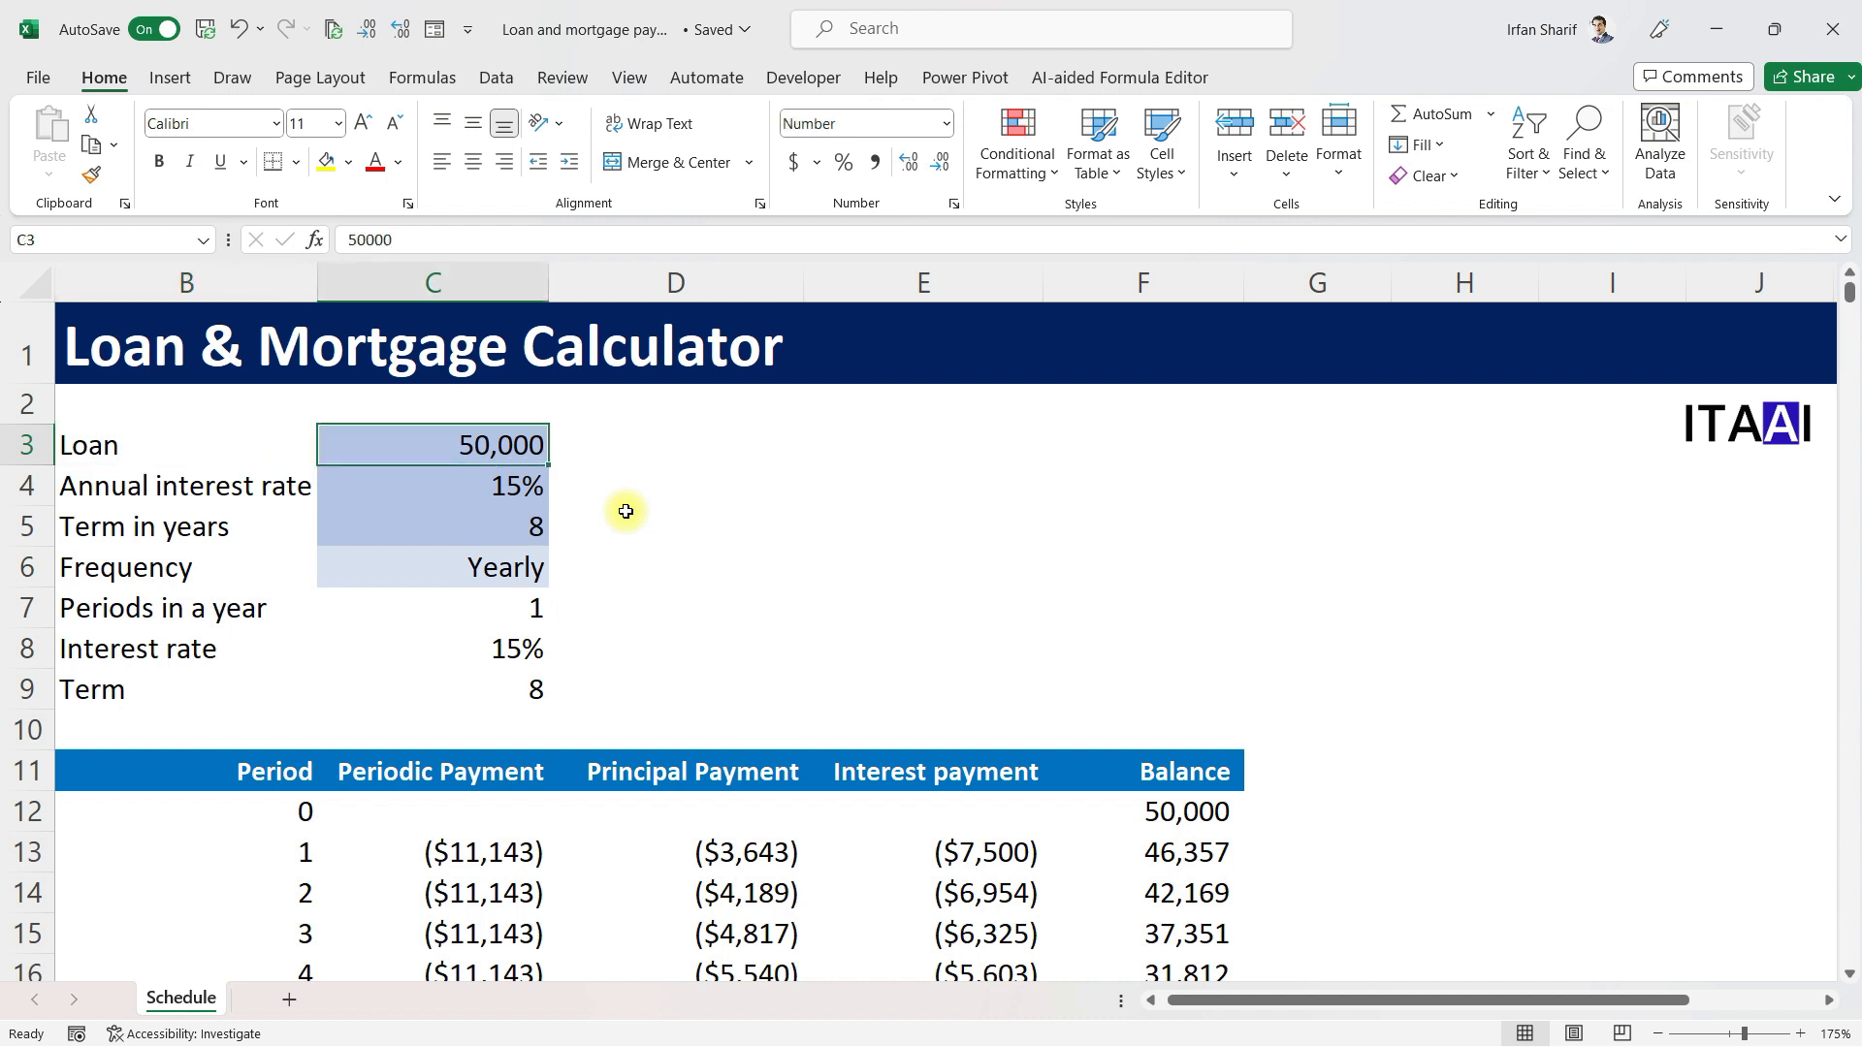
Examine the finished calculator's loan, rate, term and frequency inputs, the available frequency options, and the first periodic payment
key(Return)
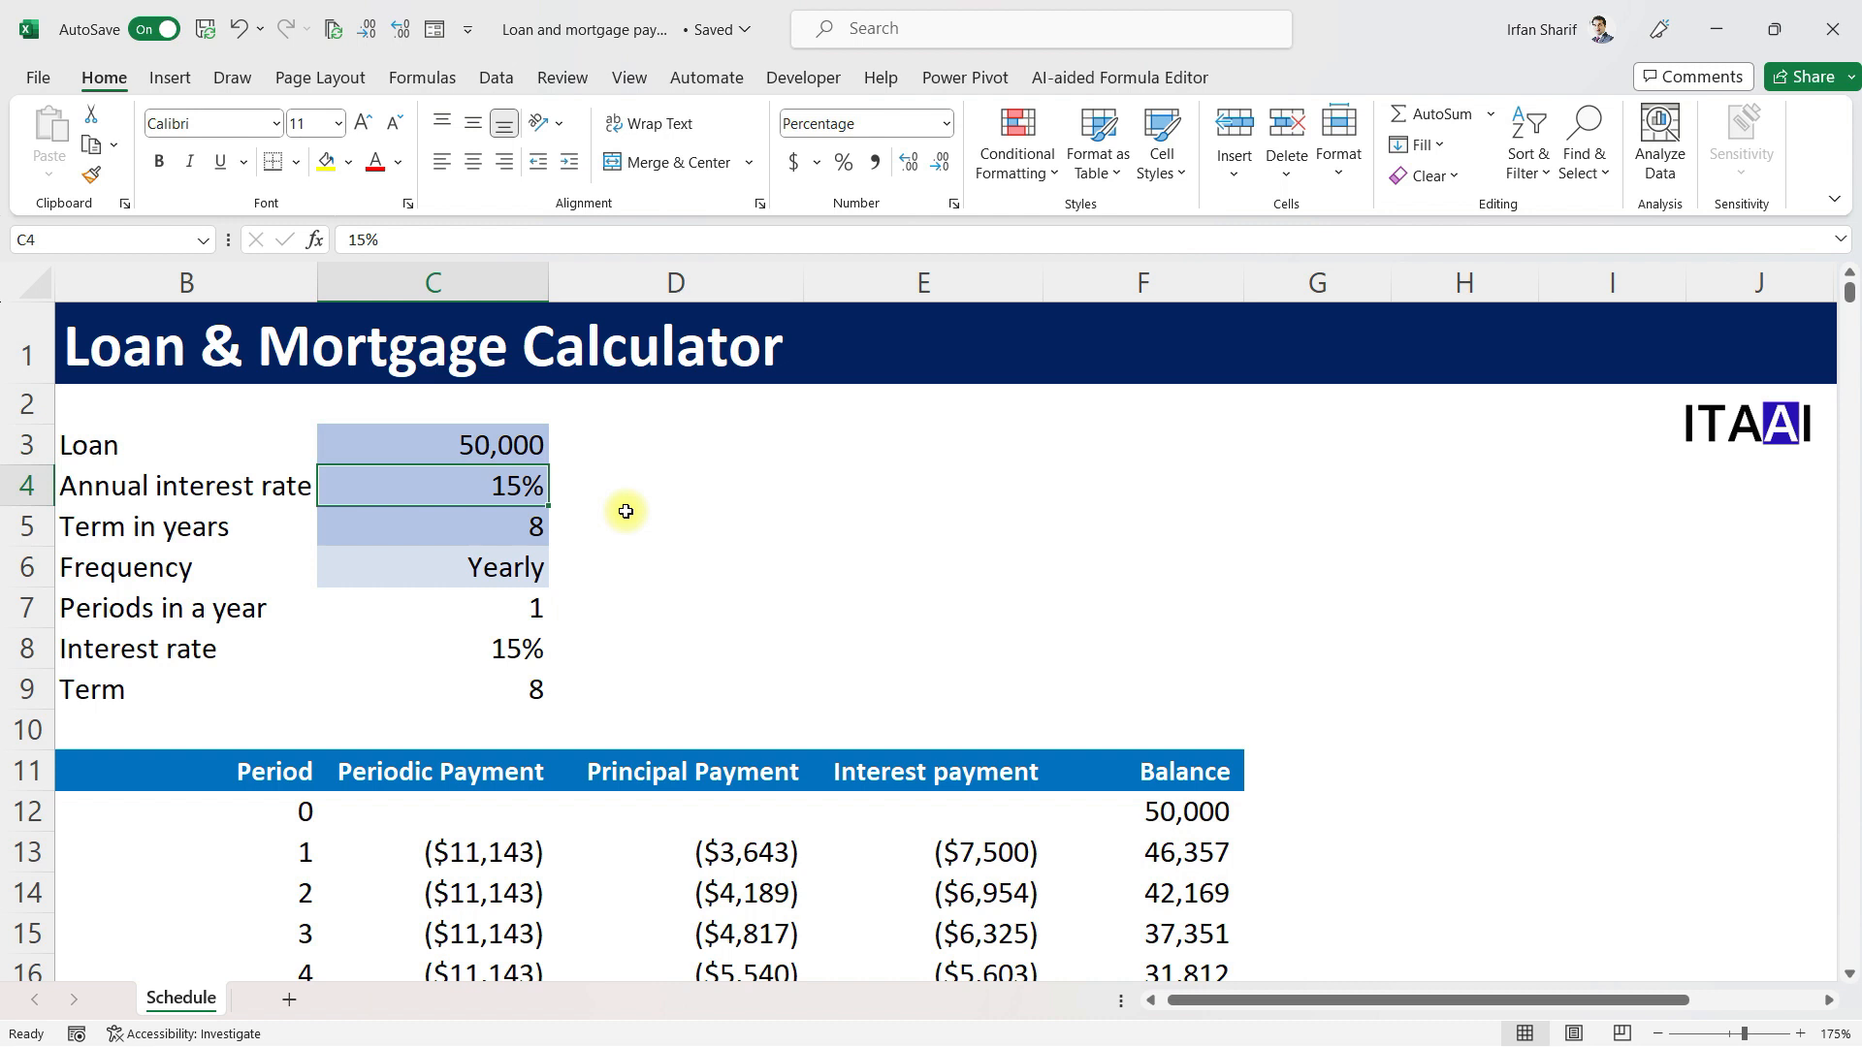
key(Return)
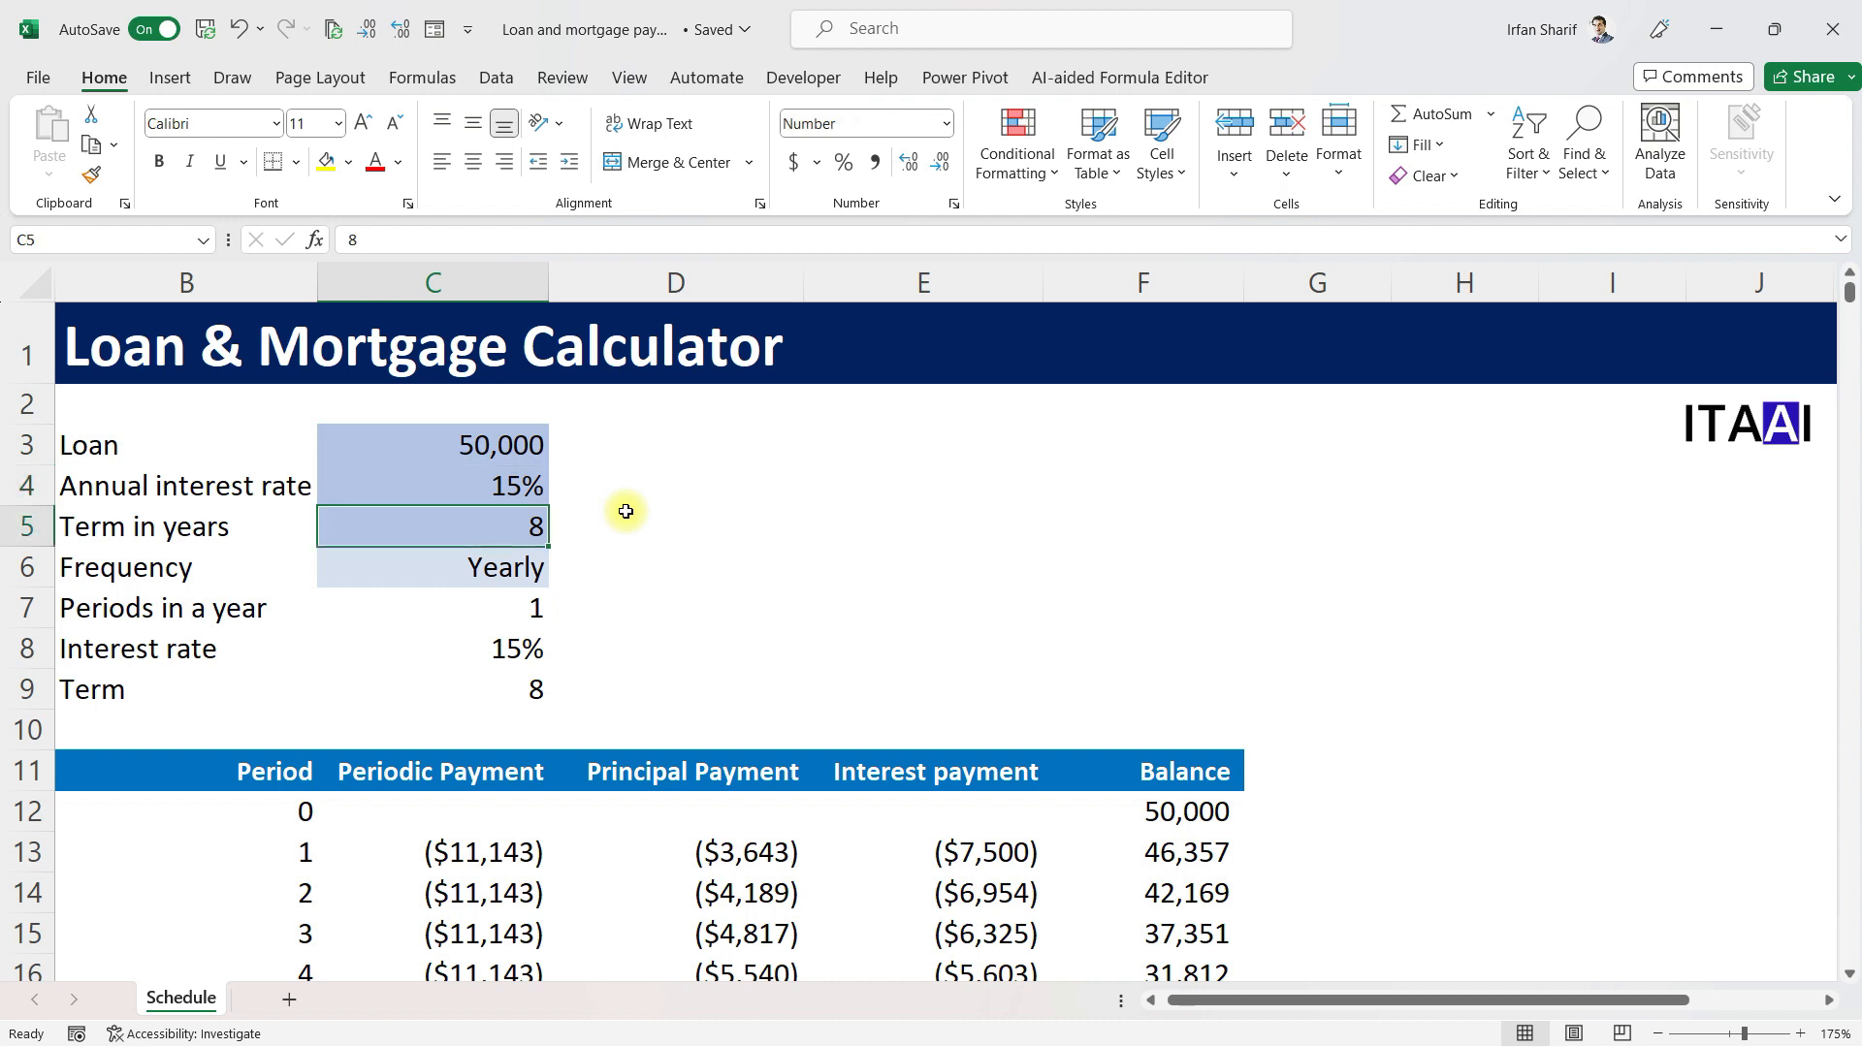
key(Return)
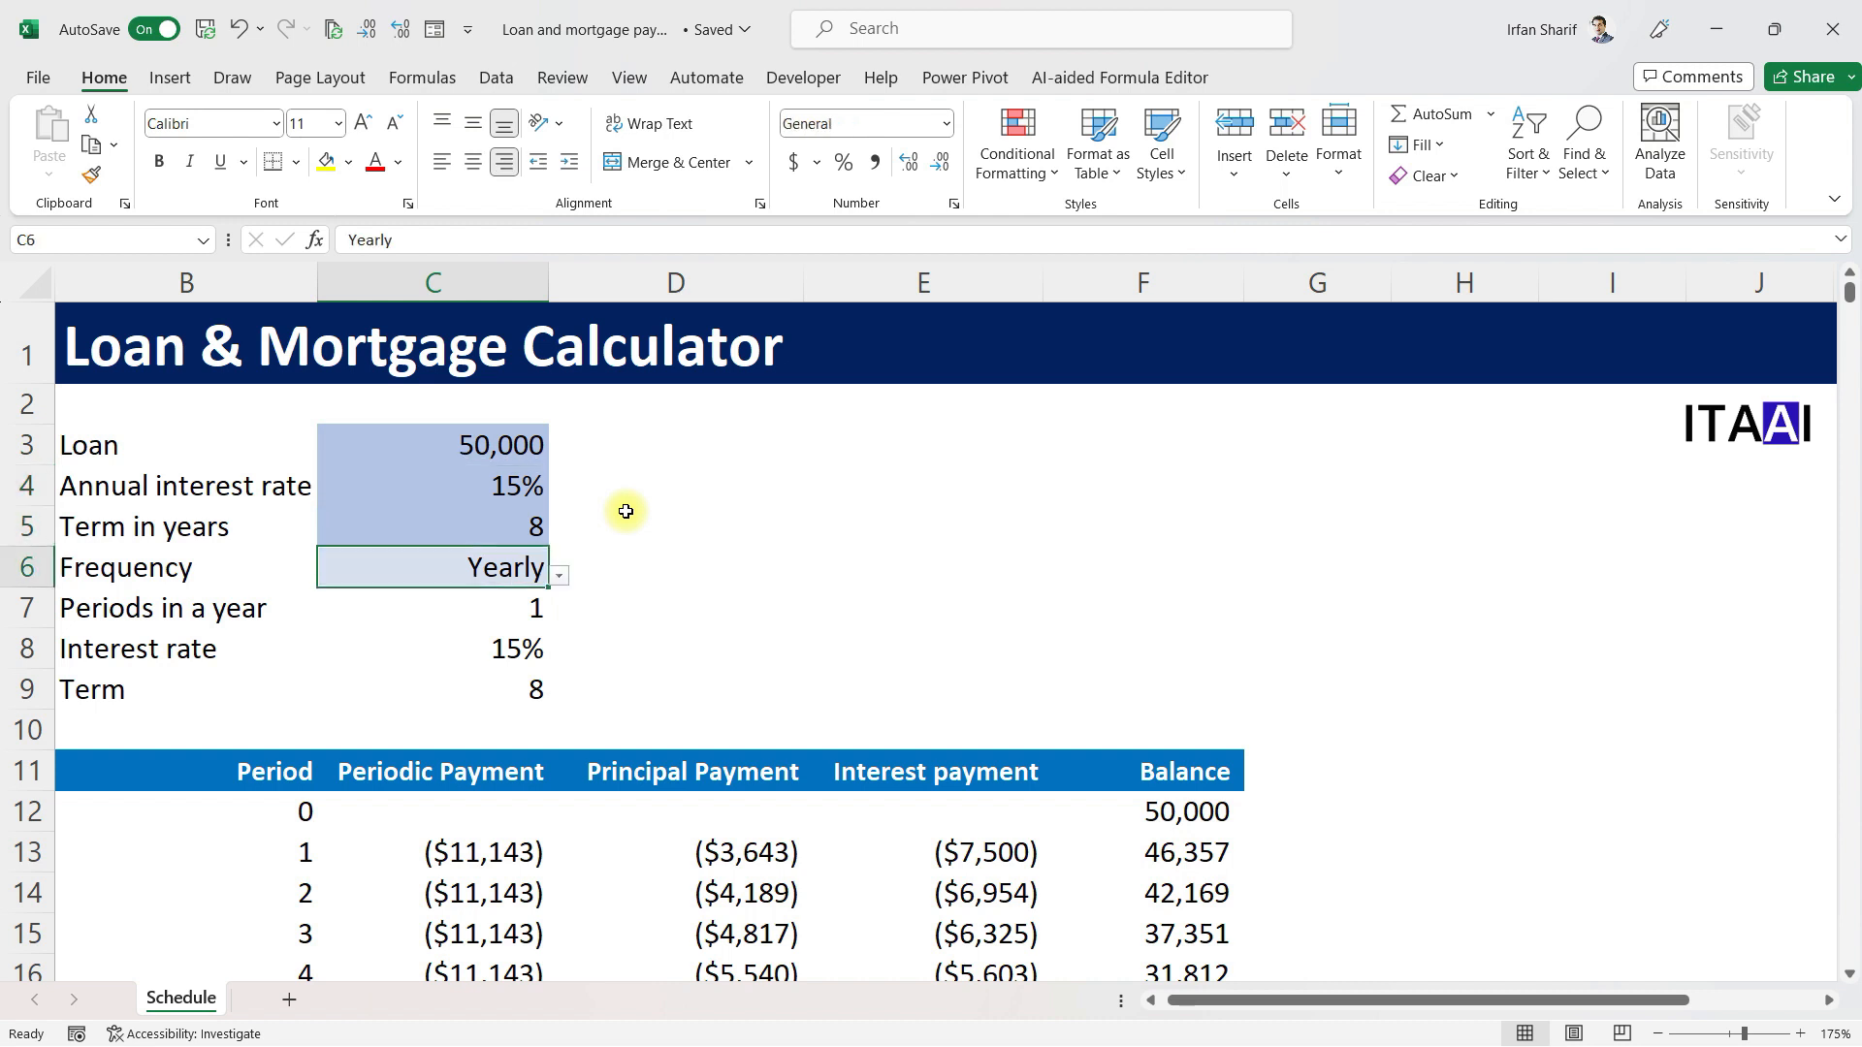
click(561, 578)
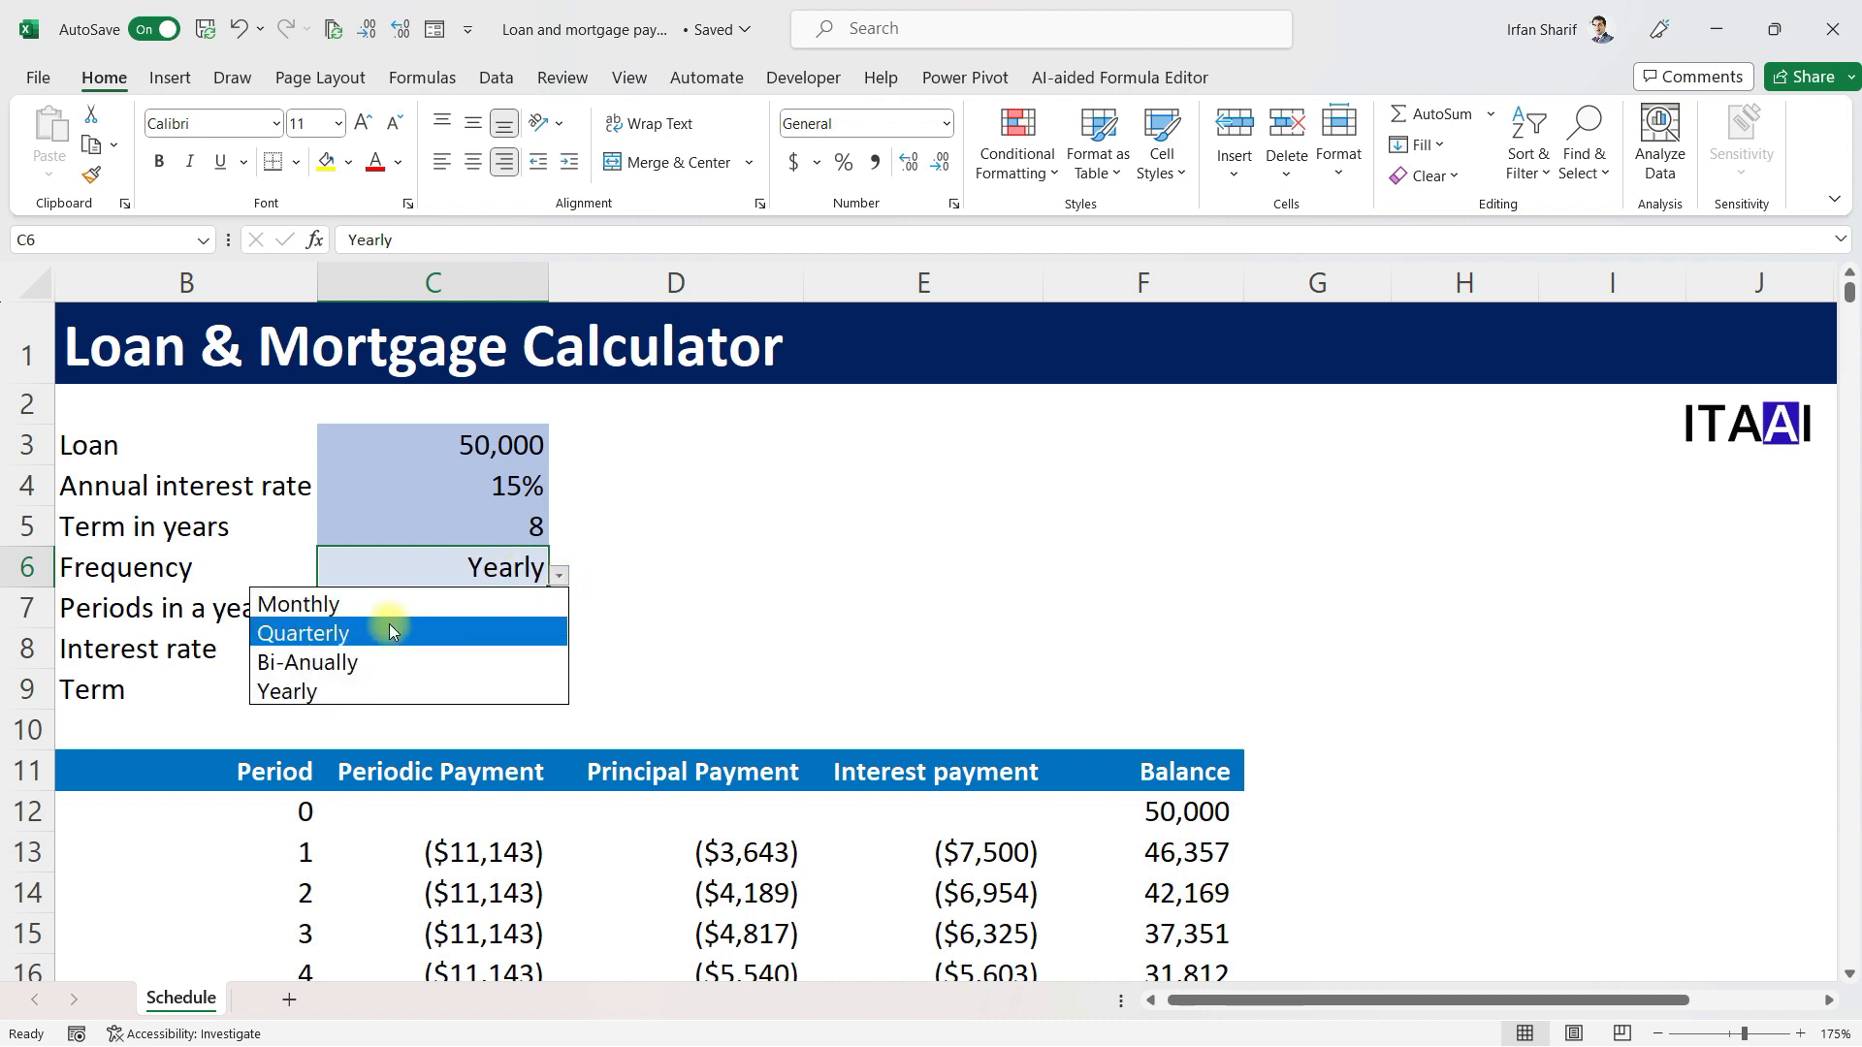
key(Escape)
click(445, 450)
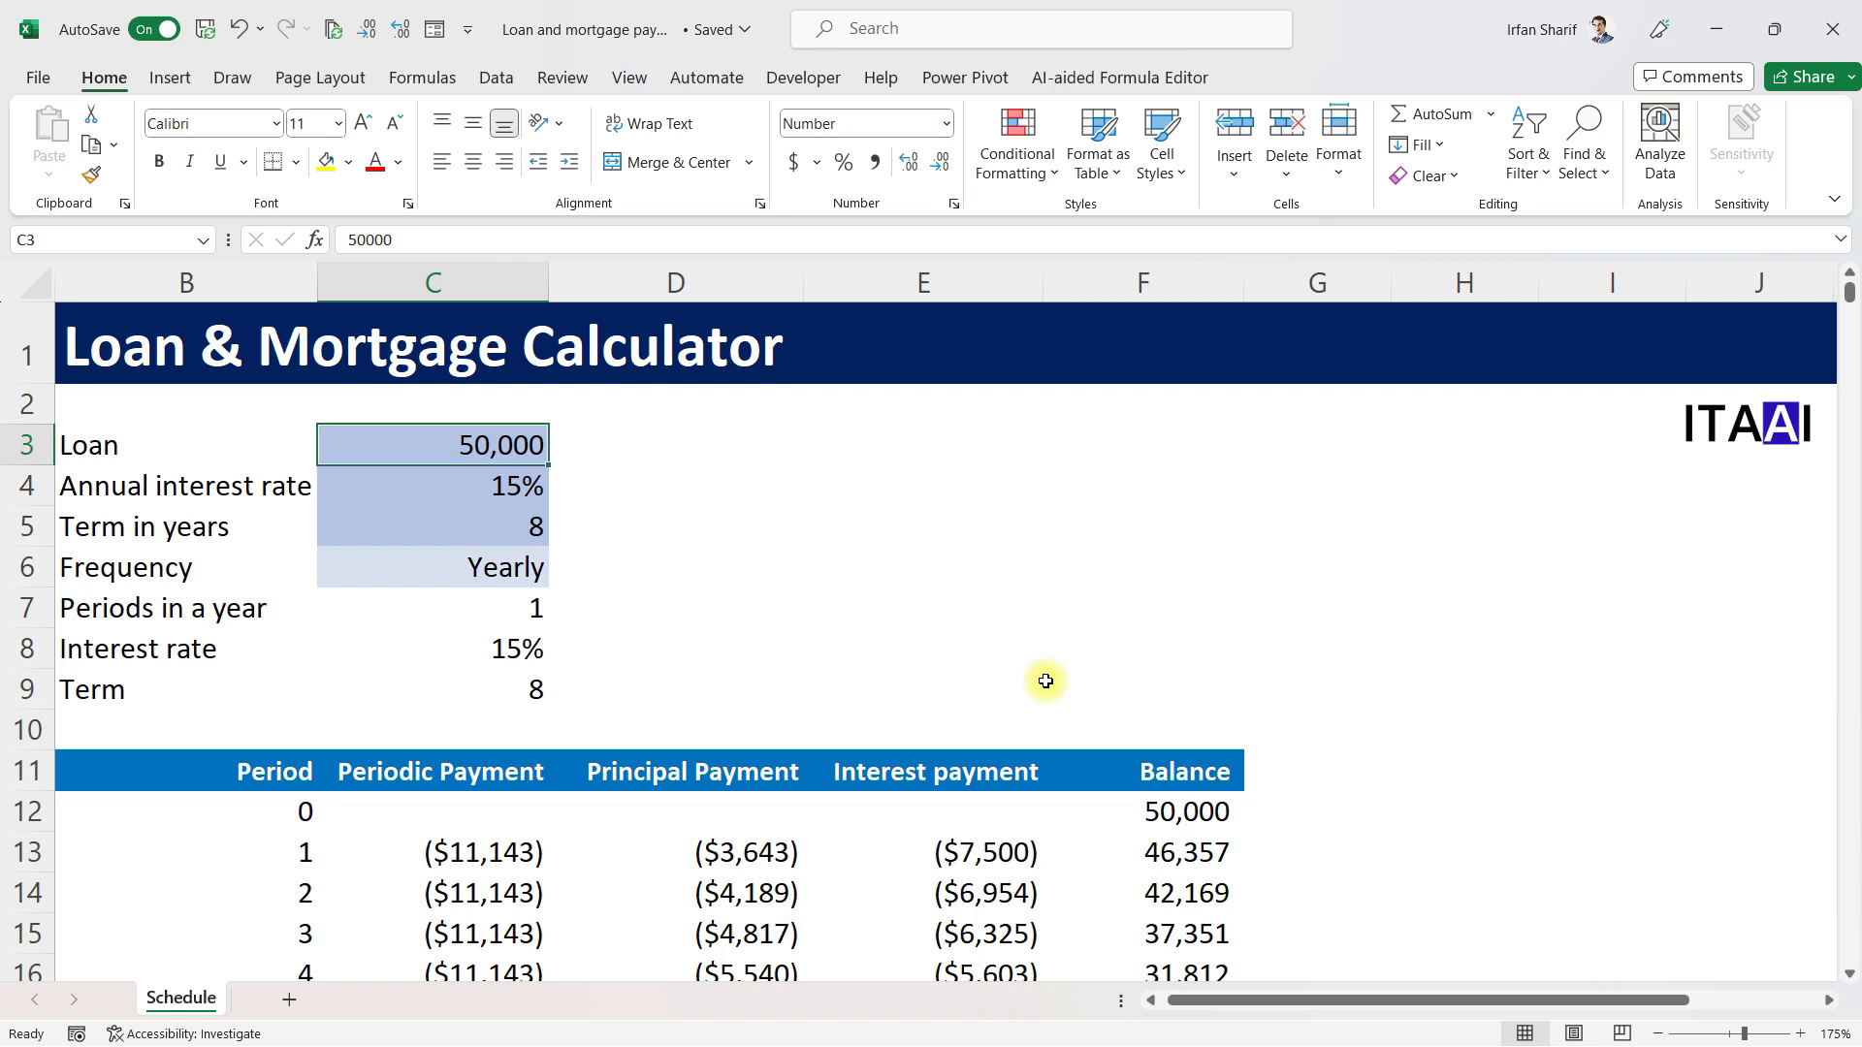
click(457, 851)
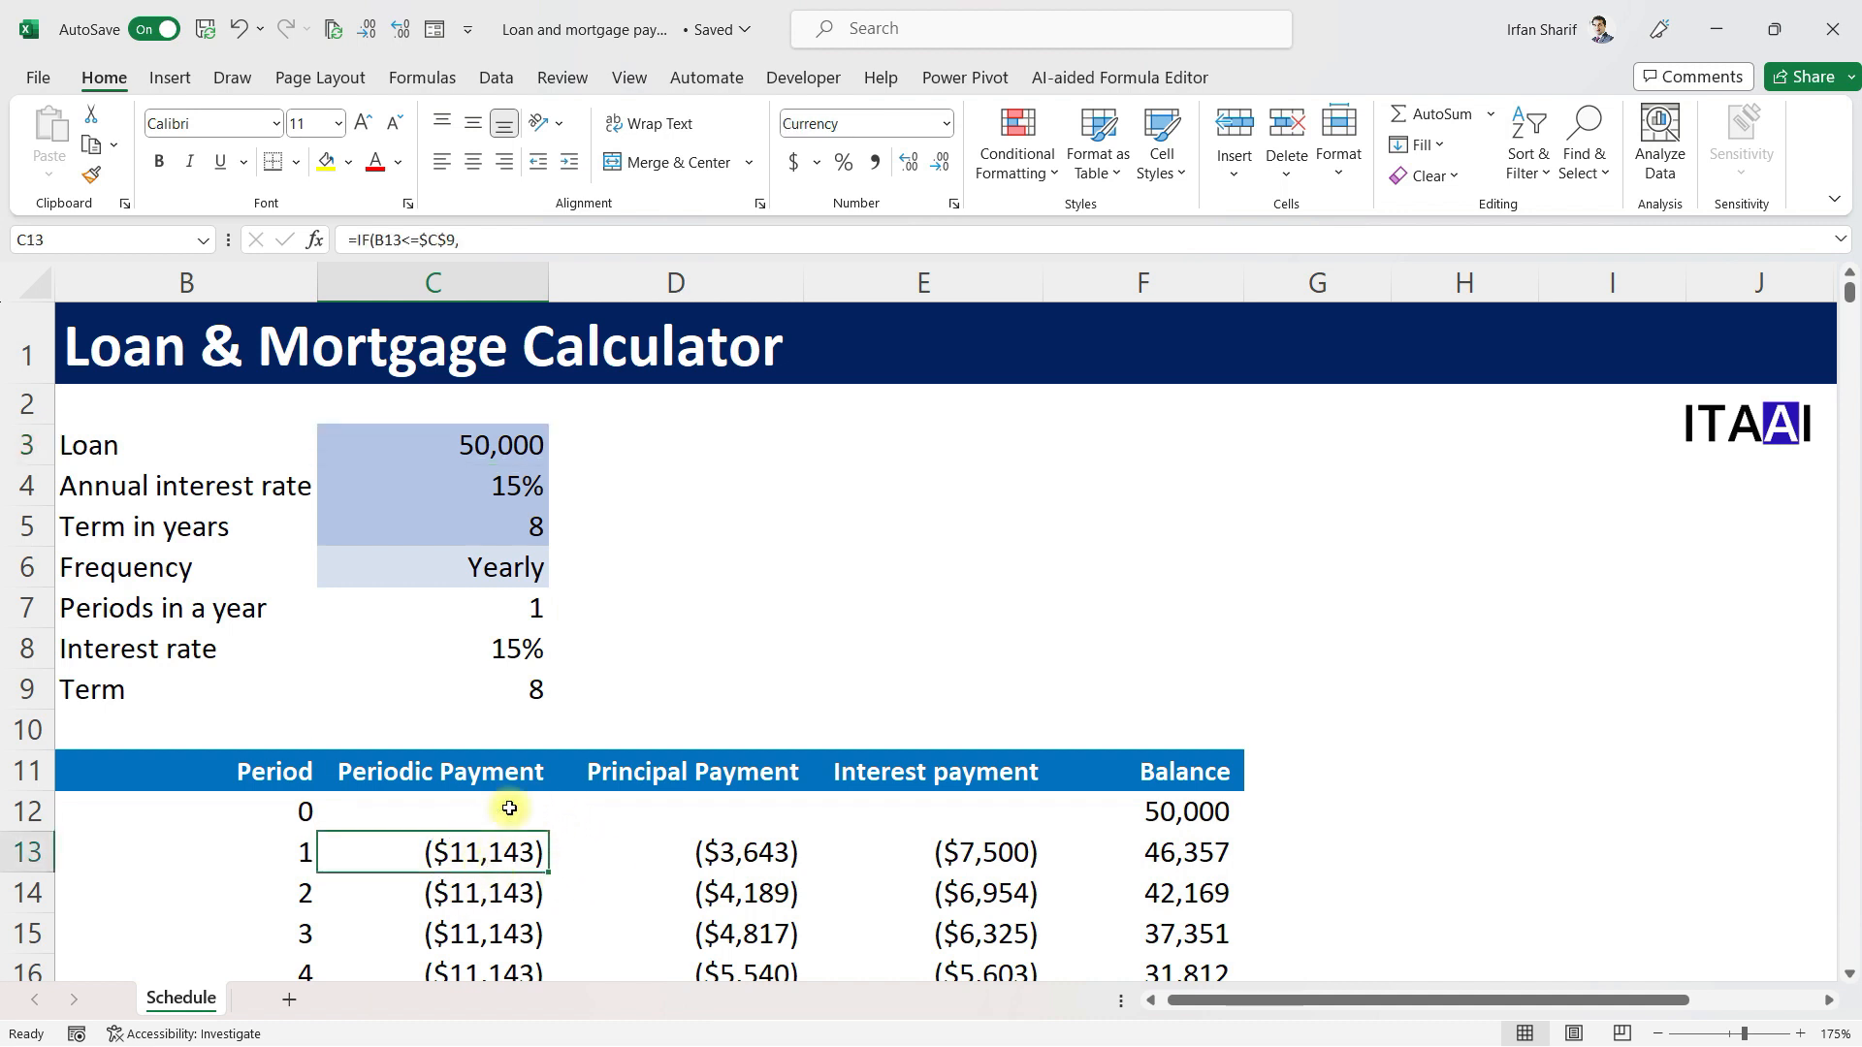
Set the payment frequency in C6 to Quarterly and inspect the recalculated payment and balance of period 1
click(484, 578)
click(559, 576)
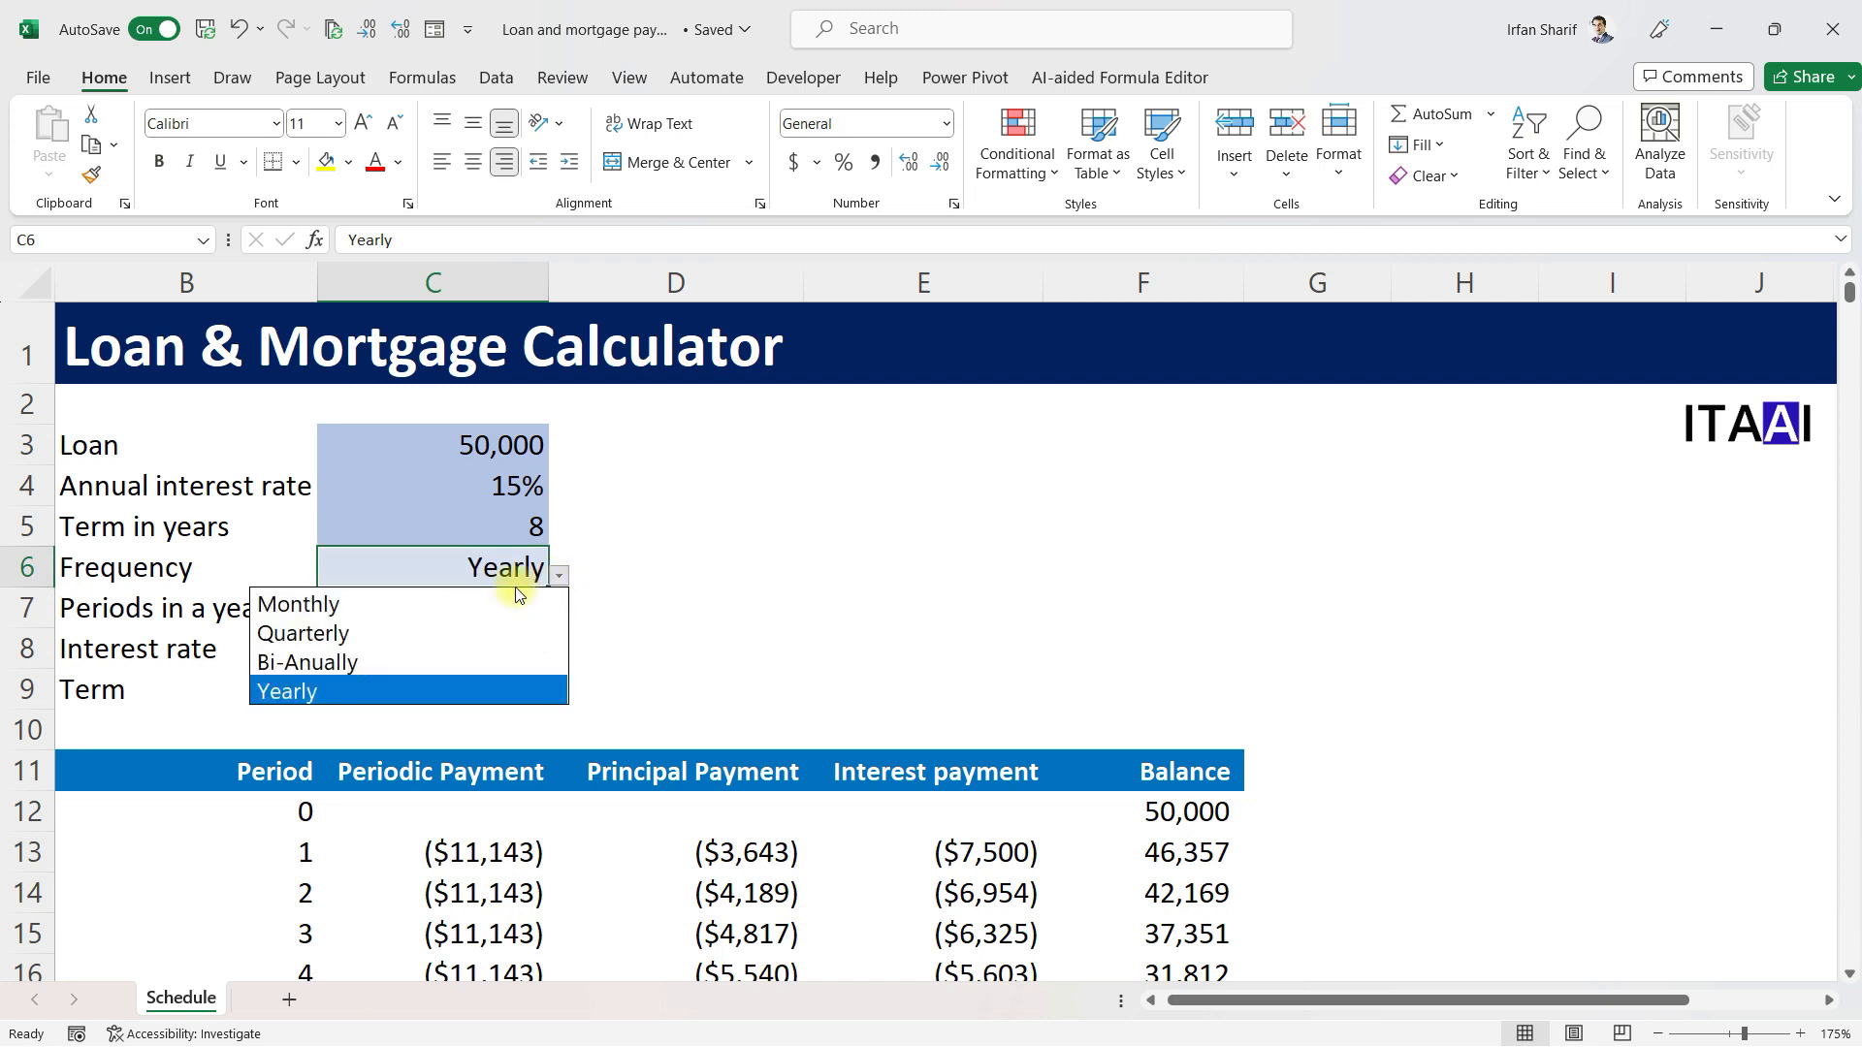
click(371, 632)
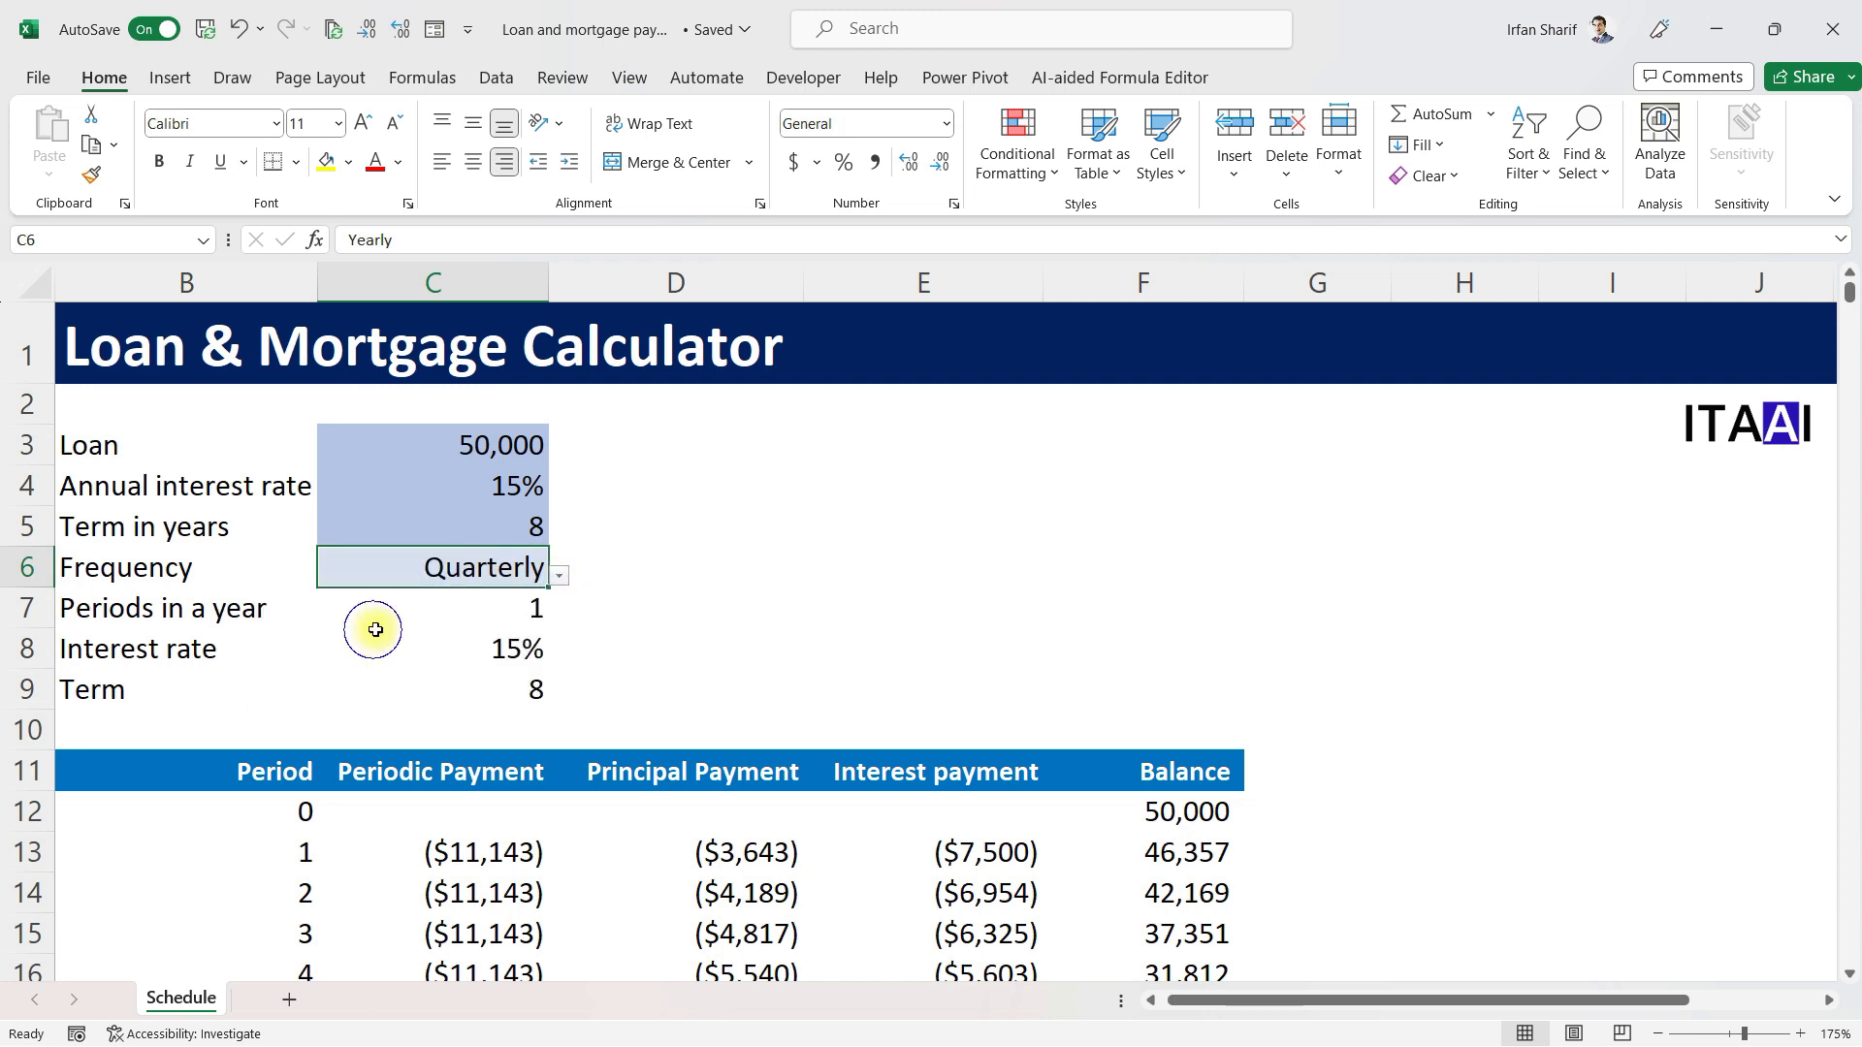
click(494, 855)
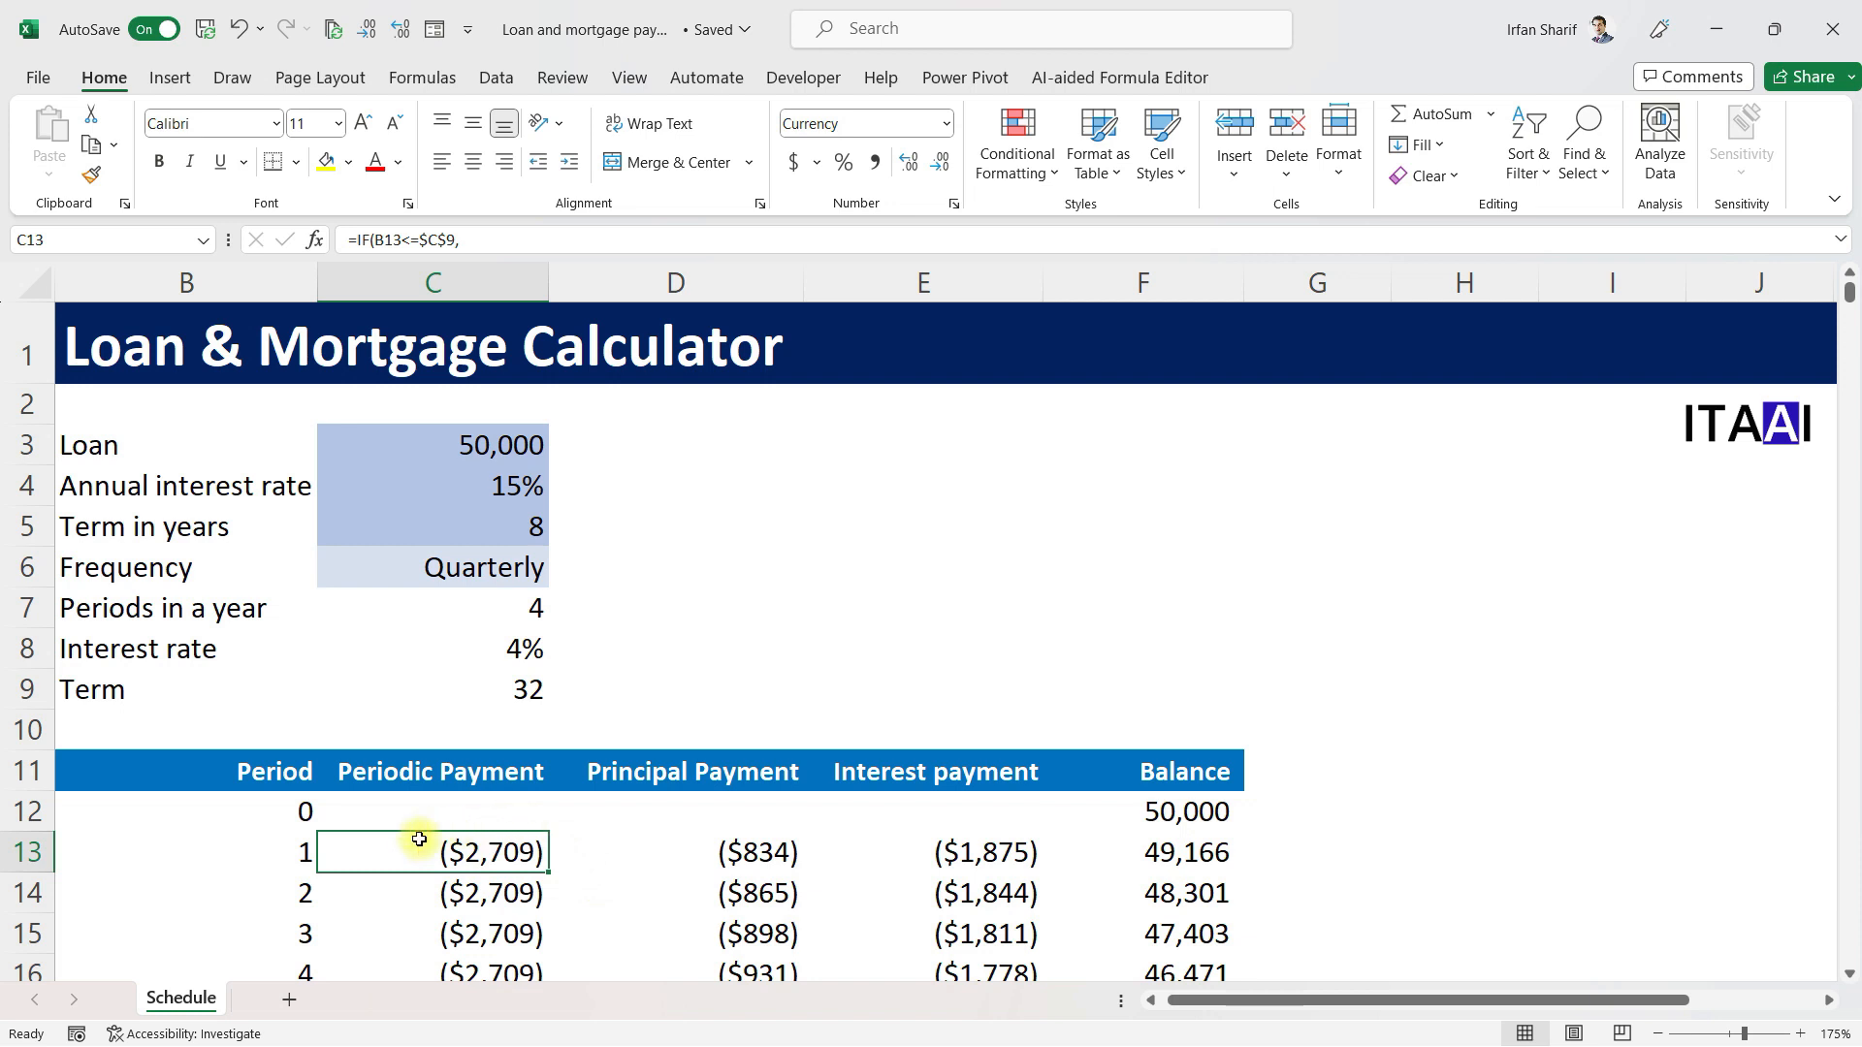
click(1160, 866)
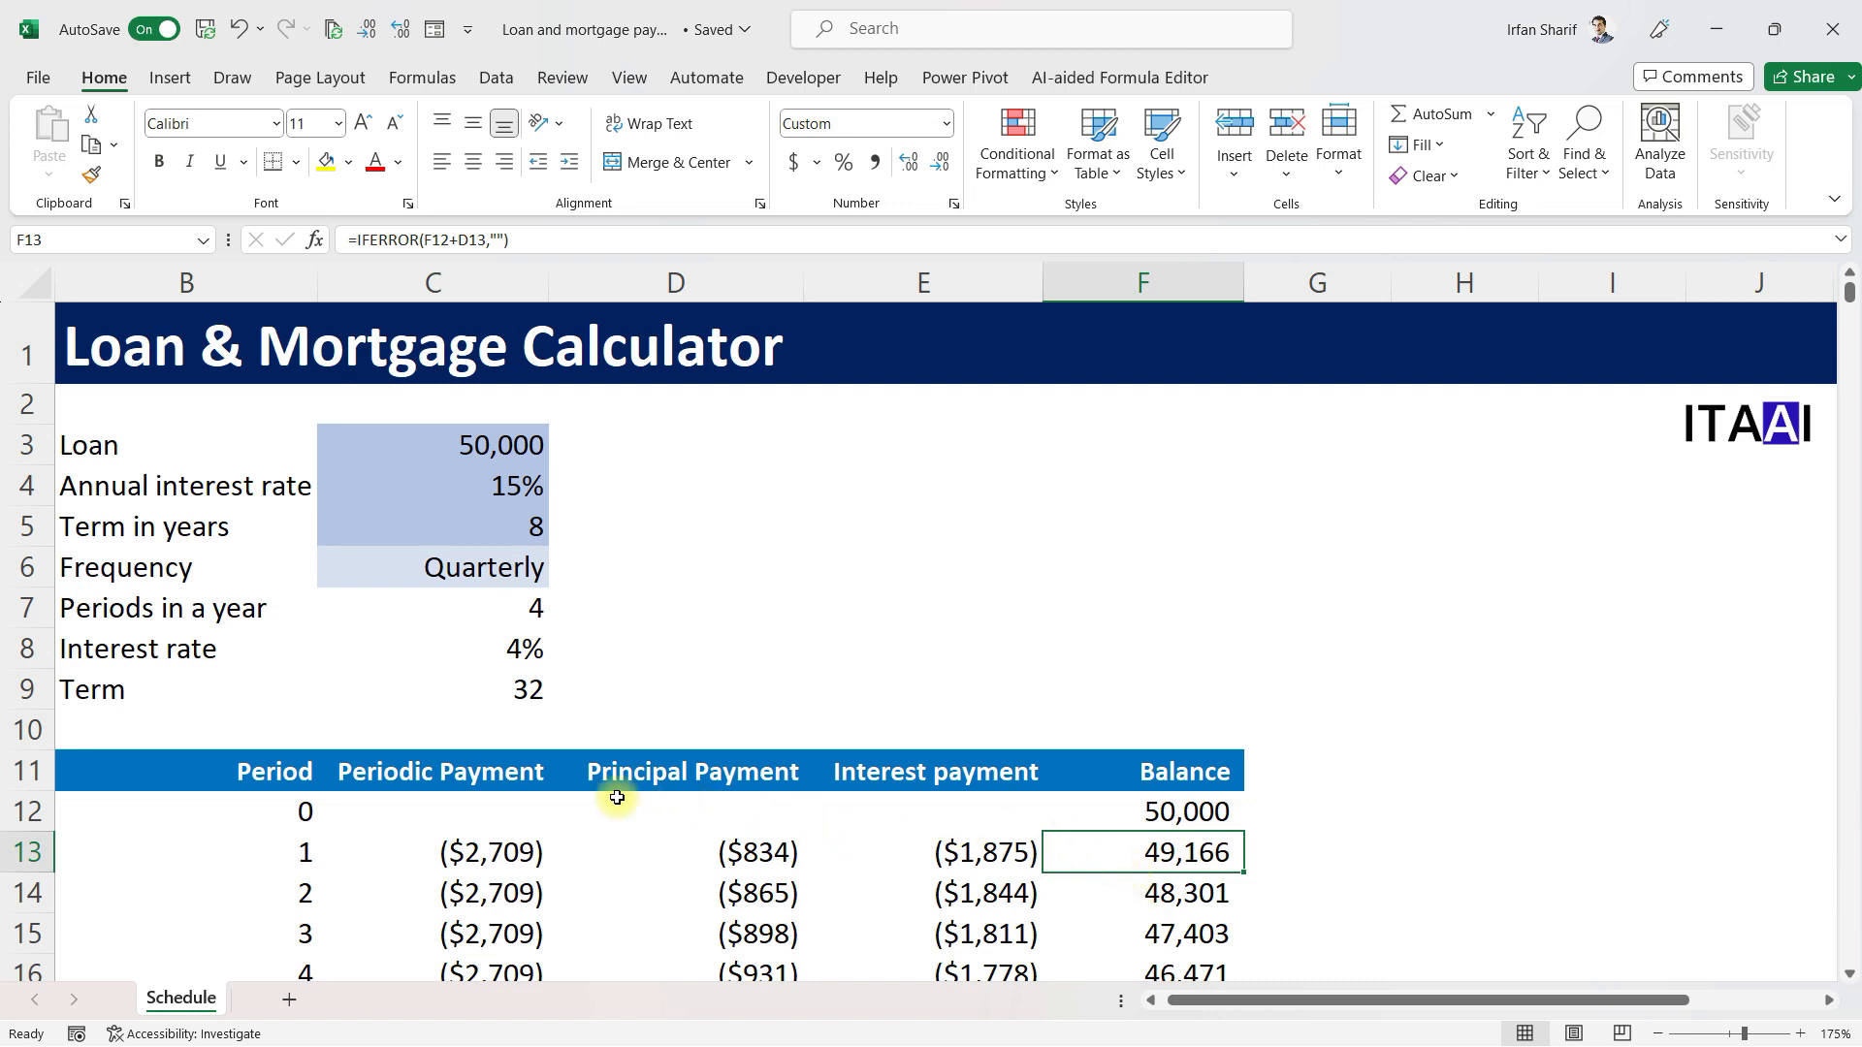
click(473, 853)
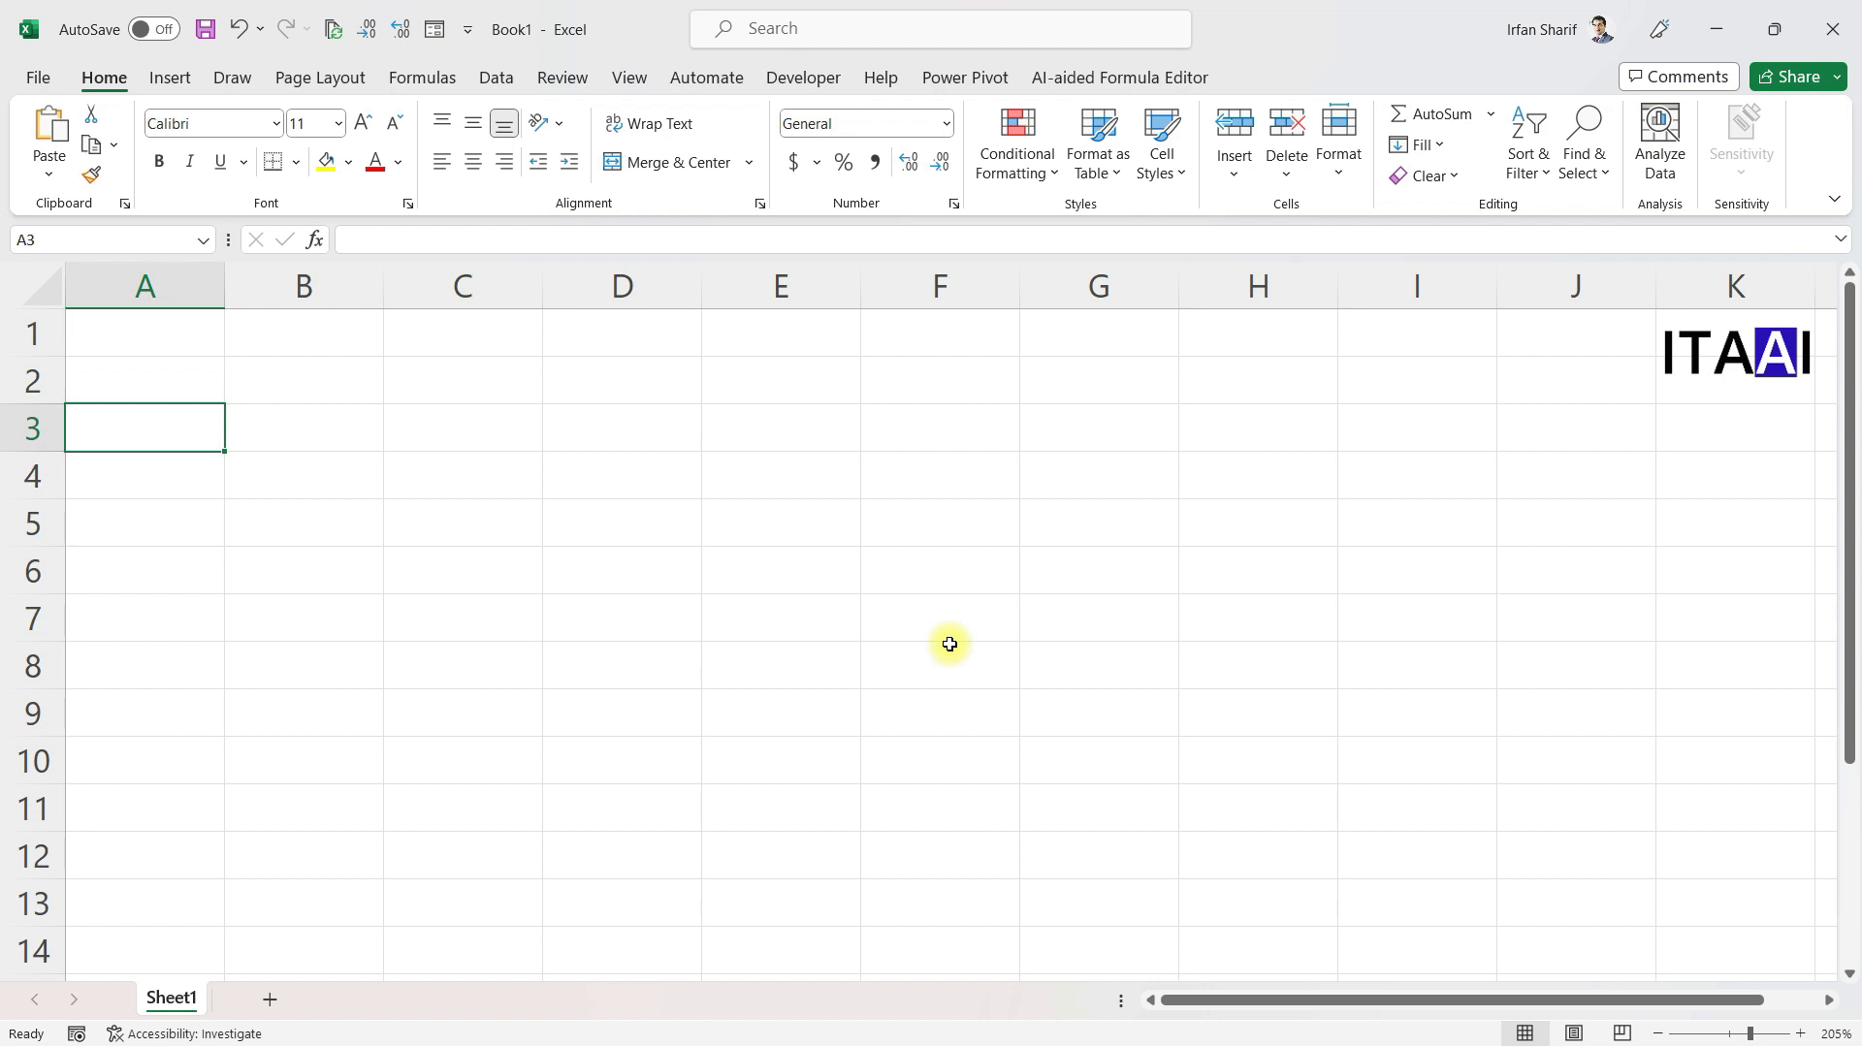
Enter the labels "Loan" in A3 and "Term - years" in A4 of the blank workbook
text(Loan)
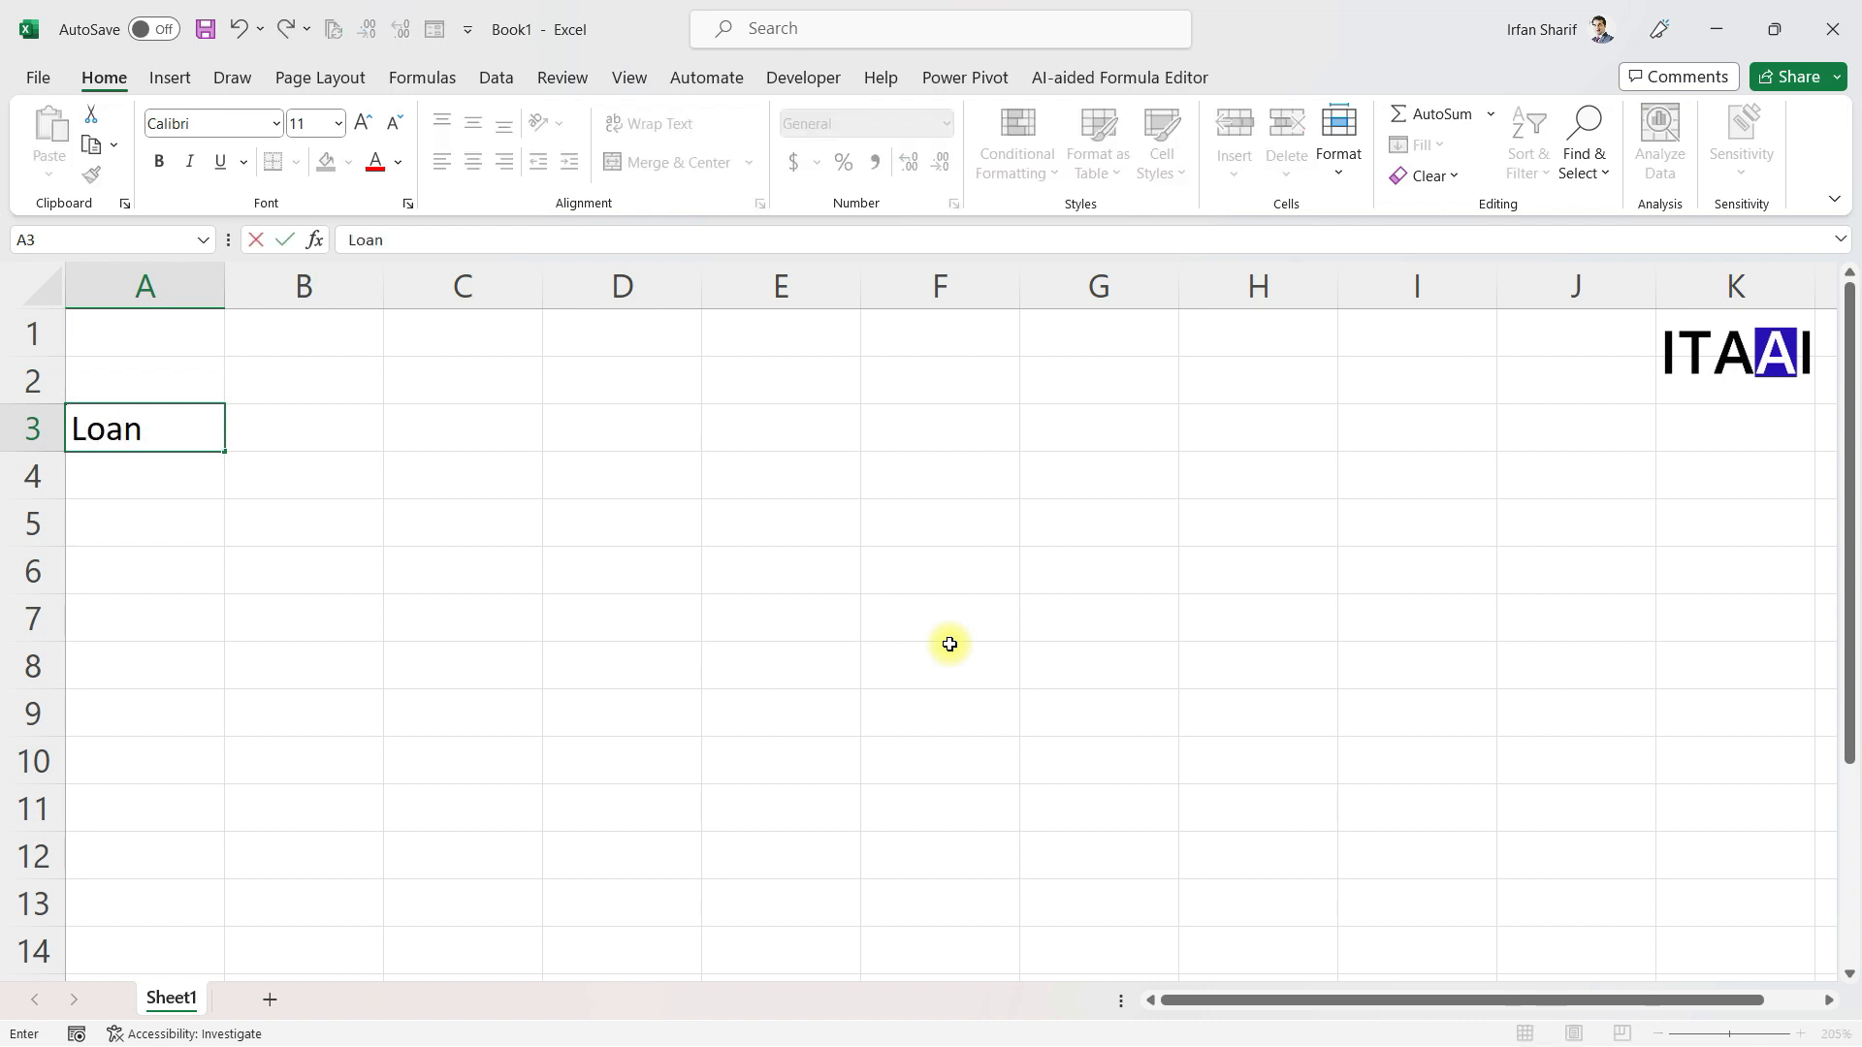
key(Return)
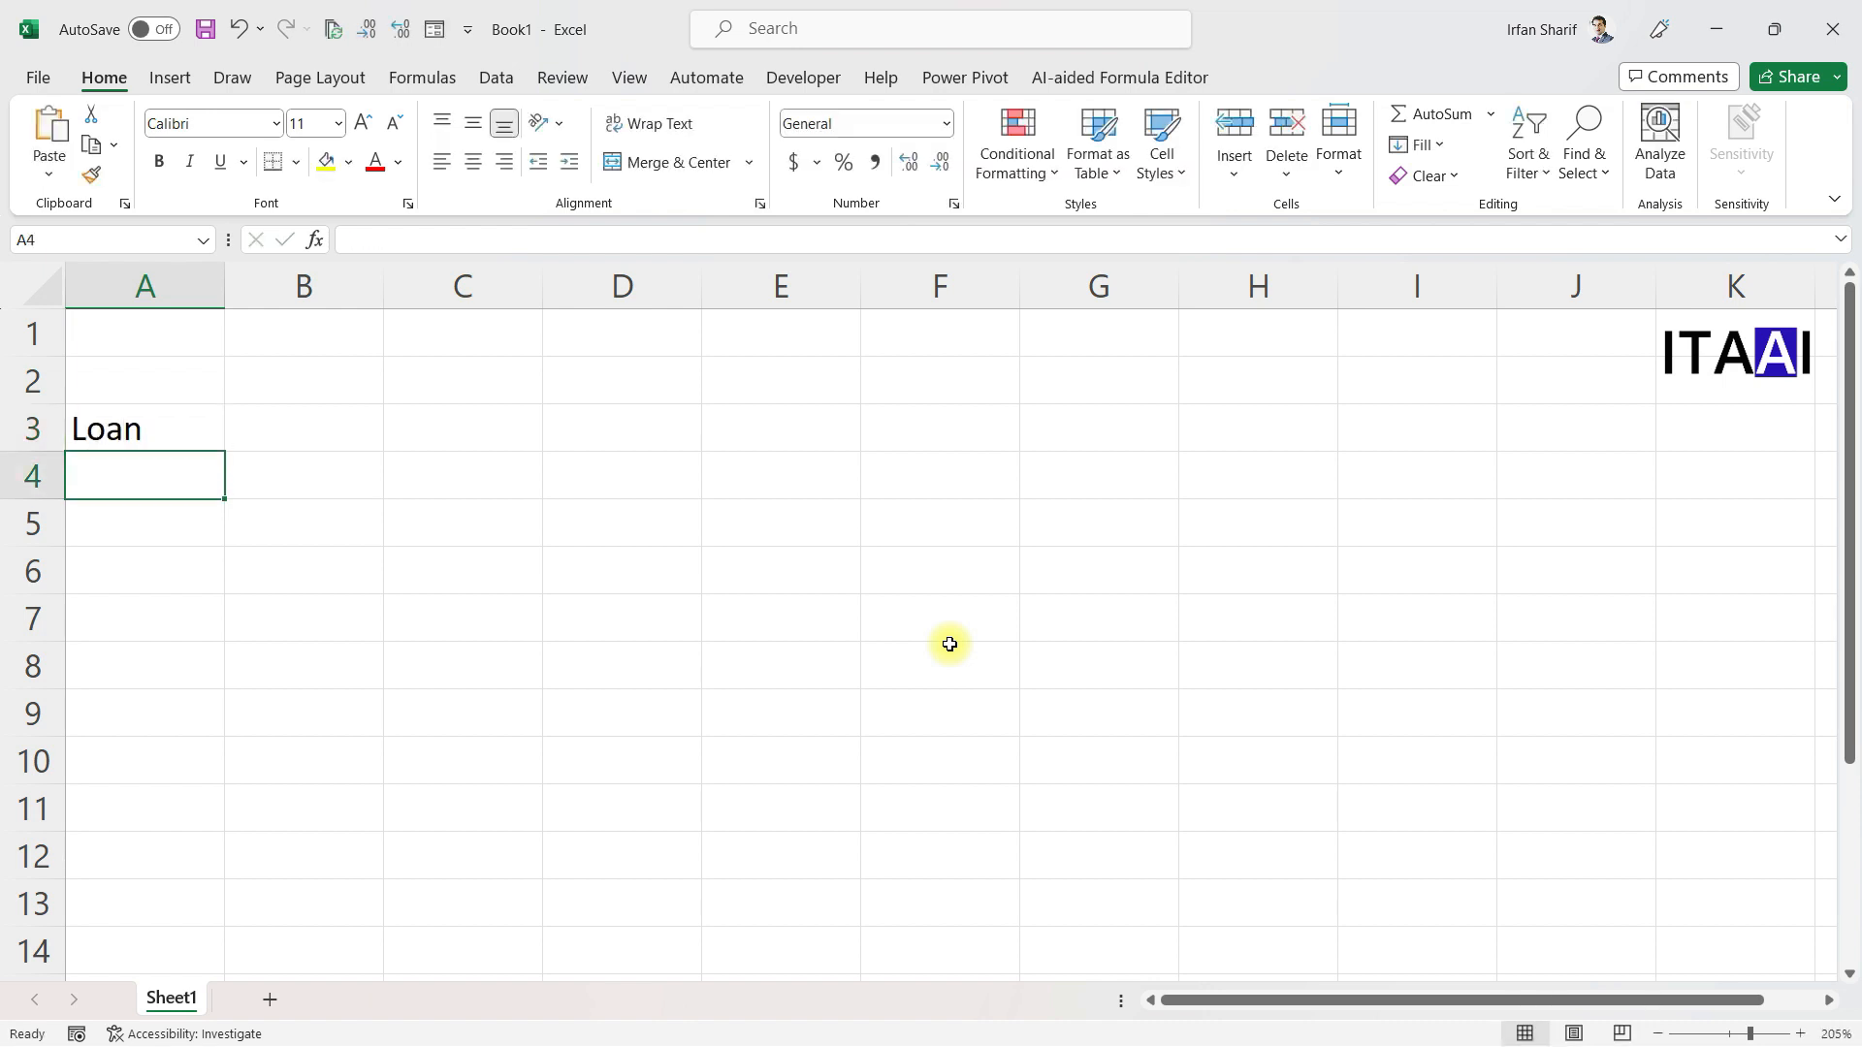
key(Up)
key(Right)
key(Left)
key(Down)
text(Term)
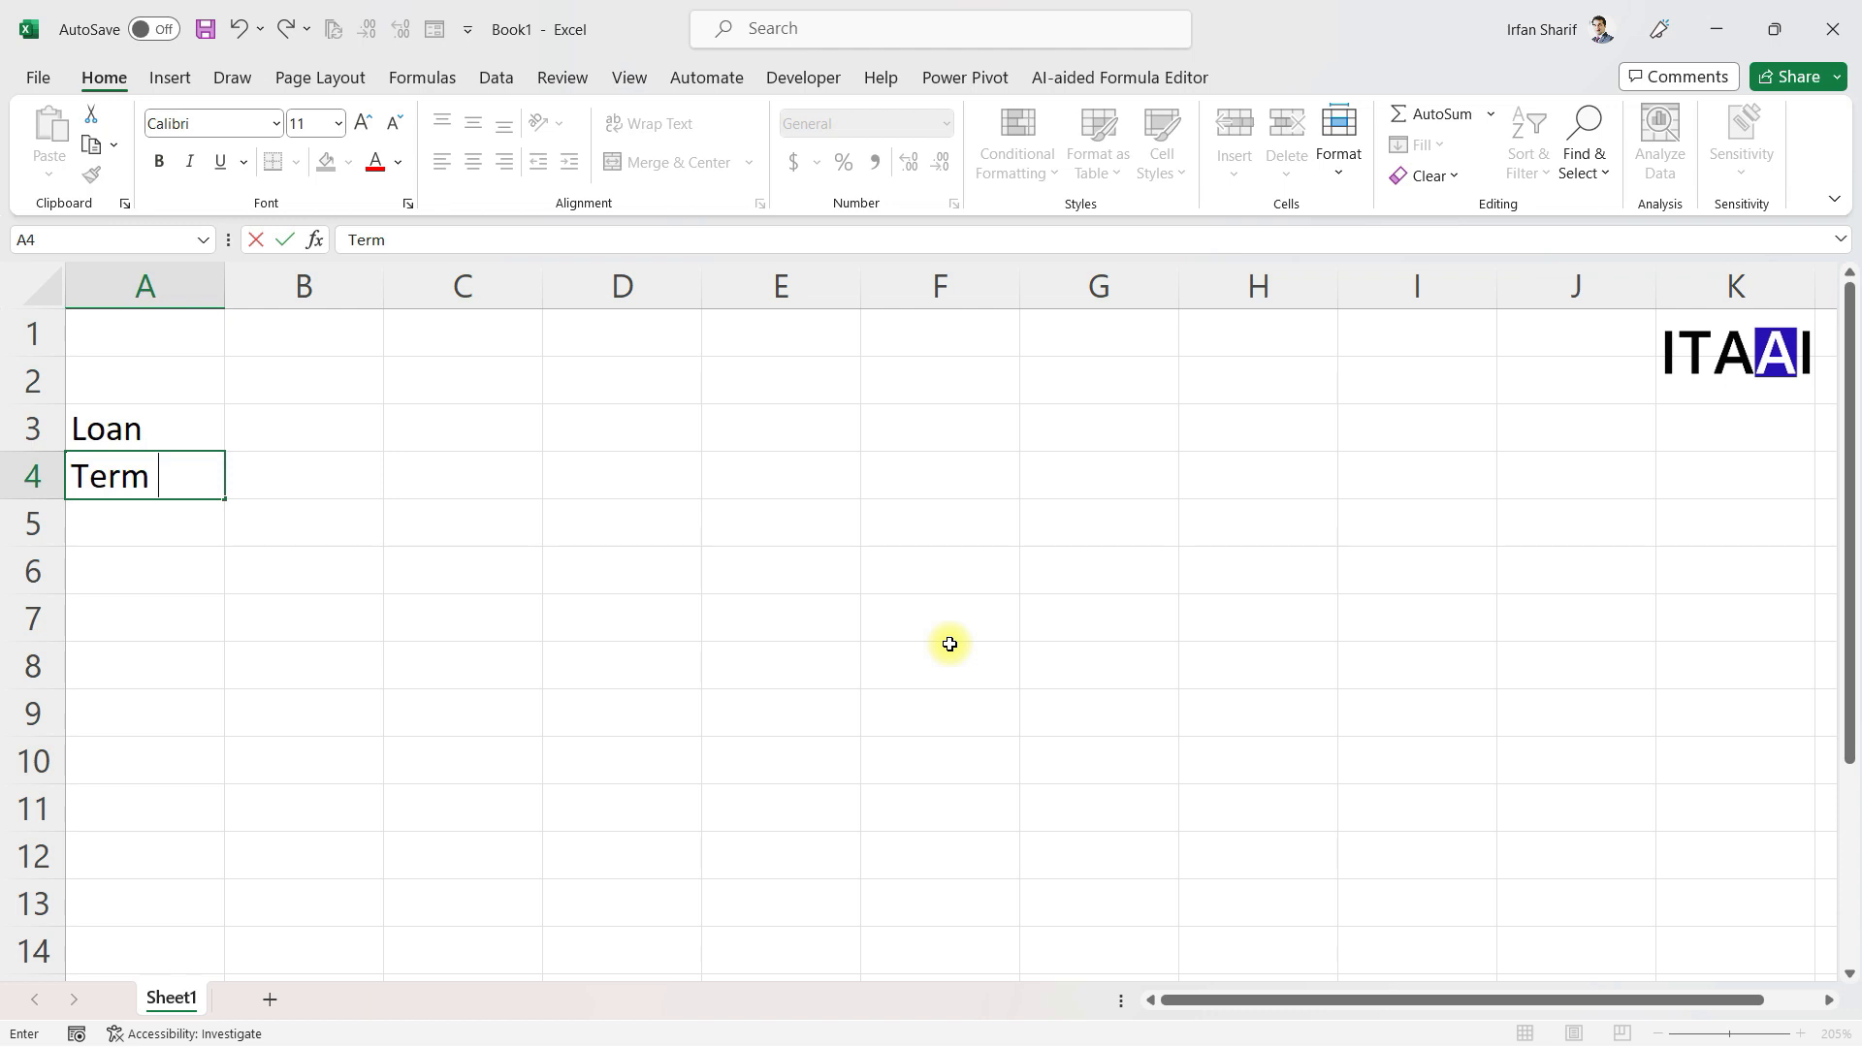
text( - years)
key(Return)
Enter the label "Interest rate - annual" in A5
text(Int)
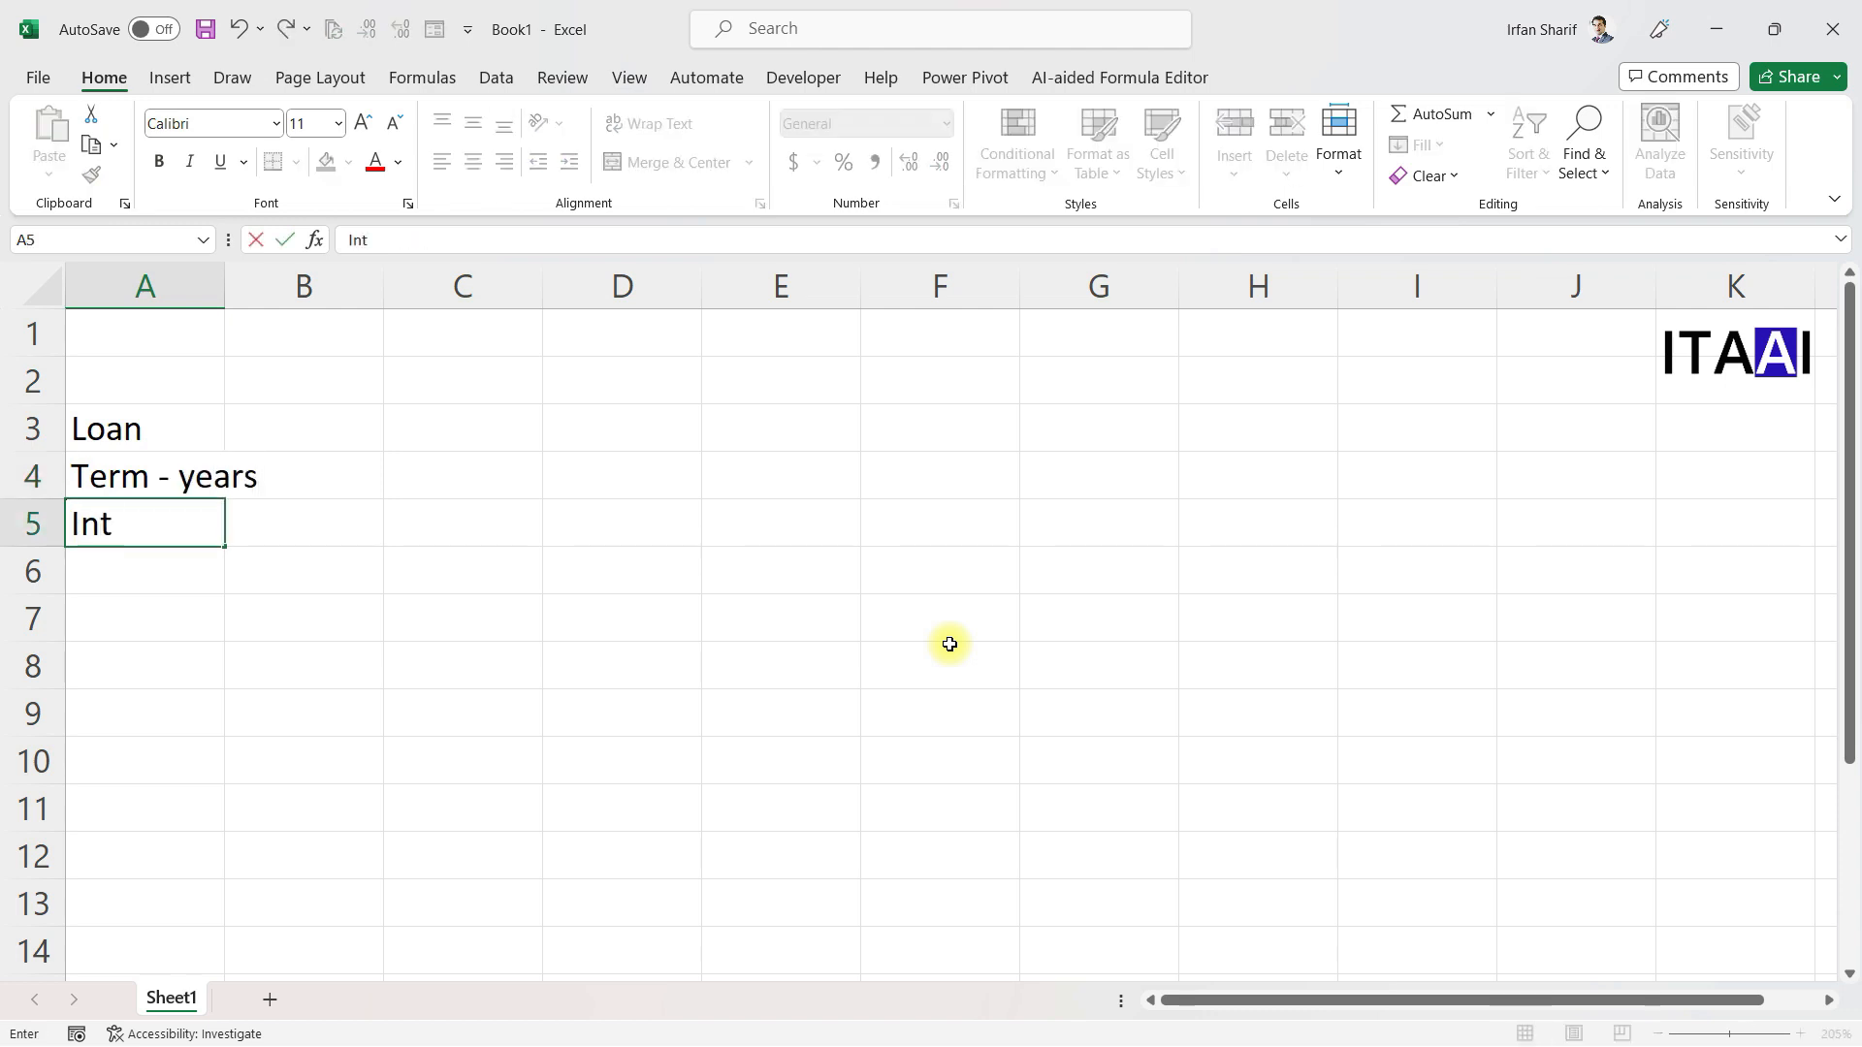
text(erest rate)
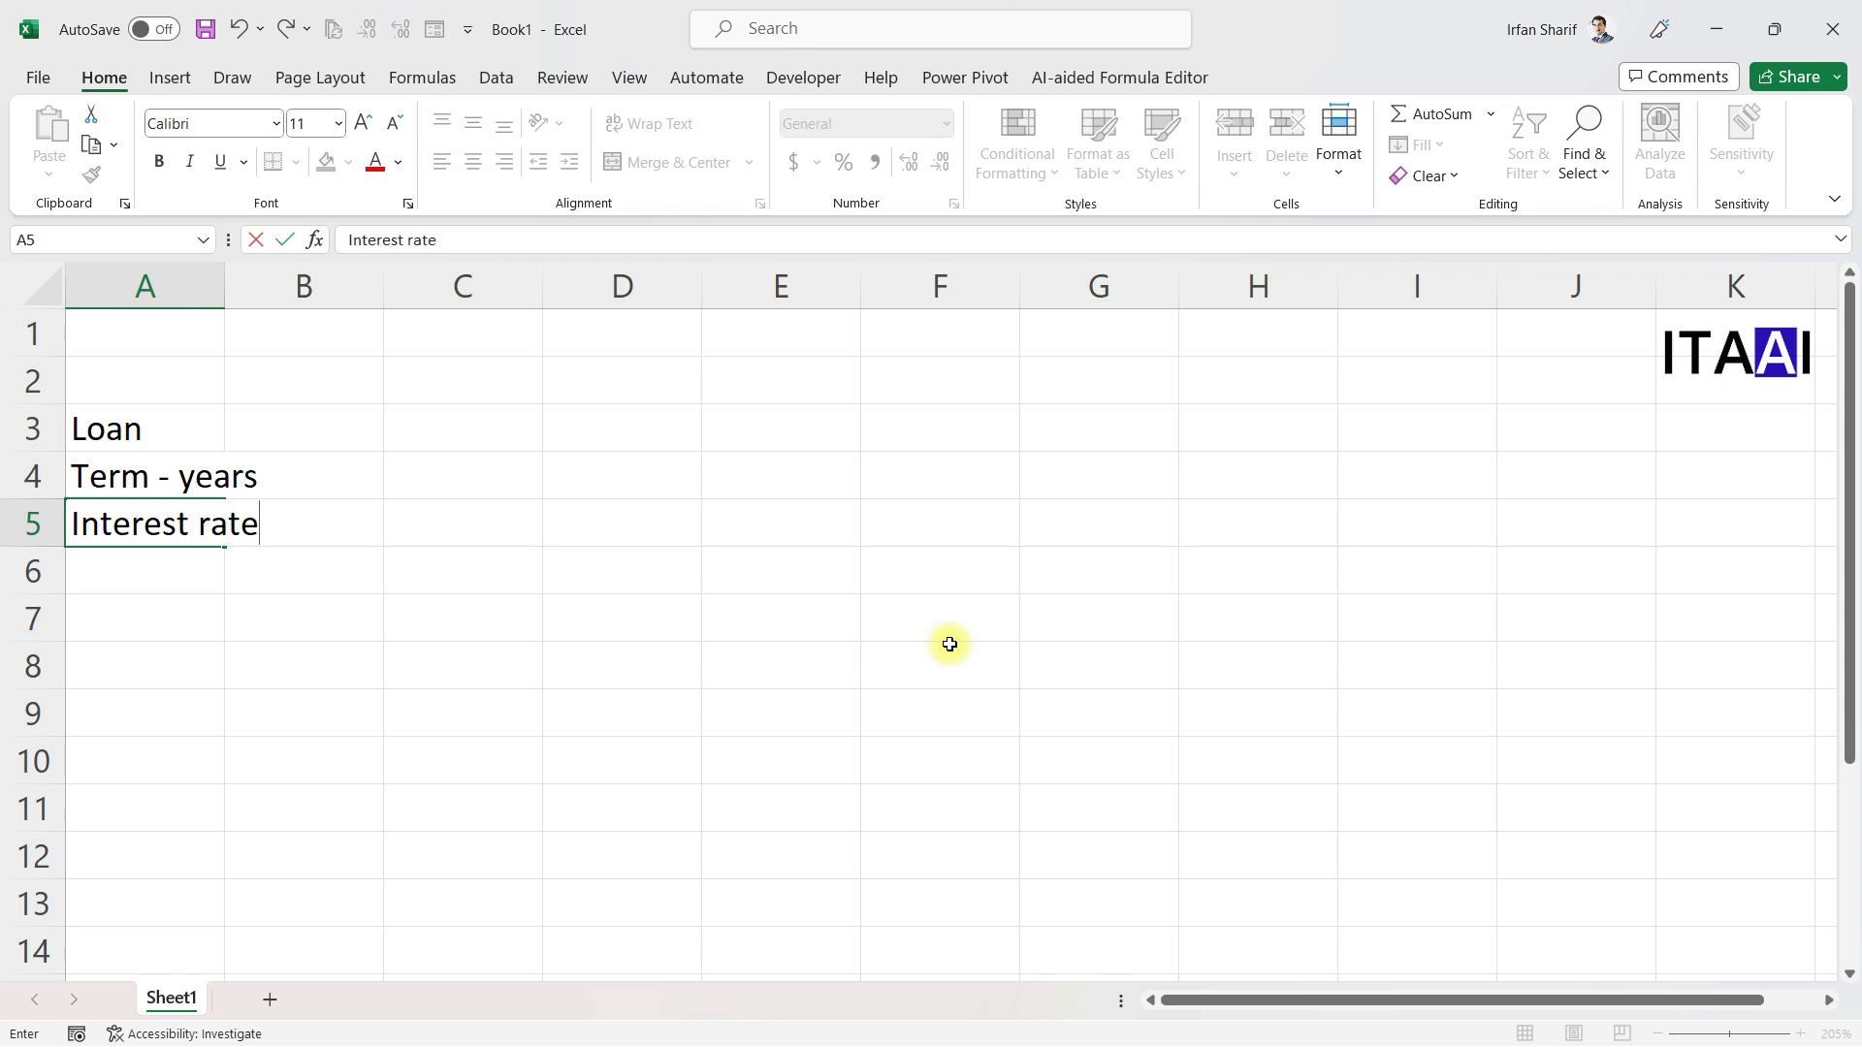
text(- annual)
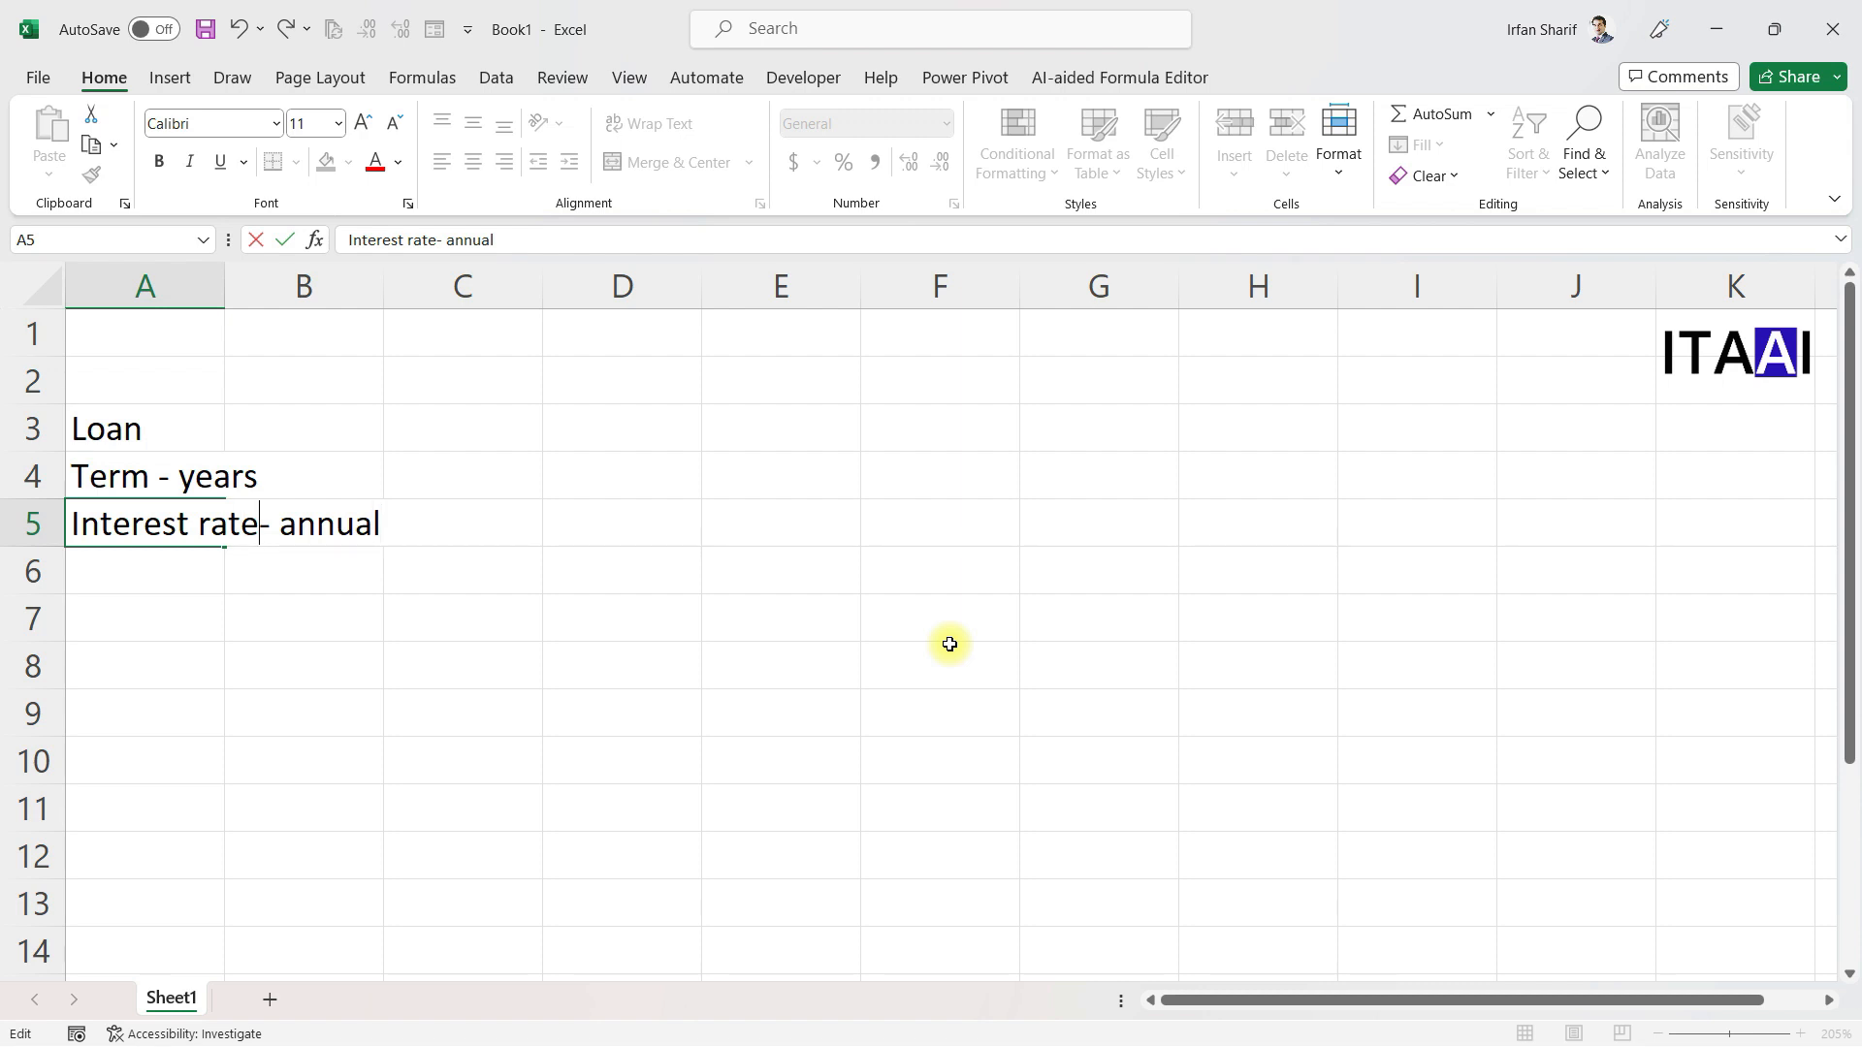
key(Return)
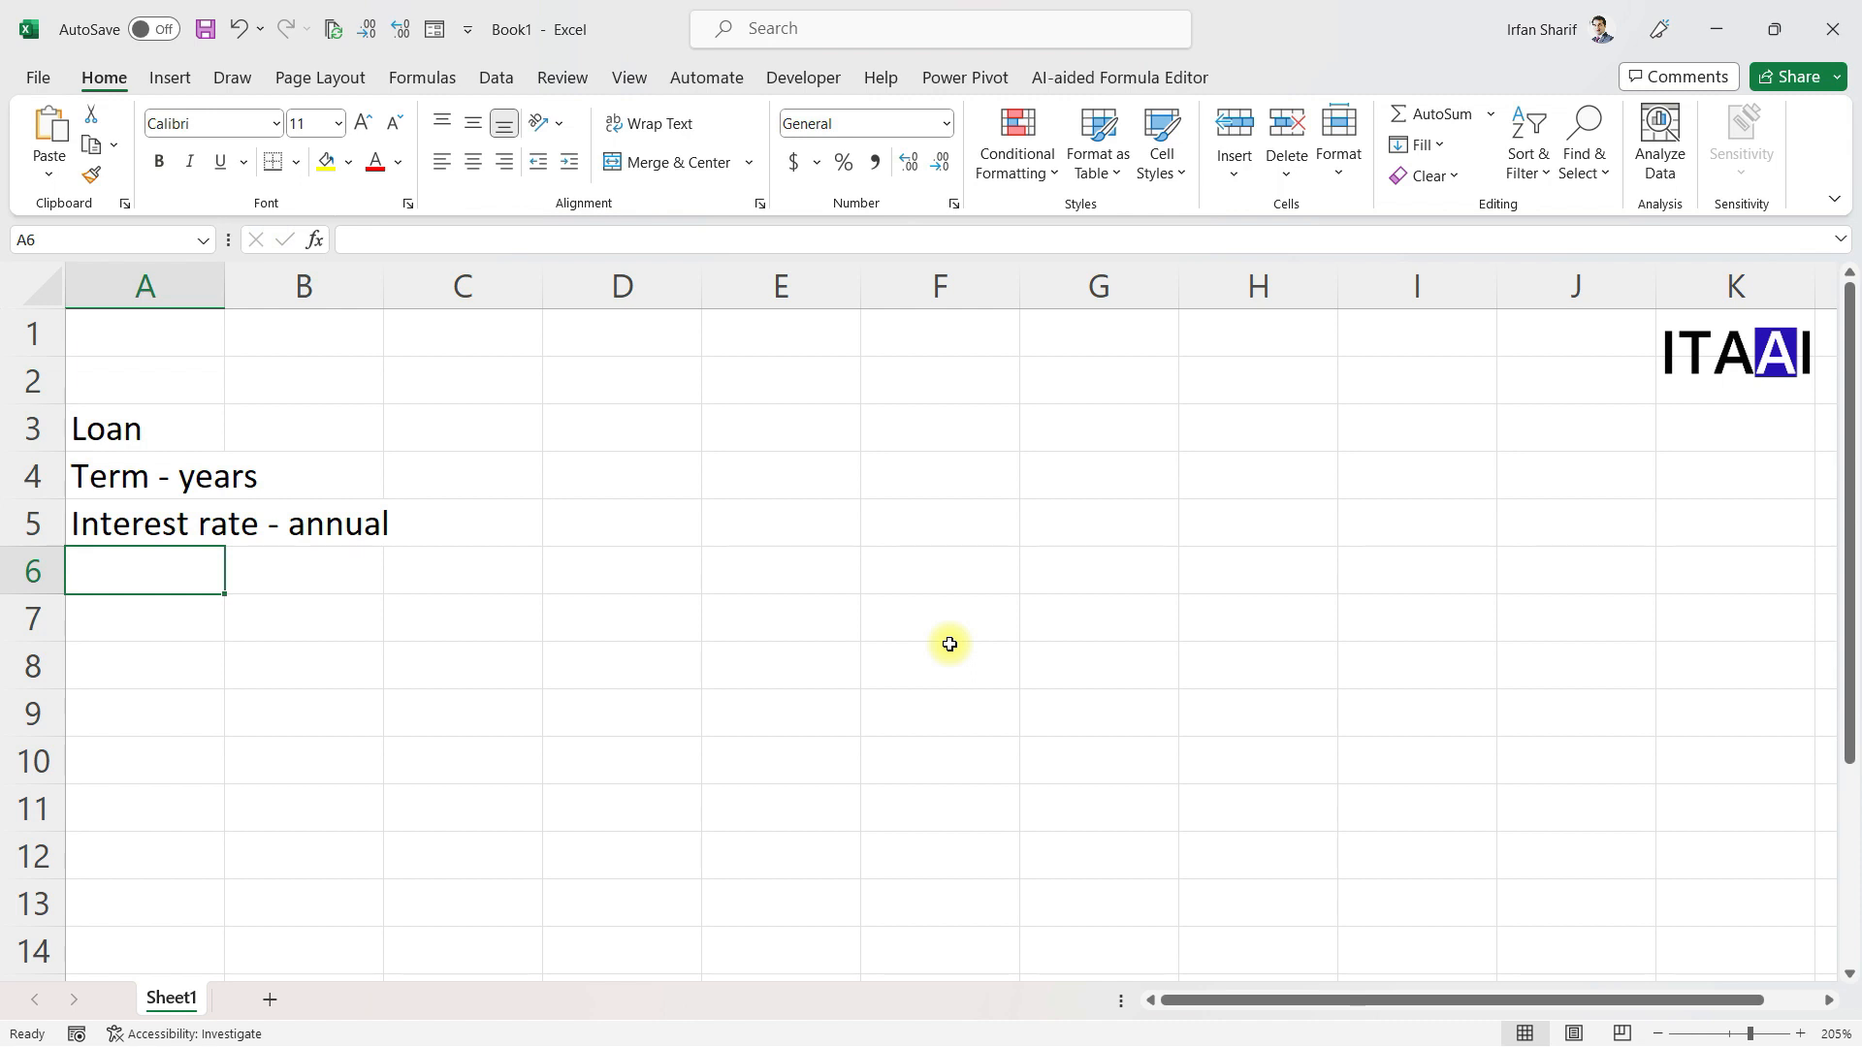
Enter the label "Frequency" in A6
key(Up)
key(Up)
key(Down)
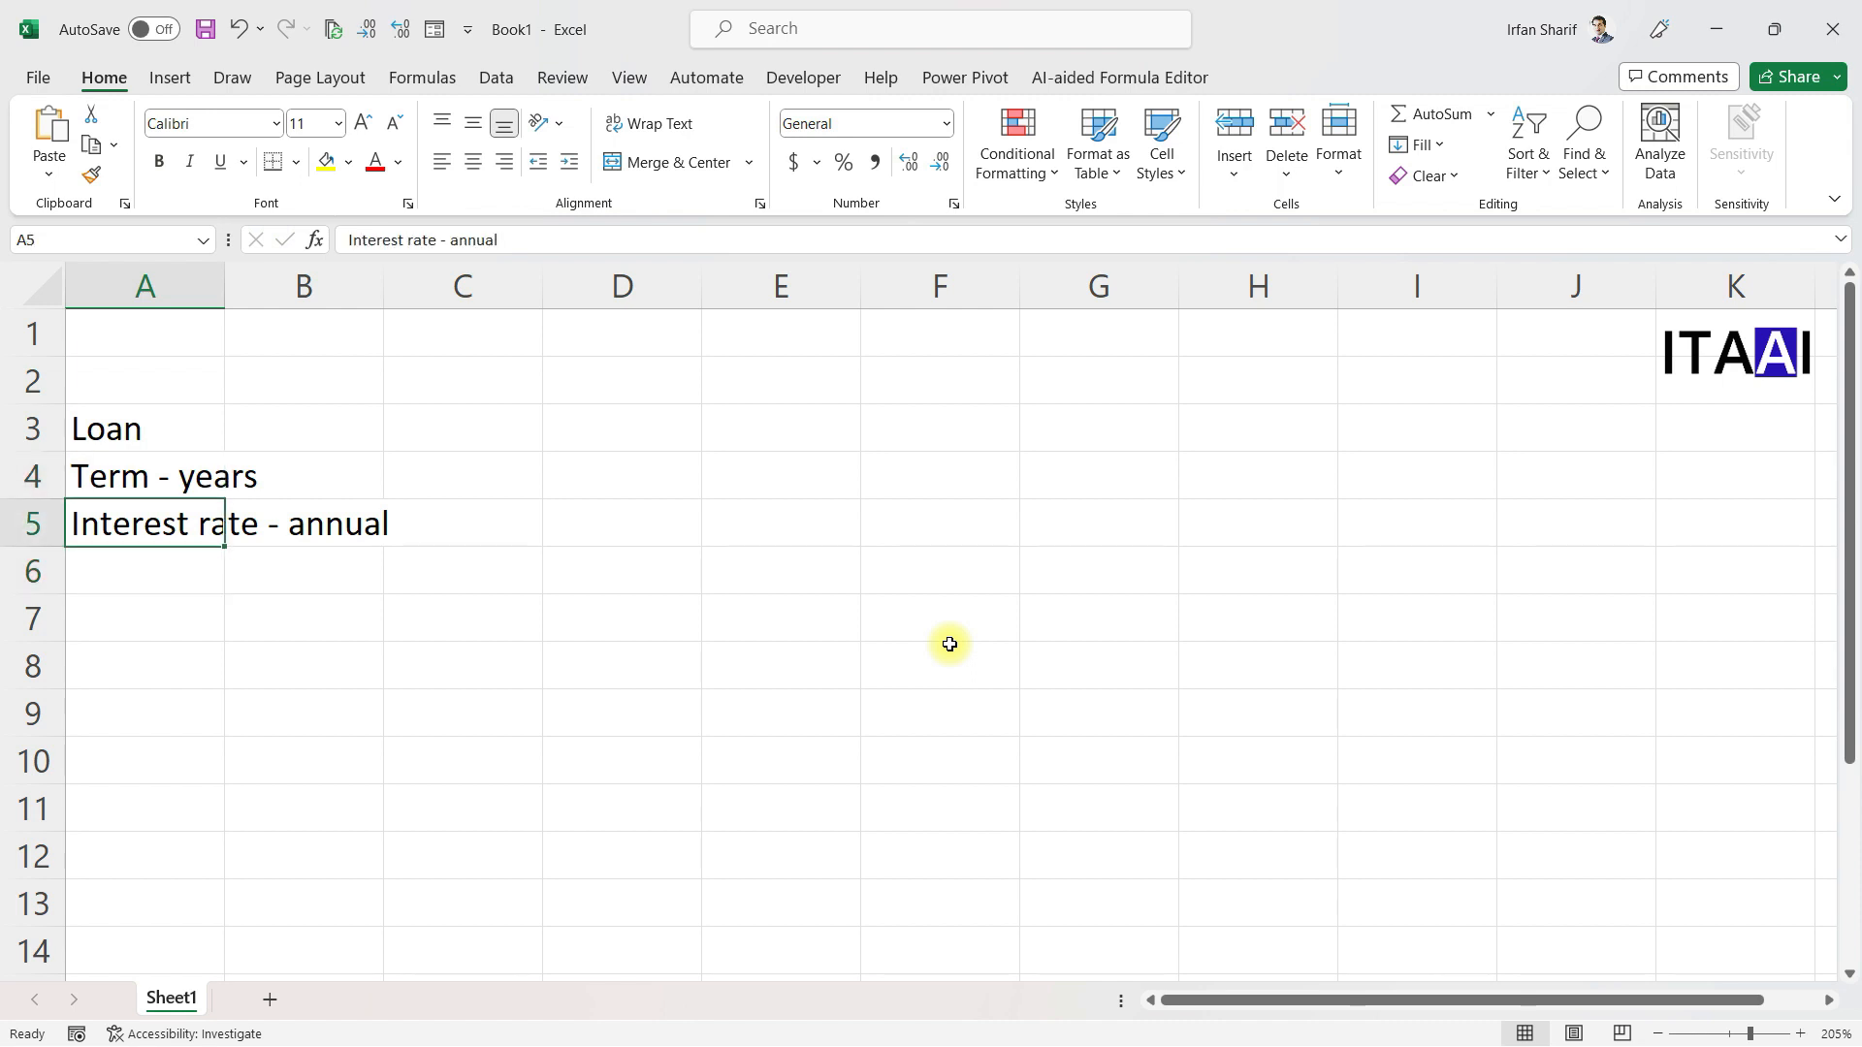
key(Up)
key(Down)
key(Down)
text(F)
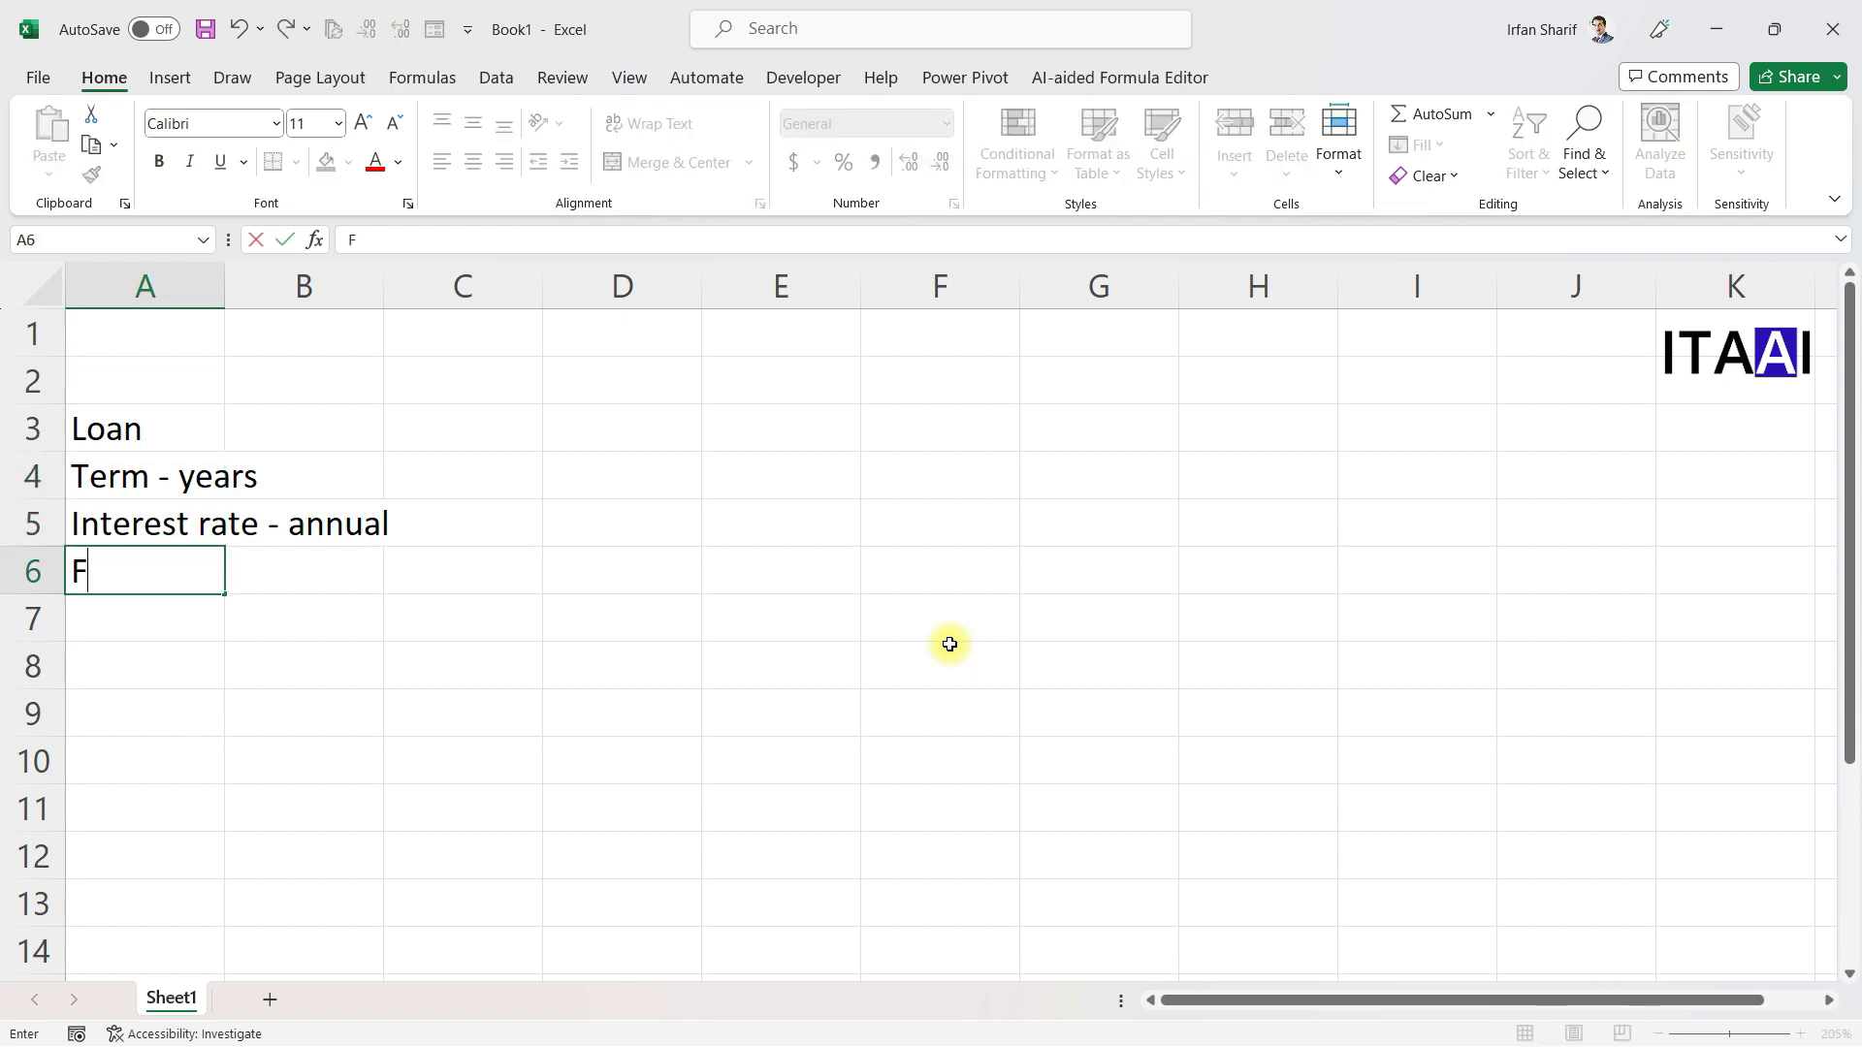
text(requency)
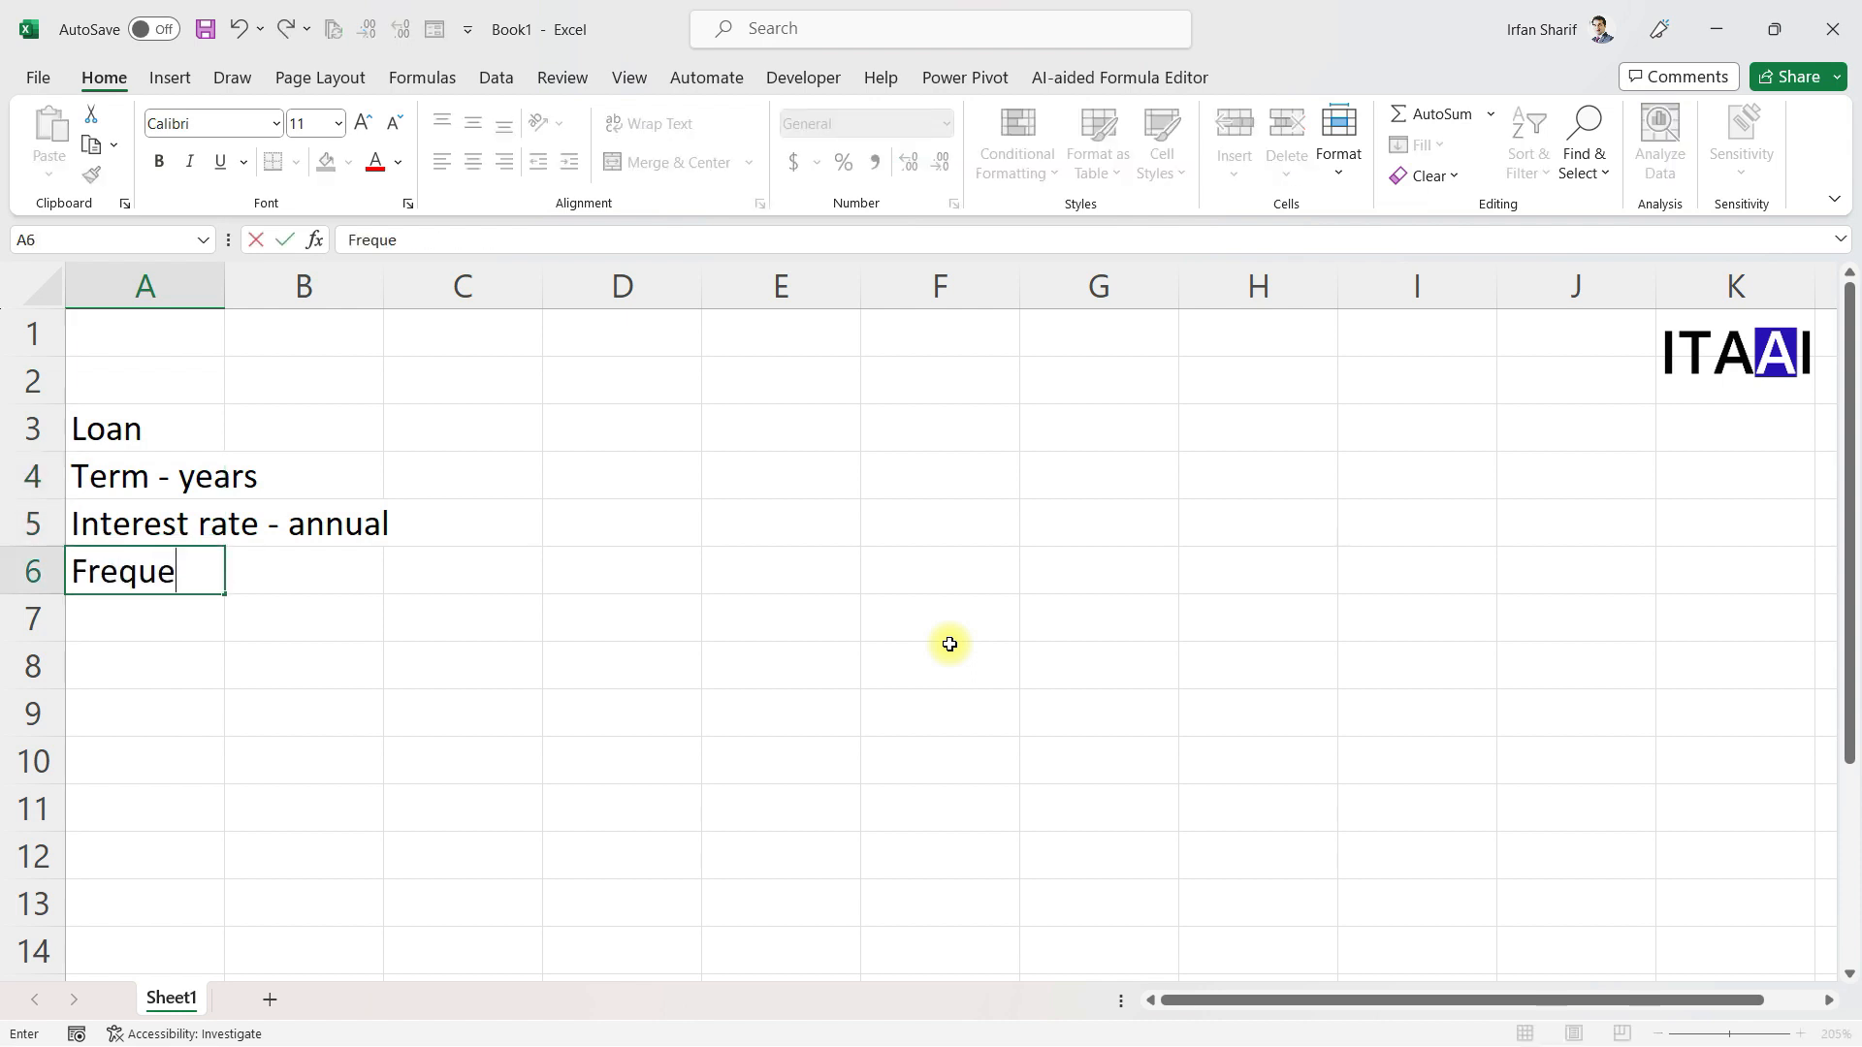
key(Return)
Widen column A so that the longest label, "Interest rate - annual", fits inside it
key(Up)
key(Up)
key(Up)
key(Up)
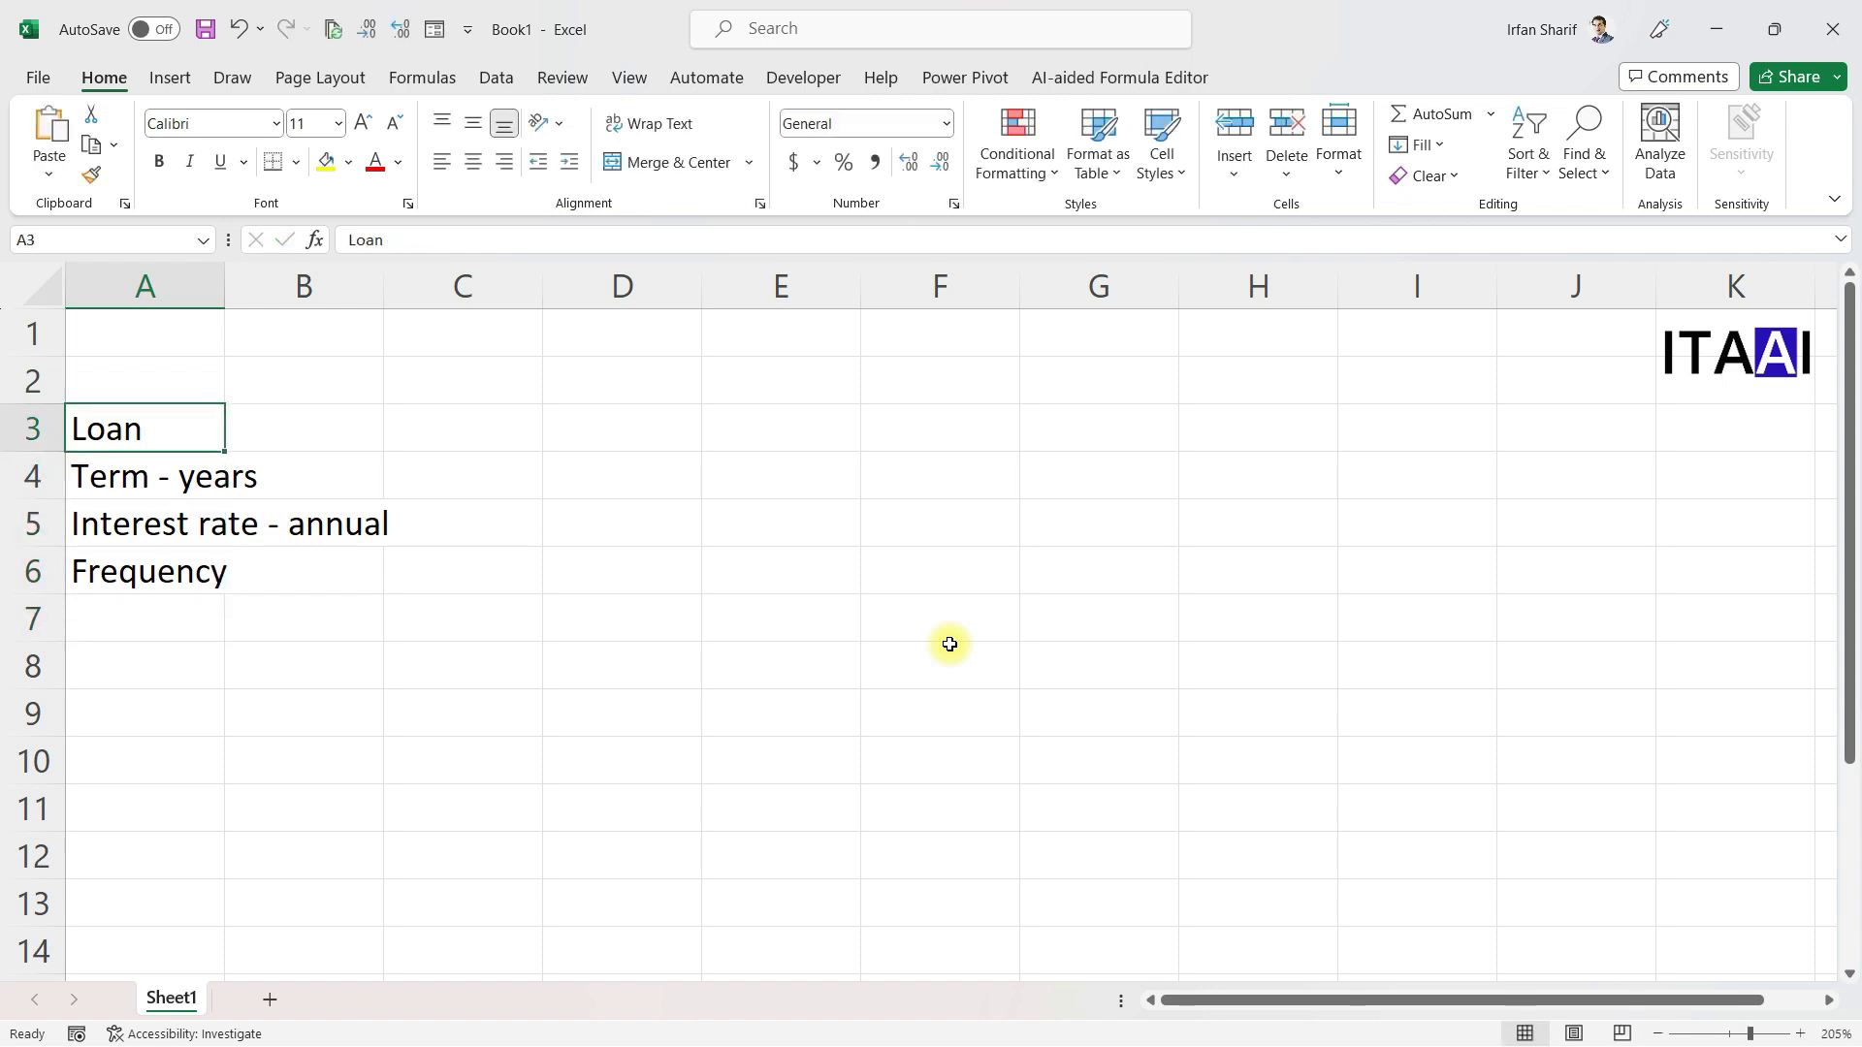
key(Right)
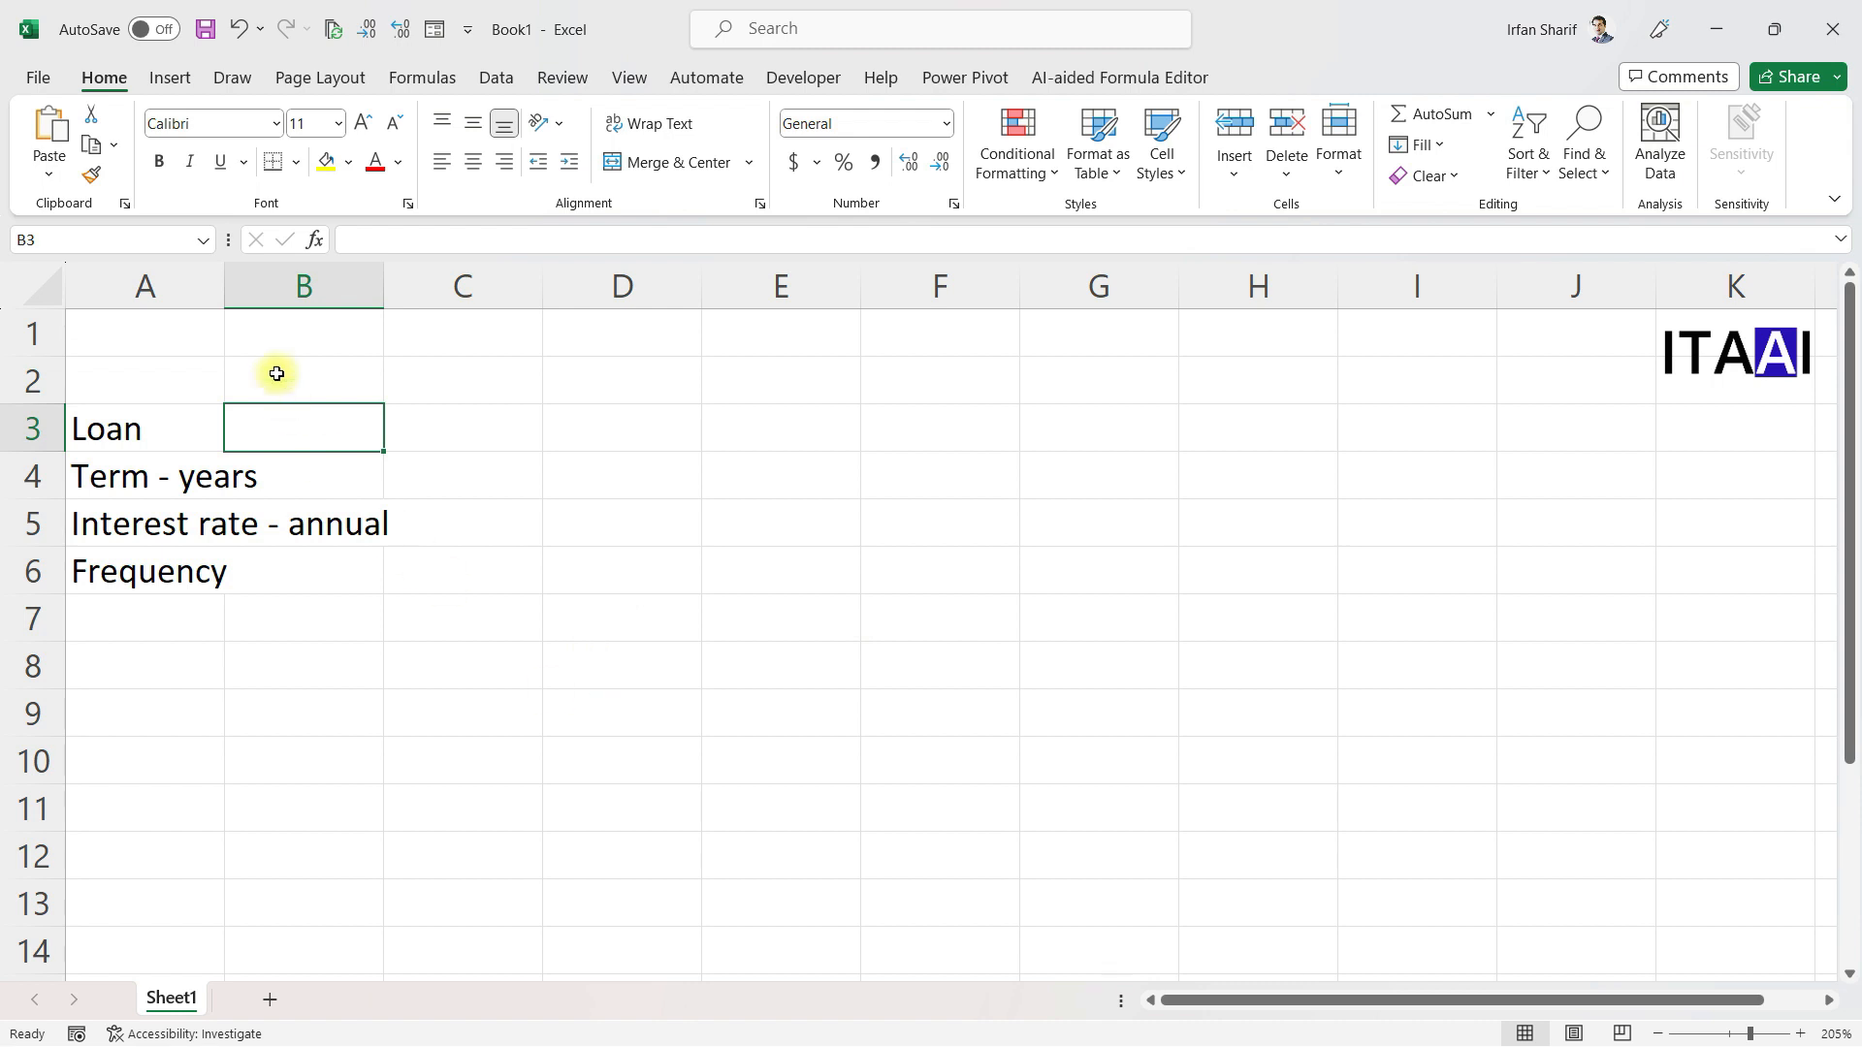
drag(224, 284, 393, 271)
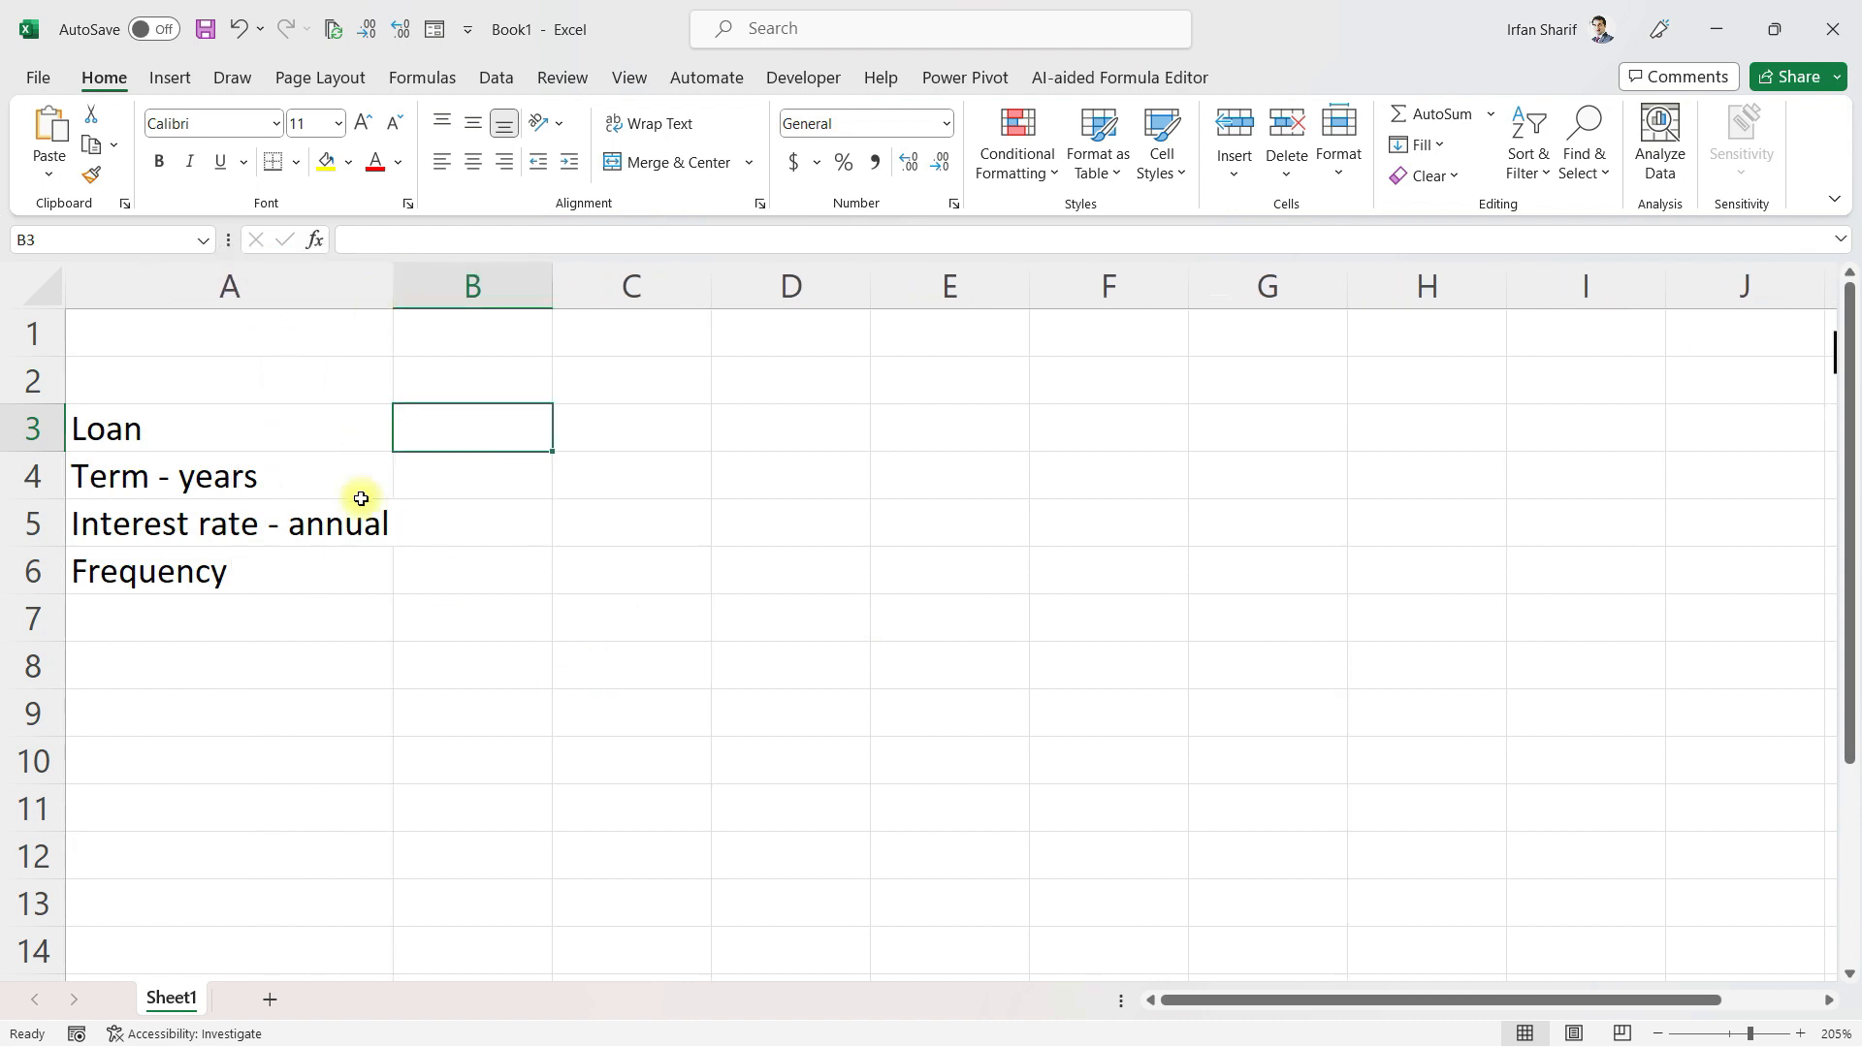
click(460, 481)
click(473, 524)
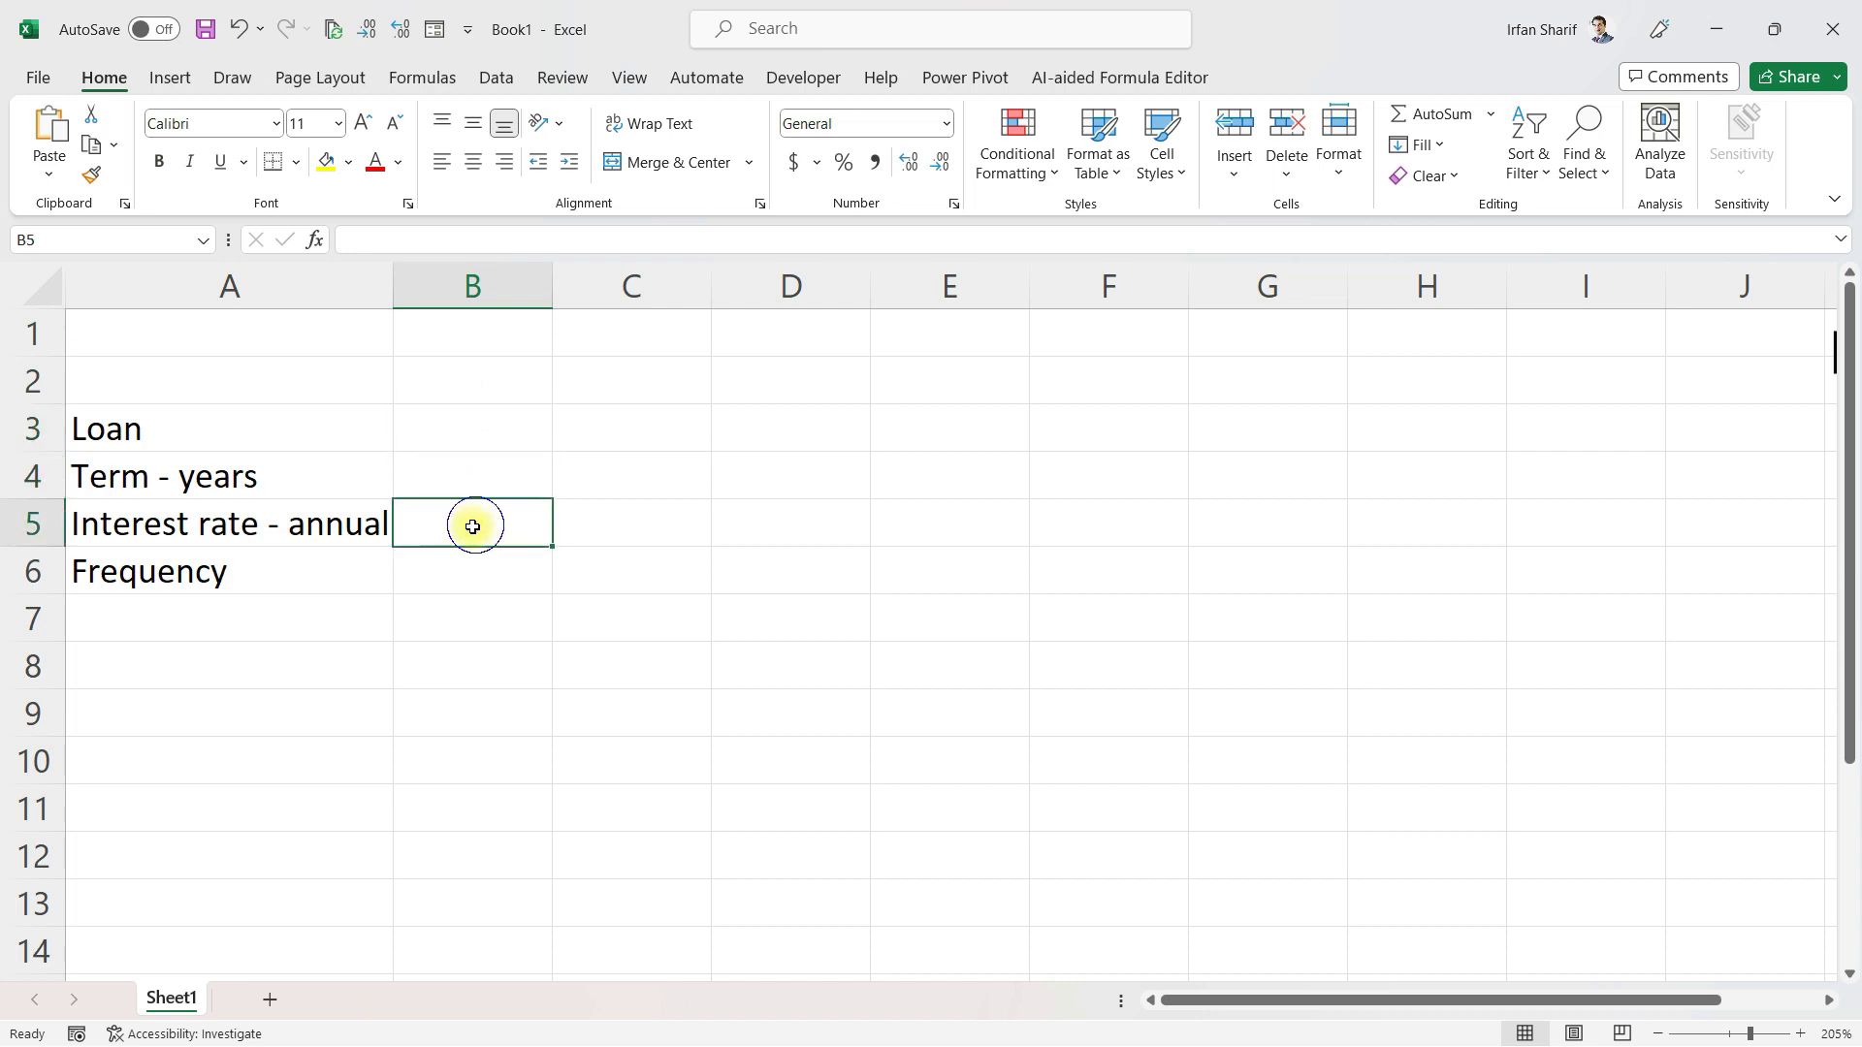
click(421, 578)
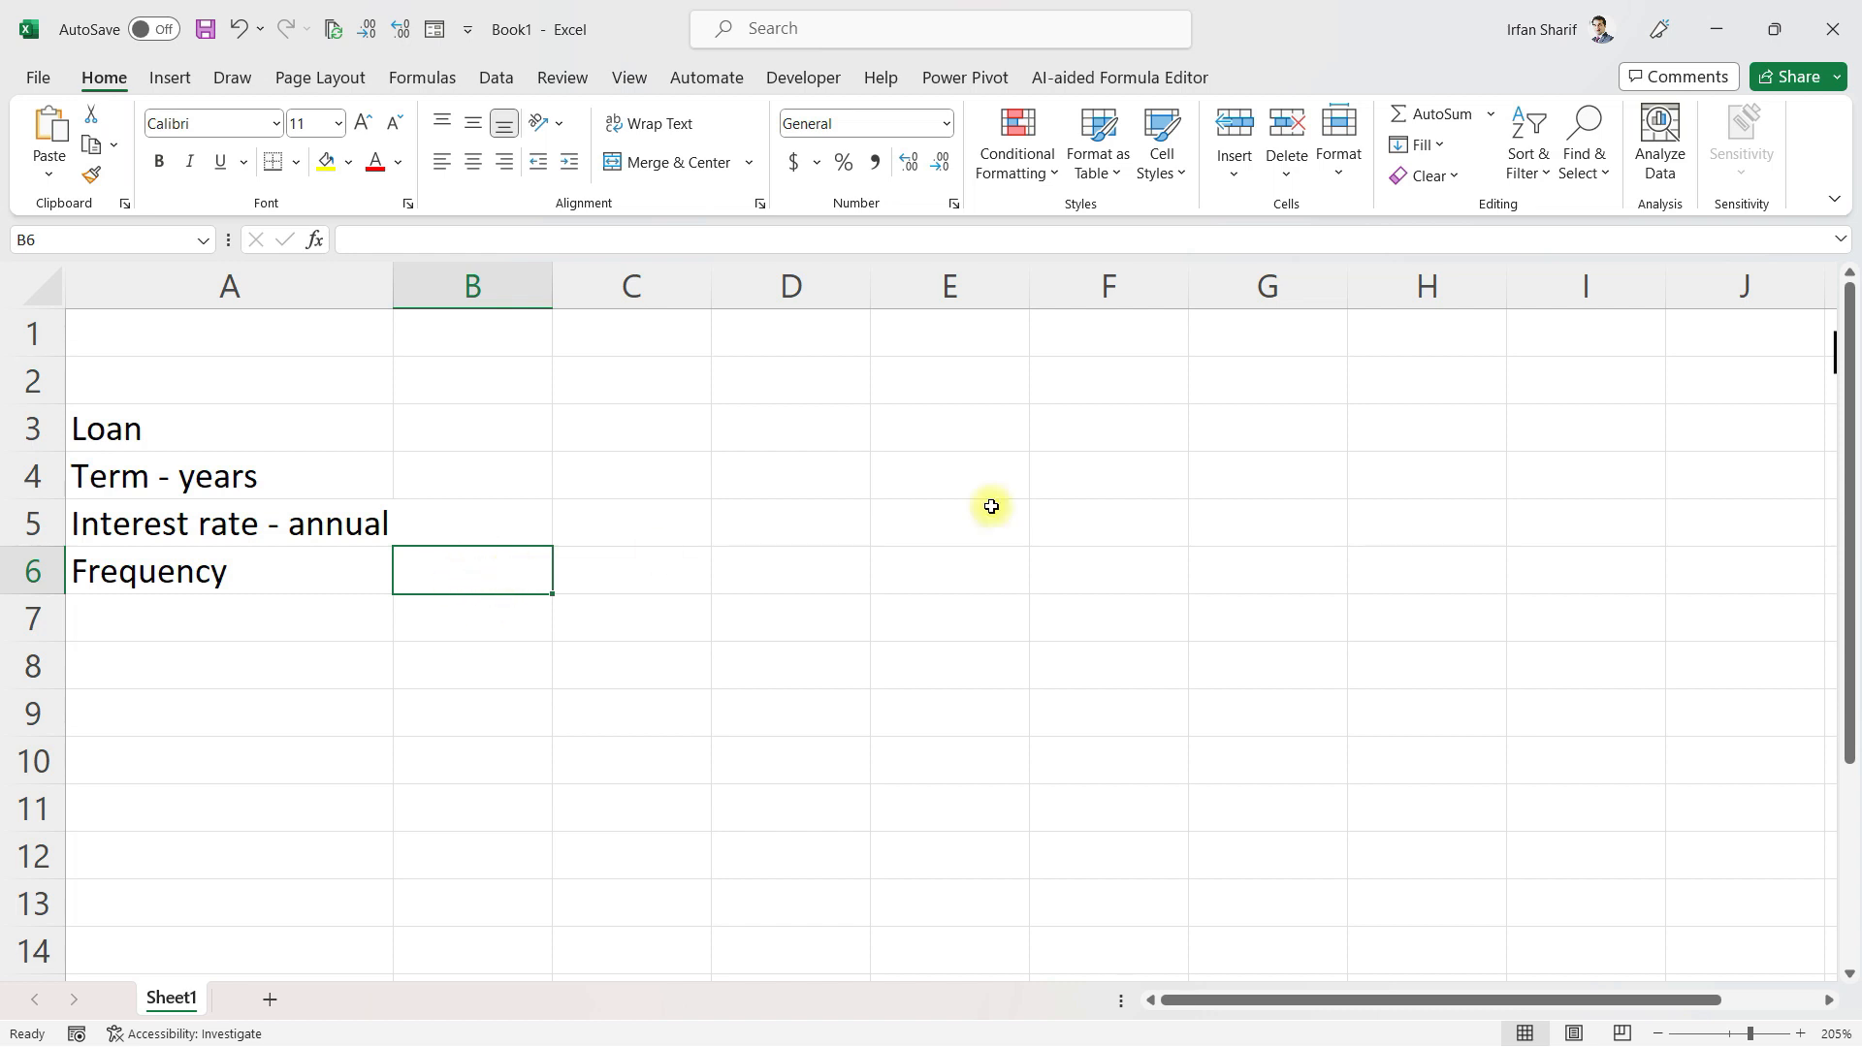
List the frequency options Monthly, Quarterly, Bi-annually and Annually in cells I3 to I6
click(1626, 425)
text(Monthly)
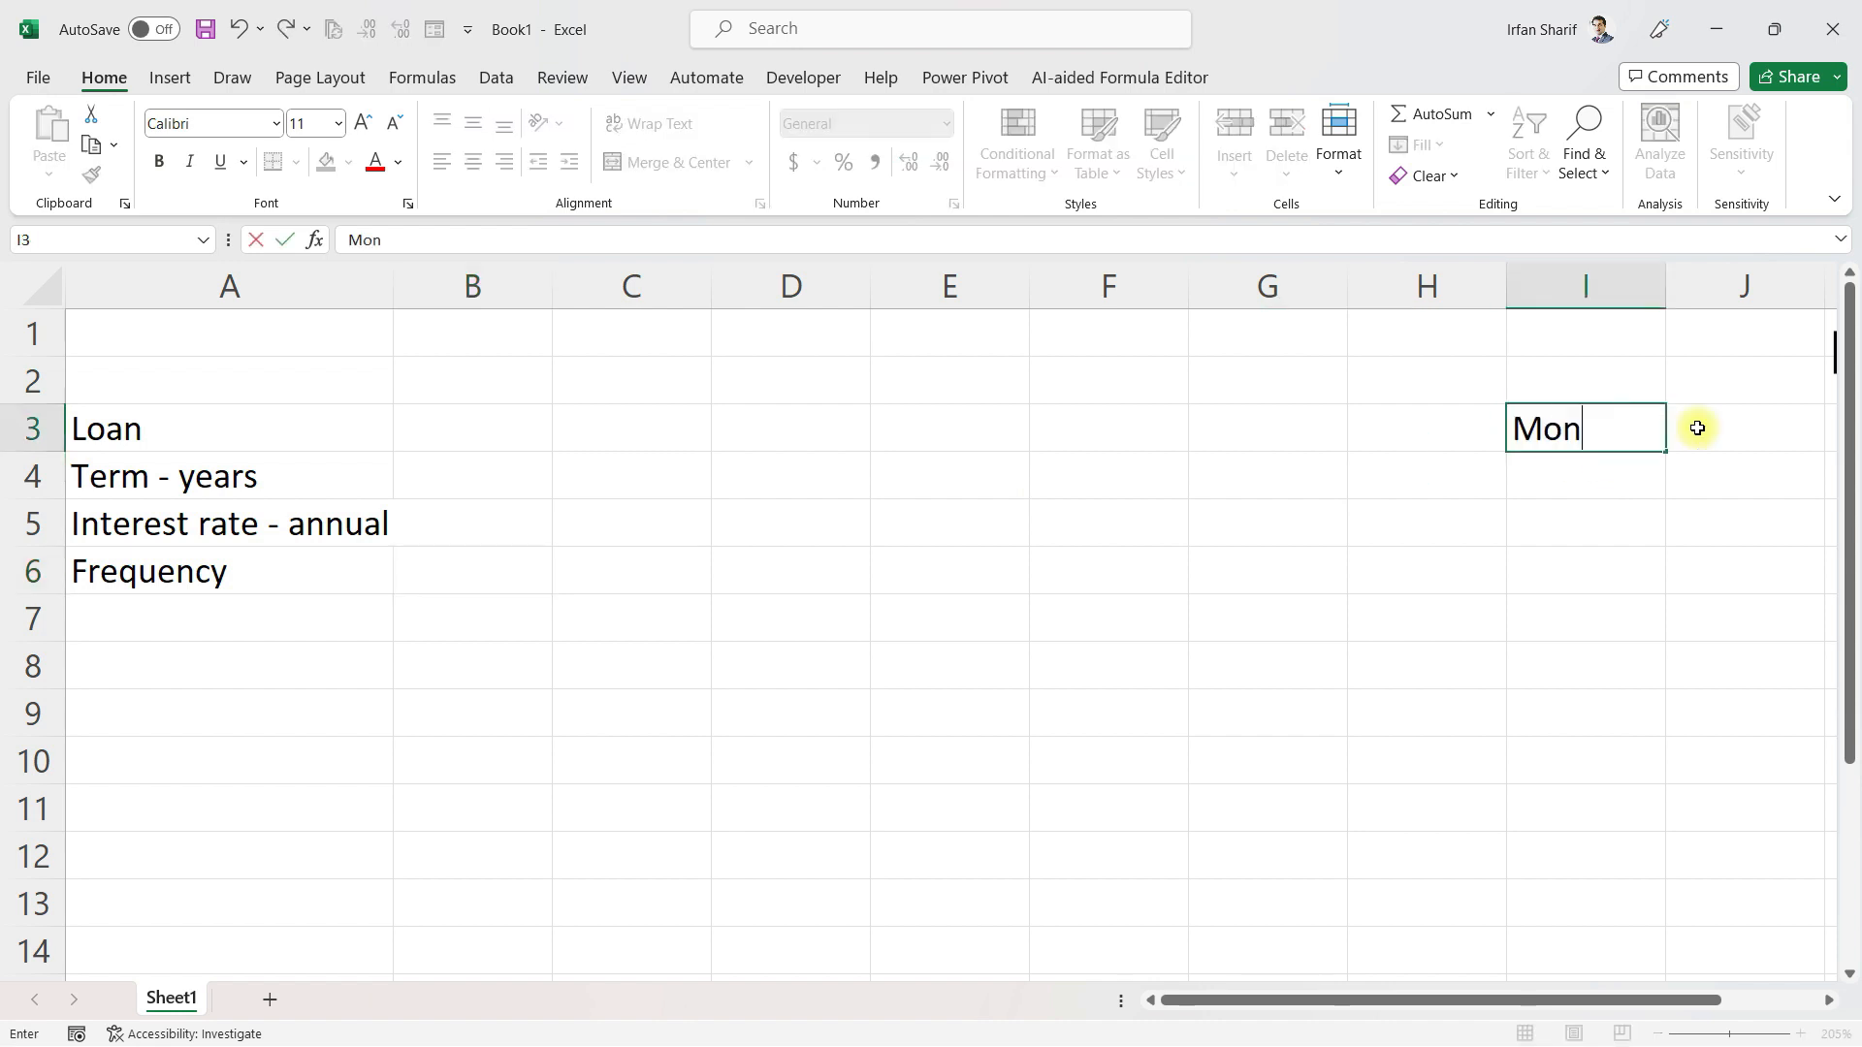
key(Return)
text(Q)
key(BackSpace)
text(Quarterly)
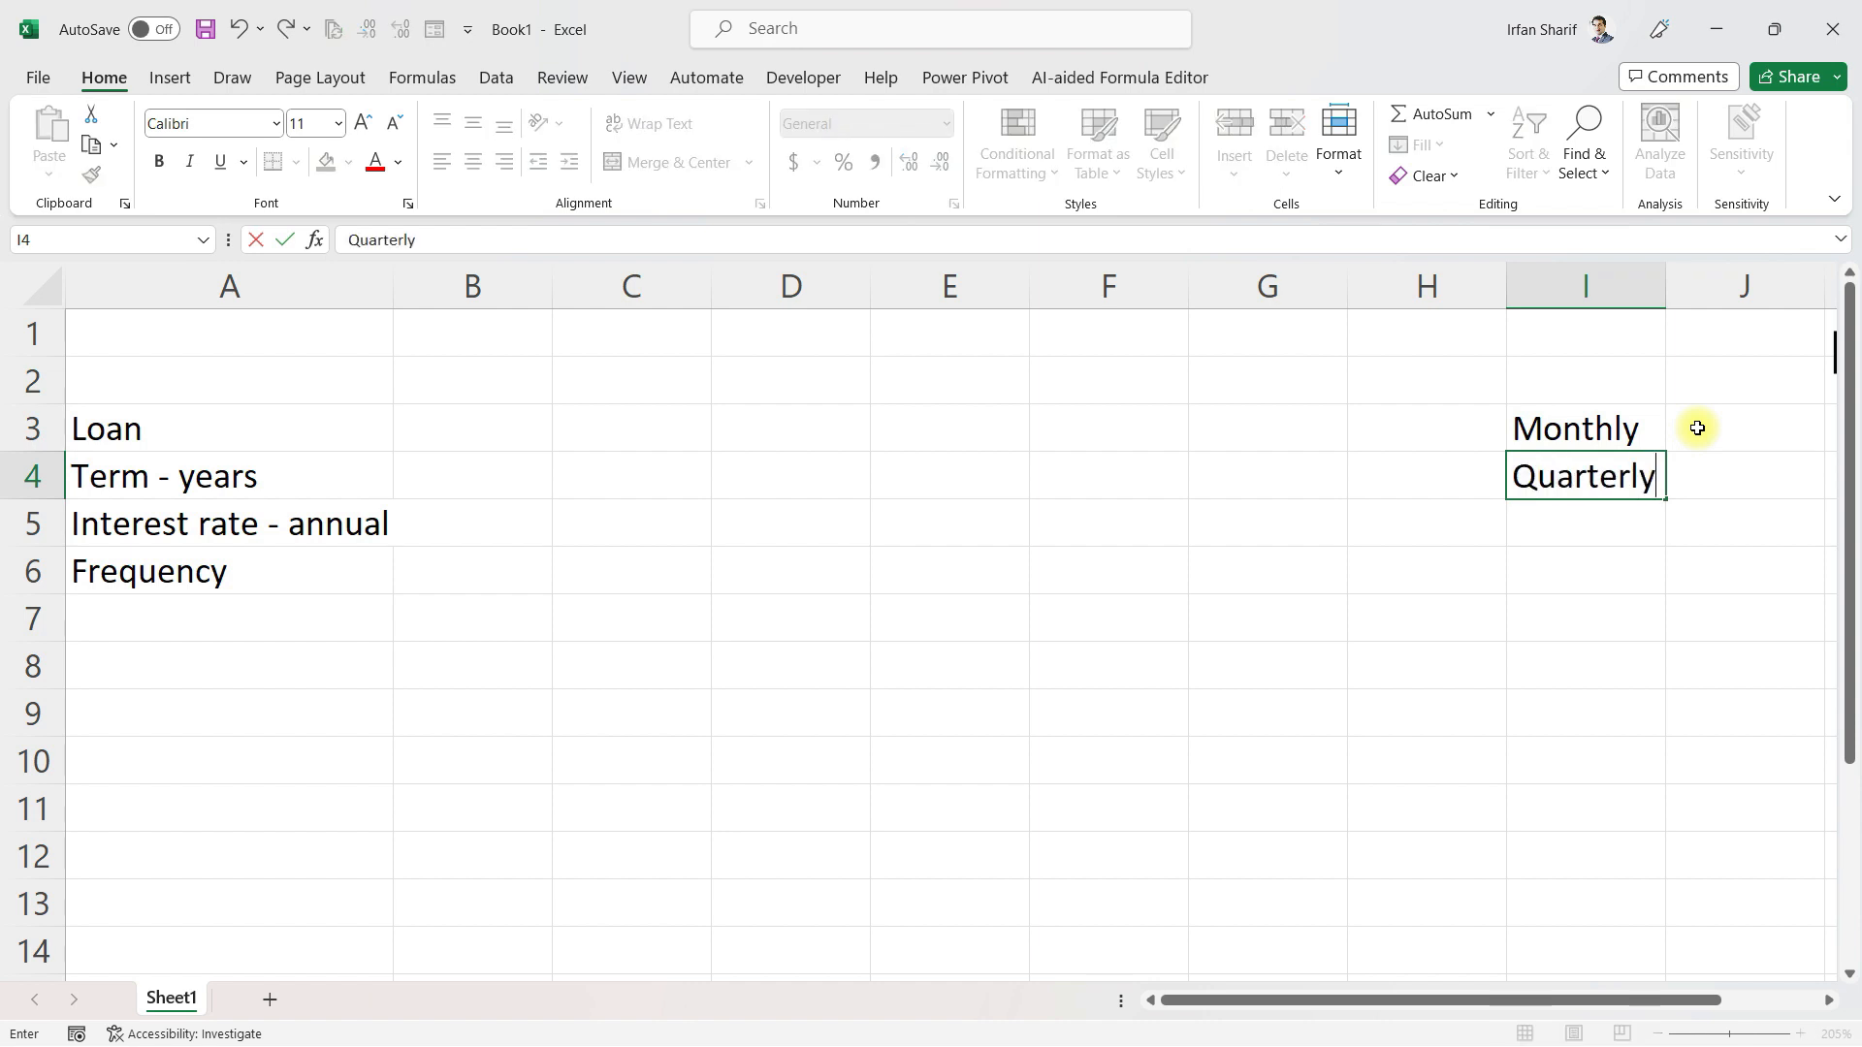
key(Return)
text(Bi-annually)
key(Return)
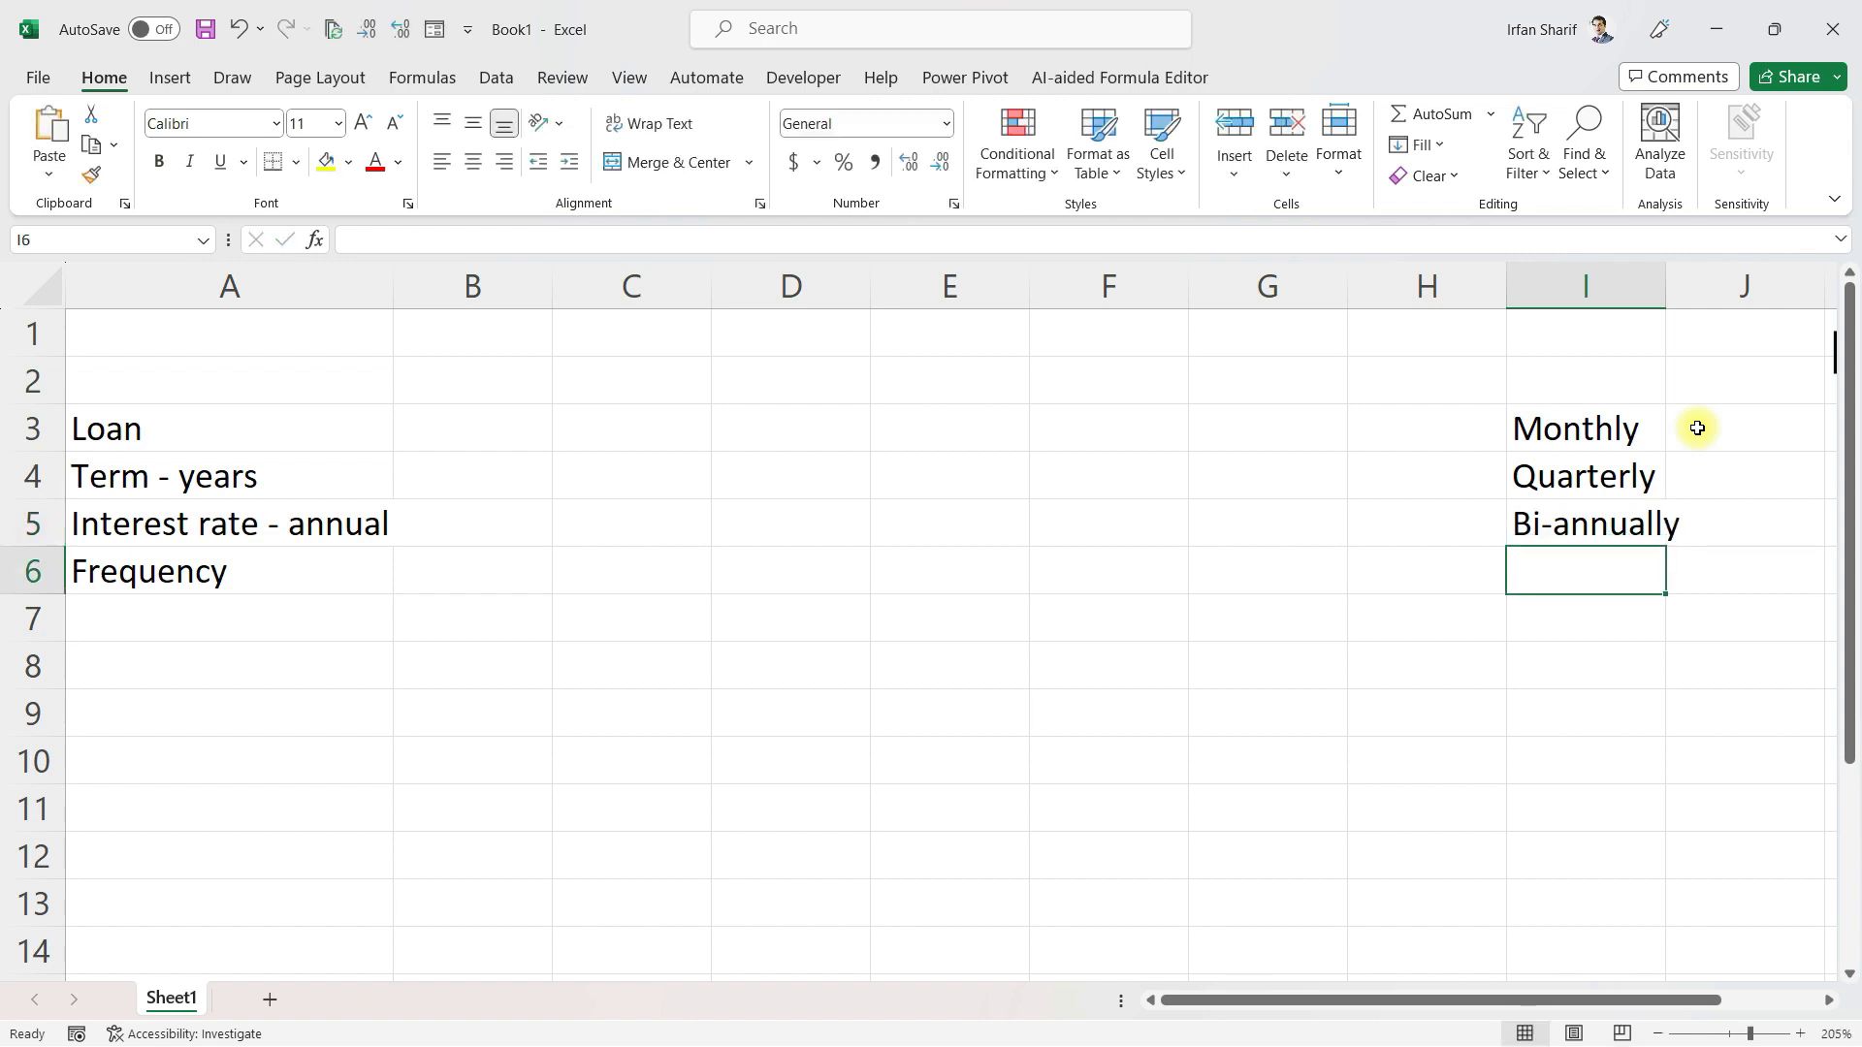
text(Annually)
key(Return)
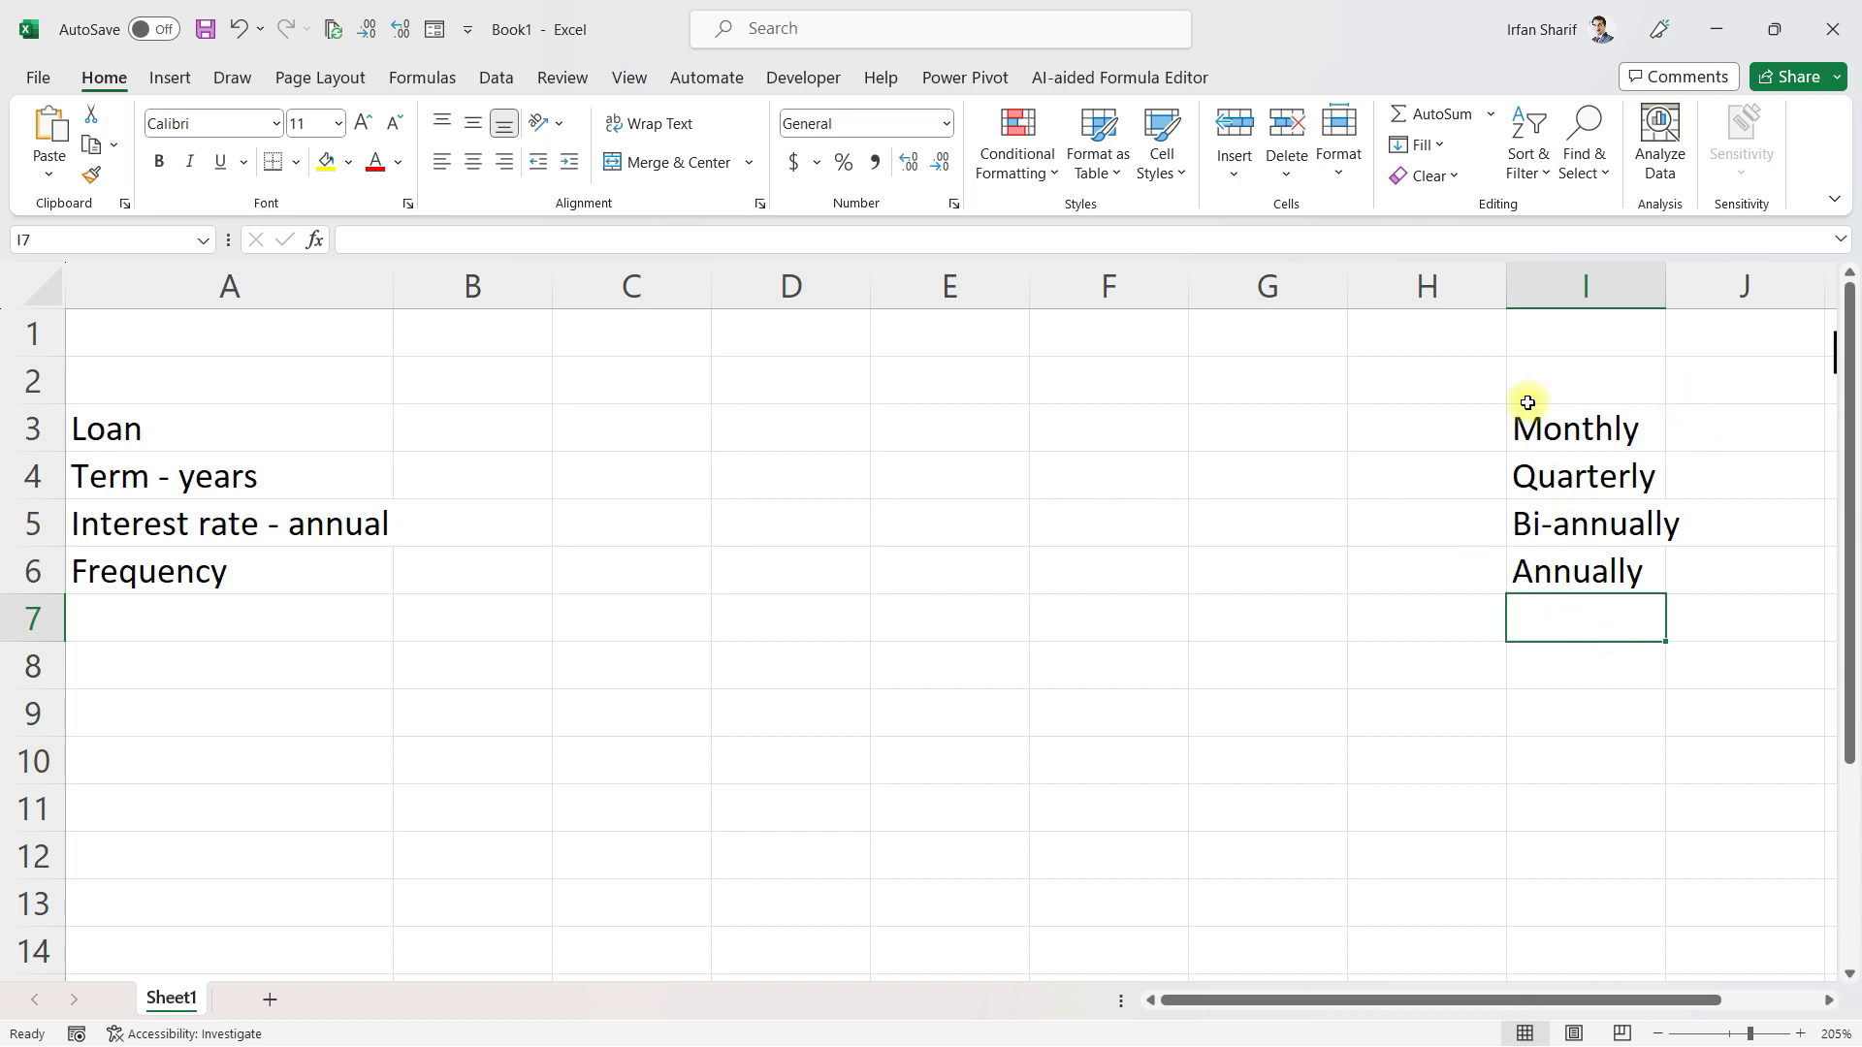
Add a data validation drop-down list to B6 that takes its options from cells I3 to I6, and check it
click(493, 579)
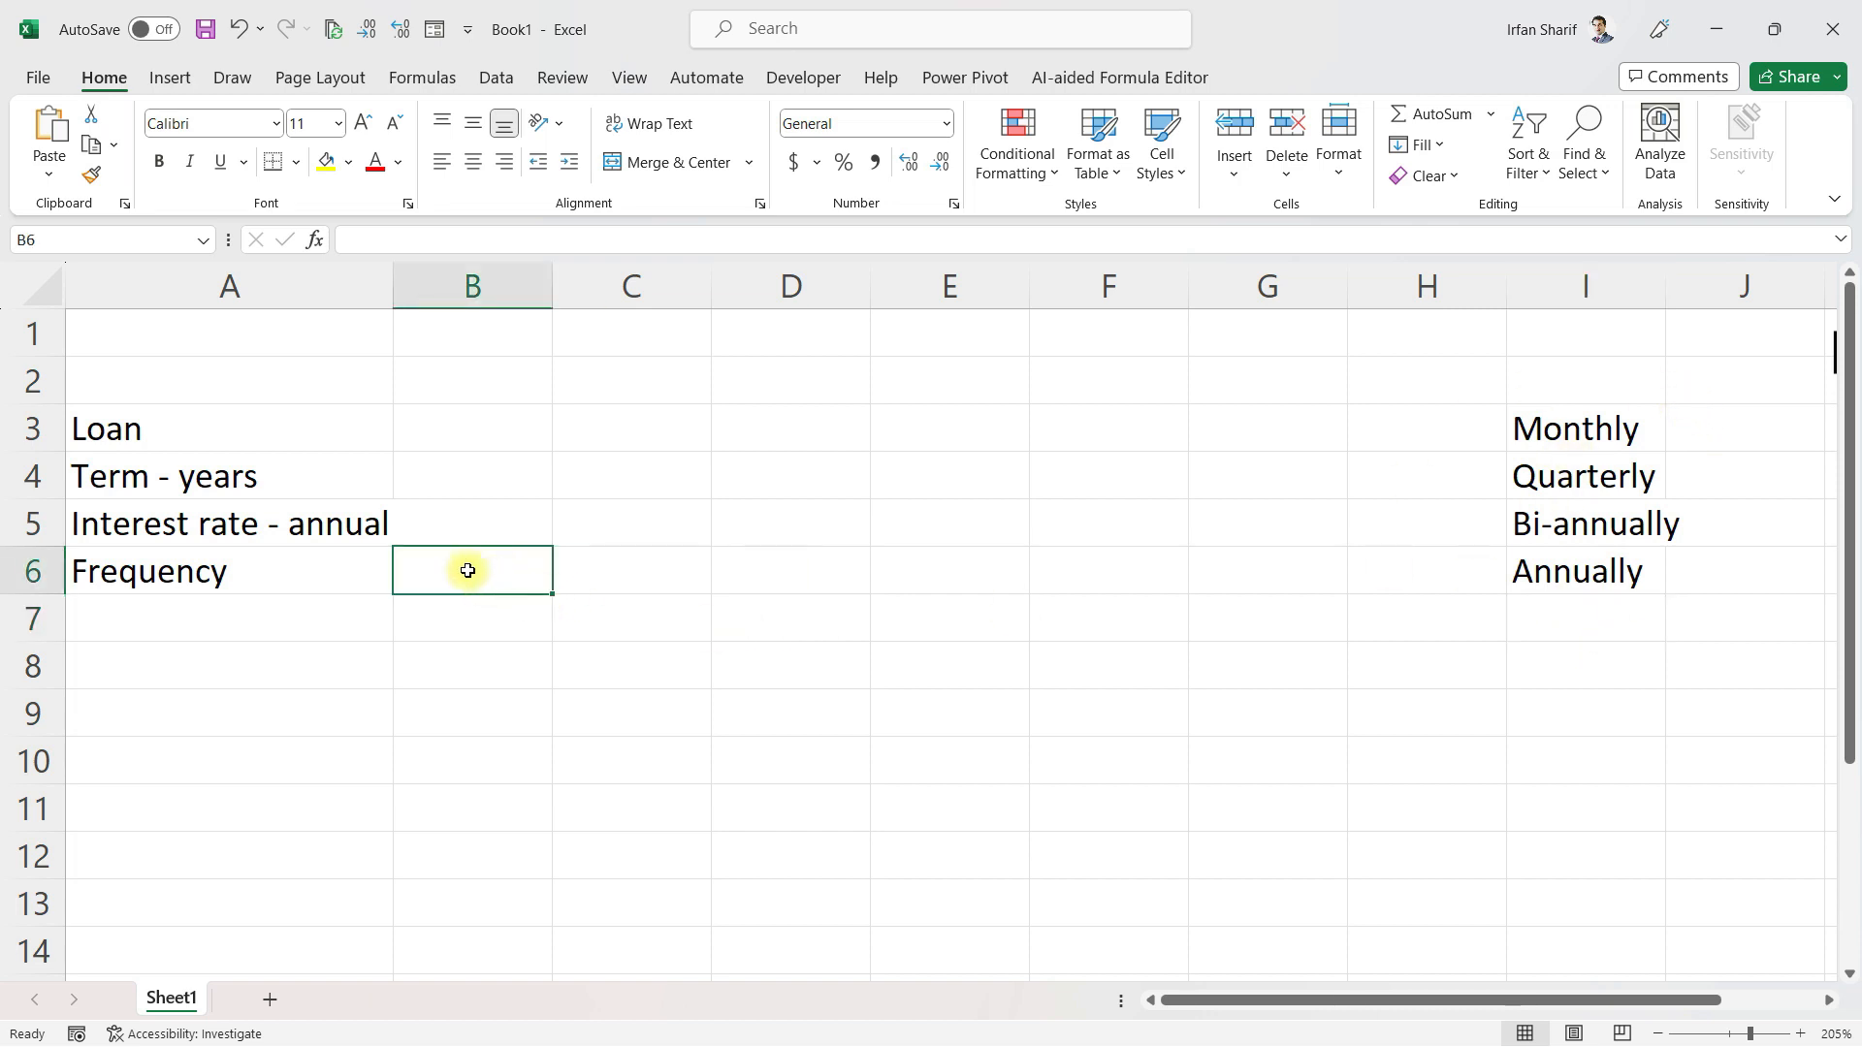
click(496, 77)
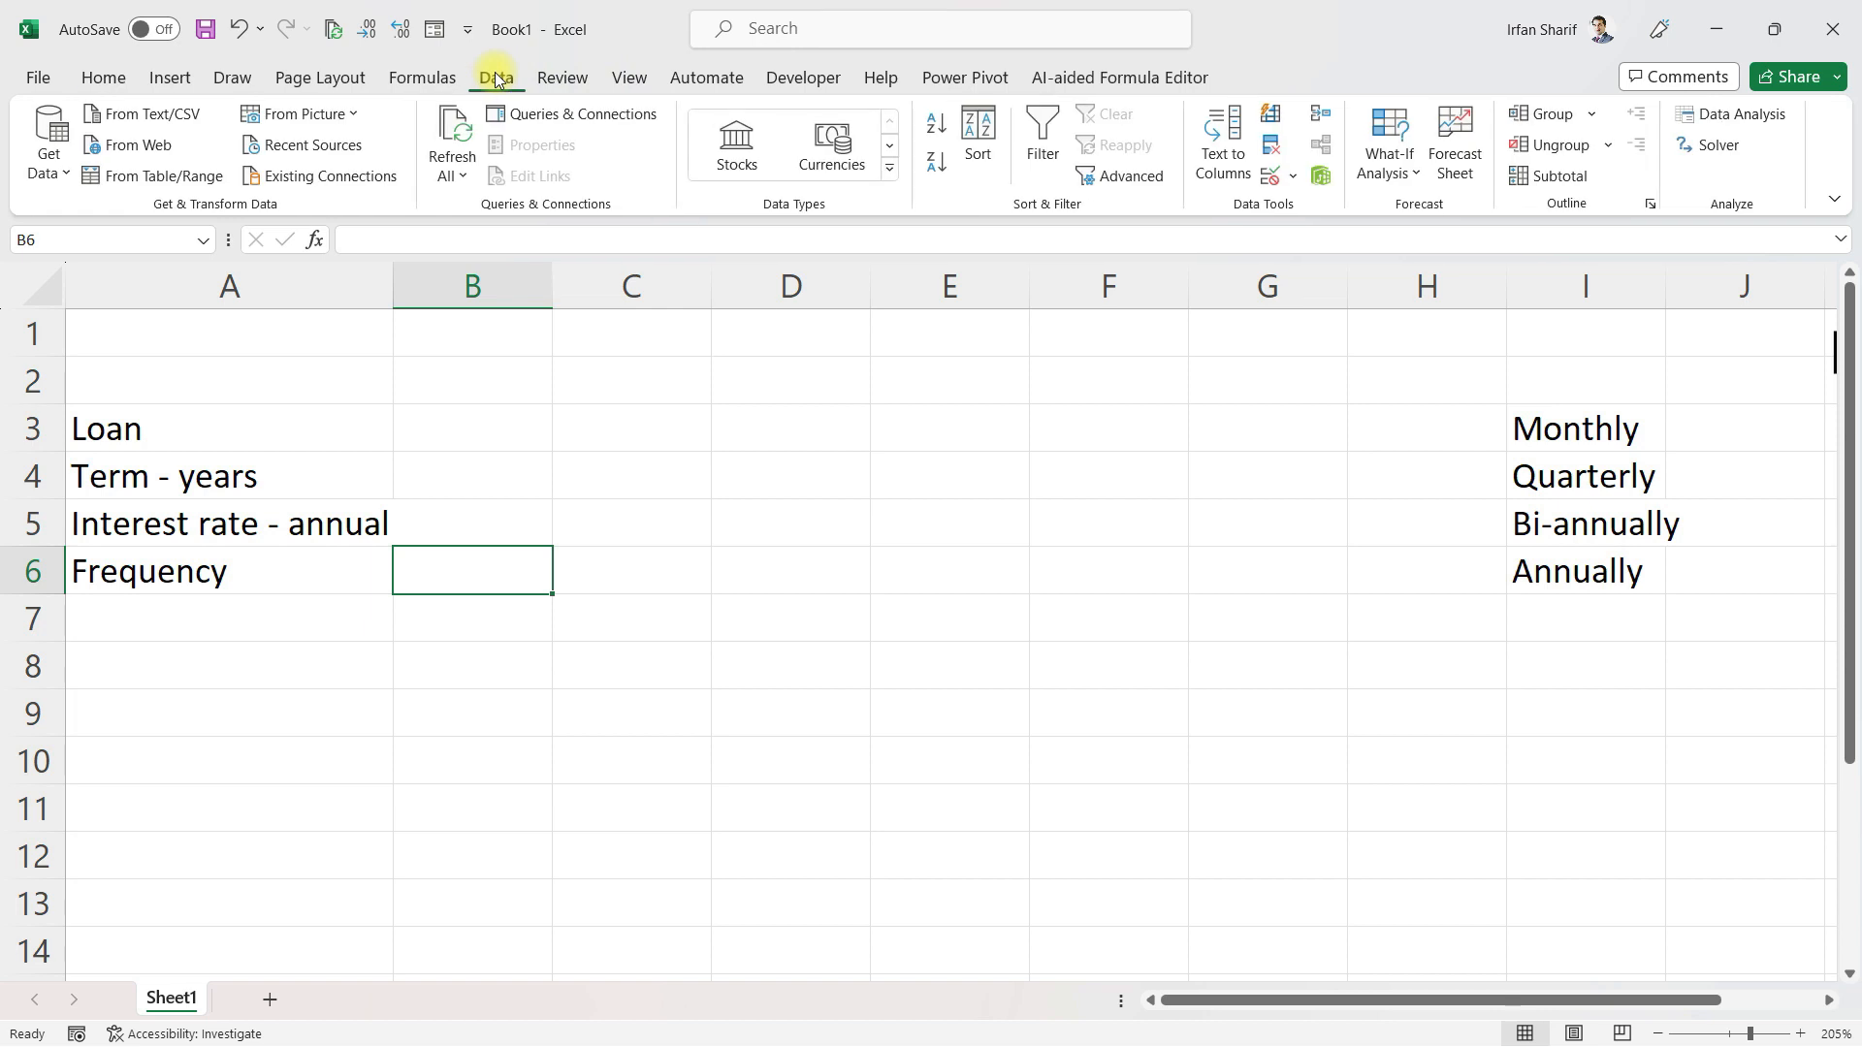
click(1268, 177)
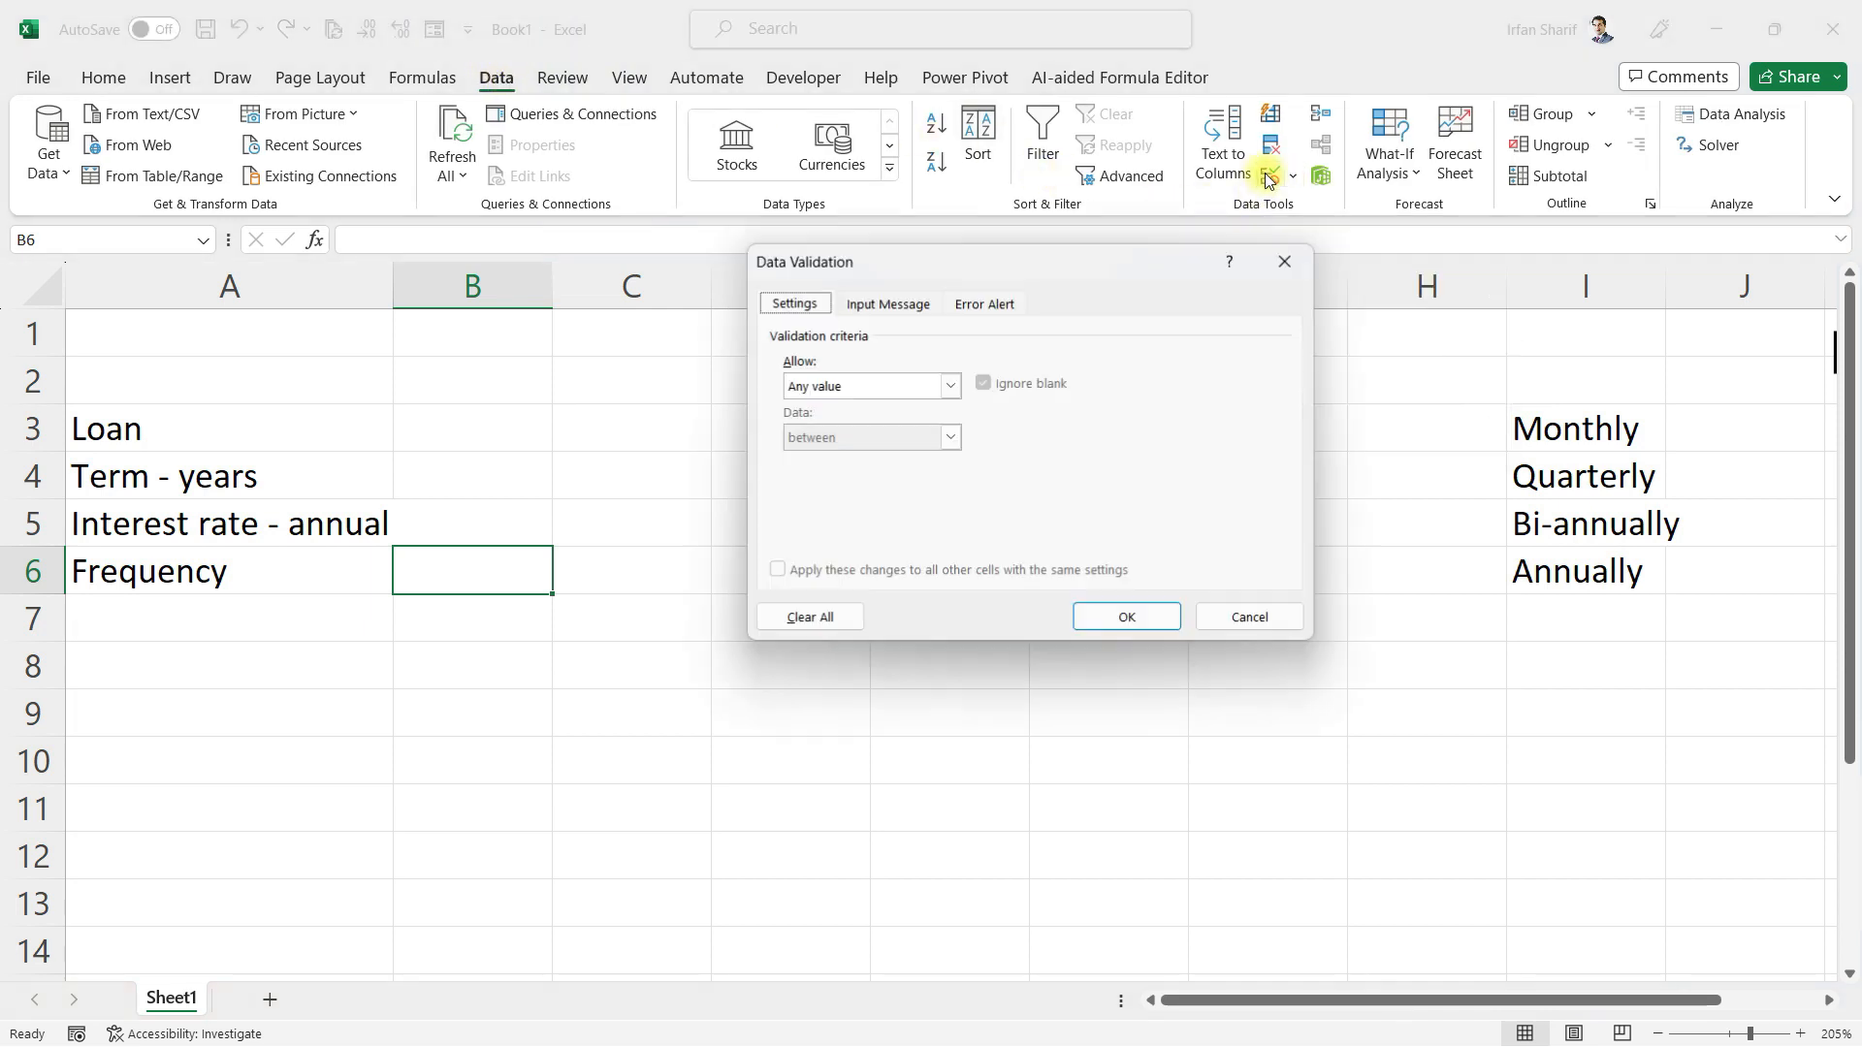
click(952, 387)
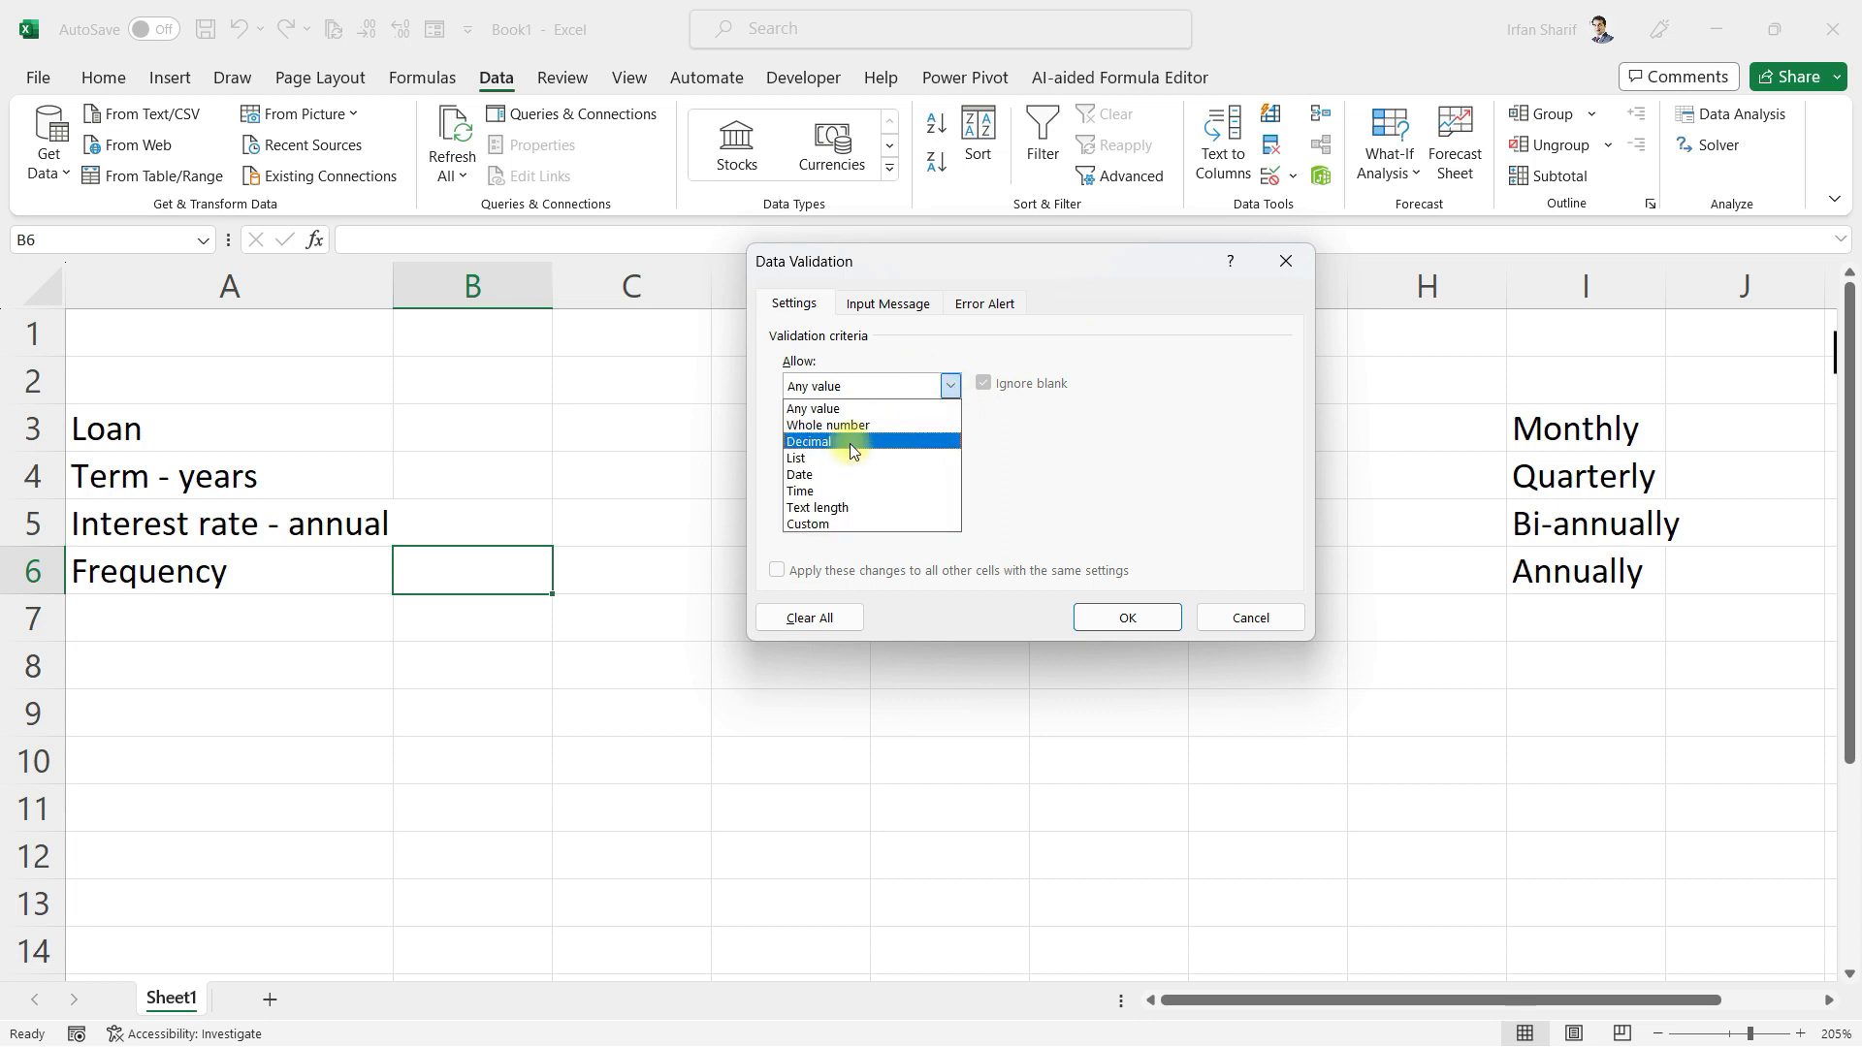
click(825, 459)
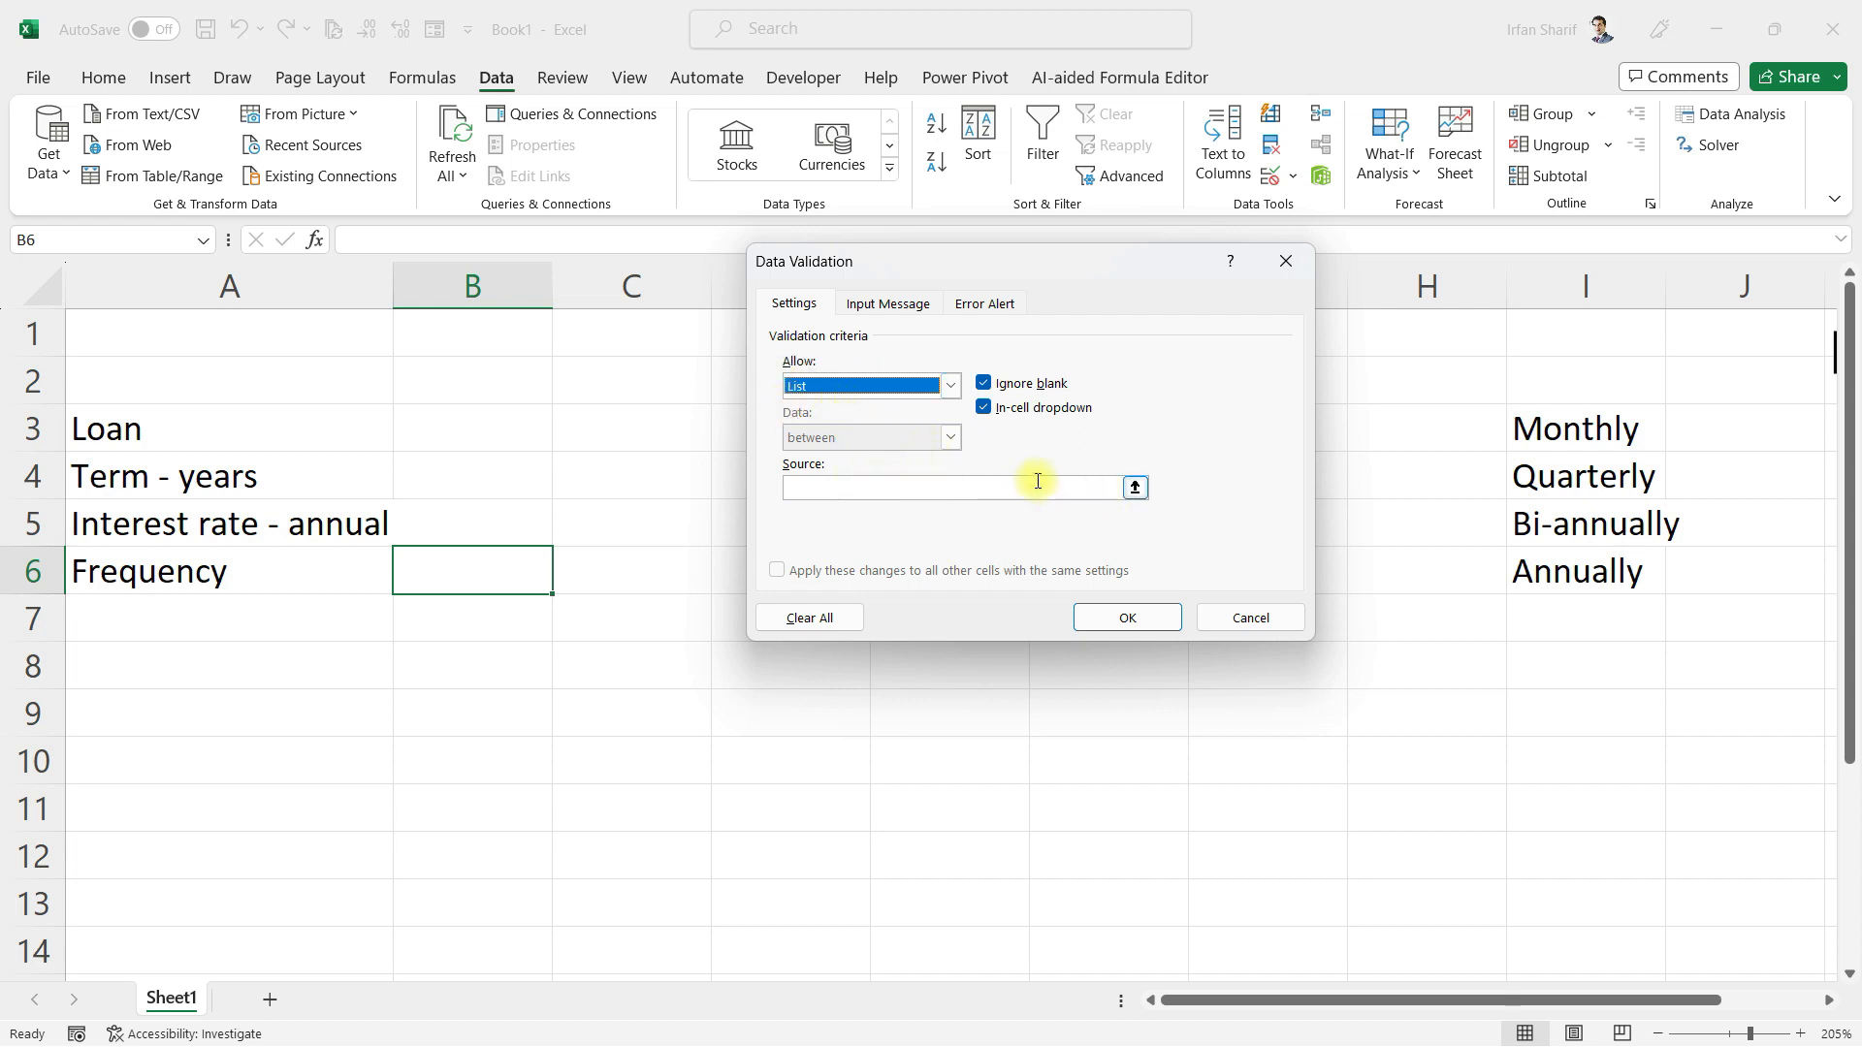
click(1136, 488)
drag(1571, 427, 1629, 572)
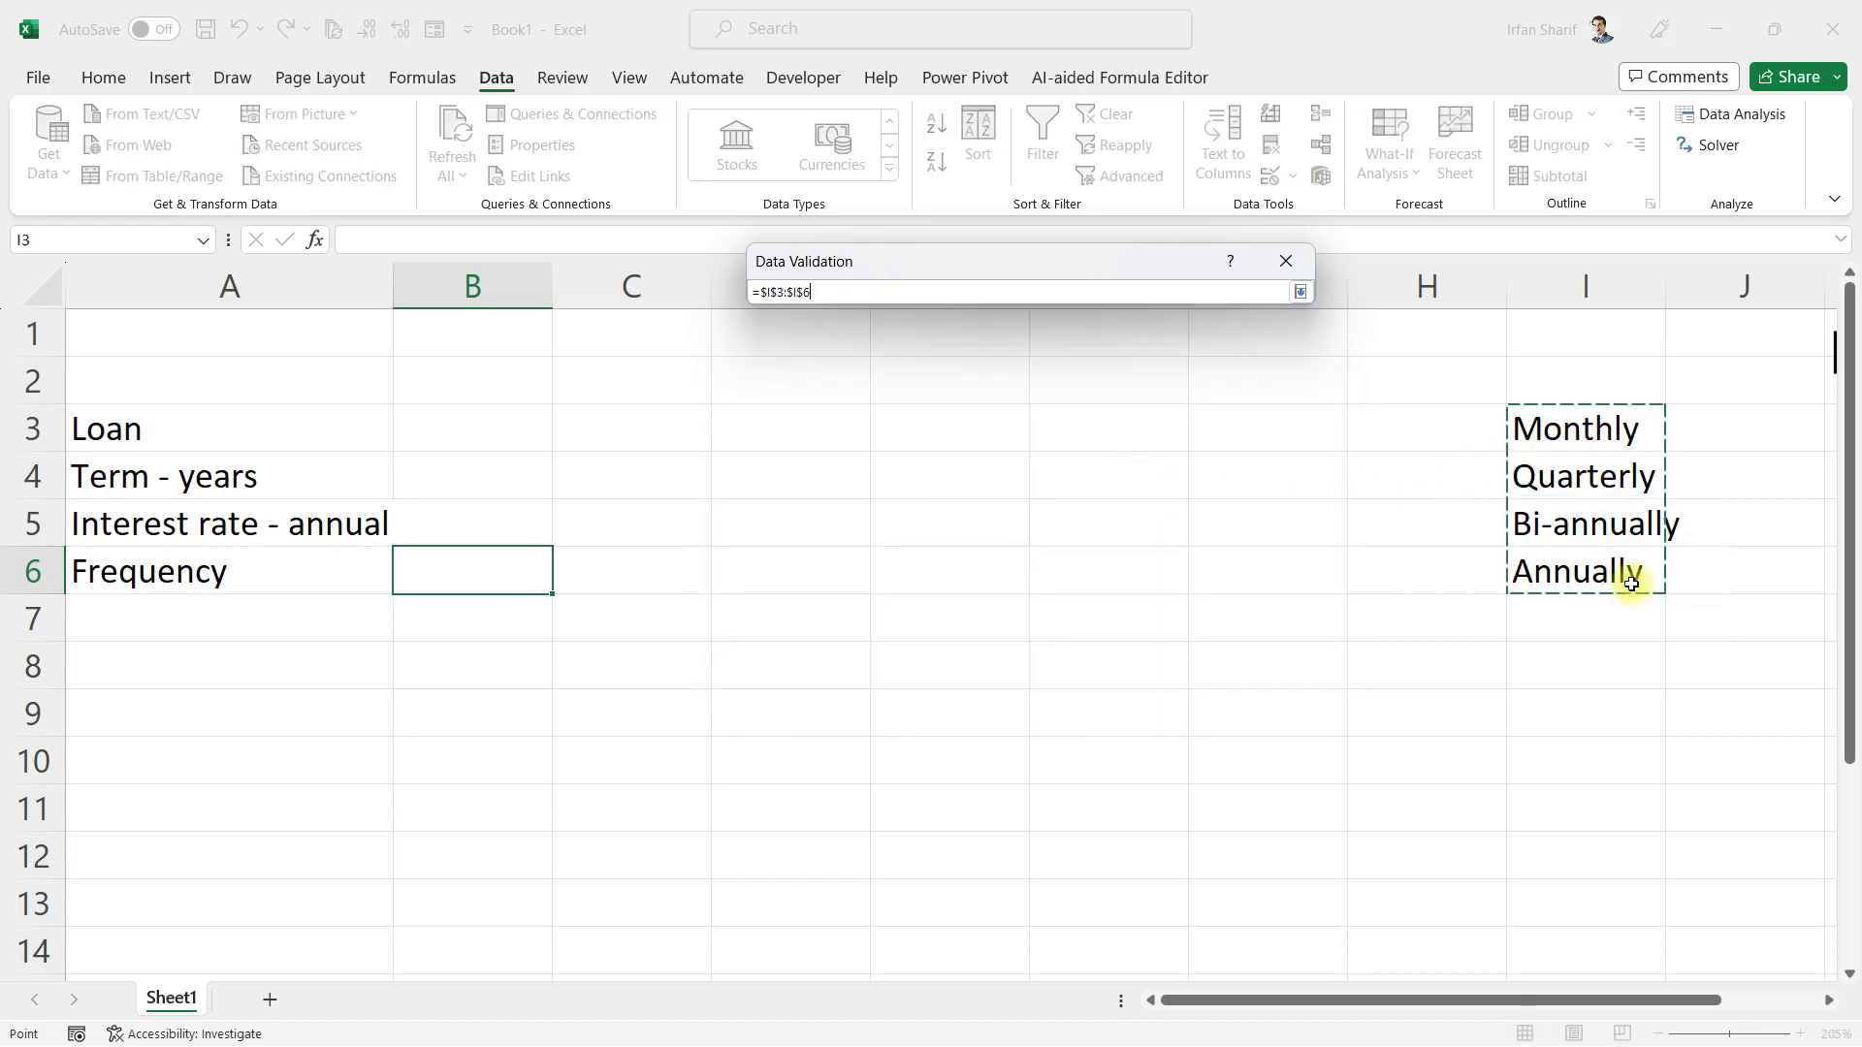
click(1298, 293)
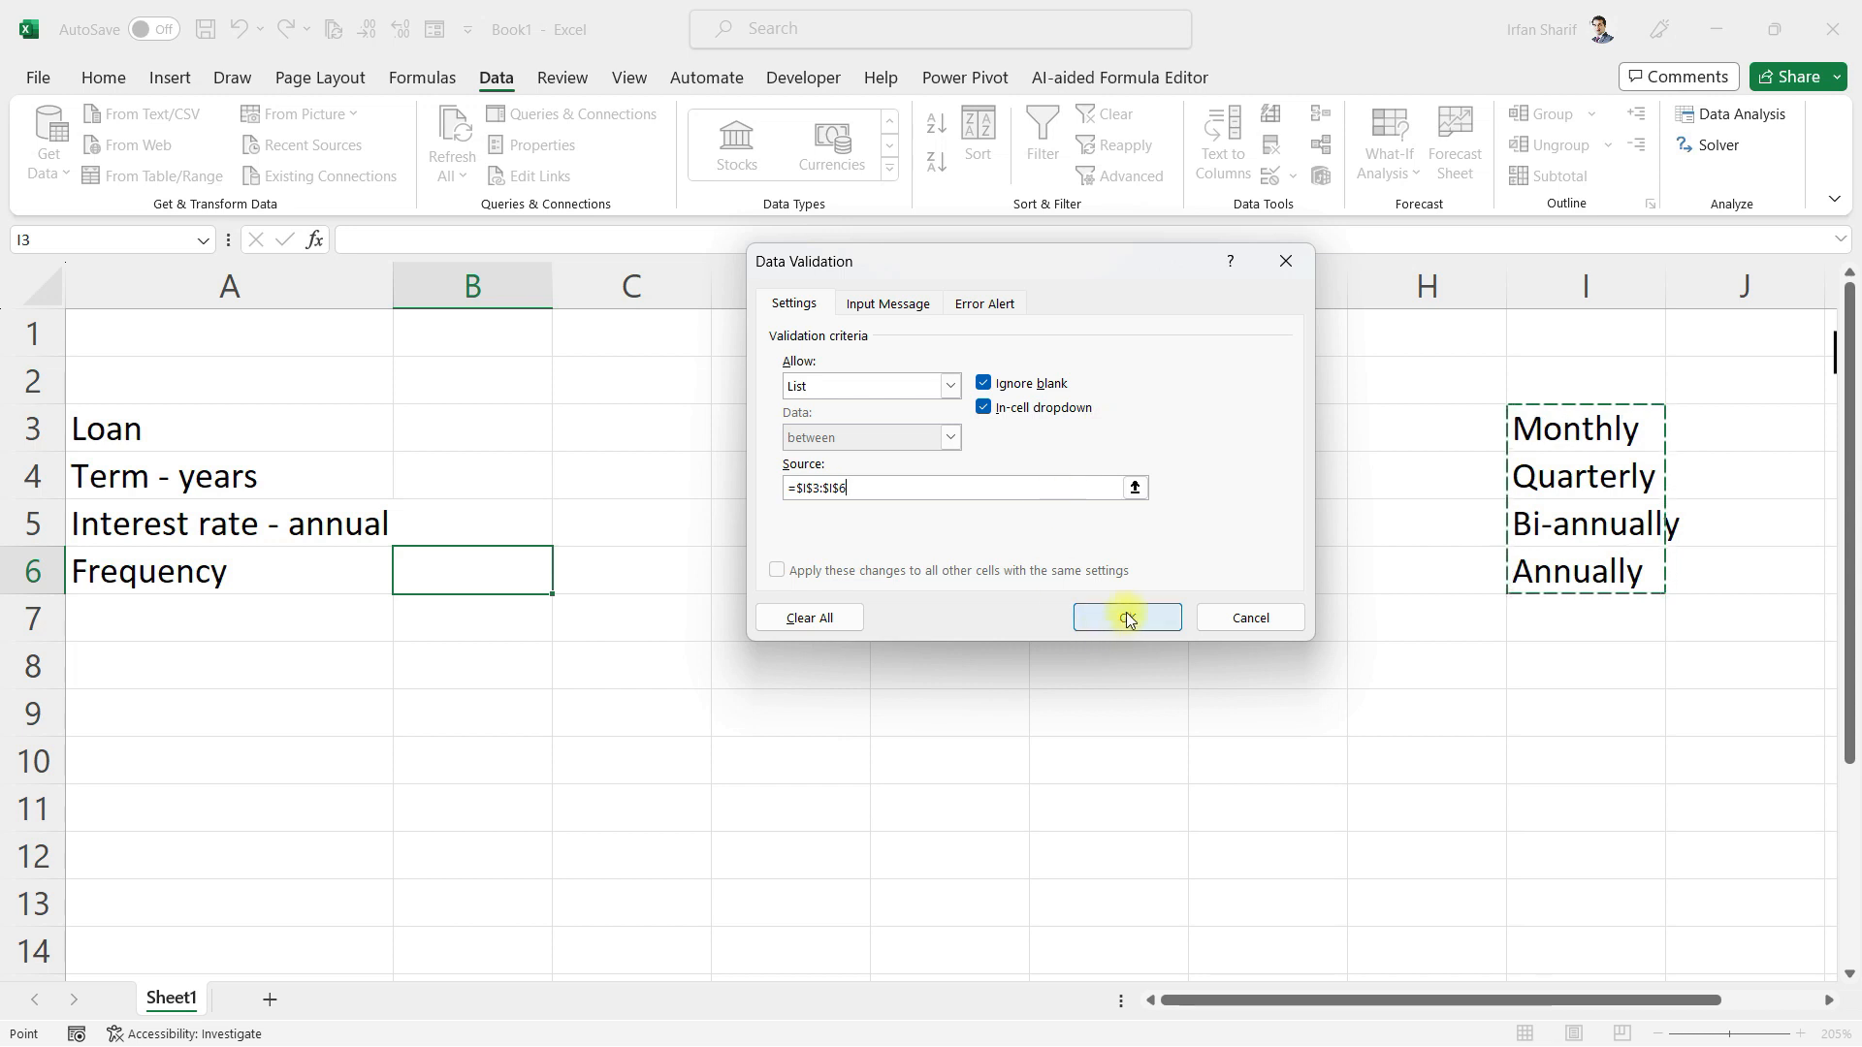
key(Return)
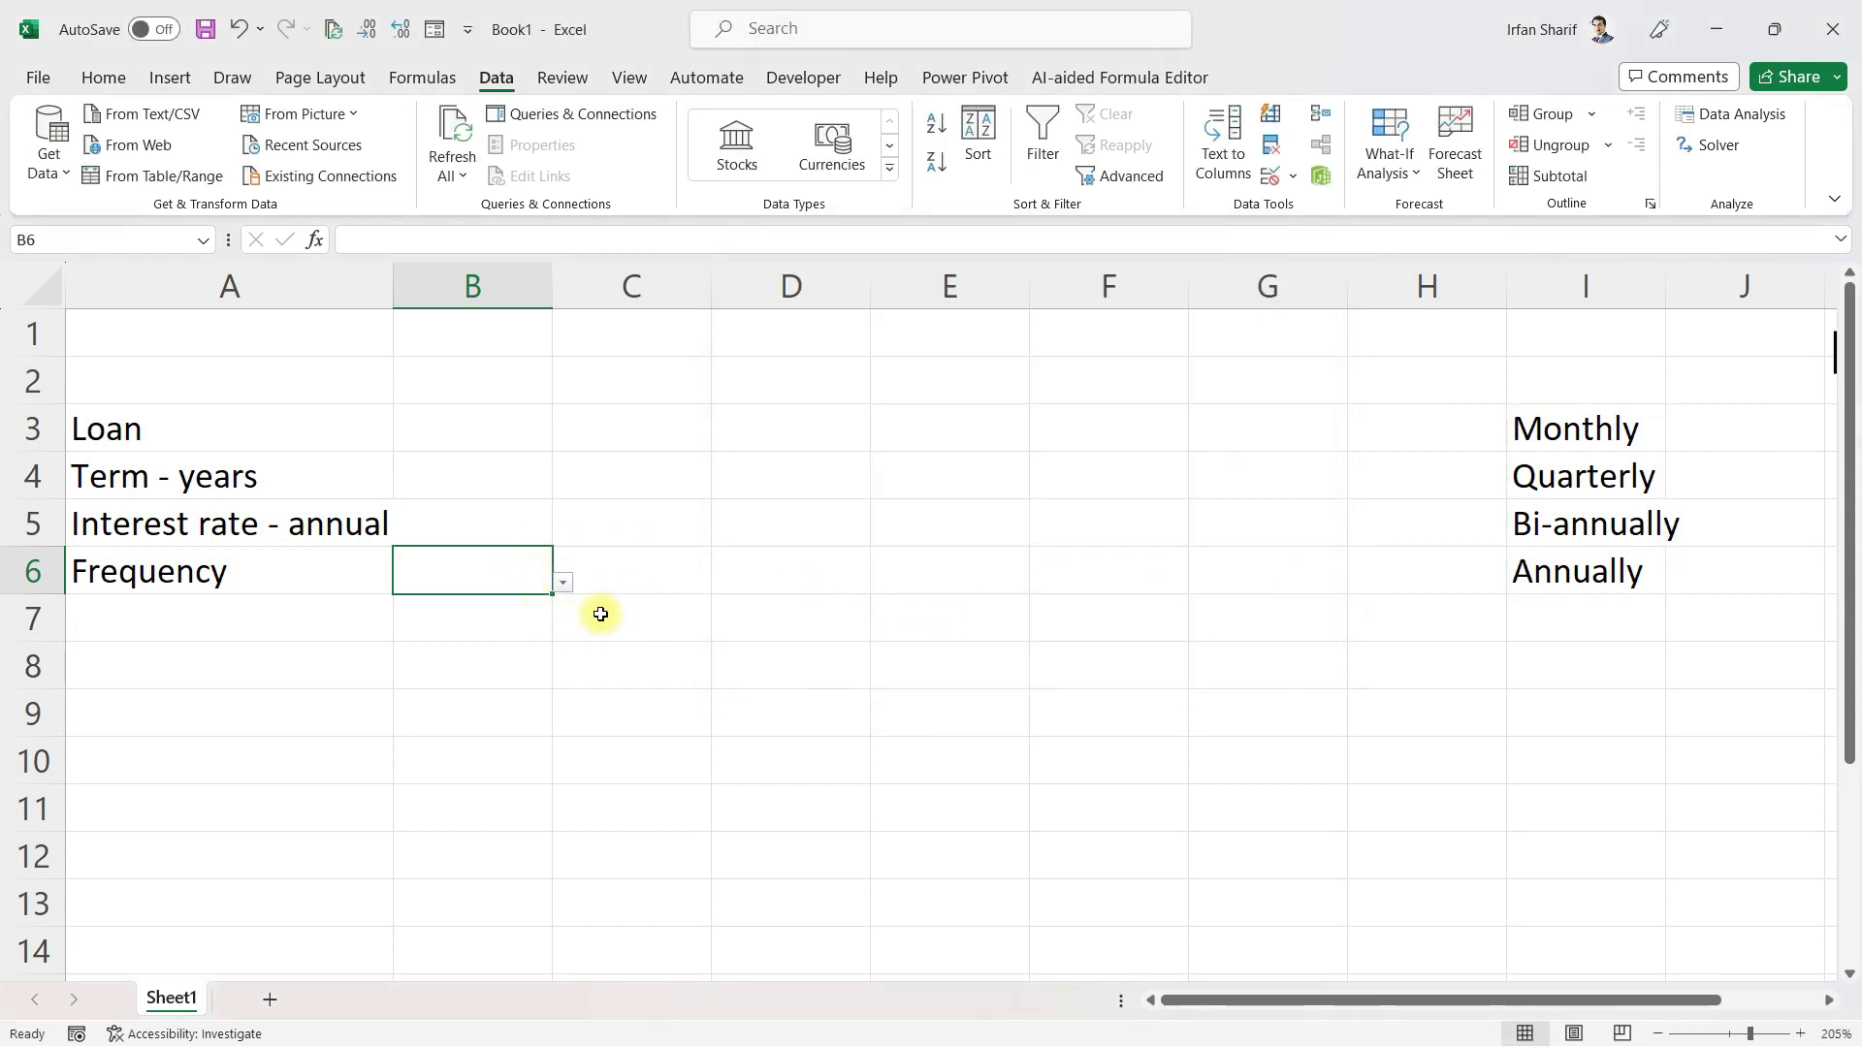
click(562, 583)
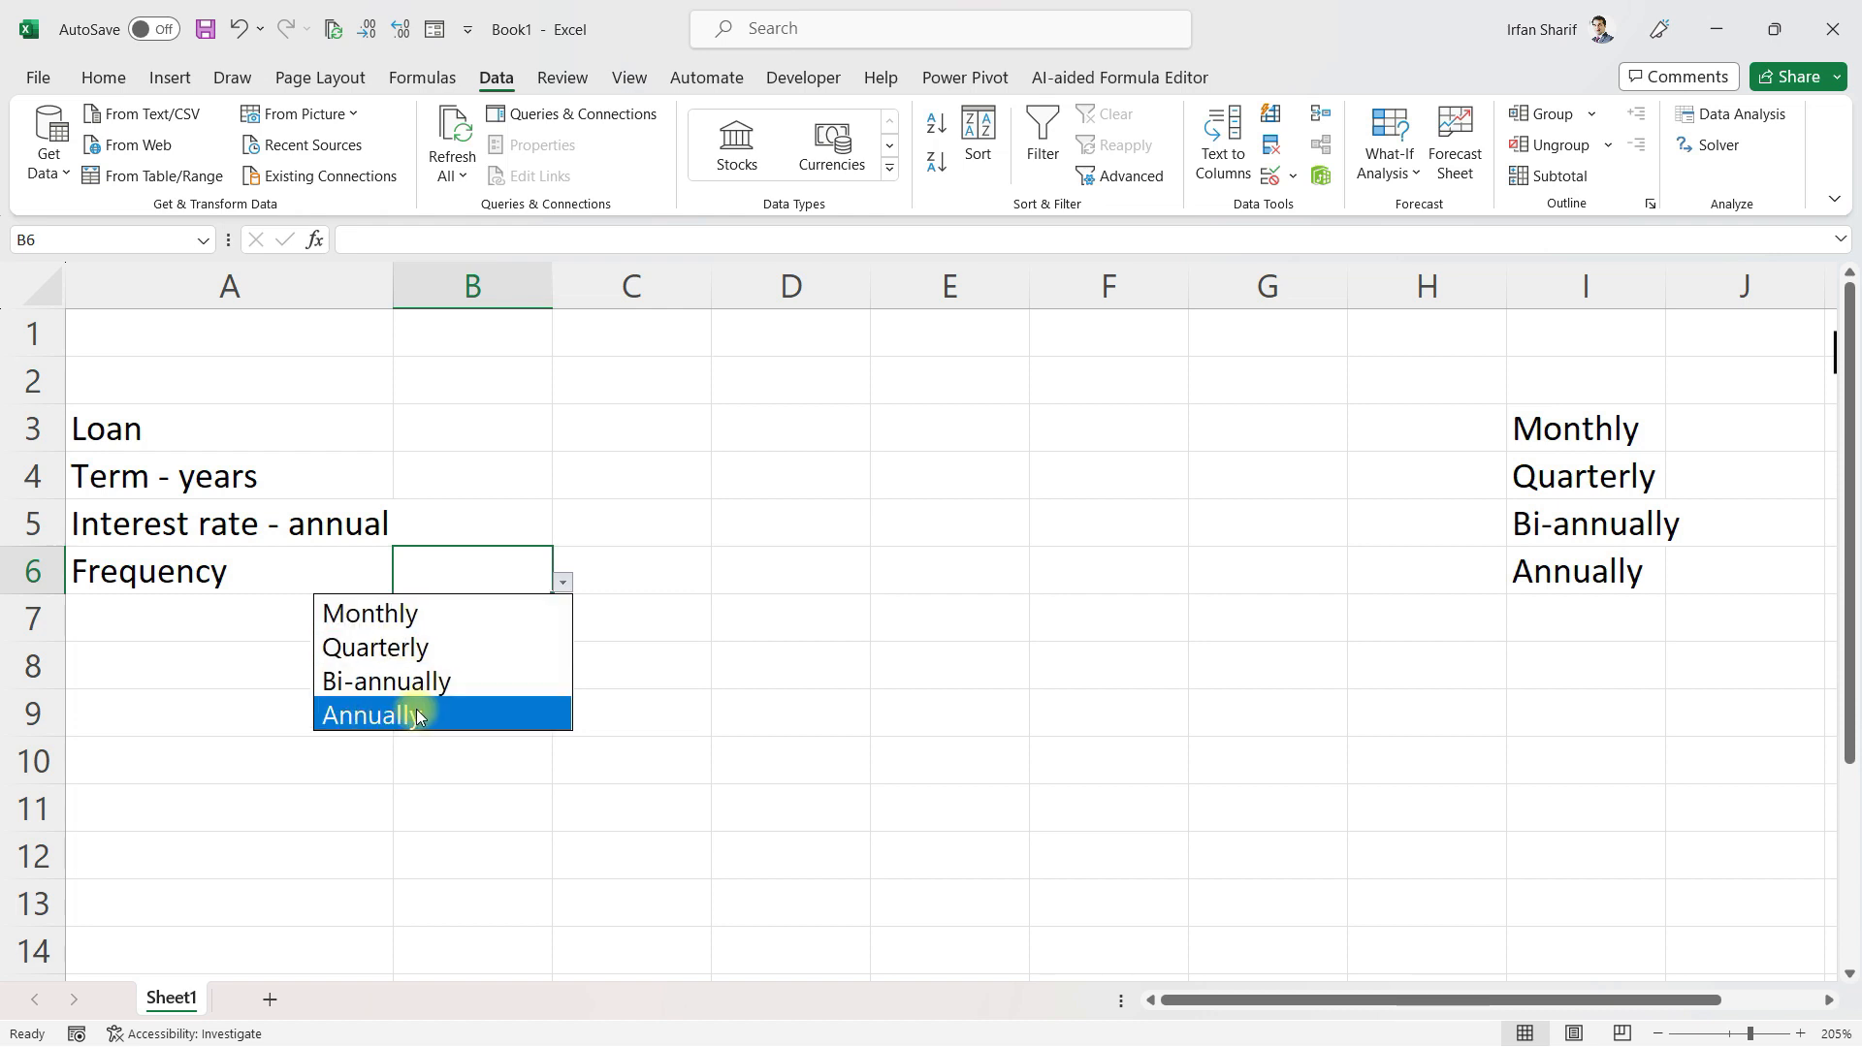
click(505, 575)
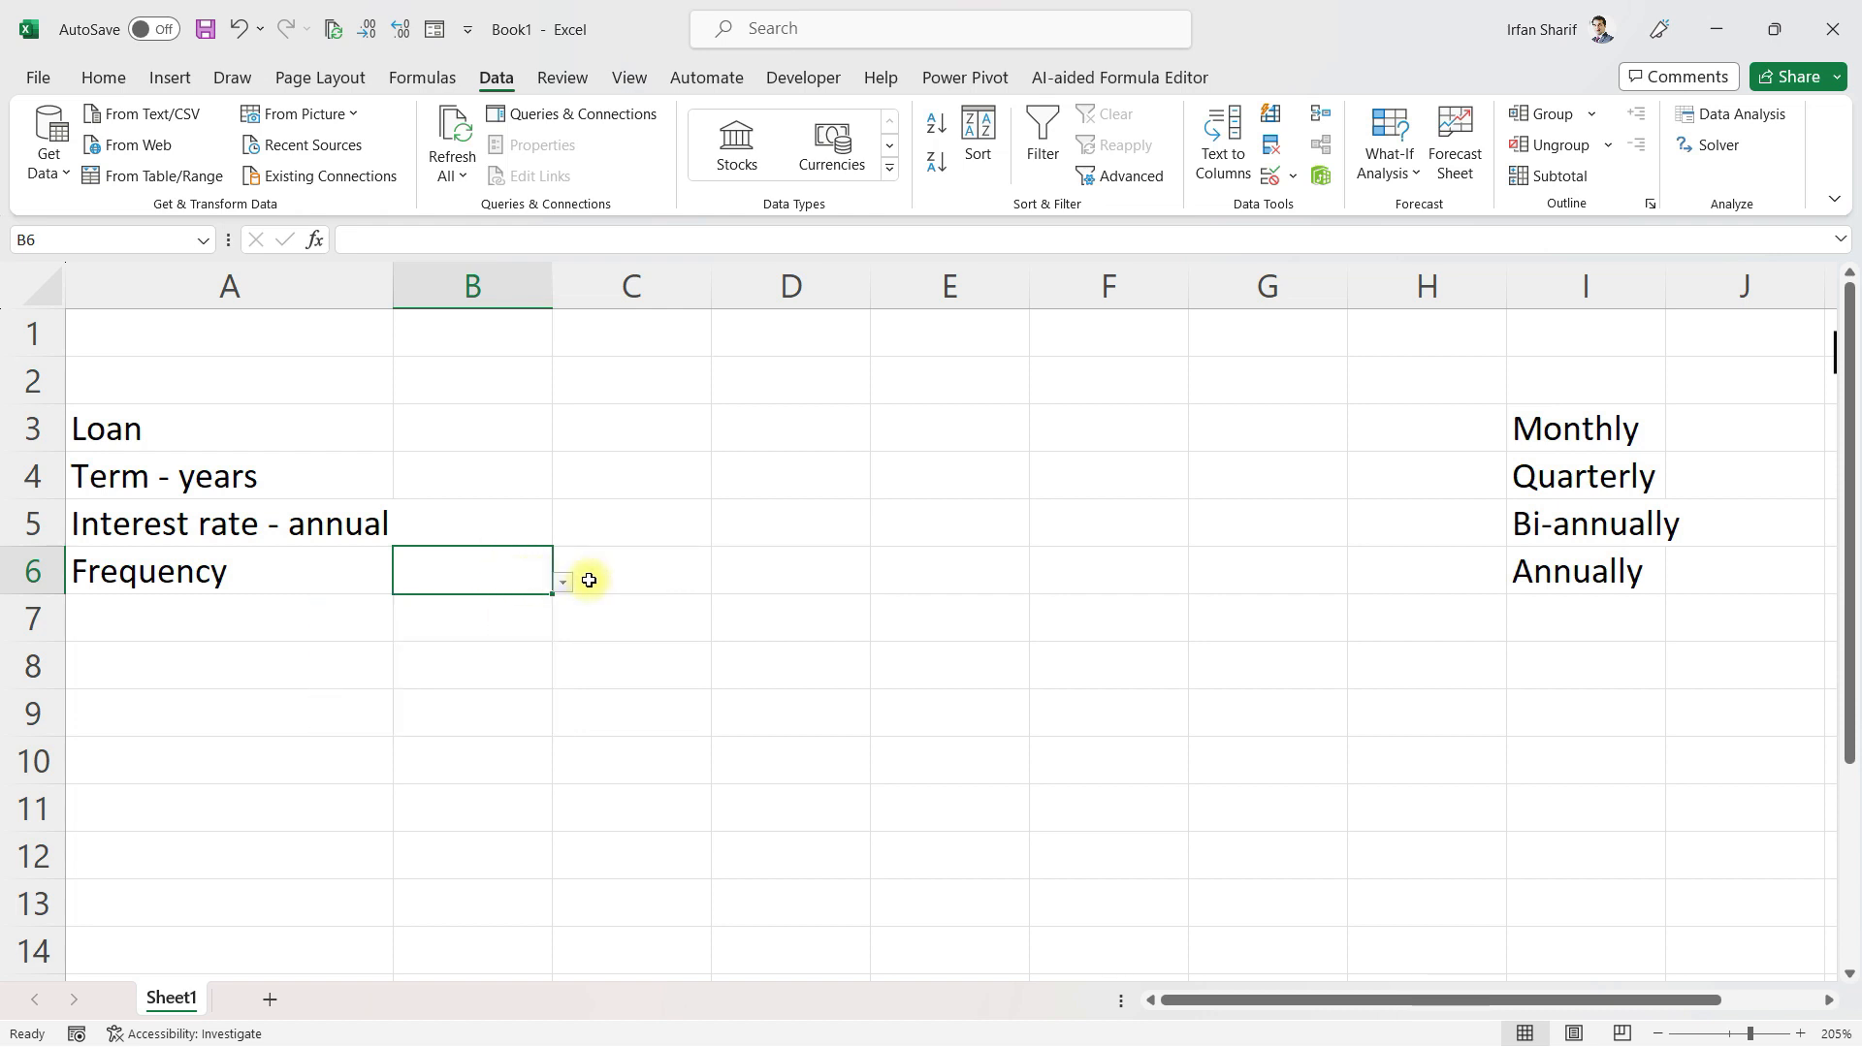
Enter the input values 80000 for the loan in B3, 5 for the term in B4 and 12% for the interest rate in B5
click(508, 437)
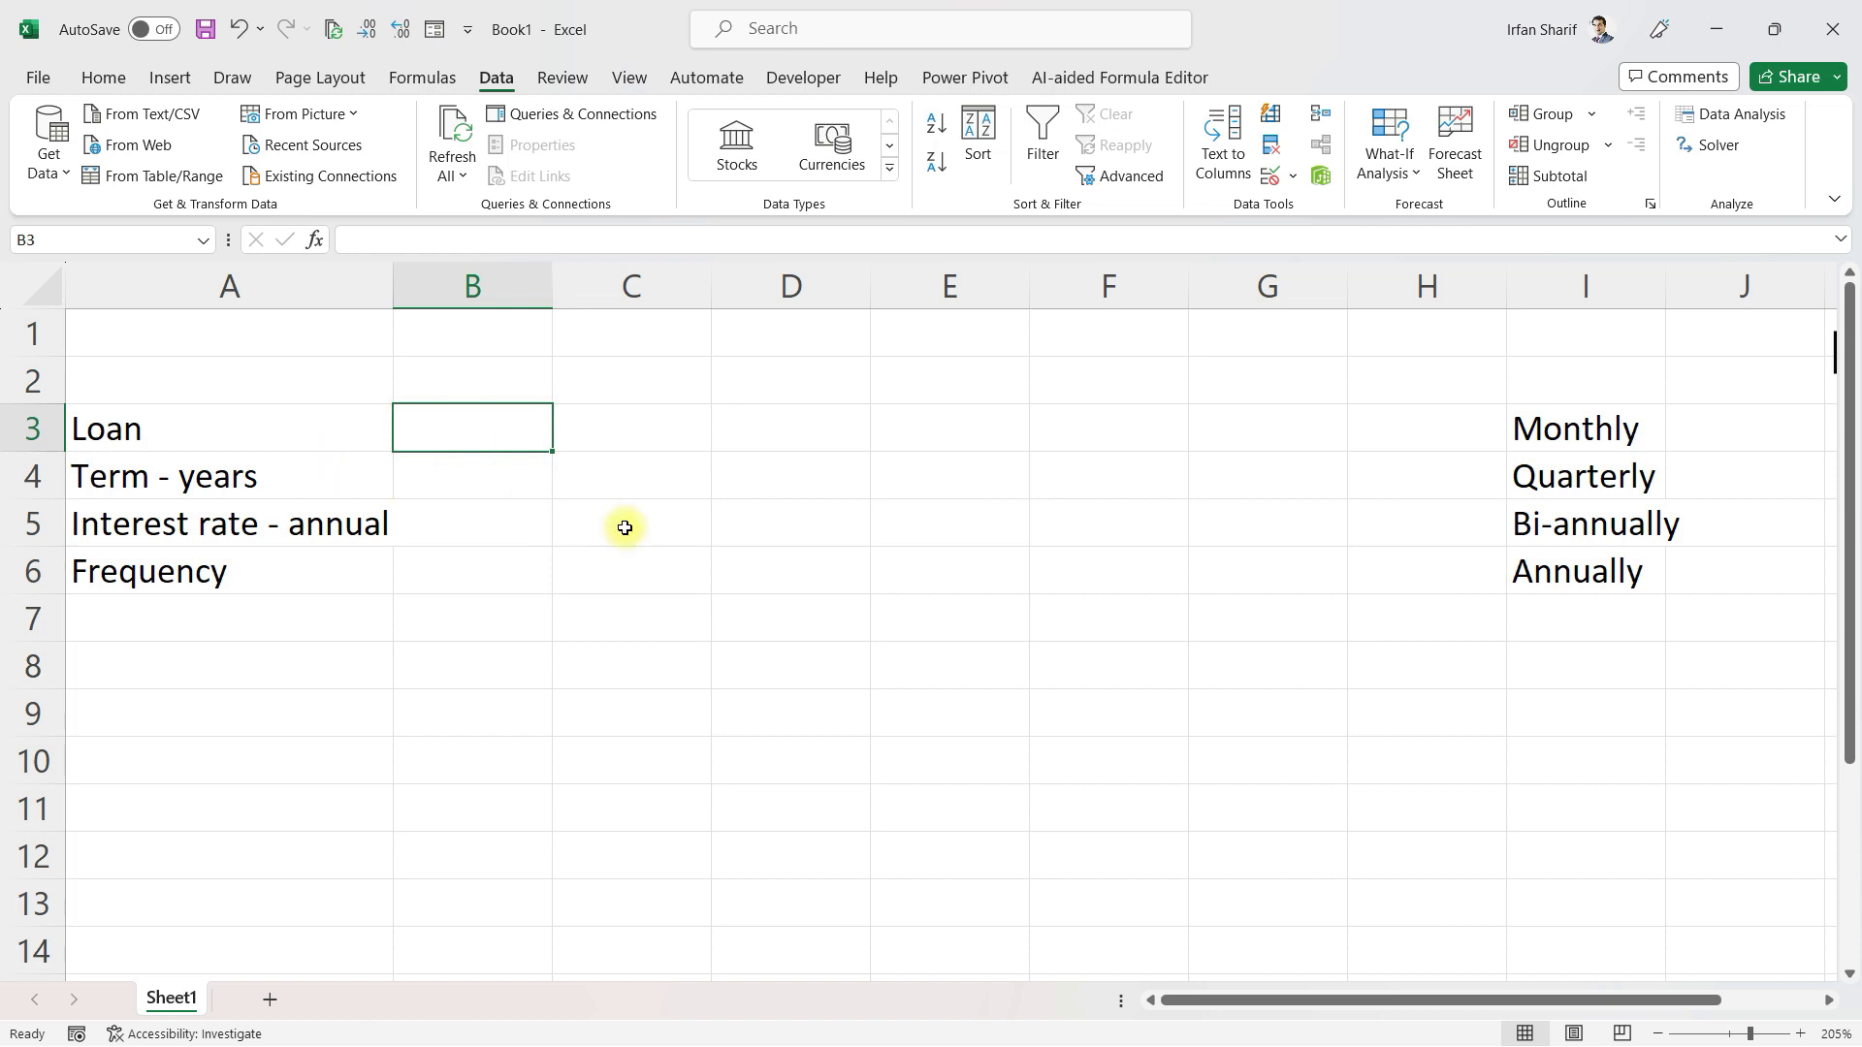
text(80000)
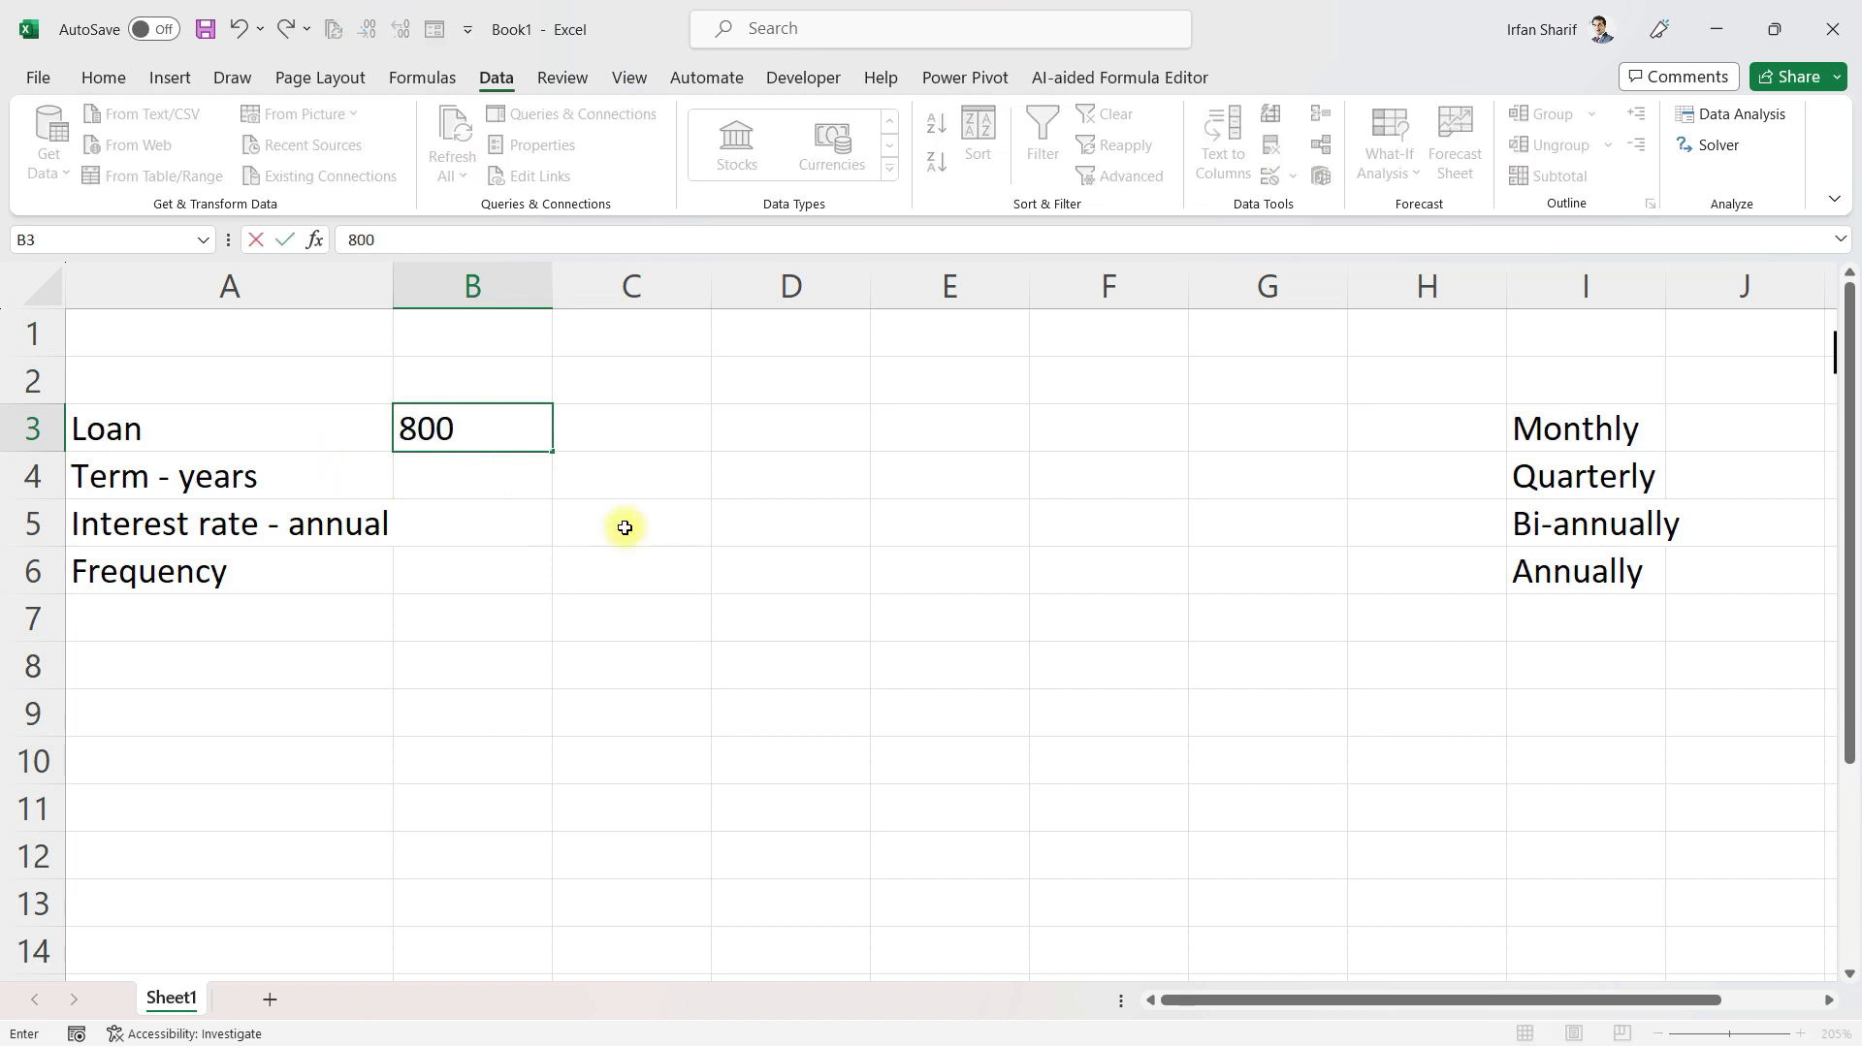
key(Return)
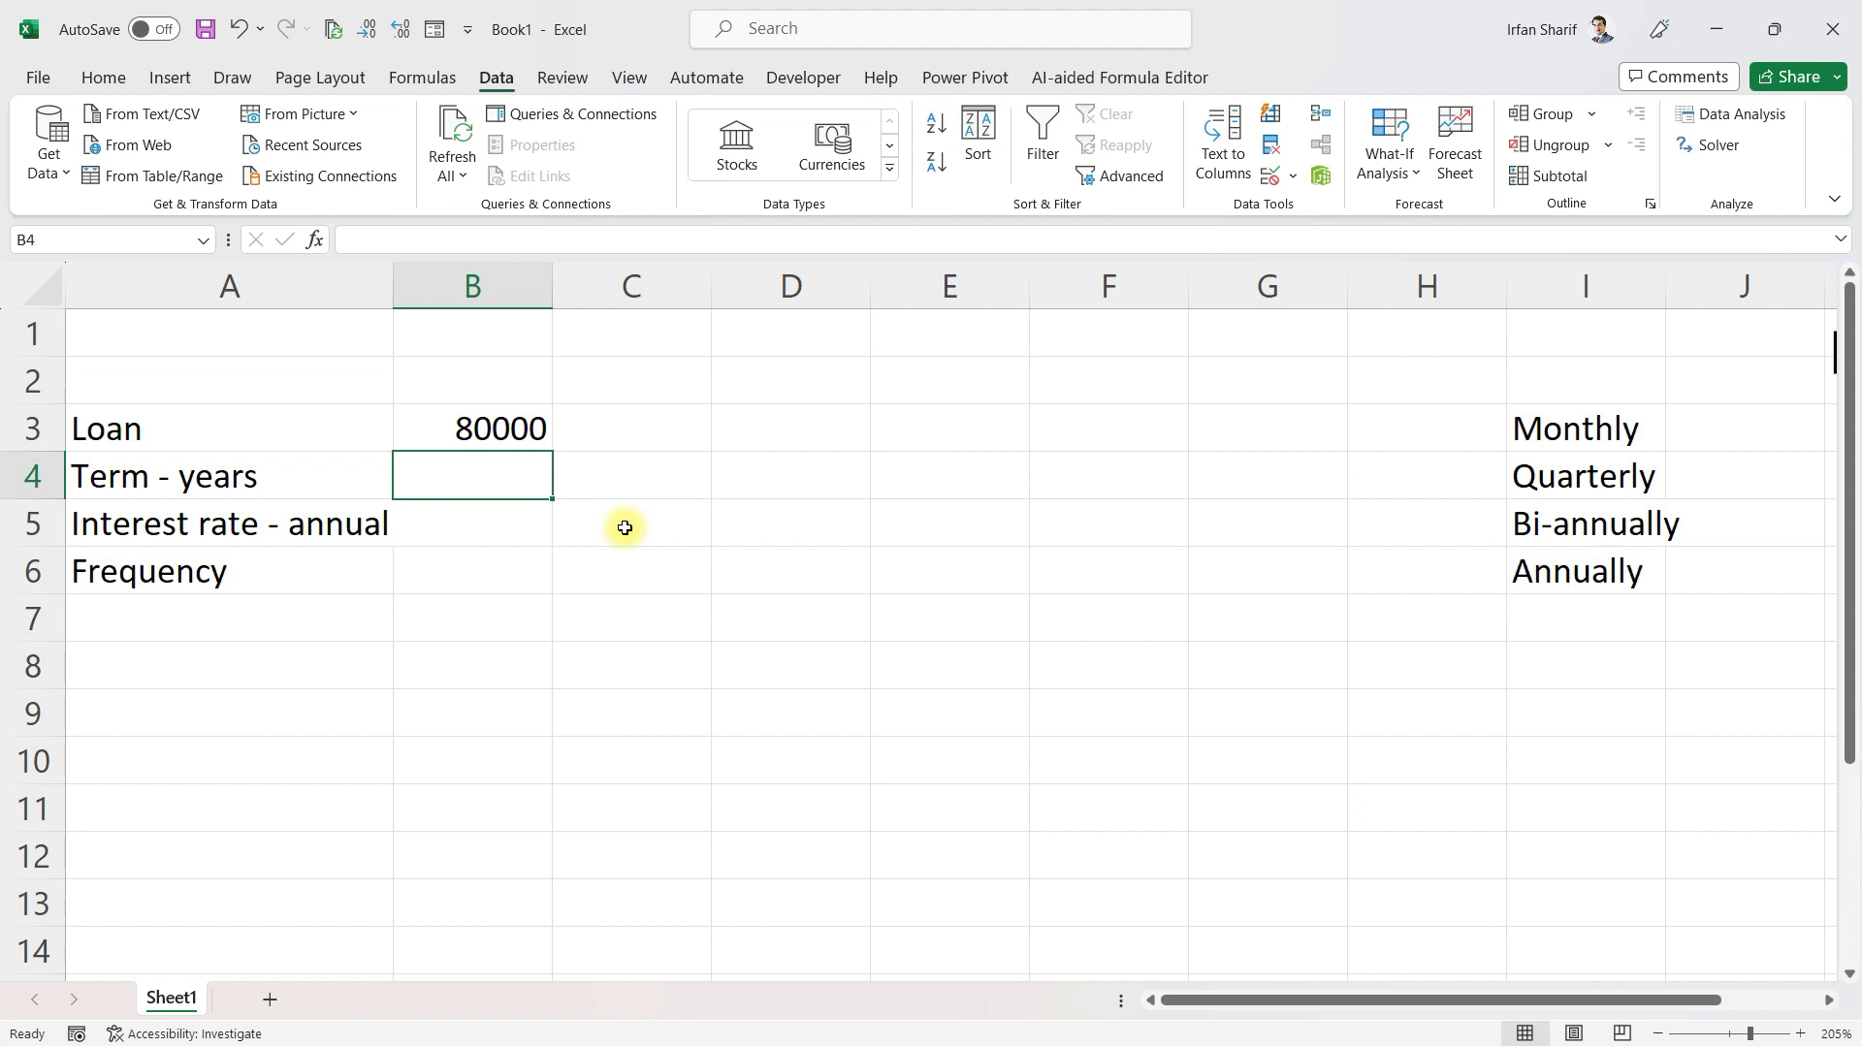
text(5)
key(Return)
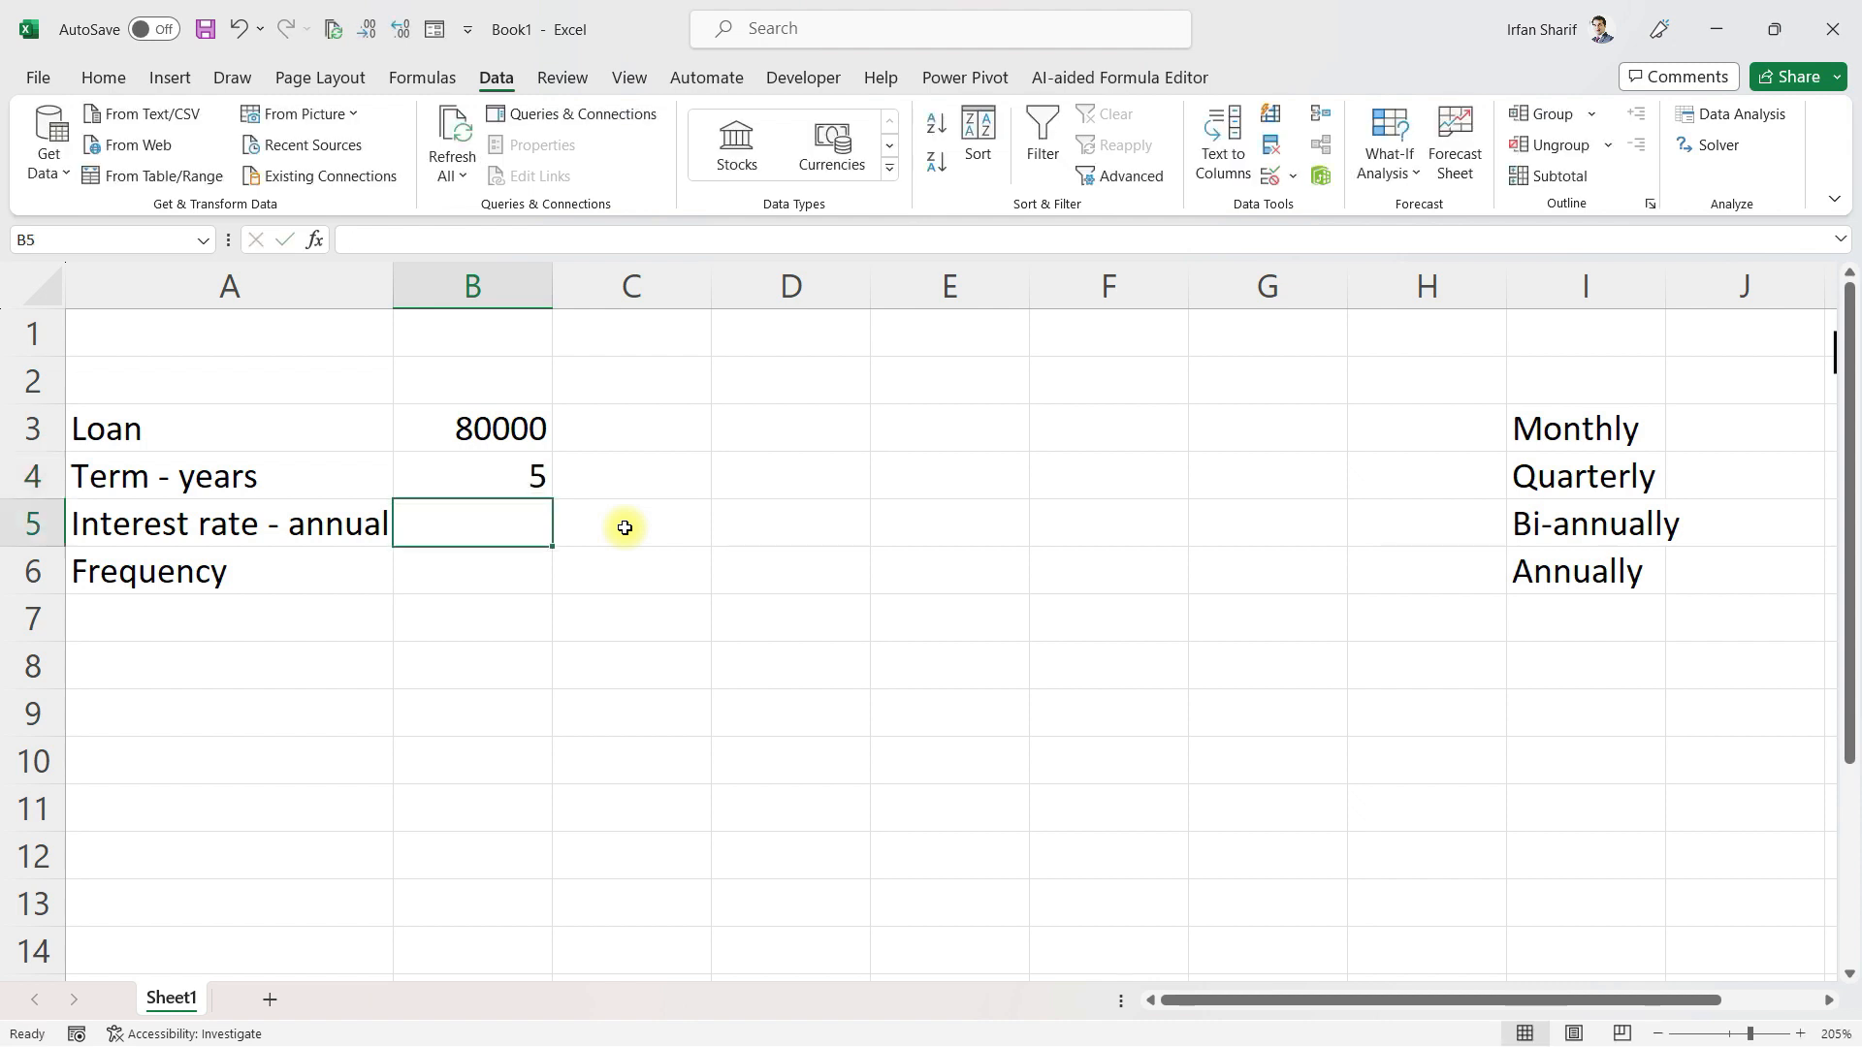
text(12%)
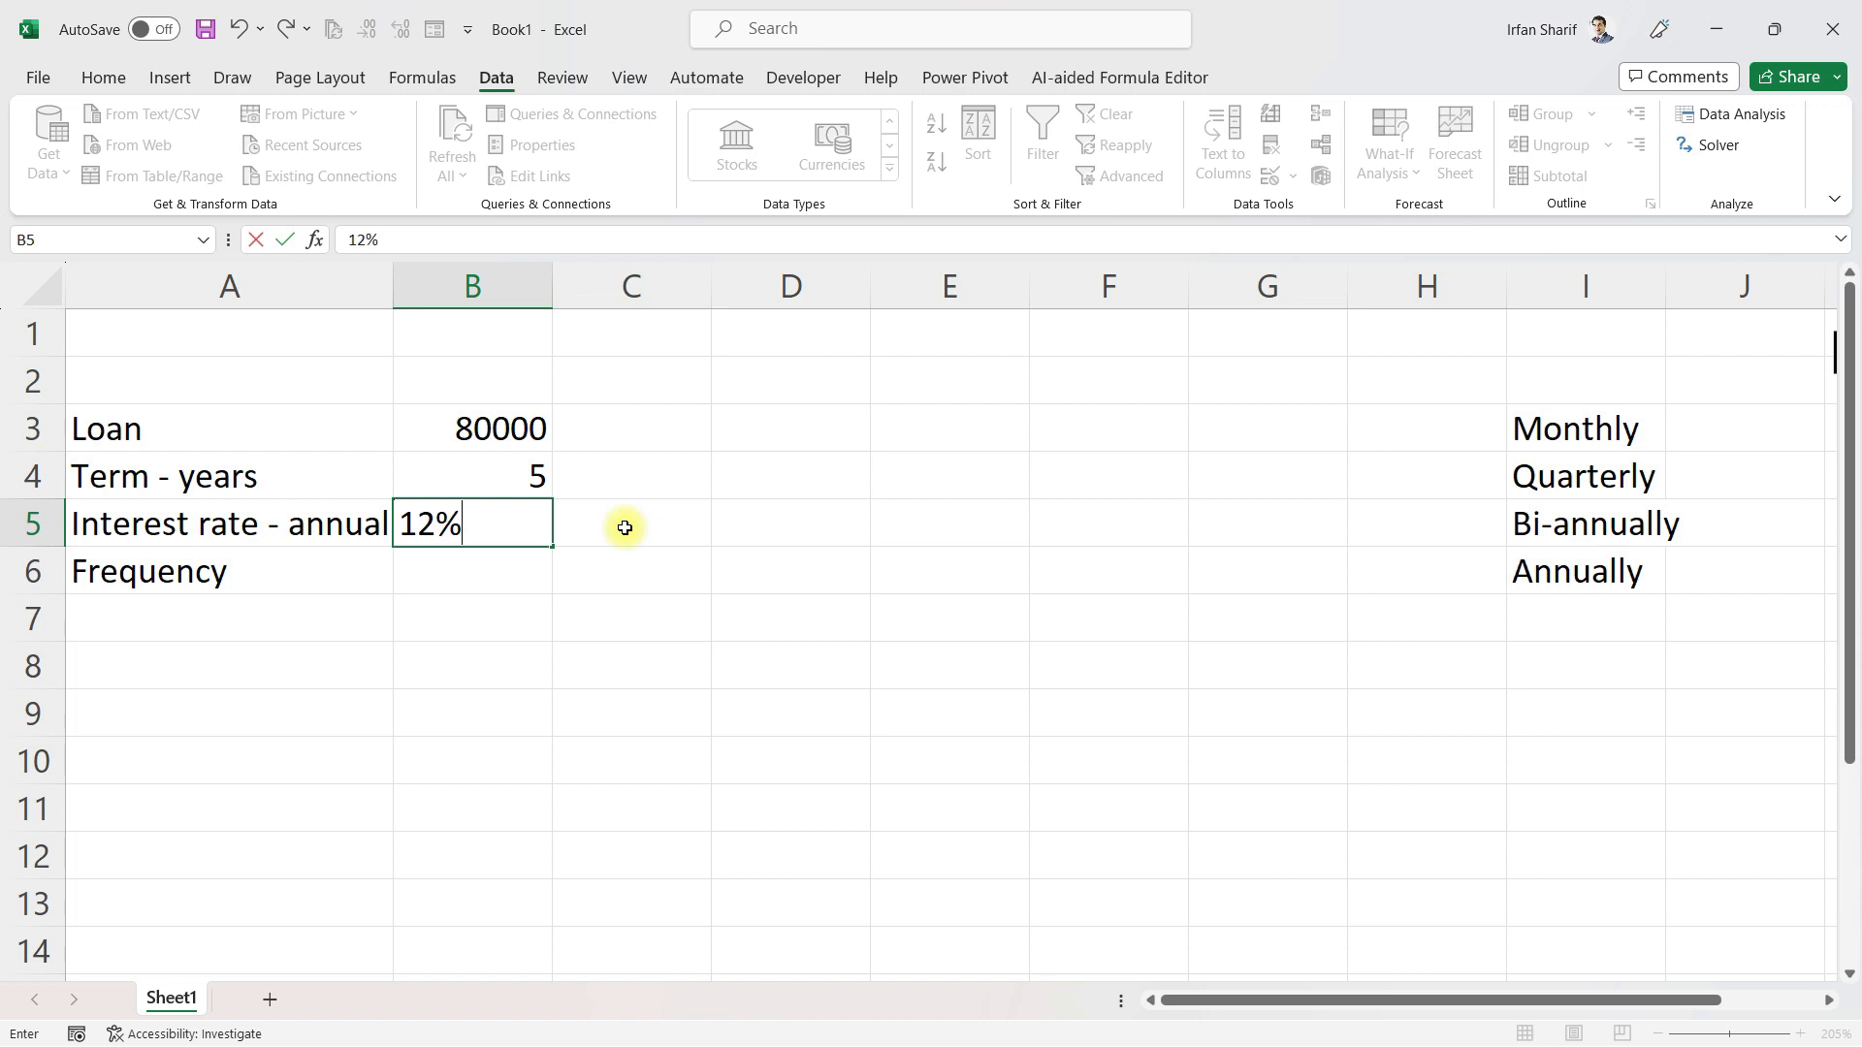
key(Return)
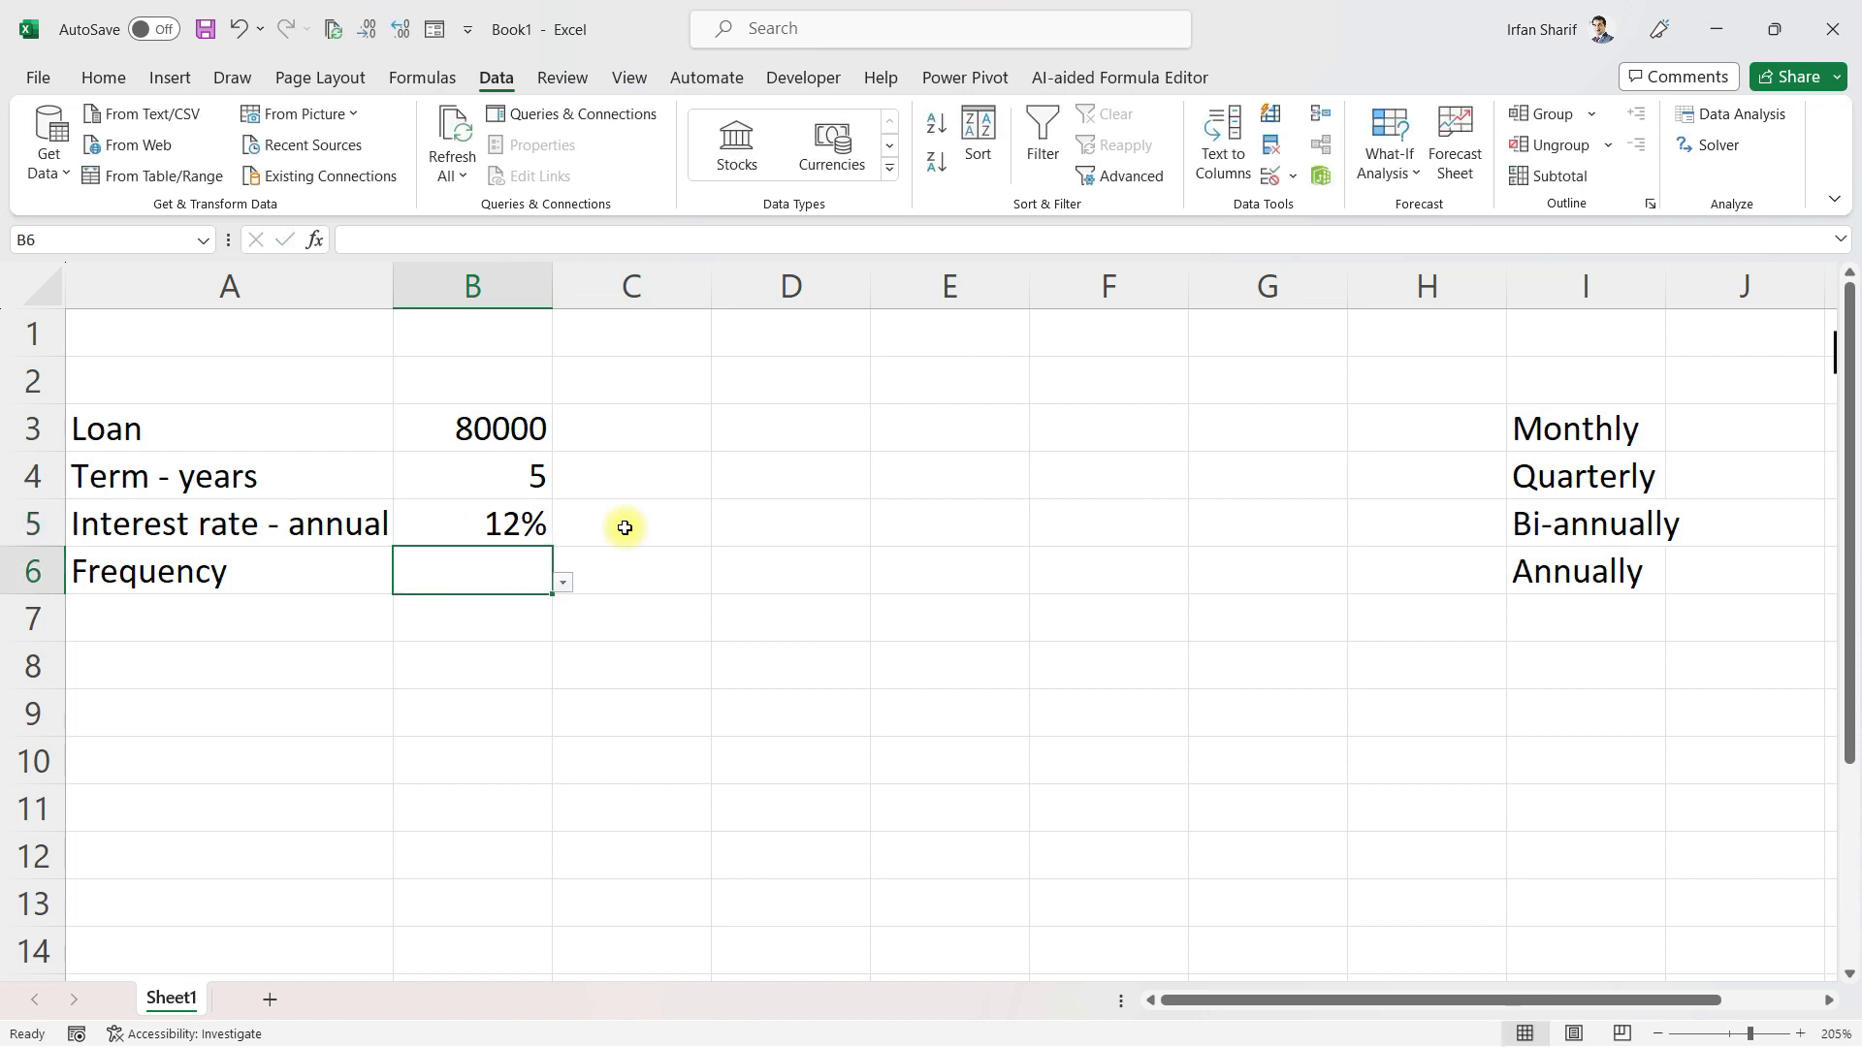
Choose Quarterly as the payment frequency in B6 and widen column B slightly
click(562, 582)
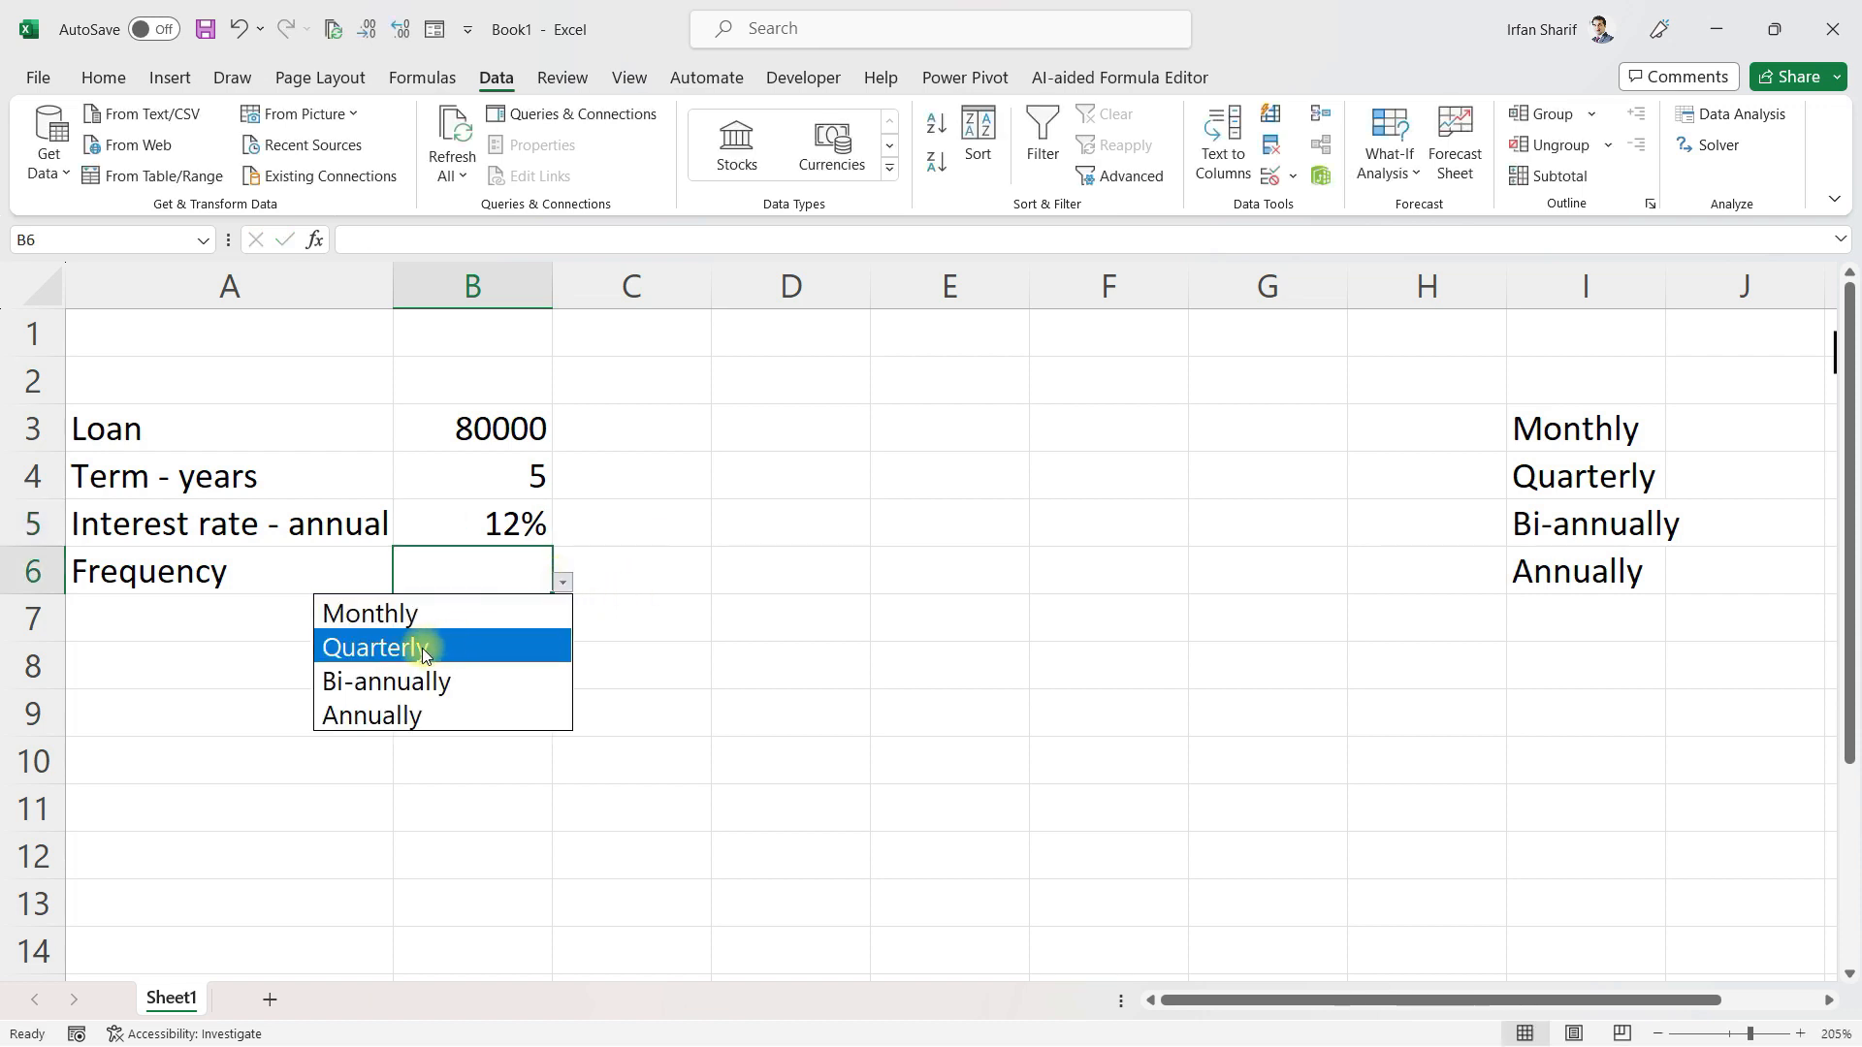
click(376, 652)
drag(553, 291, 567, 291)
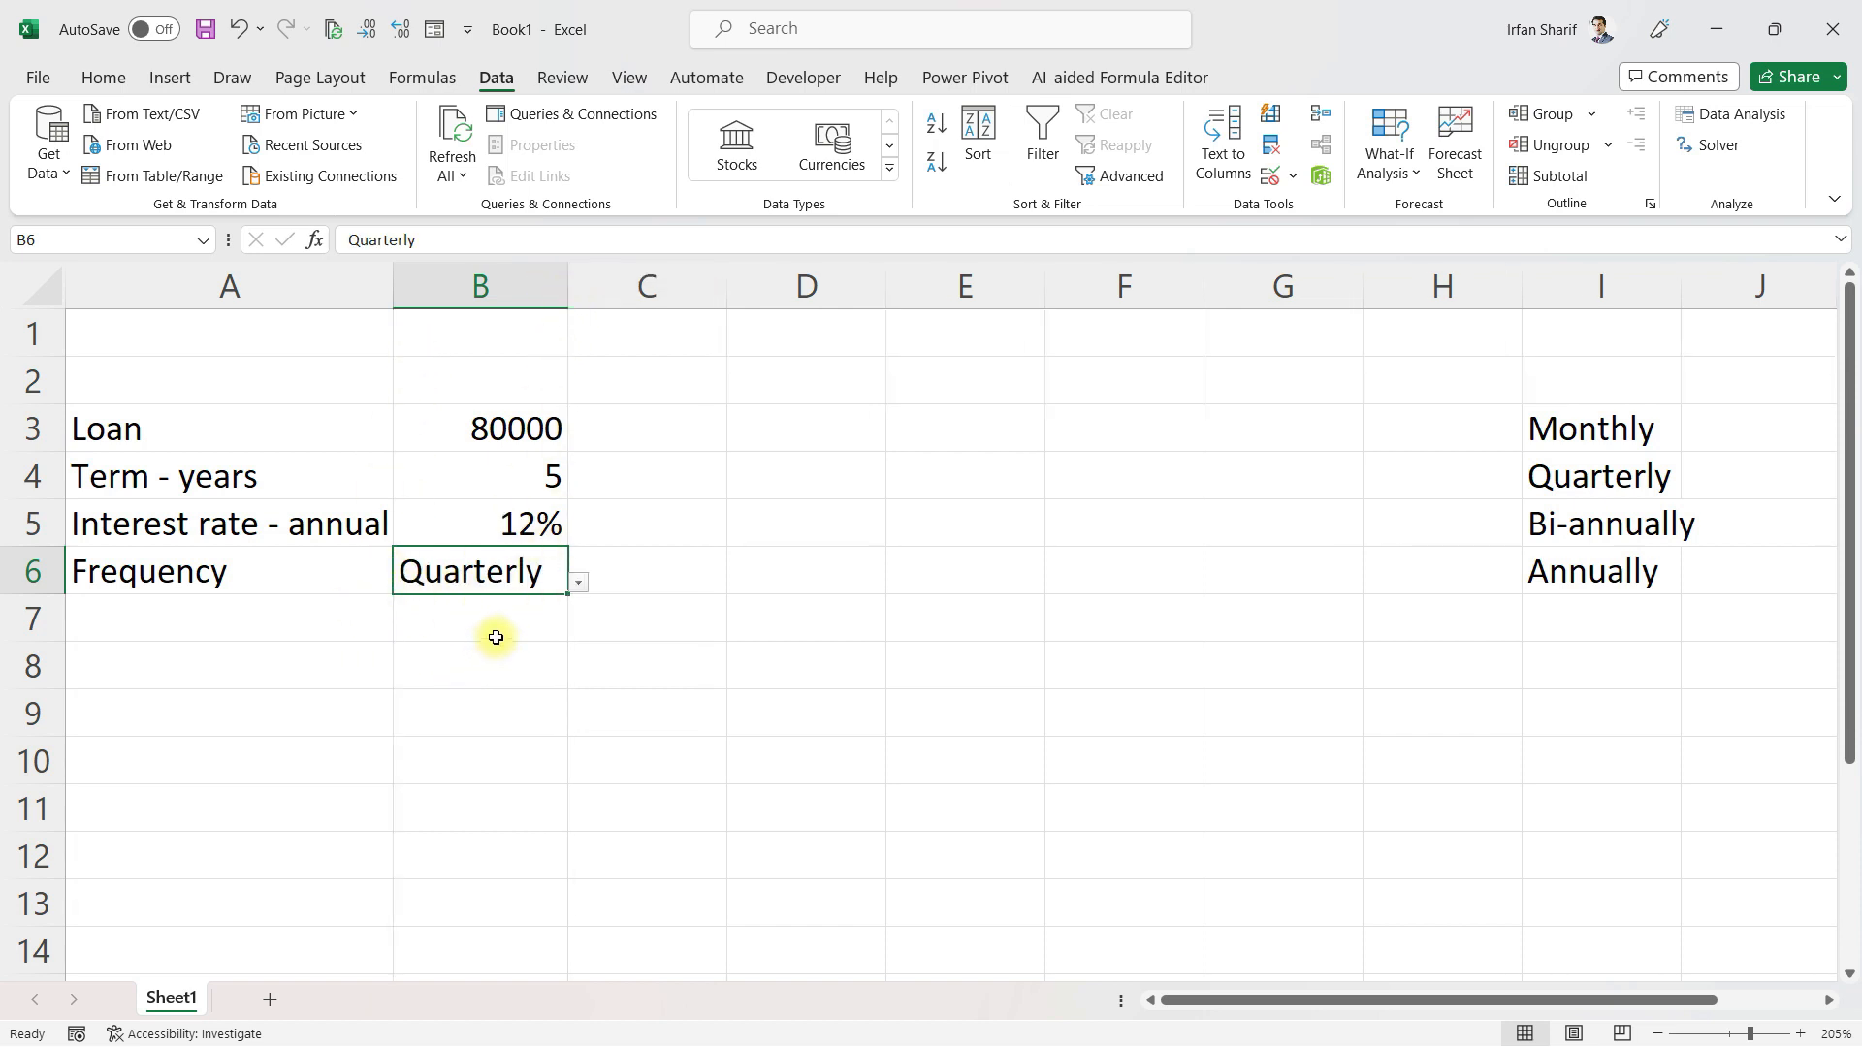
Examine how the term in B4, the annual rate in B5 and the payment frequency in B6 relate to each other
click(515, 682)
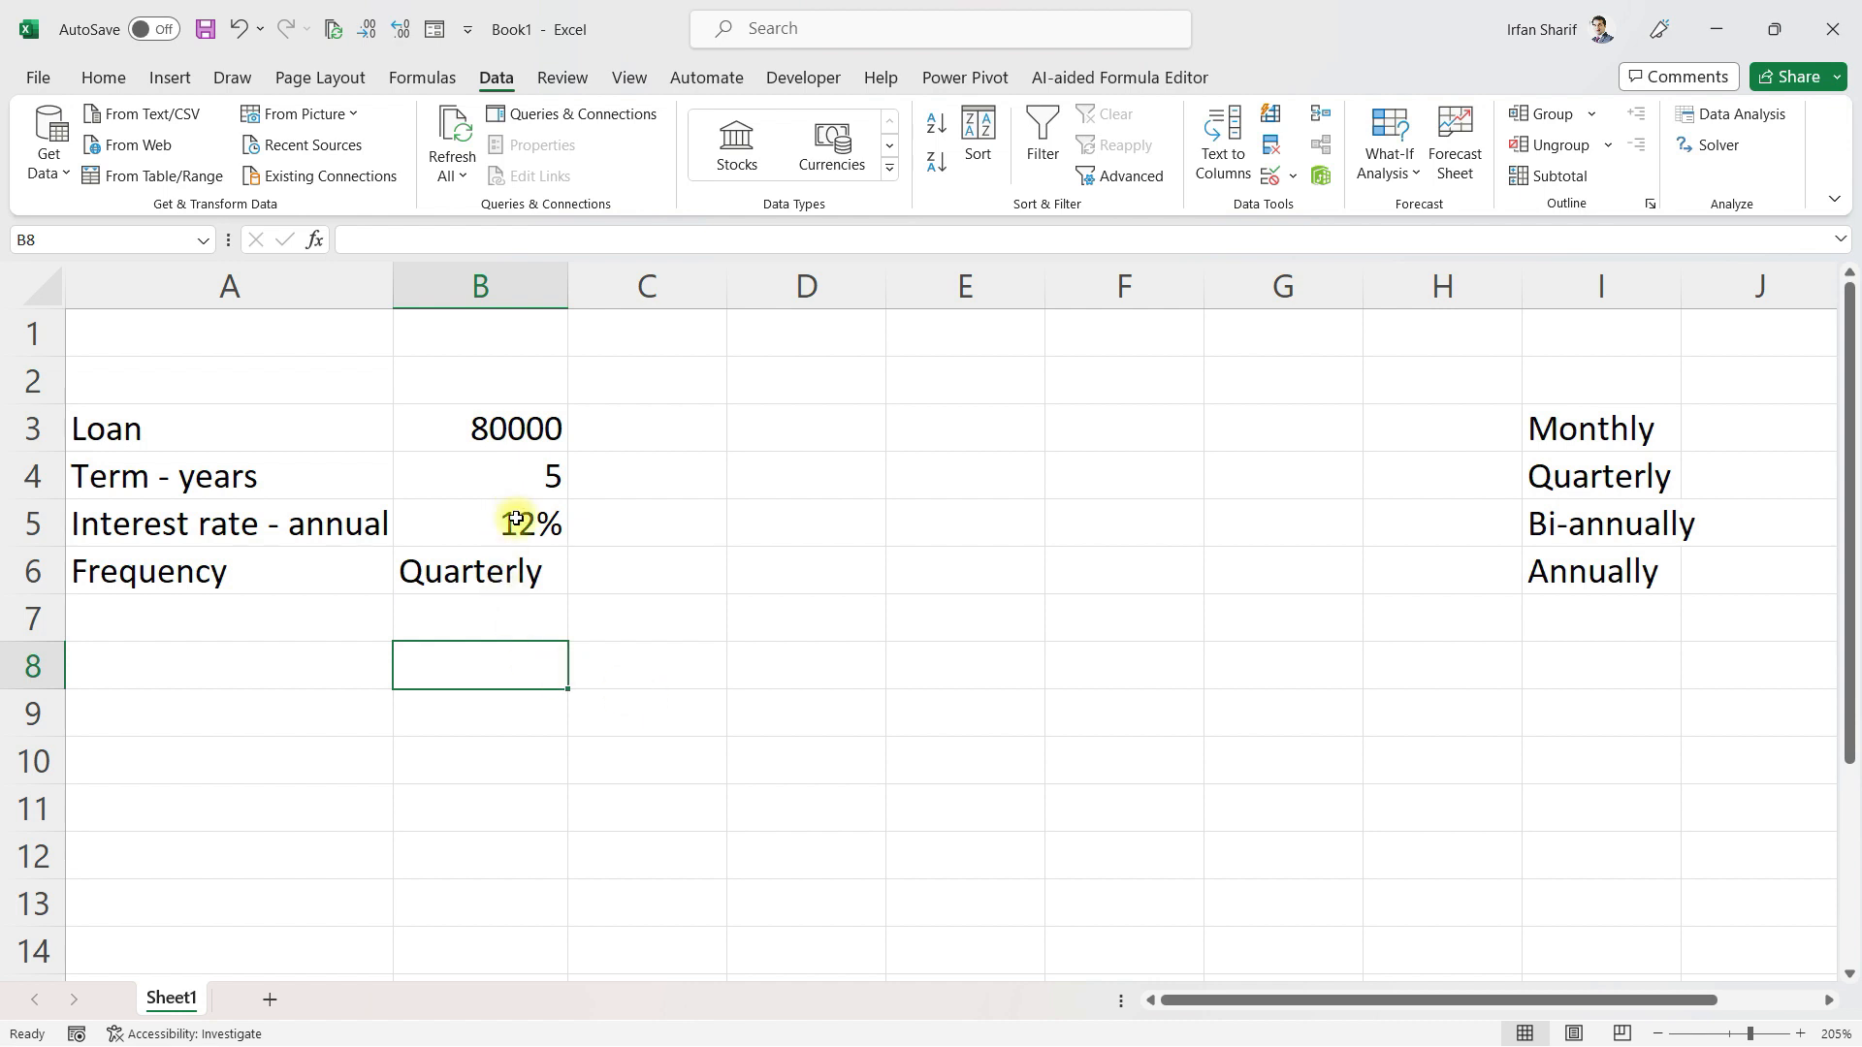
click(468, 529)
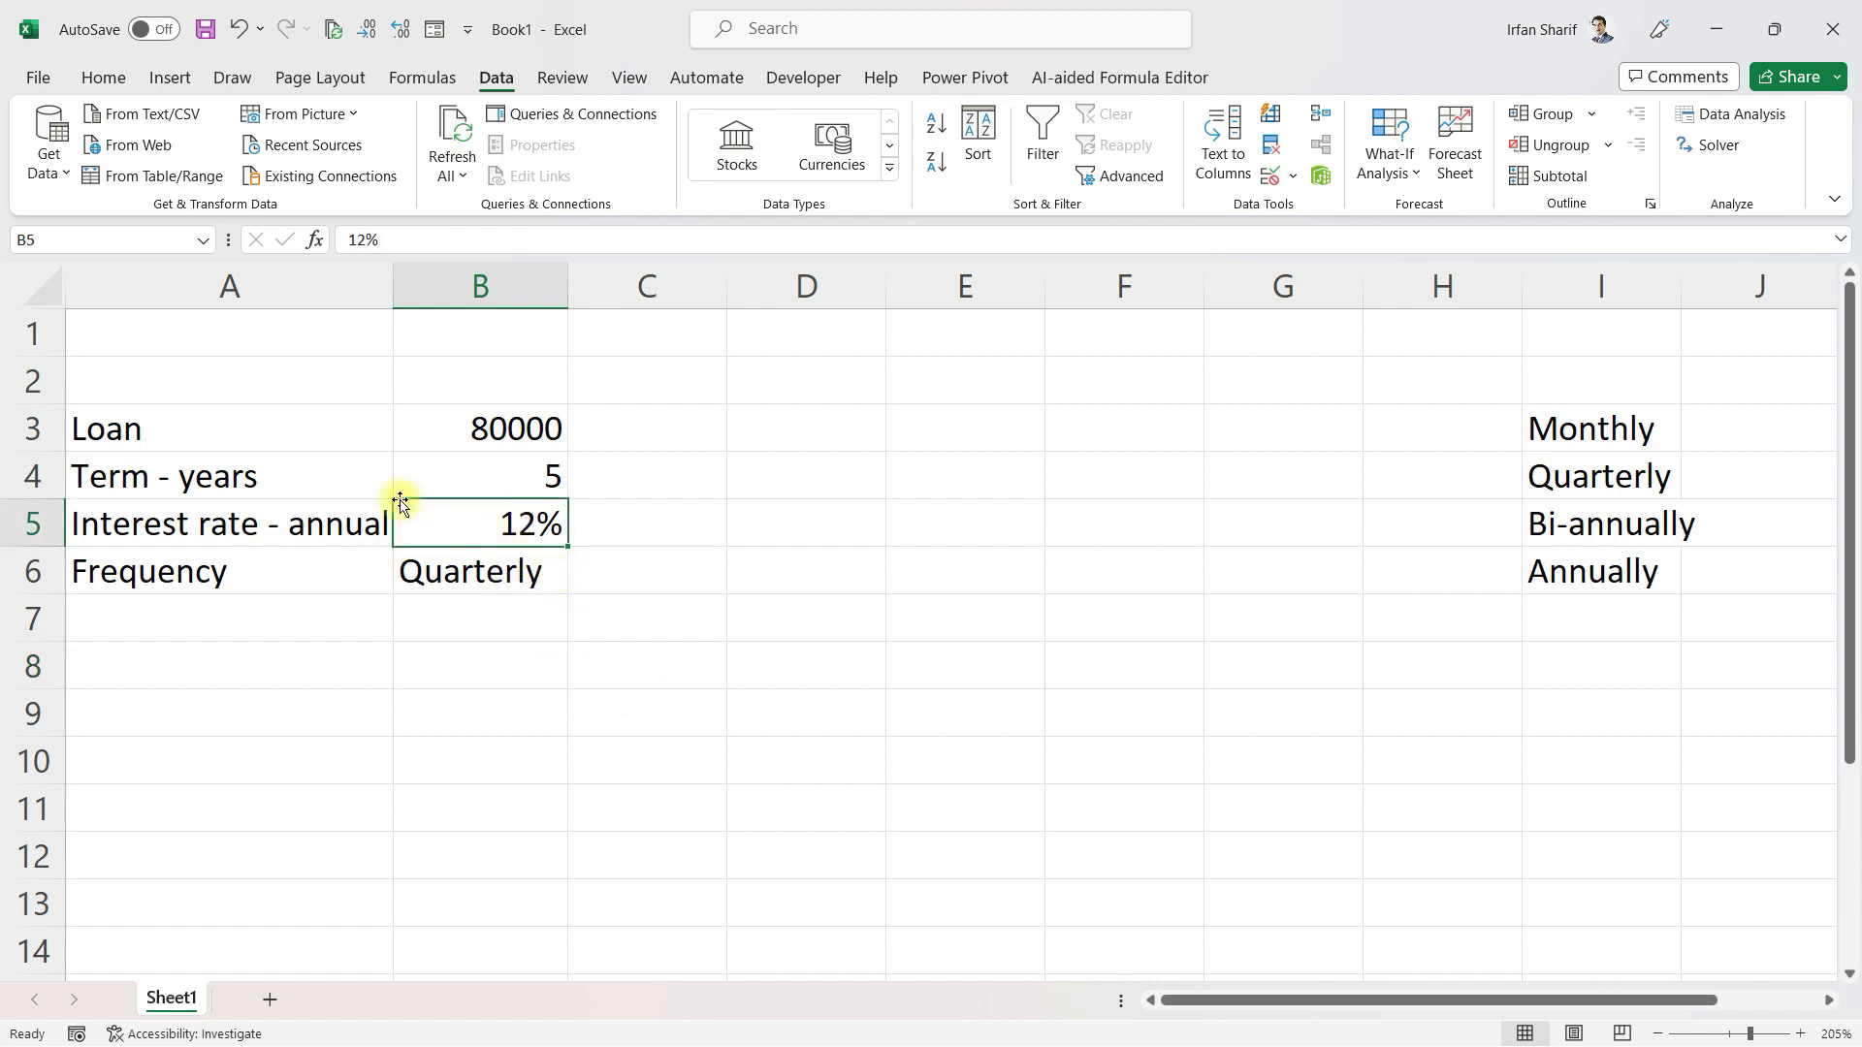
click(468, 471)
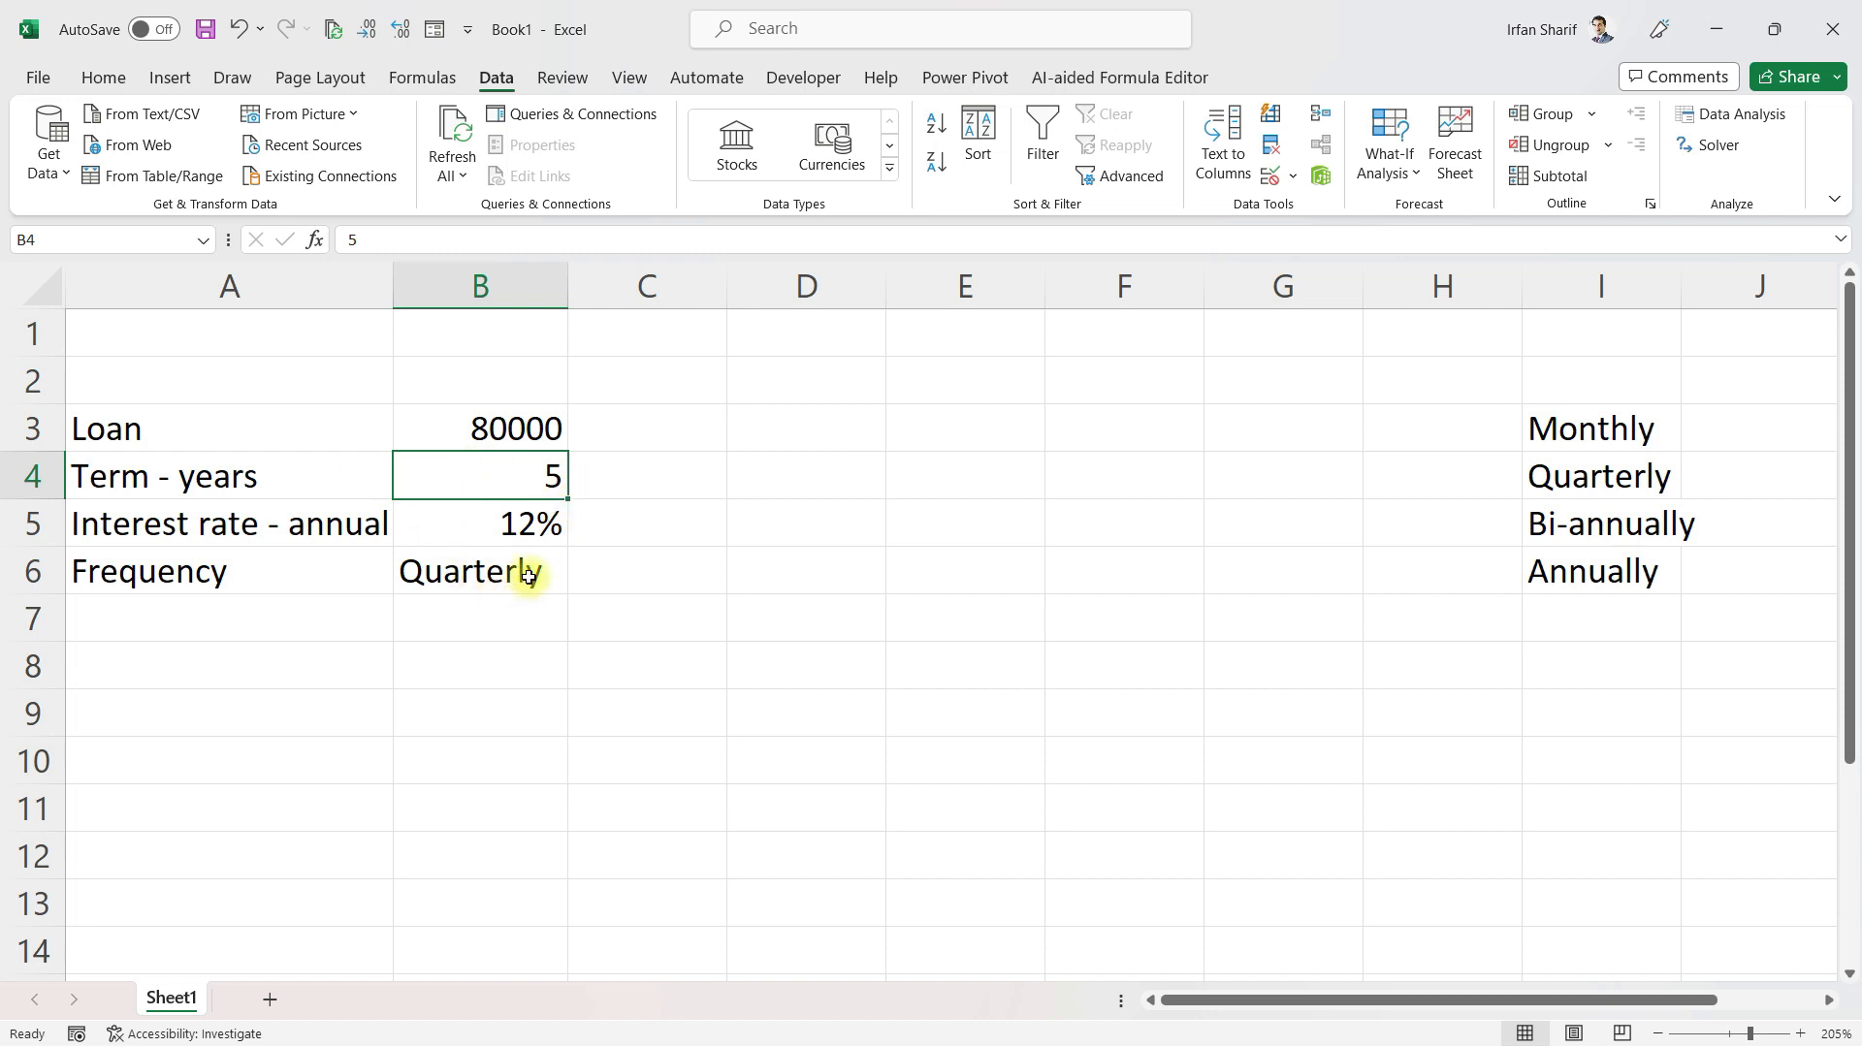
click(500, 580)
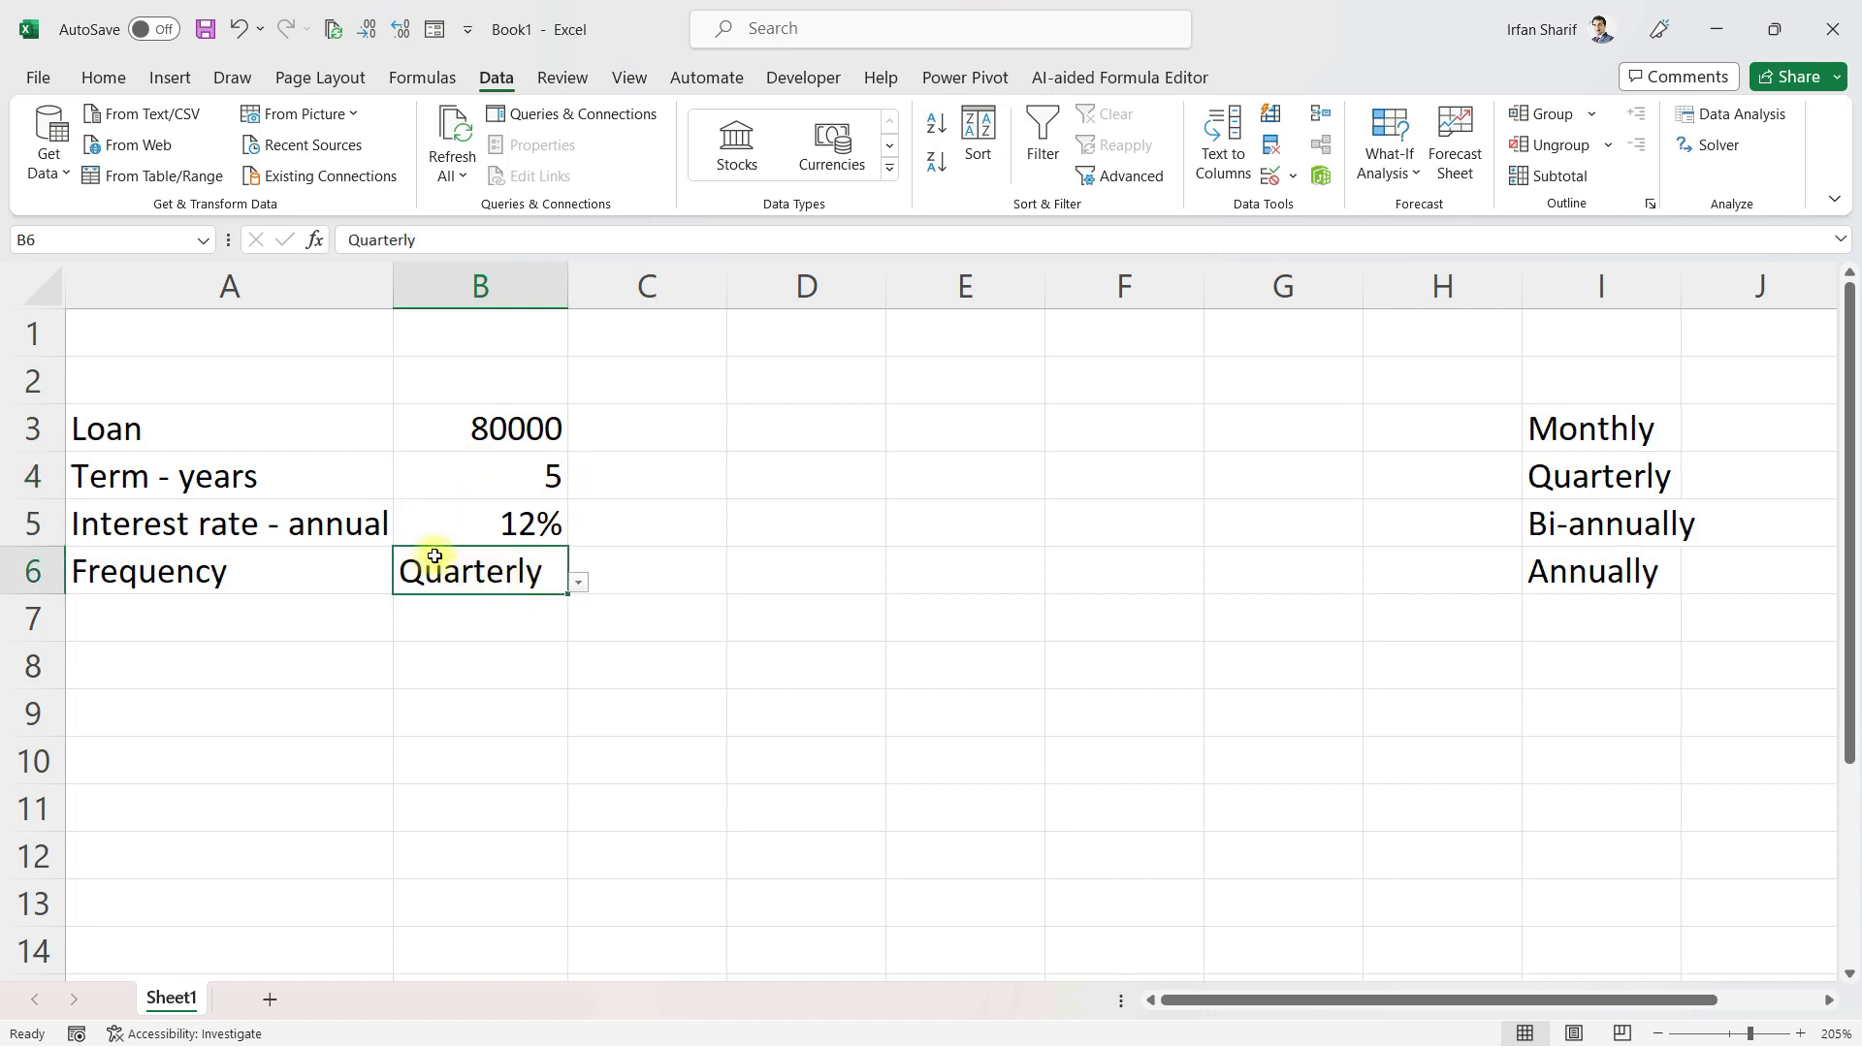
click(451, 520)
click(469, 476)
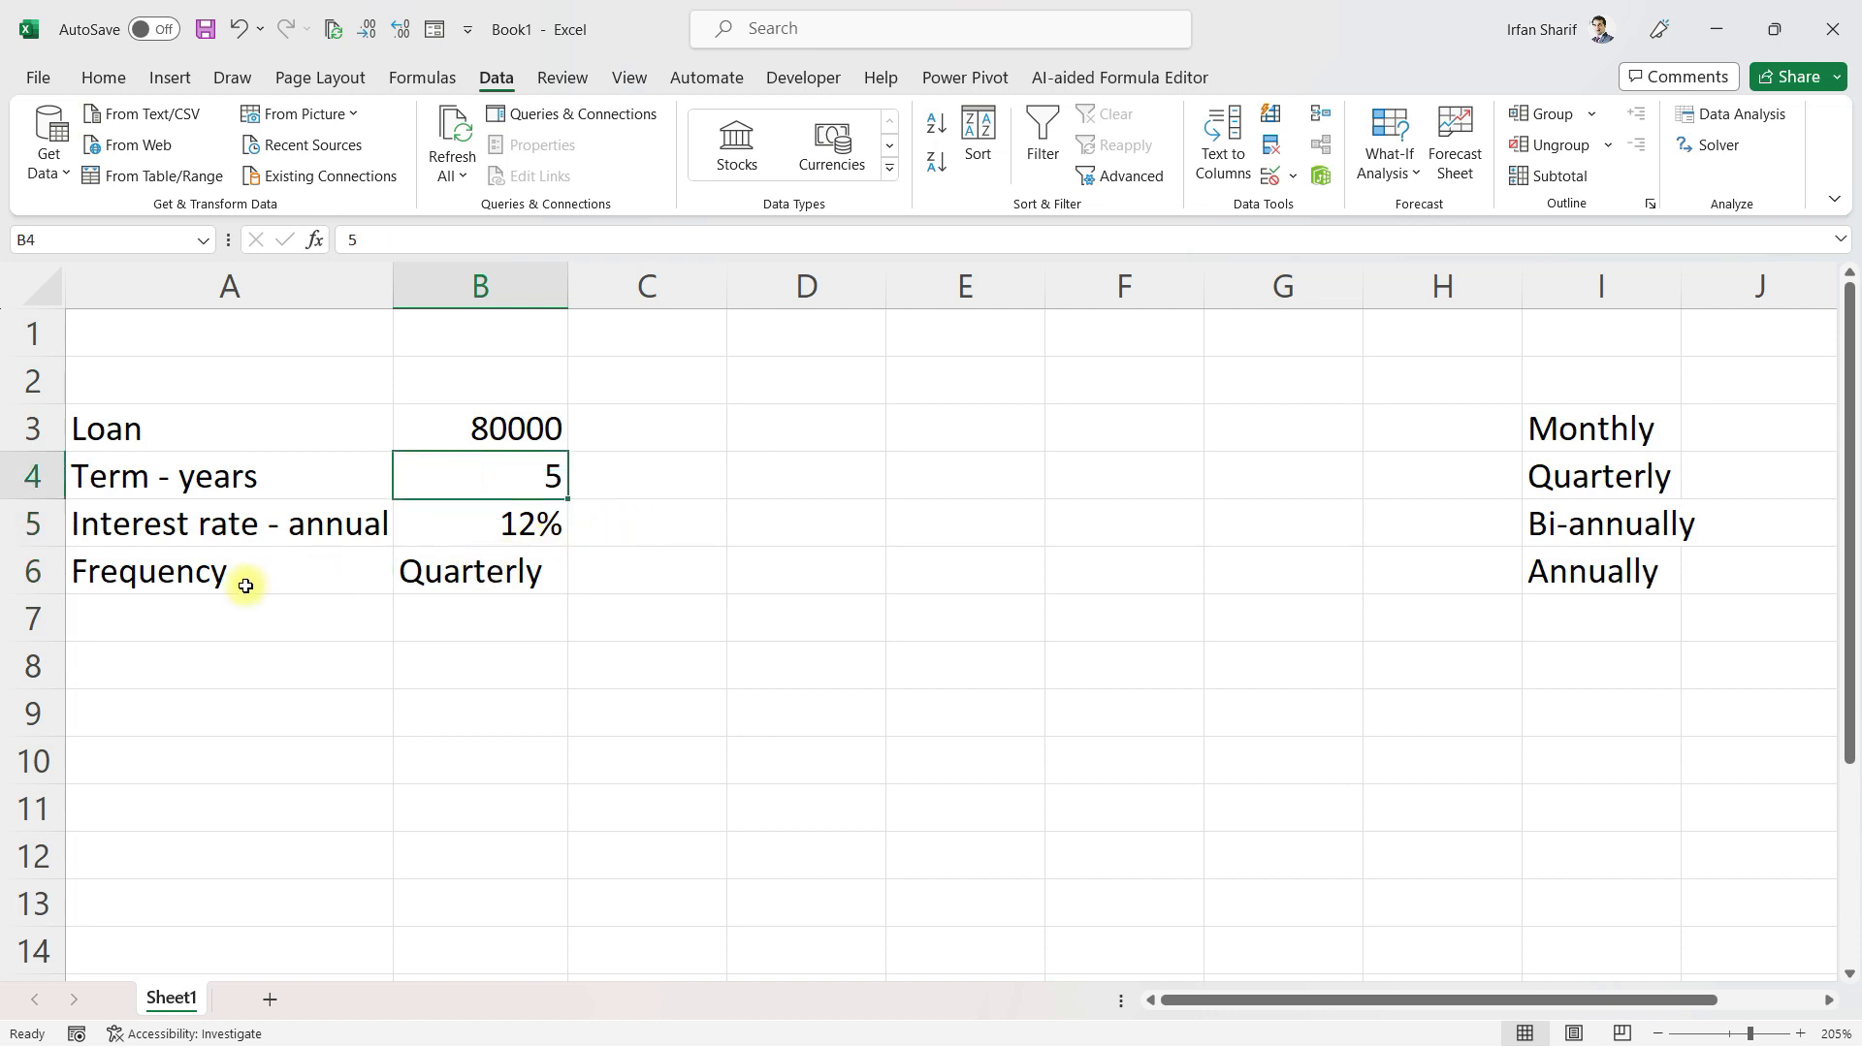
click(546, 573)
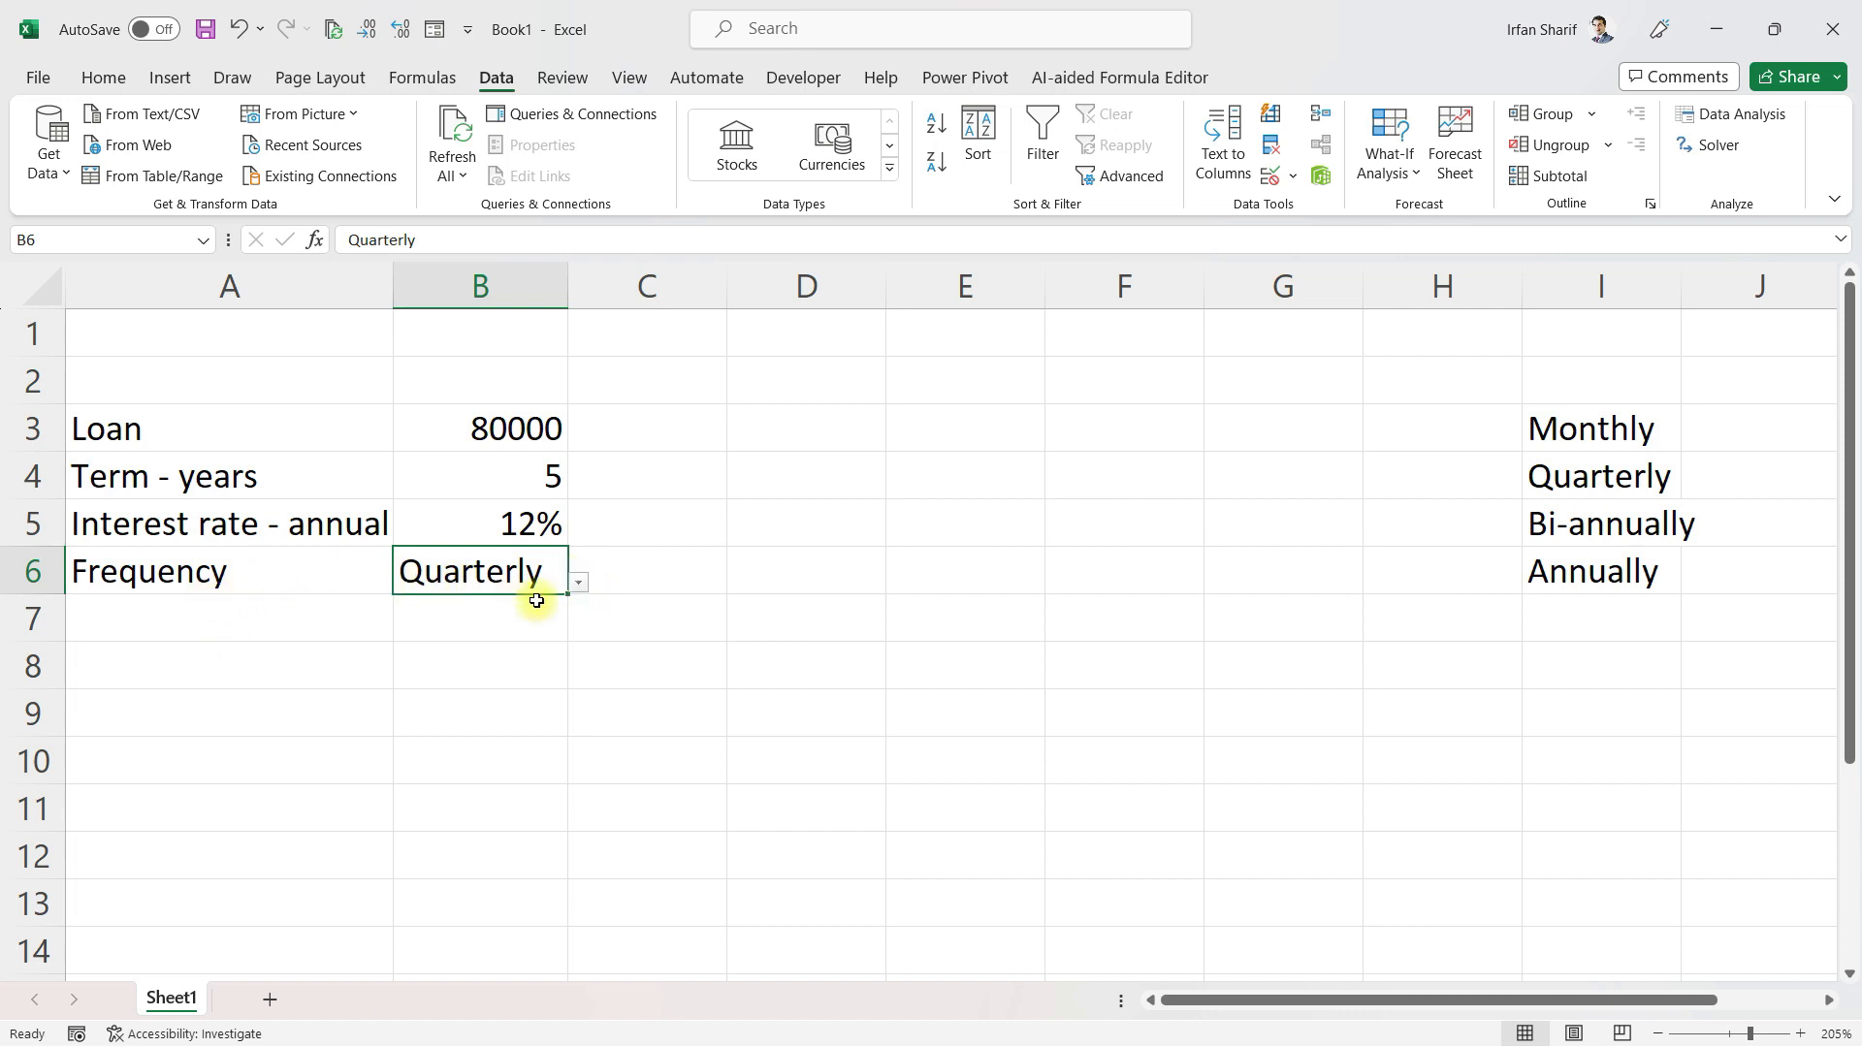
click(455, 523)
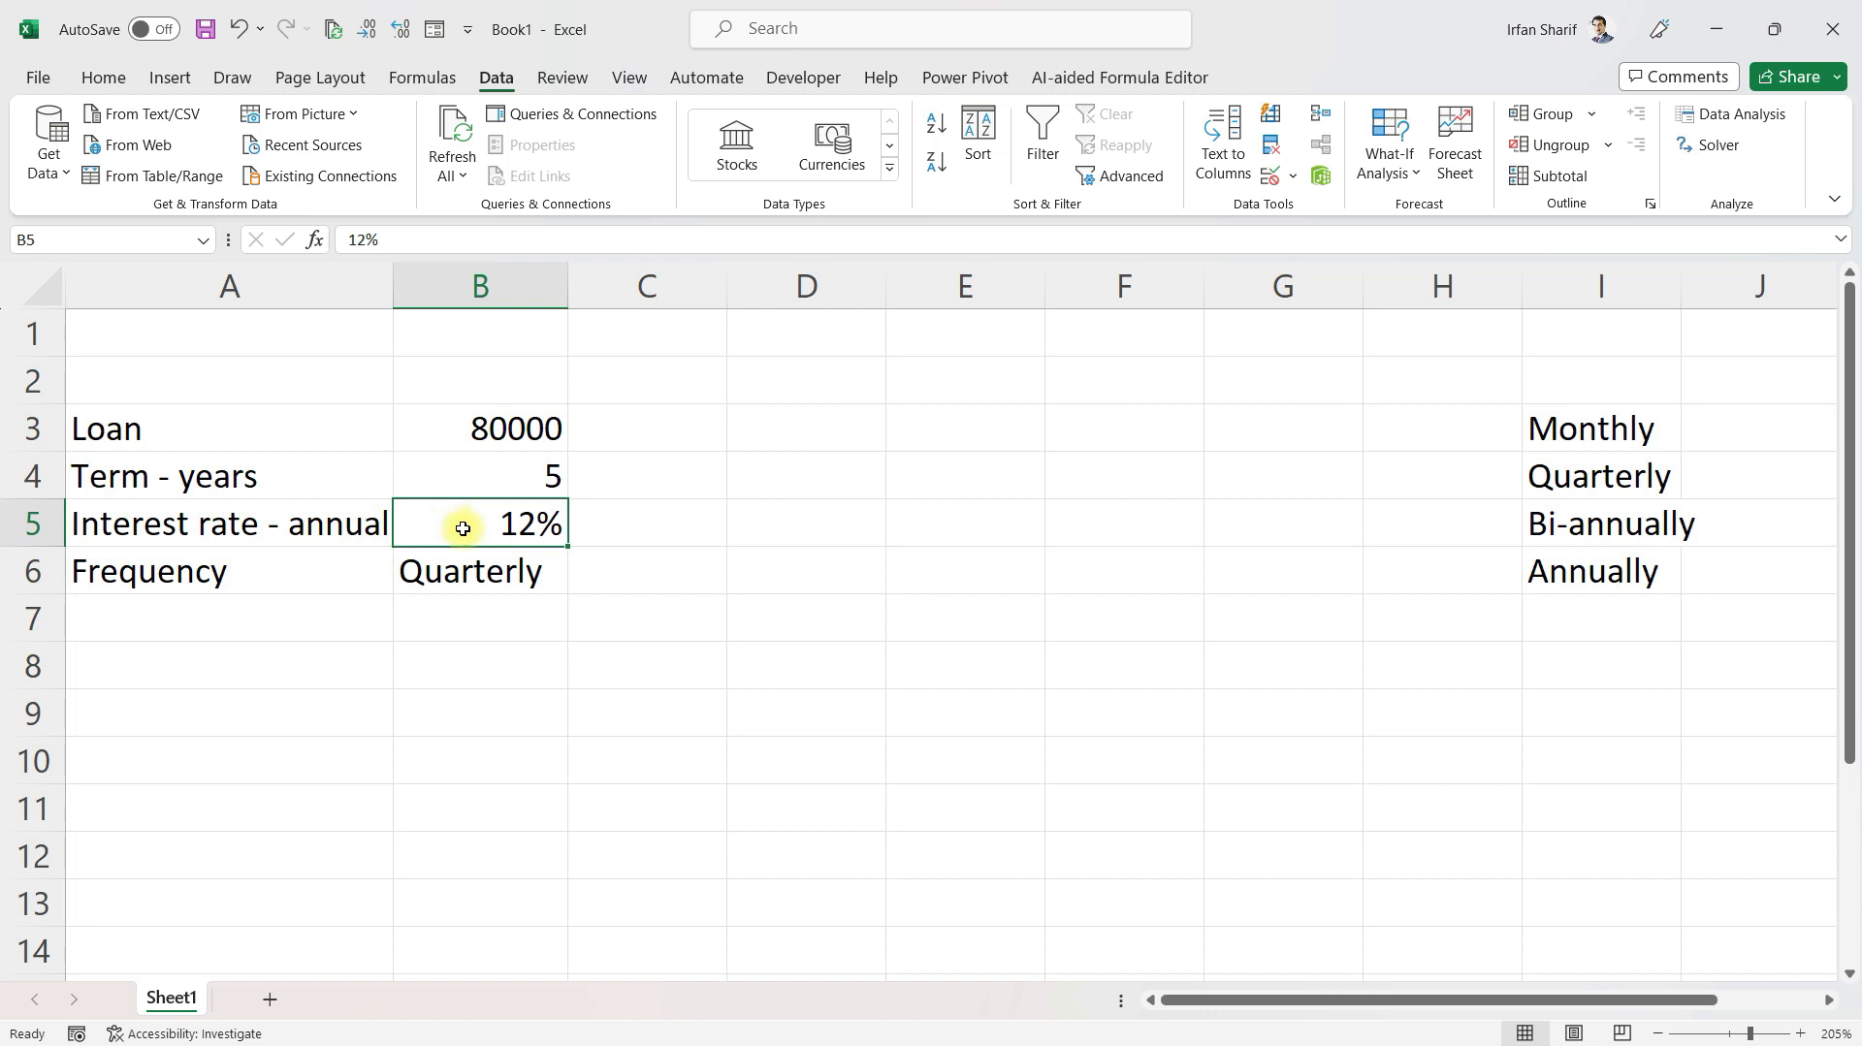
click(476, 488)
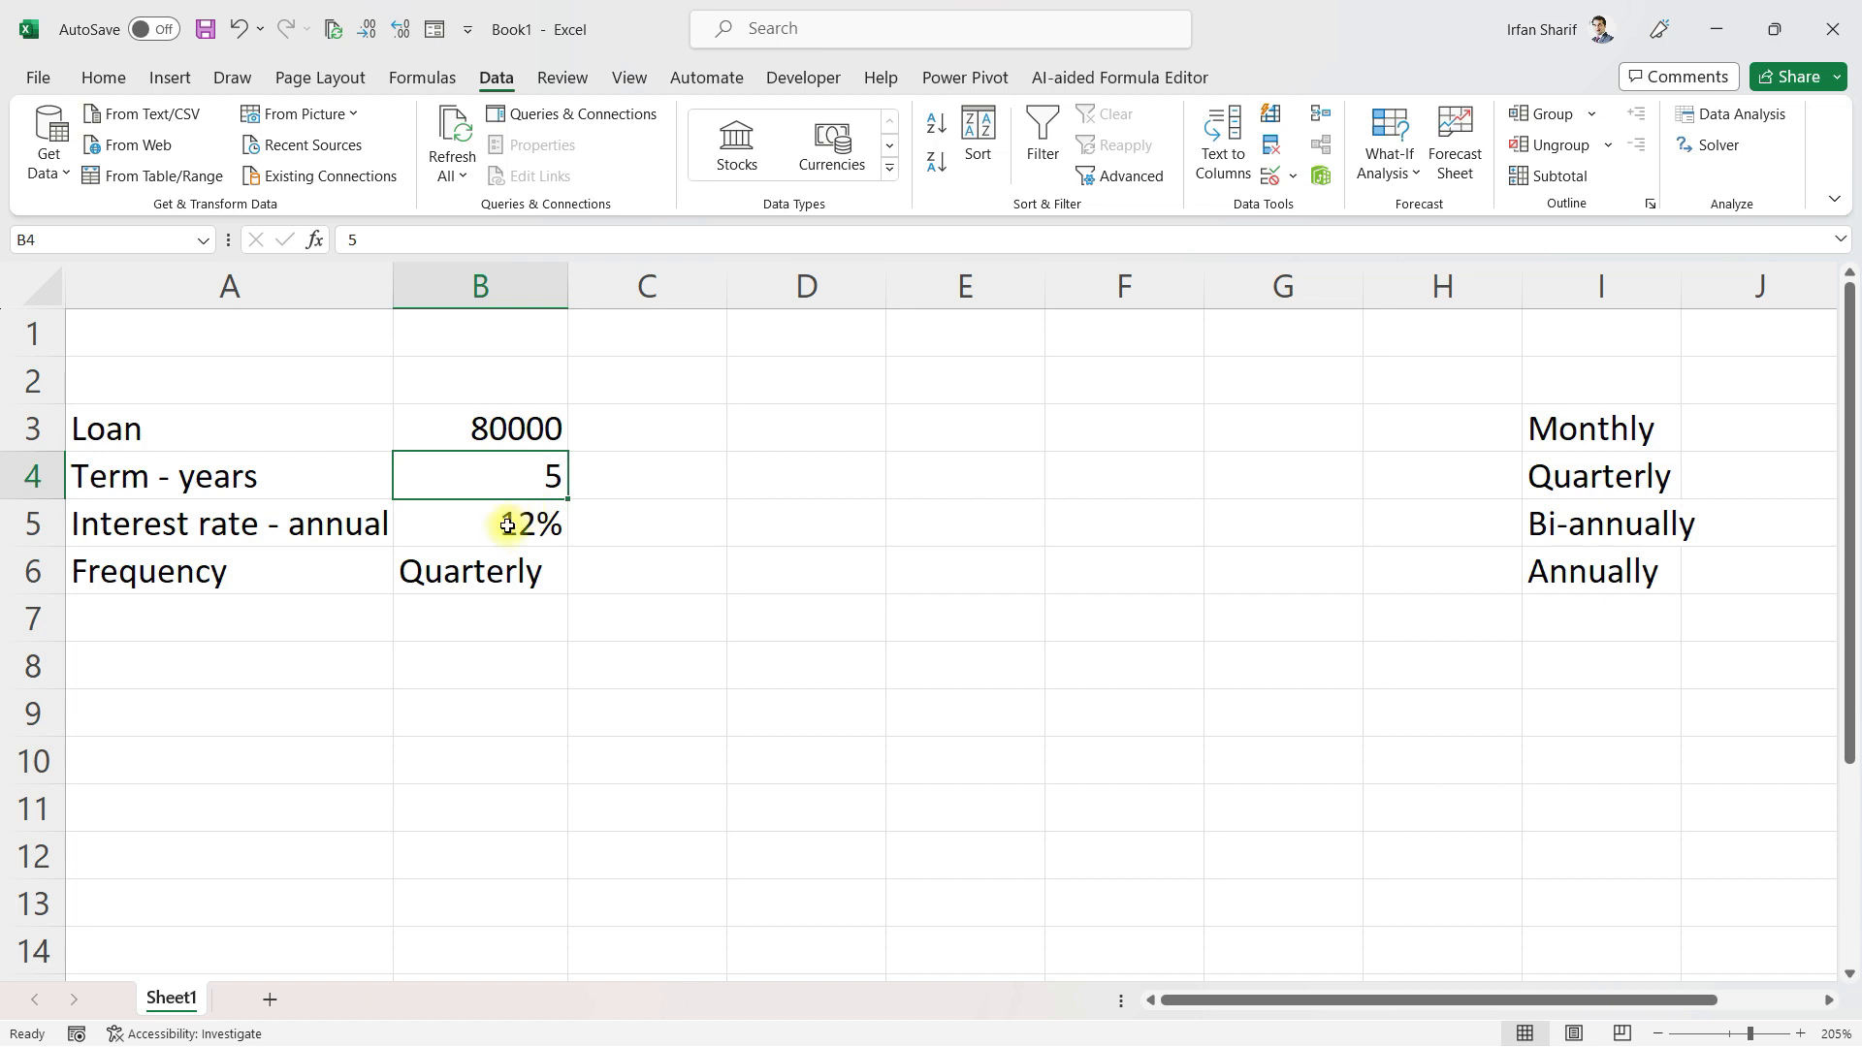
Change the payment frequency in B6 to Monthly
click(491, 568)
click(576, 585)
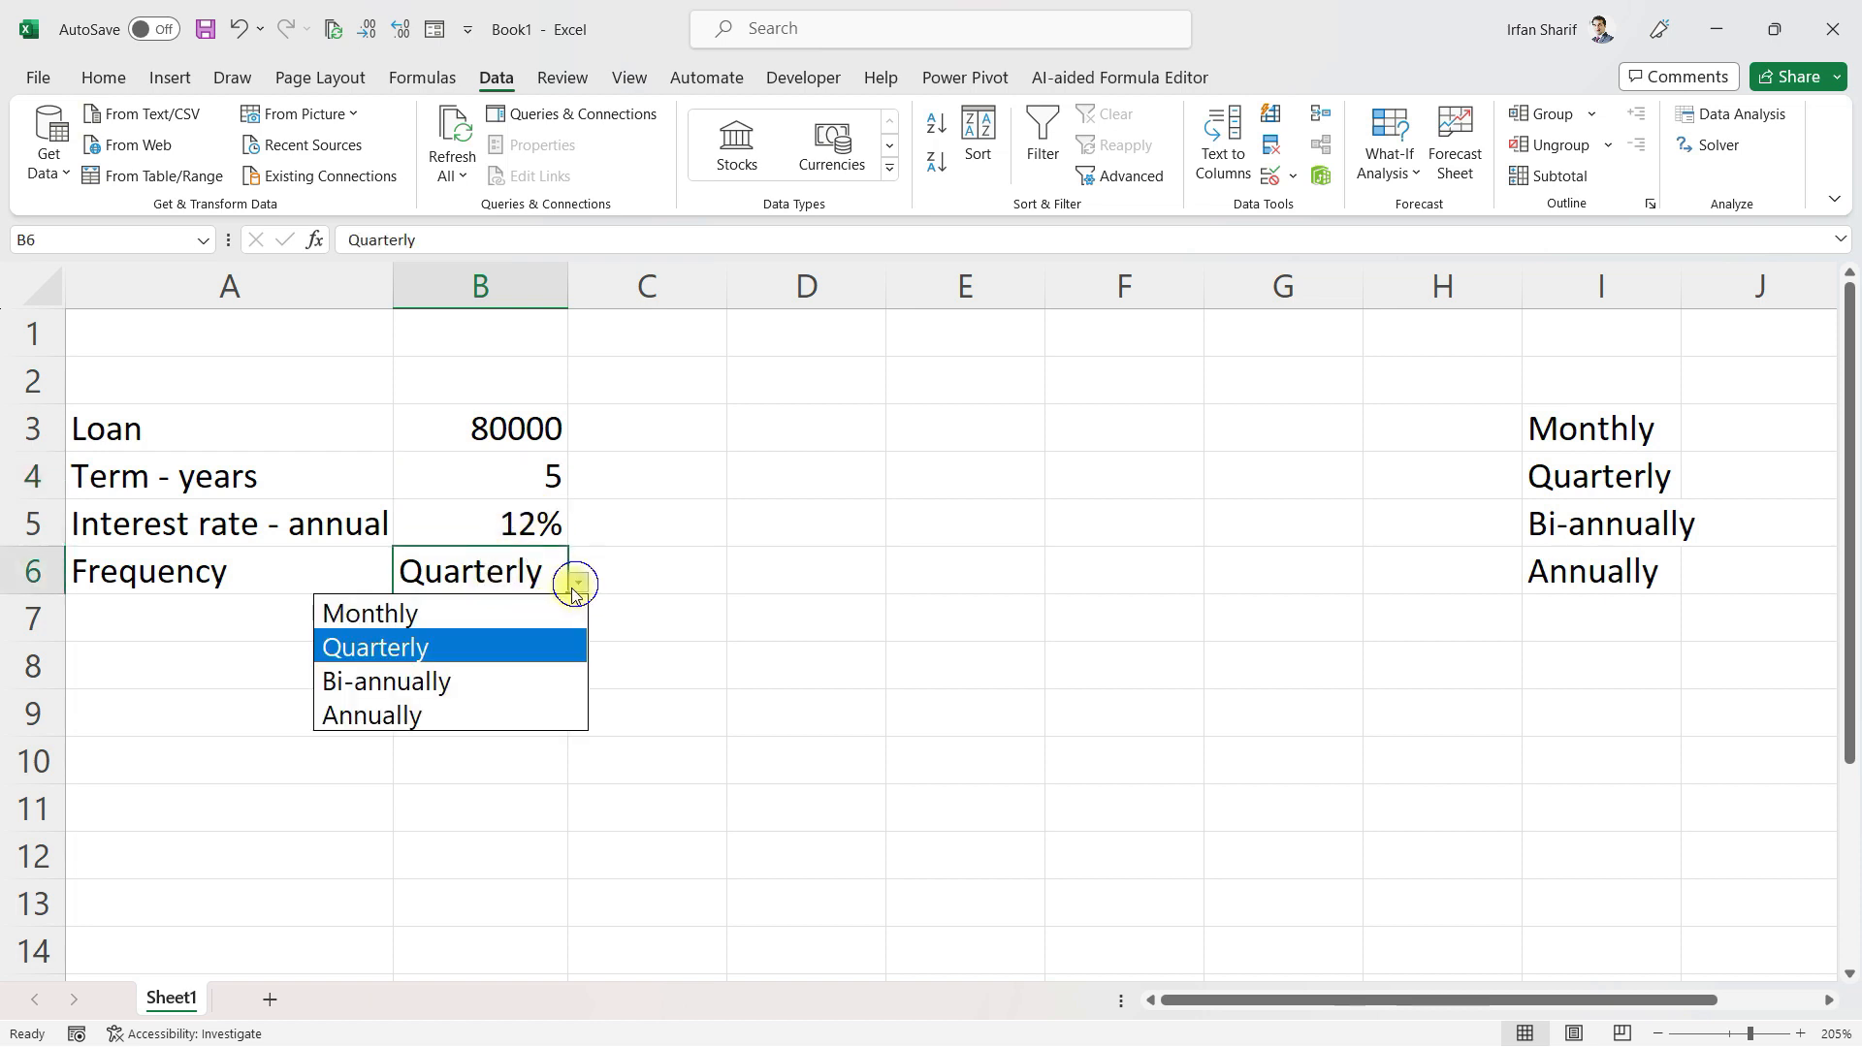
click(472, 613)
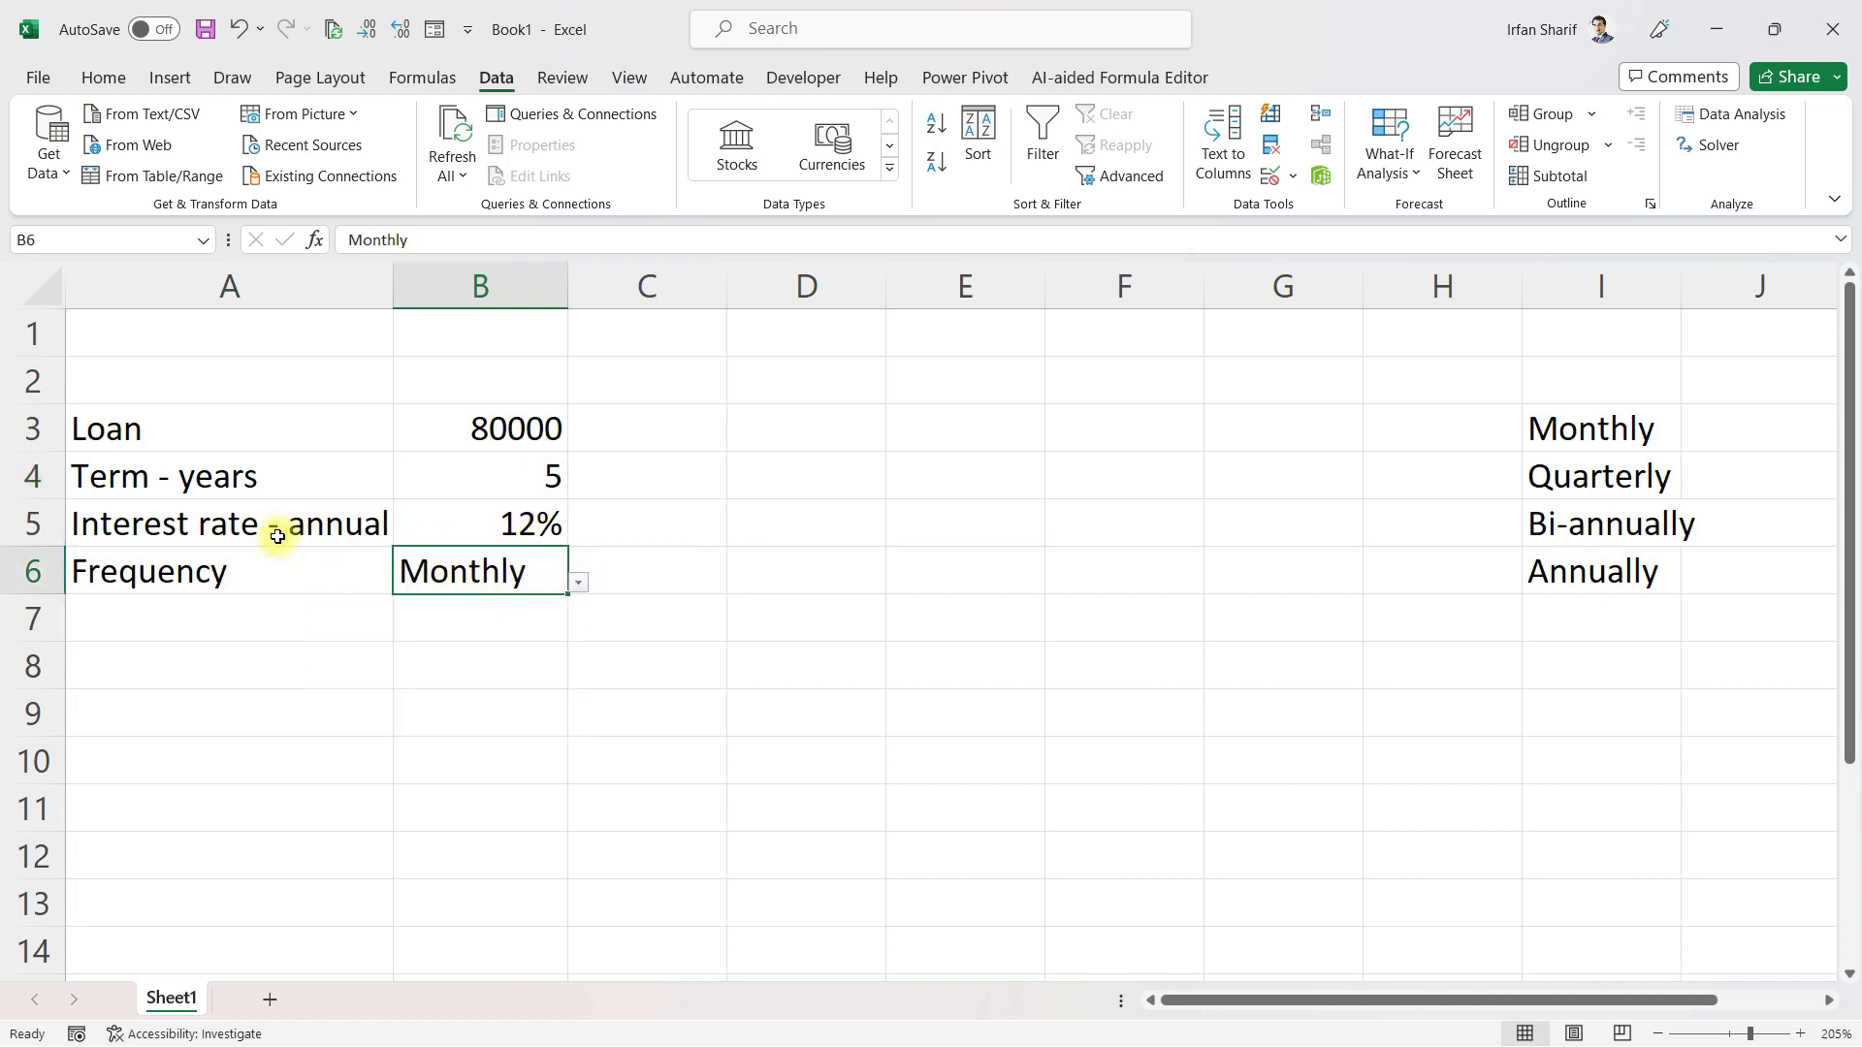
click(462, 521)
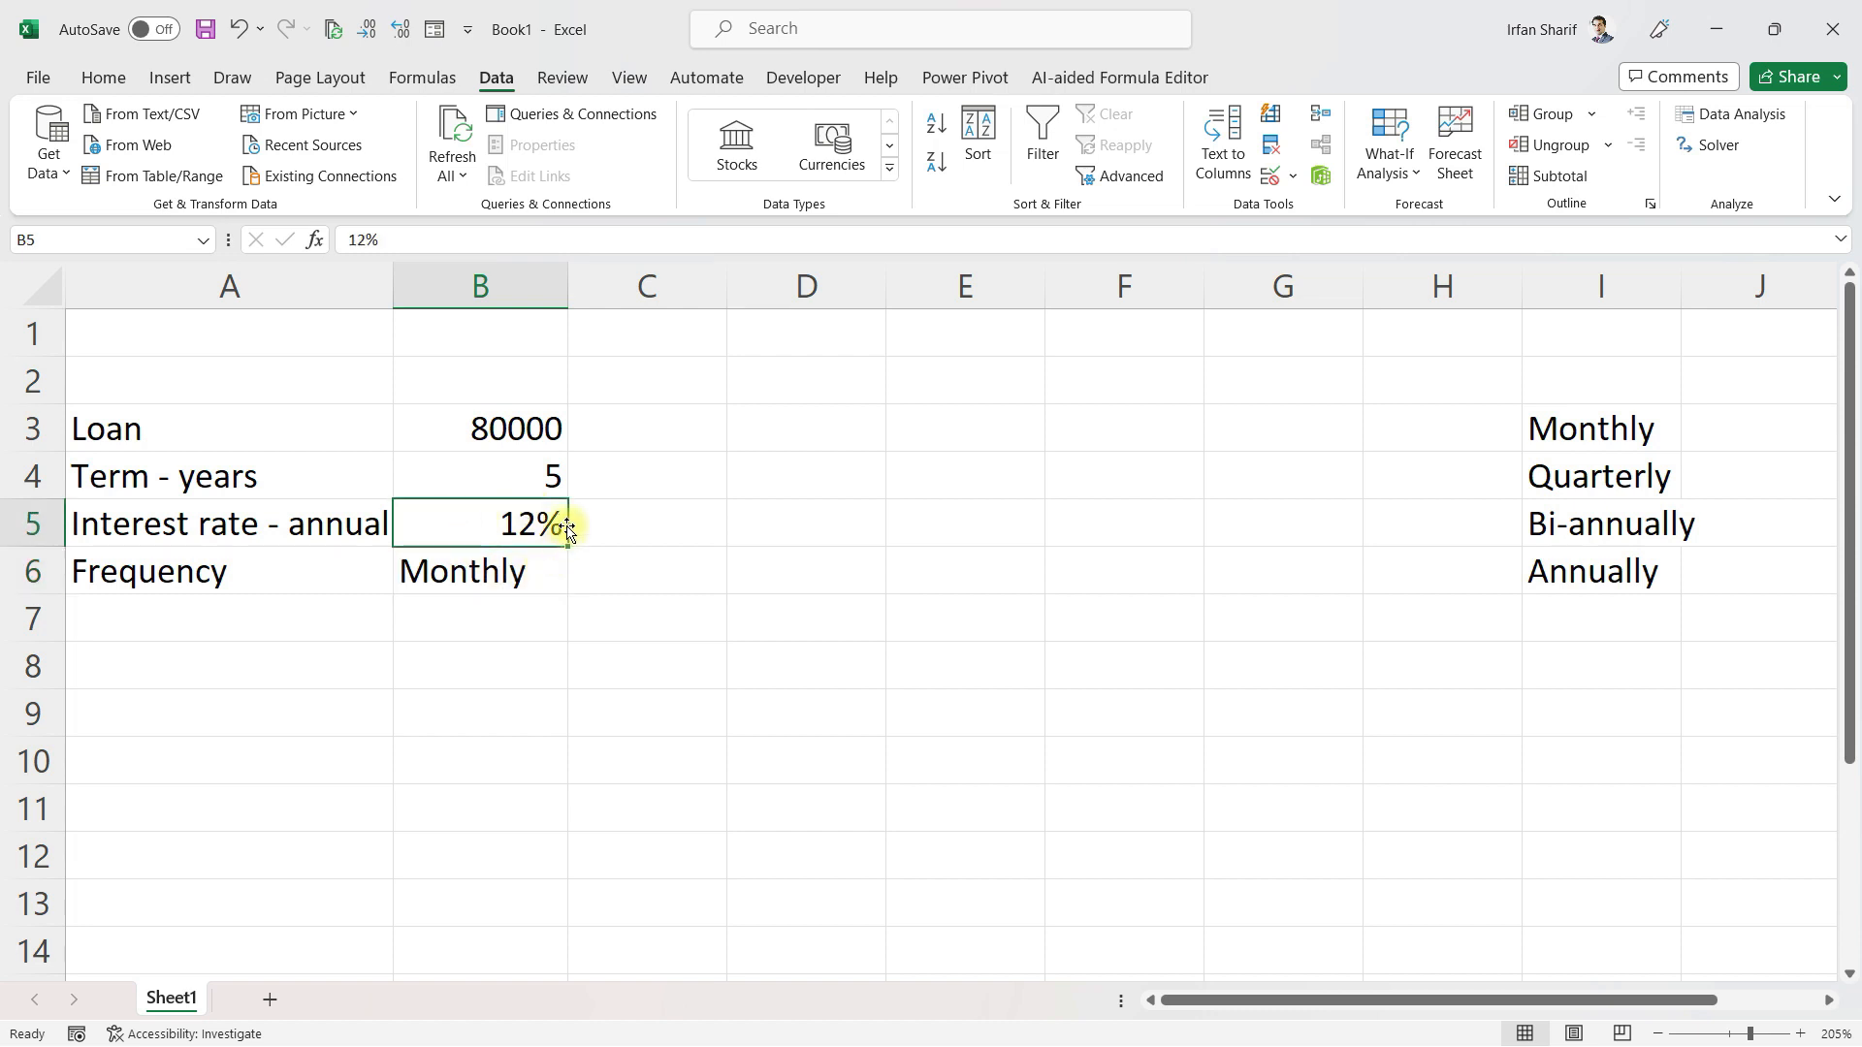
click(453, 482)
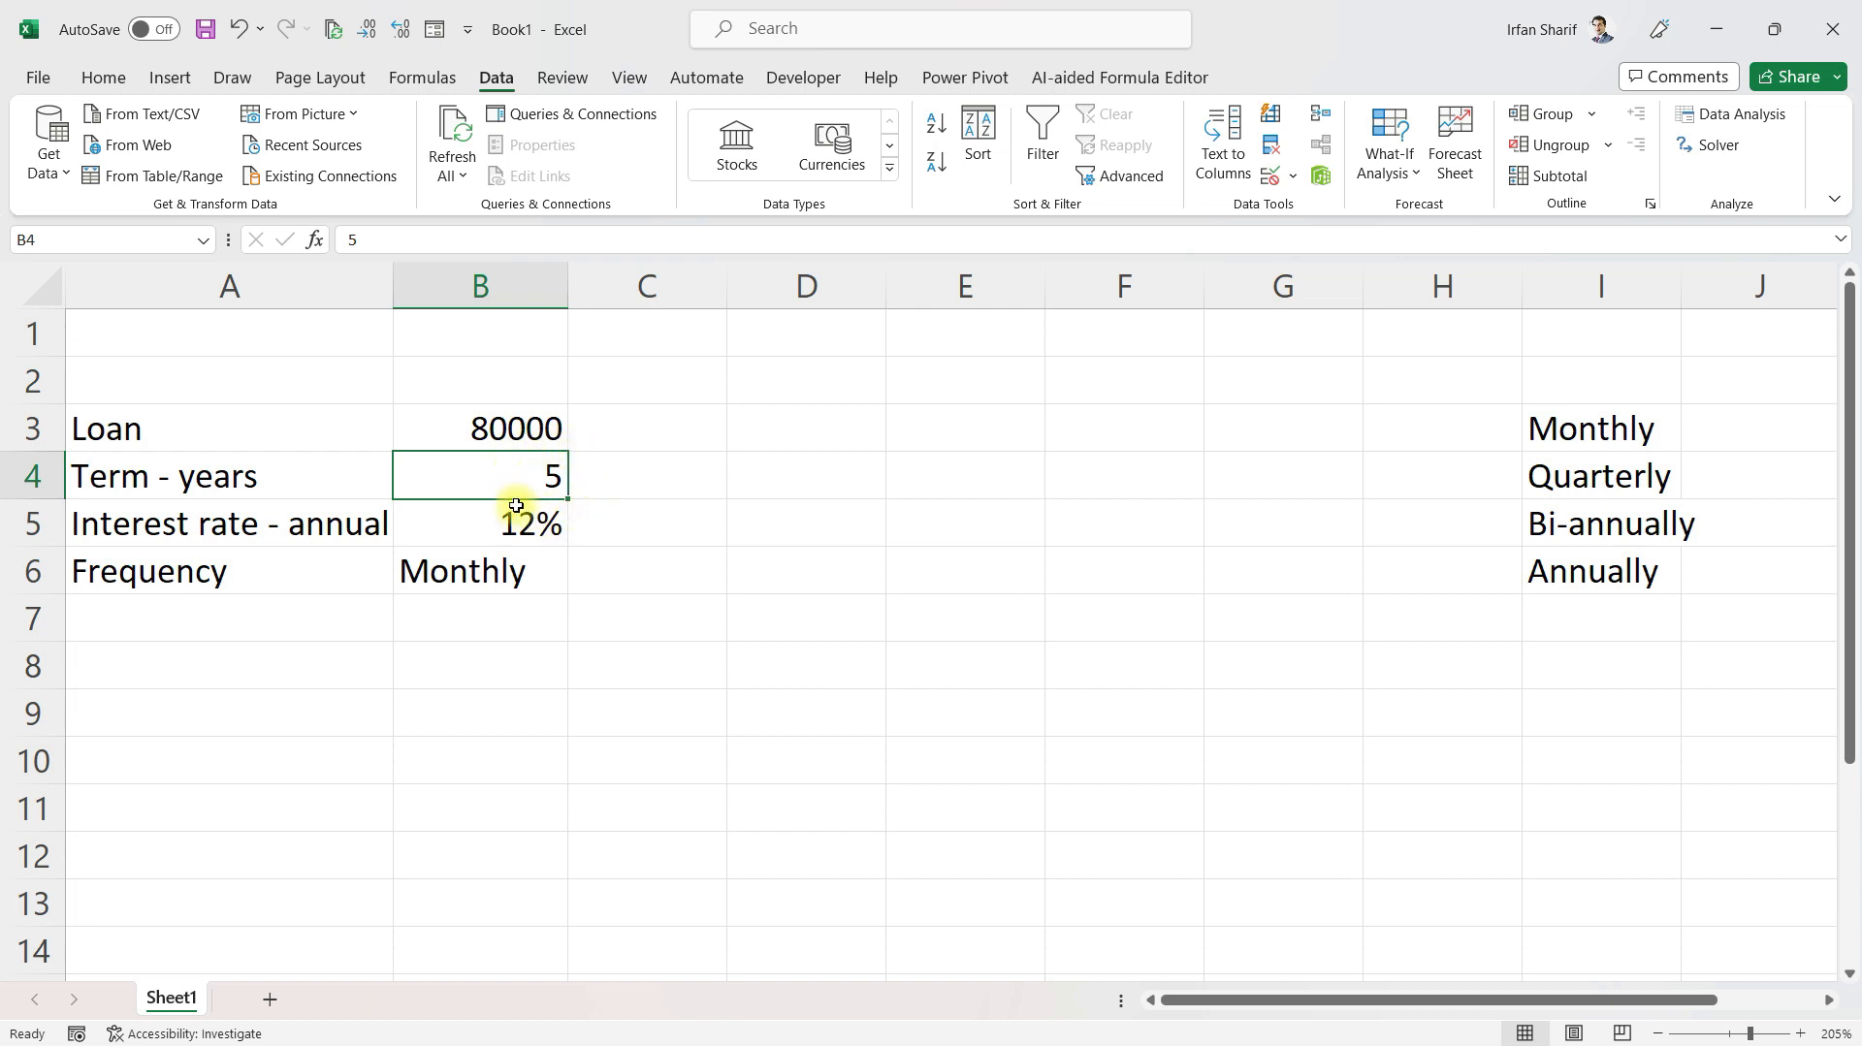
click(488, 631)
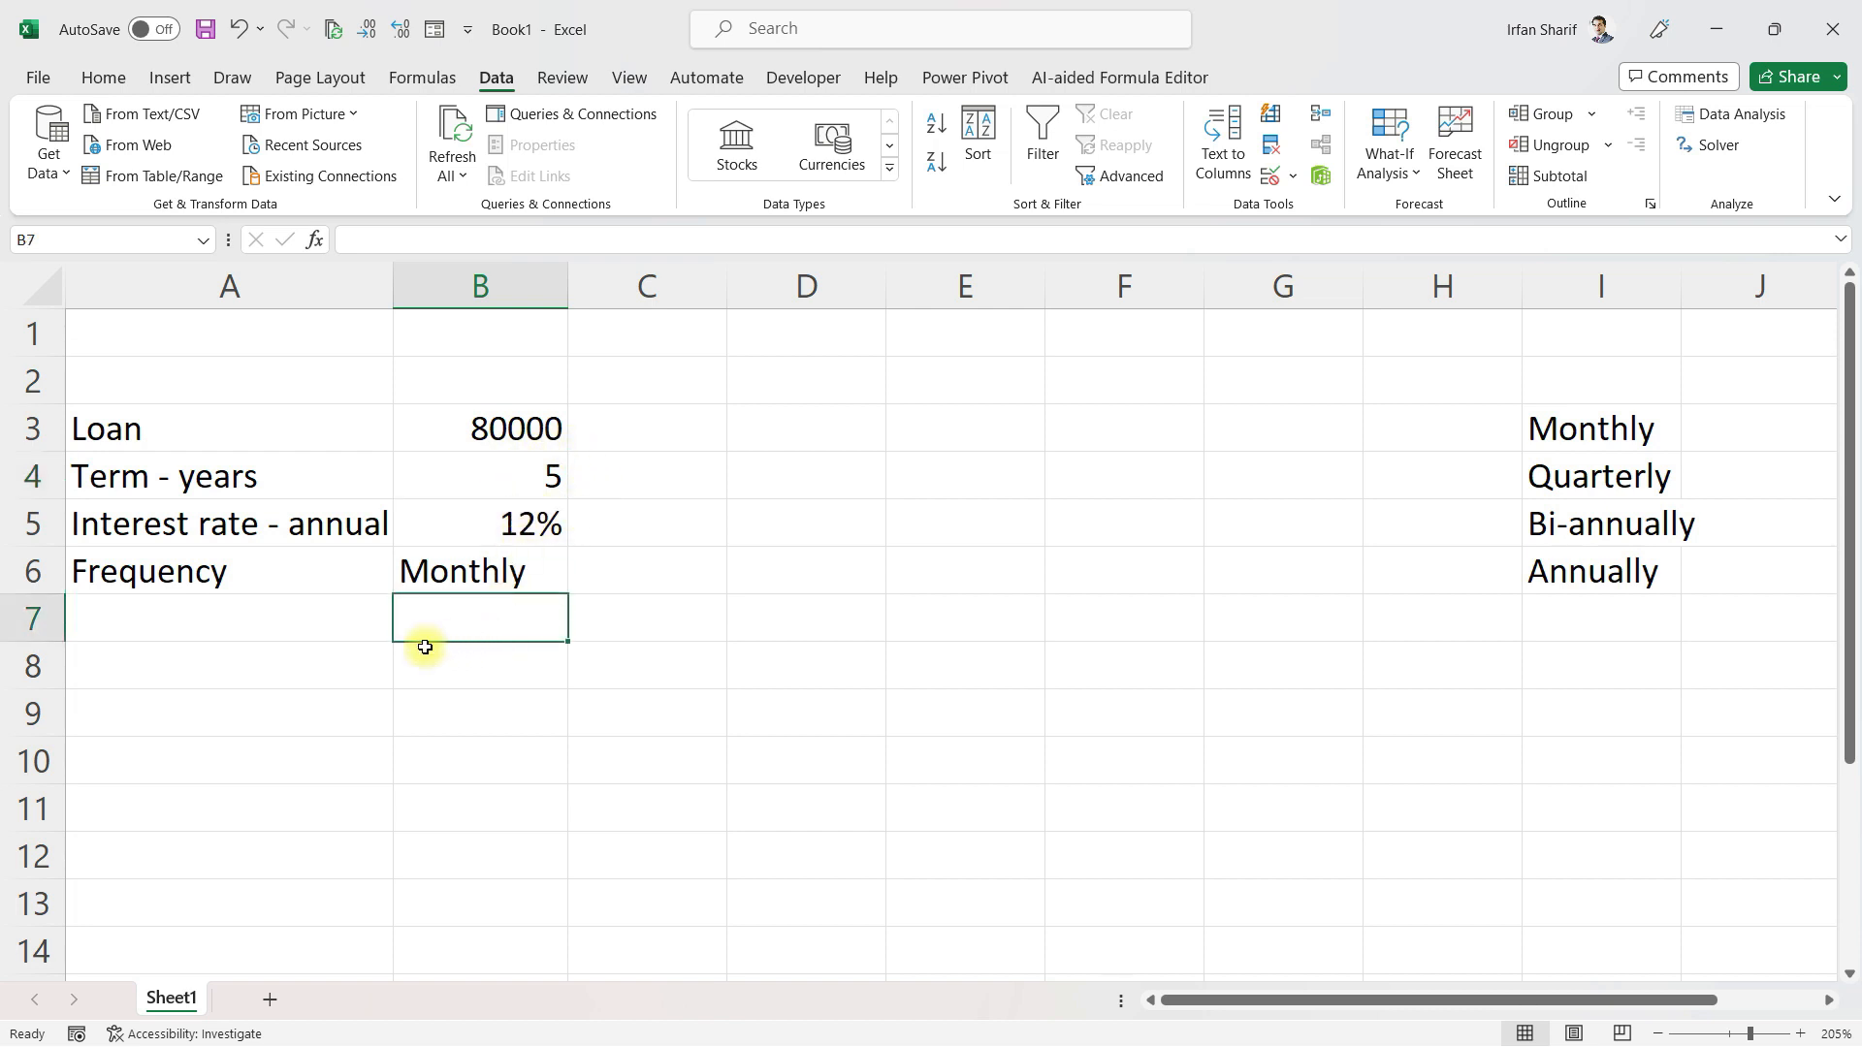
Enter the label "Total periods" in A7 and select the cell beside it, B7
click(333, 619)
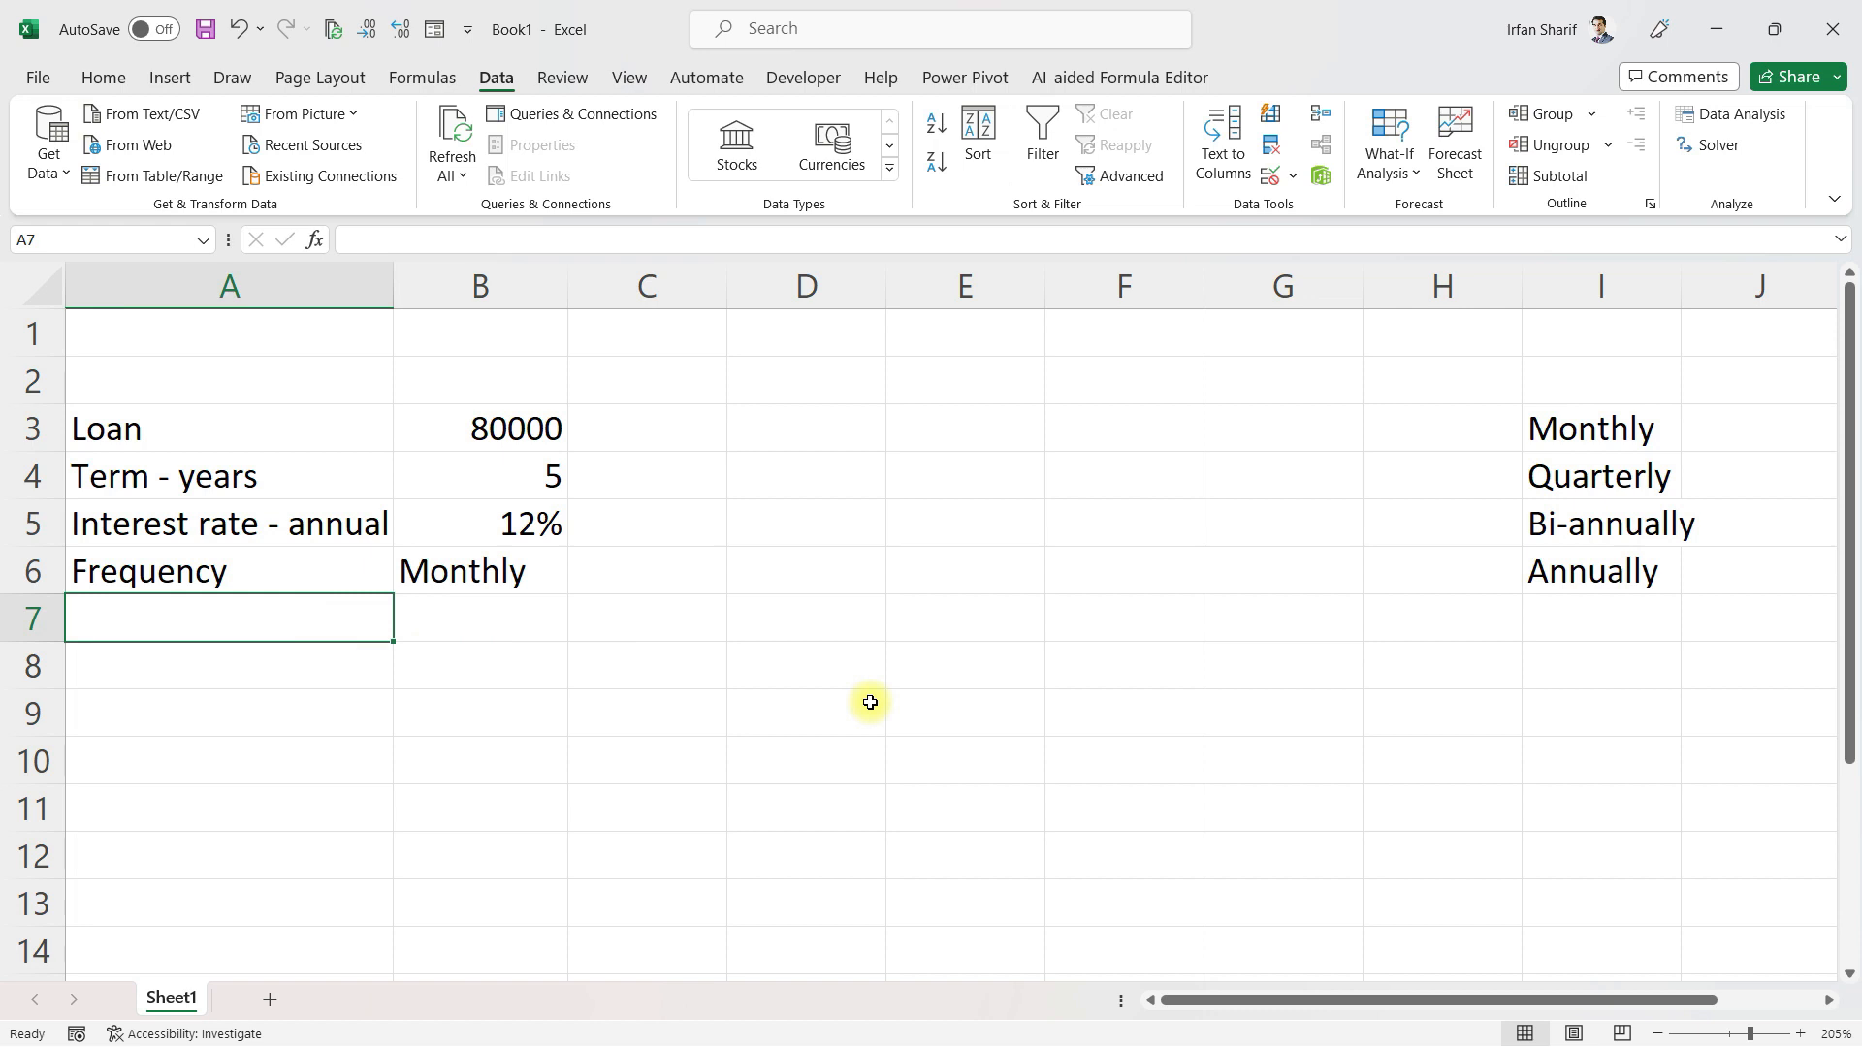
text(Total number of)
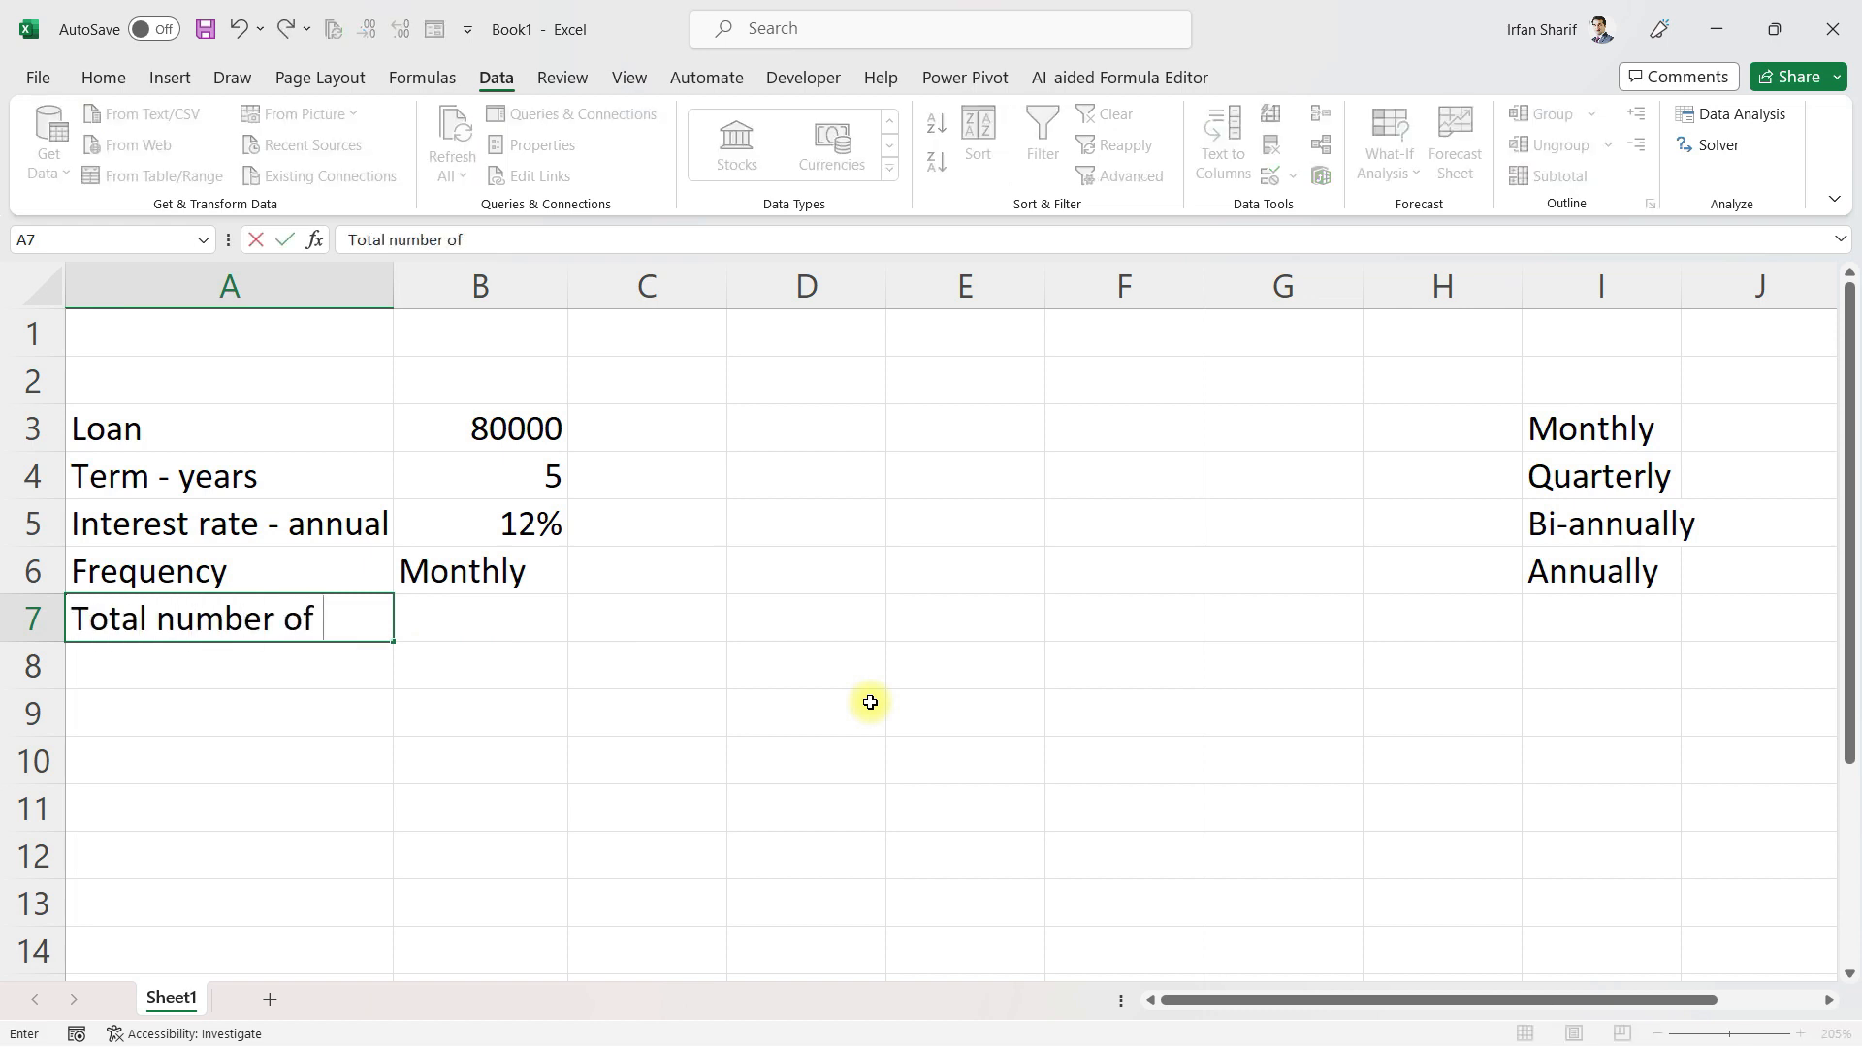
key(BackSpace)
key(BackSpace)
key(BackSpace)
key(BackSpace)
key(BackSpace)
key(BackSpace)
key(BackSpace)
key(BackSpace)
key(BackSpace)
key(BackSpace)
text(e)
key(BackSpace)
text(periods)
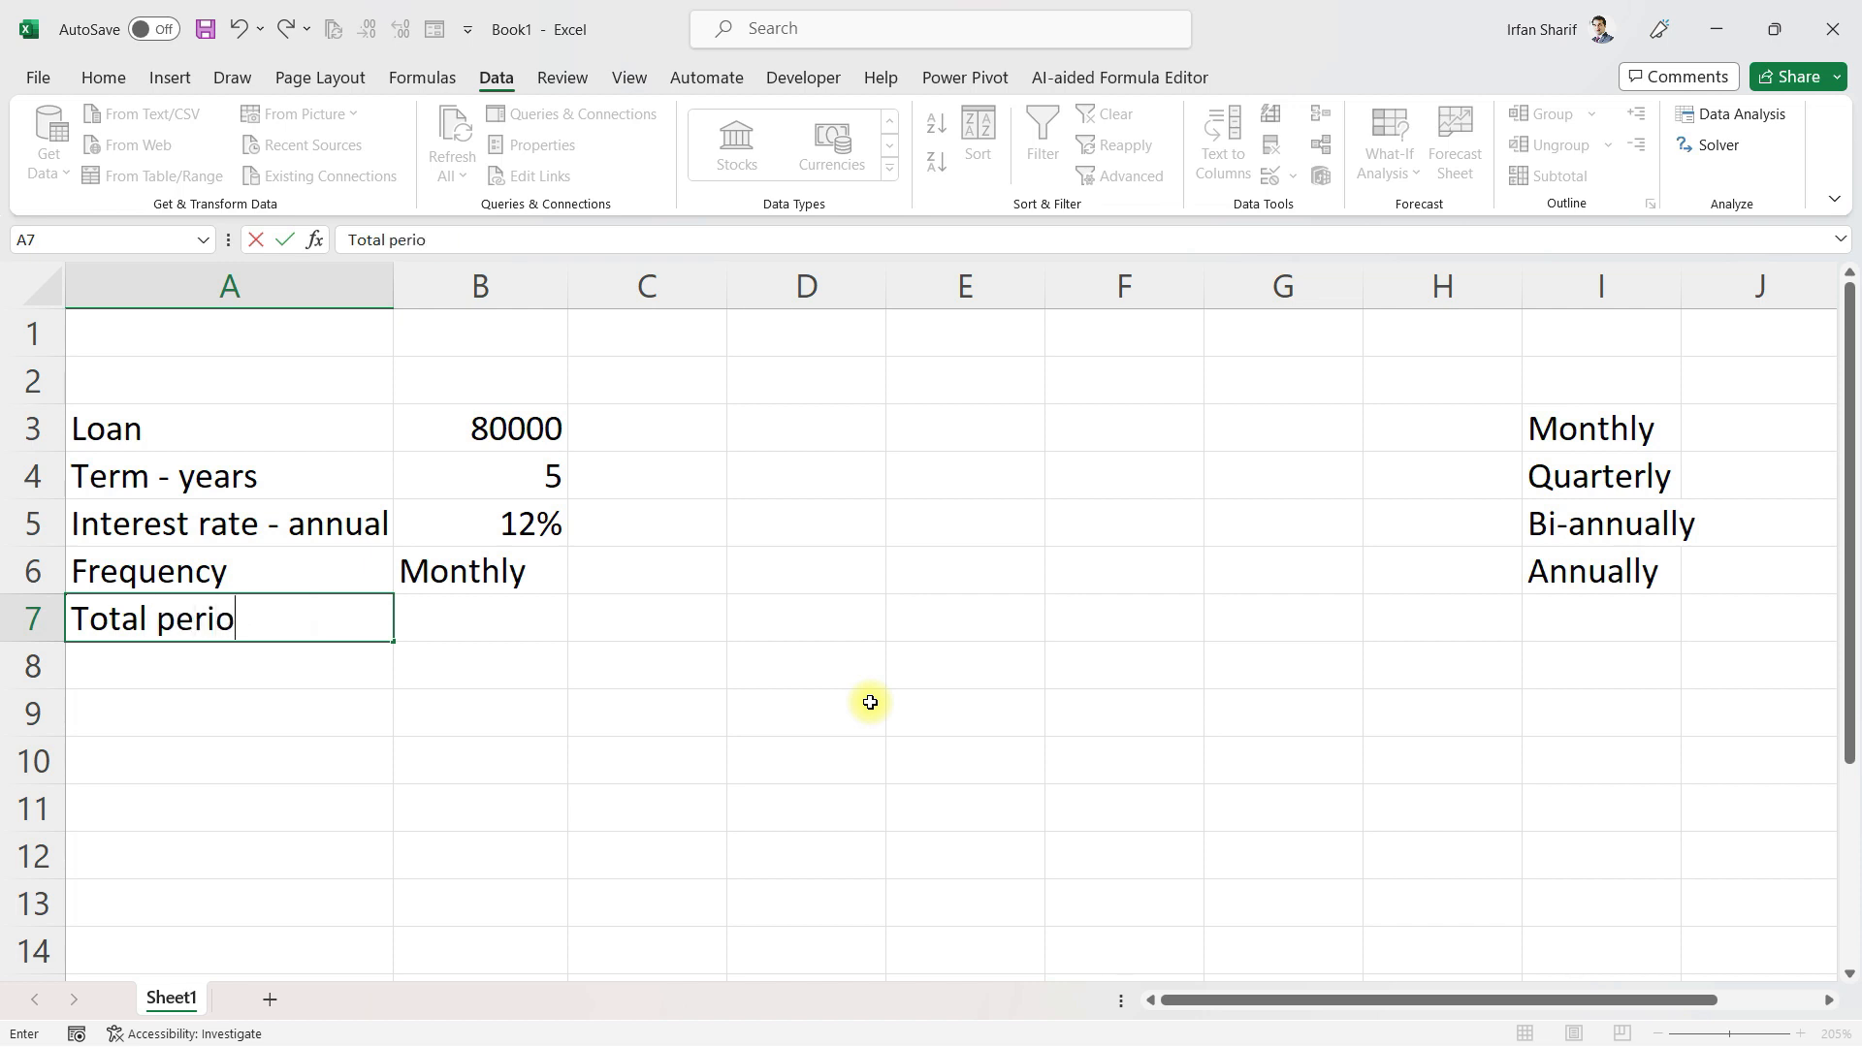
key(Return)
key(Up)
key(Right)
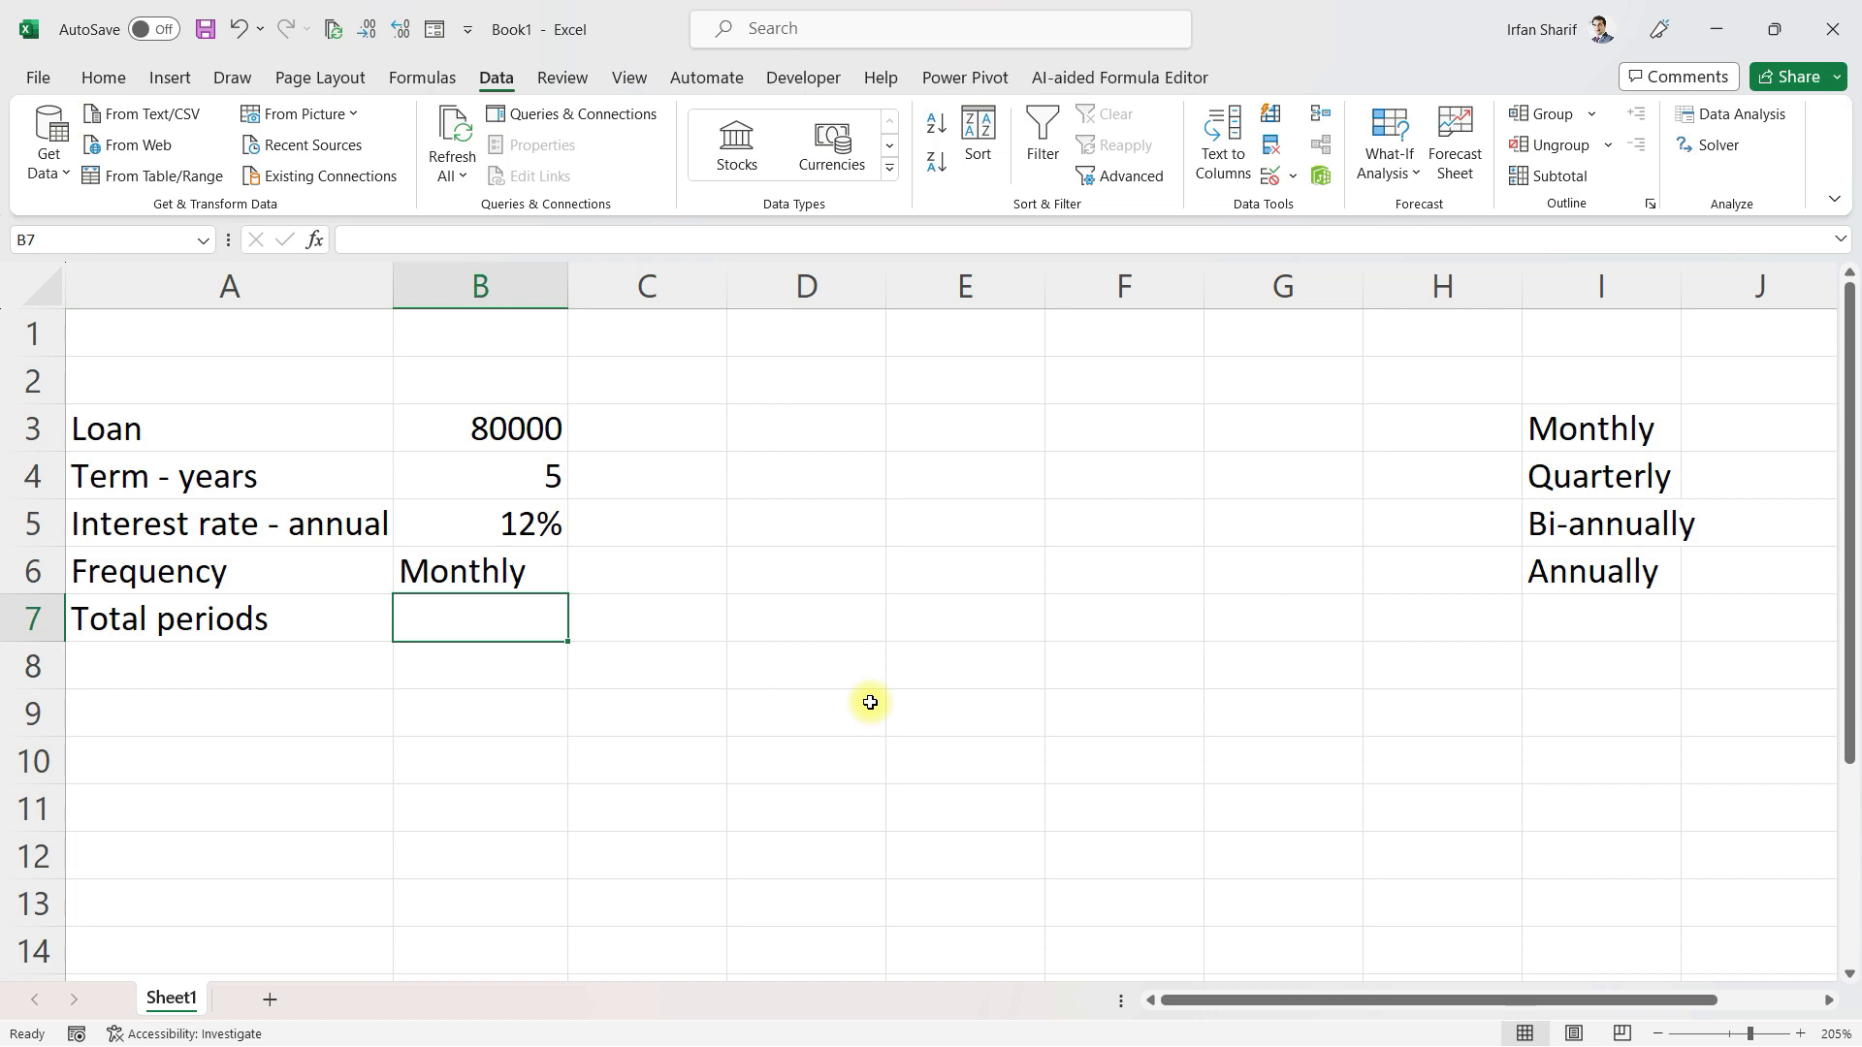
Enter the payments per year beside the frequency list in J3:J6: 12 for Monthly, 4 for Quarterly, 2 for Bi-annually and 1 for Annually
click(1728, 443)
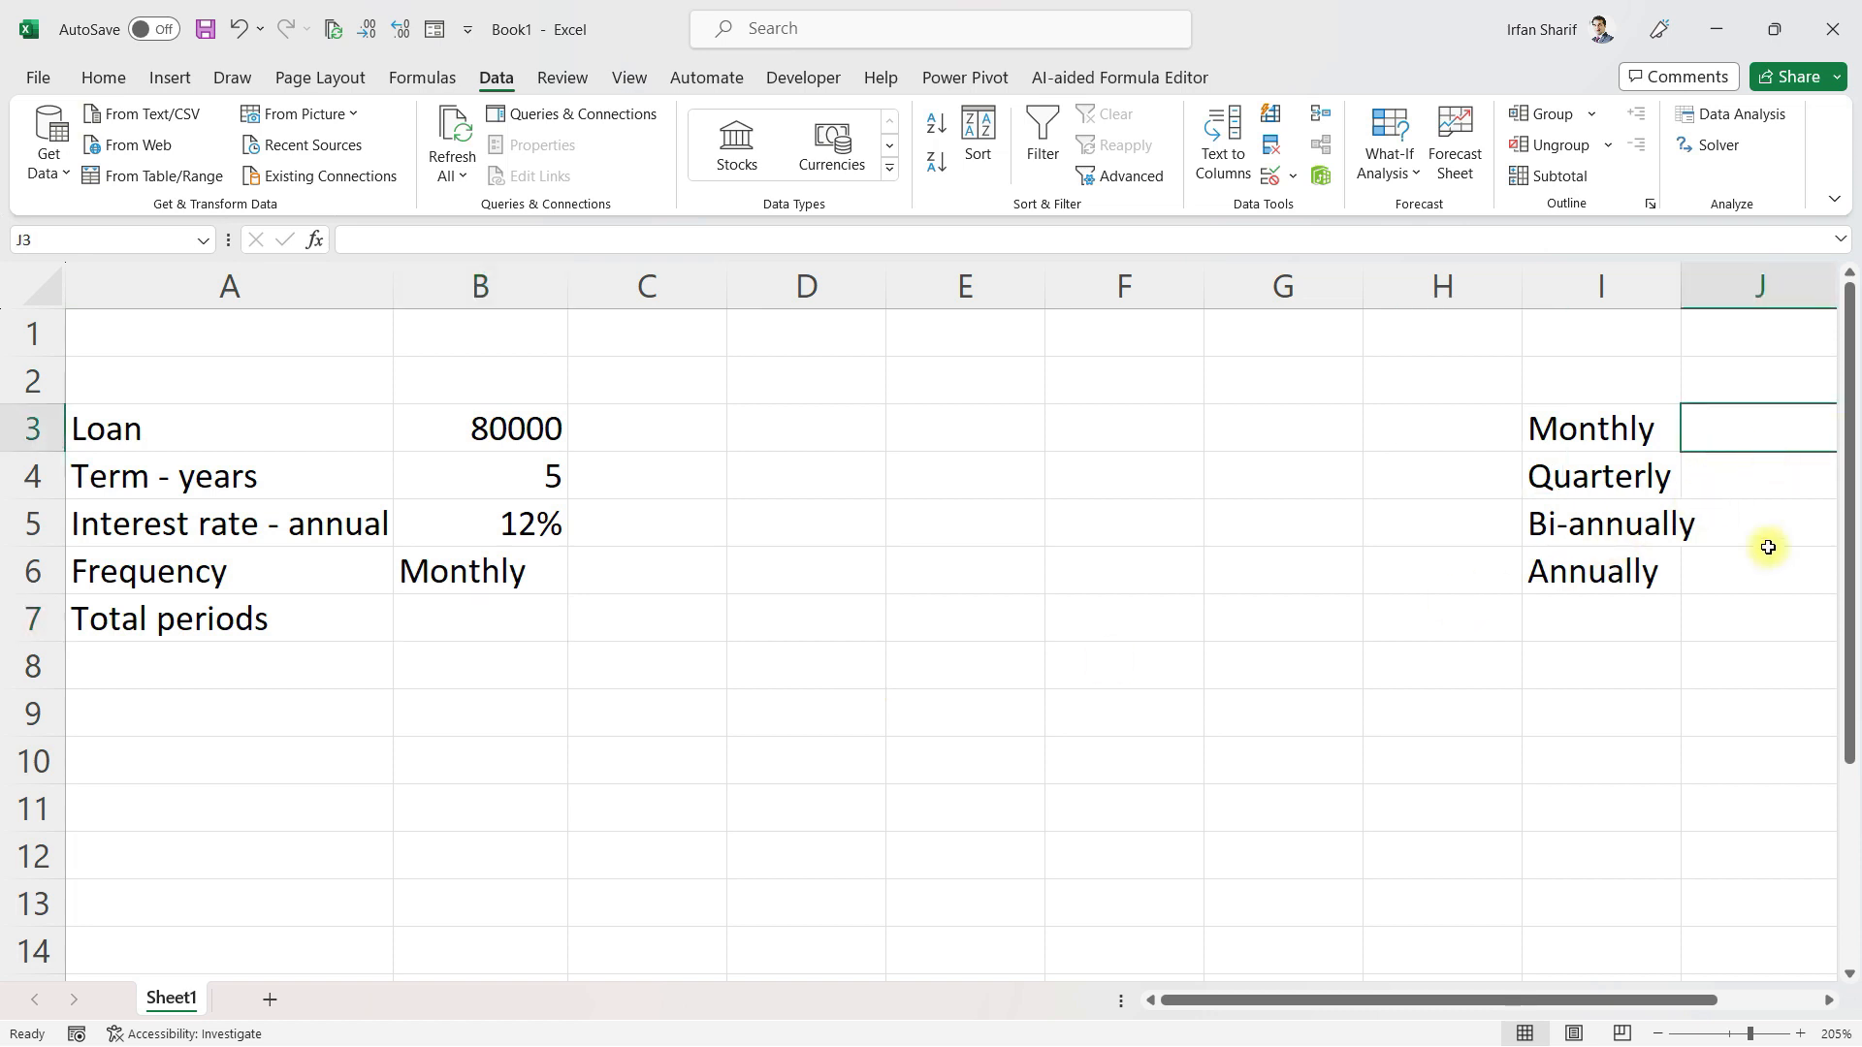
scroll(1708, 683, right, 1)
text(12)
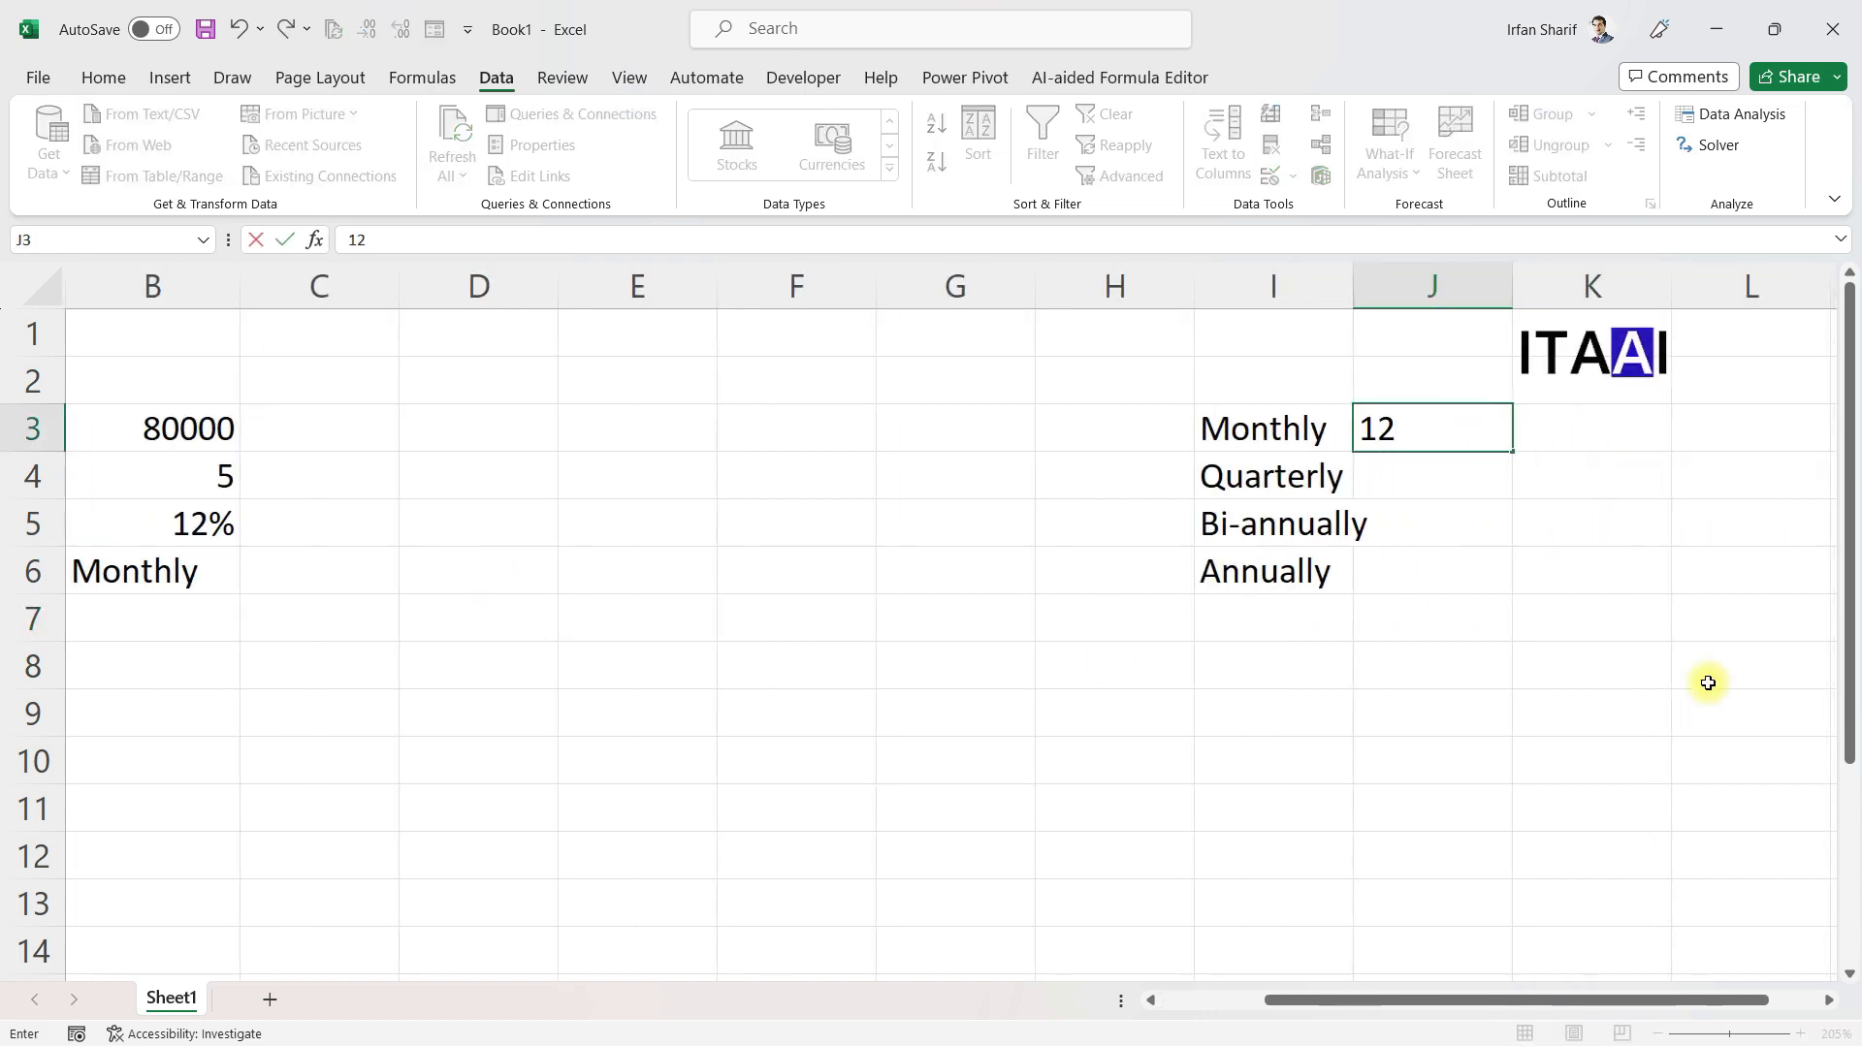
key(Return)
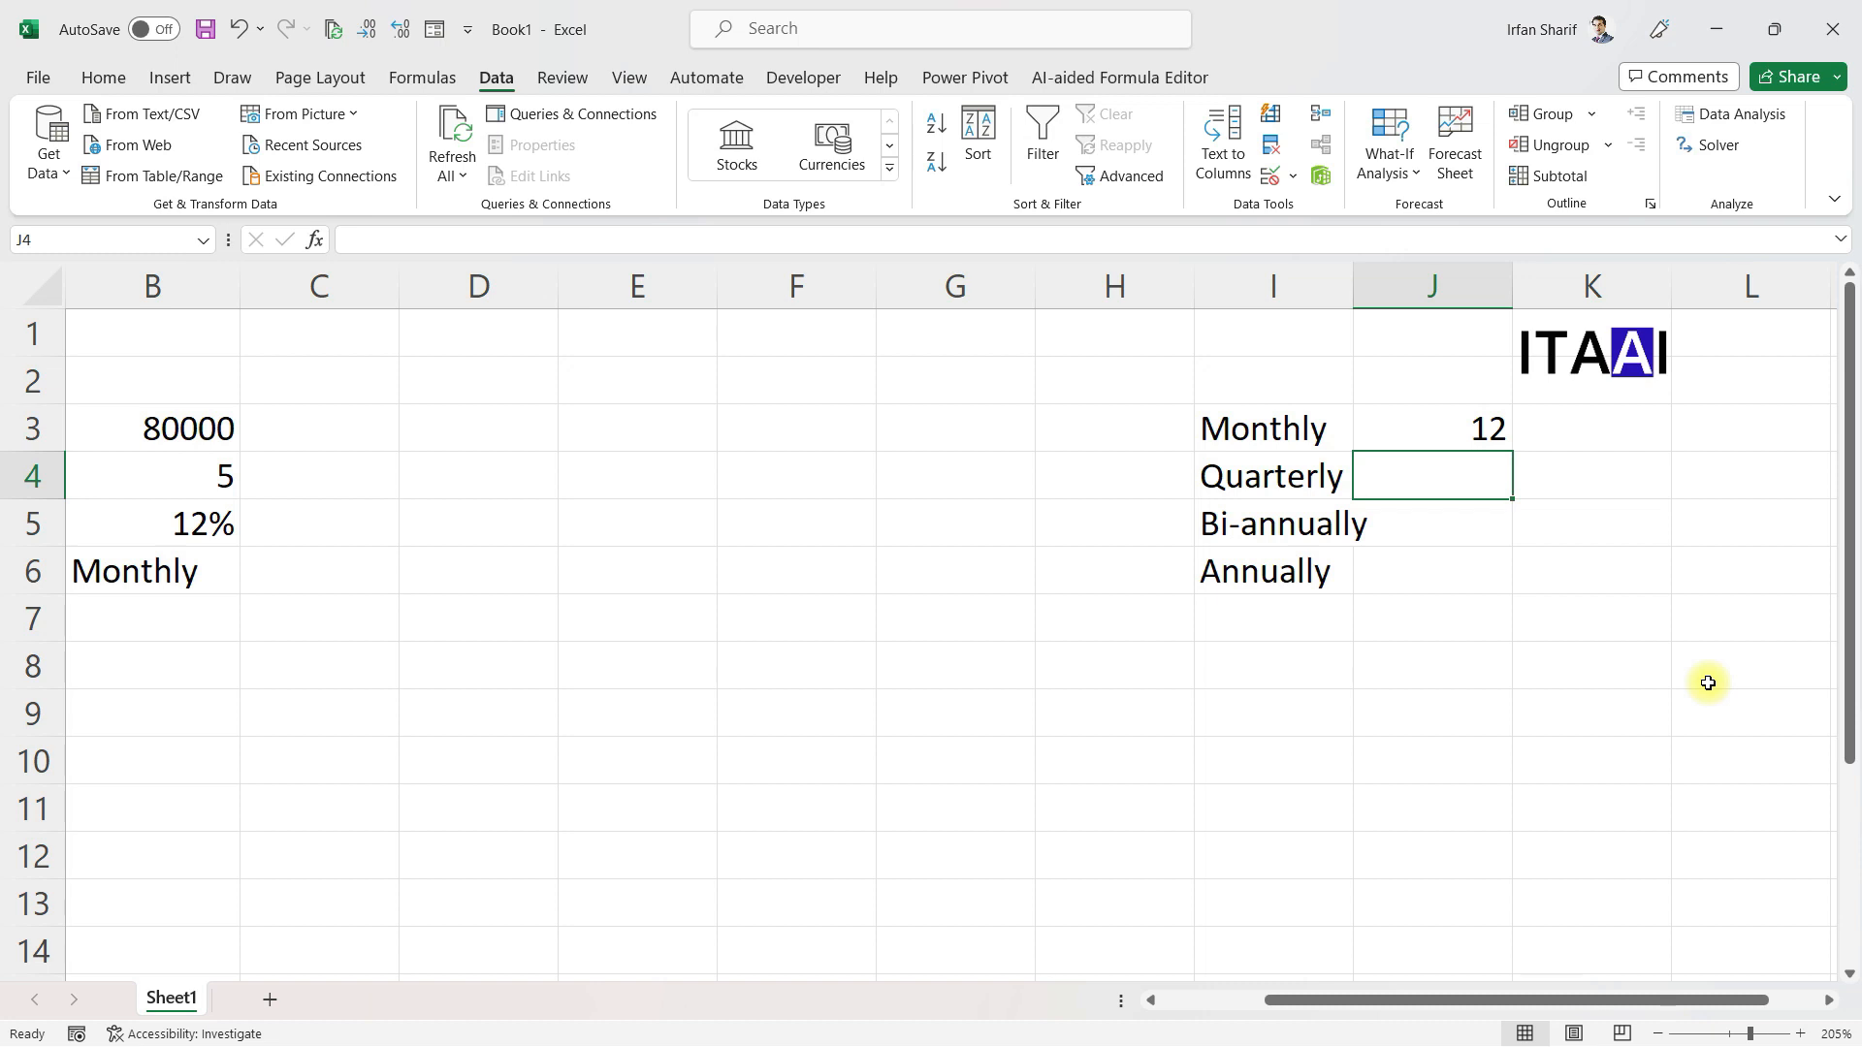
text(4)
key(Return)
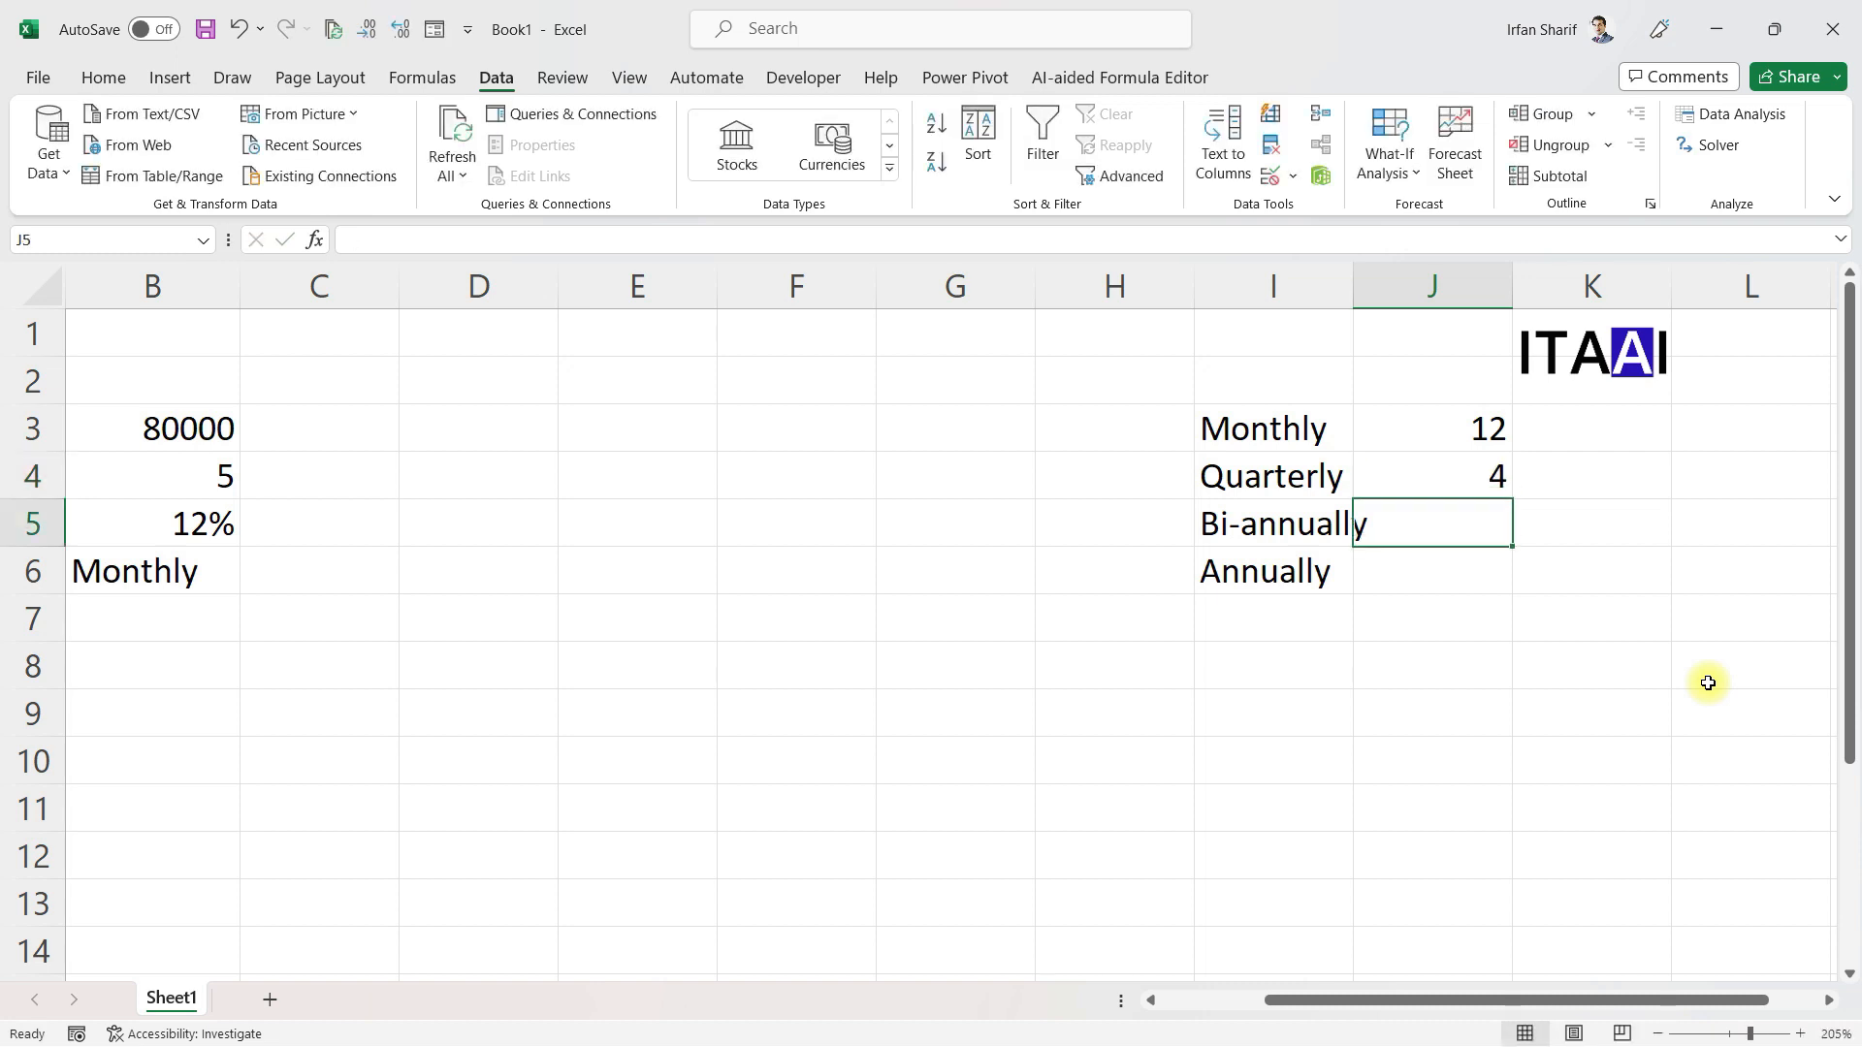
text(2)
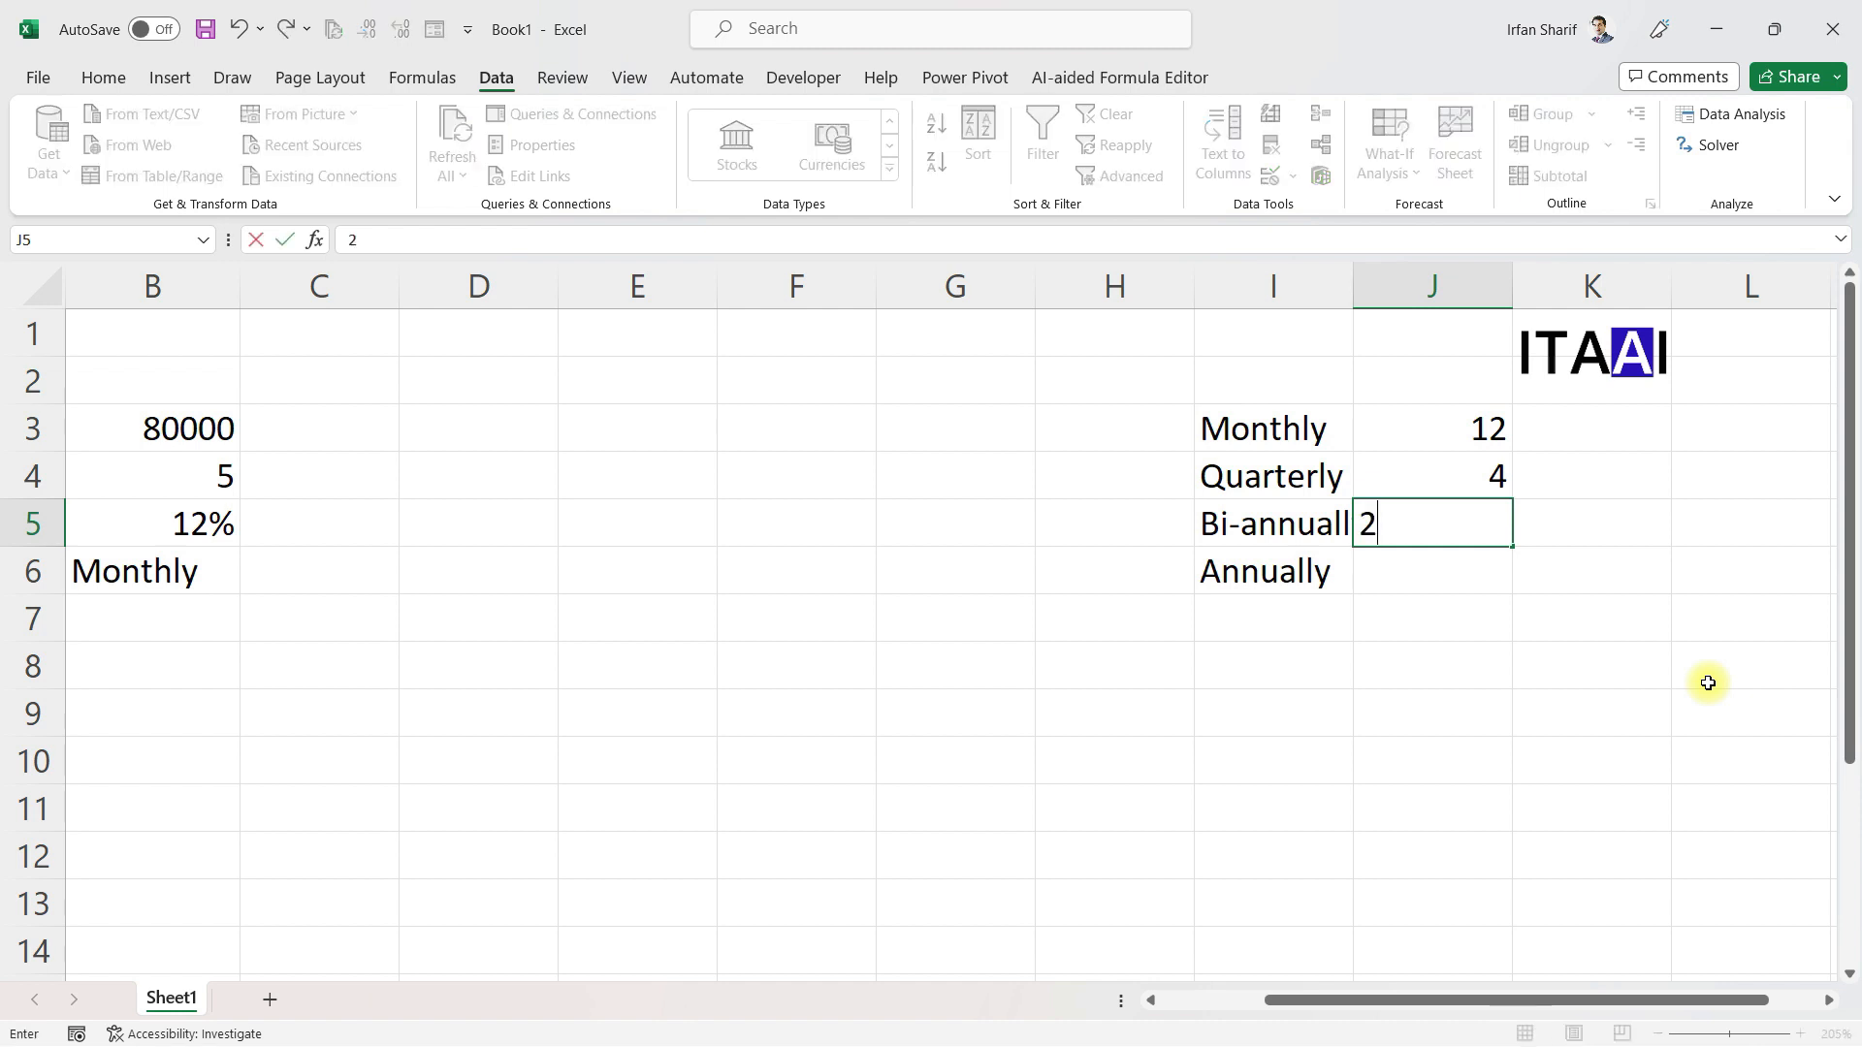
key(Return)
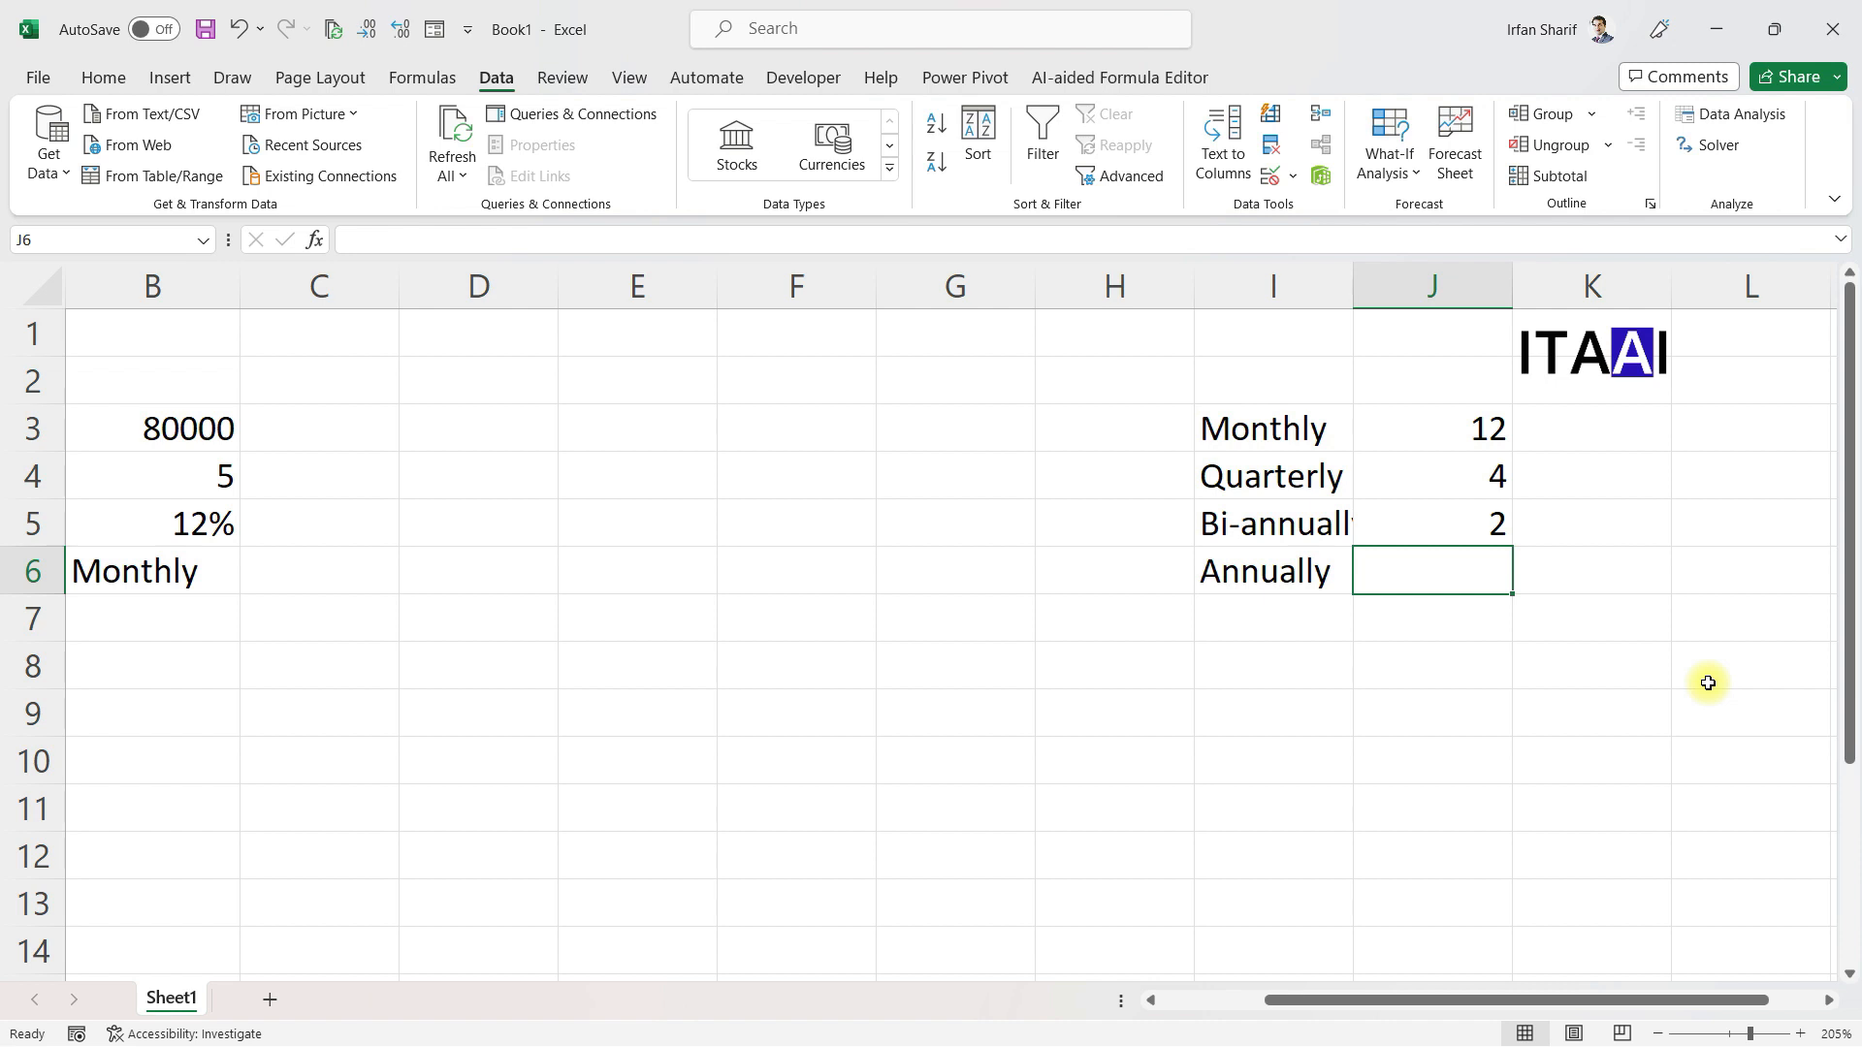
text(1)
key(Return)
Begin a VLOOKUP formula in the Total periods cell B7 with the payment frequency in B6 as the lookup value
key(Up)
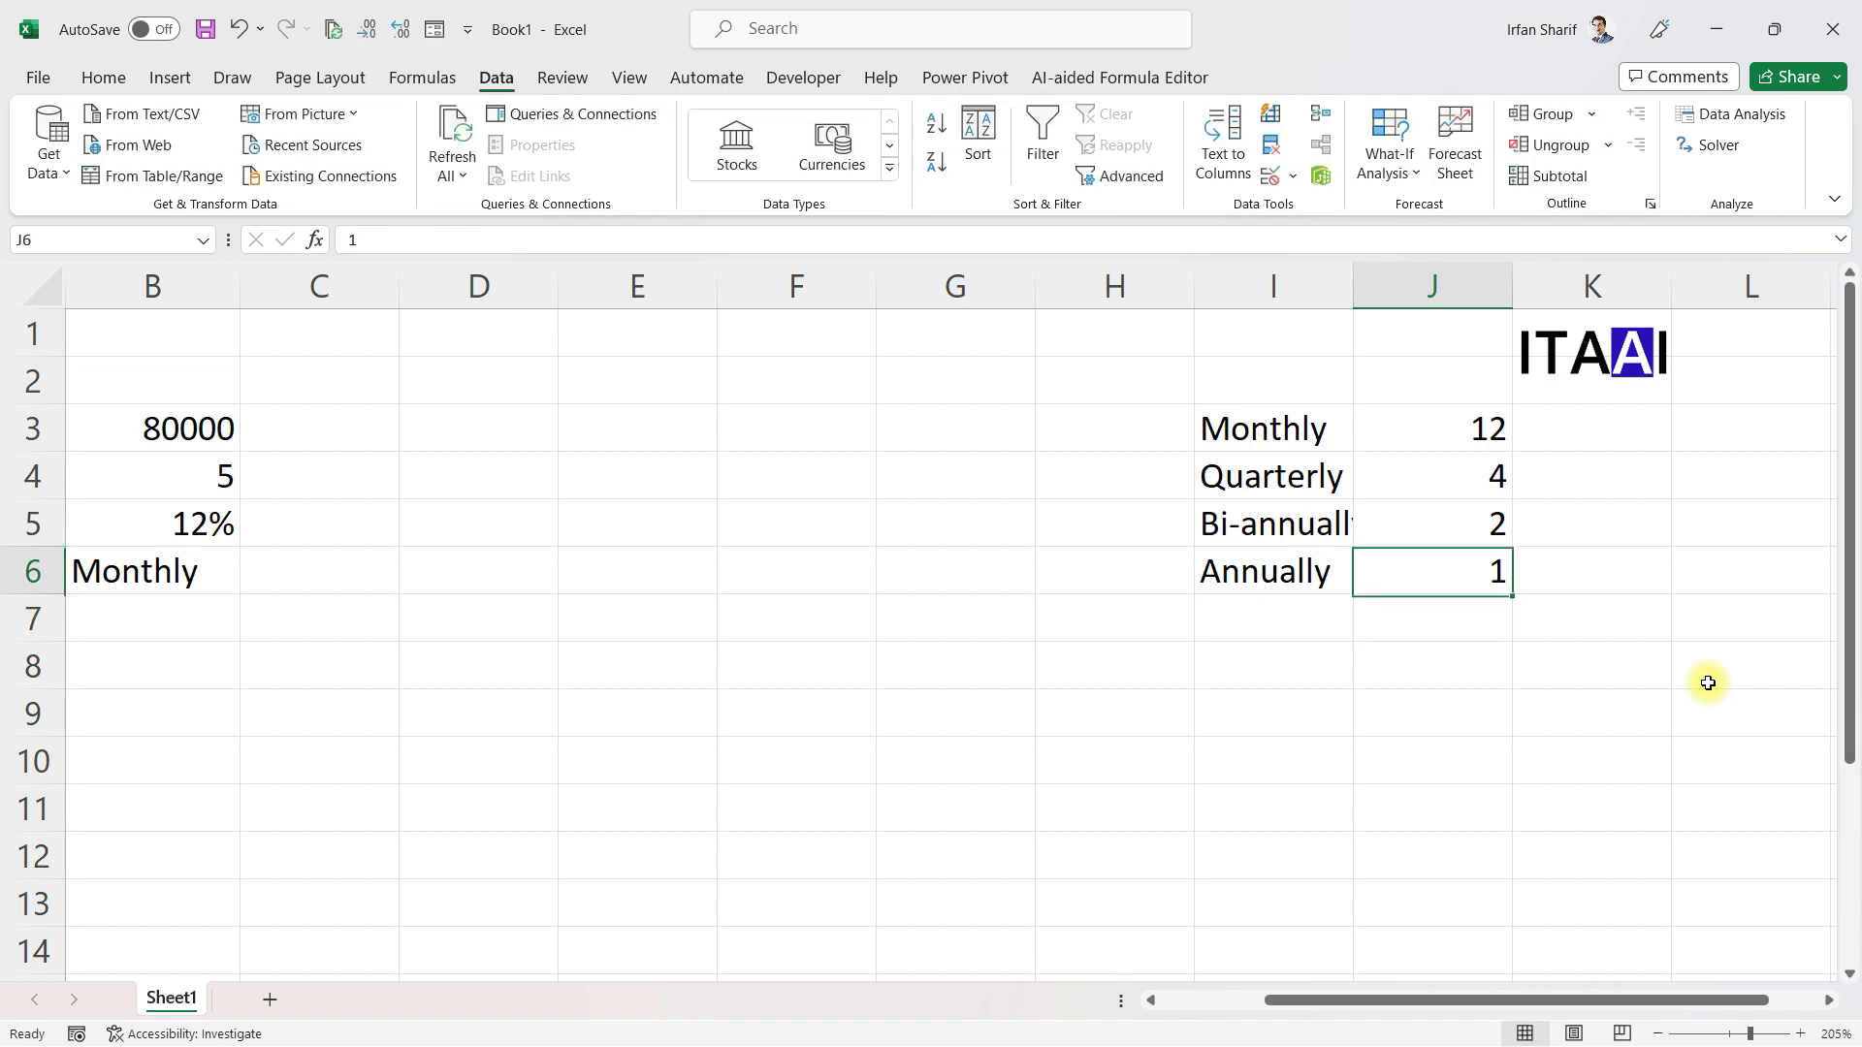
key(Left)
key(Left)
key(Left)
key(Left)
key(Left)
key(Left)
key(Left)
key(Left)
key(Left)
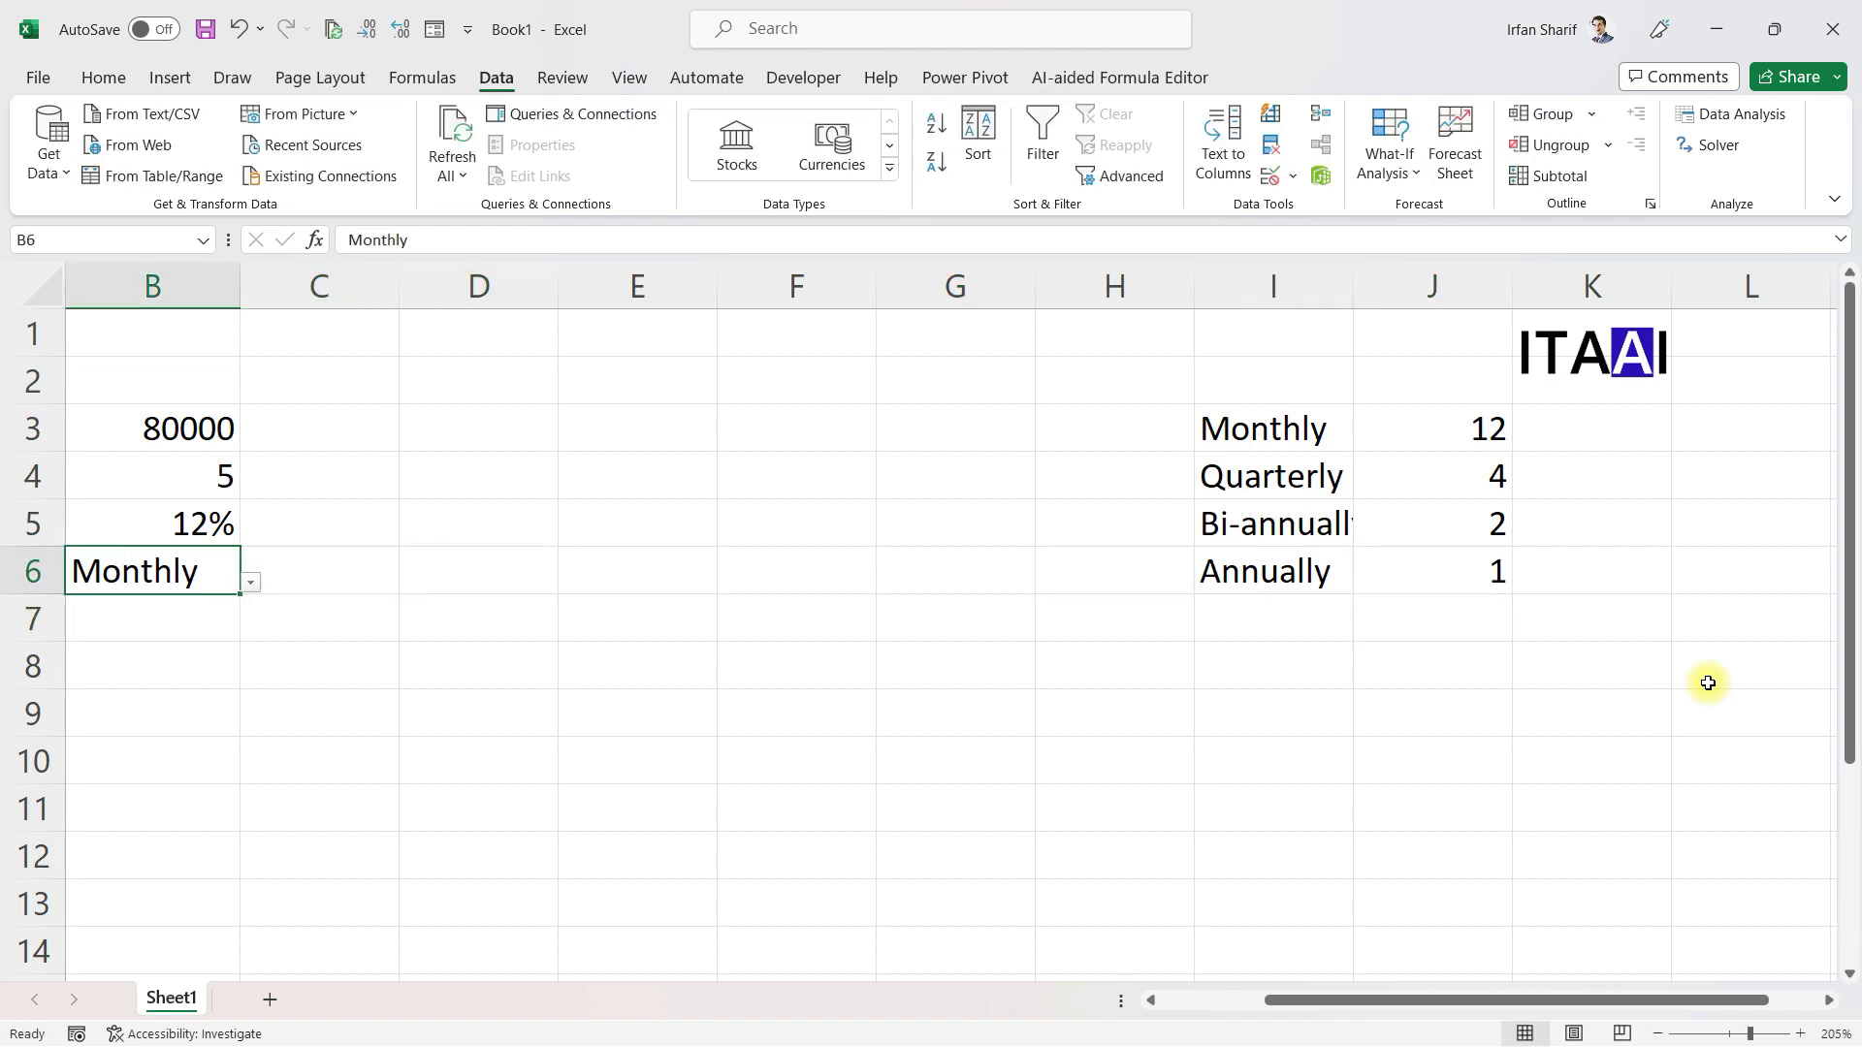
key(Down)
key(Right)
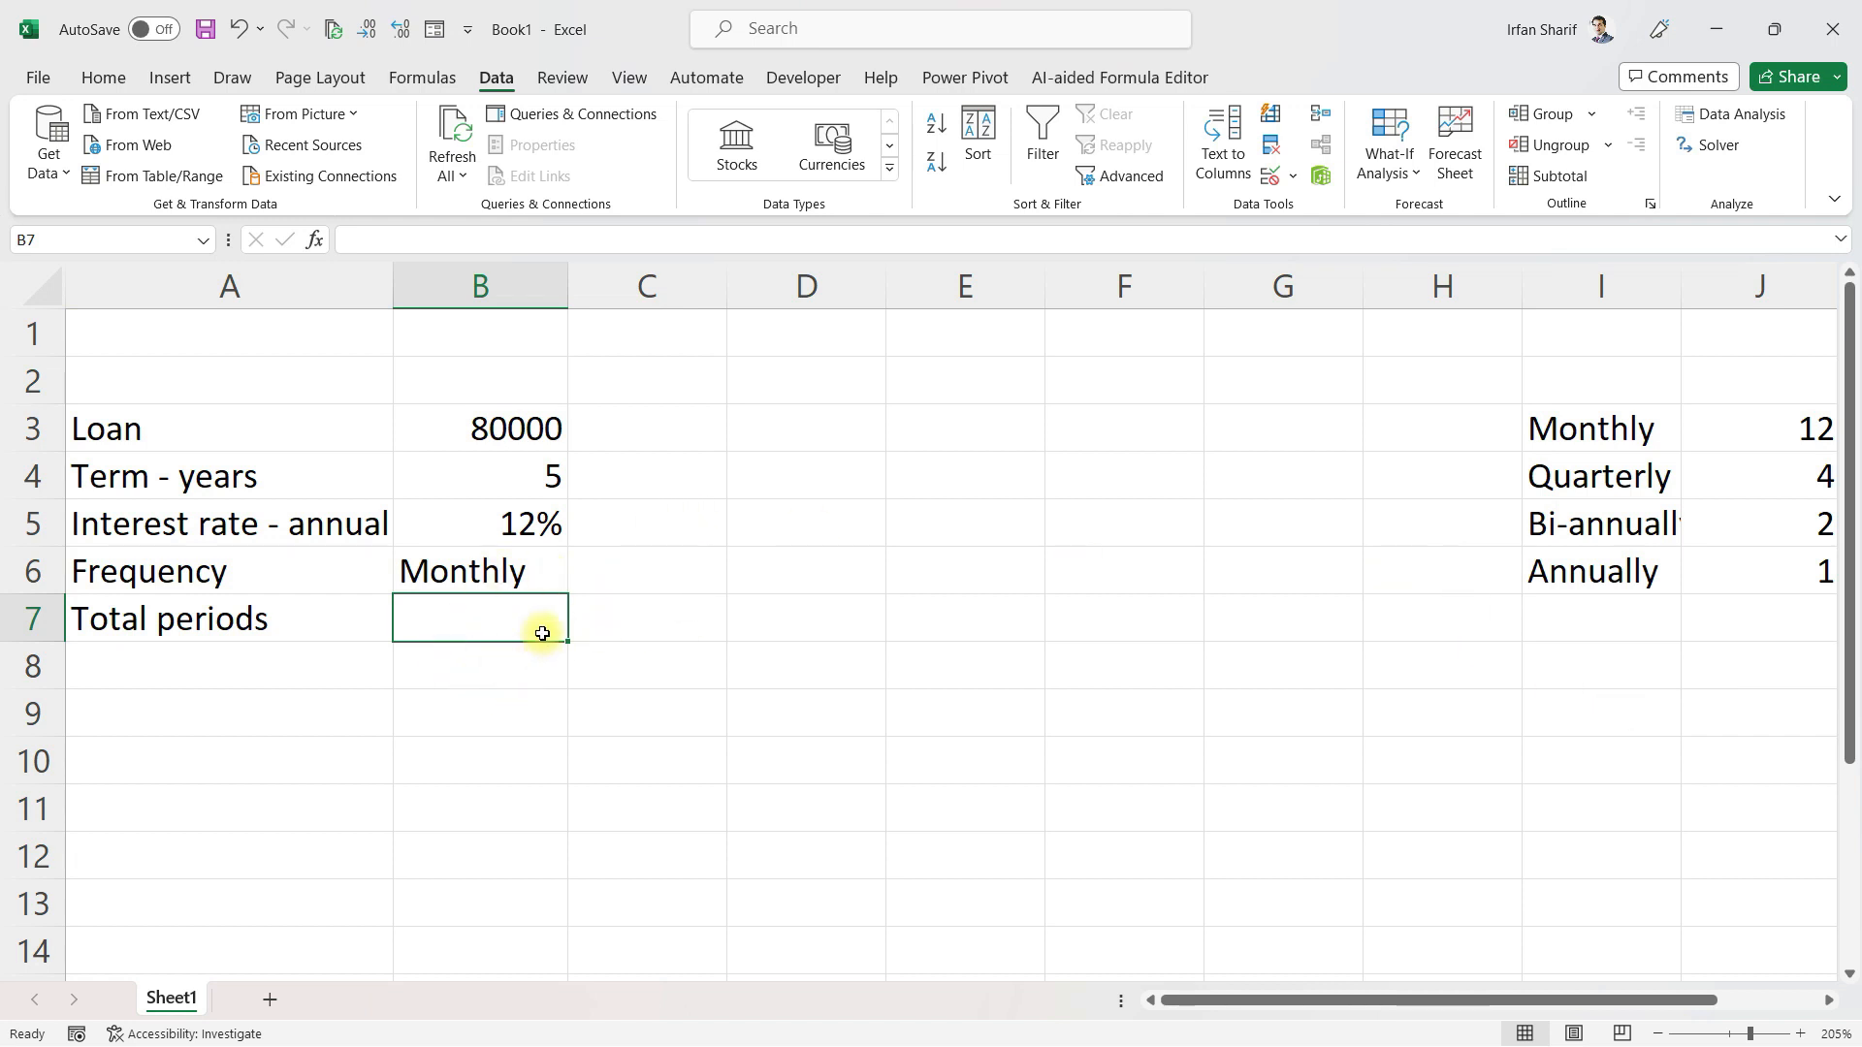
click(488, 572)
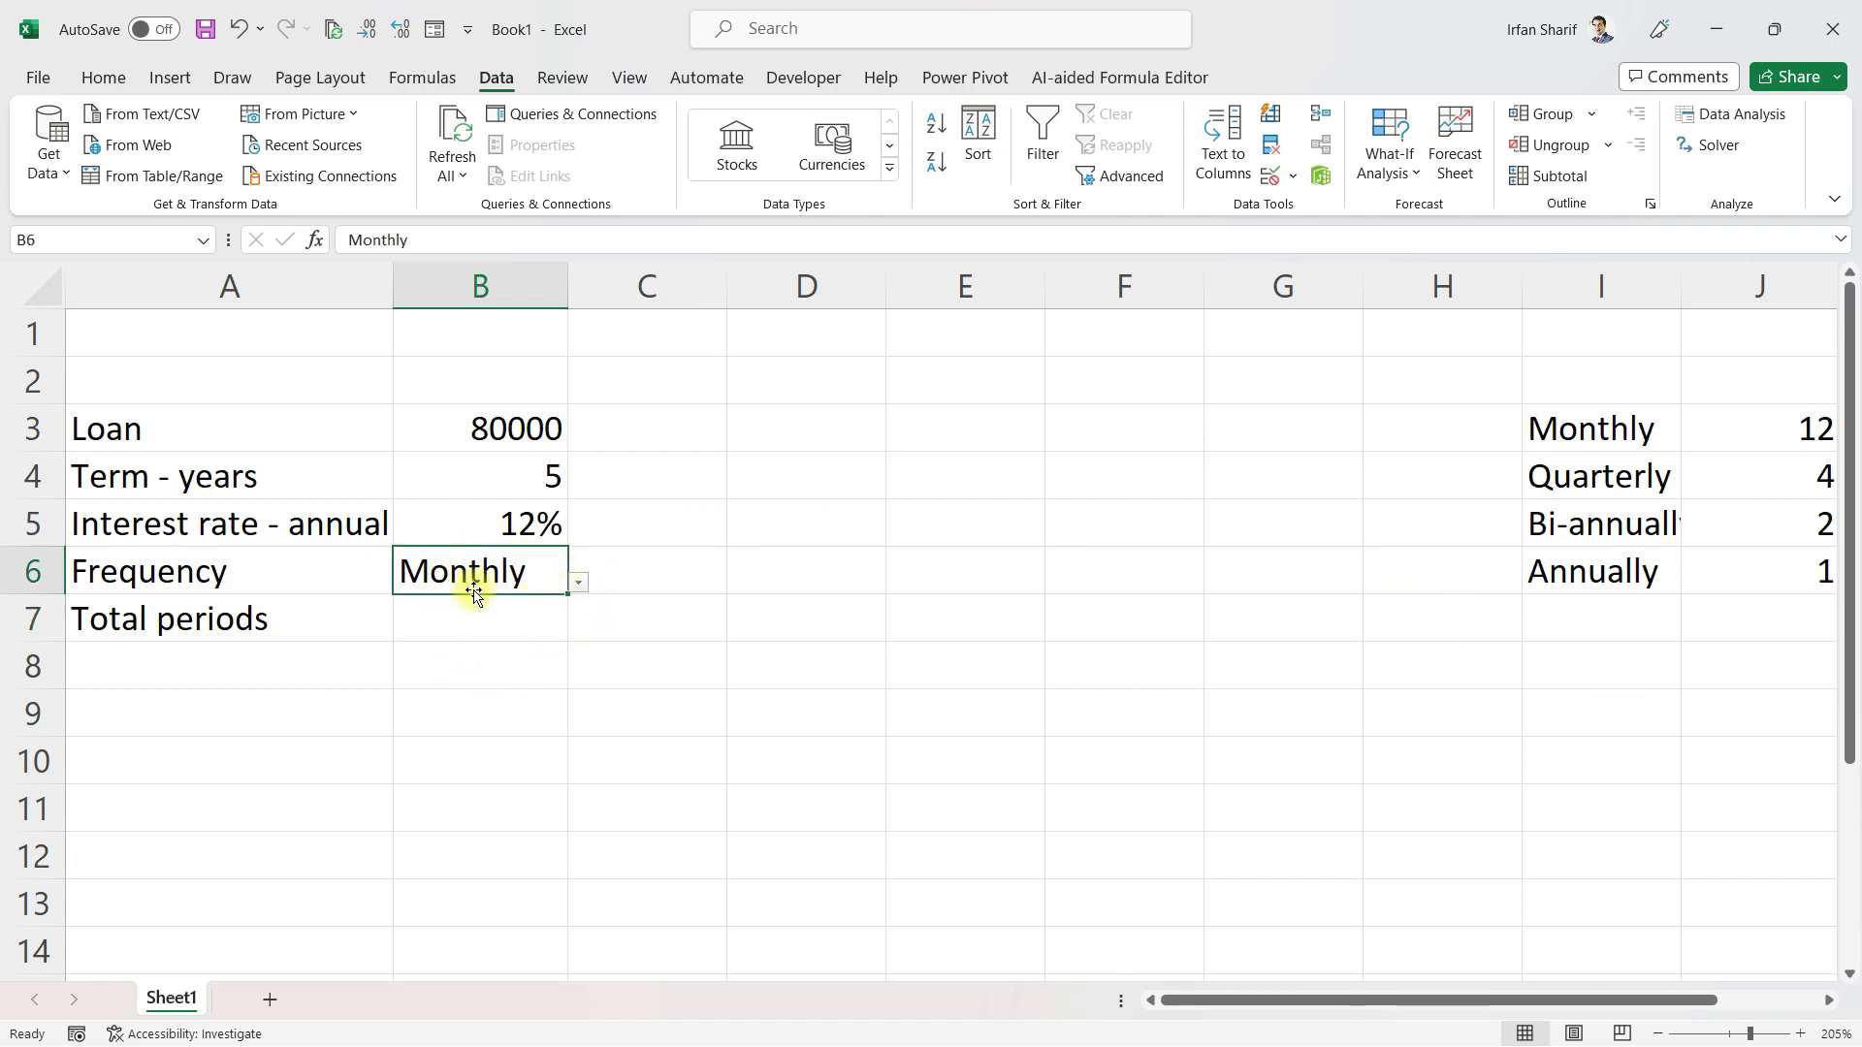
click(512, 624)
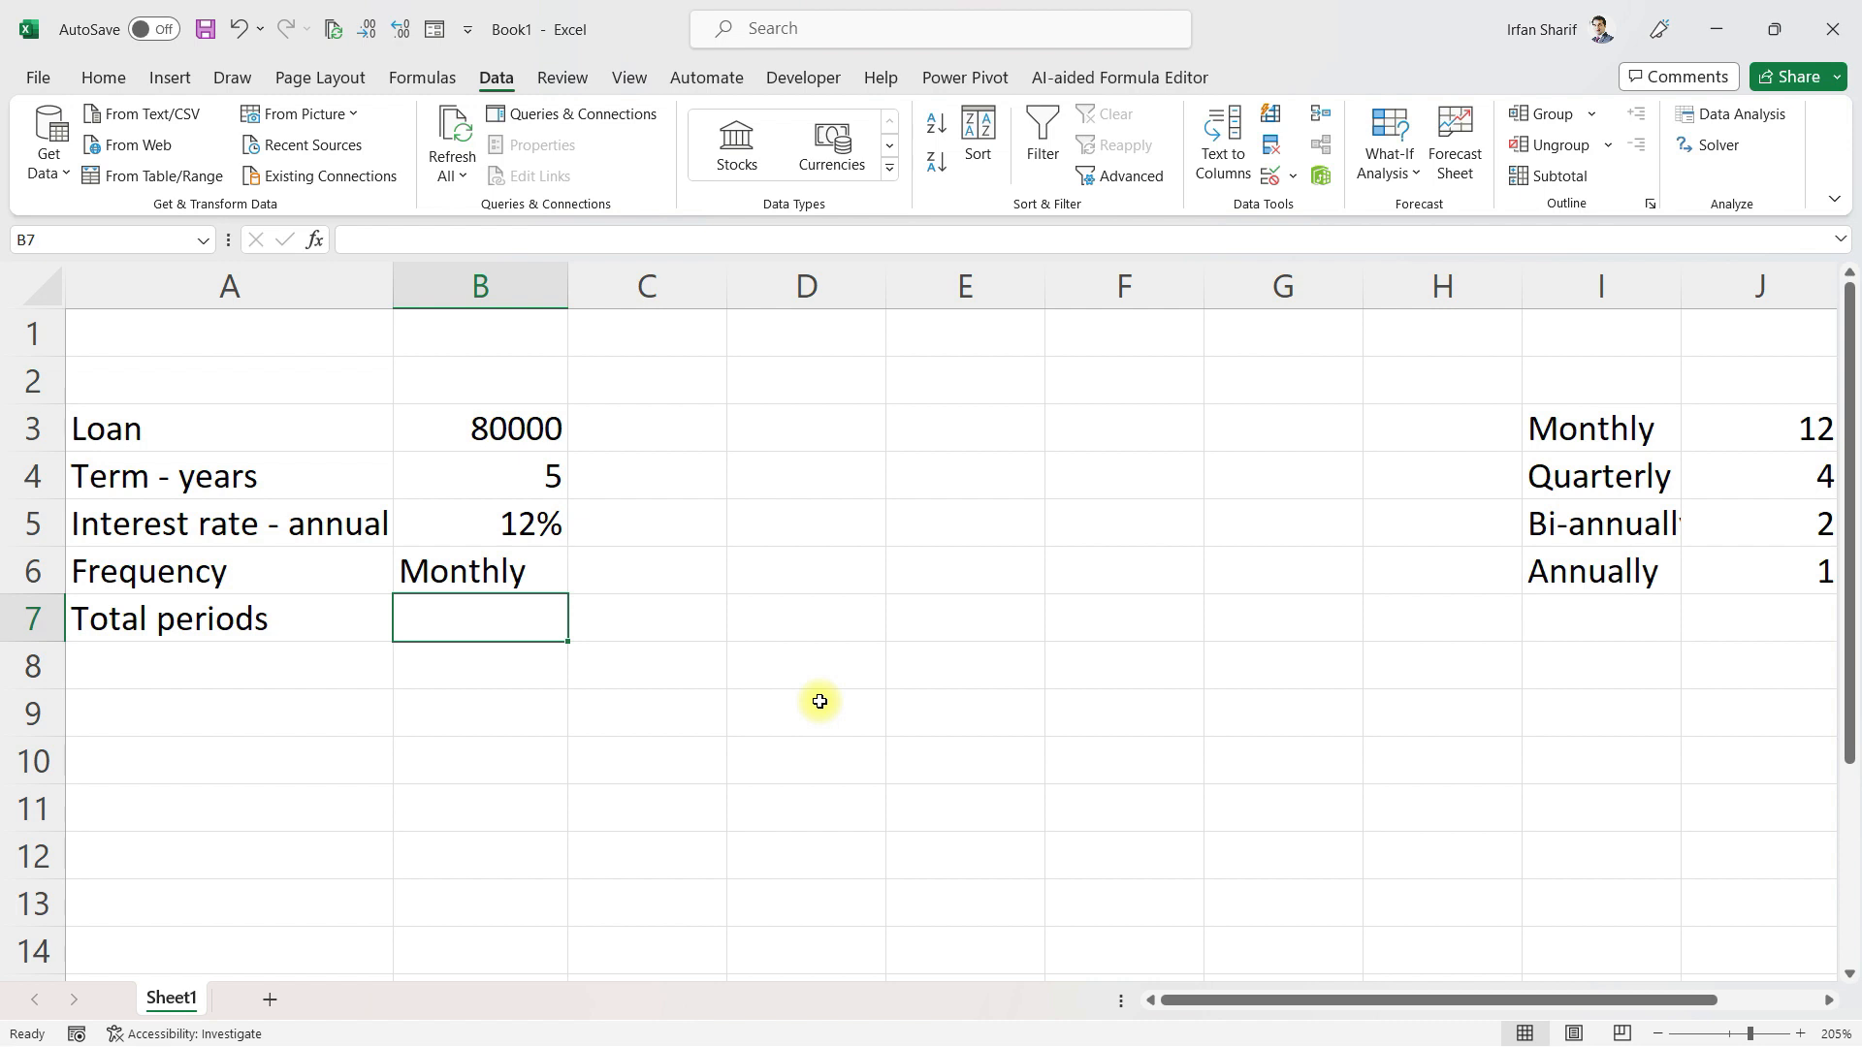
text(=vlook)
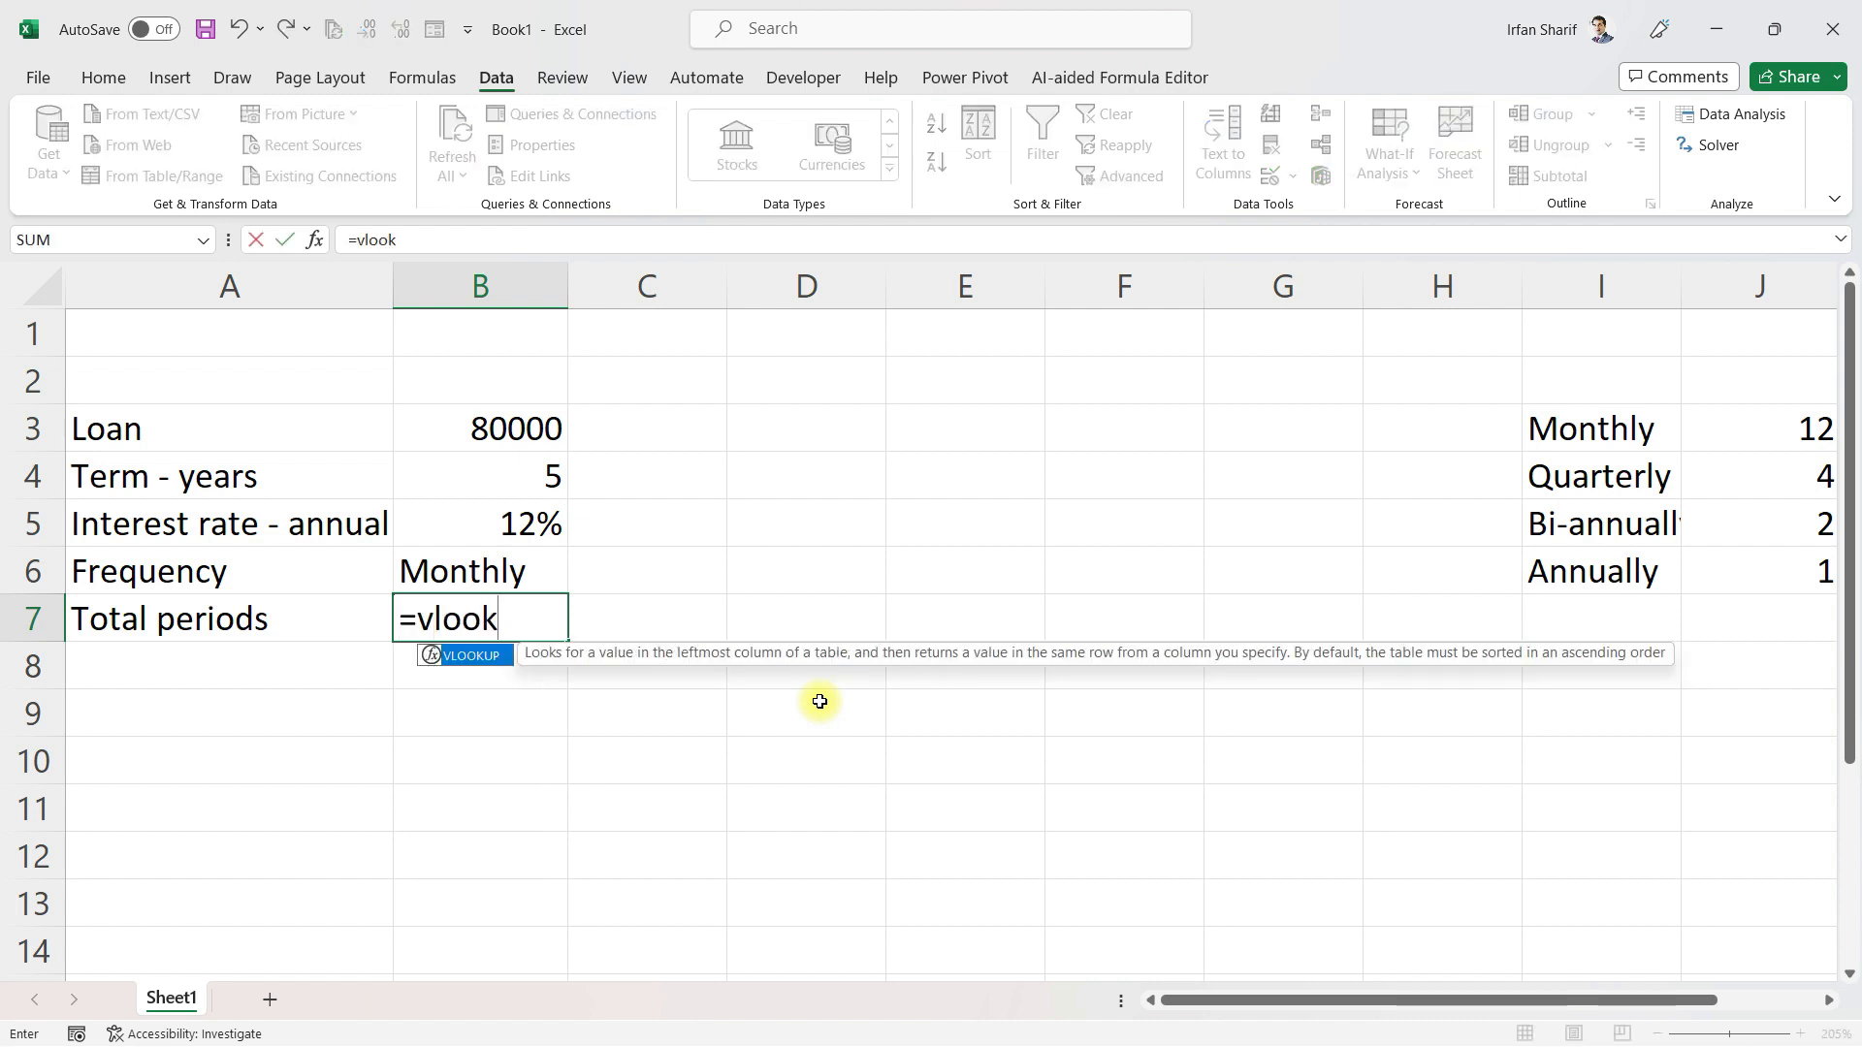
key(Tab)
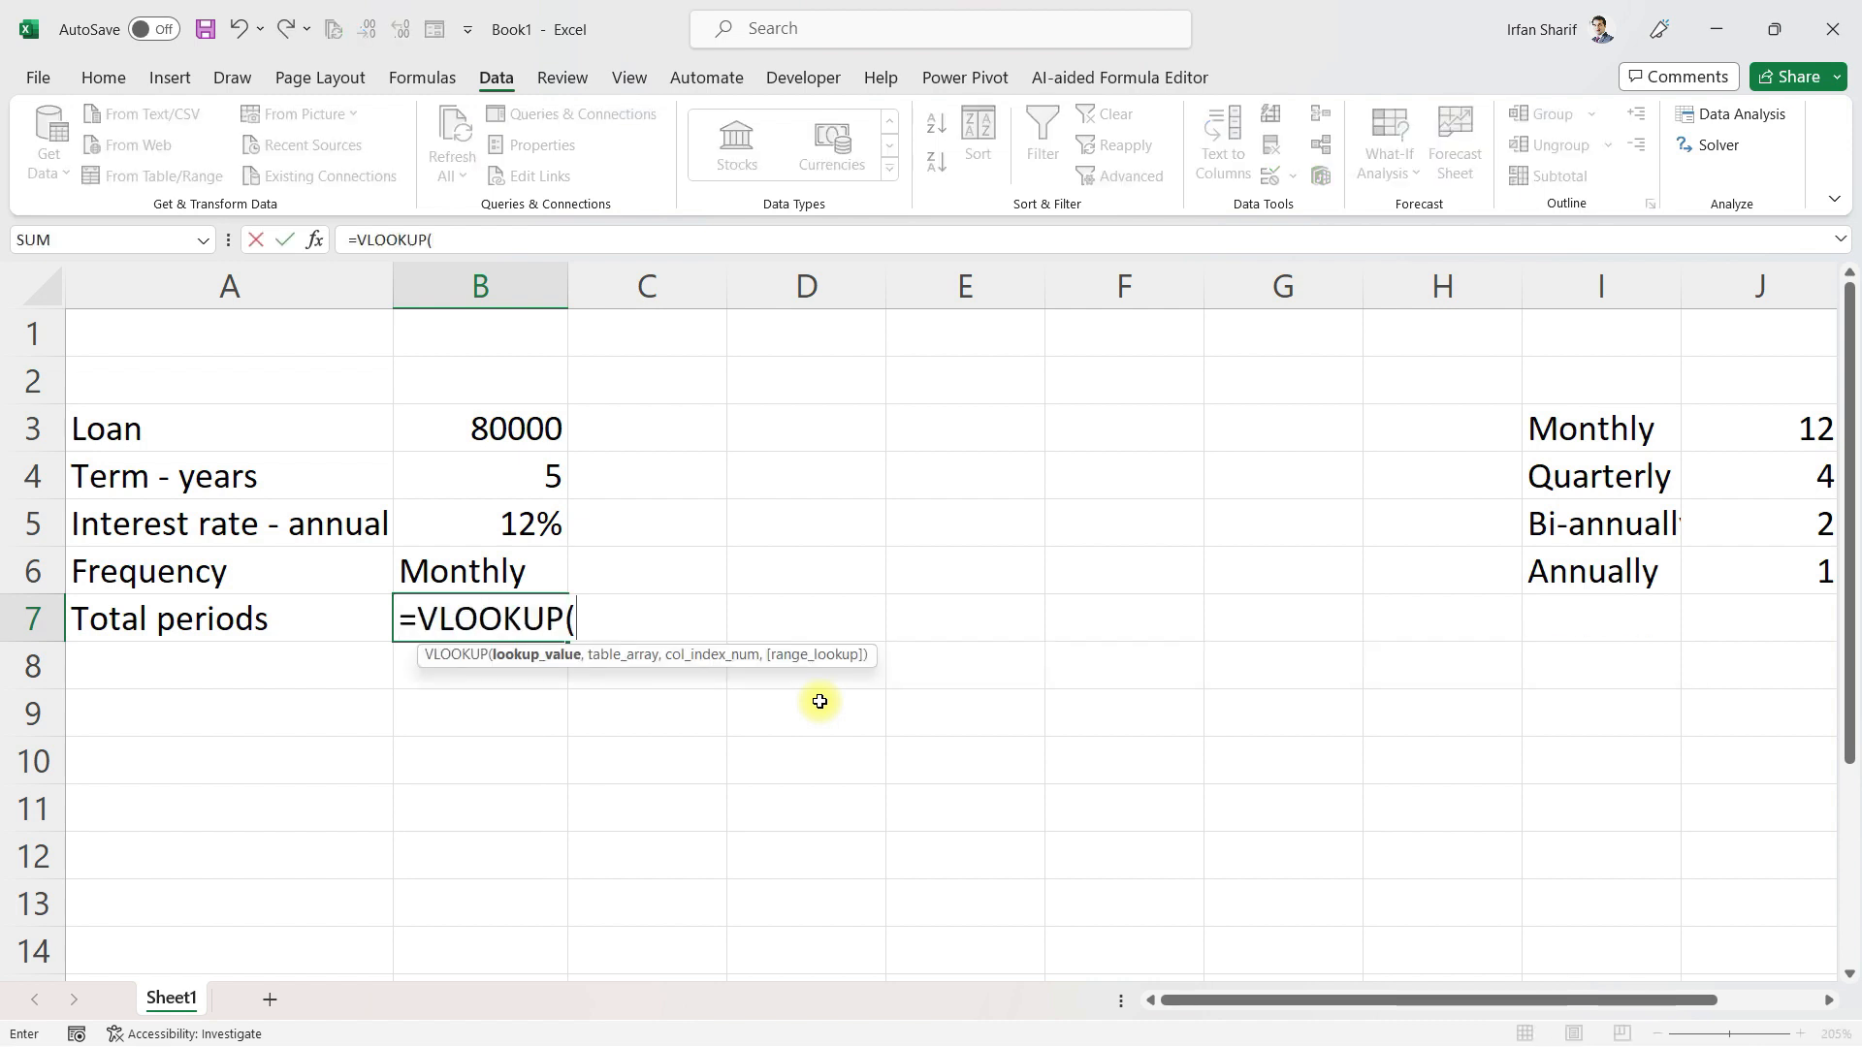
key(Up)
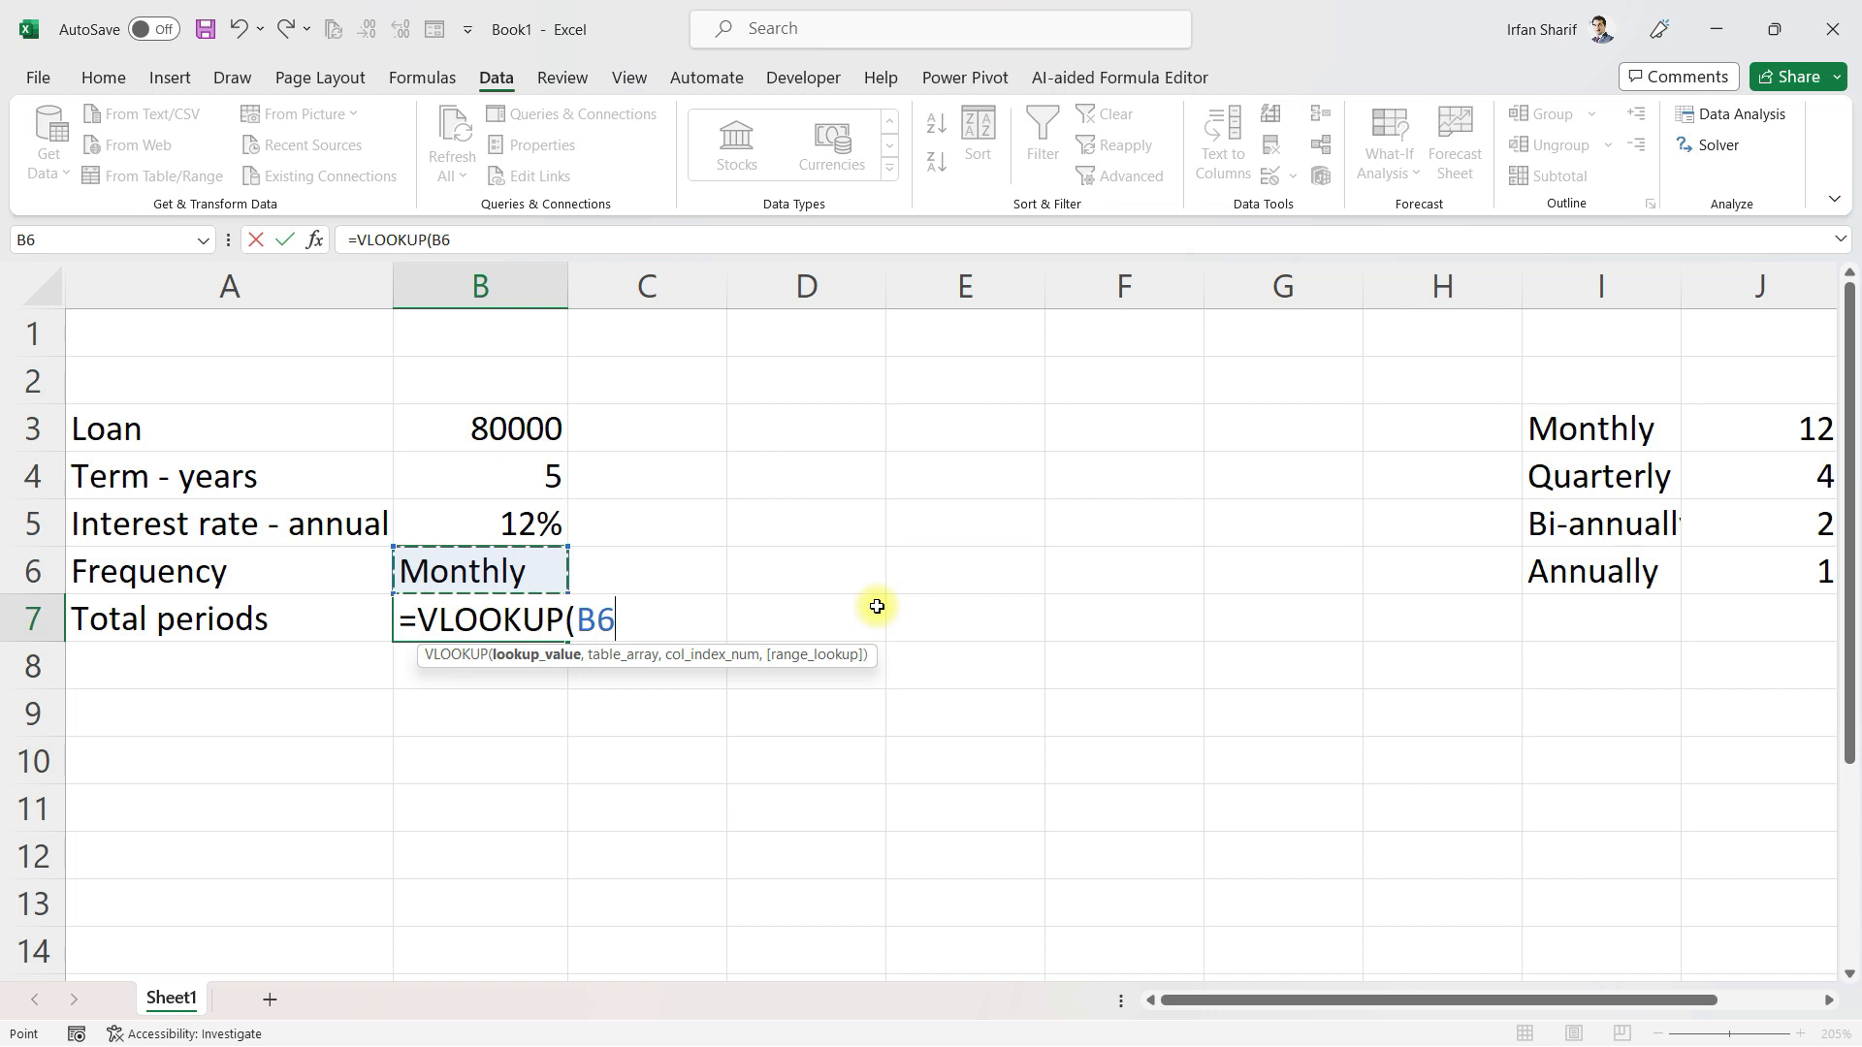
text(,)
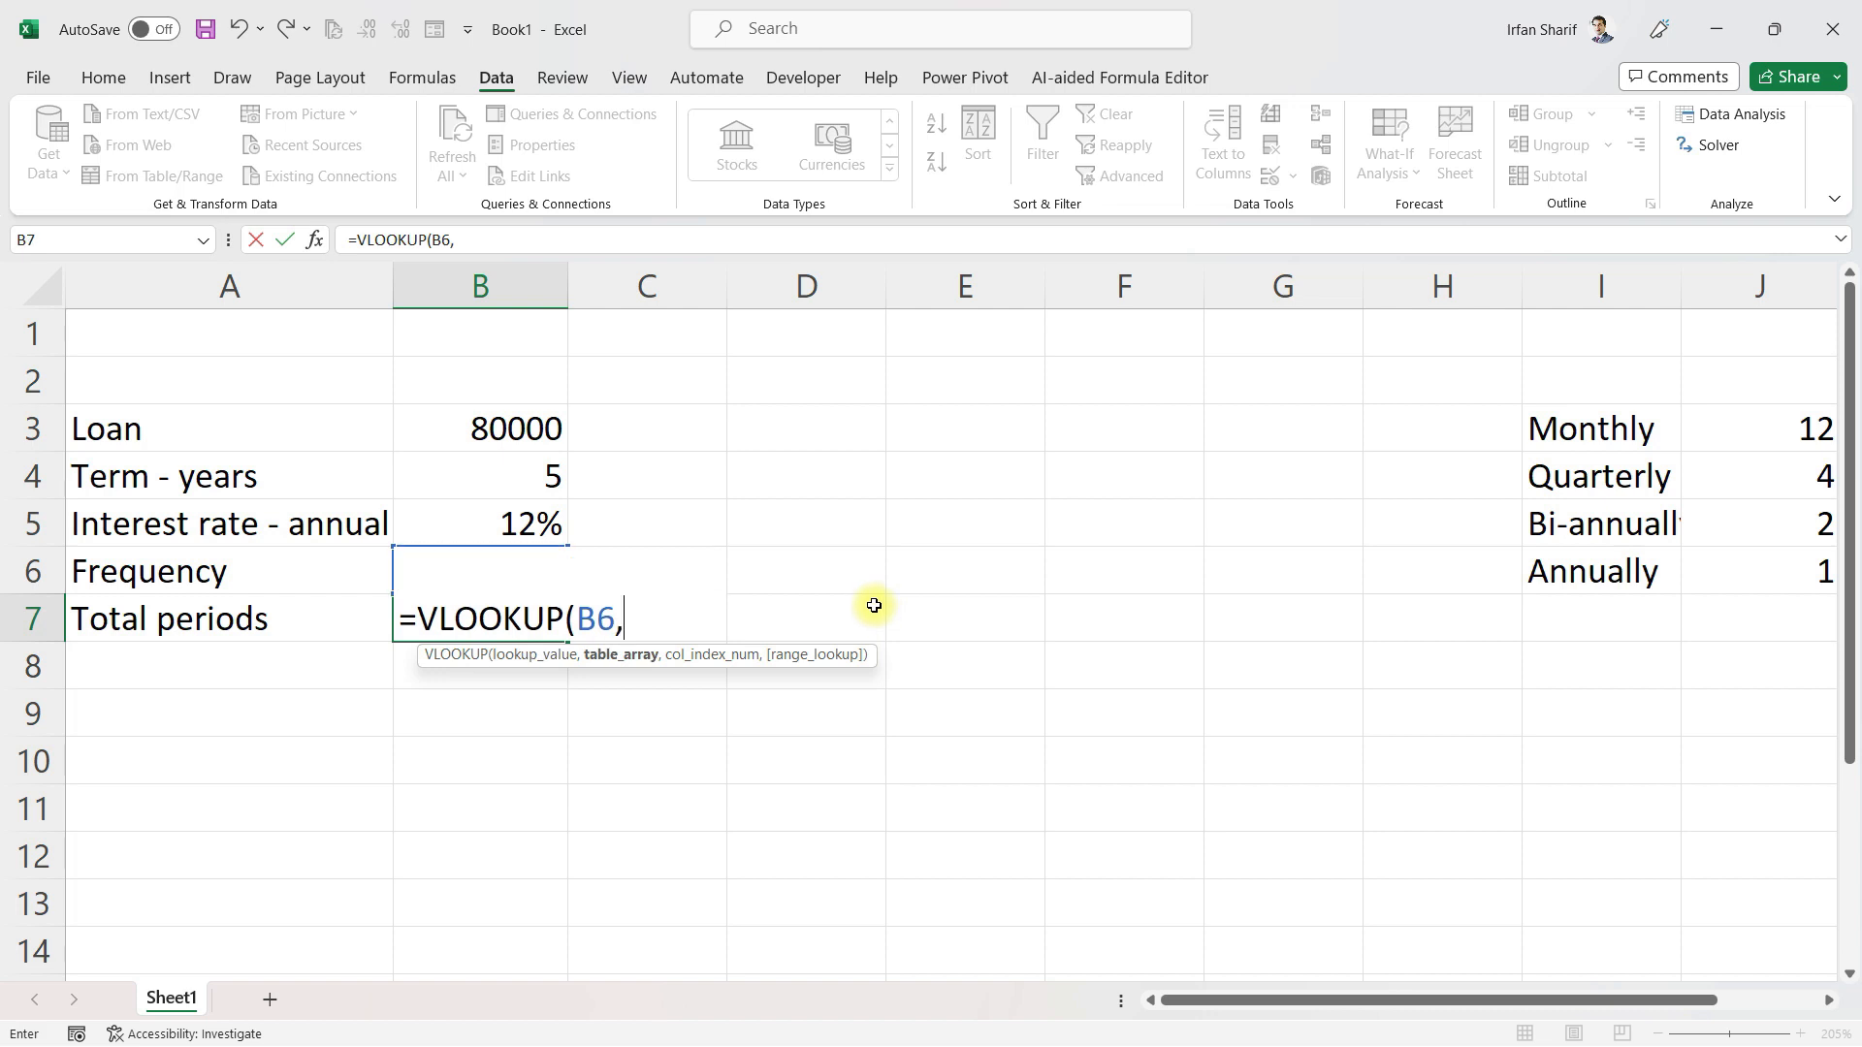
Complete the B7 VLOOKUP with table array I3:J6, column index 2 and FALSE for an exact match
click(1633, 424)
key(shift+Right)
key(shift+Down)
key(shift+Down)
key(shift+Down)
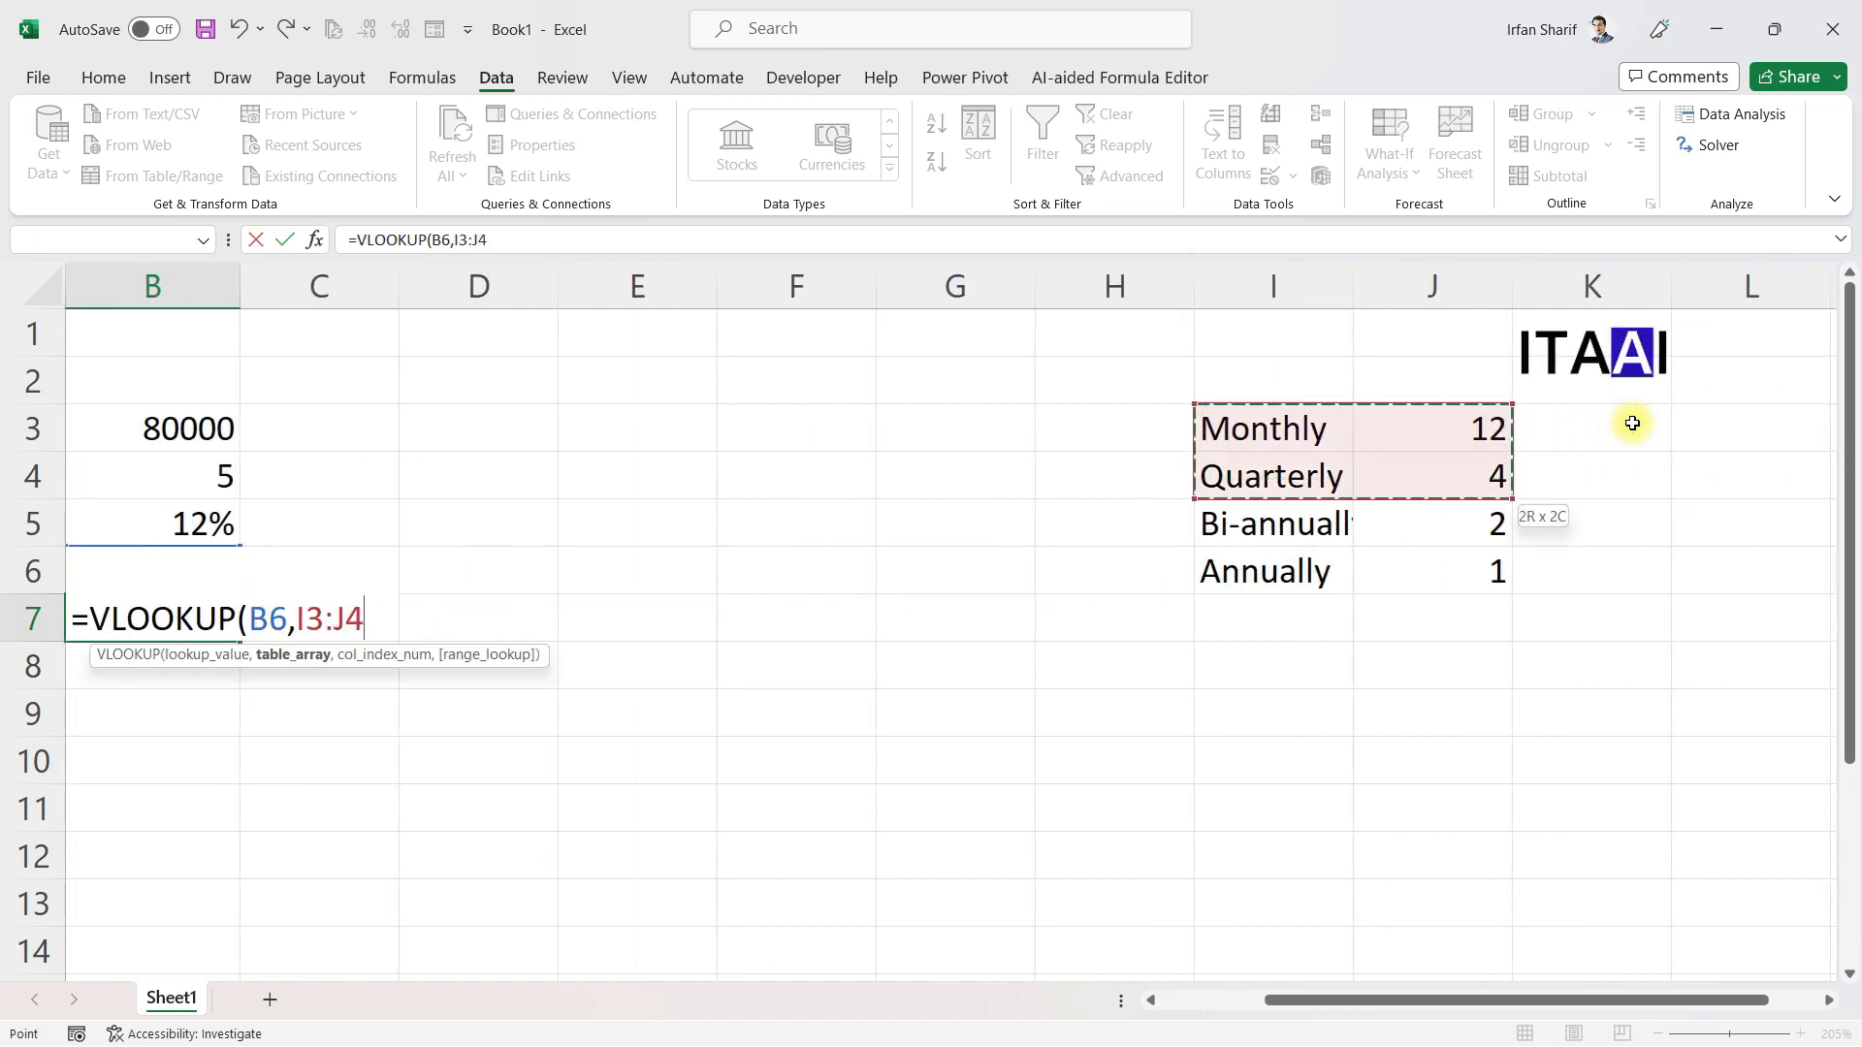
text(,)
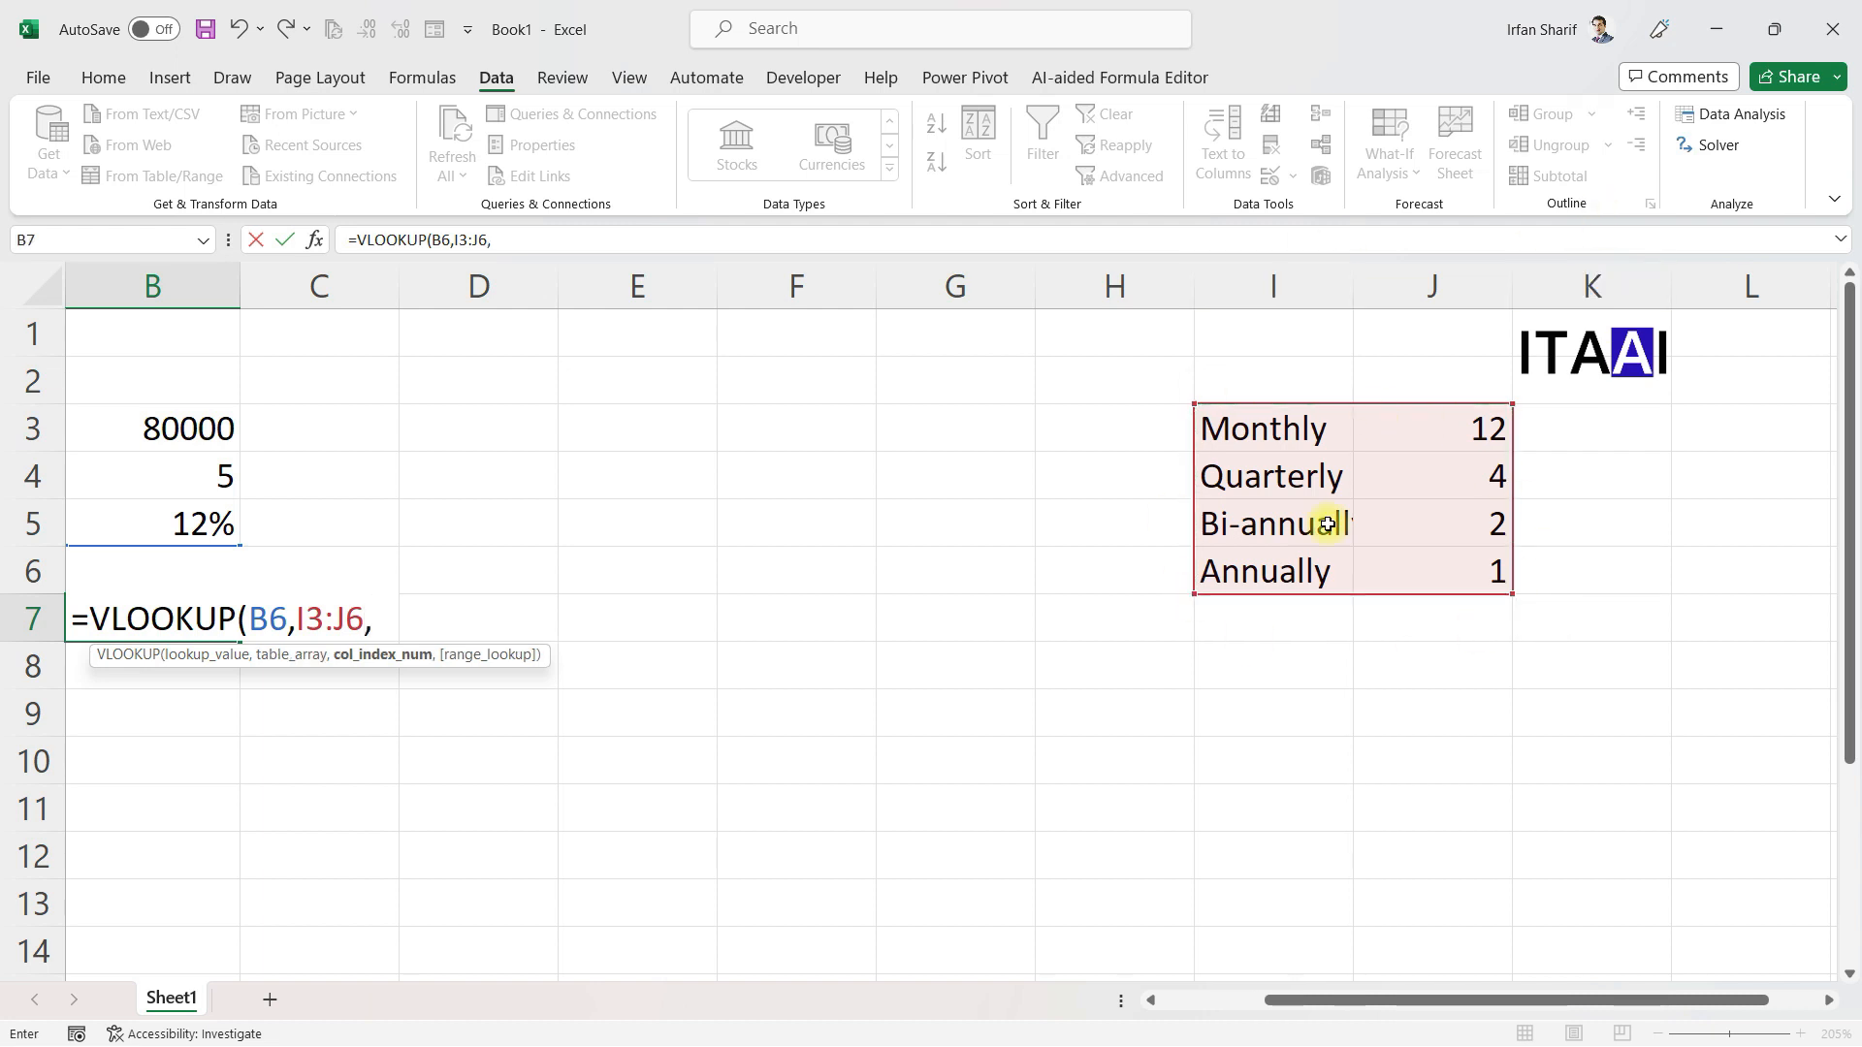
text(2)
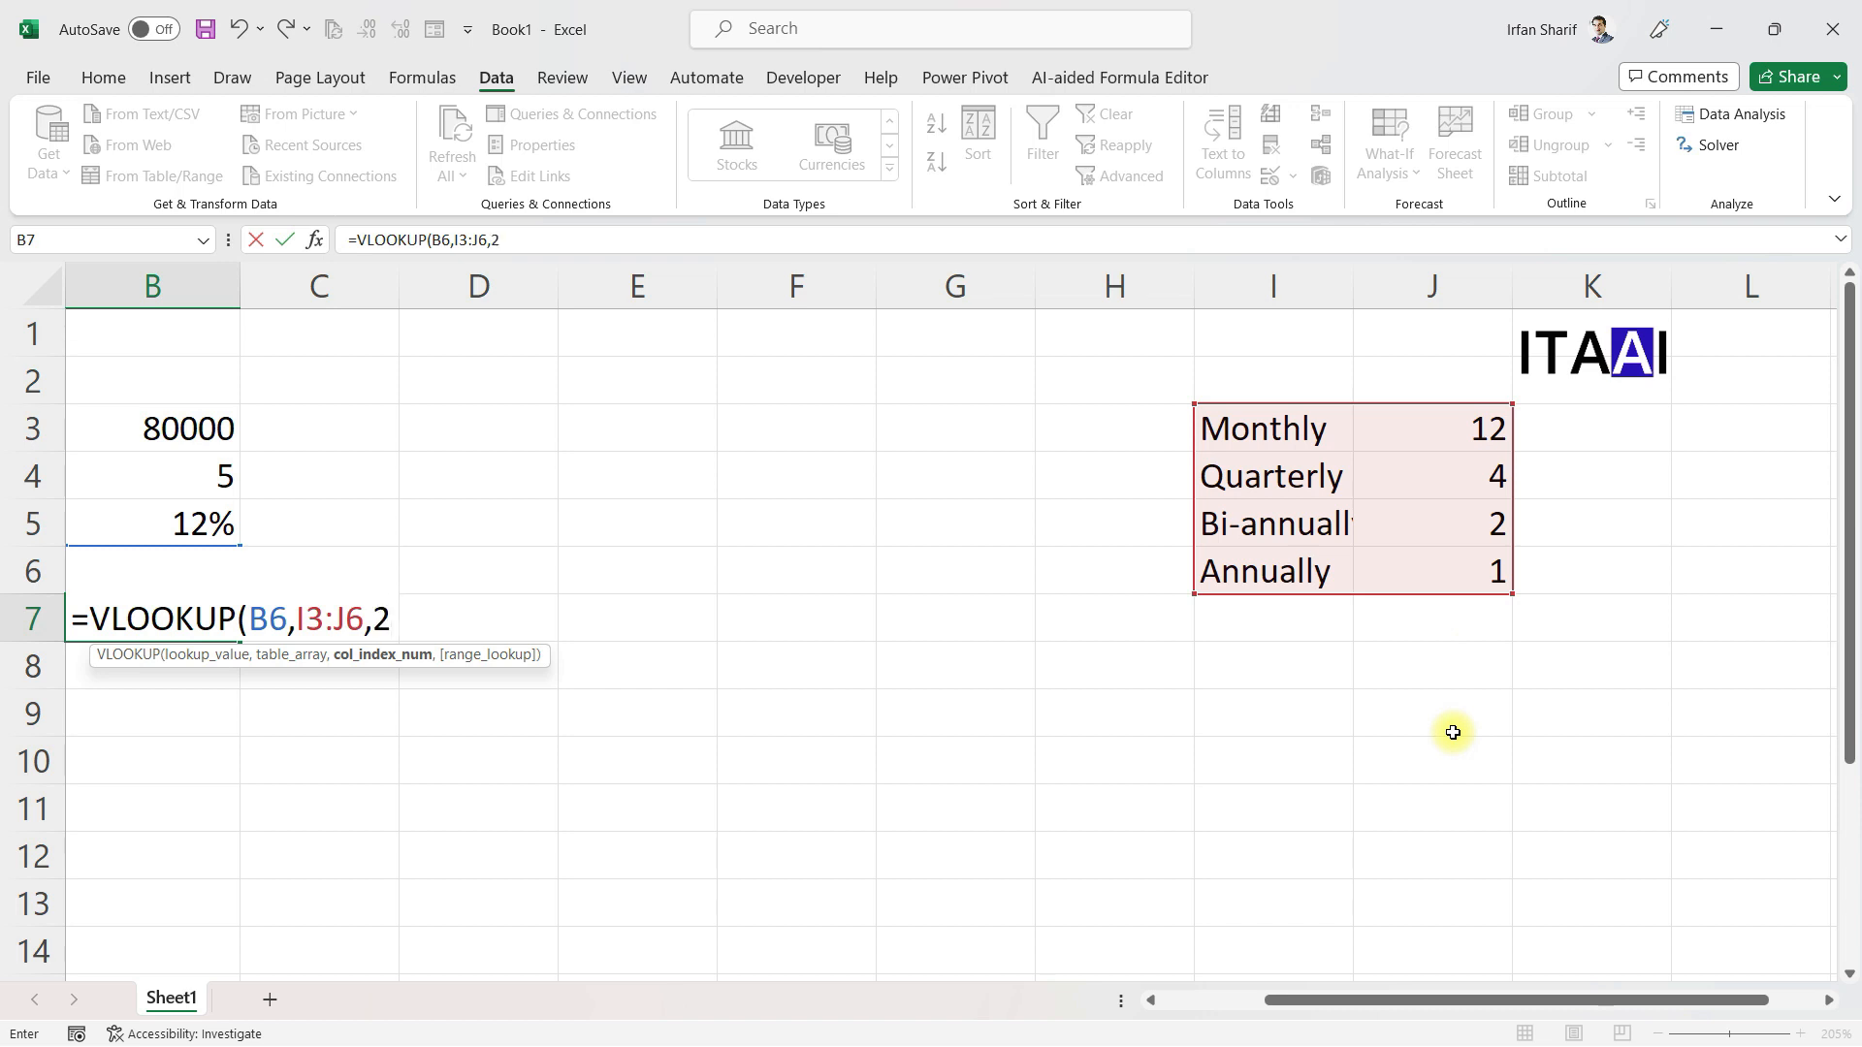
text(,)
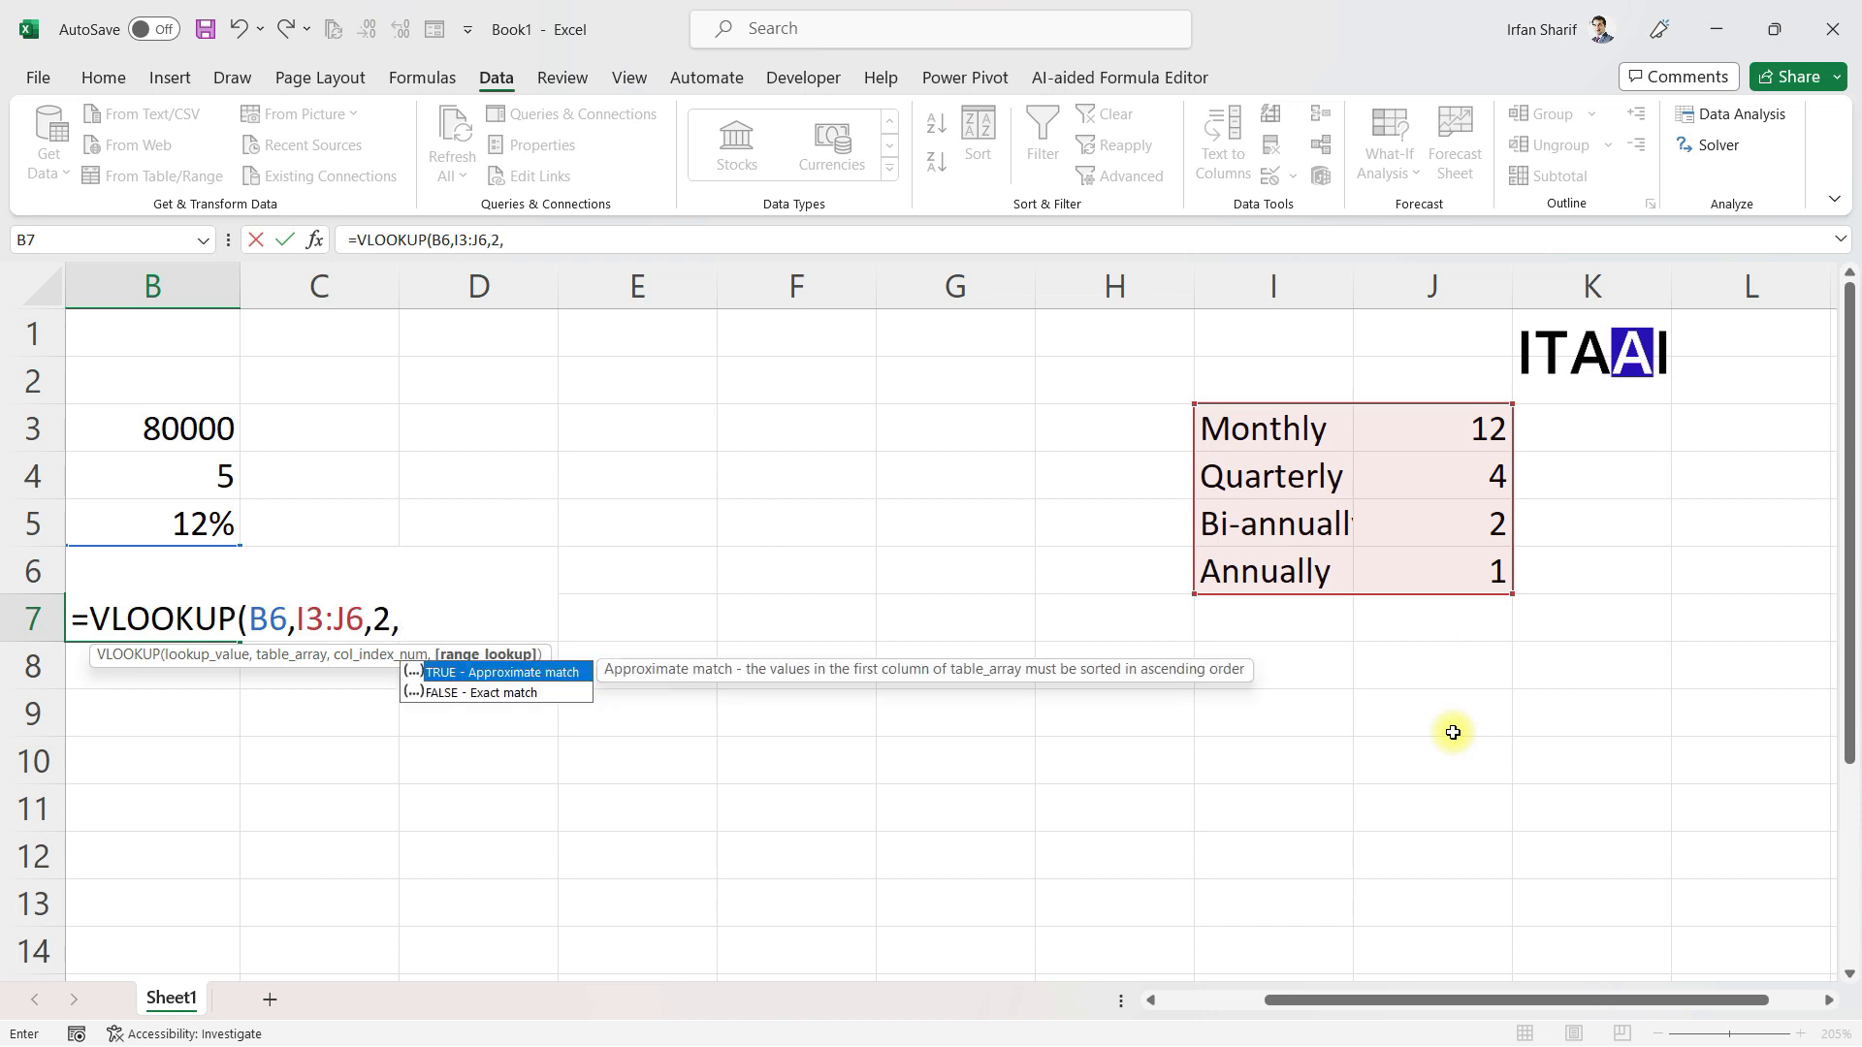
key(Down)
key(Tab)
text())
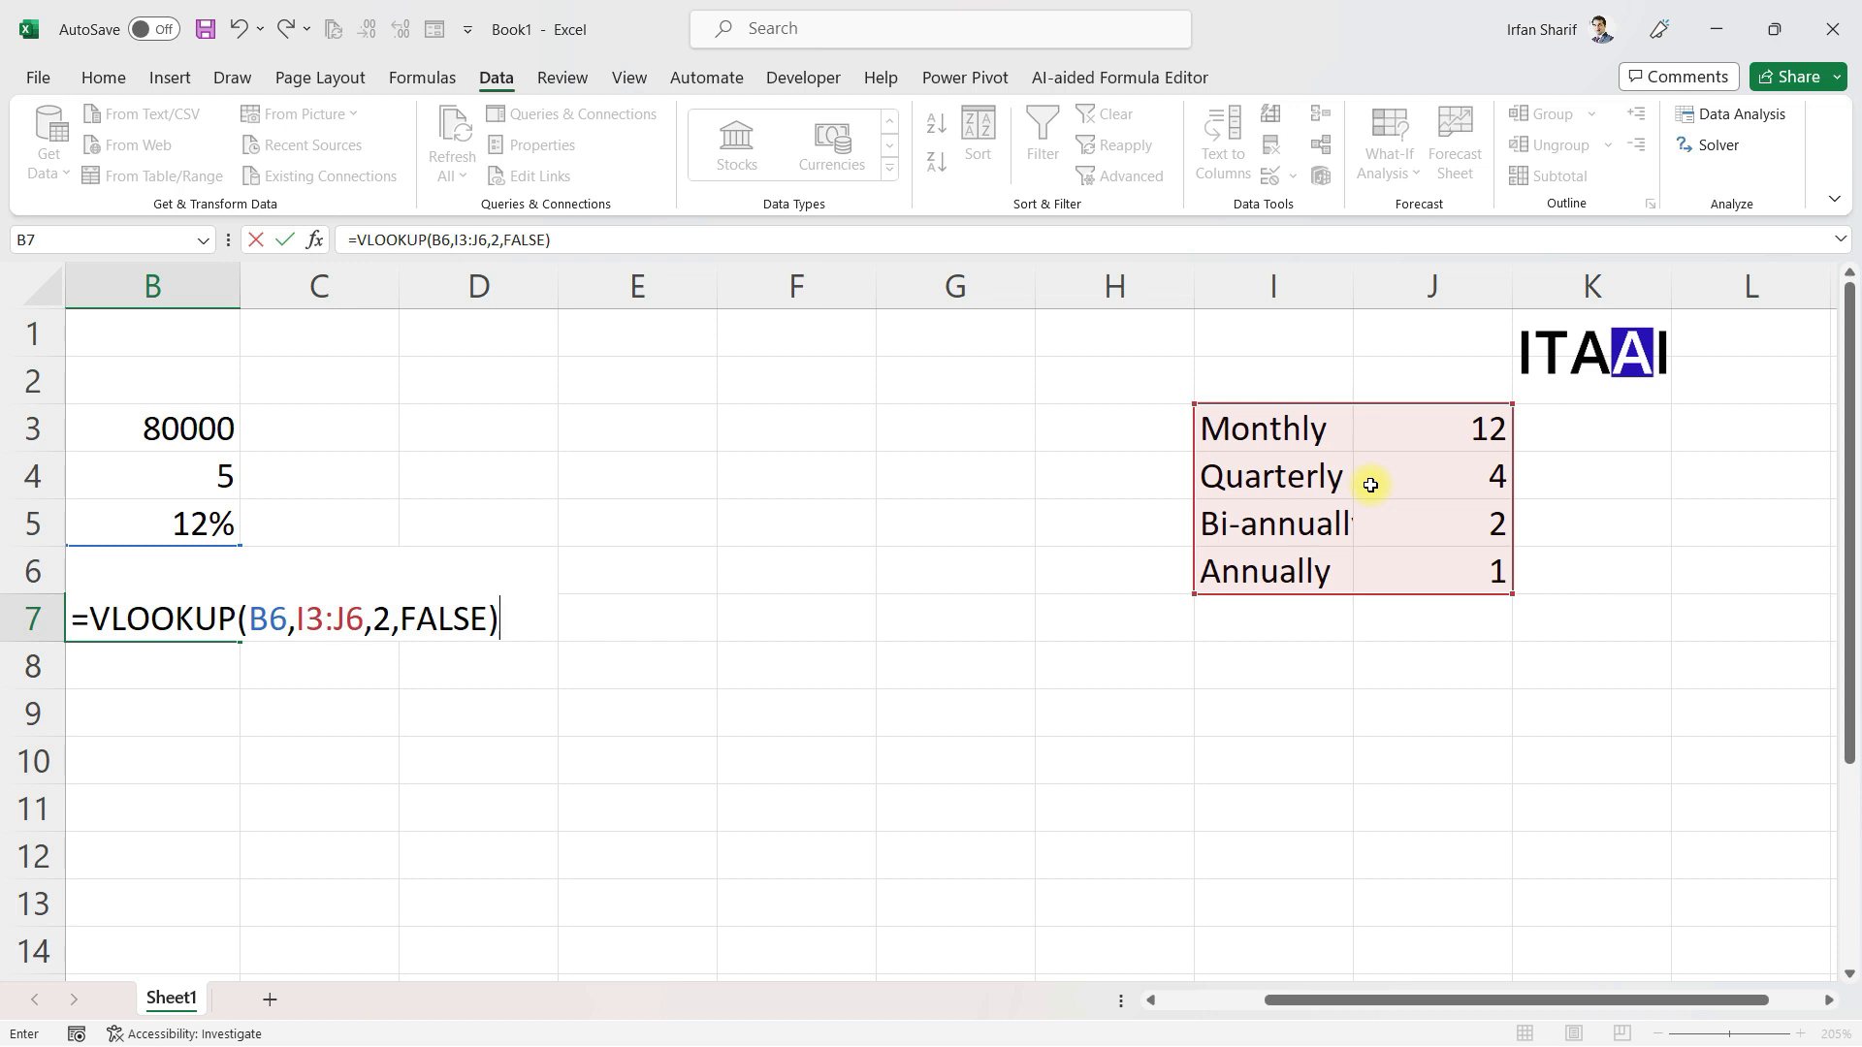
key(Return)
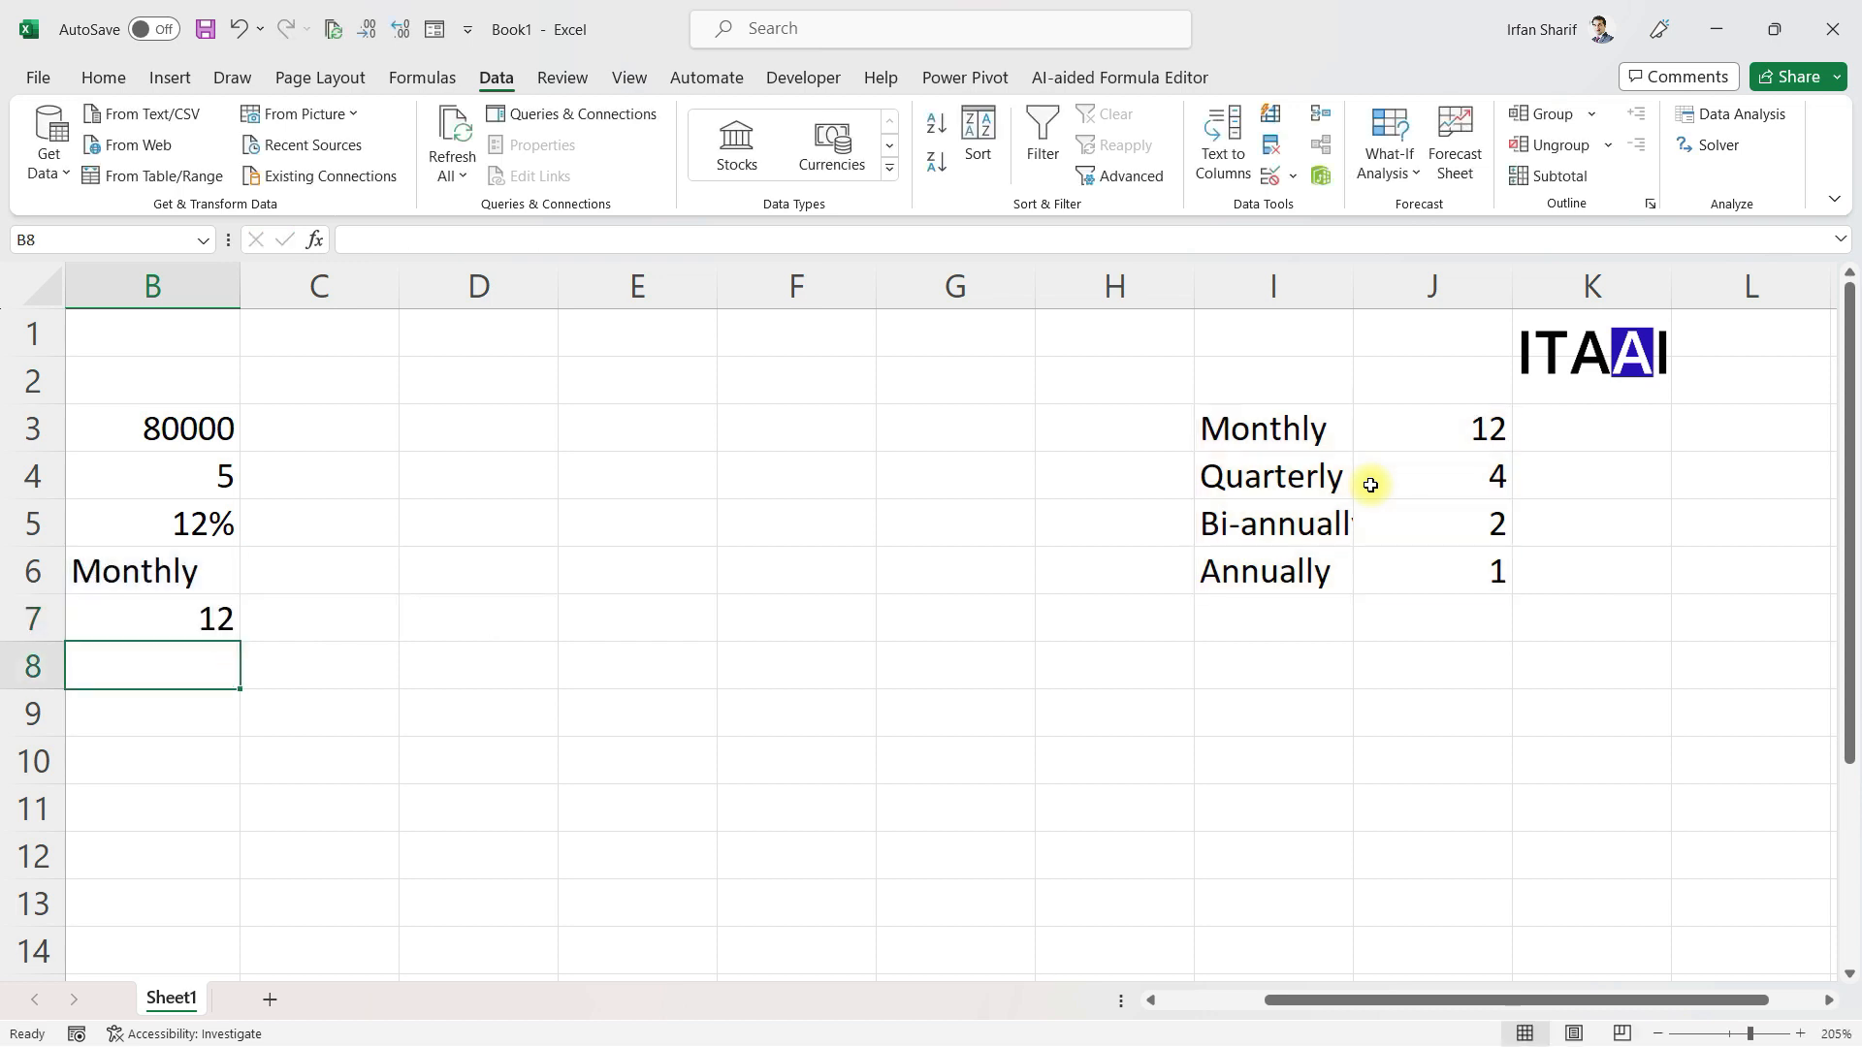
key(Up)
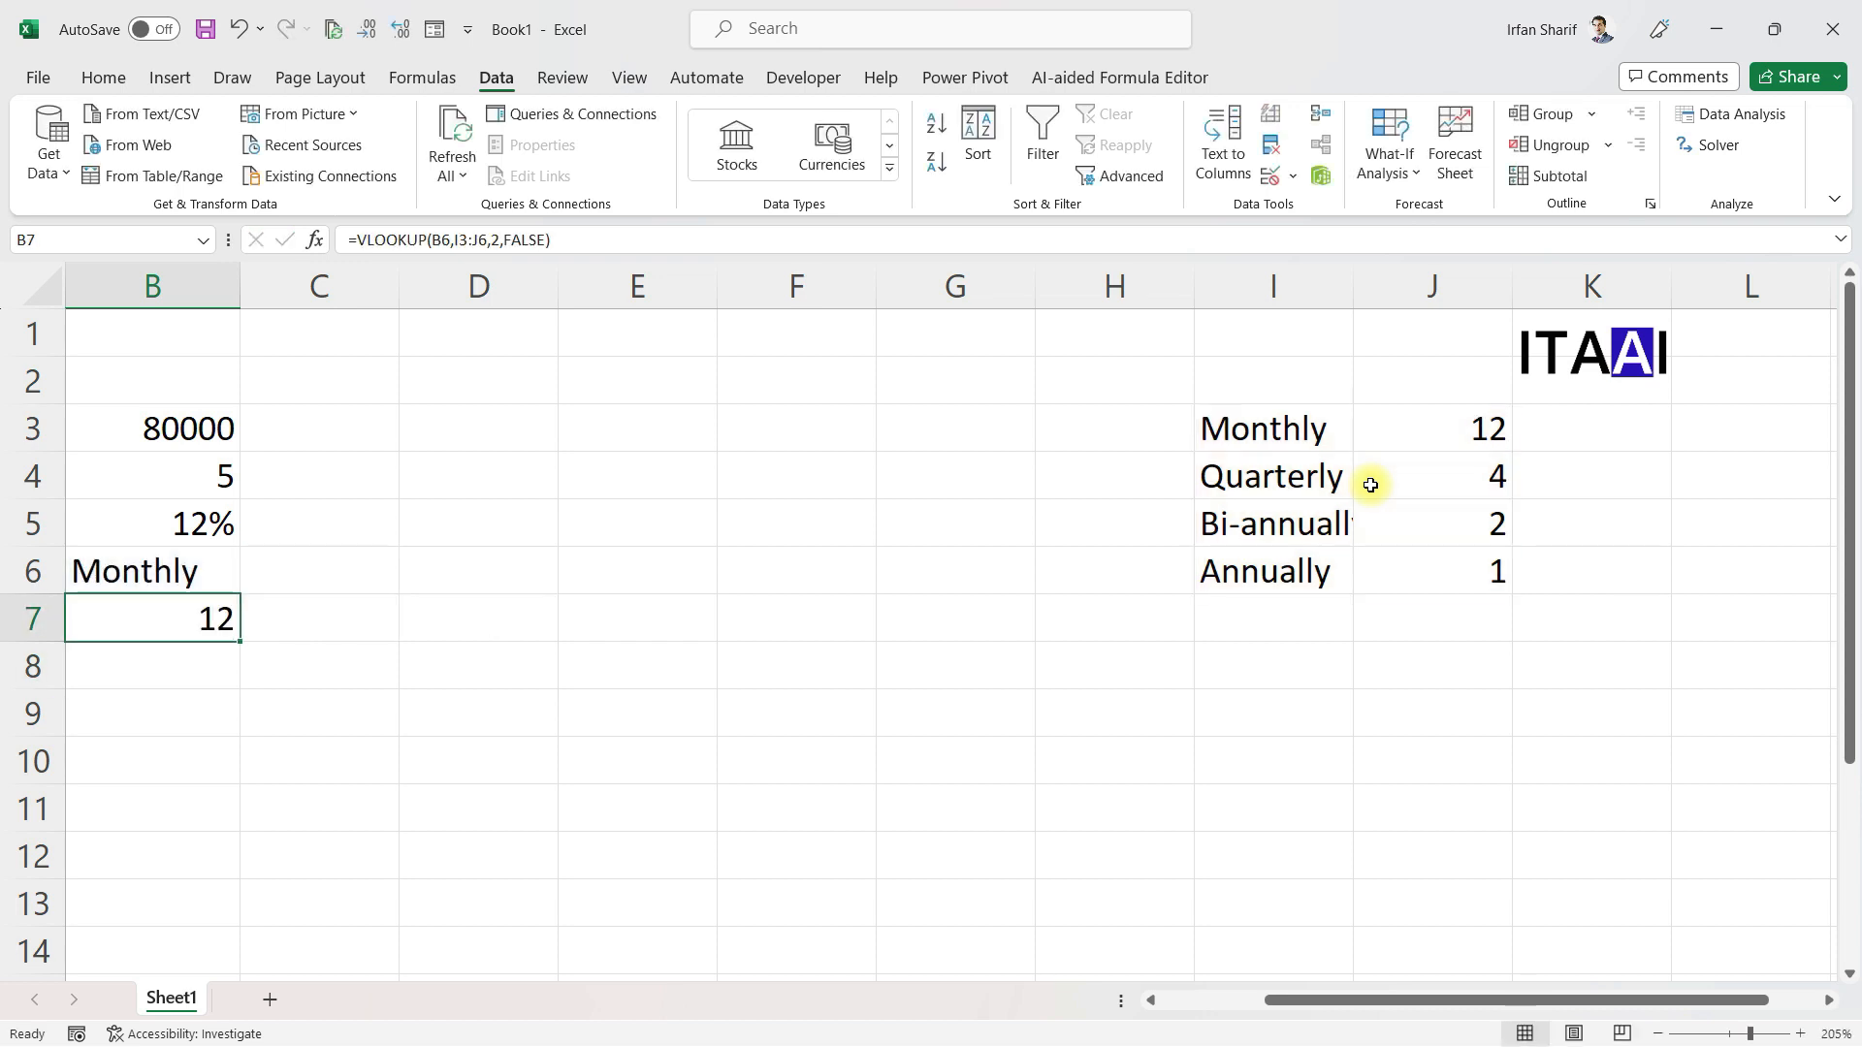
Test the B7 lookup by switching the frequency in B6 to Quarterly, Bi-annually and Annually, and back to Monthly
scroll(1371, 485, left, 1)
key(Up)
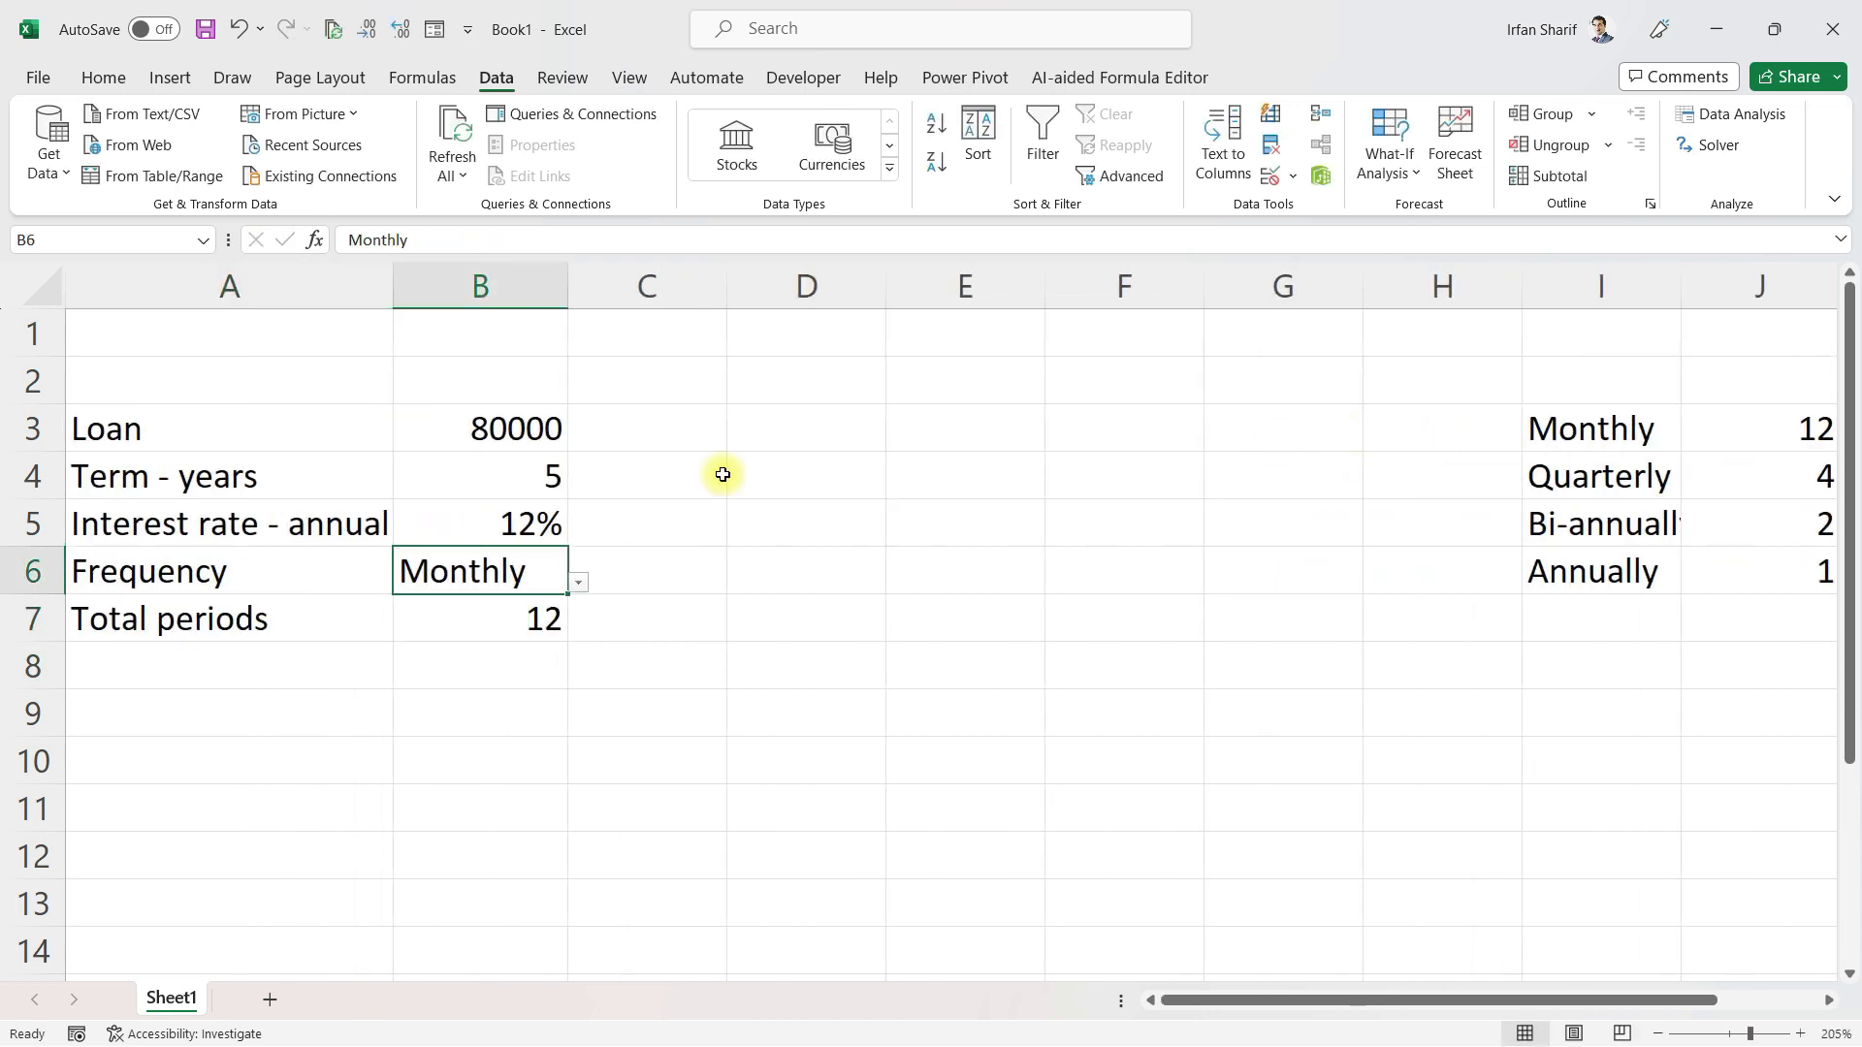
click(579, 582)
click(498, 638)
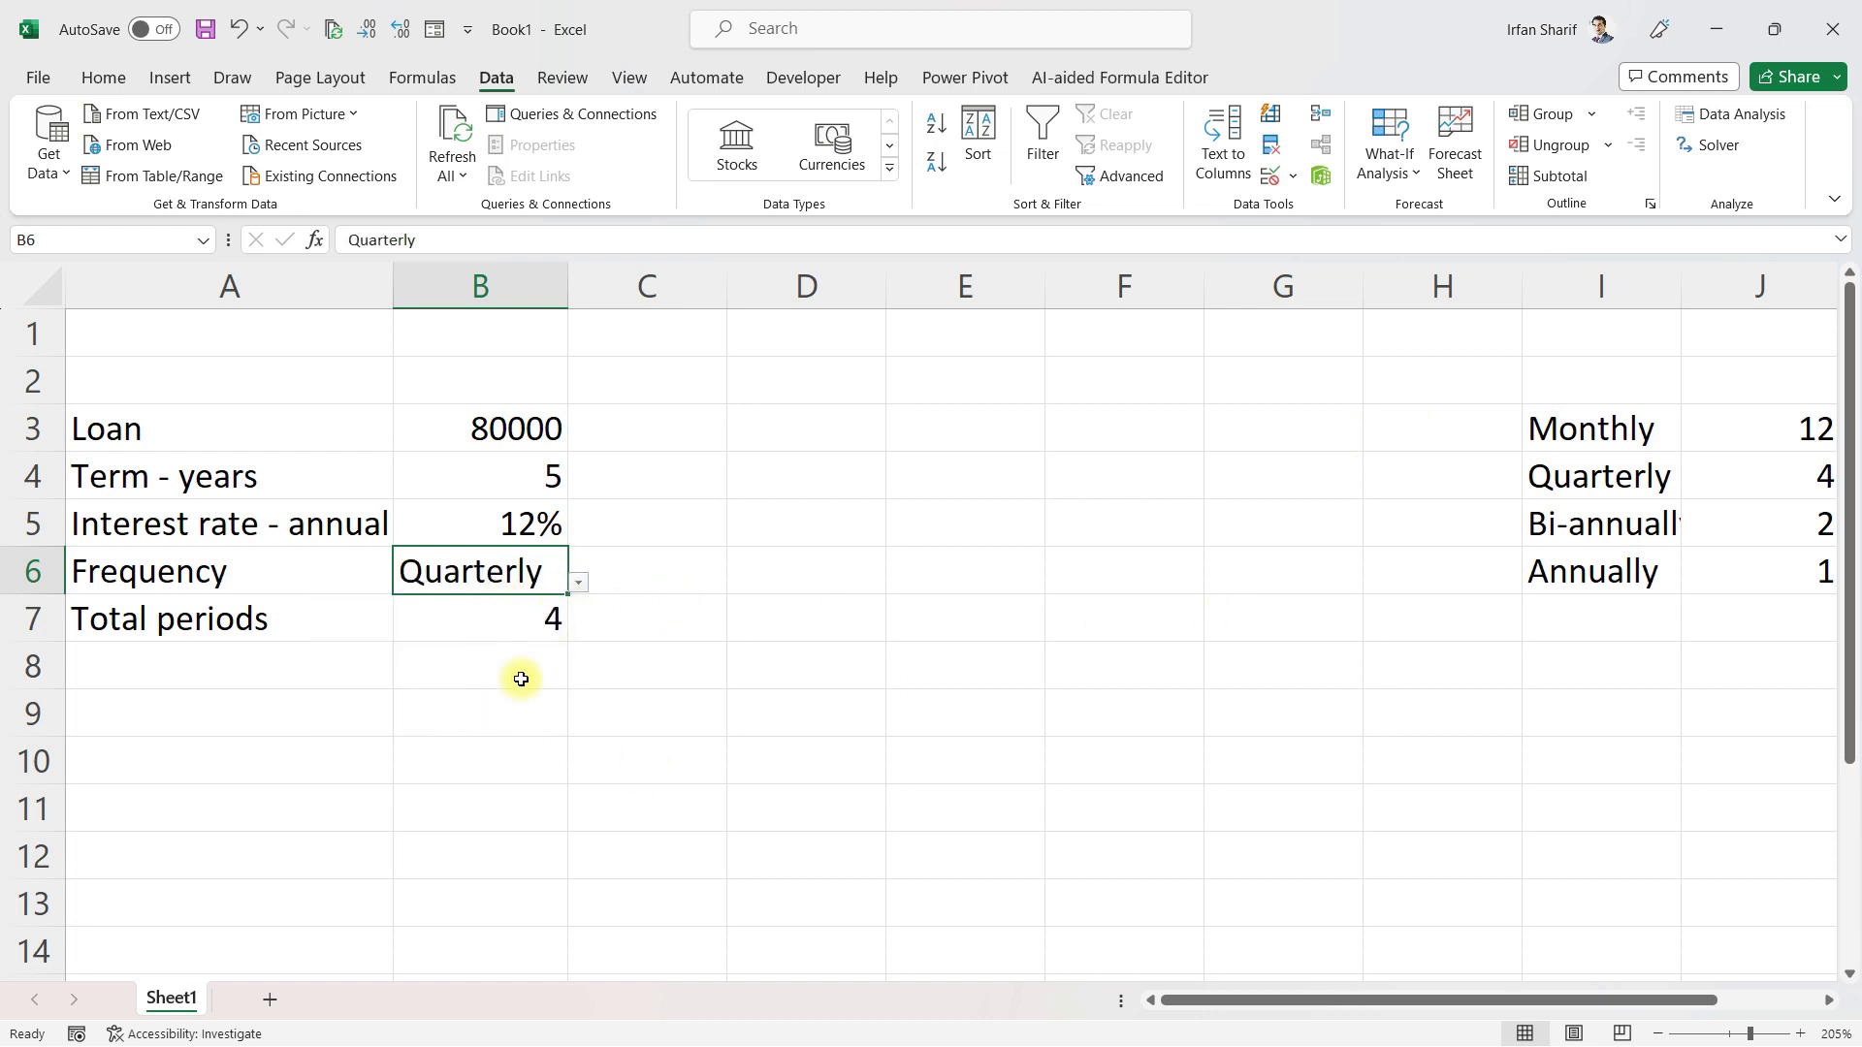
click(573, 582)
click(456, 679)
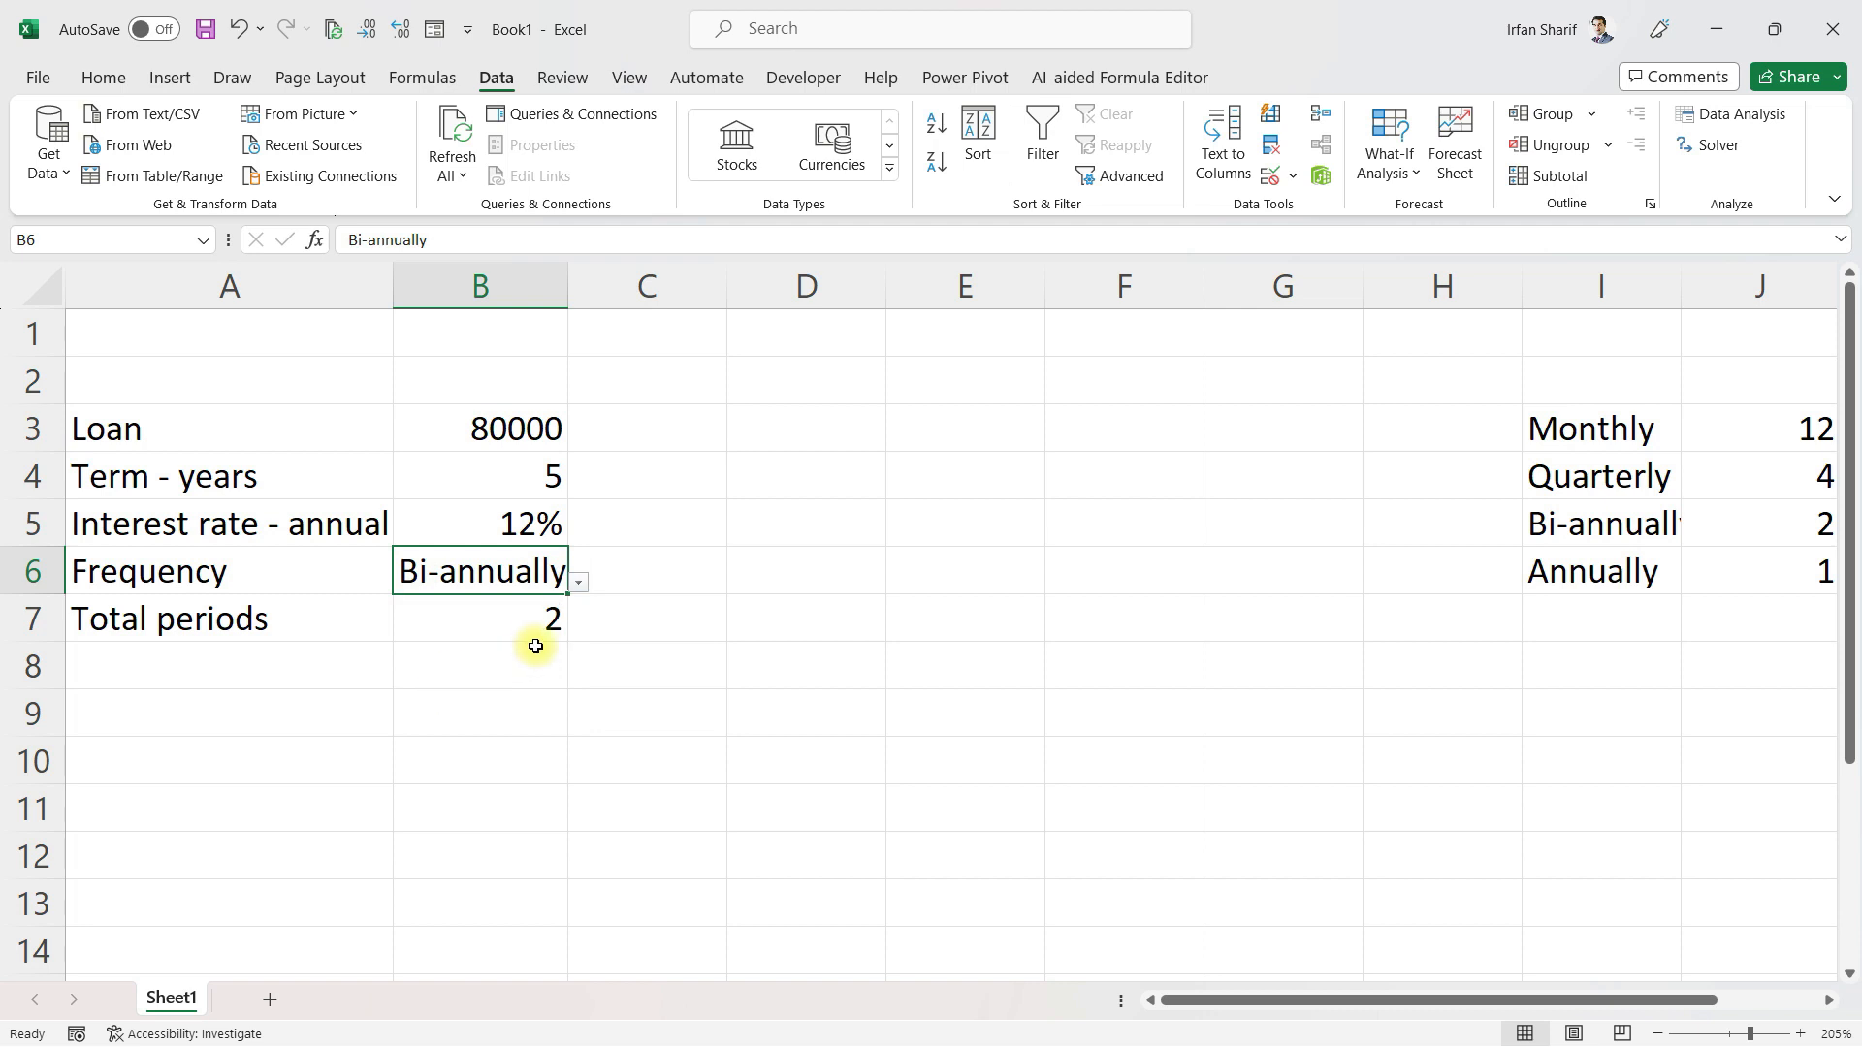
click(579, 582)
click(392, 718)
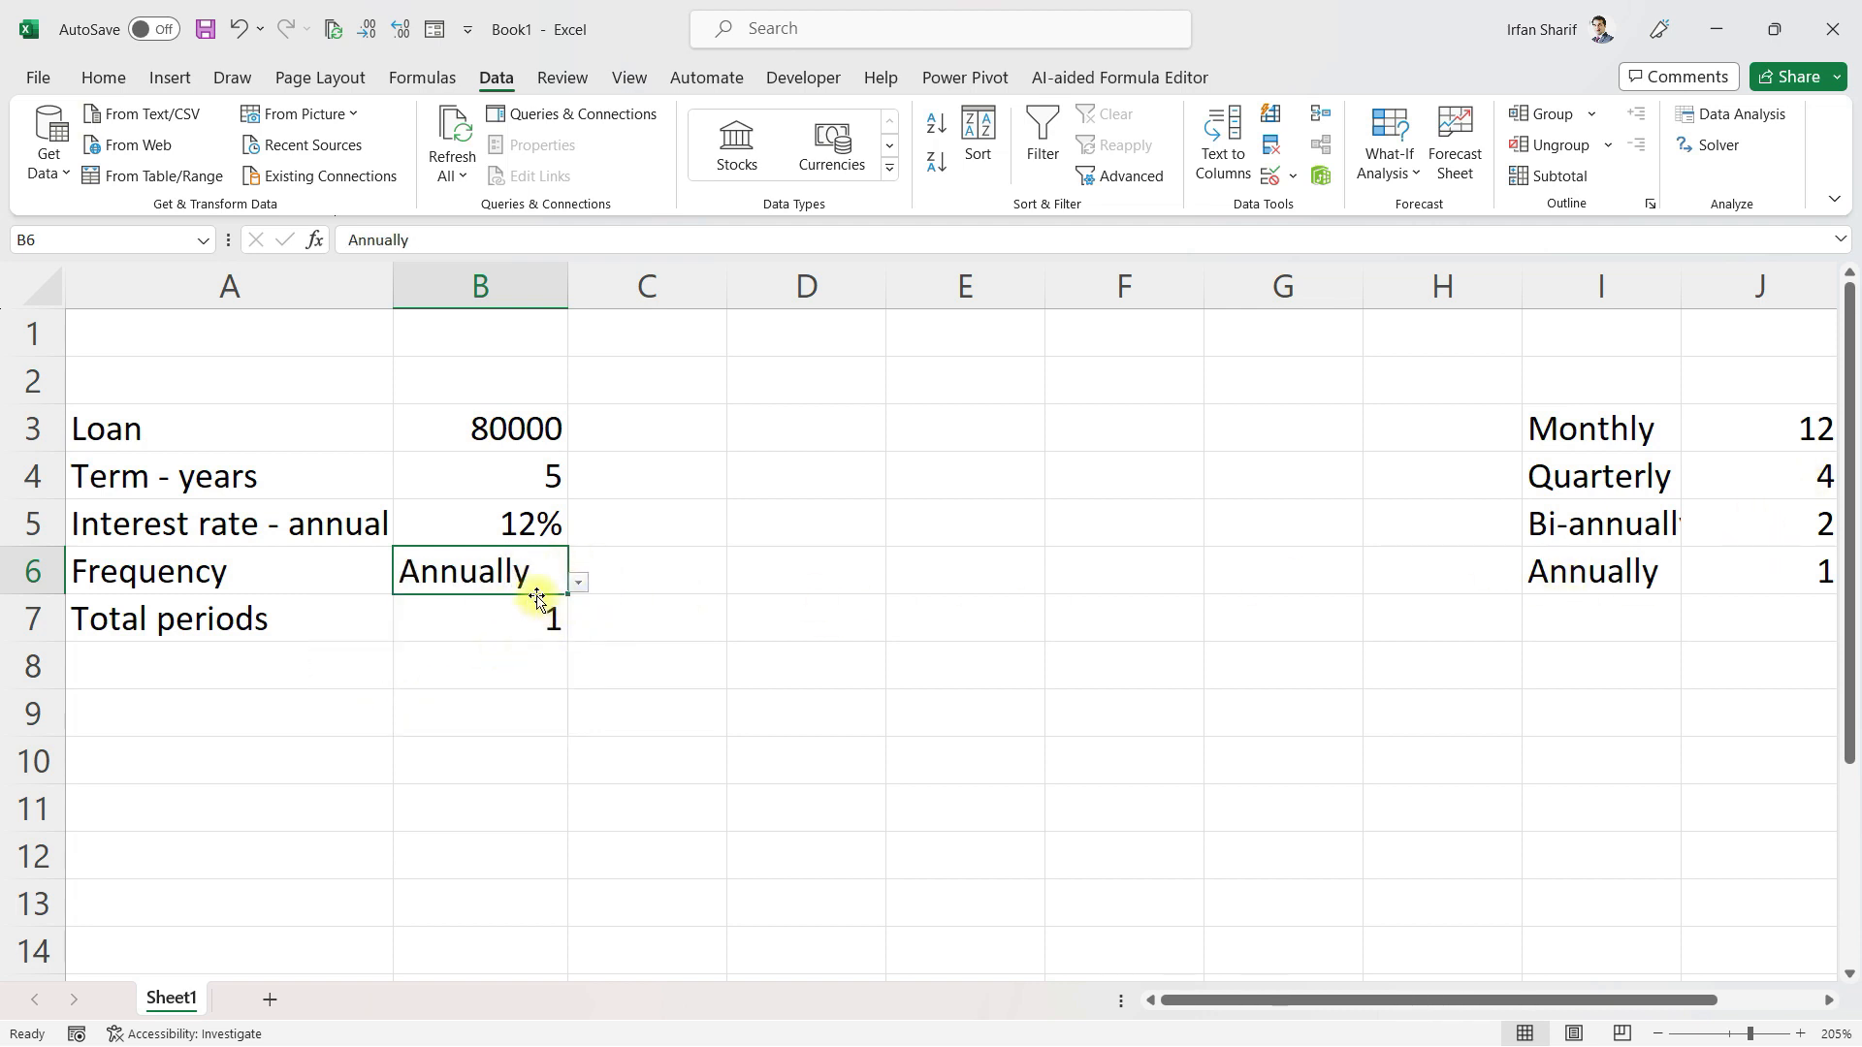
click(574, 585)
click(469, 609)
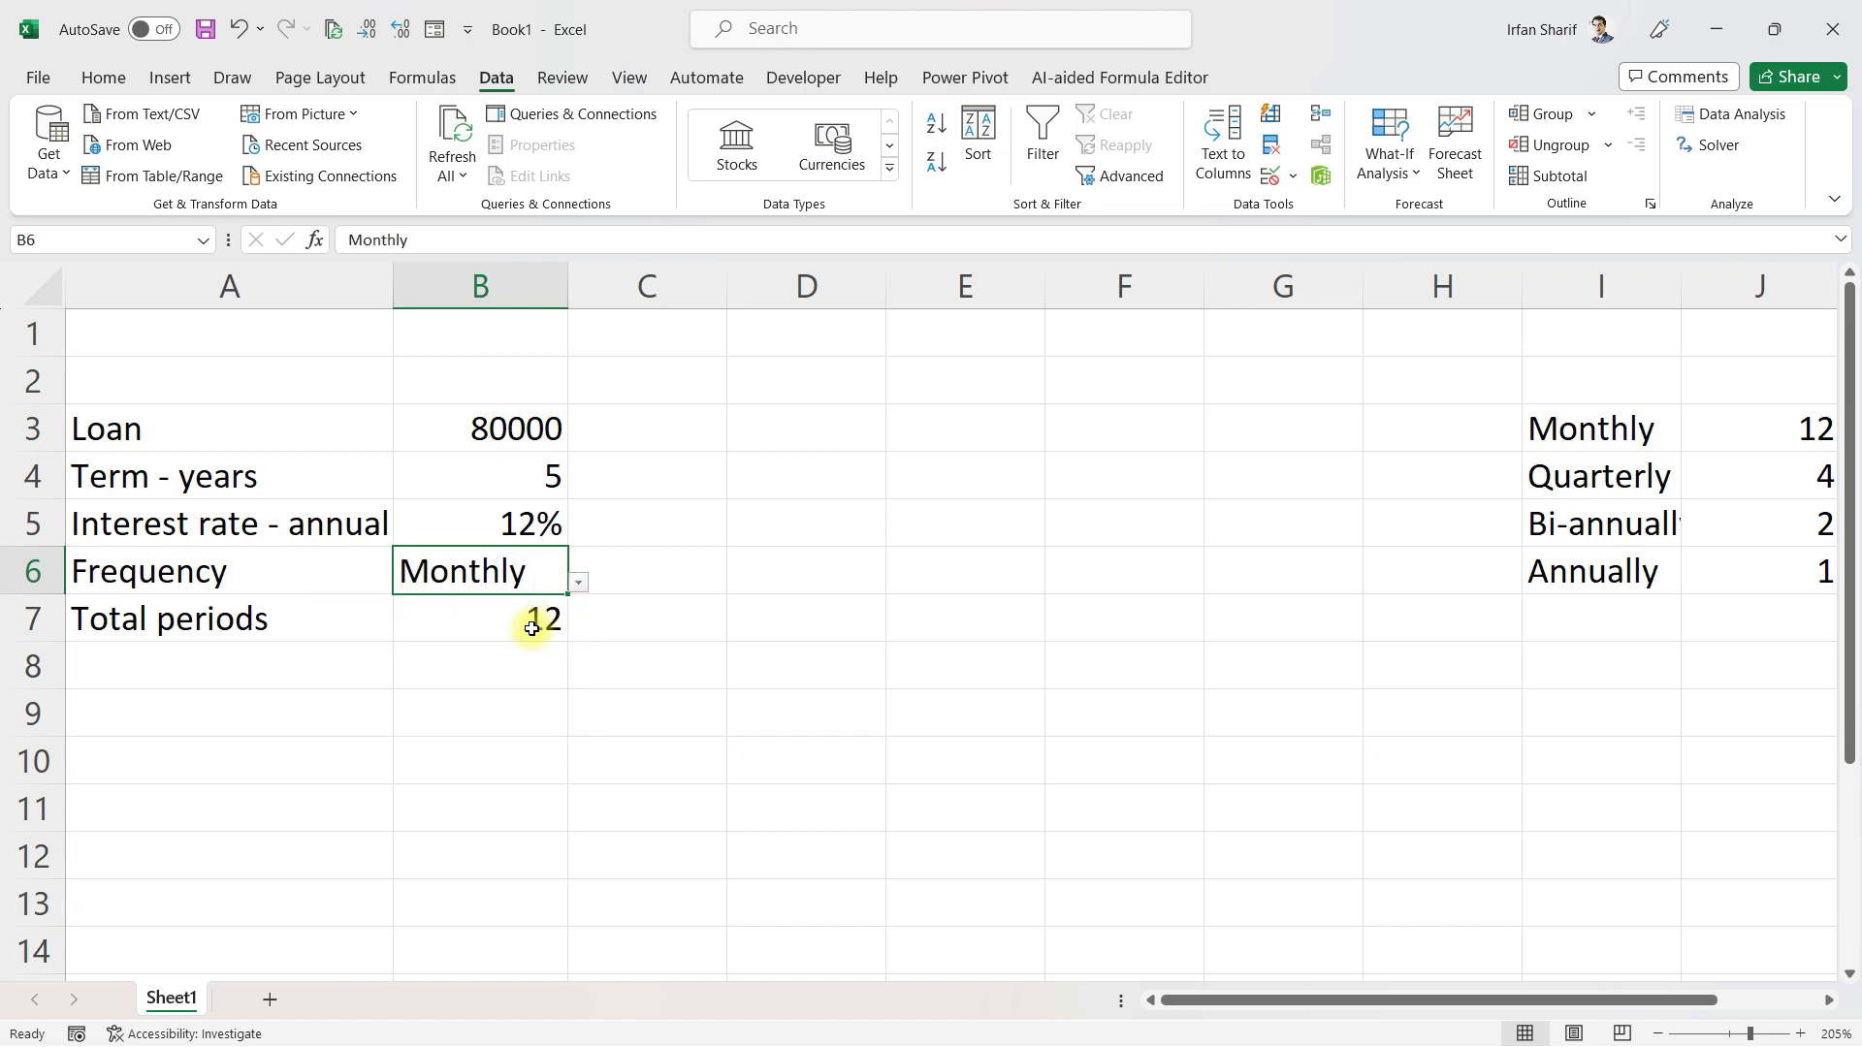
click(516, 619)
Enter the label "Term" in A8, discarding the autocomplete suggestion
click(321, 667)
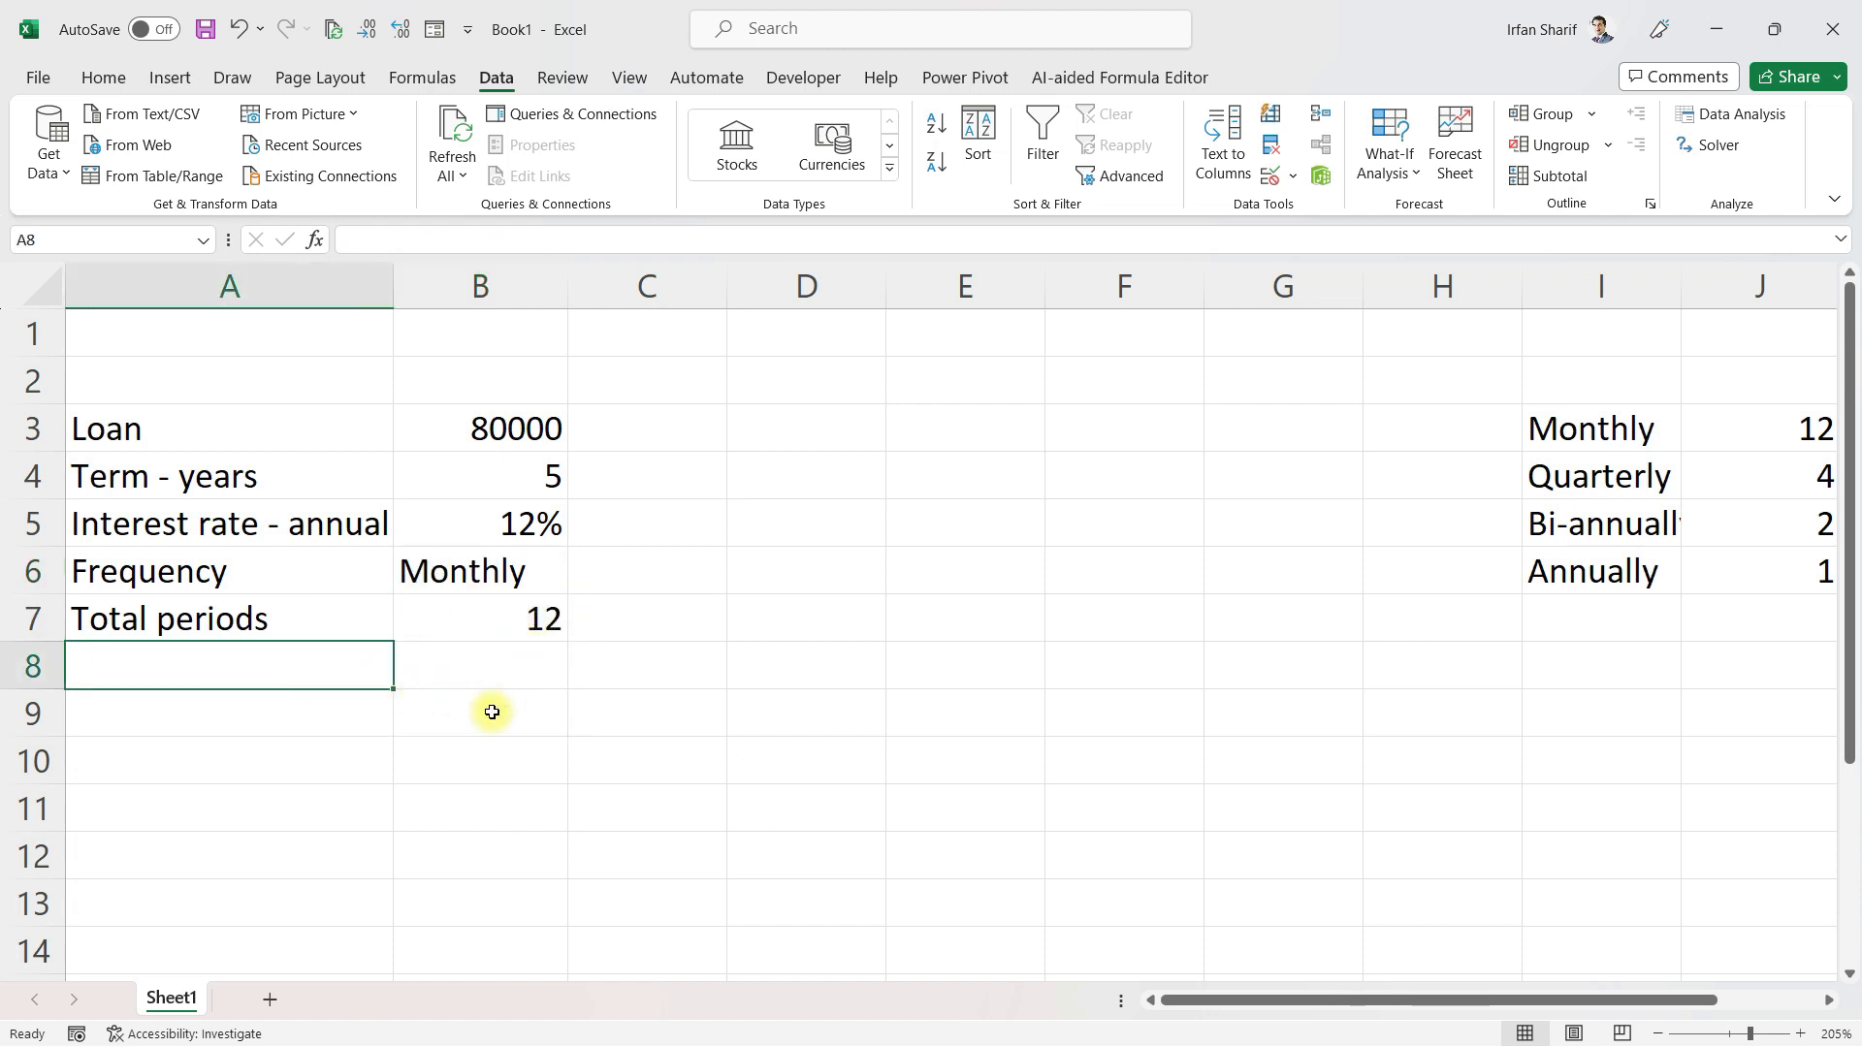
text(Term)
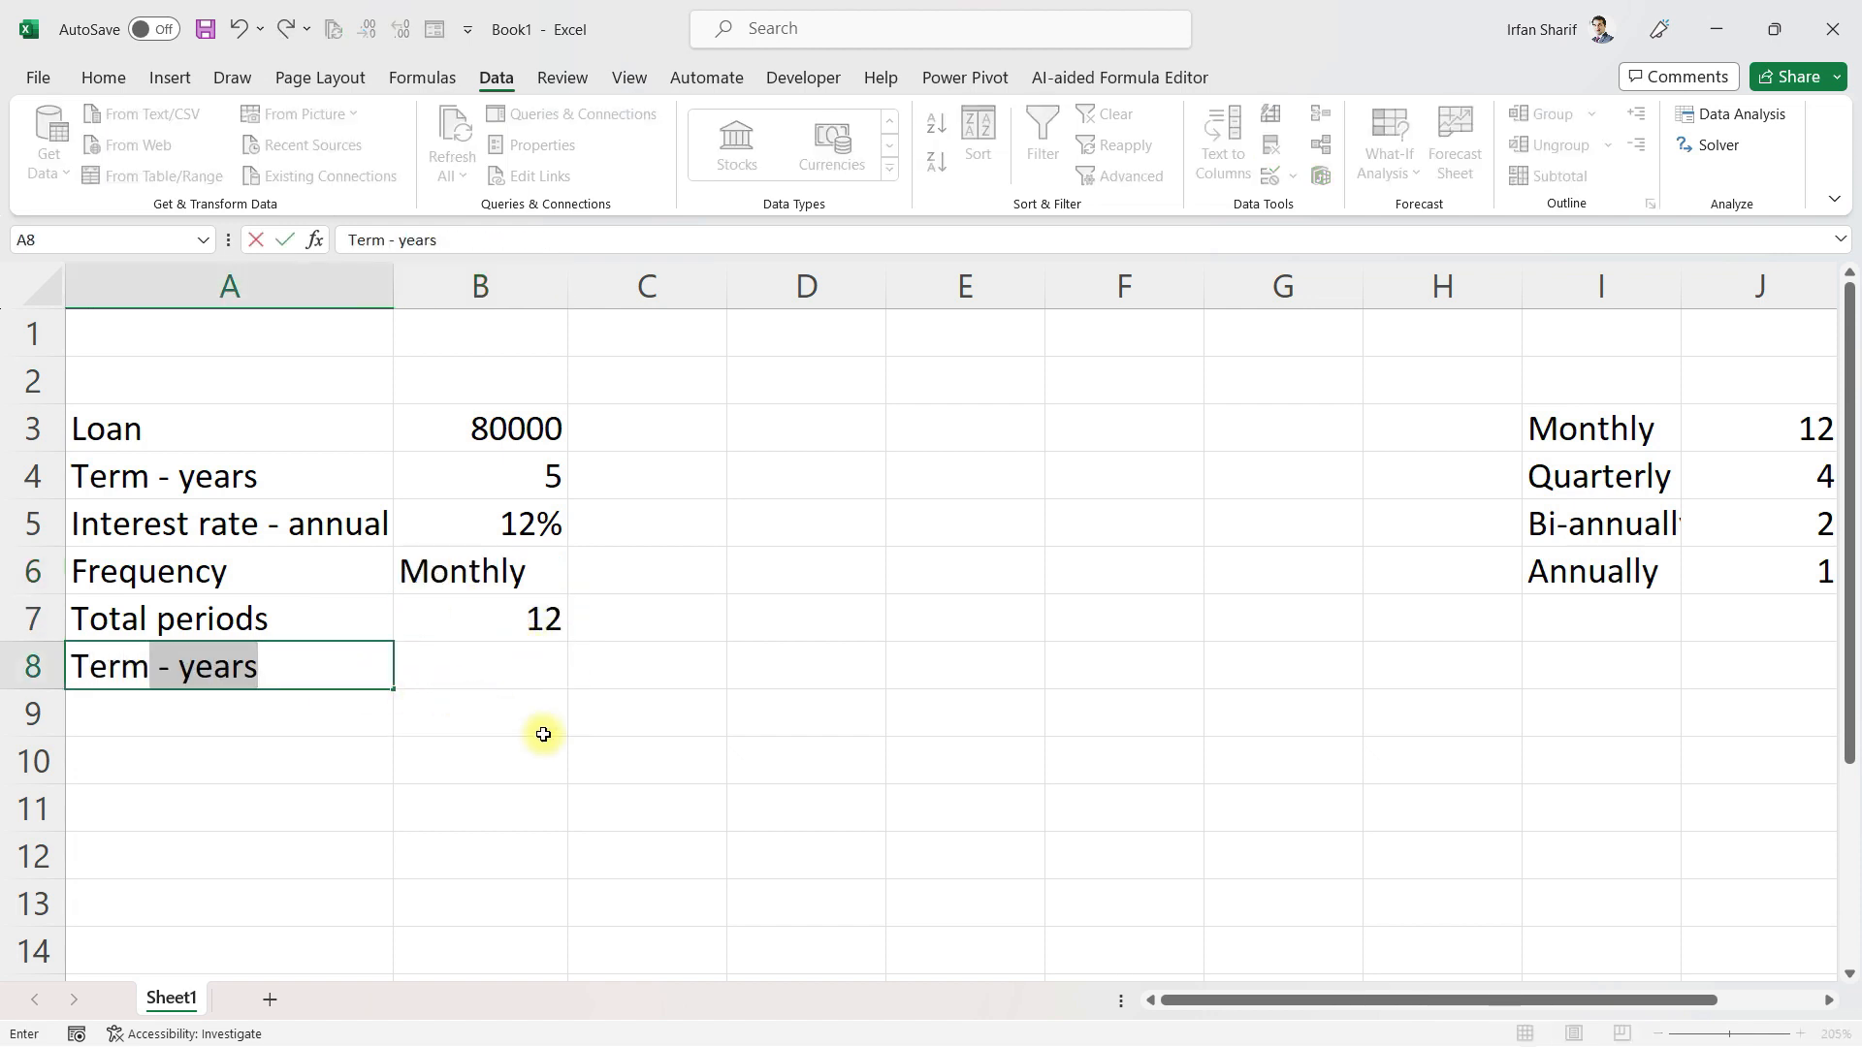
key(BackSpace)
key(Return)
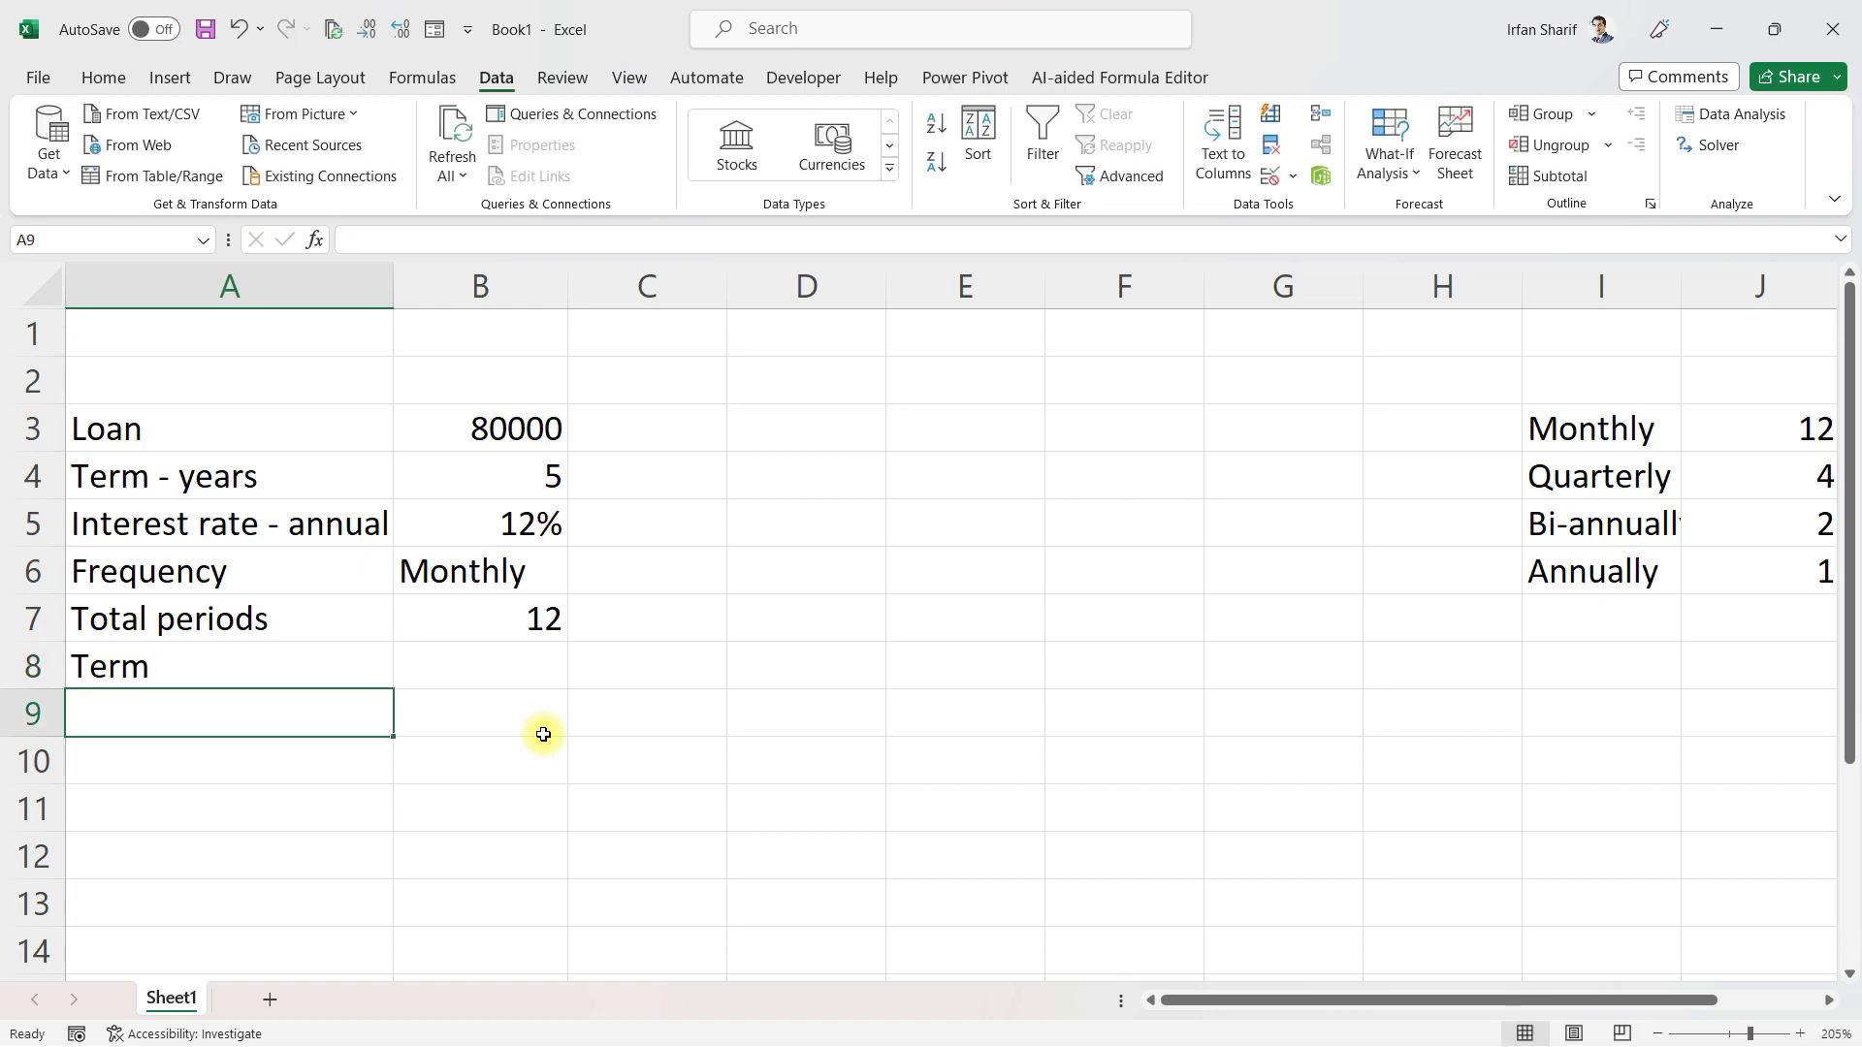
Calculate the term in B8 by multiplying the years by the periods with =B4*B7, and select the years cell B4
key(Up)
key(Right)
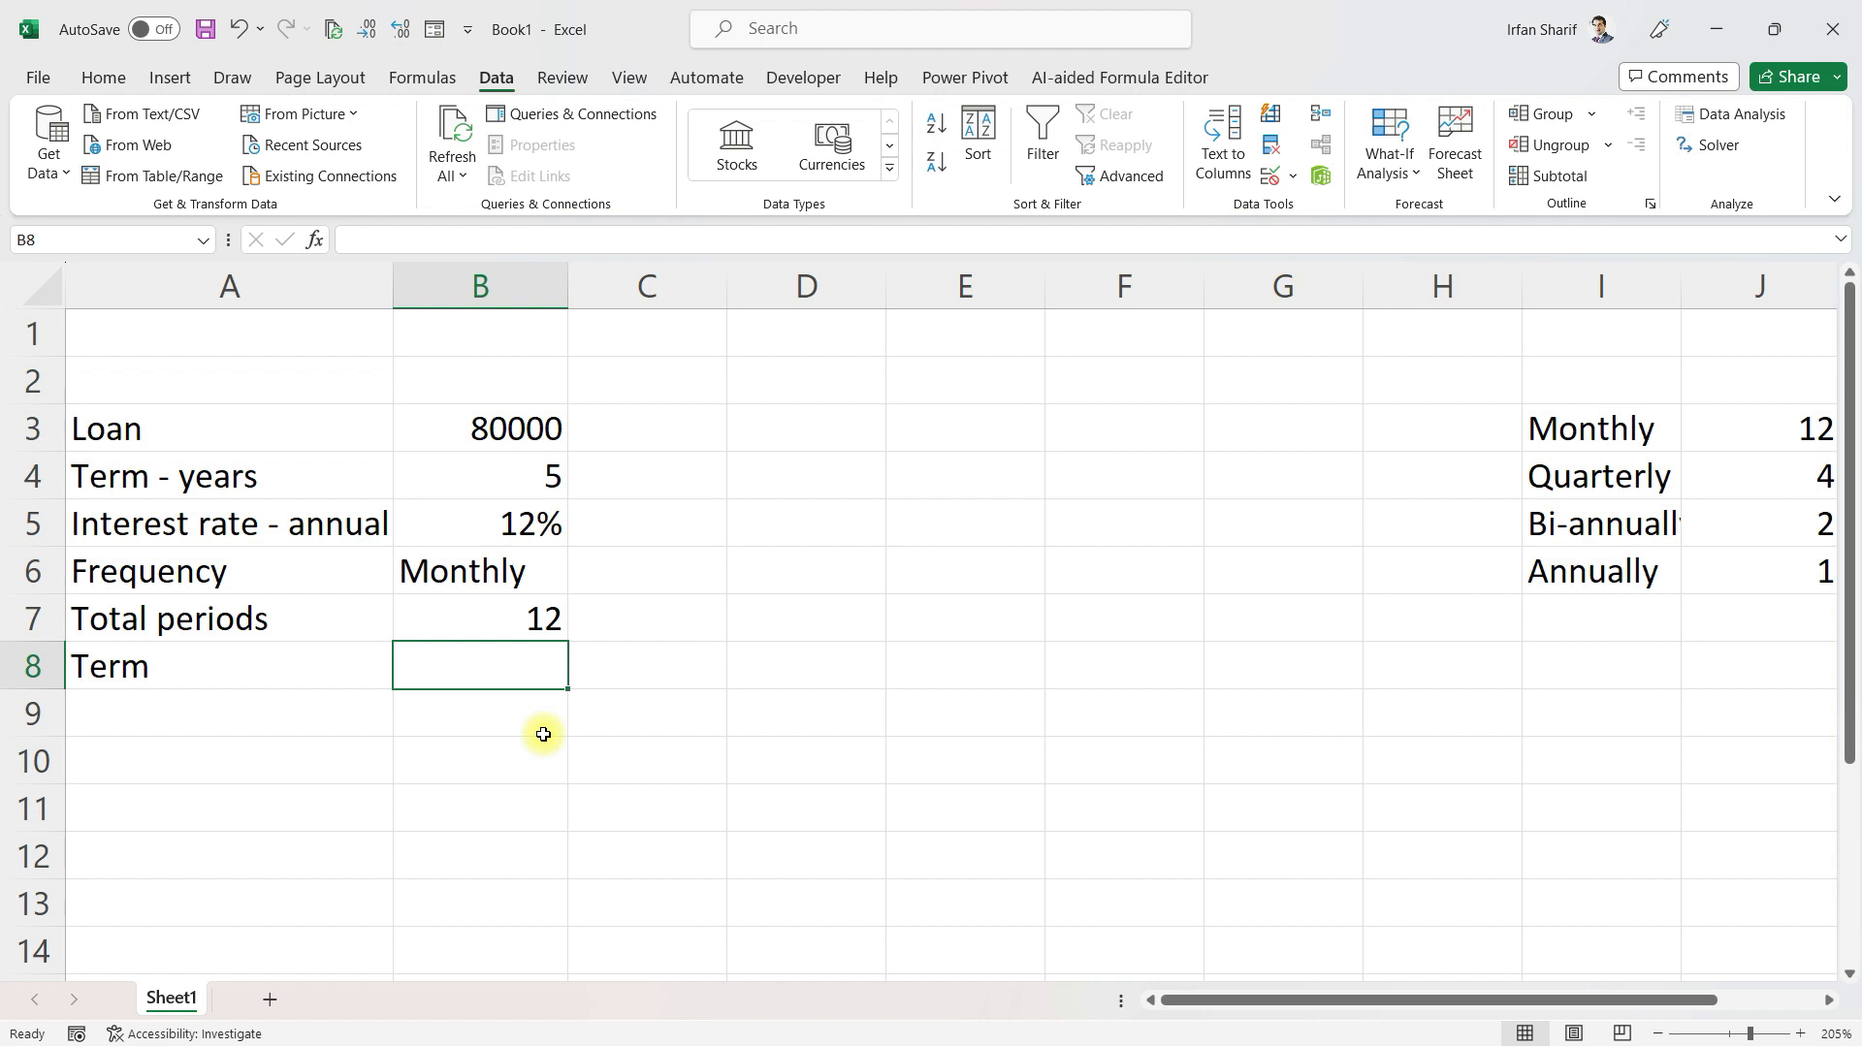
text(=)
key(Up)
key(Up)
key(Up)
key(Up)
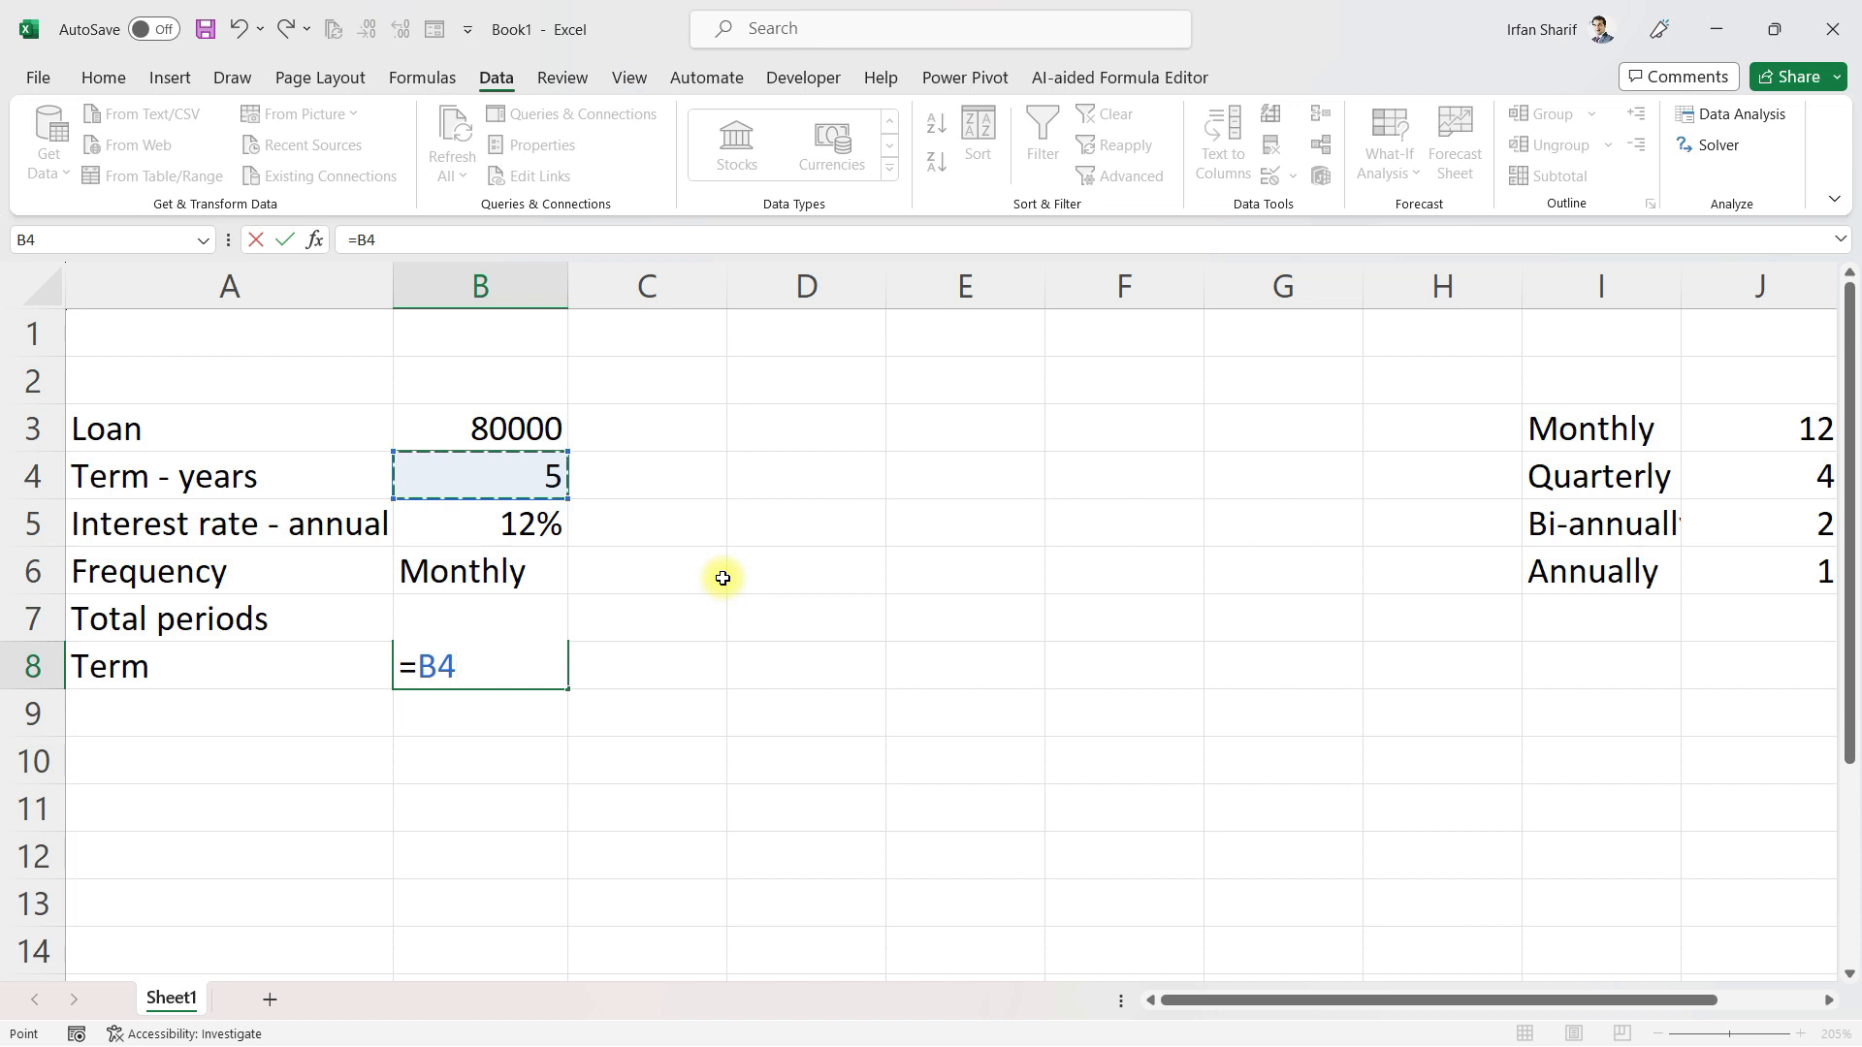
text(*)
key(Up)
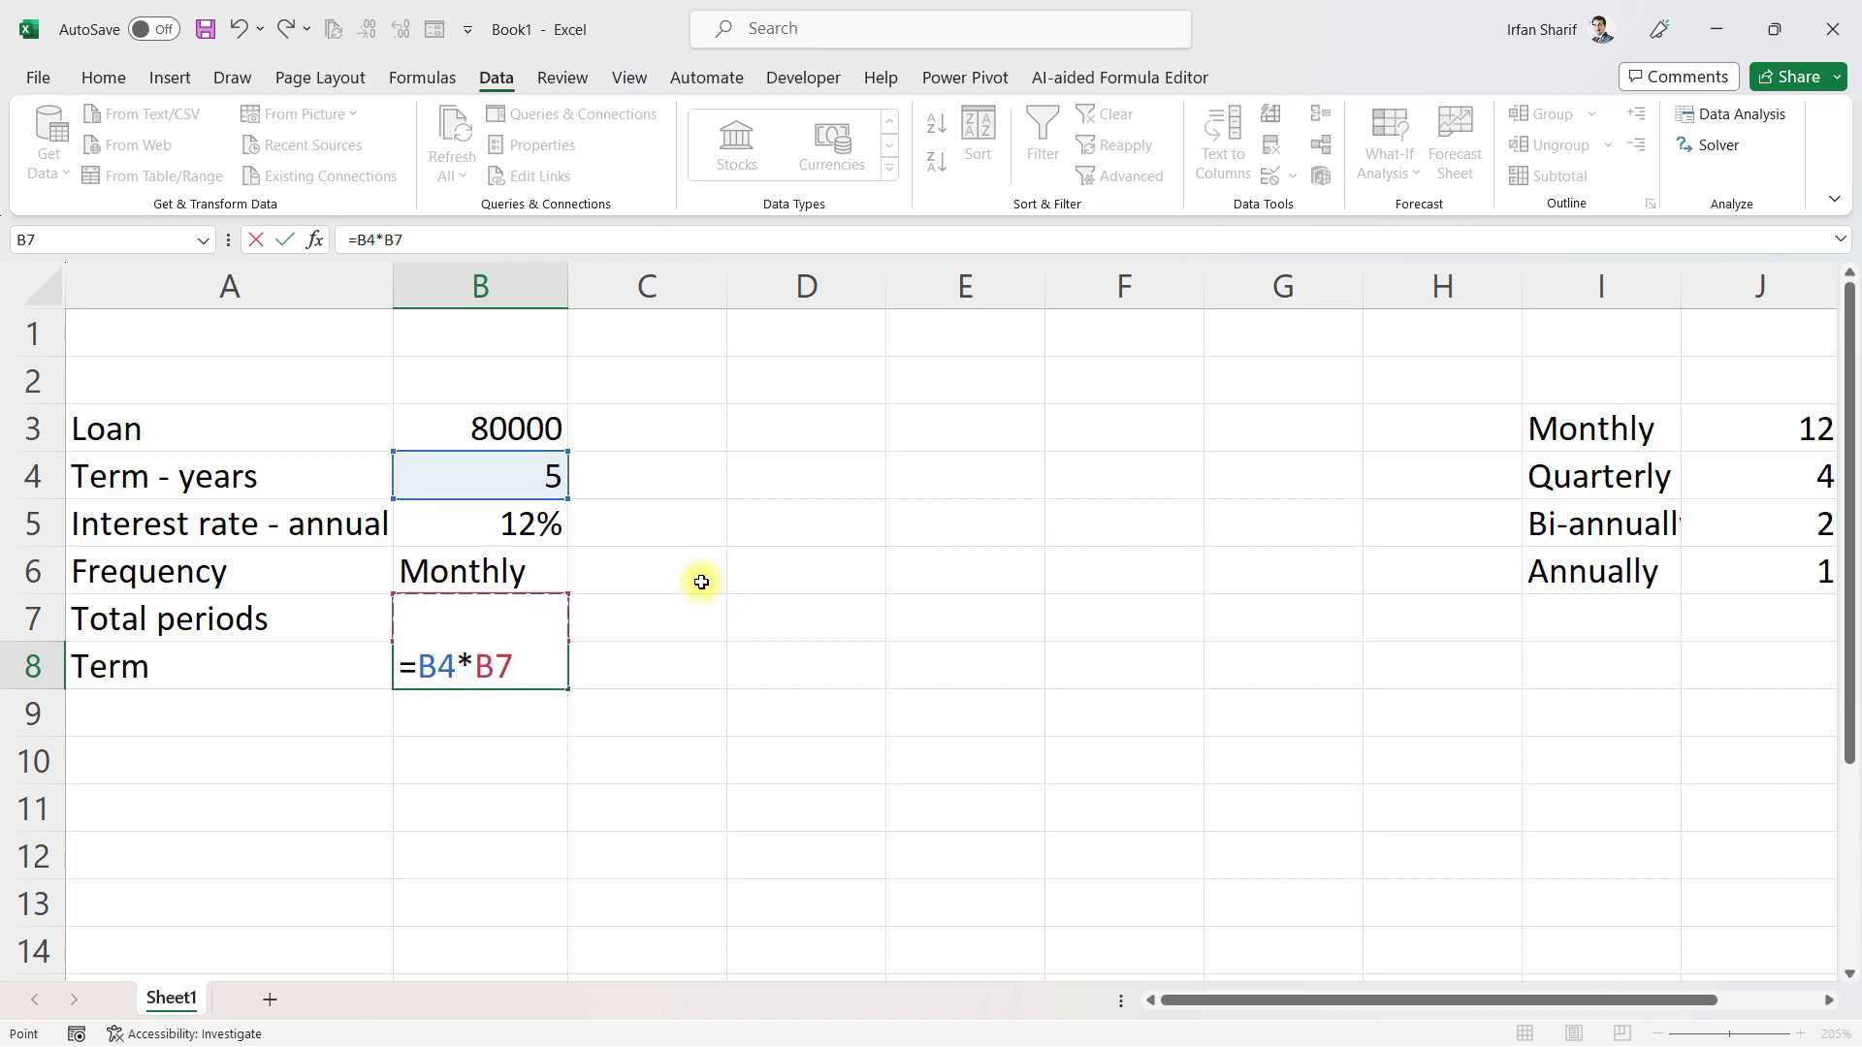
key(Return)
key(Up)
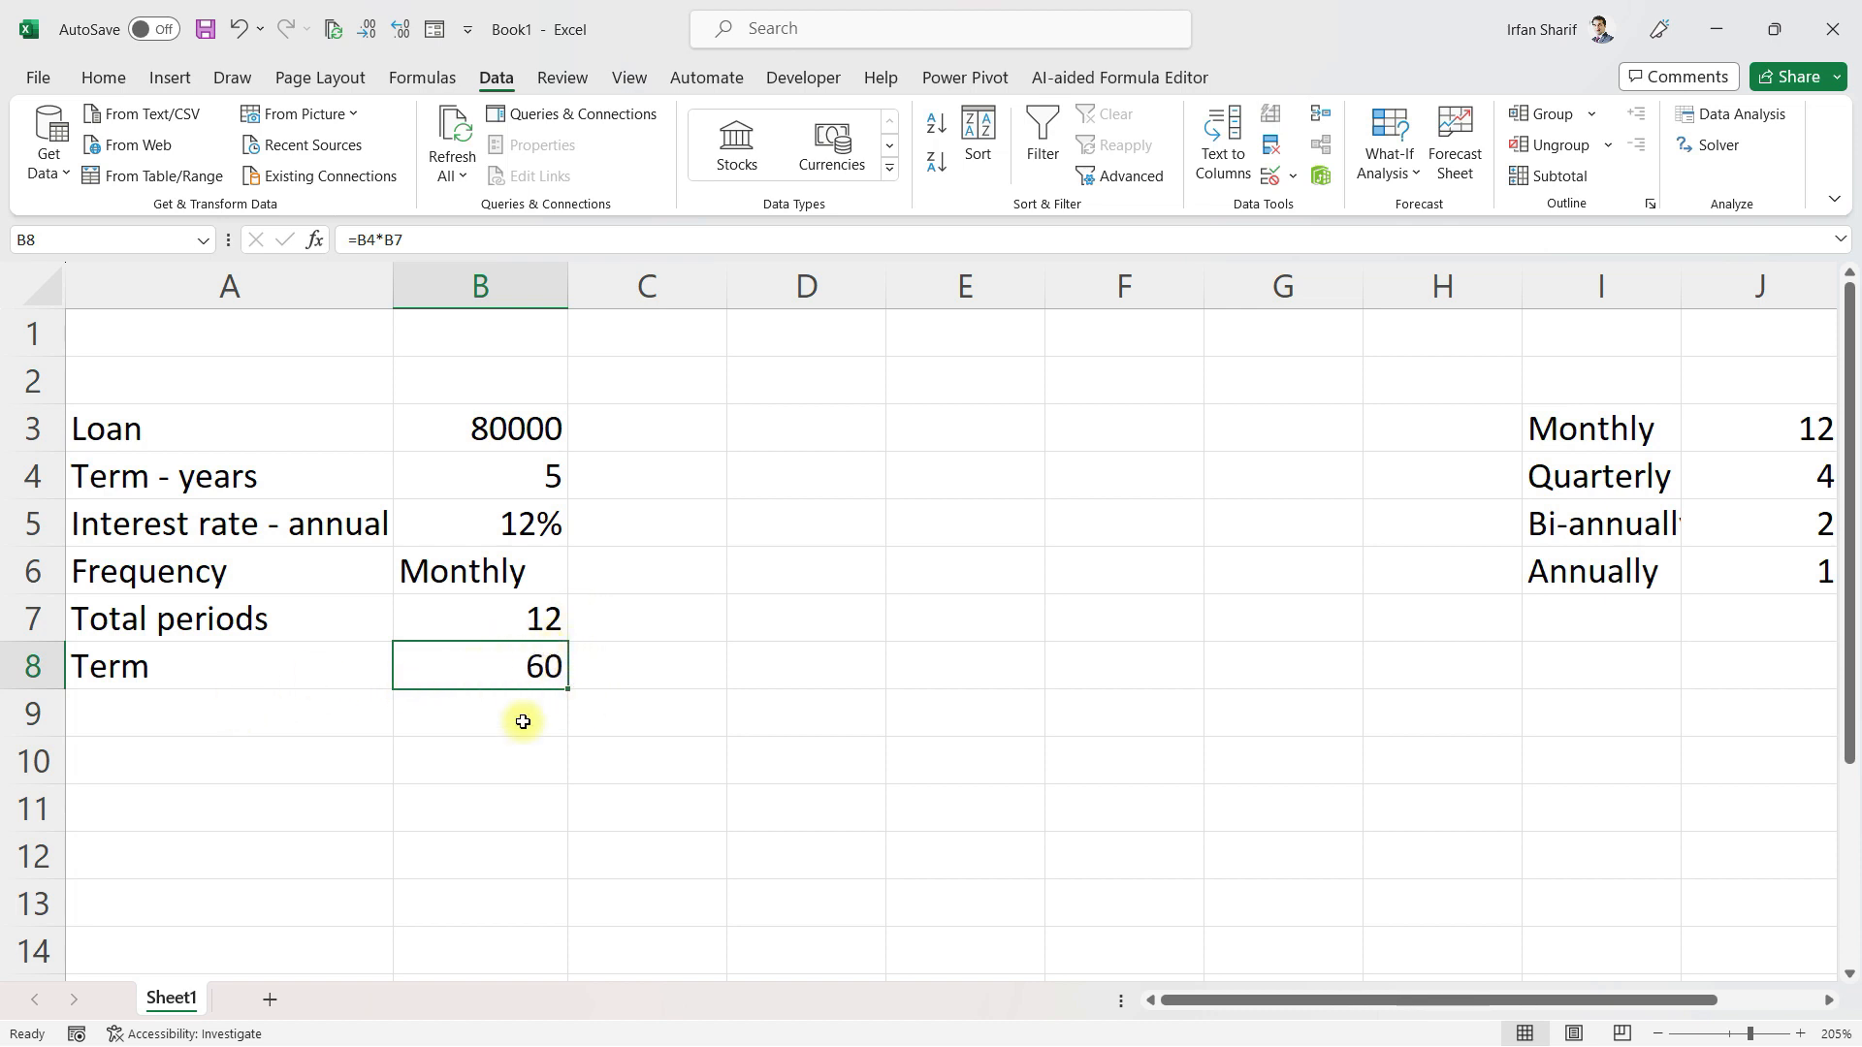
click(480, 471)
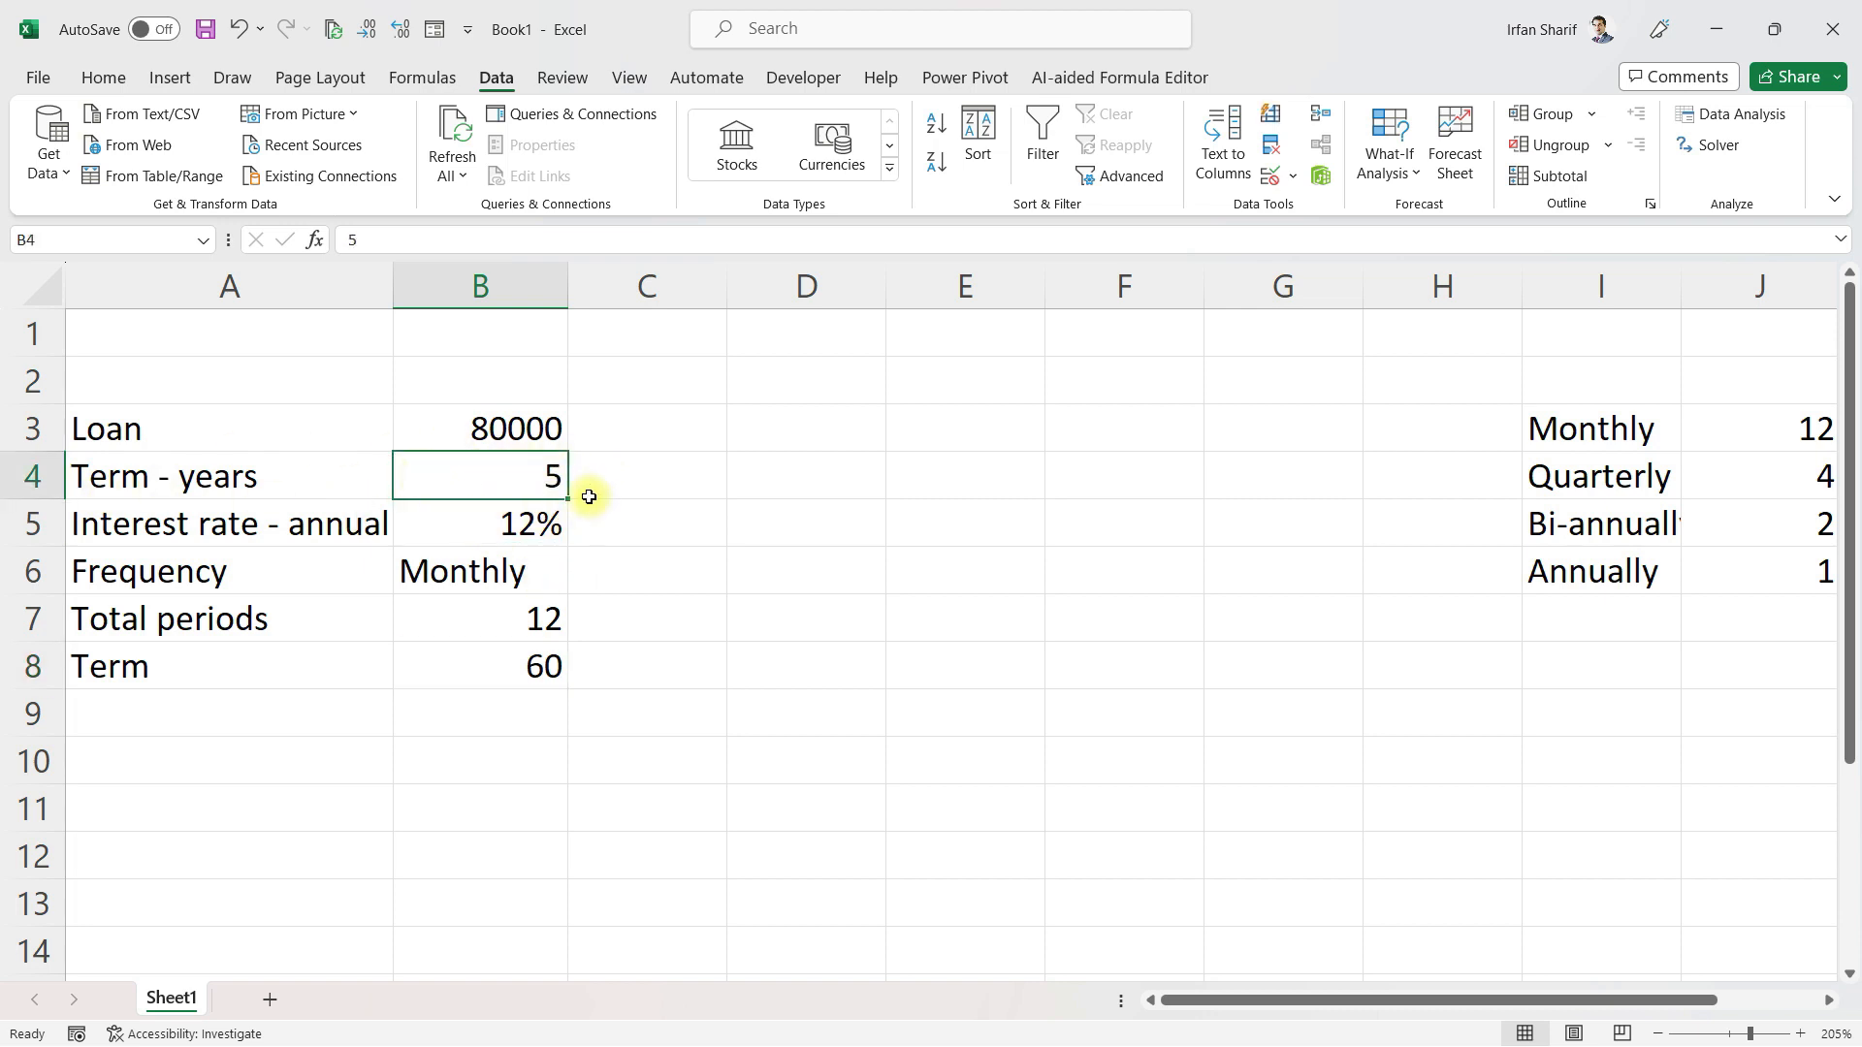
Test the term formula in B8 by switching the frequency in B6 to Quarterly, and inspect cells B8, B4 and B7
click(509, 626)
click(538, 479)
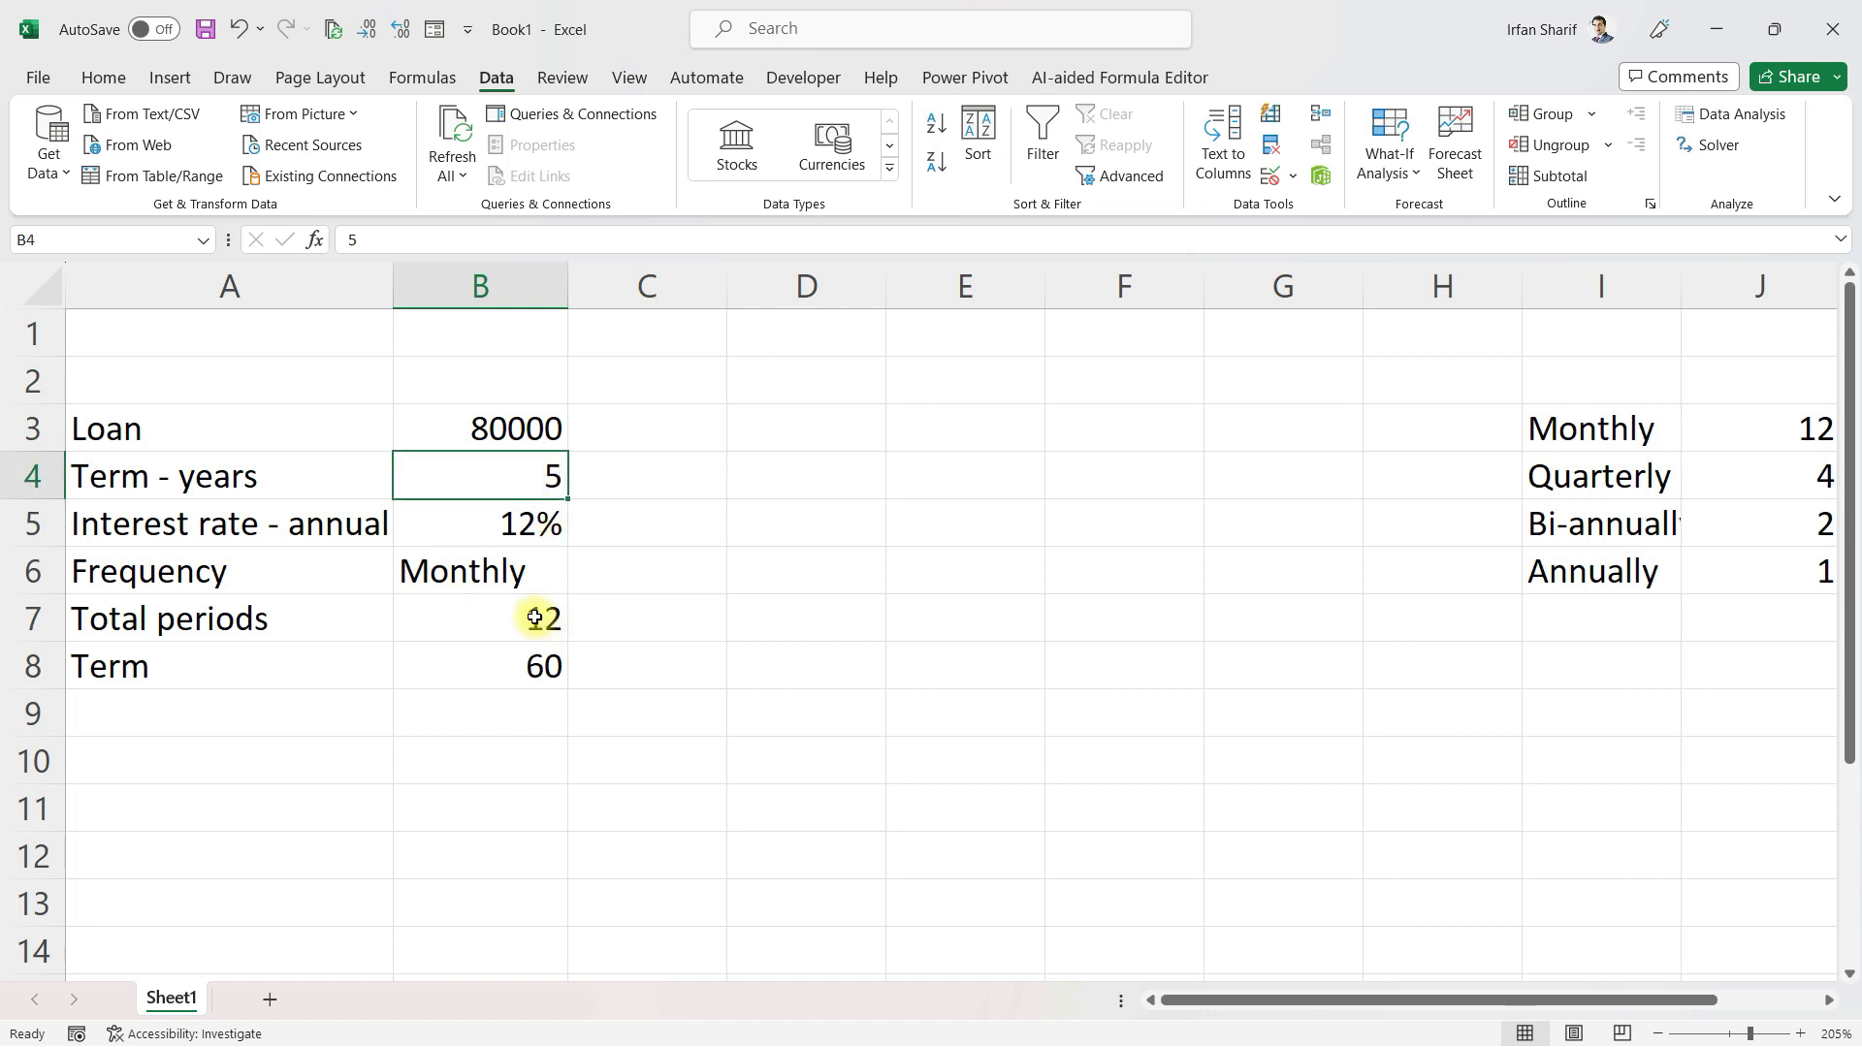
click(511, 674)
click(529, 566)
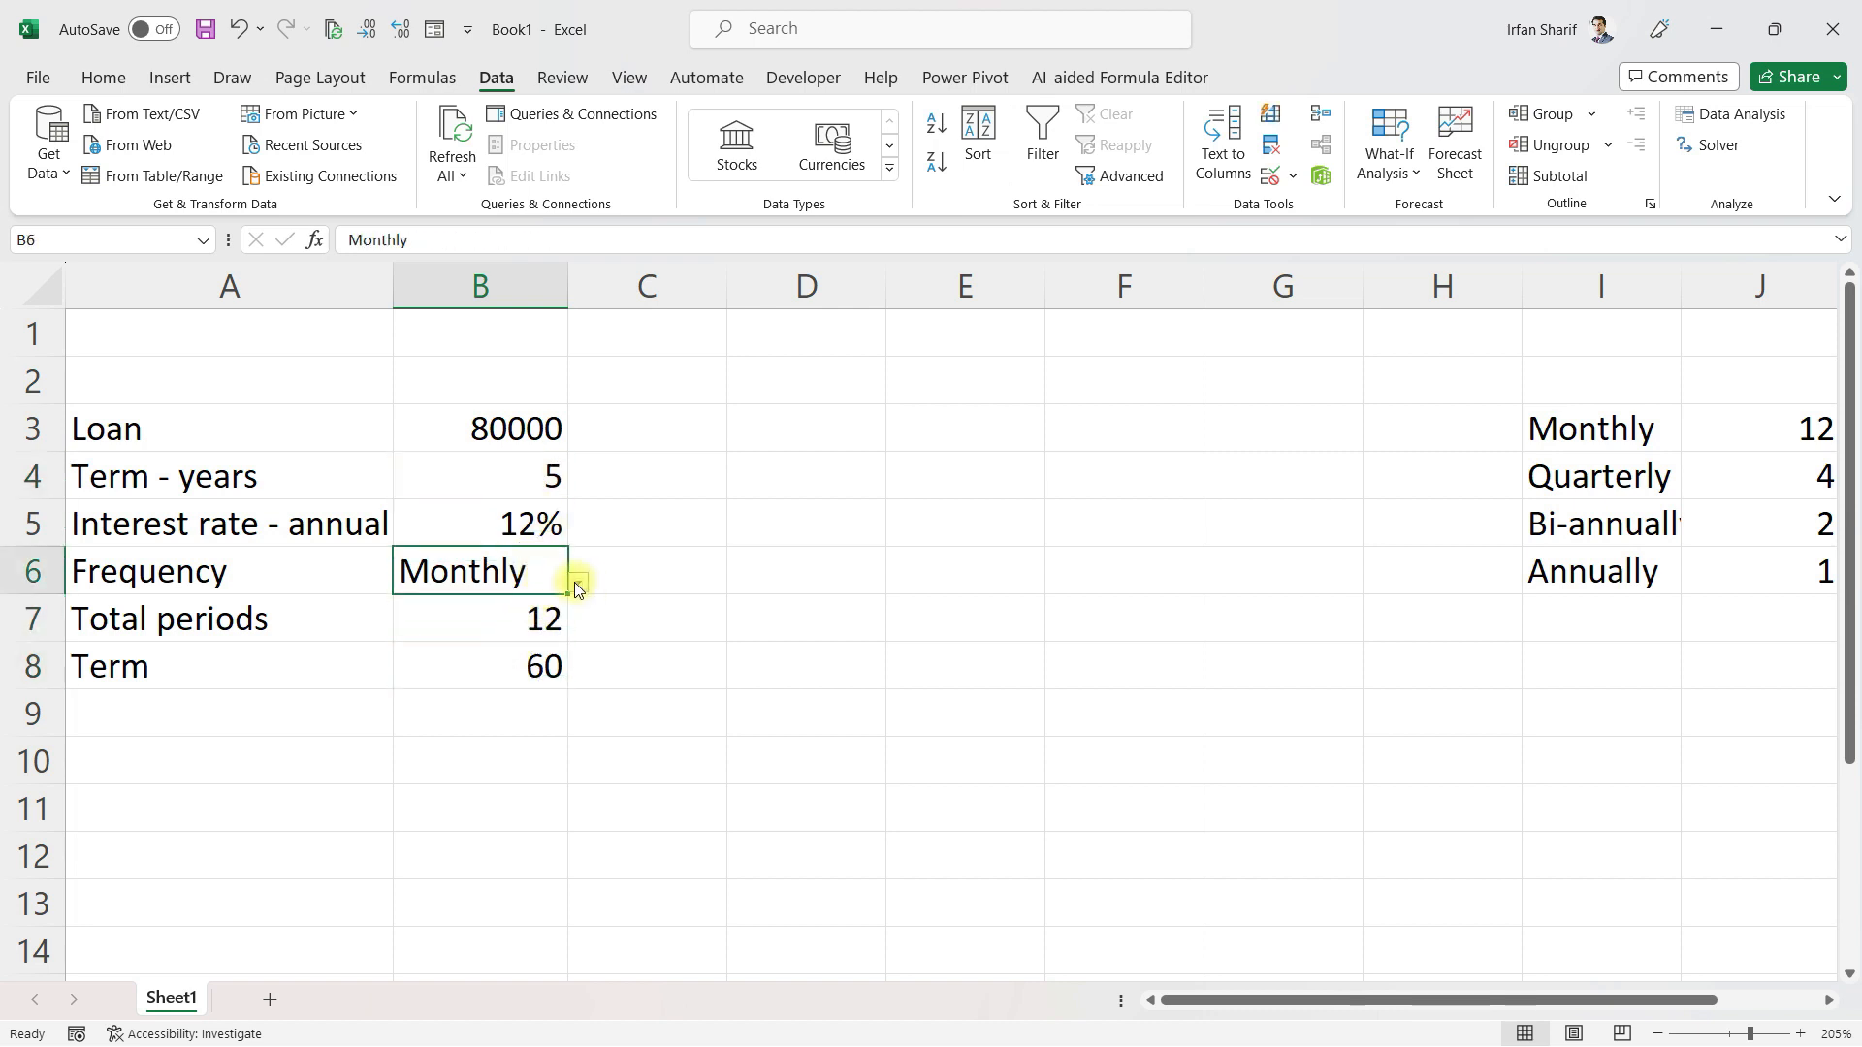
click(577, 582)
click(449, 644)
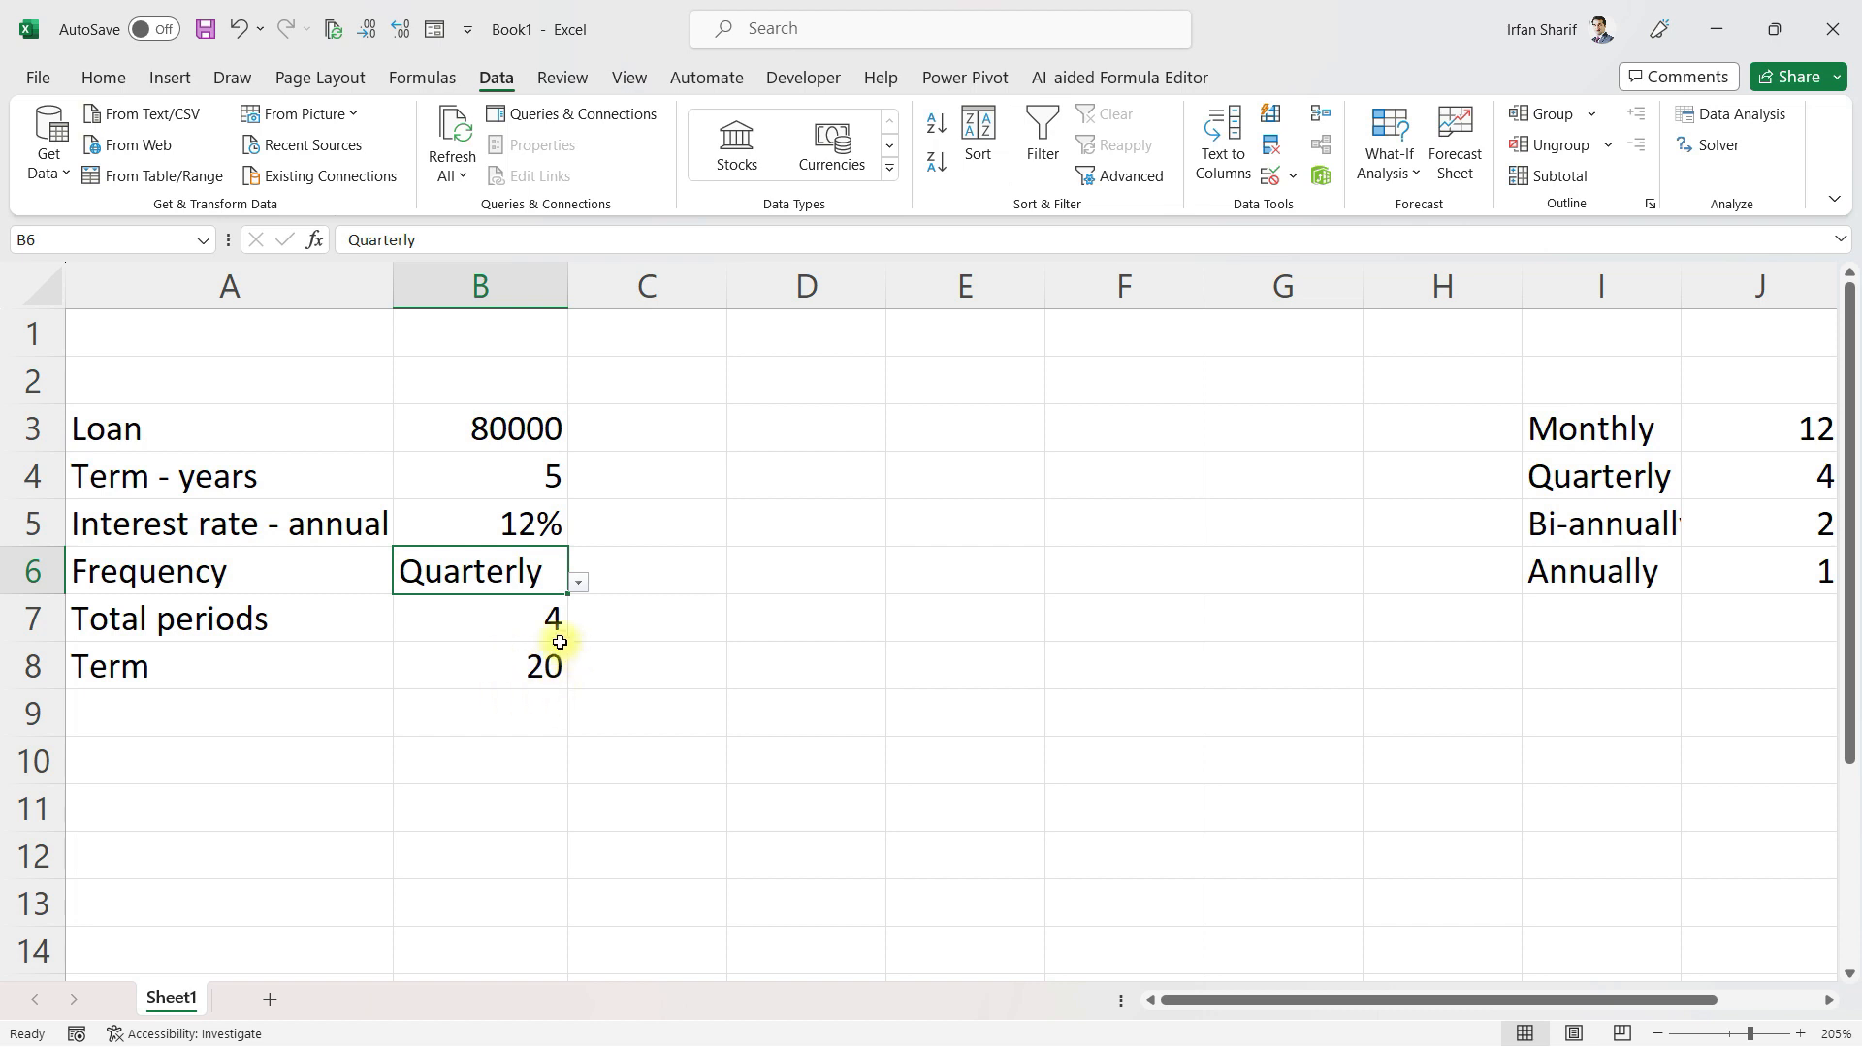
click(494, 673)
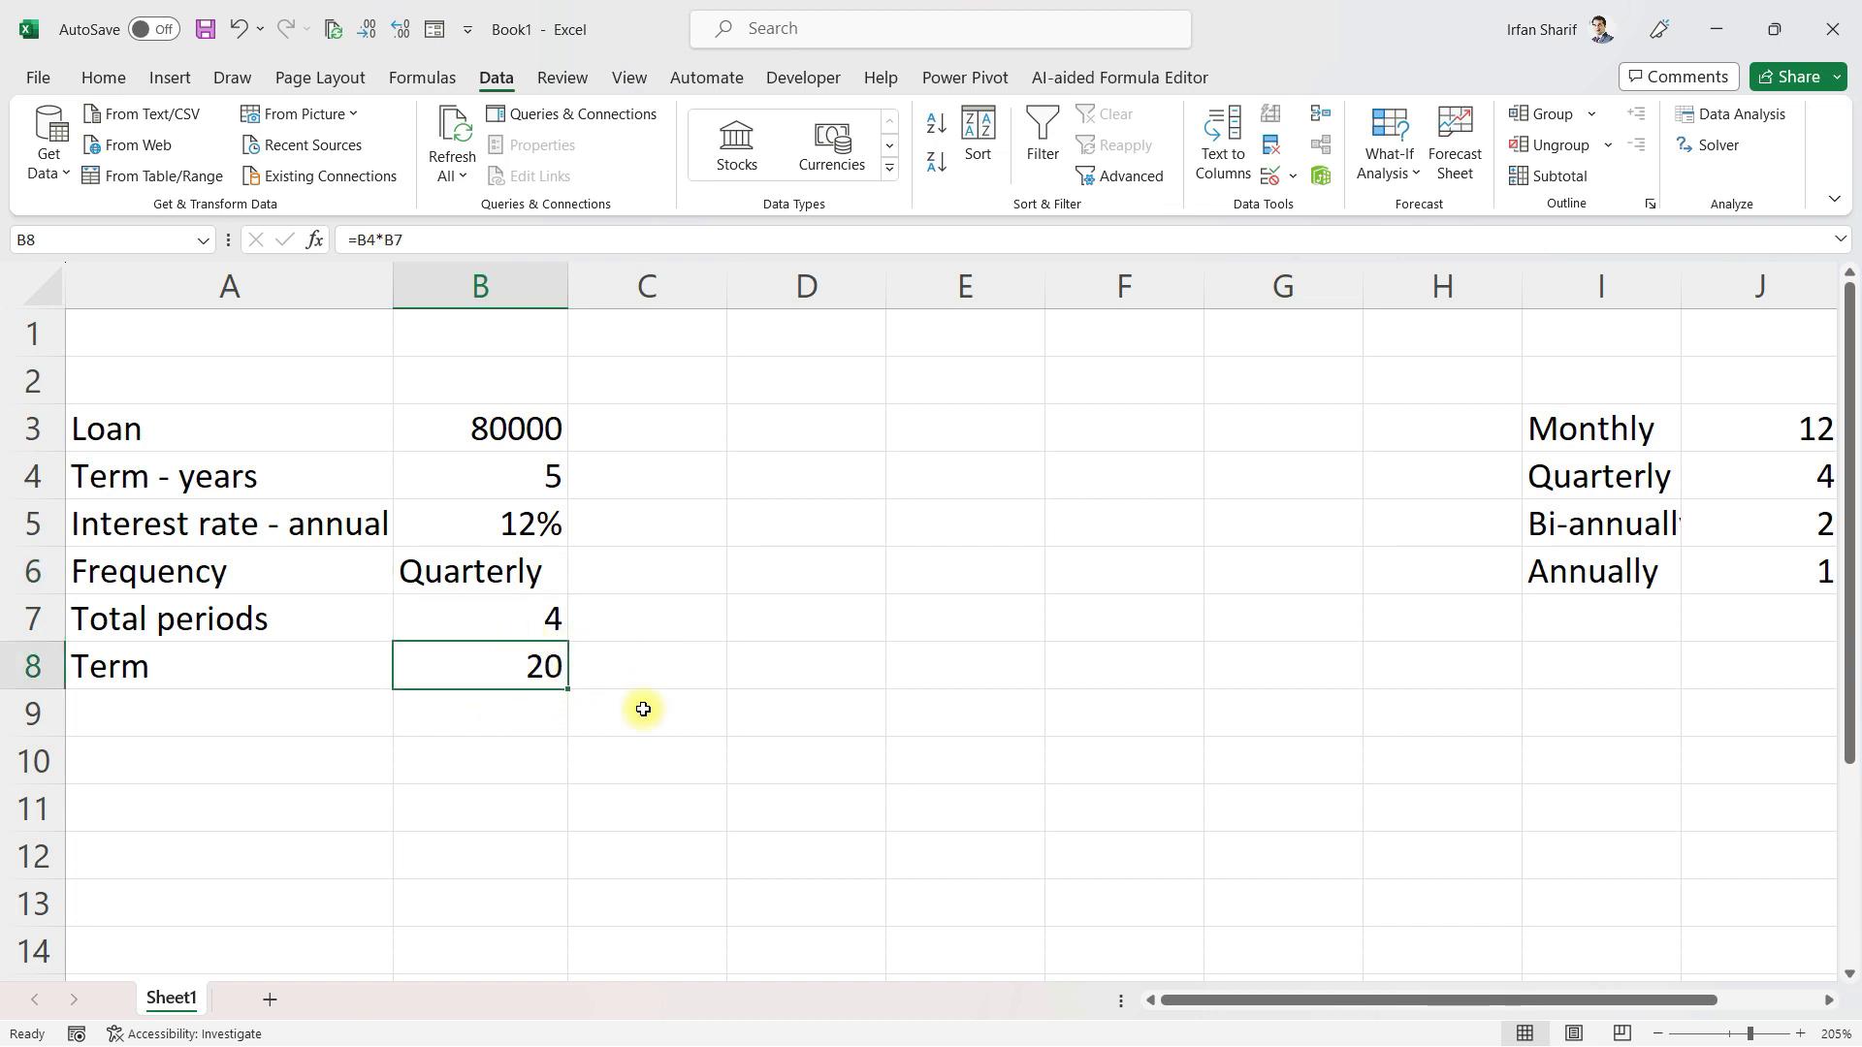
click(542, 478)
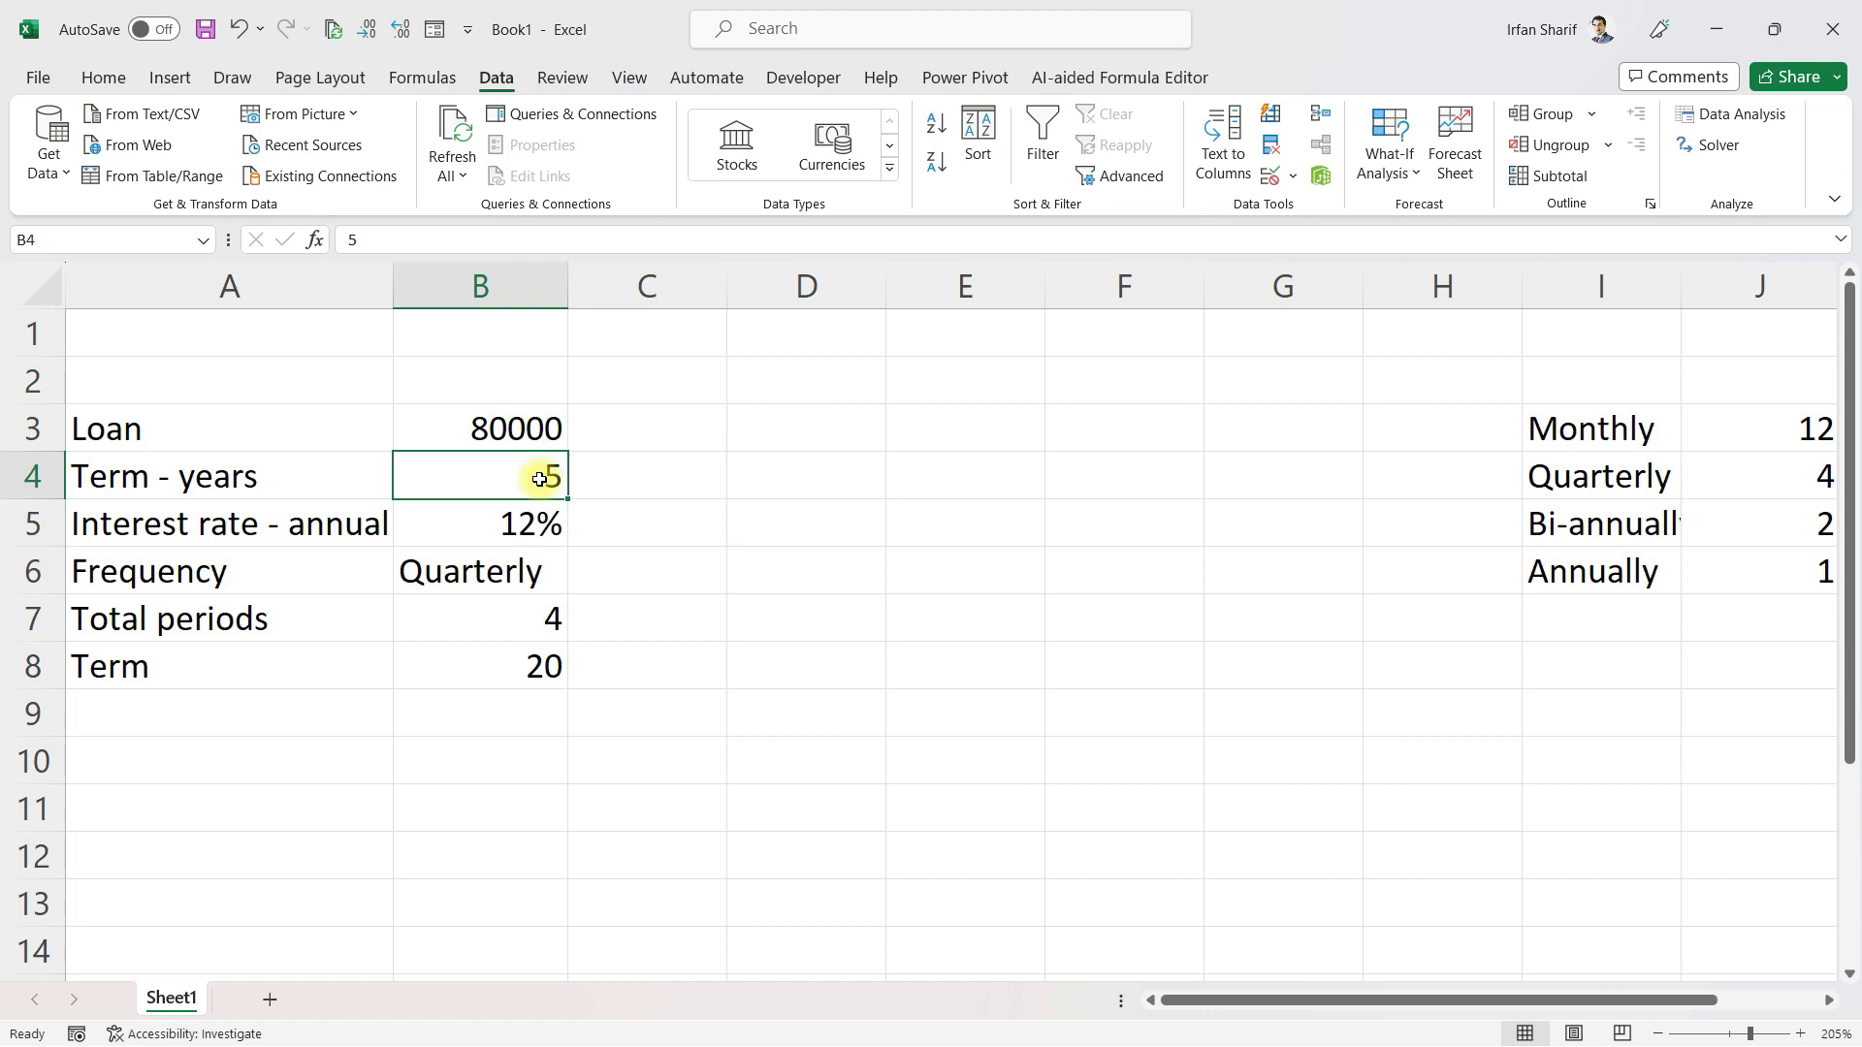
click(502, 619)
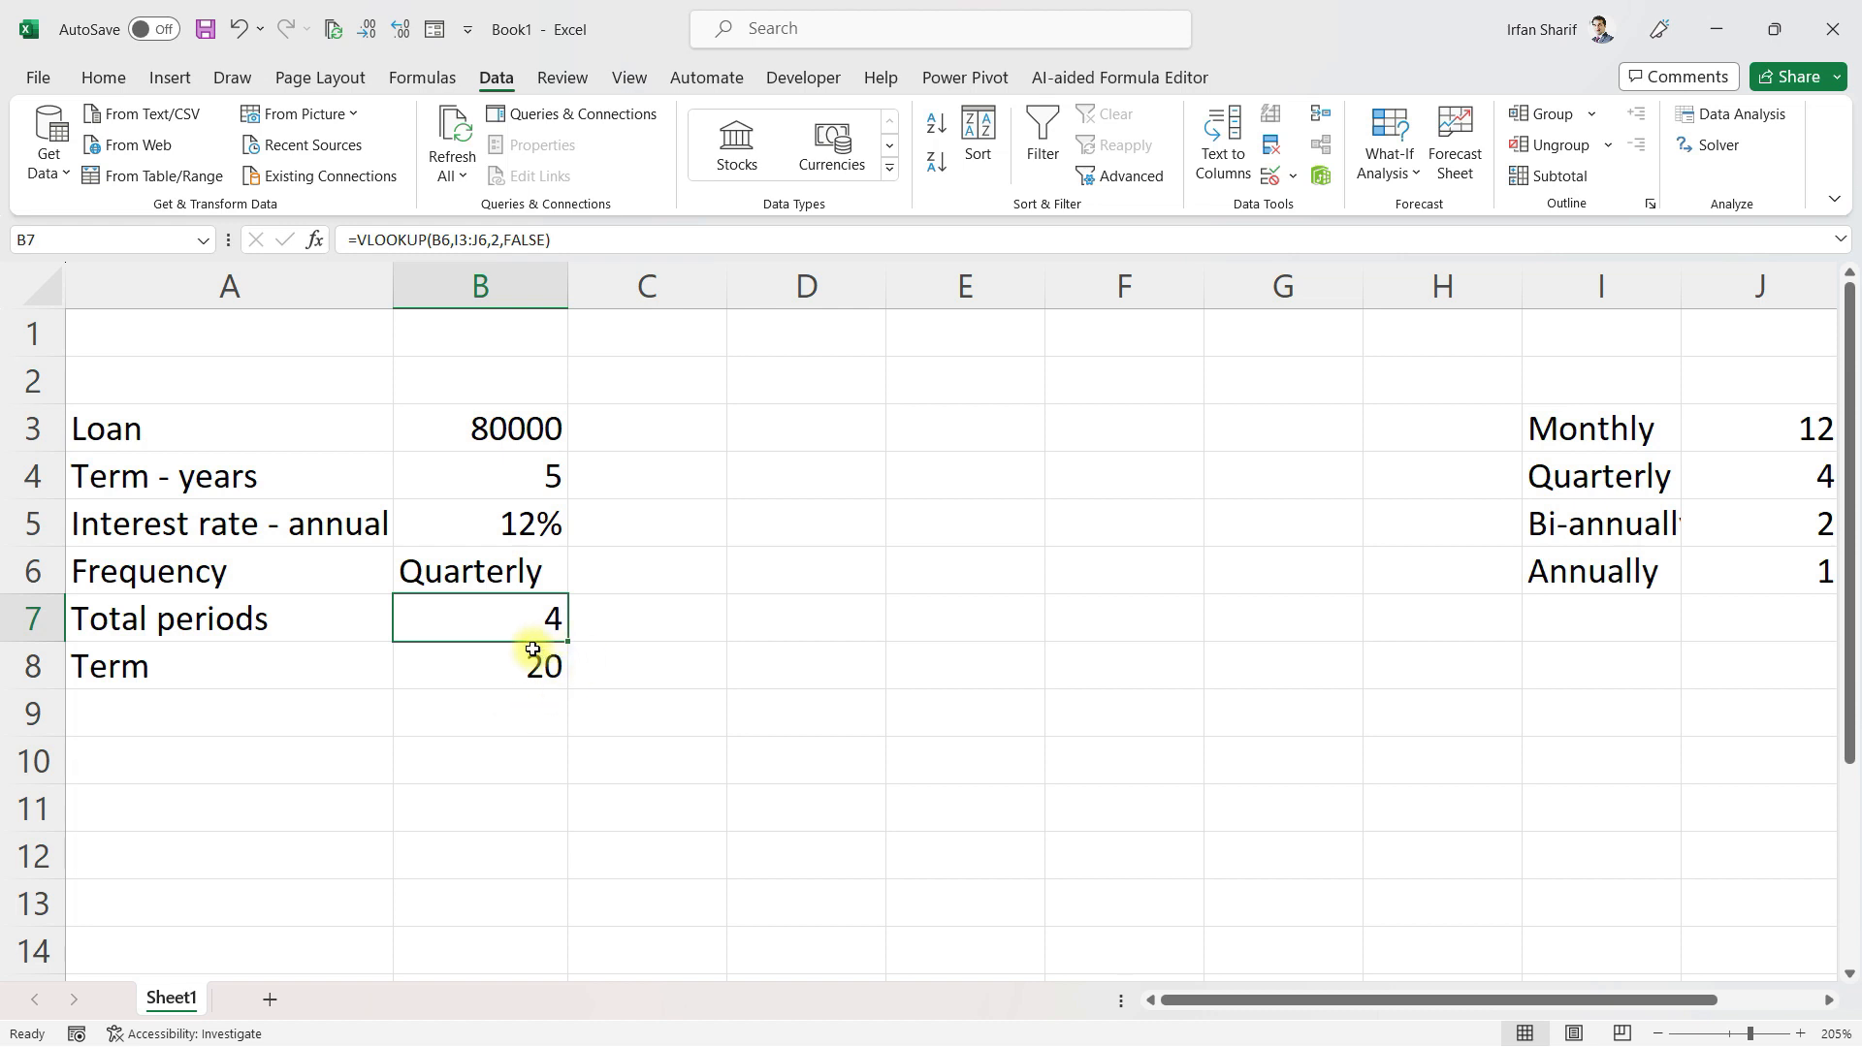
click(488, 672)
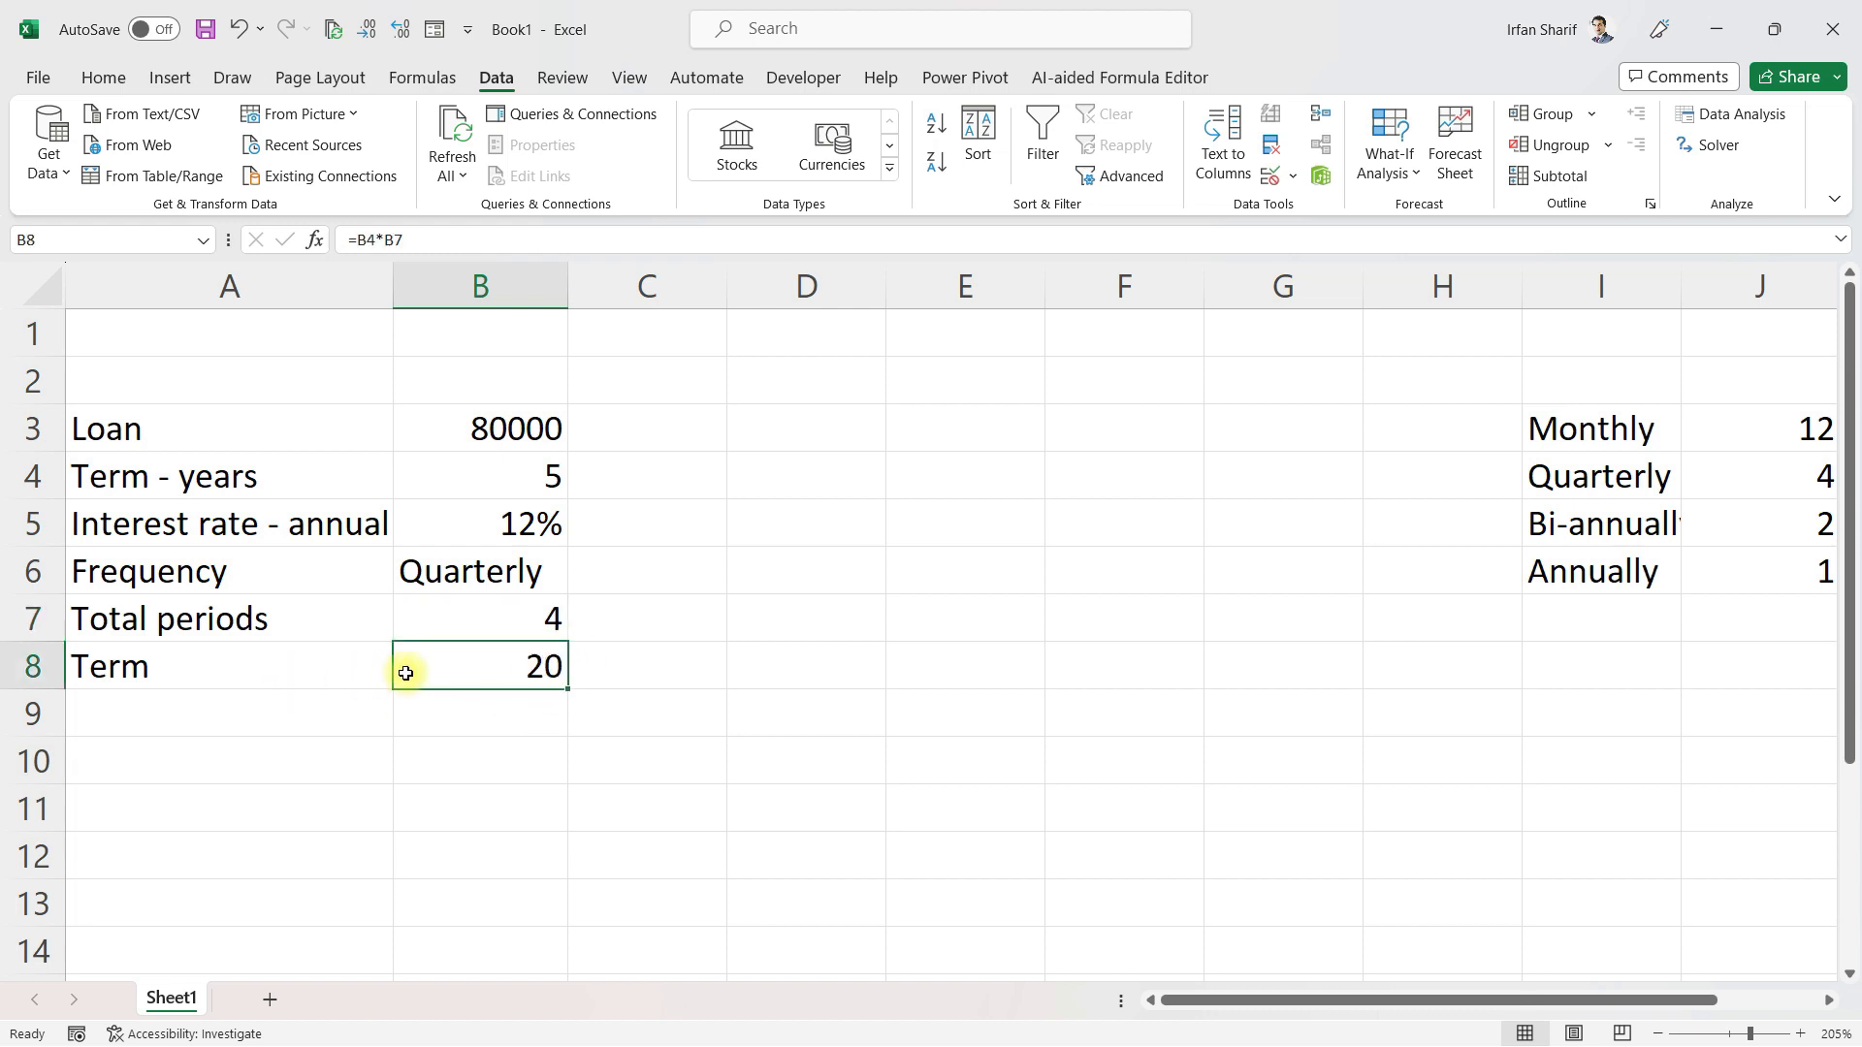
click(499, 576)
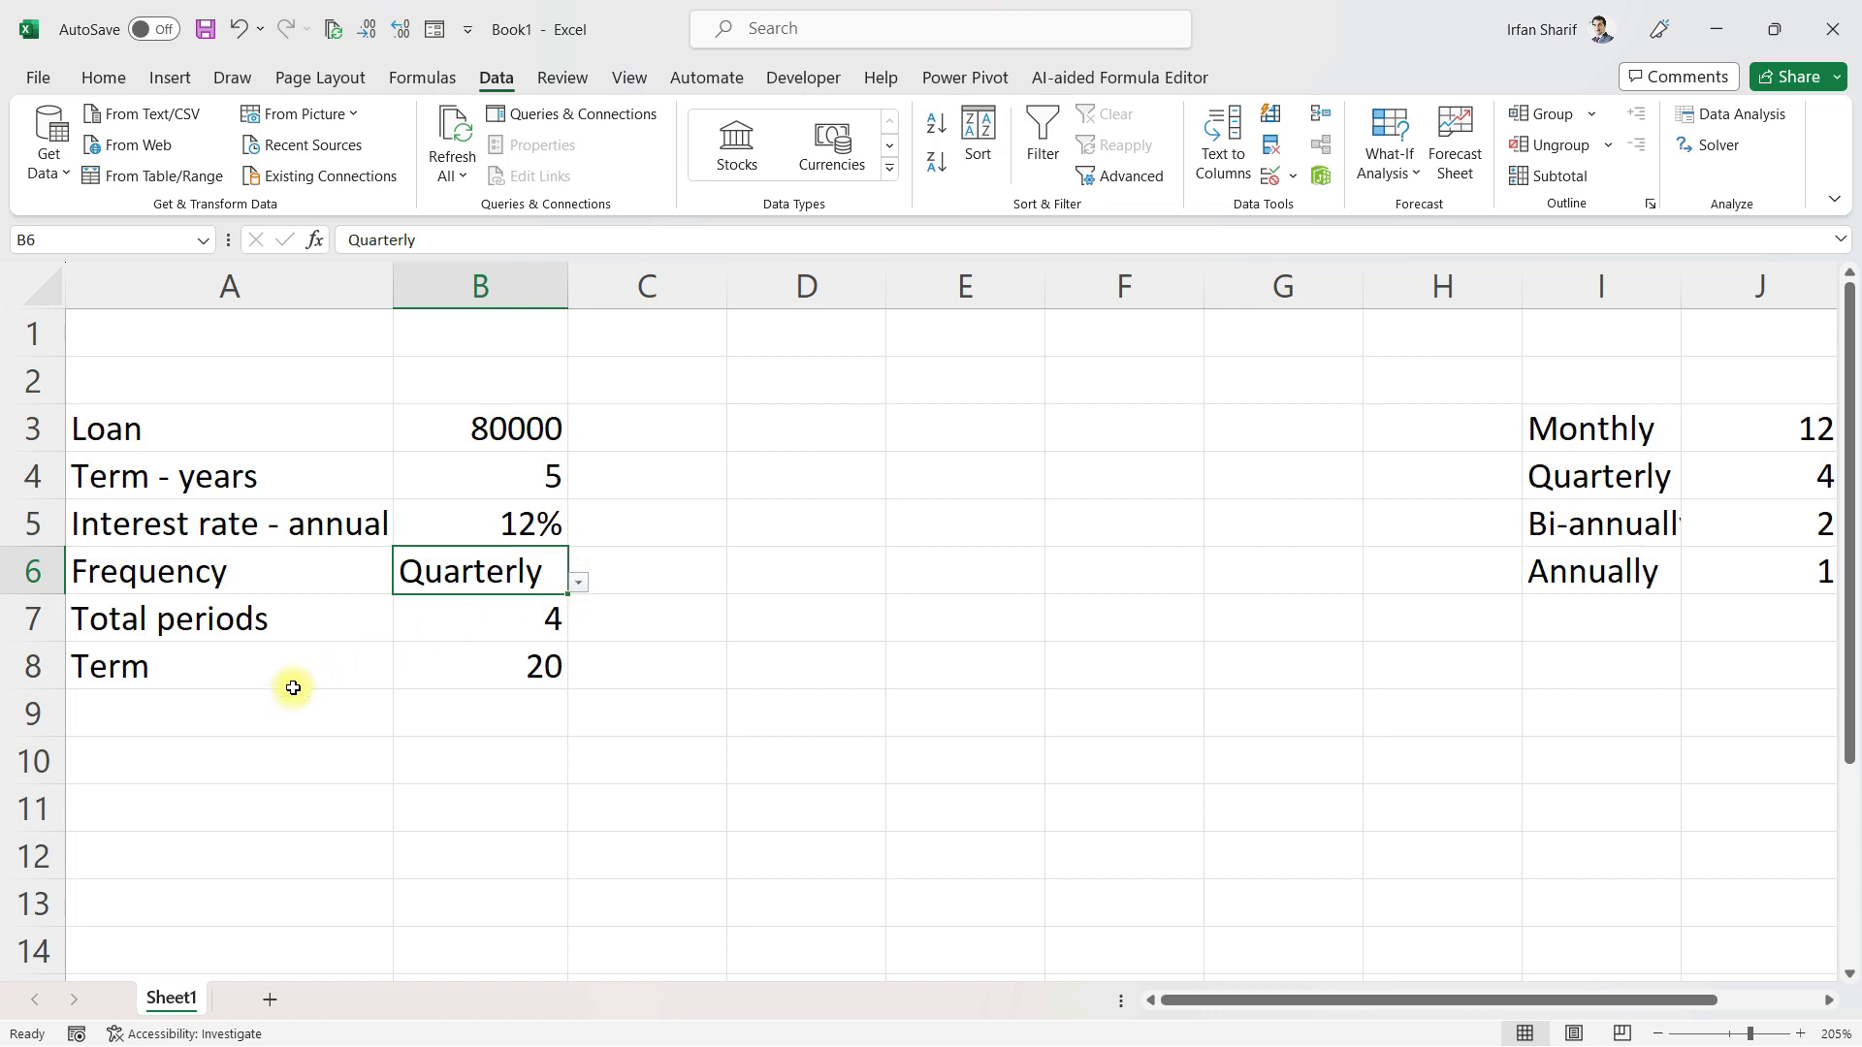
Enter the label "Interest rate" in A9, discarding the autocomplete suggestion
click(276, 718)
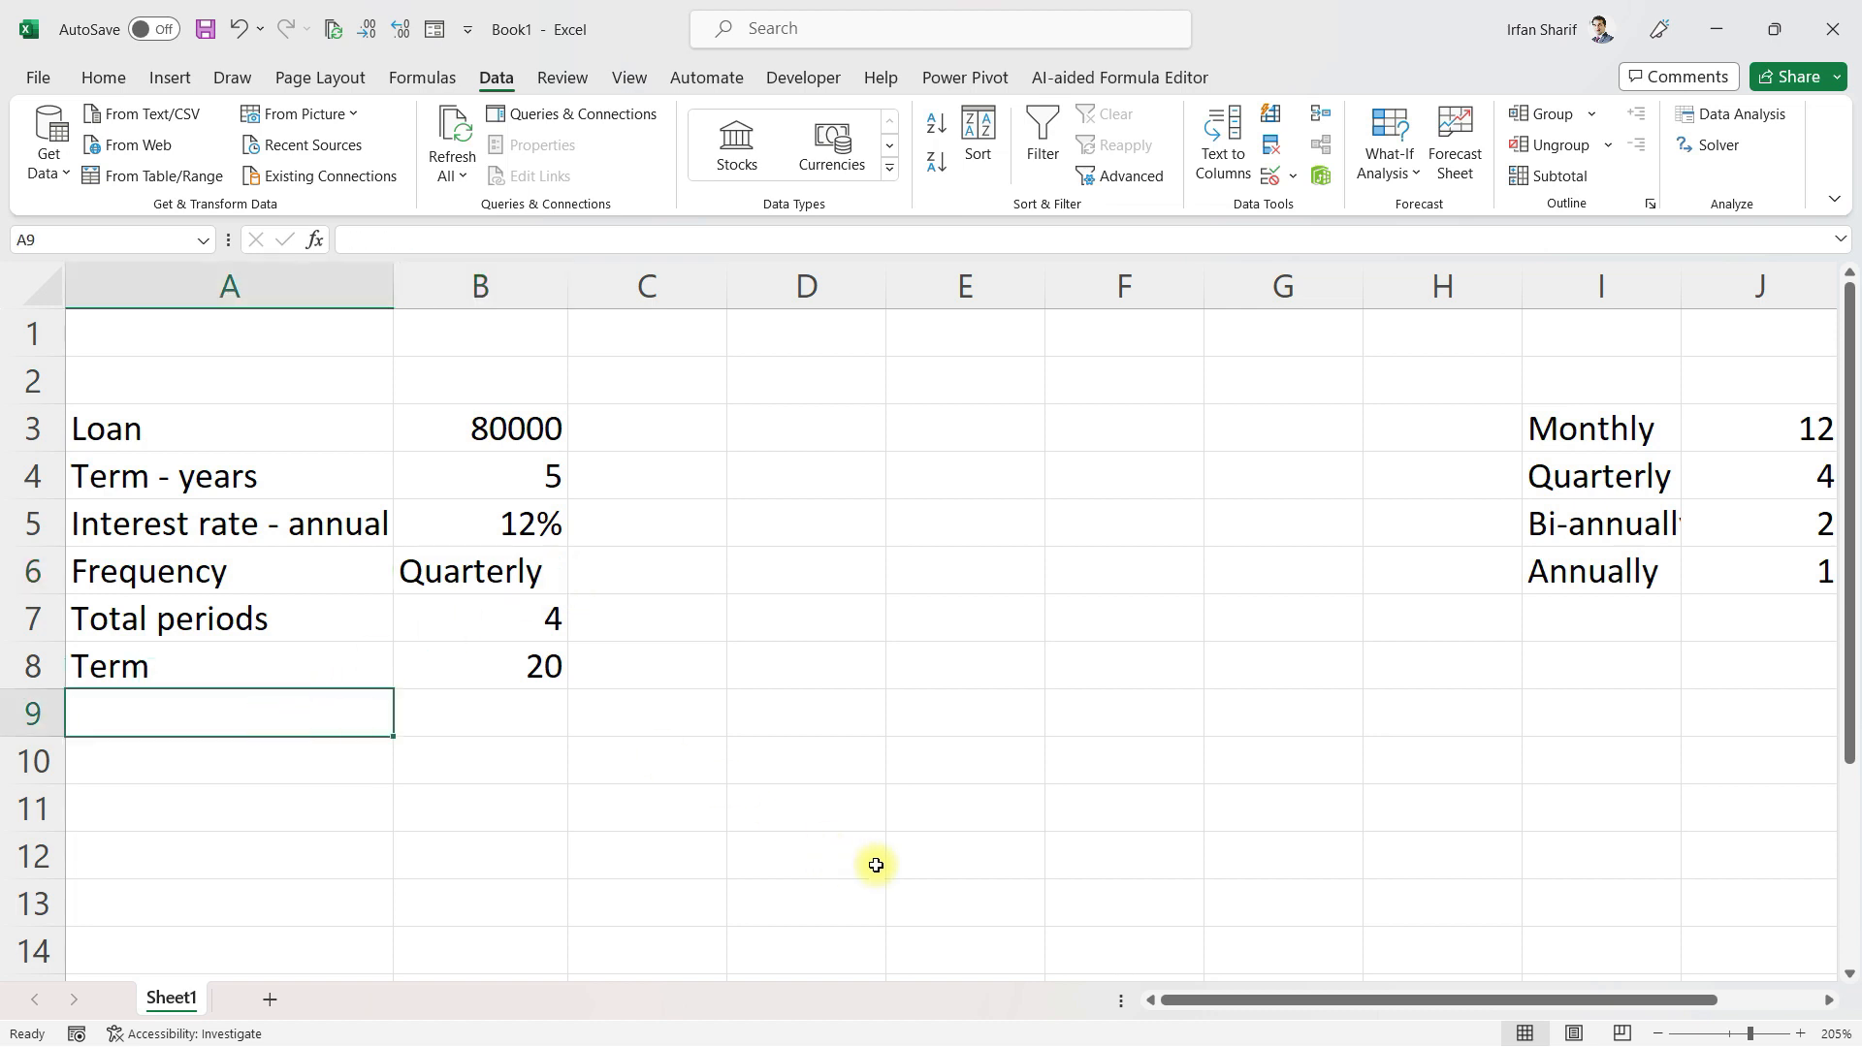
text(Intere)
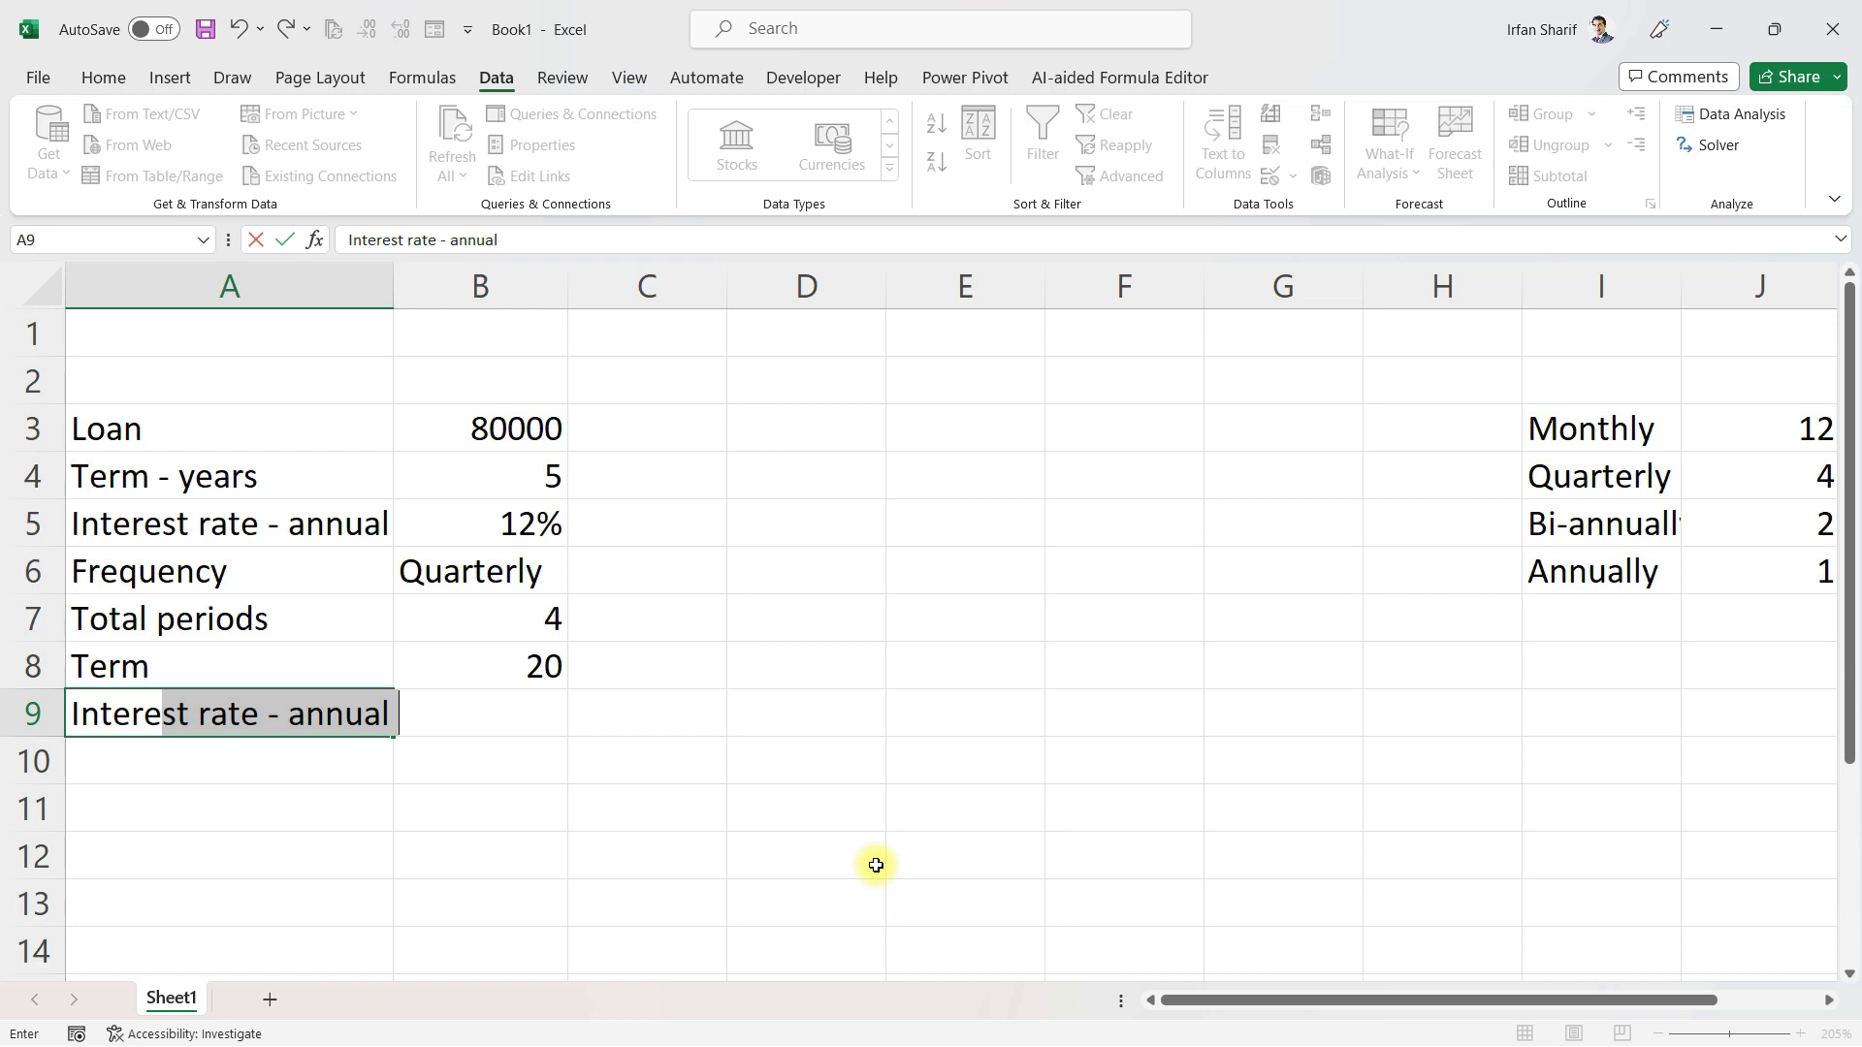
text(st r)
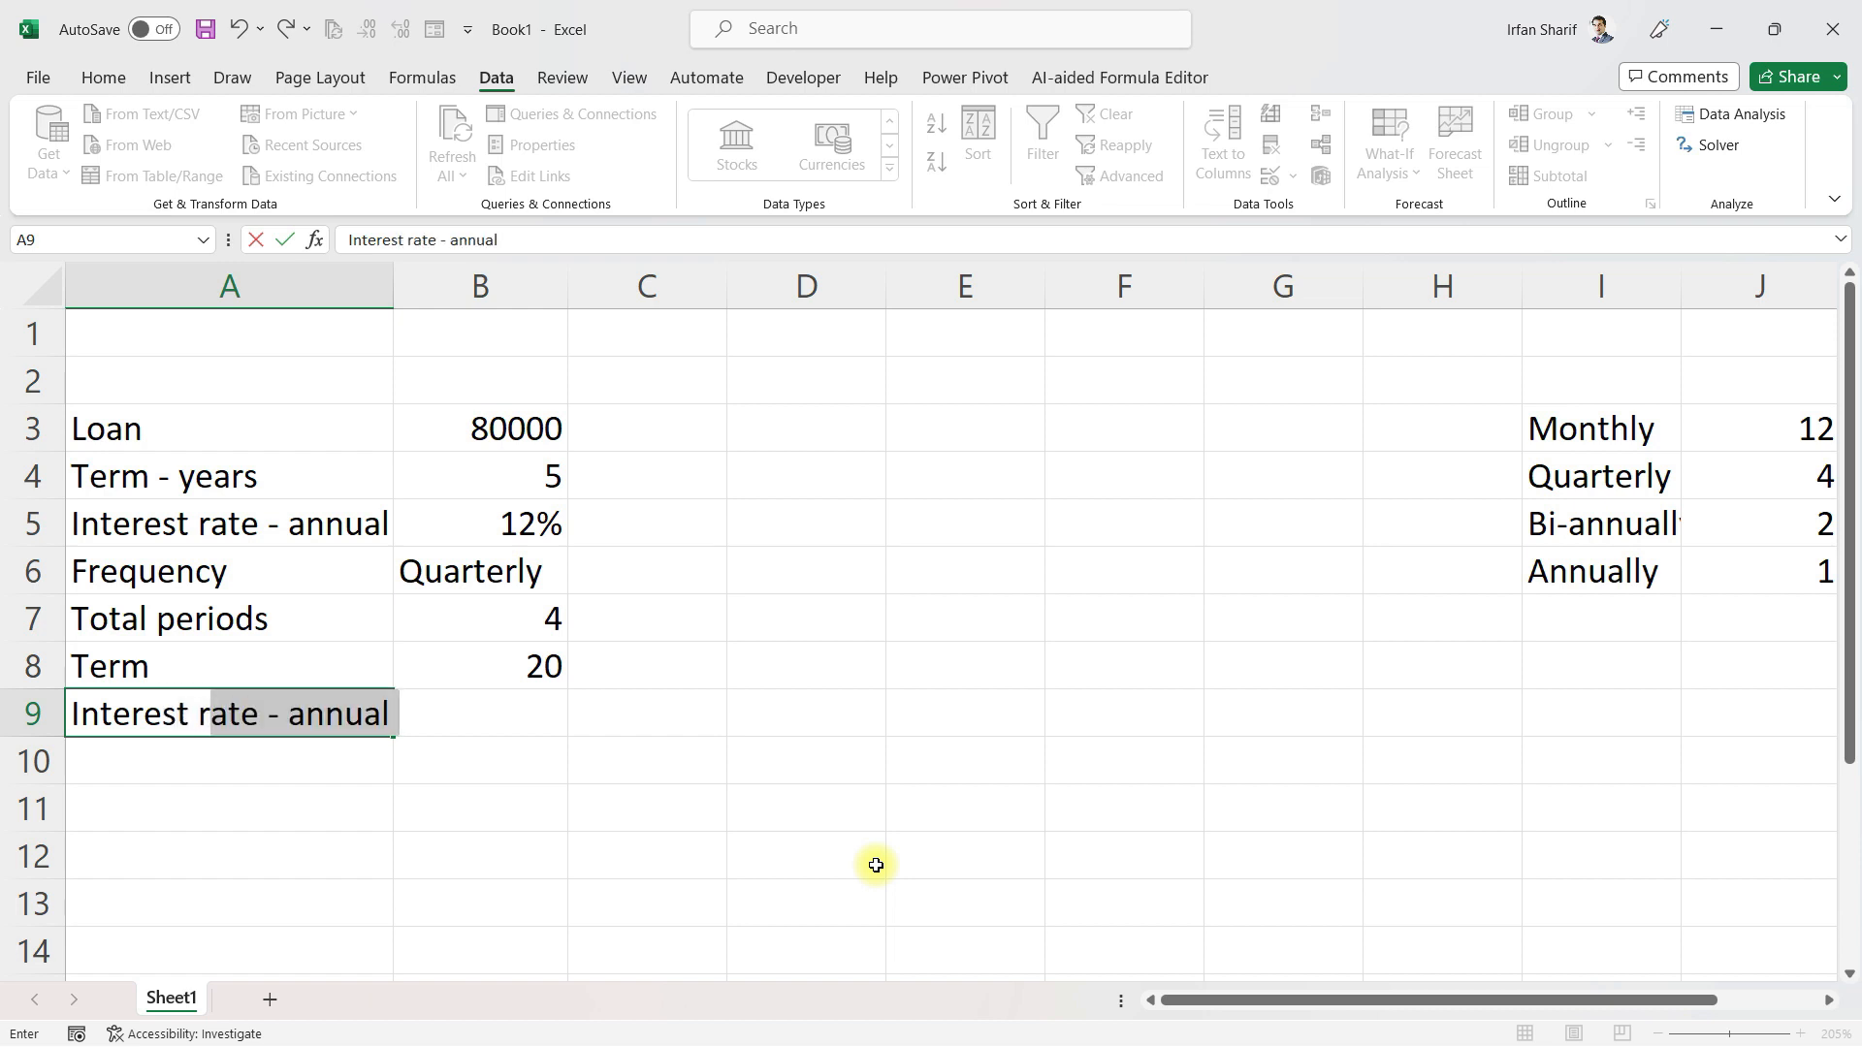
text(ate)
key(Delete)
key(Return)
Calculate the interest rate per period in B9 with =B5/B7 and format it as a percentage
key(Up)
key(Right)
text(=)
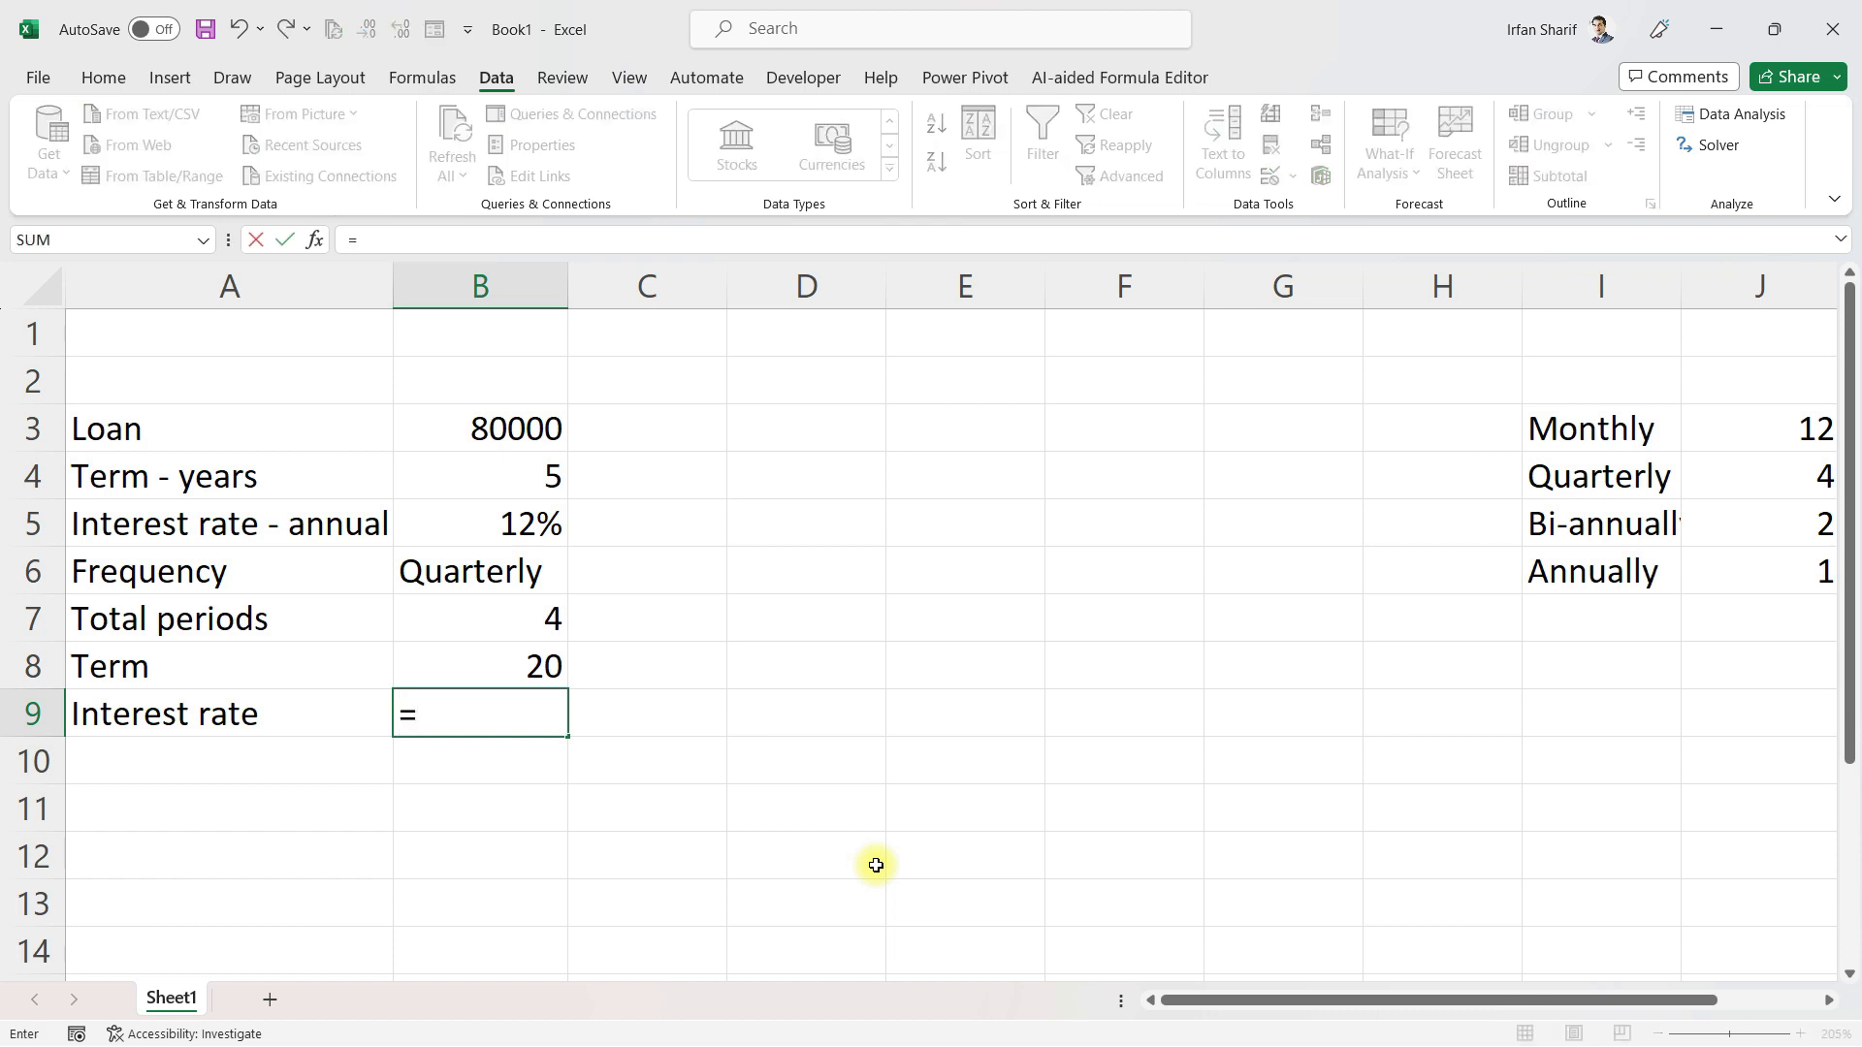
click(499, 515)
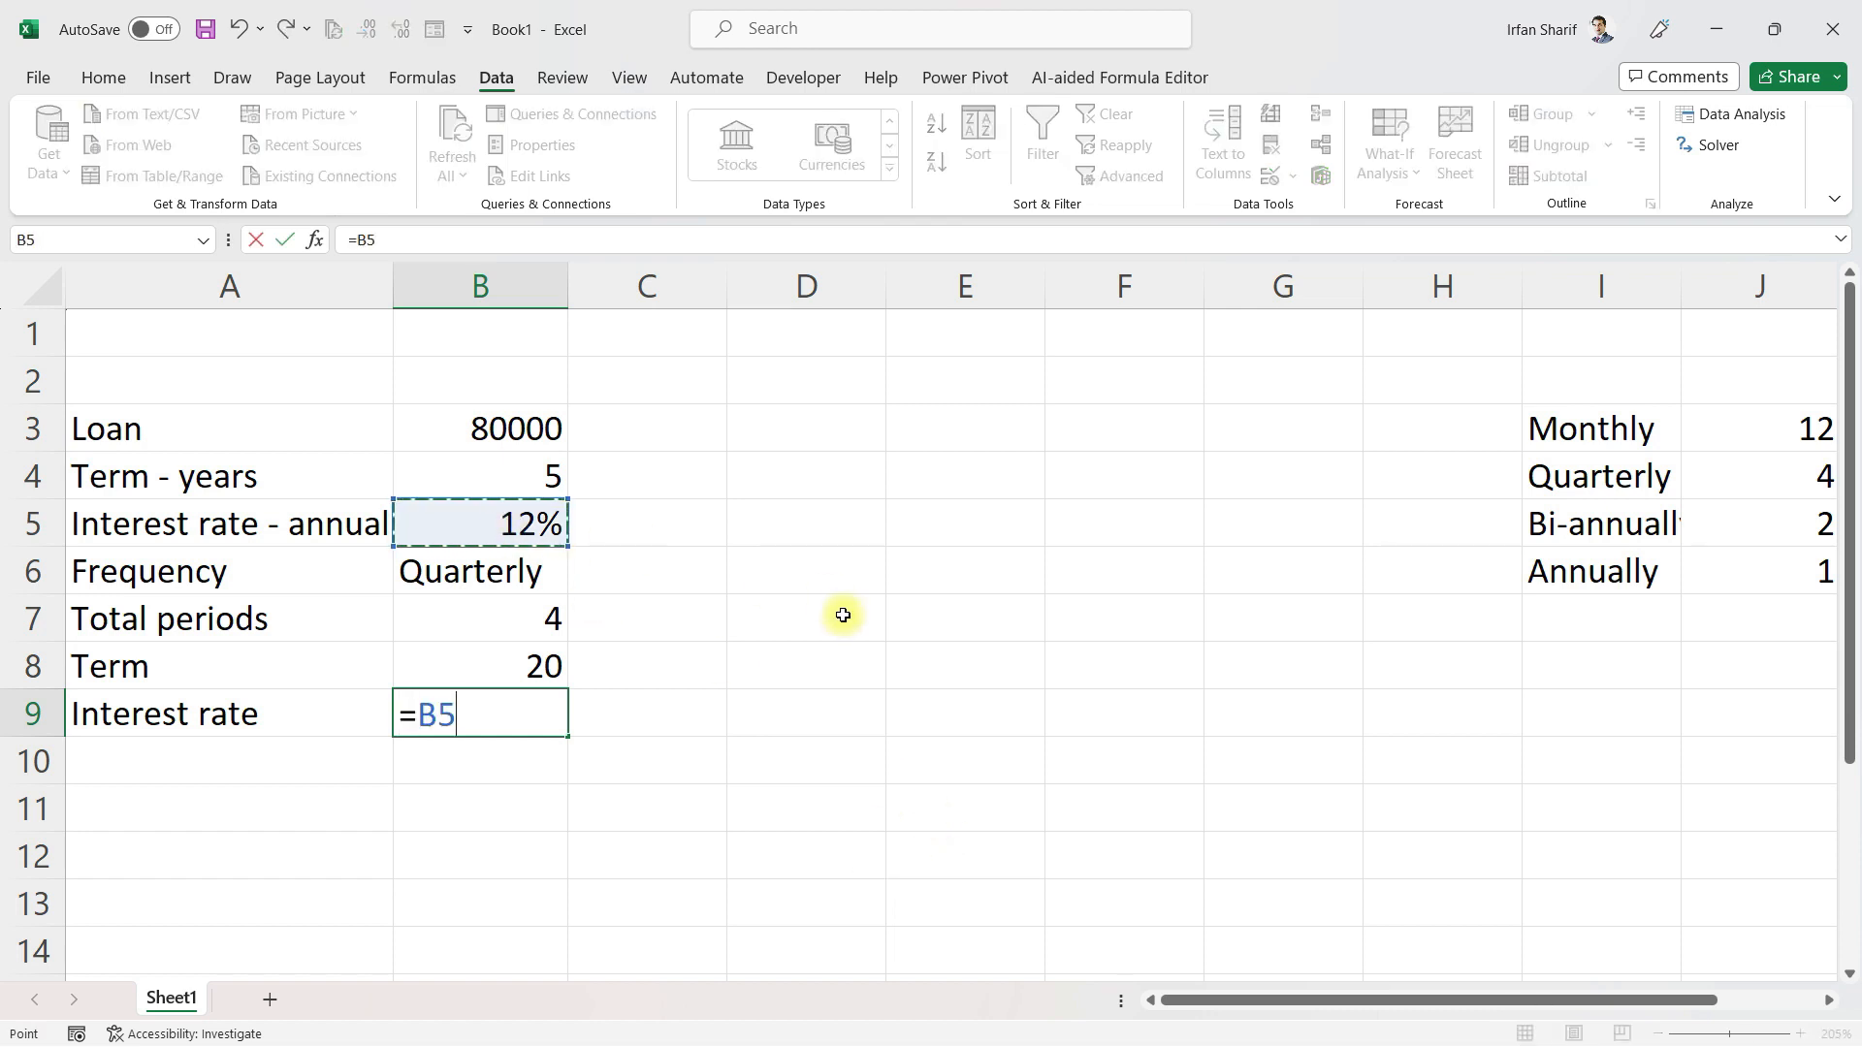
text(/)
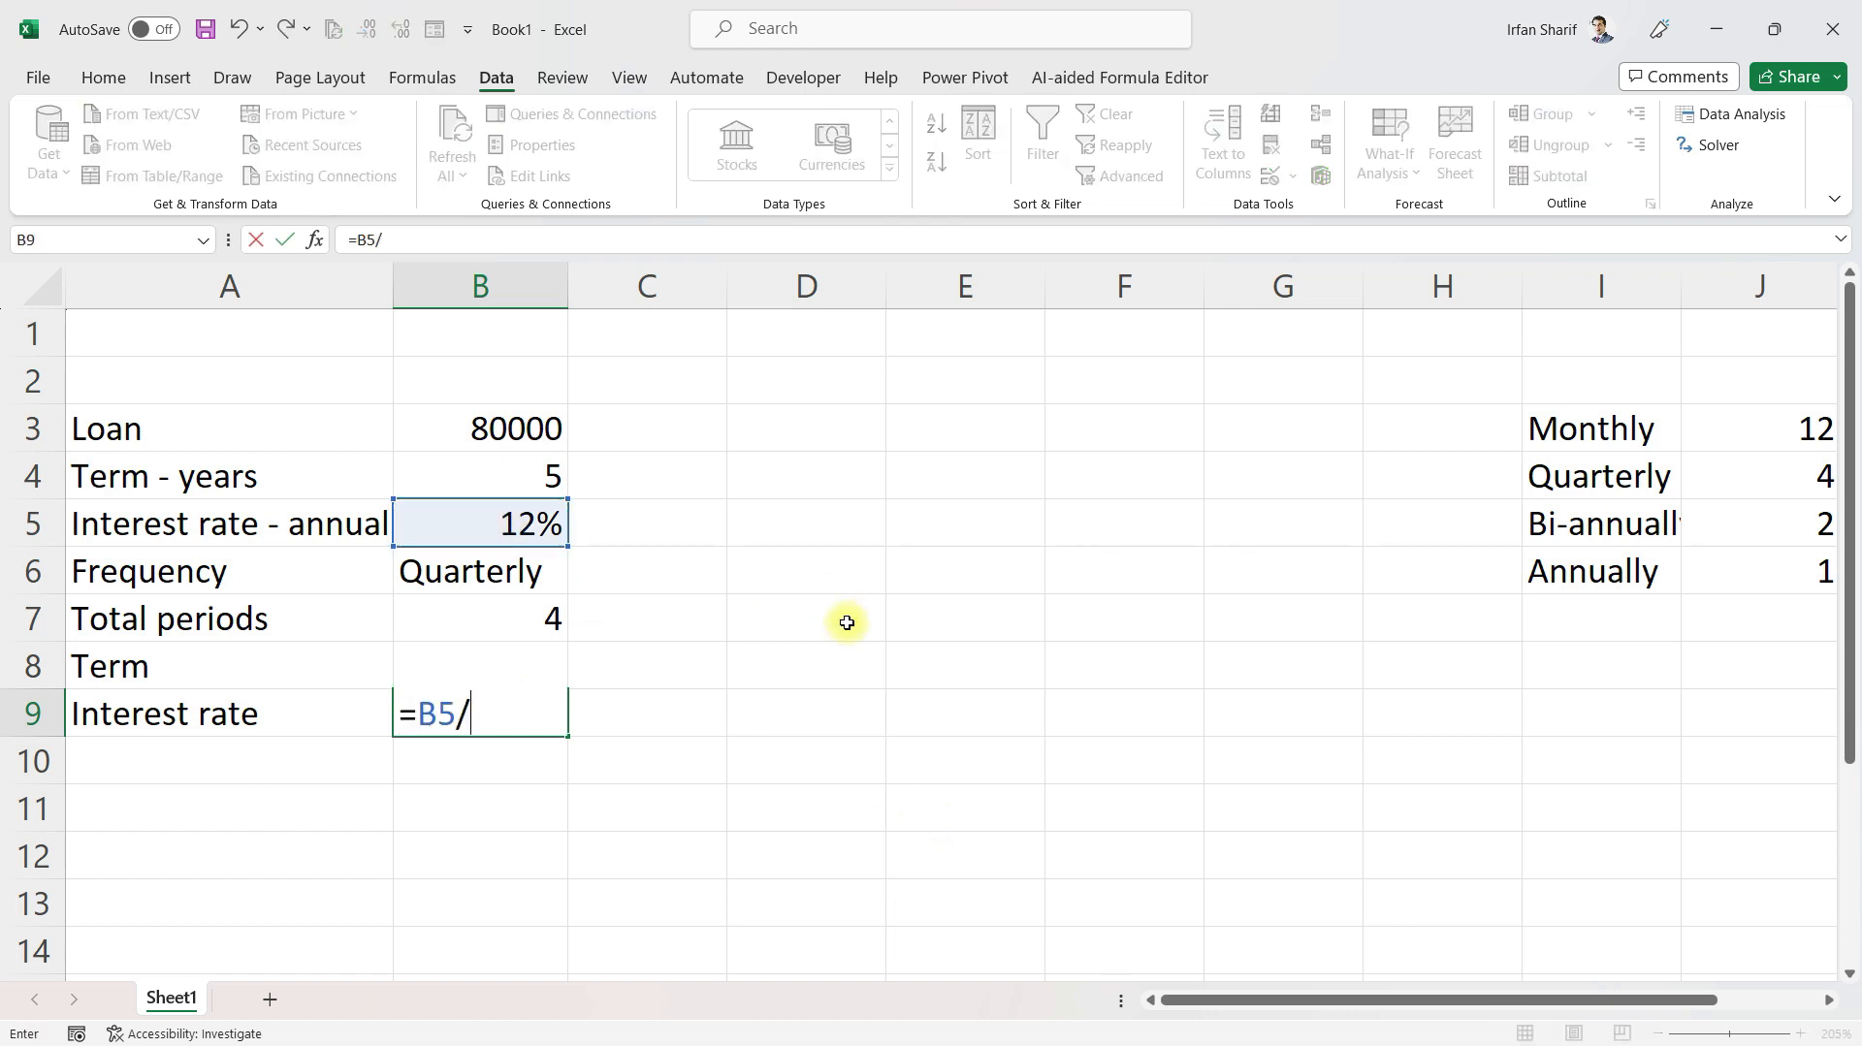
click(519, 613)
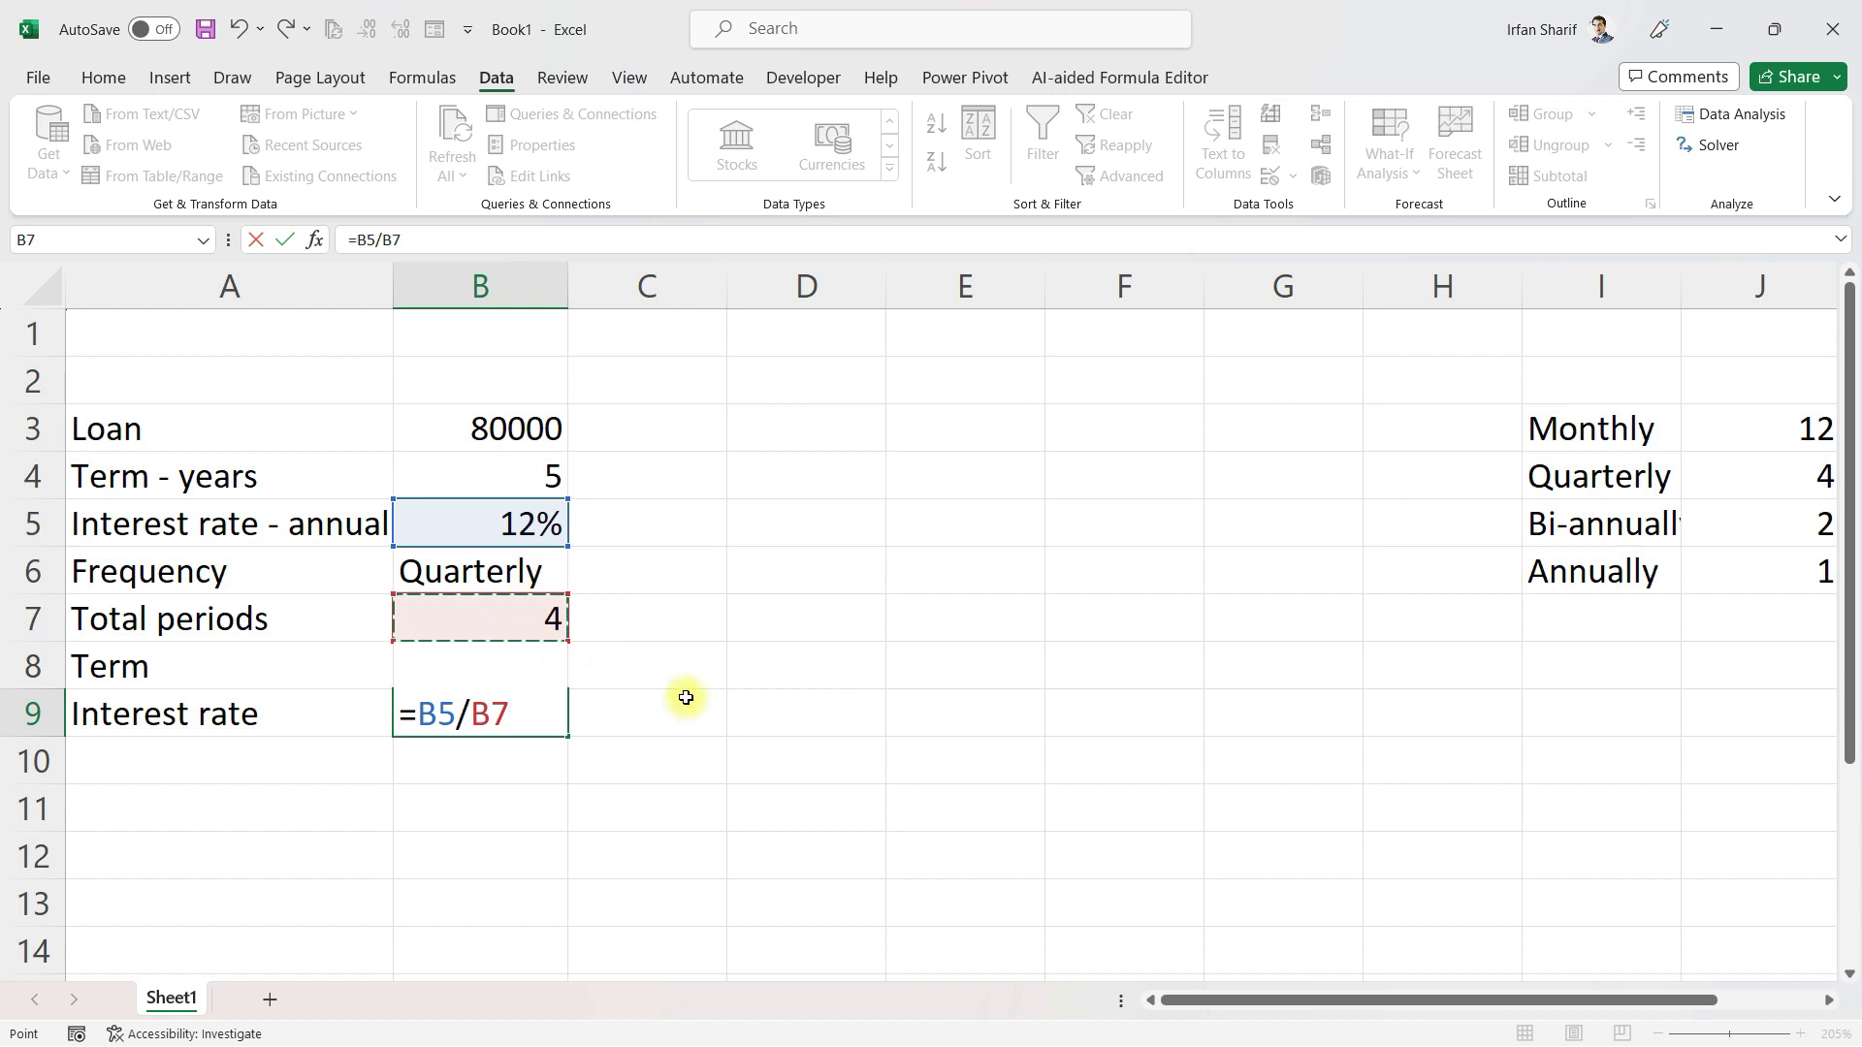
key(Return)
key(Up)
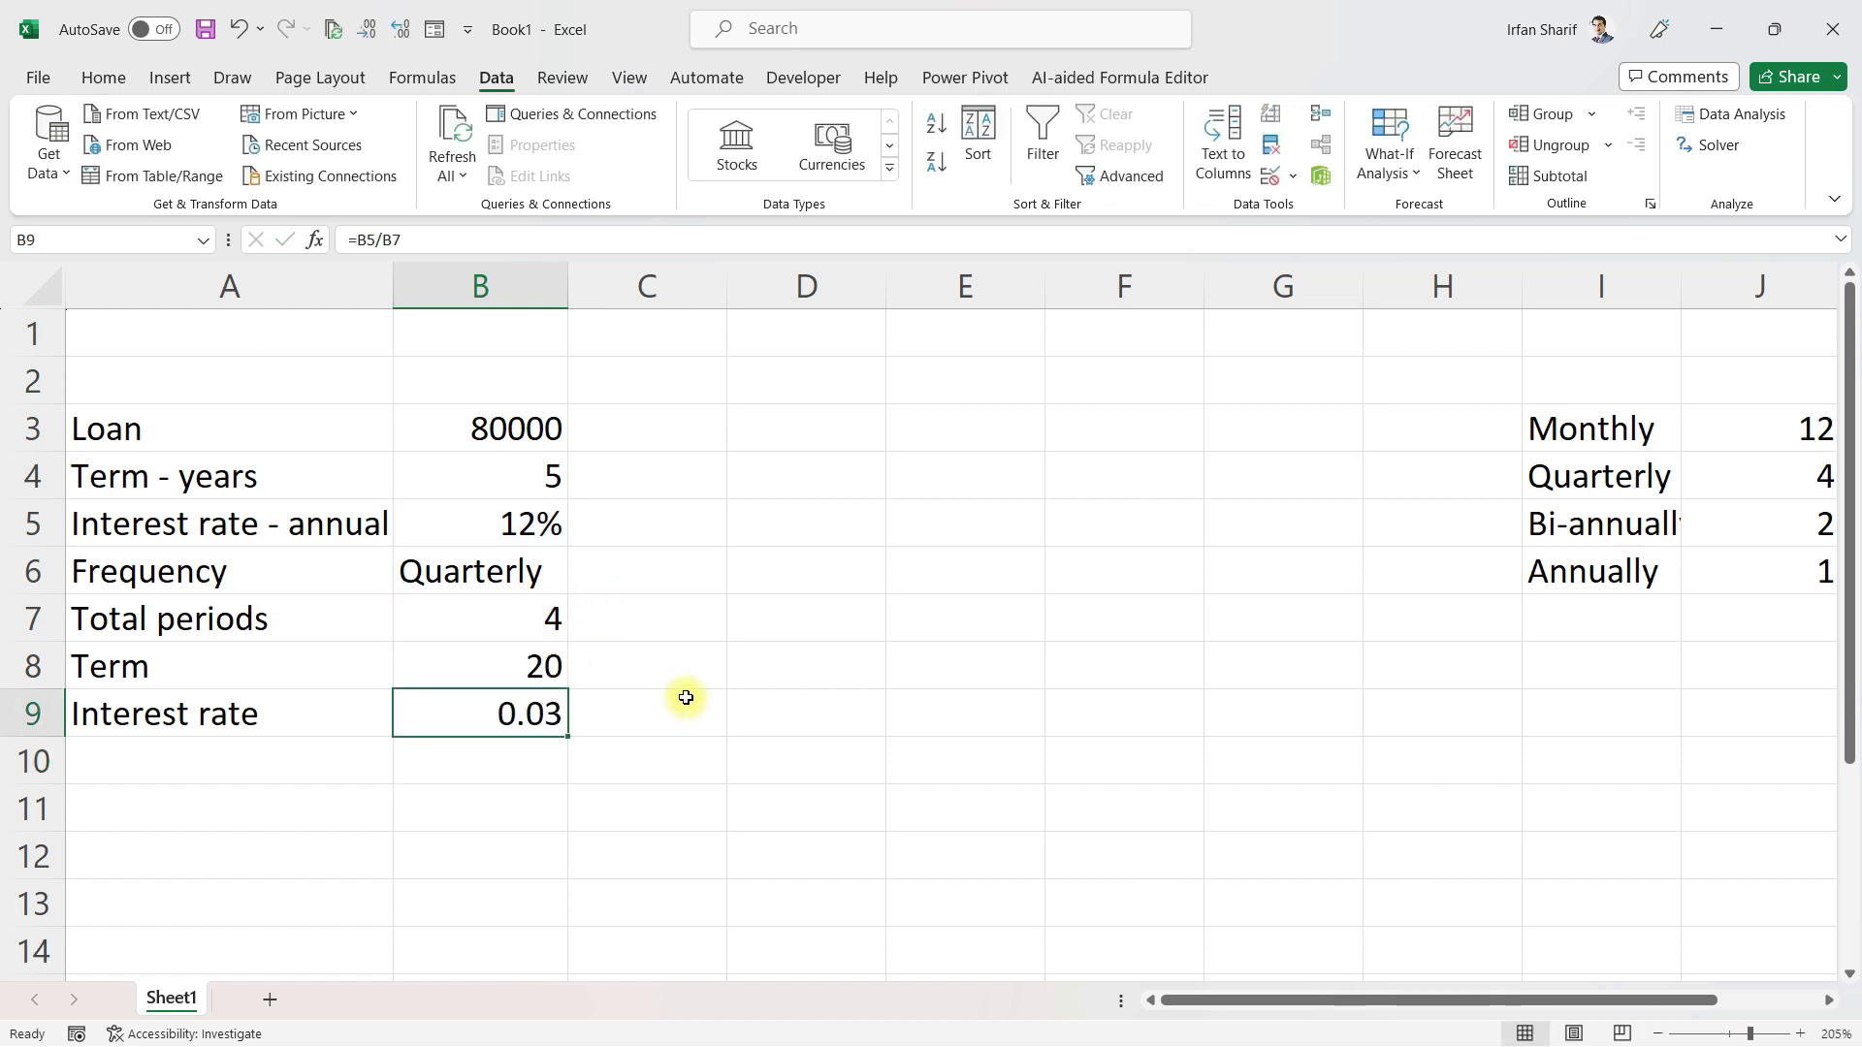
click(106, 77)
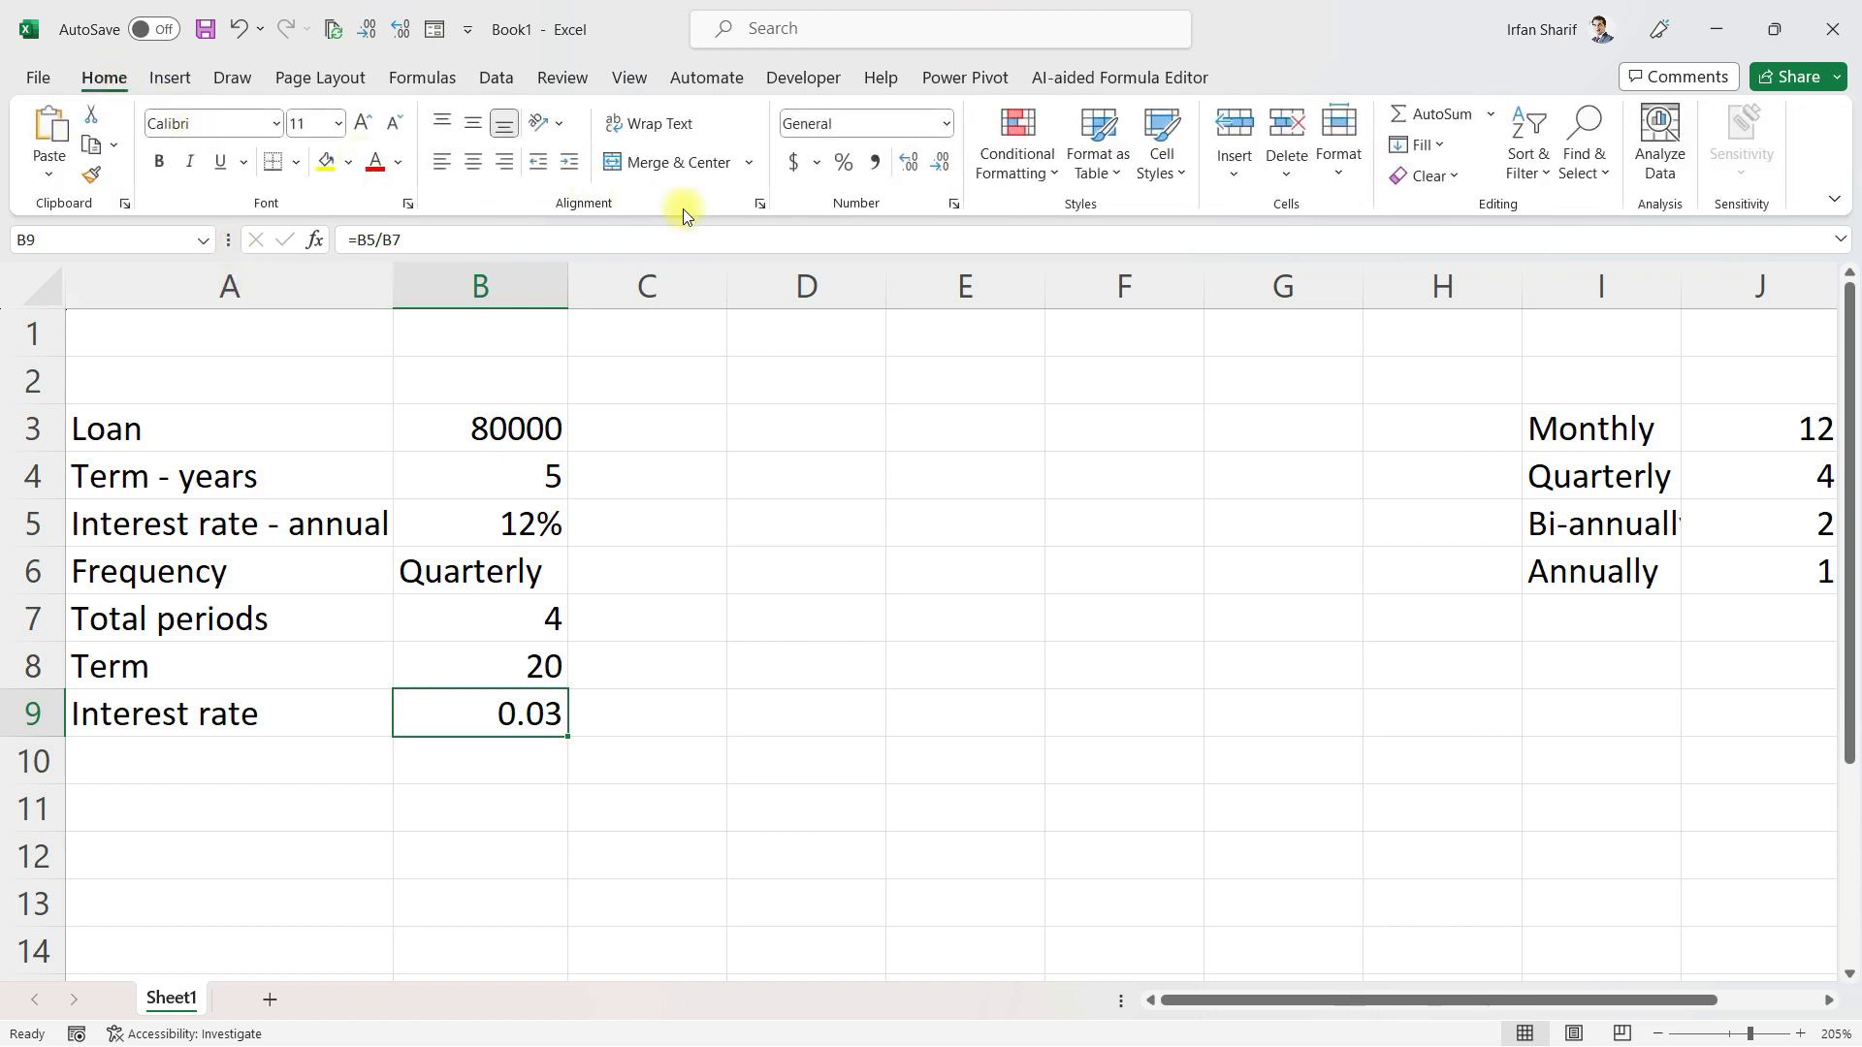
click(843, 167)
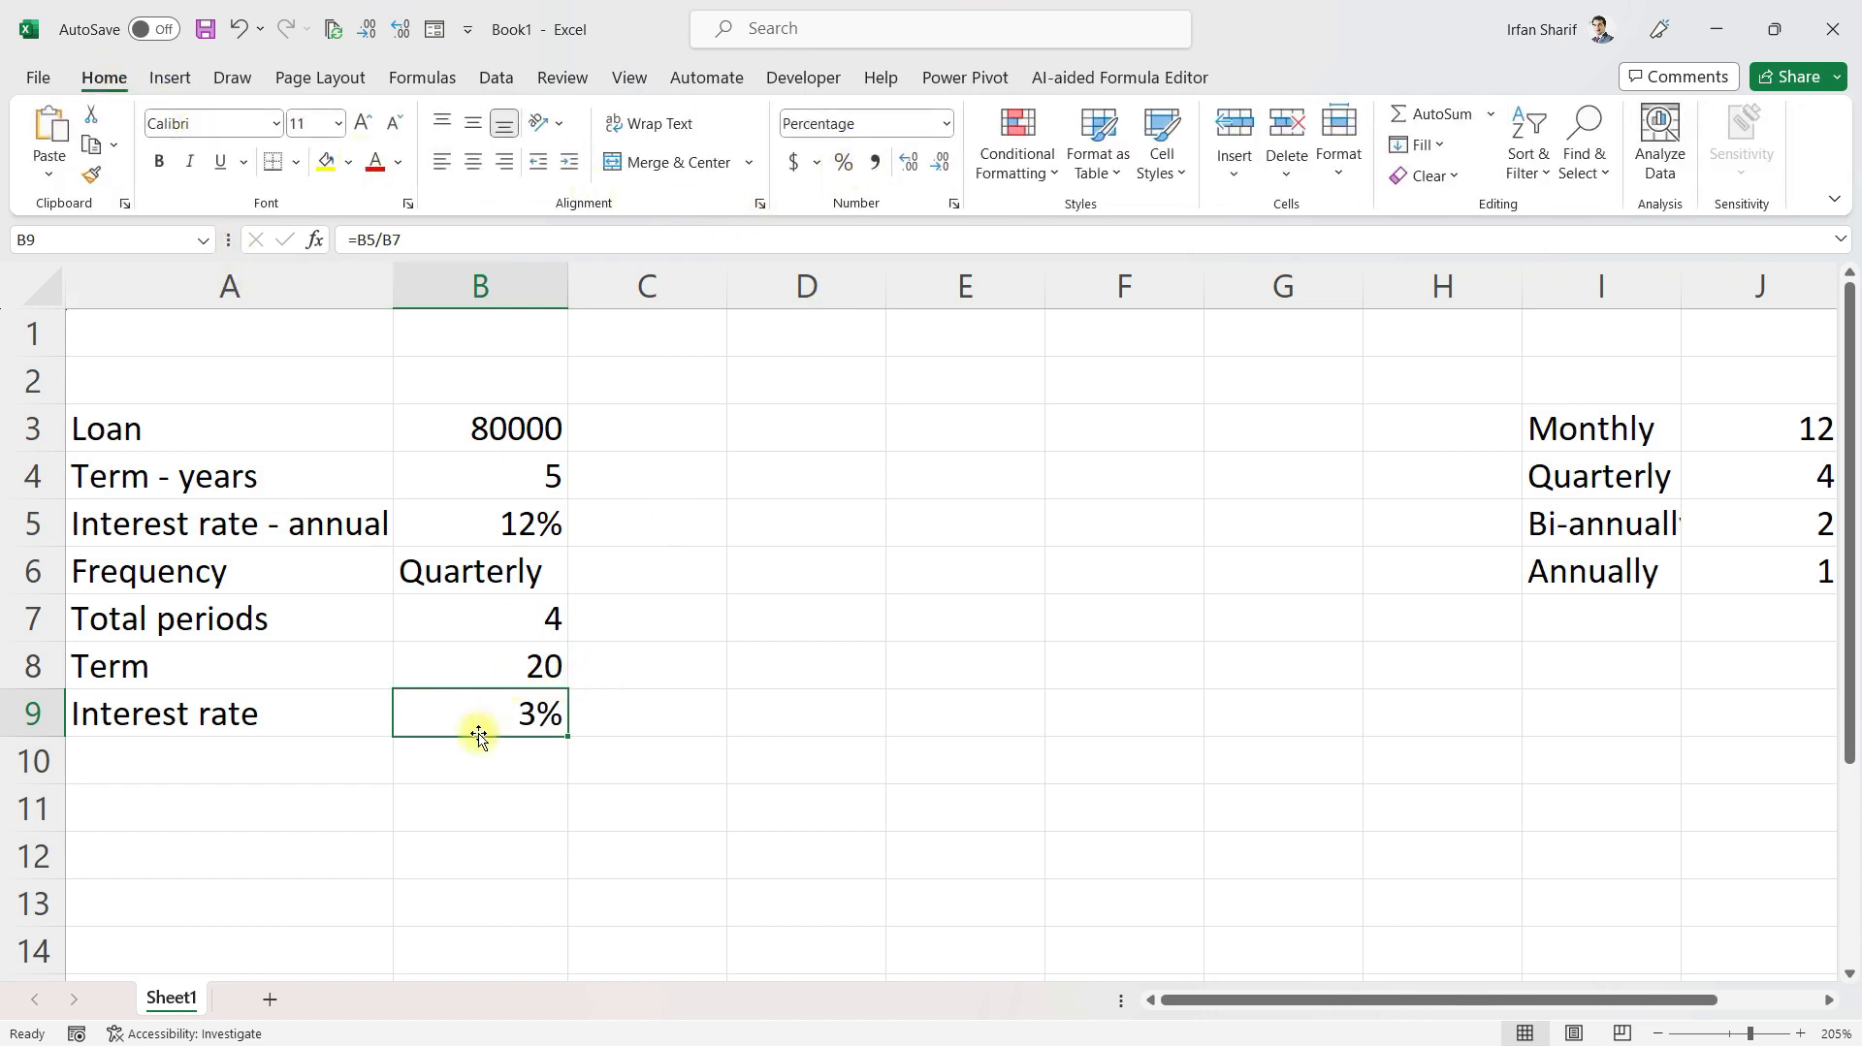
Set the frequency in B6 to Monthly and compare the periodic interest rate in B9 with the annual rate in B5
click(534, 572)
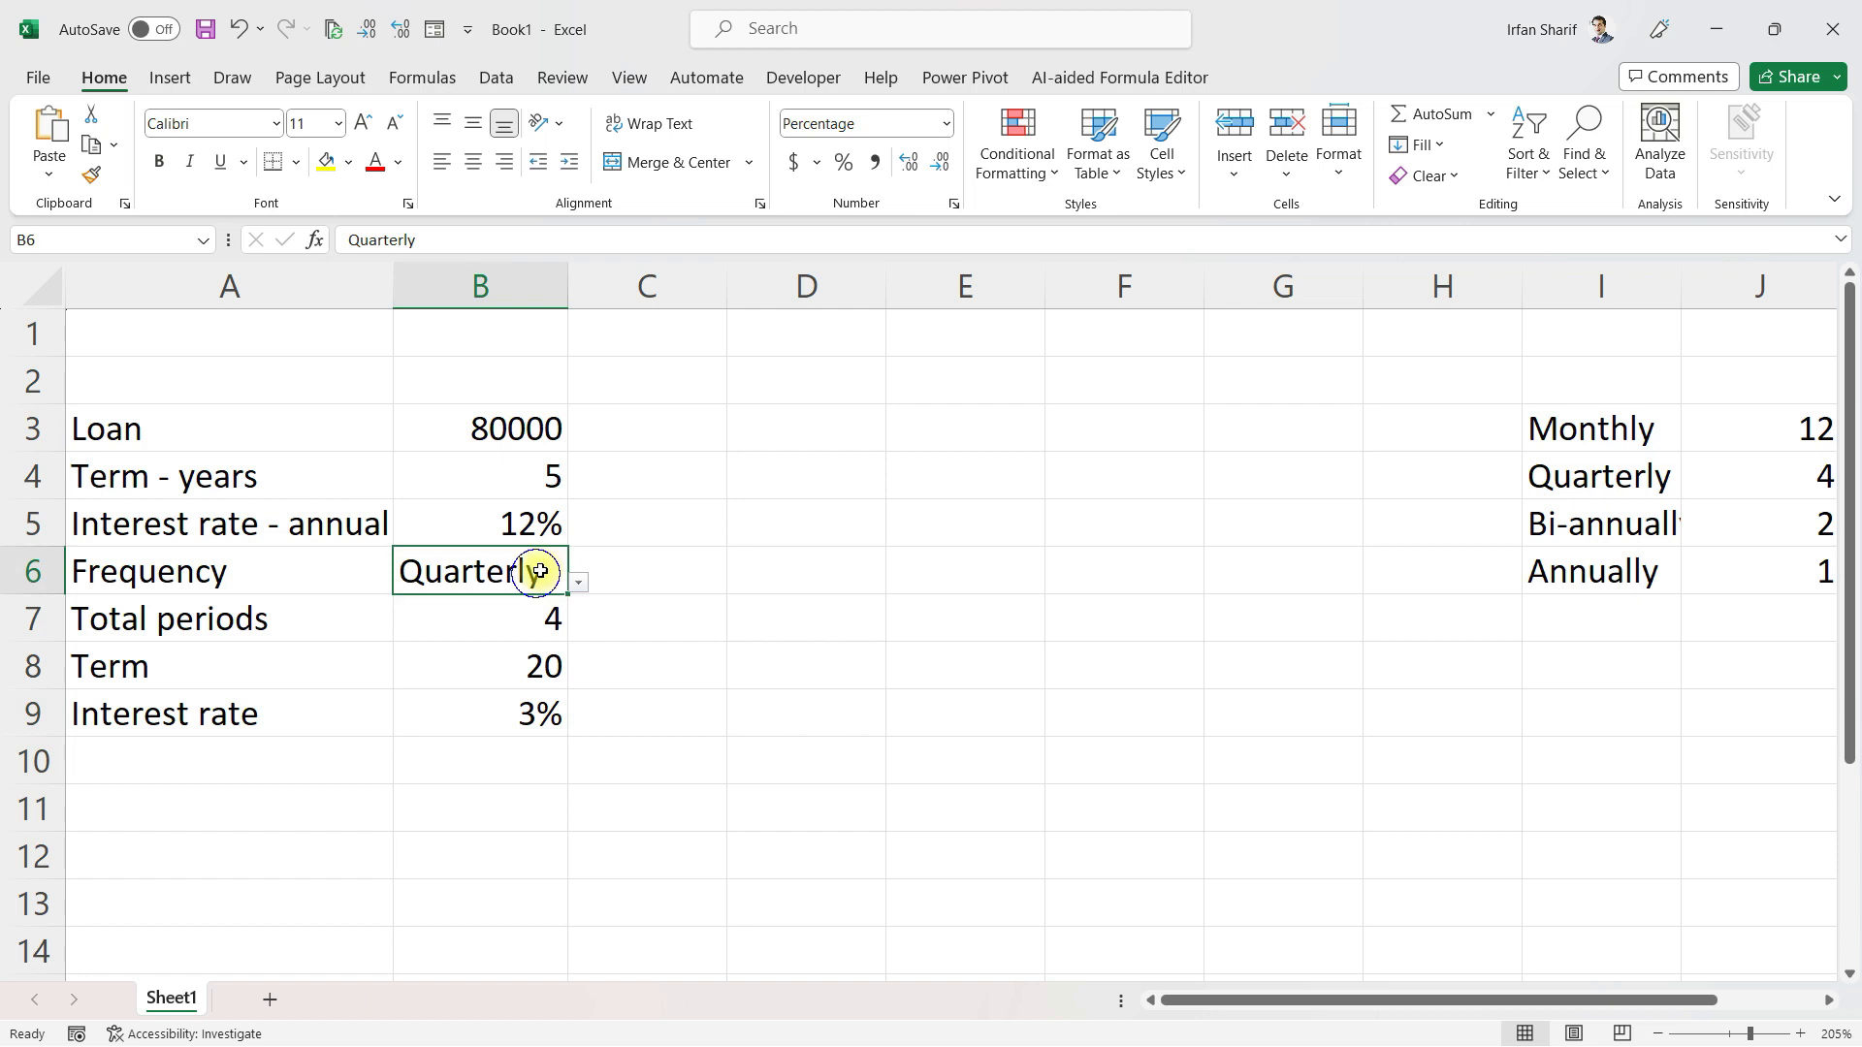
click(580, 582)
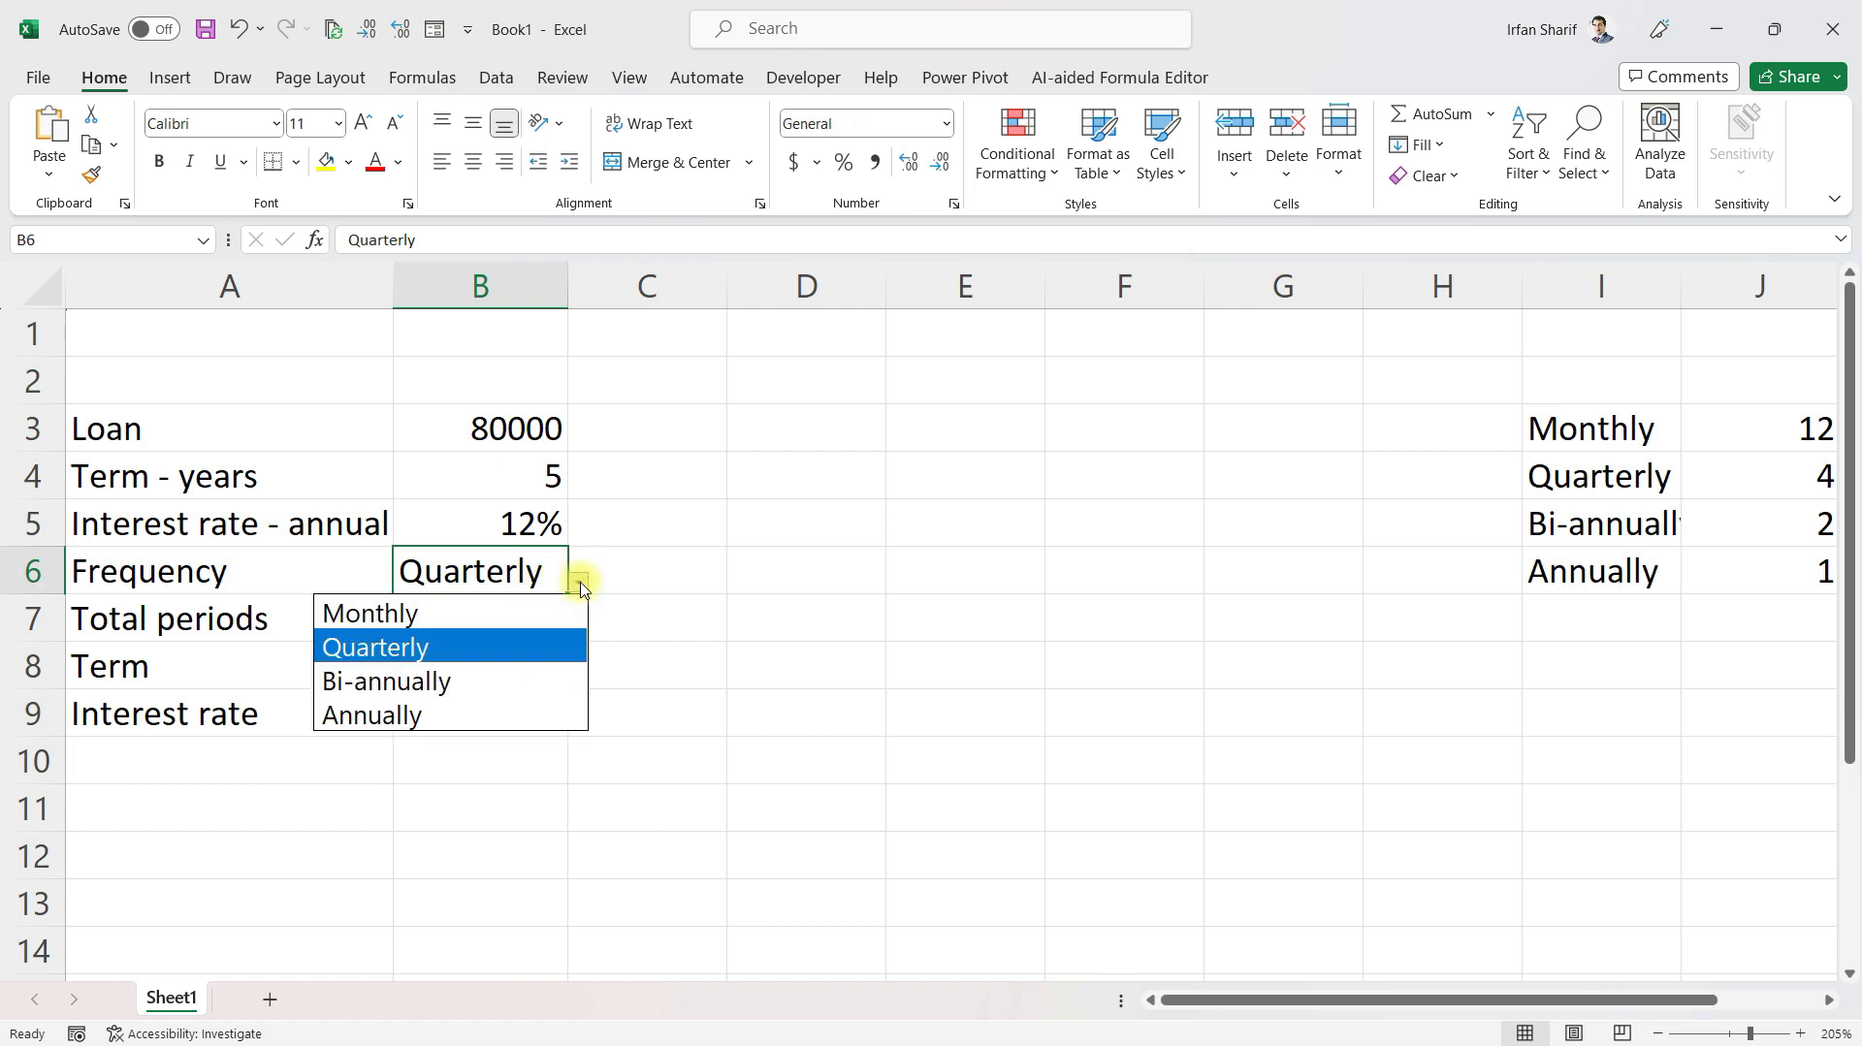
click(399, 613)
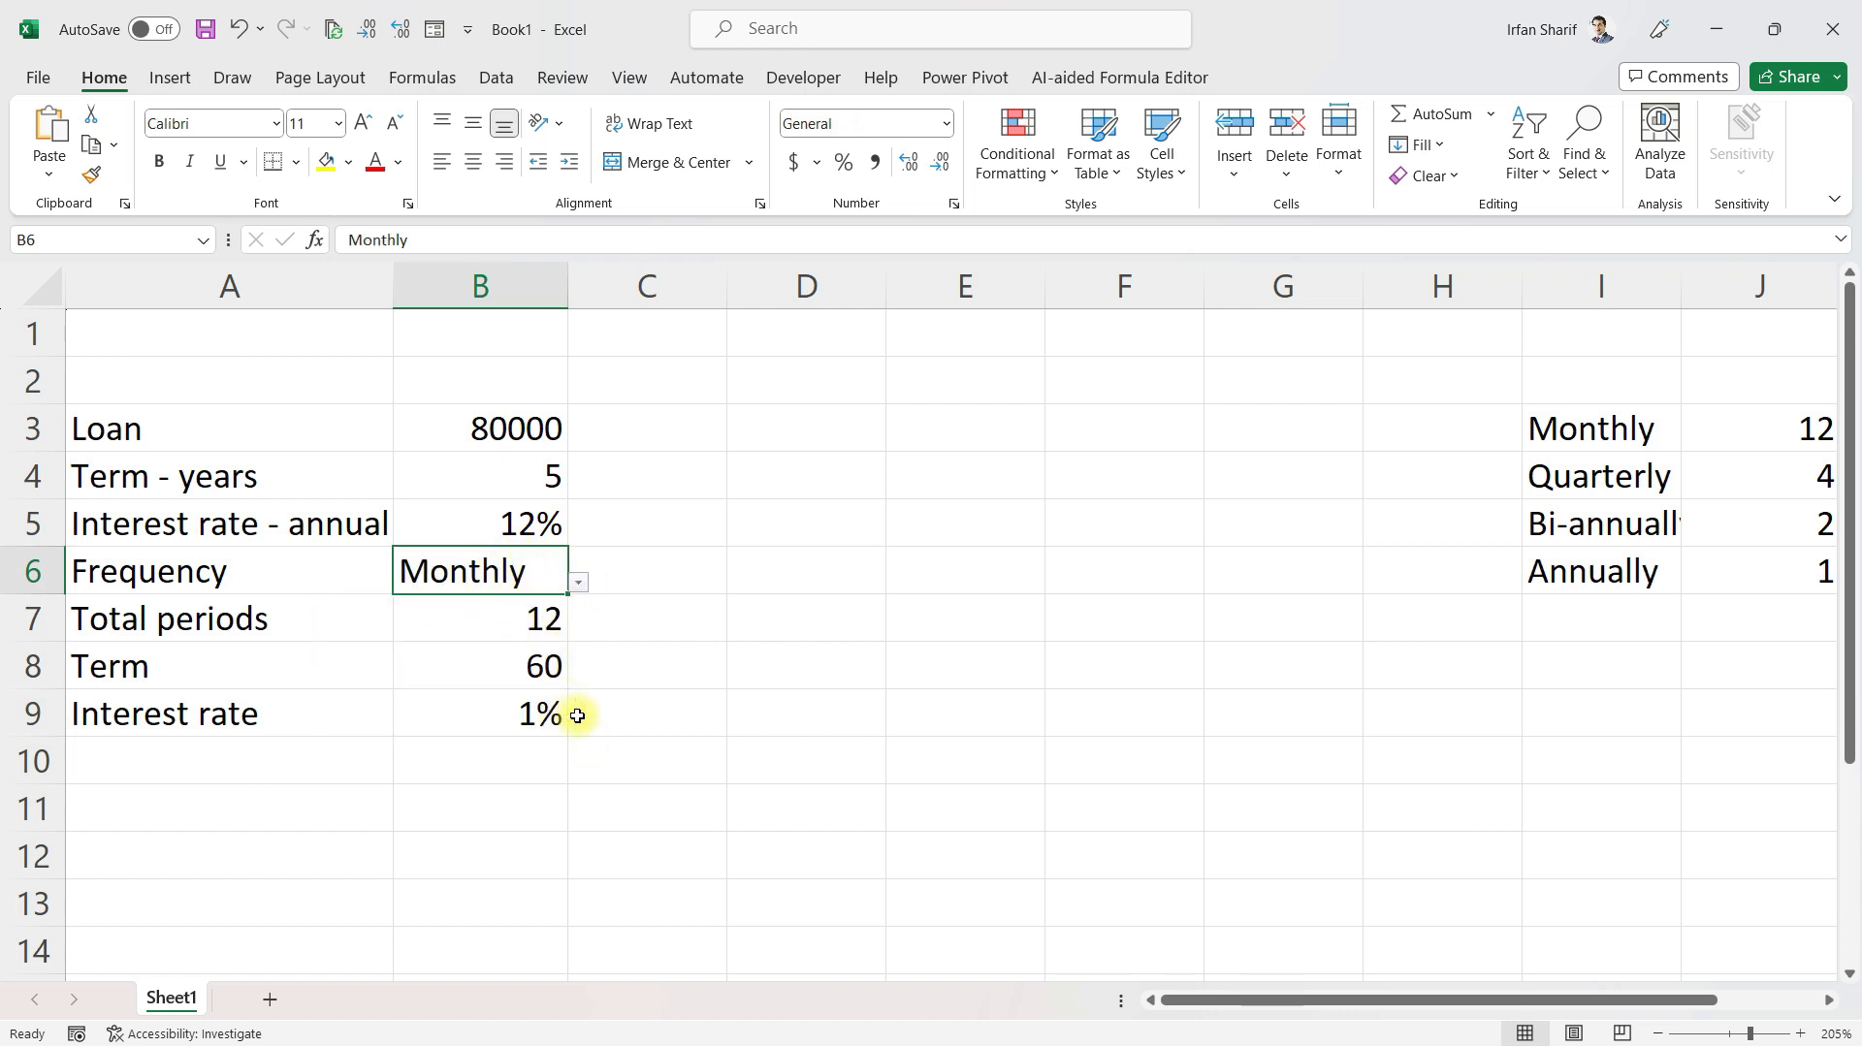
click(480, 715)
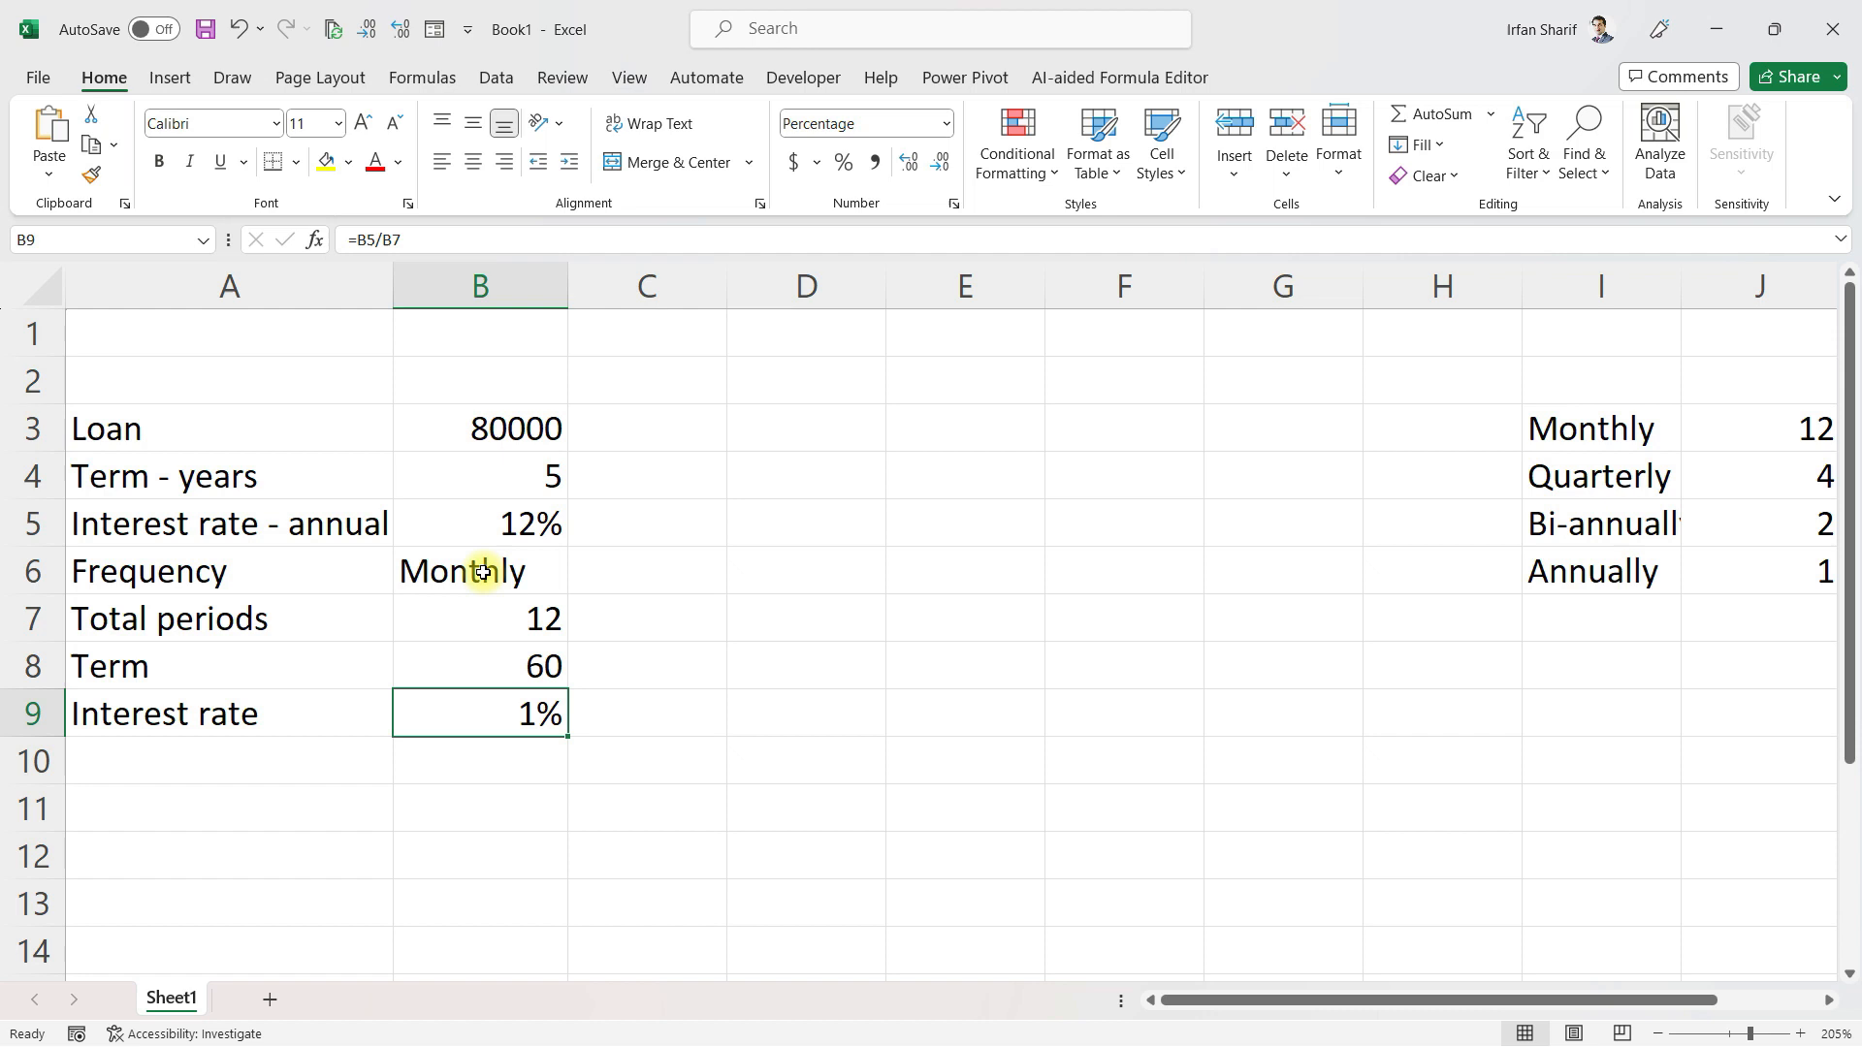
click(464, 524)
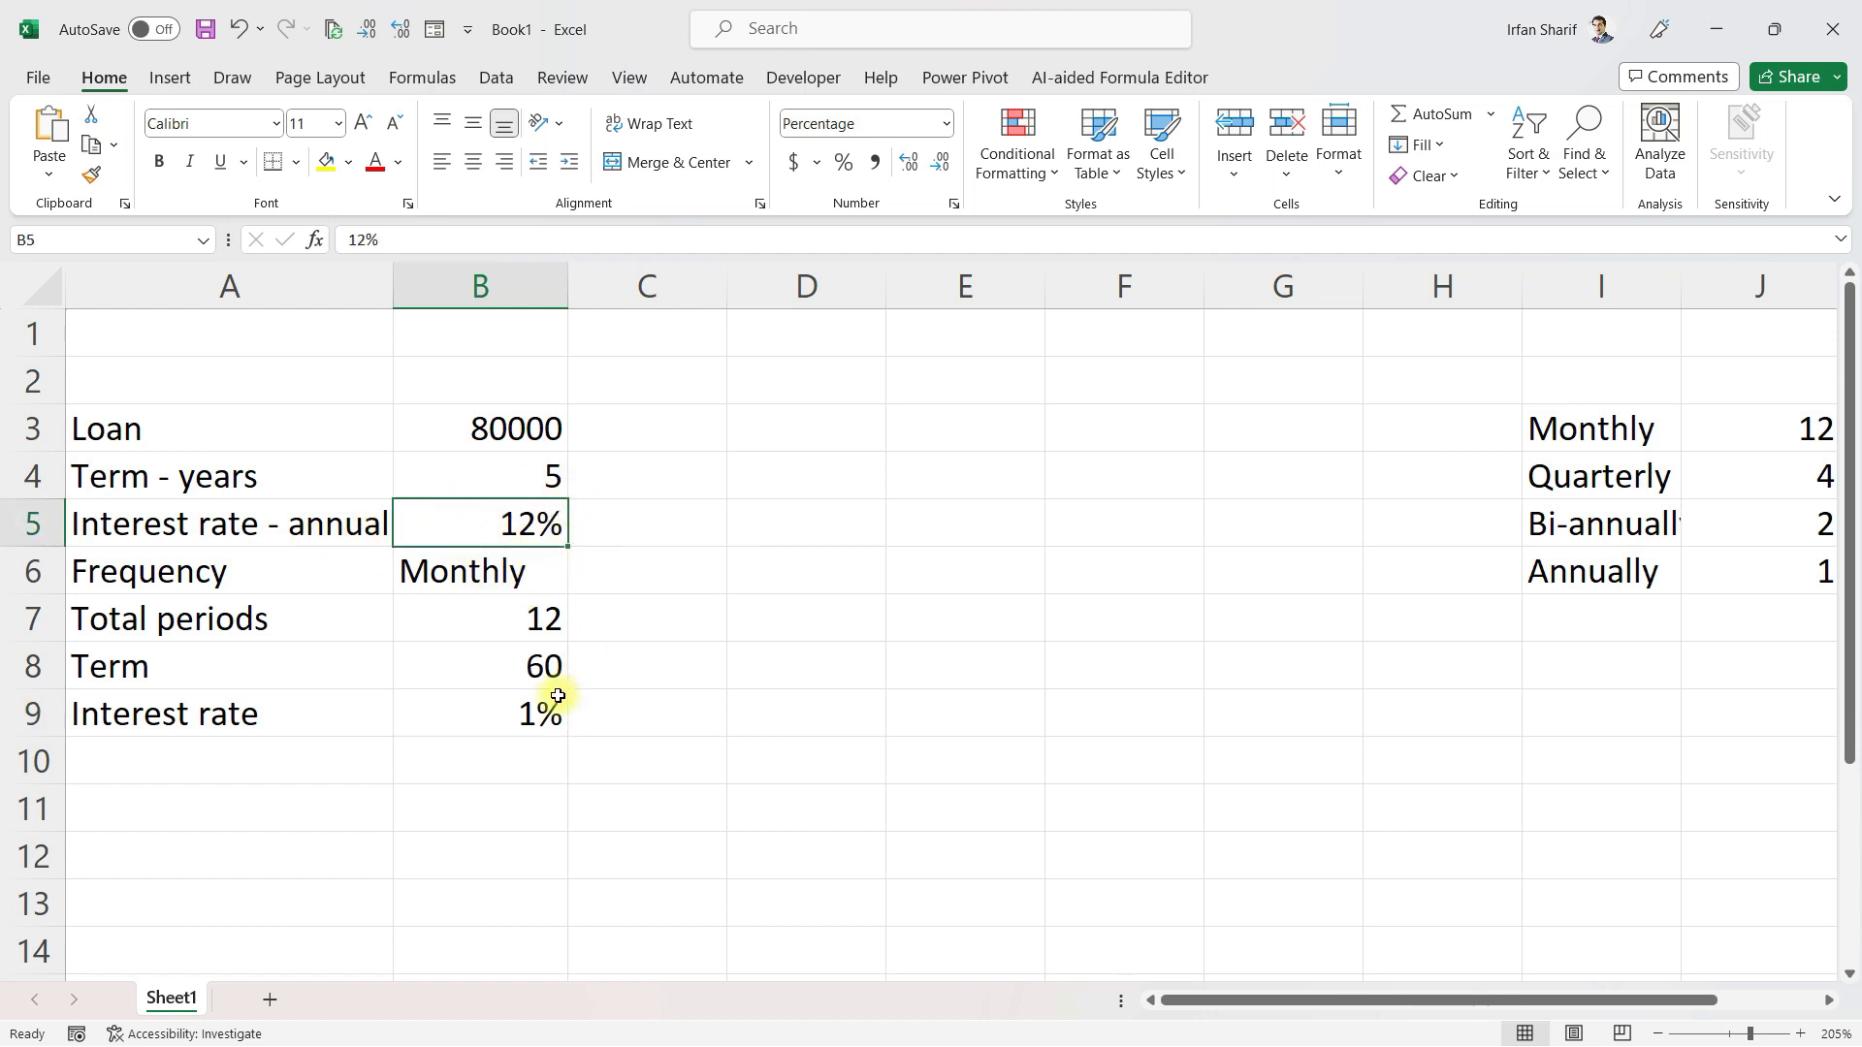
click(462, 712)
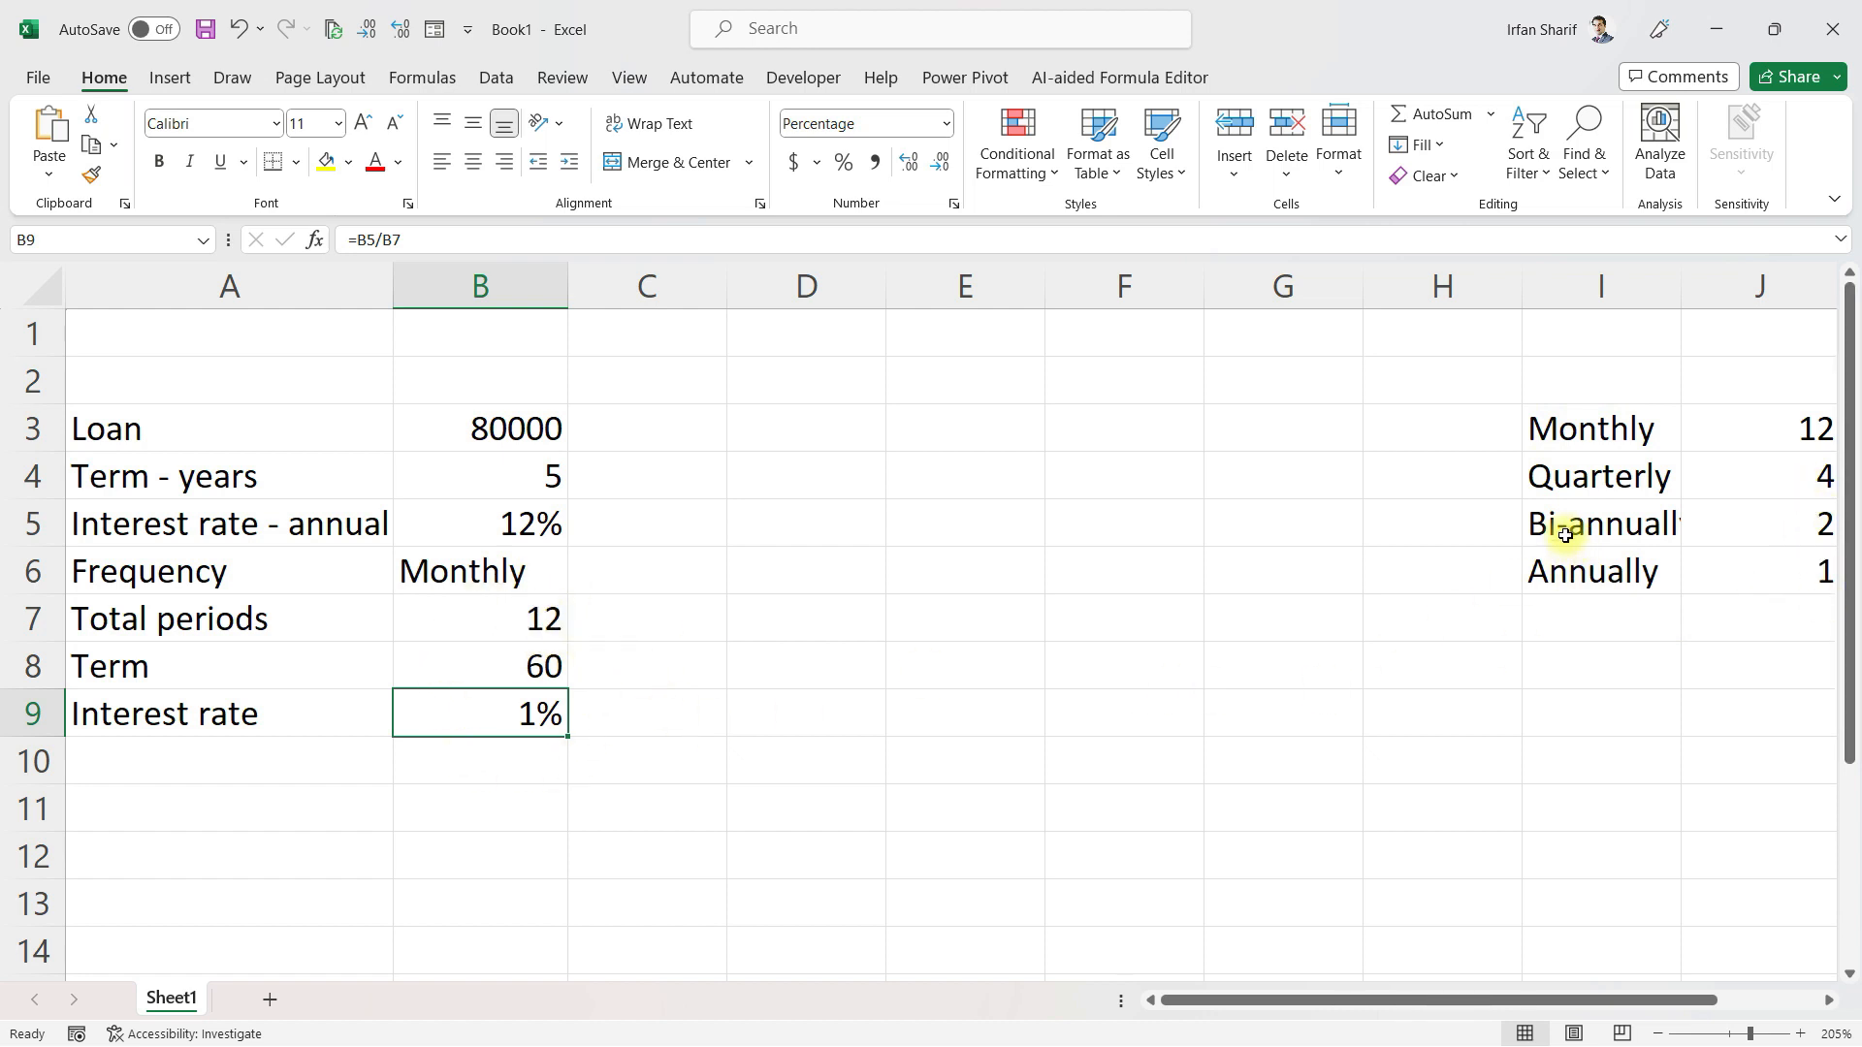
Hide the frequency lookup table by setting the font color of the range H2:J7 to white
click(1444, 288)
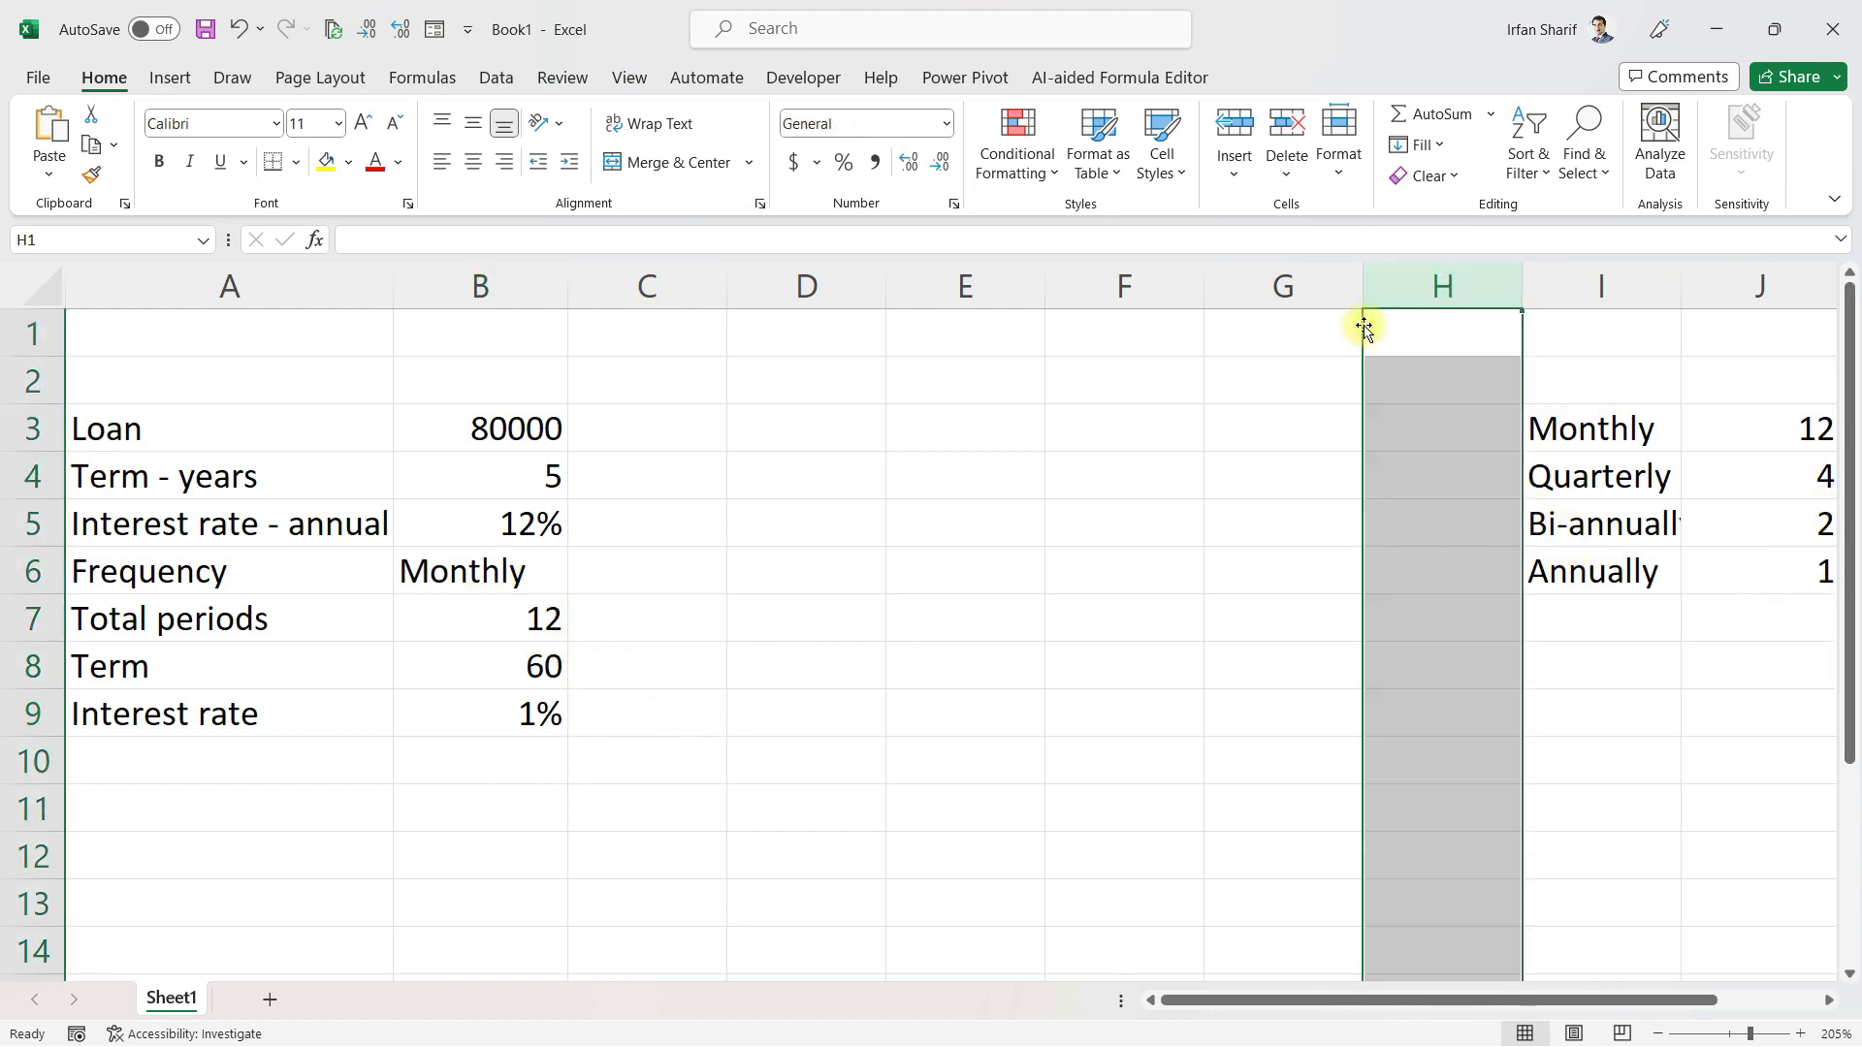
click(1468, 400)
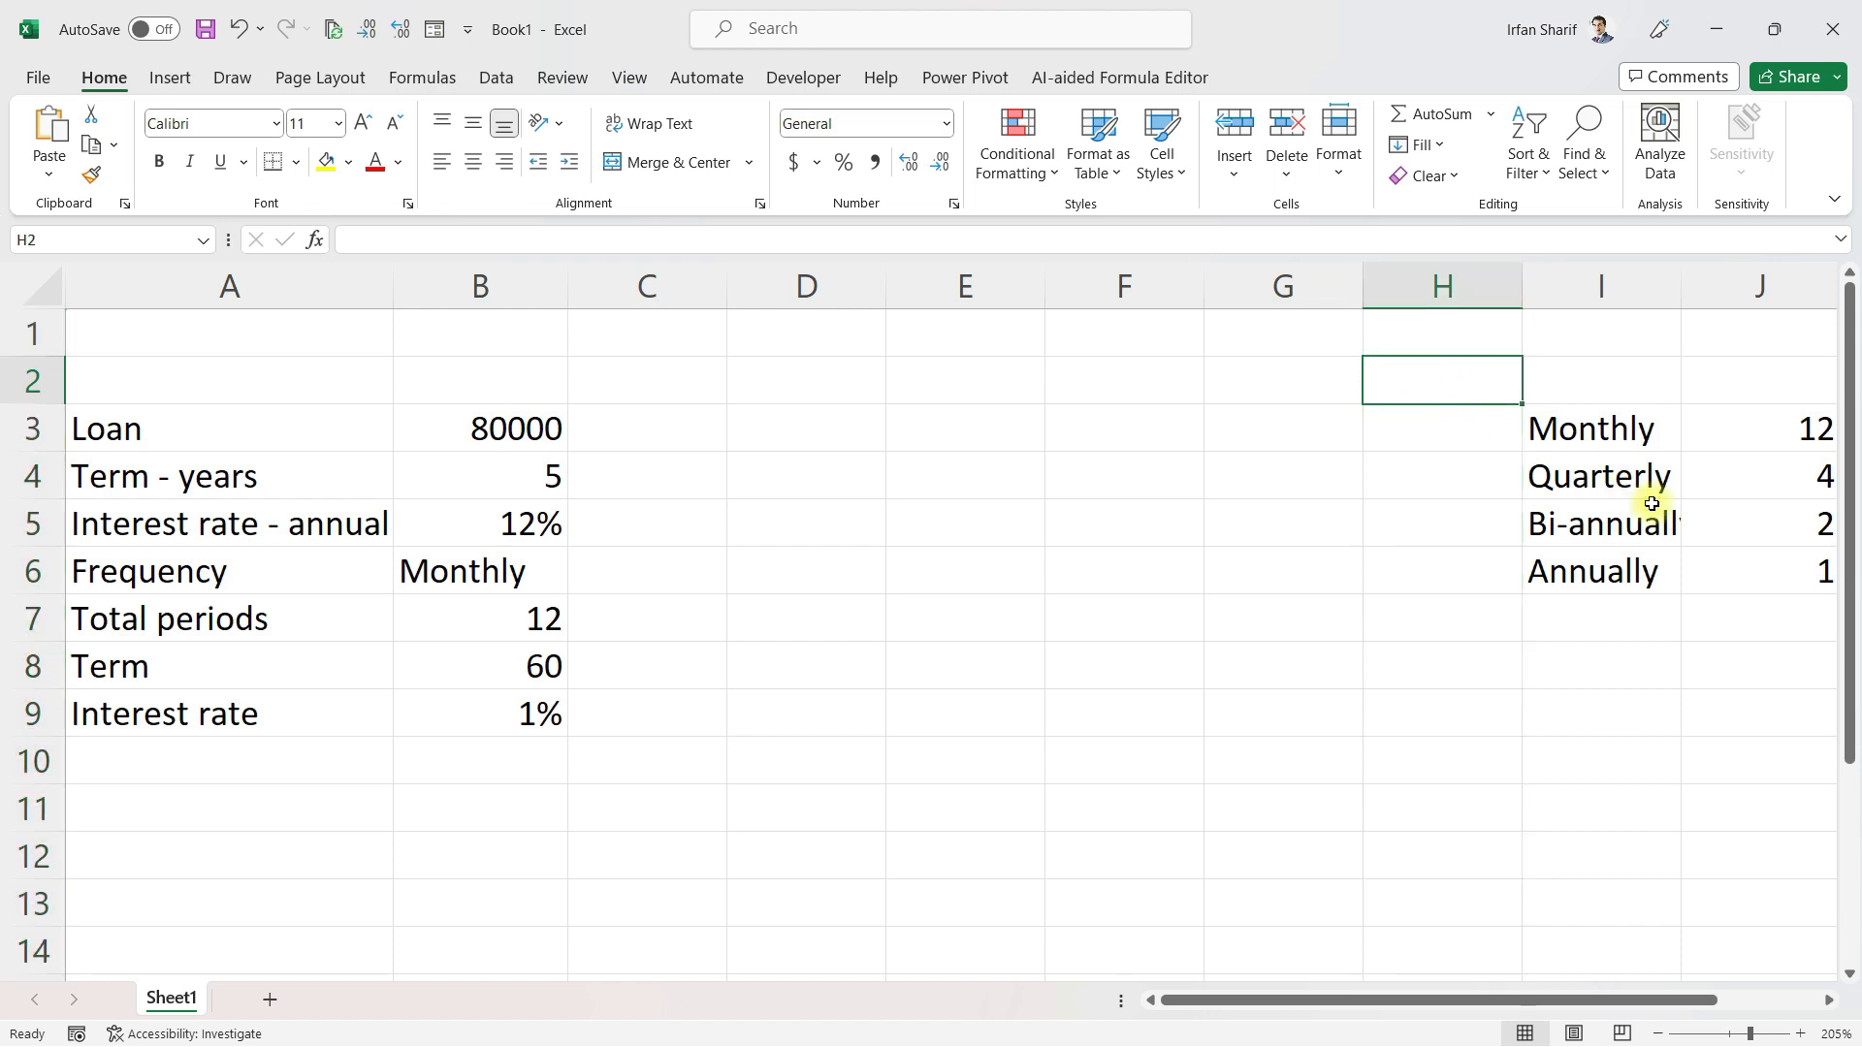
key(shift+Down)
key(shift+Down)
key(shift+Down)
key(shift+Down)
key(shift+Down)
key(shift+Right)
key(shift+Right)
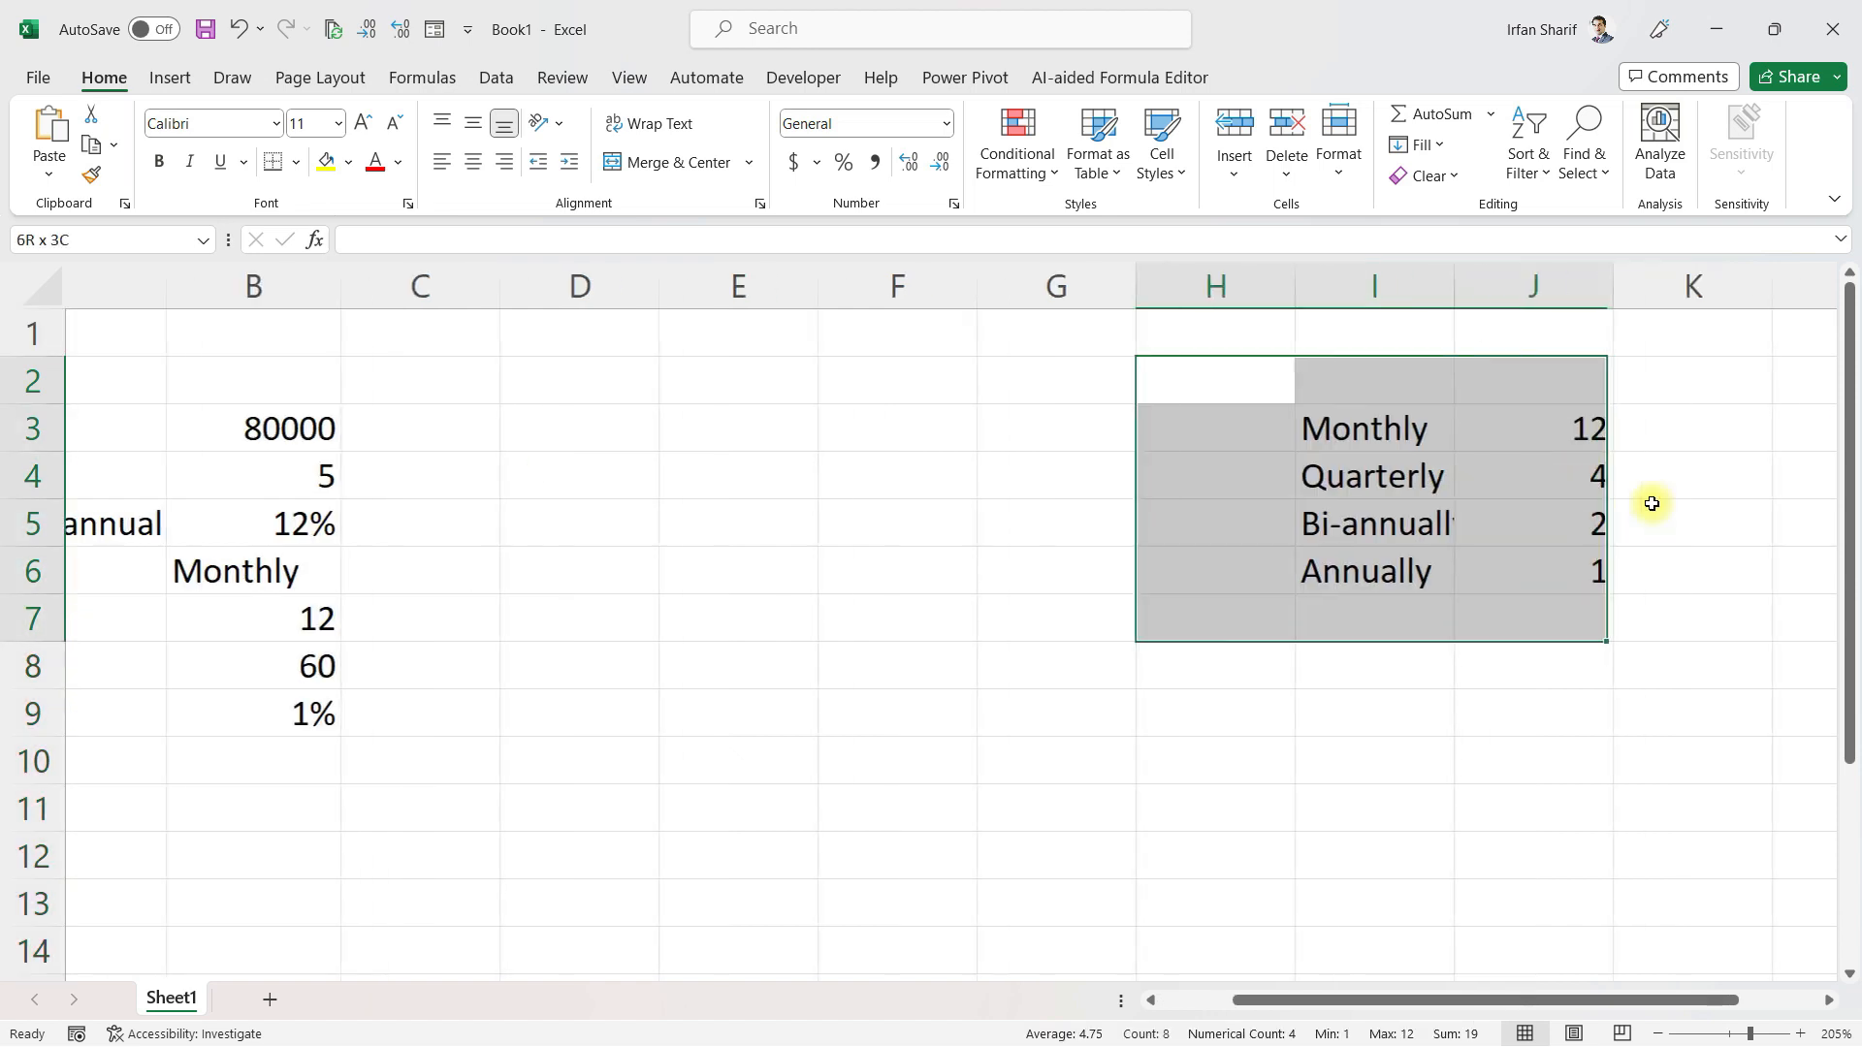
scroll(1652, 503, right, 1)
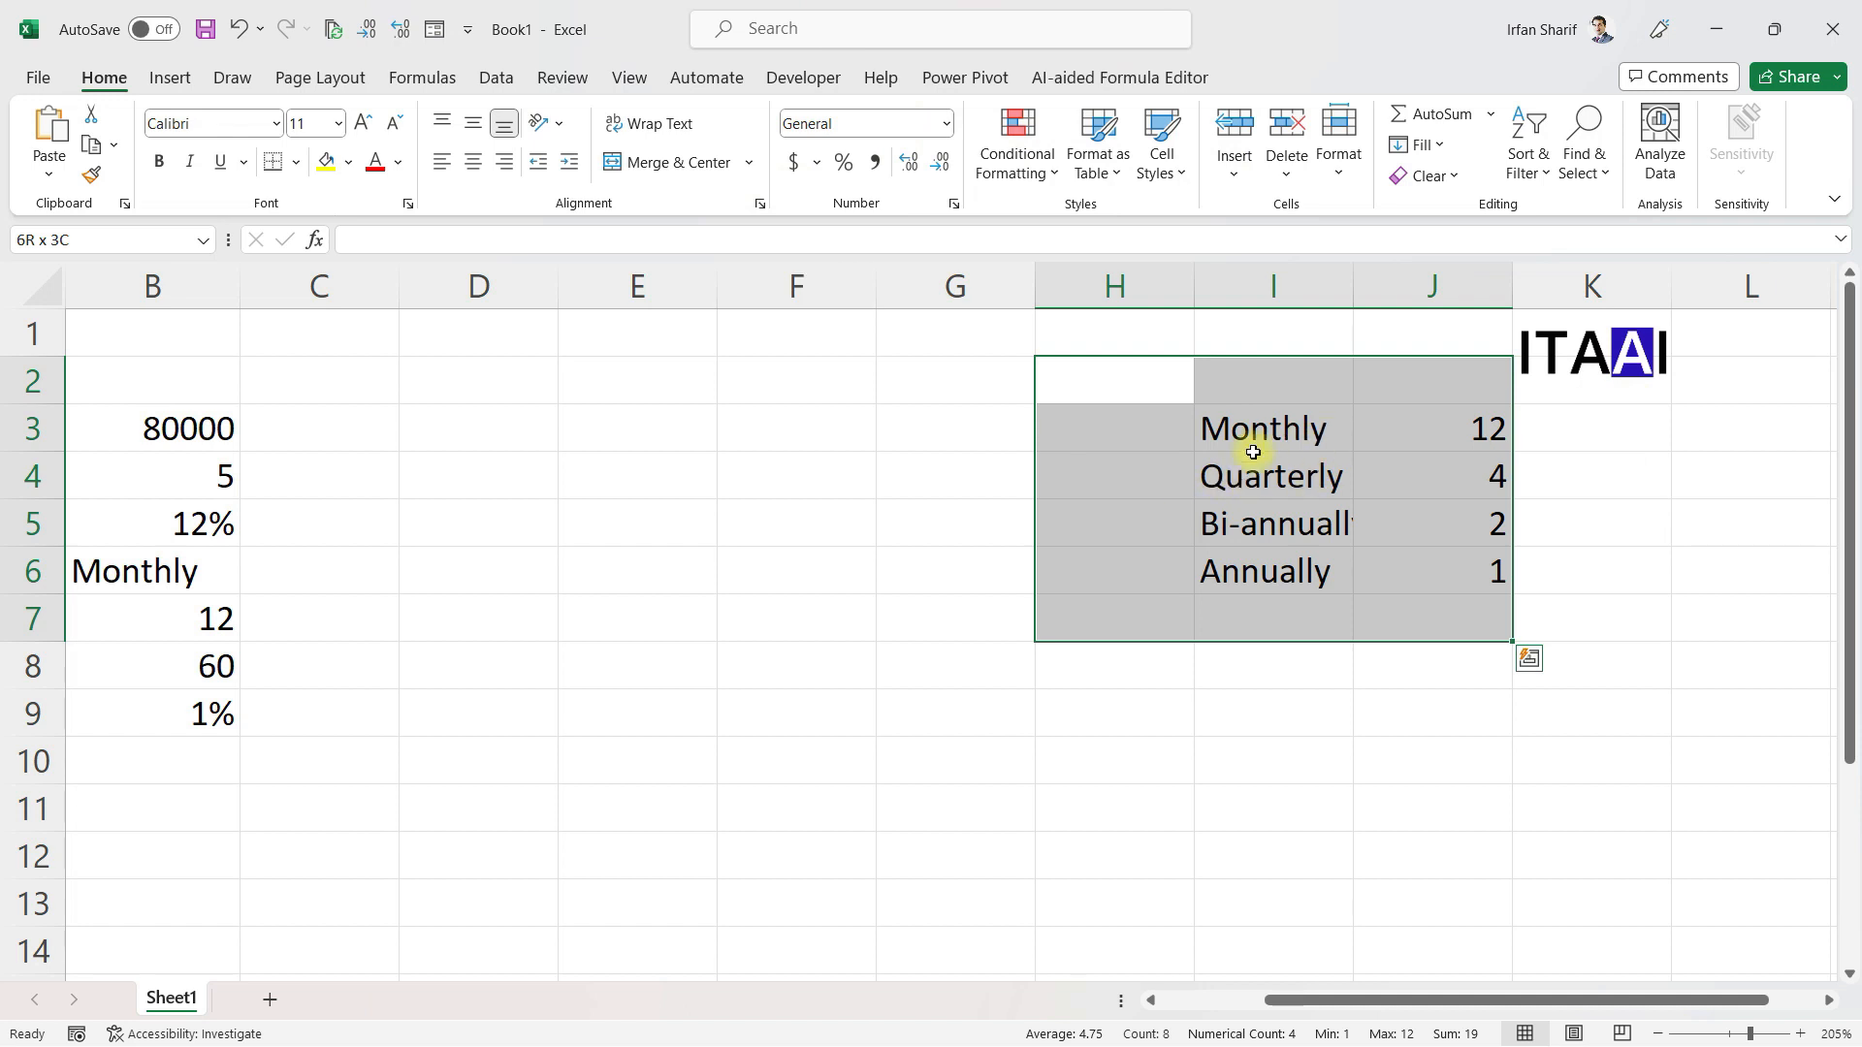
click(402, 171)
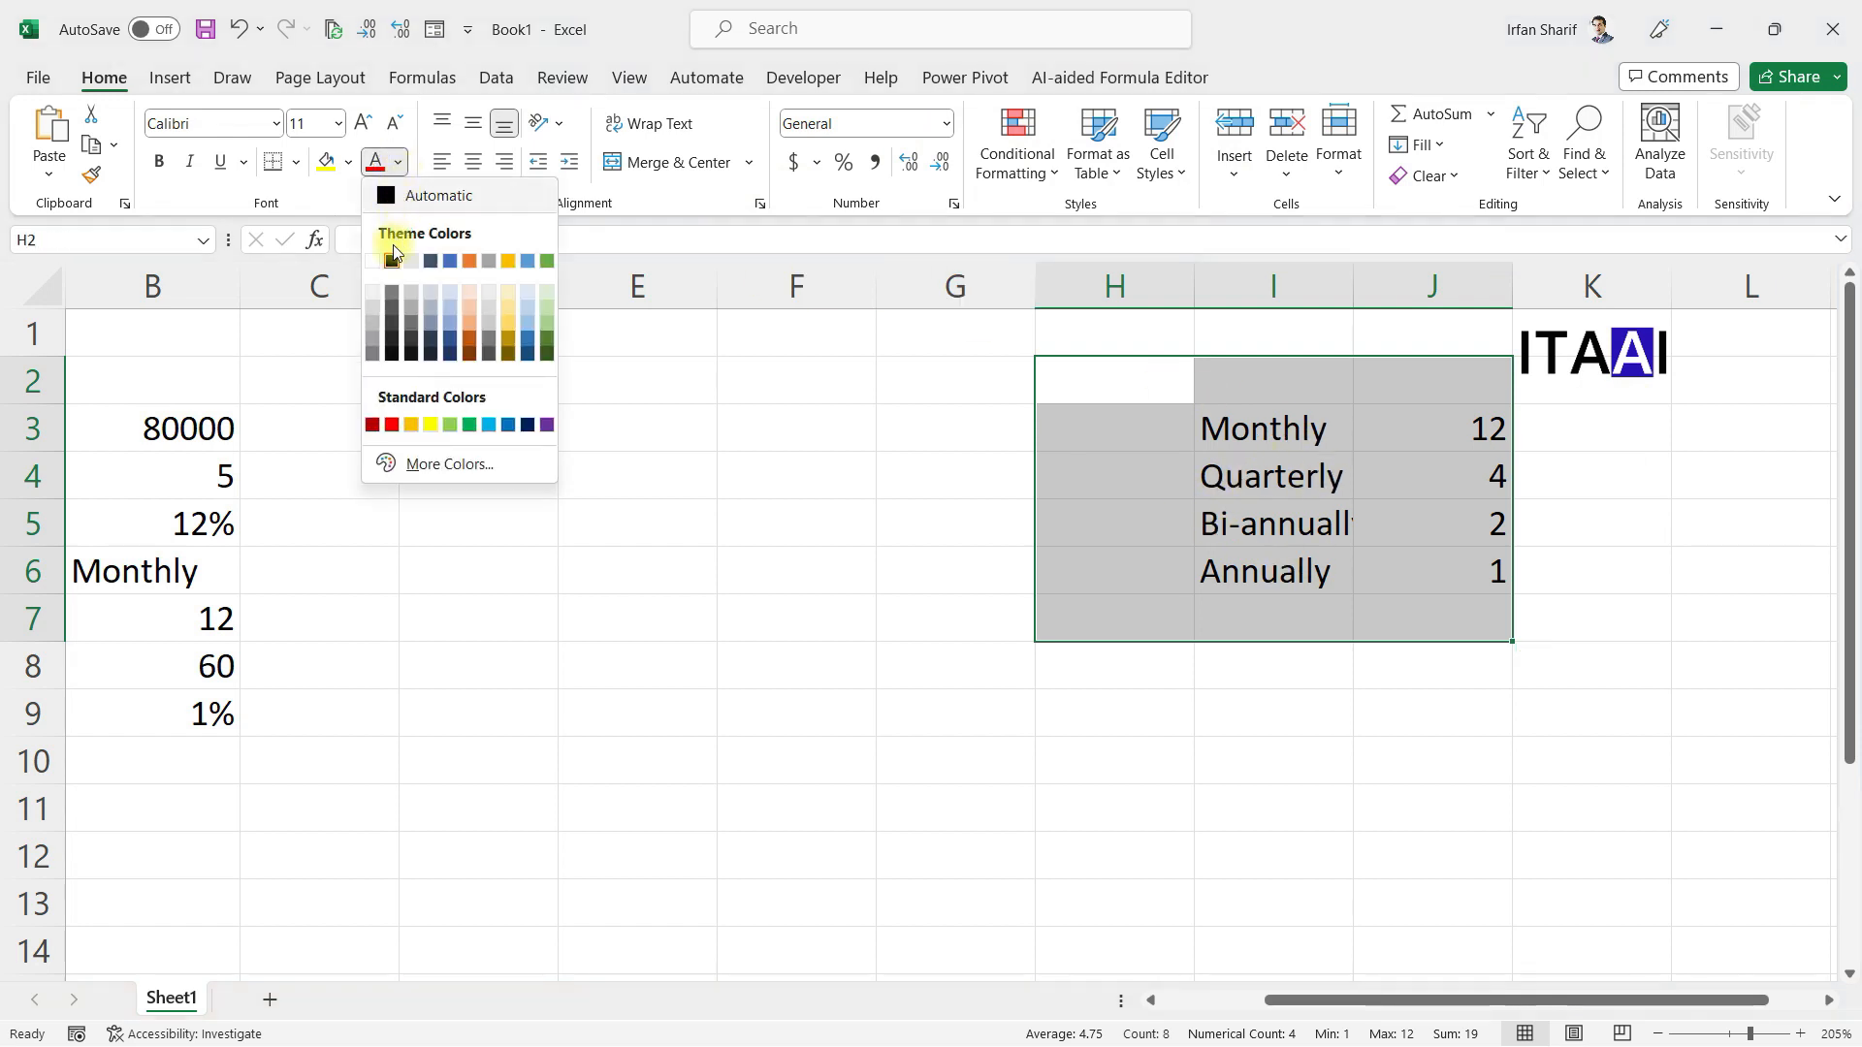
click(372, 262)
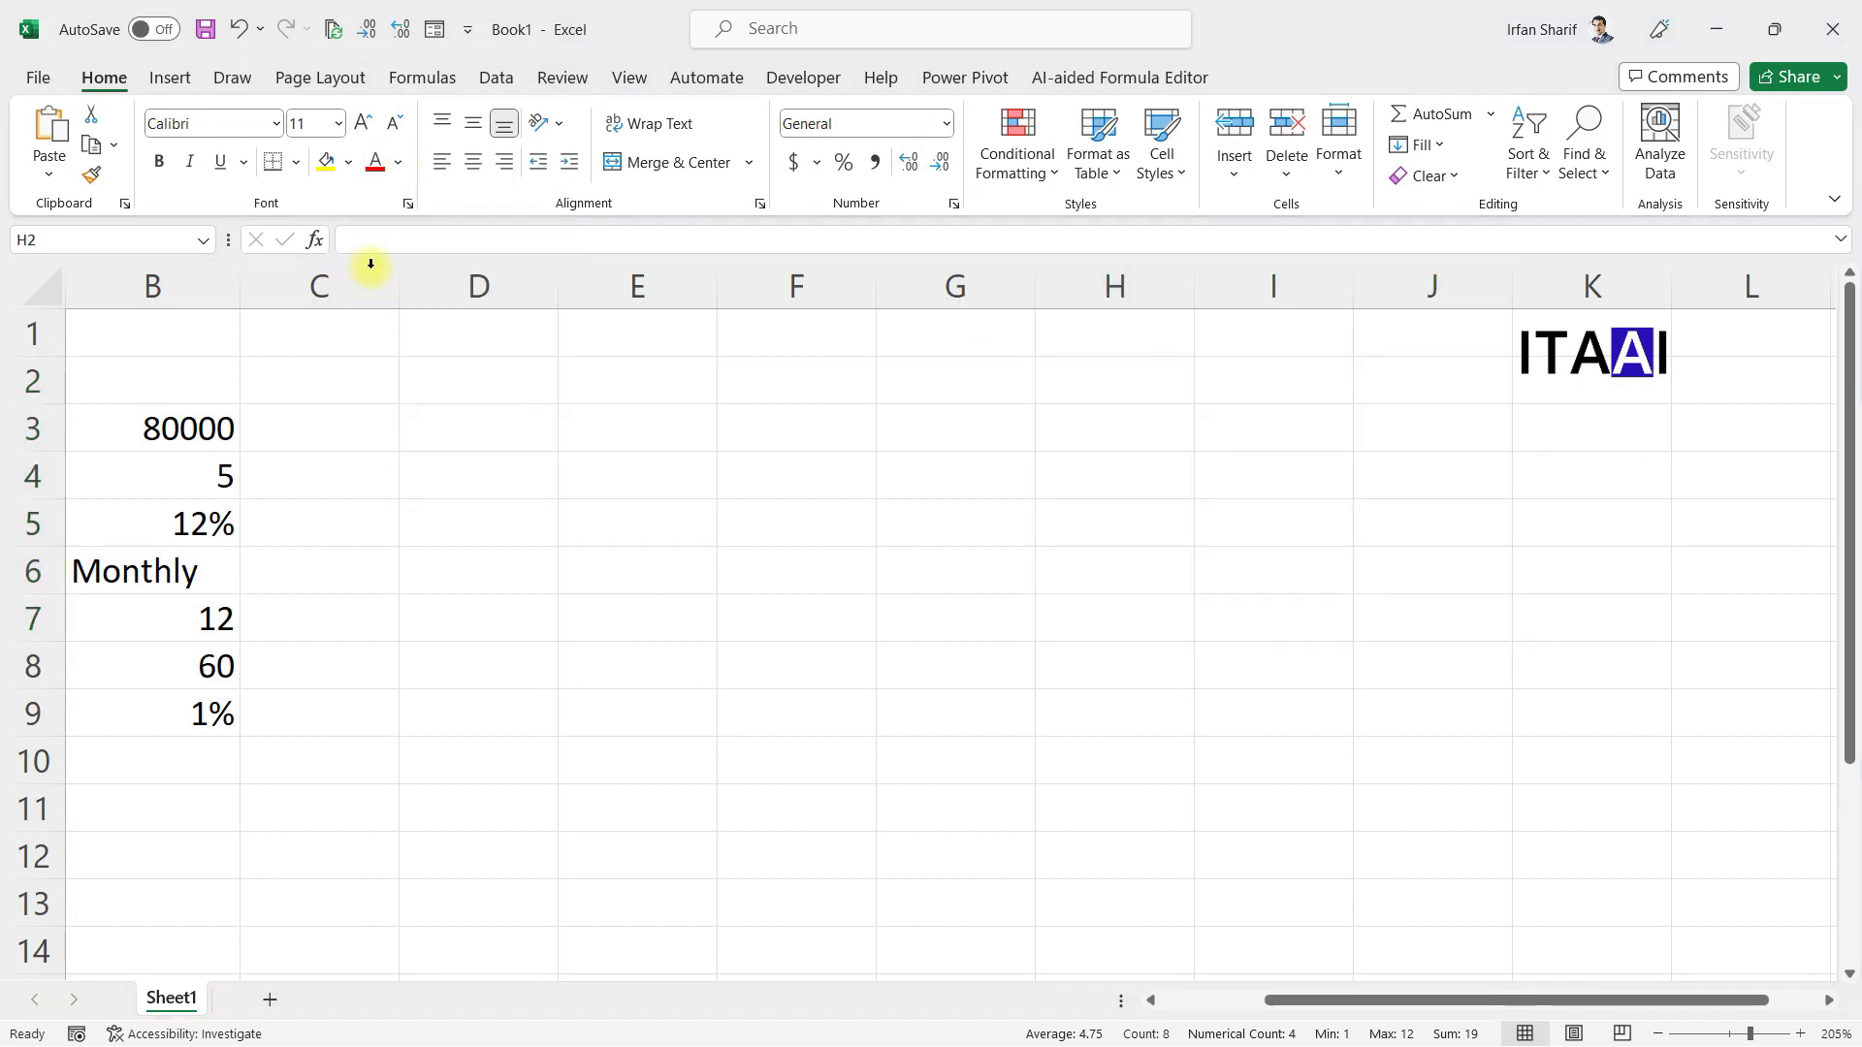
Inspect the contents of the hidden lookup table through cells I5, J4 and I4
click(906, 677)
click(1242, 516)
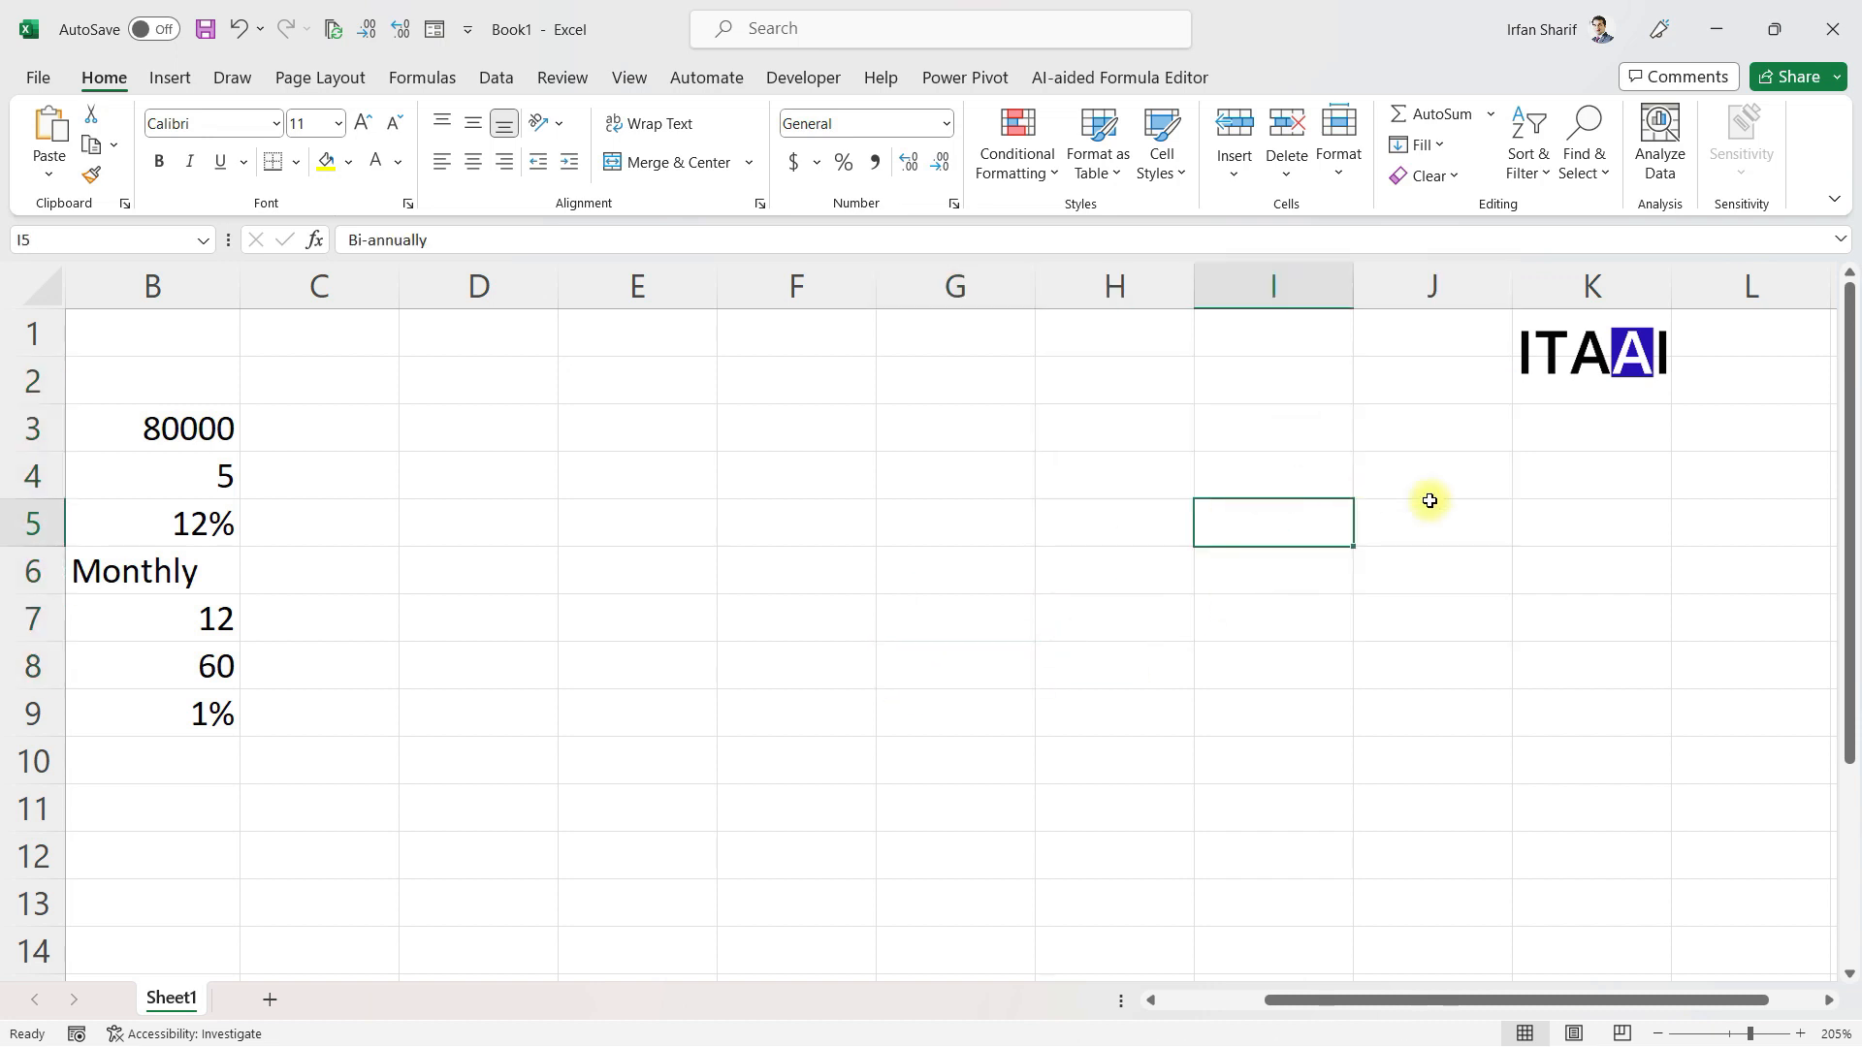
click(1401, 489)
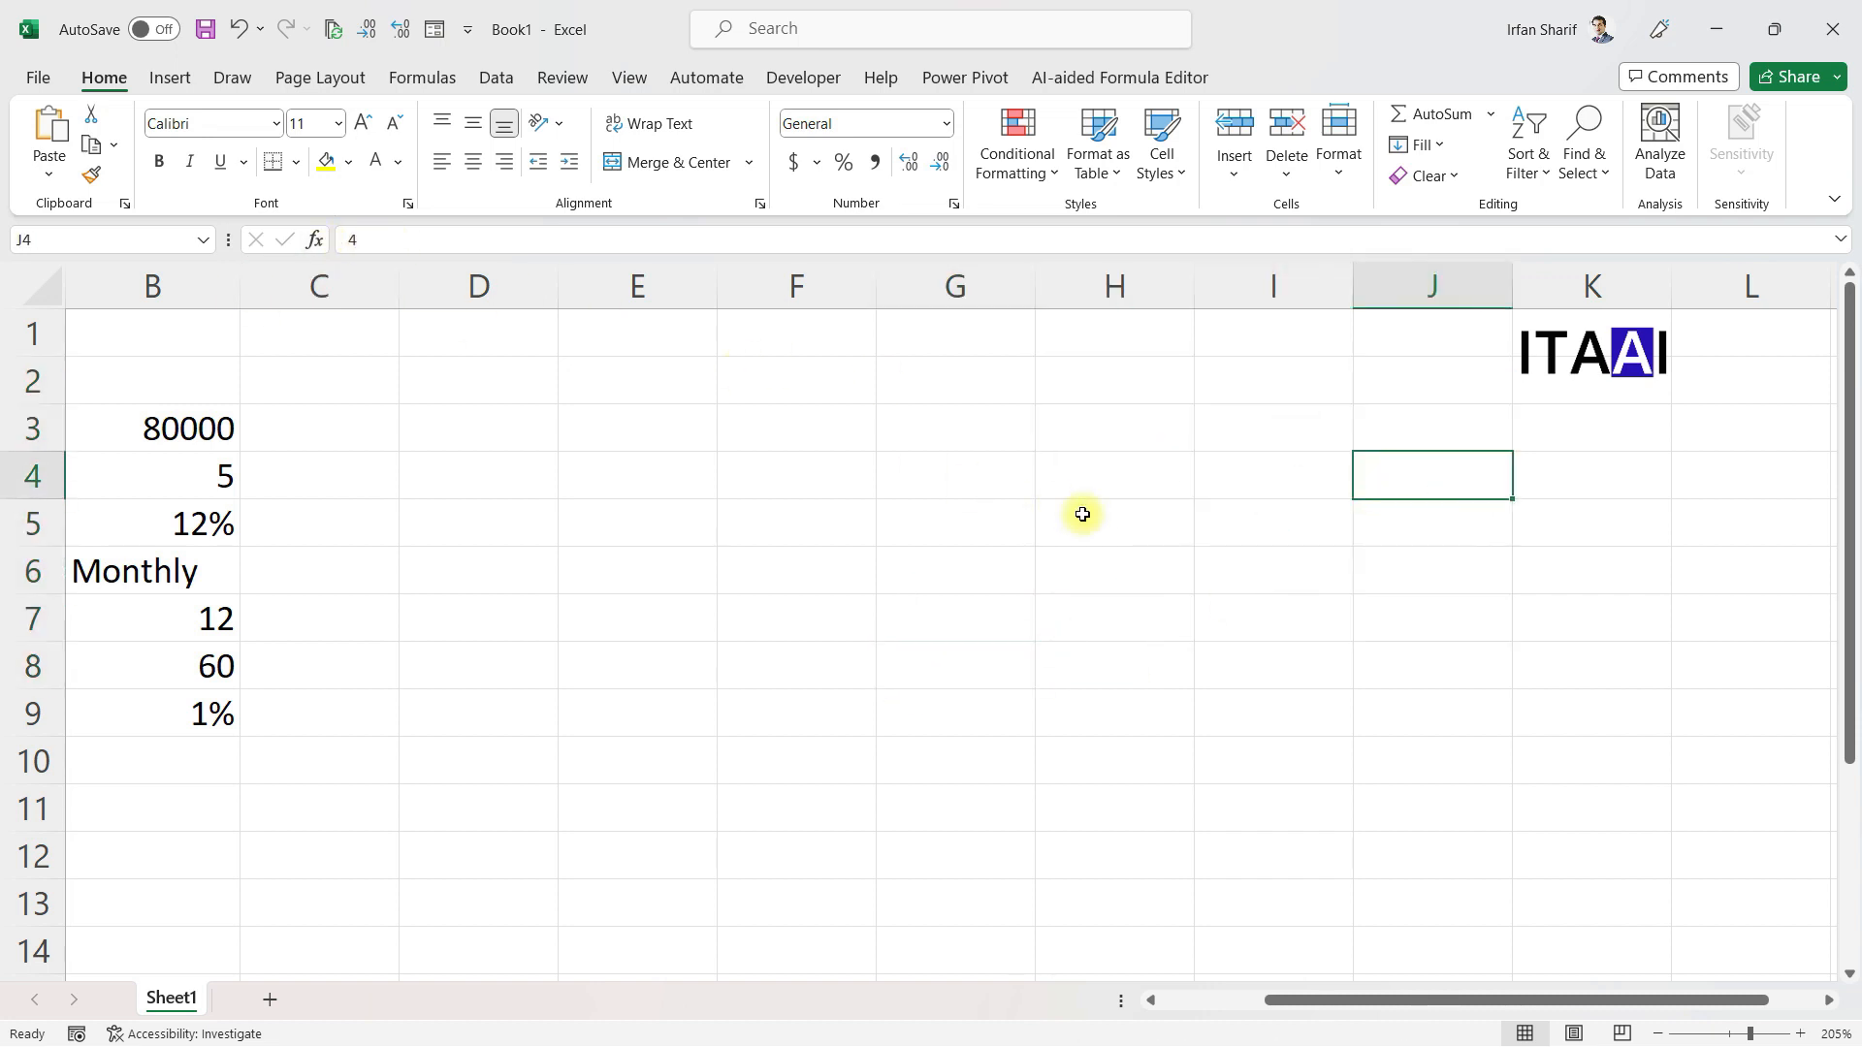
click(1241, 482)
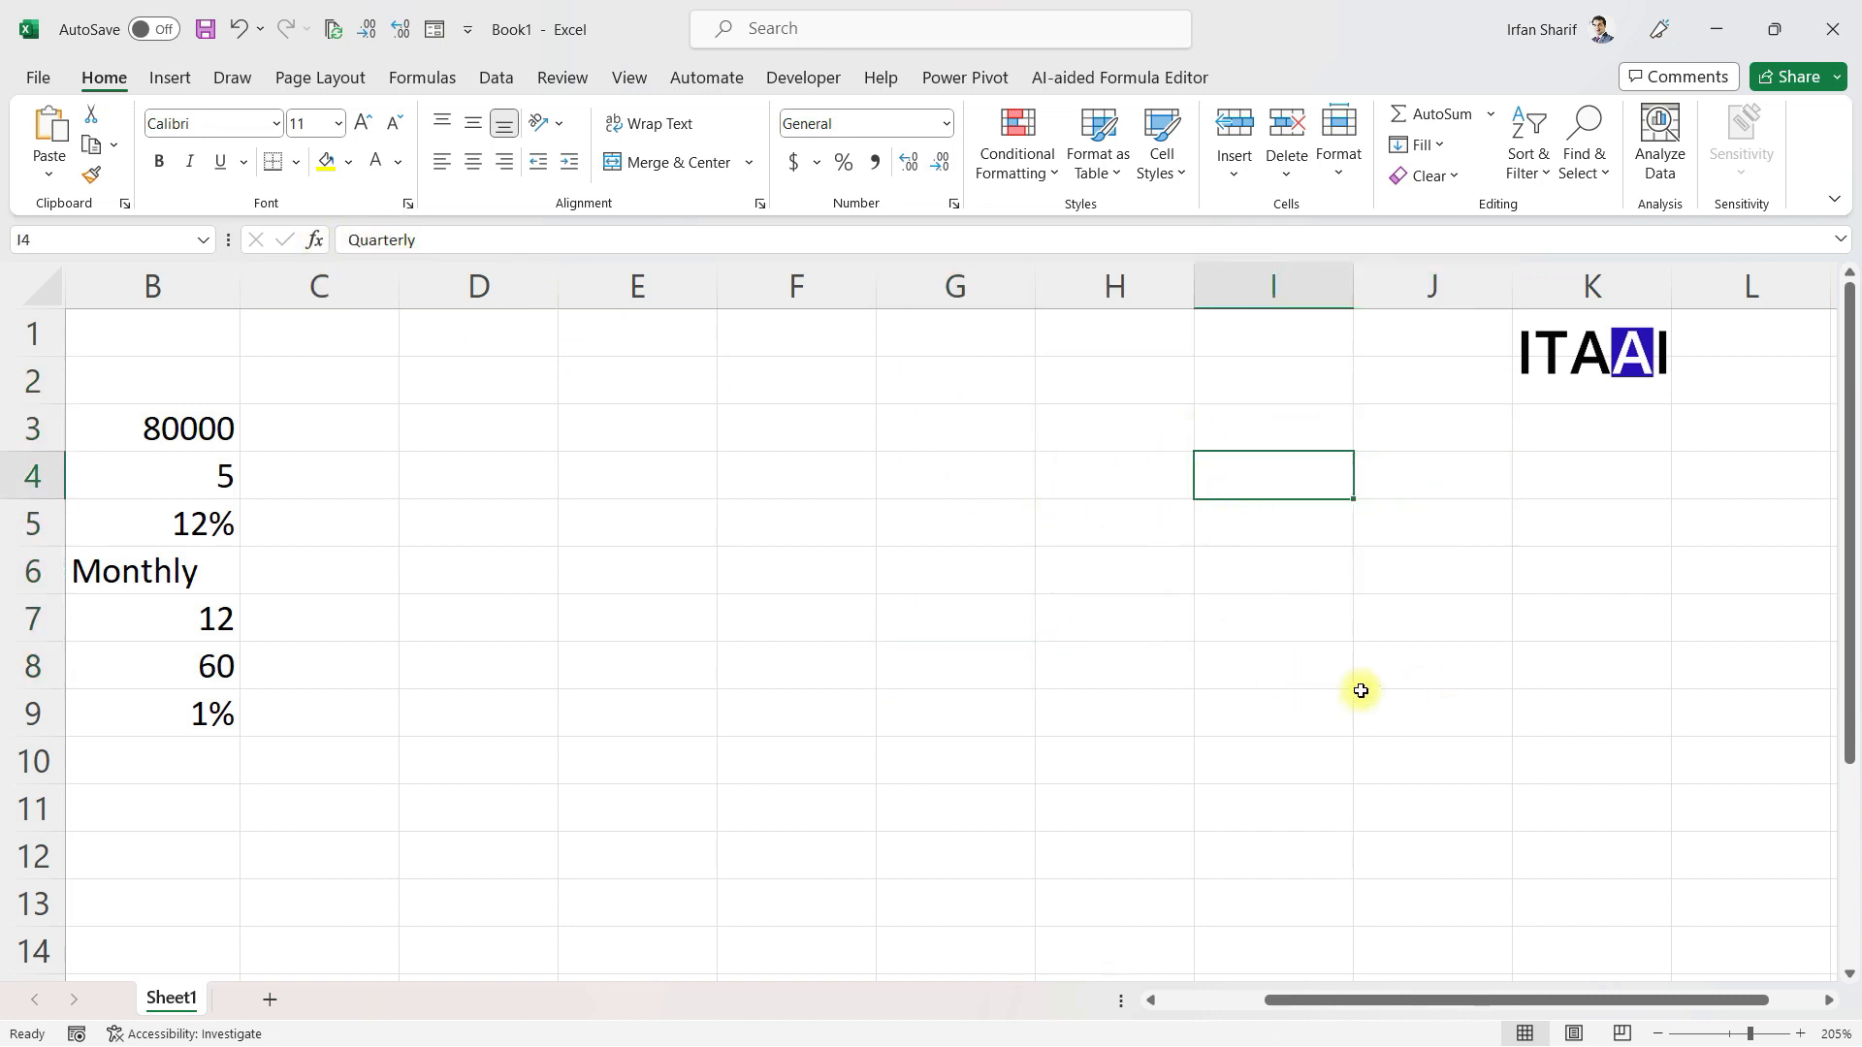
Enter the headers Period in A11 and Intallment in B11 to start the payment schedule
key(Left)
key(Left)
key(Left)
key(Left)
key(Left)
key(Left)
key(Left)
key(Left)
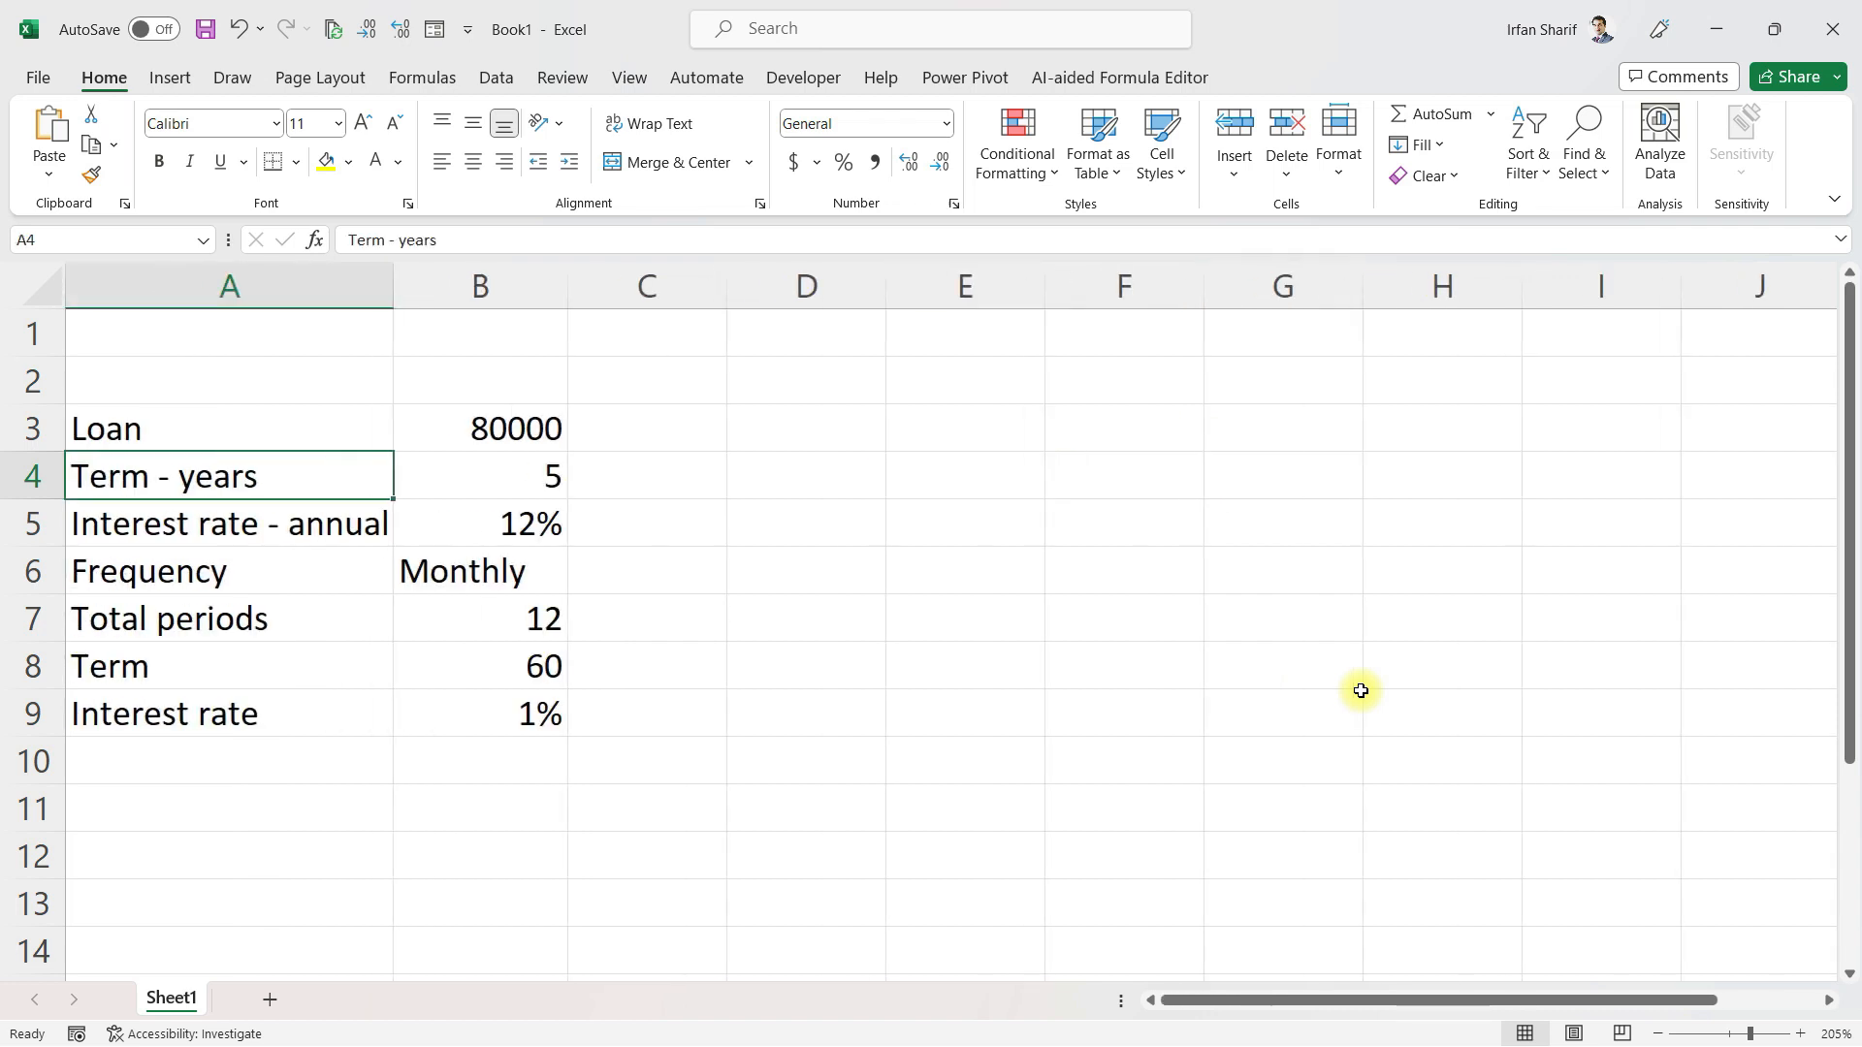
click(378, 800)
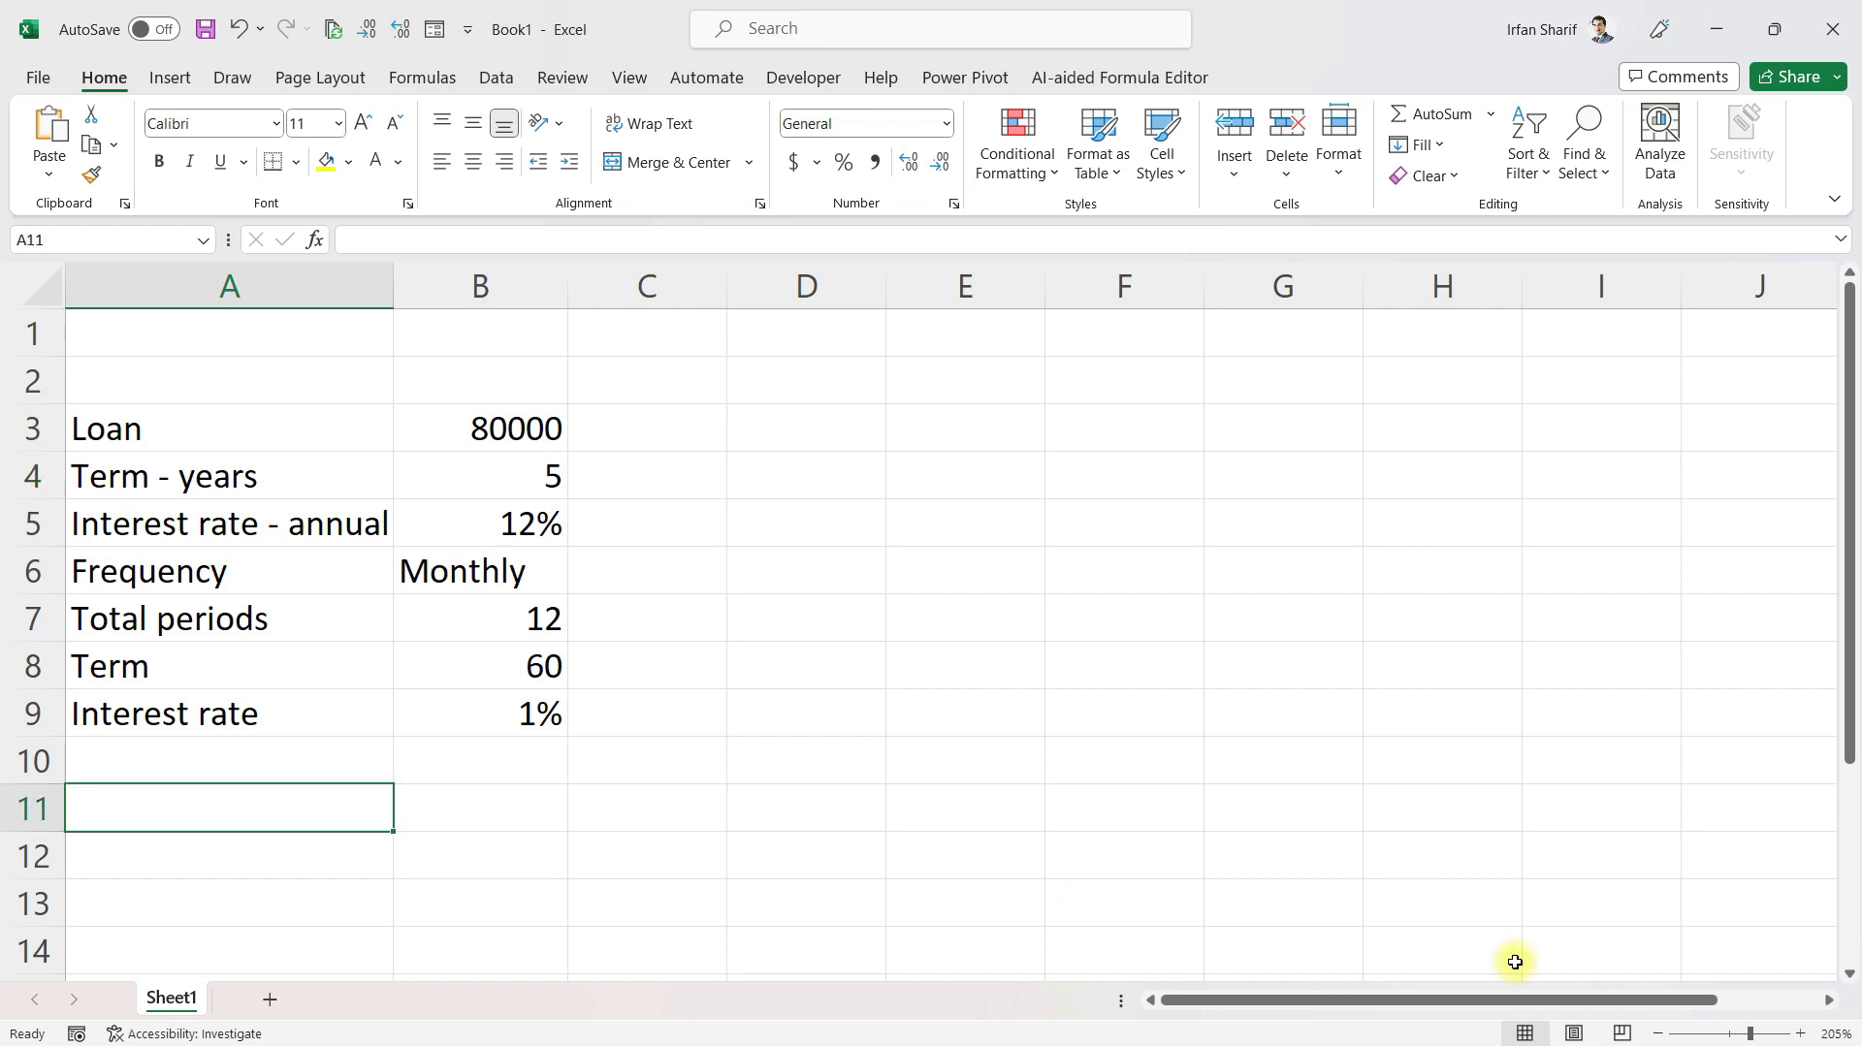
text(P)
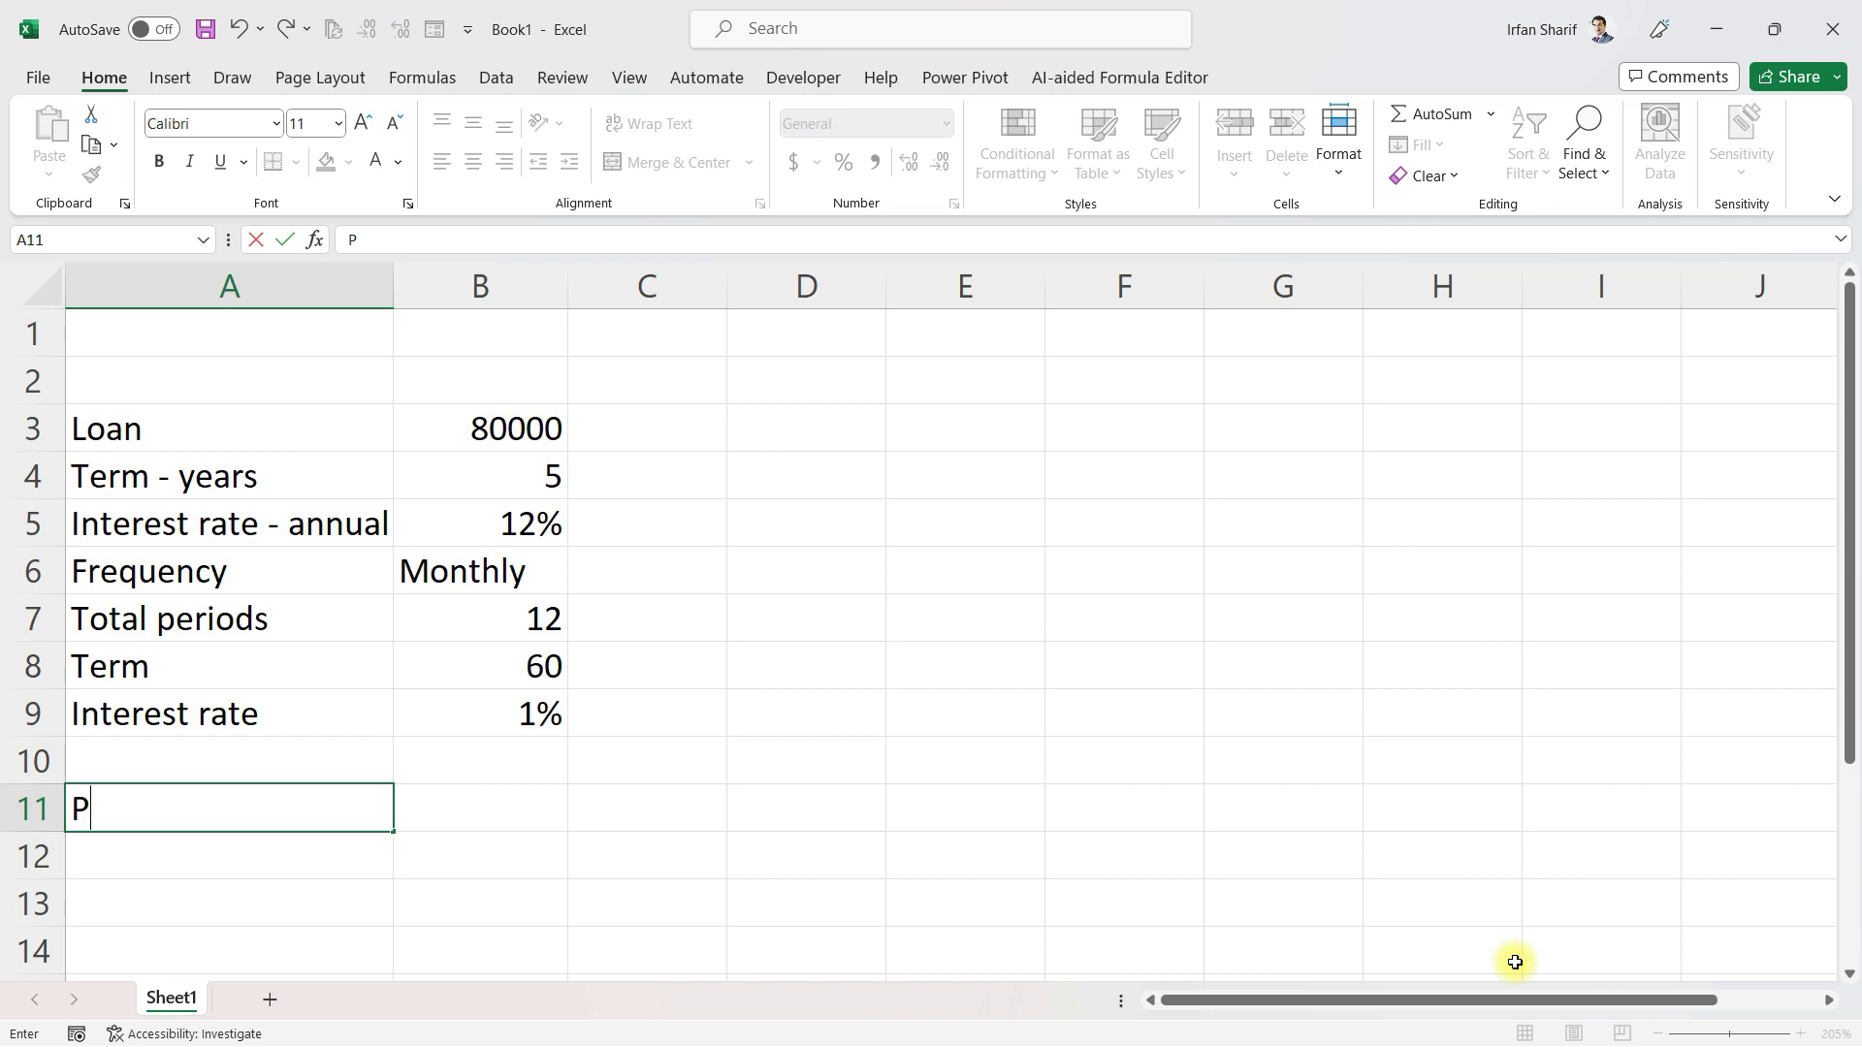
text(iriod)
key(Tab)
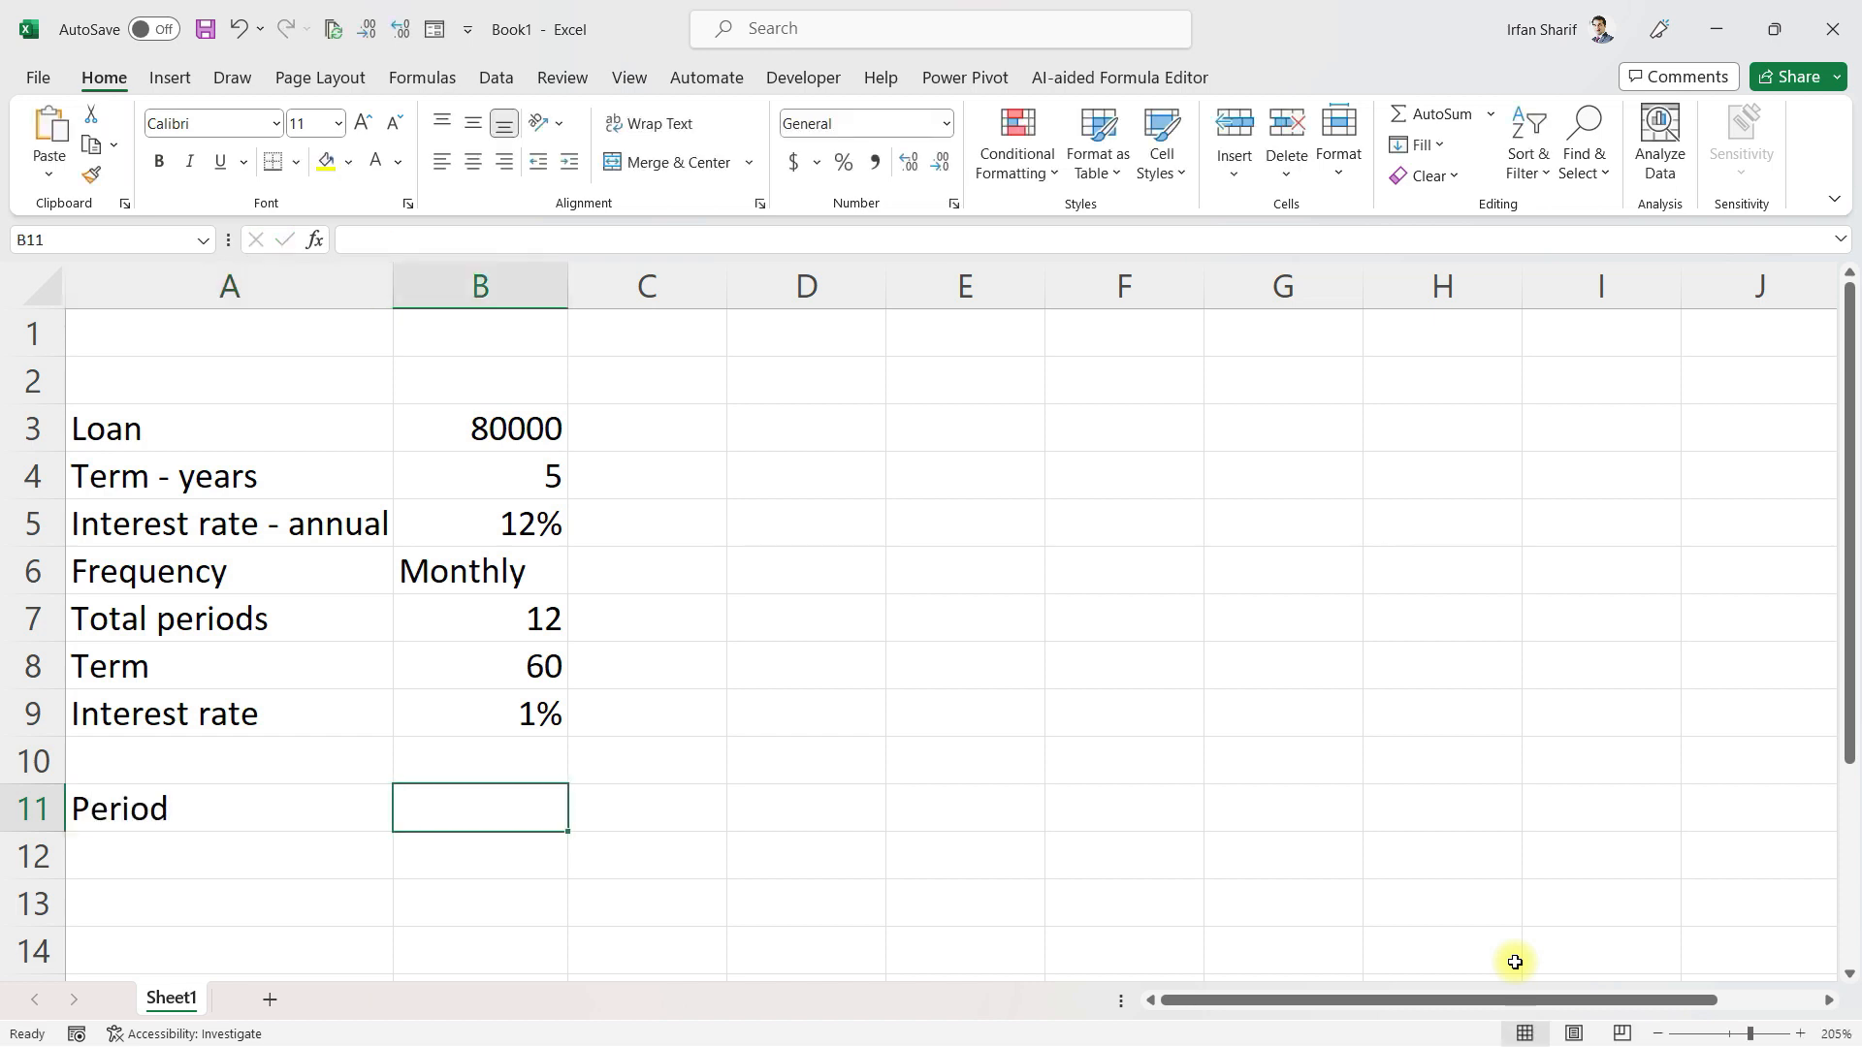
text(Int)
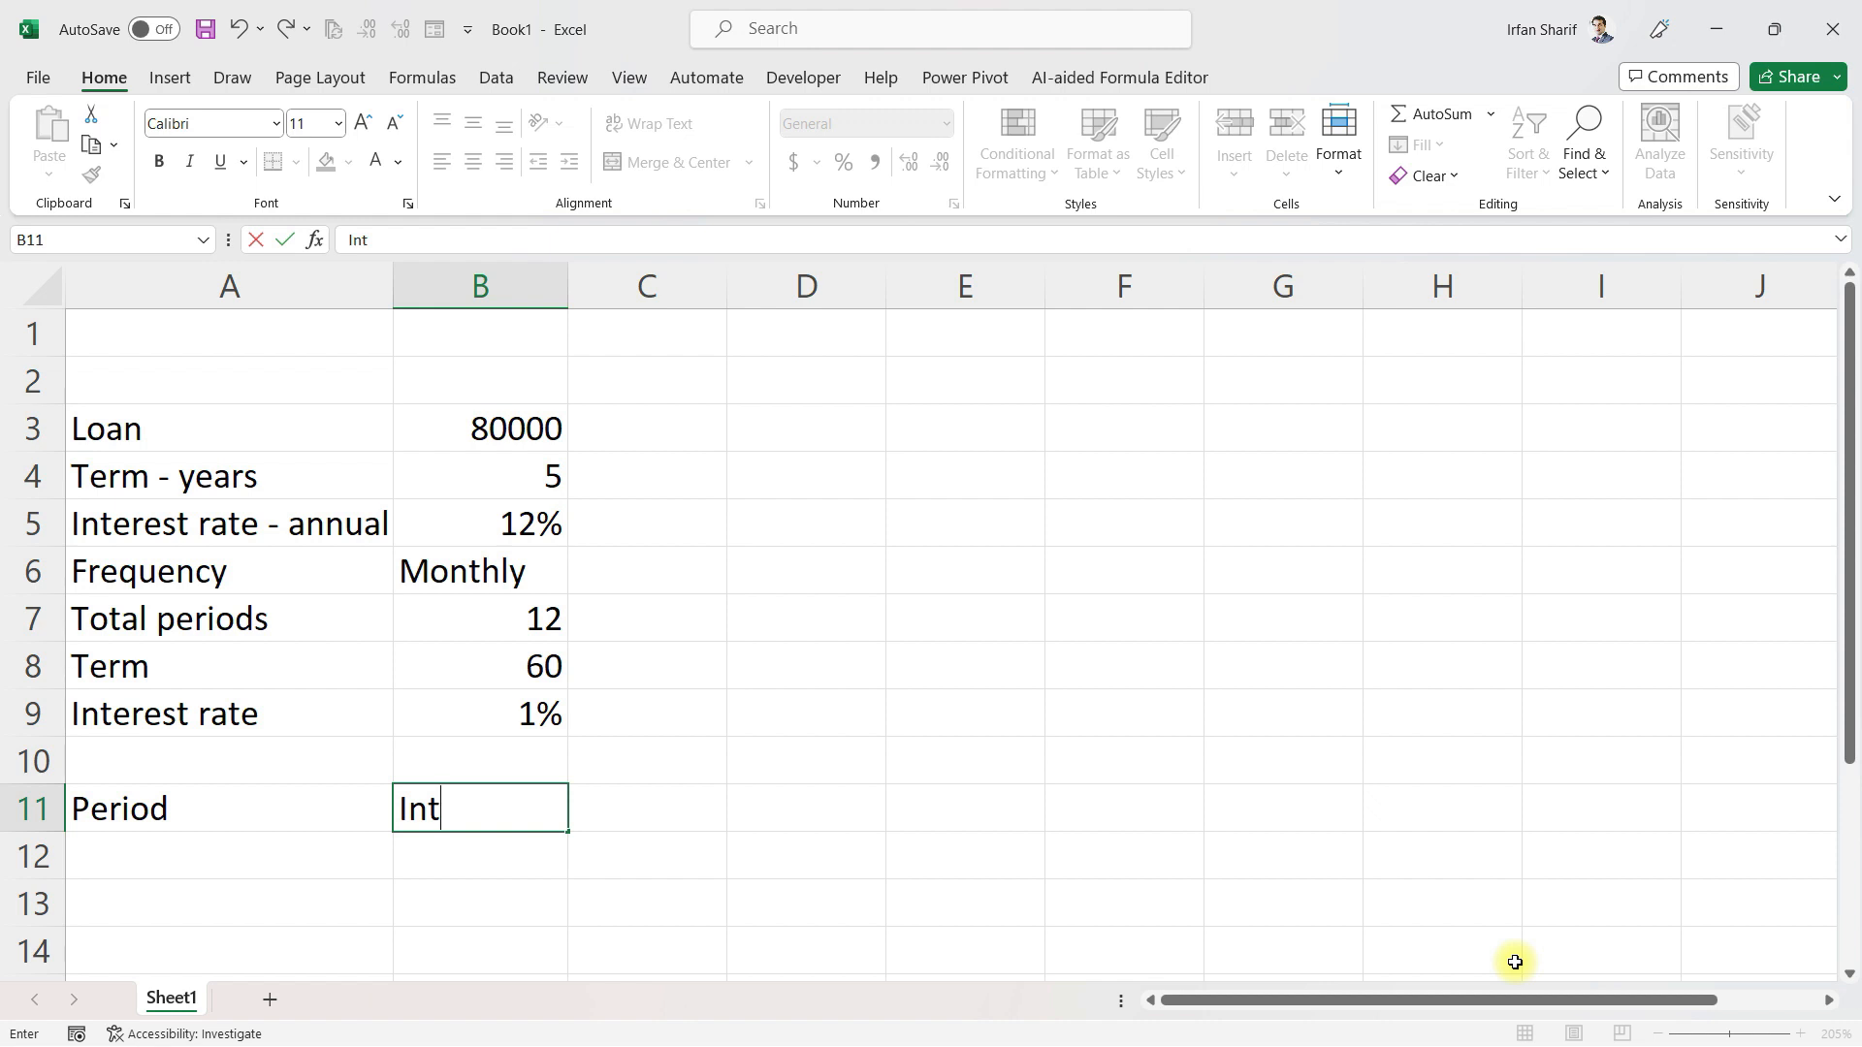
text(allment)
key(Tab)
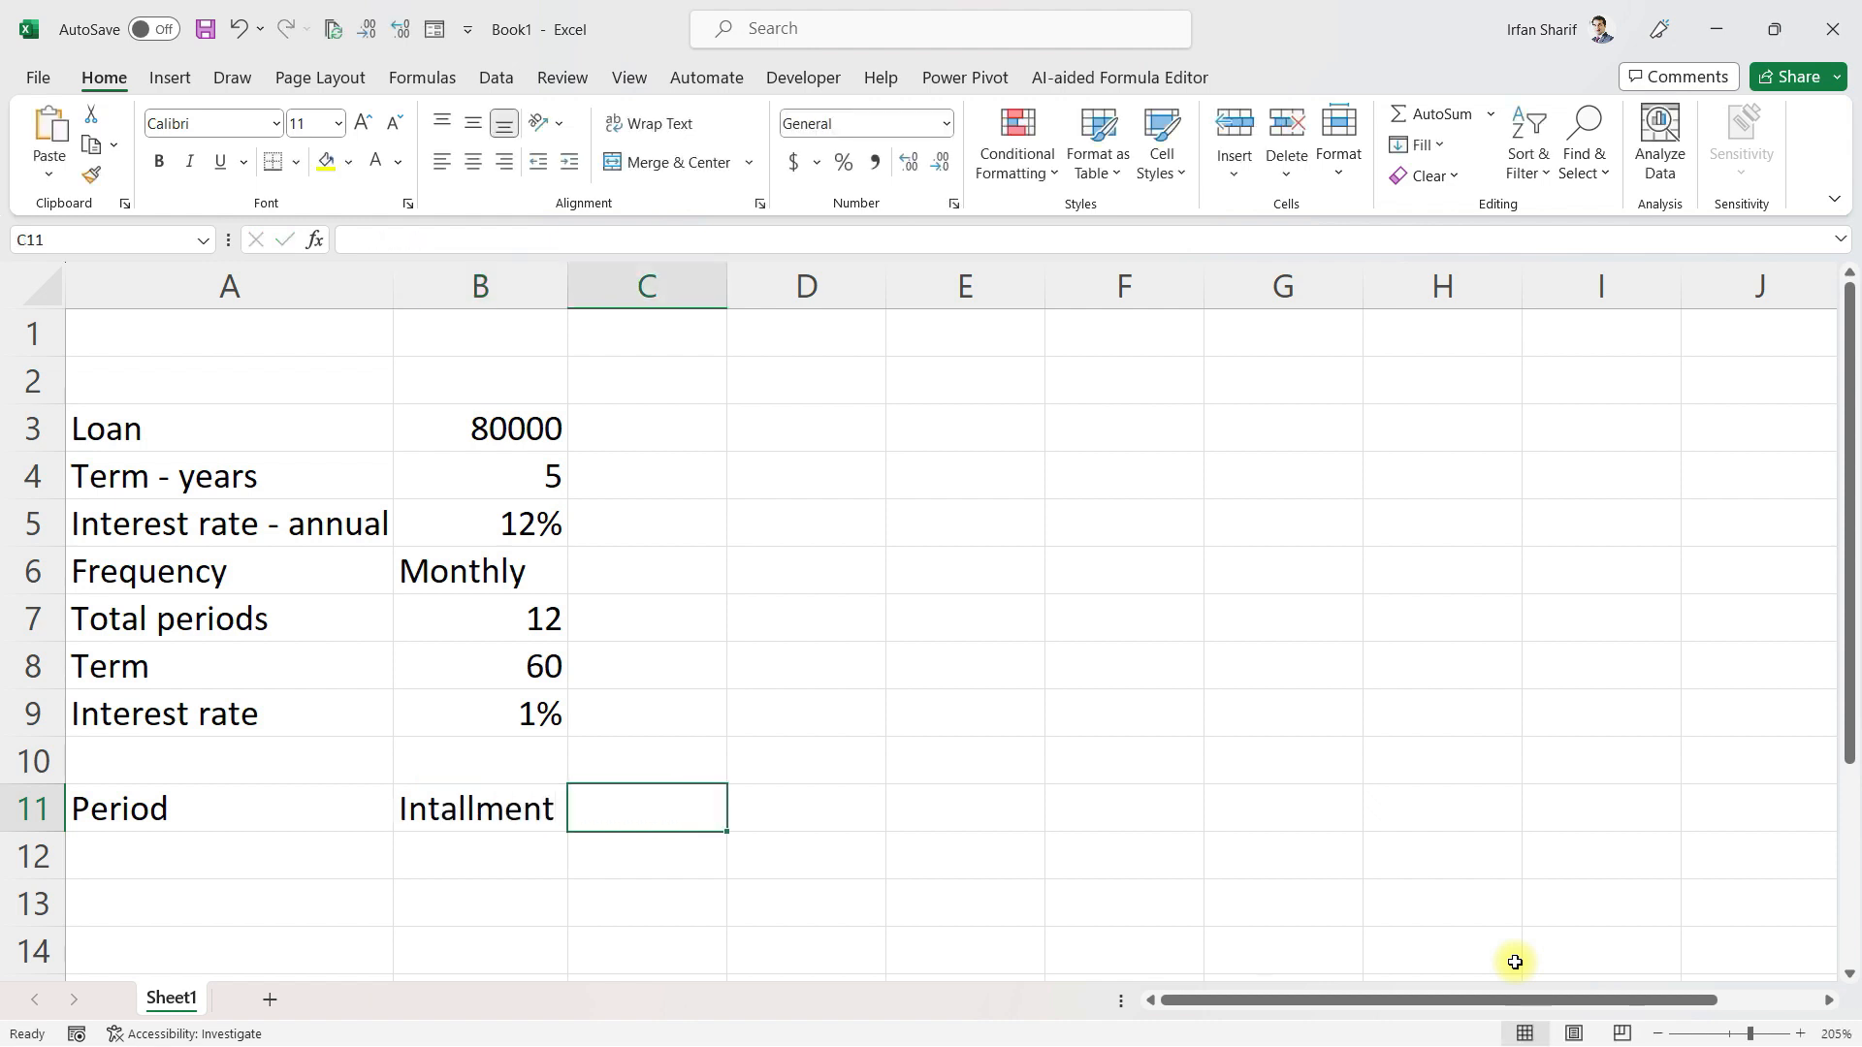
Enter the headers Interest, Principle and Balance in cells C11 to E11
text(Interest)
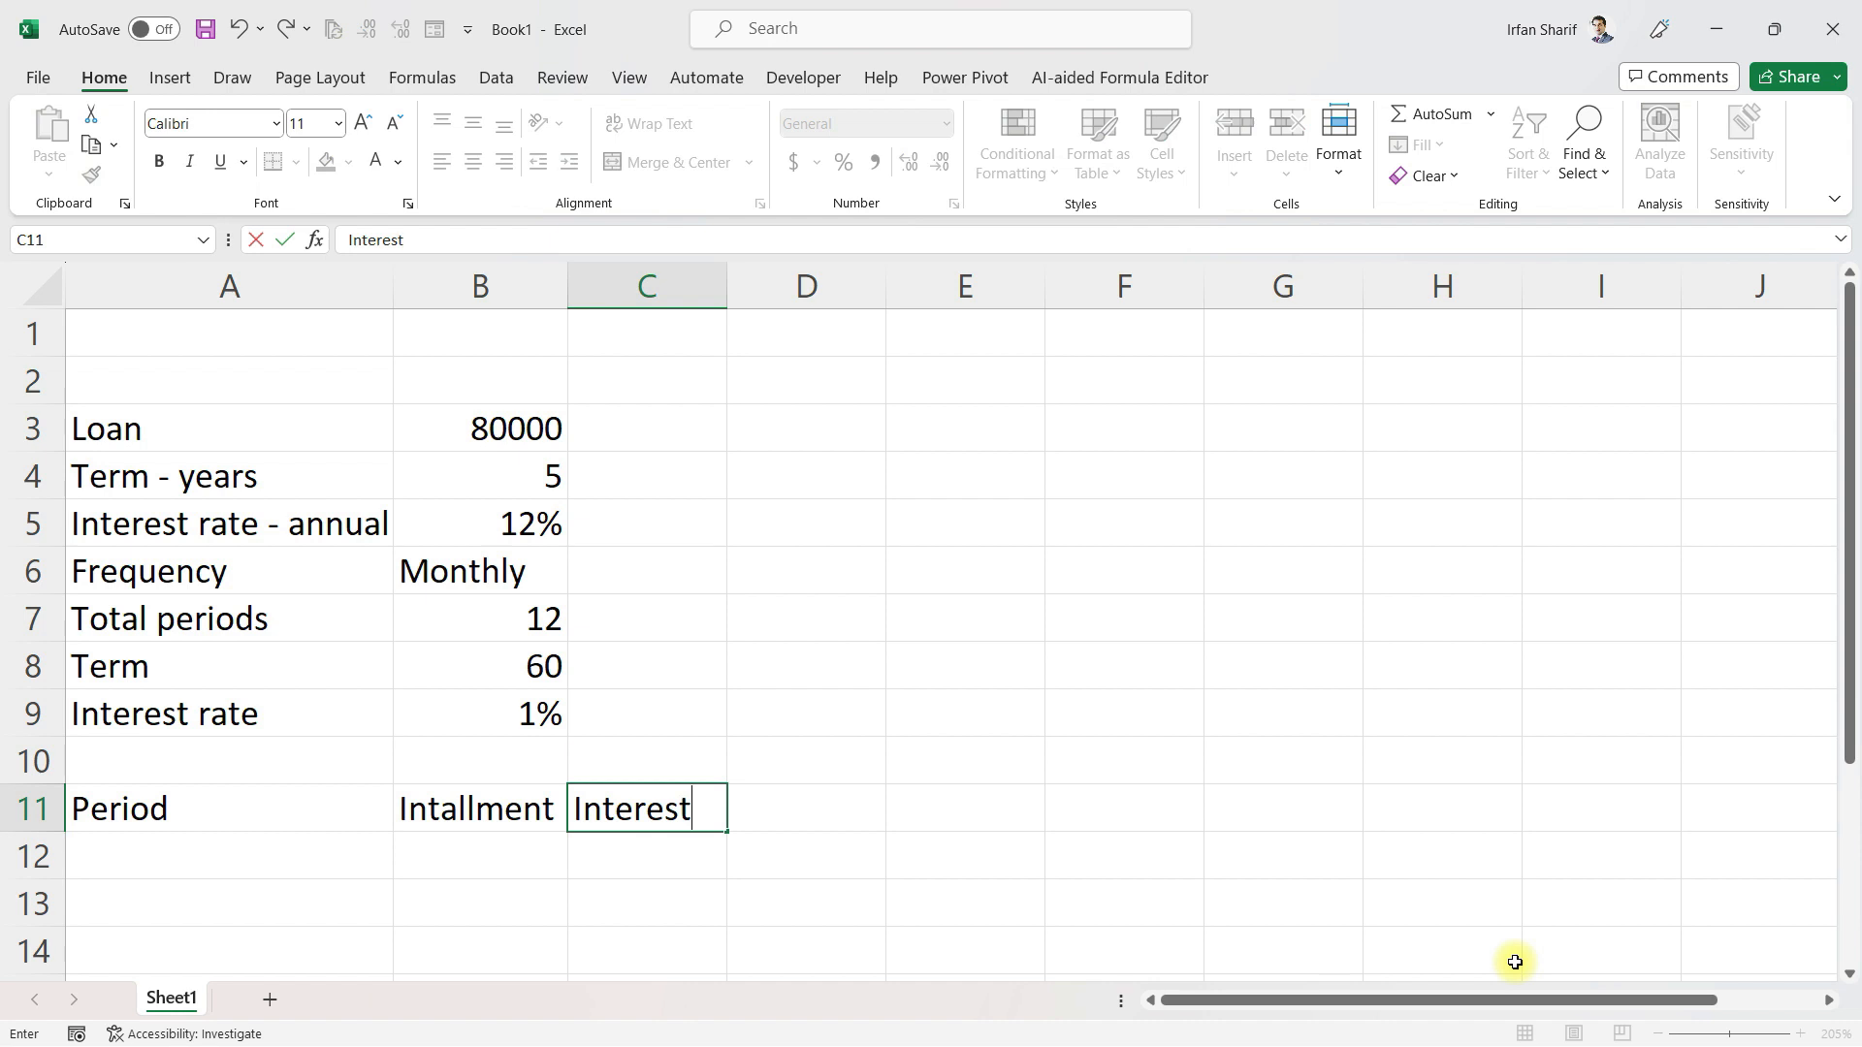
key(Tab)
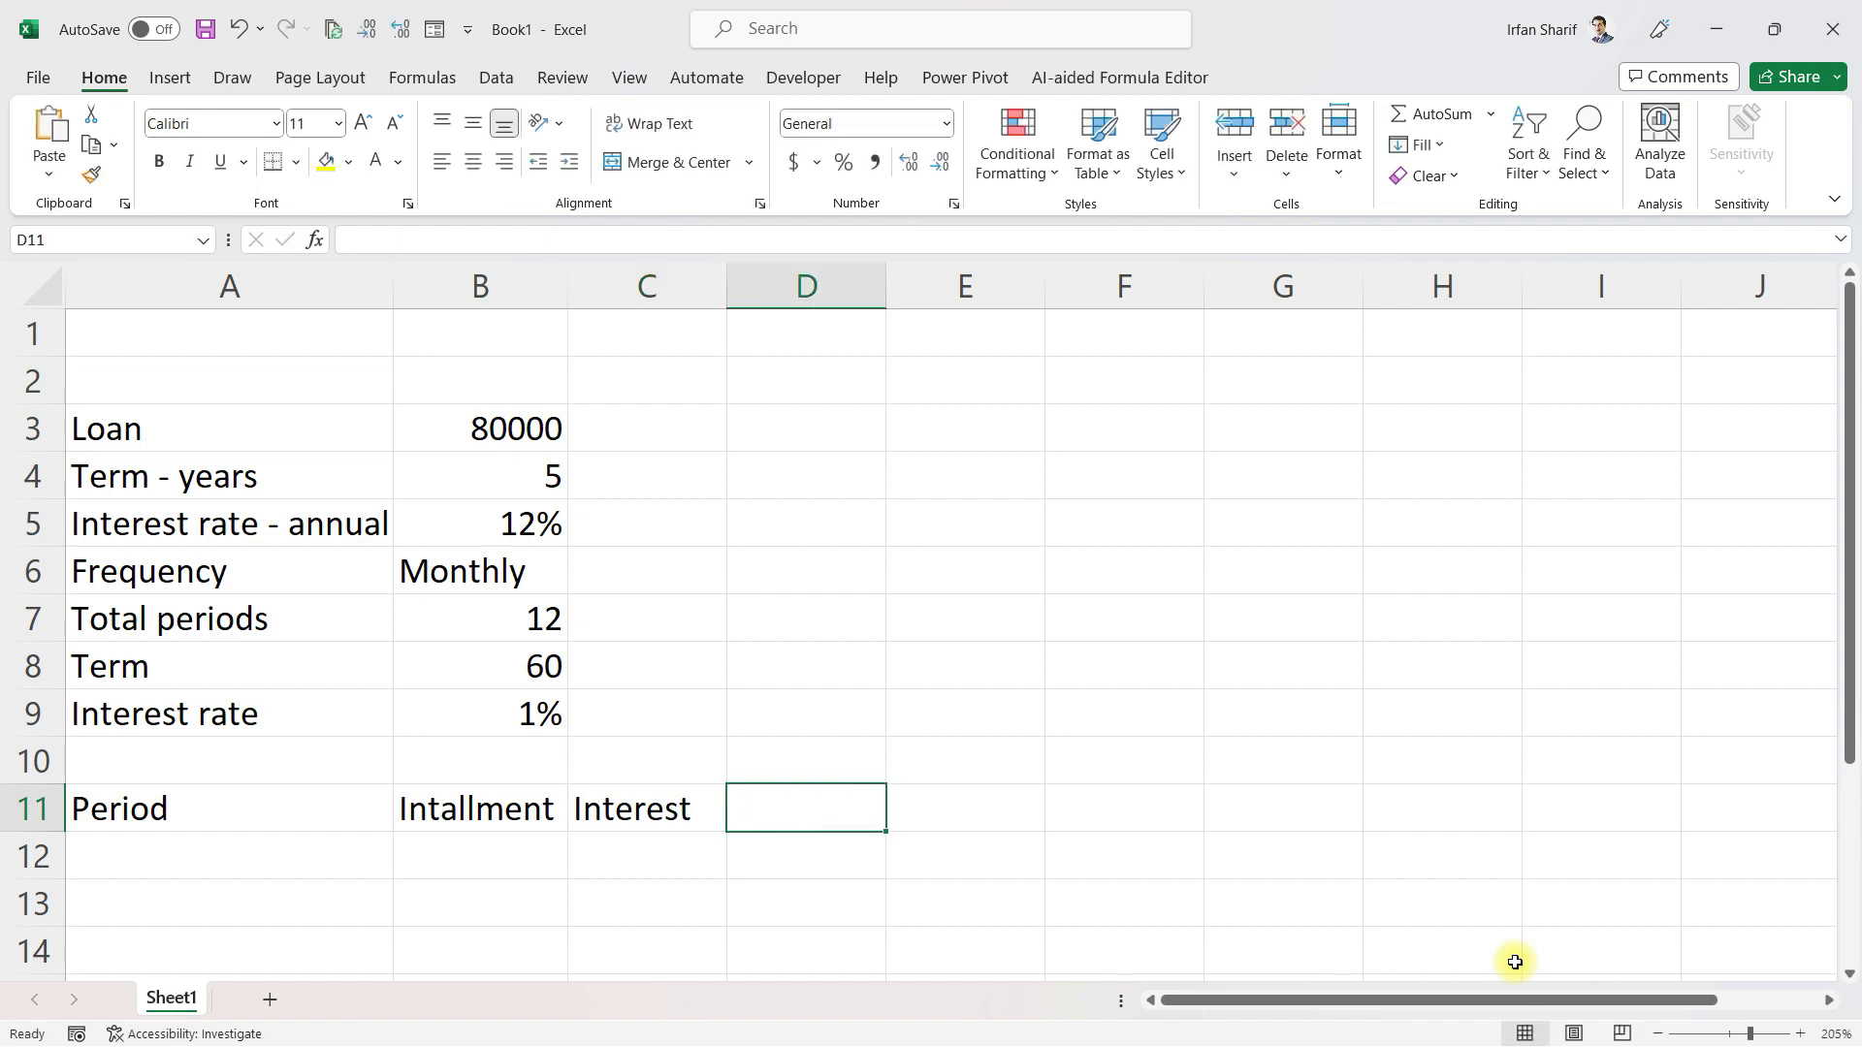
text(Pr)
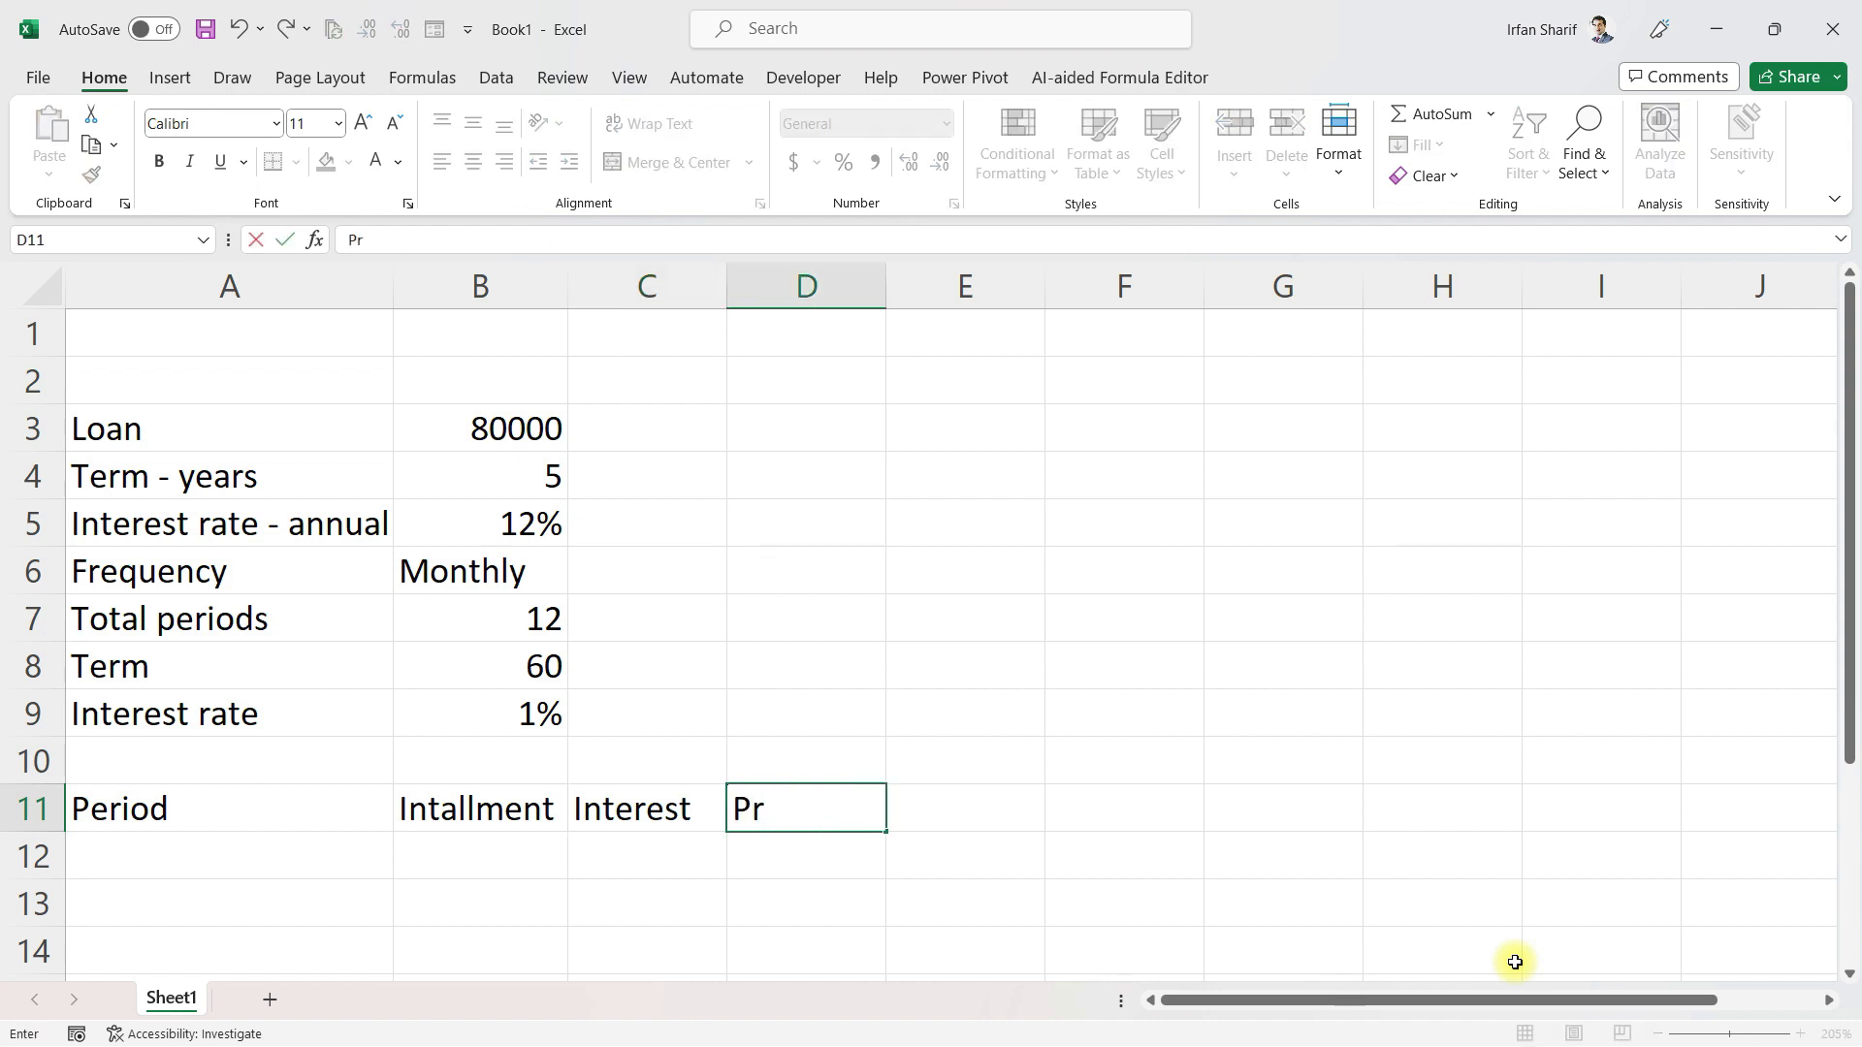
text(inciple)
key(Tab)
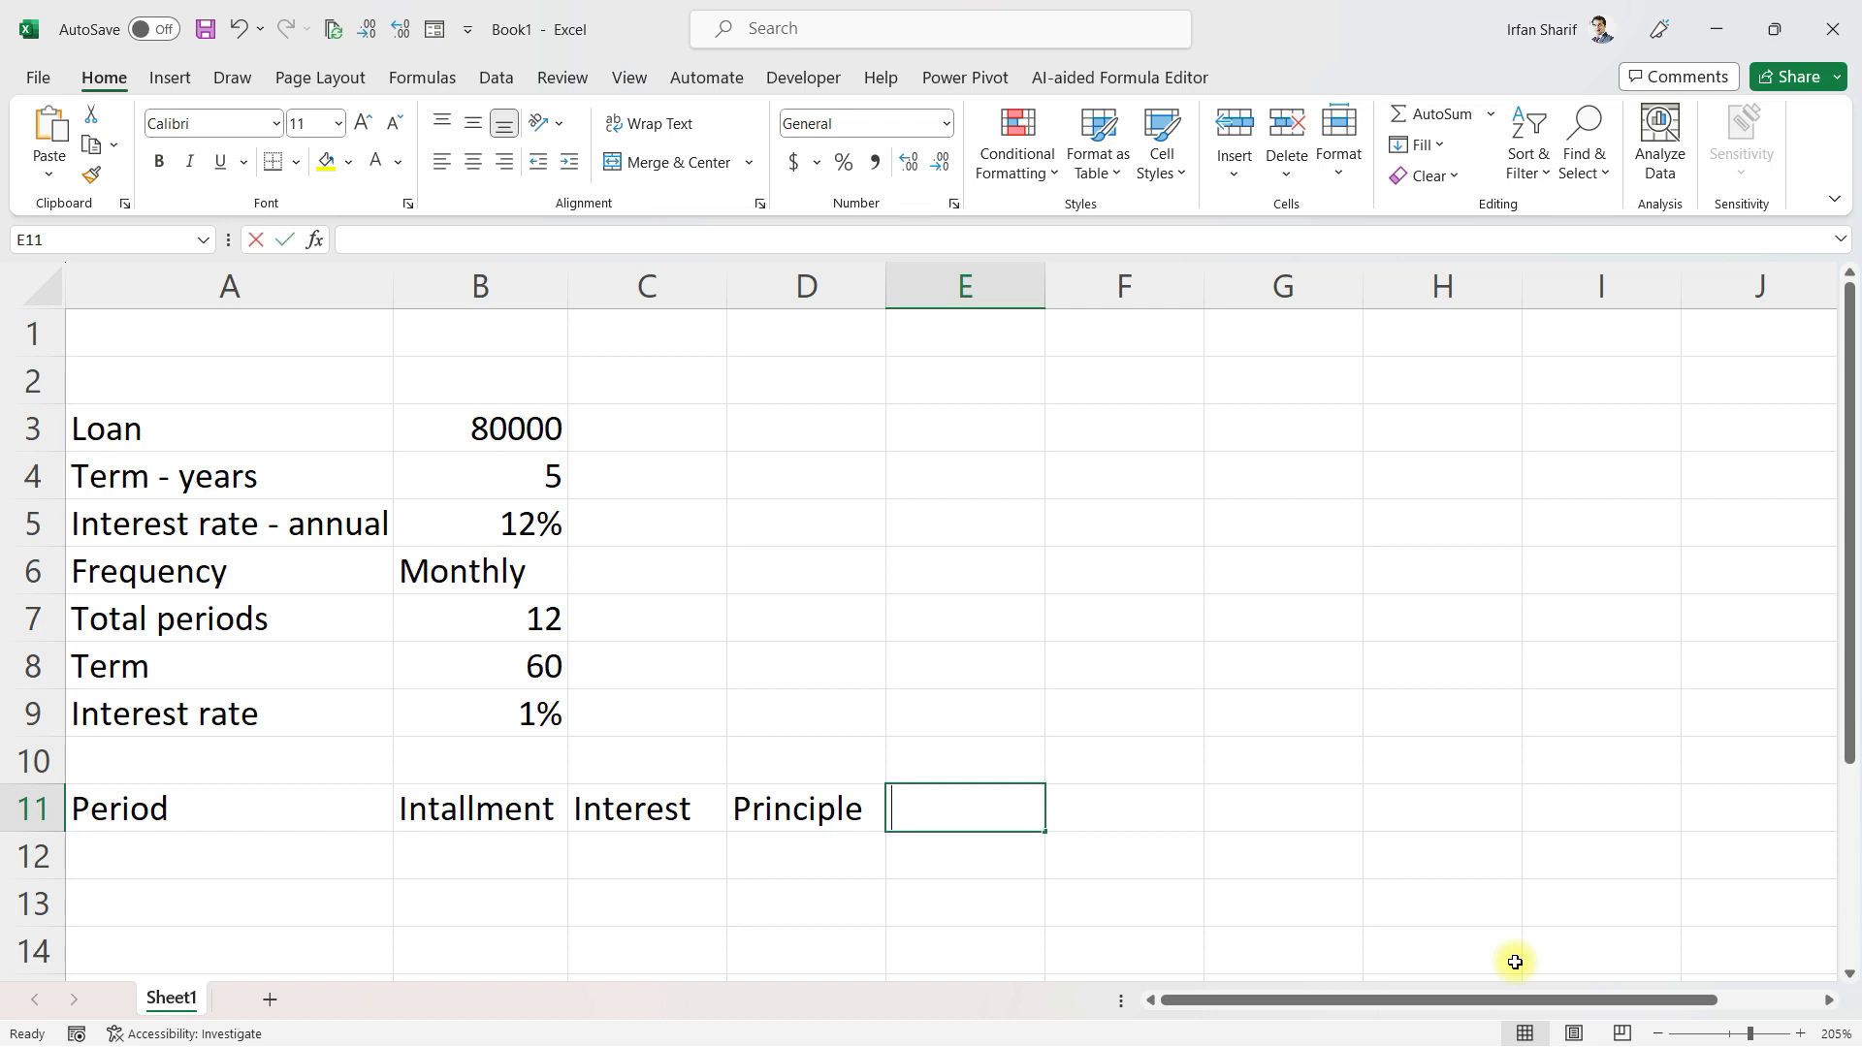
text(Bla)
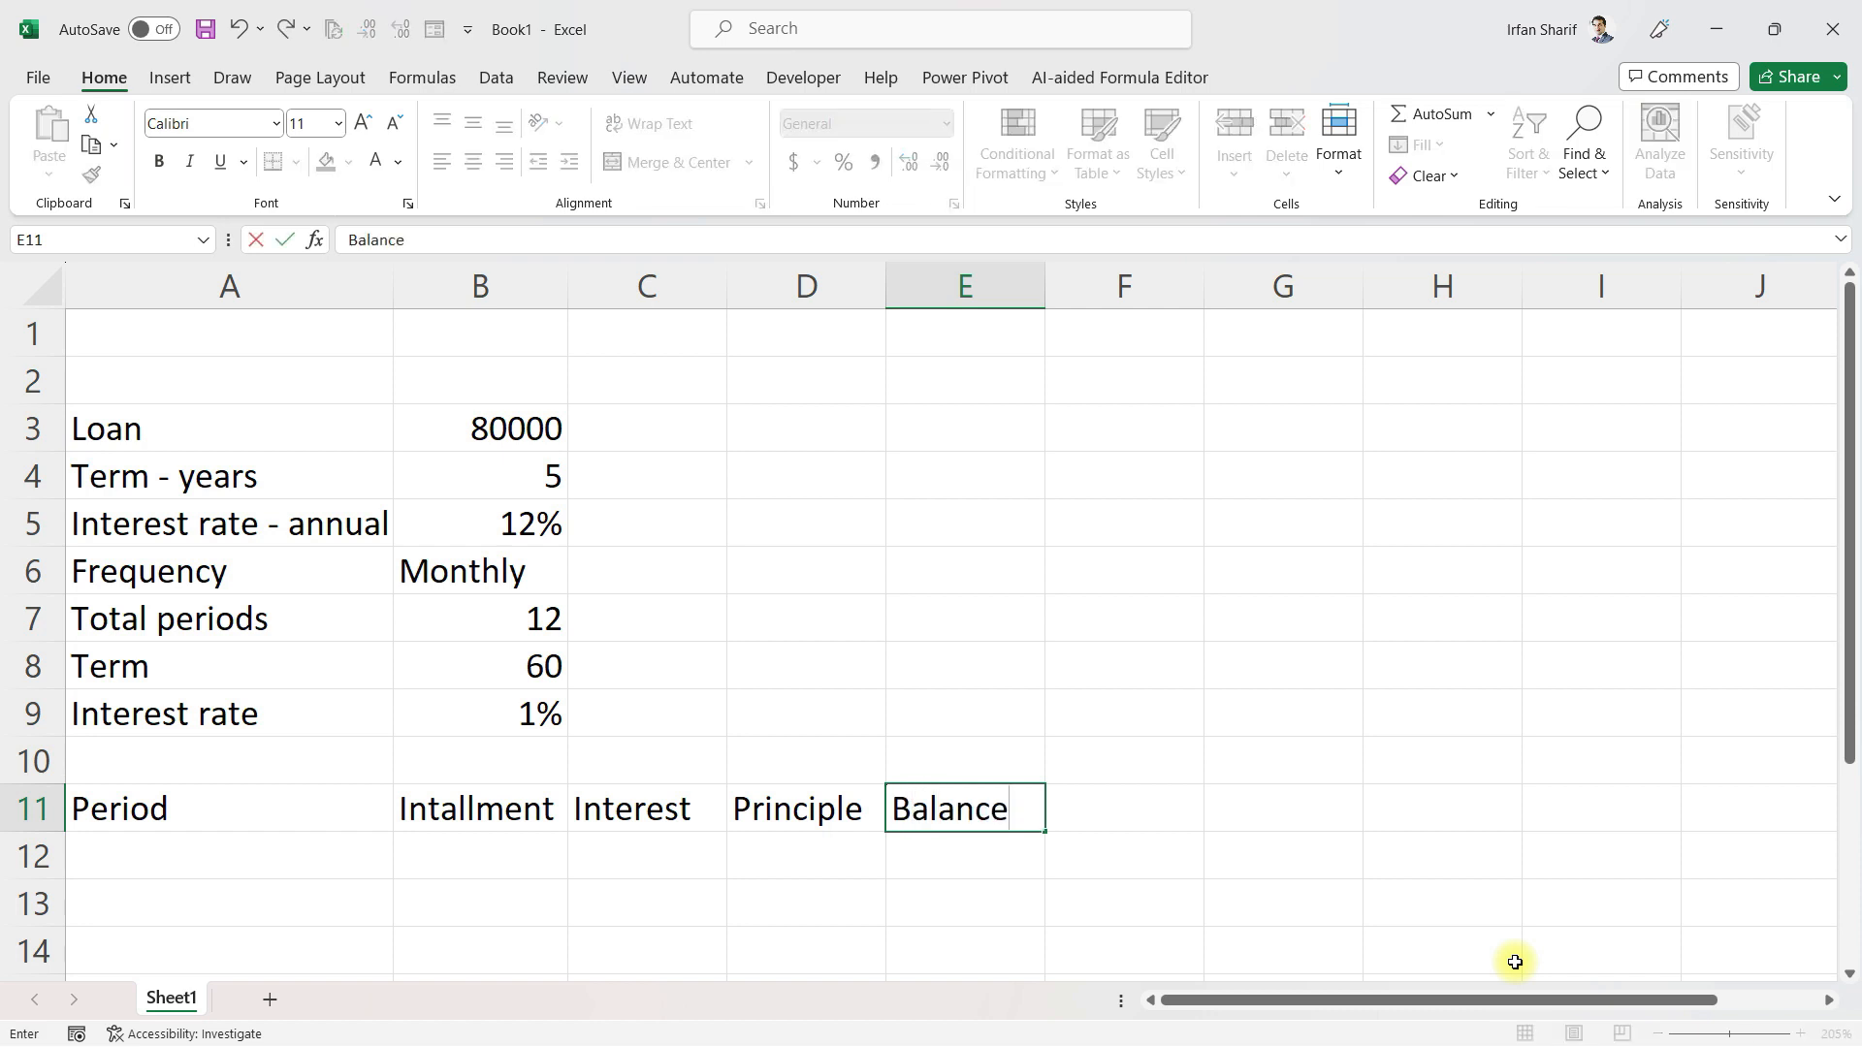
text(ance)
key(Return)
Format the schedule header range A11:E11 with a blue fill and white text
key(Up)
key(ctrl+shift+Right)
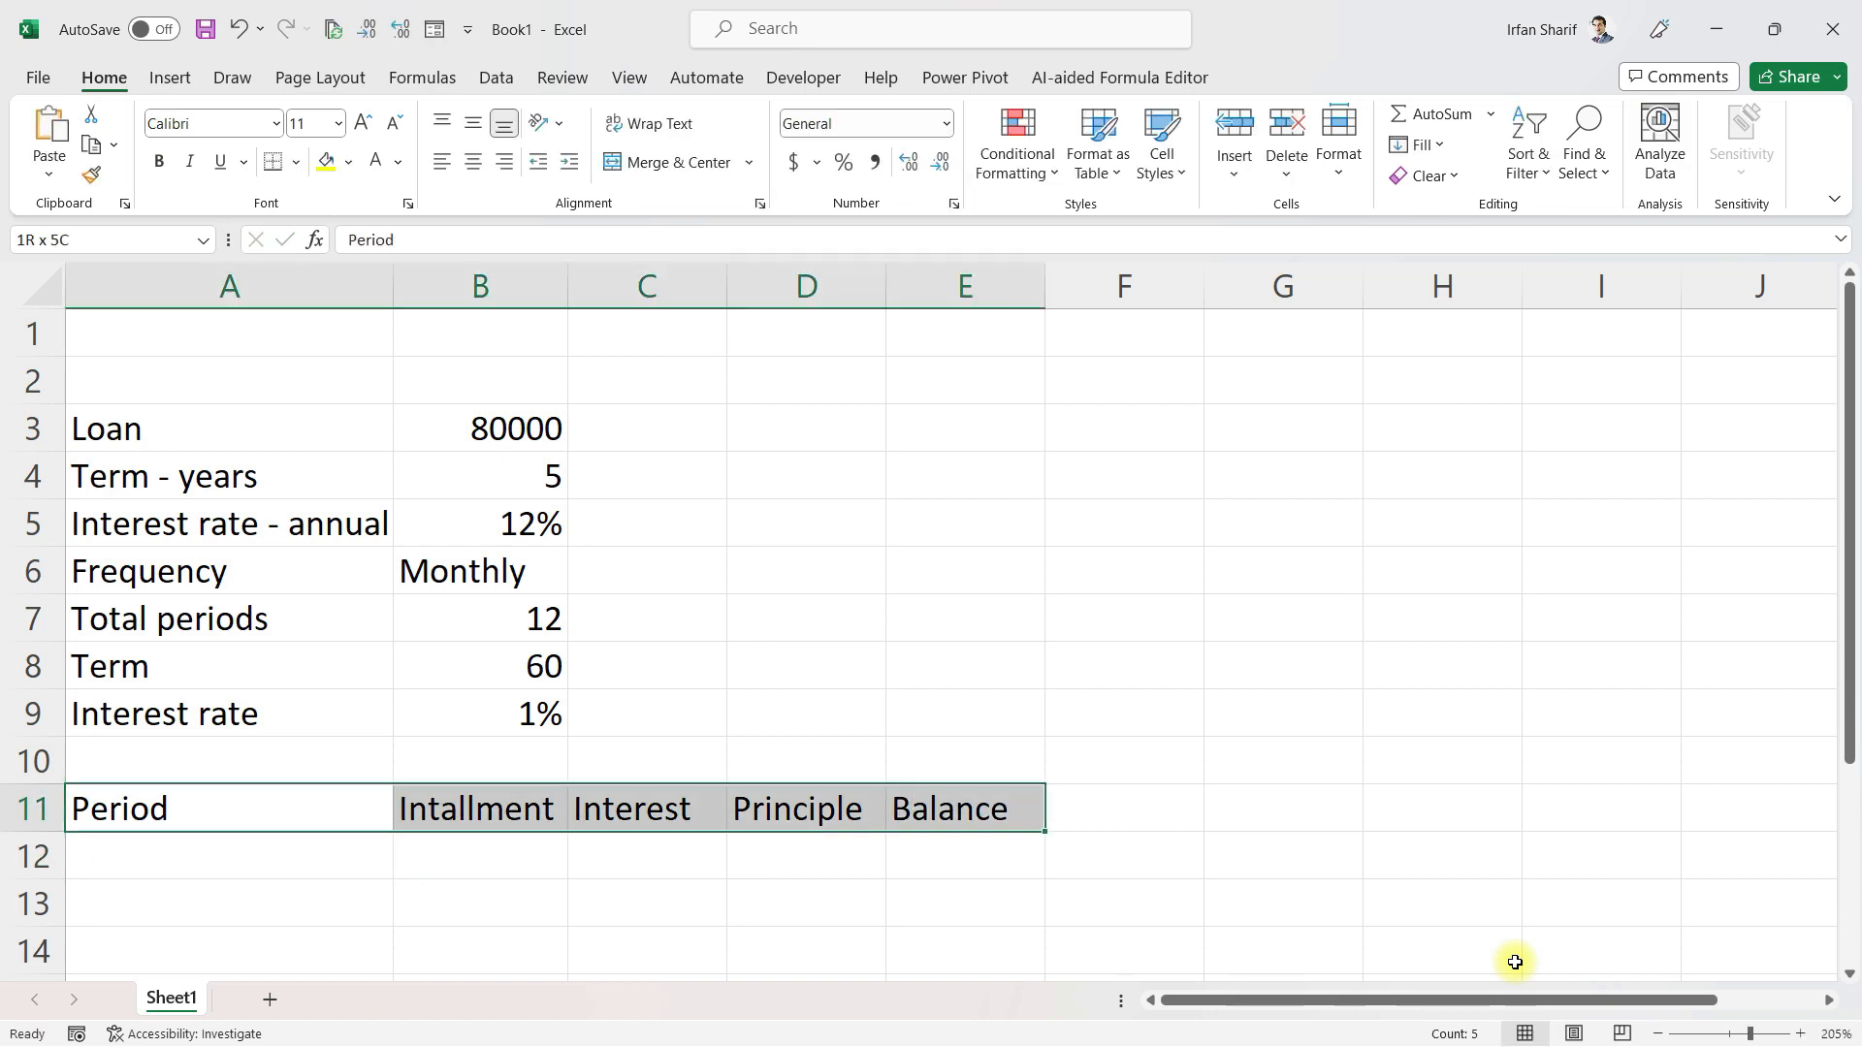
click(350, 169)
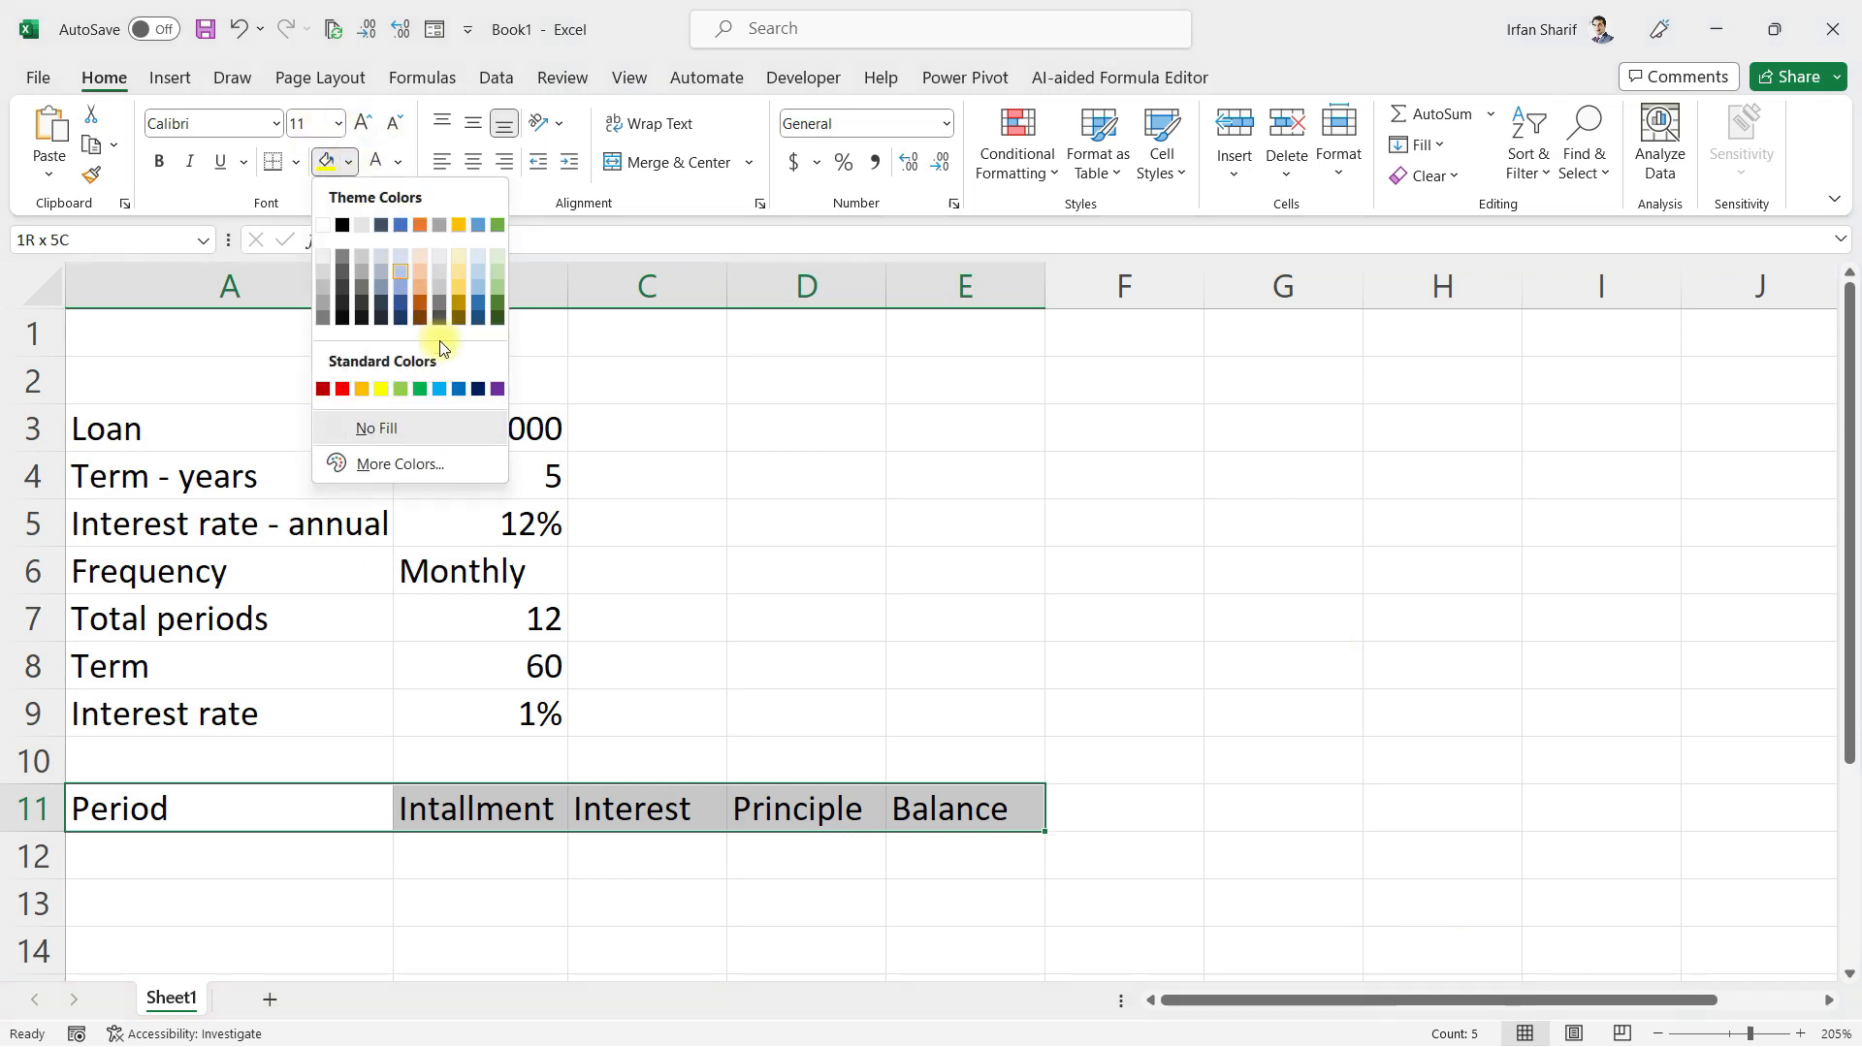
click(459, 389)
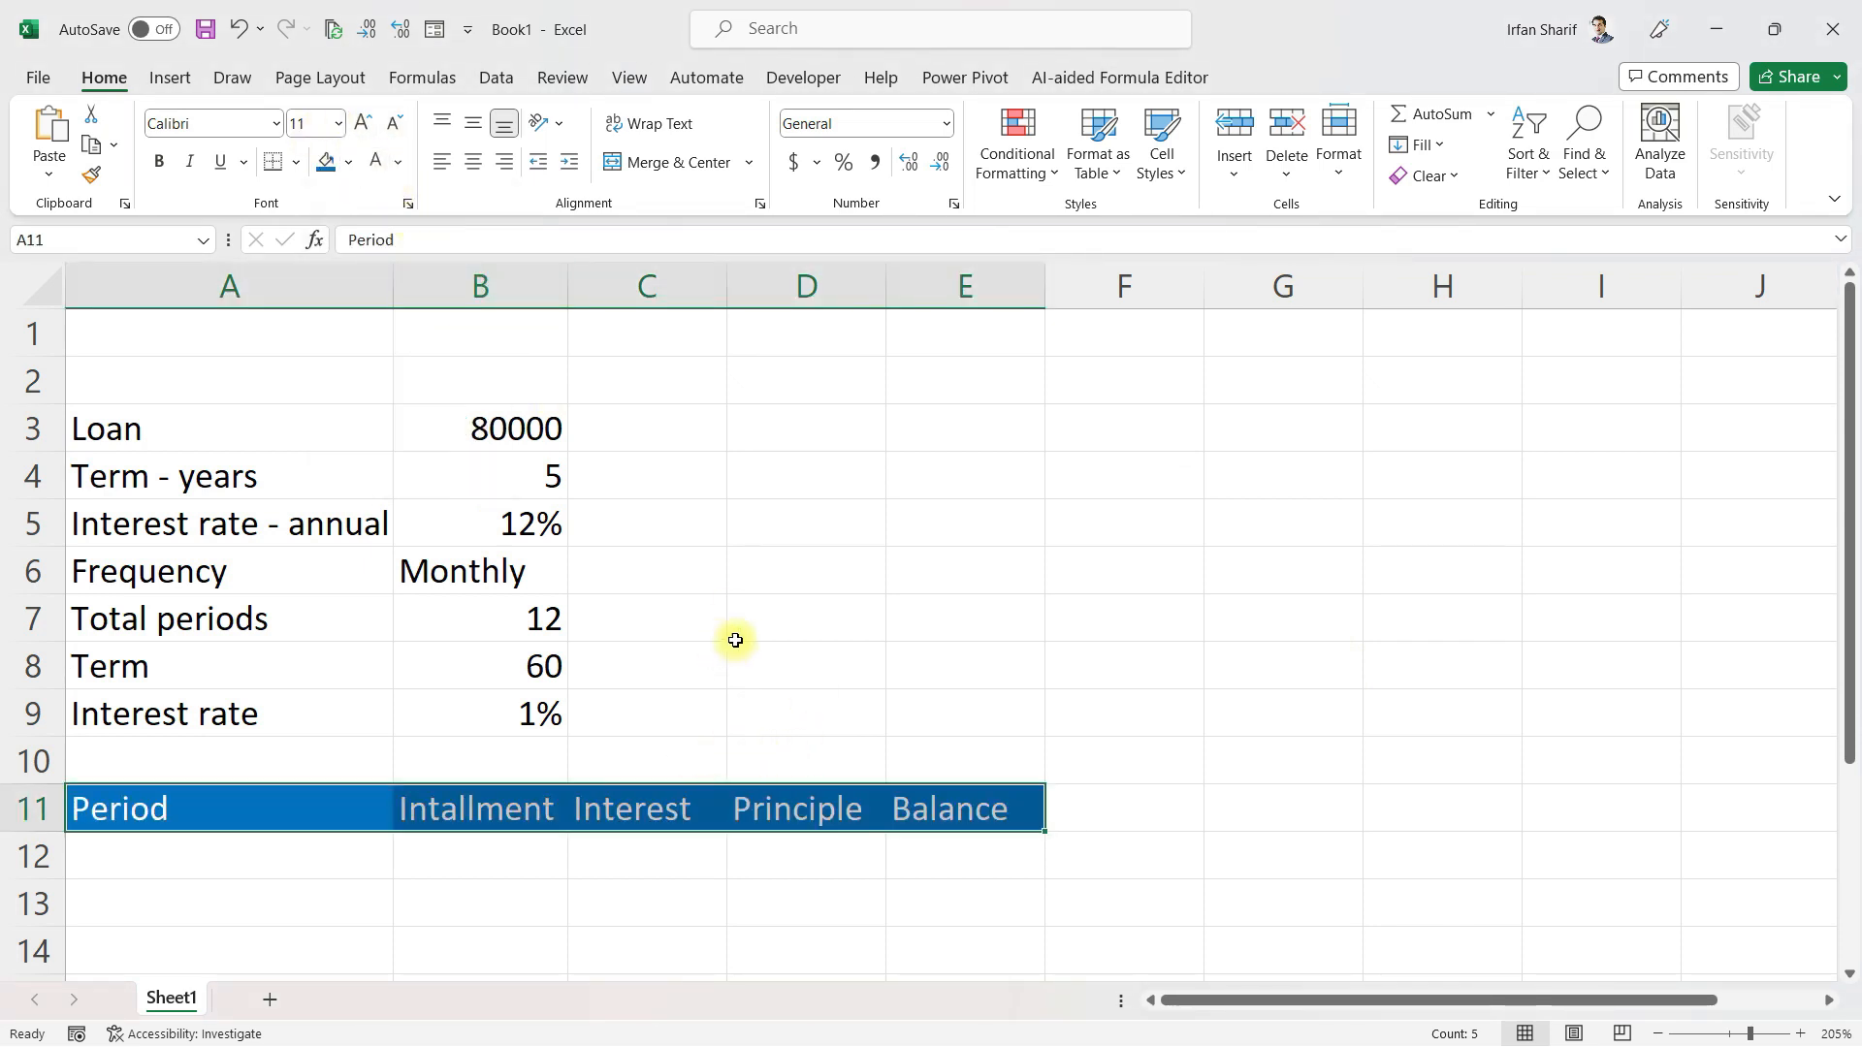
Widen columns A to E to one equal width that fits the longest label in column A
drag(361, 291, 1038, 291)
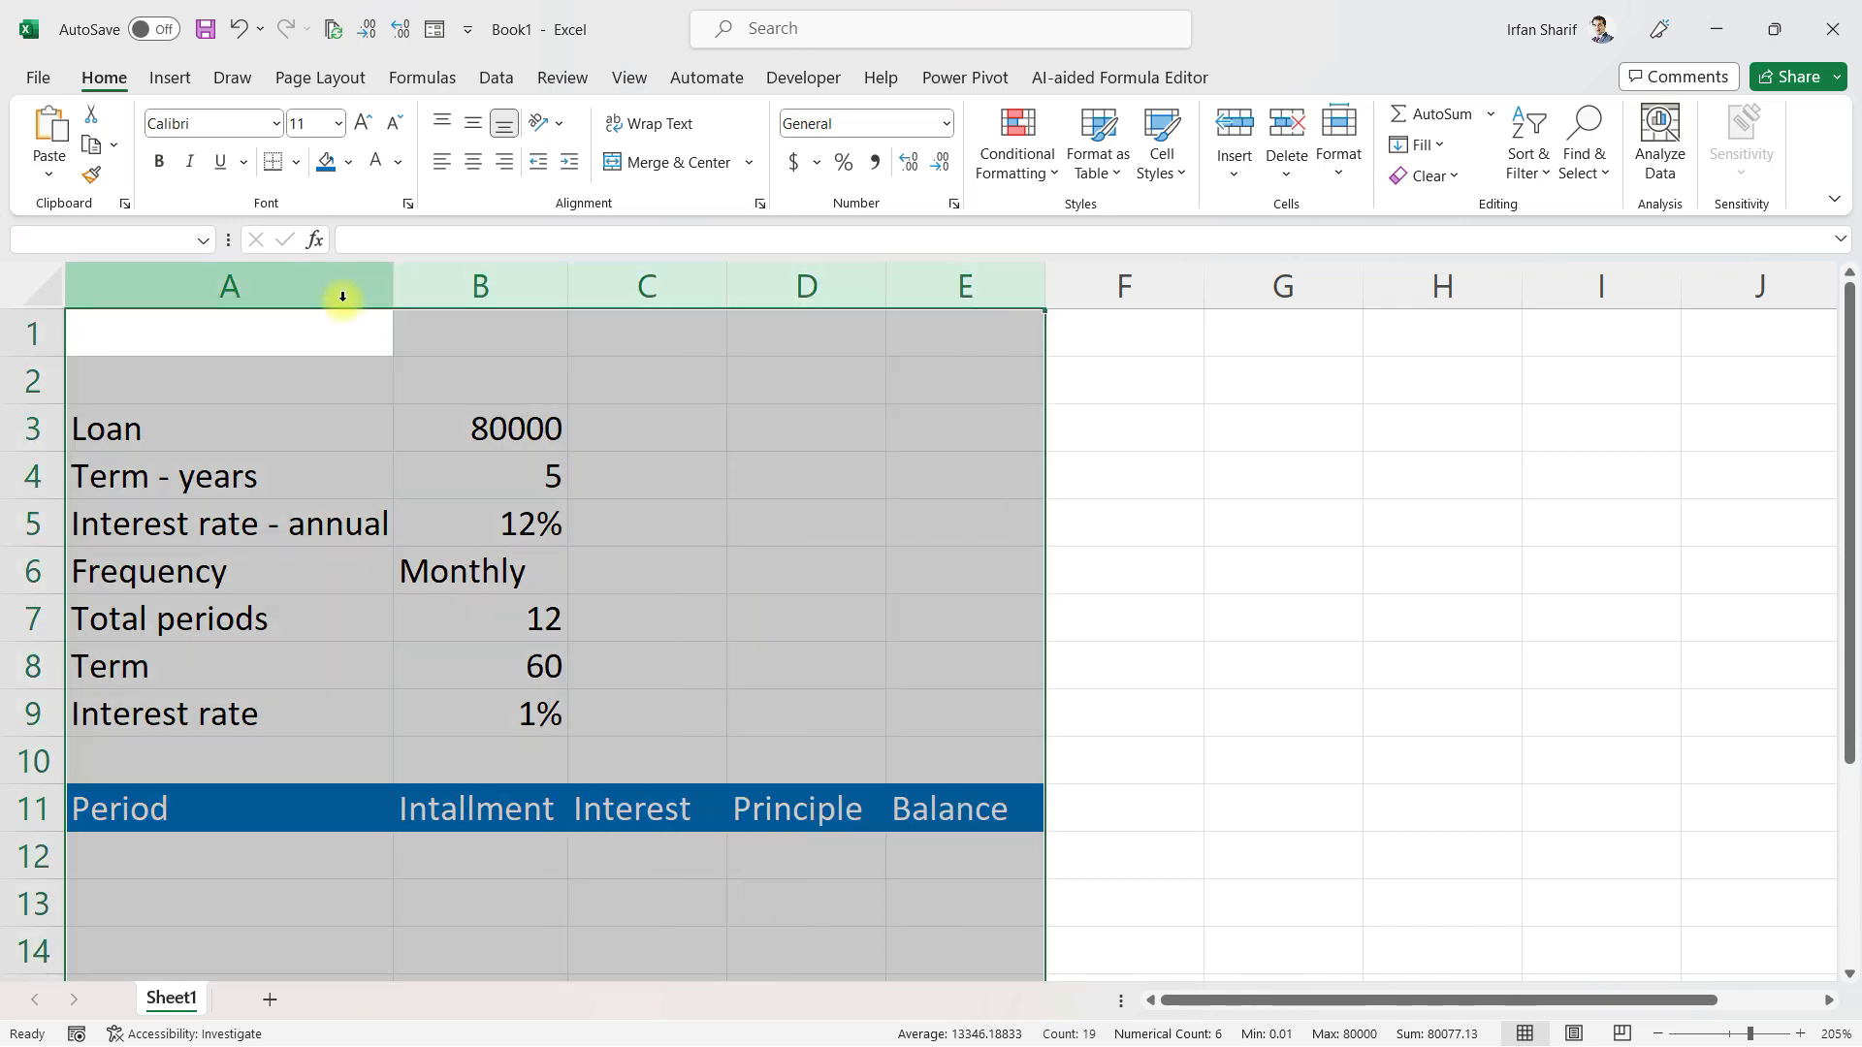
drag(393, 291, 403, 303)
click(507, 467)
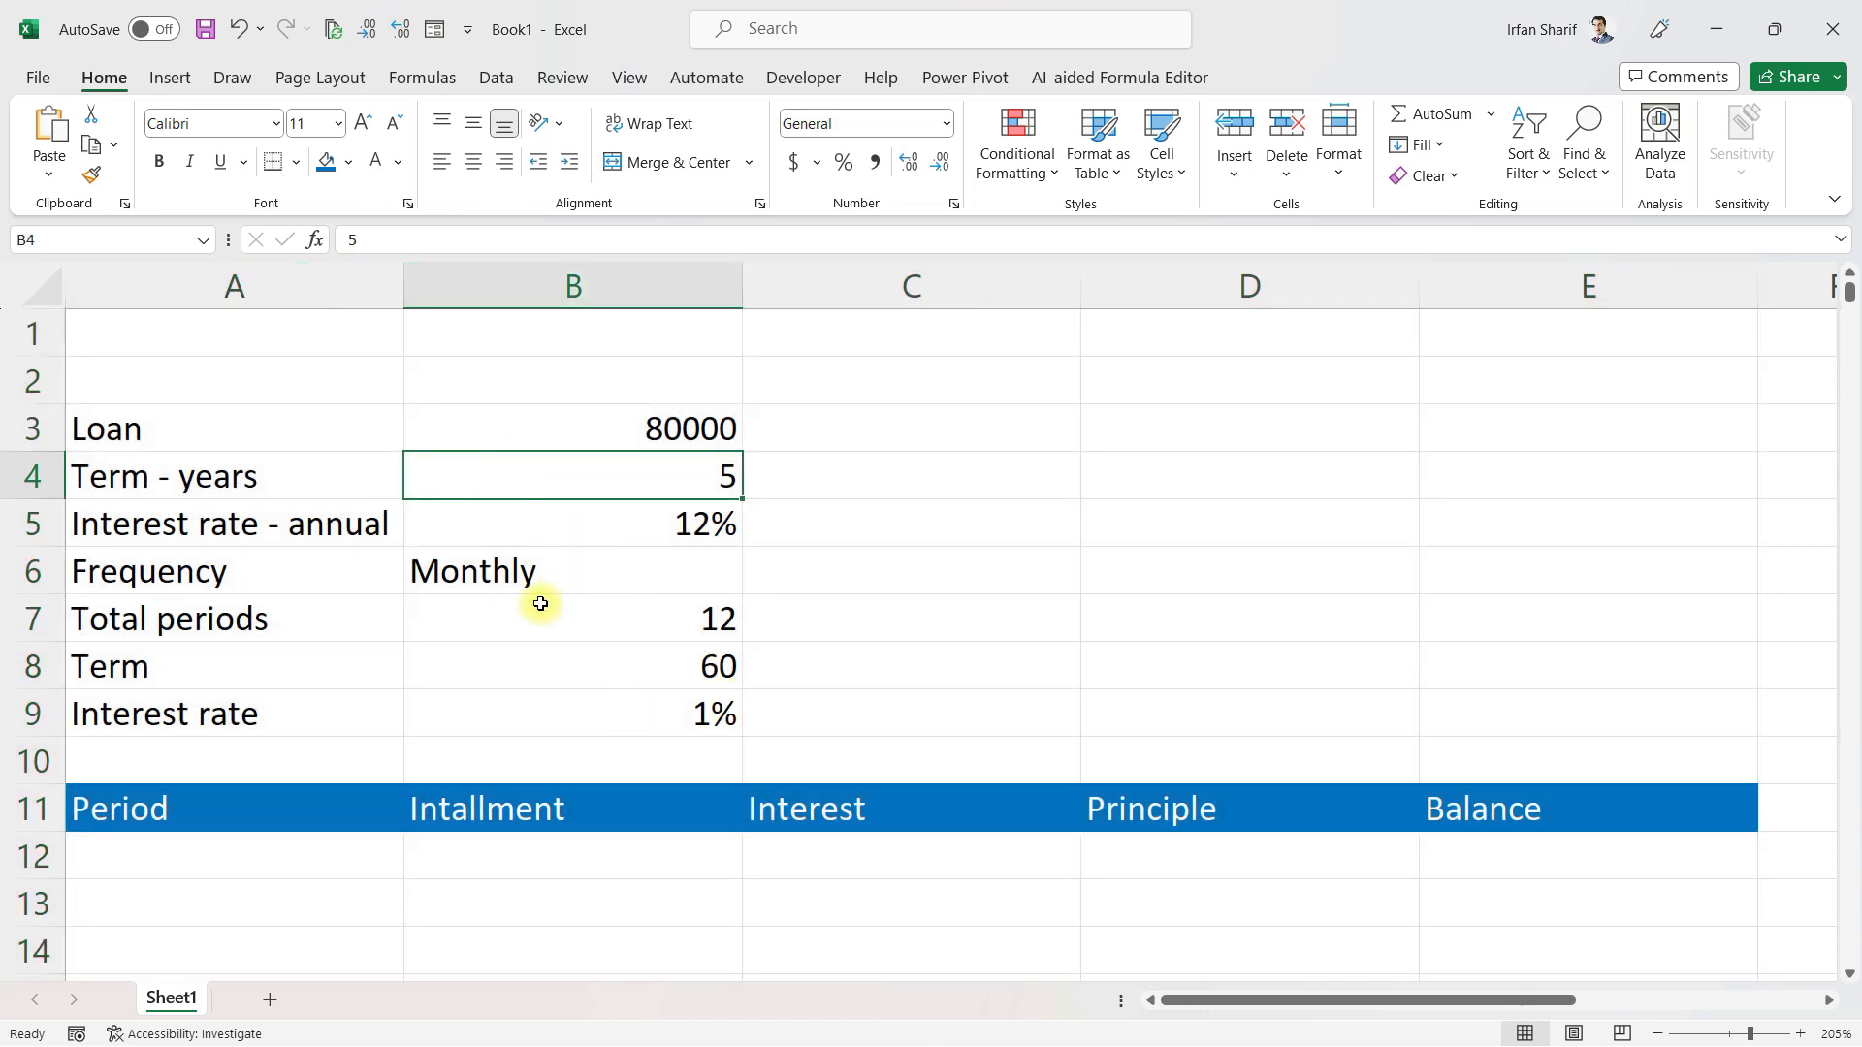
Enter the first period numbers, 0 in A12 and 1 in A13
click(303, 869)
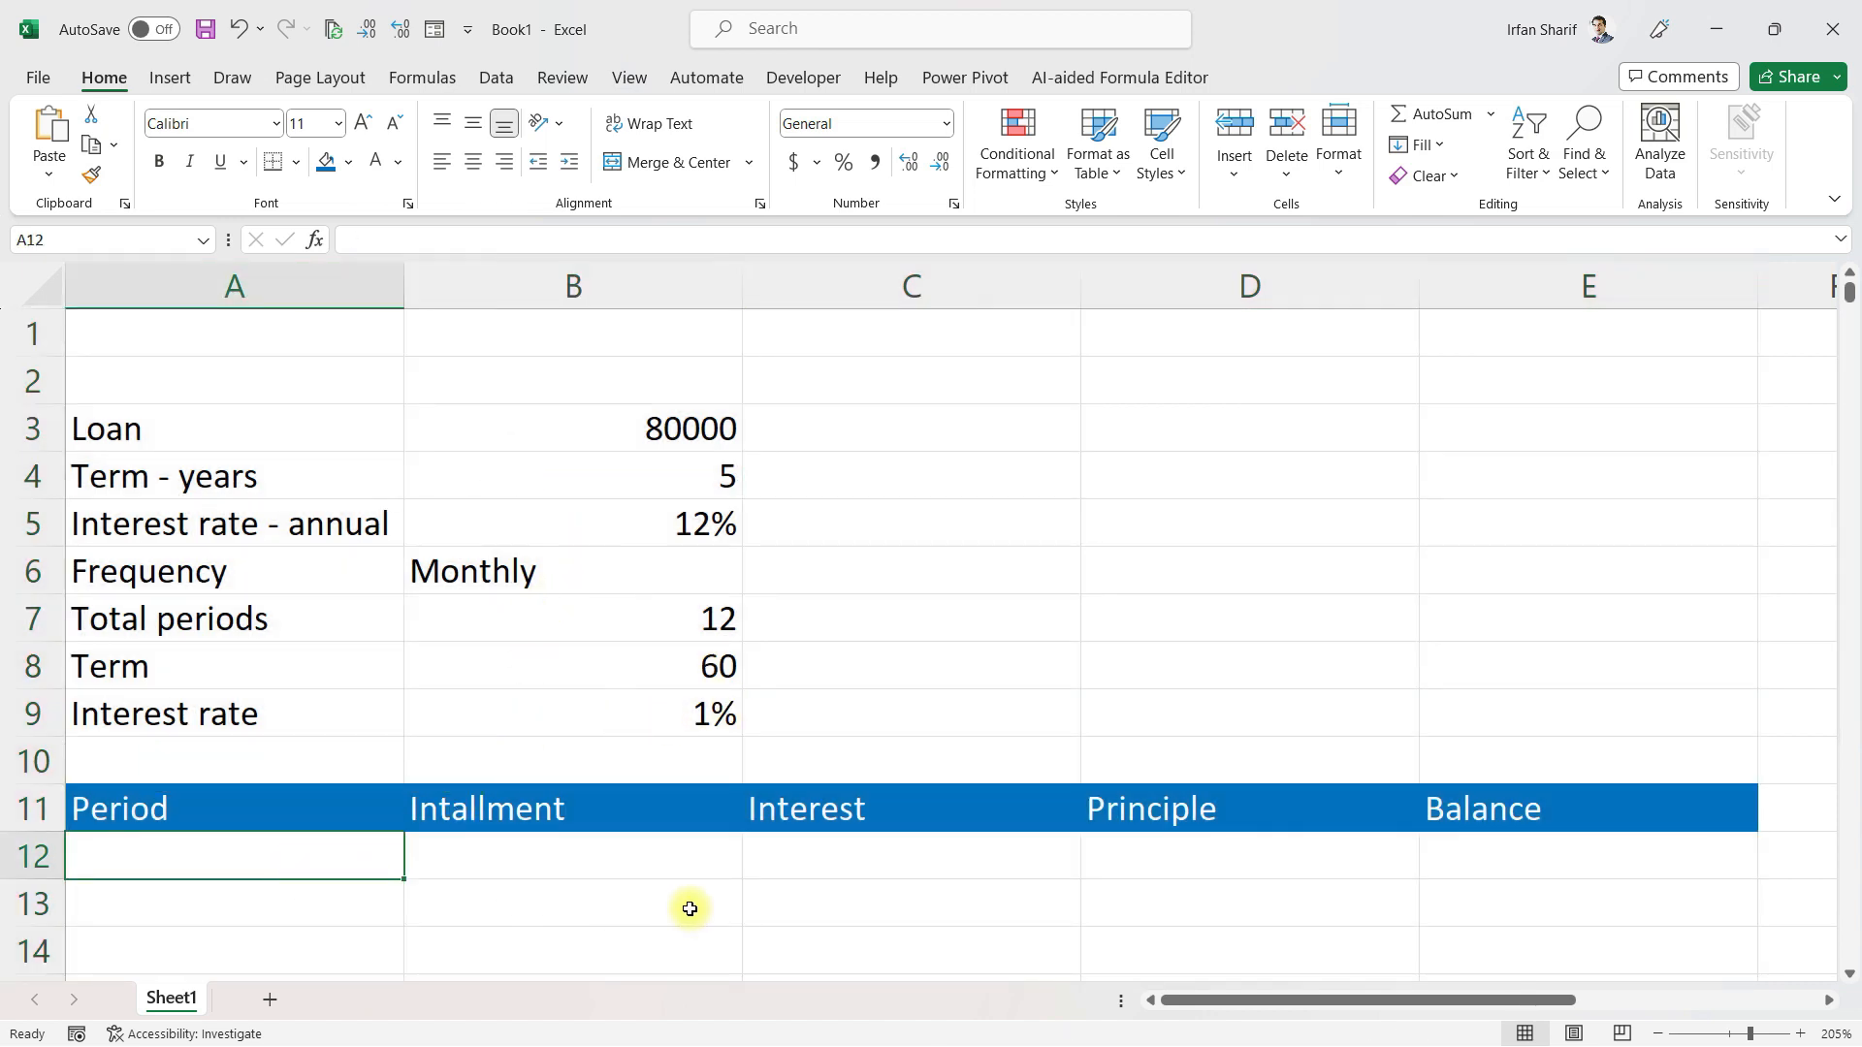
text(0)
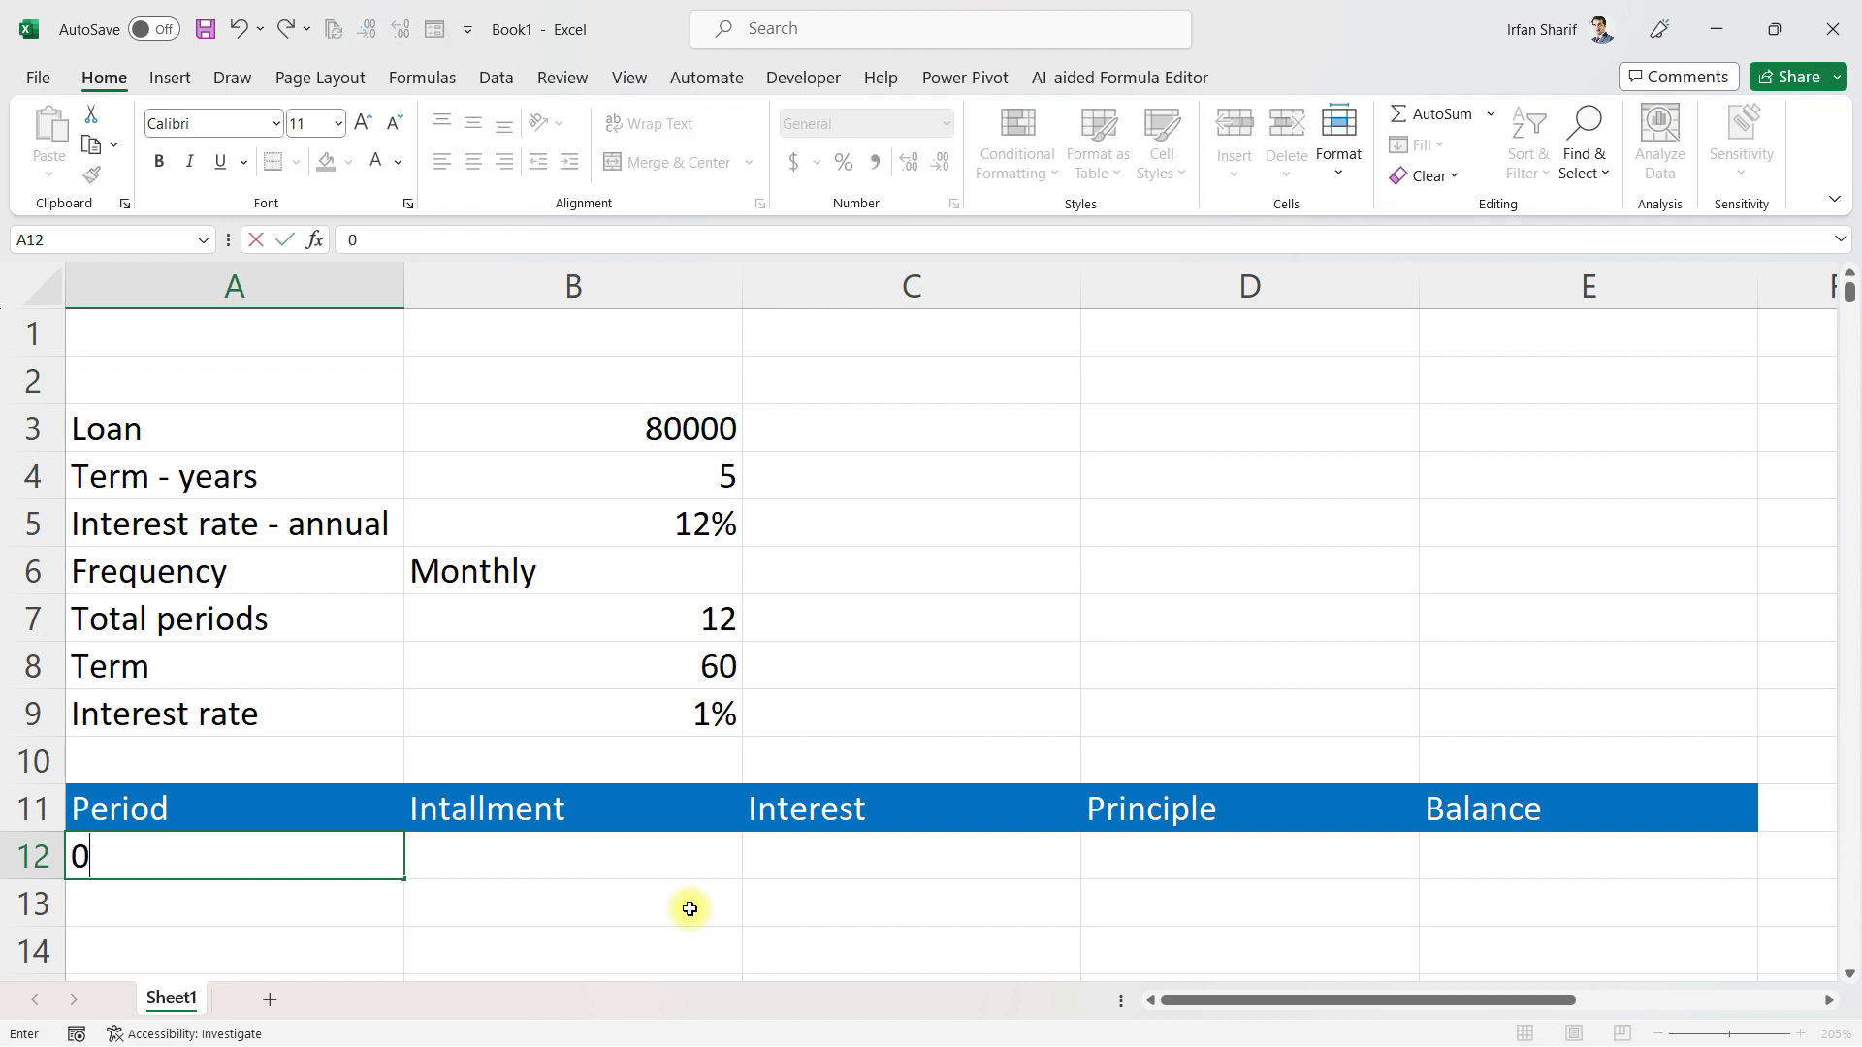
key(Return)
text(1)
key(Return)
Fill a linear series down the column from A13 with step value 1 and stop value 1000
key(Up)
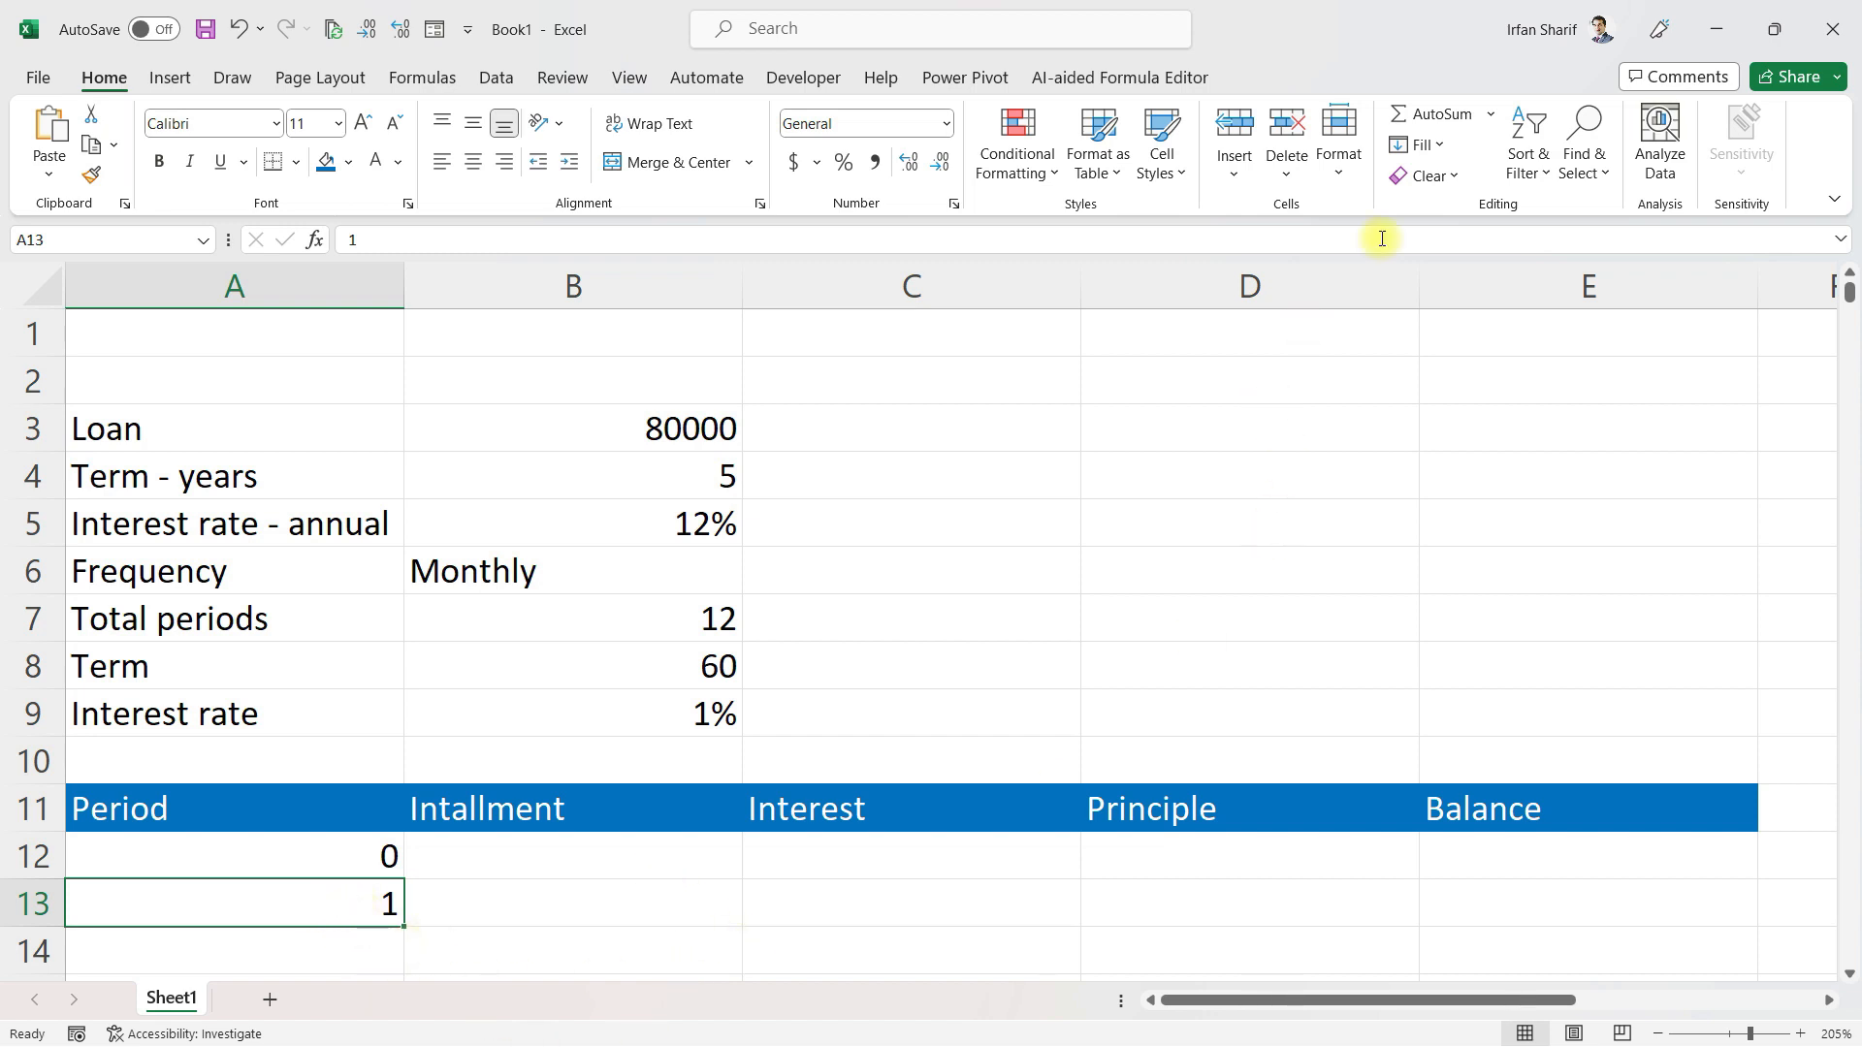
click(1418, 144)
click(1464, 355)
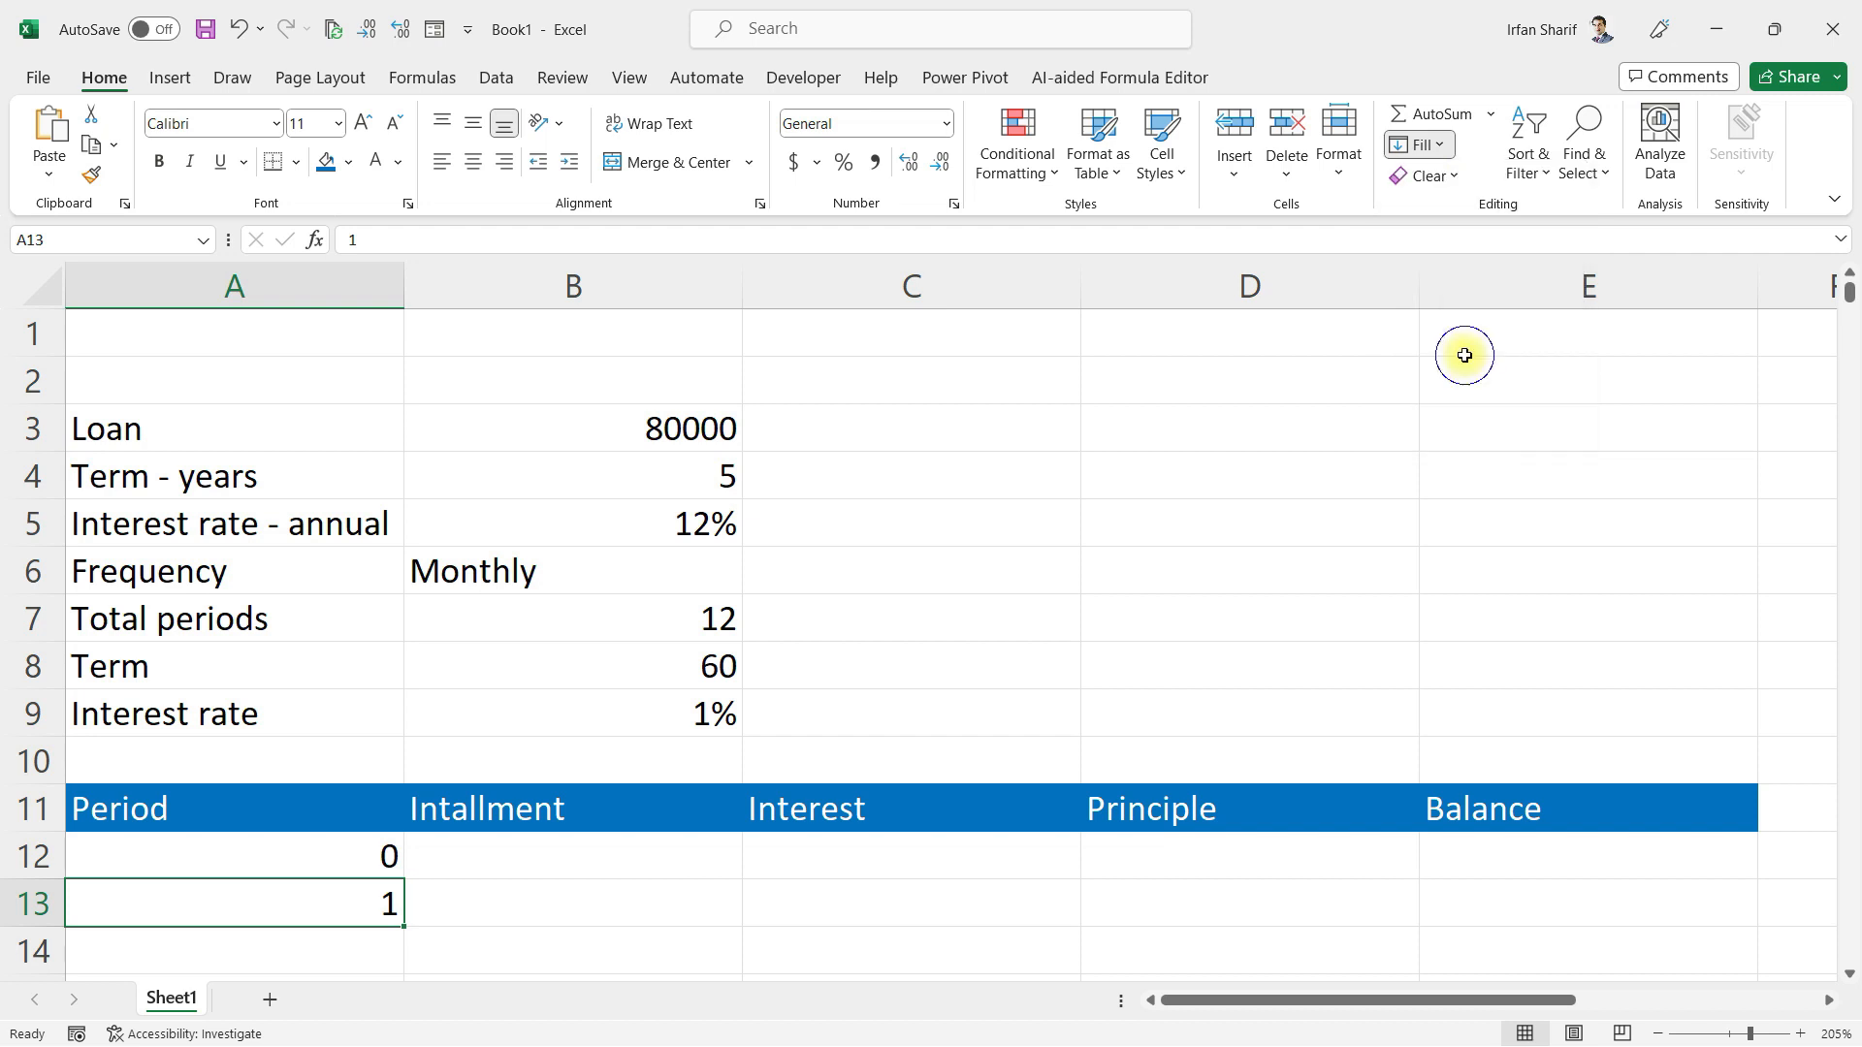
click(953, 526)
text(1)
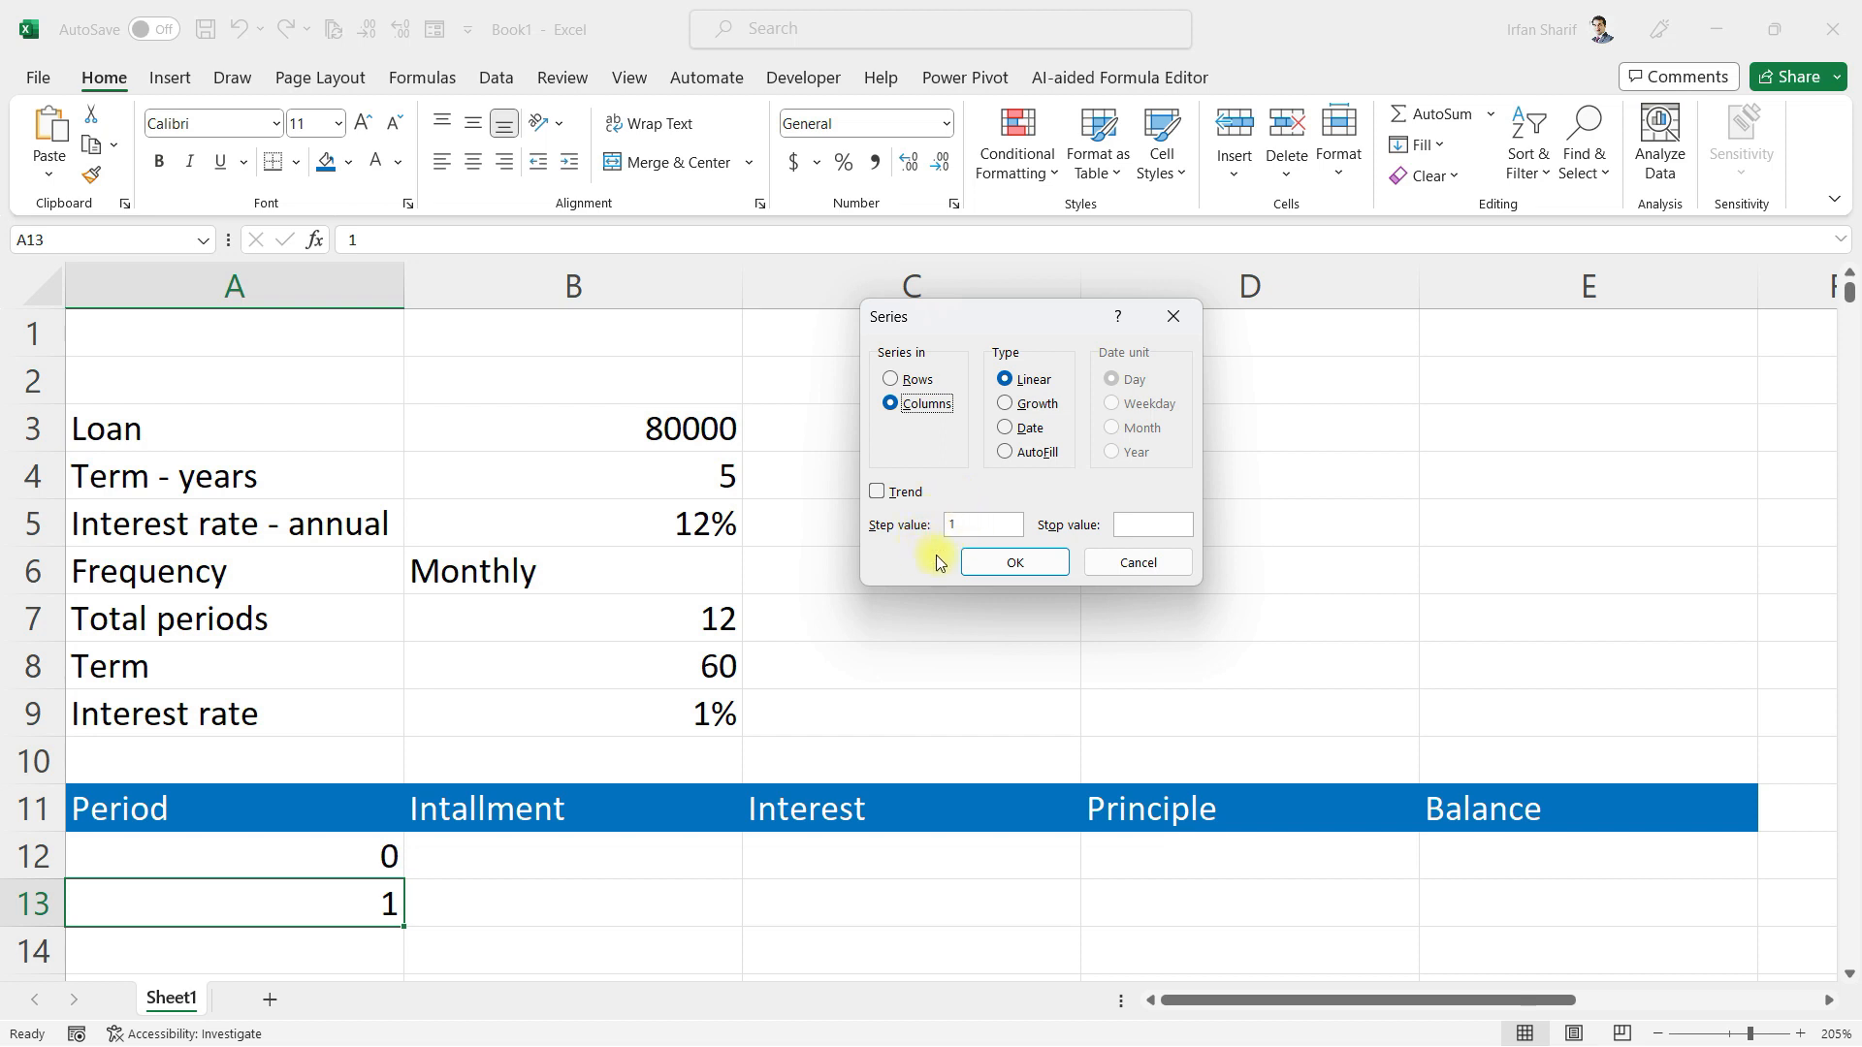
click(1140, 526)
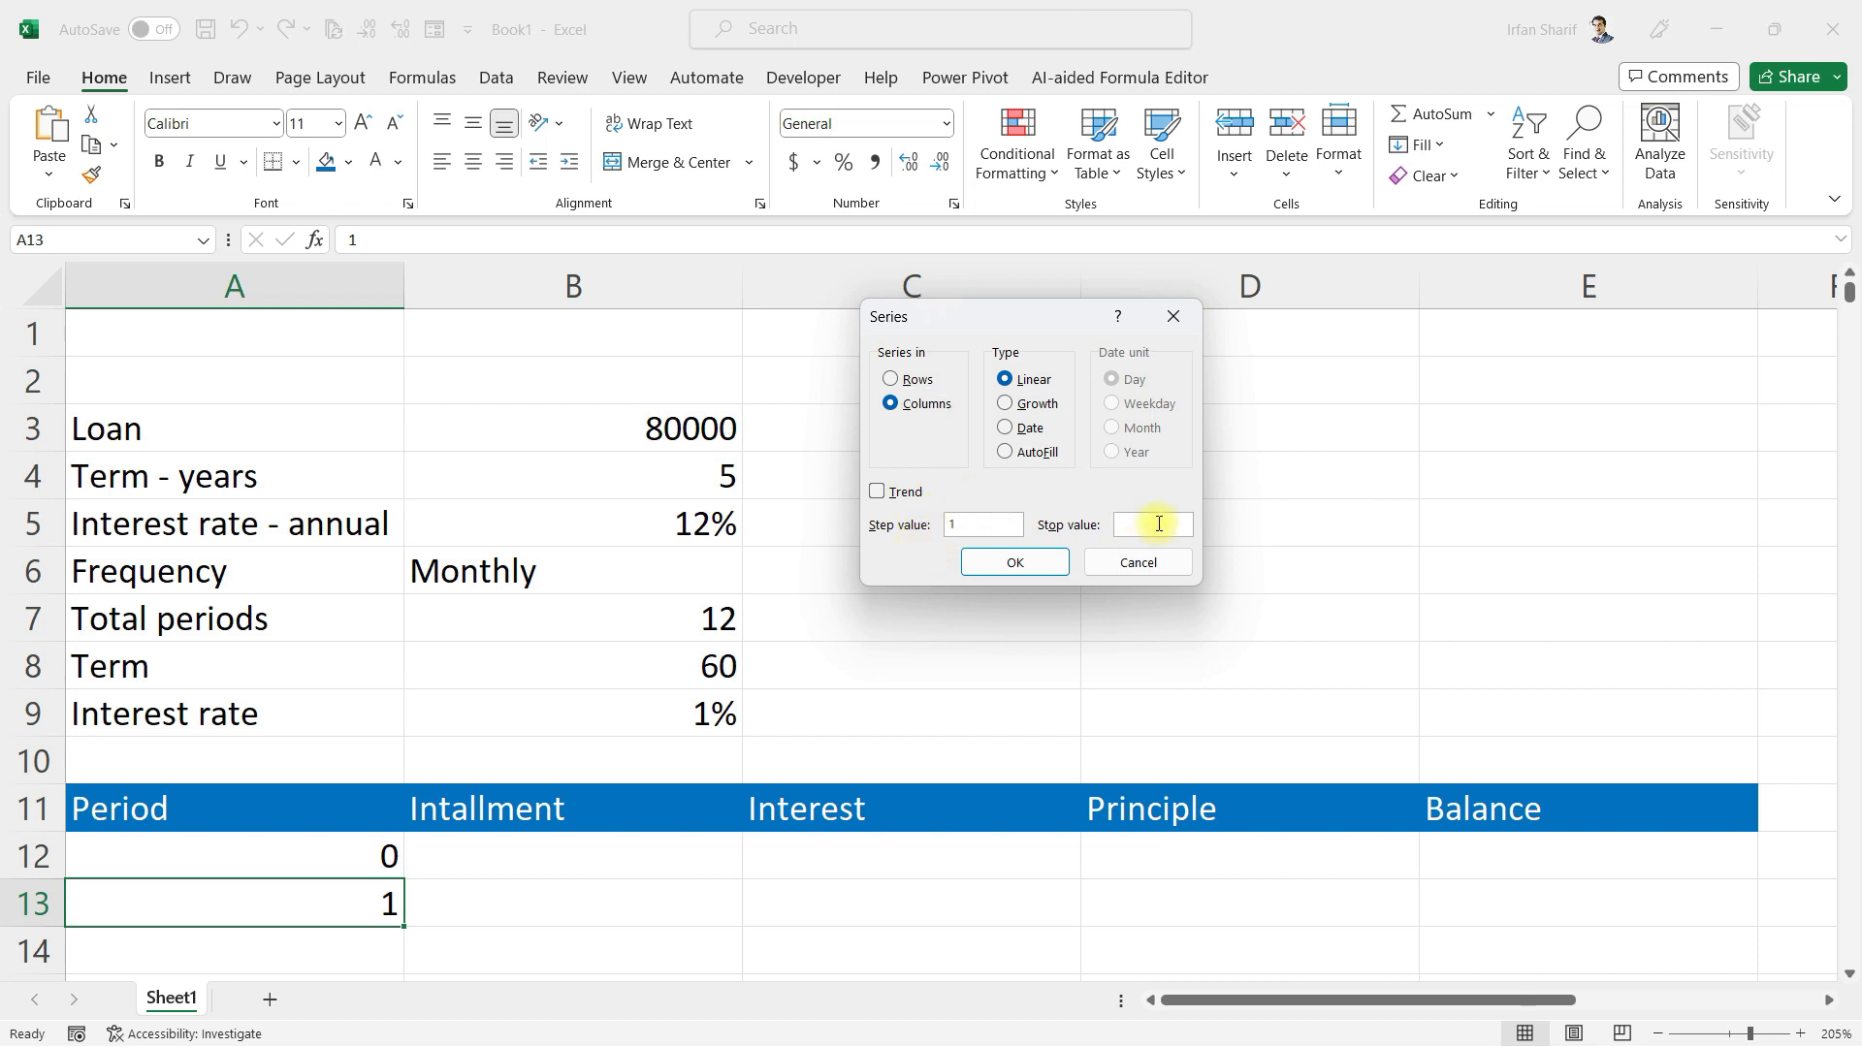
text(1000)
click(1038, 574)
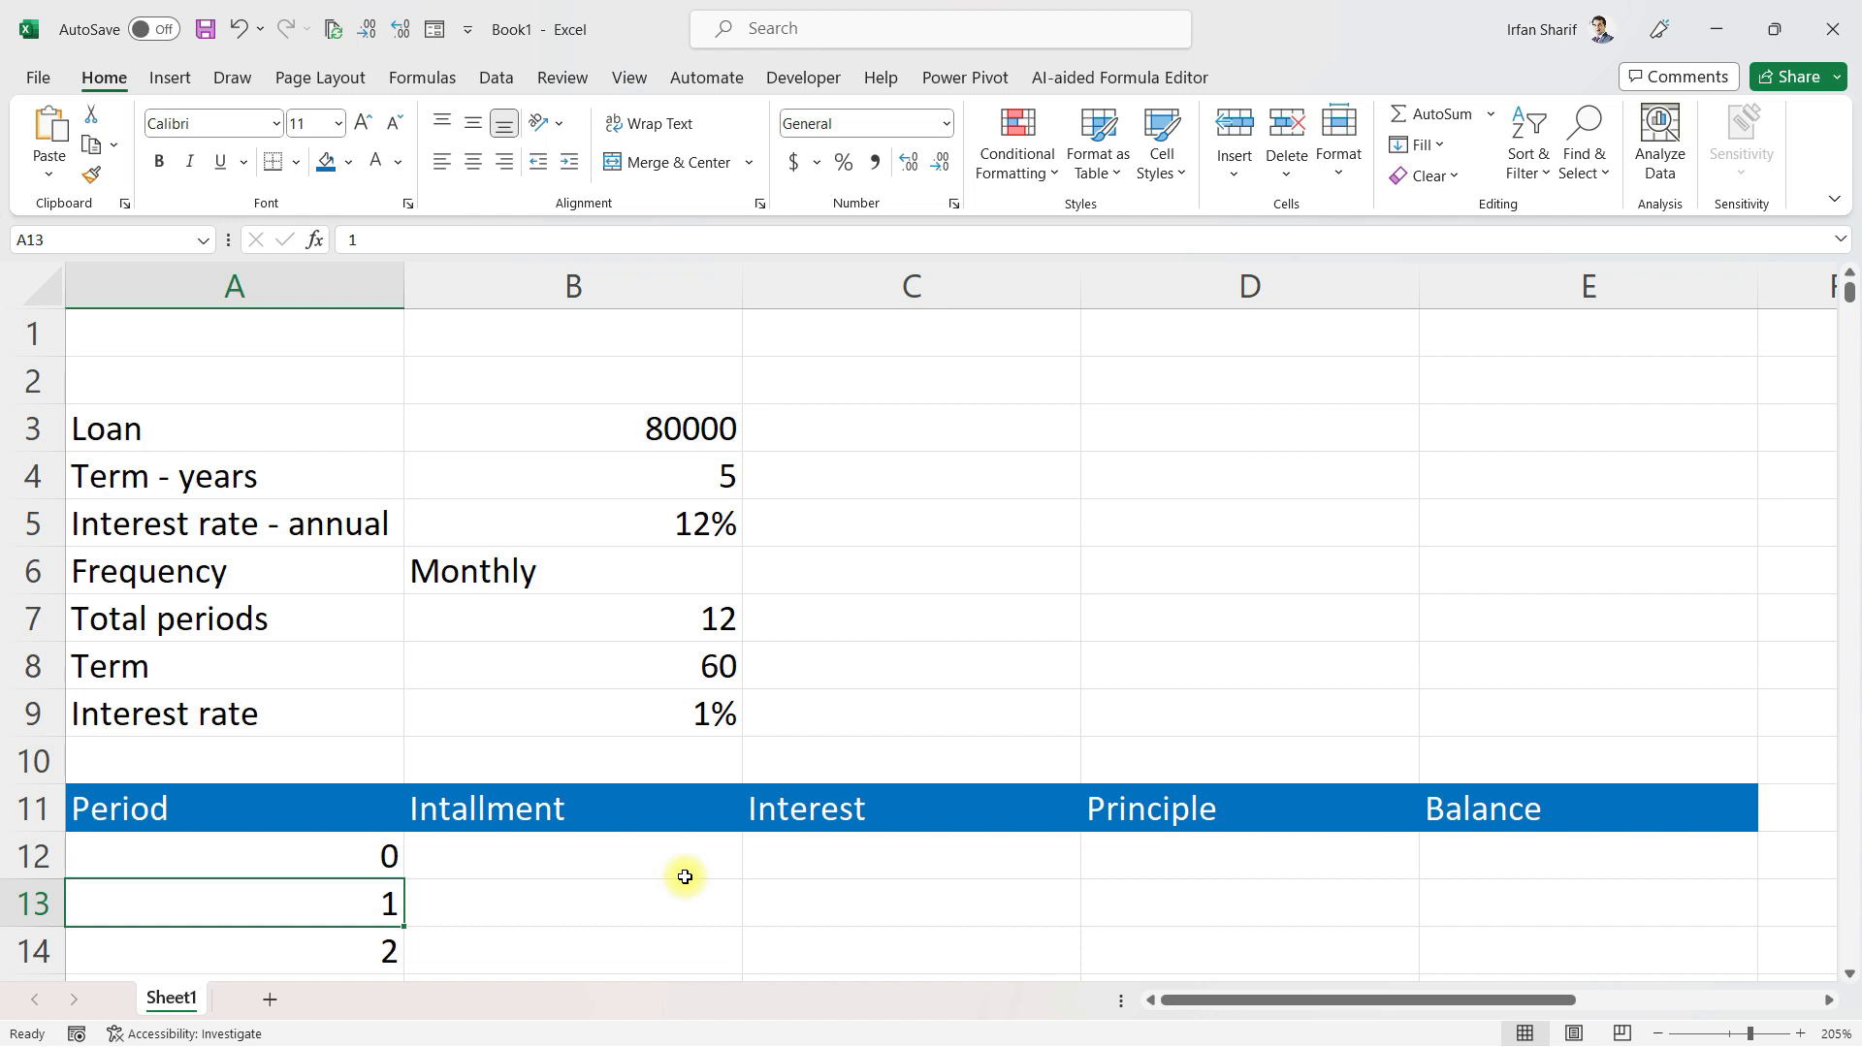
Check the period series in column A down to its last entry and return to the start of the sheet
key(Page_Down)
key(Page_Down)
key(Page_Down)
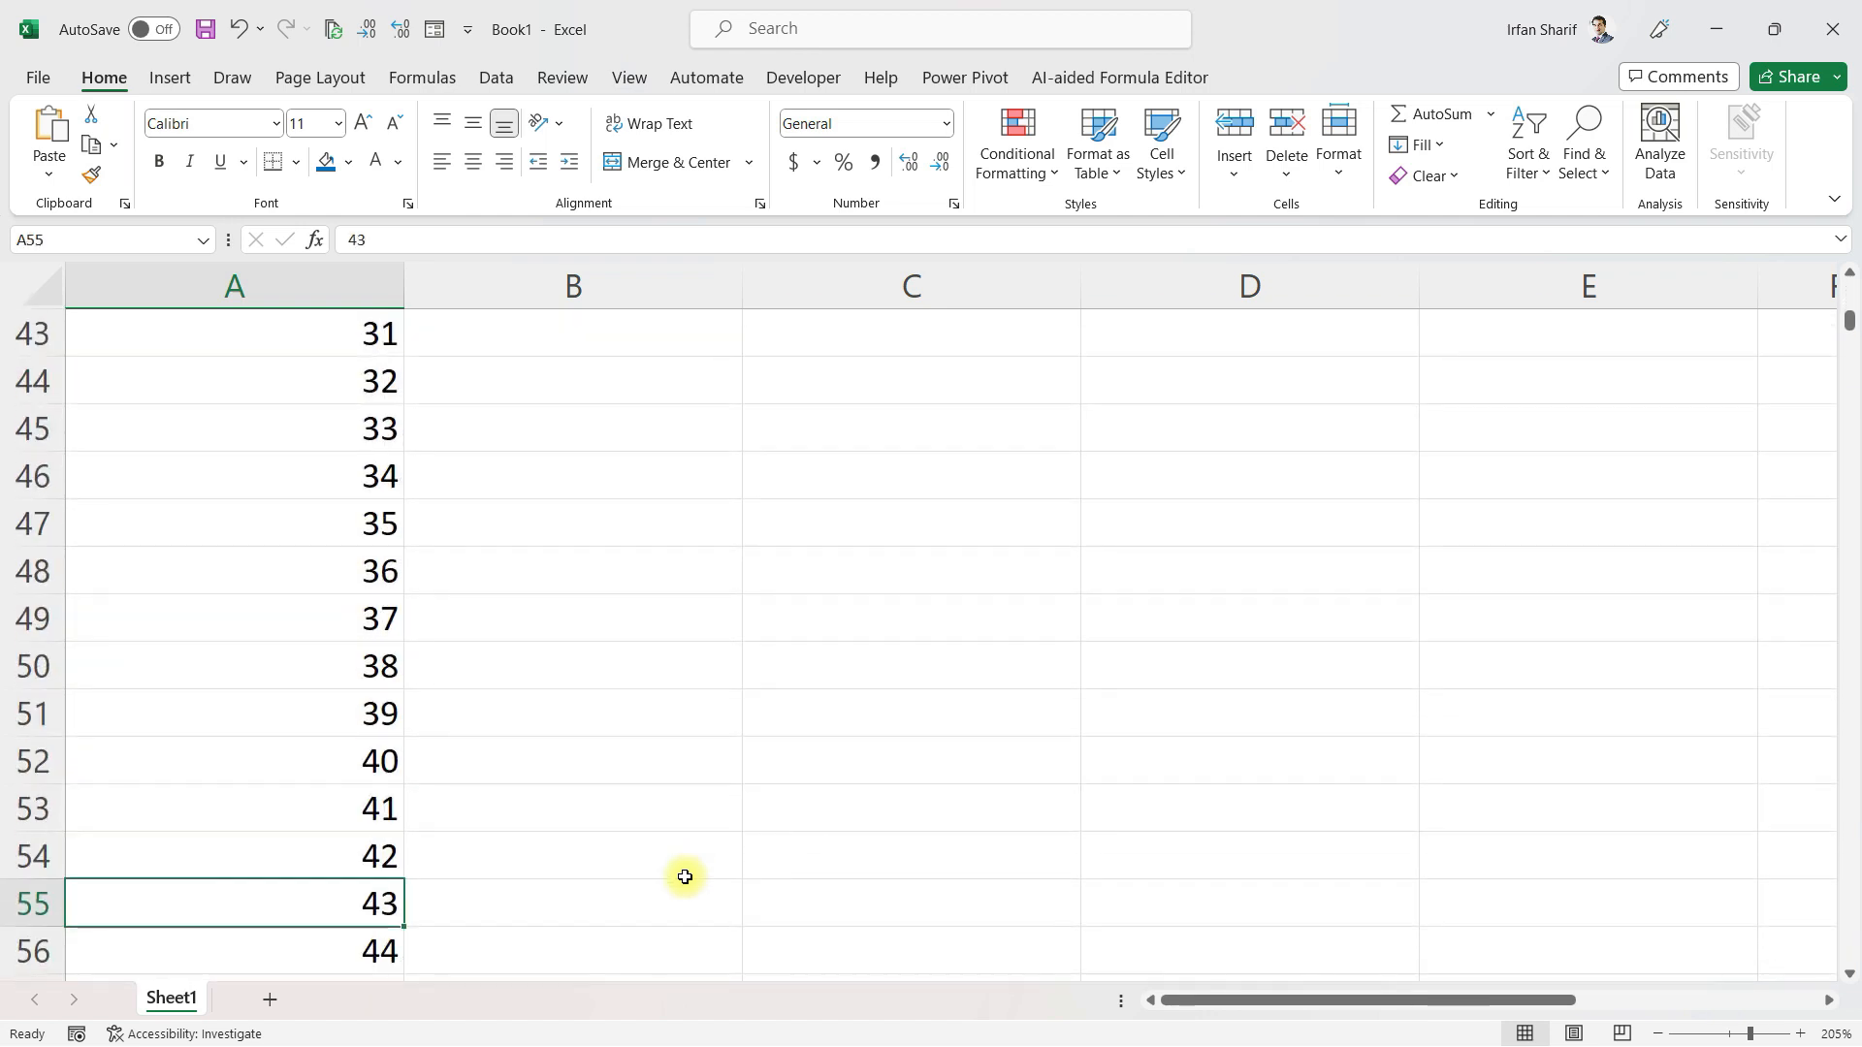
key(ctrl+Down)
key(Down)
key(Down)
key(ctrl+Up)
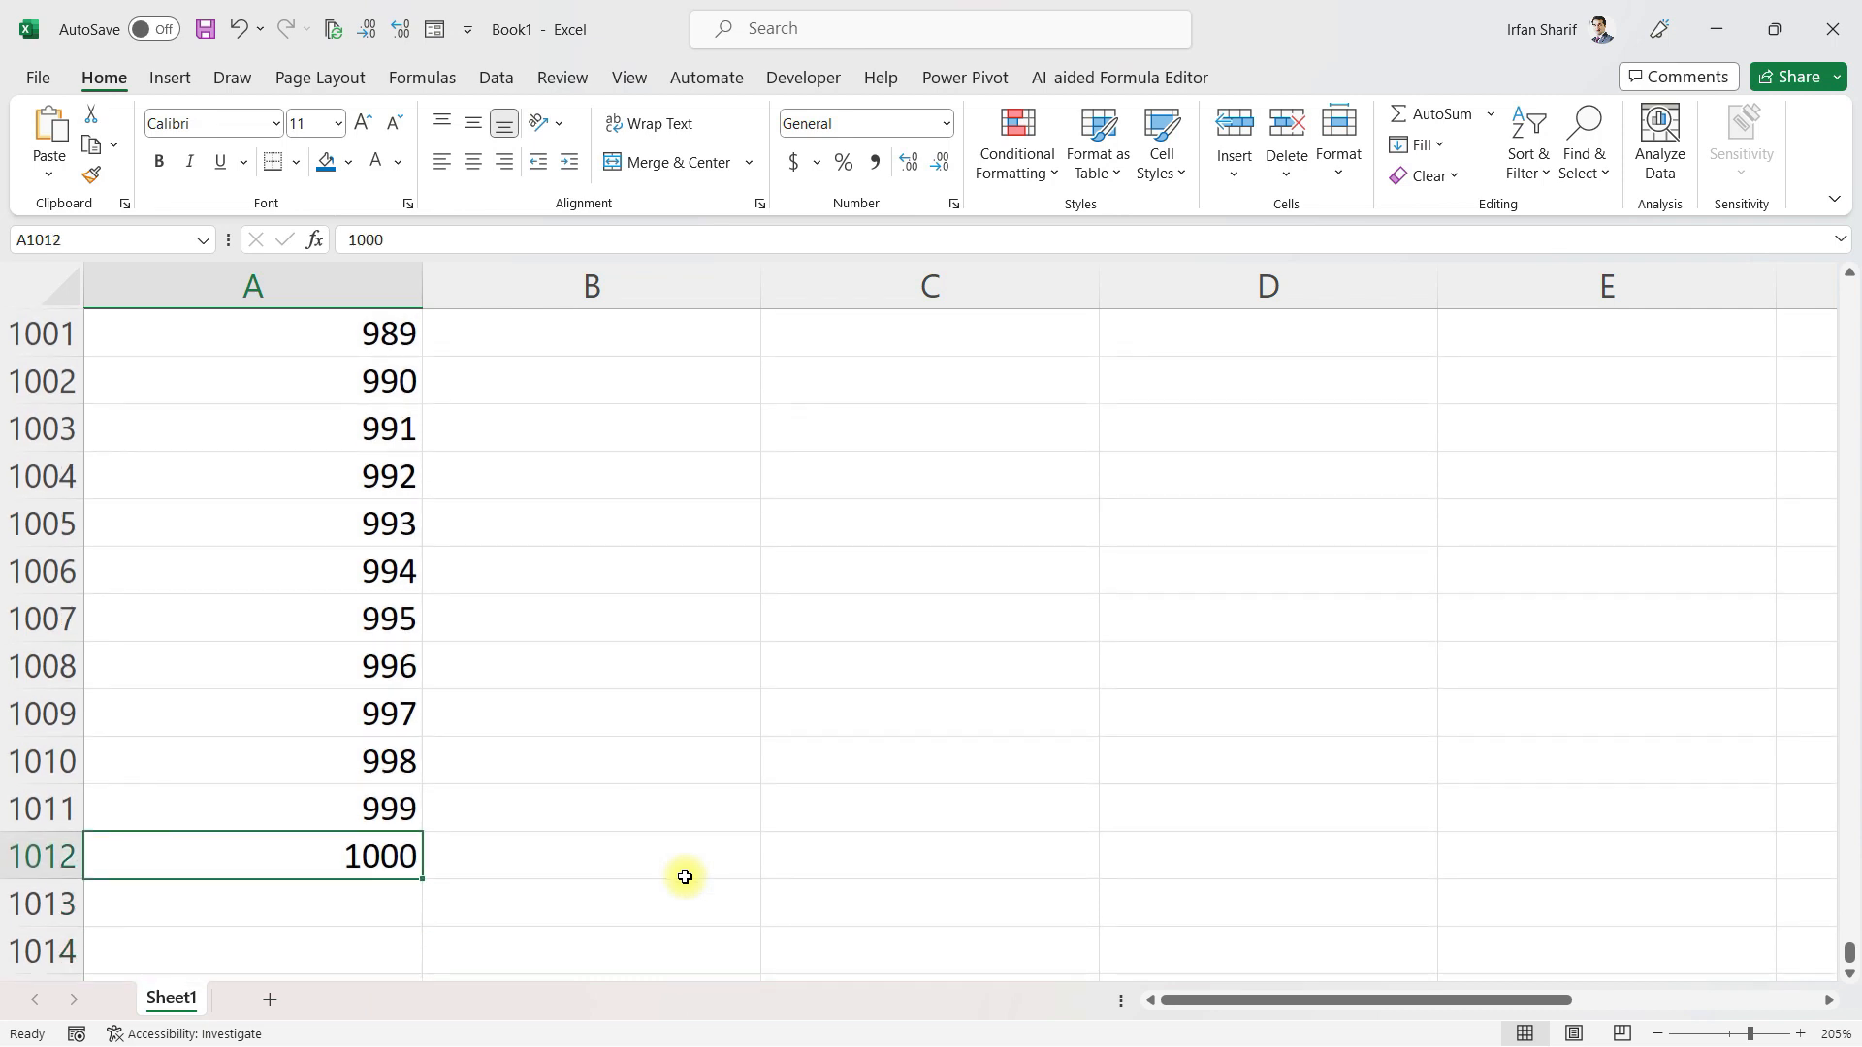
key(ctrl+Up)
key(Up)
key(Up)
key(Up)
key(Up)
key(Up)
key(Up)
key(Up)
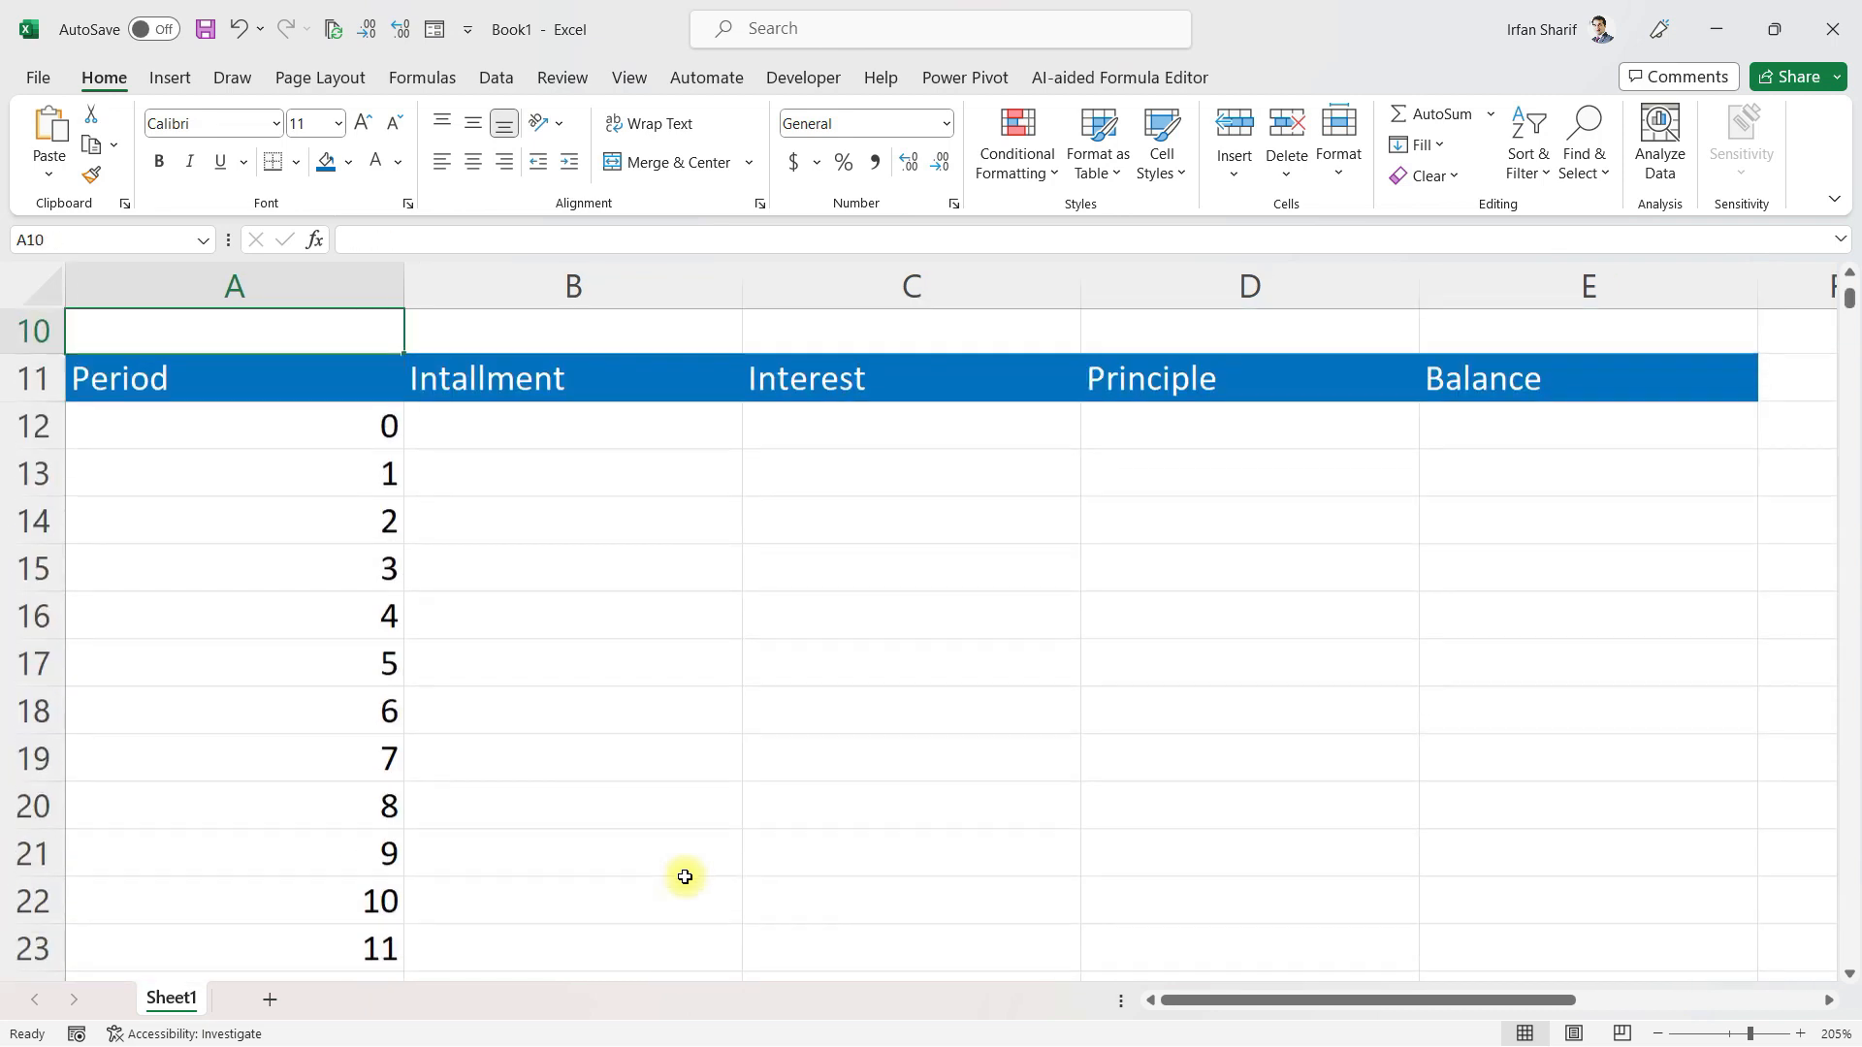
key(Up)
key(Up)
key(Up)
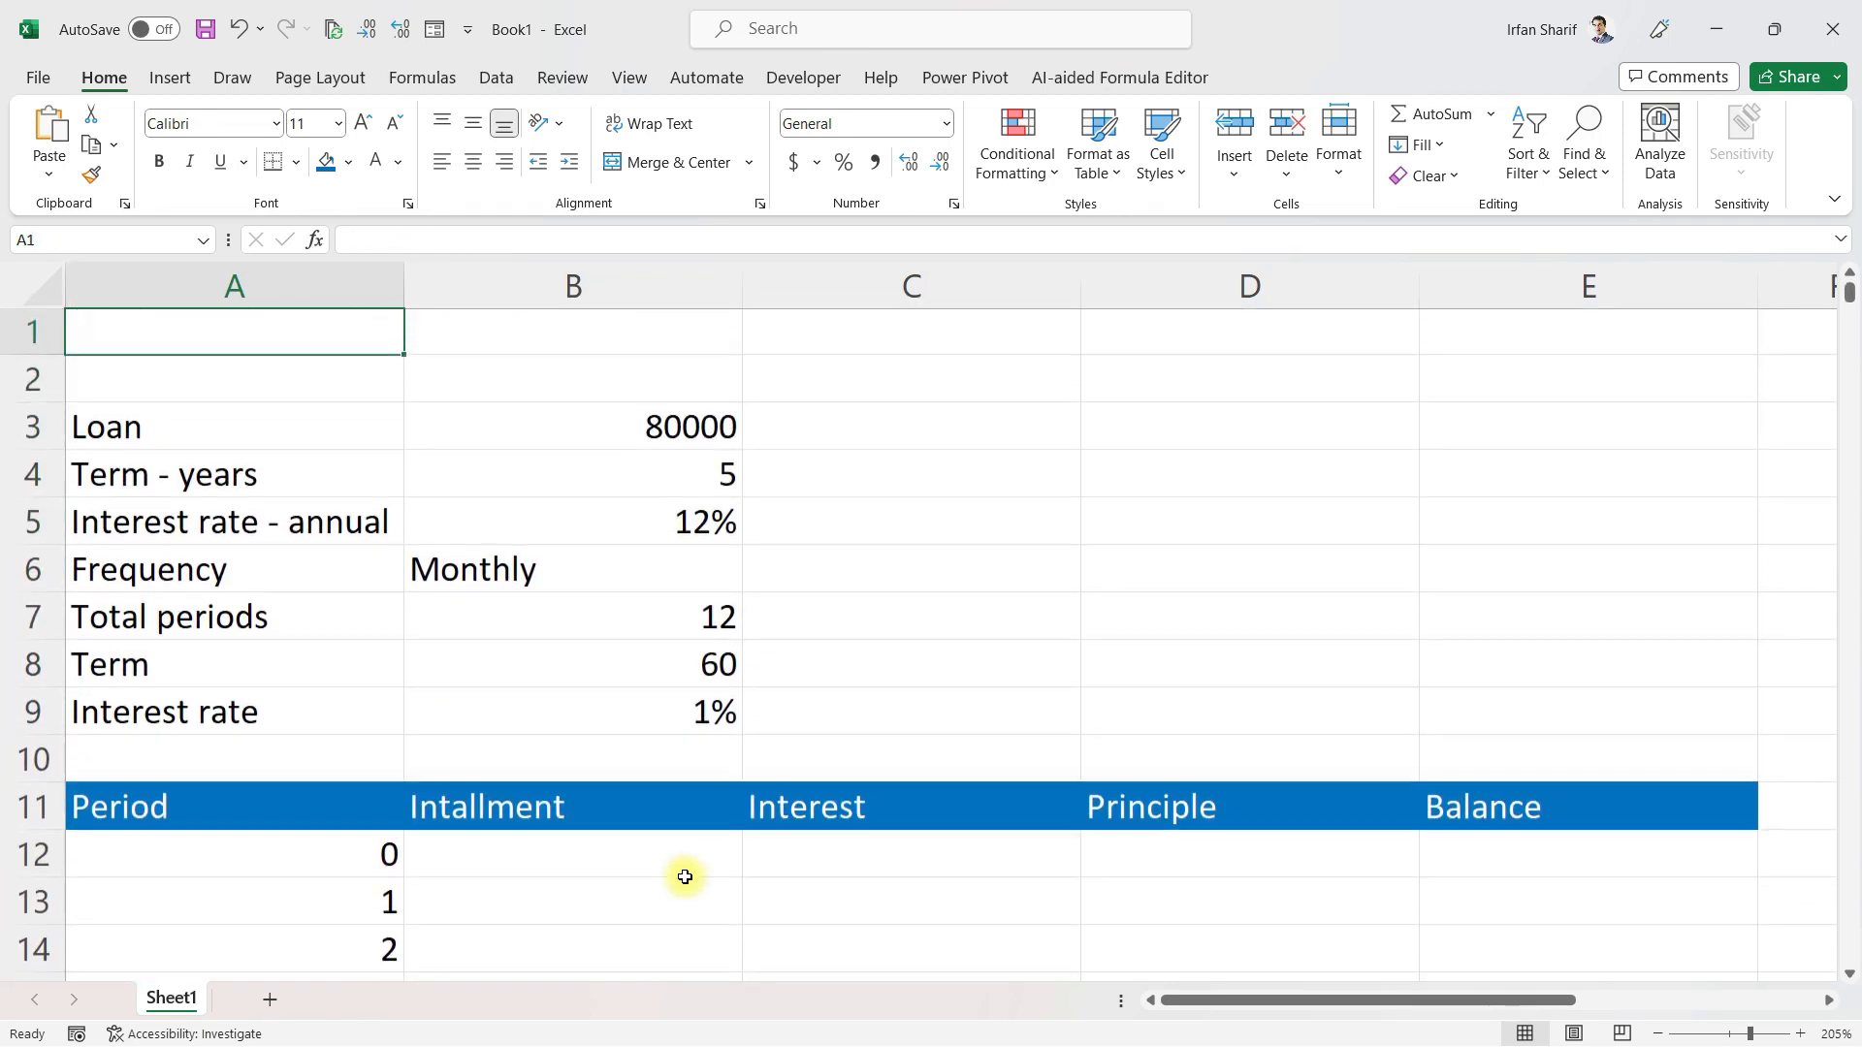
Review the first rows of the period series and the total term formula in B8
key(Down)
key(Down)
key(Down)
key(Down)
key(Down)
key(Down)
key(Down)
key(Down)
key(Down)
key(Down)
key(Down)
key(Down)
key(Down)
key(Down)
key(Up)
key(Up)
key(Up)
key(Up)
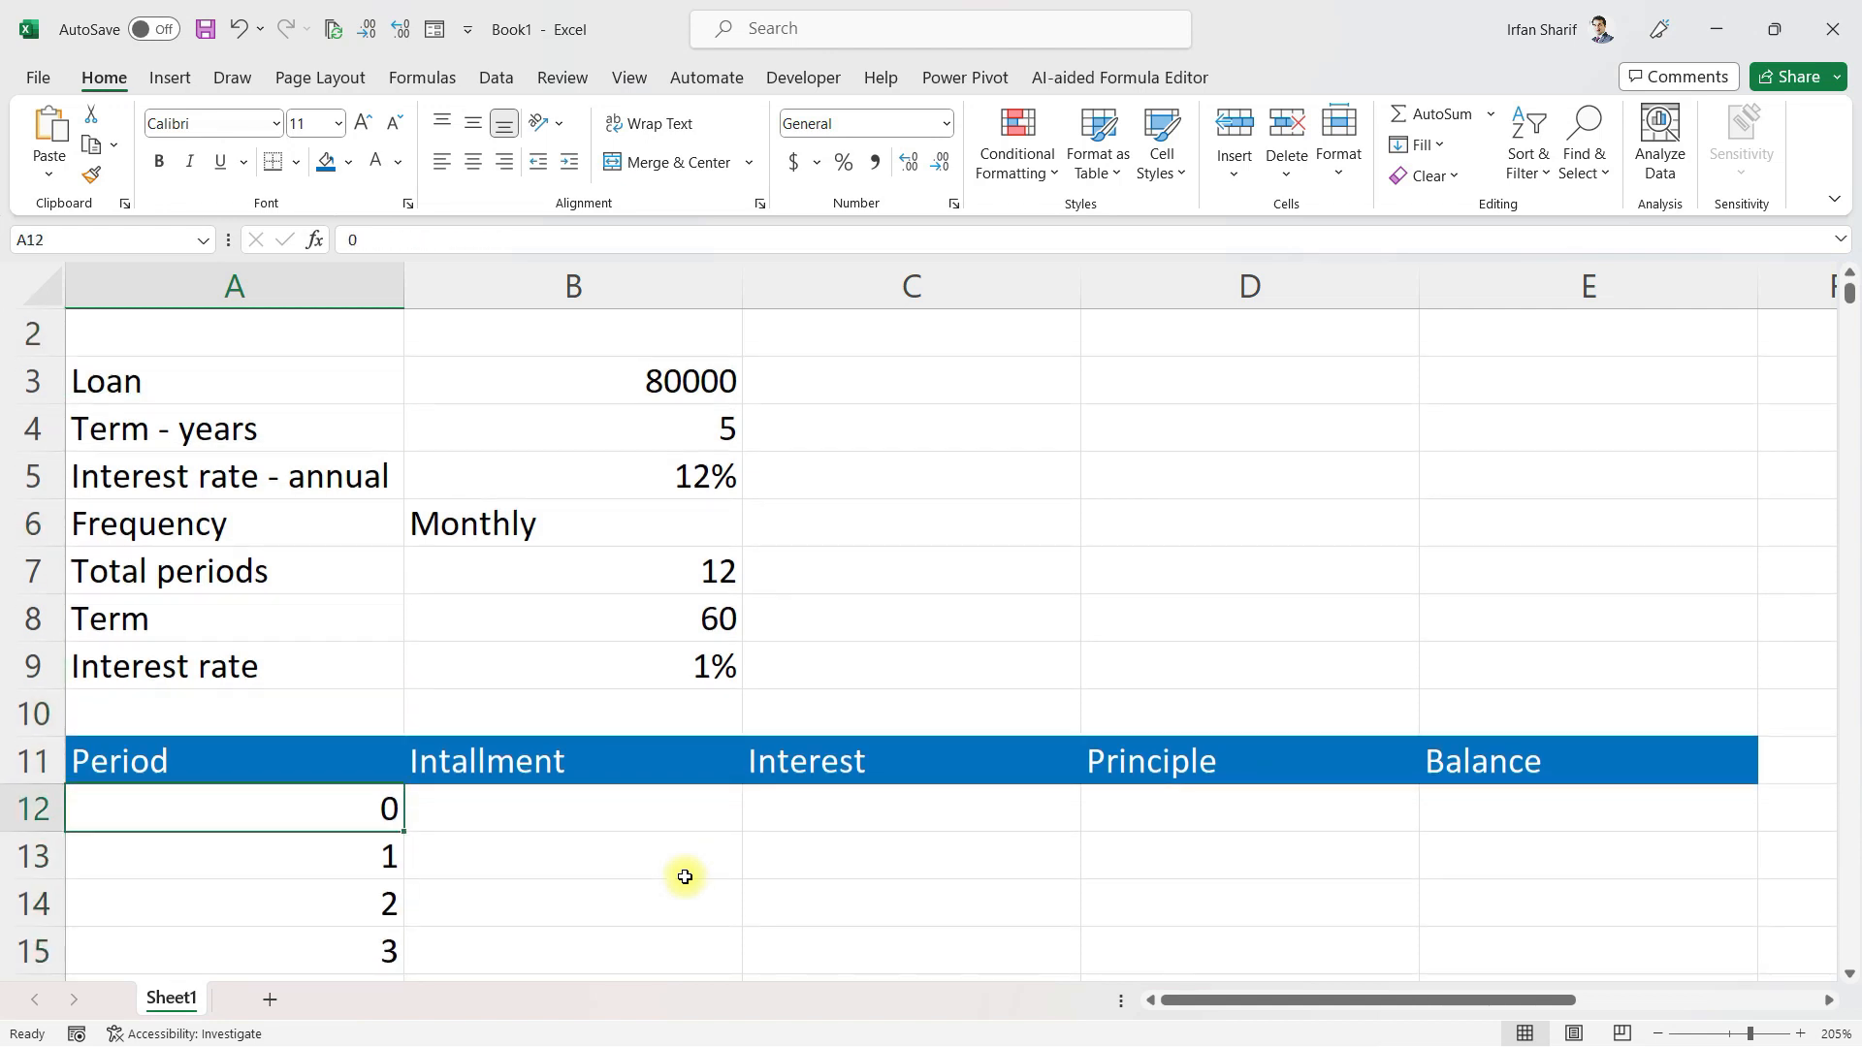
click(692, 615)
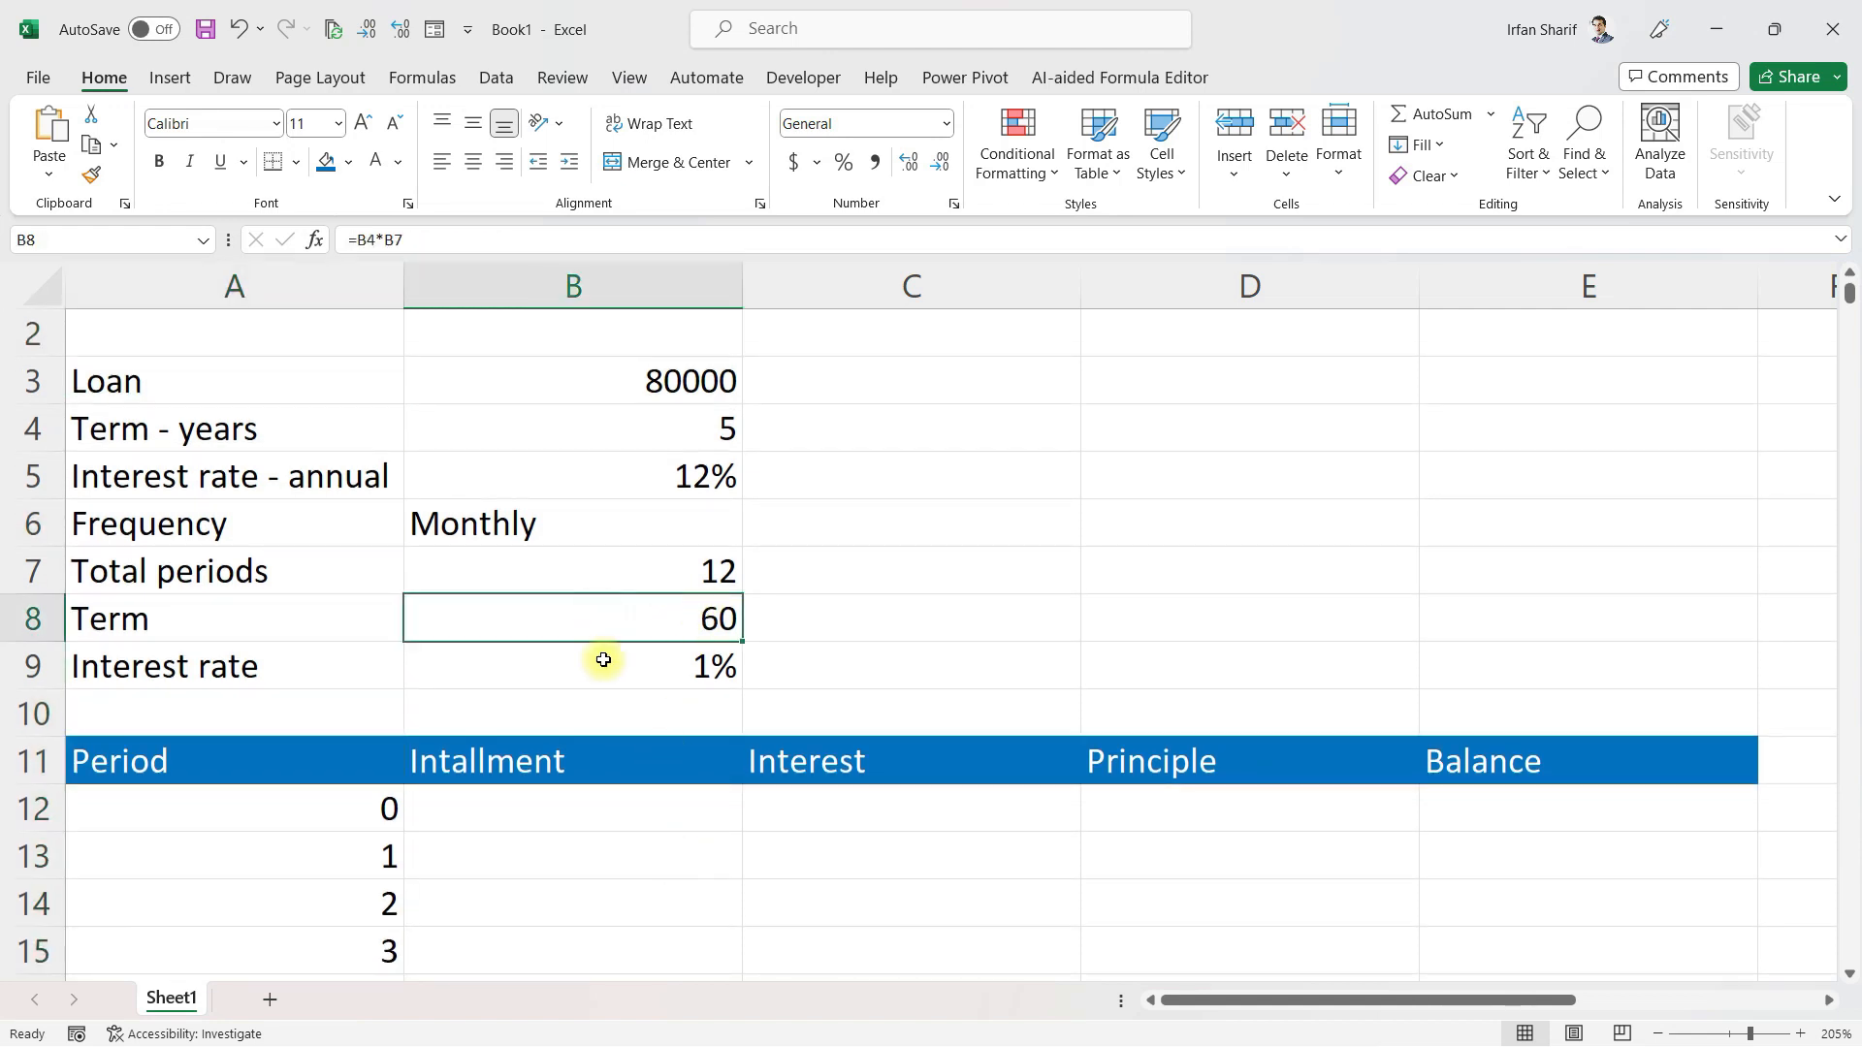
click(615, 330)
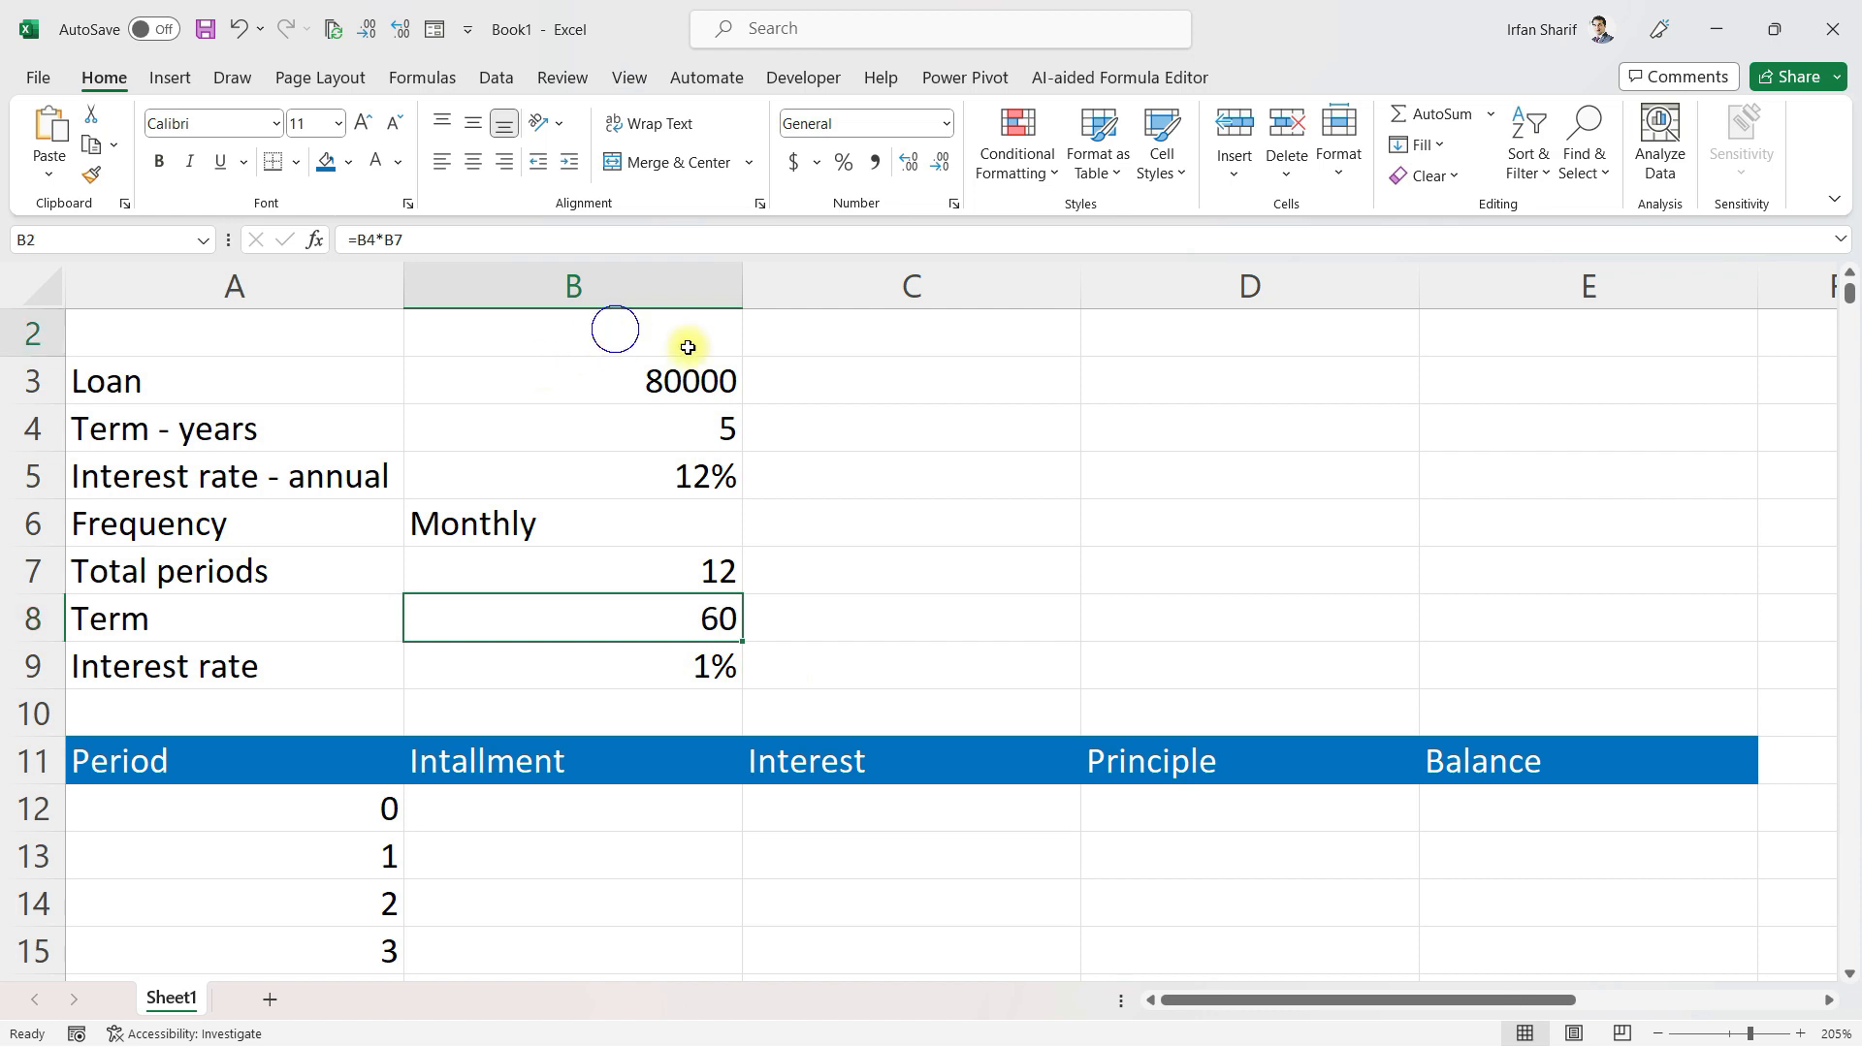
key(Up)
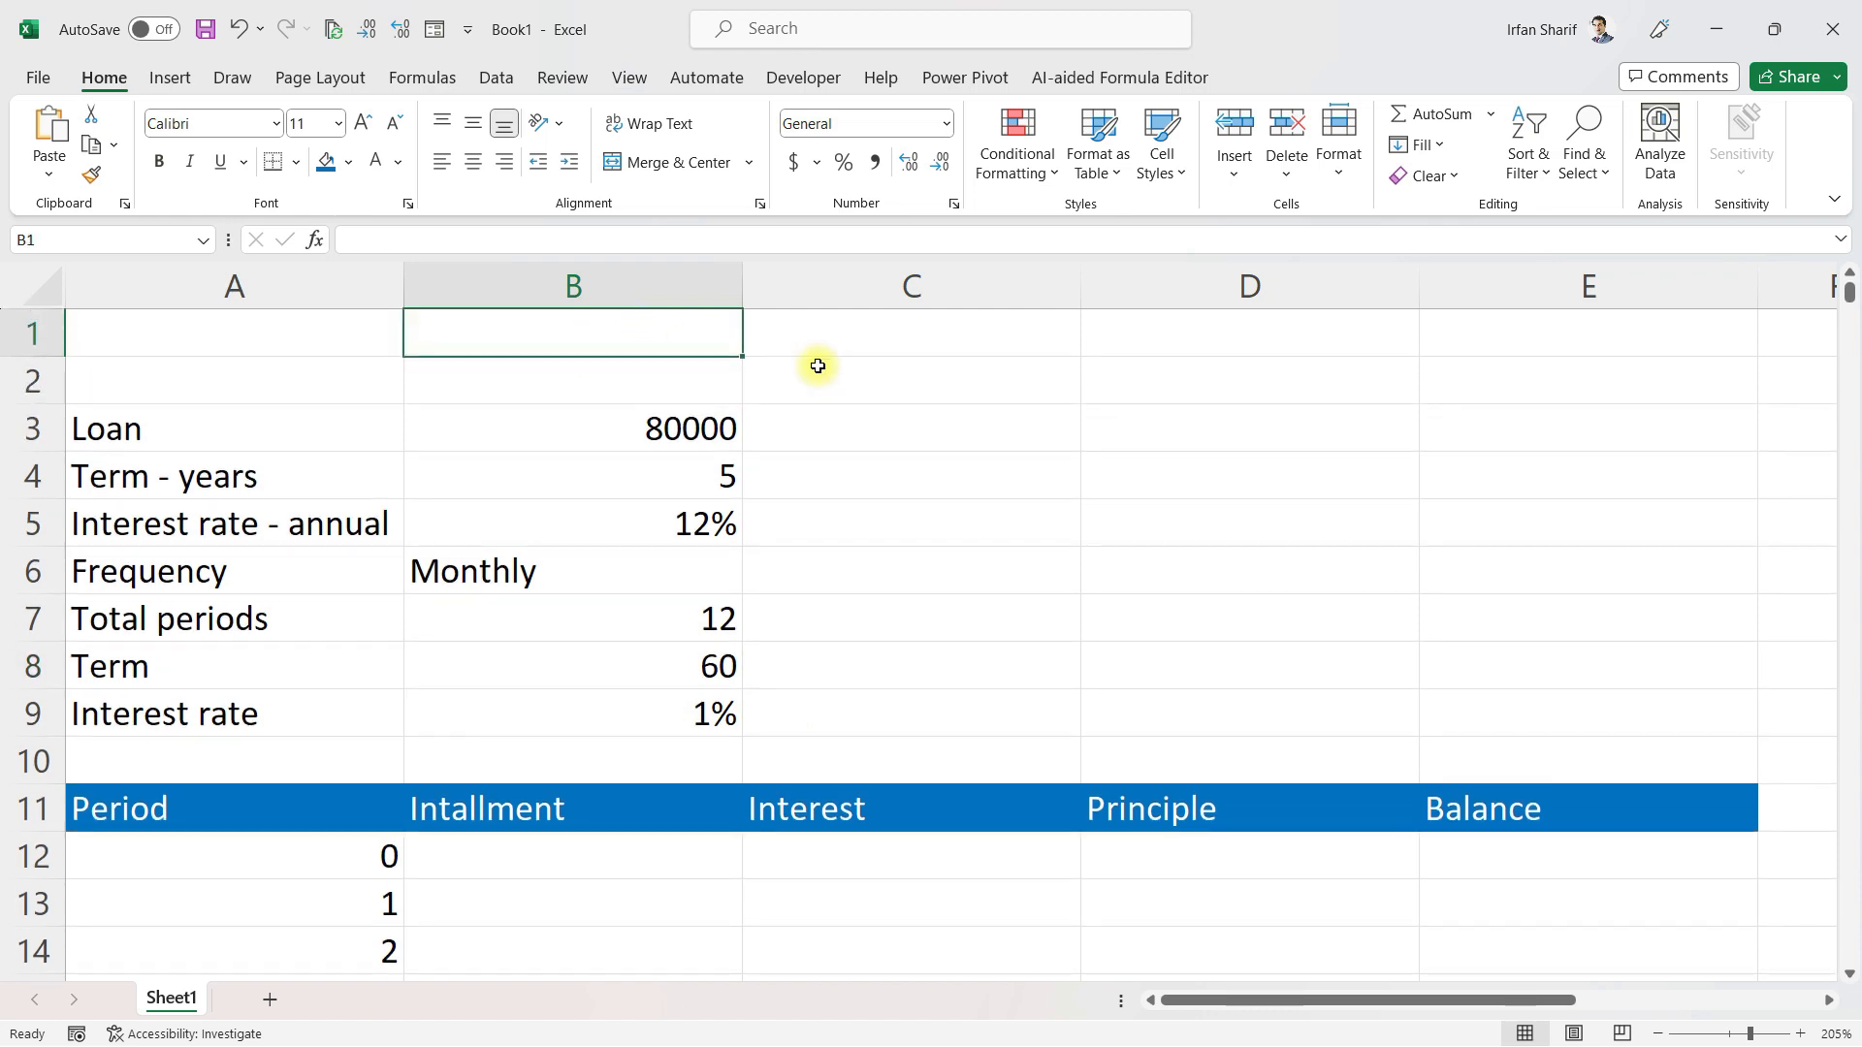
Enter the installment formula =PMT(B9,B8,B3,,0) in B12 for period 0
click(659, 858)
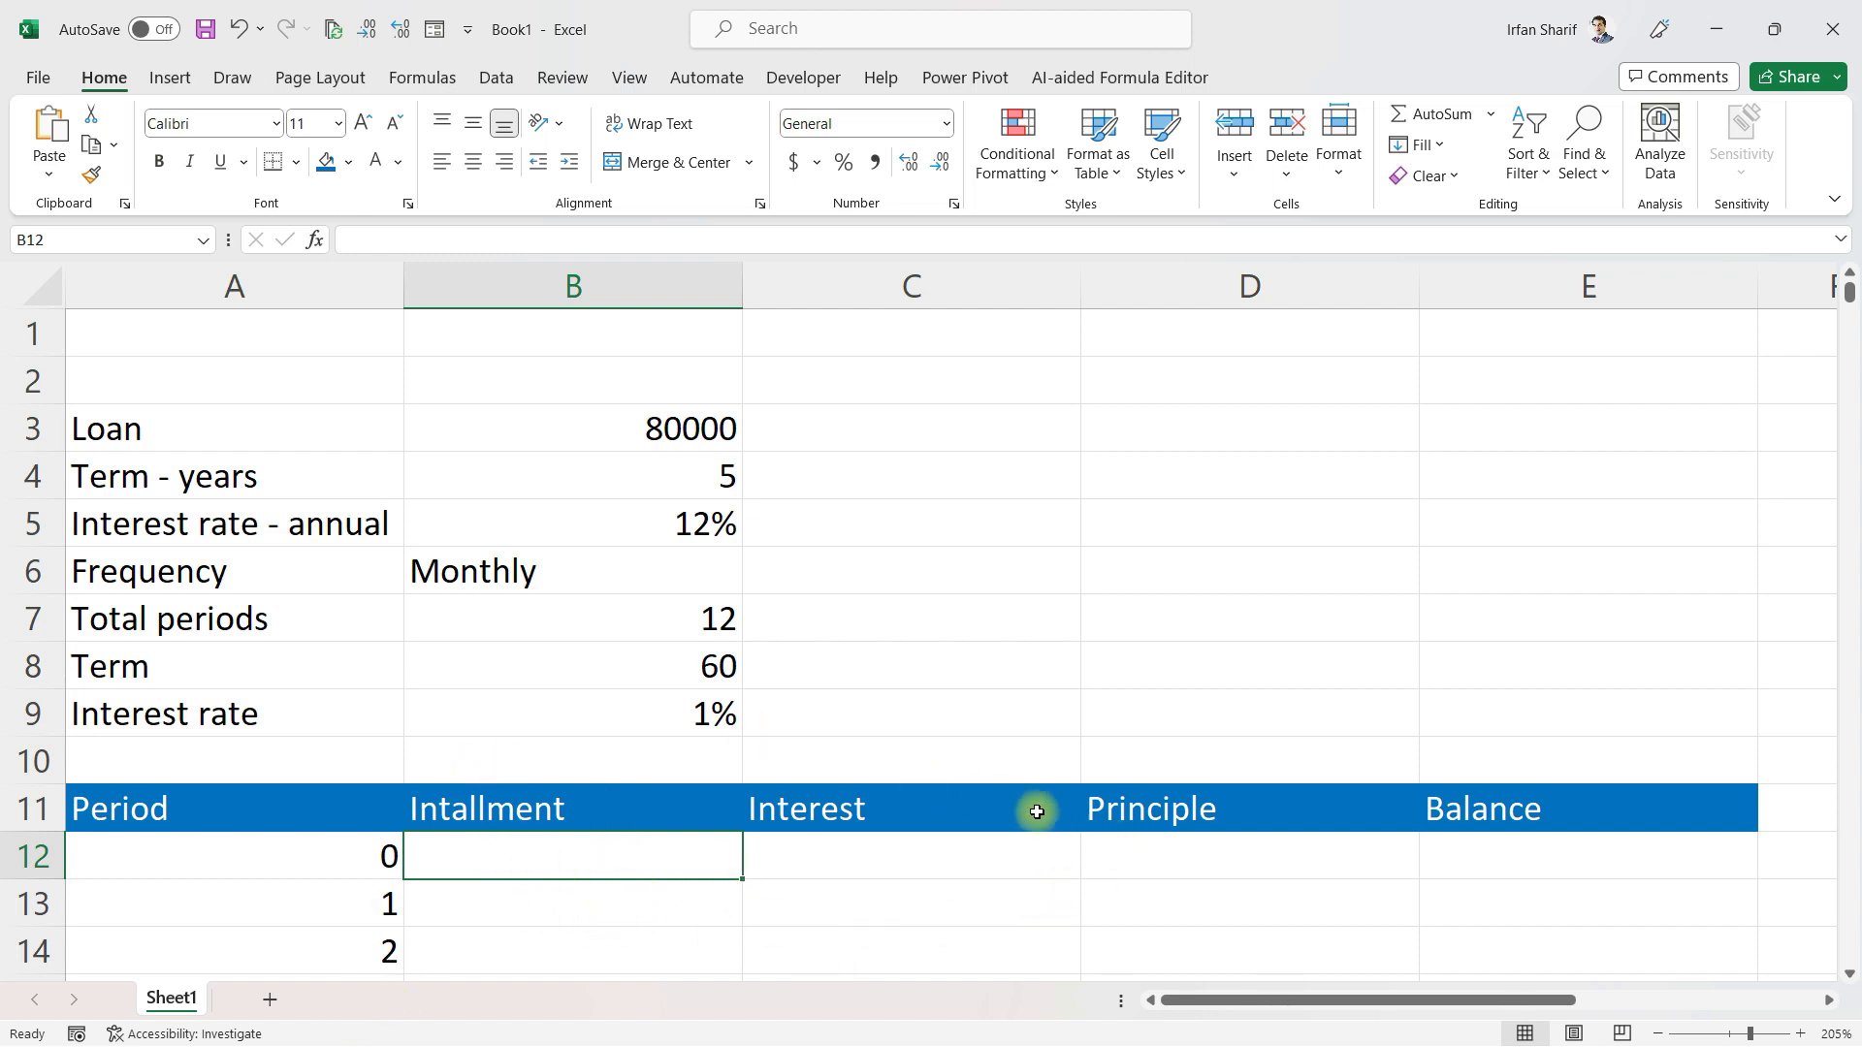
click(311, 846)
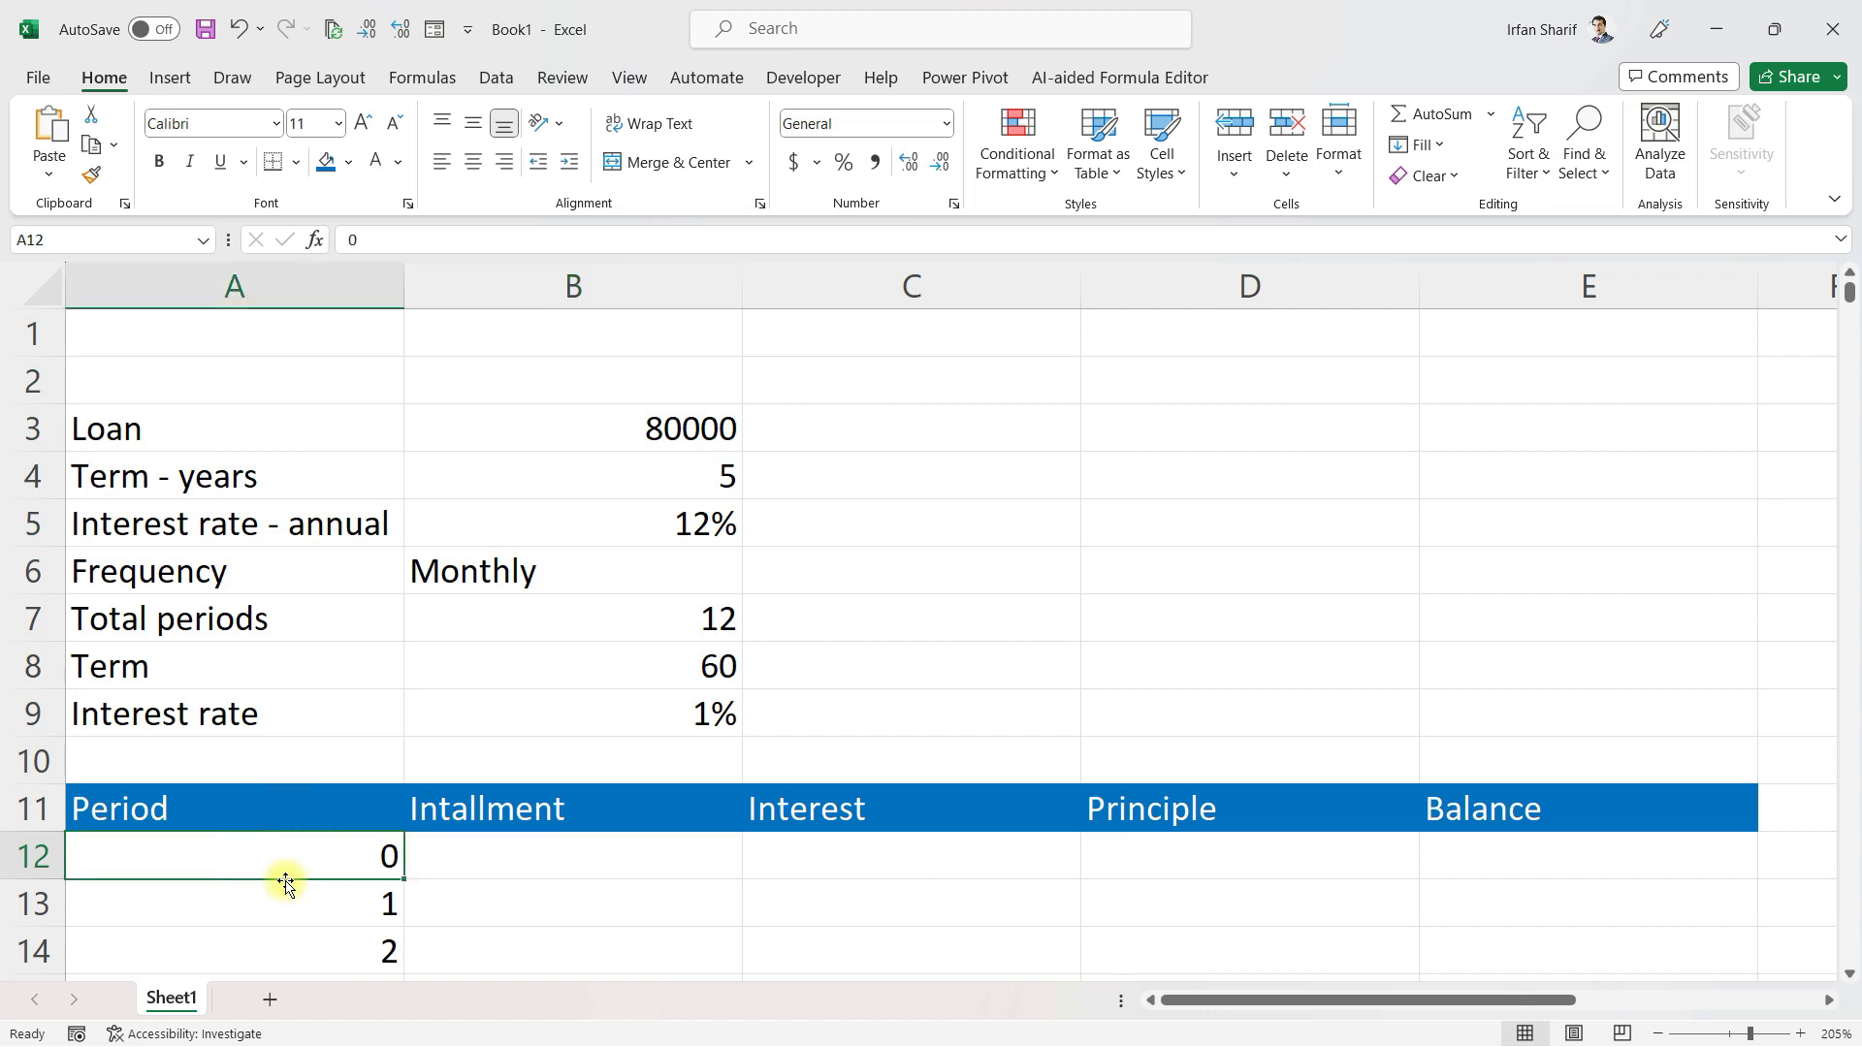
click(608, 850)
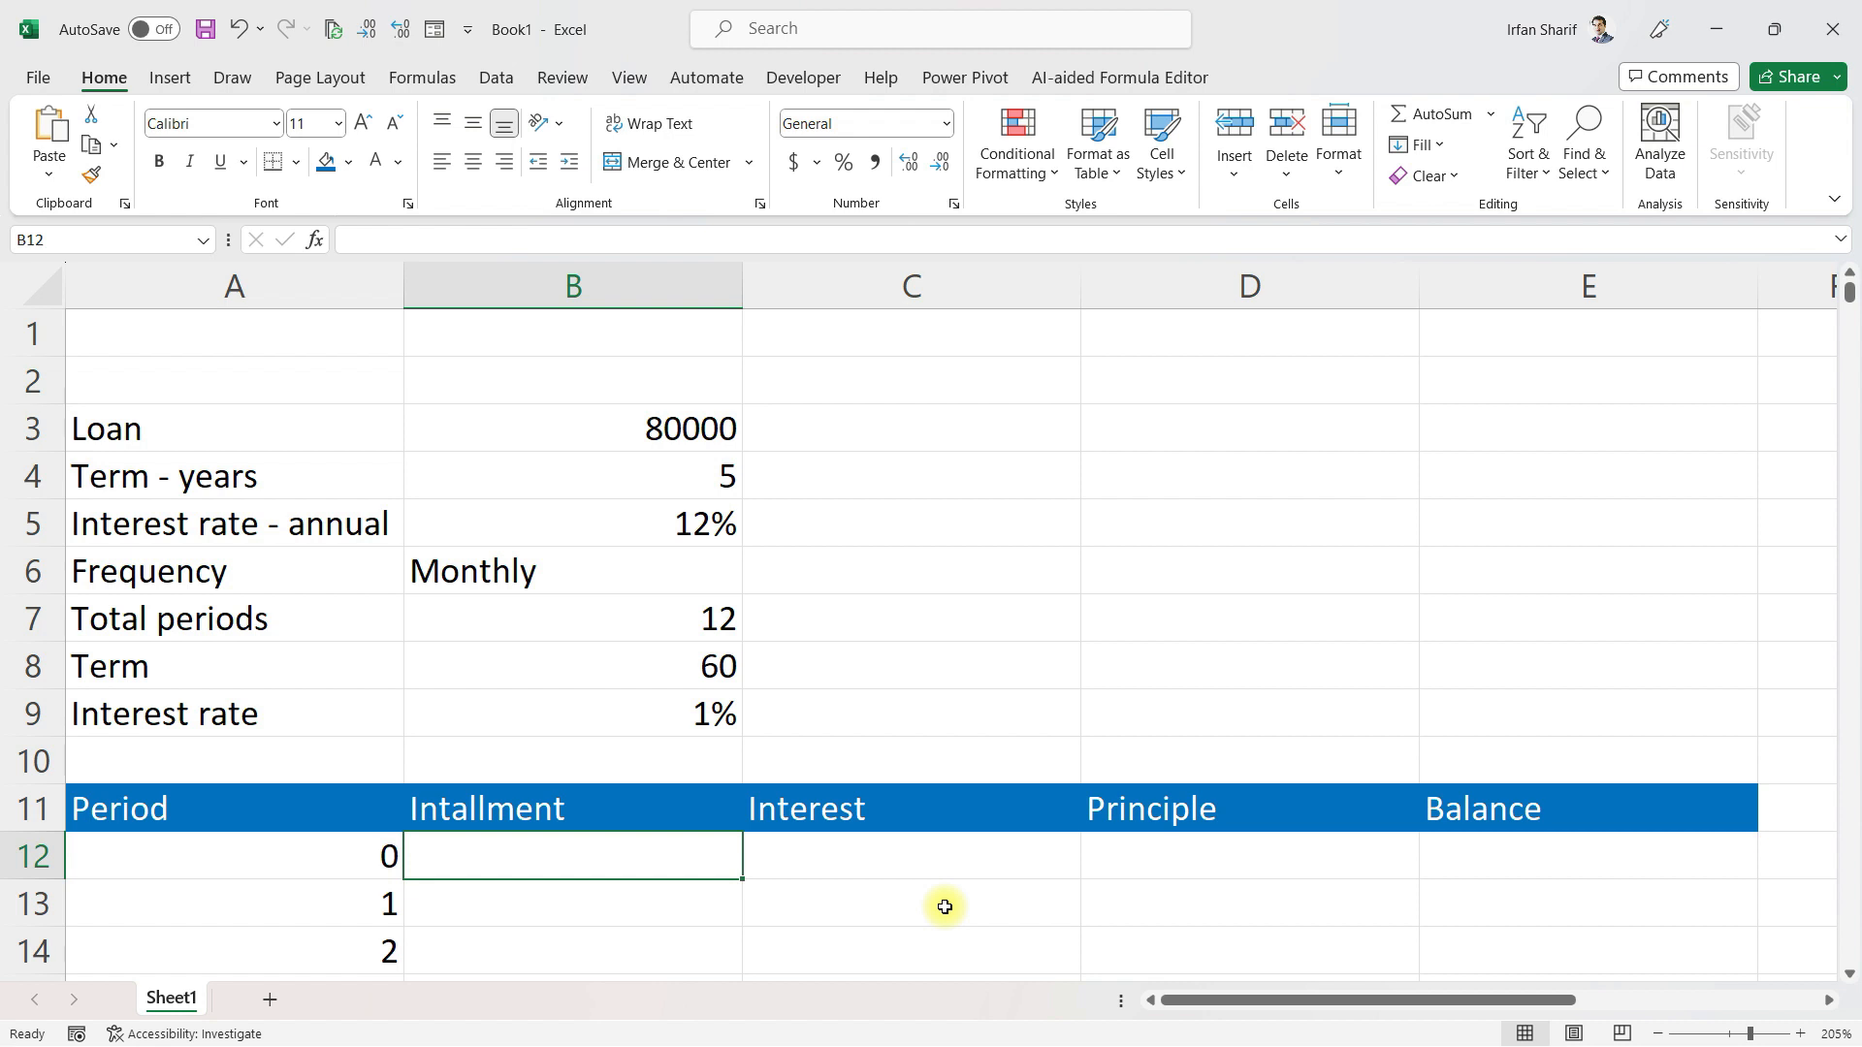
text(=pmt)
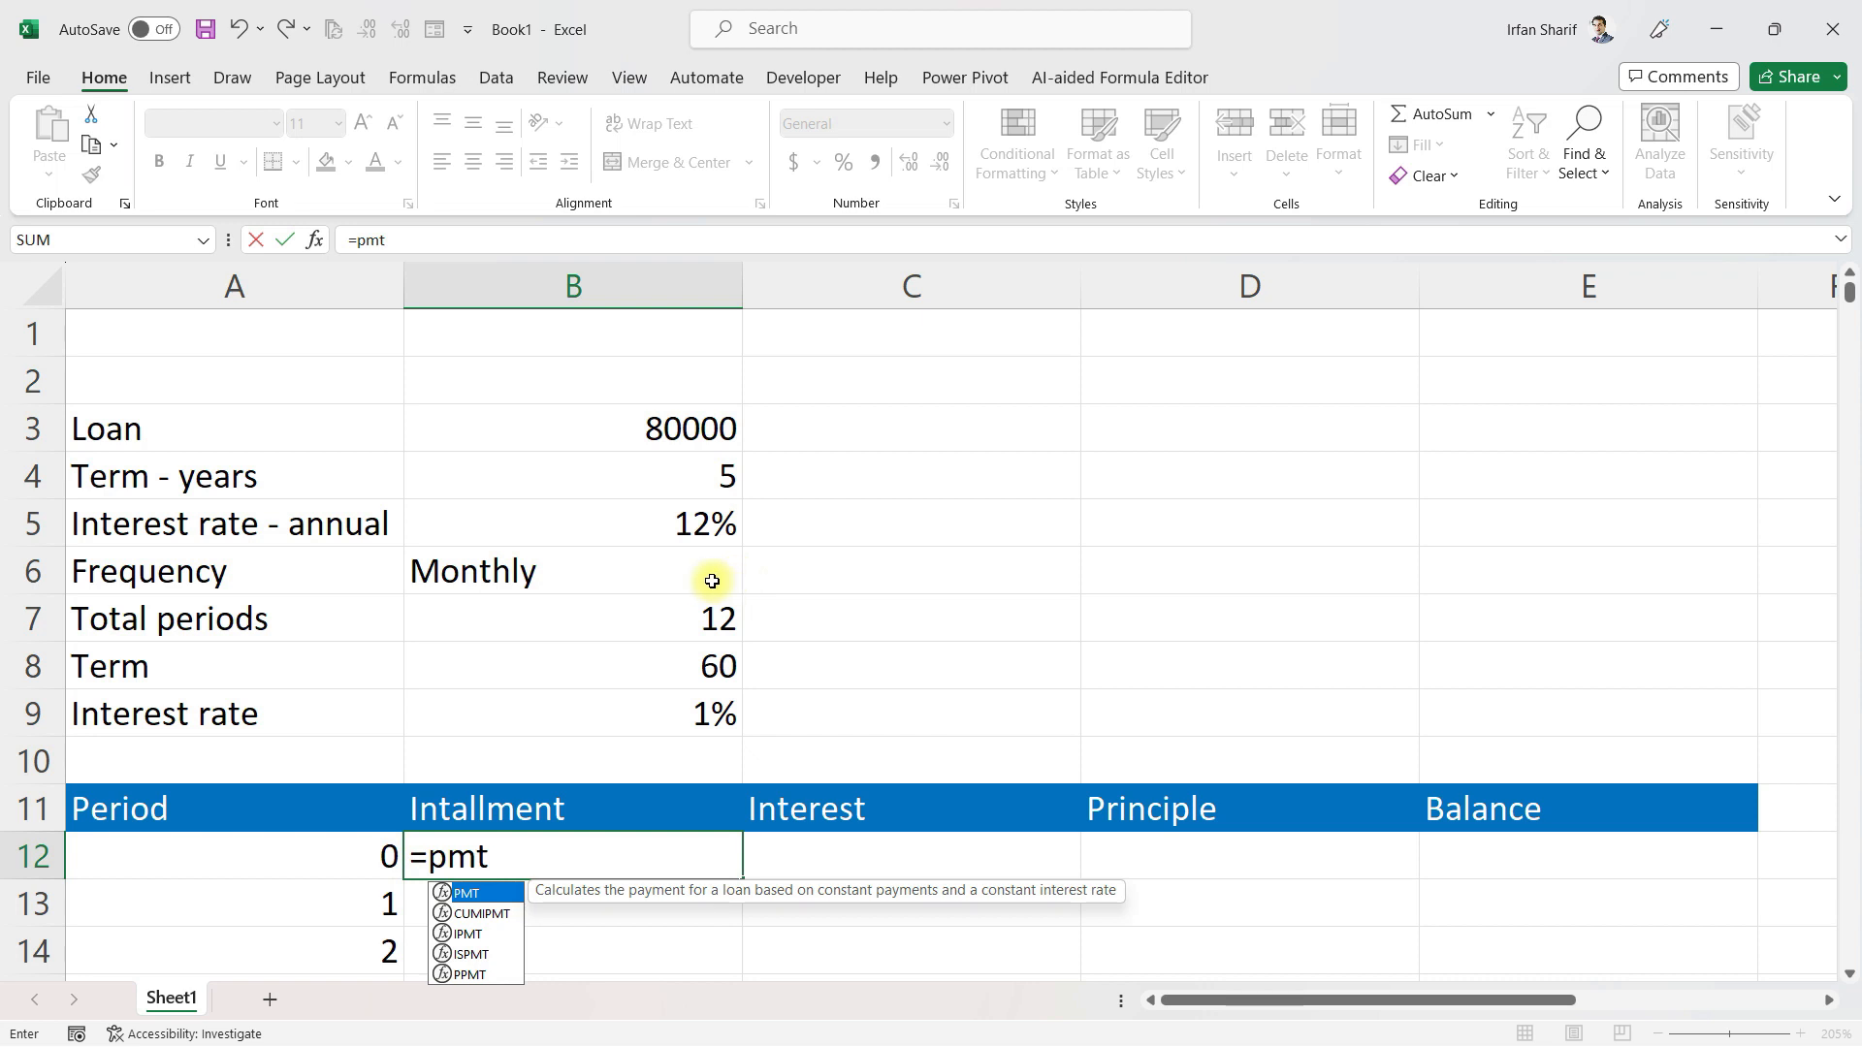
key(Tab)
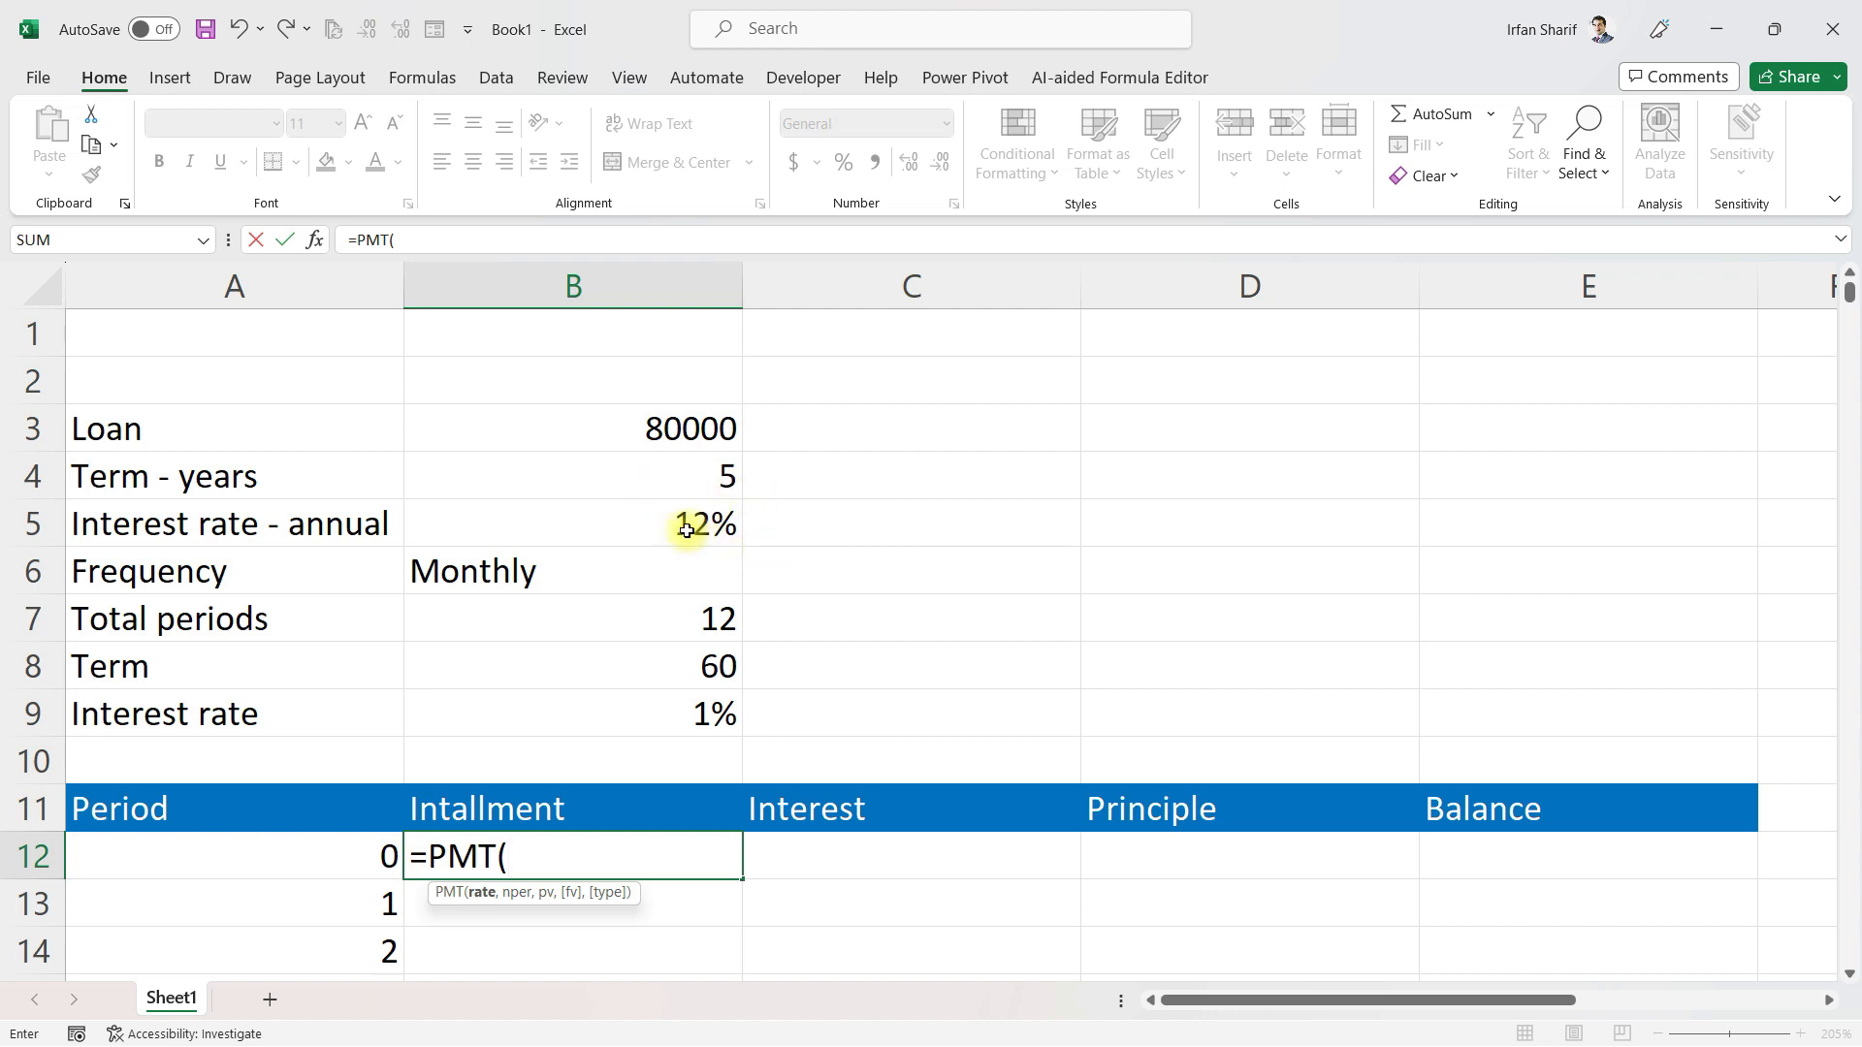
click(671, 713)
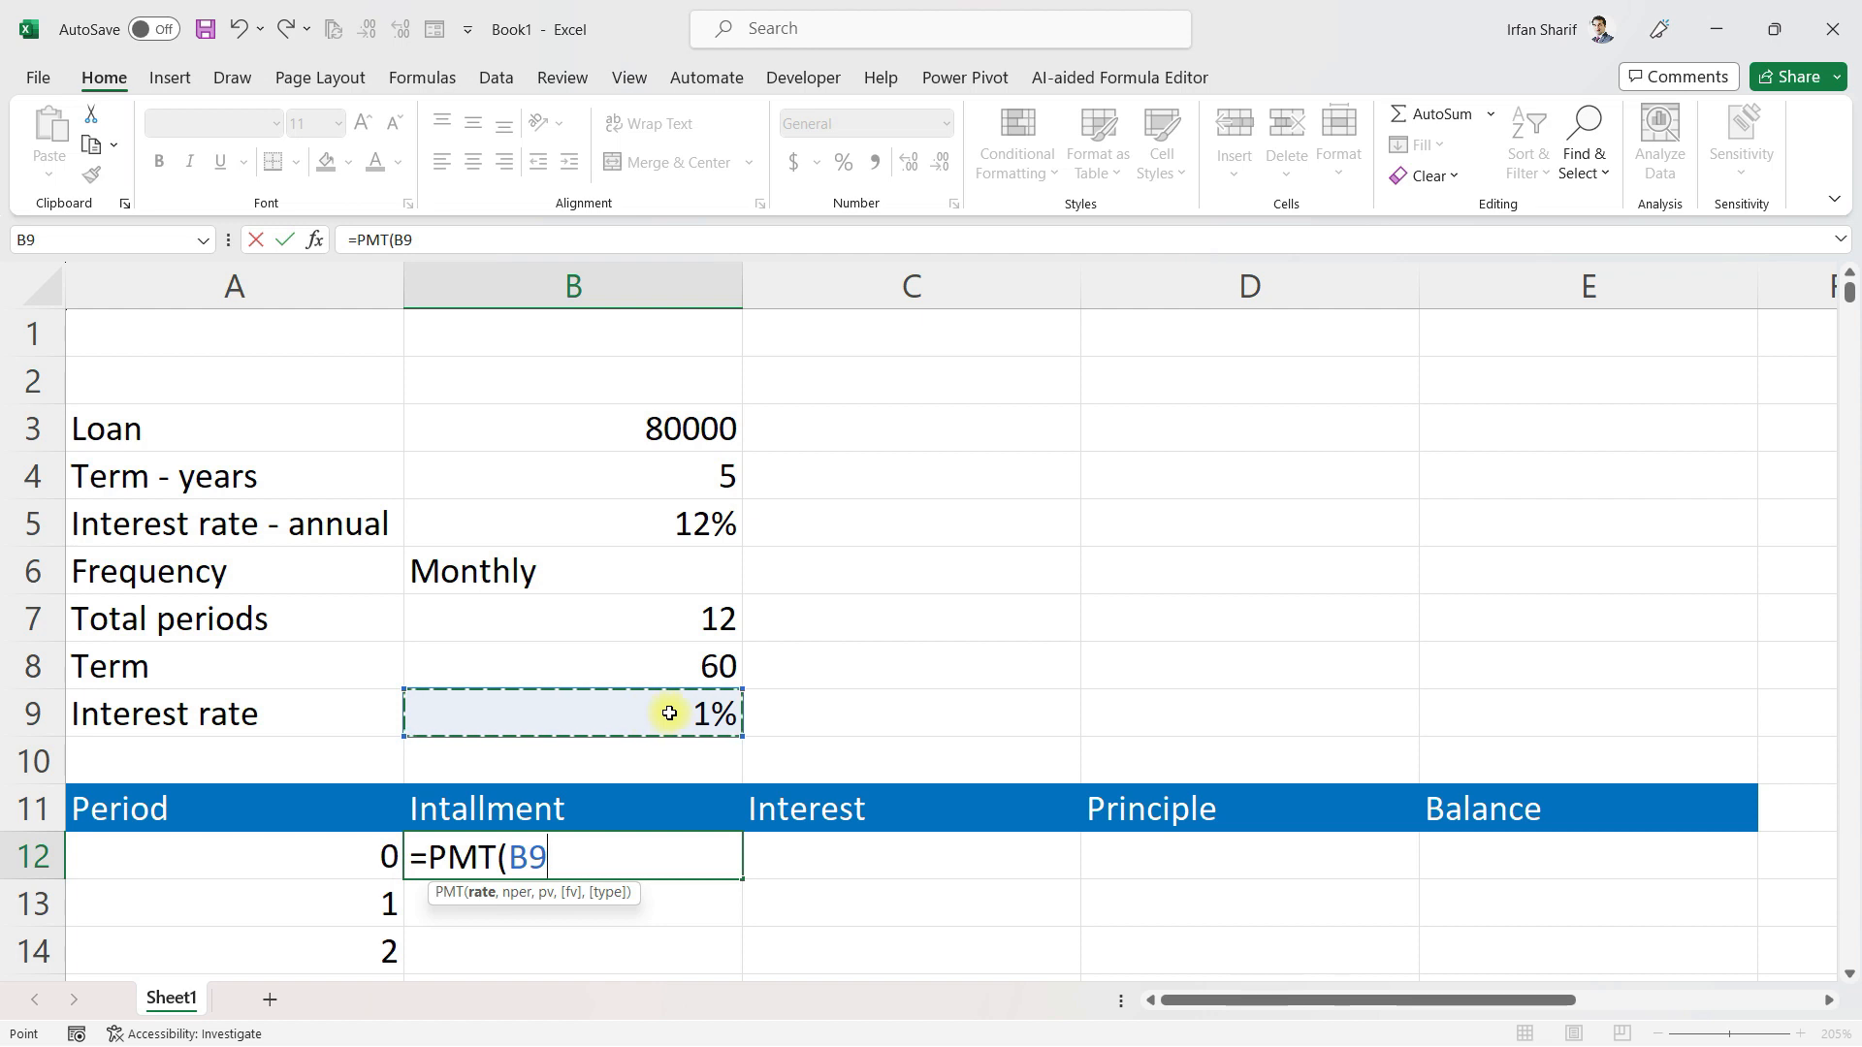
text(,)
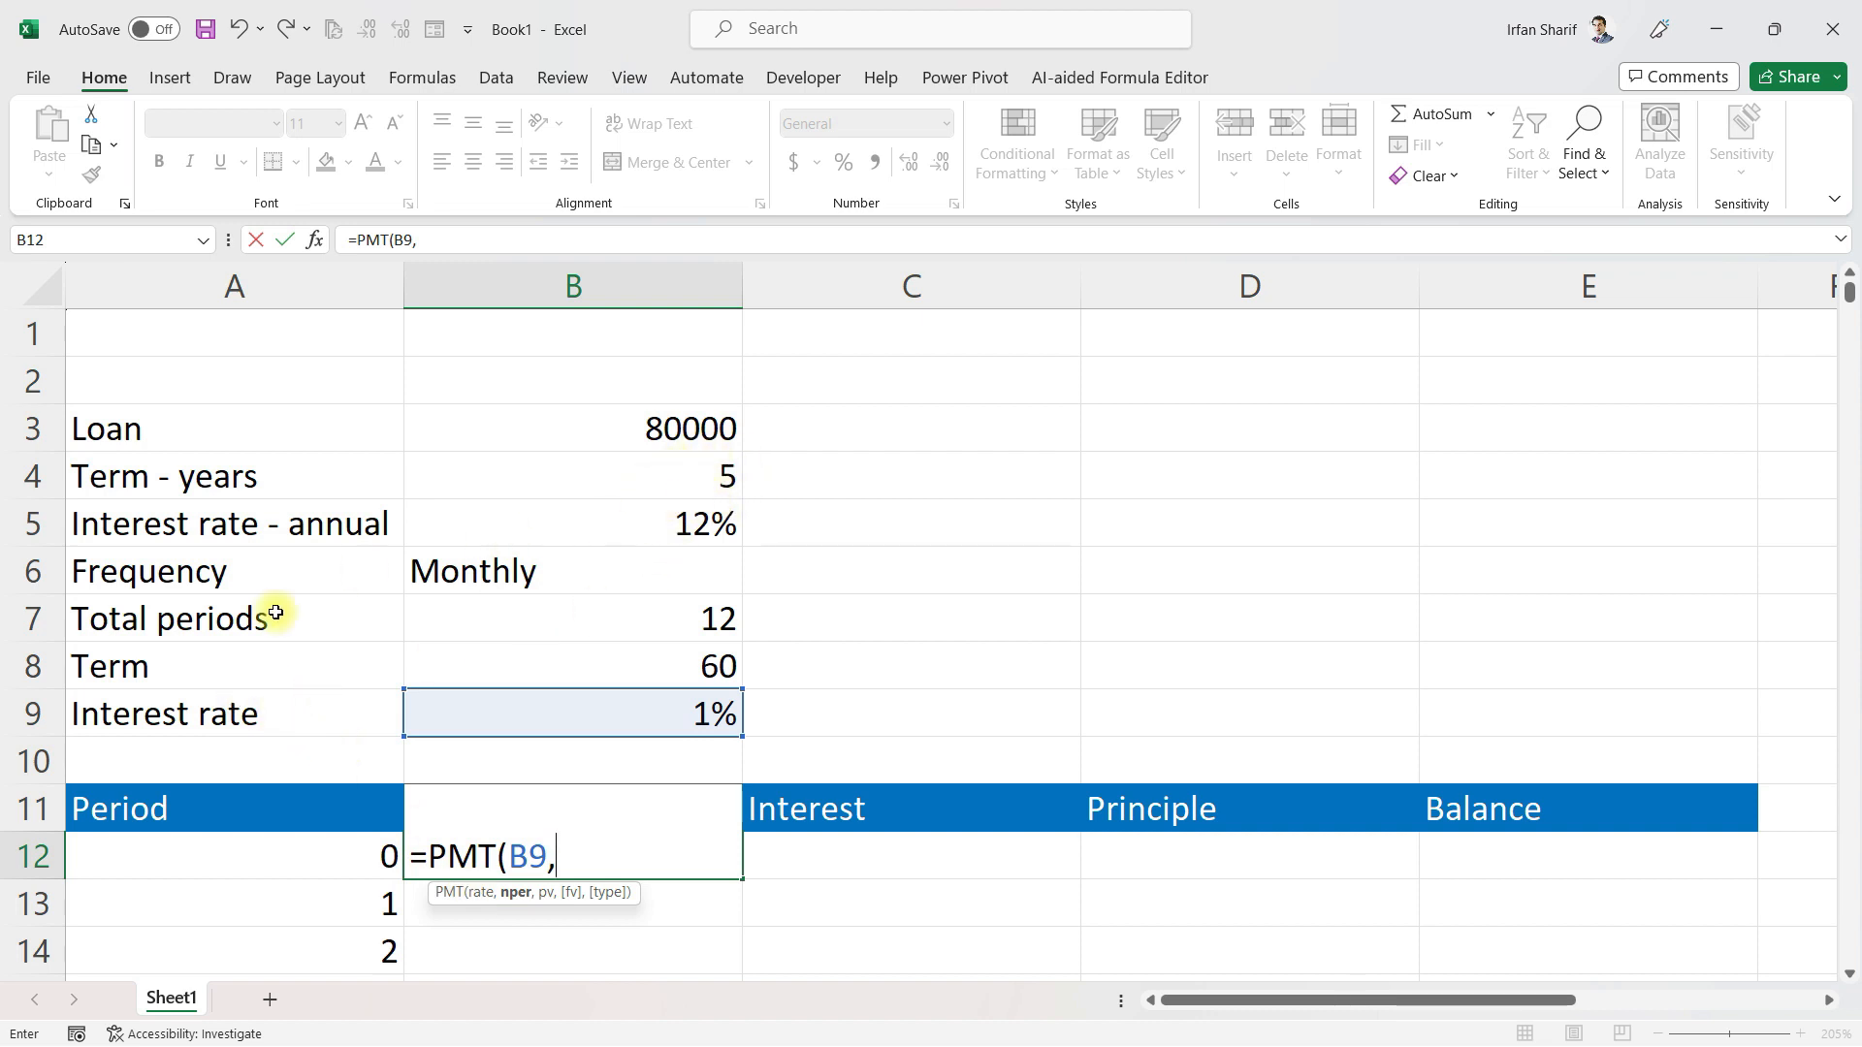
click(660, 660)
text(,)
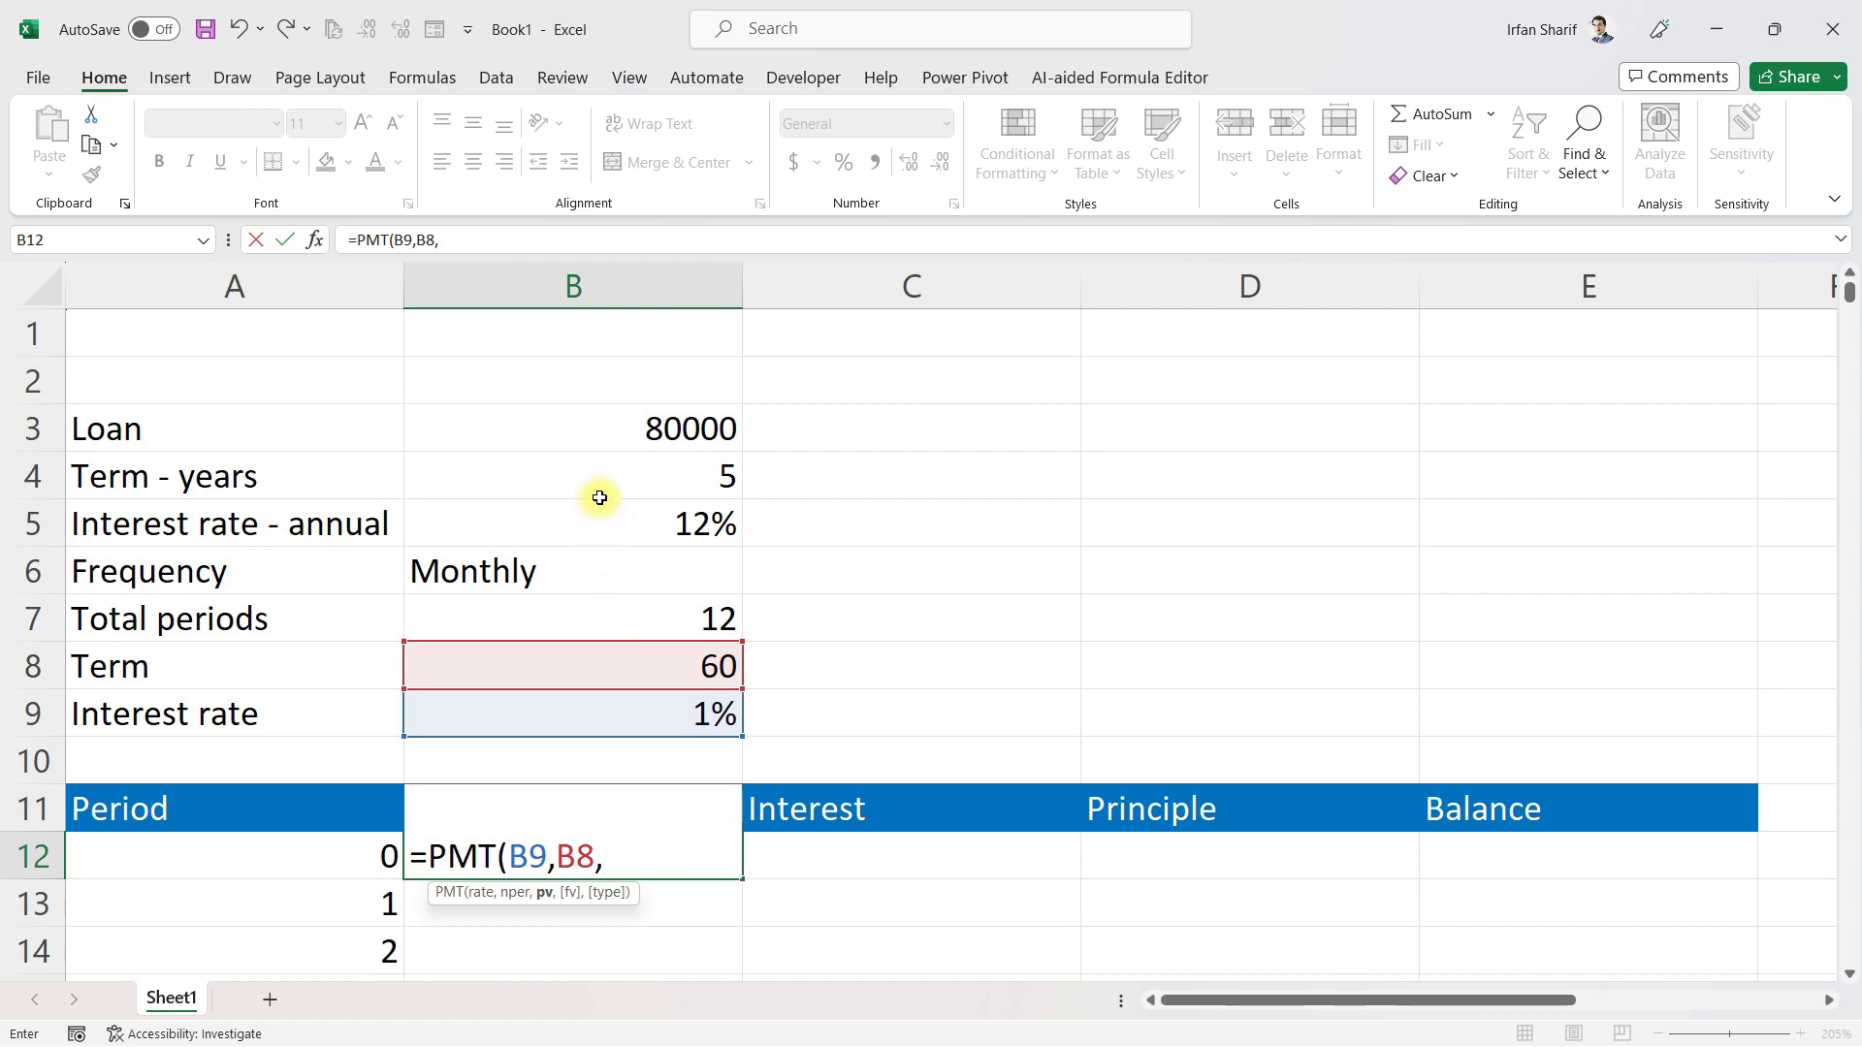
click(608, 438)
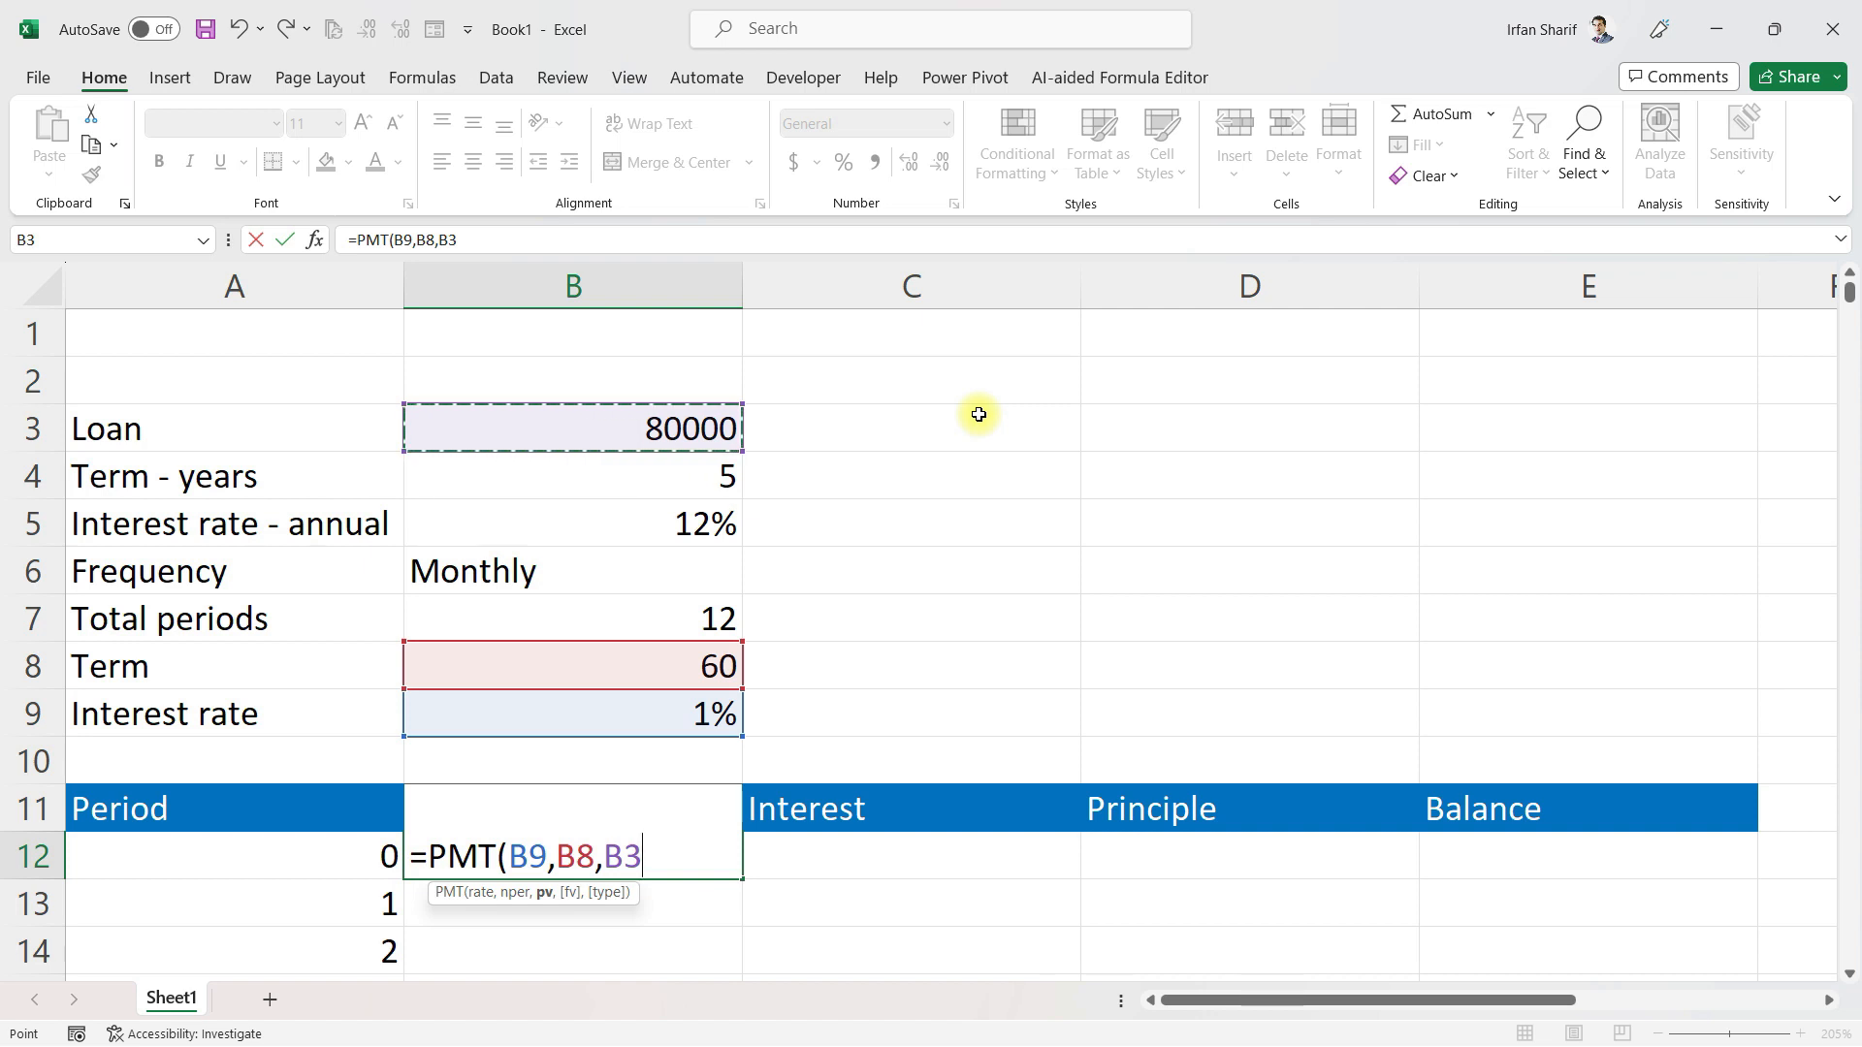
text(,)
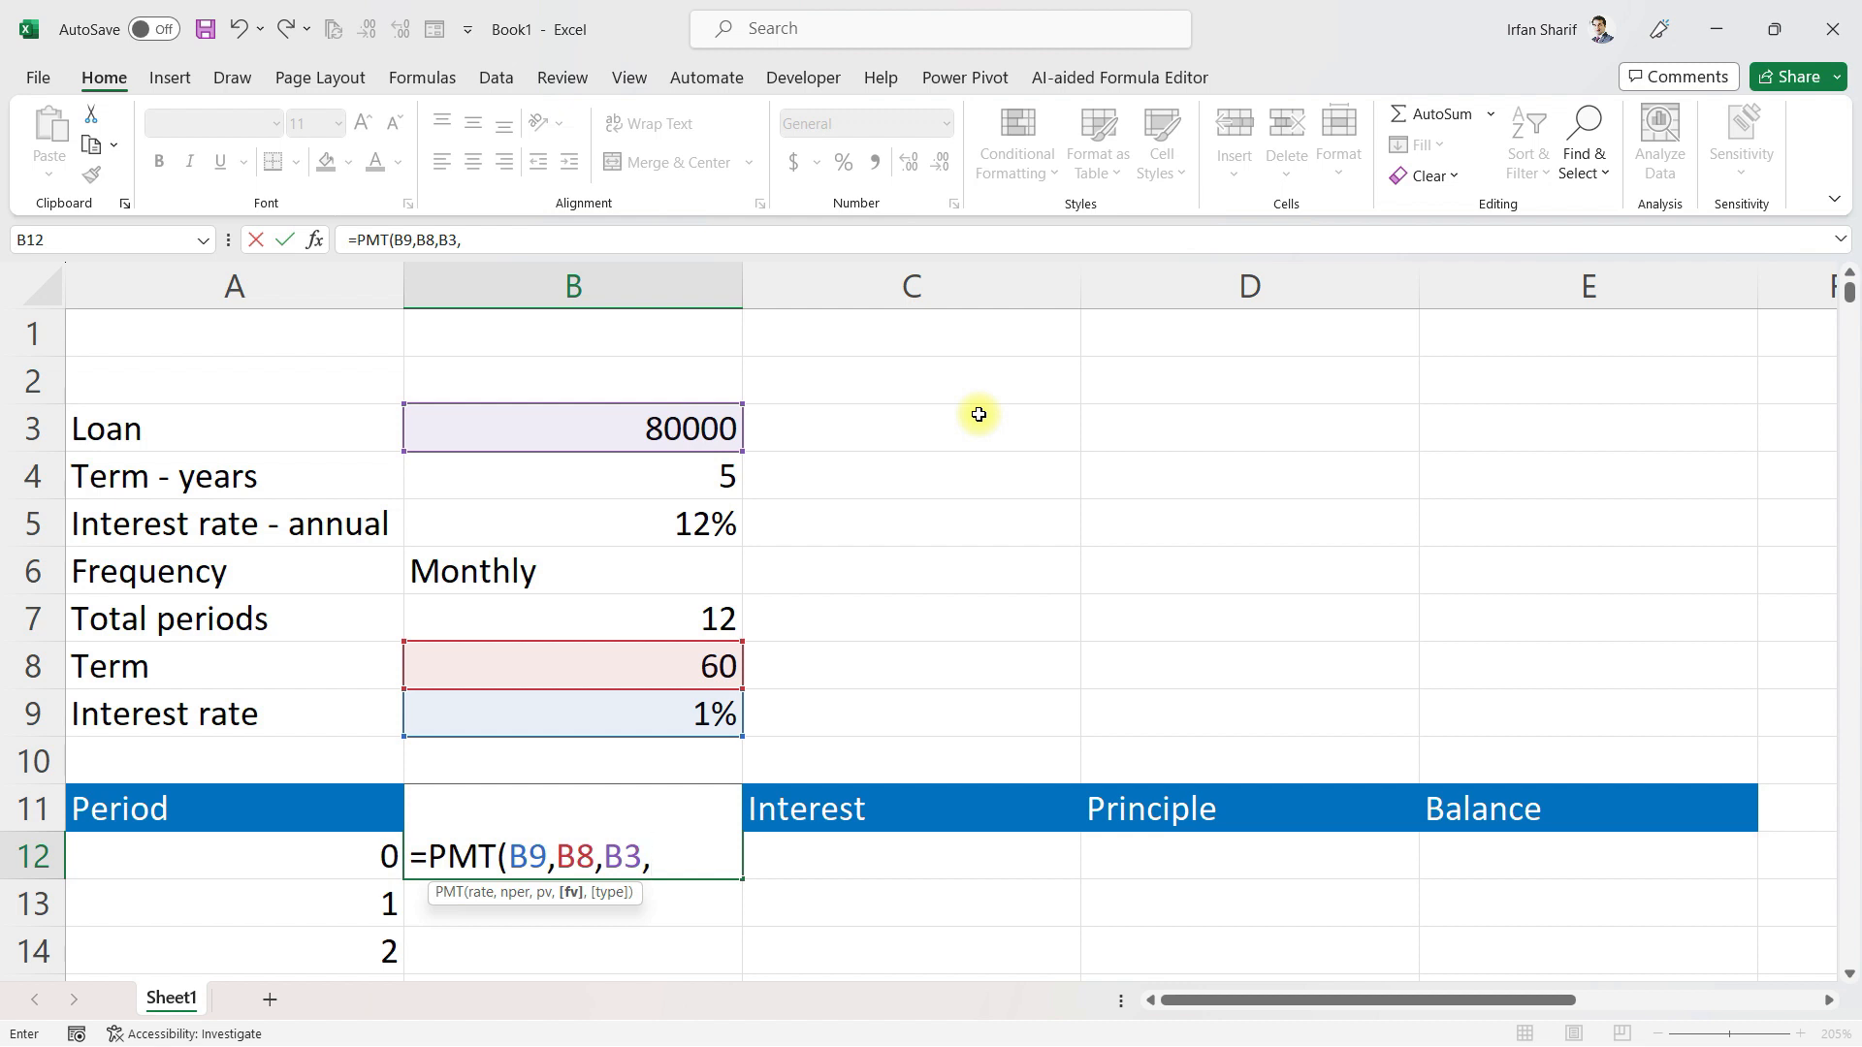
text(,0)
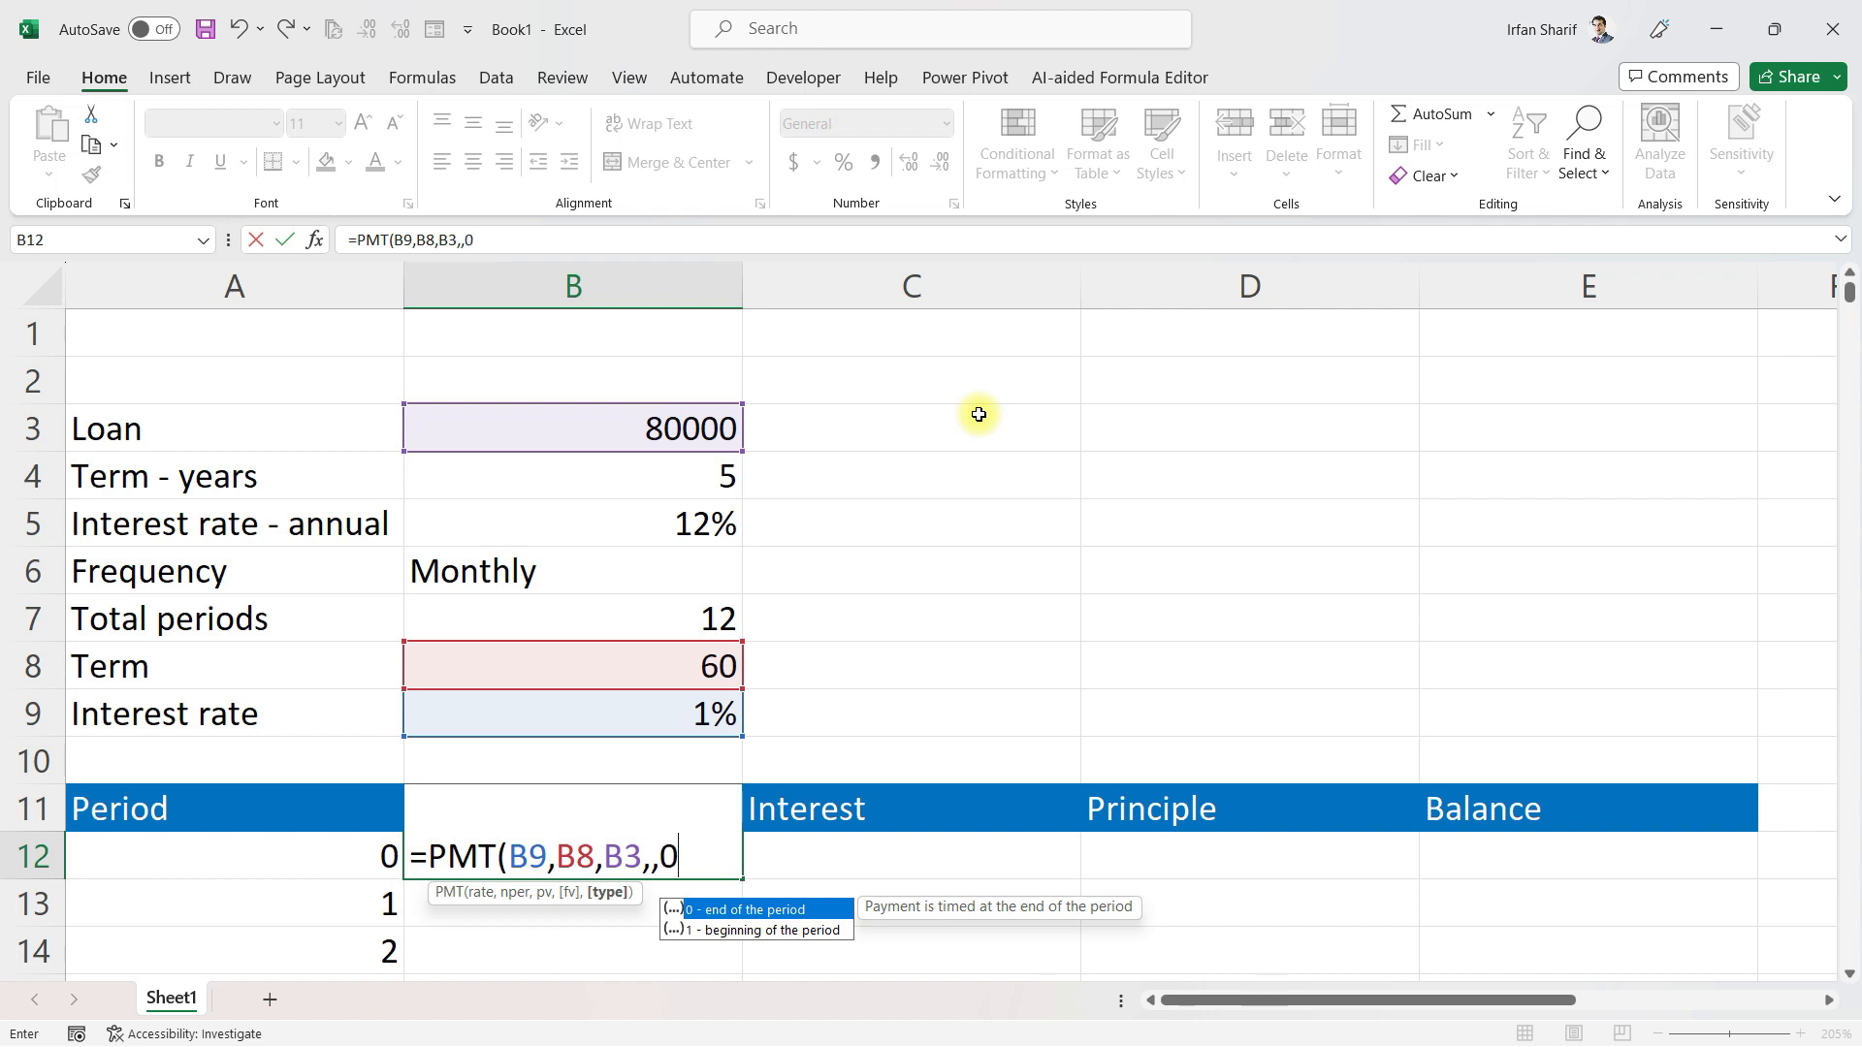
text())
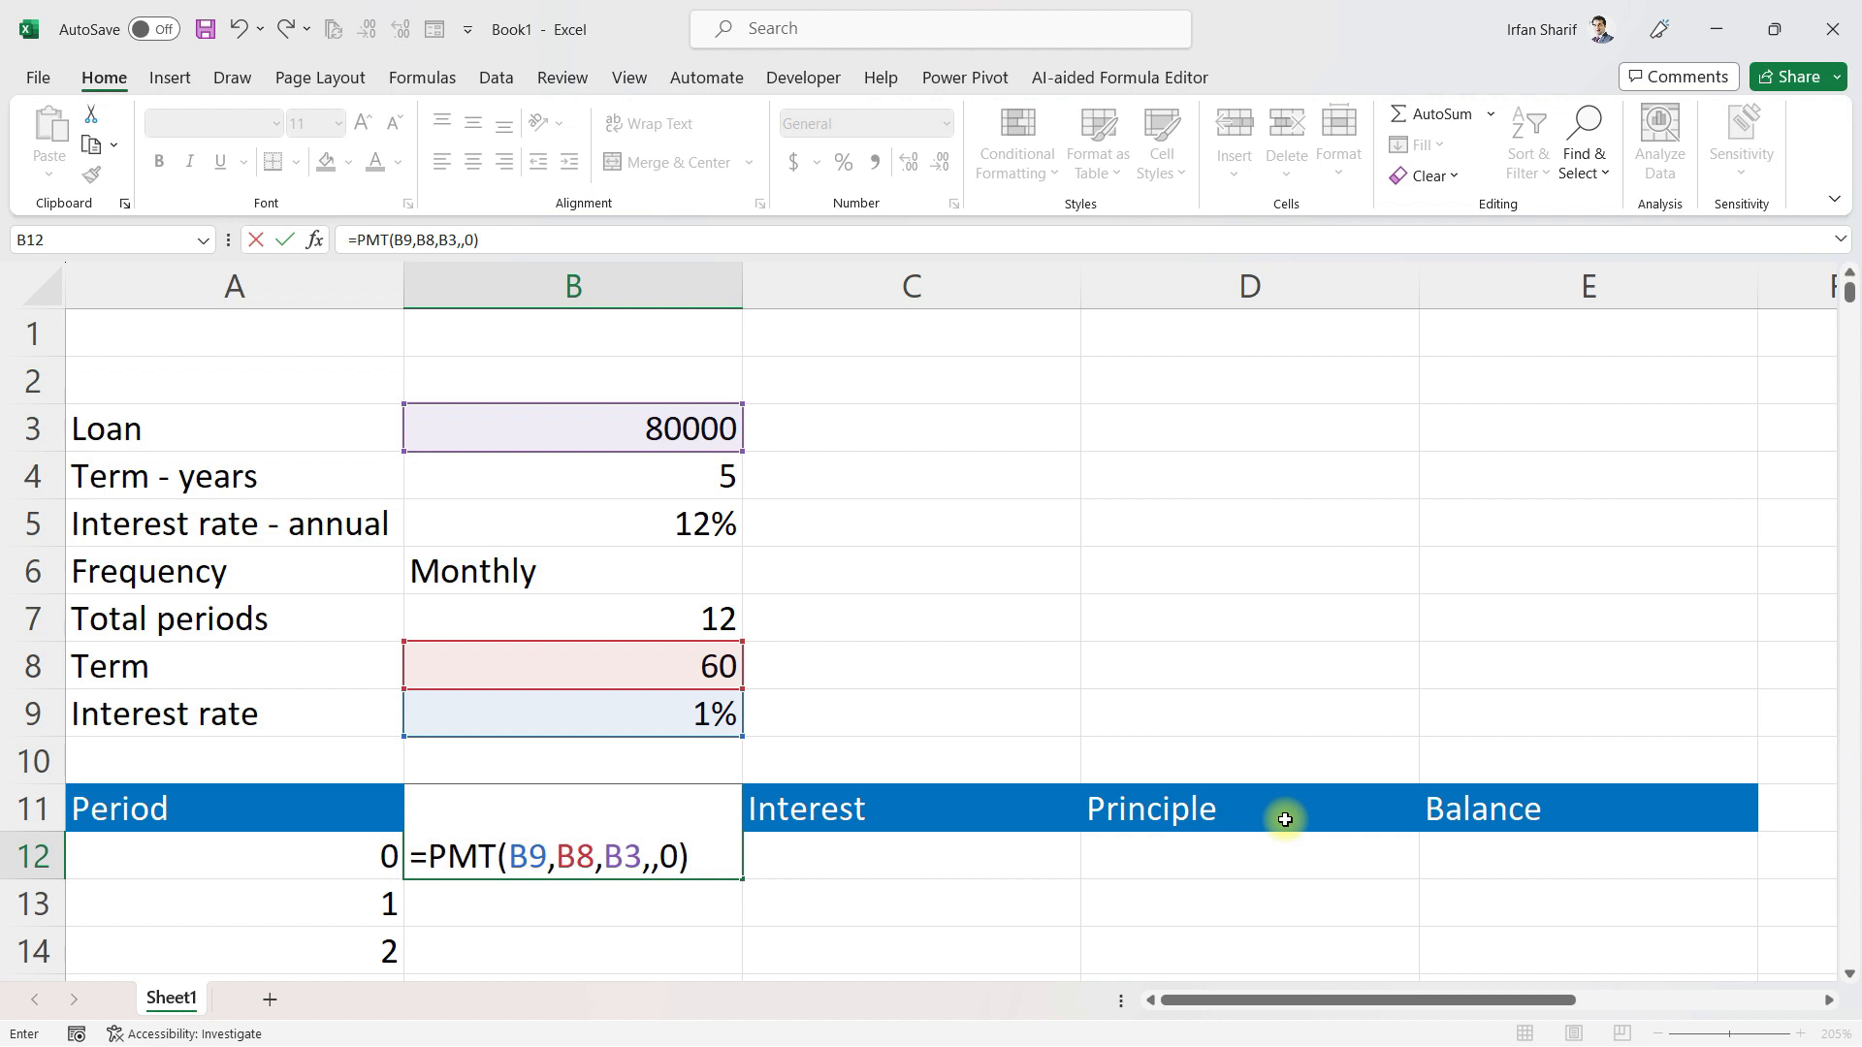
key(Return)
key(Up)
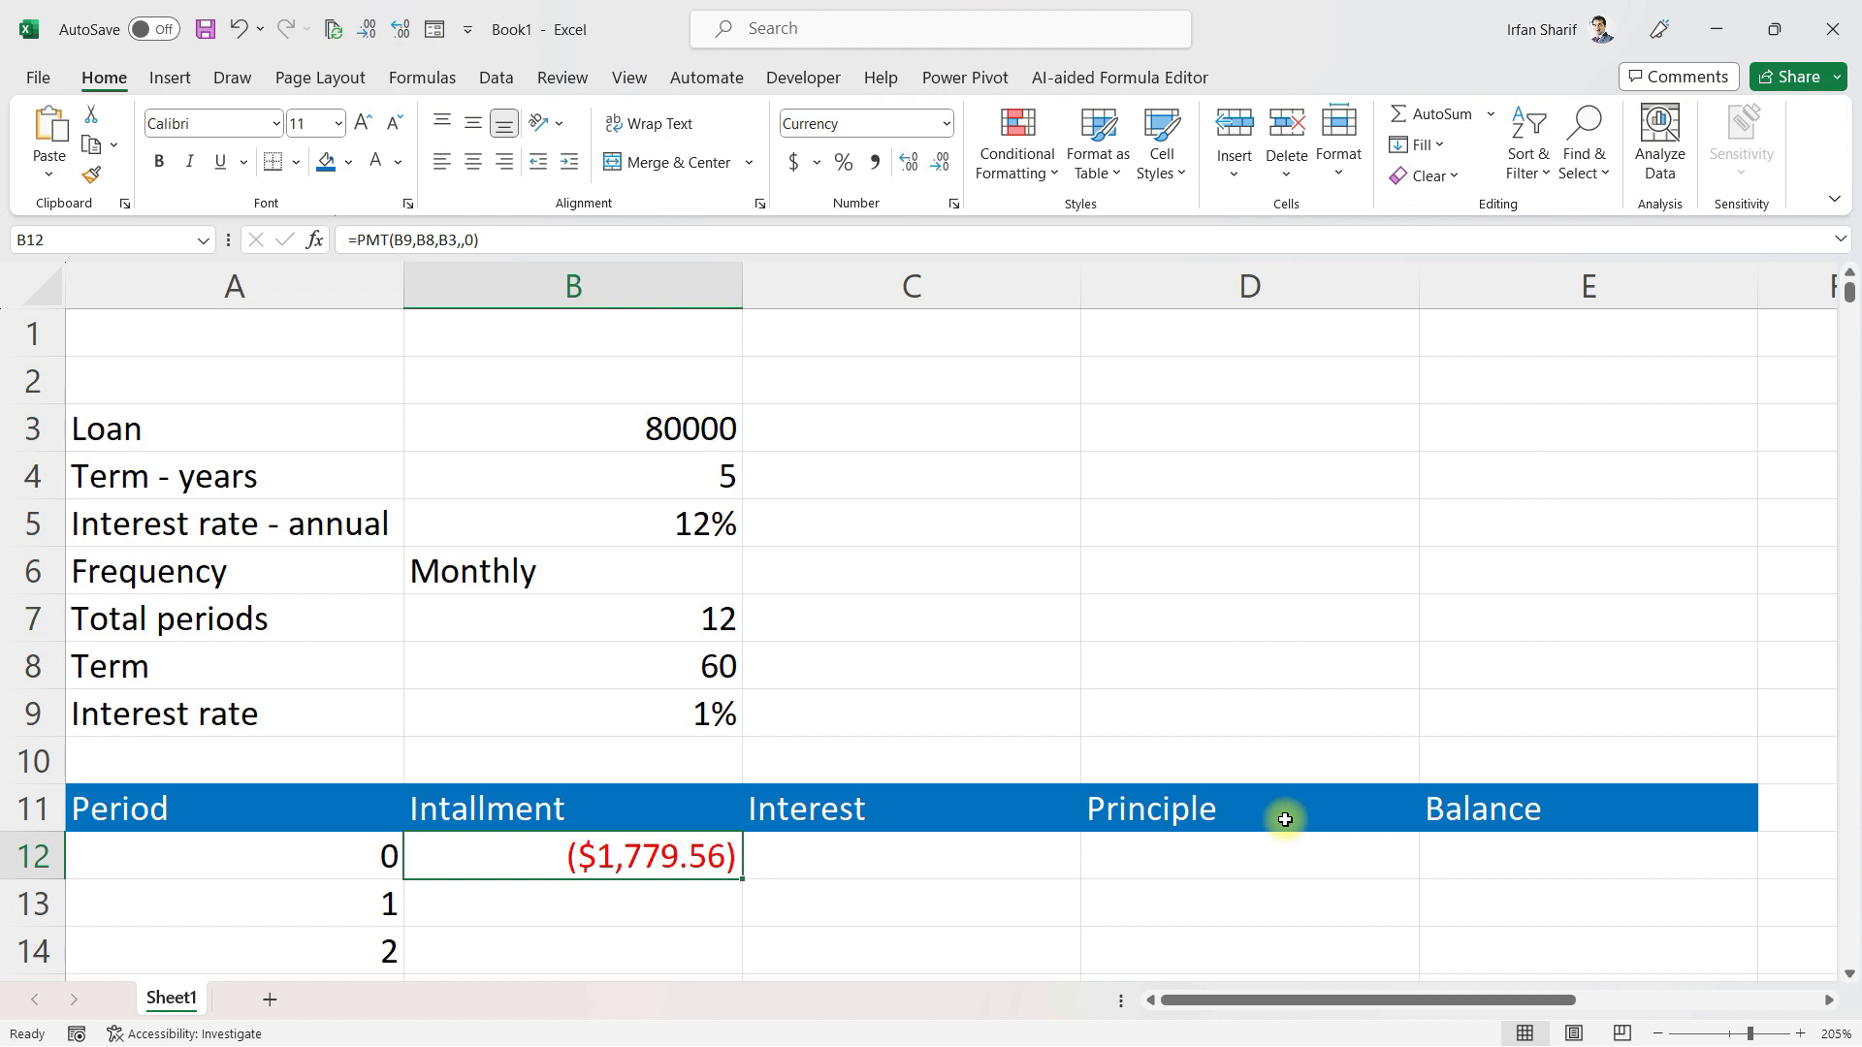
Delete the installment formula from B12 in the period 0 row
key(Left)
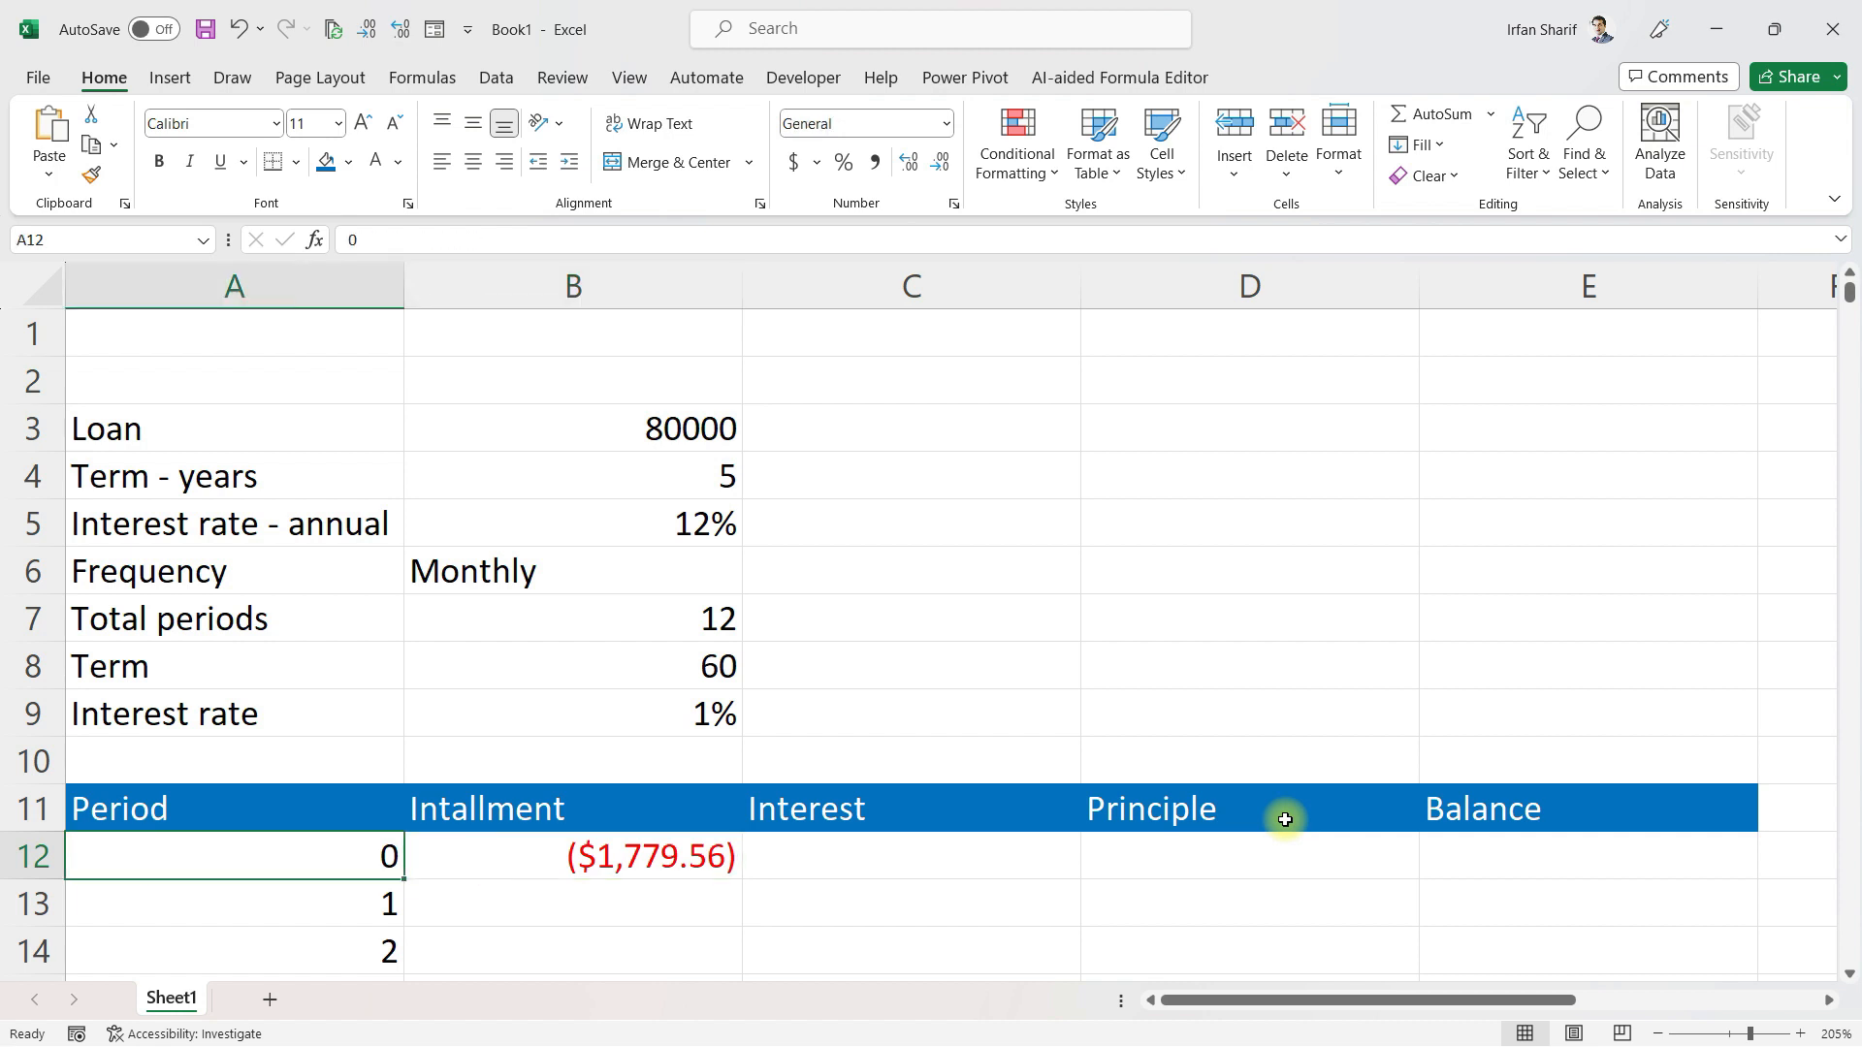
key(Right)
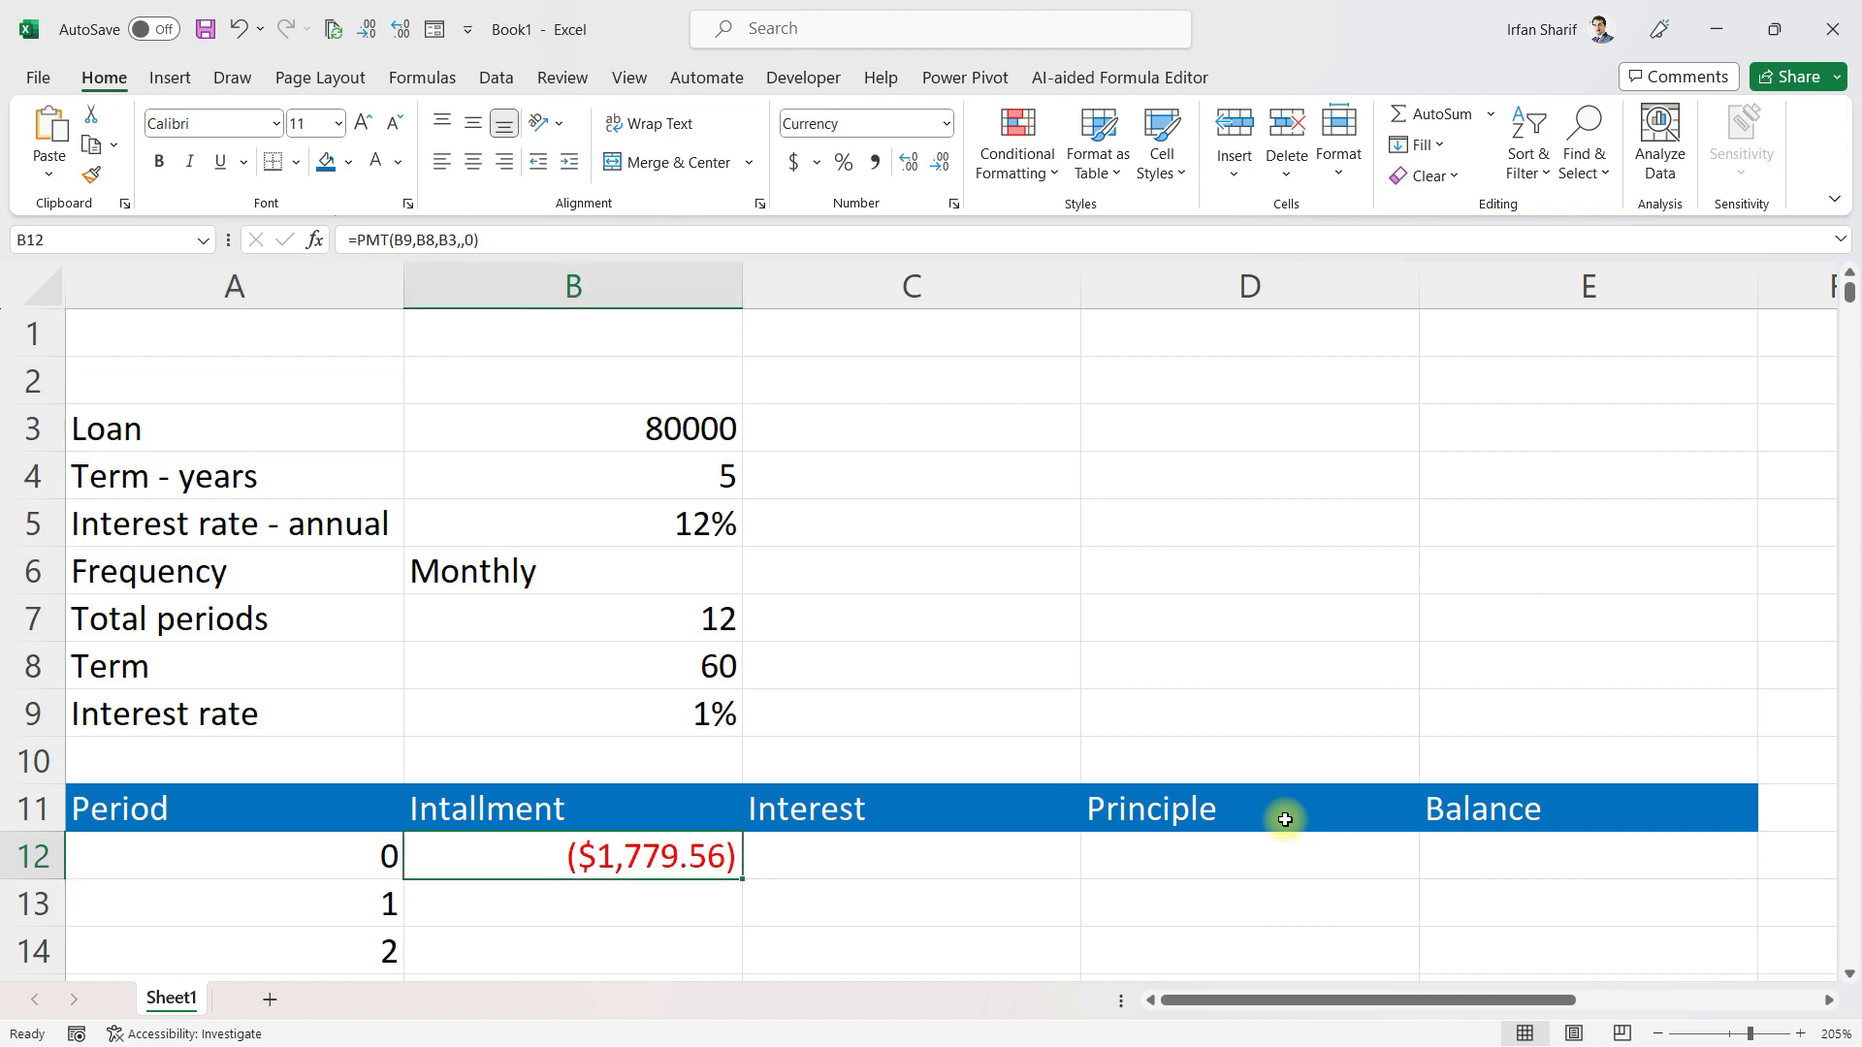
key(Down)
key(Left)
key(Right)
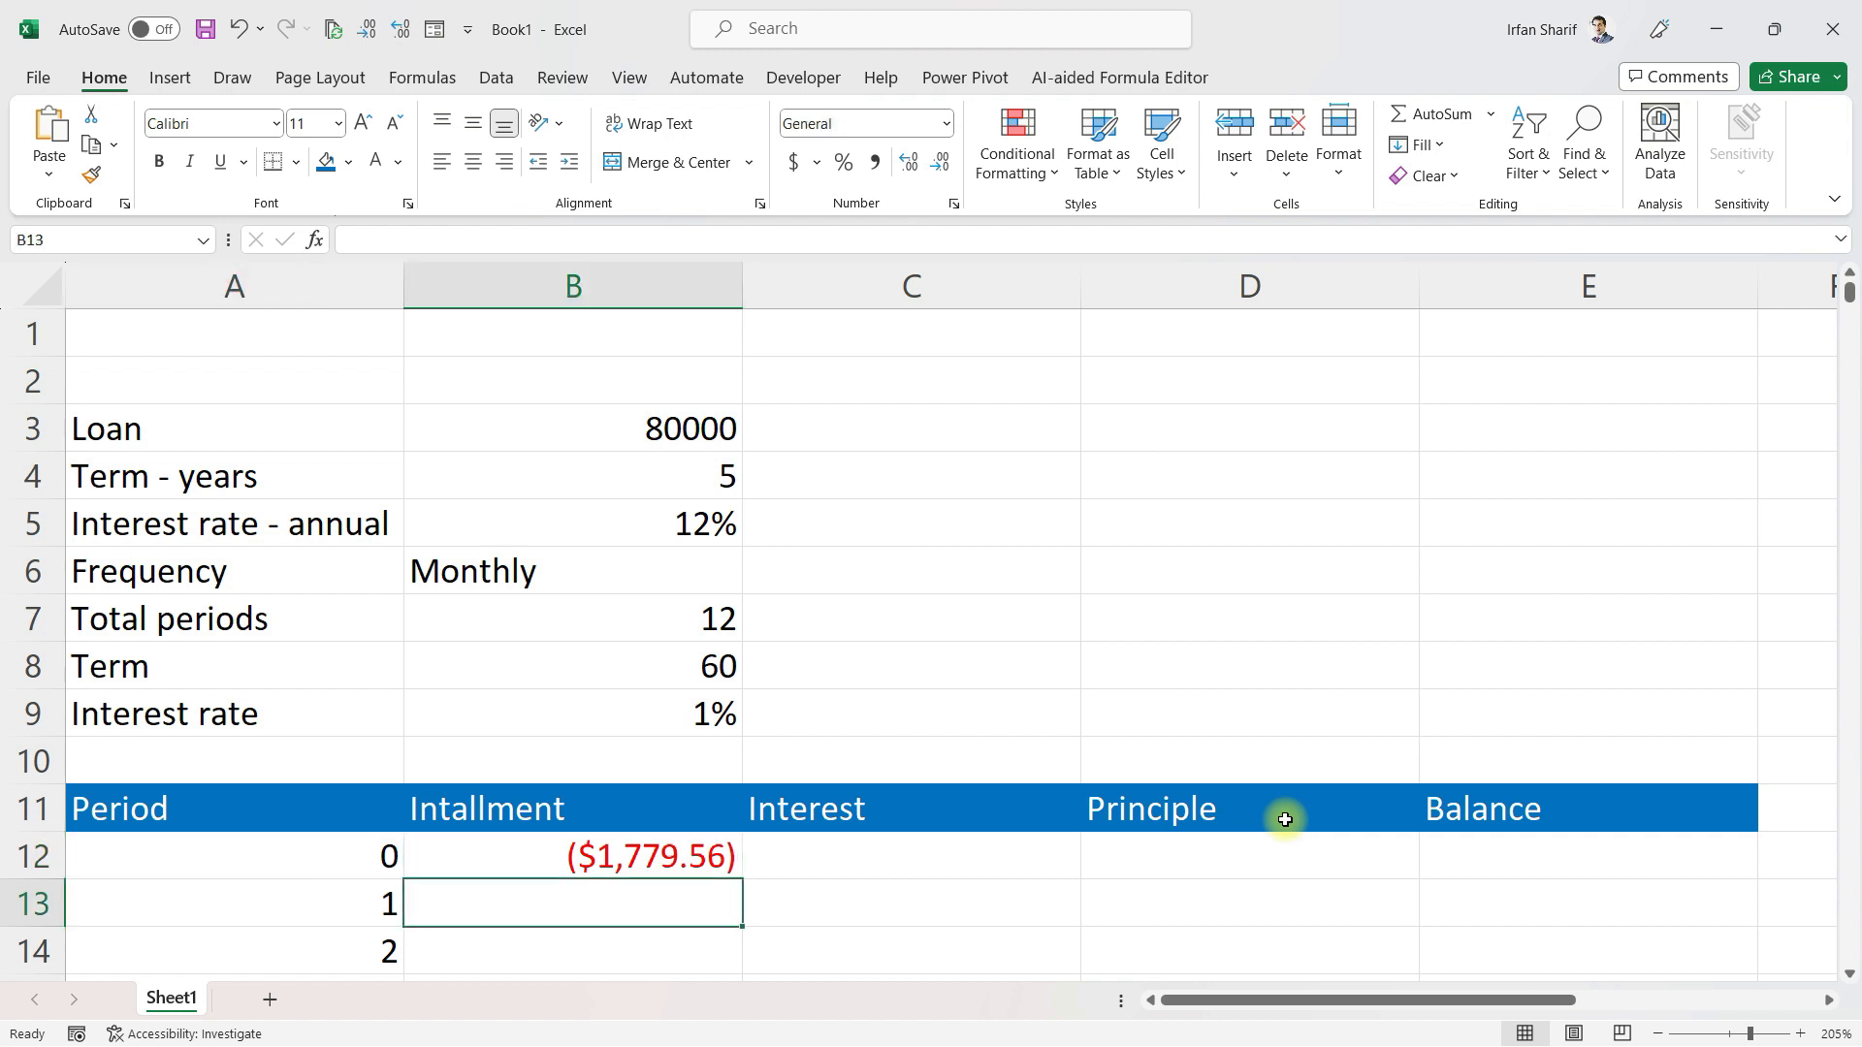
key(Up)
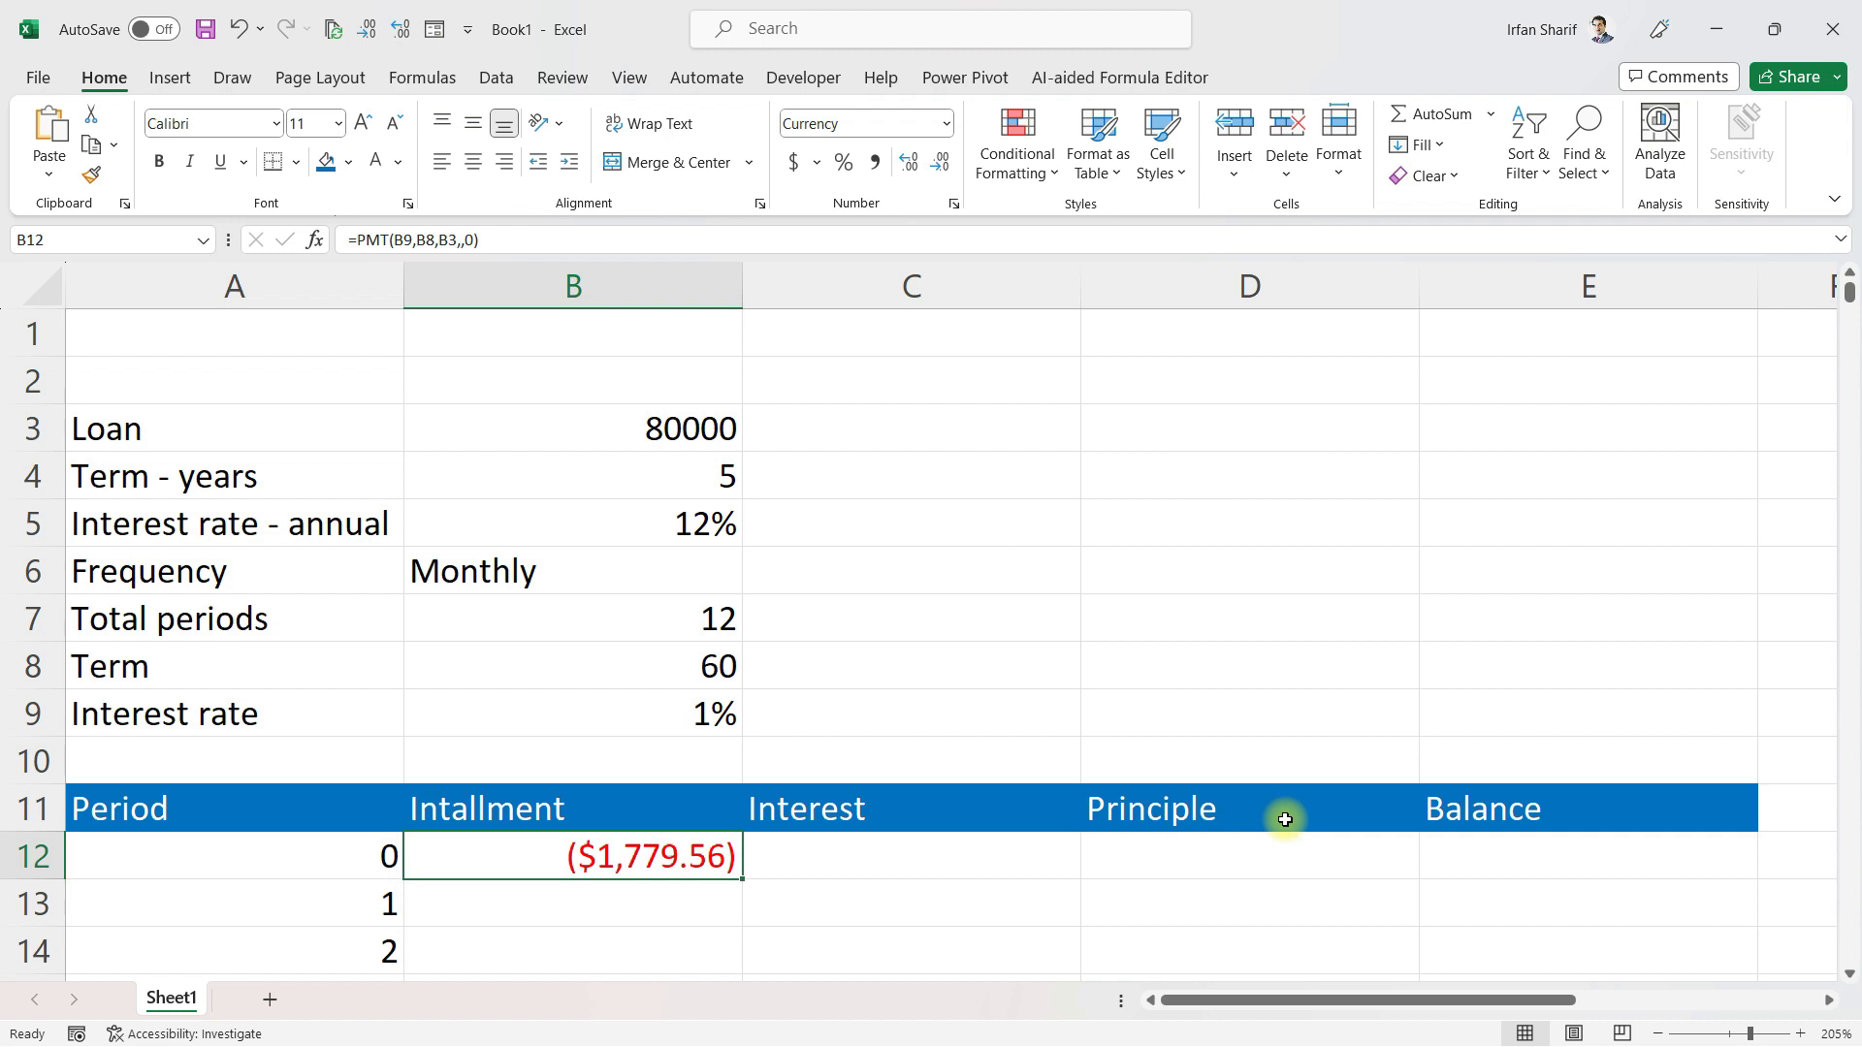
key(Delete)
Enter the installment formula =PMT(B9,B8,B3,,0) in B13 for period 1
key(Down)
text(=)
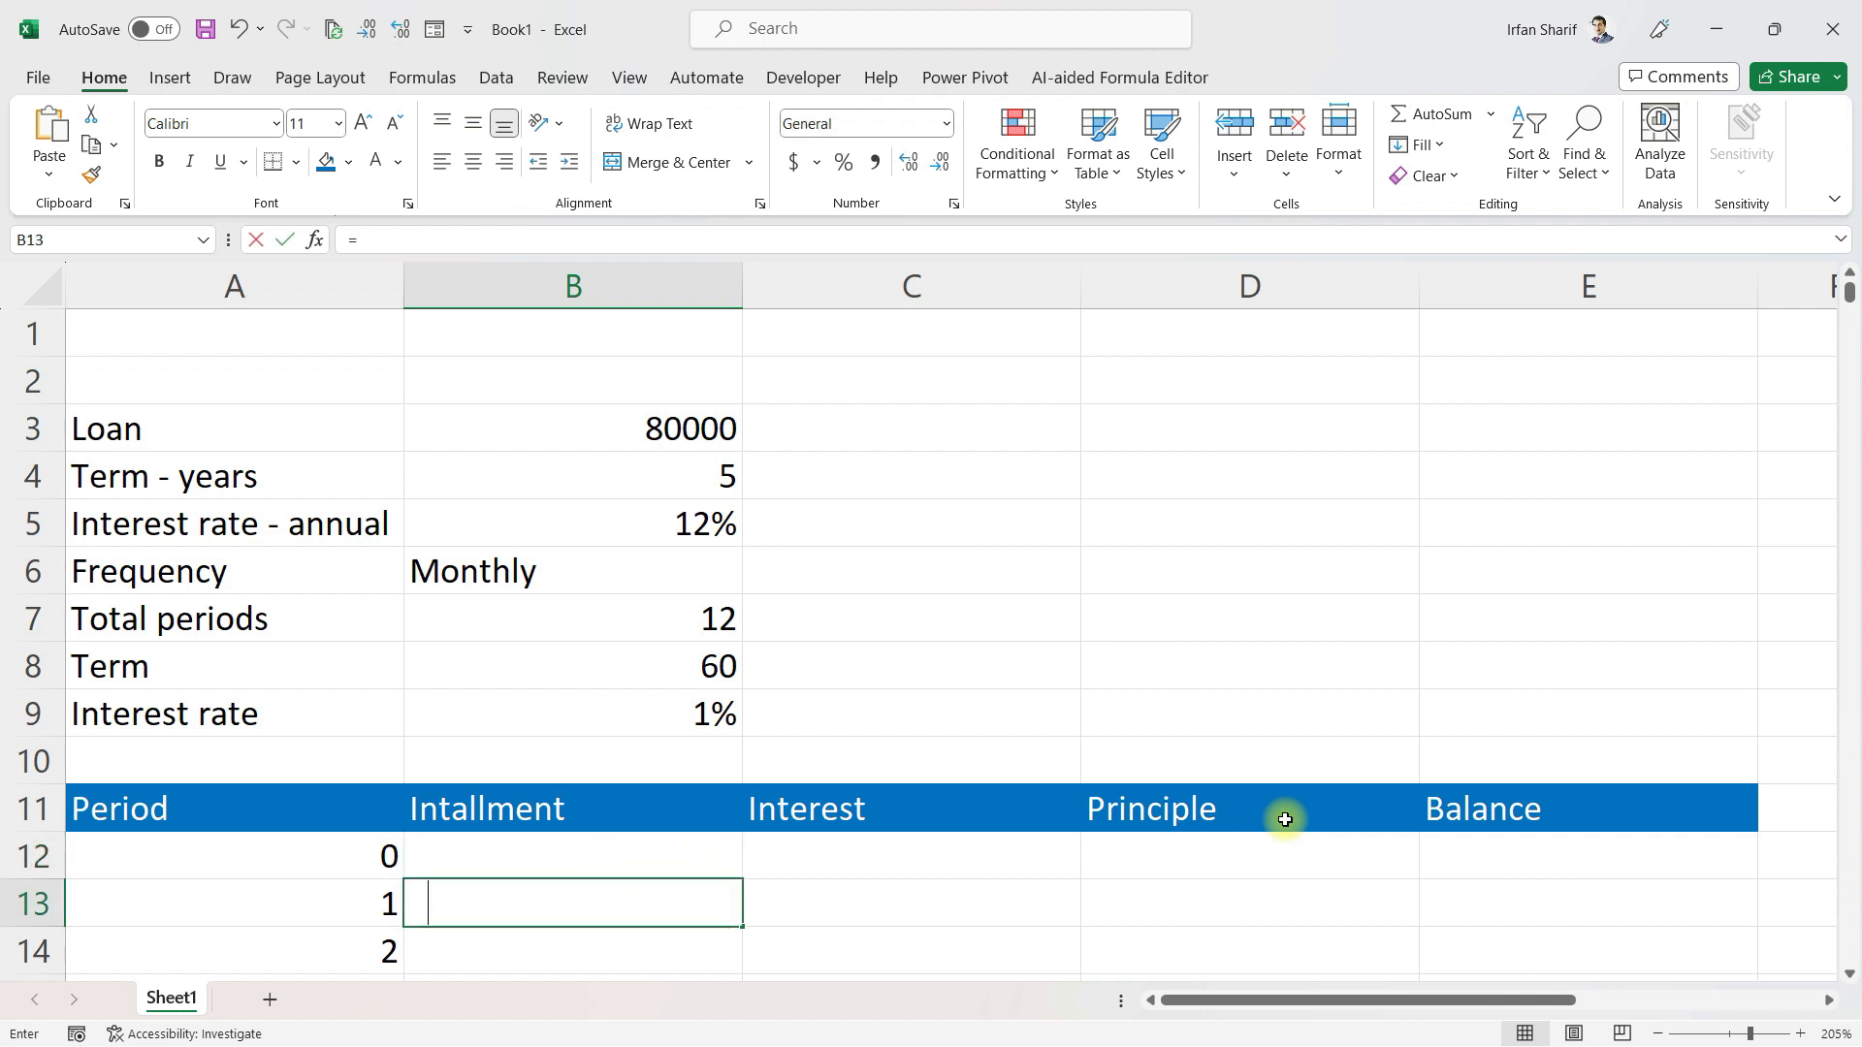
text(pmt)
key(Tab)
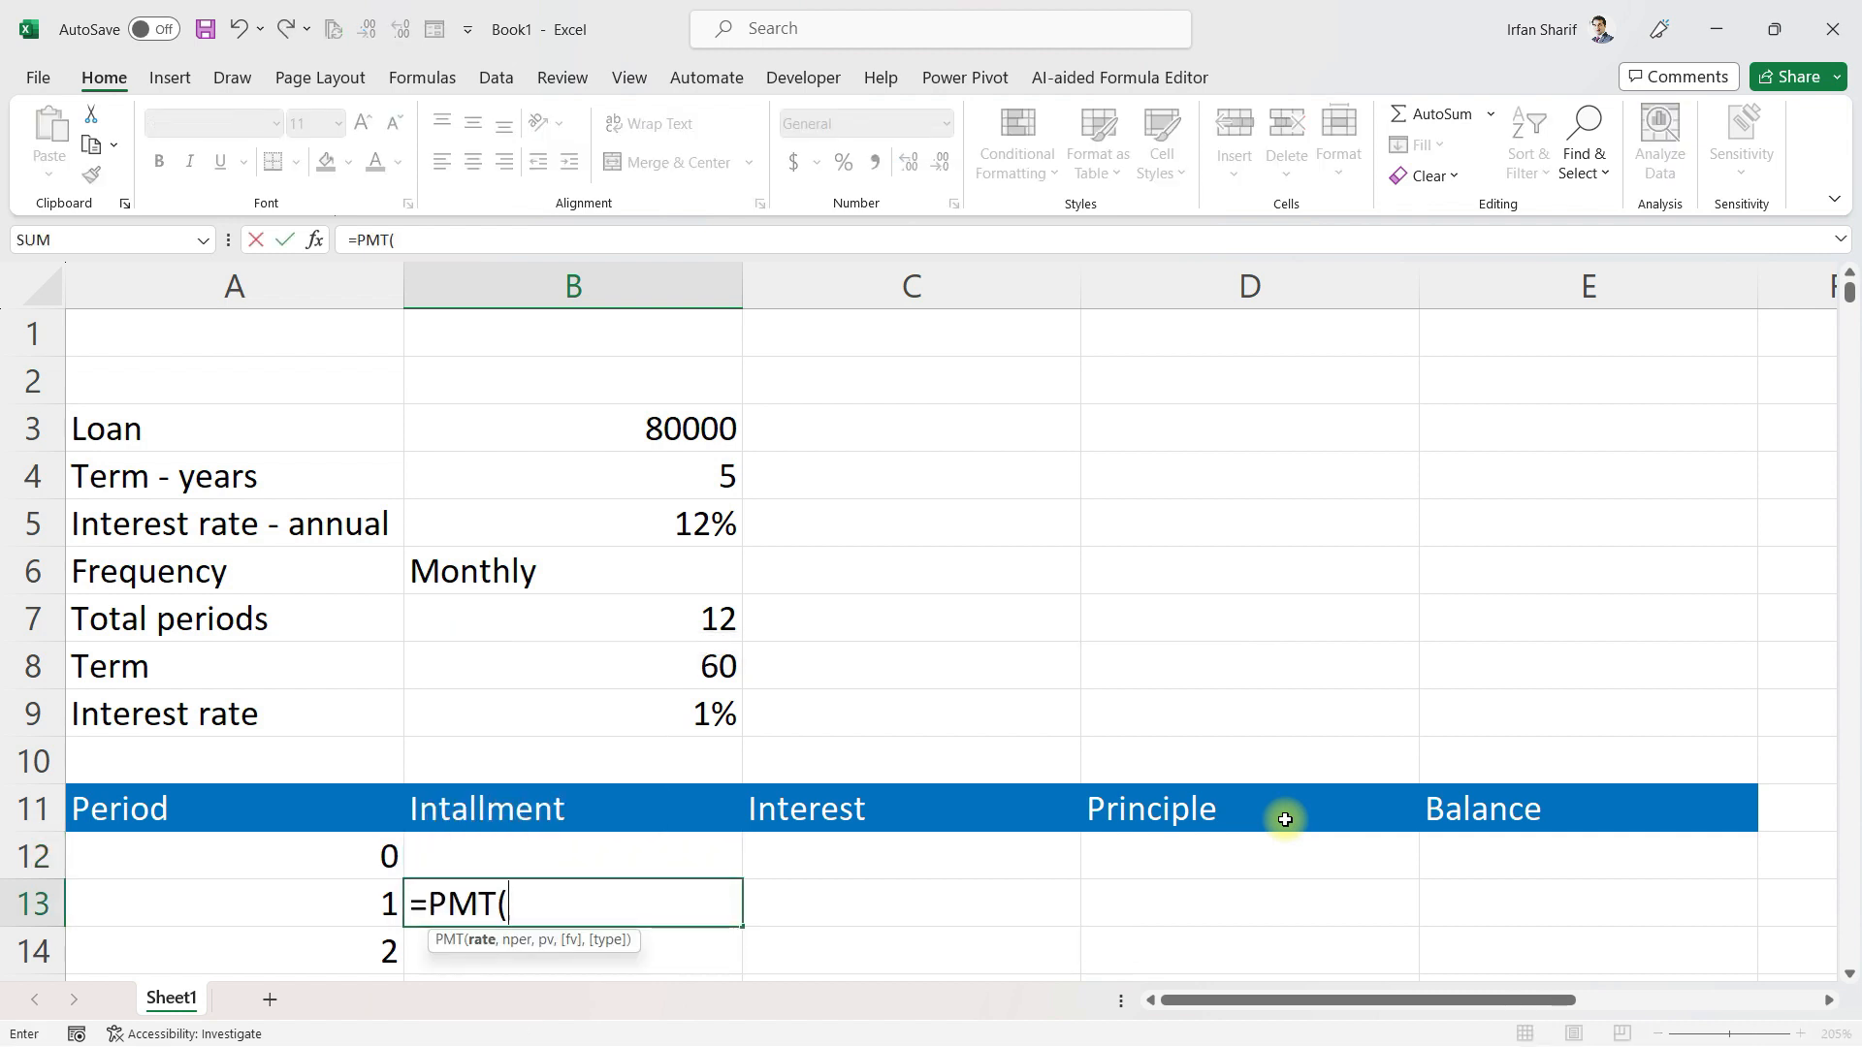
key(Up)
key(Up)
key(Up)
key(Up)
key(Up)
key(Down)
text(,)
key(Up)
key(Up)
key(Up)
key(Up)
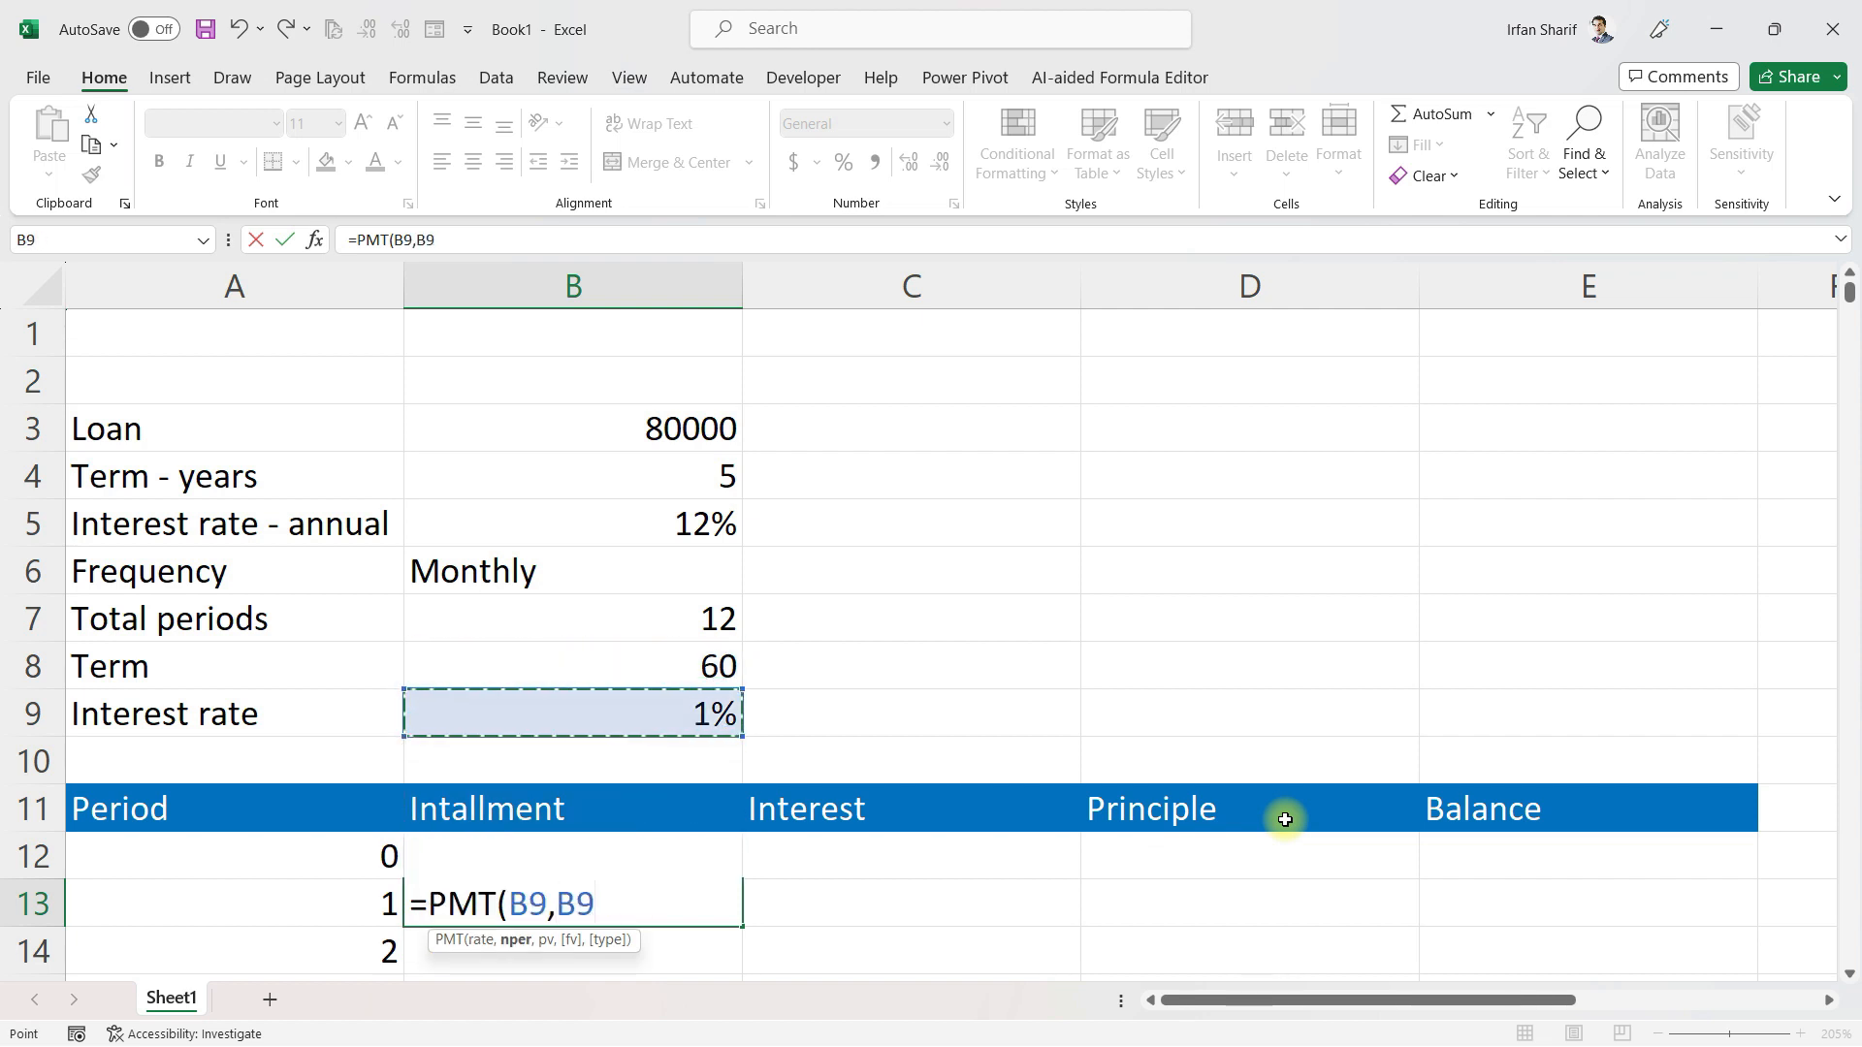
key(Up)
text(,)
key(Up)
key(Up)
key(Up)
key(Up)
key(Up)
key(Up)
key(Up)
key(Up)
key(Up)
key(Up)
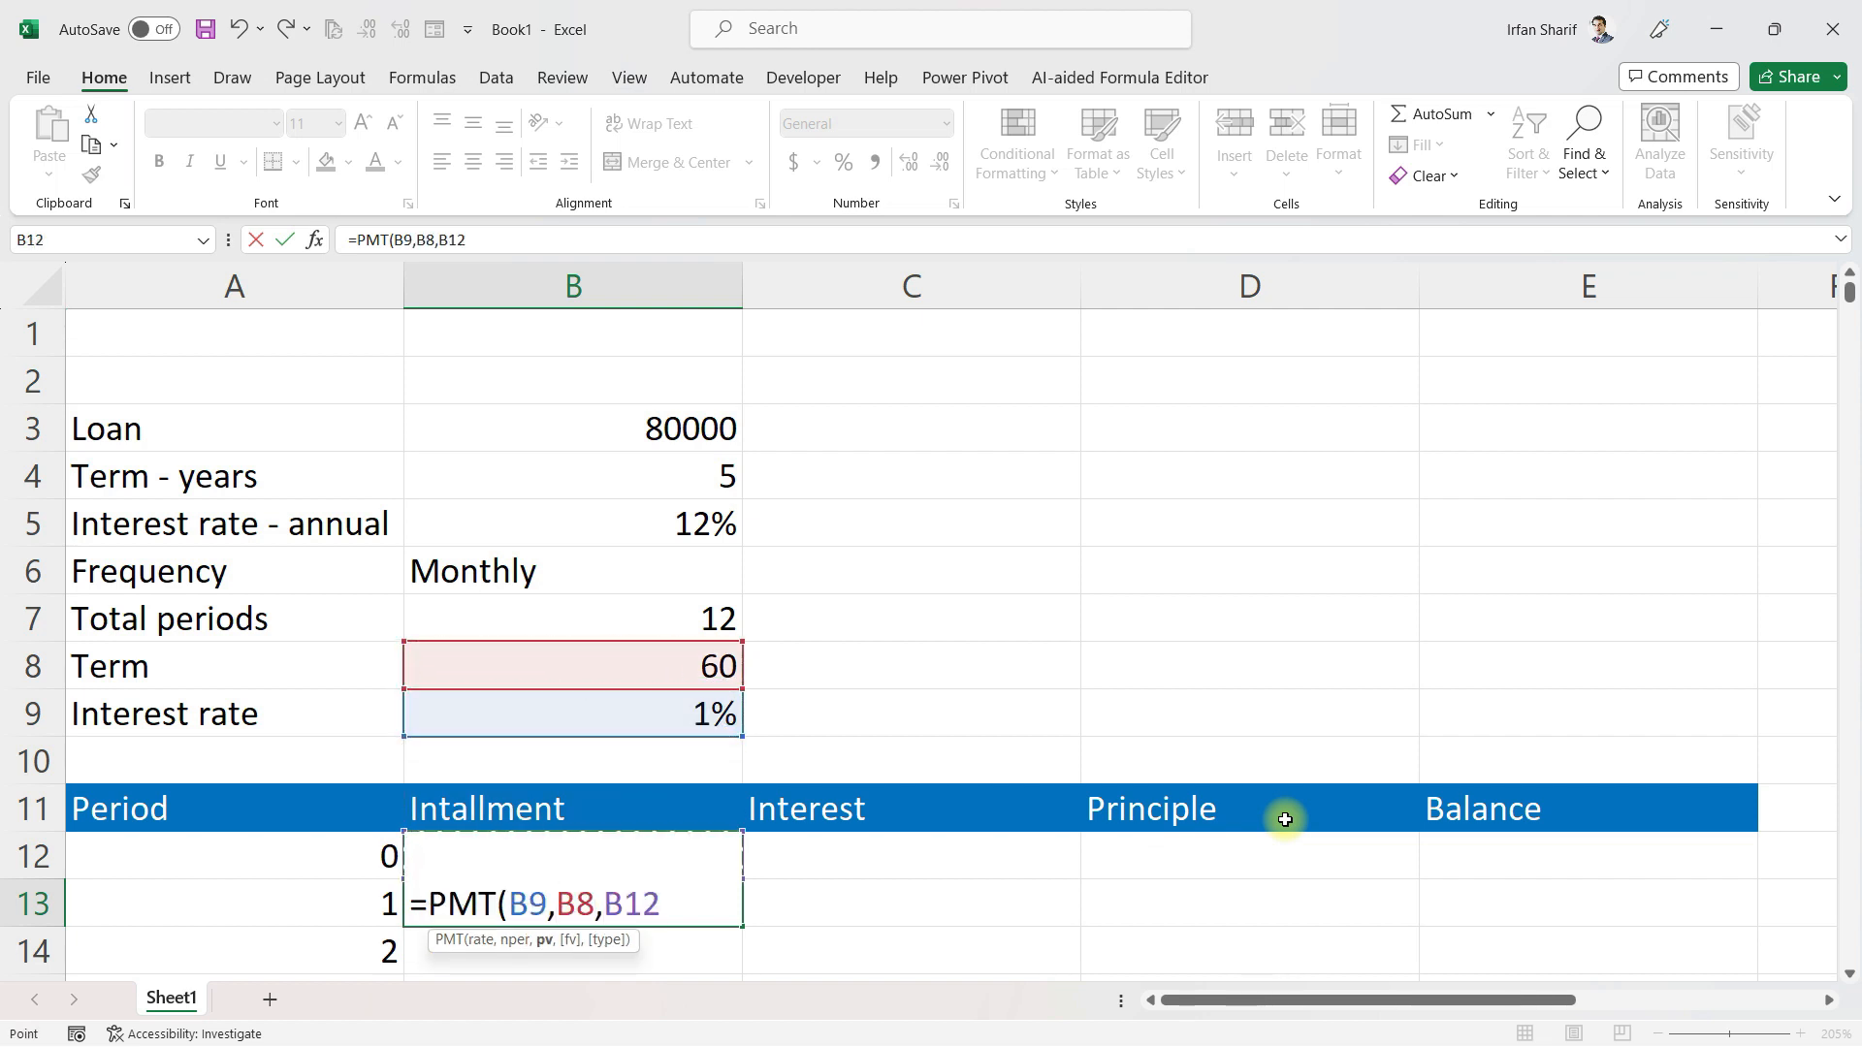
text(,)
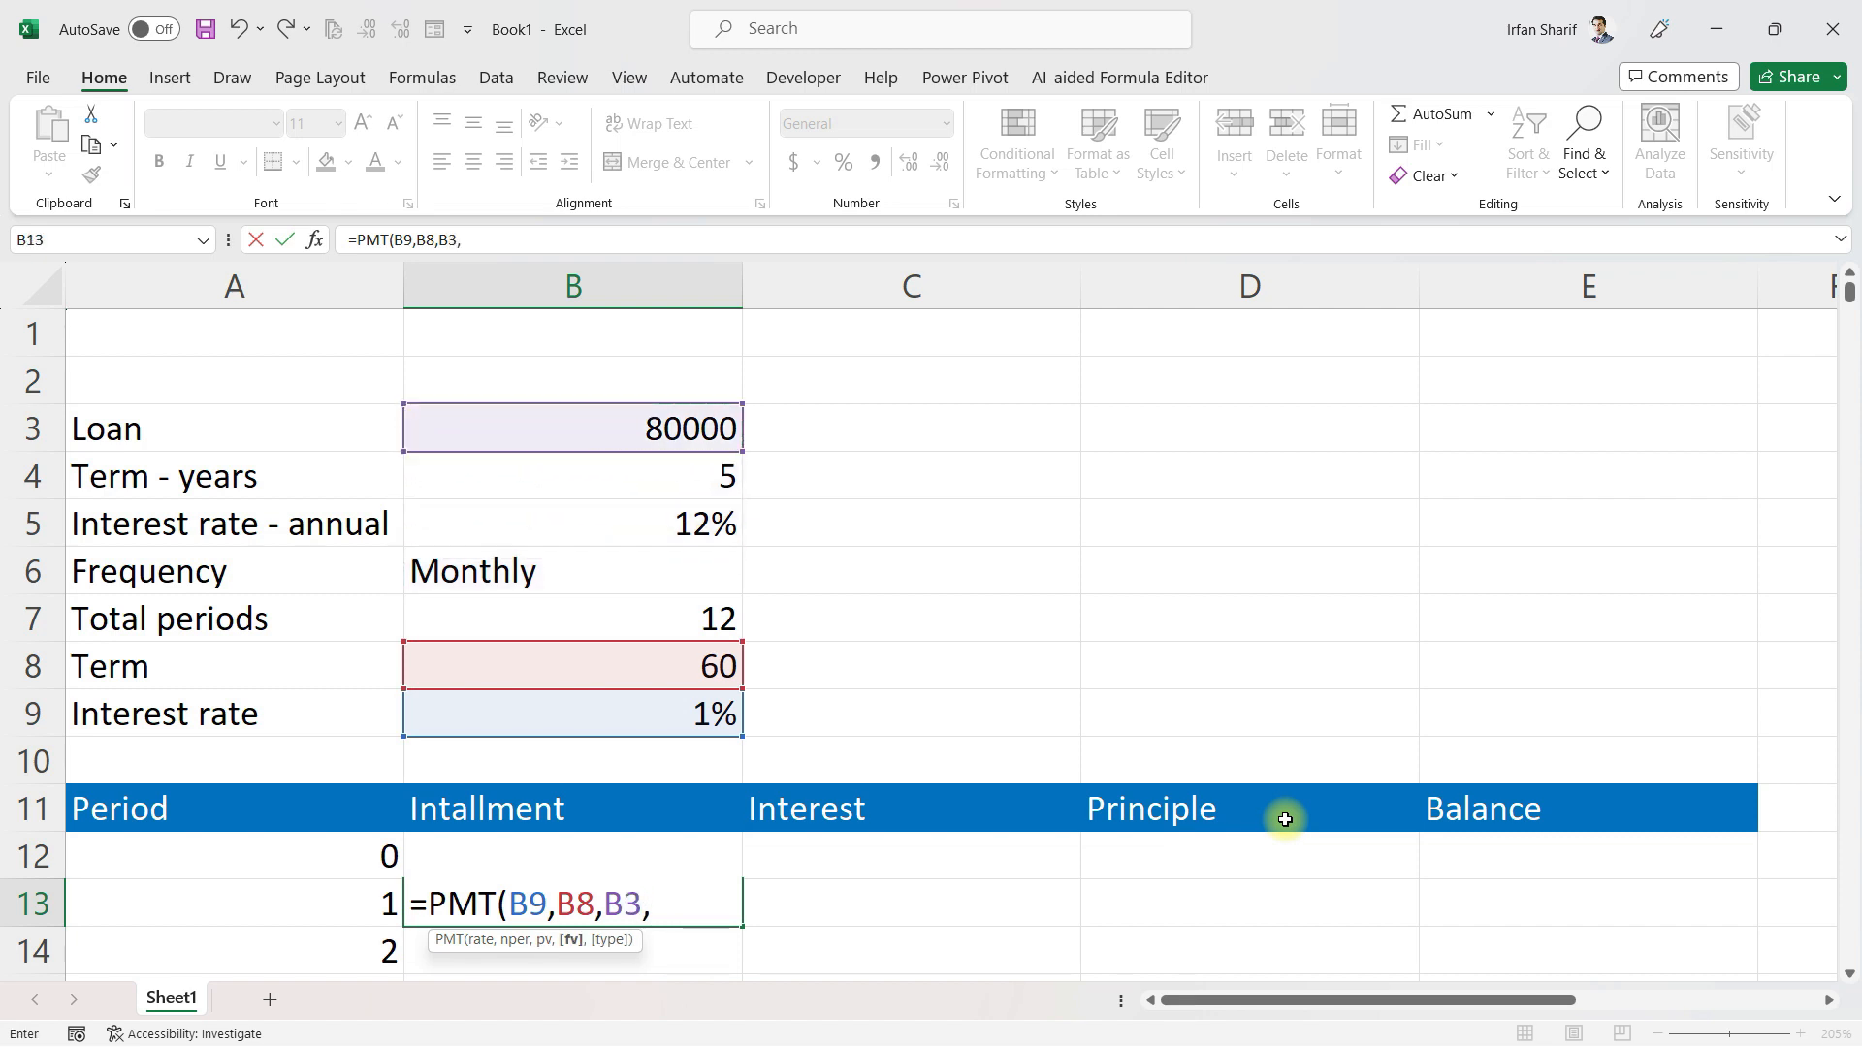
text(,)
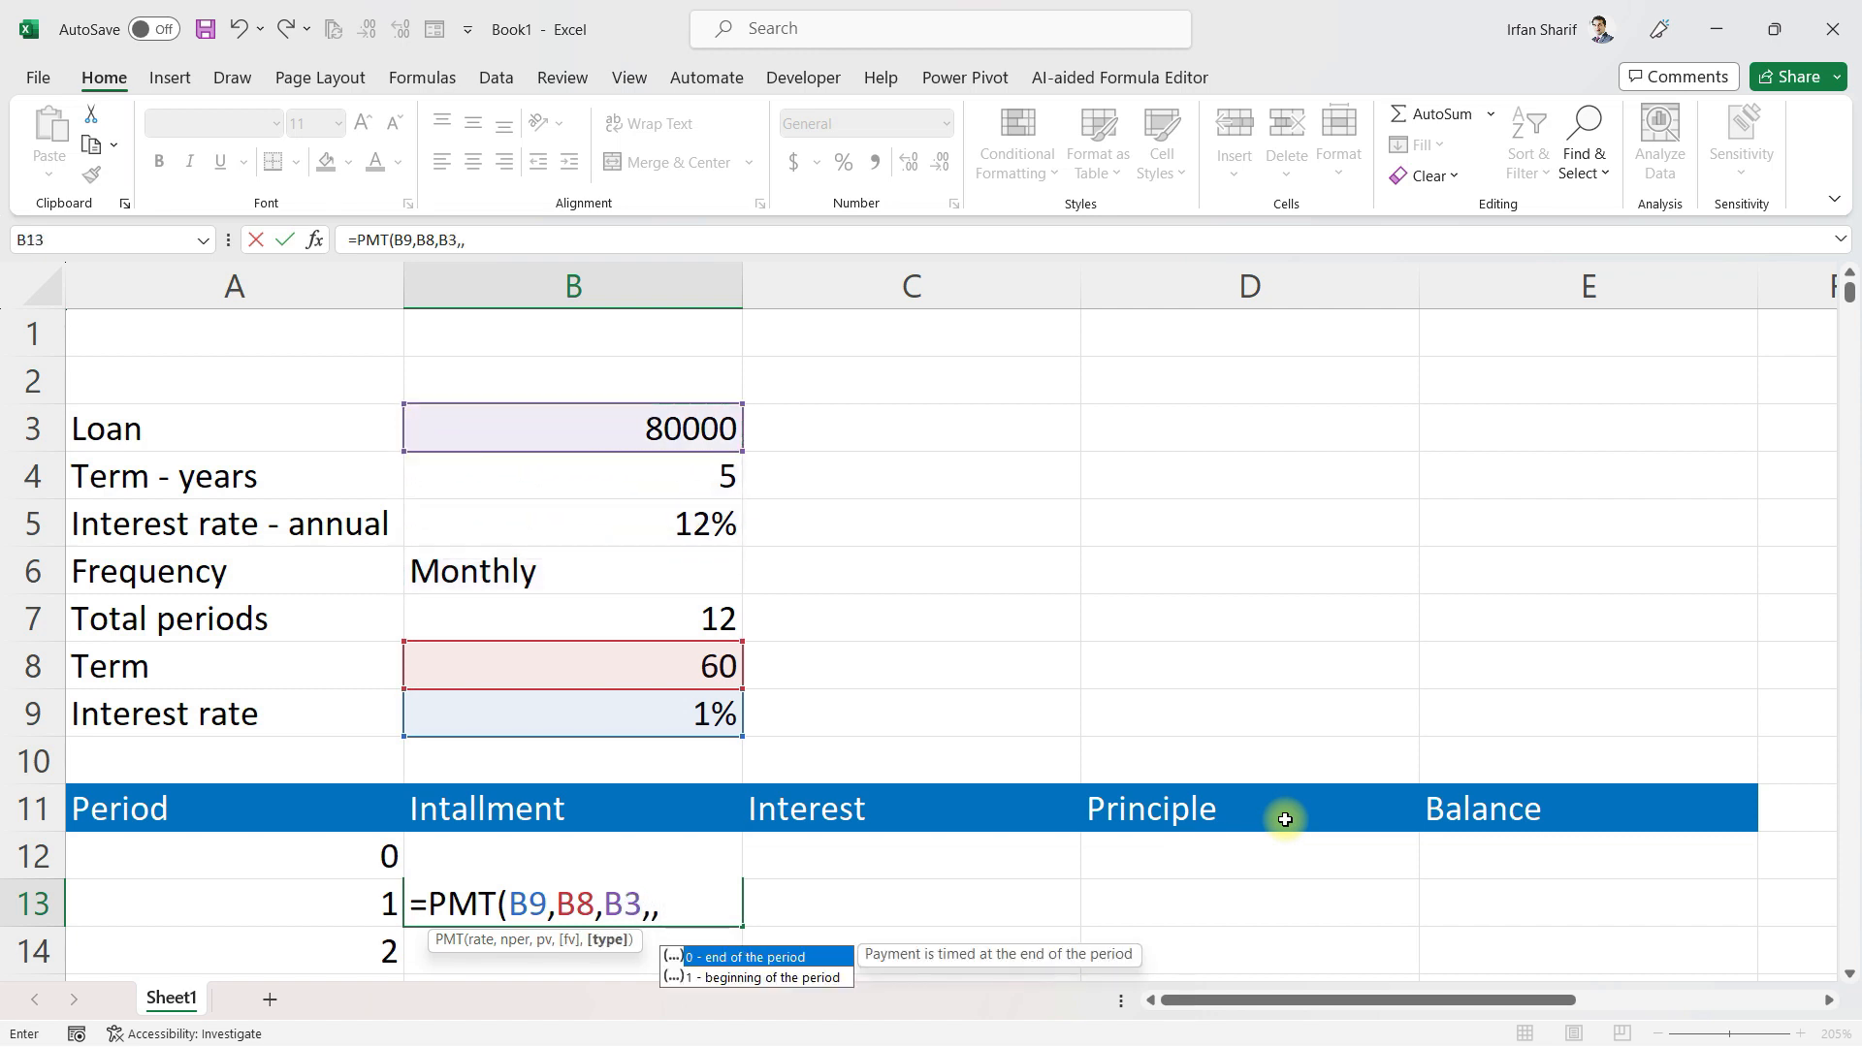
text(0))
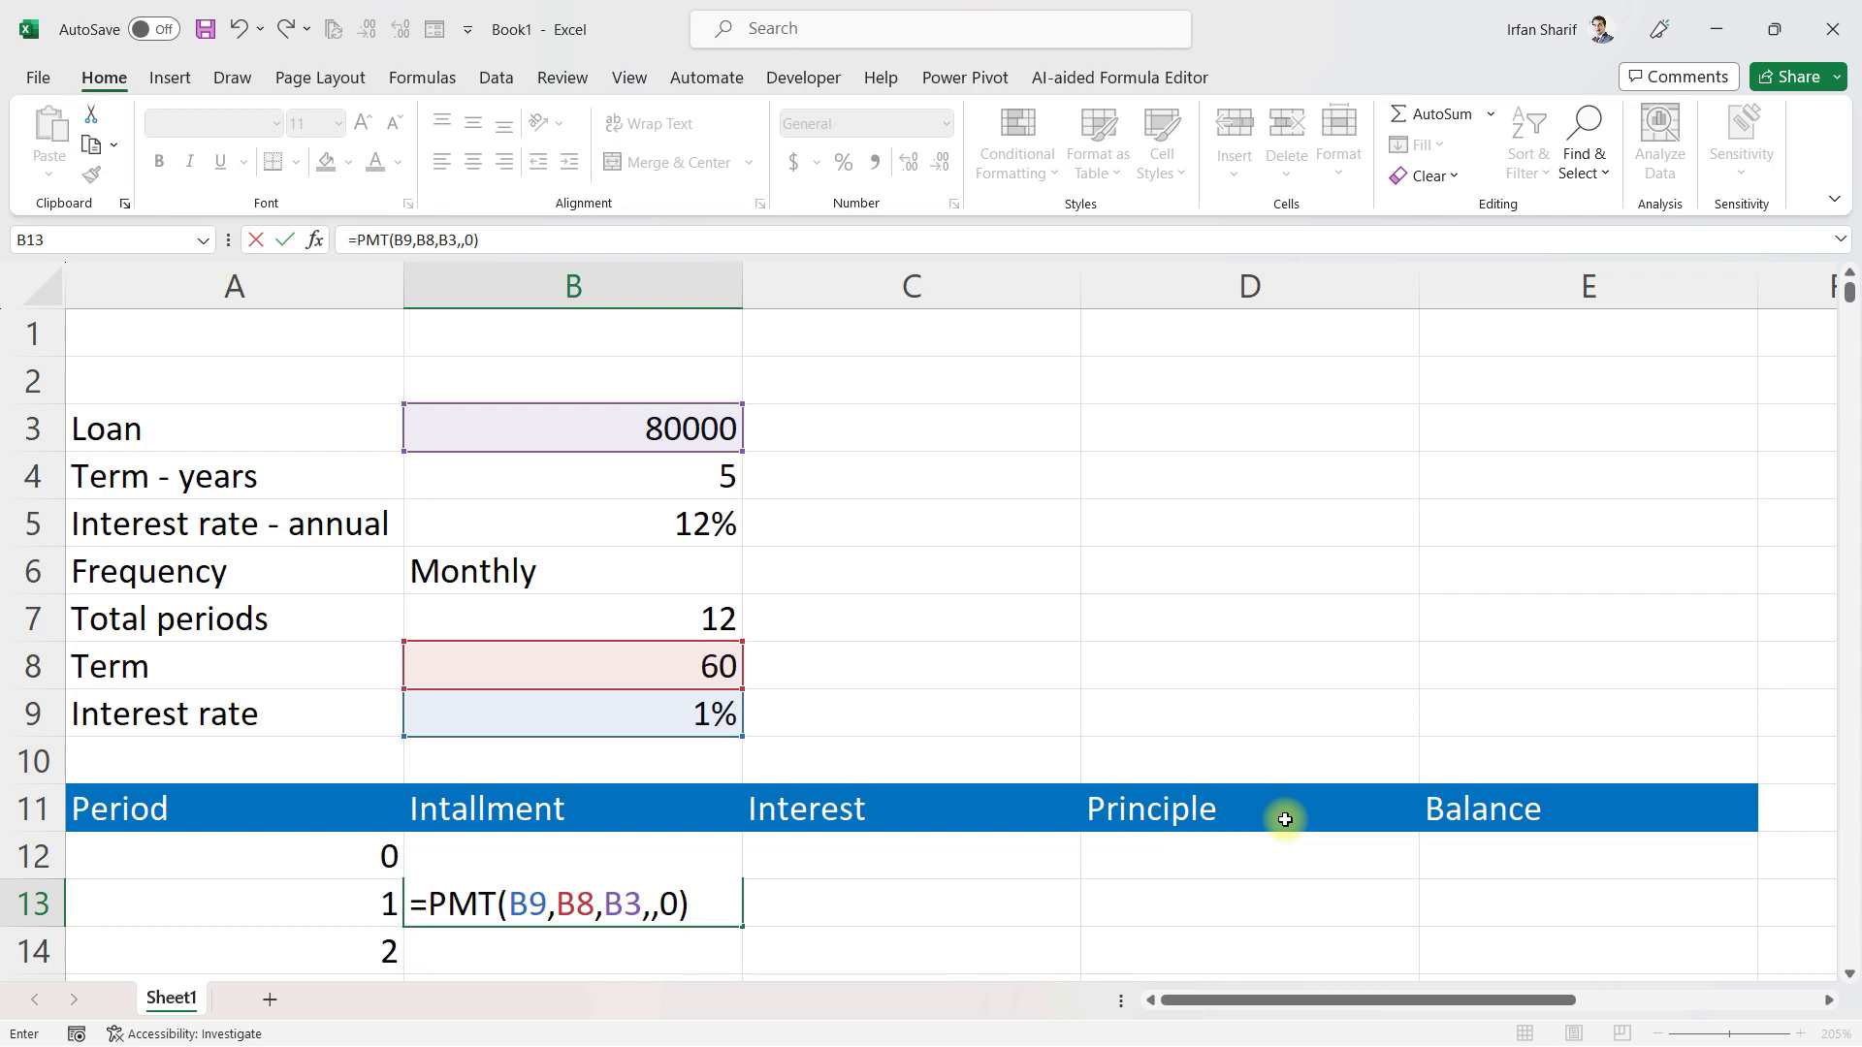
key(Return)
key(Up)
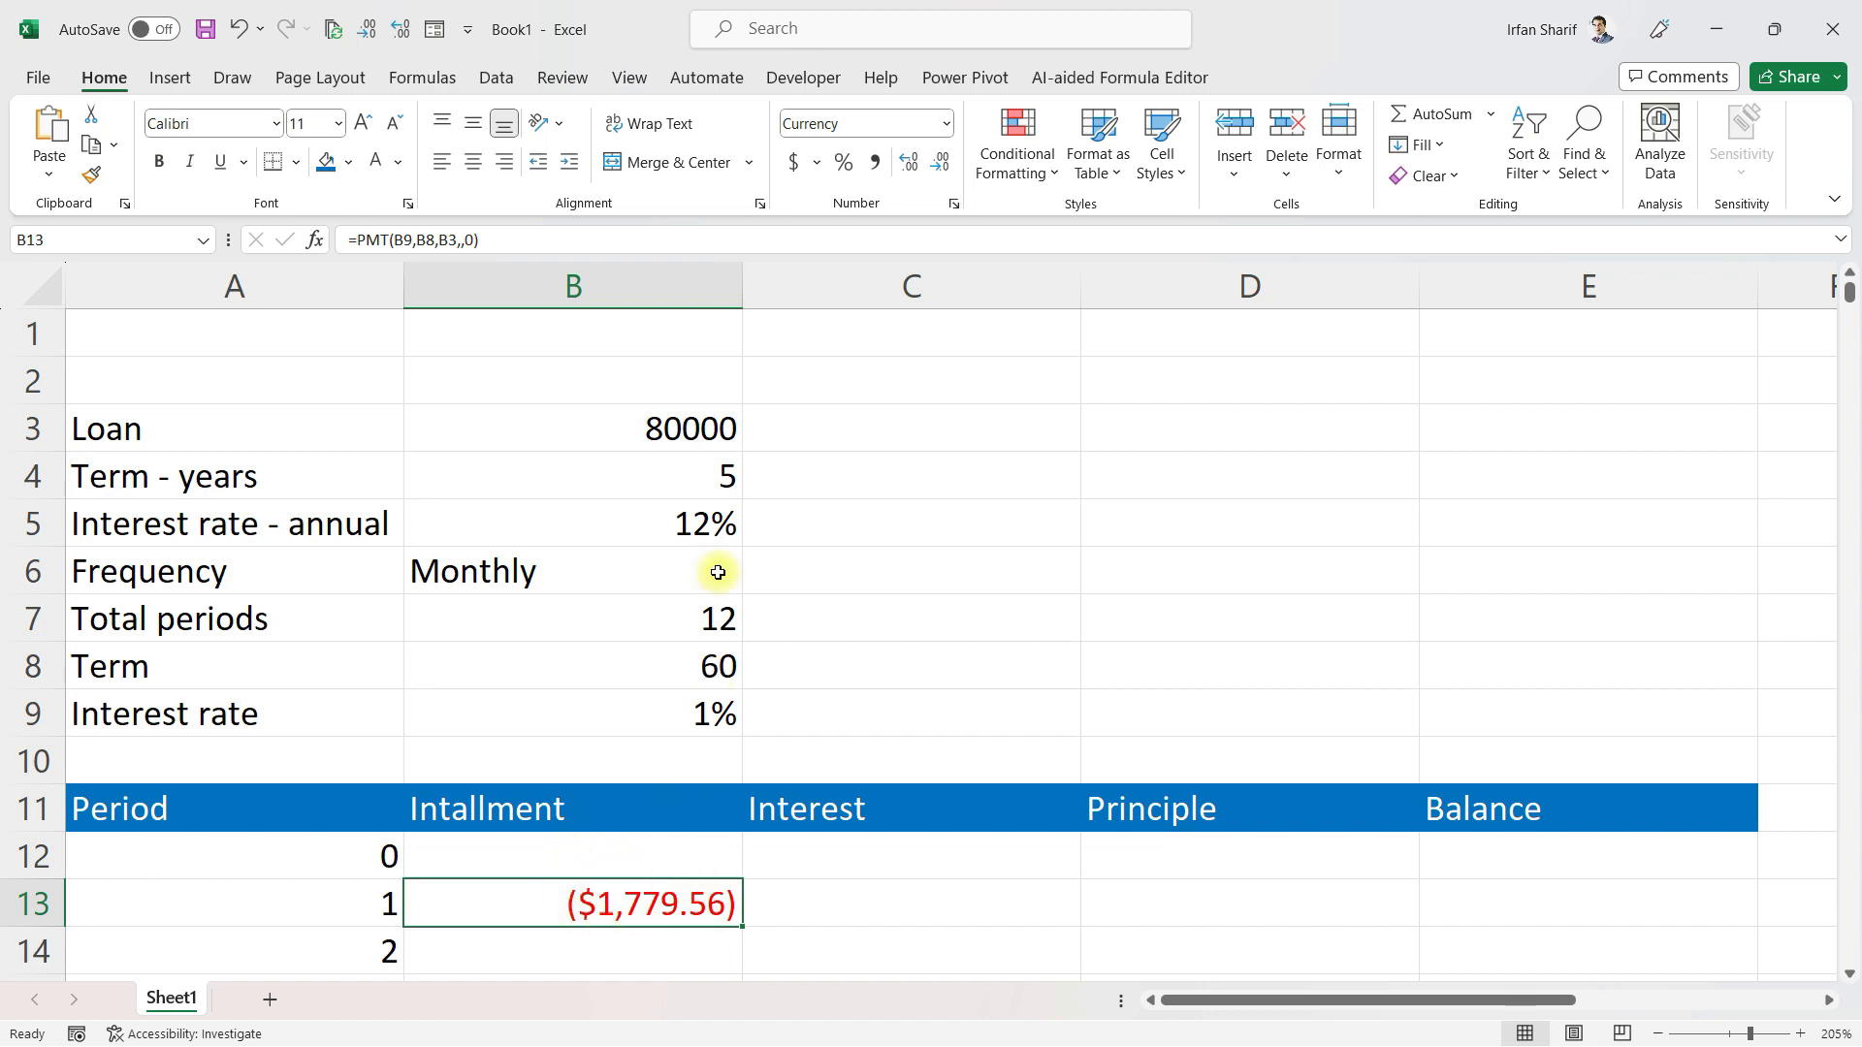
Make the loan amount in B3 negative by changing it to -80000
click(603, 423)
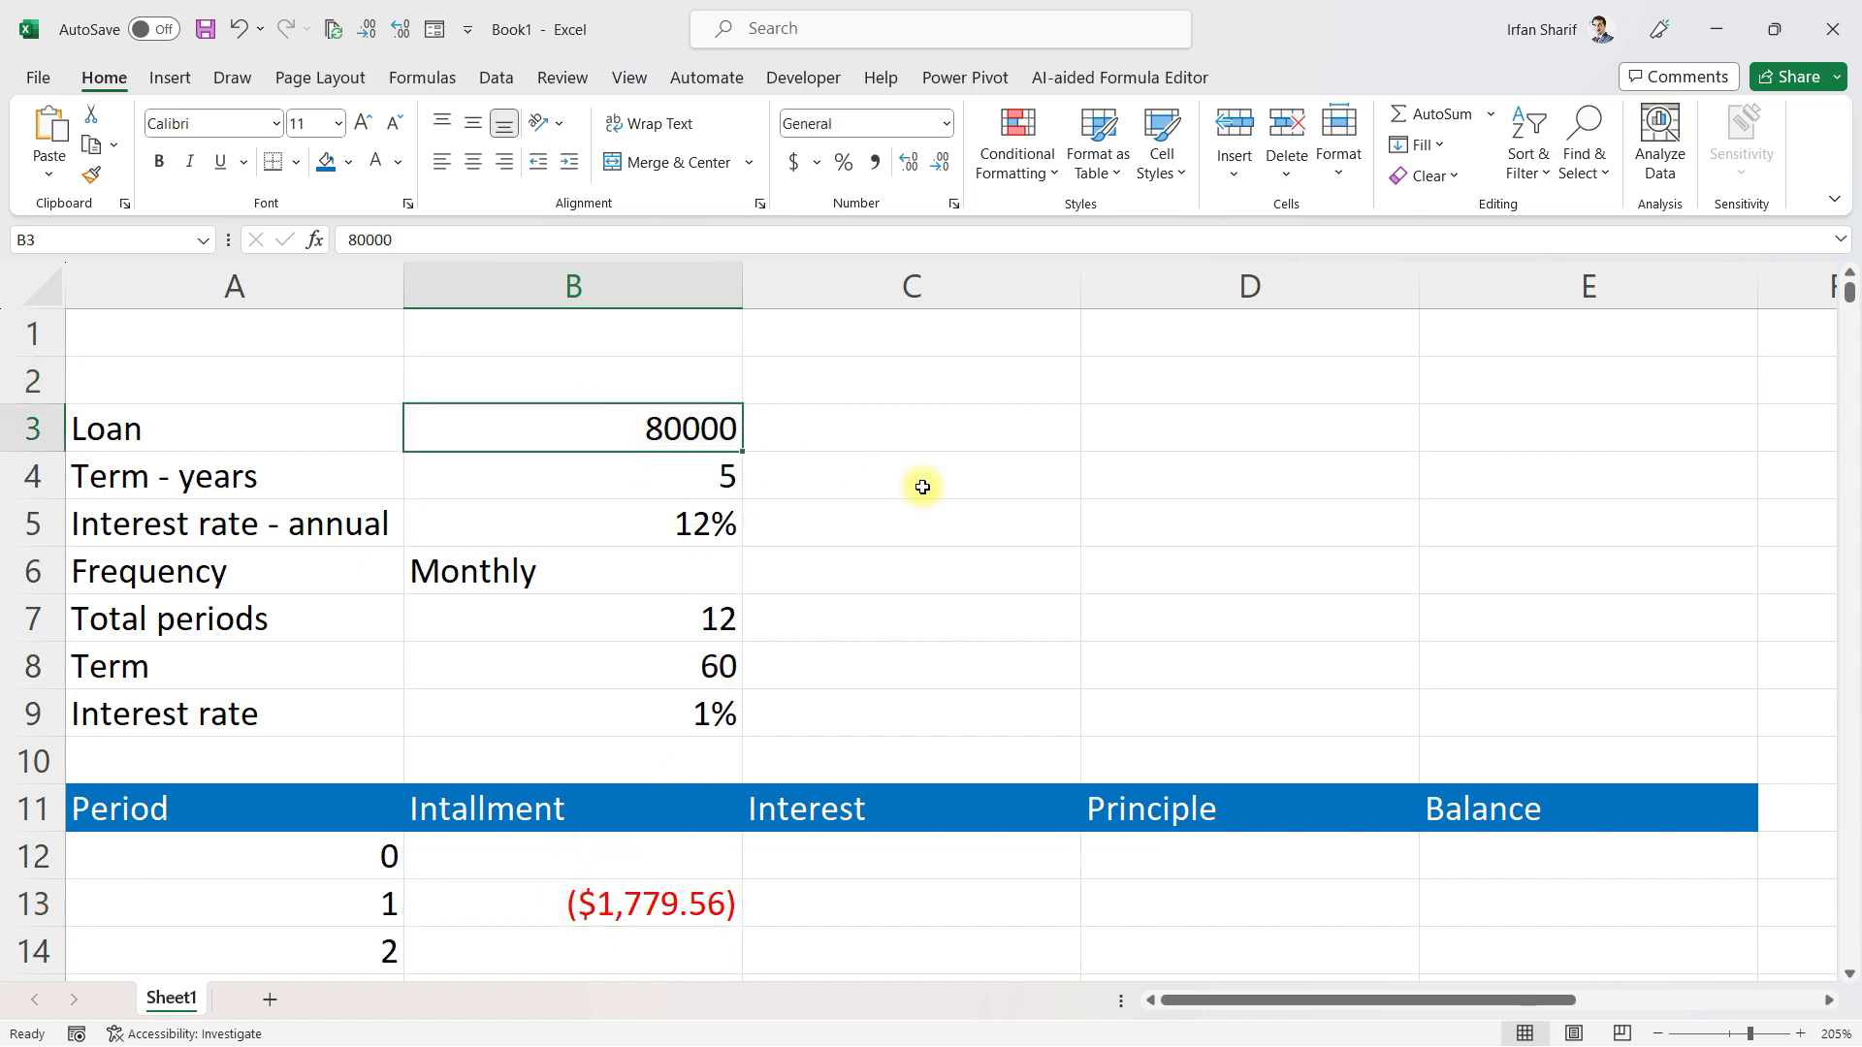
key(F2)
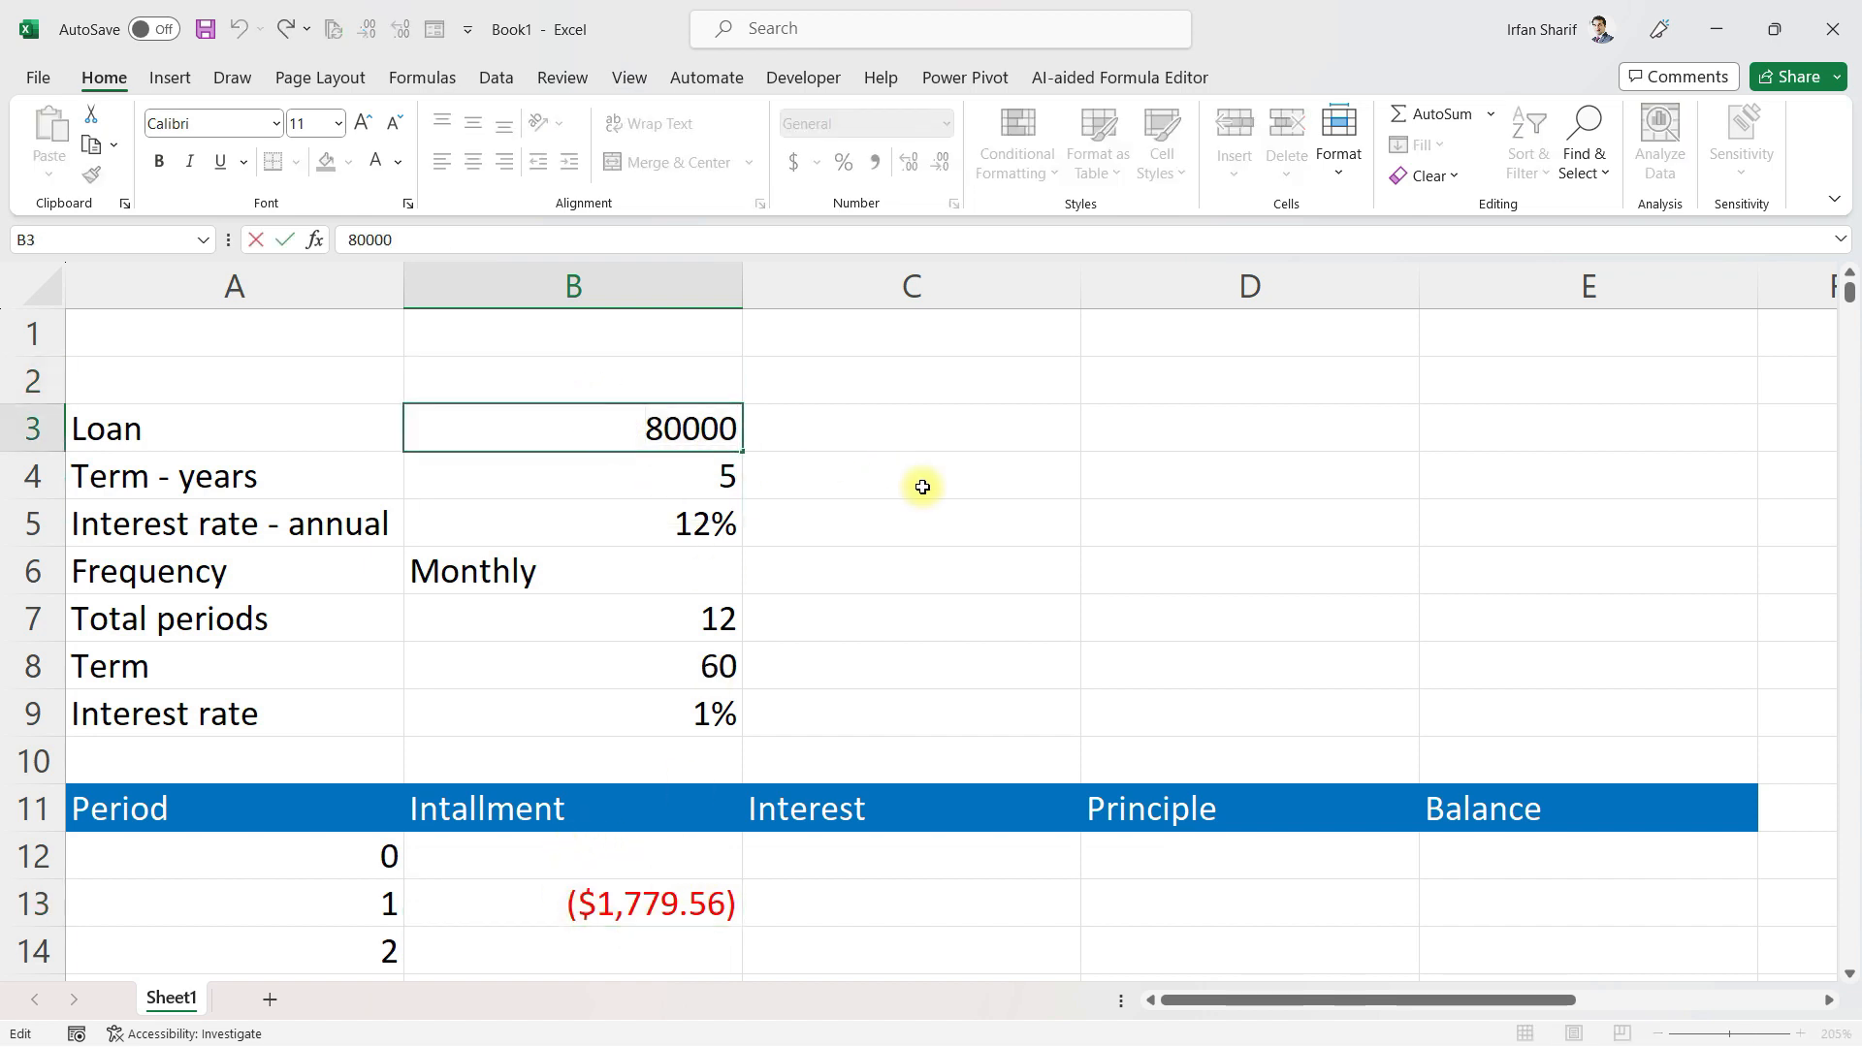
key(Home)
text(-)
key(Return)
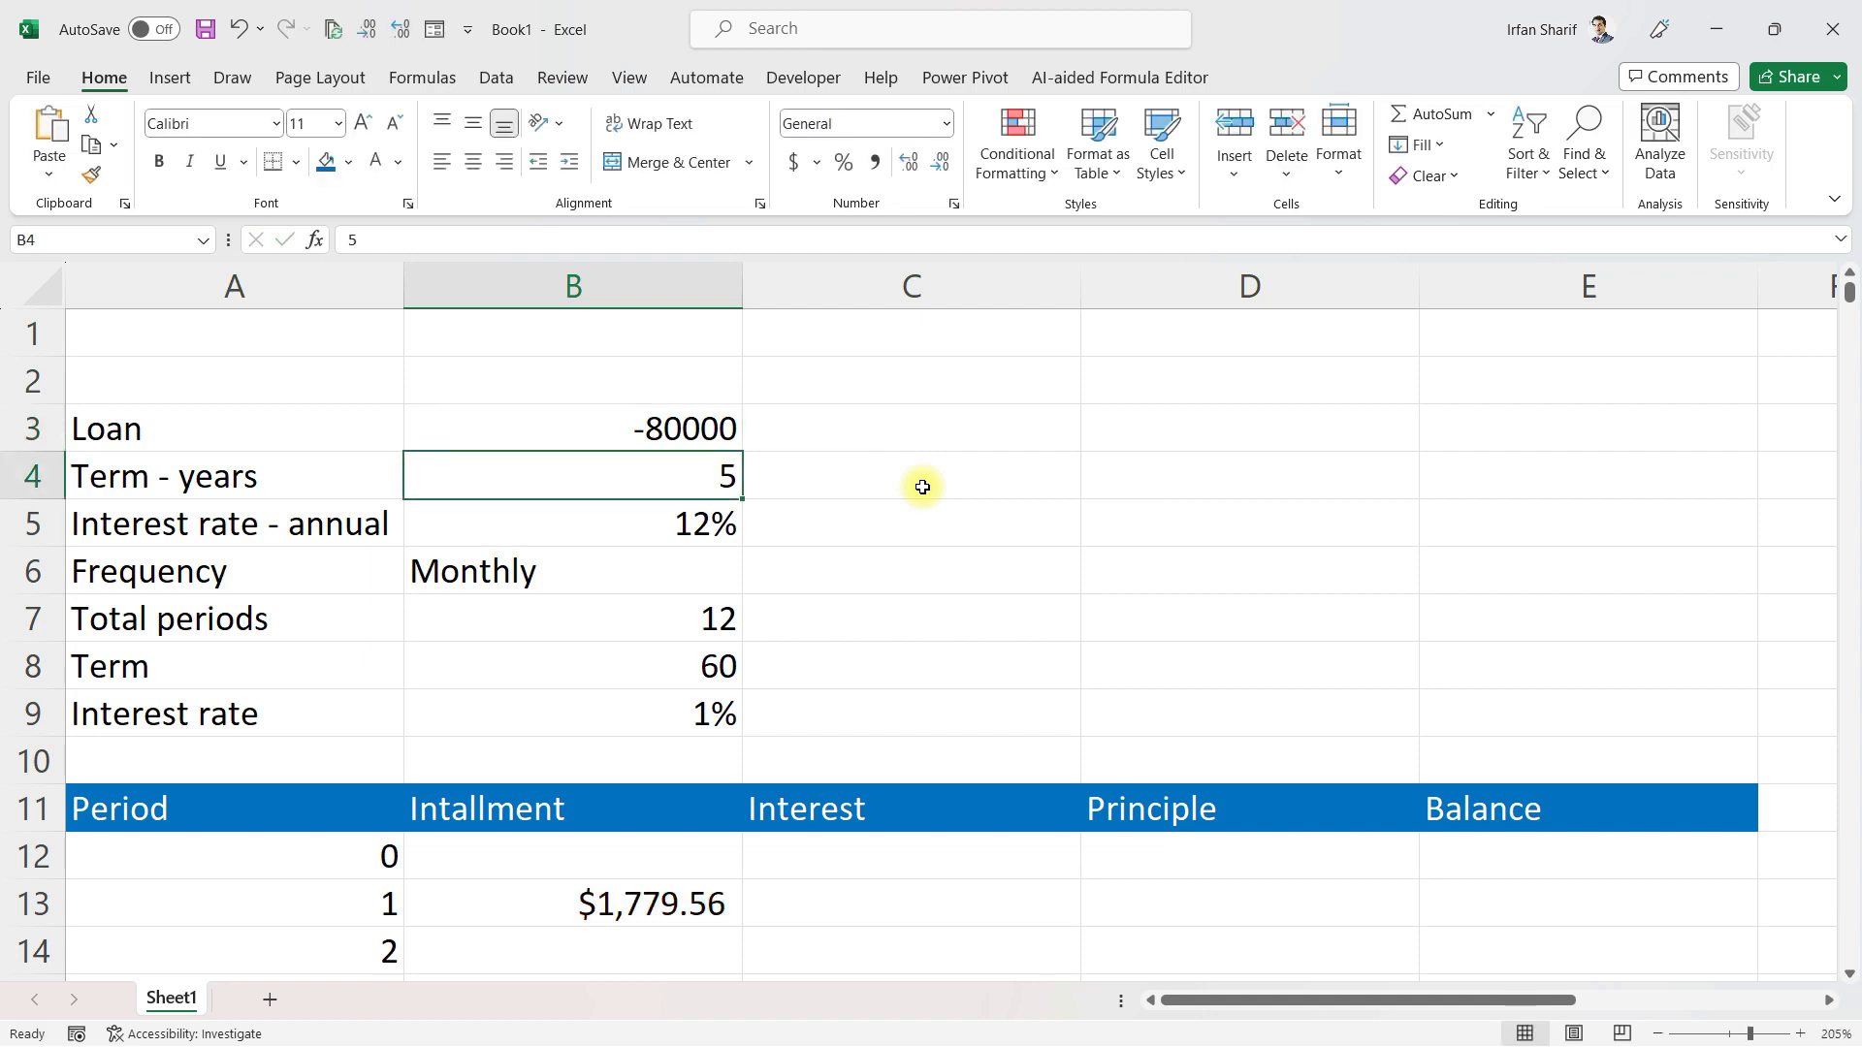
Apply the Number format to the schedule cells from B12 across to column E and down through period 80
key(Down)
key(Down)
key(Down)
key(Down)
key(Down)
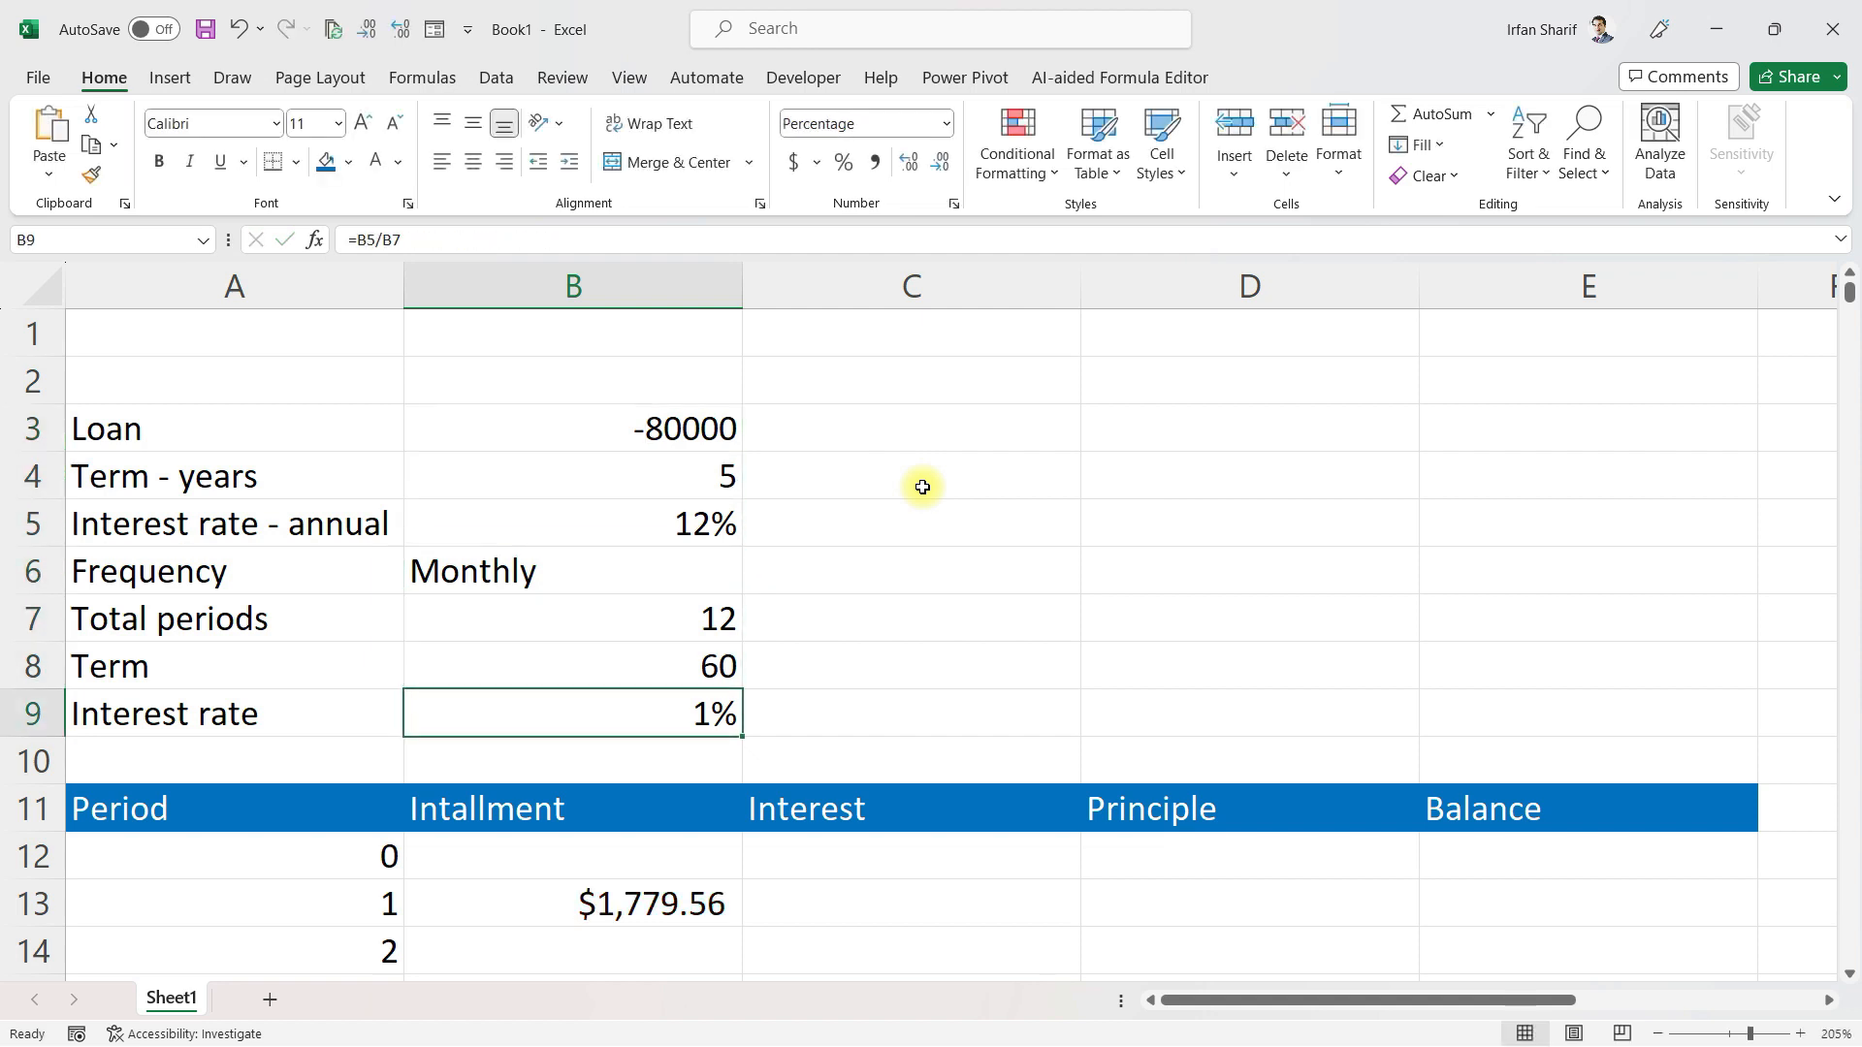
key(Down)
key(Down)
key(Down)
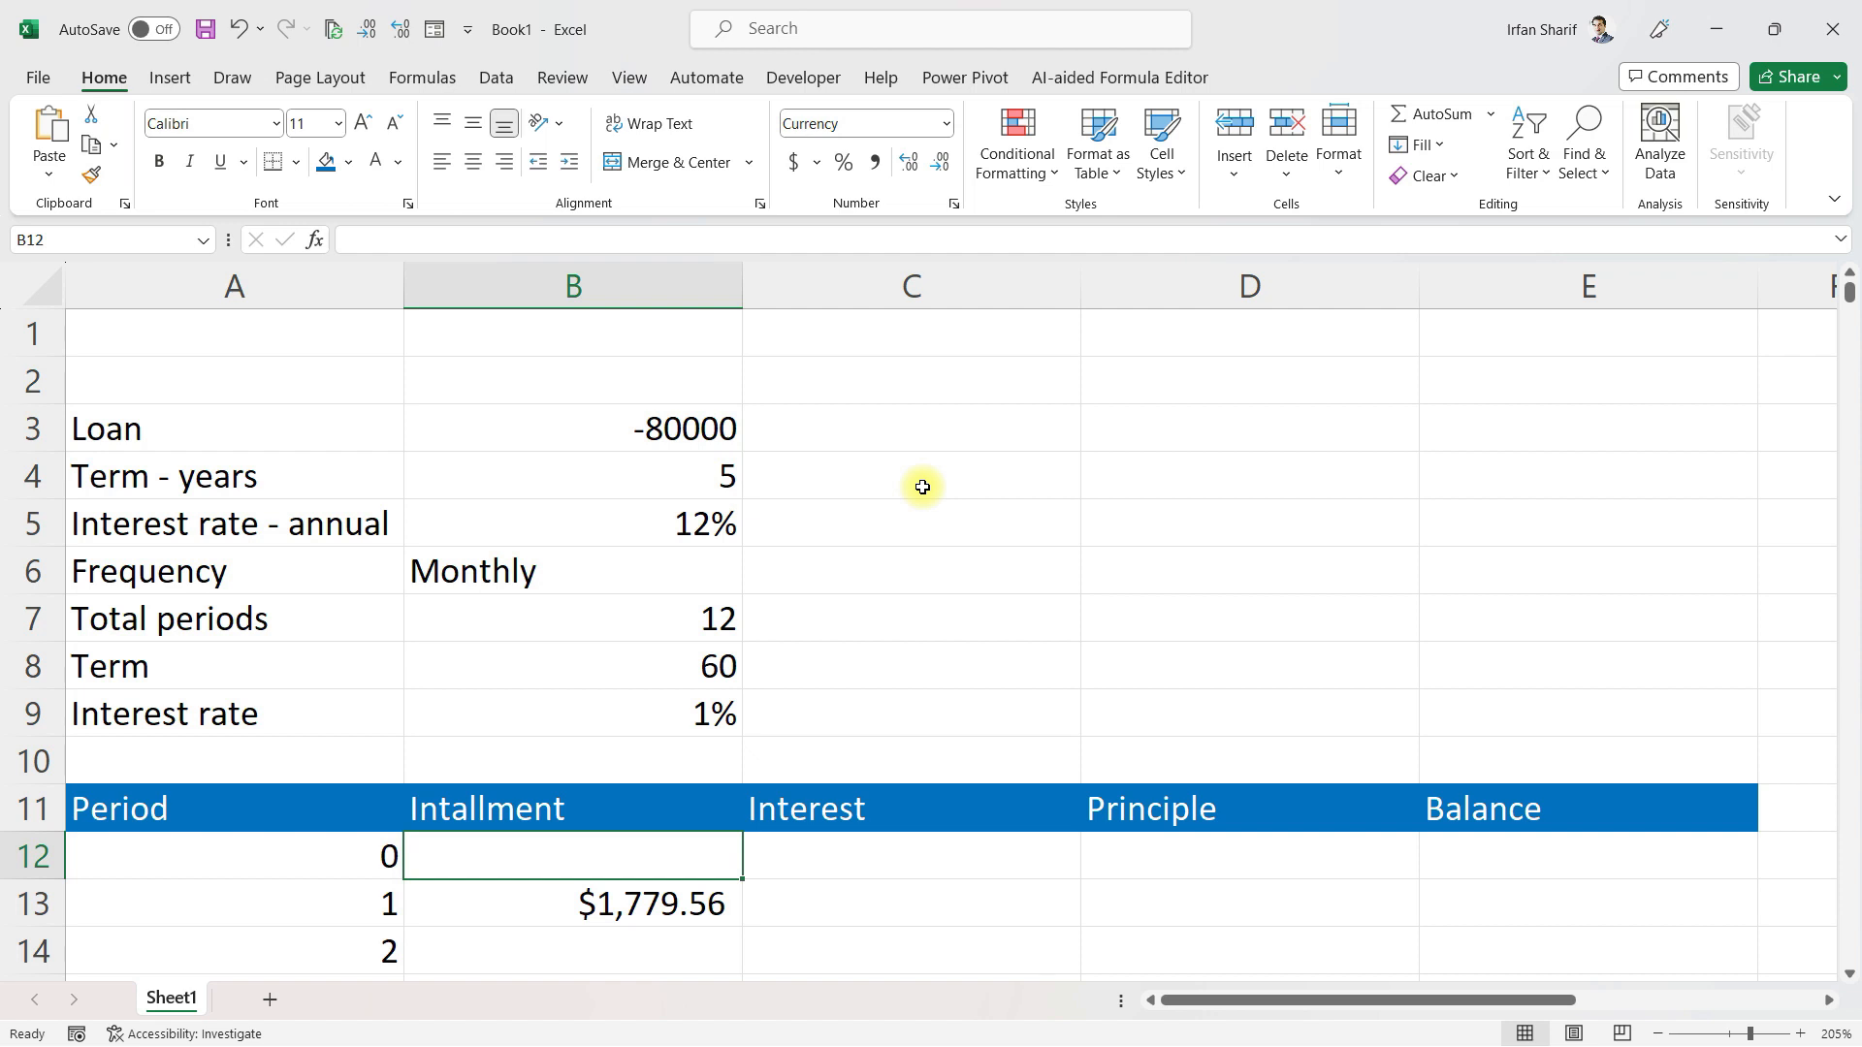
key(shift+Right)
key(shift+Right)
key(shift+Right)
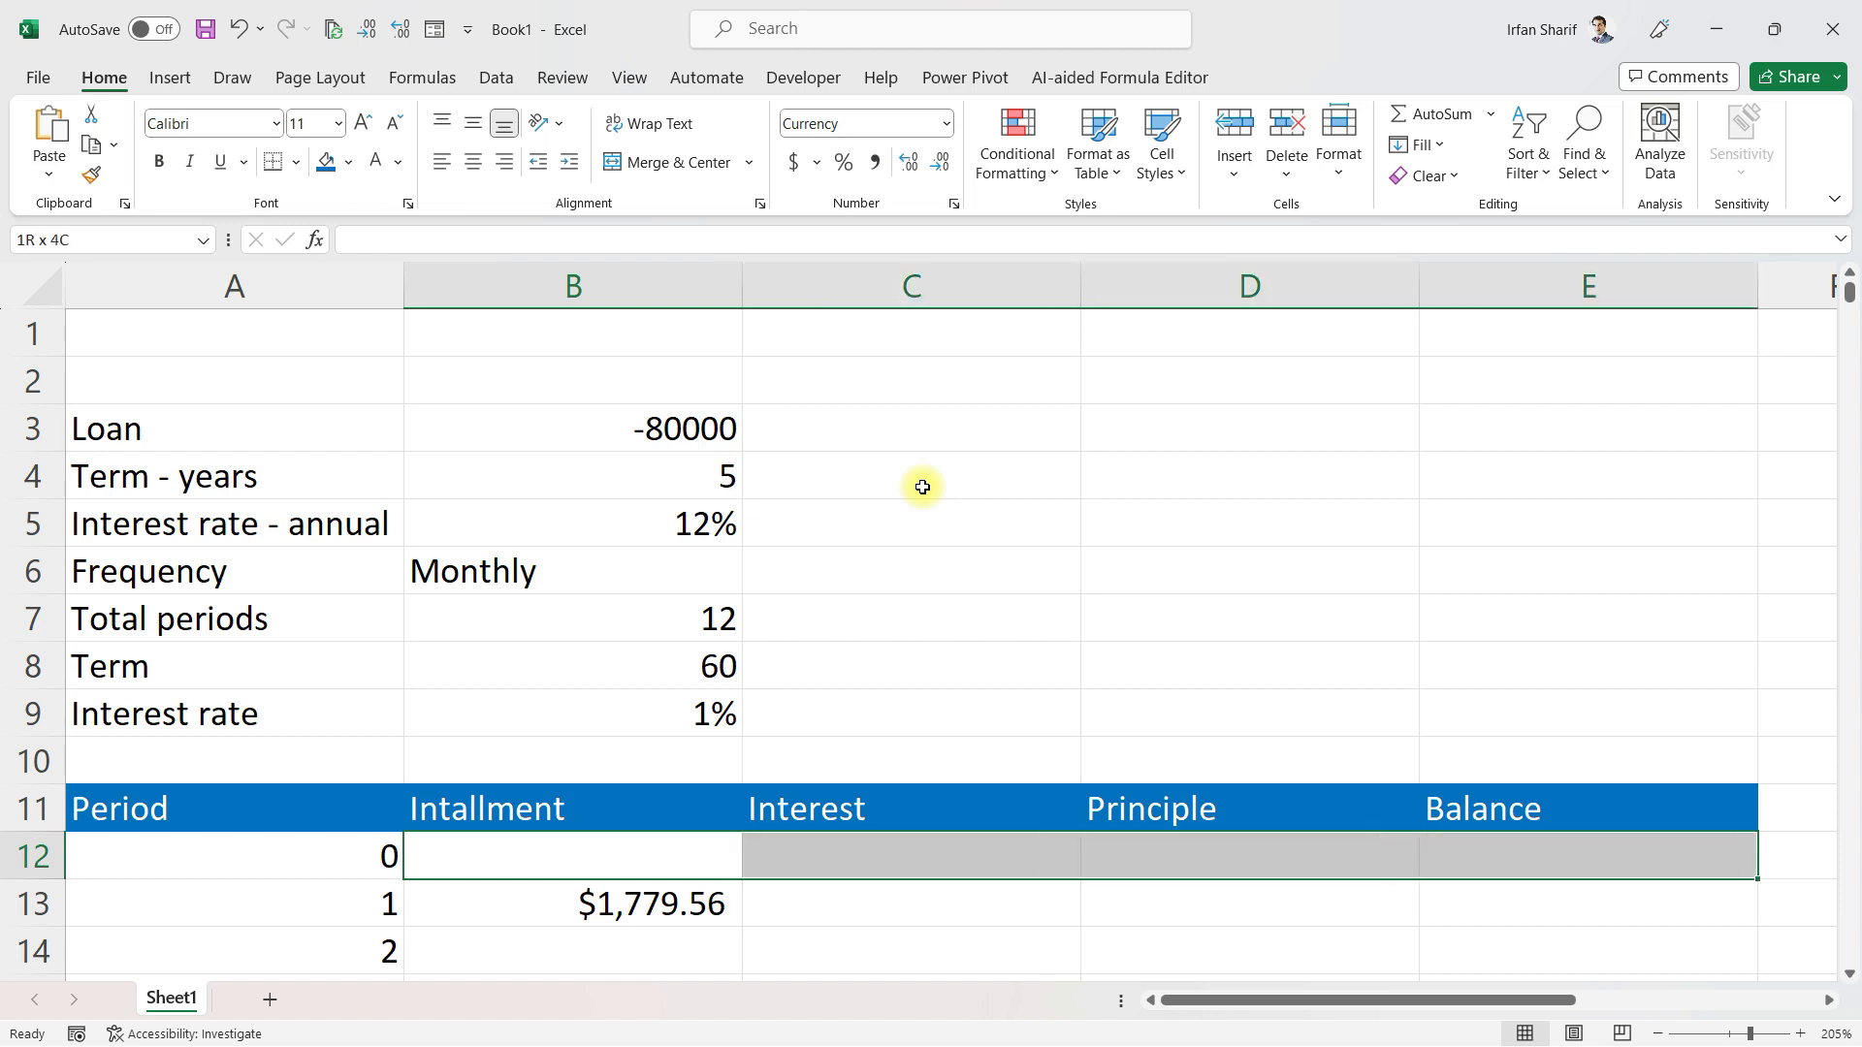
key(shift+Down)
key(shift+Down)
key(shift+Down)
key(shift+Down)
key(shift+Down)
key(shift+Down)
key(shift+Down)
key(shift+Down)
key(shift+Down)
key(shift+Down)
key(shift+Down)
key(shift+Down)
key(shift+Down)
key(shift+Down)
key(shift+Down)
key(shift+Down)
key(shift+Down)
key(shift+Down)
key(shift+Down)
key(shift+Down)
key(shift+Down)
key(shift+Down)
key(shift+Down)
key(shift+Down)
key(shift+Down)
key(shift+Down)
key(shift+Down)
key(shift+Down)
key(shift+Down)
key(shift+Down)
key(shift+Down)
key(shift+Down)
key(shift+Down)
key(shift+Down)
key(shift+Down)
key(shift+Down)
key(shift+Down)
key(shift+Down)
key(shift+Down)
key(shift+Down)
key(shift+Down)
key(shift+Down)
key(shift+Down)
key(shift+Down)
key(shift+Down)
key(shift+Down)
key(shift+Down)
key(shift+Down)
click(945, 124)
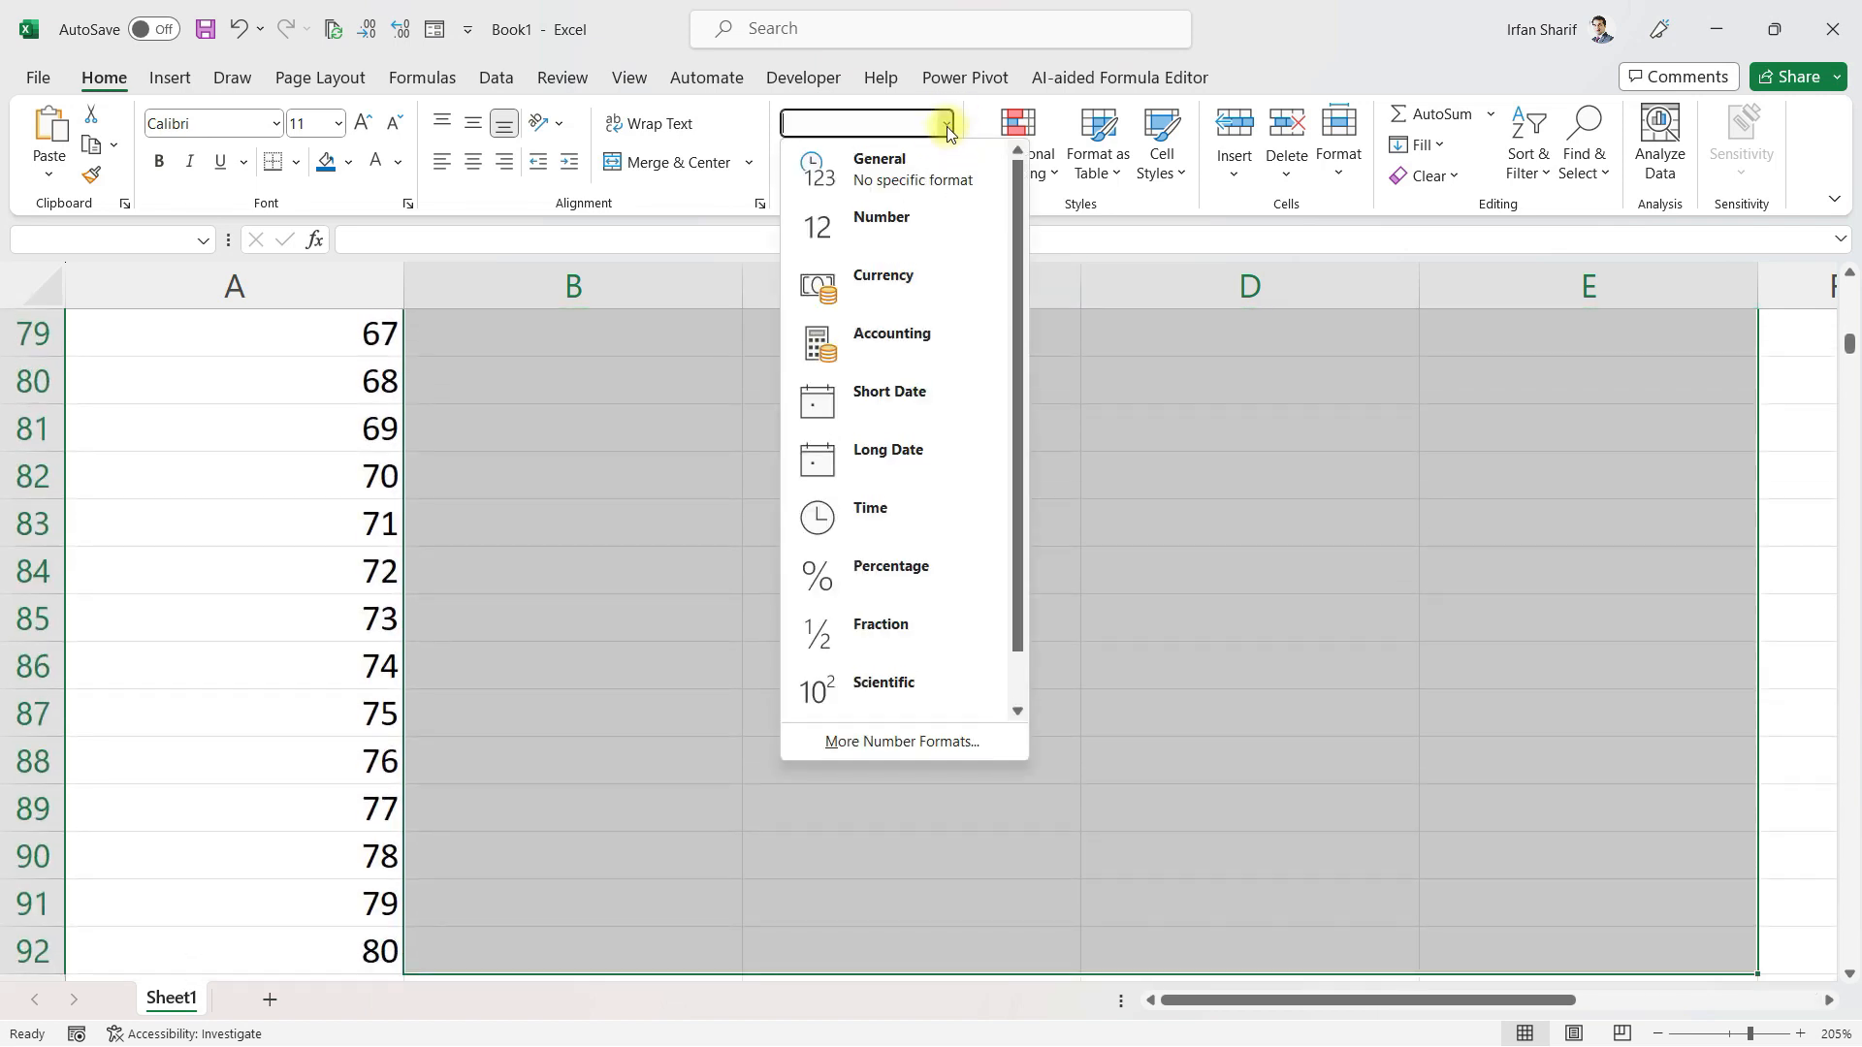
click(886, 220)
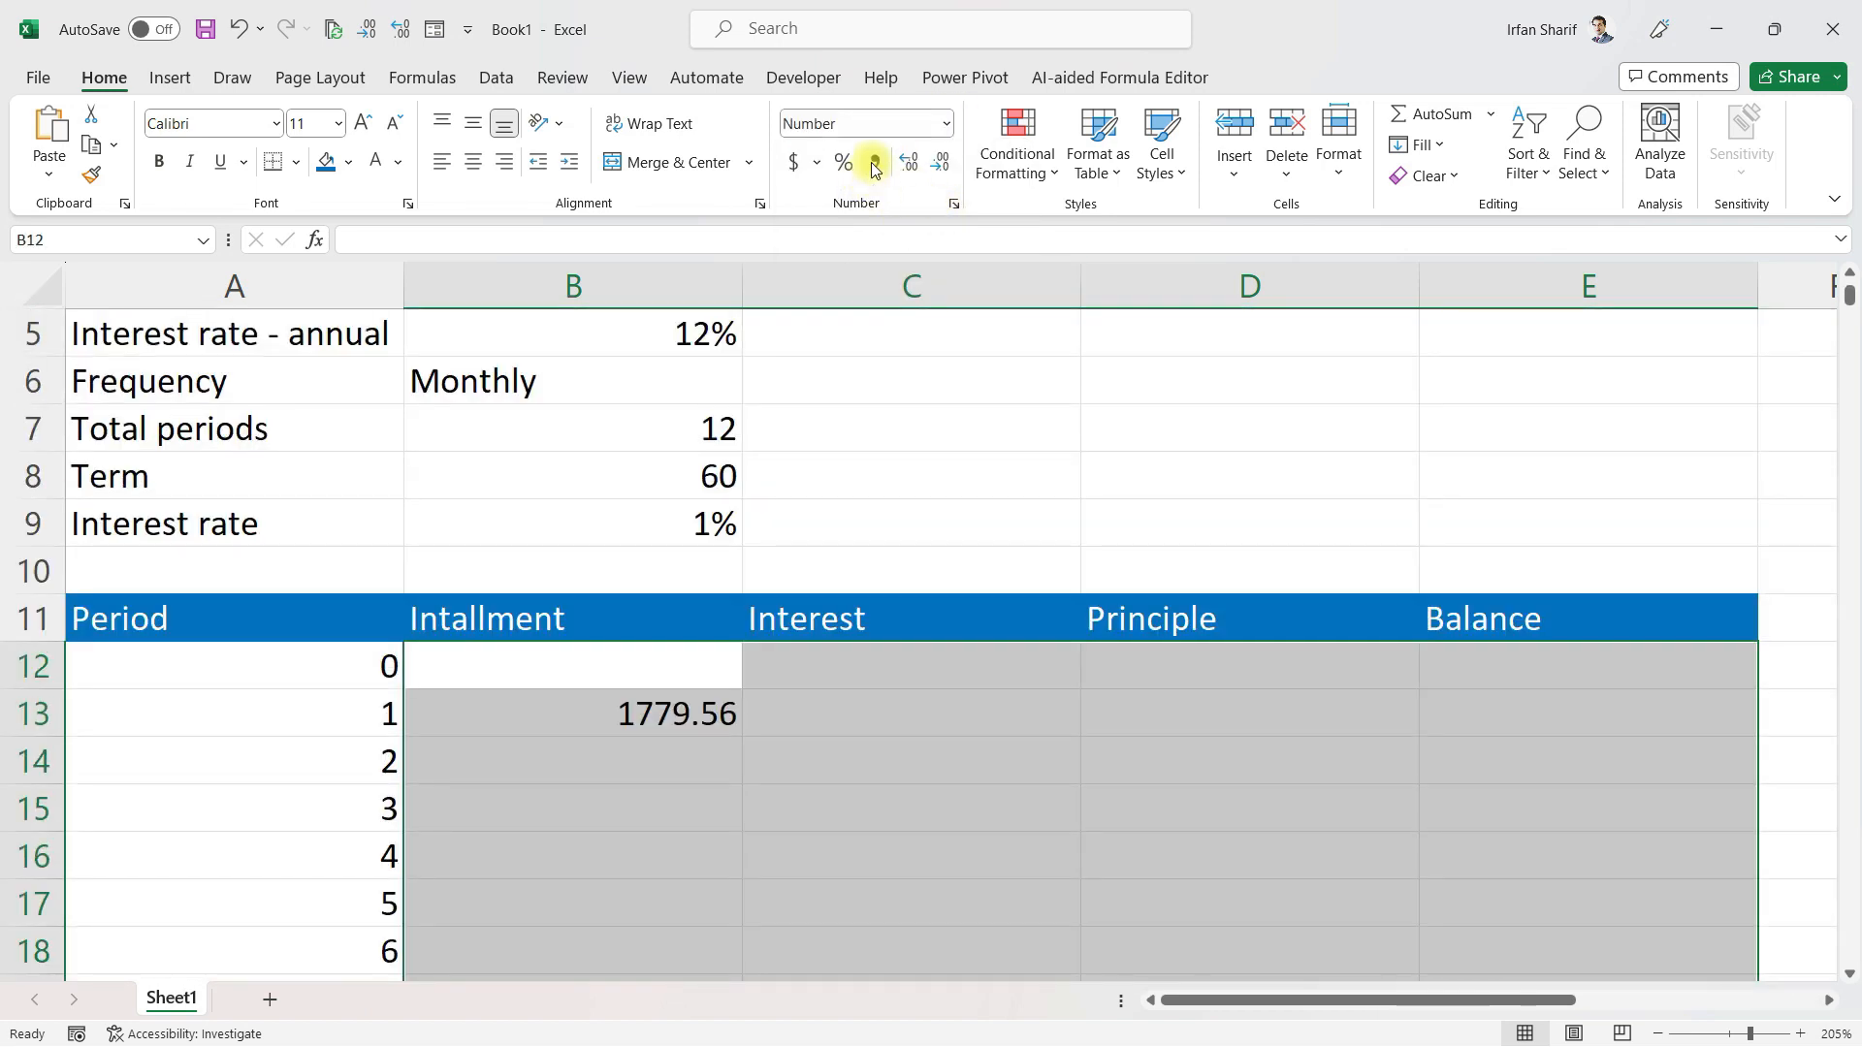
Show the selected schedule cells in comma style with no decimal places
click(876, 167)
click(938, 161)
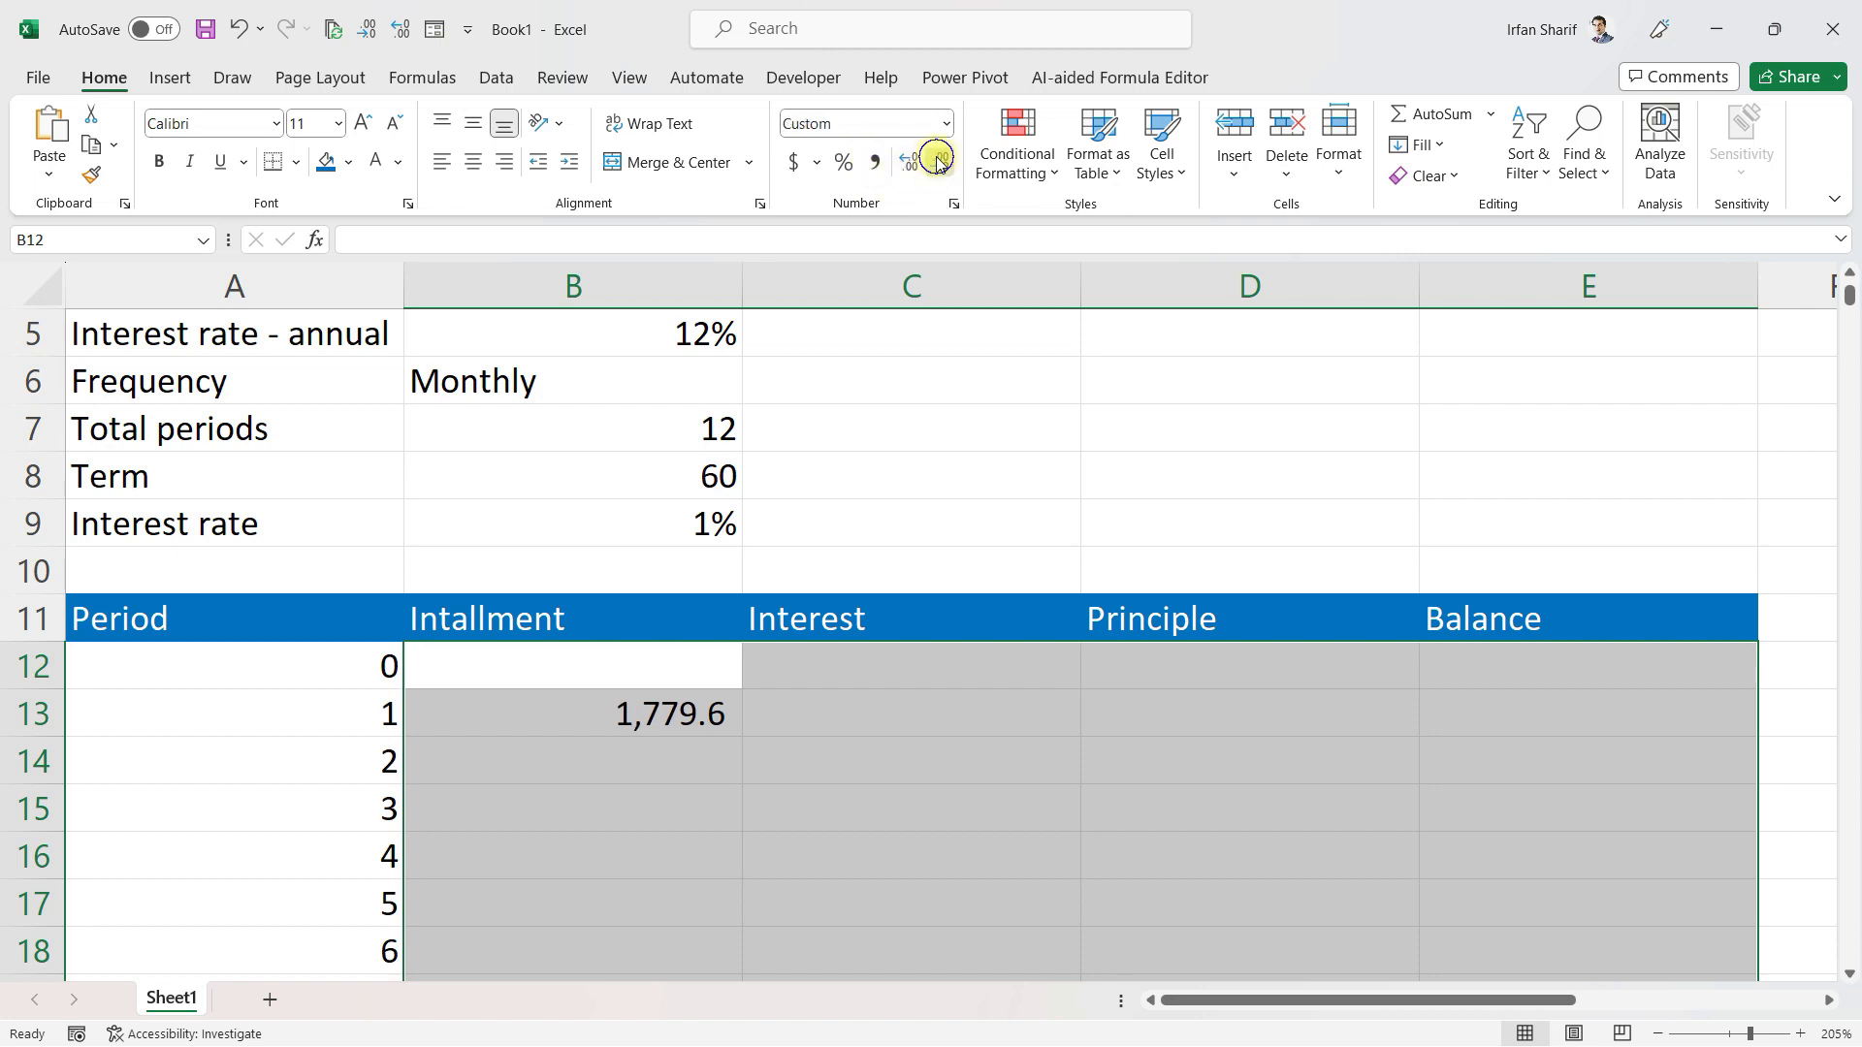
click(938, 161)
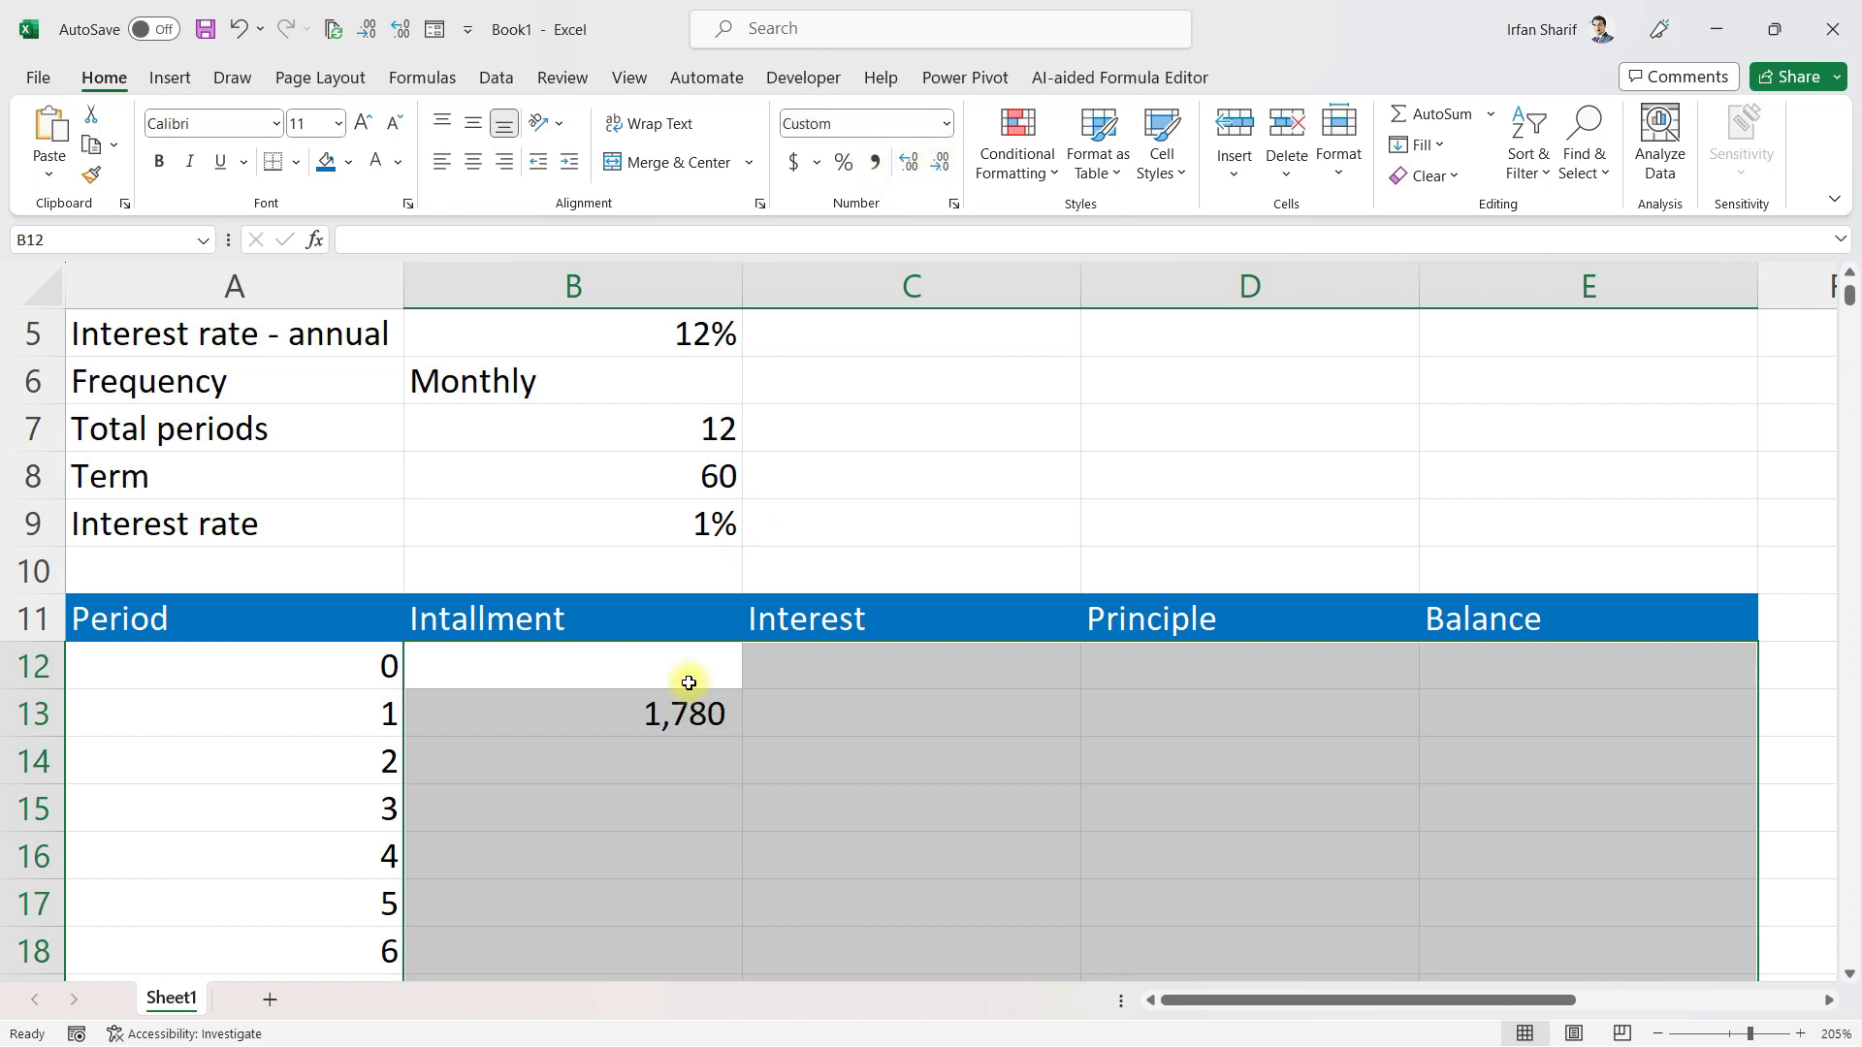
Examine the loan inputs in column B and the period 1 installment formula in B13
click(832, 708)
click(646, 726)
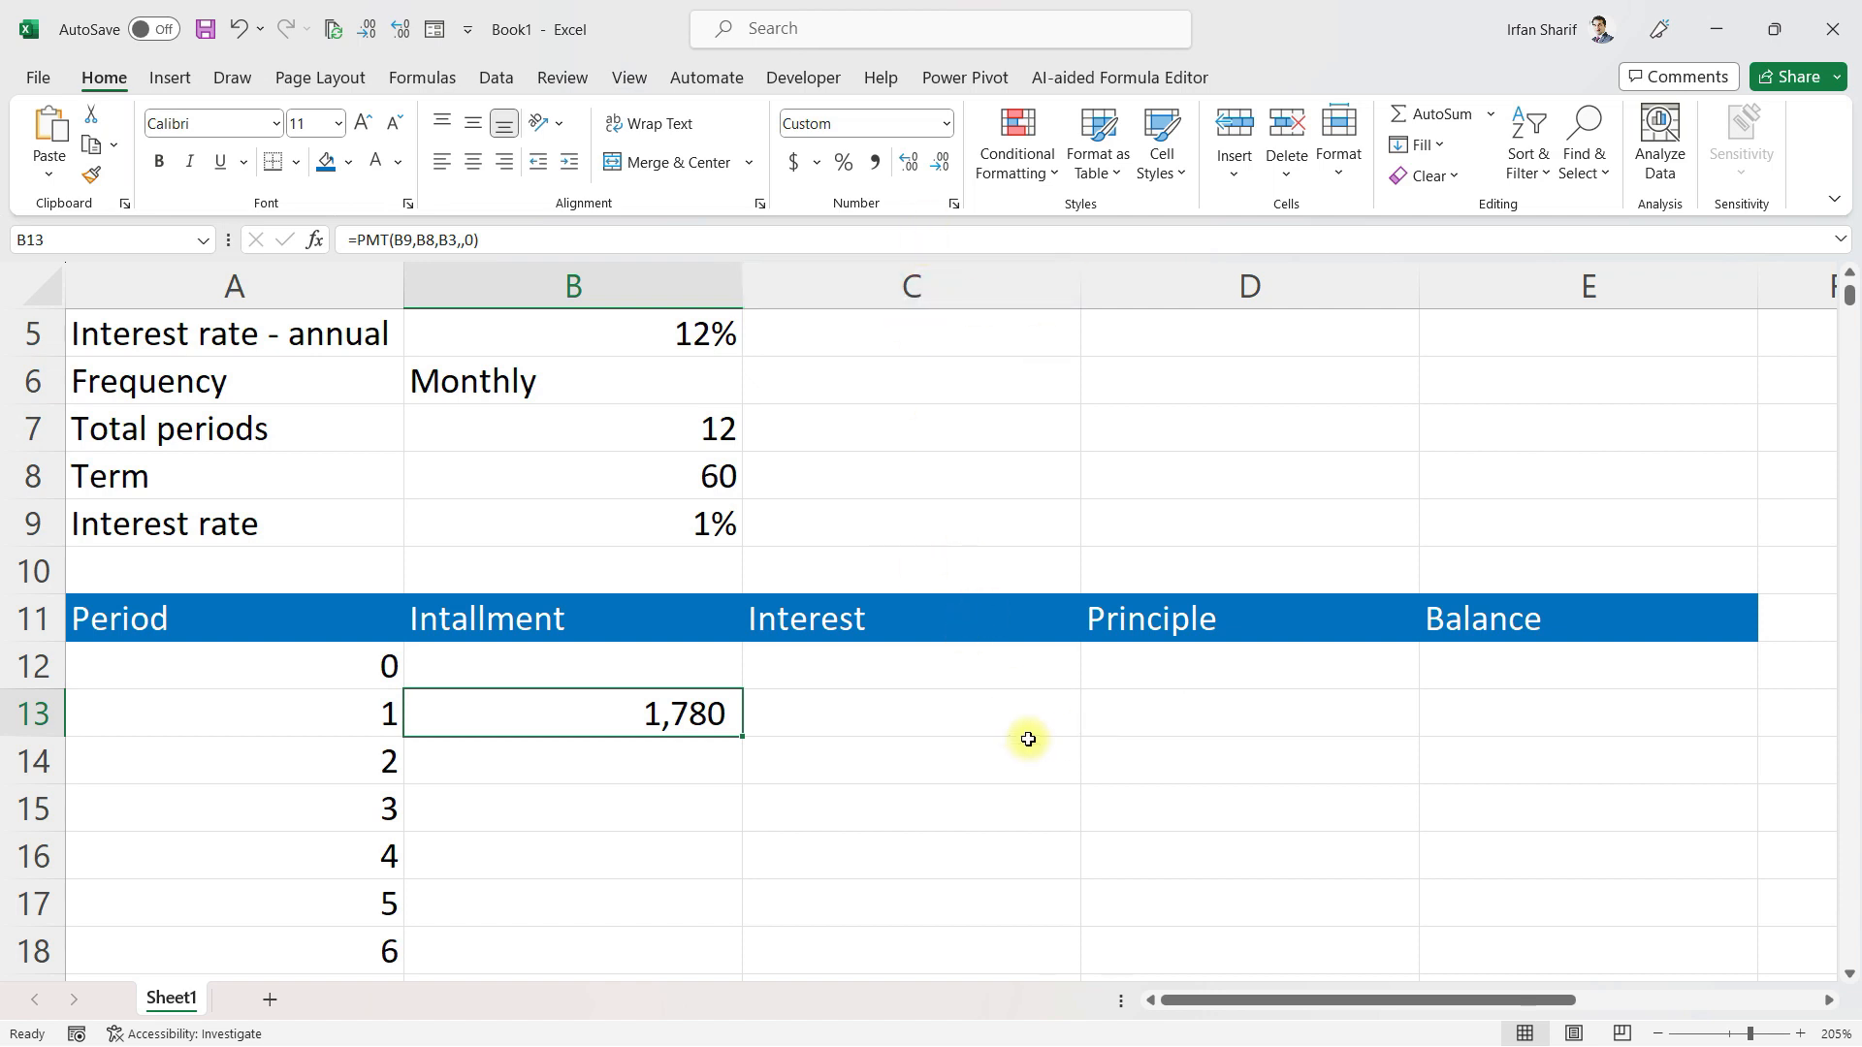
key(Up)
key(Up)
key(Up)
key(Up)
key(Up)
key(Up)
key(Up)
key(Up)
key(Up)
key(Up)
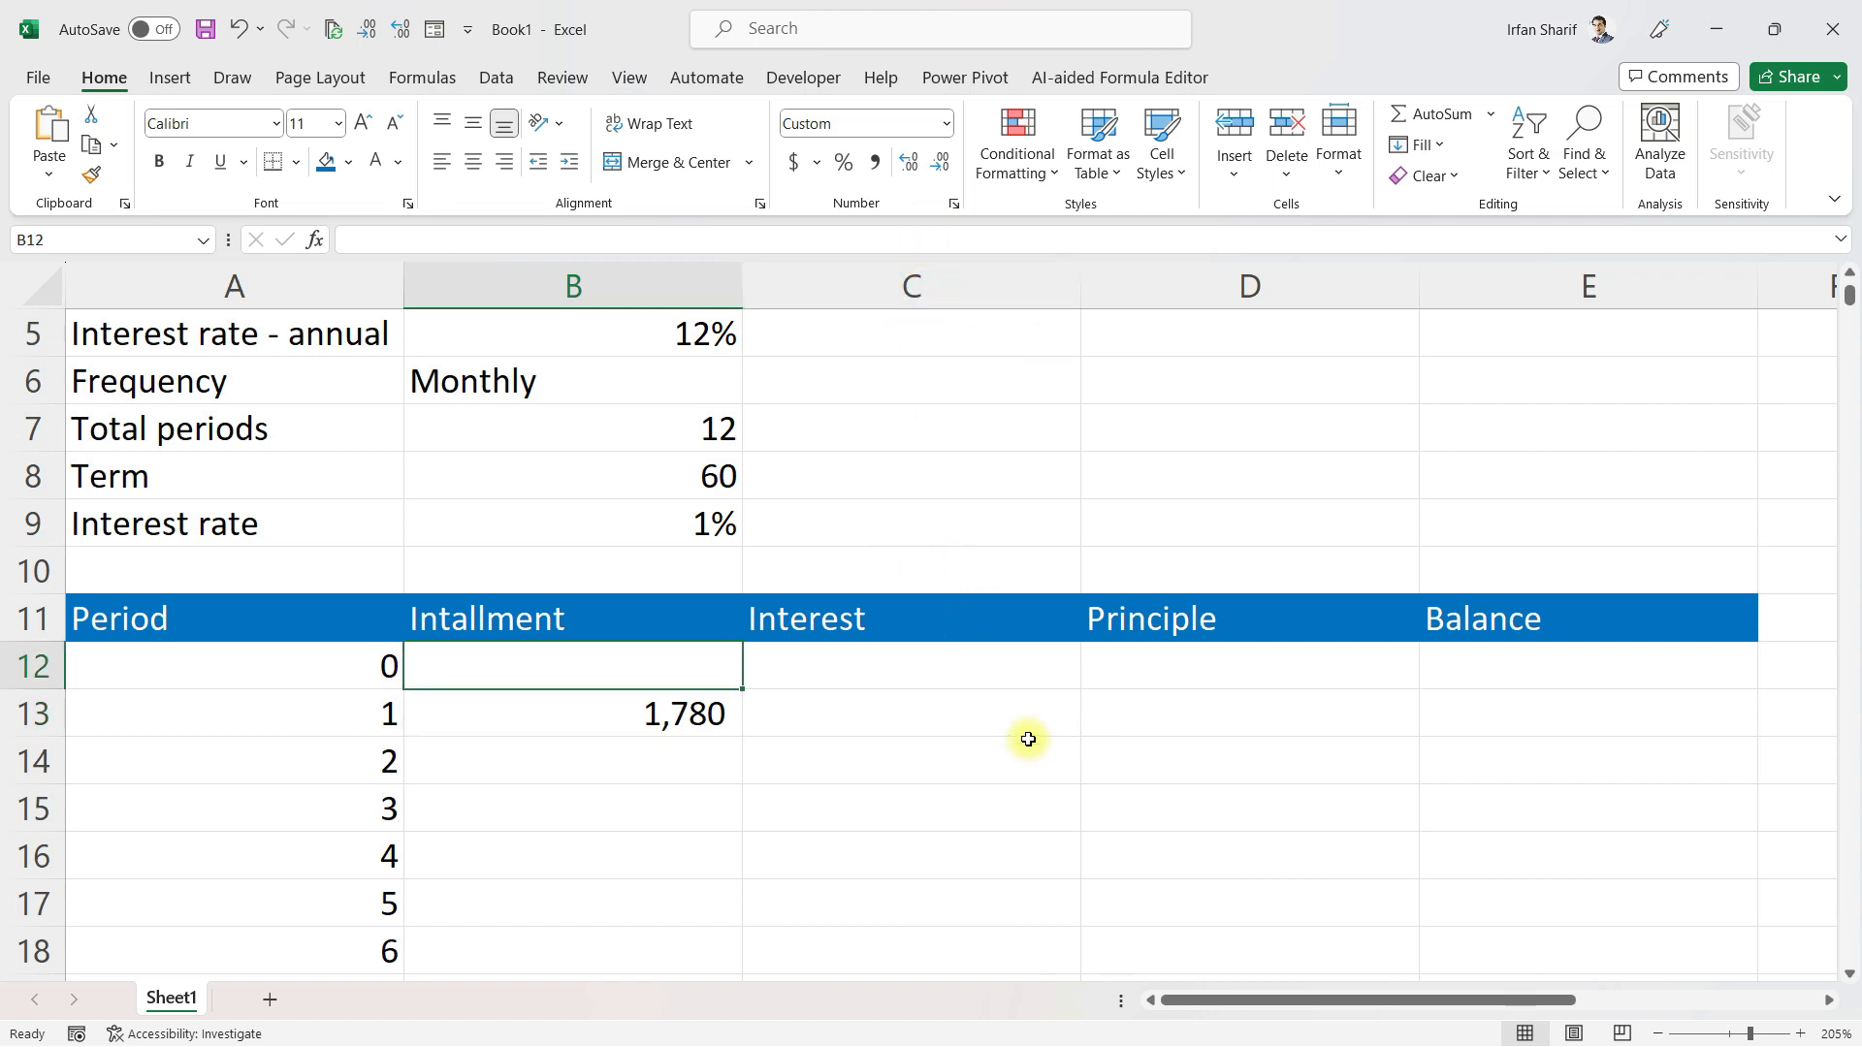
key(Down)
key(Down)
key(Down)
key(Down)
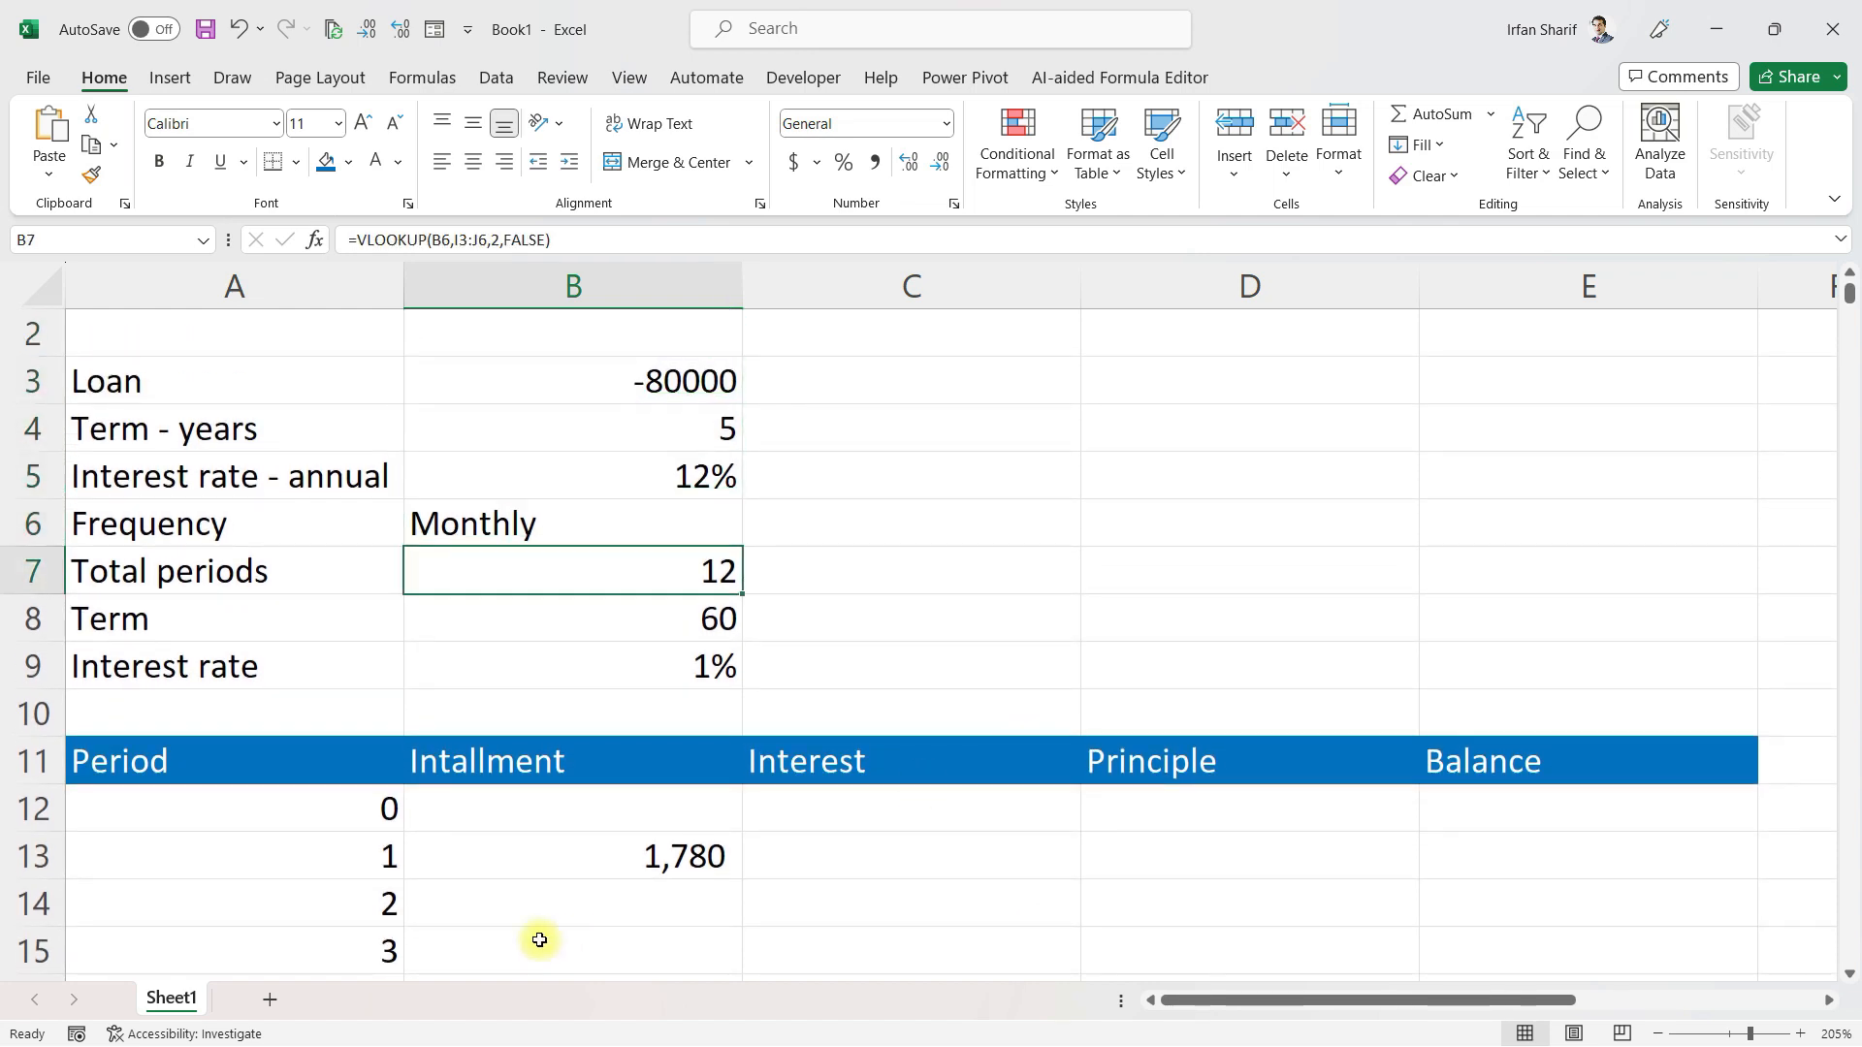
click(644, 856)
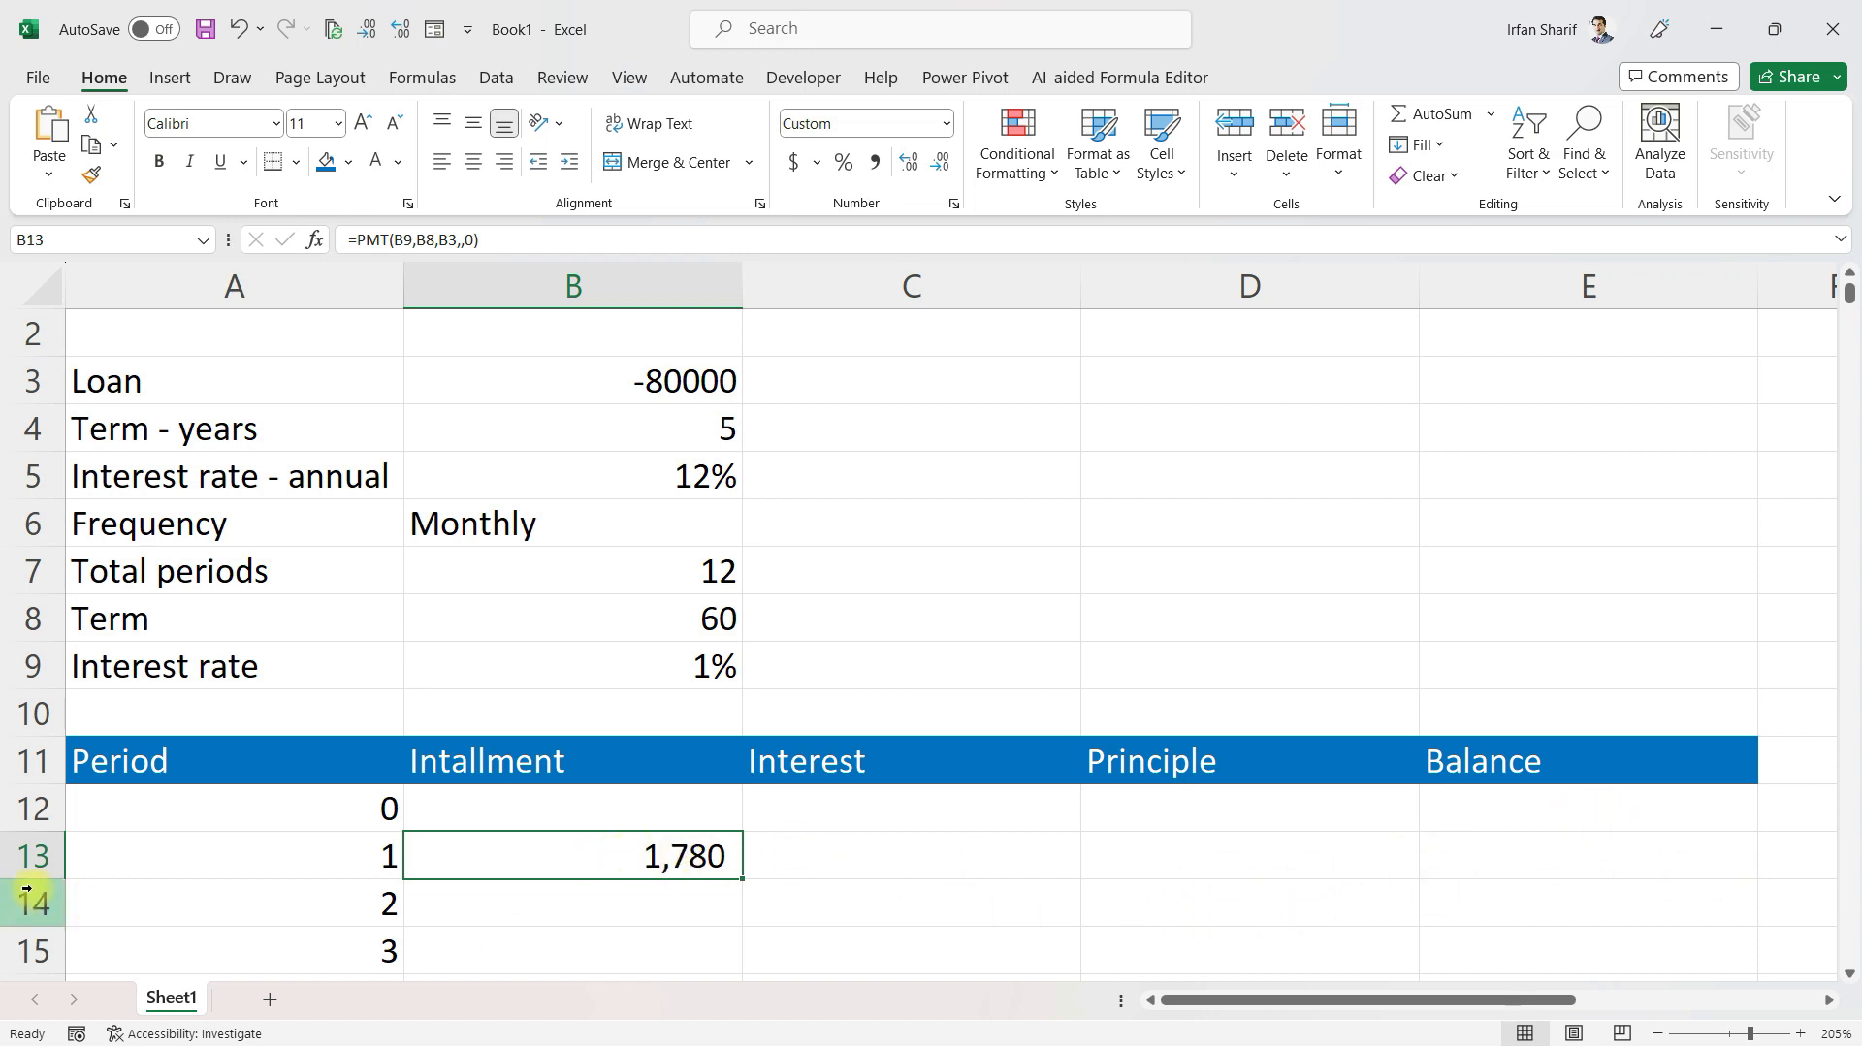
Enter the opening balance for period 0 in E12 as =B3, linking it to the loan amount
click(301, 805)
click(1587, 813)
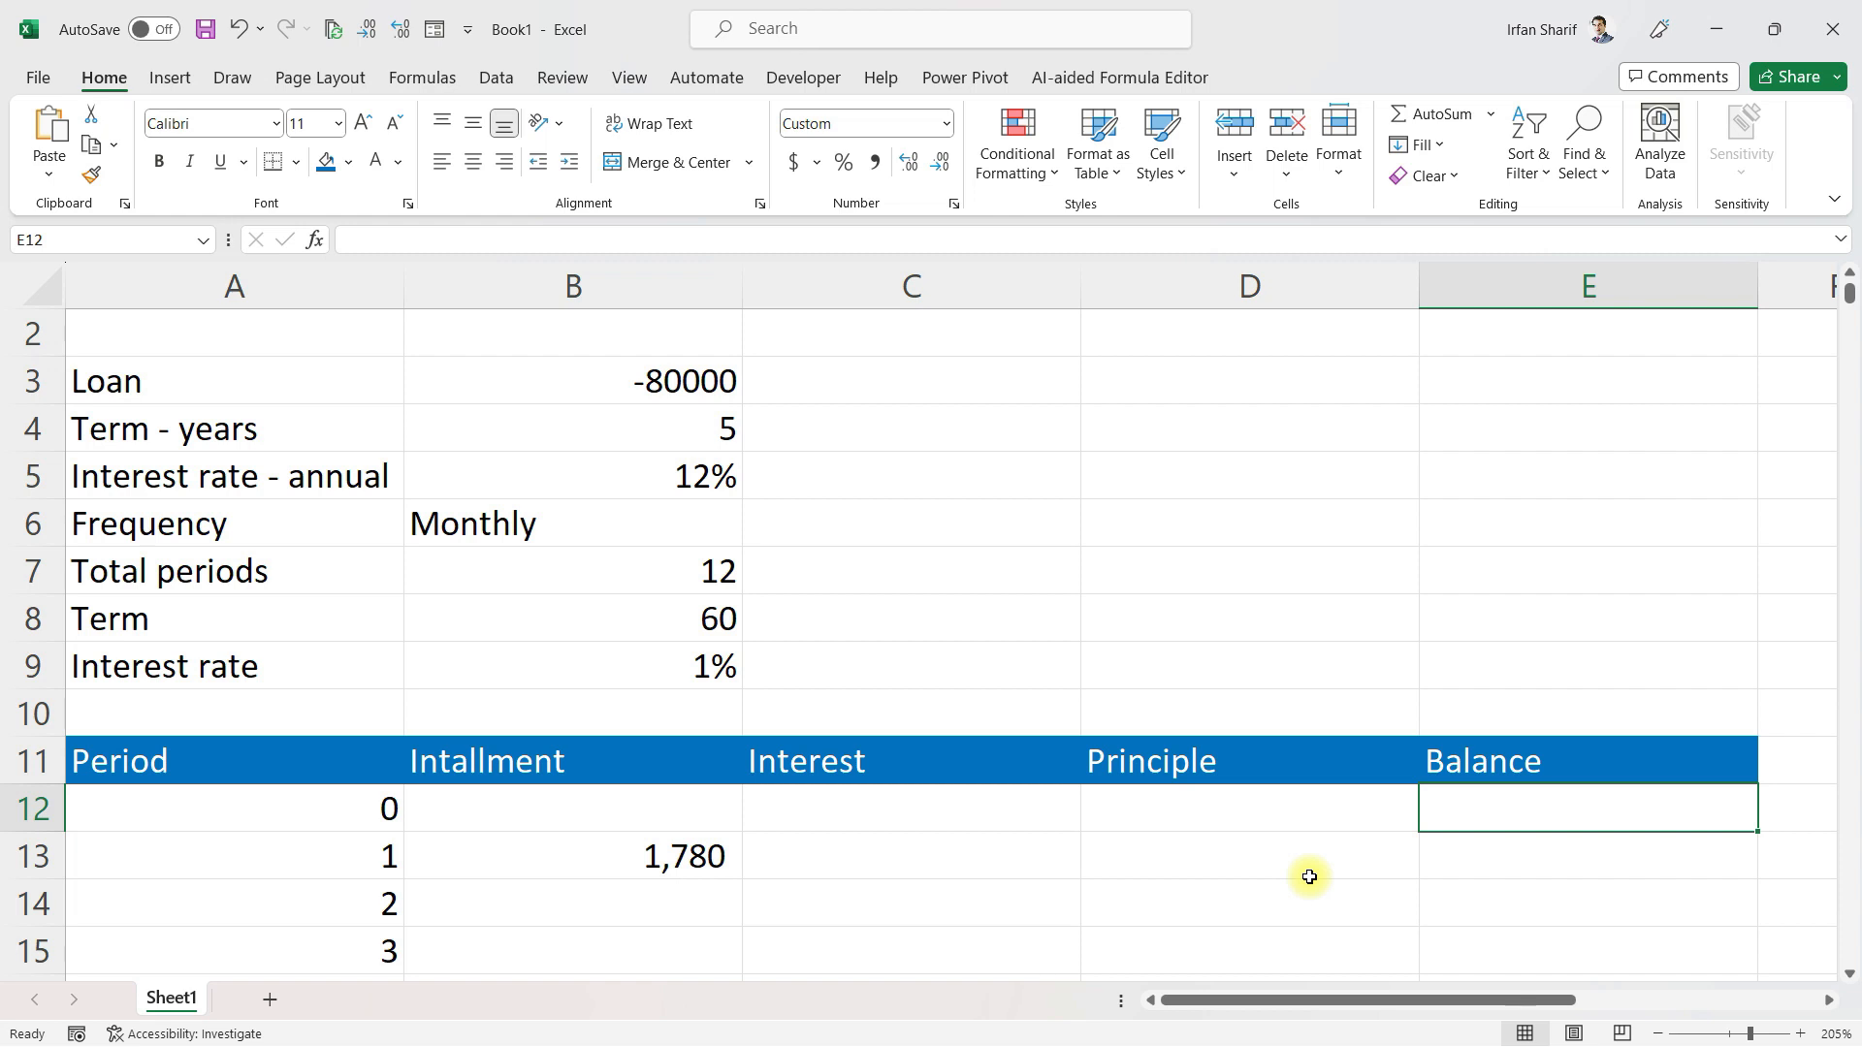
text(=)
click(686, 378)
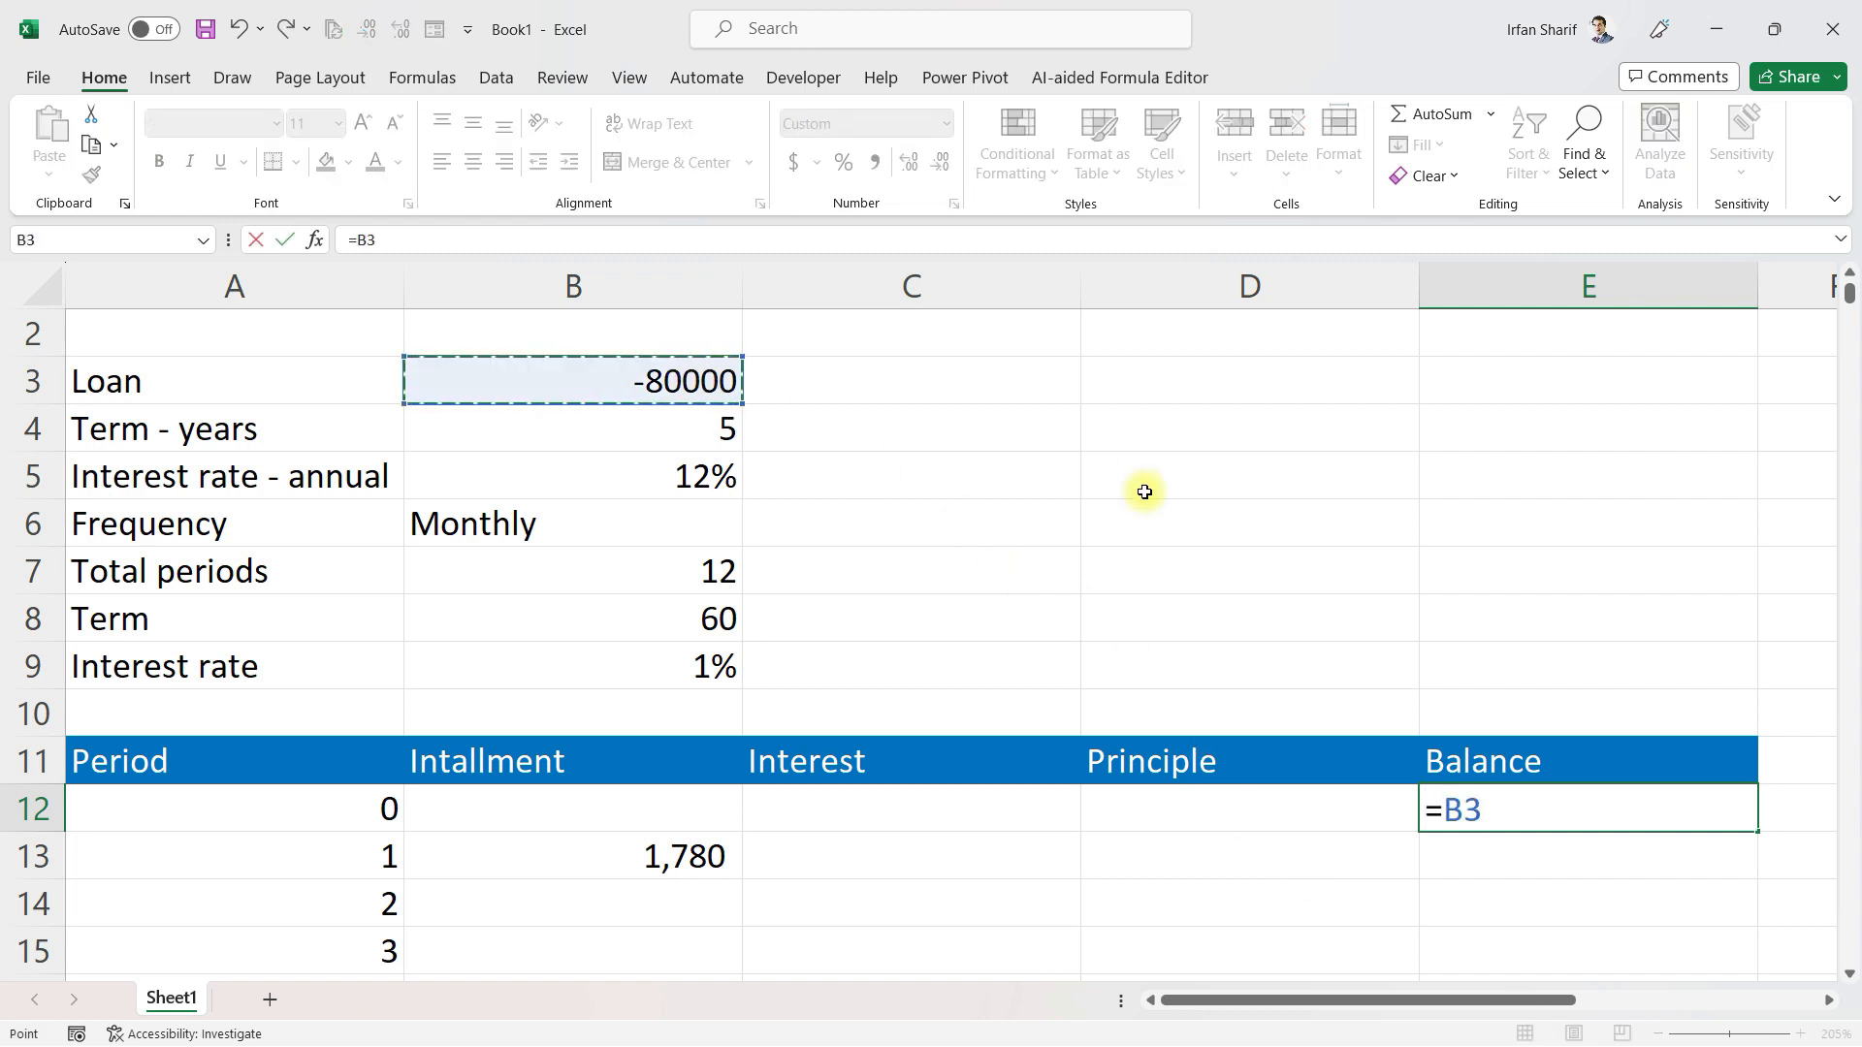
key(Return)
key(Up)
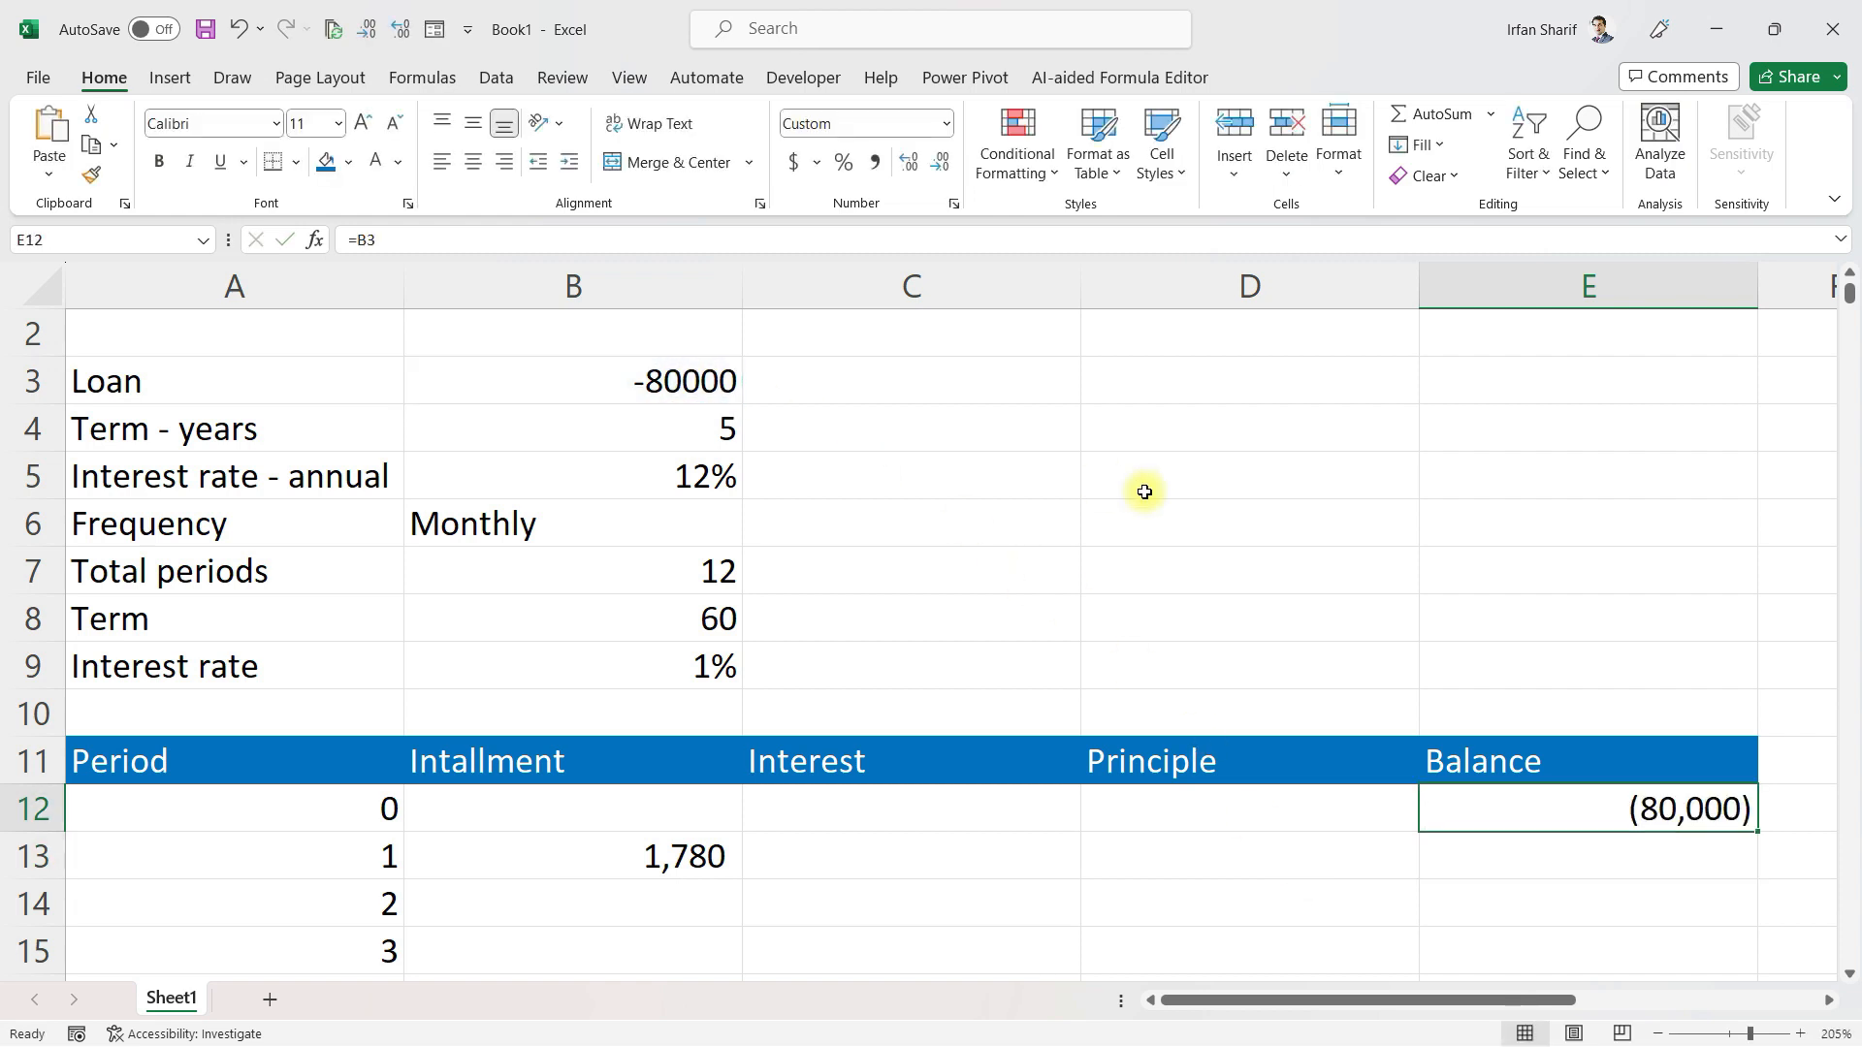
key(Down)
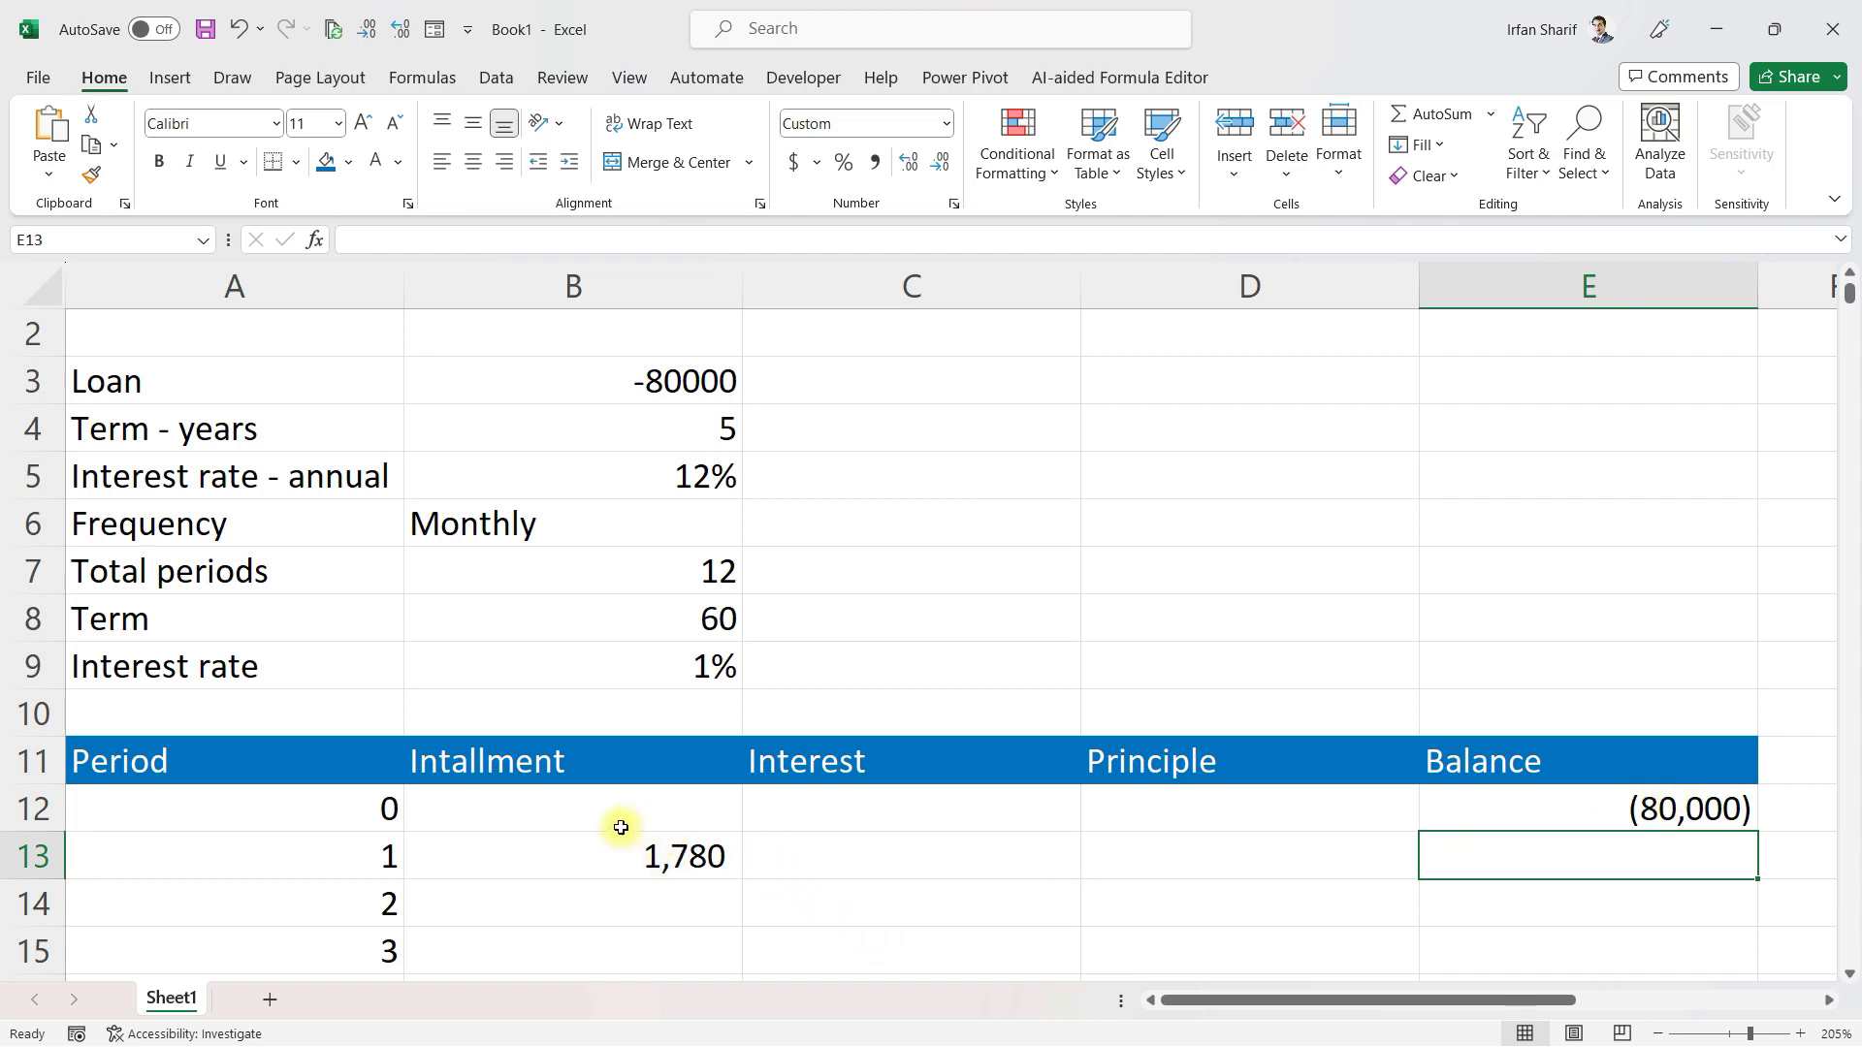
Review the period 1 installment and the opening balance, and select the period 1 interest cell C13
click(669, 858)
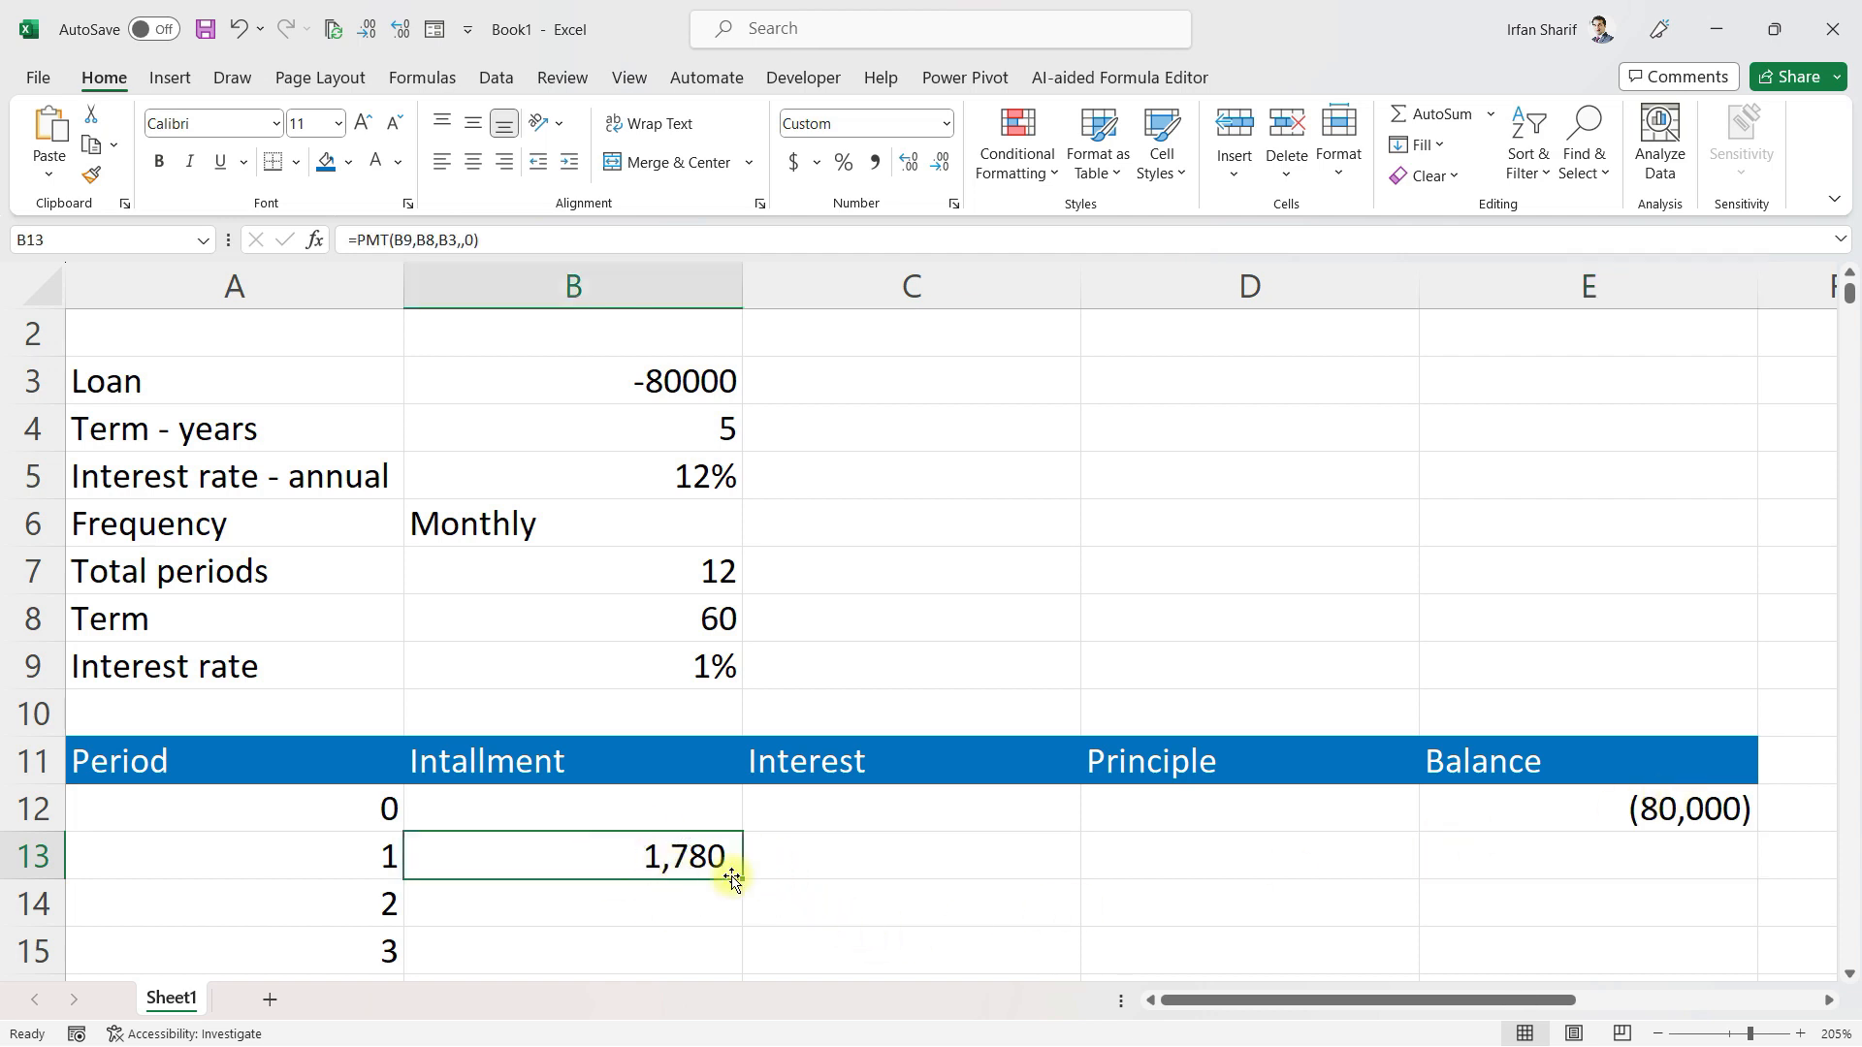
click(944, 867)
click(1197, 855)
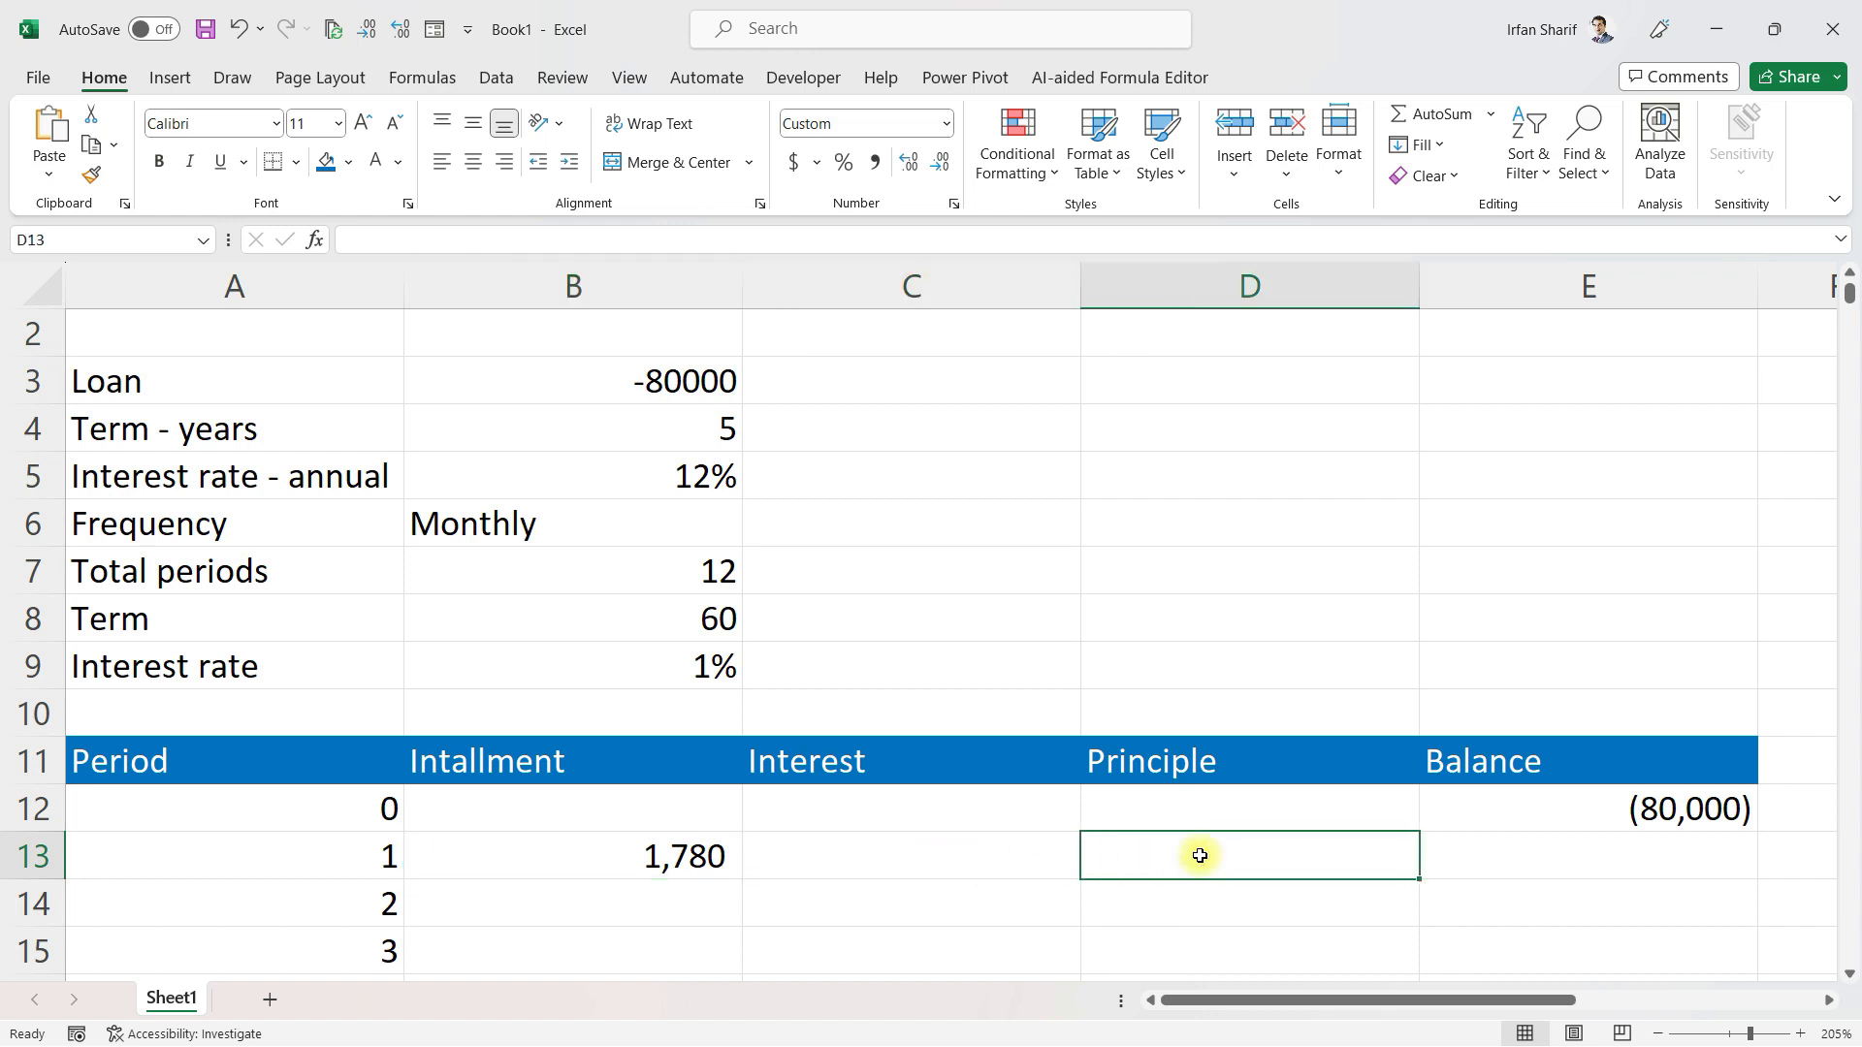
click(963, 855)
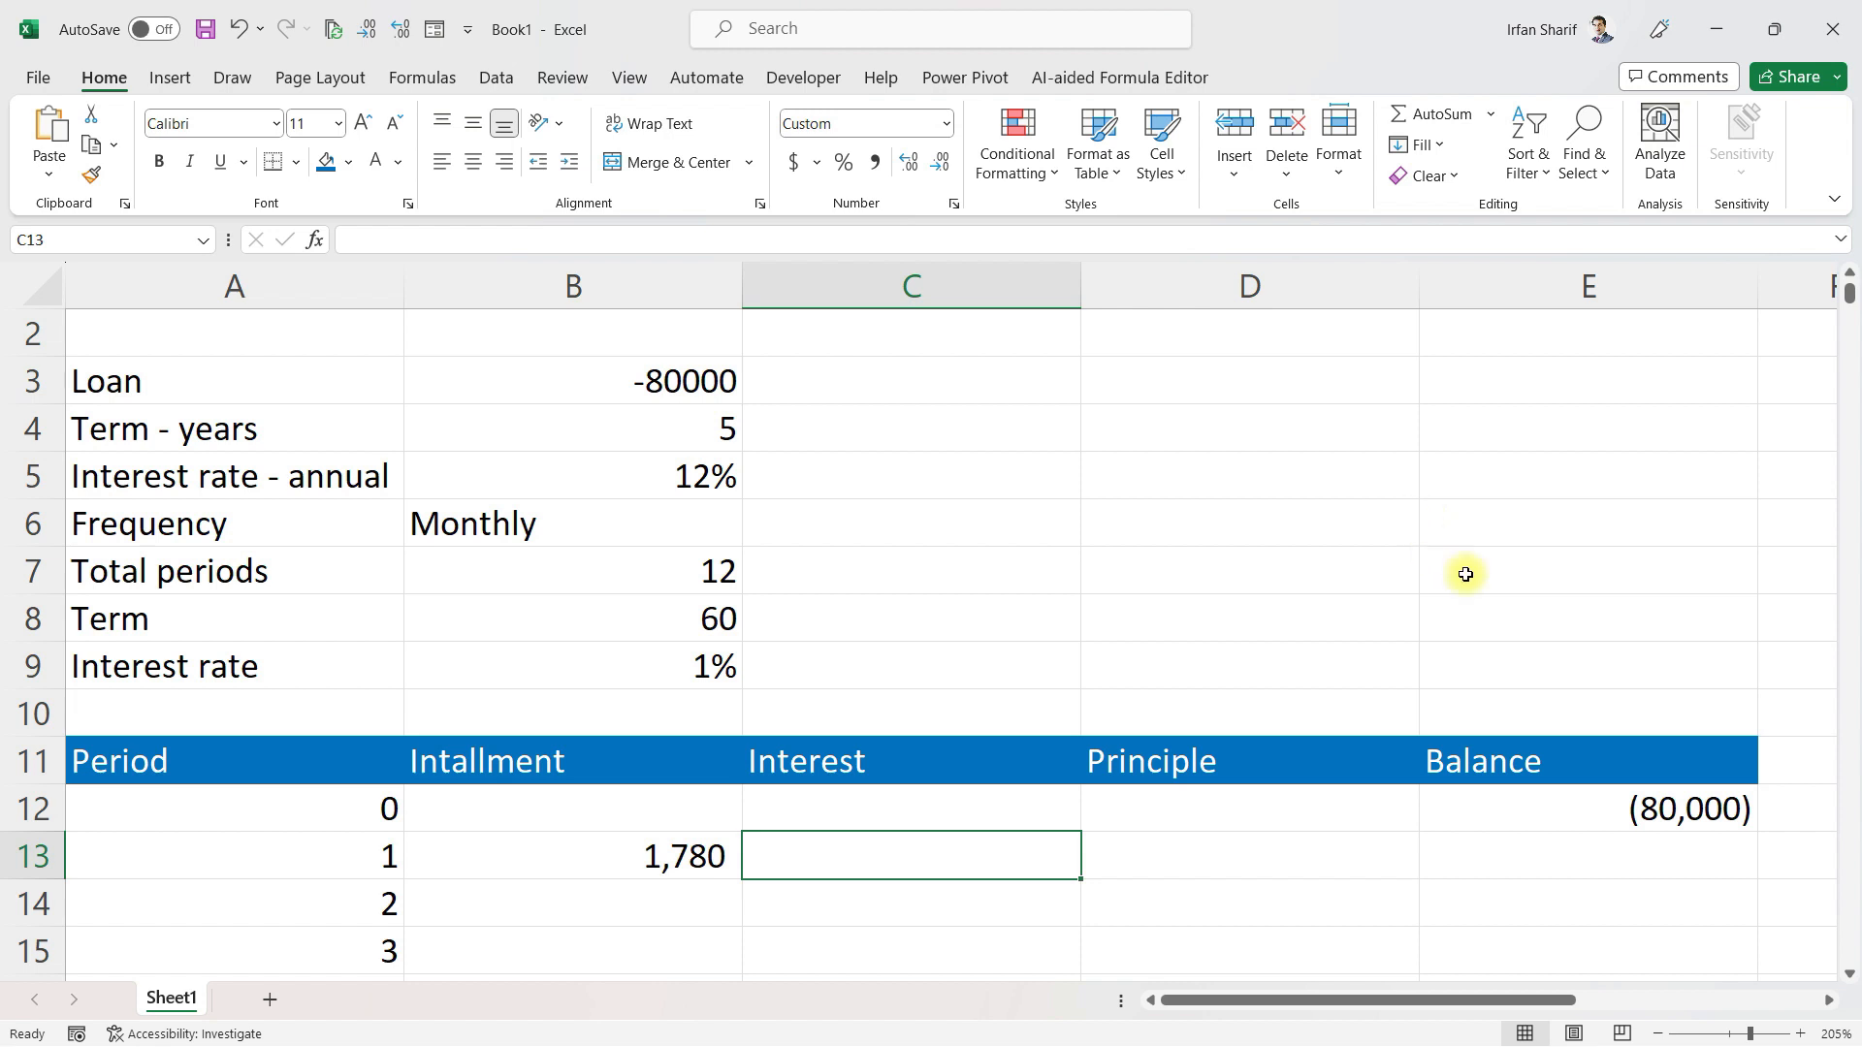
click(1642, 806)
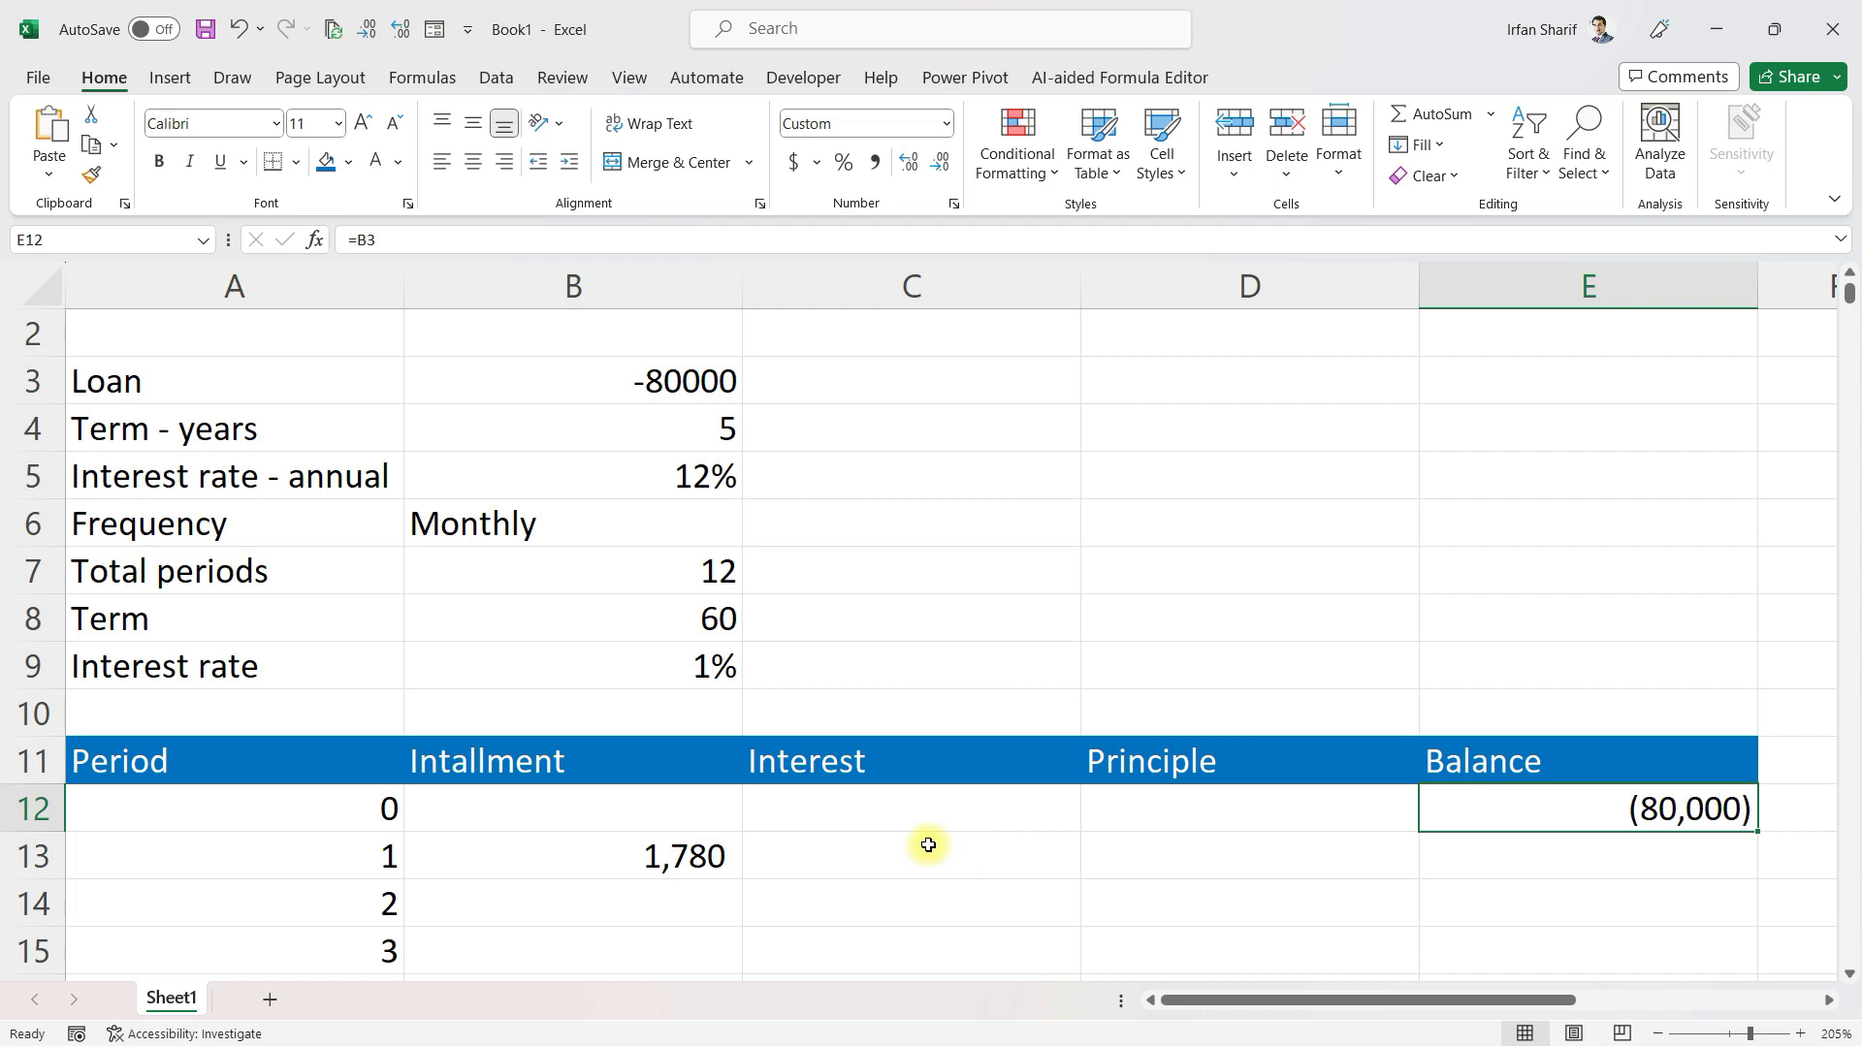
click(1030, 857)
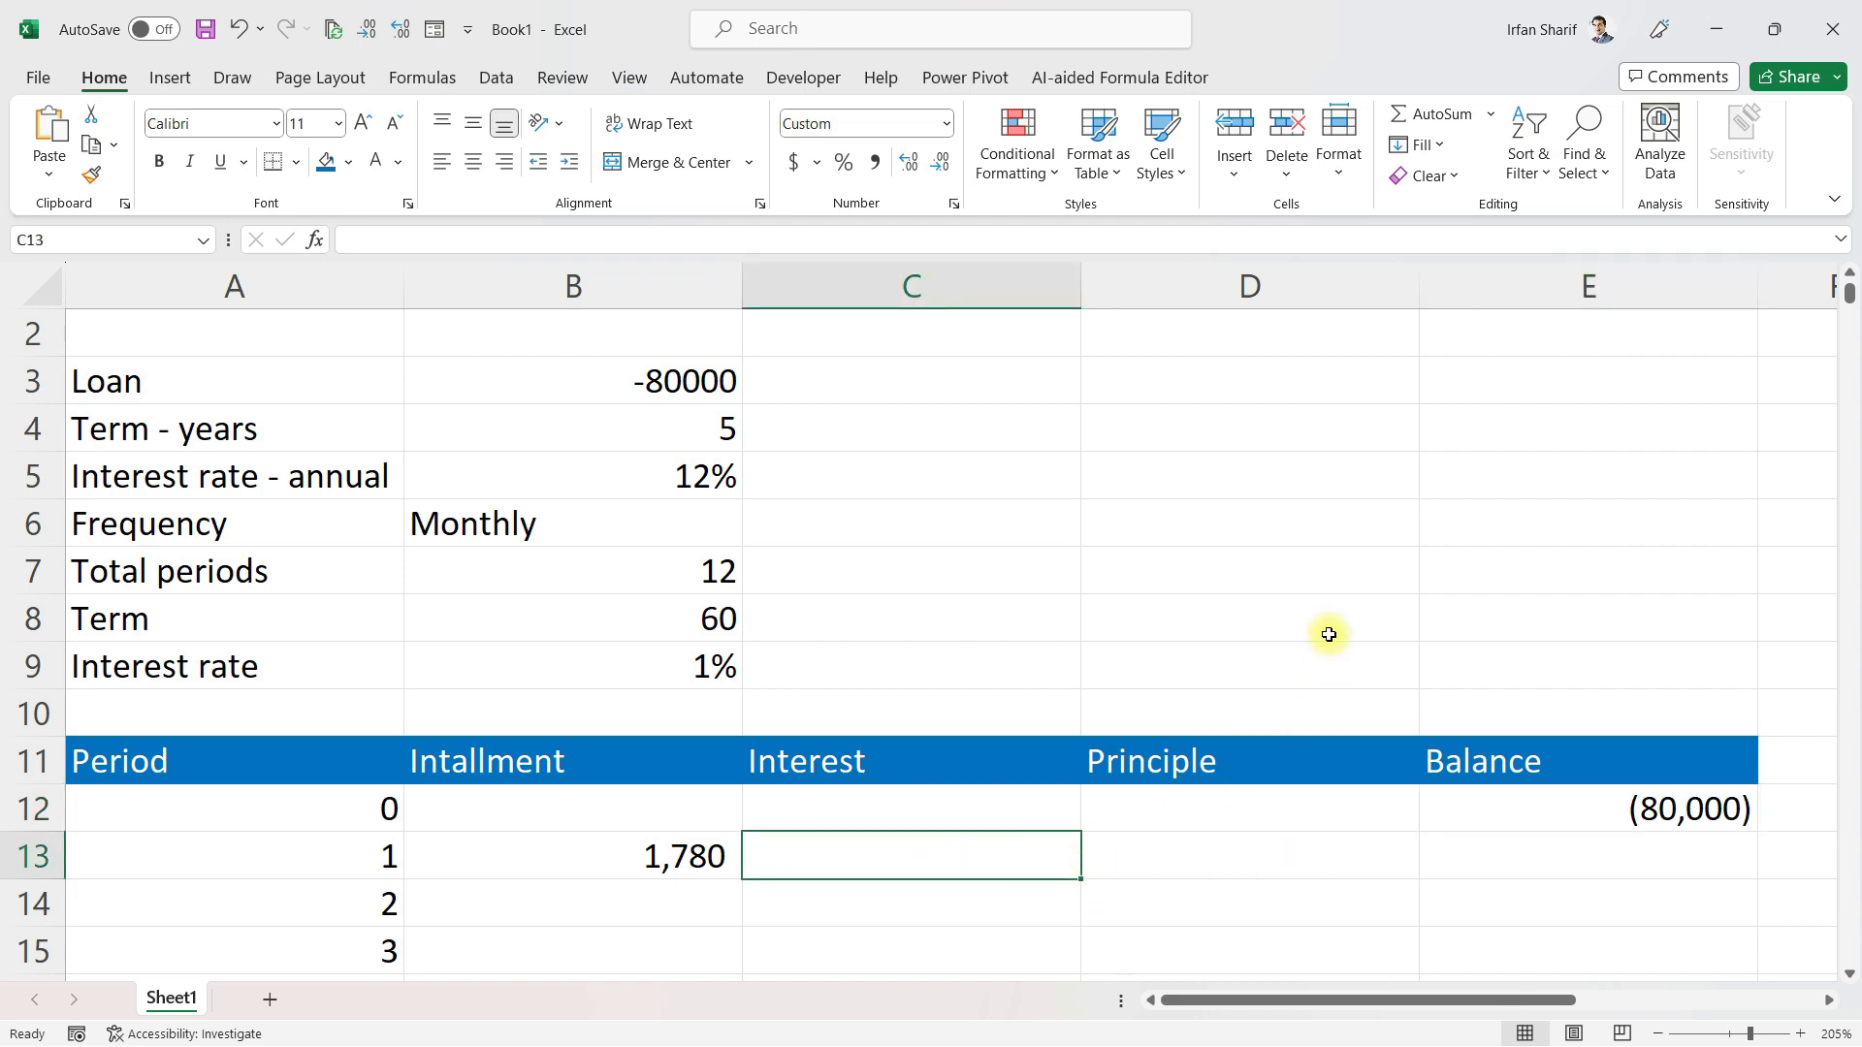
Calculate the period 1 interest in C13 with the formula =IPMT(B9,A13,B8,B3,,0)
text(=ipmt)
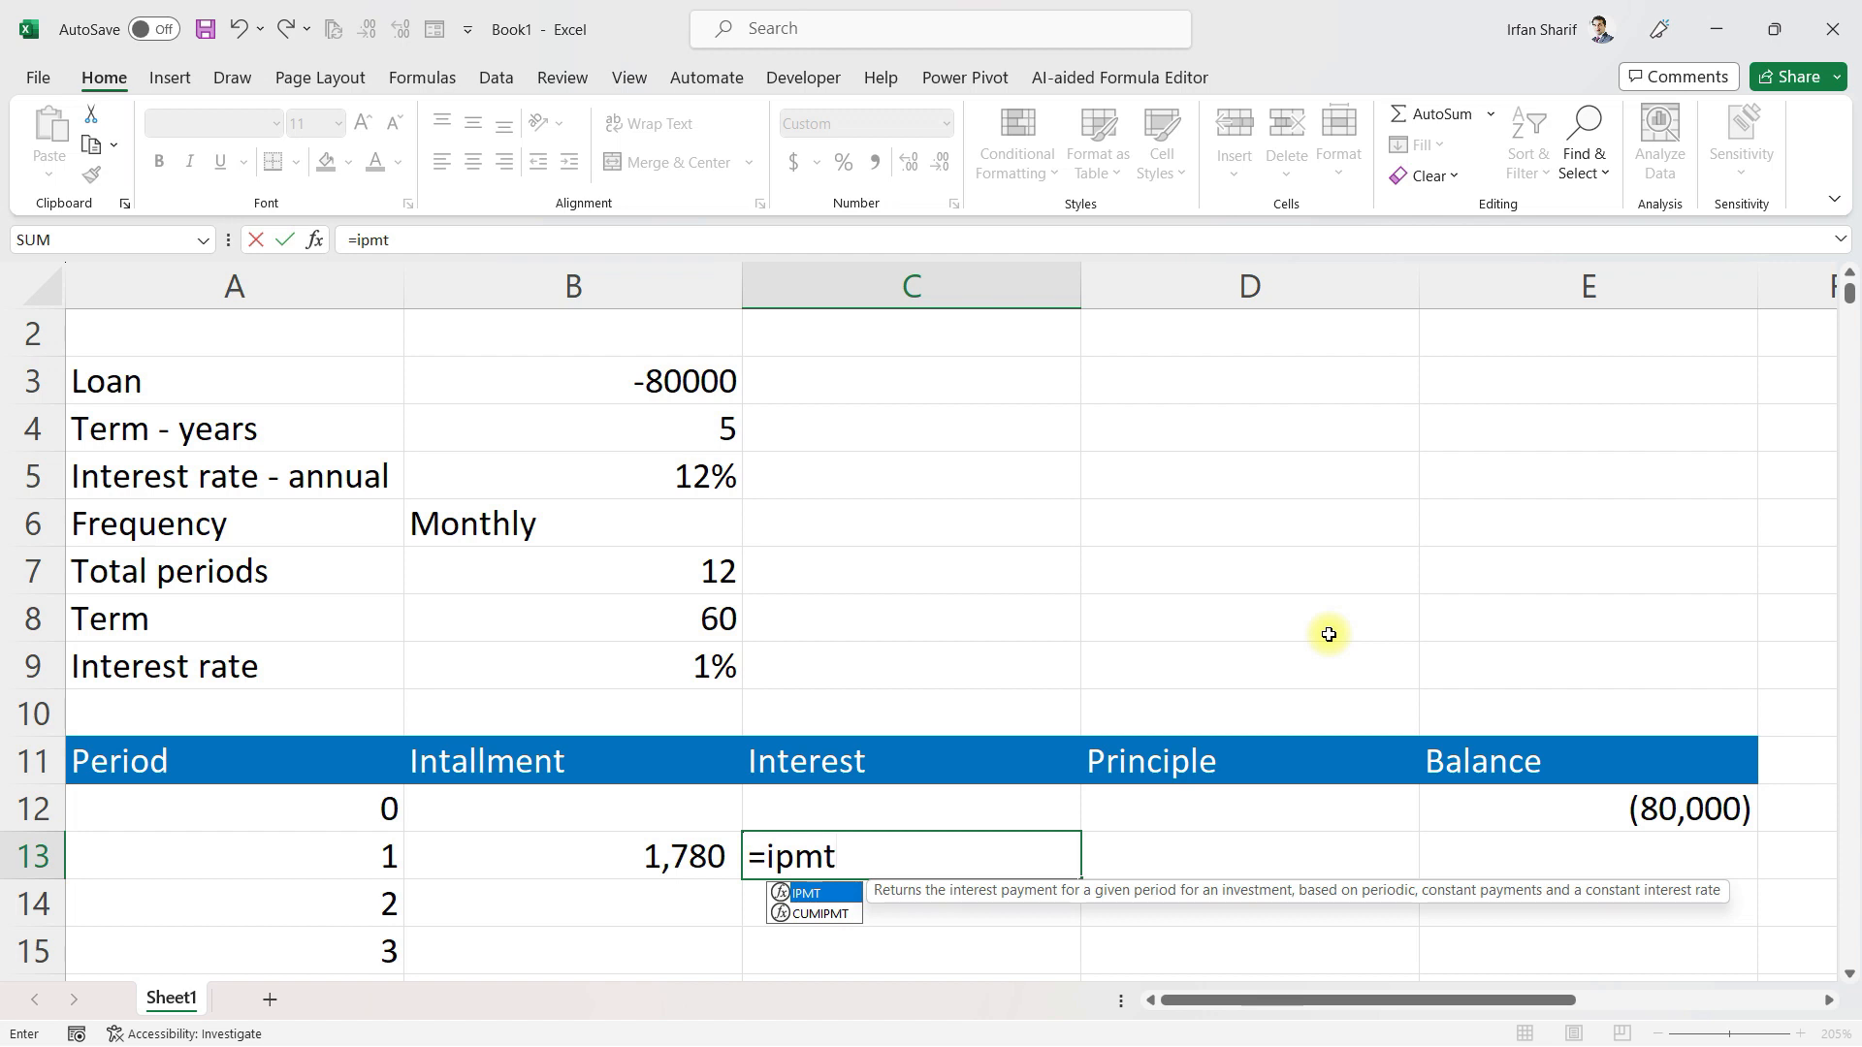
key(Tab)
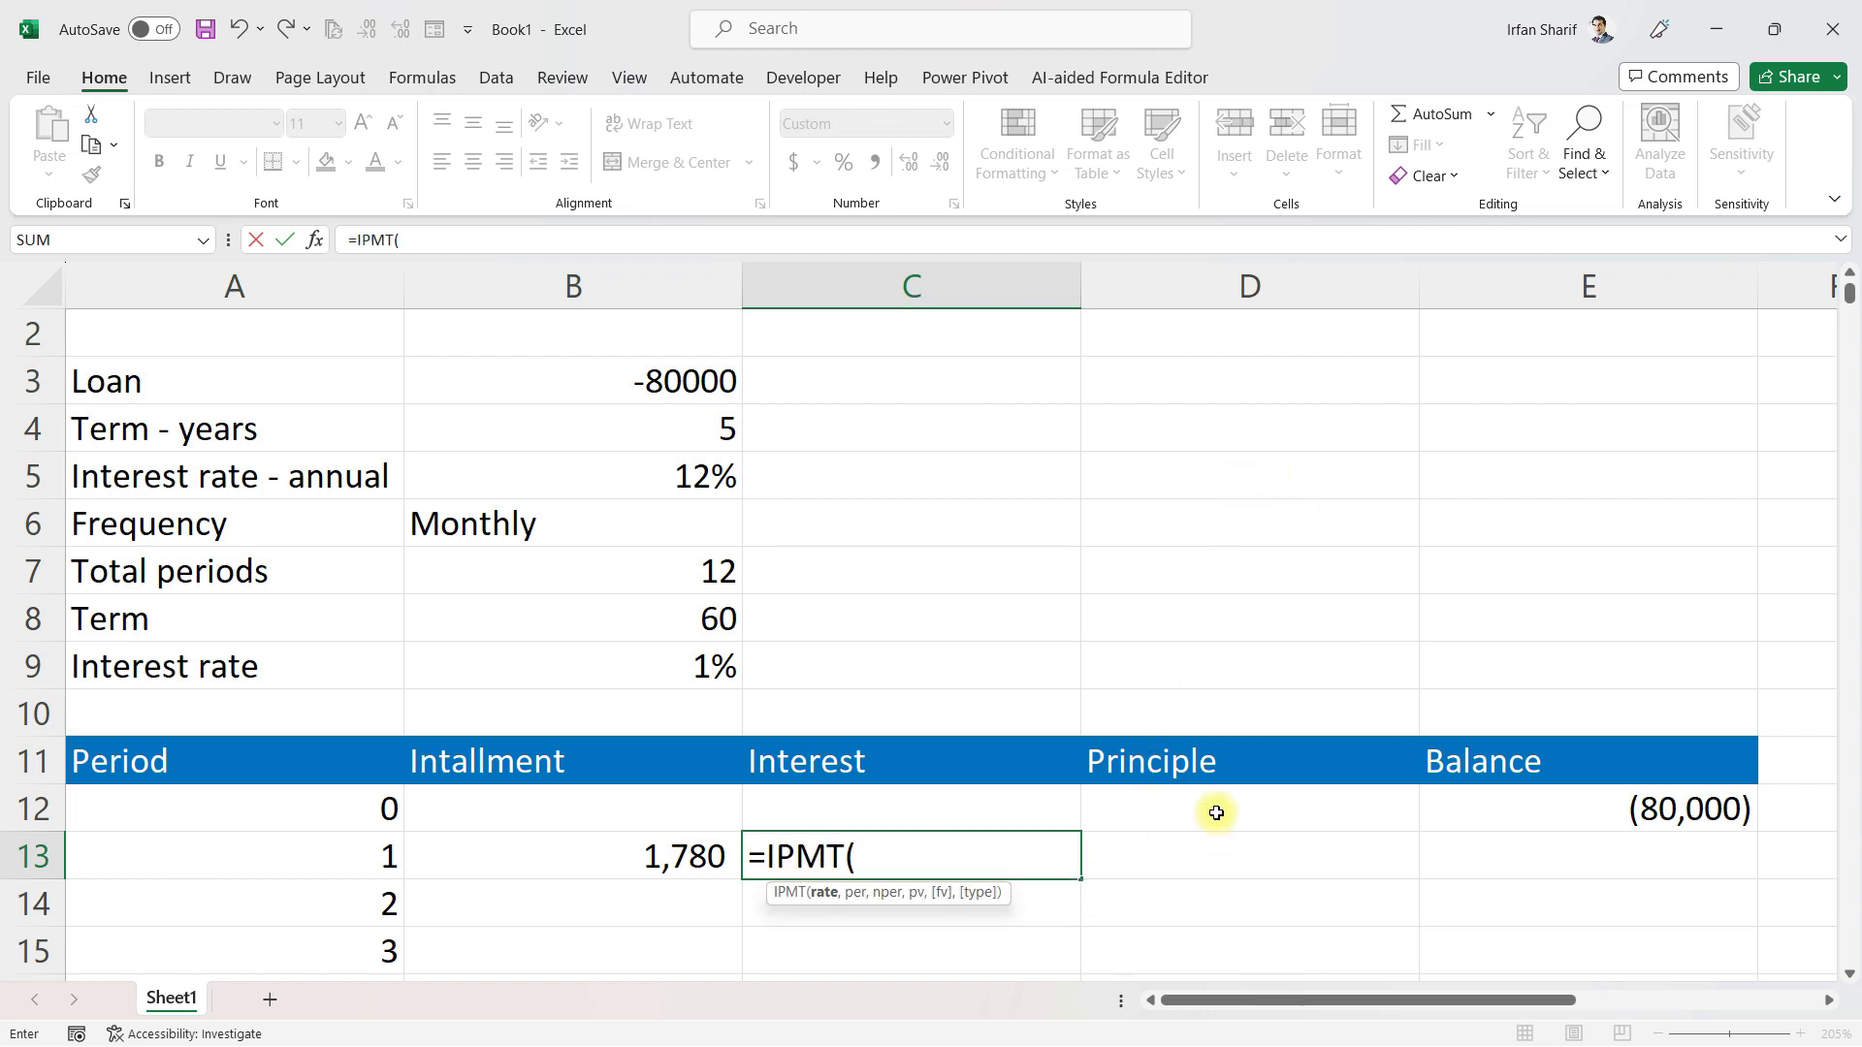
click(674, 673)
text(,)
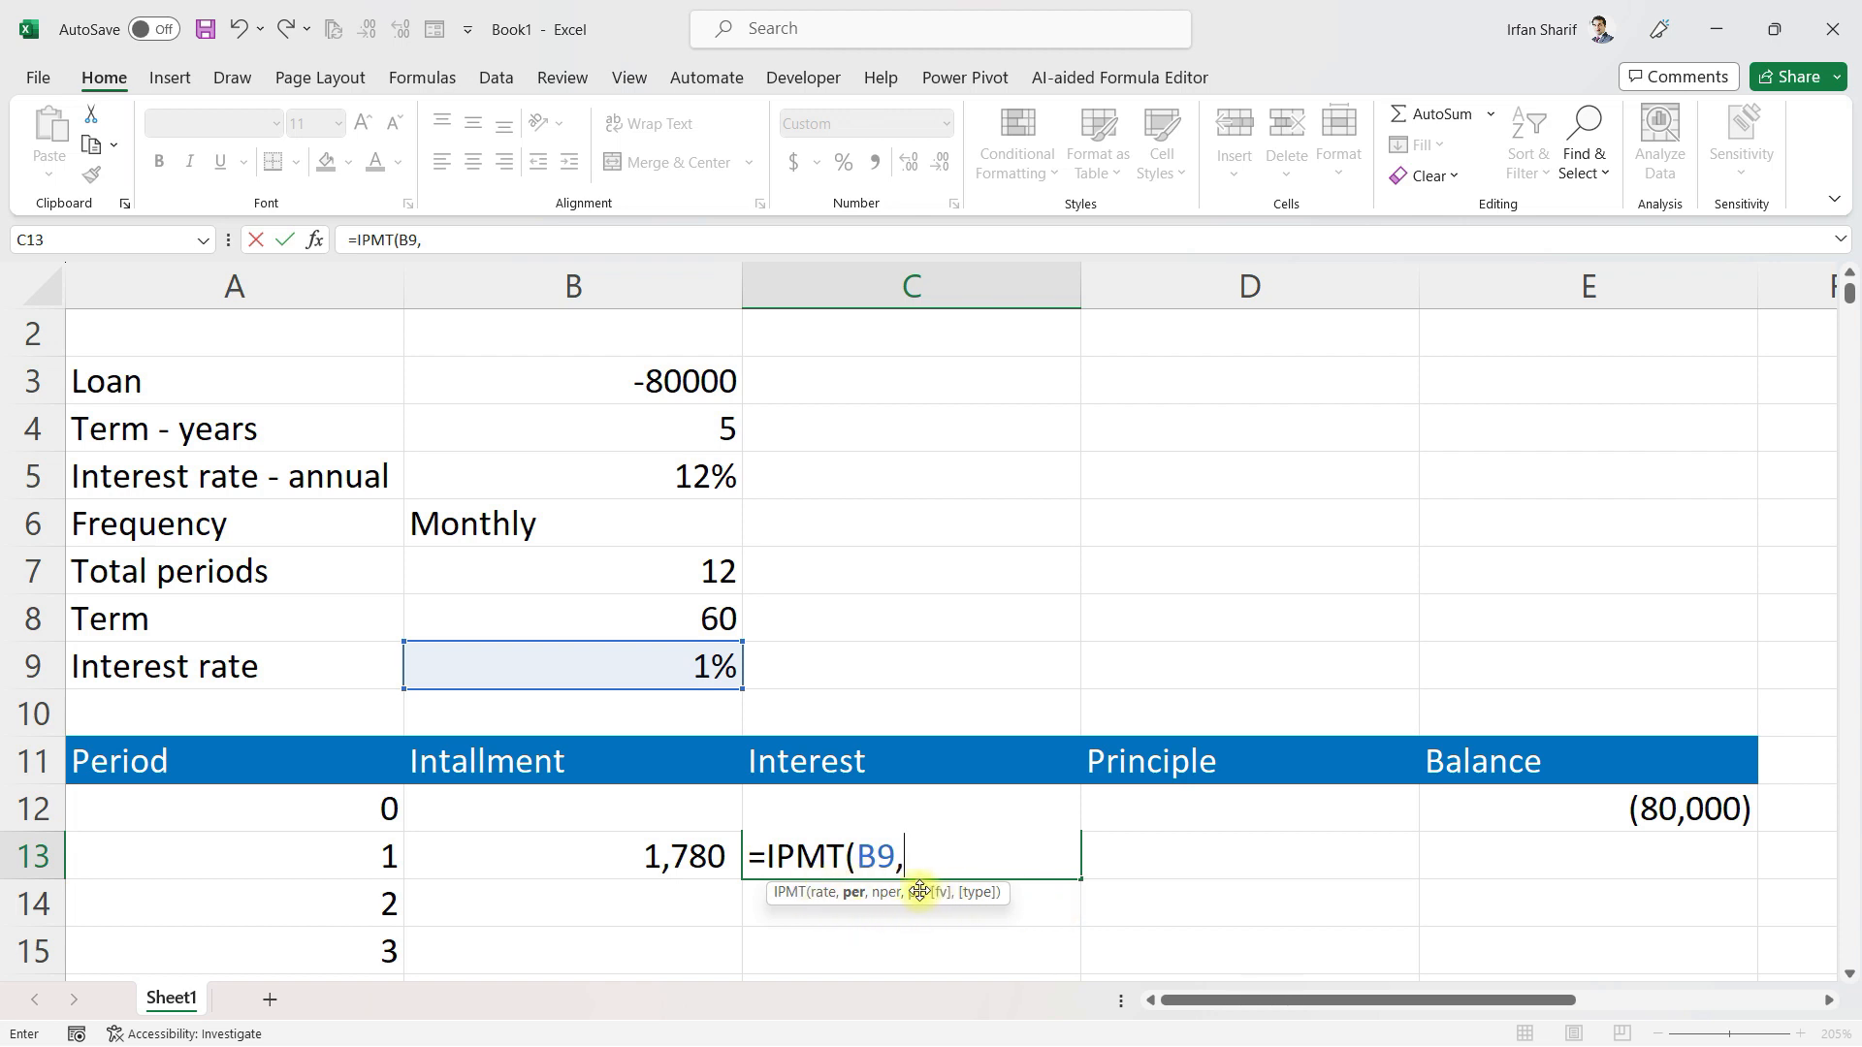
click(350, 859)
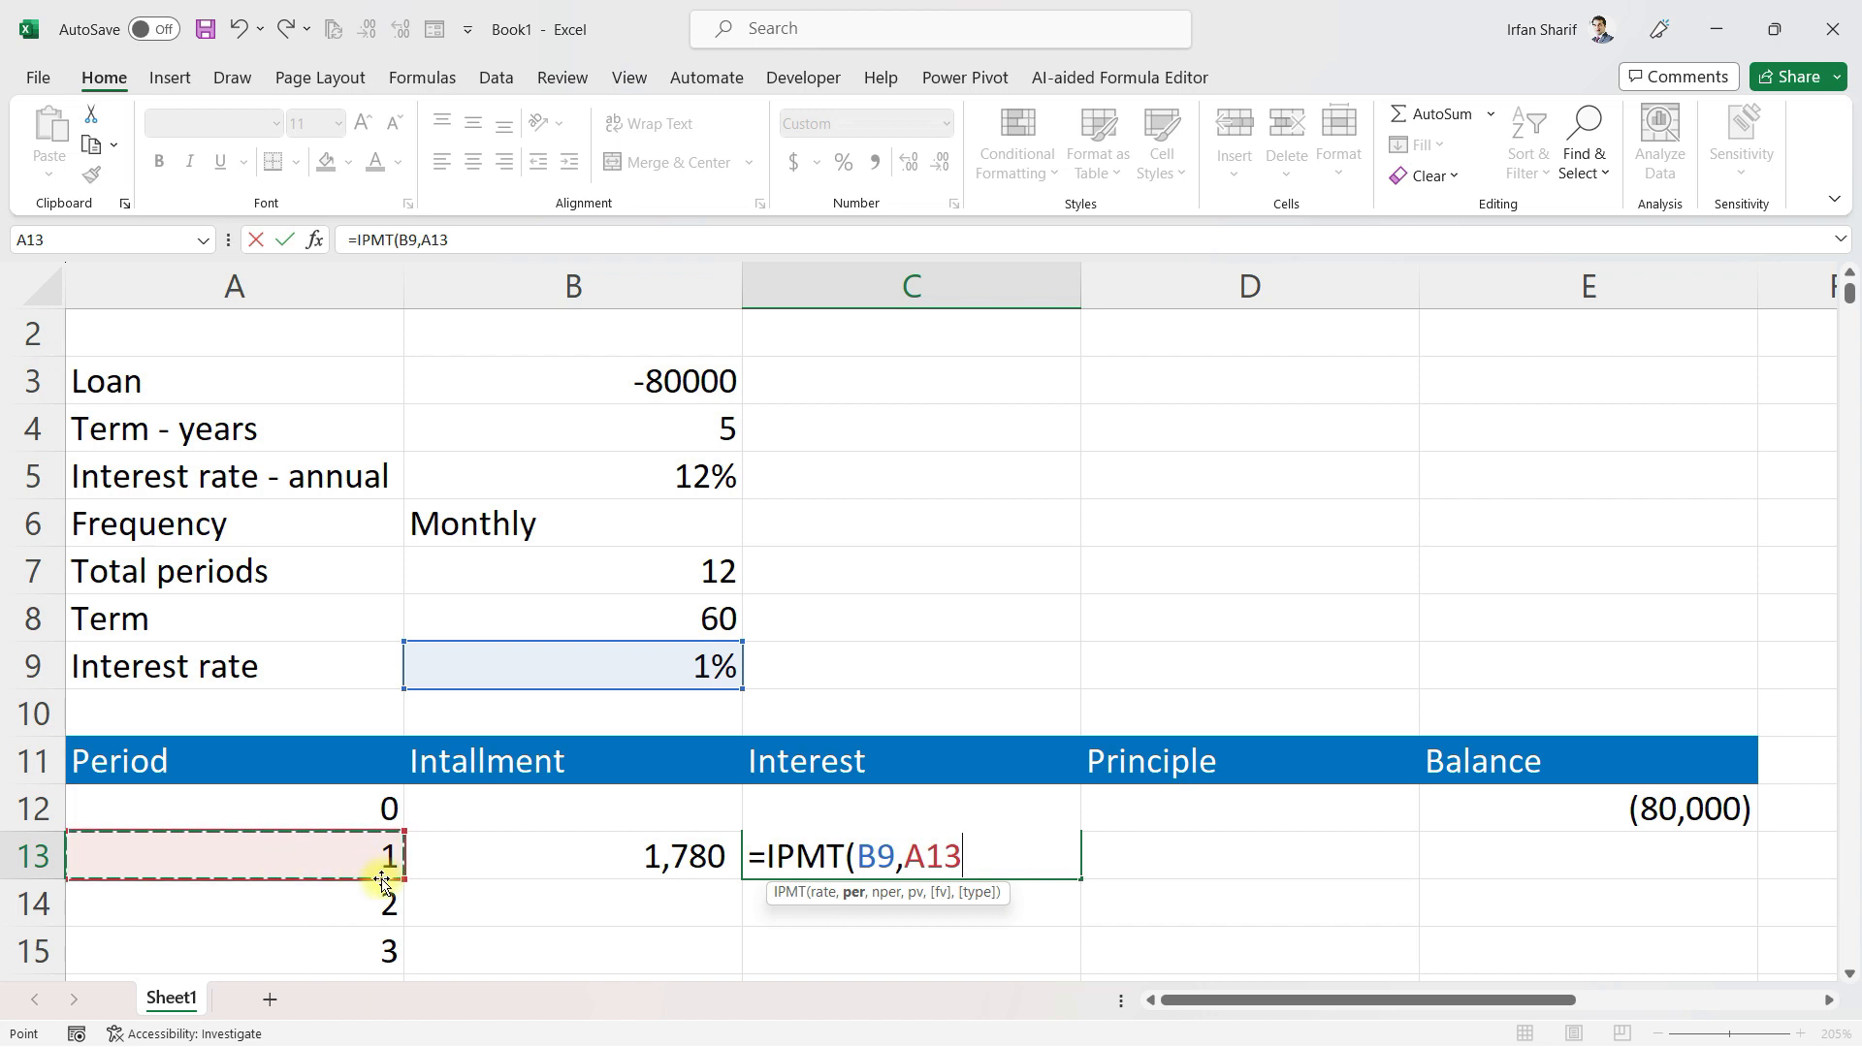
text(,)
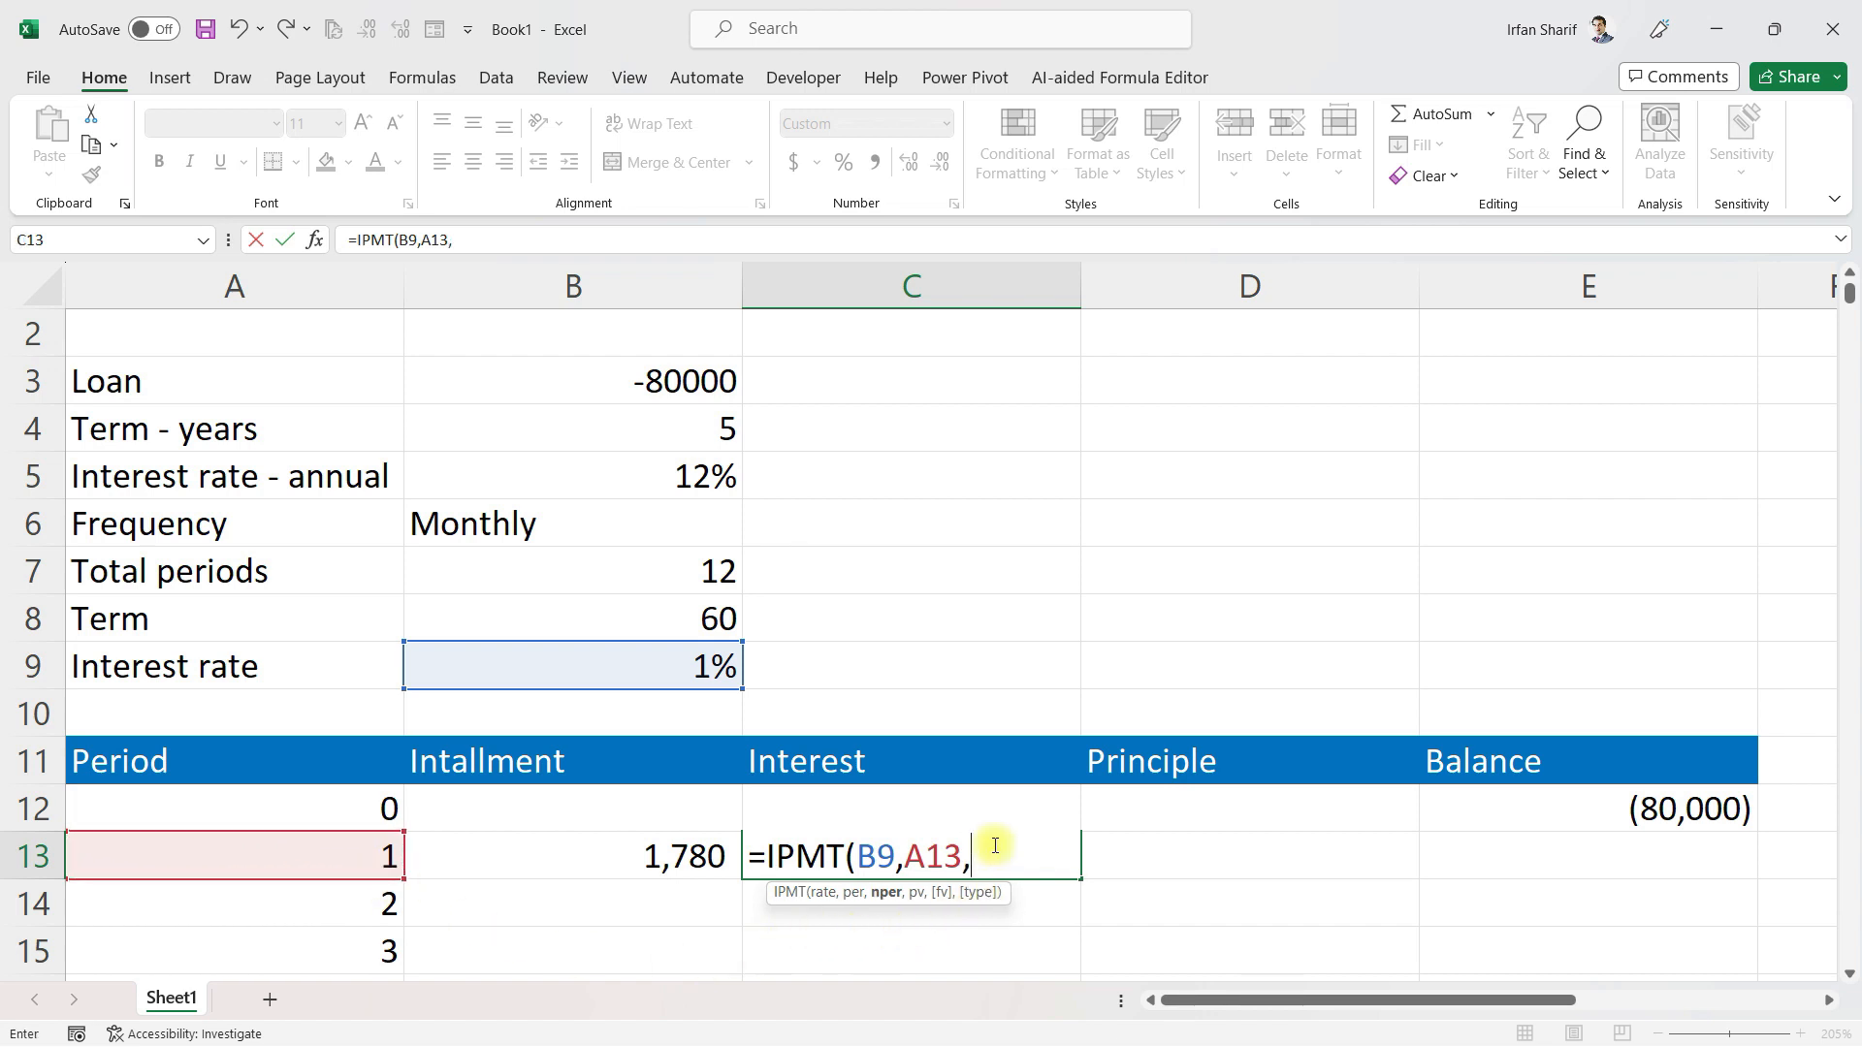
click(668, 625)
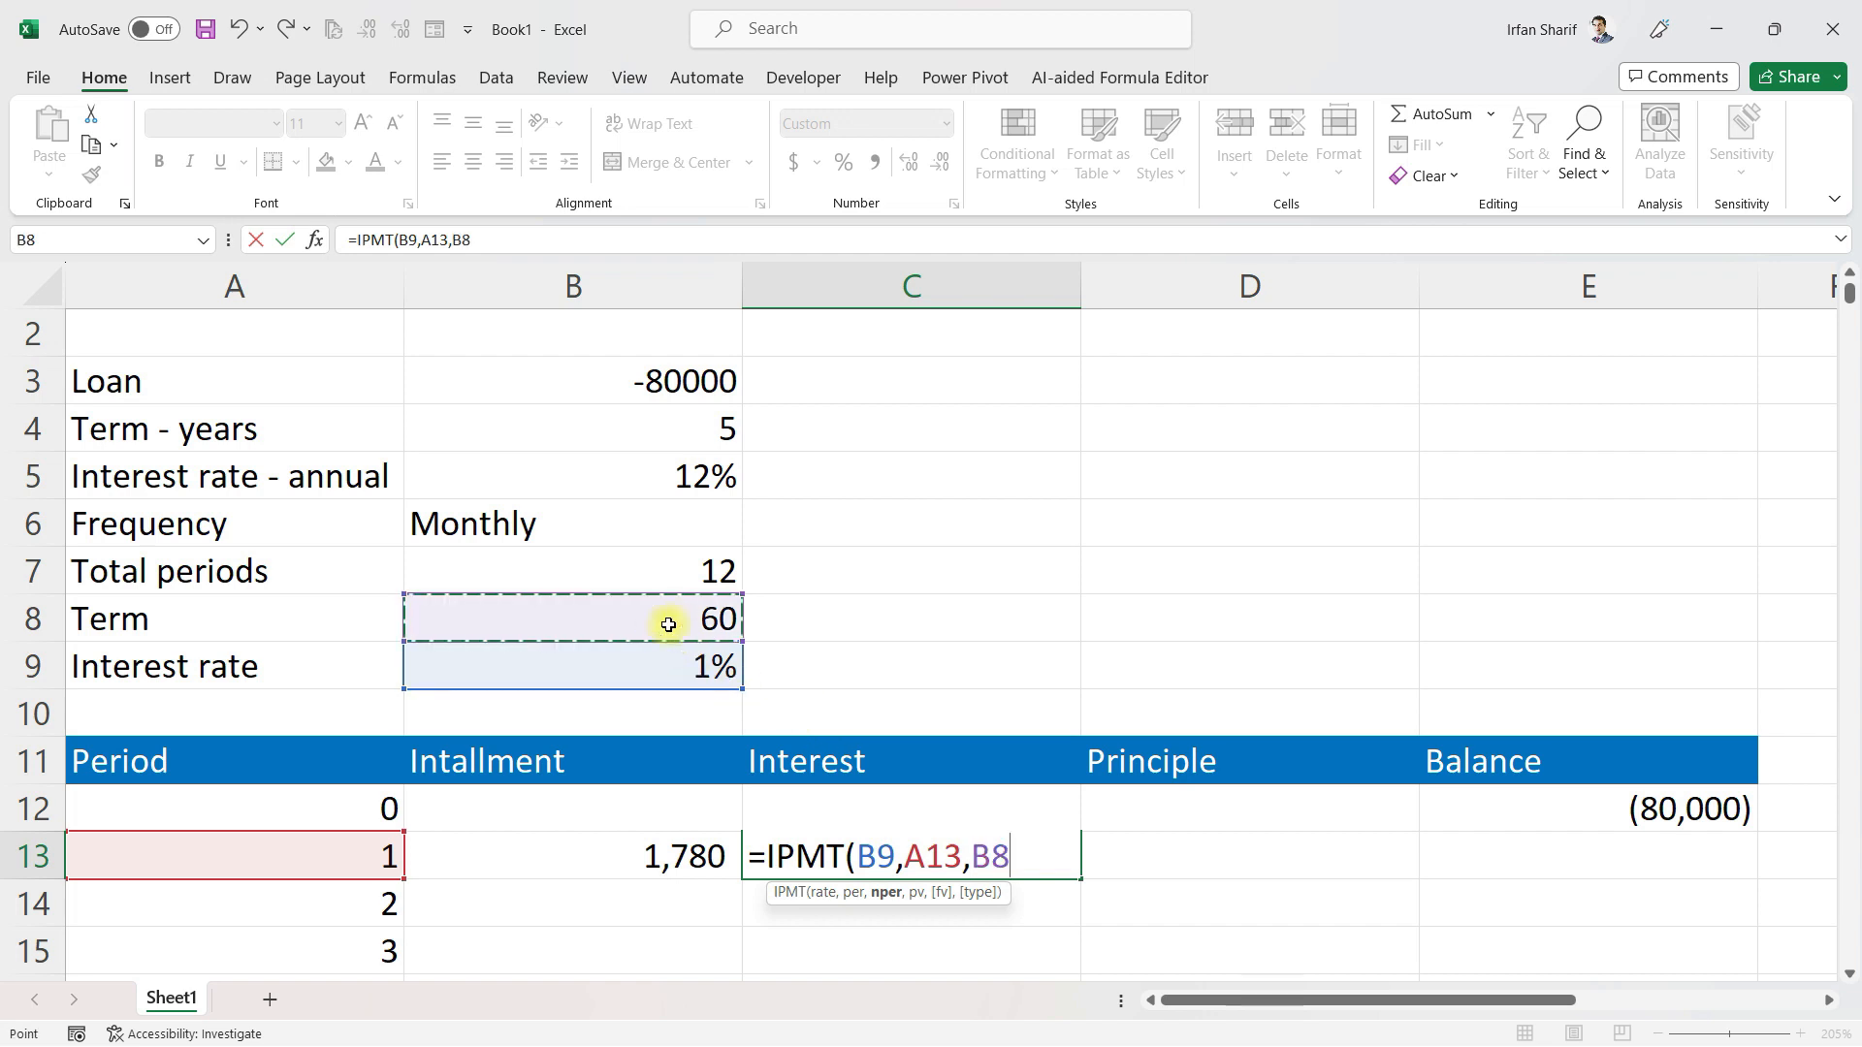
text(,)
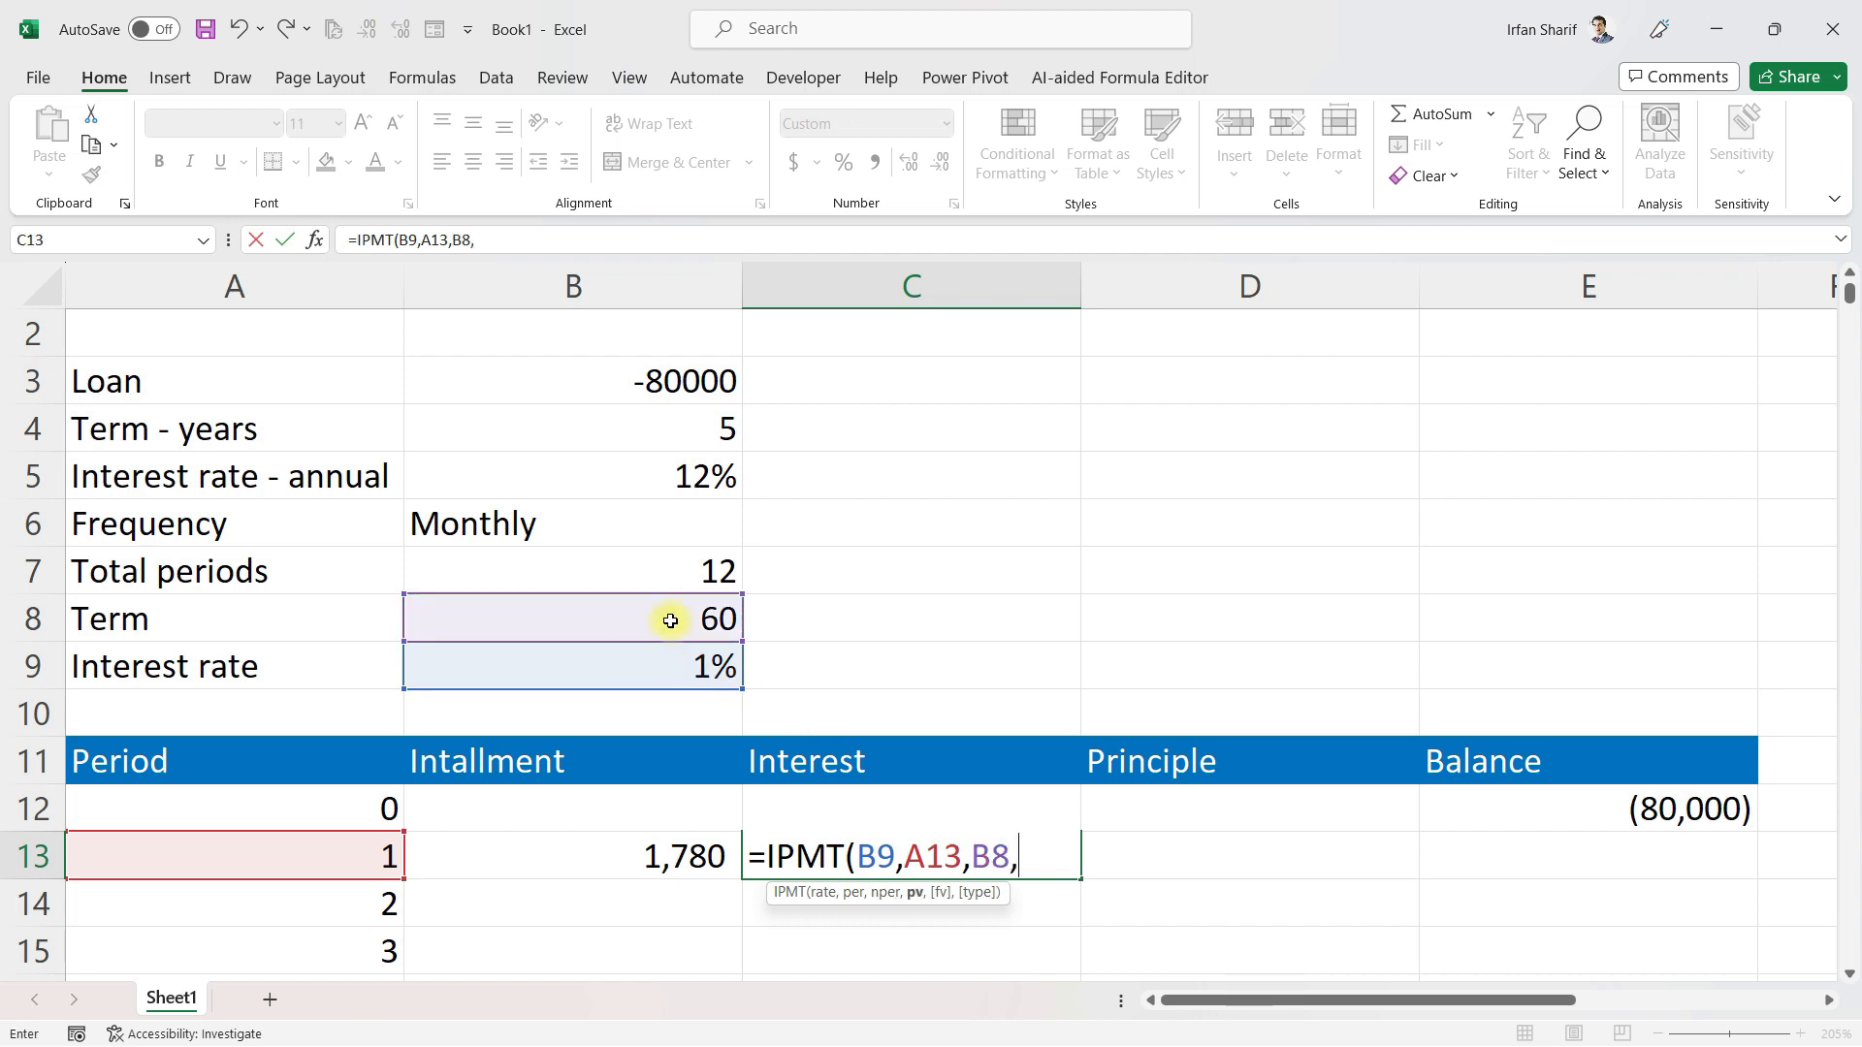
click(585, 385)
text(,)
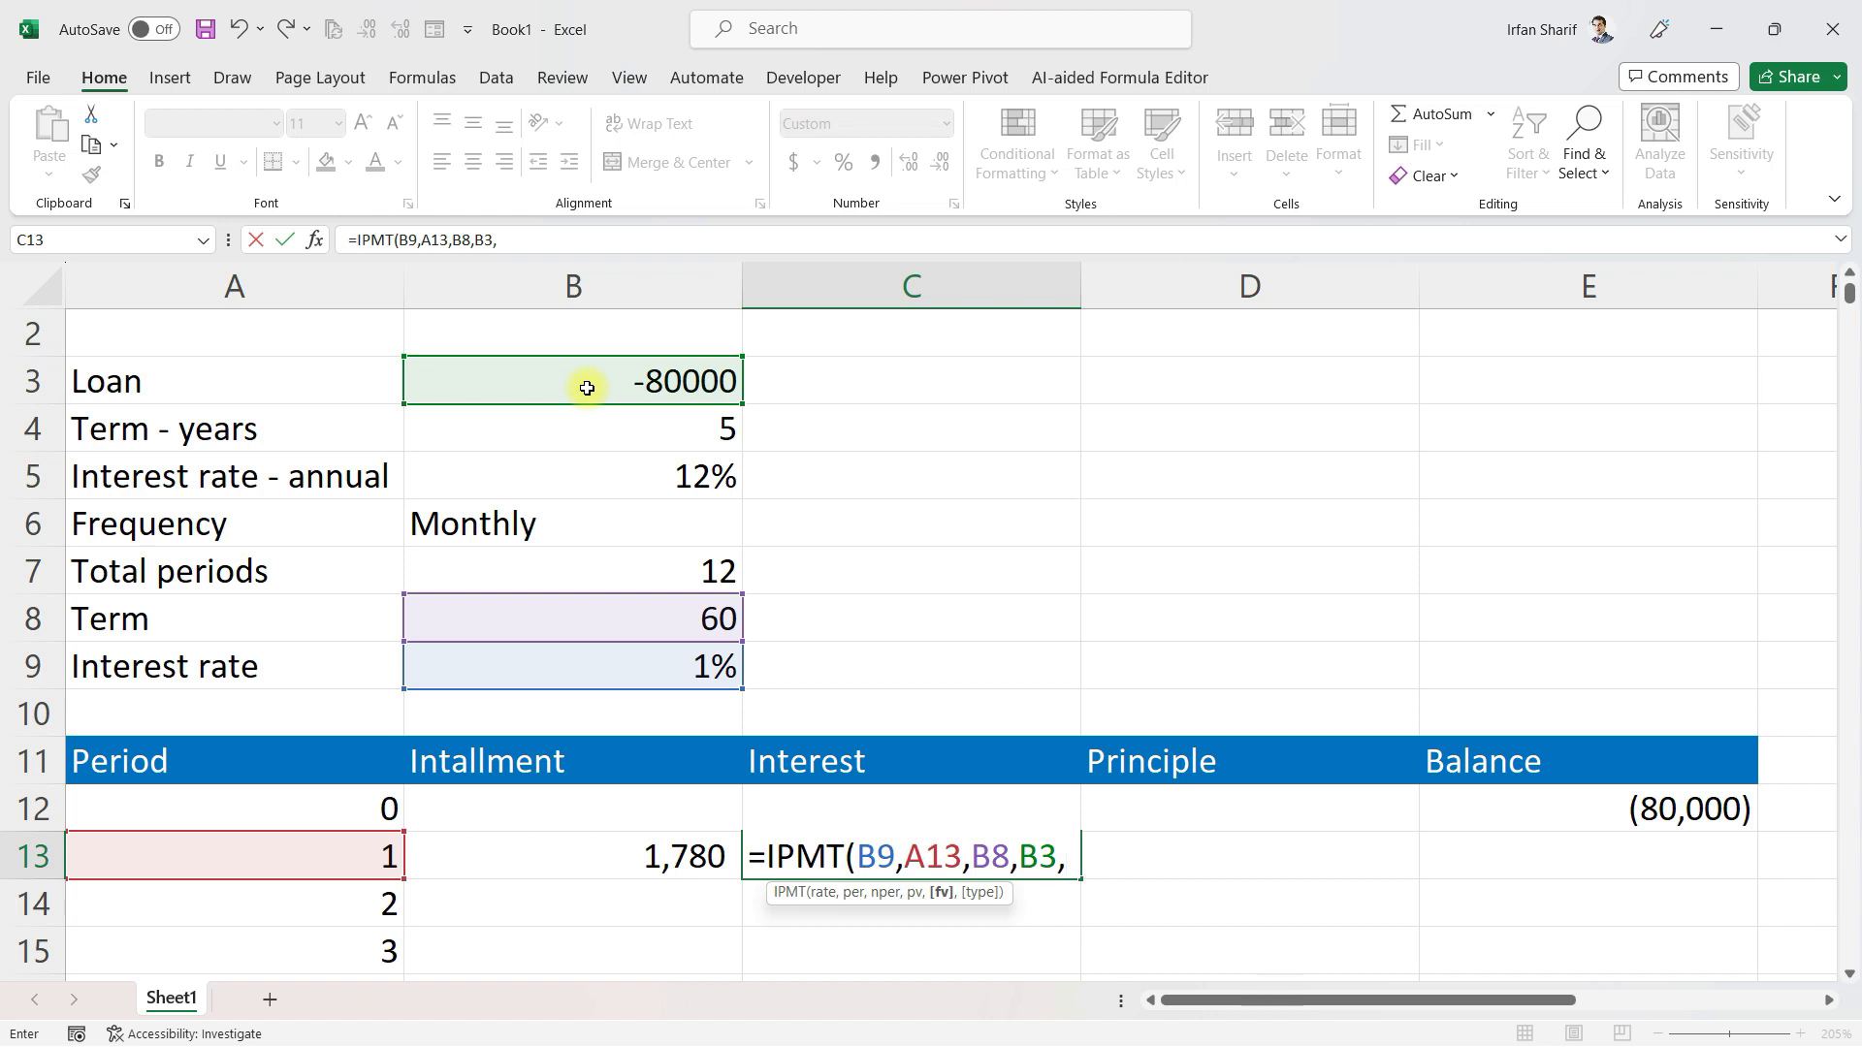
text(,0)
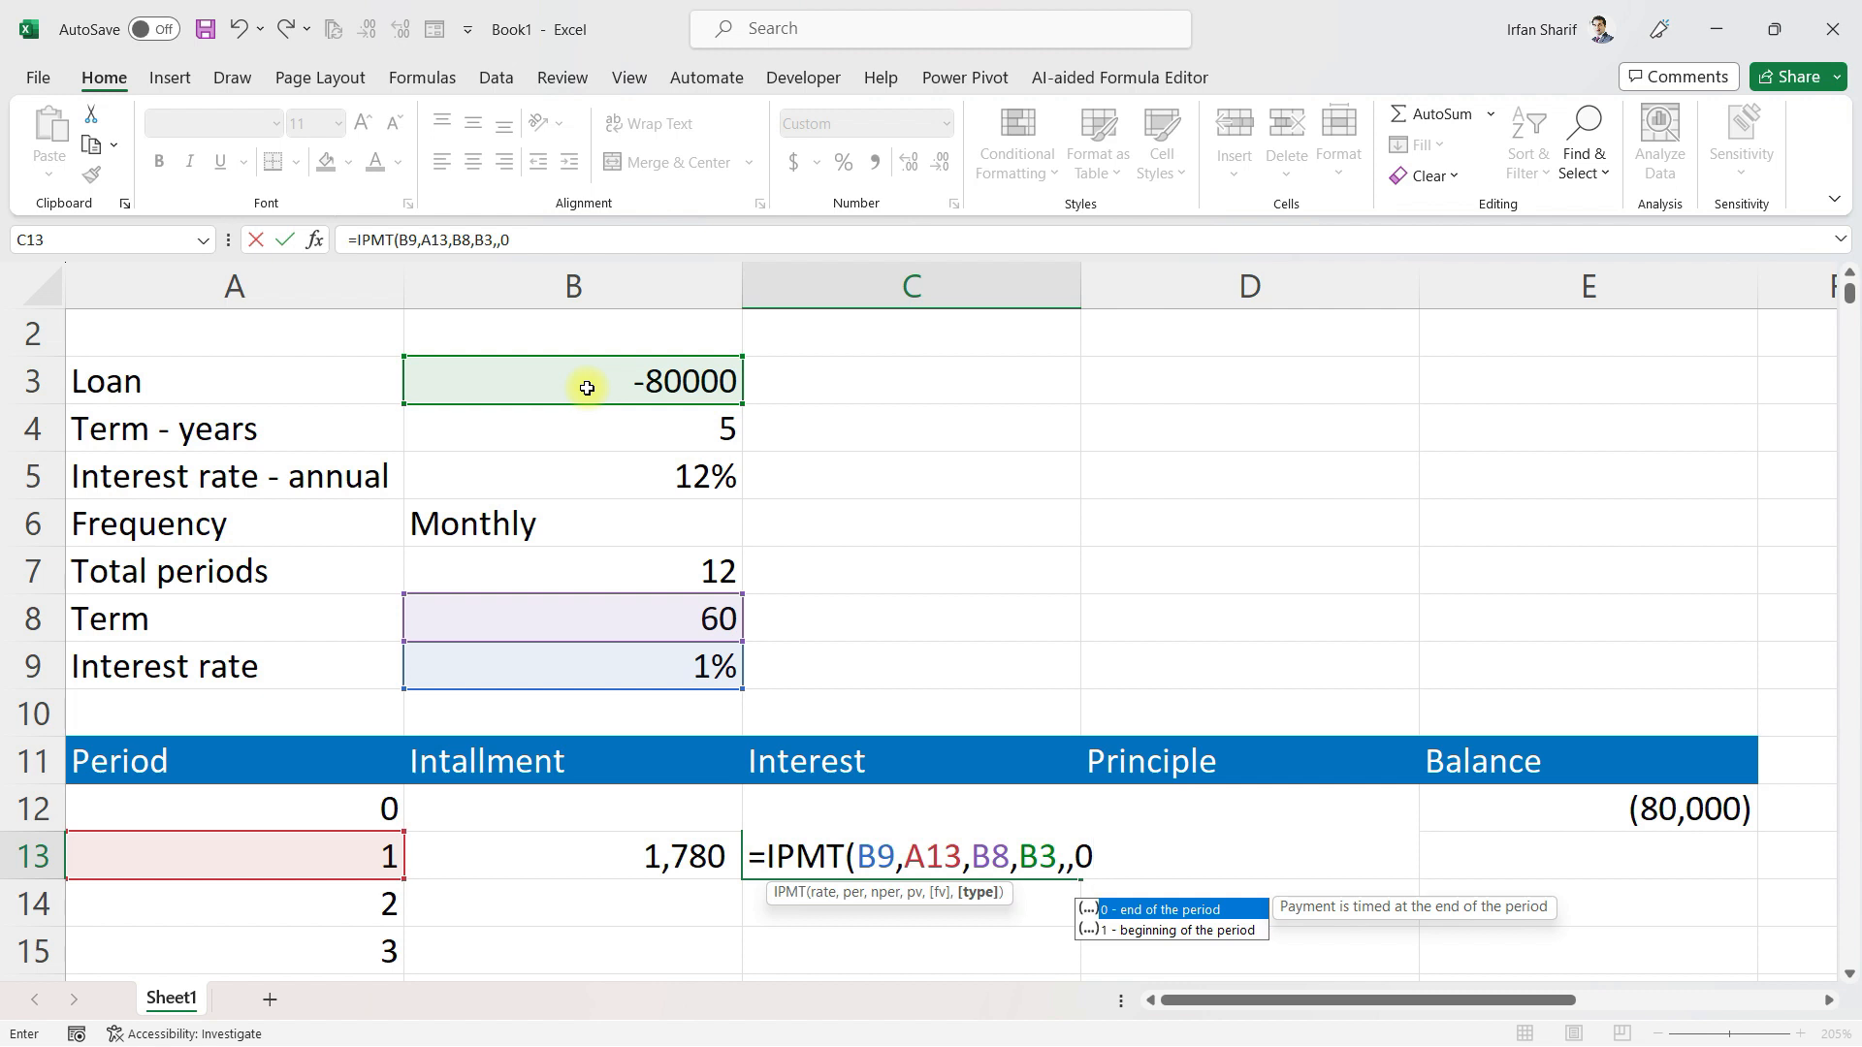
text())
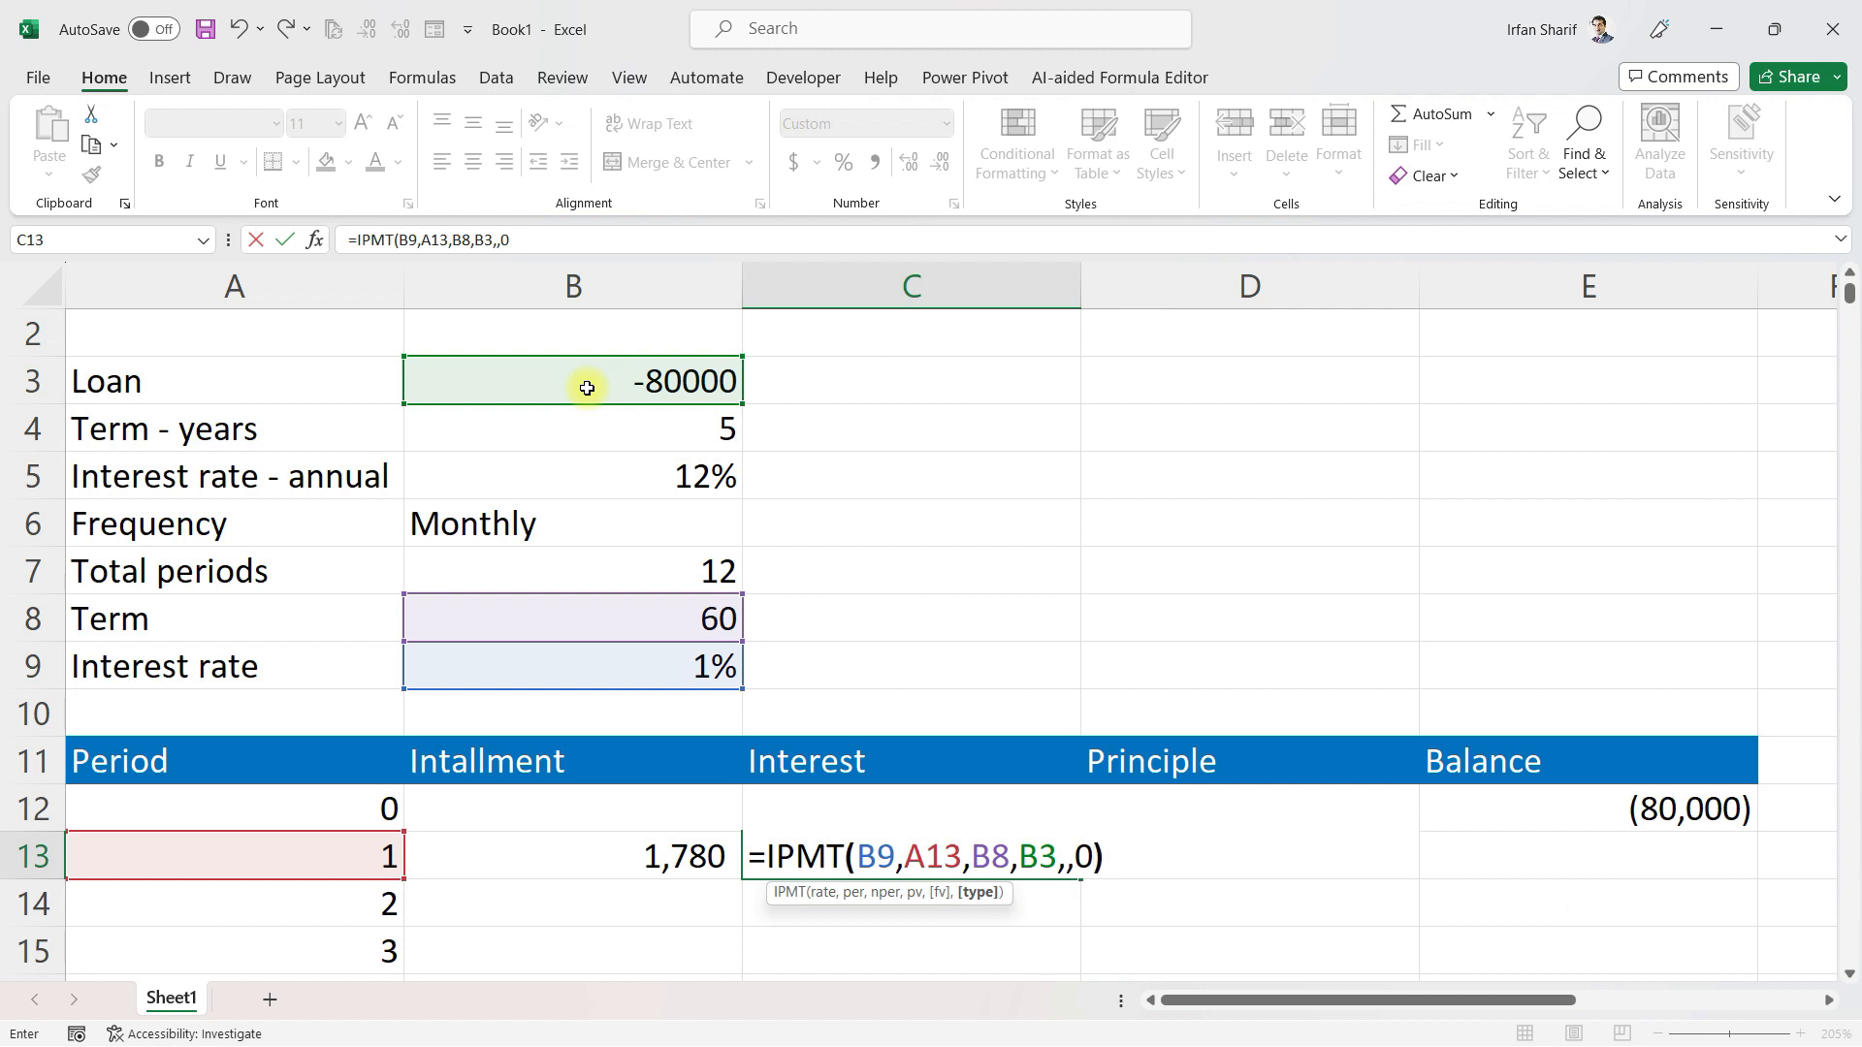
key(Return)
key(Up)
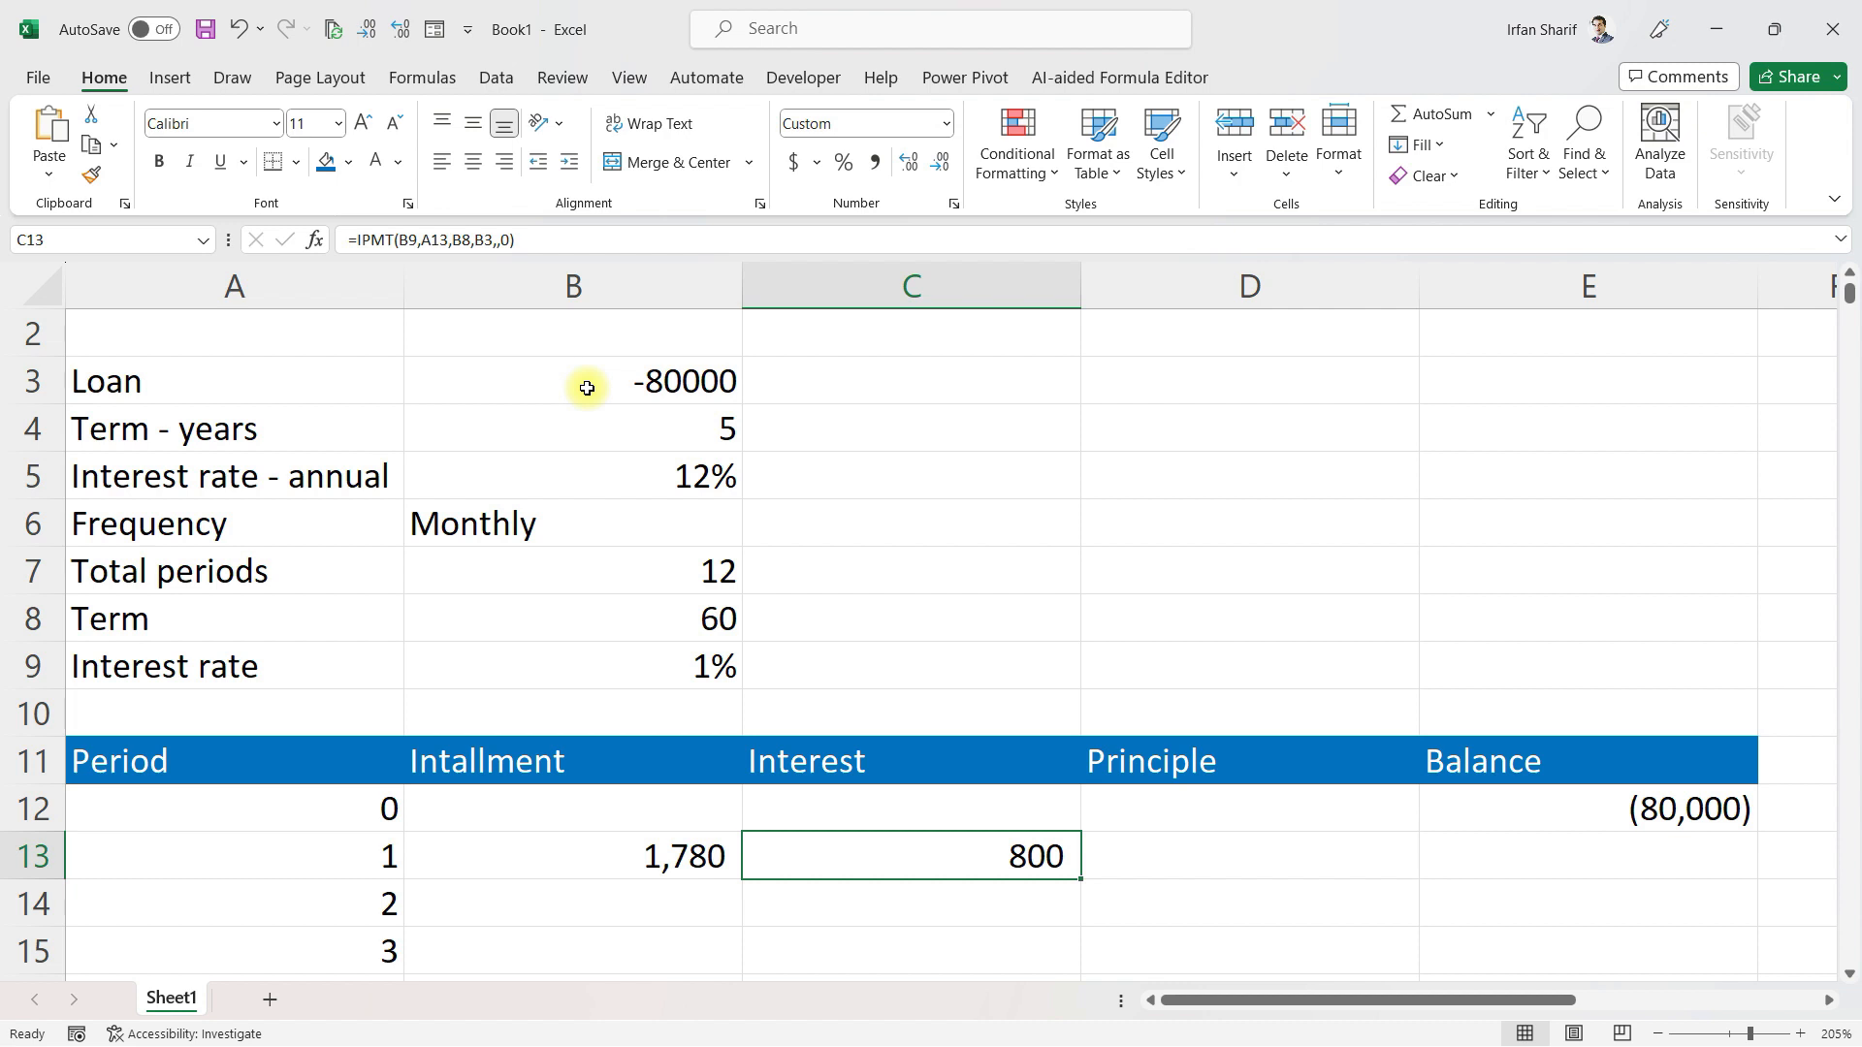
key(Right)
key(Left)
key(Left)
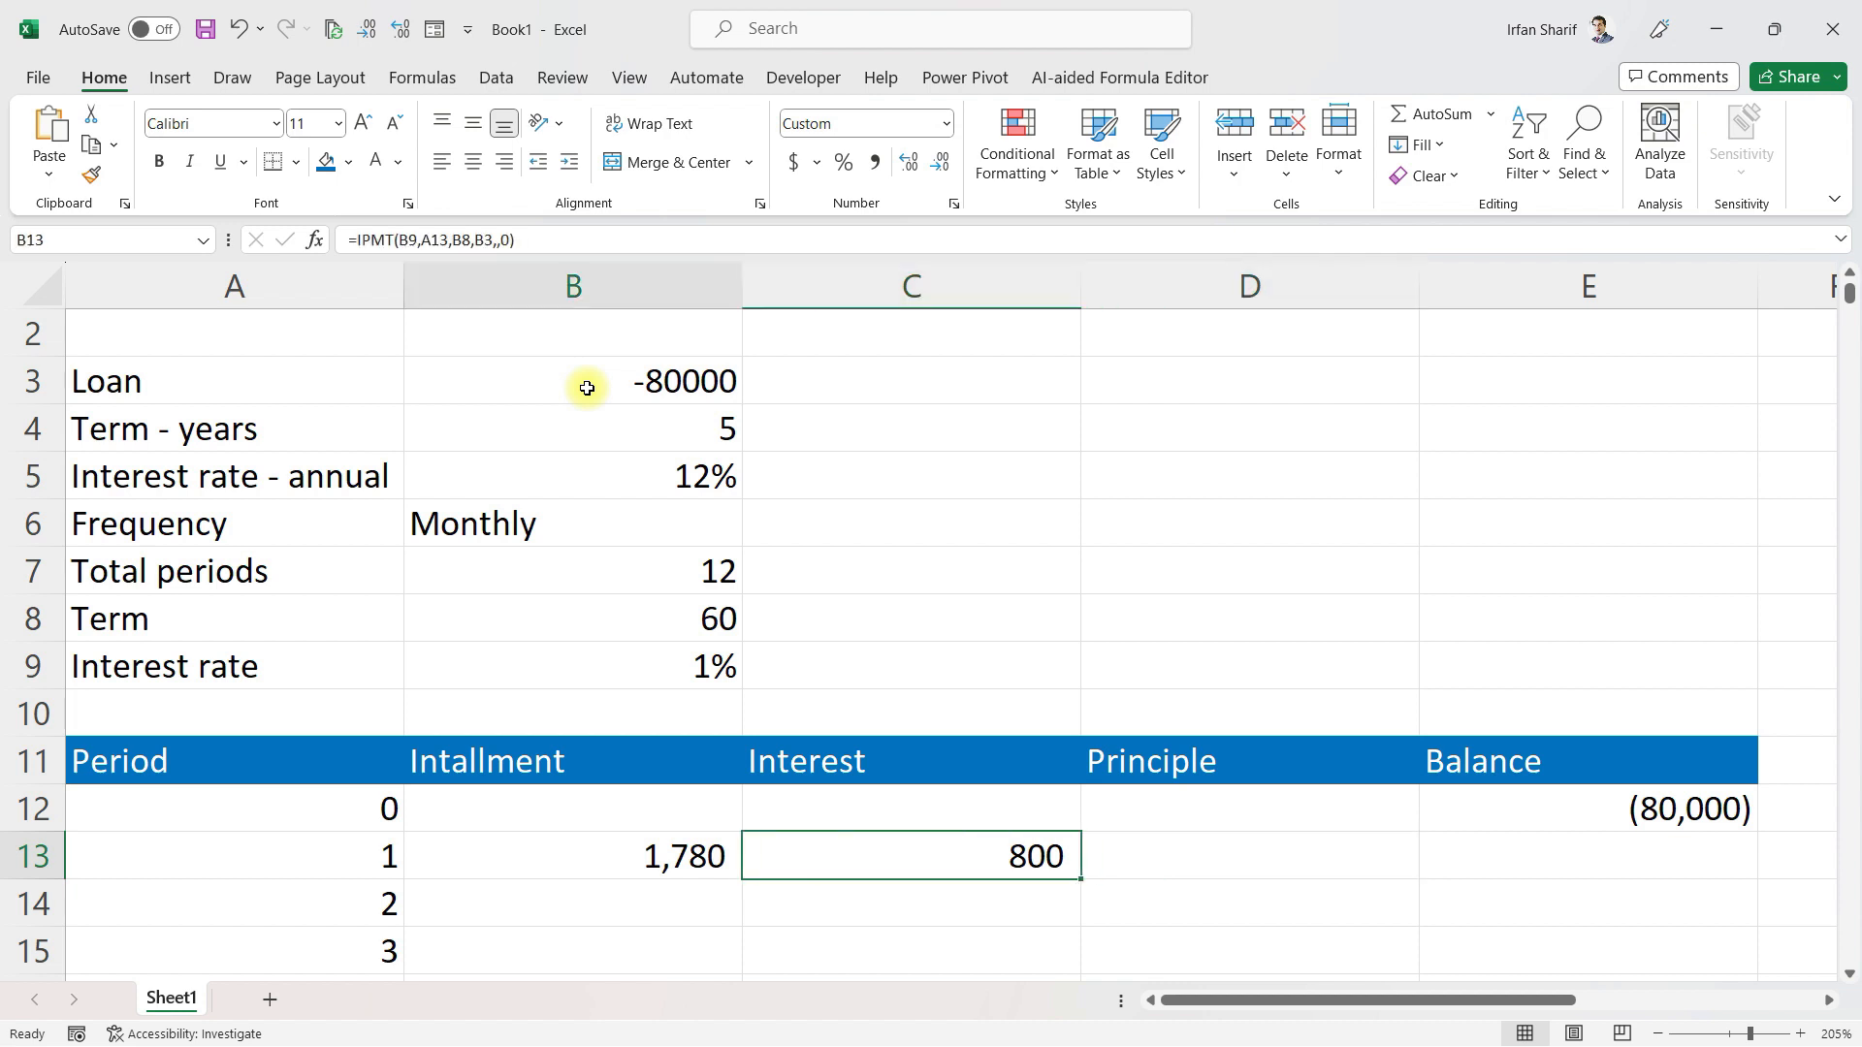
key(Right)
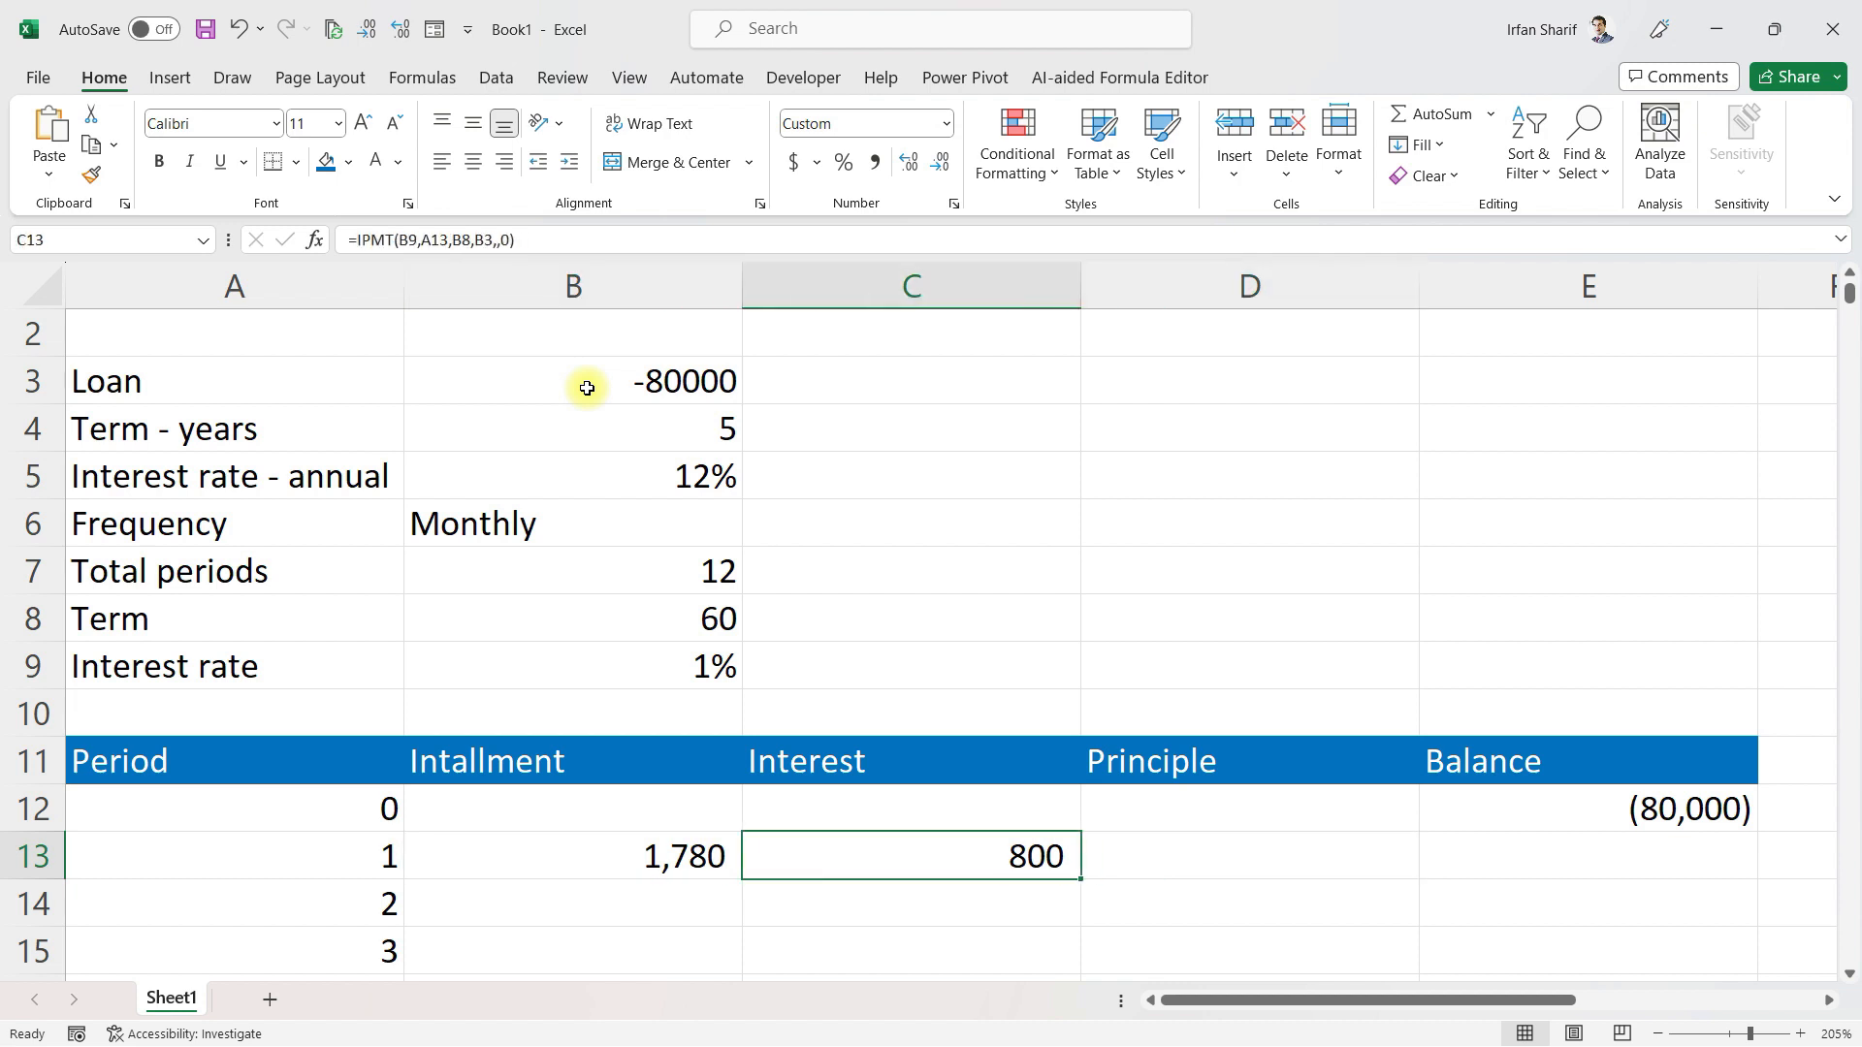
Calculate the period 1 principal payment in D13 with the formula =PPMT(B9,A13,B8,B3,,0)
click(1300, 876)
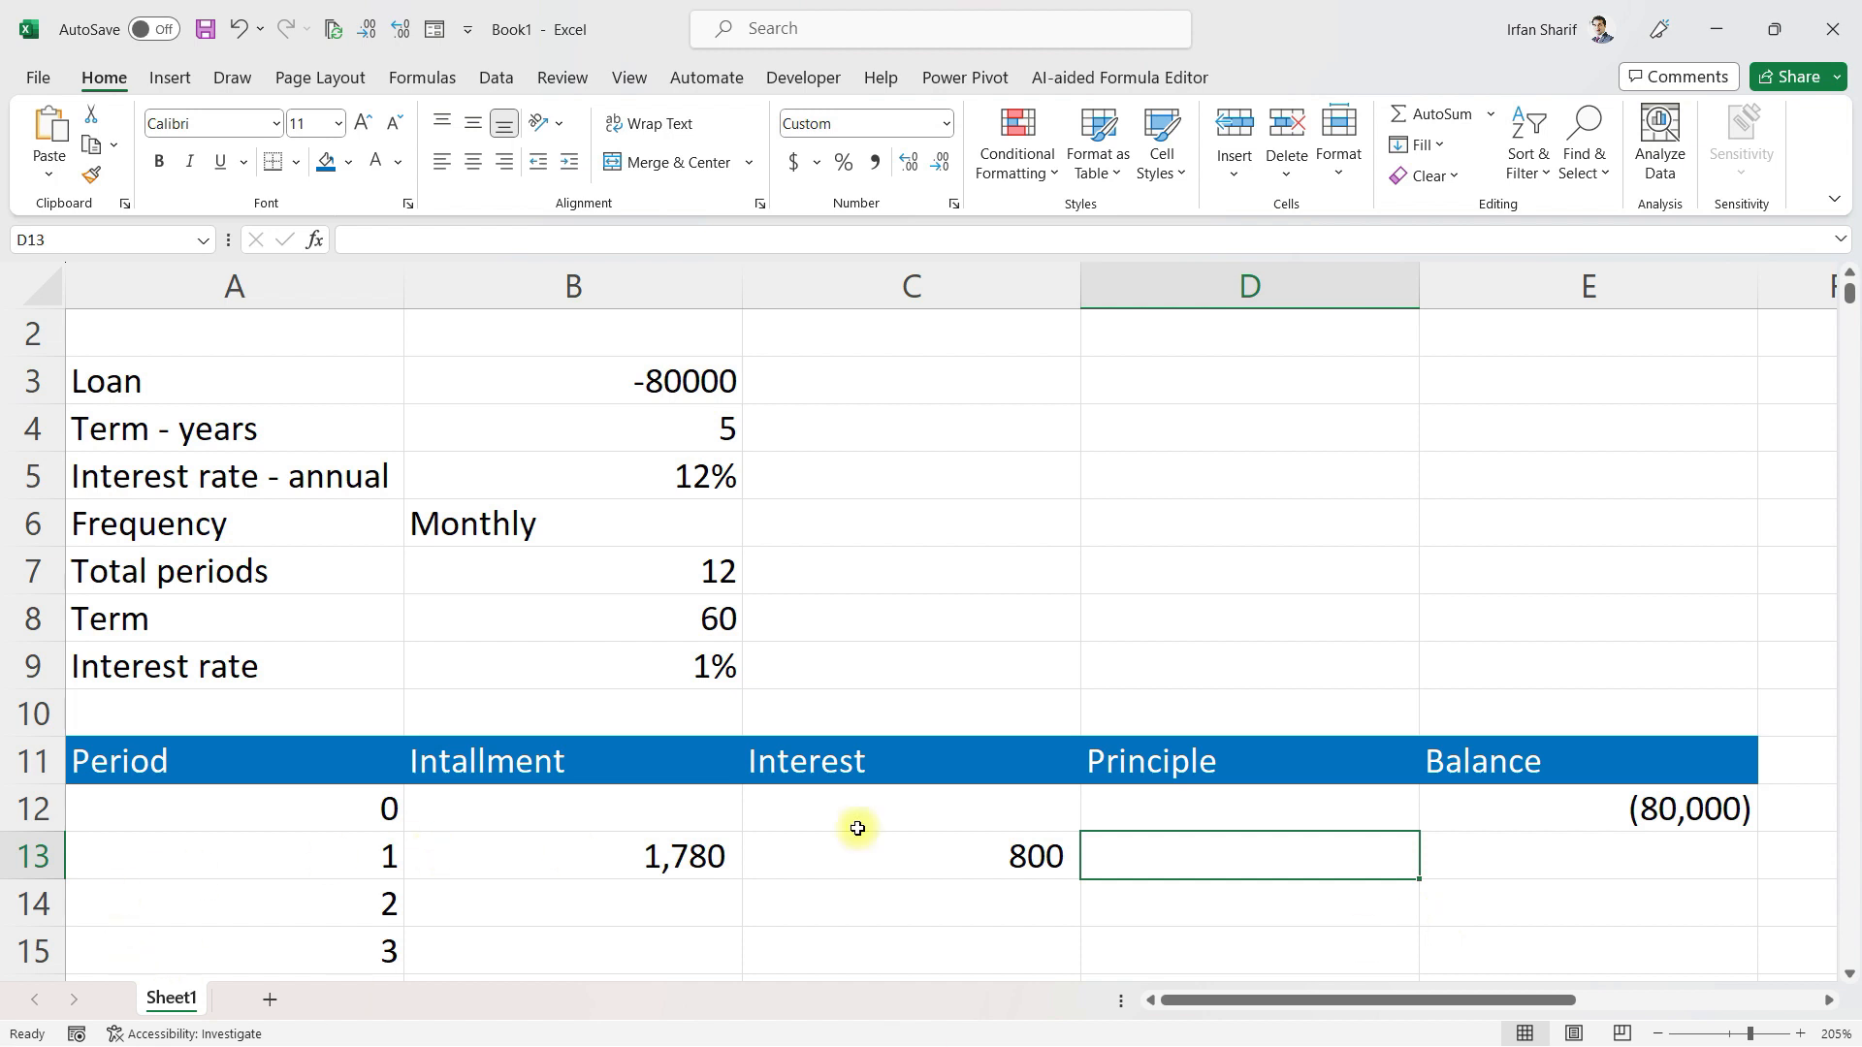
text(=)
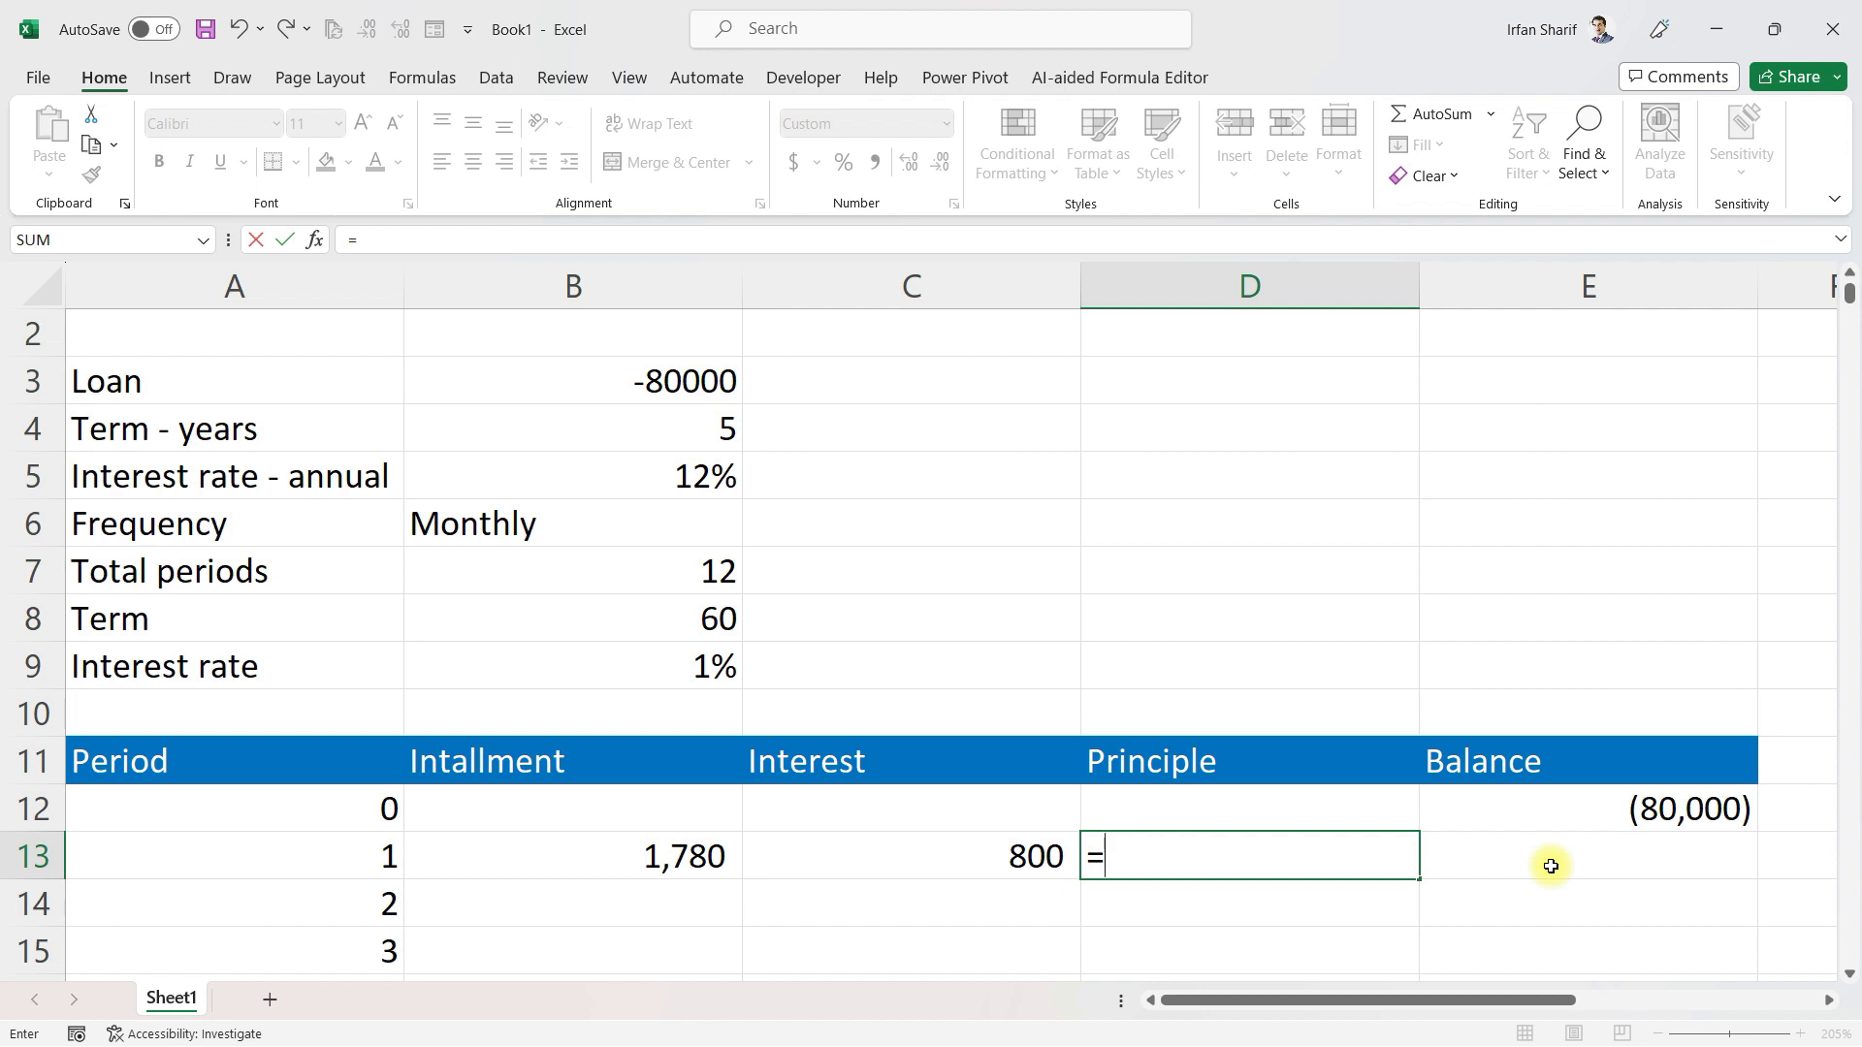
text(ppm)
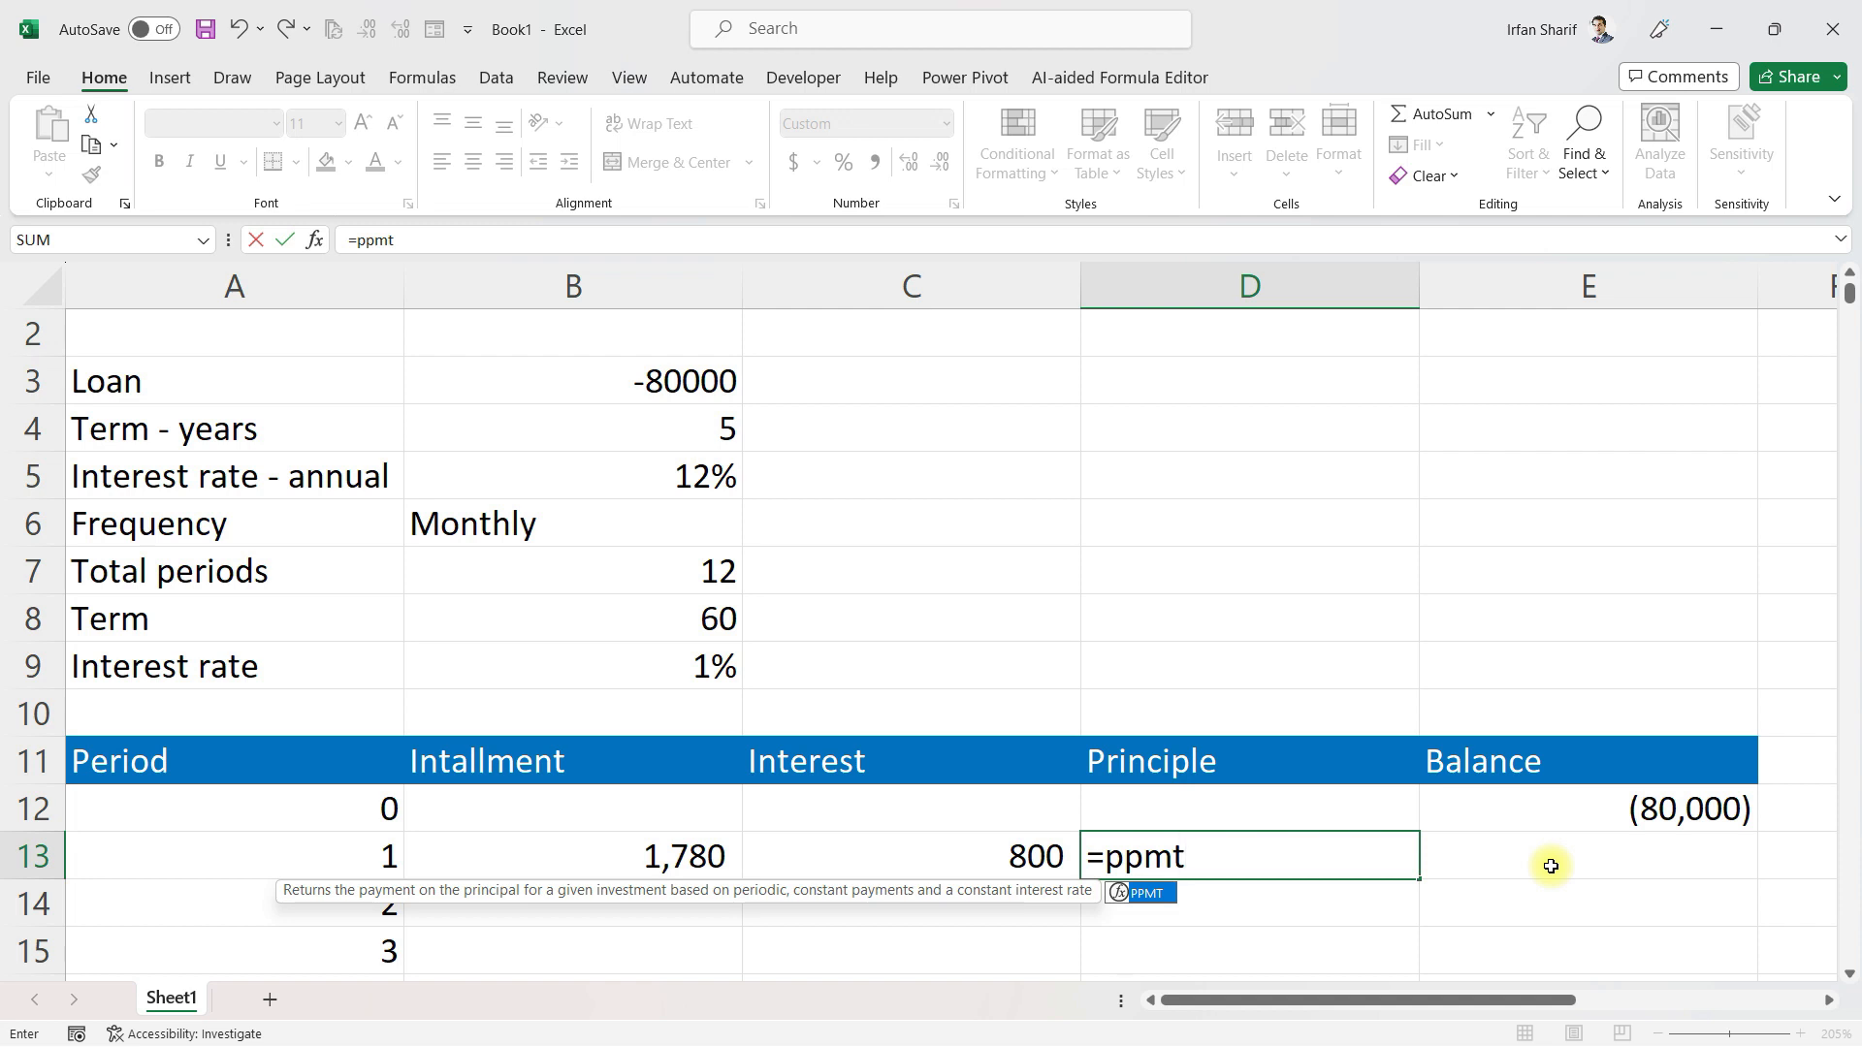
text(t)
key(Tab)
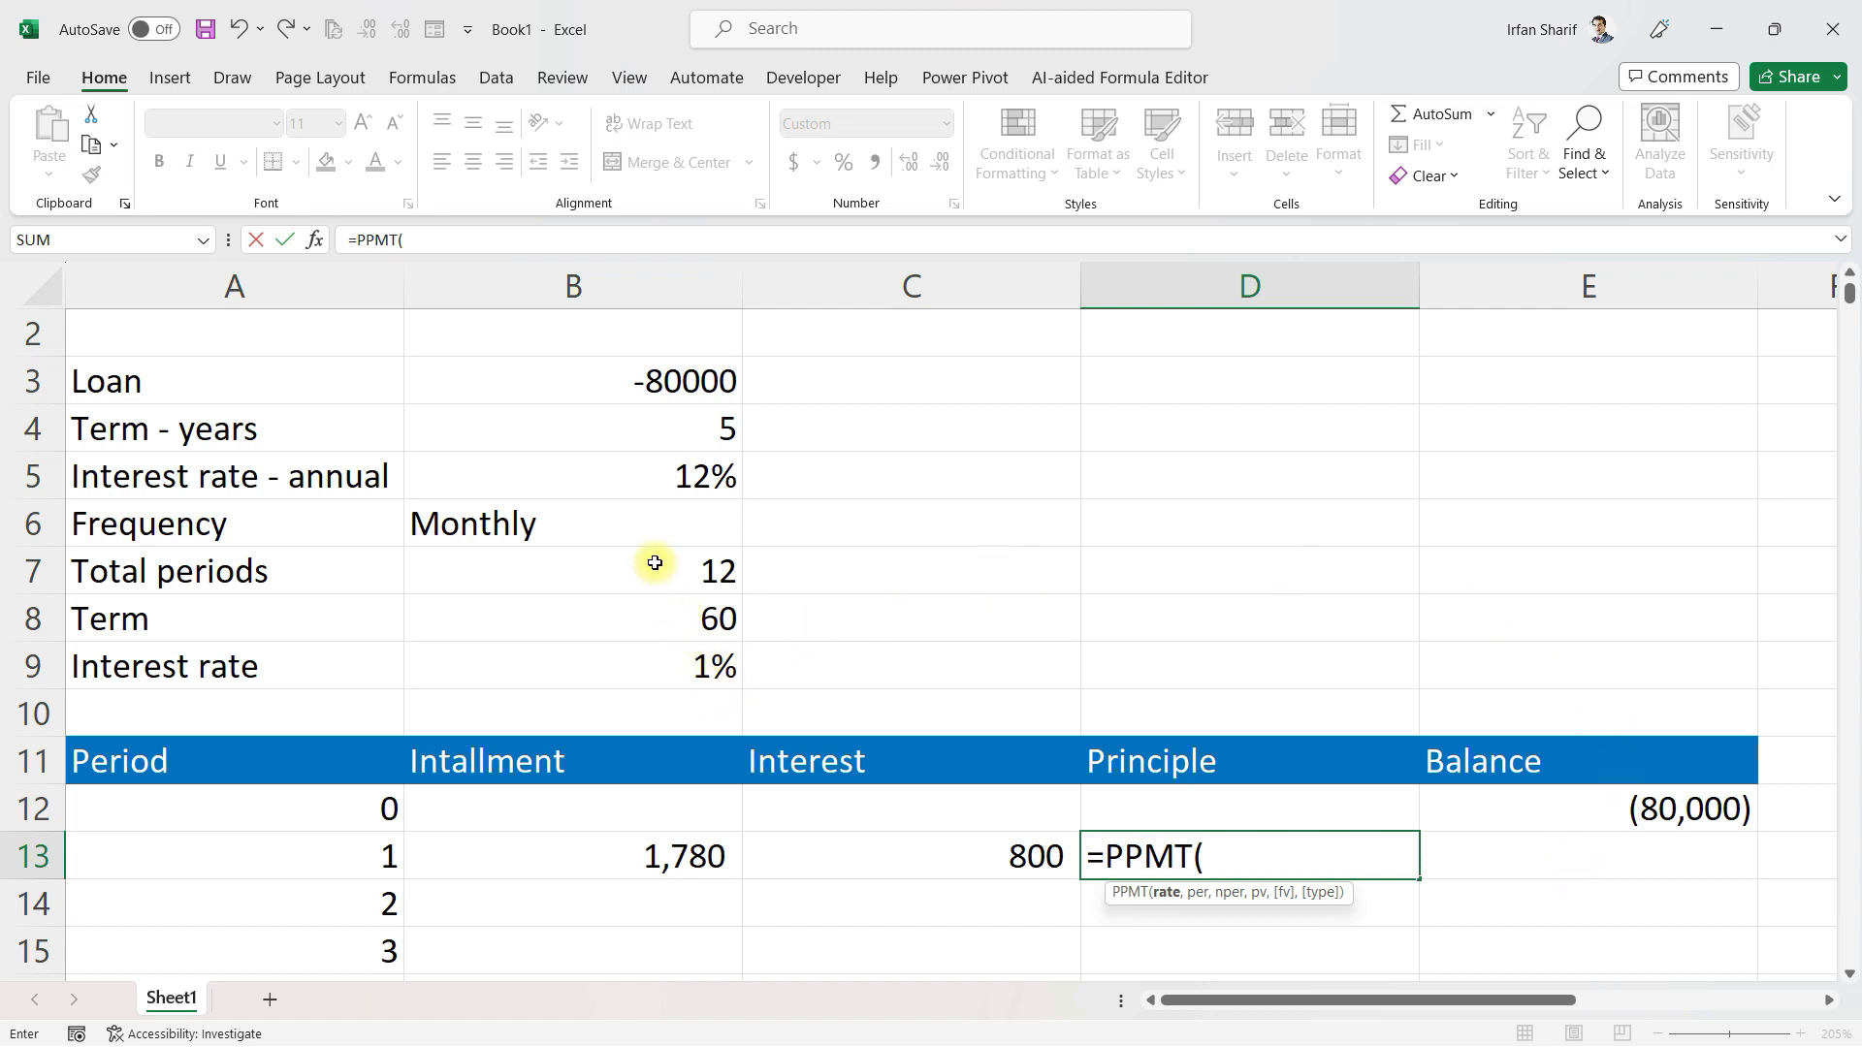
click(651, 651)
text(,)
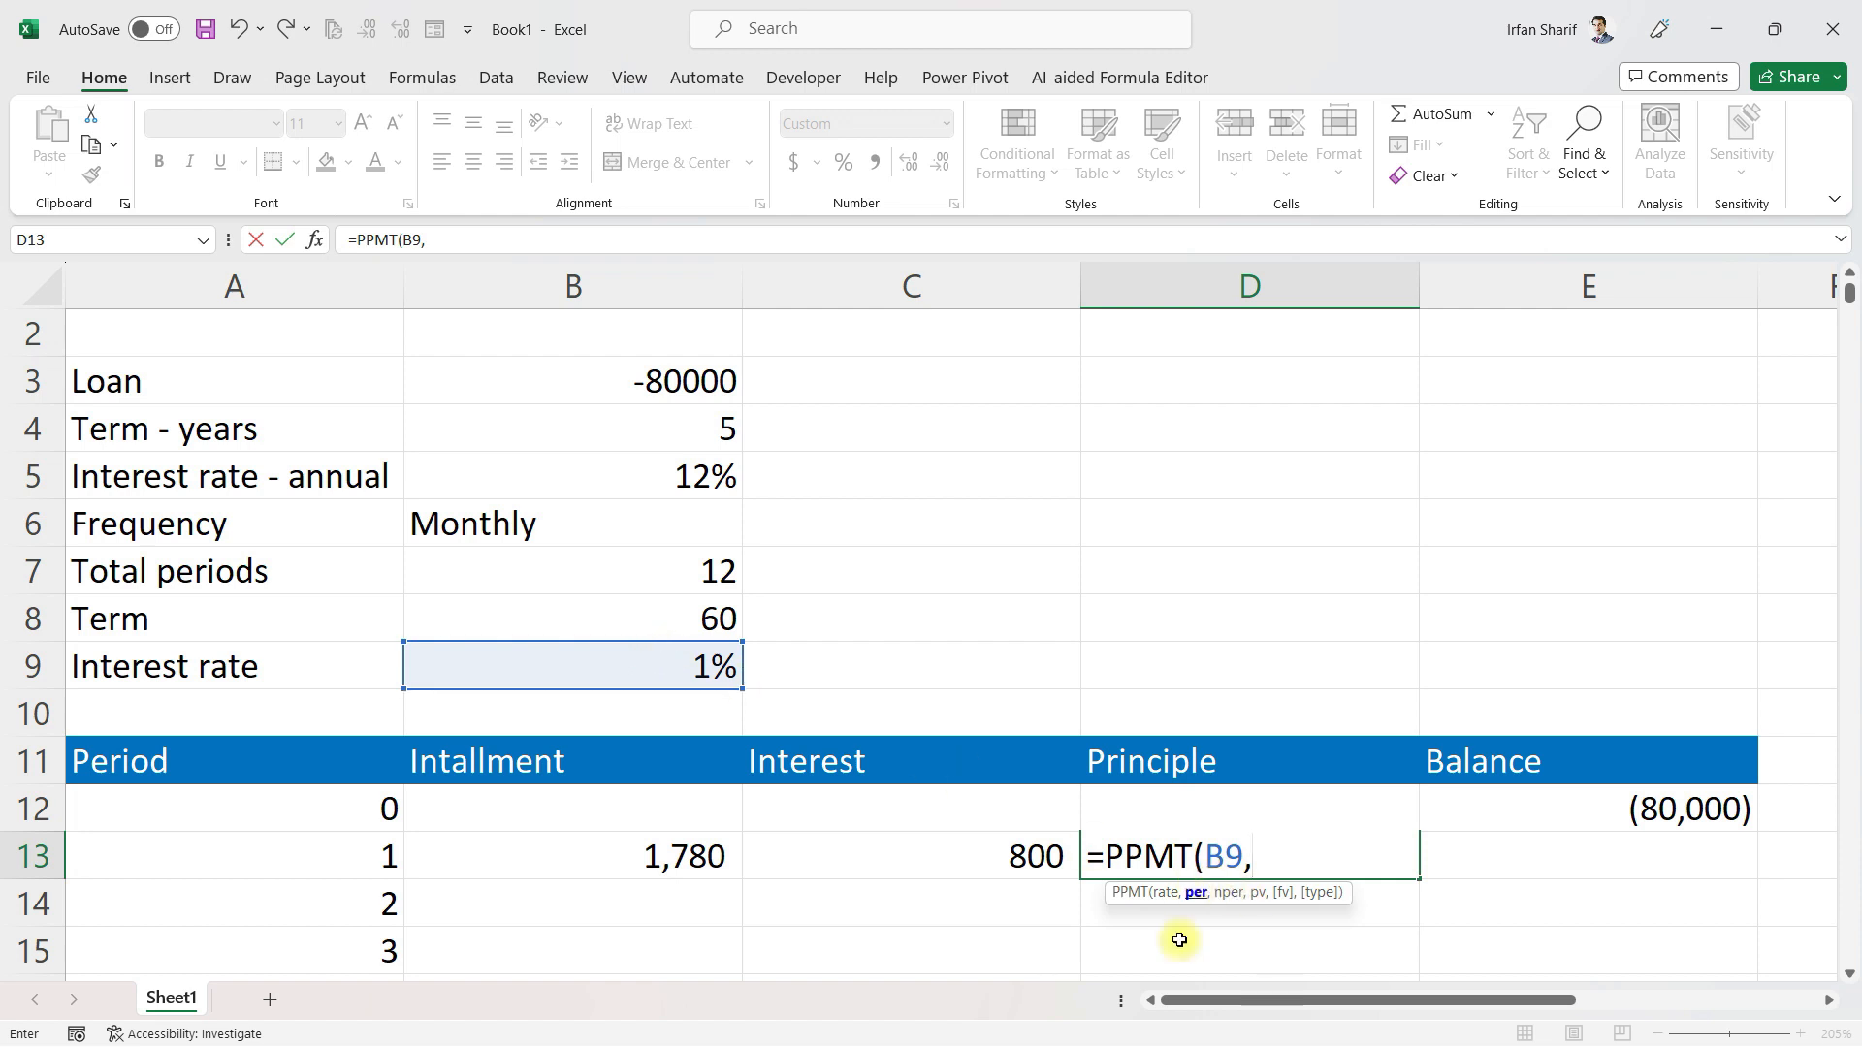
click(335, 864)
text(,)
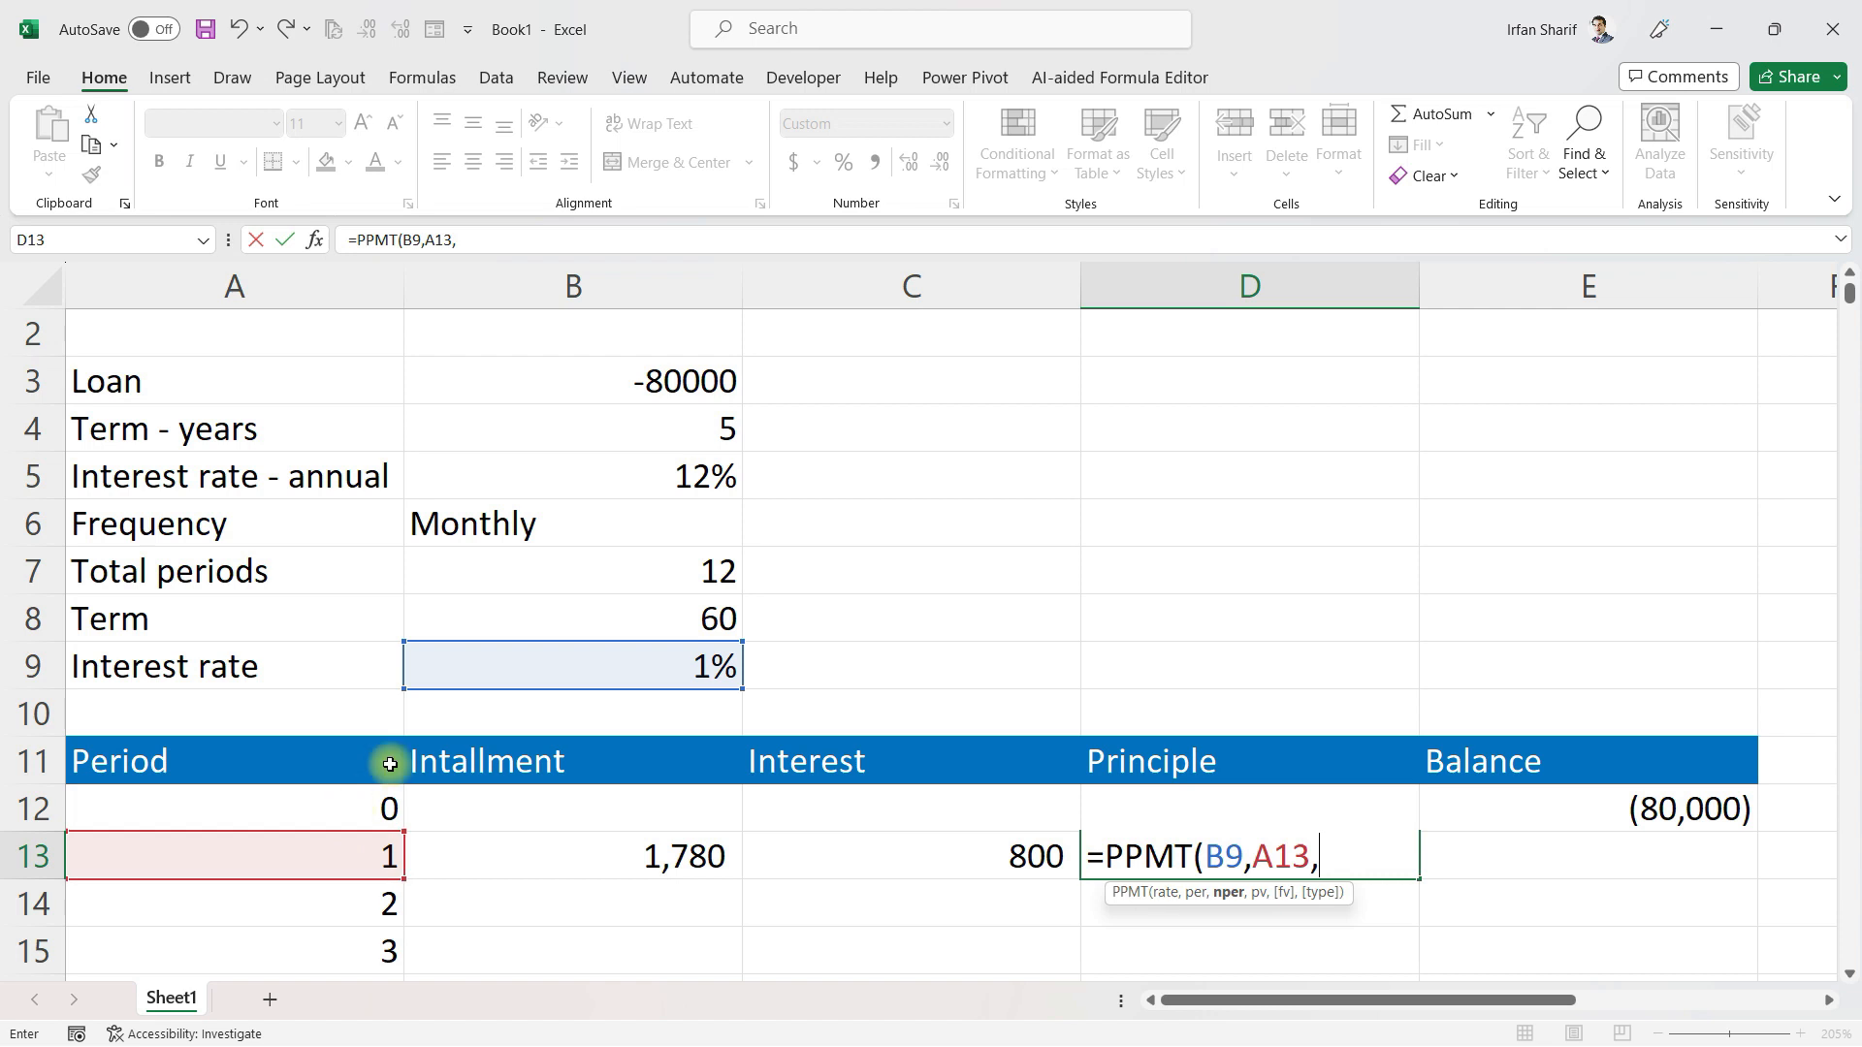
click(598, 619)
text(,)
click(560, 382)
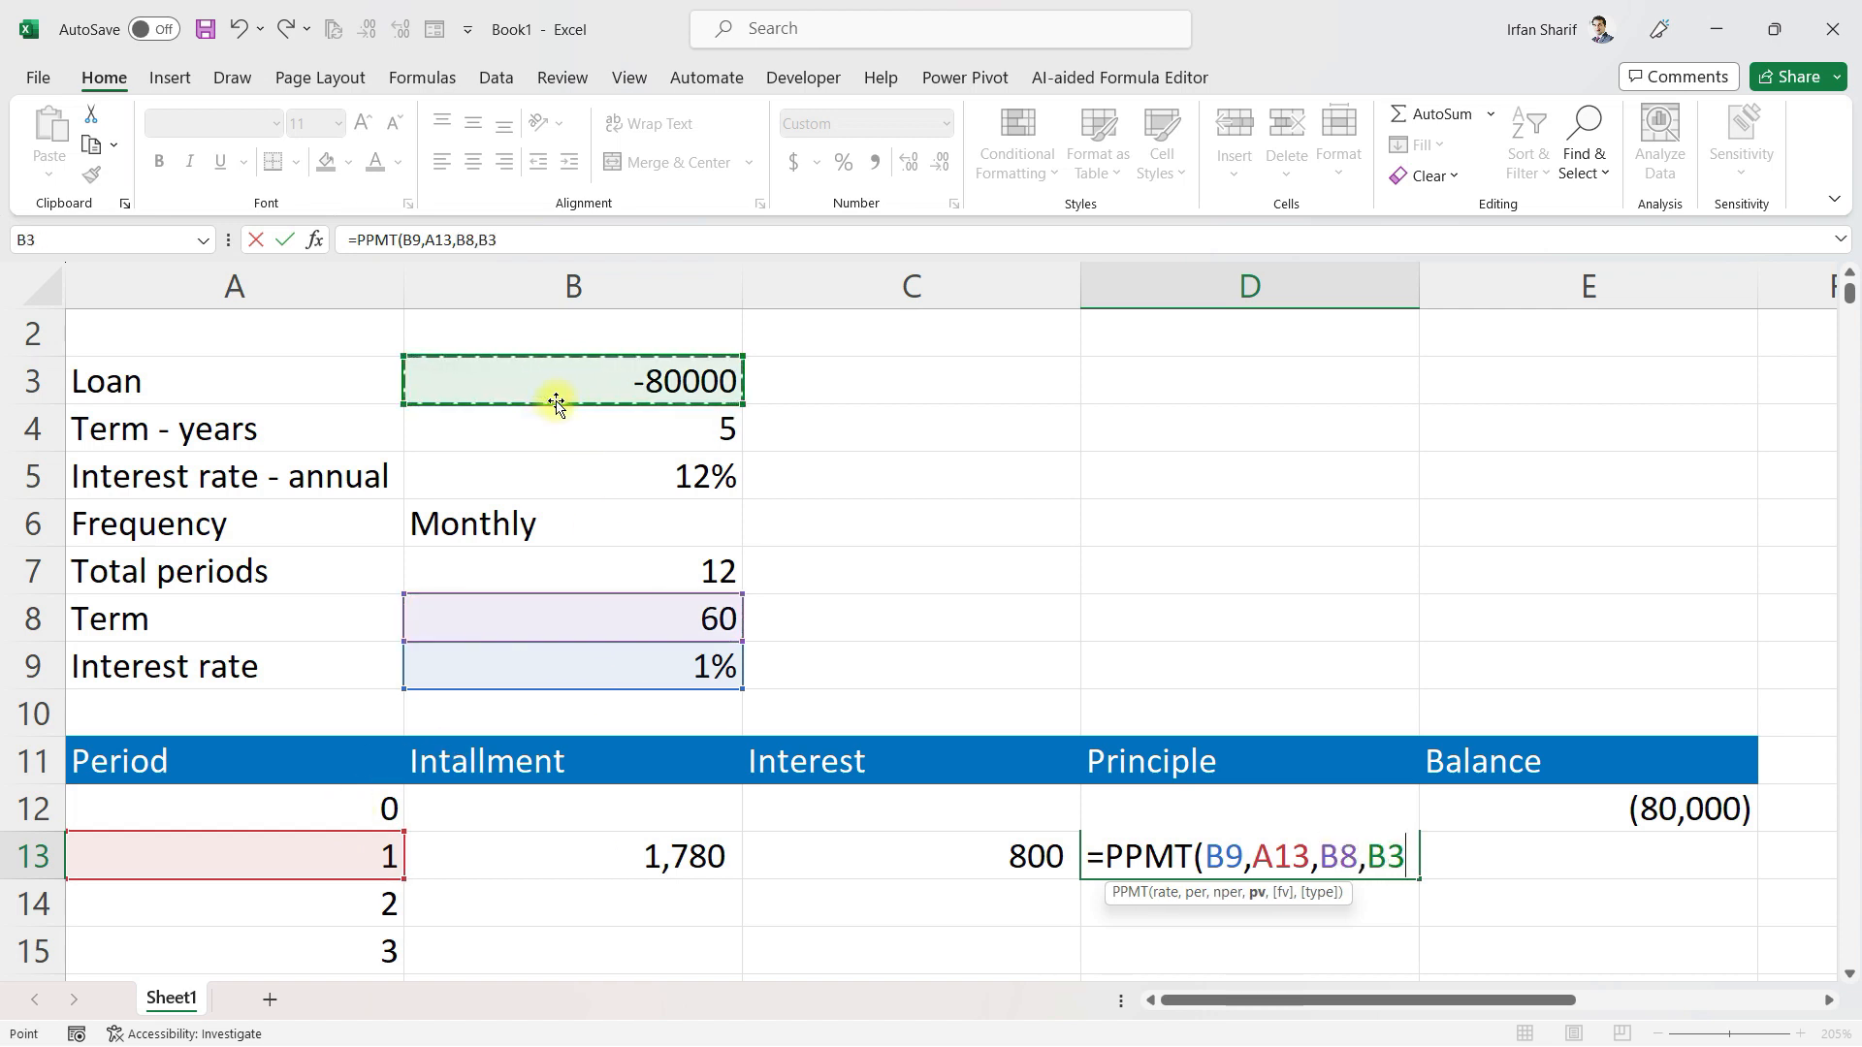
text(,)
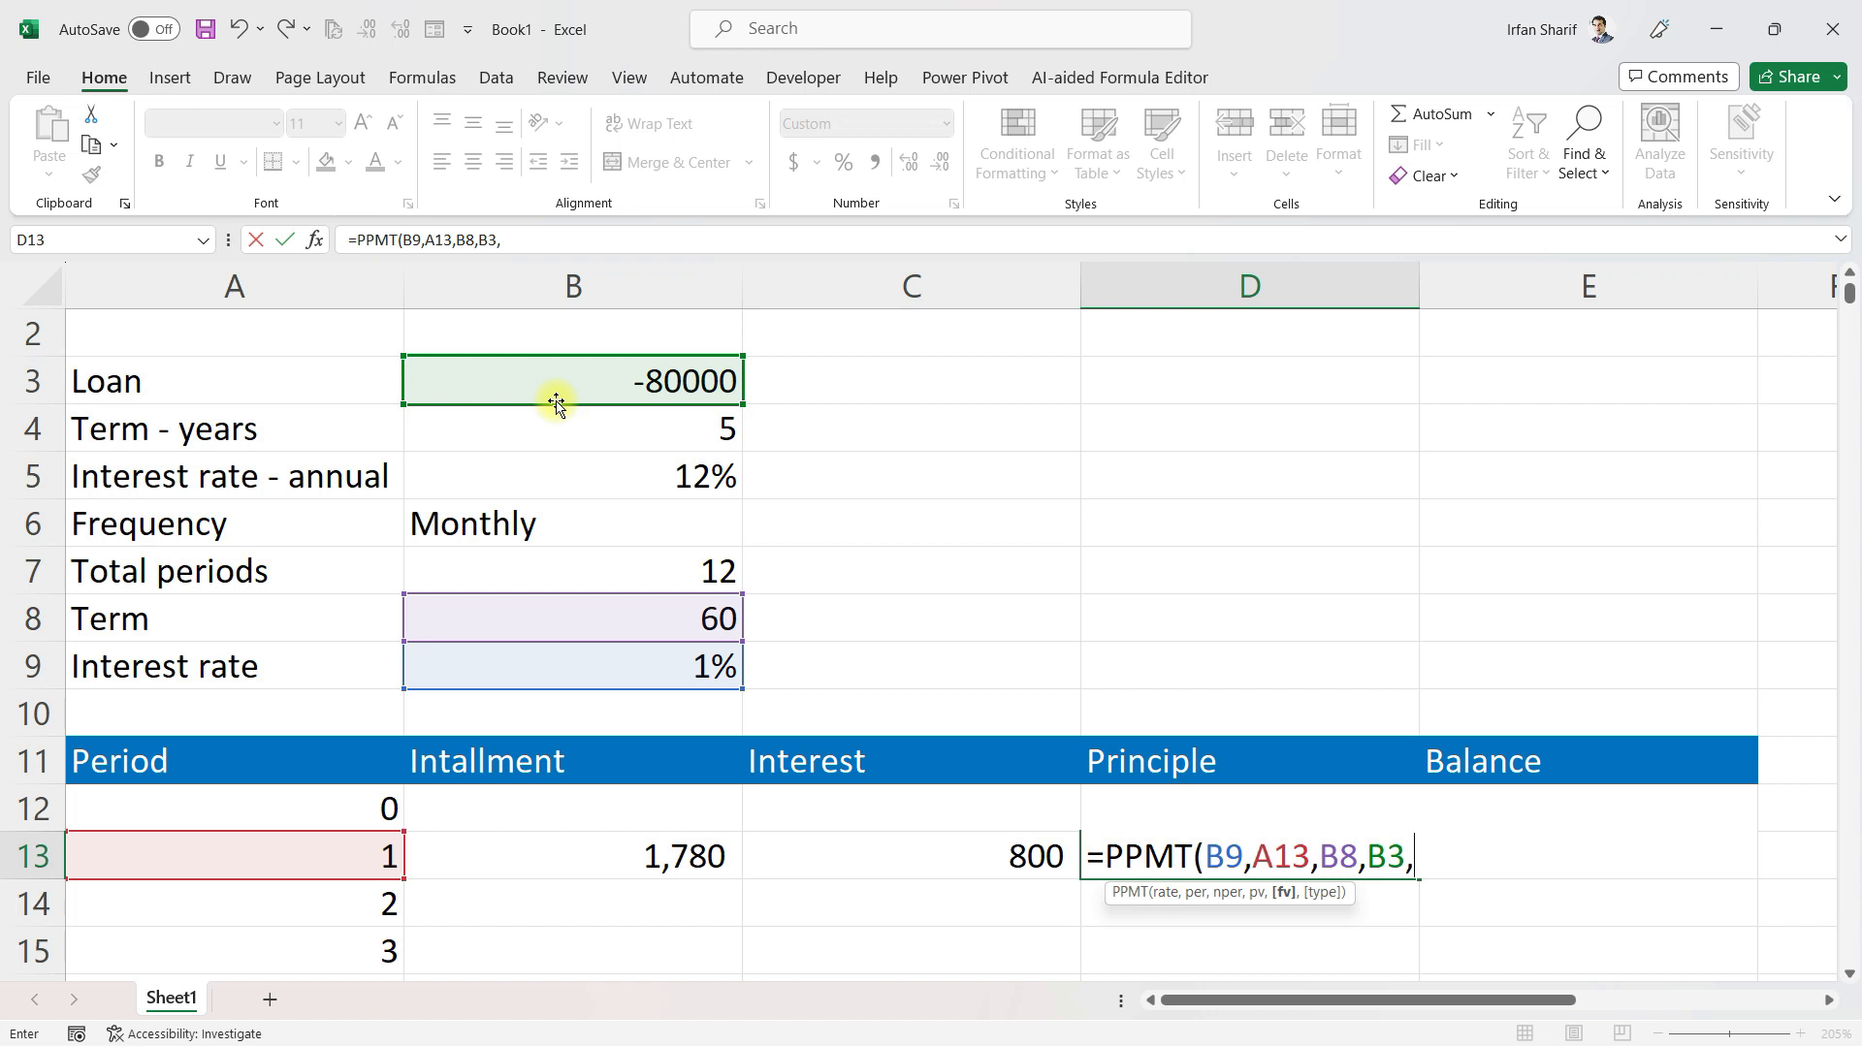
text(,)
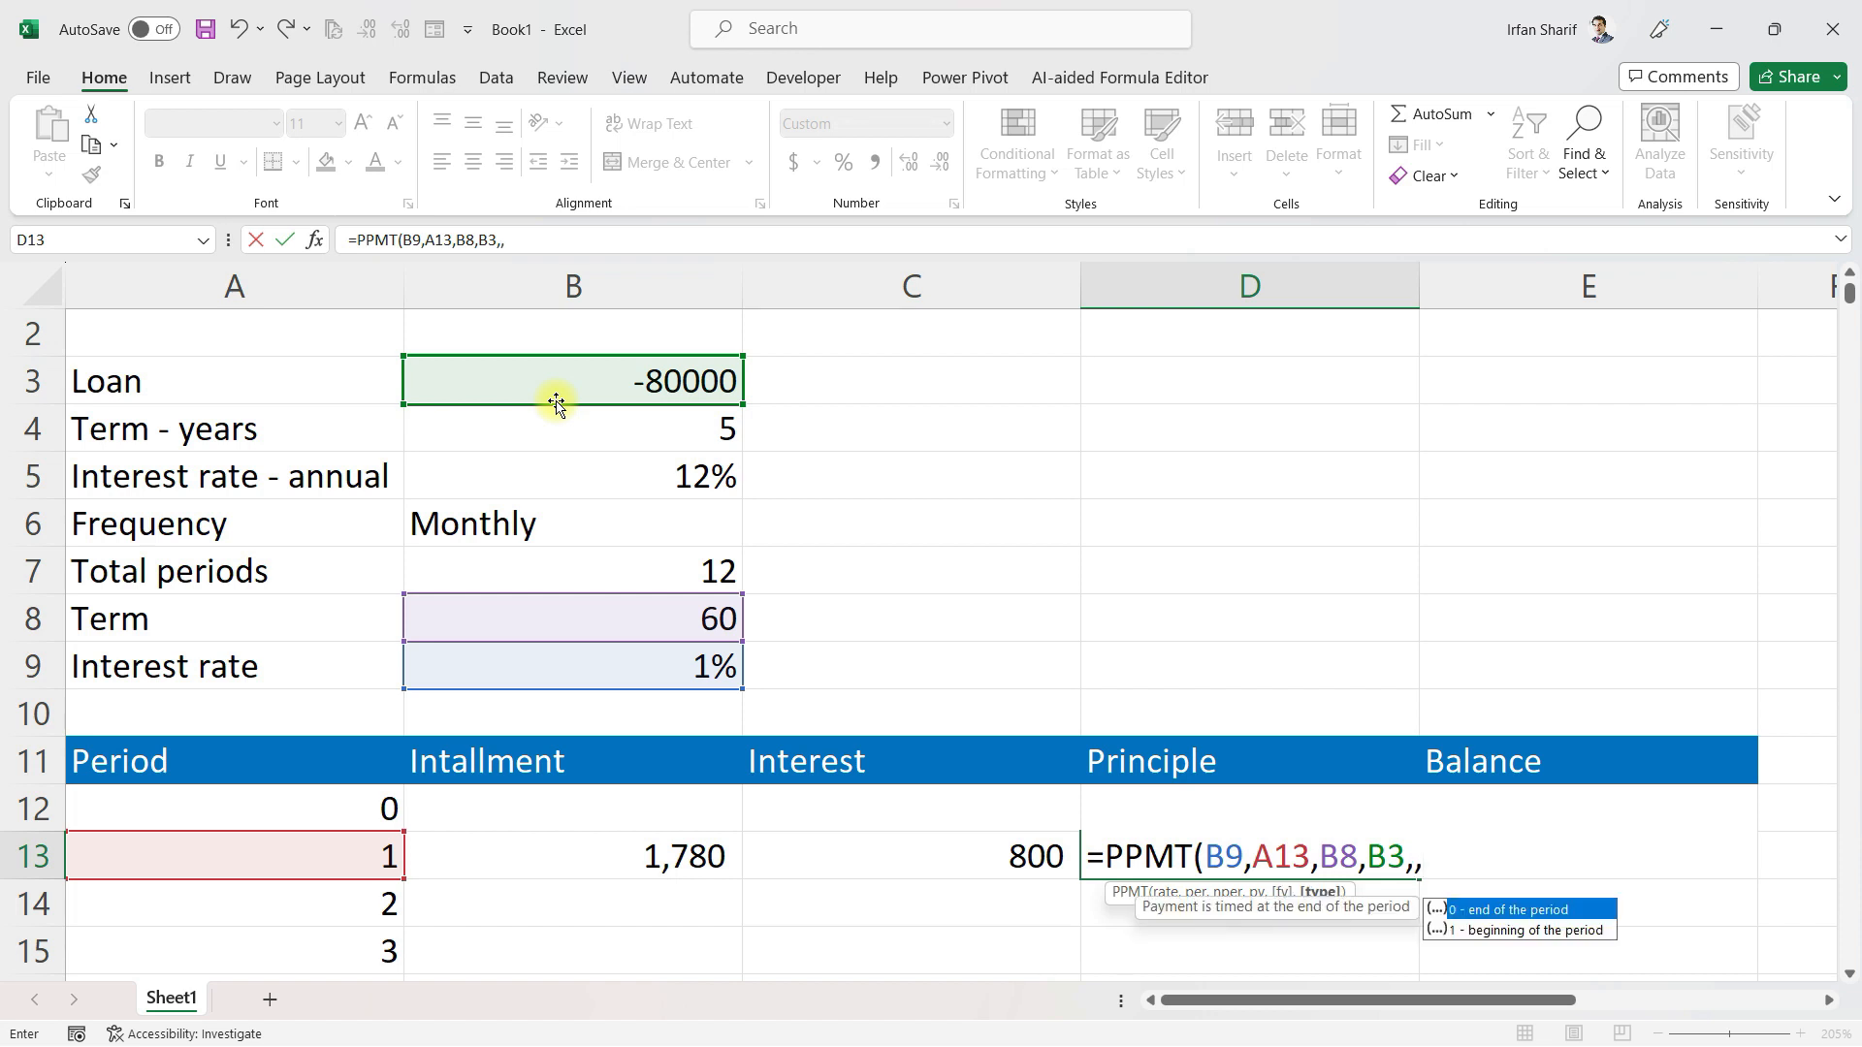
text(0))
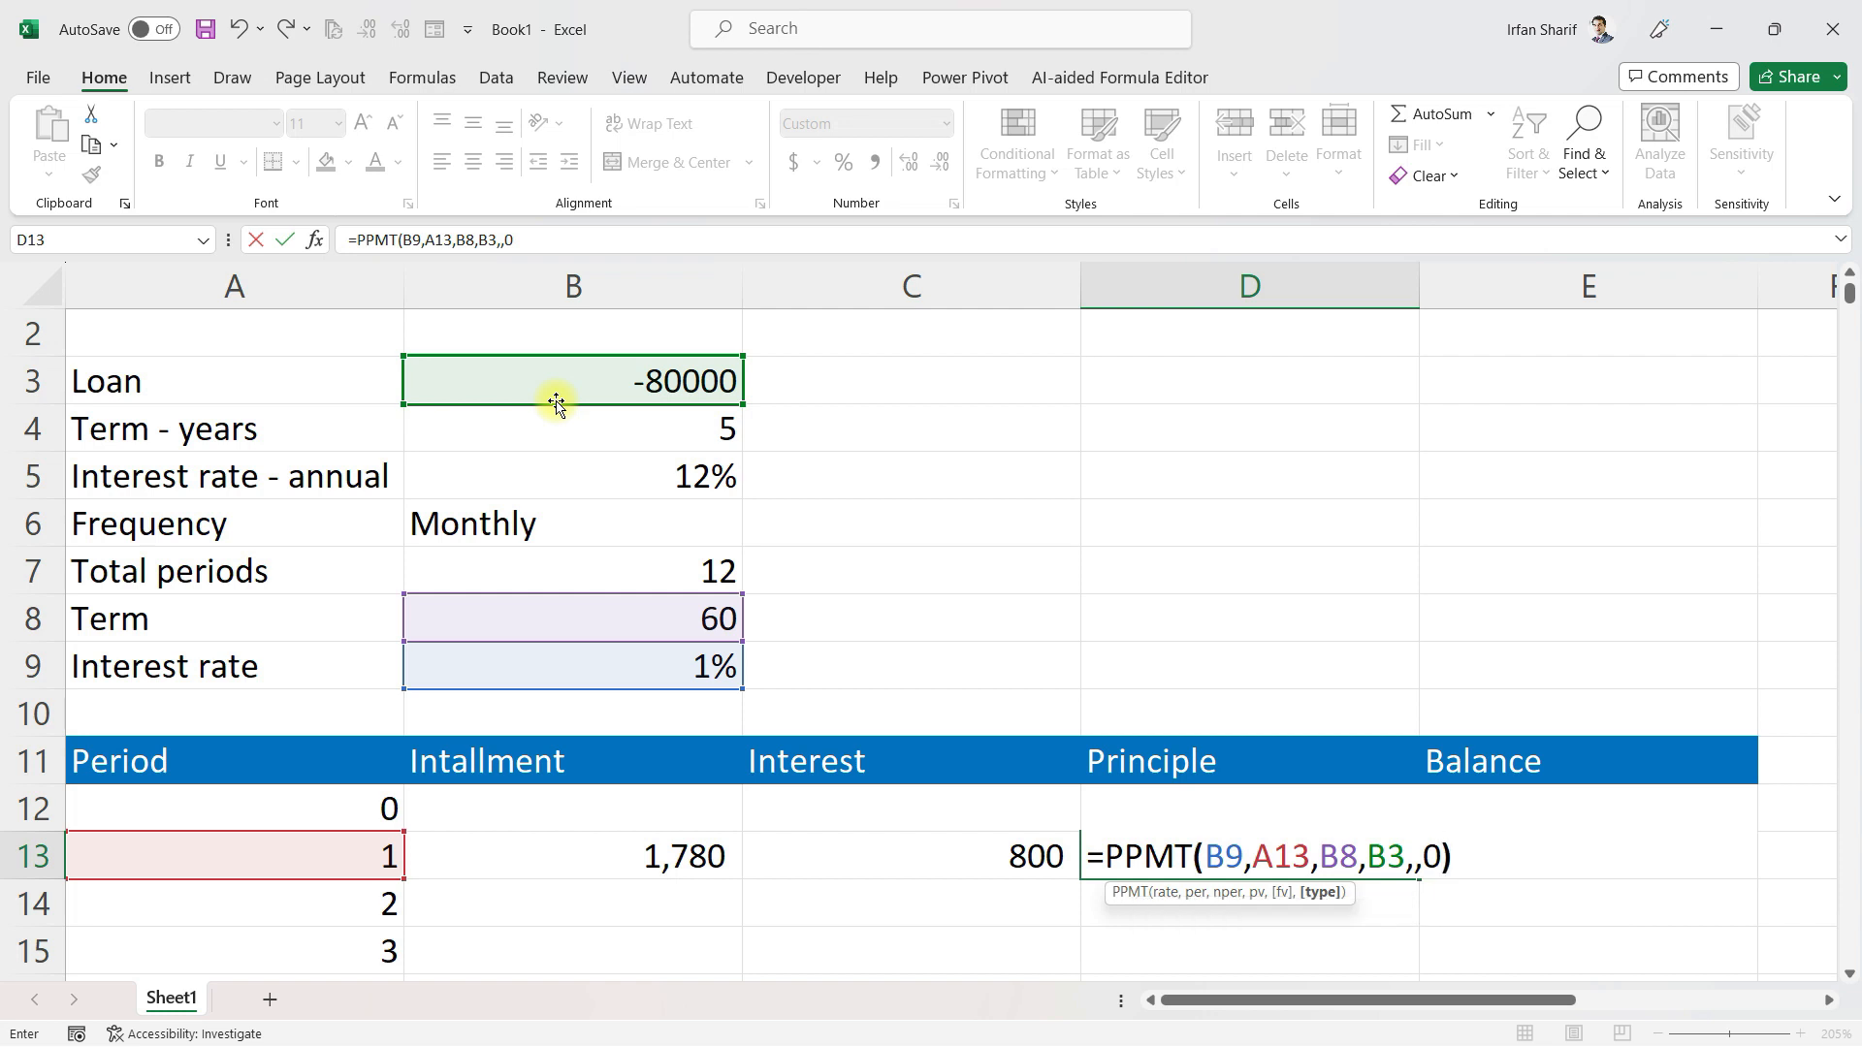
key(Return)
key(Up)
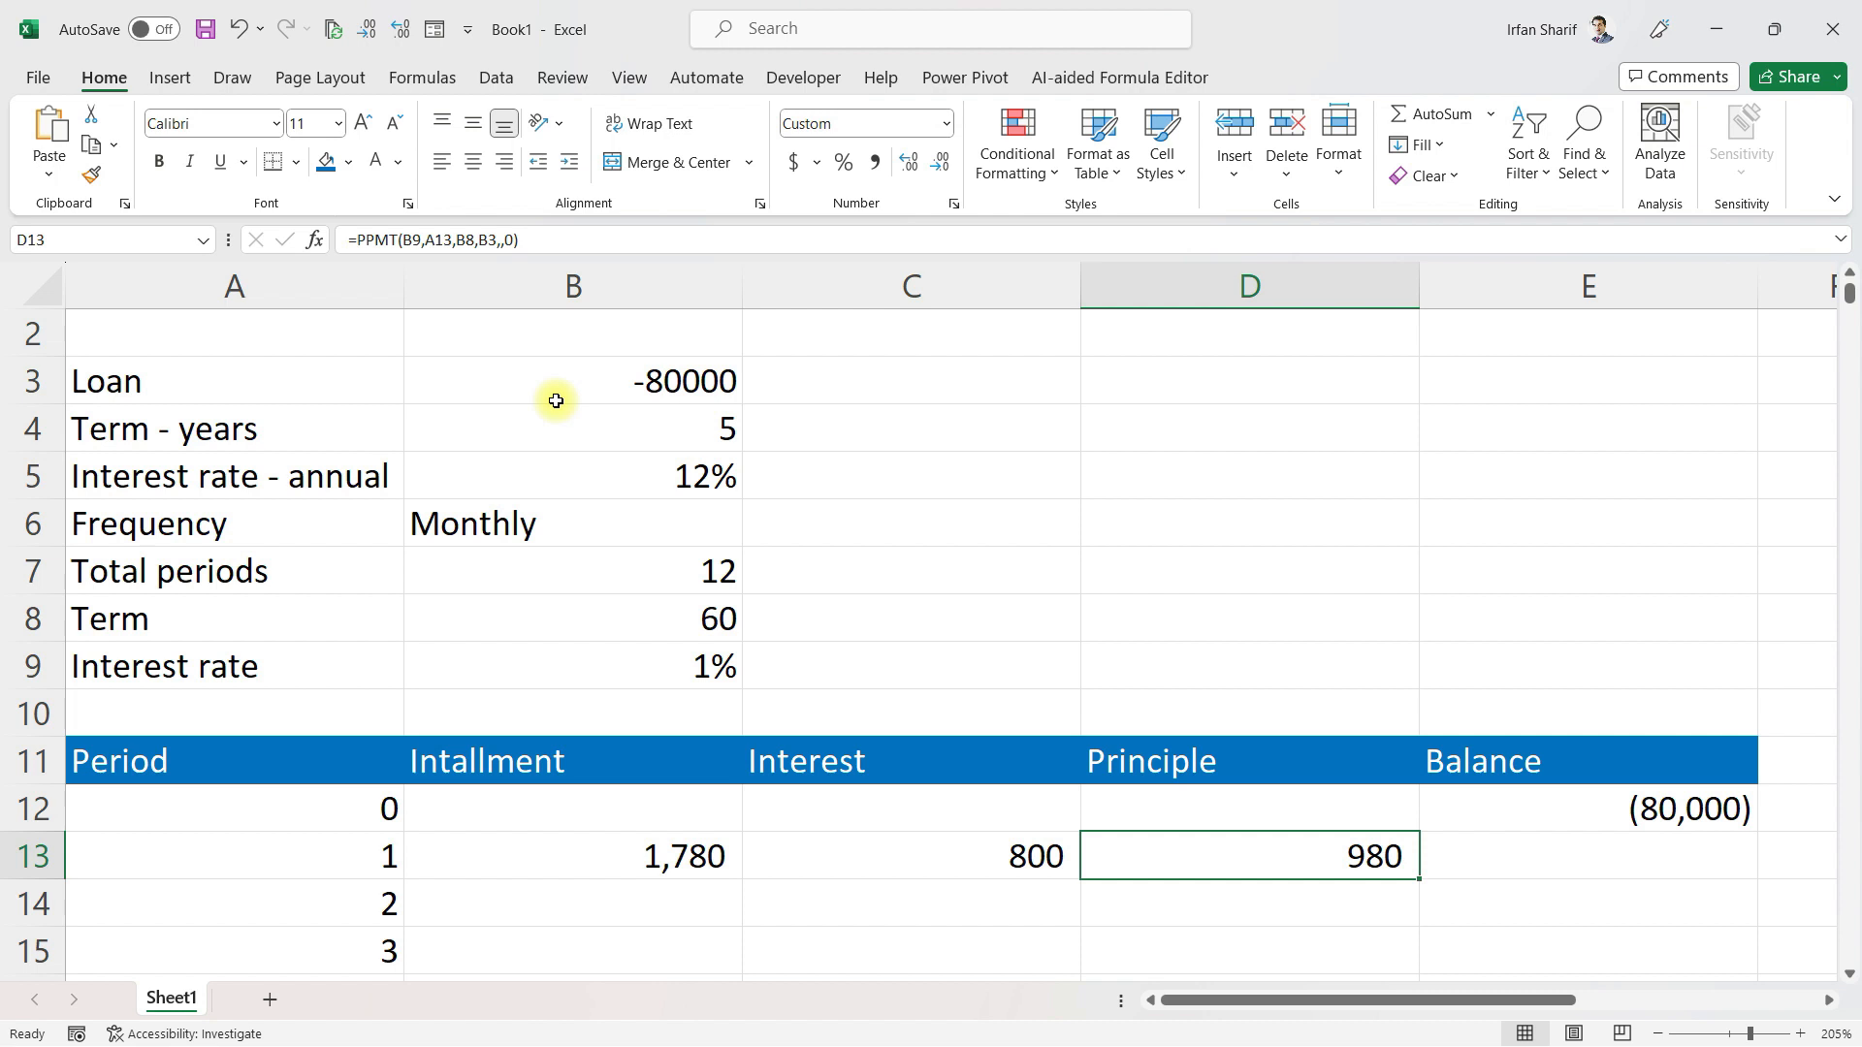
Cross-check the period 1 principal with a temporary formula =B13-C13 in D12, and clear that cell
key(Up)
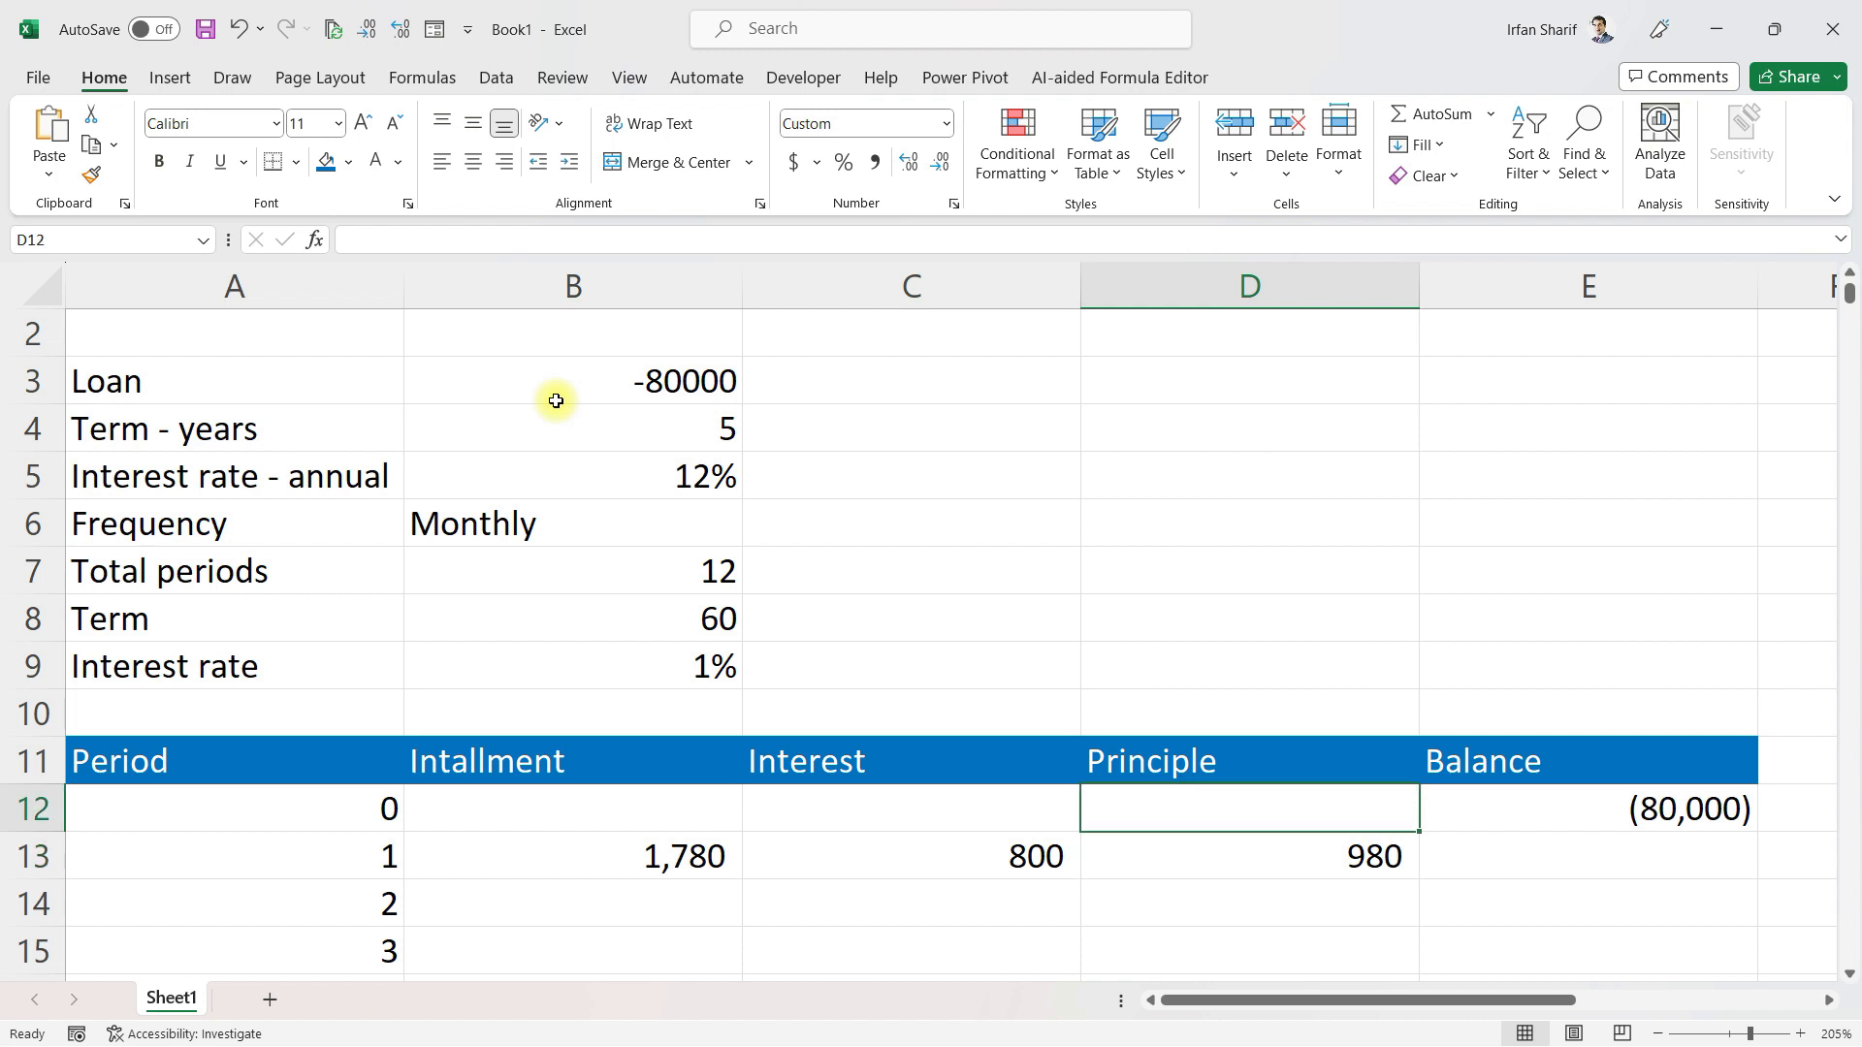
key(Down)
key(Up)
text(=)
key(Left)
key(Down)
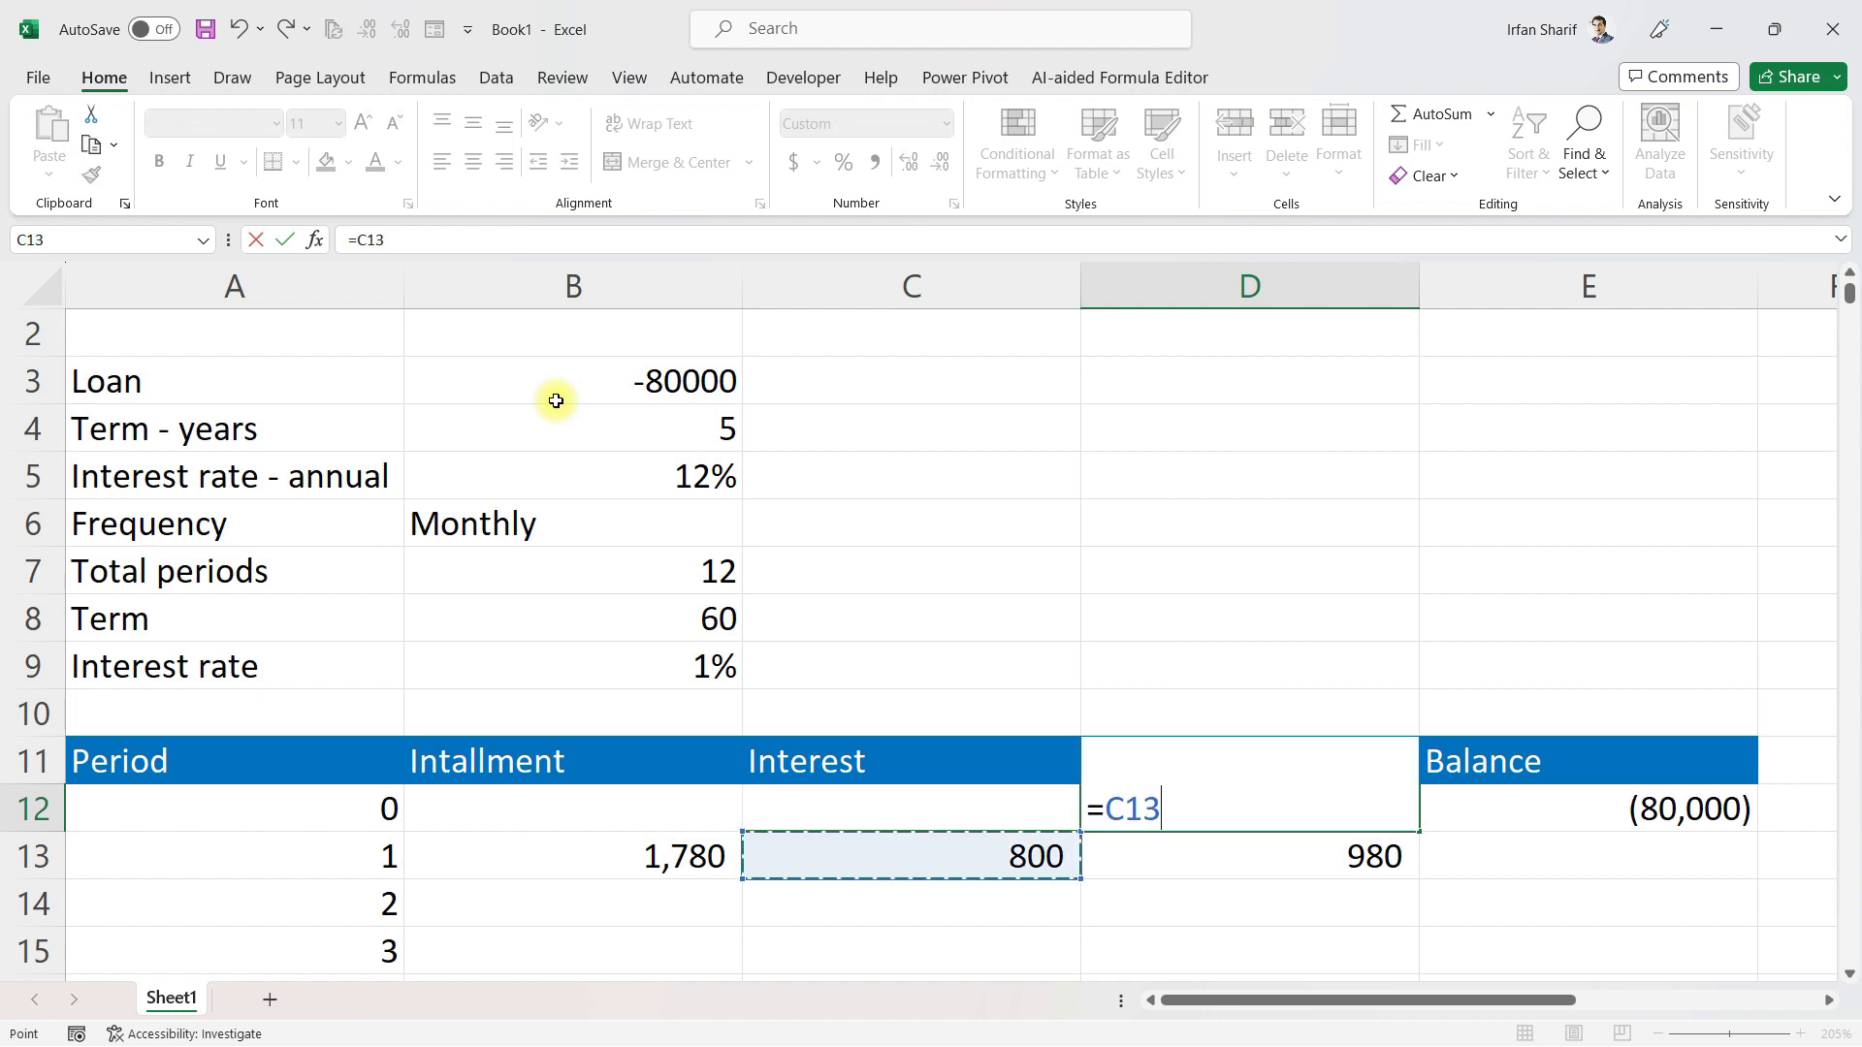
key(Left)
text(-)
key(Left)
key(Down)
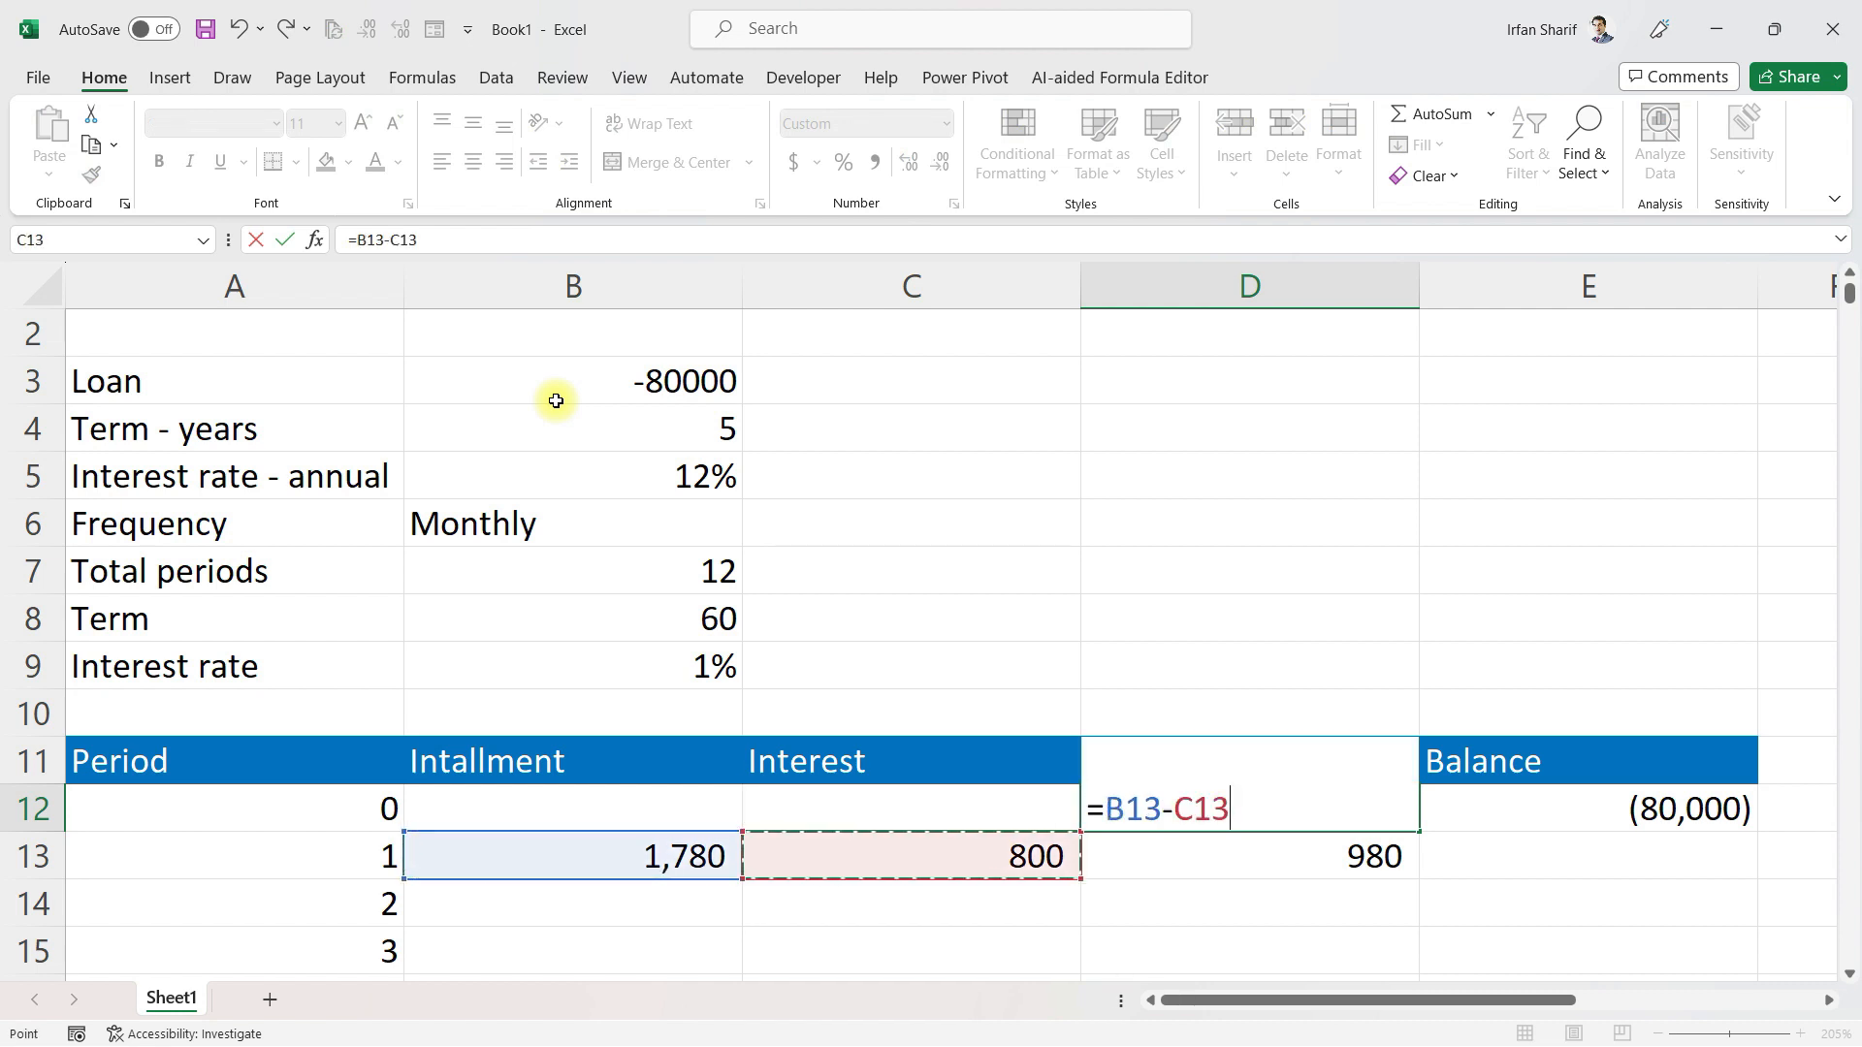
key(Return)
key(Up)
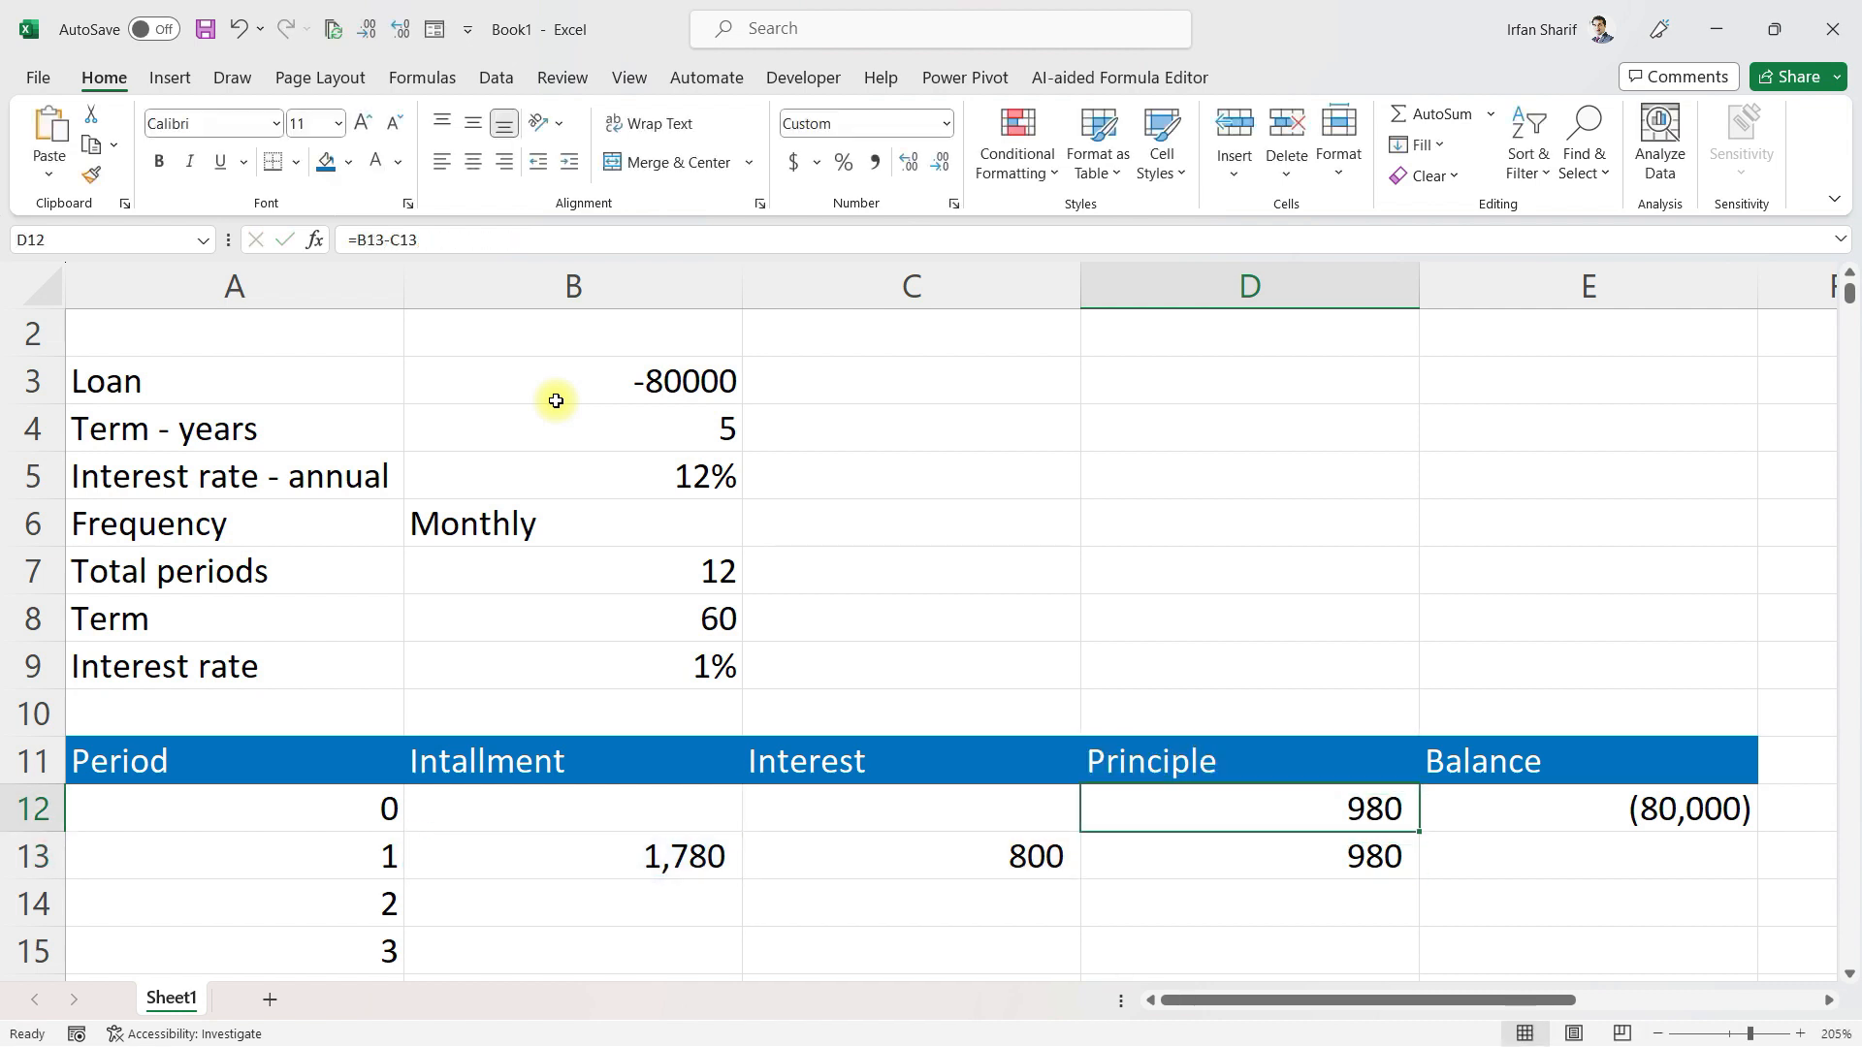
key(Delete)
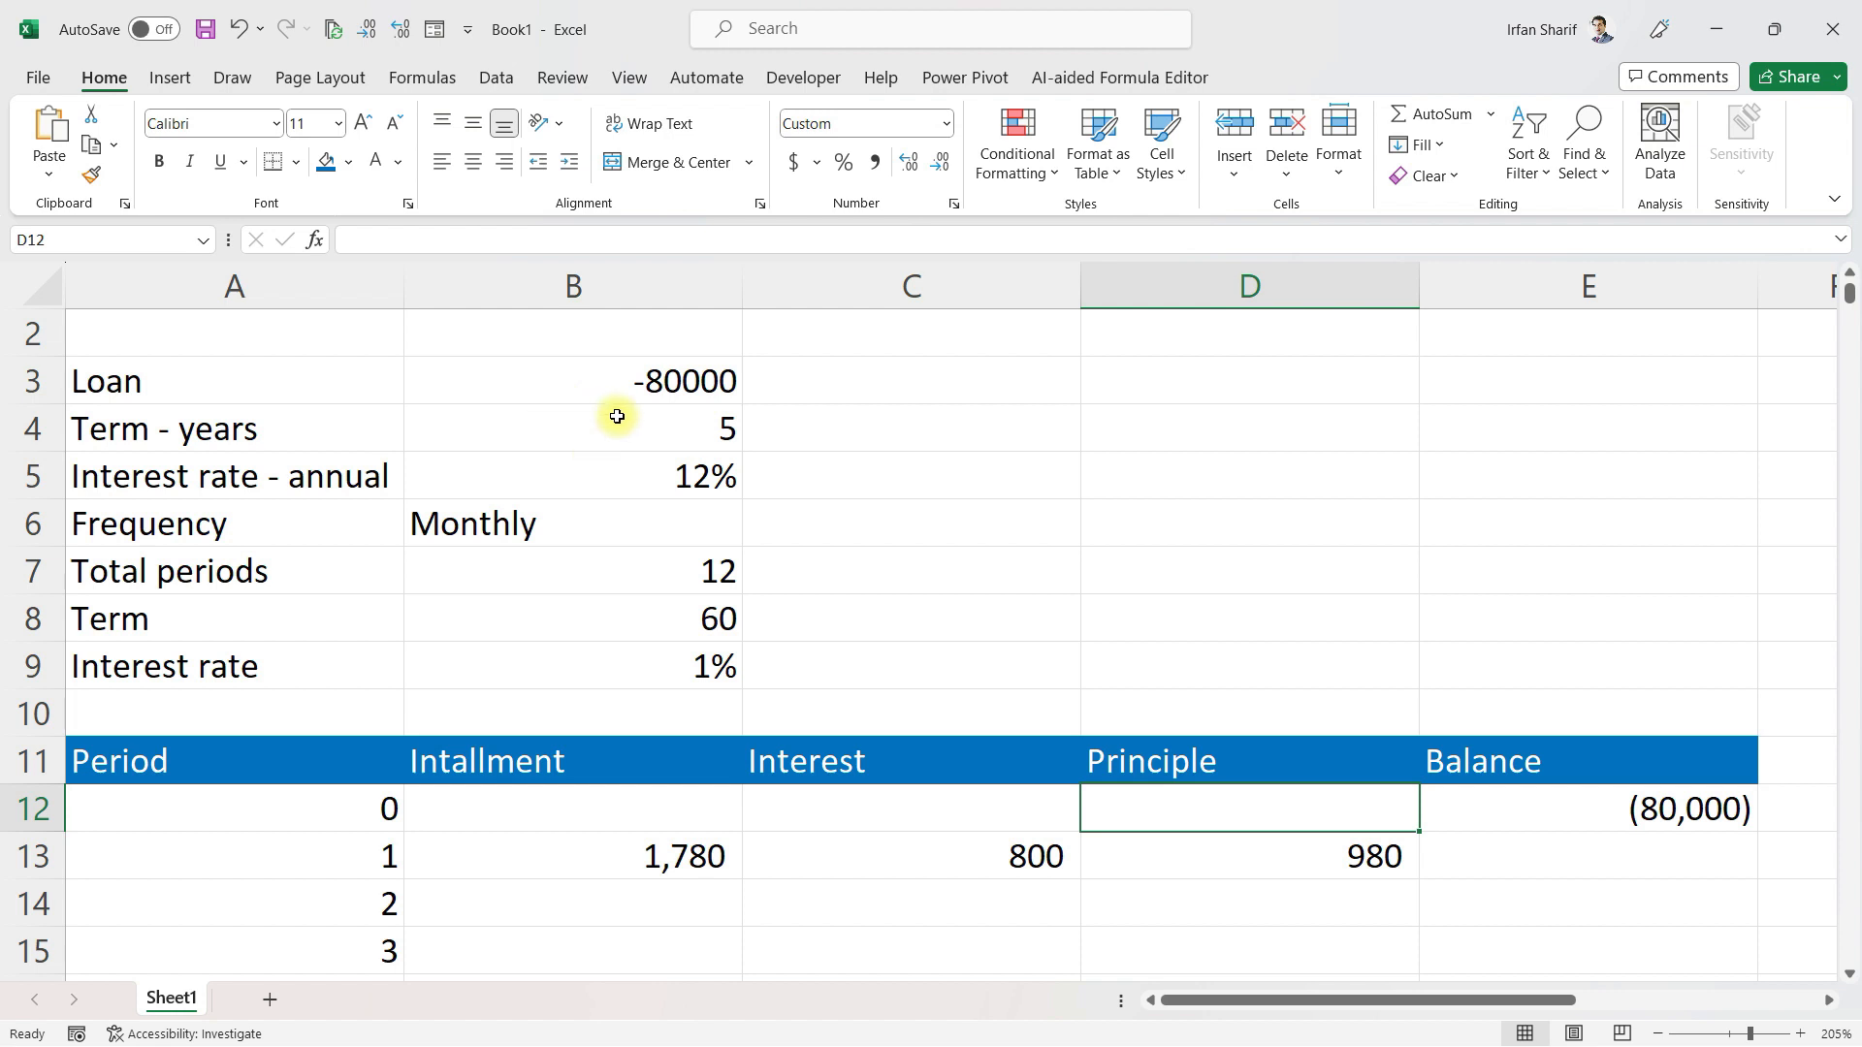
key(Down)
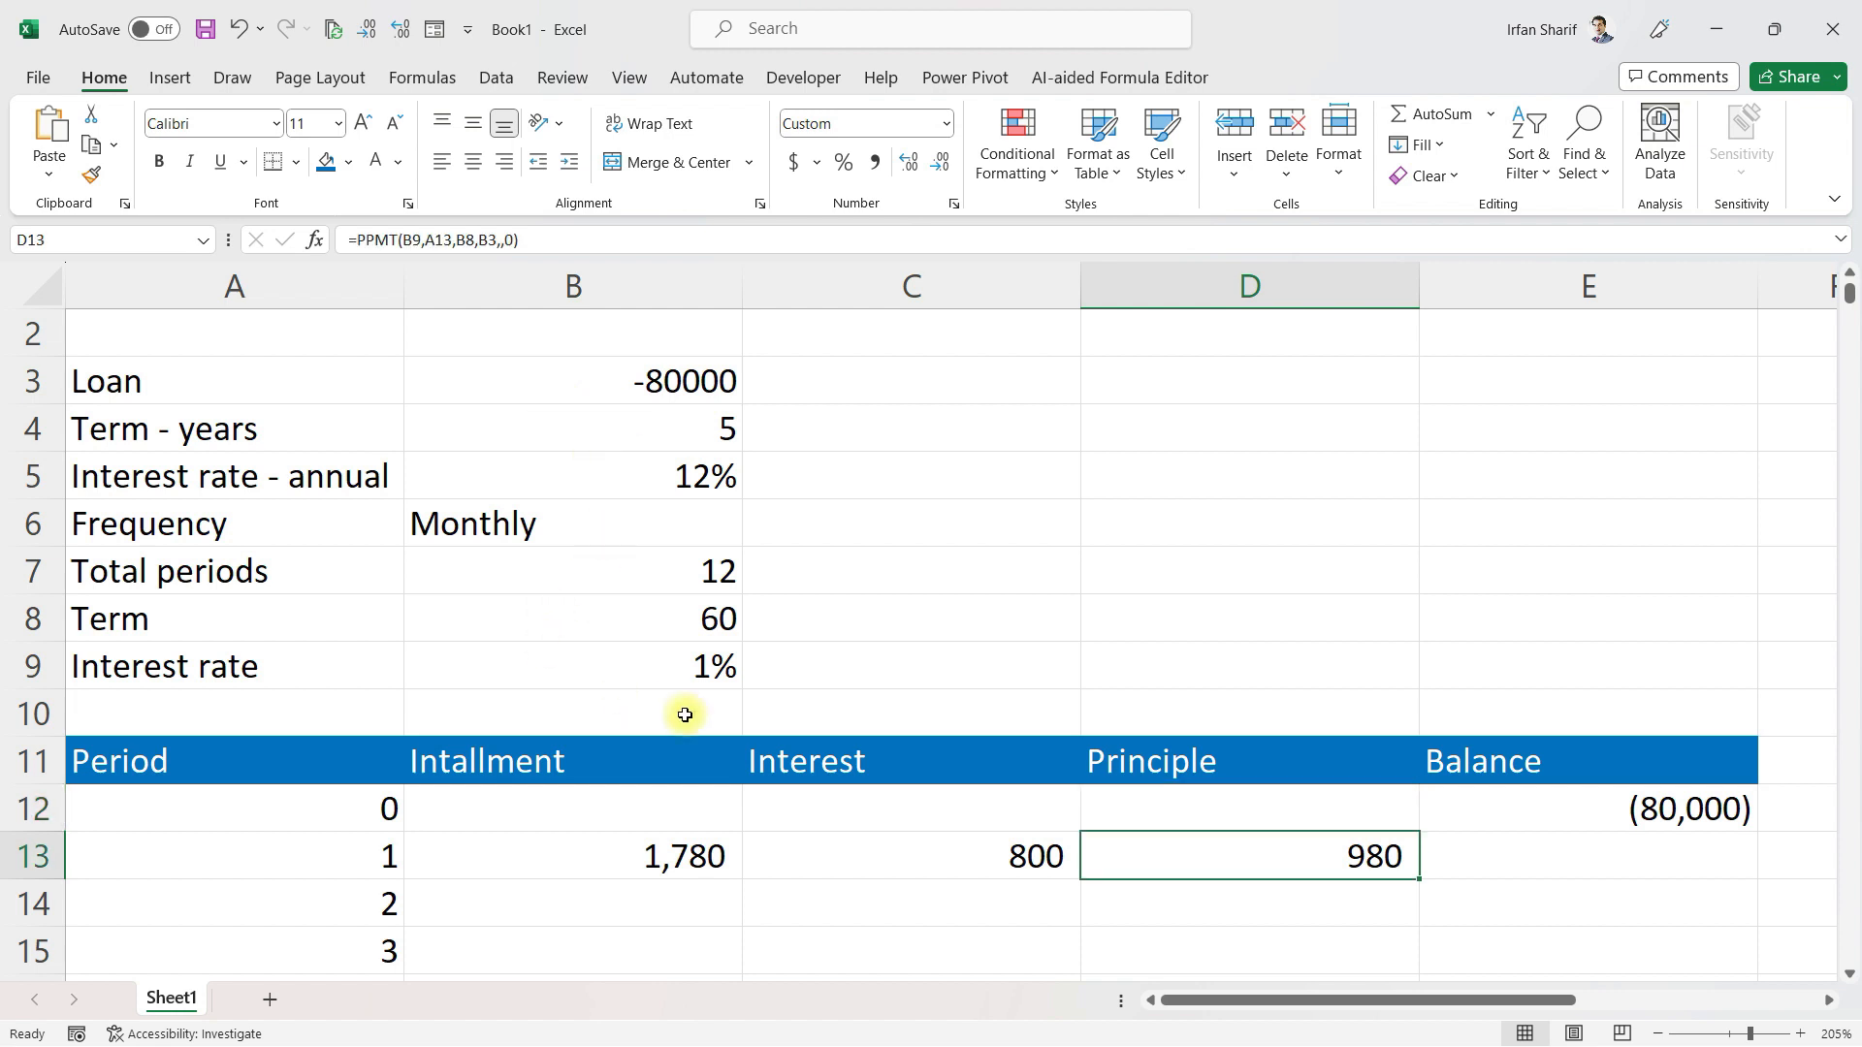
click(657, 852)
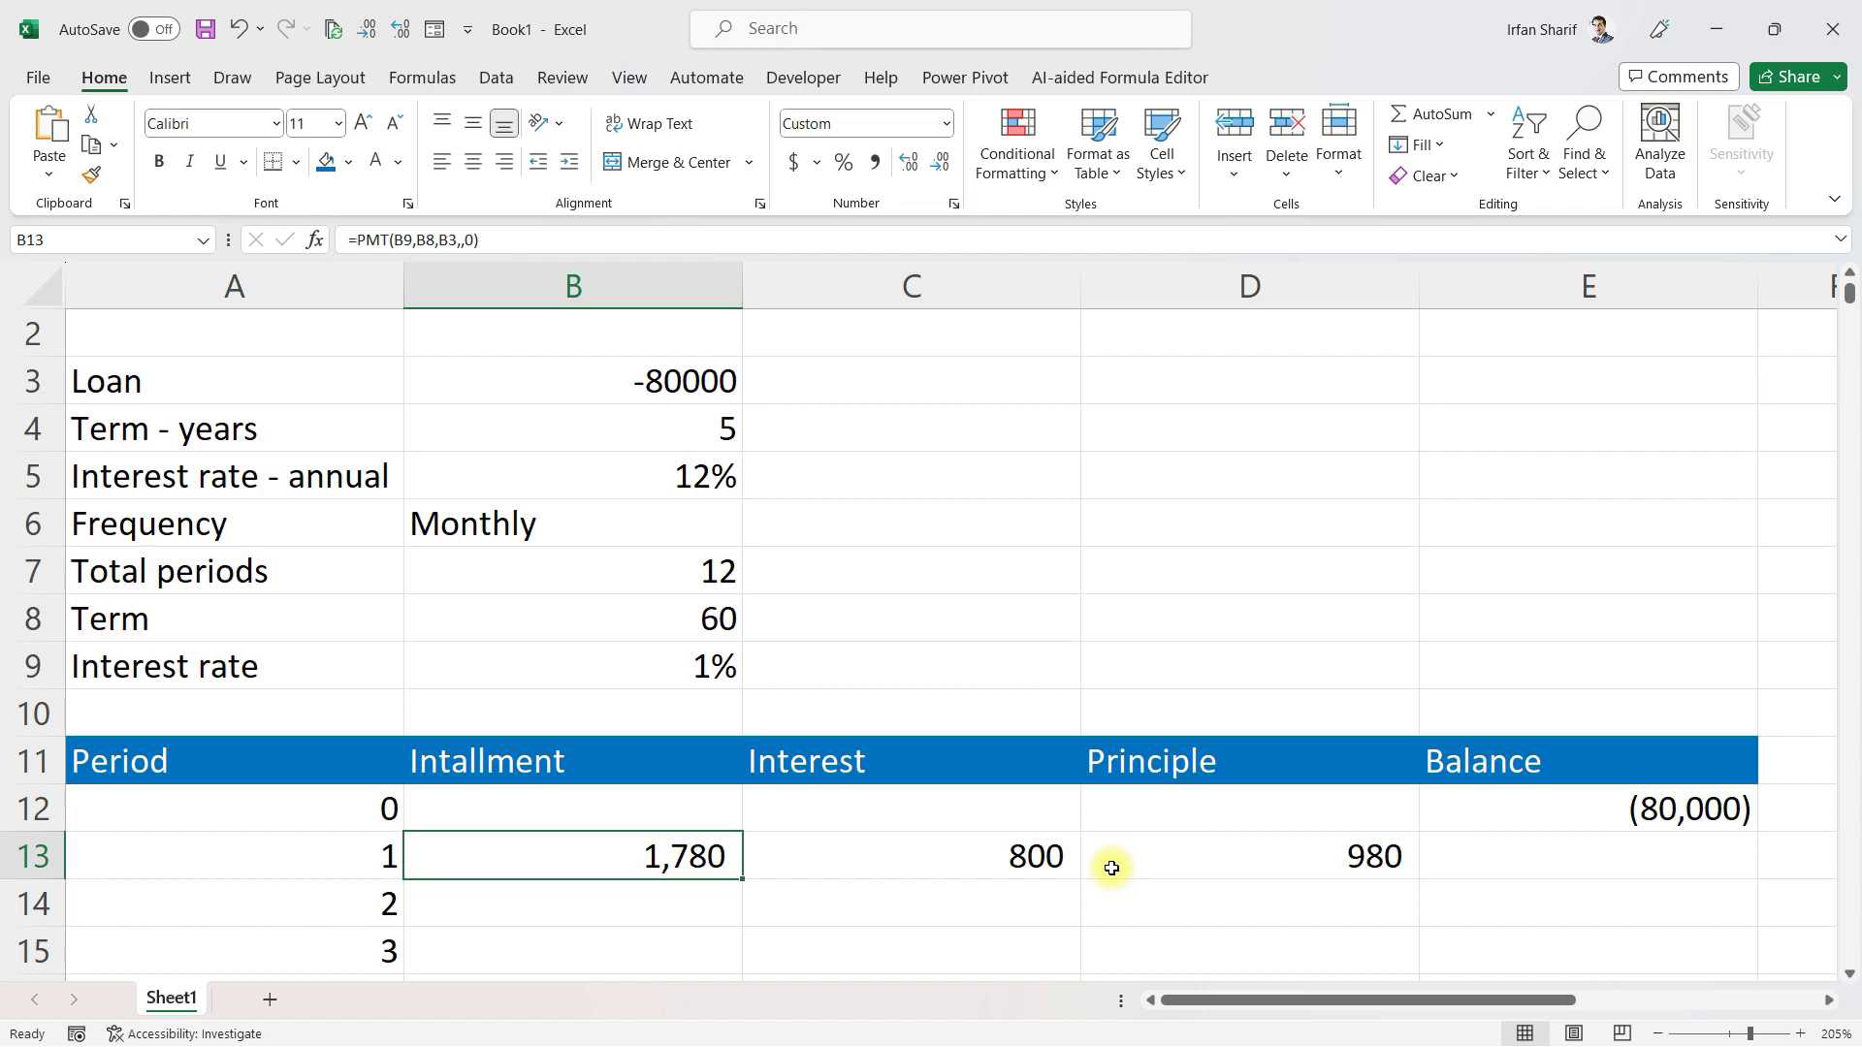
click(1024, 857)
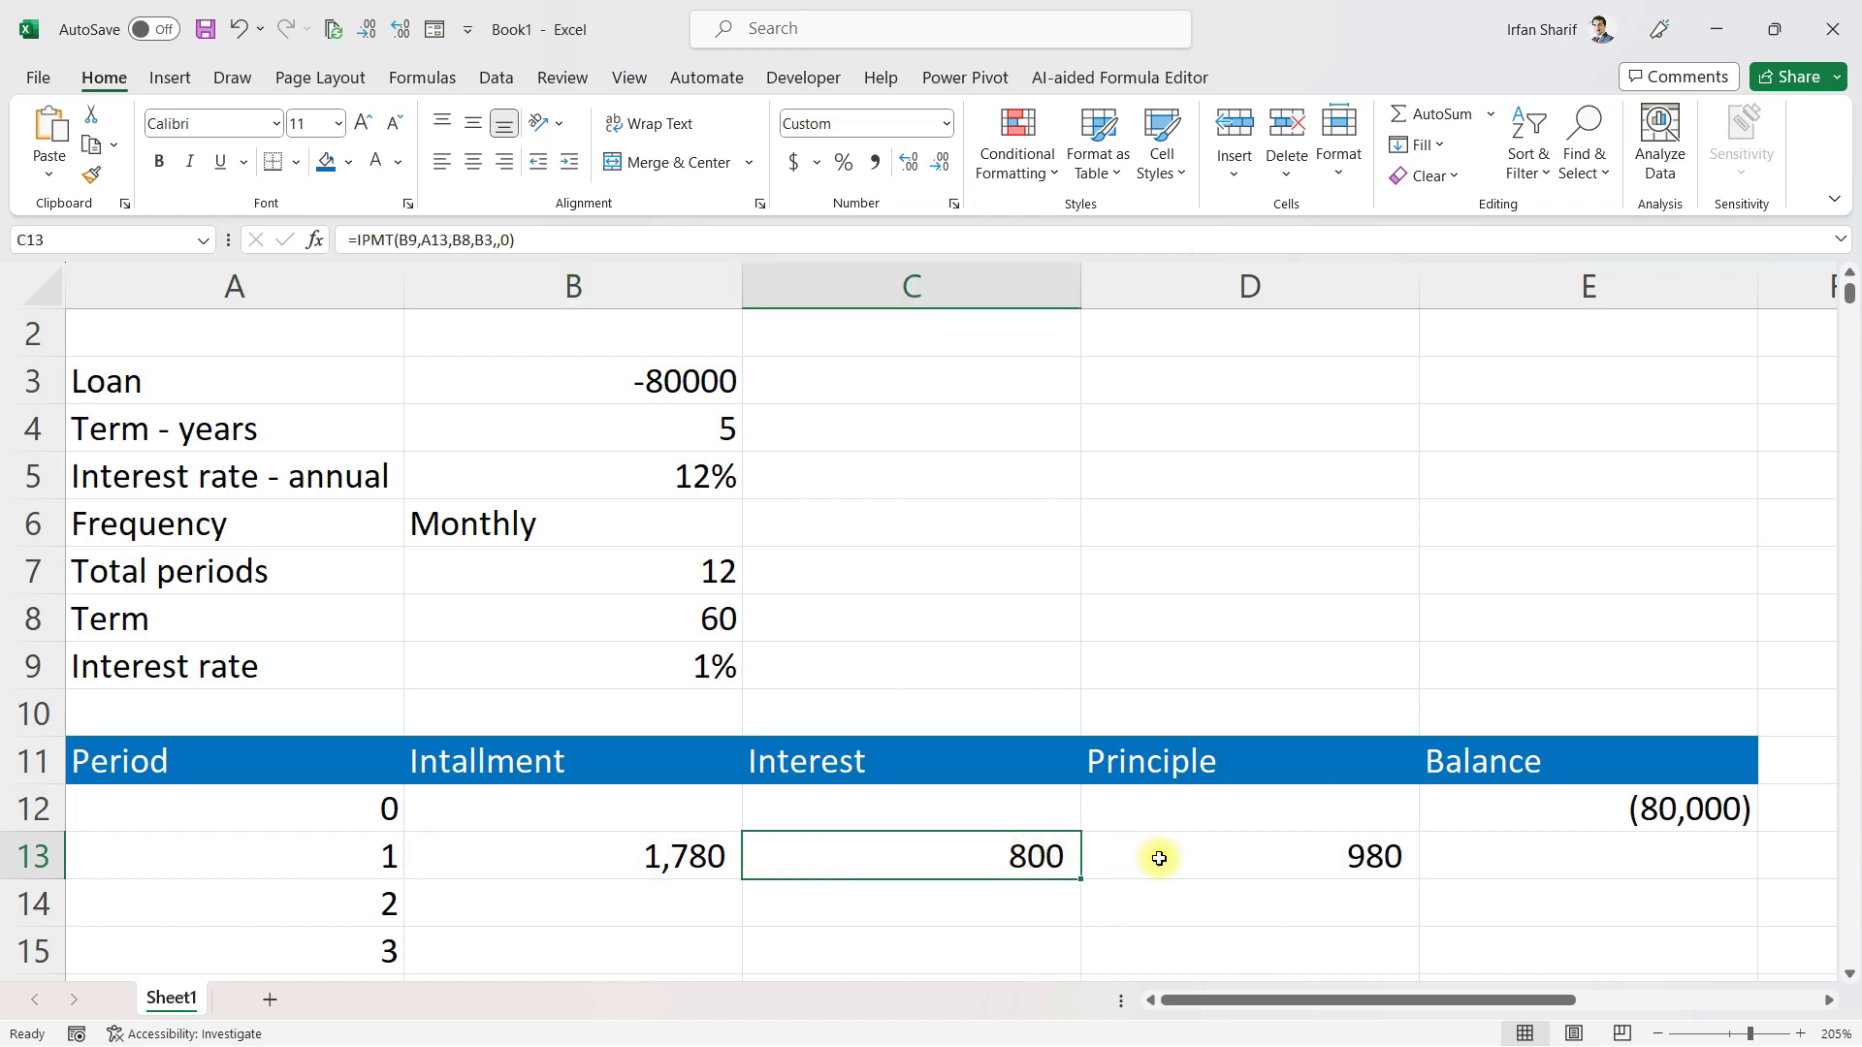
click(1300, 853)
Calculate the period 1 balance in E13 with the formula =E12-D13
click(1557, 867)
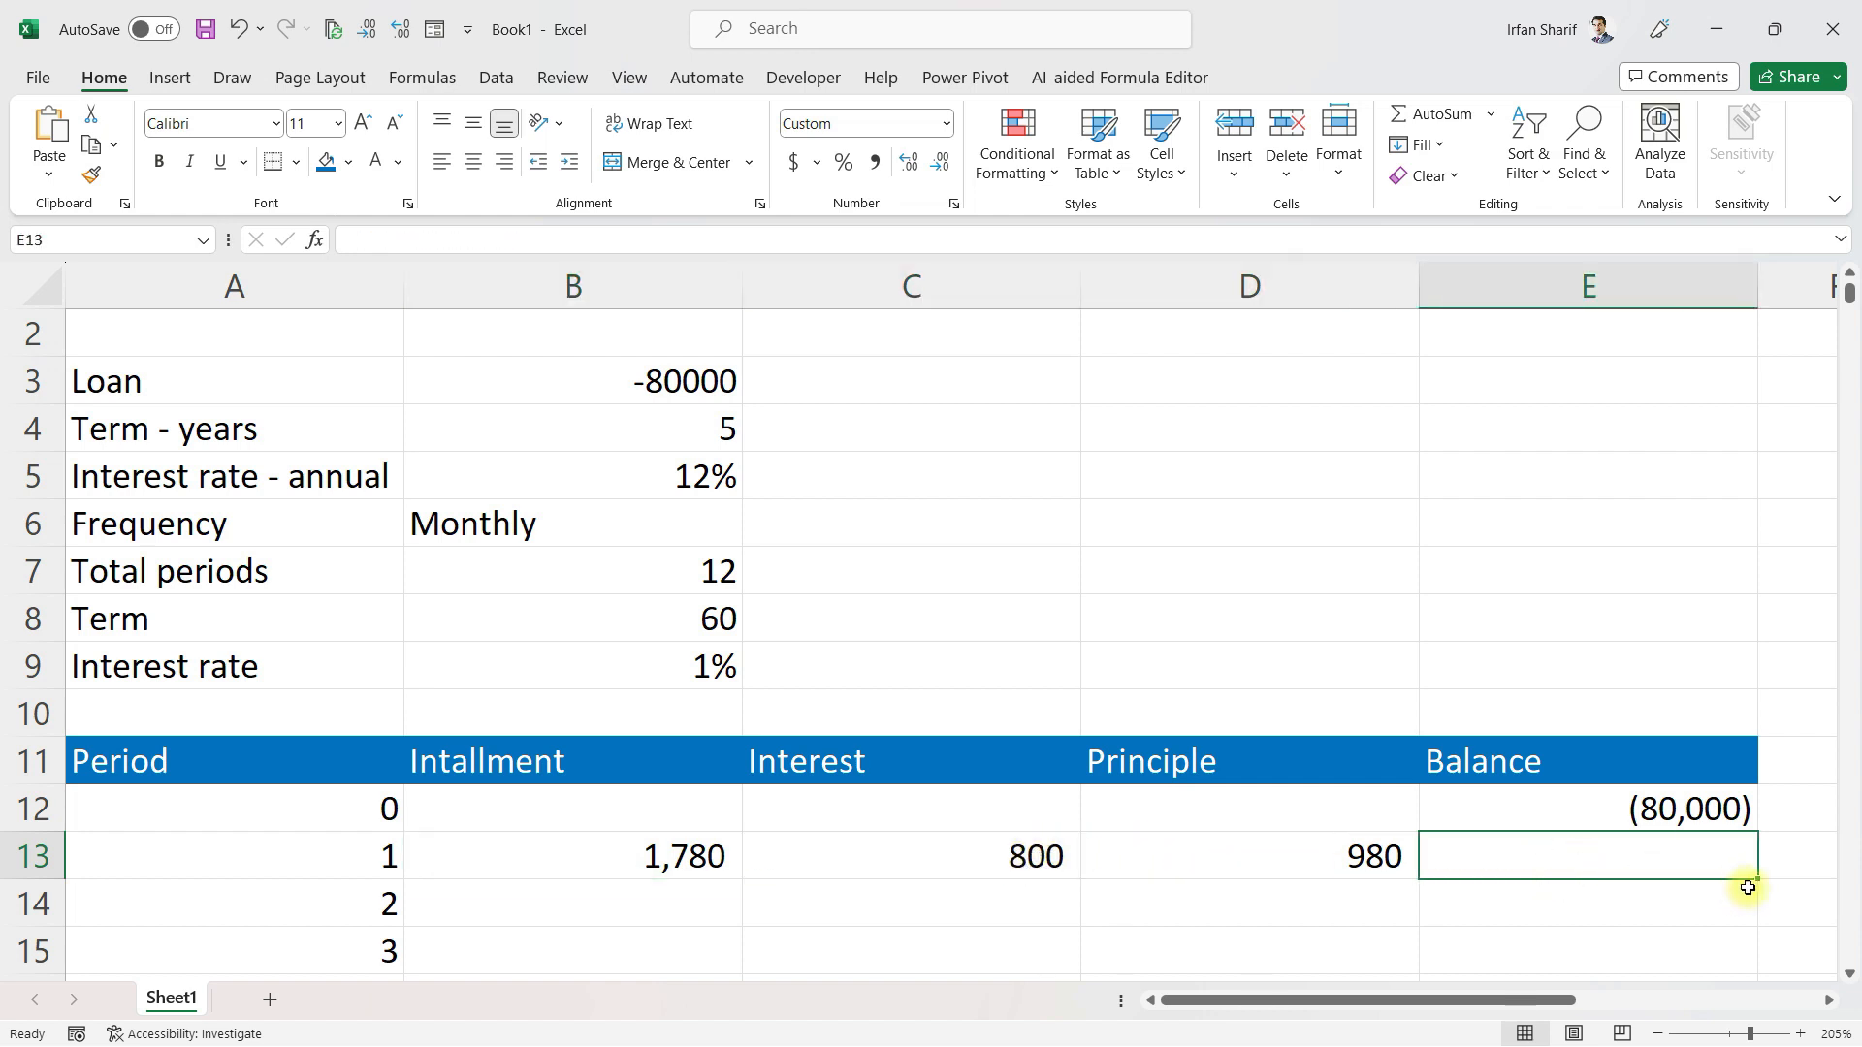
text(=)
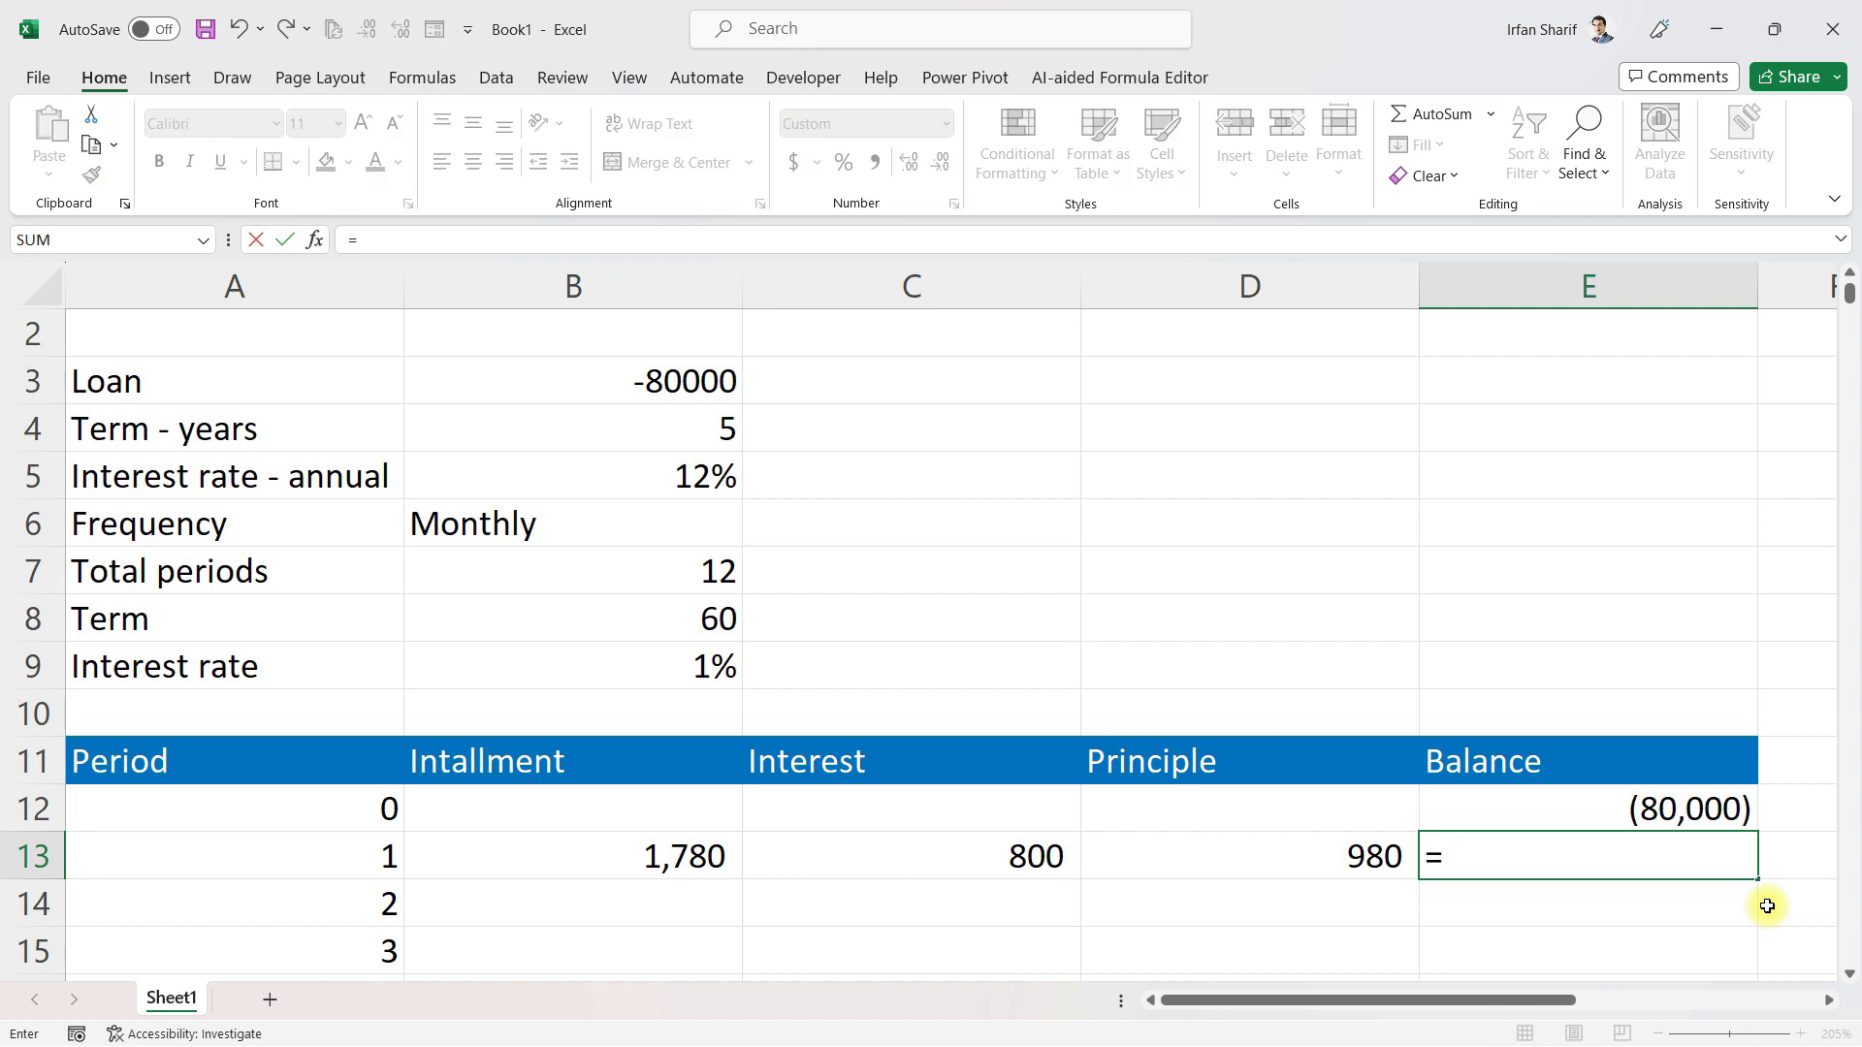
key(Up)
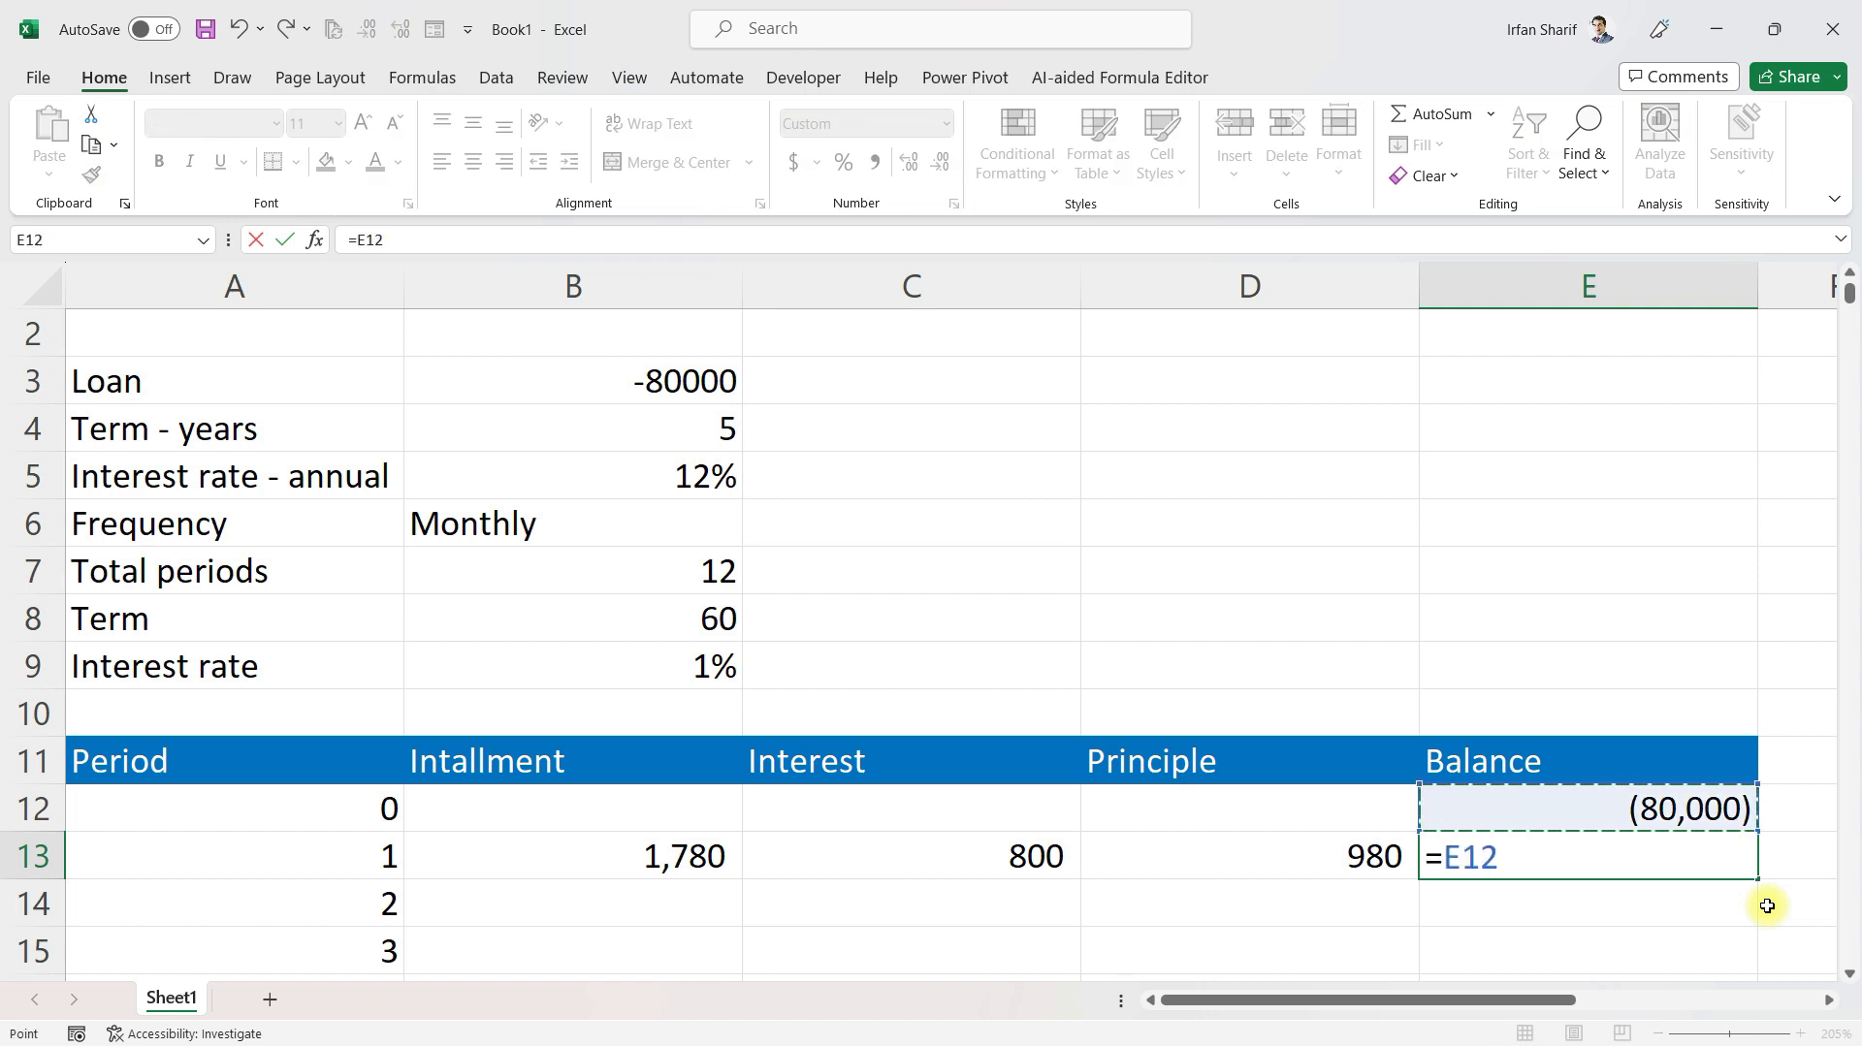
text(-)
key(Left)
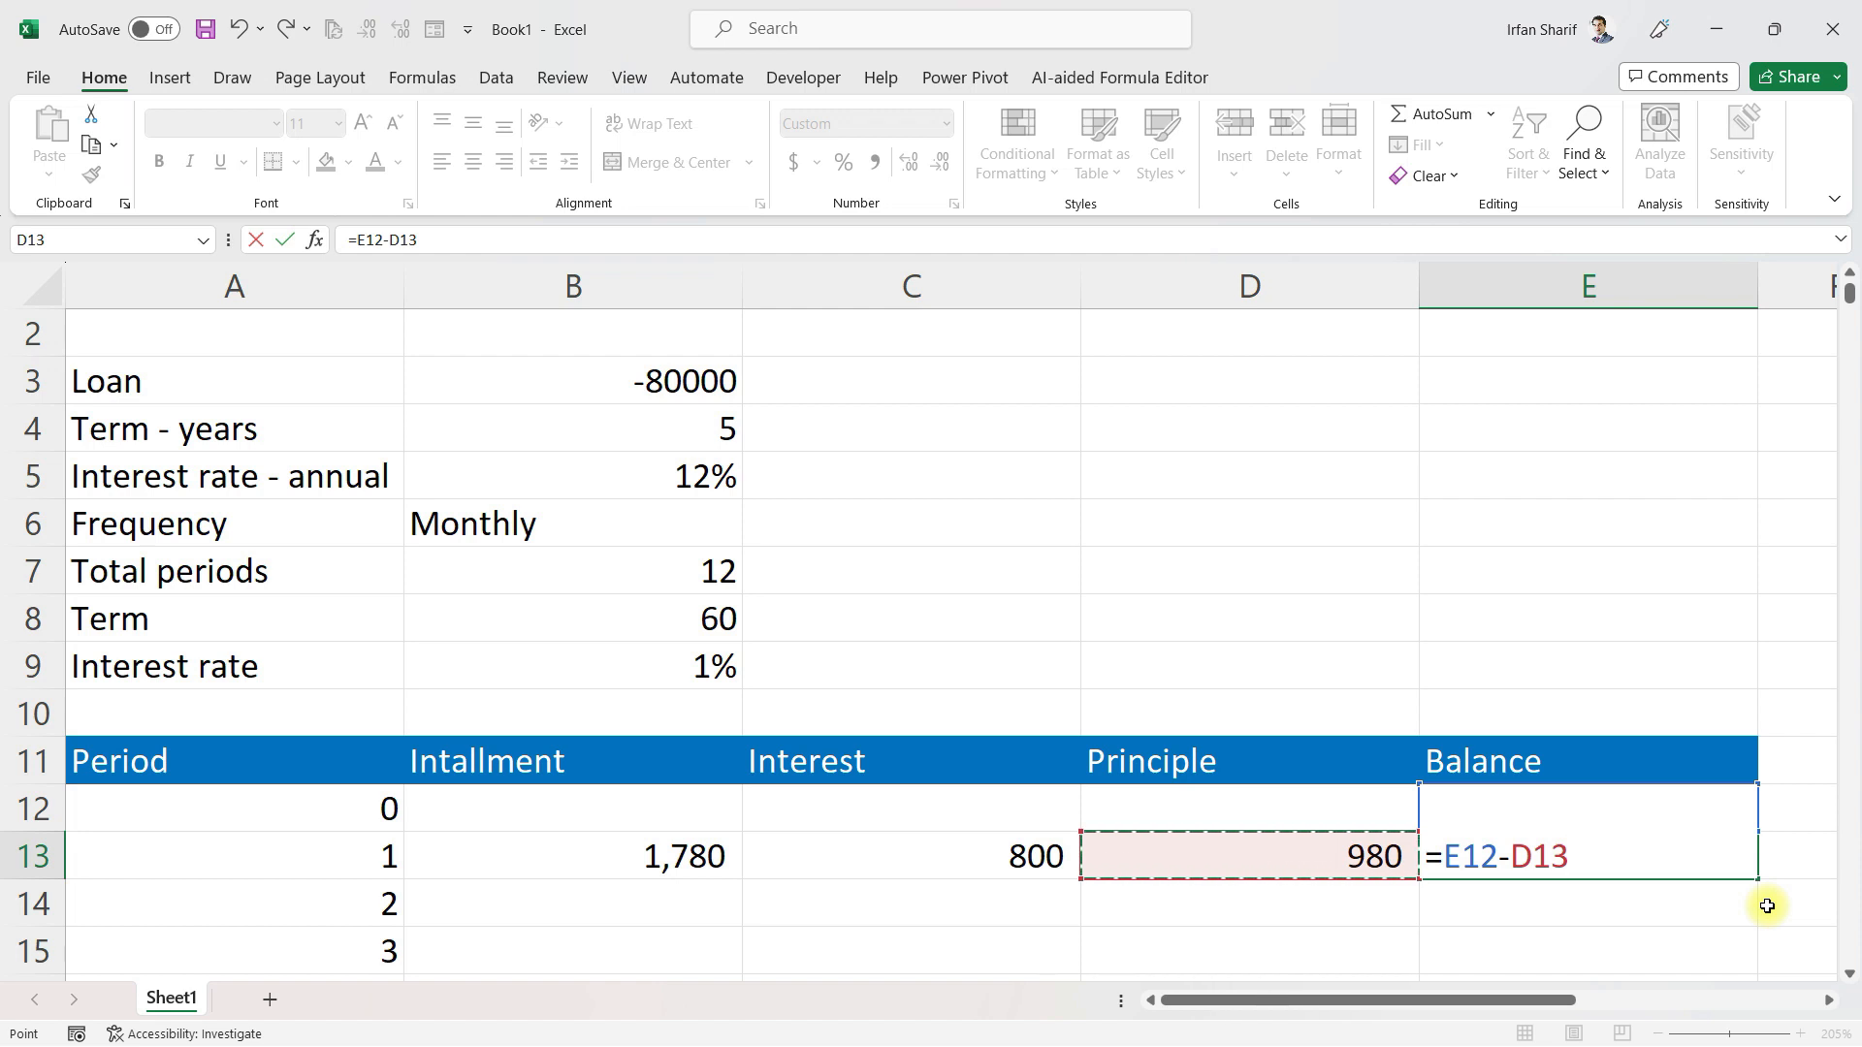
key(Return)
key(Up)
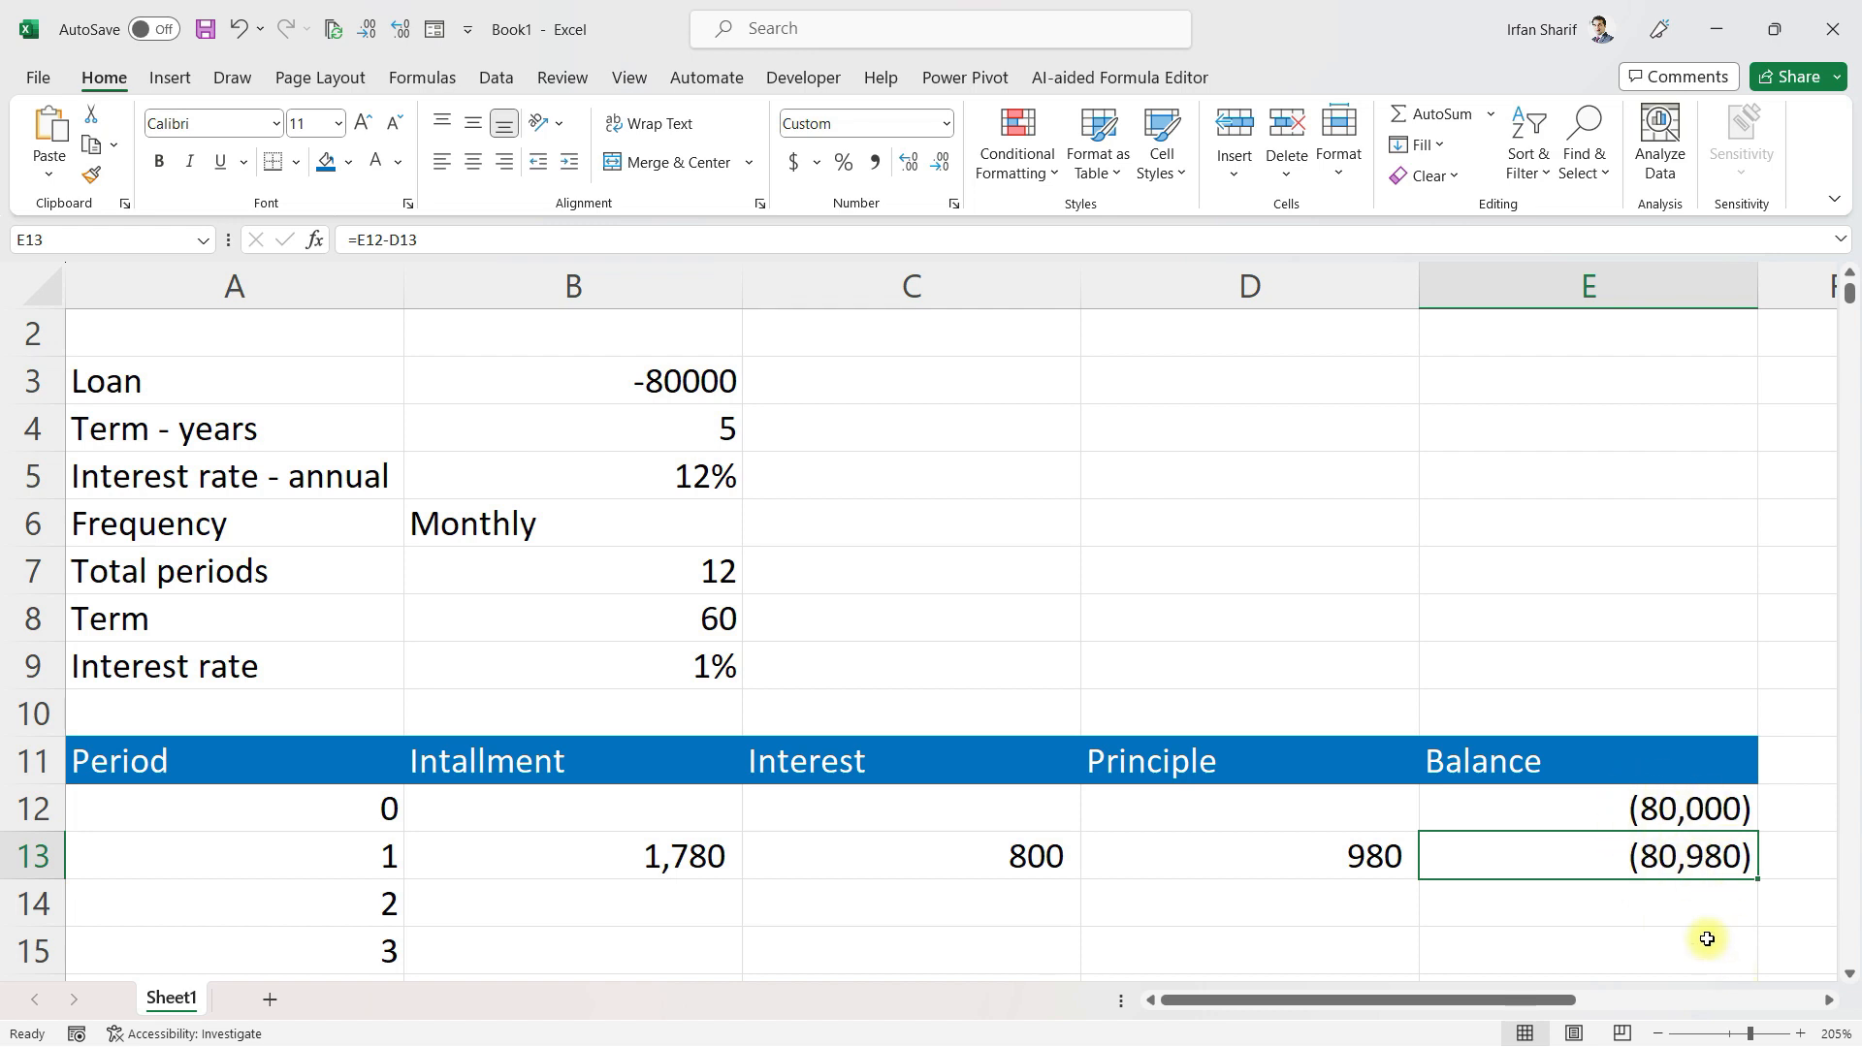
Change the period 1 balance formula in E13 to =E12+D13 and review the cells it refers to
key(F2)
click(1509, 846)
key(BackSpace)
text(+)
key(Return)
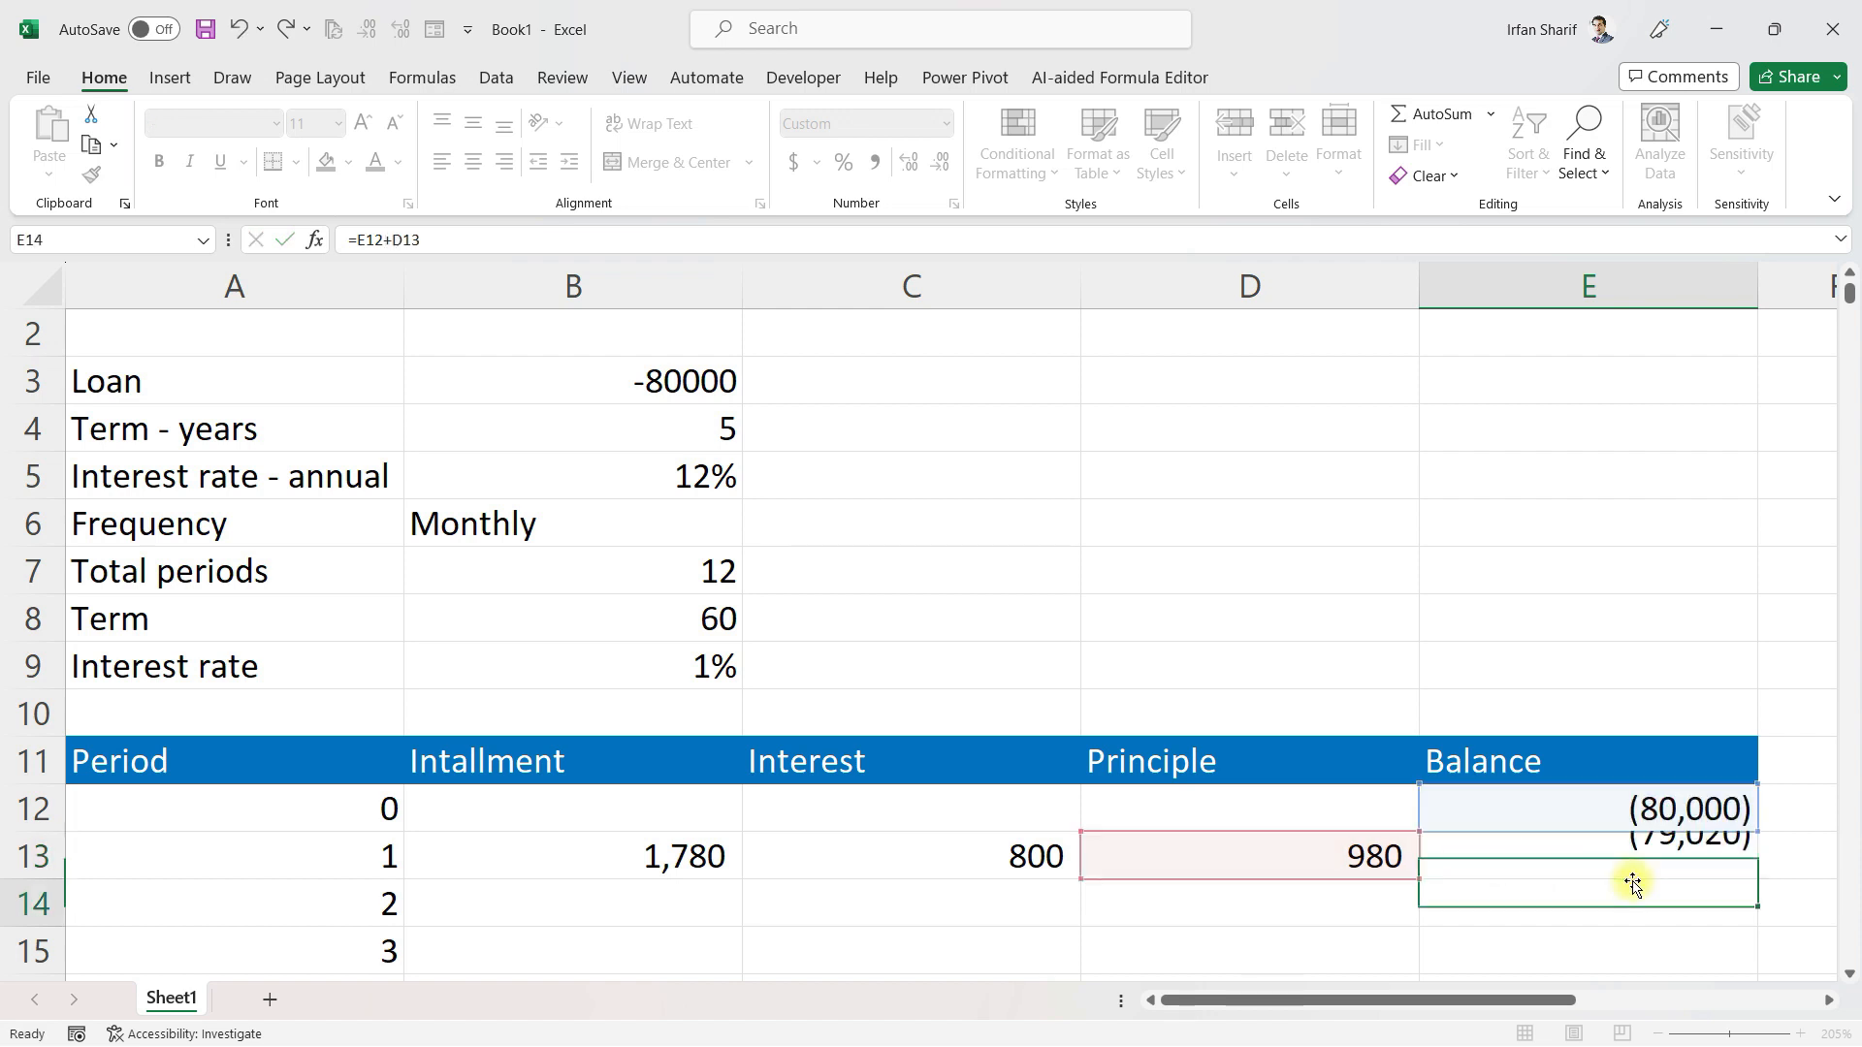
click(1646, 802)
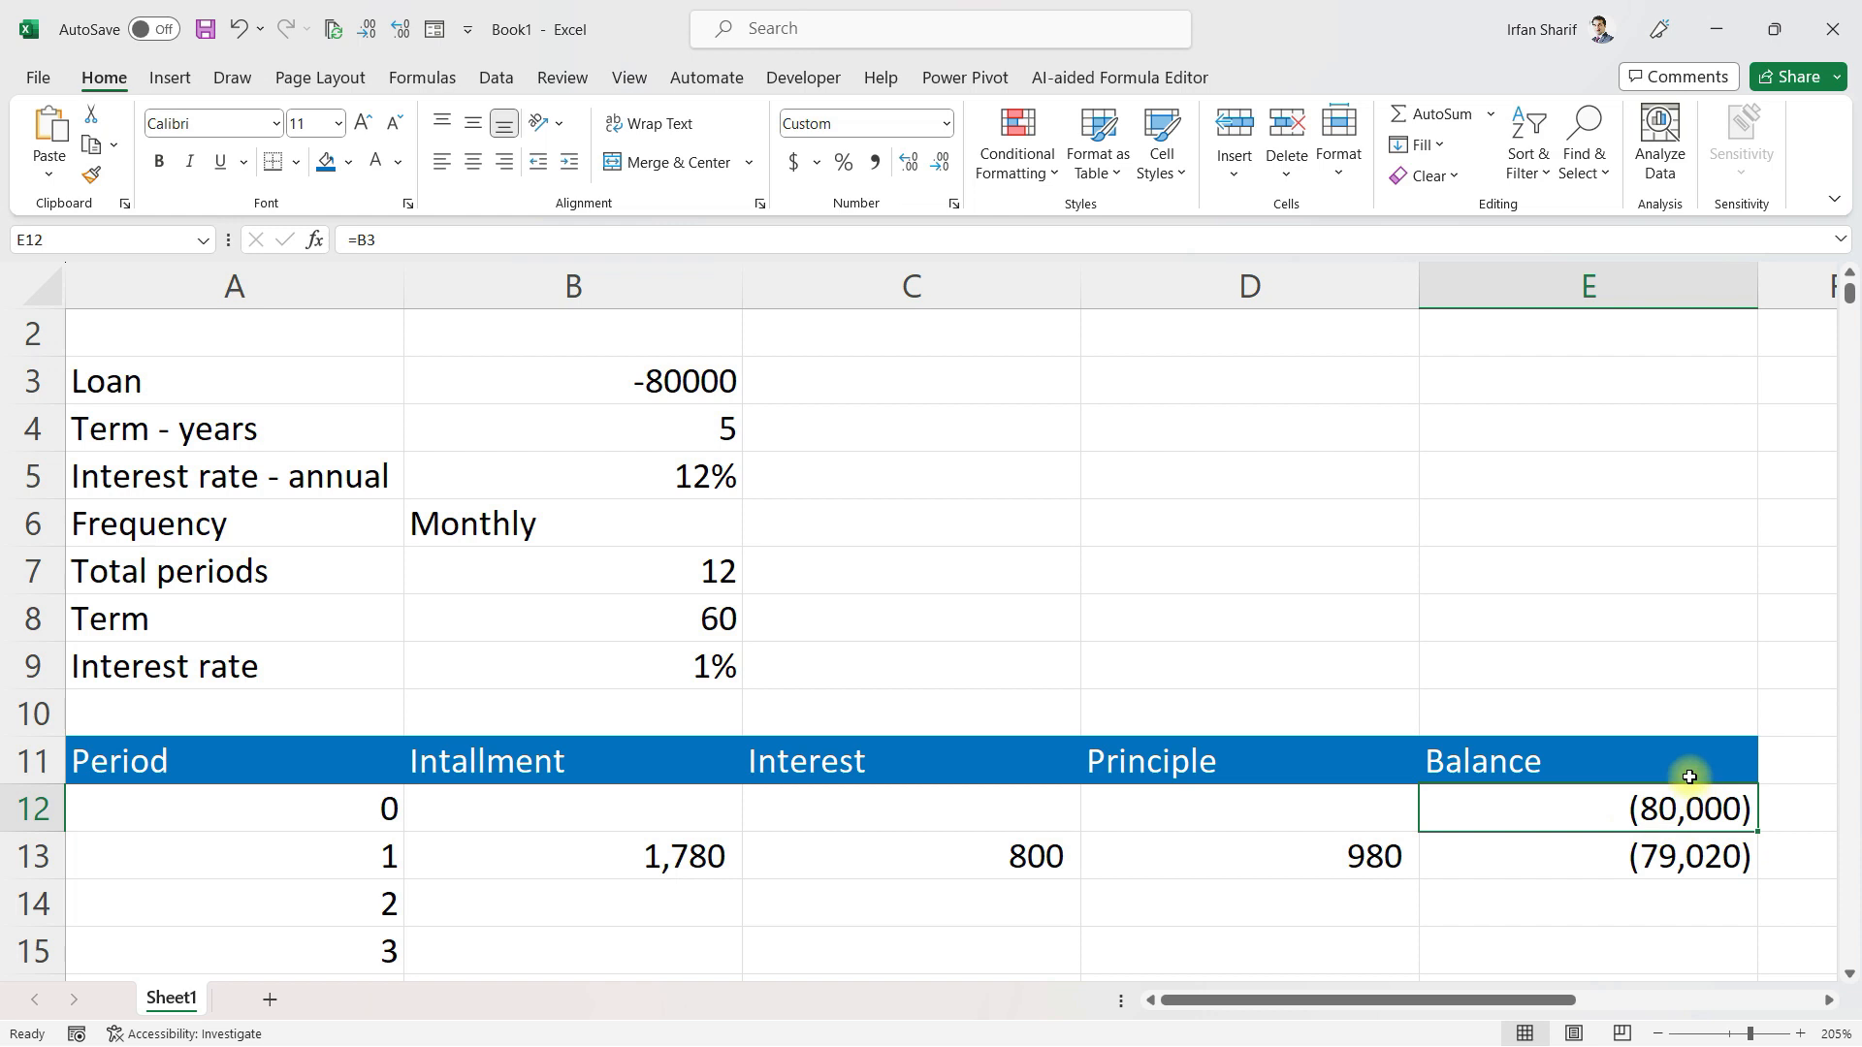
click(1326, 855)
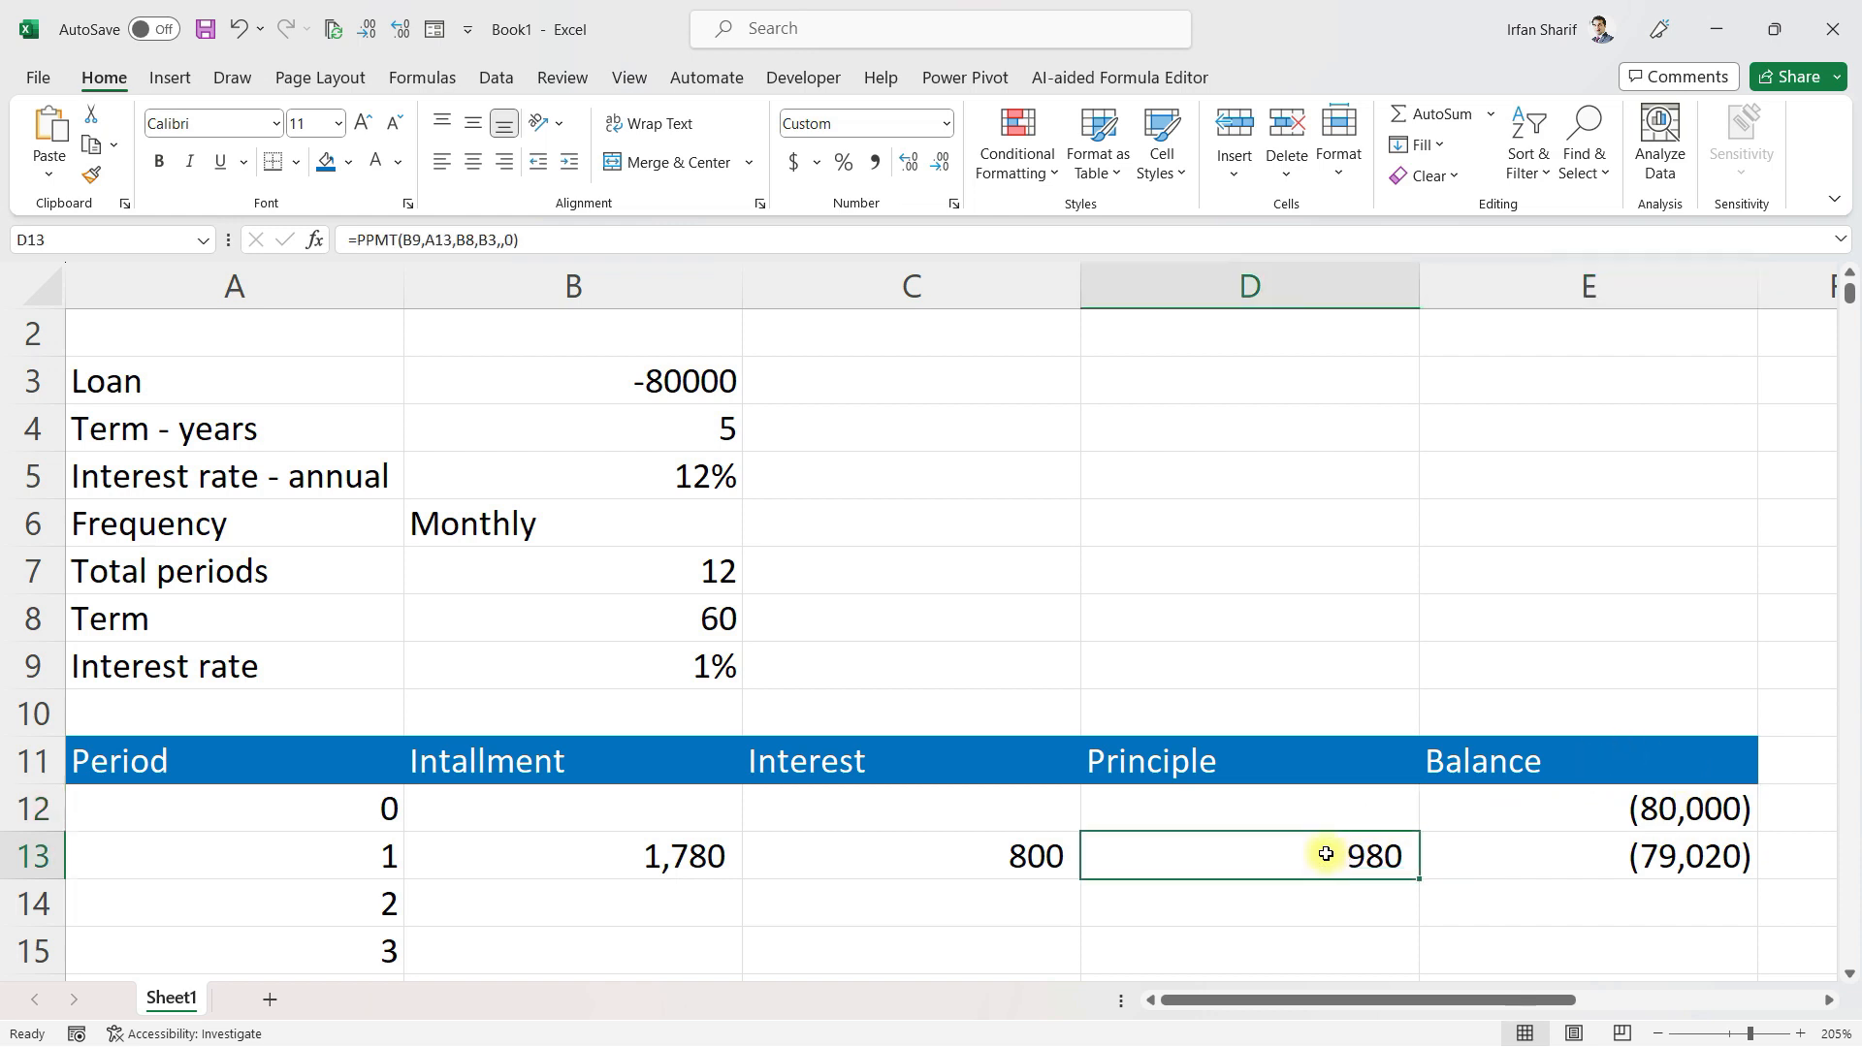
click(1629, 825)
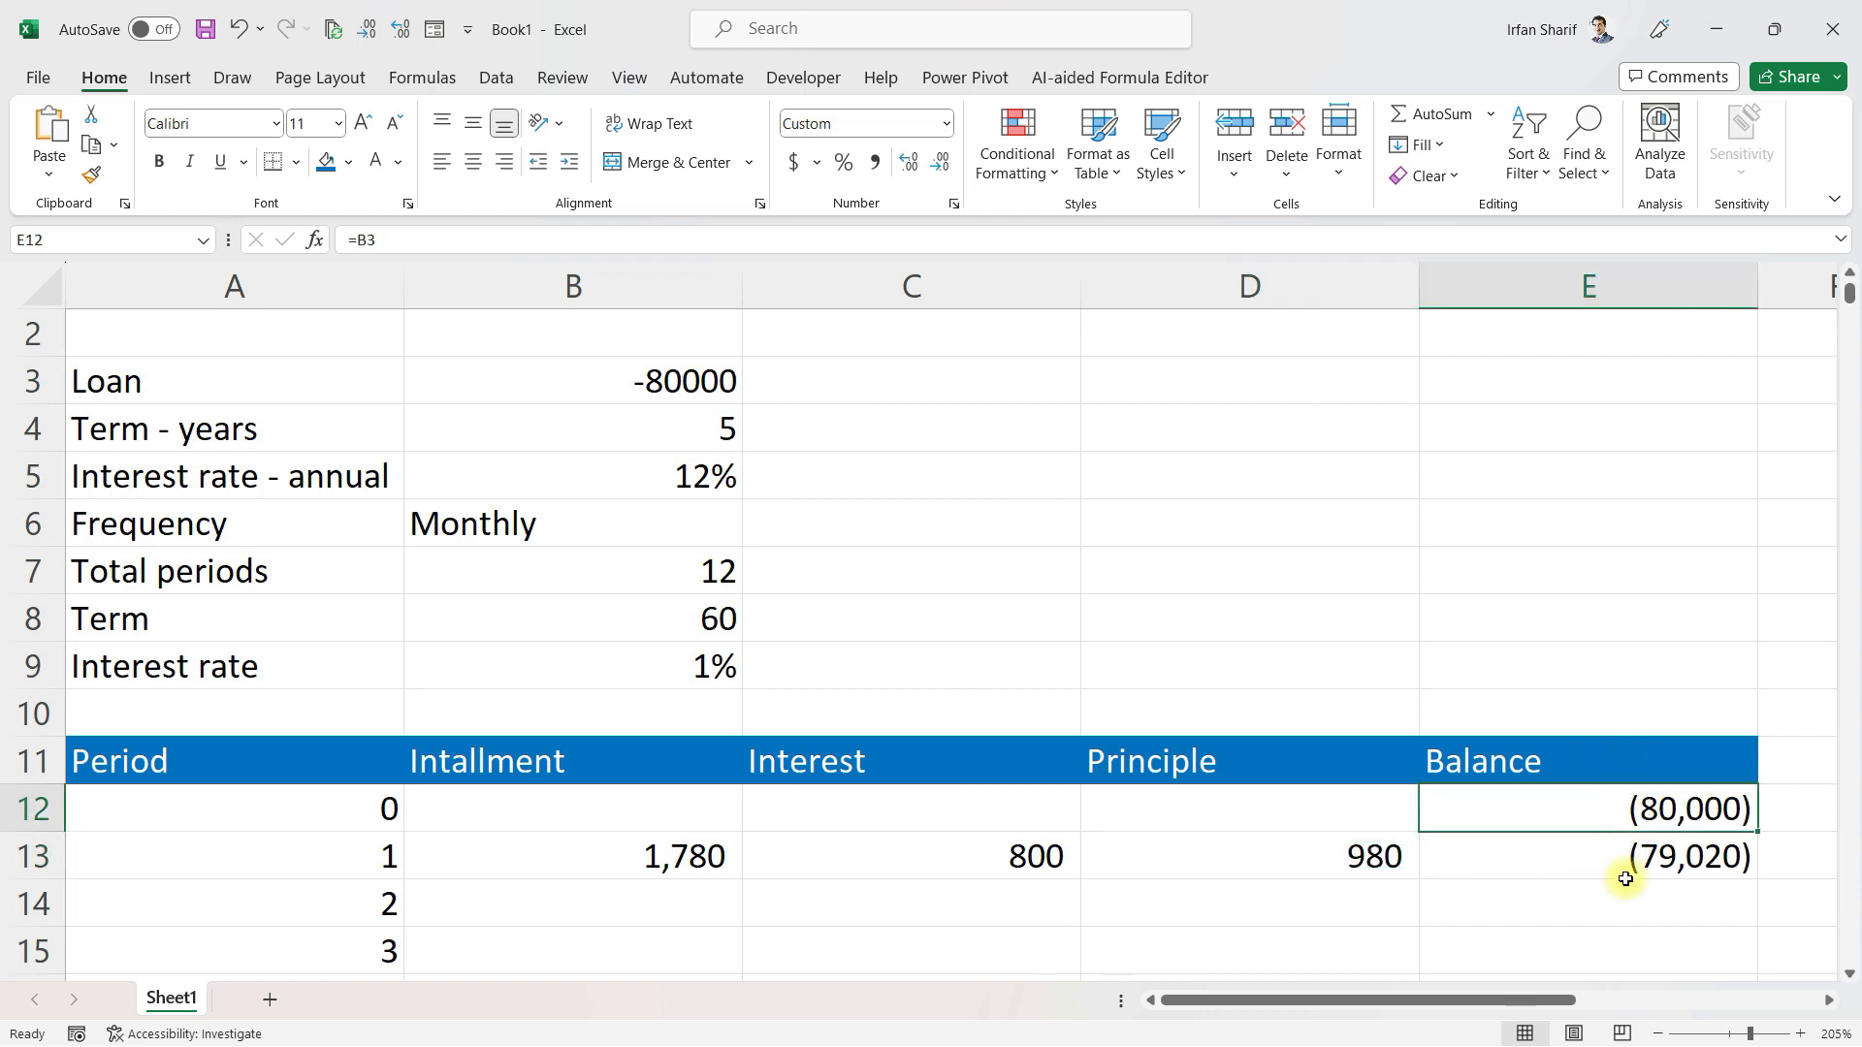
click(1615, 857)
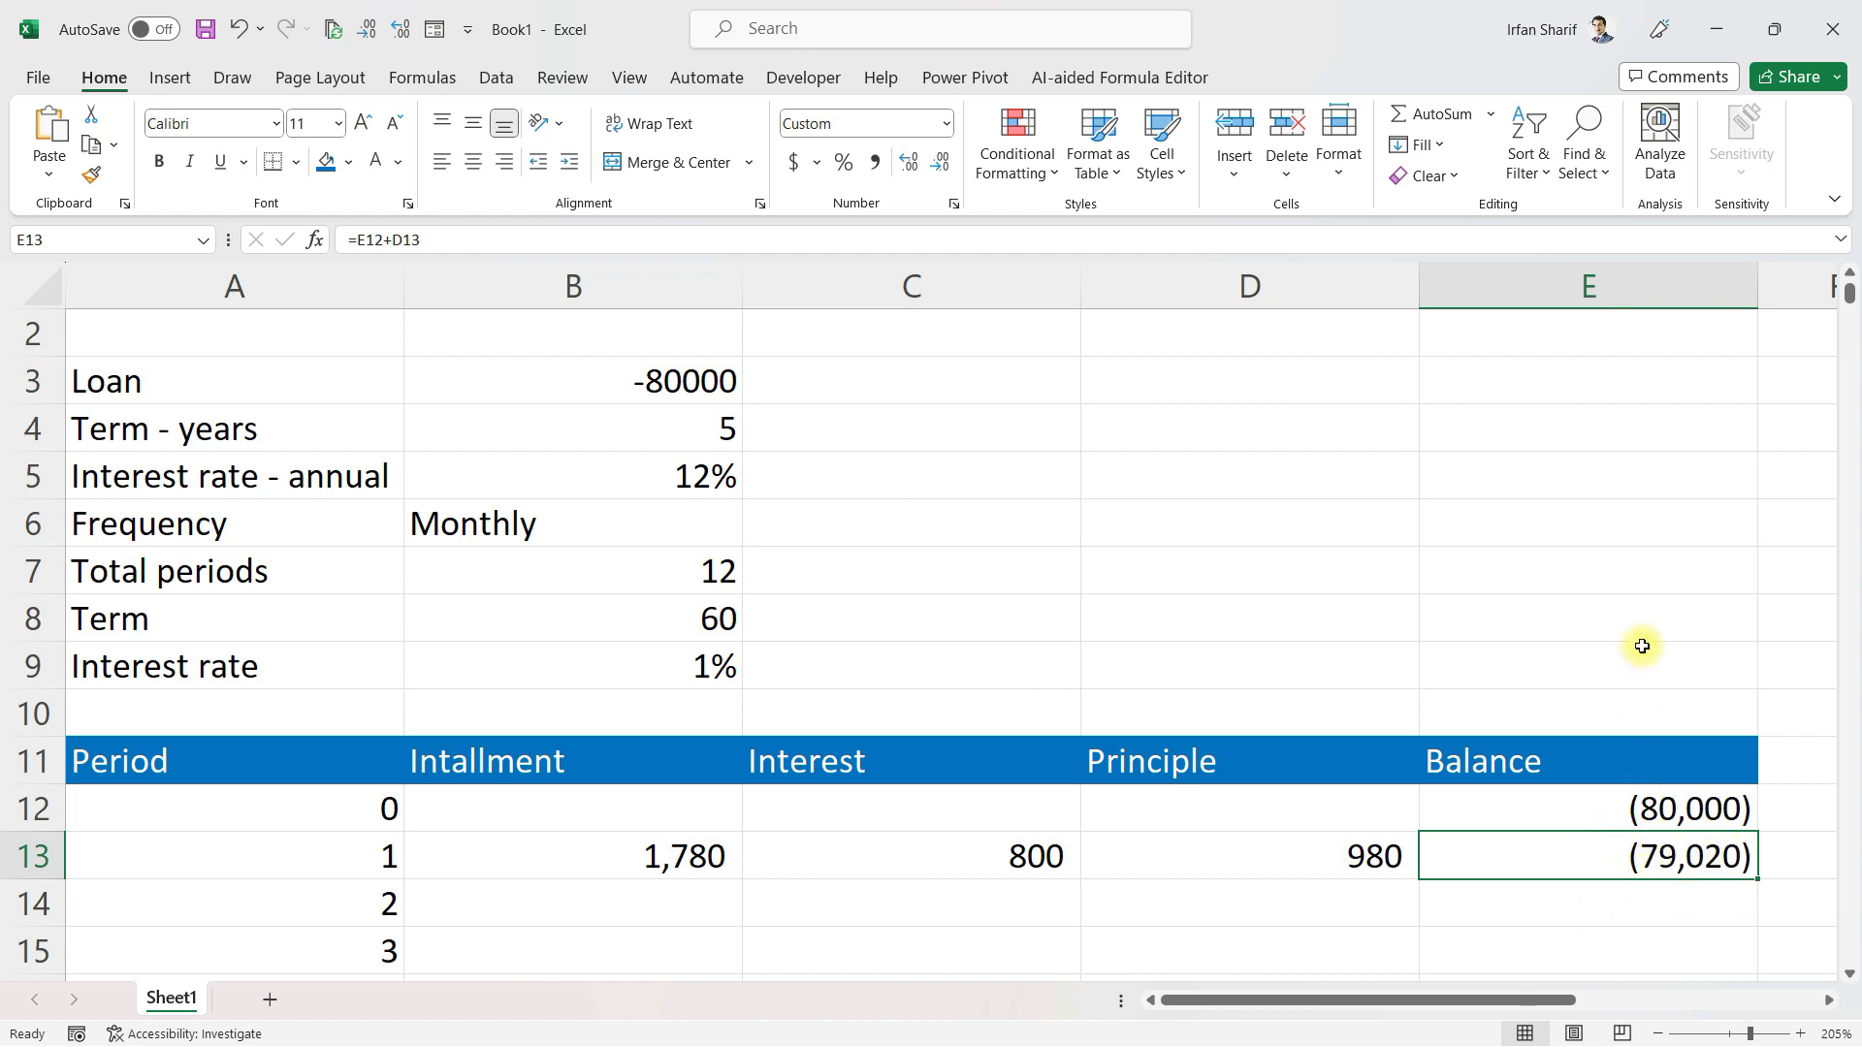
Make the references in B13 absolute, giving =PMT($B$9,$B$8,$B$3,,0), and fill the formula down the installment column for all listed periods
key(Left)
key(Left)
key(Left)
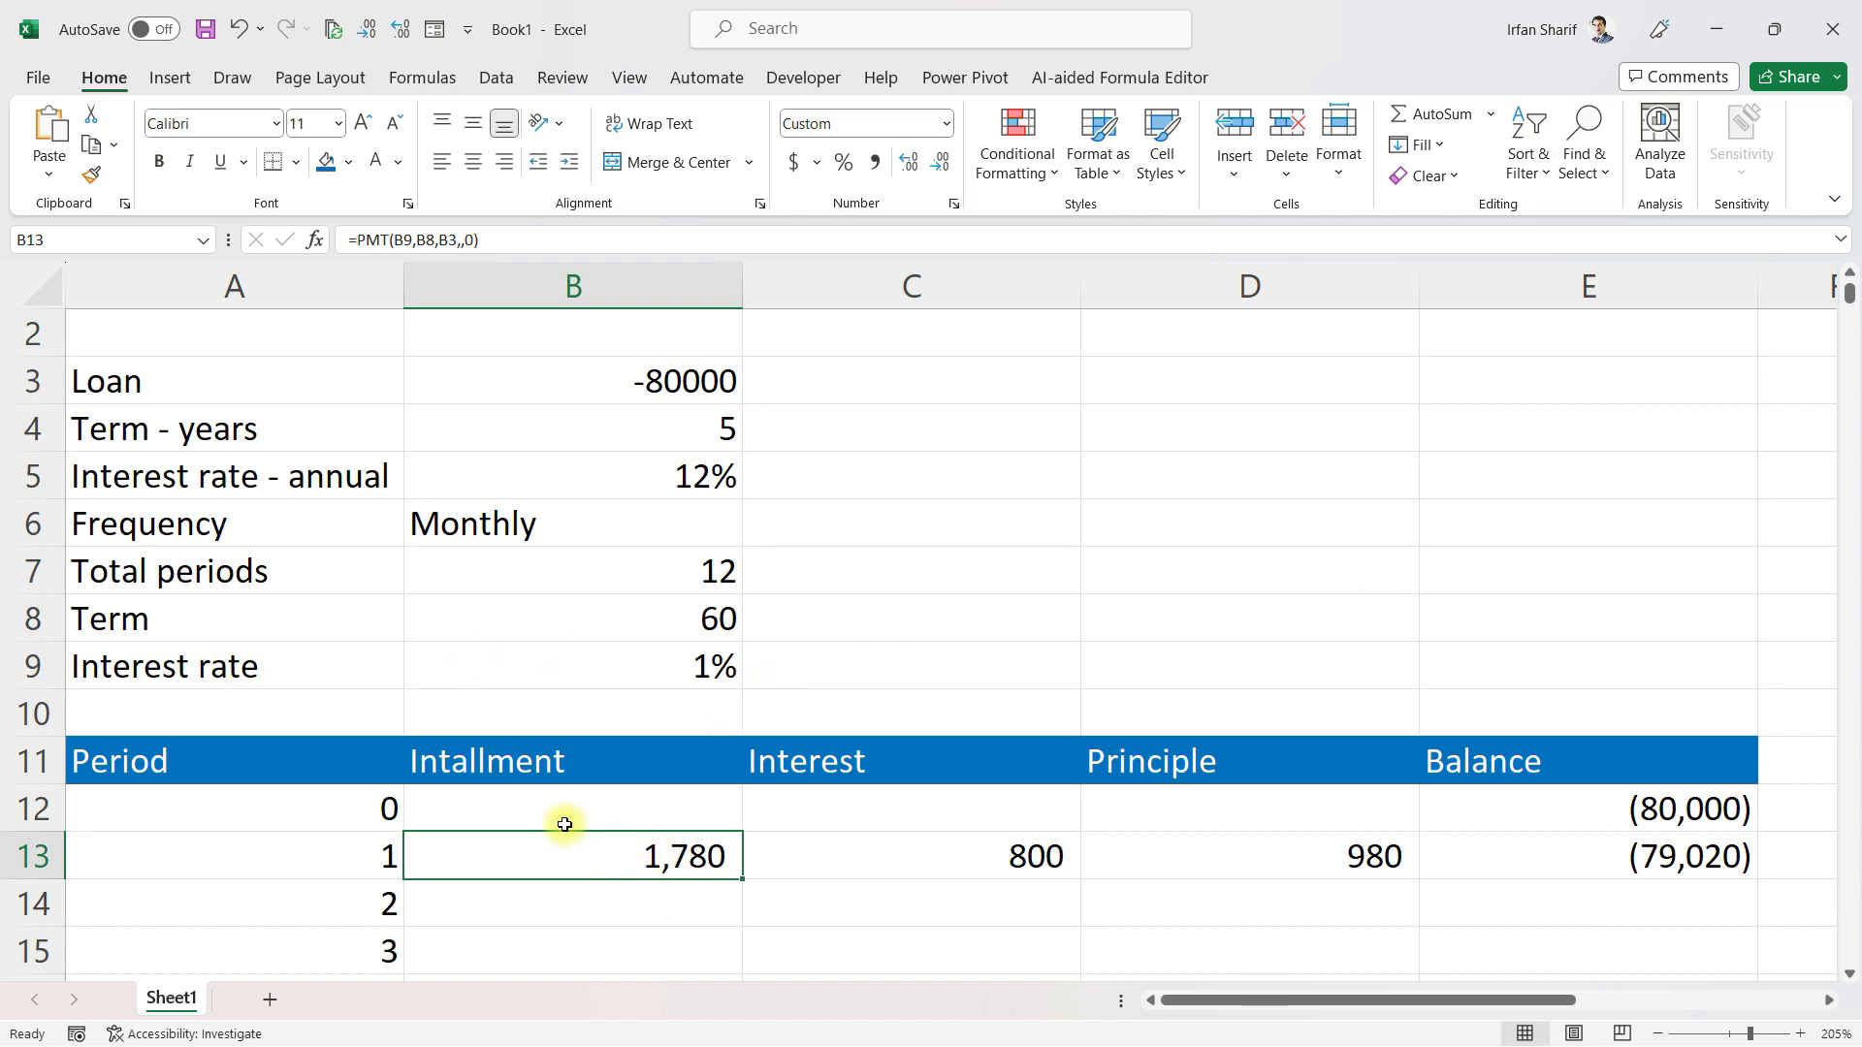
key(F2)
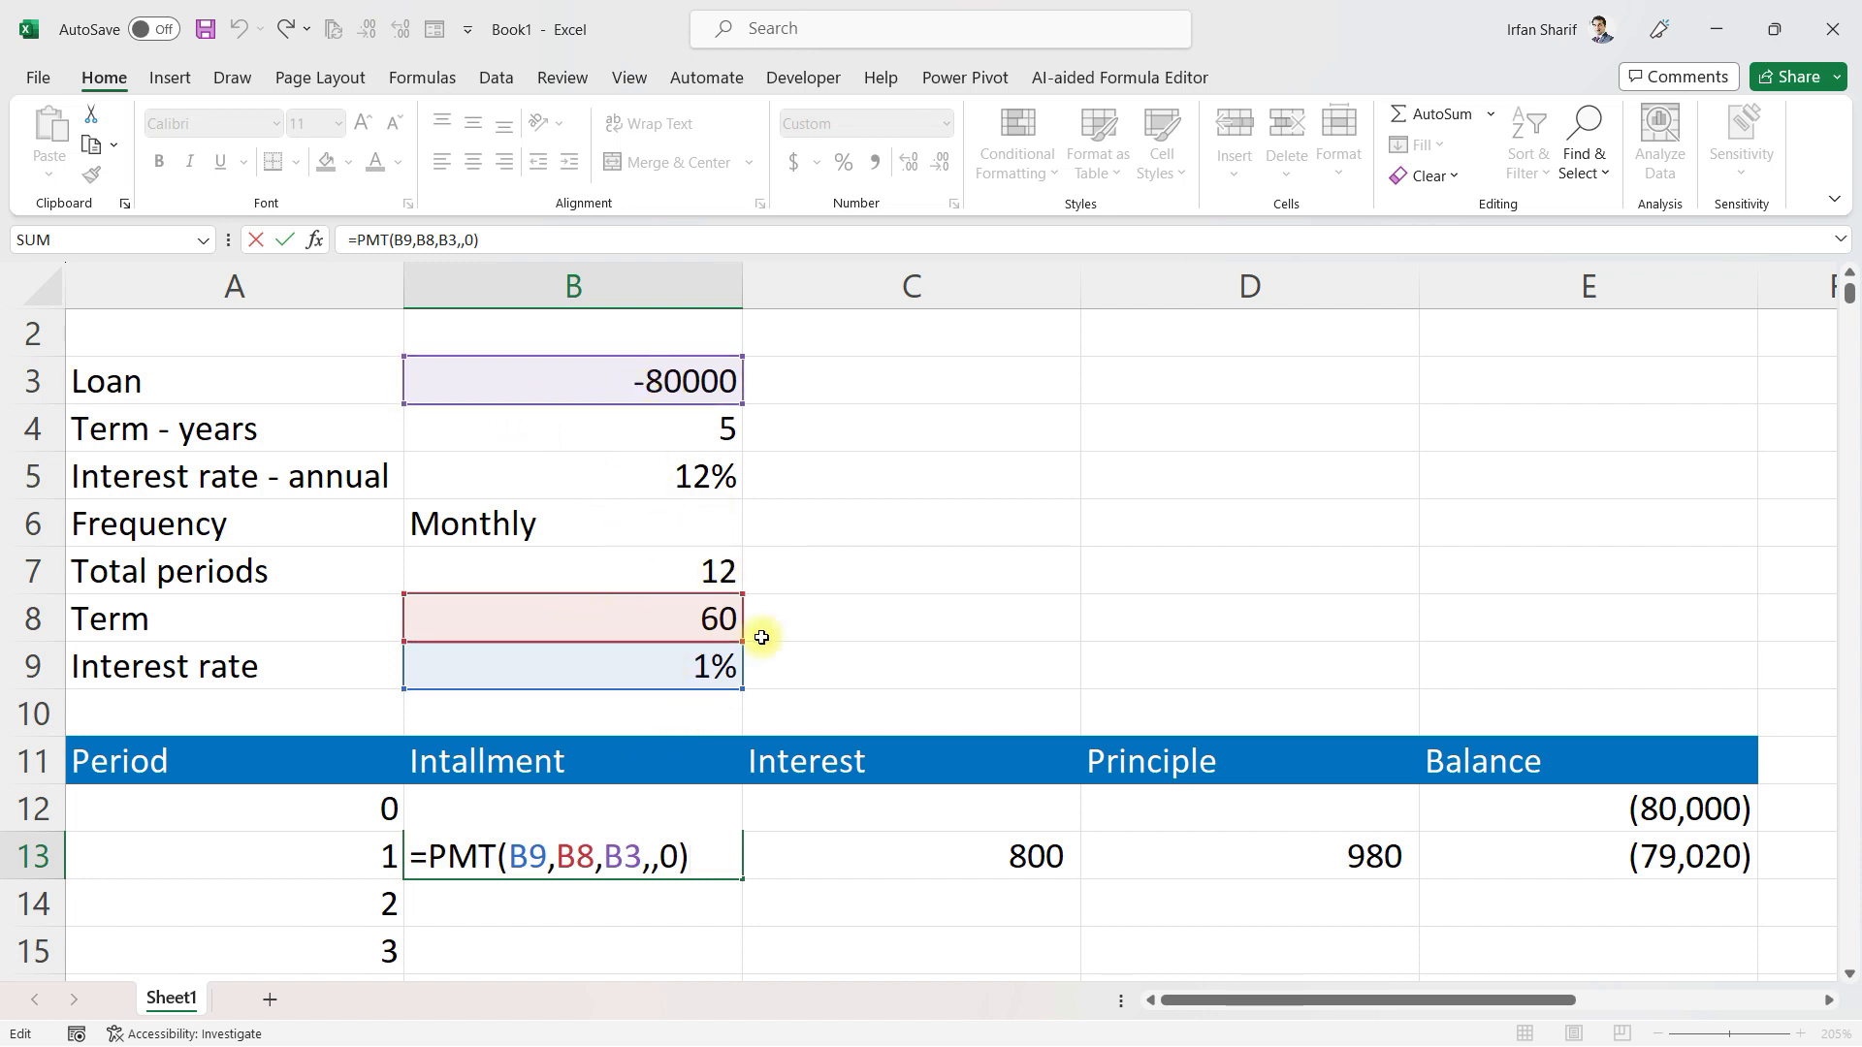
click(516, 855)
key(Right)
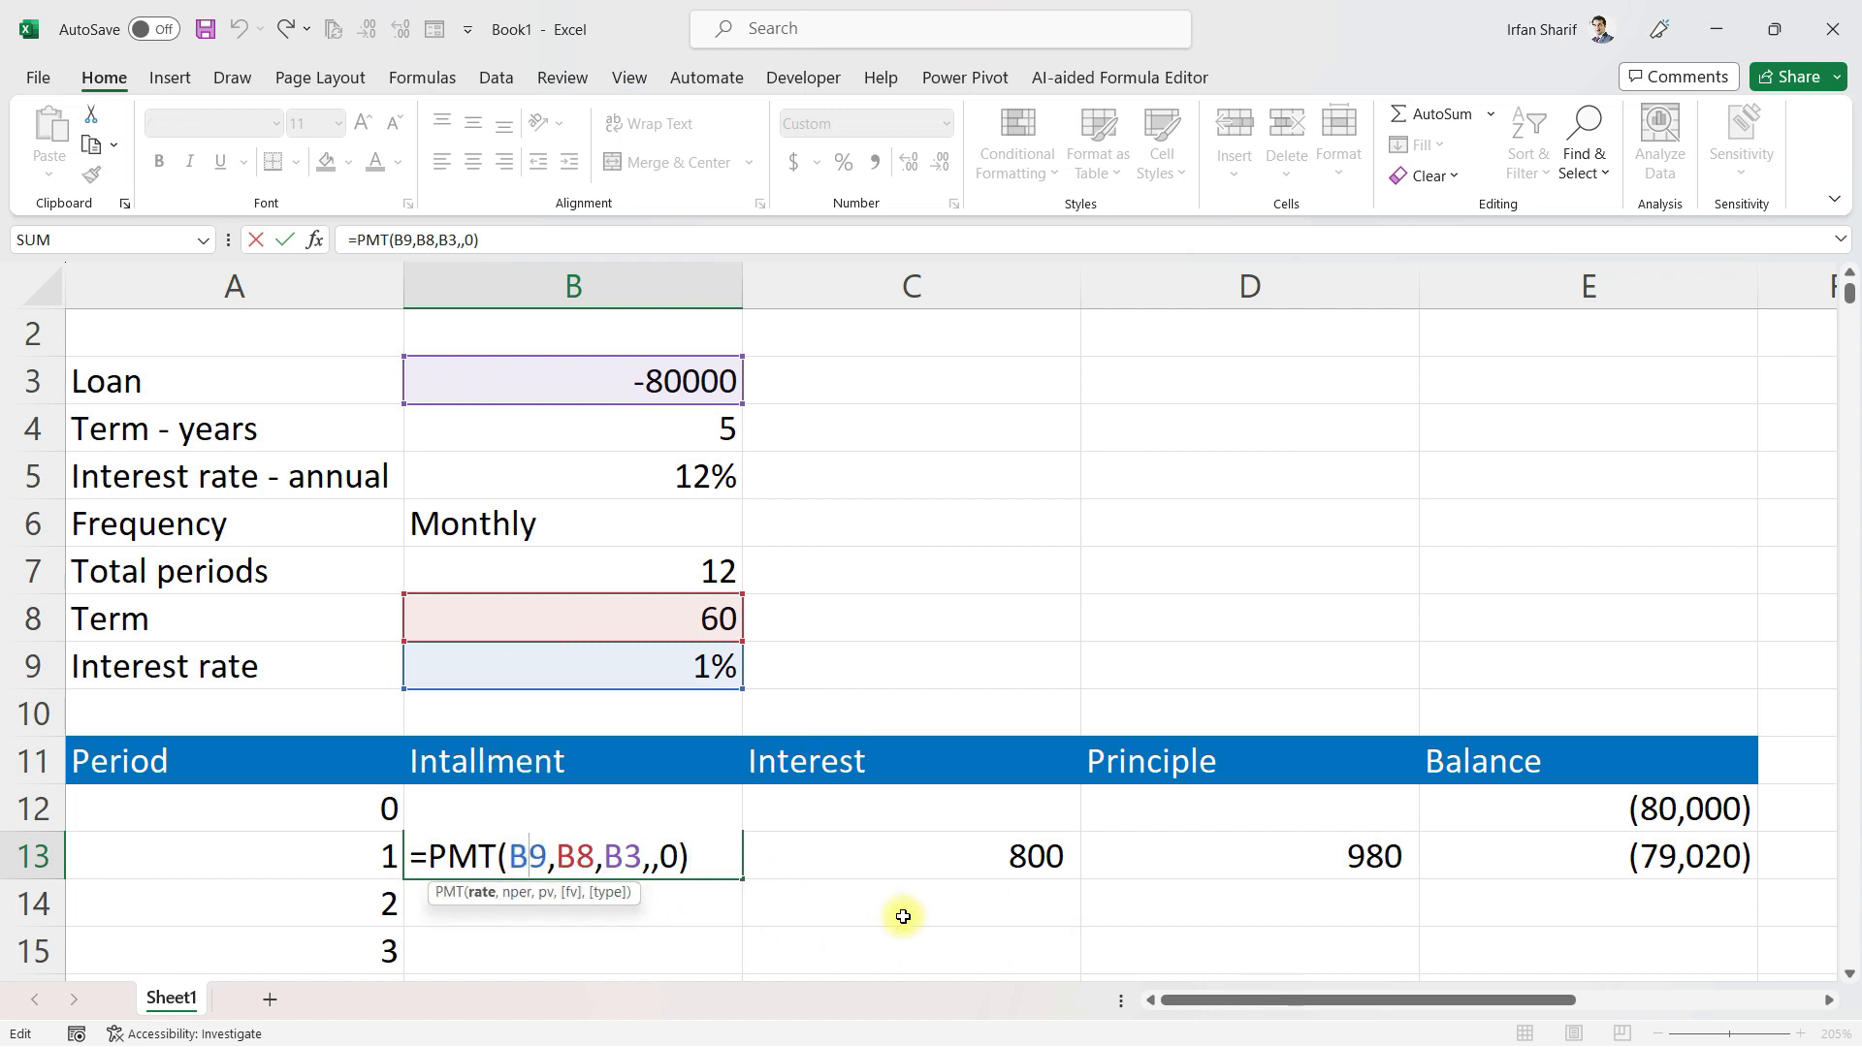
key(F4)
key(Right)
key(Right)
key(Right)
key(F4)
key(Right)
key(Right)
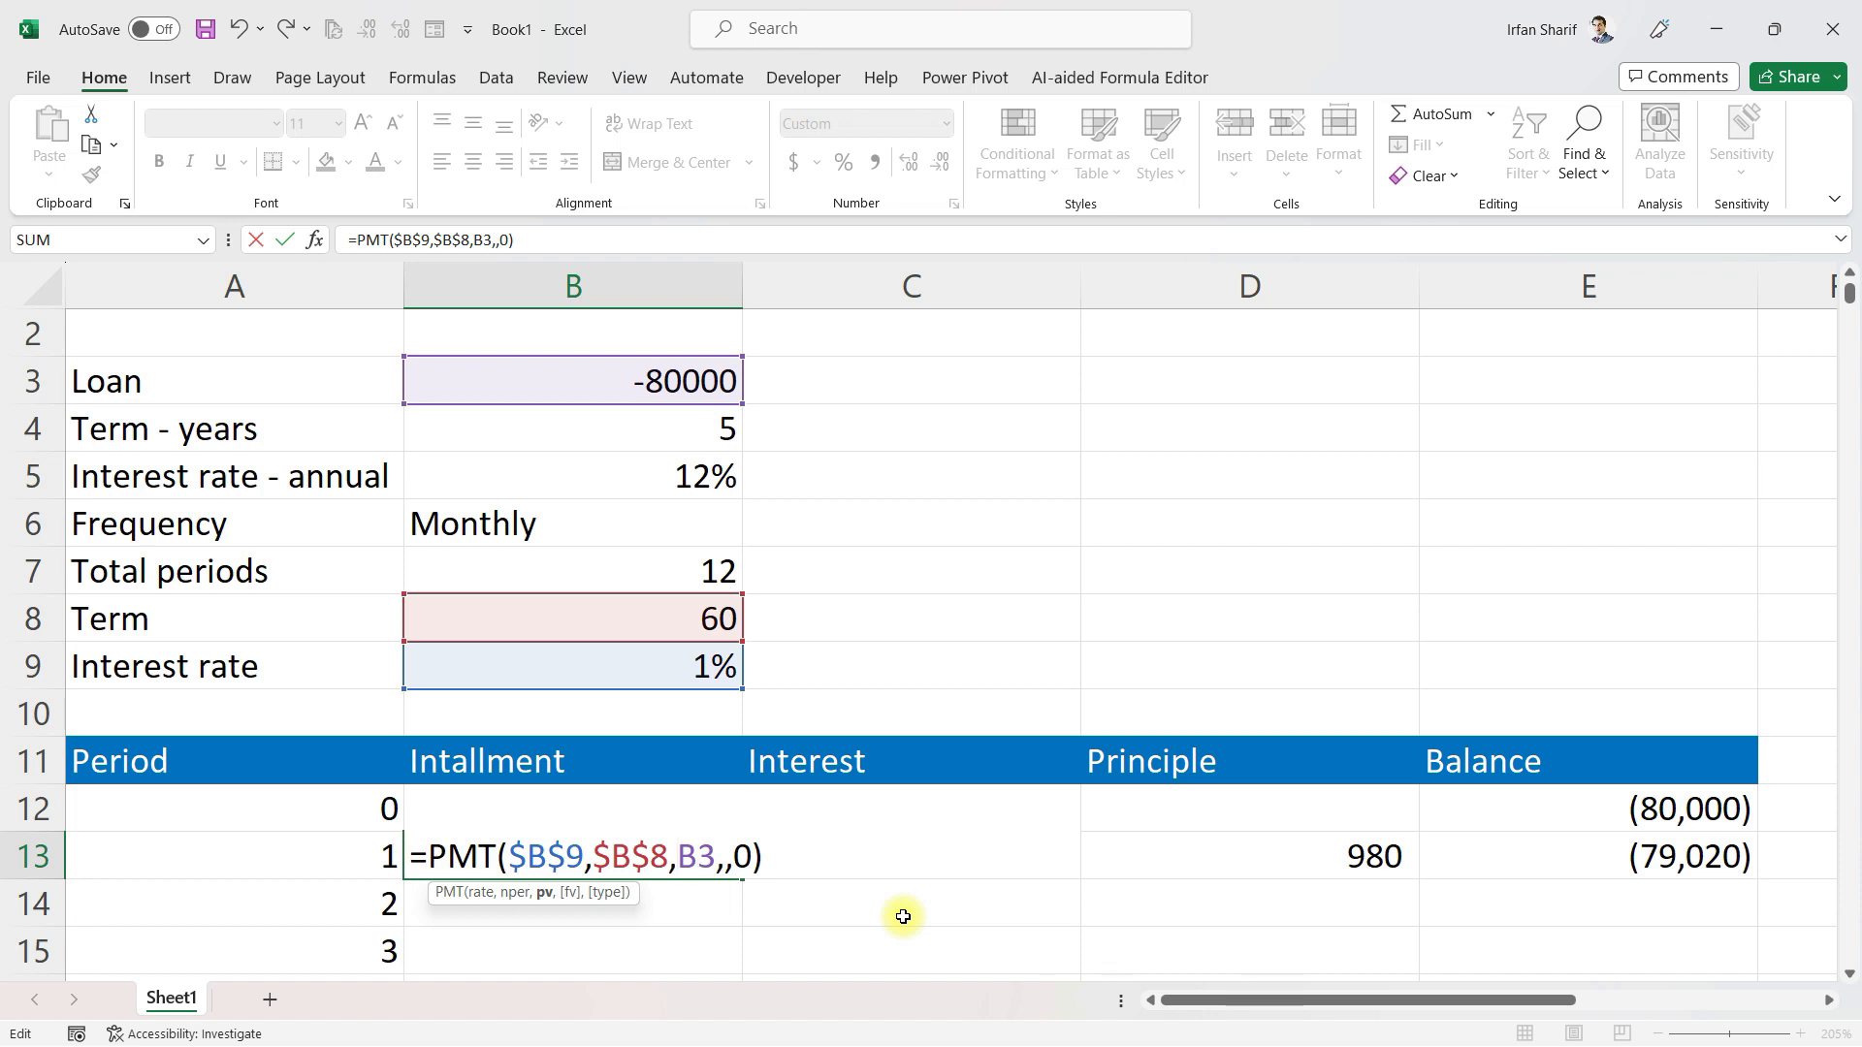
key(F4)
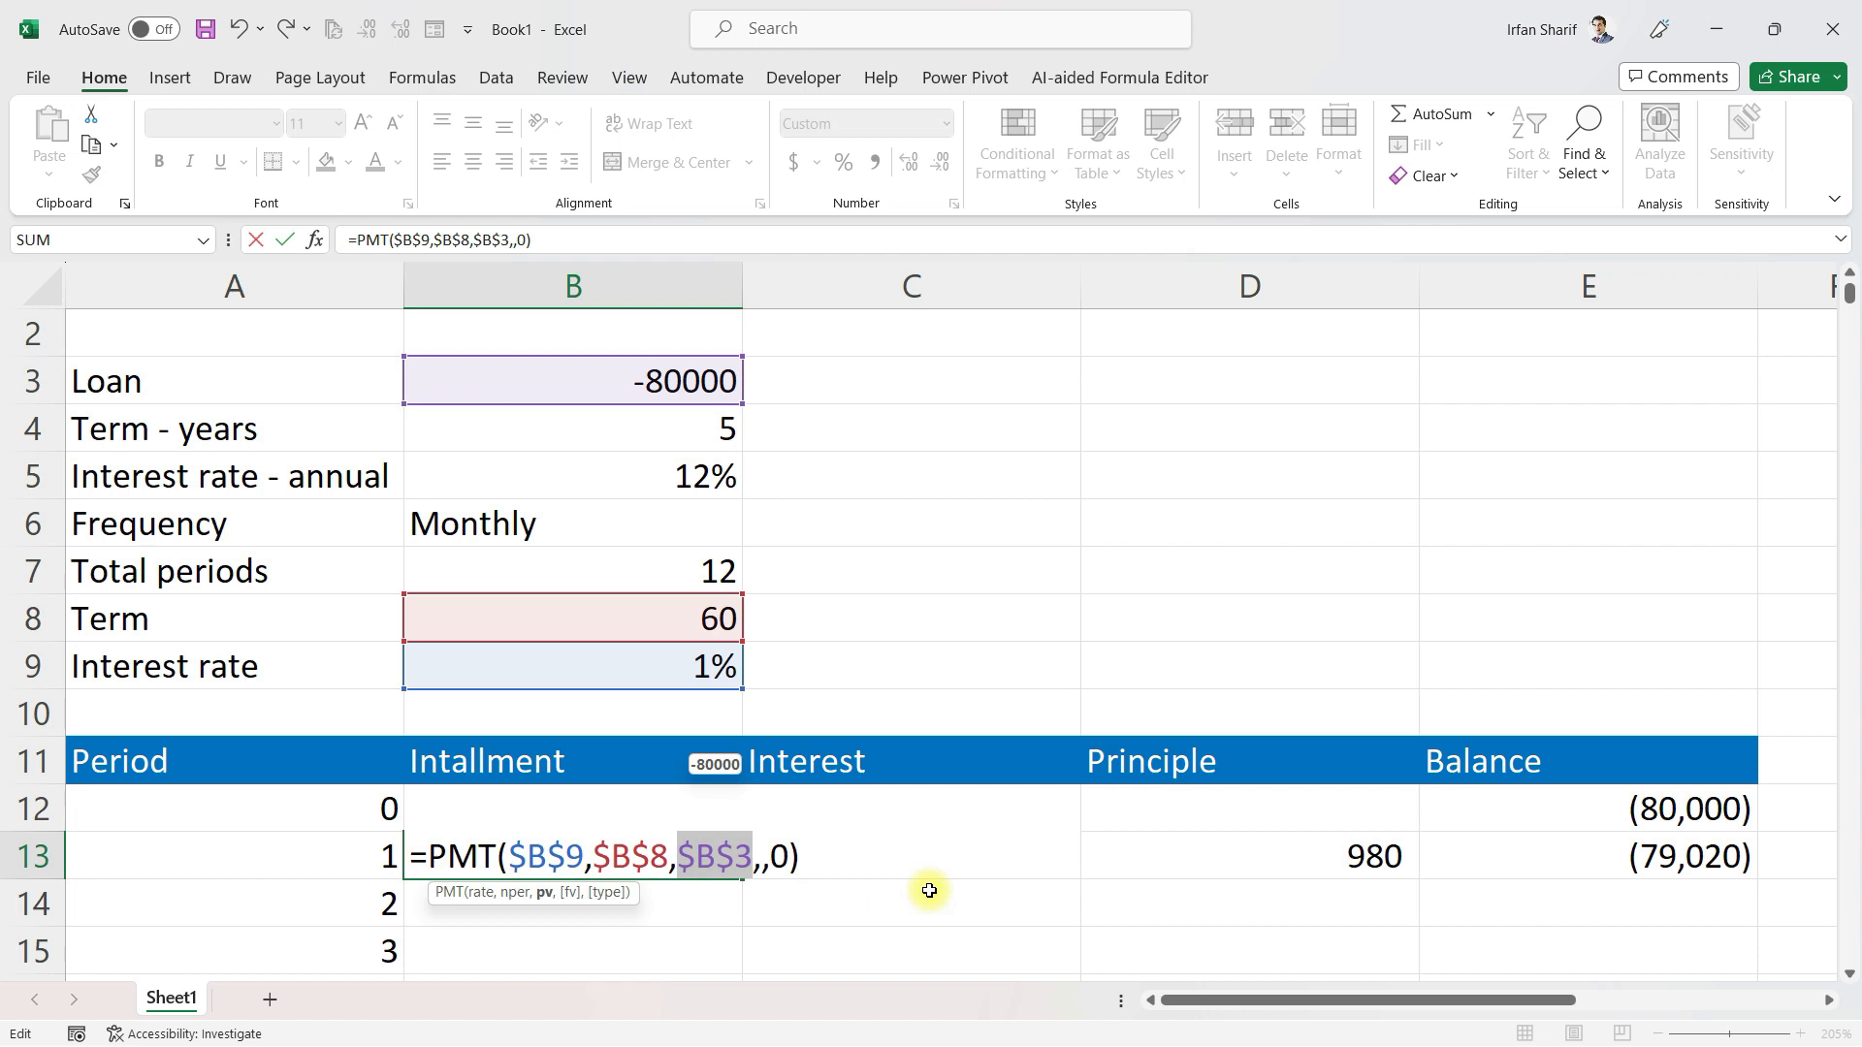
key(Return)
key(Up)
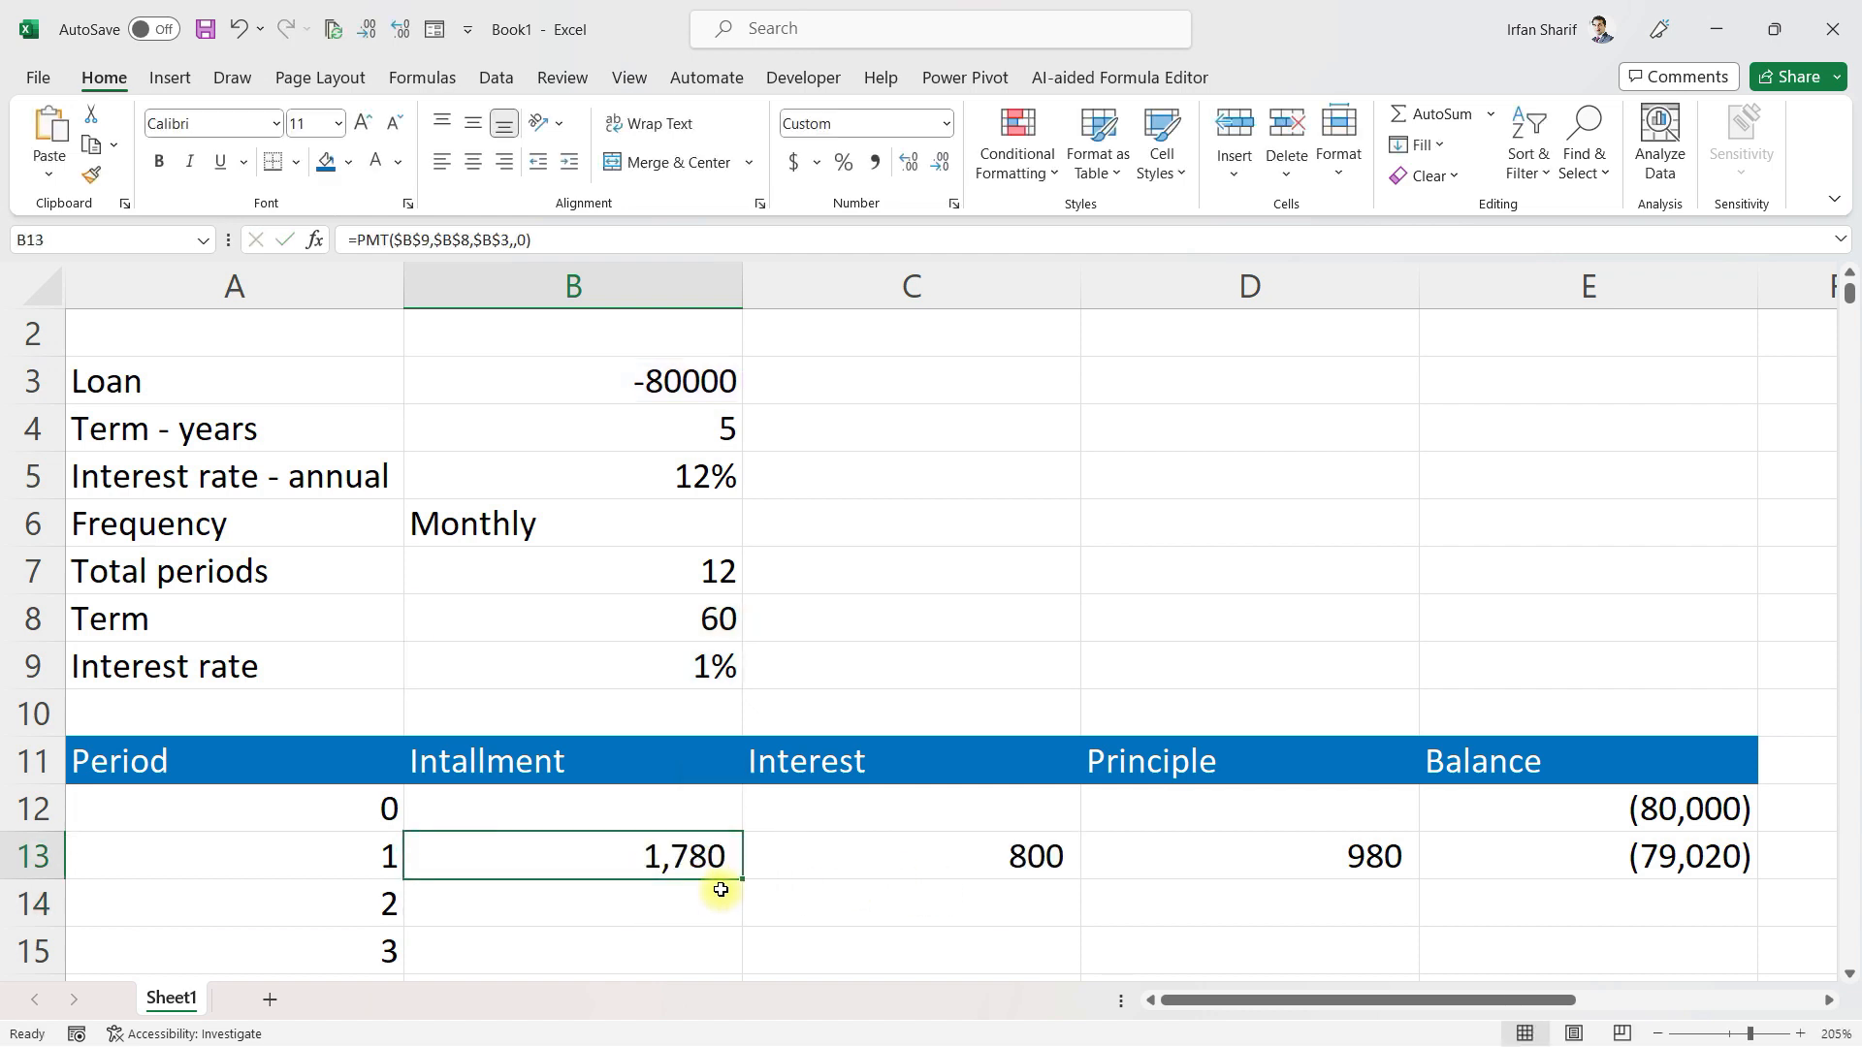
drag(744, 878, 744, 955)
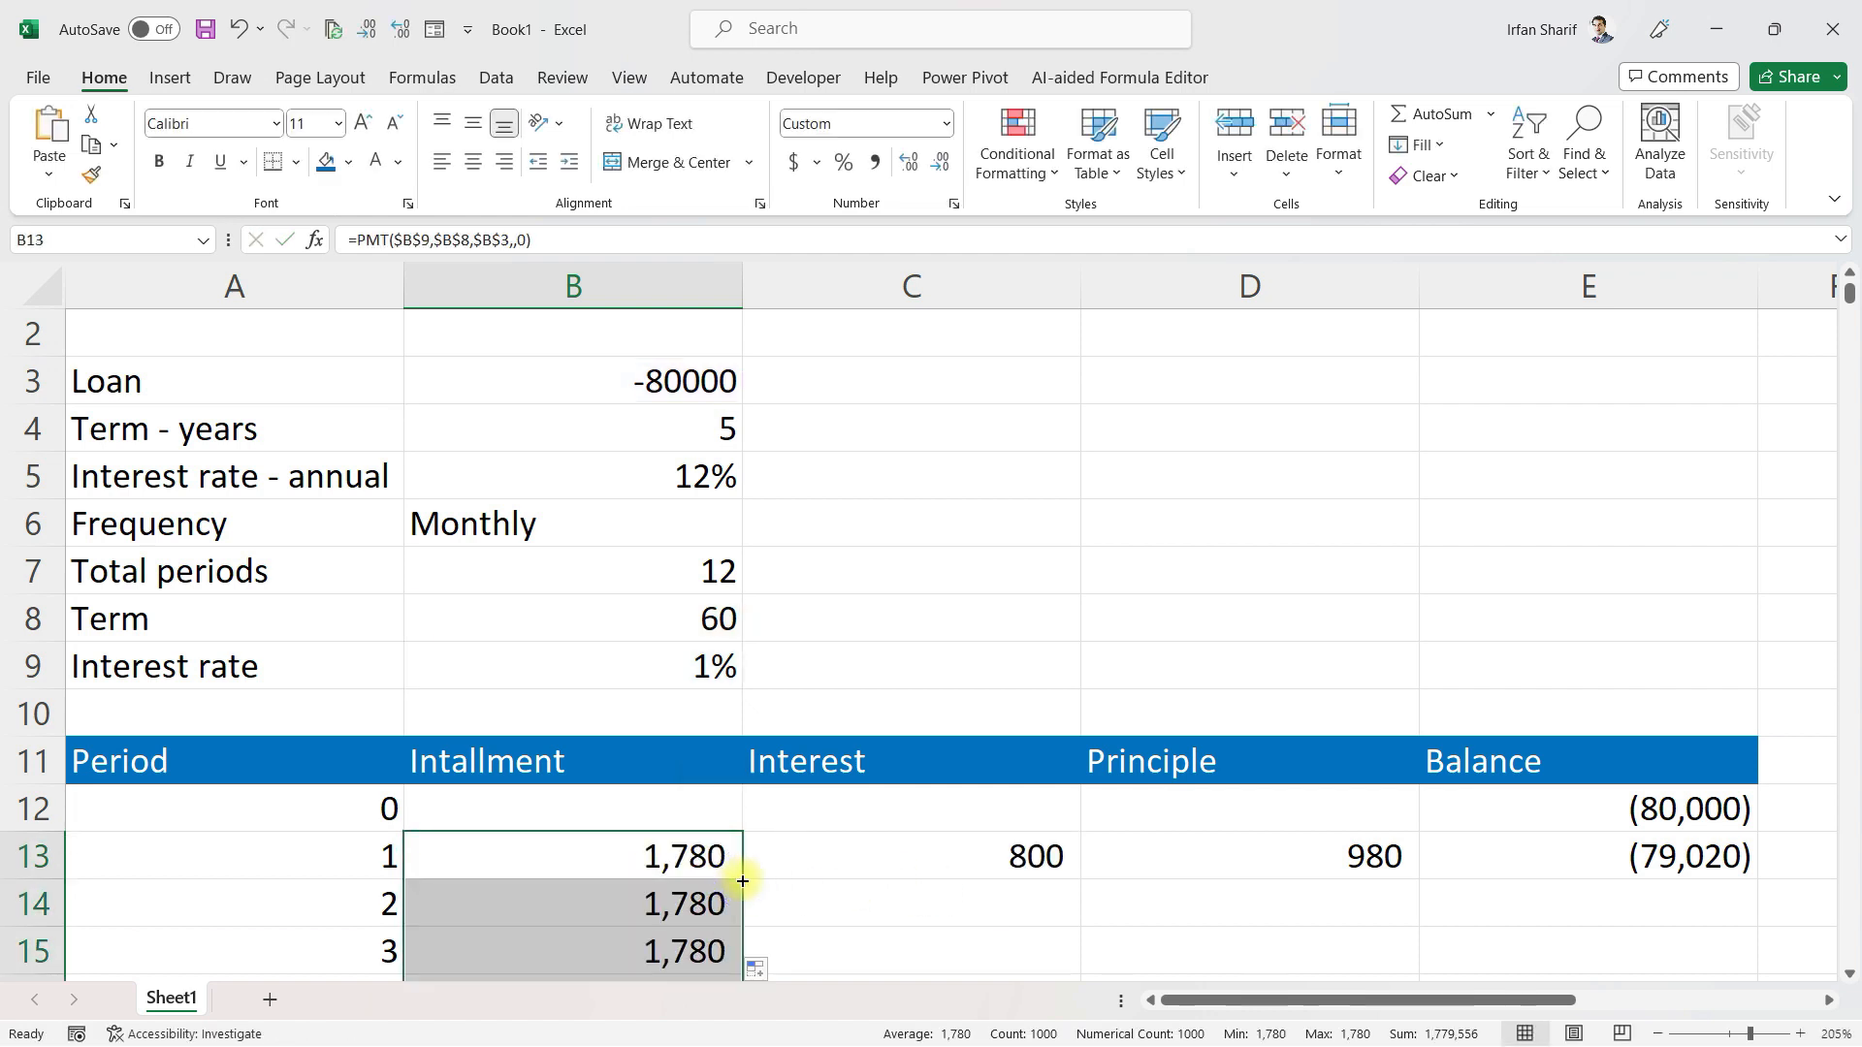
Examine the filled installment values down column B past period 60 and compare them with the loan term in B8
click(699, 888)
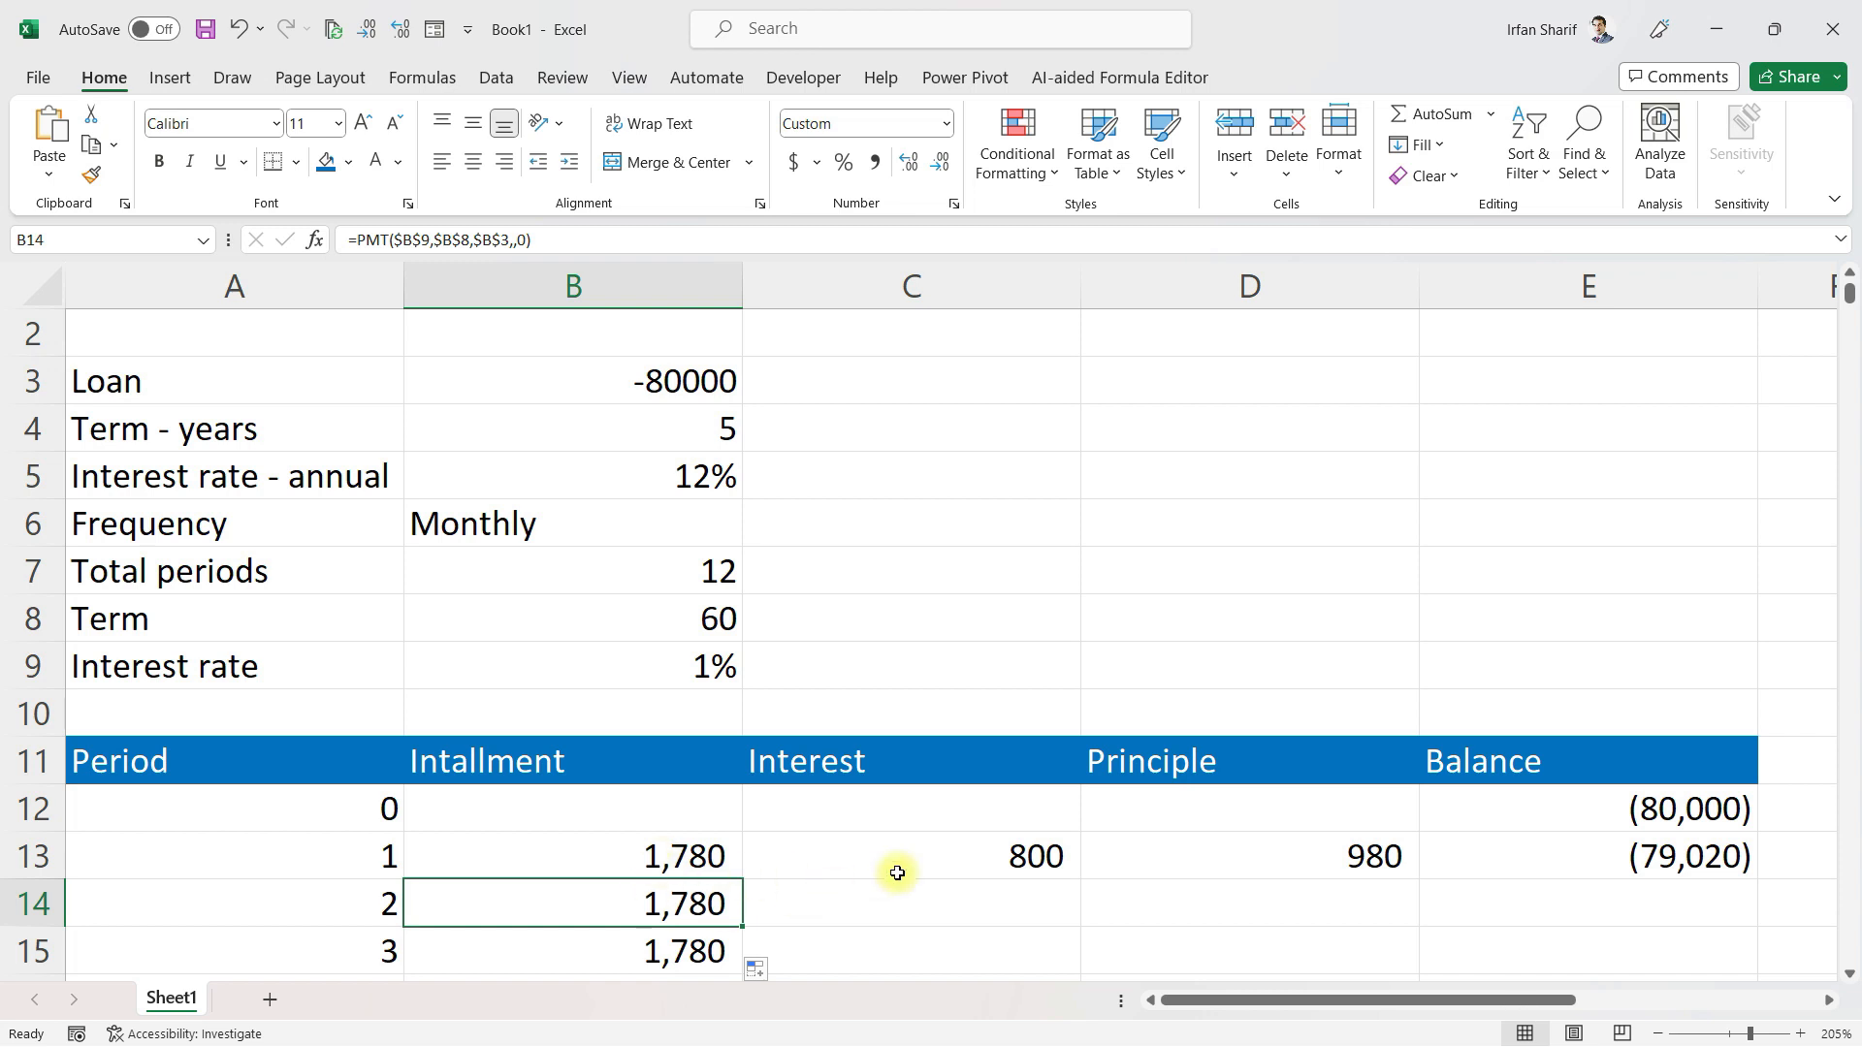
key(Down)
key(Down)
key(Down)
key(Down)
key(Down)
key(Down)
key(Down)
key(Down)
key(Down)
key(Down)
key(Down)
key(Down)
key(Down)
key(Down)
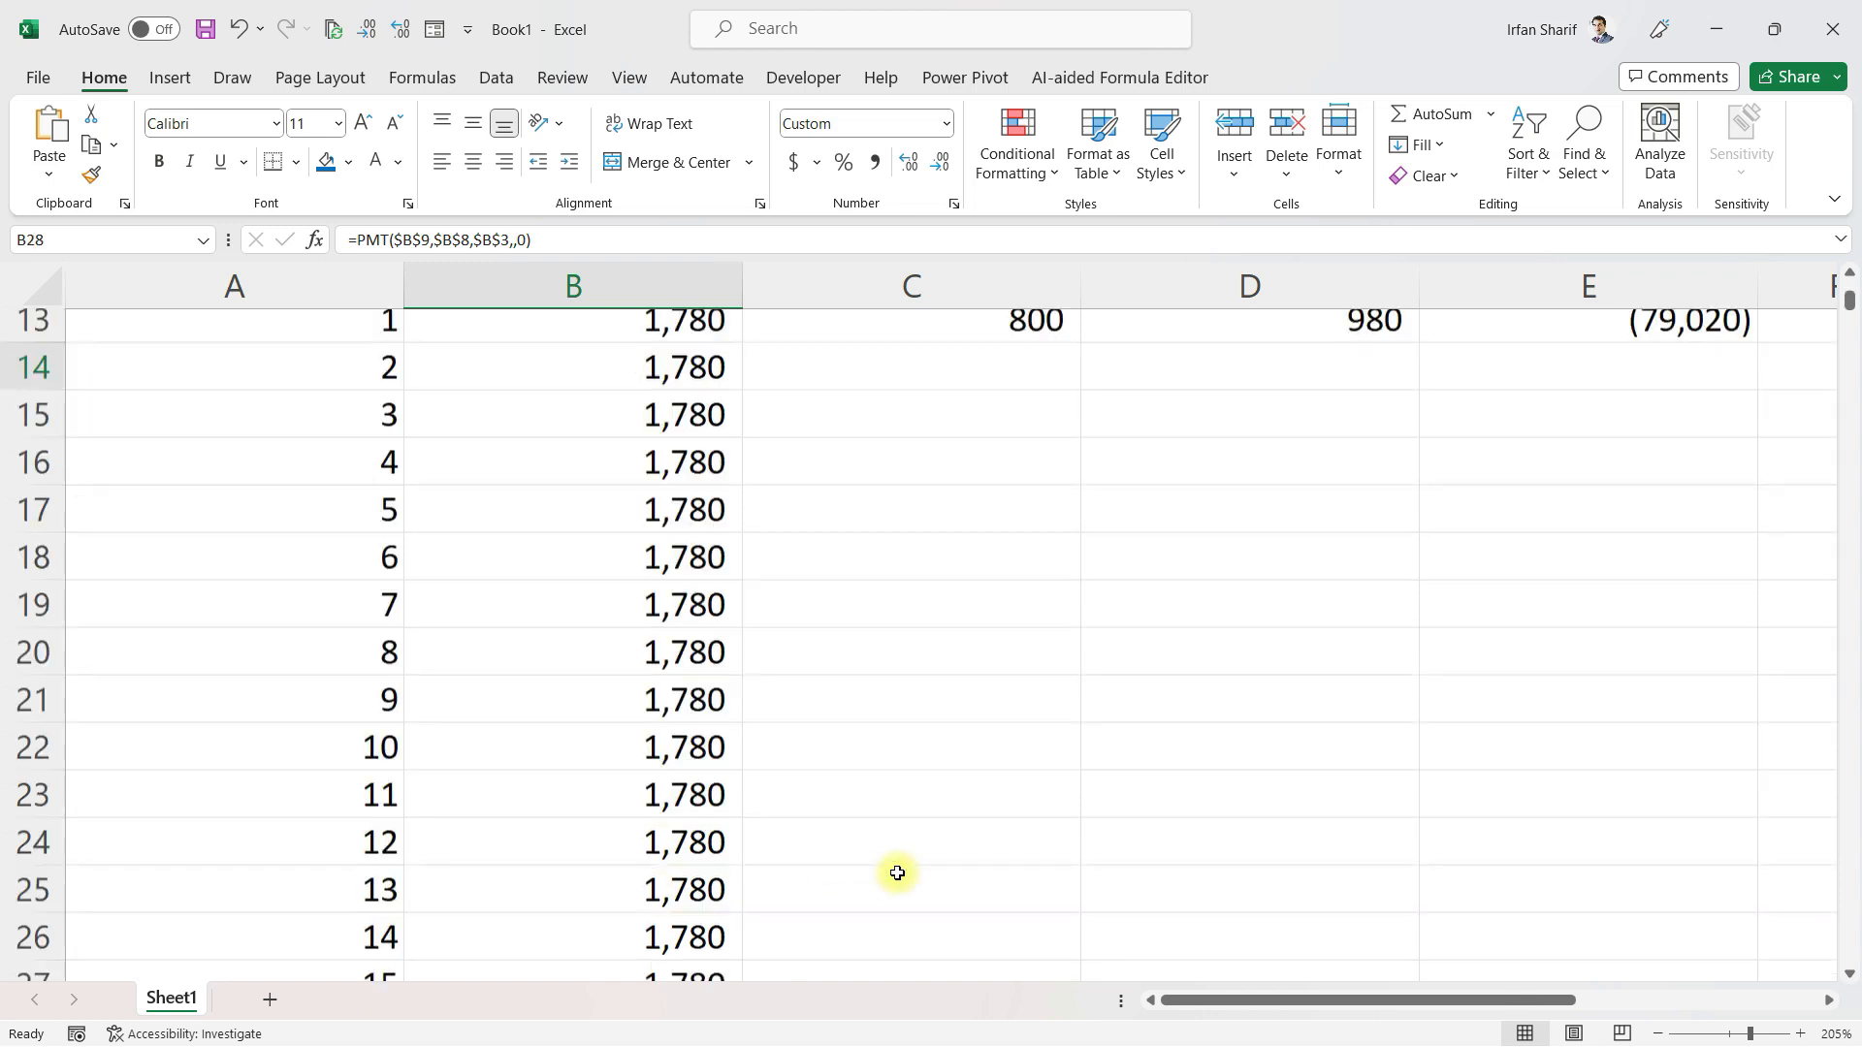
key(Down)
key(Down)
key(Down)
key(Down)
key(Down)
key(Down)
key(Down)
key(Down)
key(Down)
key(Down)
key(Down)
key(Down)
key(Down)
key(Down)
key(Down)
key(Down)
key(Down)
key(Down)
key(Down)
key(Down)
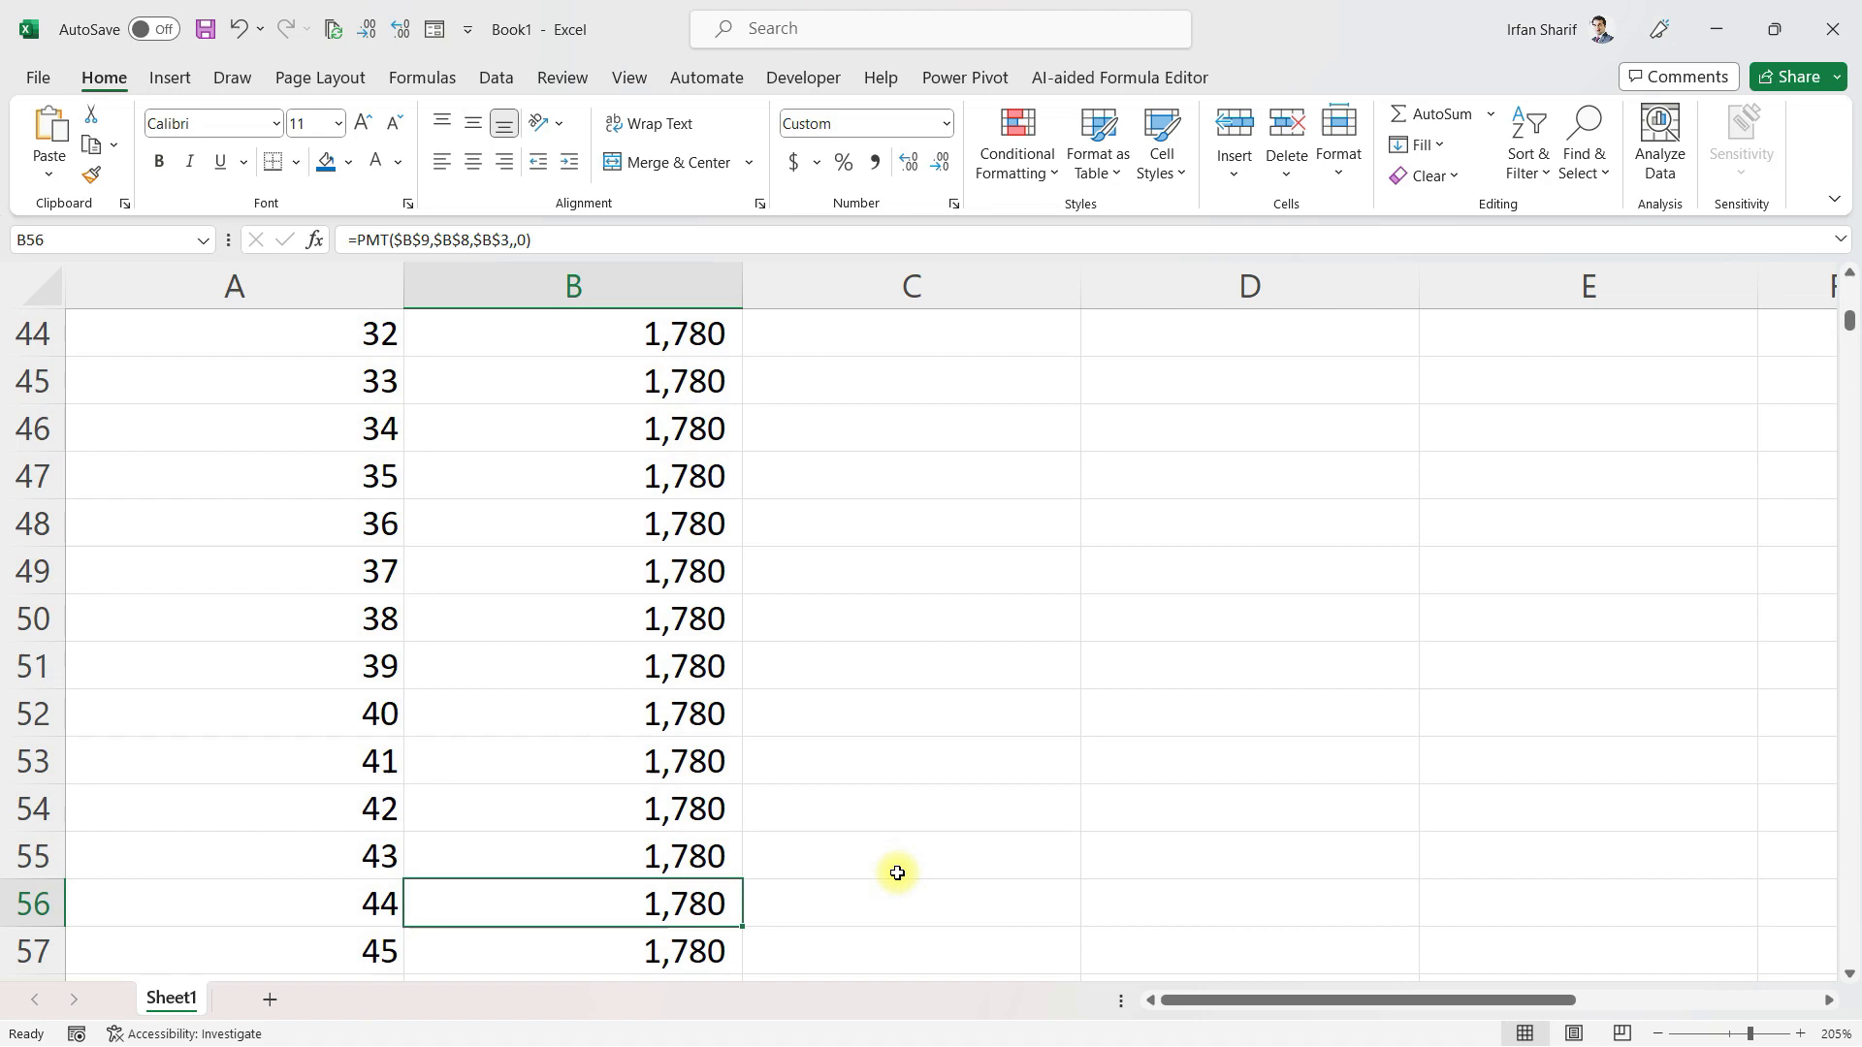
key(Down)
key(Down)
key(Down)
key(Down)
key(Down)
key(Down)
key(Down)
key(Down)
key(Down)
key(Down)
key(Down)
key(Down)
key(Down)
key(Down)
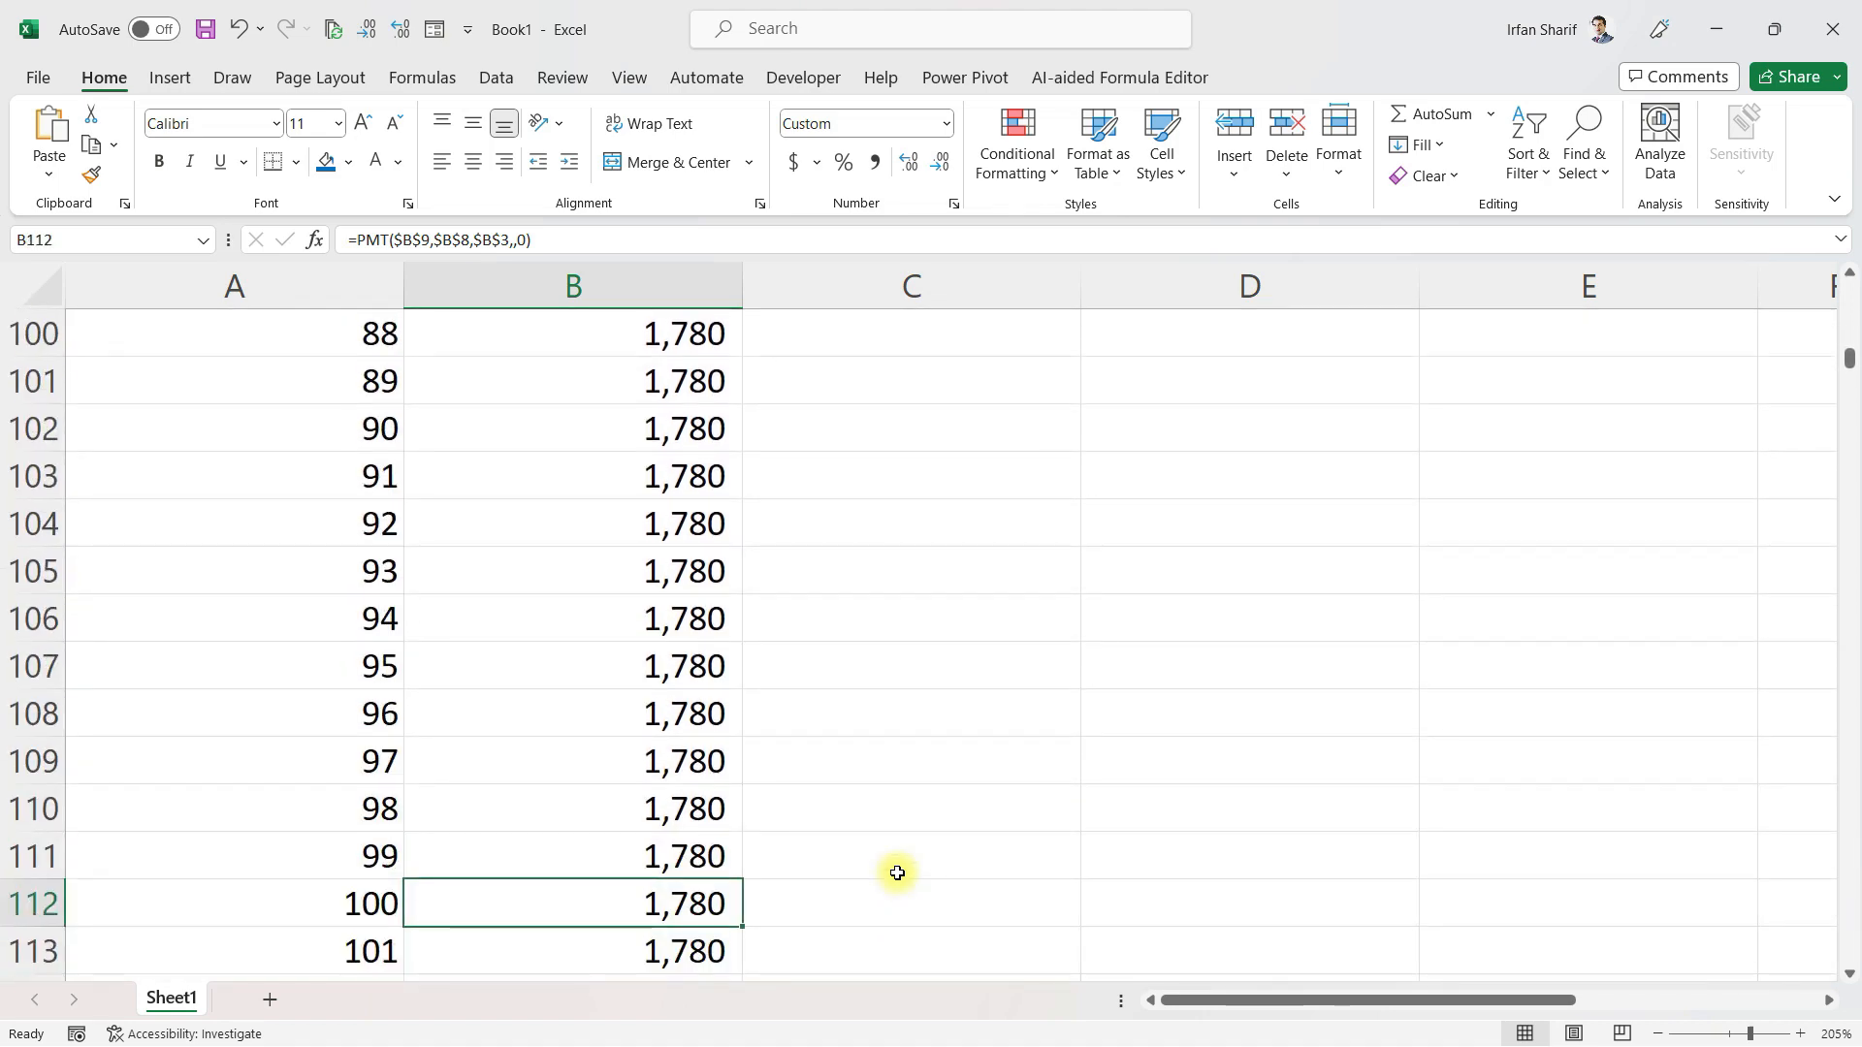
key(Up)
key(Up)
key(Up)
key(Up)
key(Up)
key(Up)
key(Up)
key(Up)
key(Up)
key(Up)
key(Up)
key(Up)
key(Up)
key(Up)
key(Up)
key(Up)
key(Up)
key(Up)
key(Up)
key(Up)
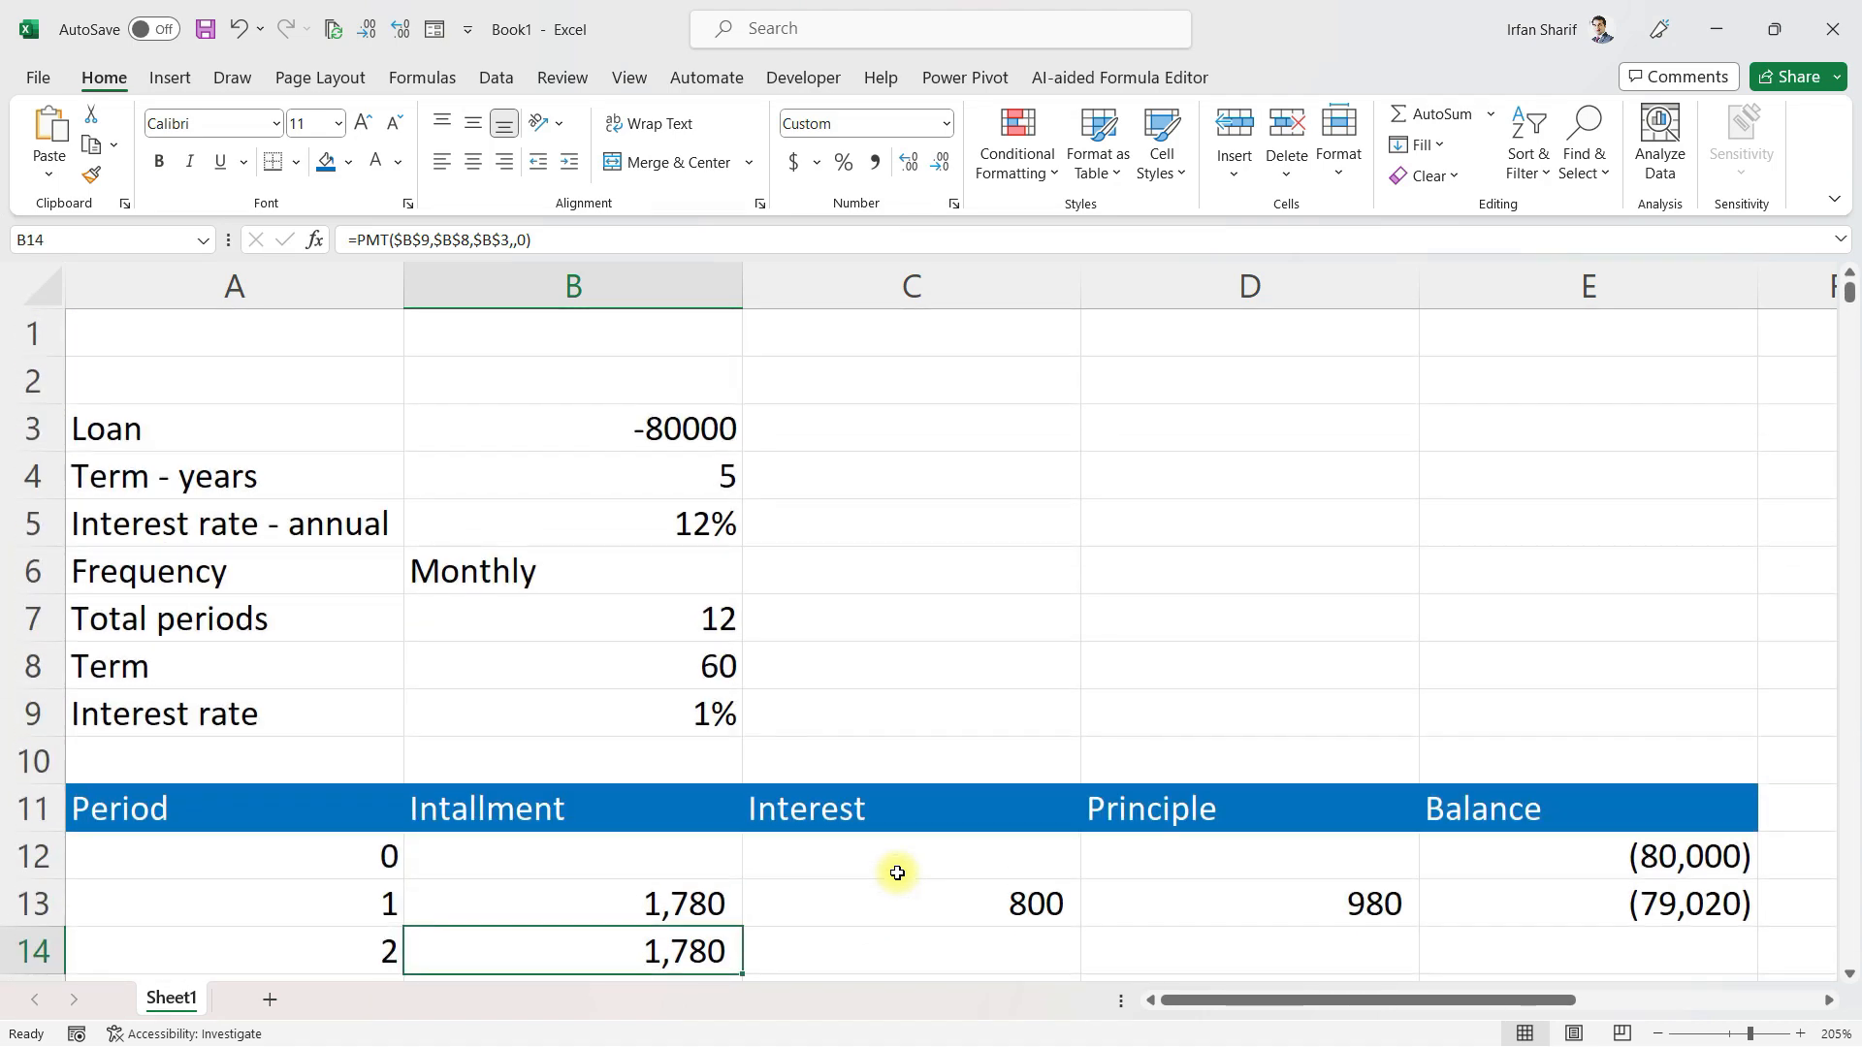
click(668, 671)
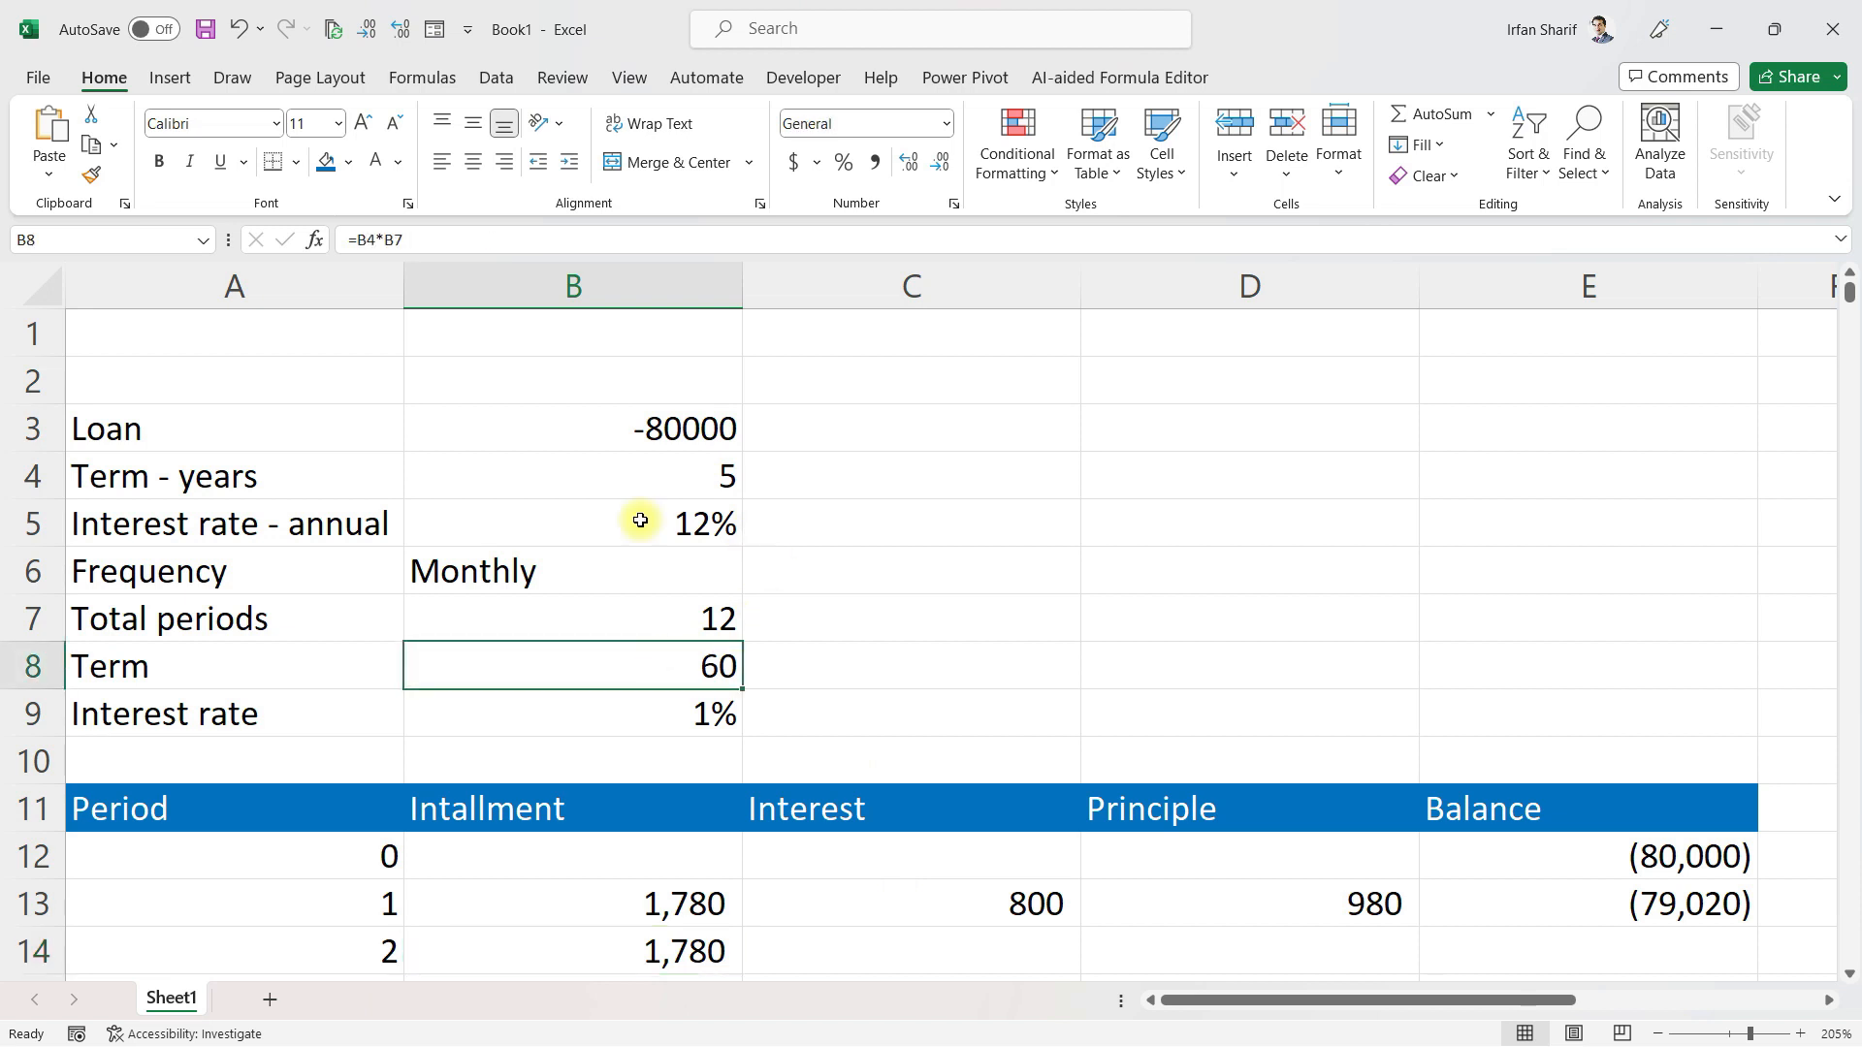
click(654, 936)
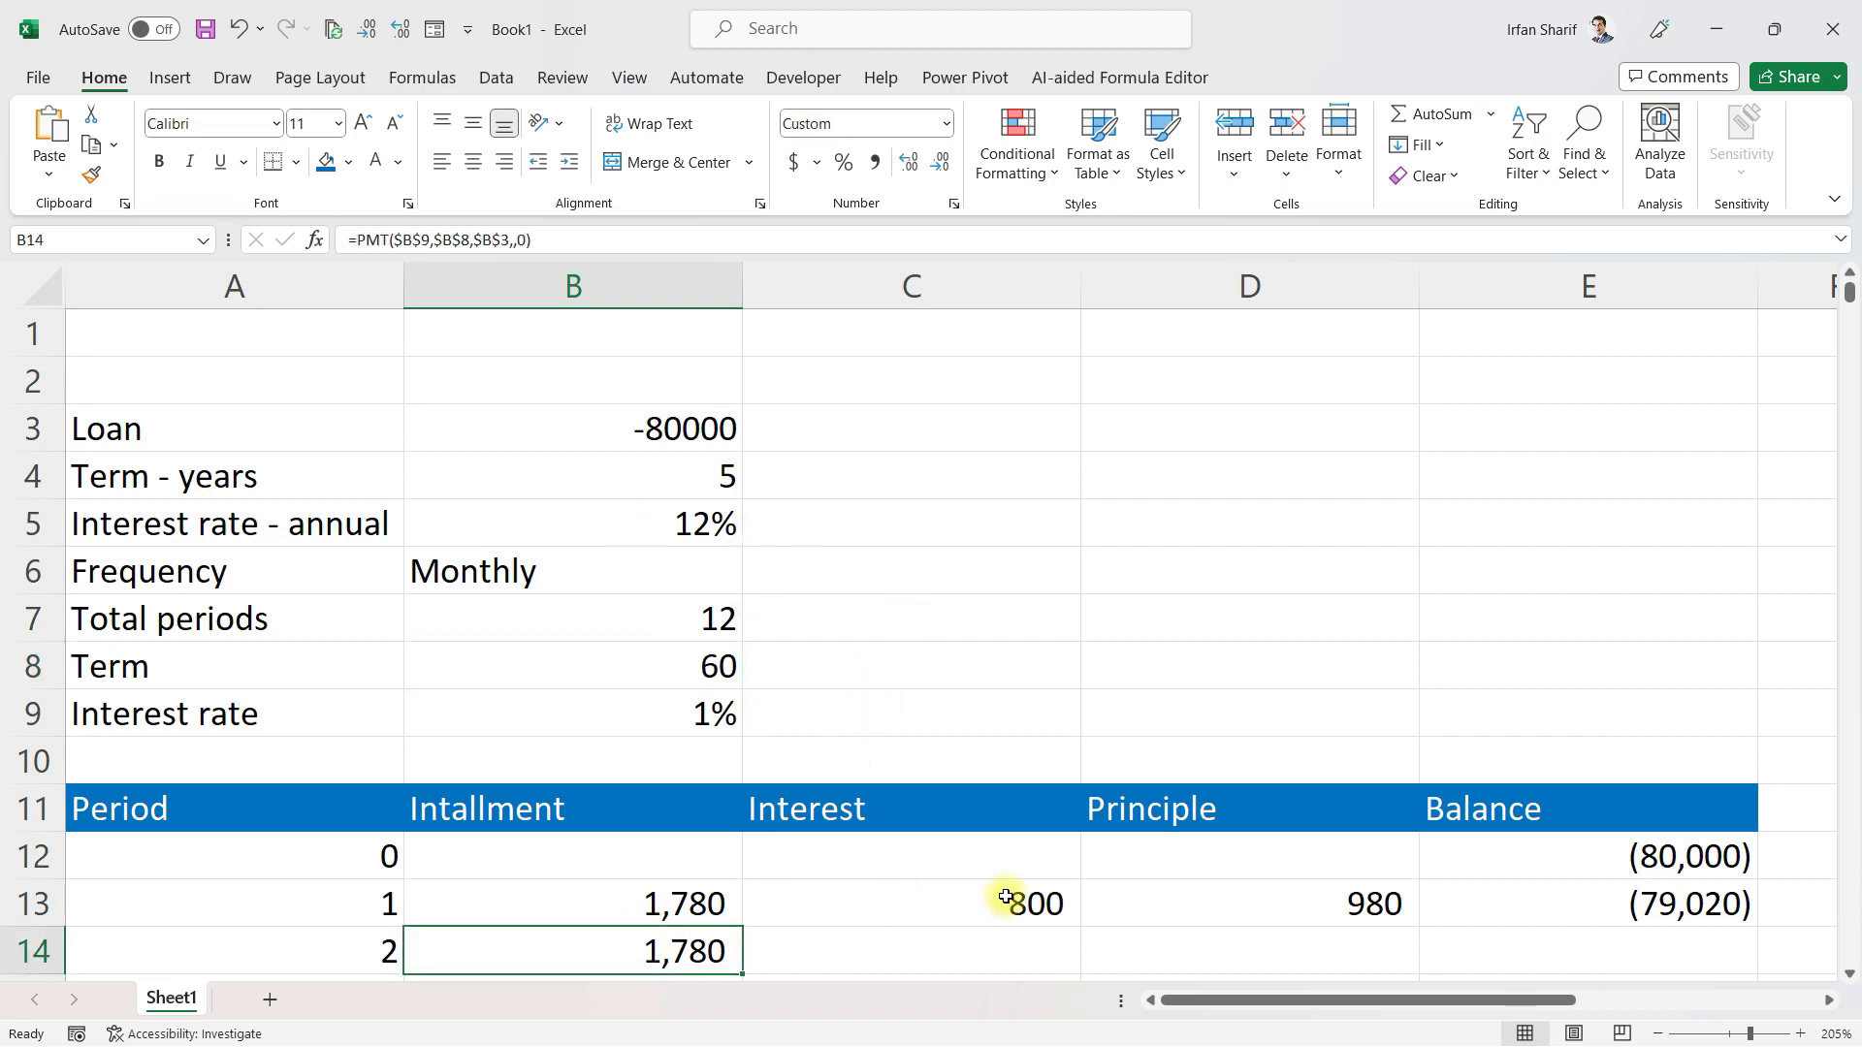
Review the installment column again from period 2 downward and return to the loan inputs above the schedule
key(Down)
key(Down)
key(Down)
key(Down)
key(Down)
key(Down)
key(Down)
key(Down)
key(Down)
key(Down)
key(Down)
key(Down)
key(Down)
key(Down)
key(Down)
key(Down)
key(Down)
key(Down)
key(Down)
key(Down)
key(Down)
key(Down)
key(Down)
key(Down)
key(Down)
key(Down)
key(Down)
key(Down)
key(Down)
key(Down)
key(Down)
key(Down)
key(Down)
key(Down)
key(Up)
key(Up)
key(Up)
key(Up)
key(Up)
key(Up)
key(Up)
key(Up)
key(Up)
key(Up)
key(Up)
key(Up)
key(Up)
key(Down)
key(Up)
key(Up)
key(Up)
key(Up)
key(Up)
key(Up)
key(Up)
key(Up)
key(Up)
key(Up)
key(Up)
key(Up)
key(Up)
key(Up)
key(Up)
key(Up)
key(Up)
key(Up)
key(Up)
key(Up)
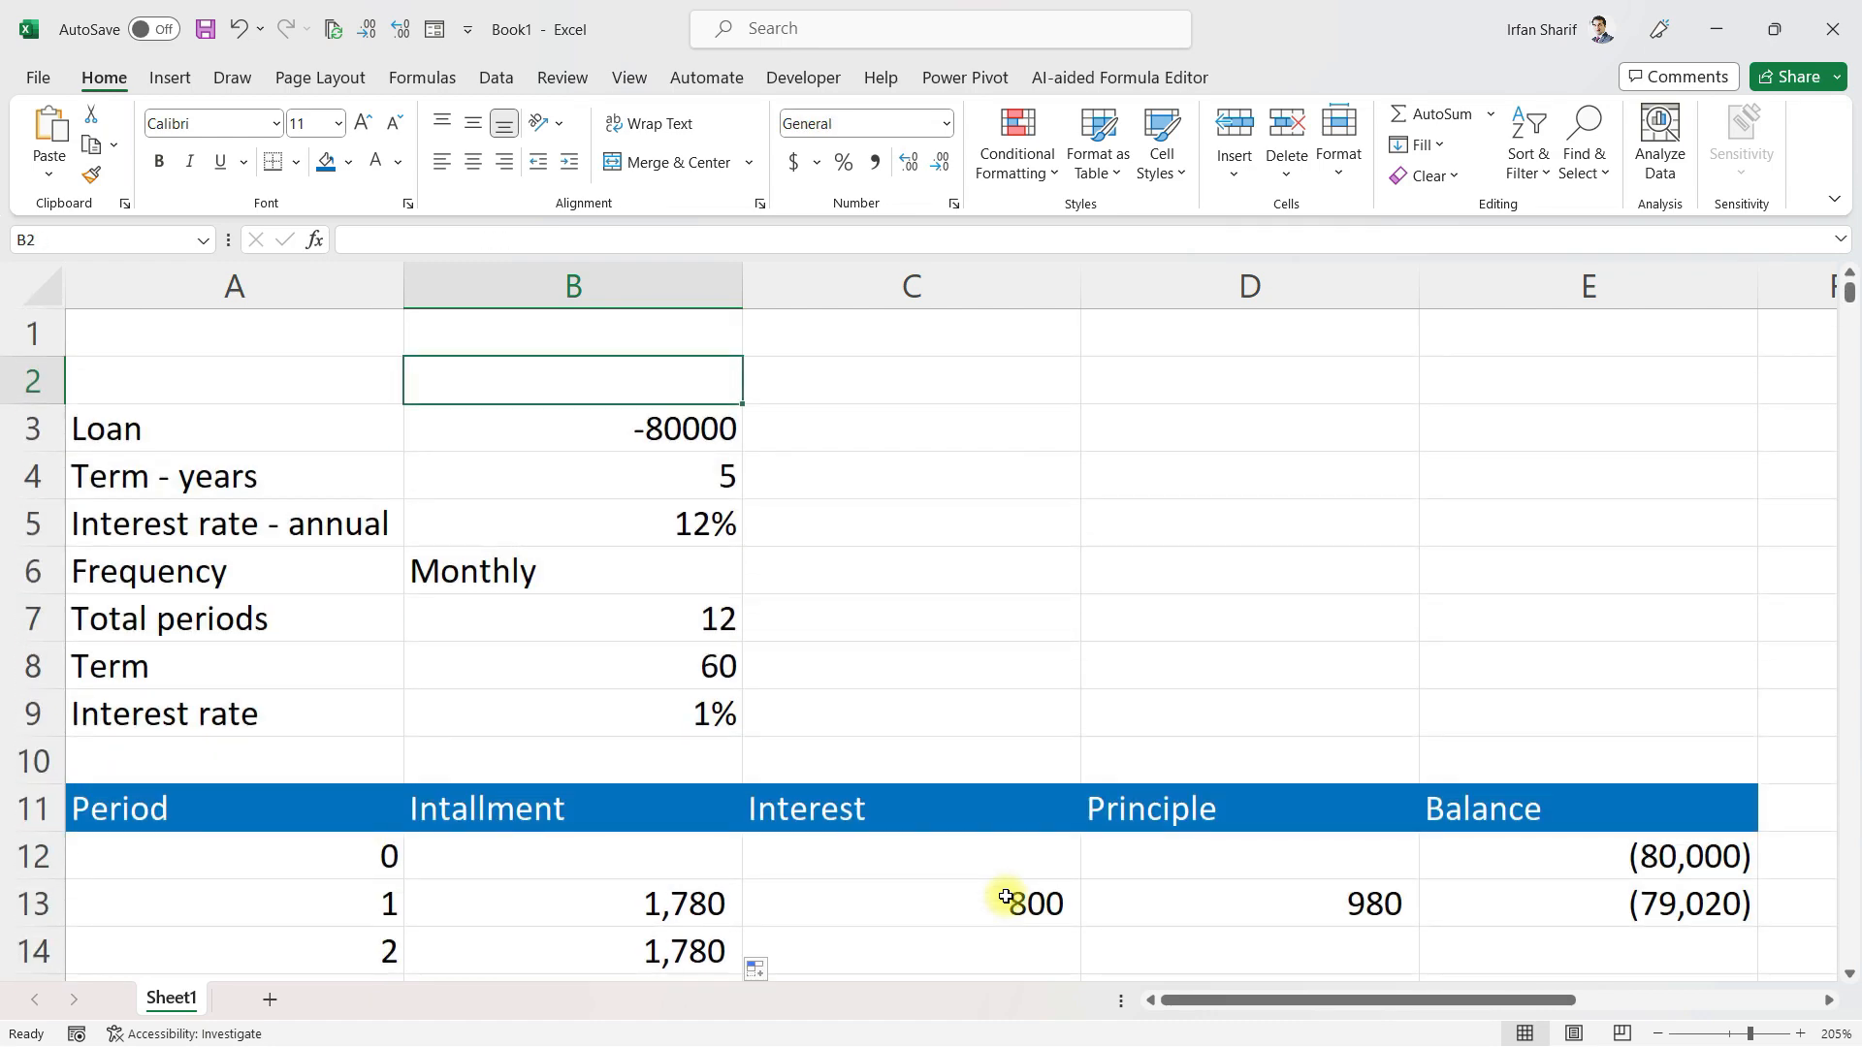
Make the rate, term and loan references in C13 absolute, giving =IPMT($B$9,A13,$B$8,$B$3,,0), while keeping the period reference relative
click(995, 907)
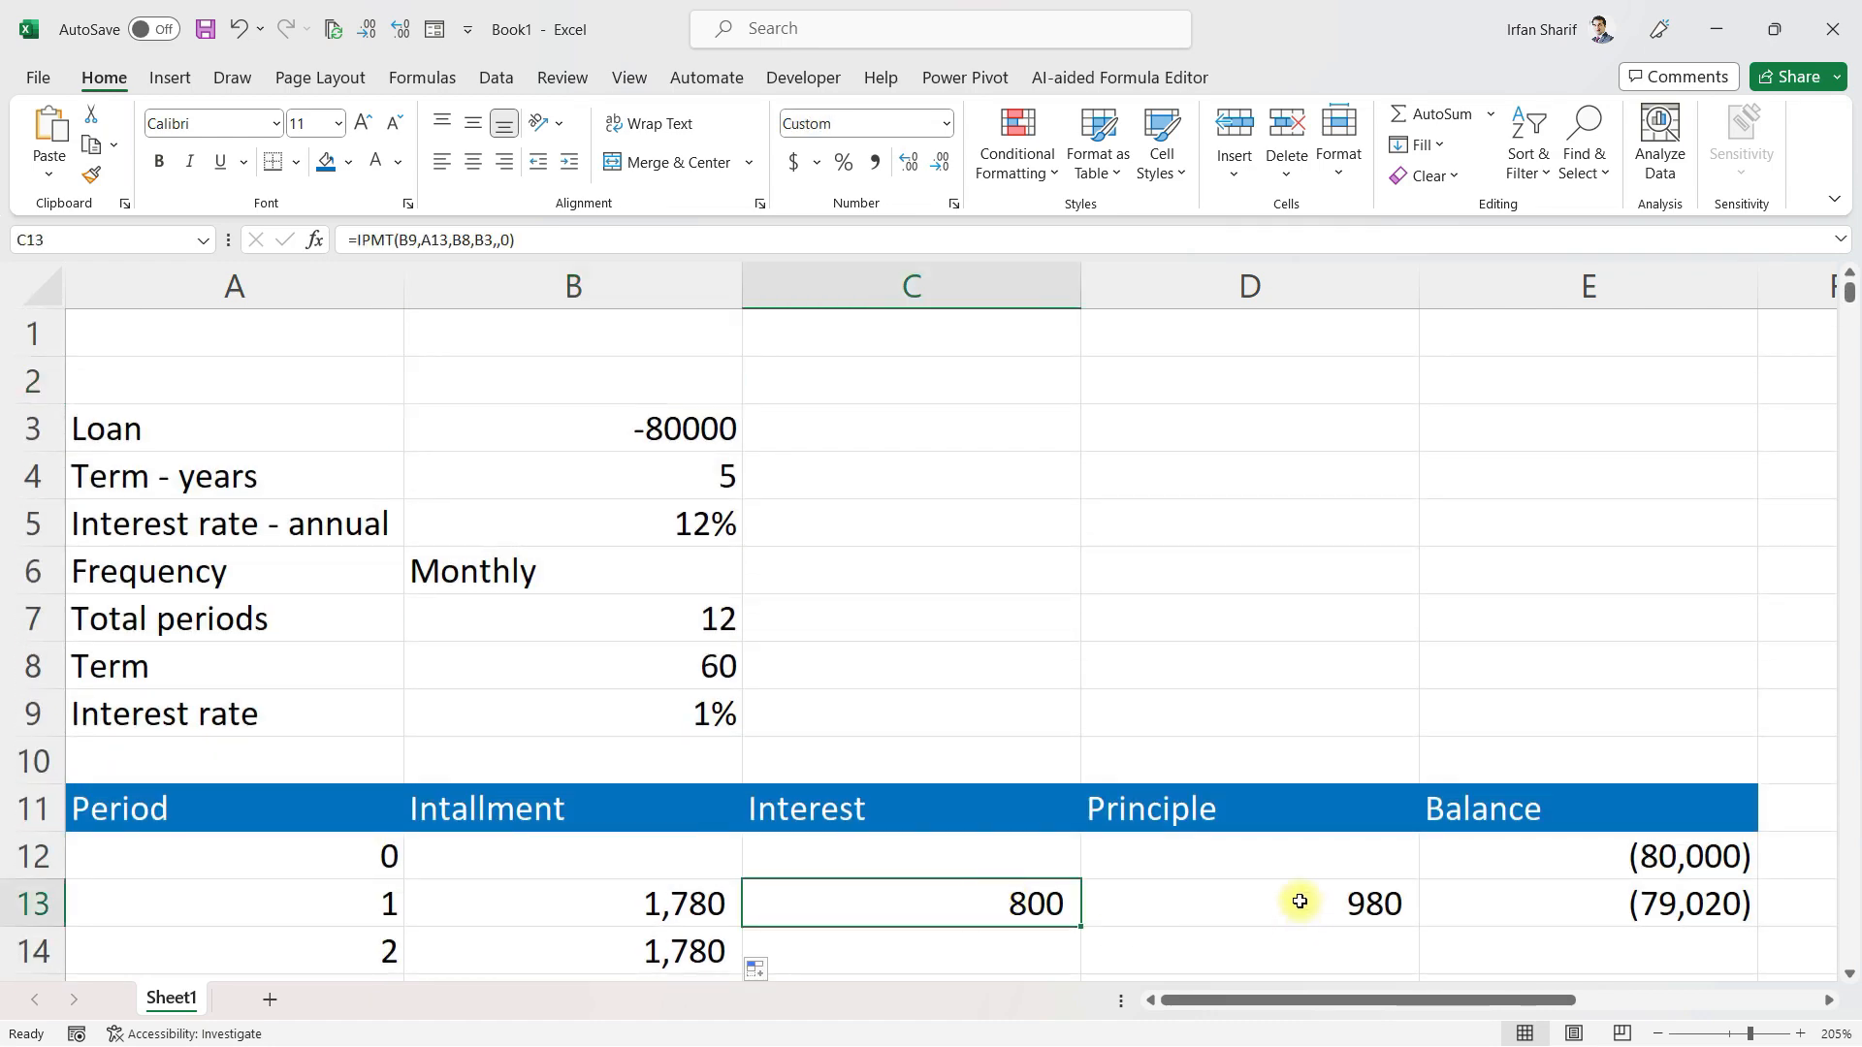
key(Down)
key(Up)
key(F2)
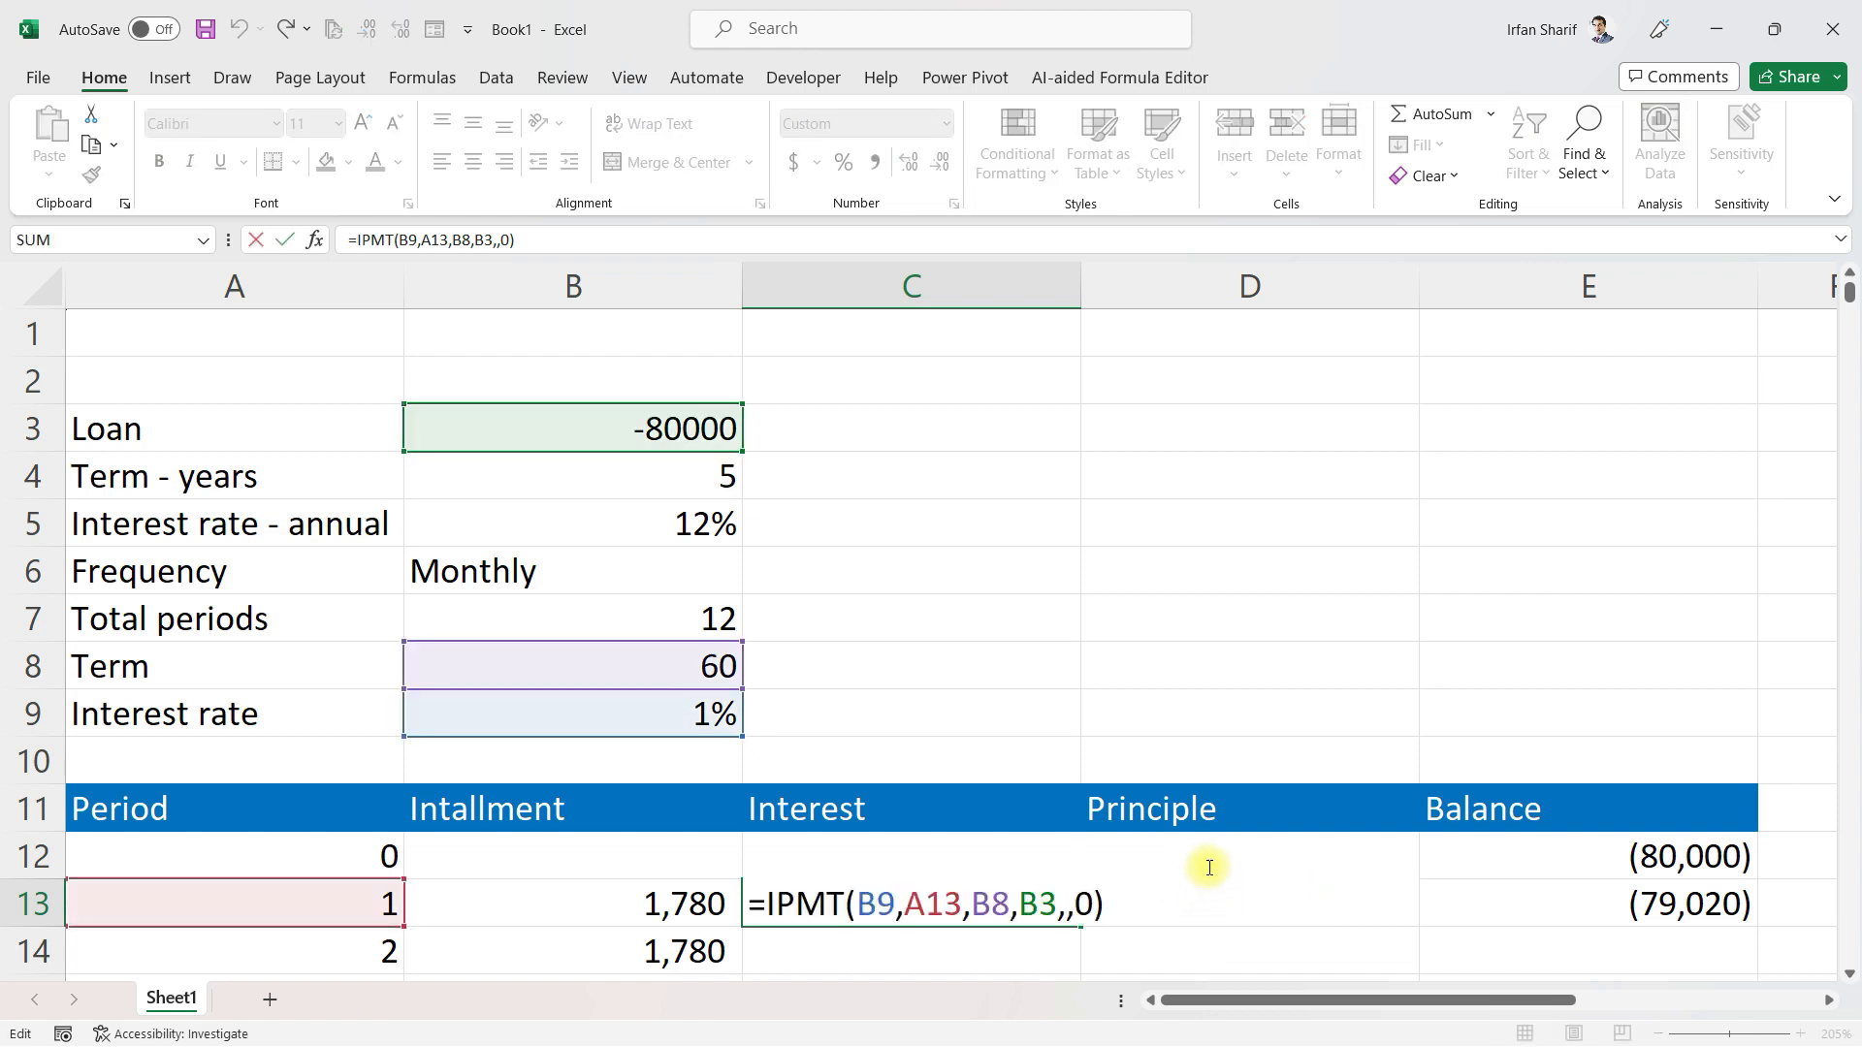
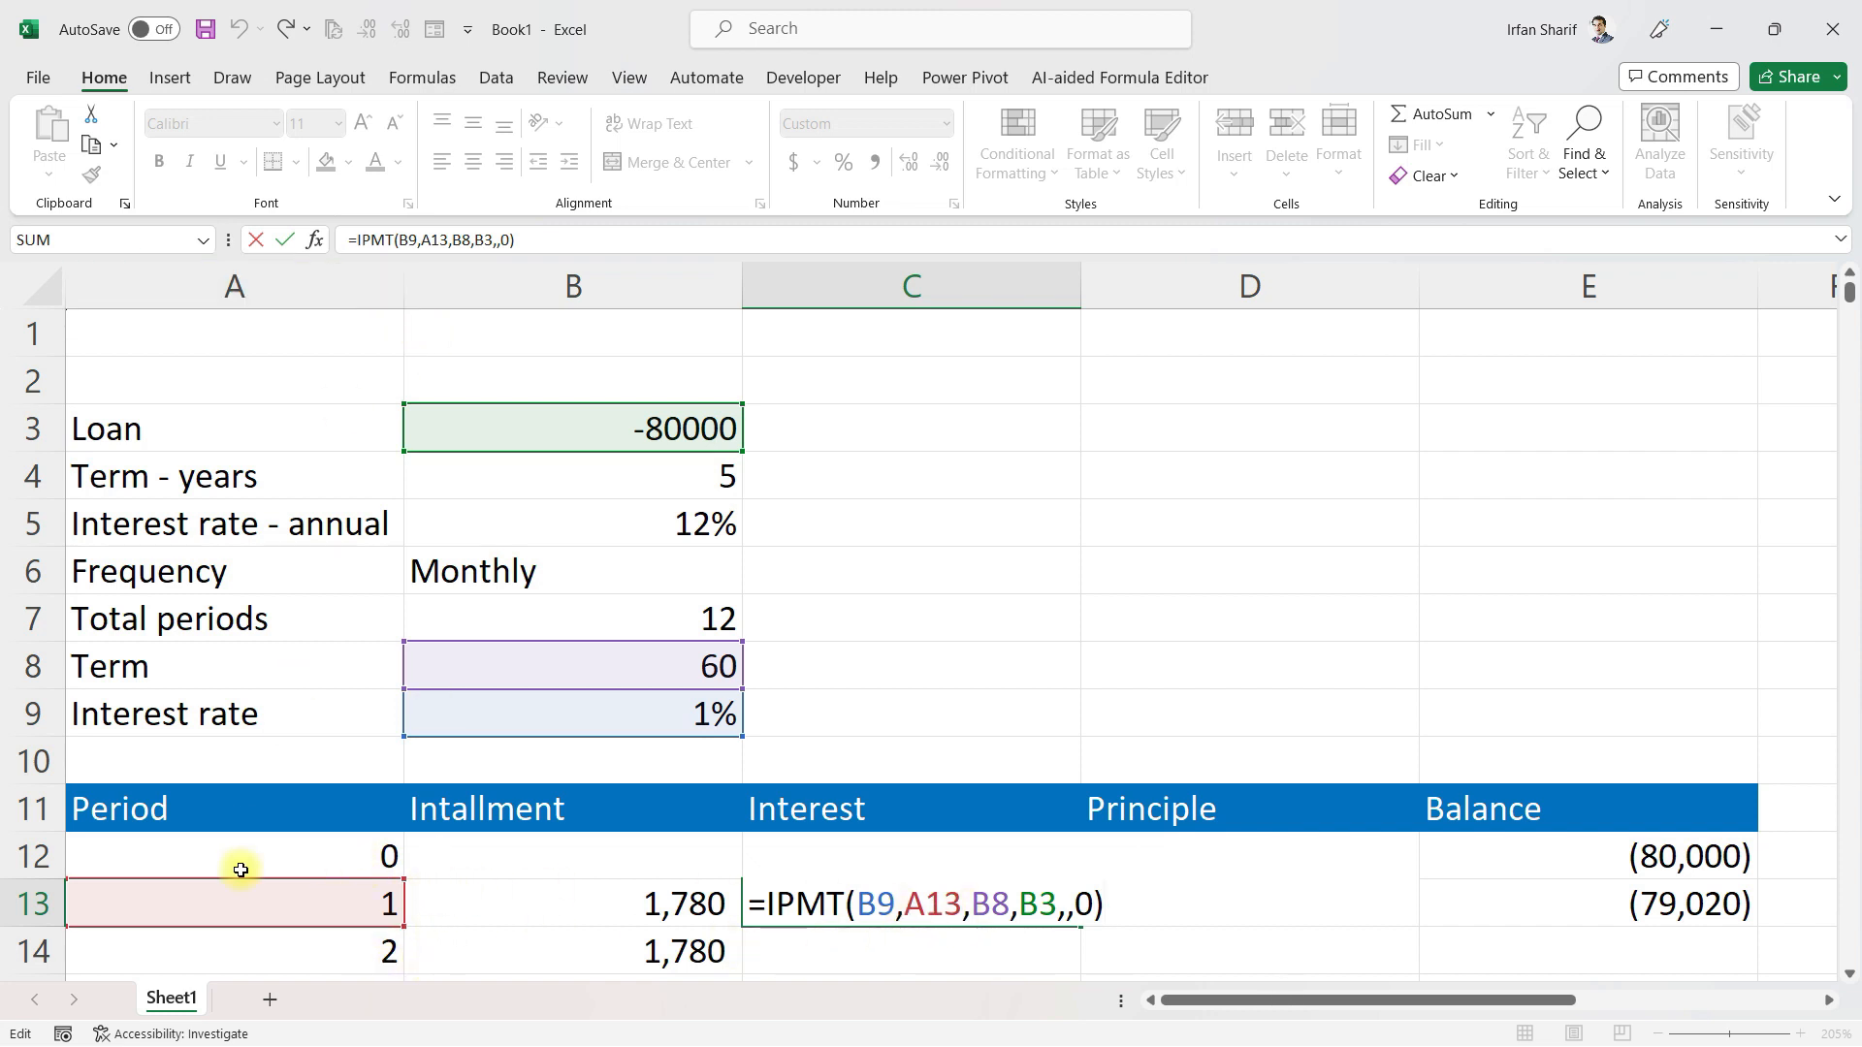
click(879, 904)
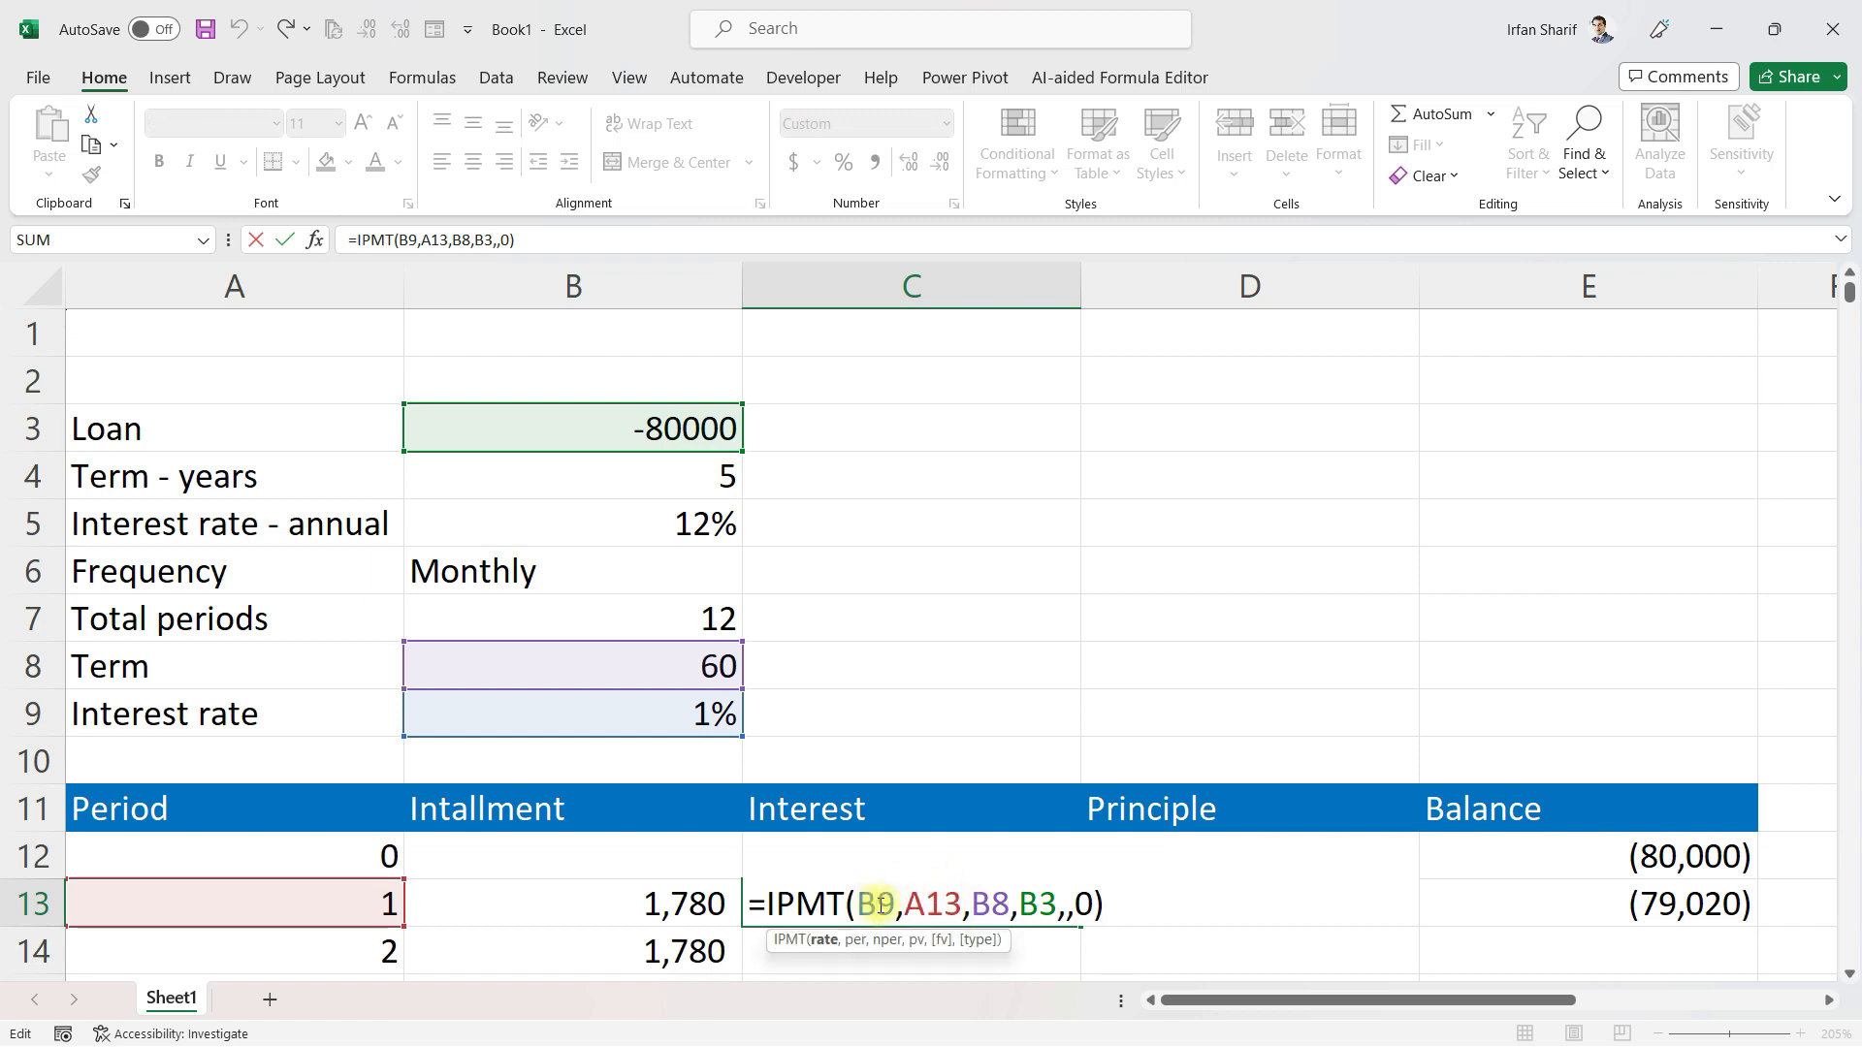
key(F4)
click(1020, 904)
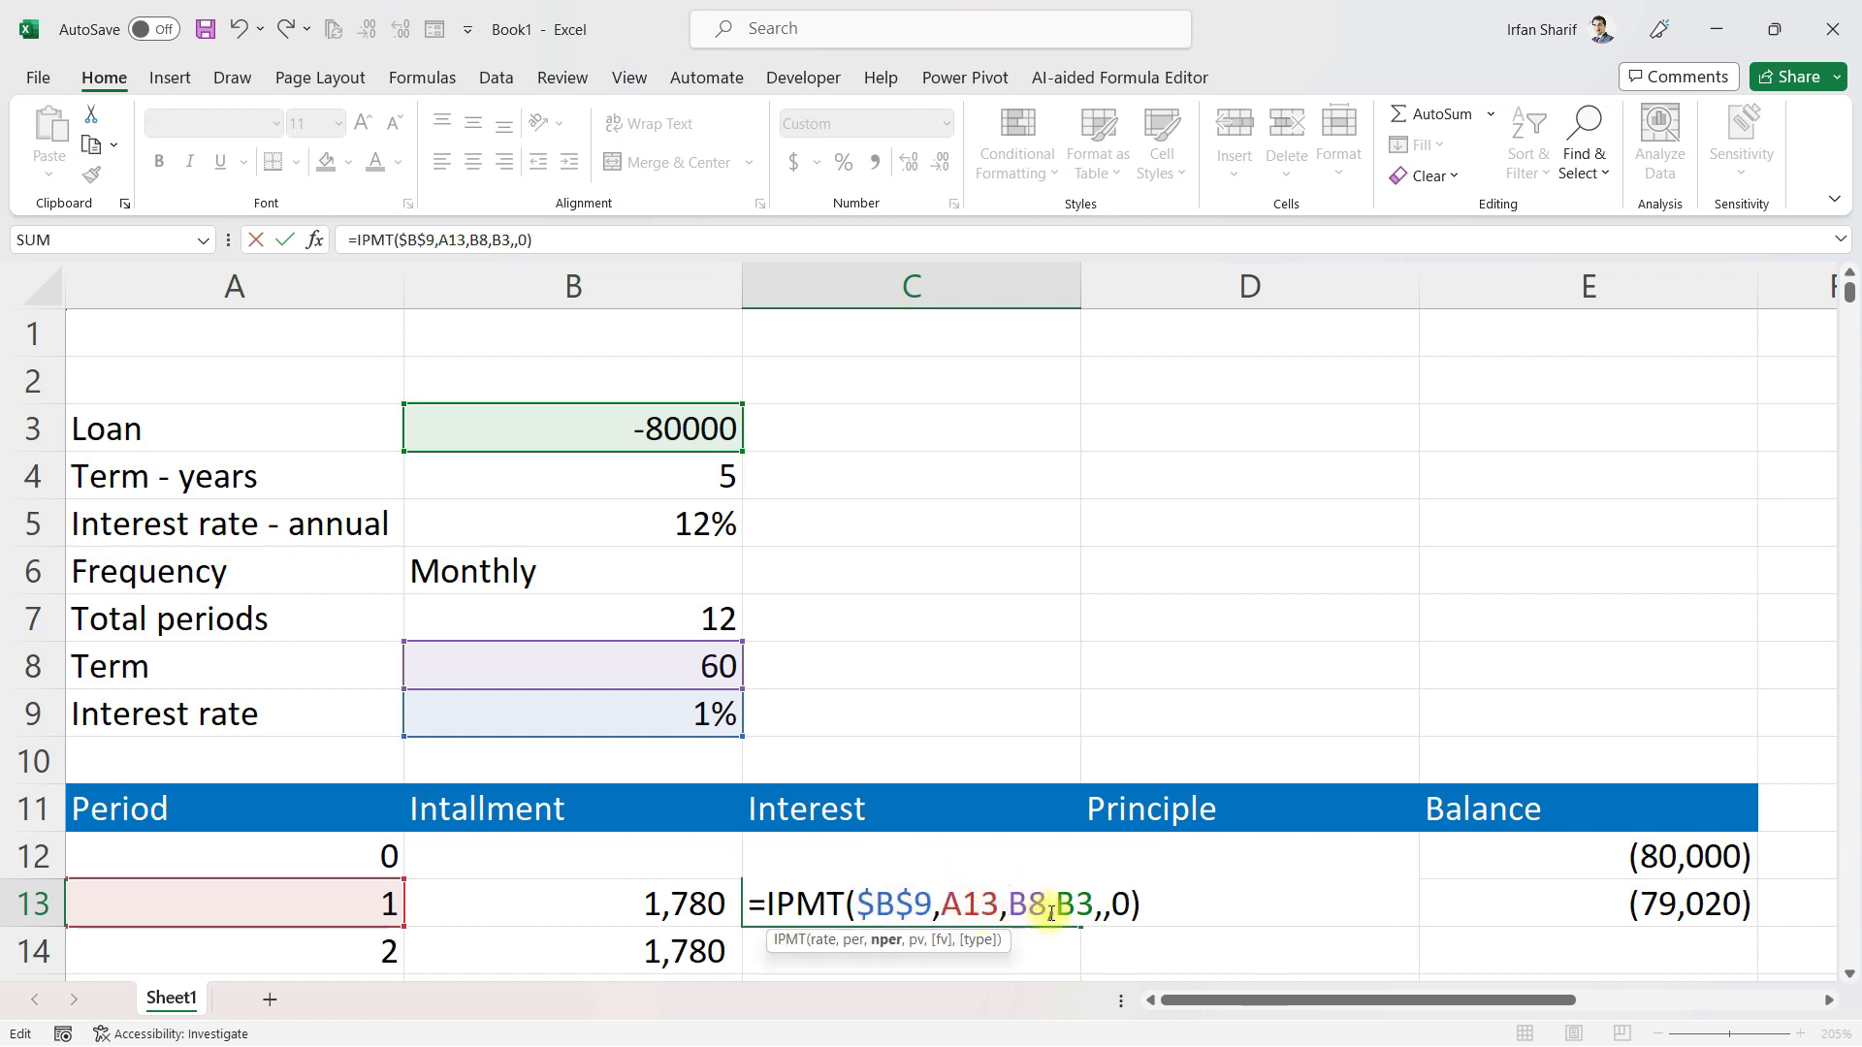
key(F4)
double_click(1115, 904)
key(F4)
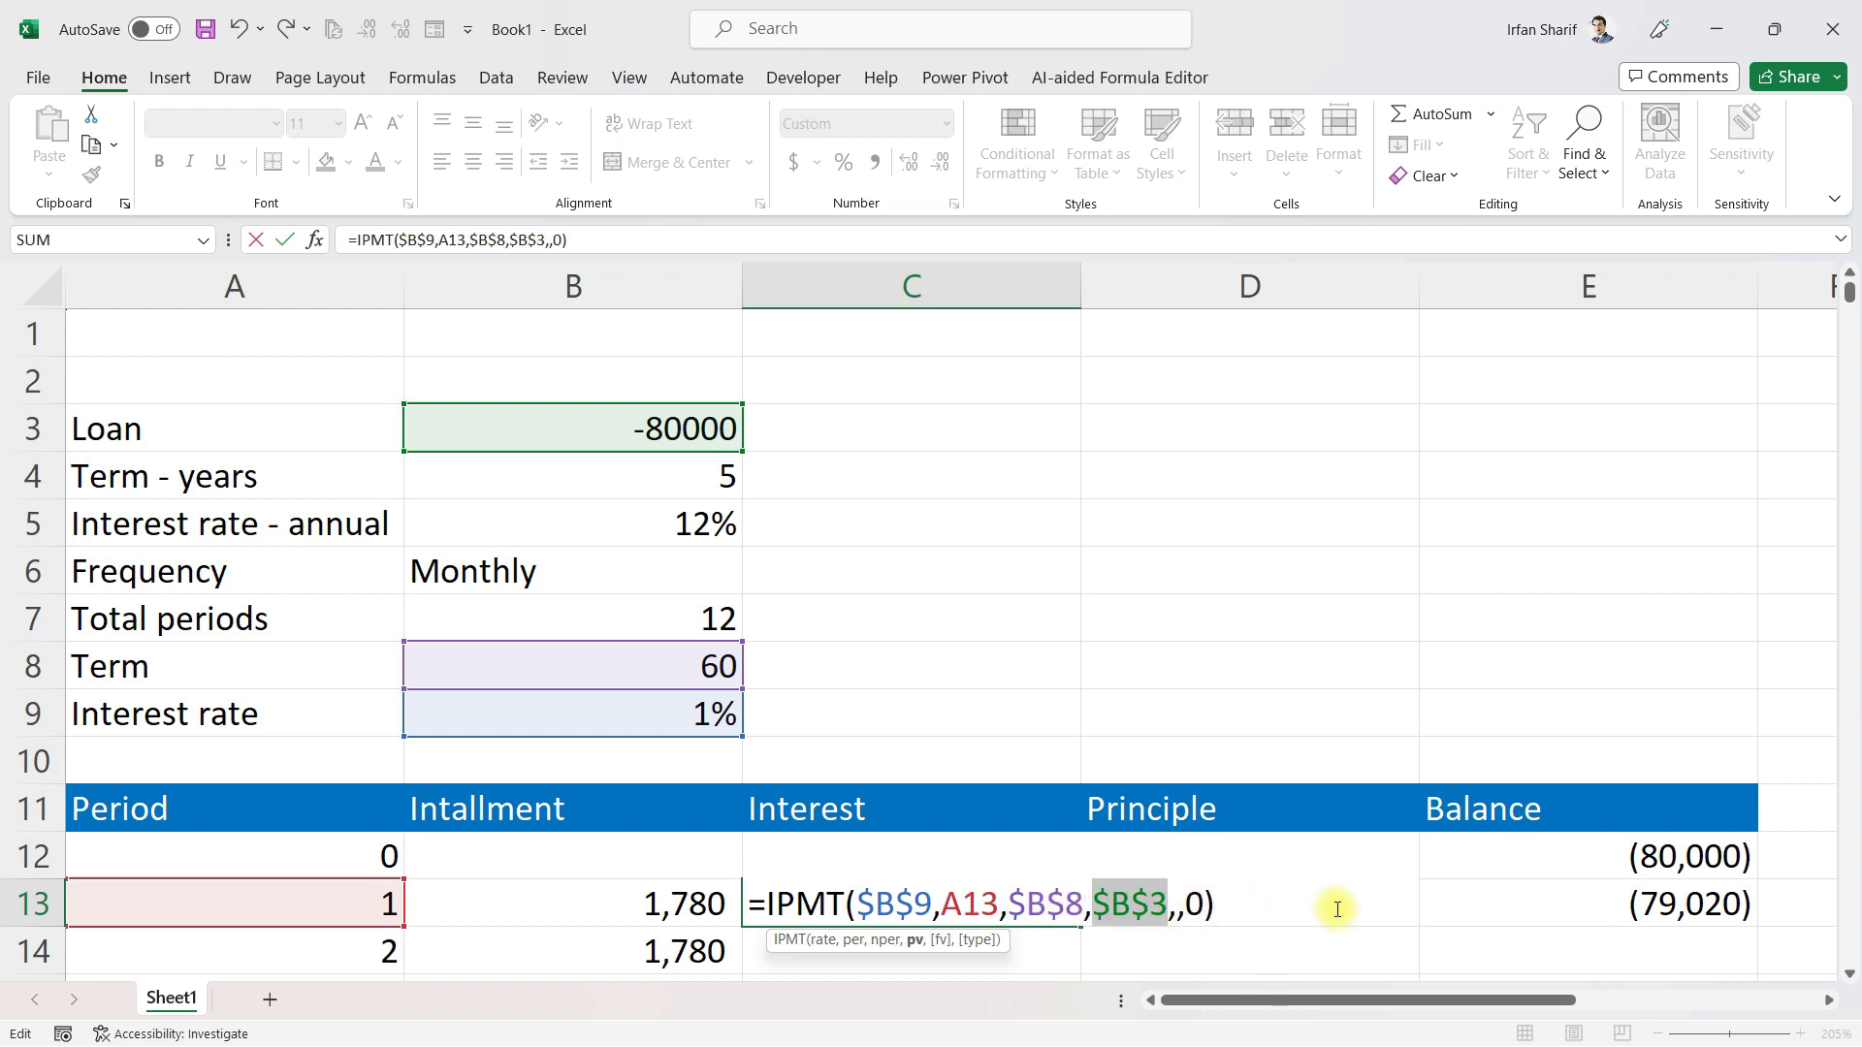
key(ctrl+Return)
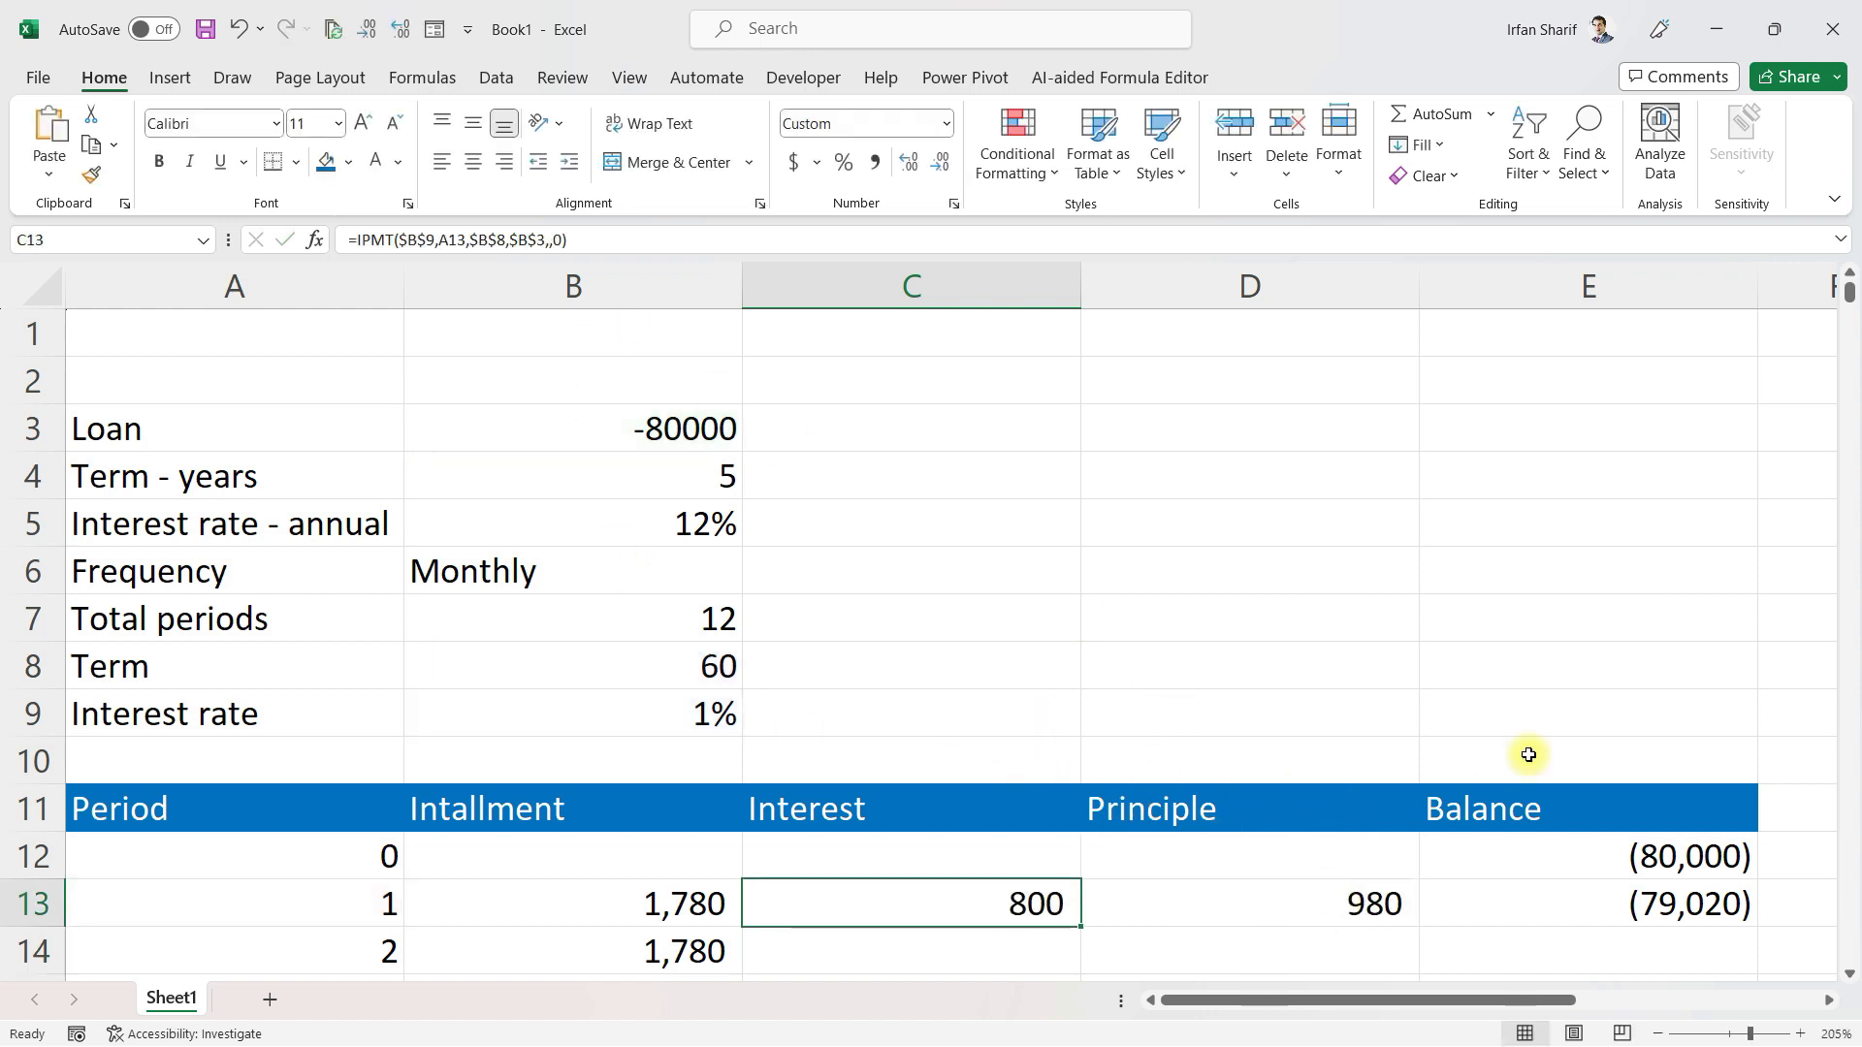
Fill the period 1 interest formula from C13 down the interest column for all listed periods
key(Down)
key(Down)
key(Down)
key(Down)
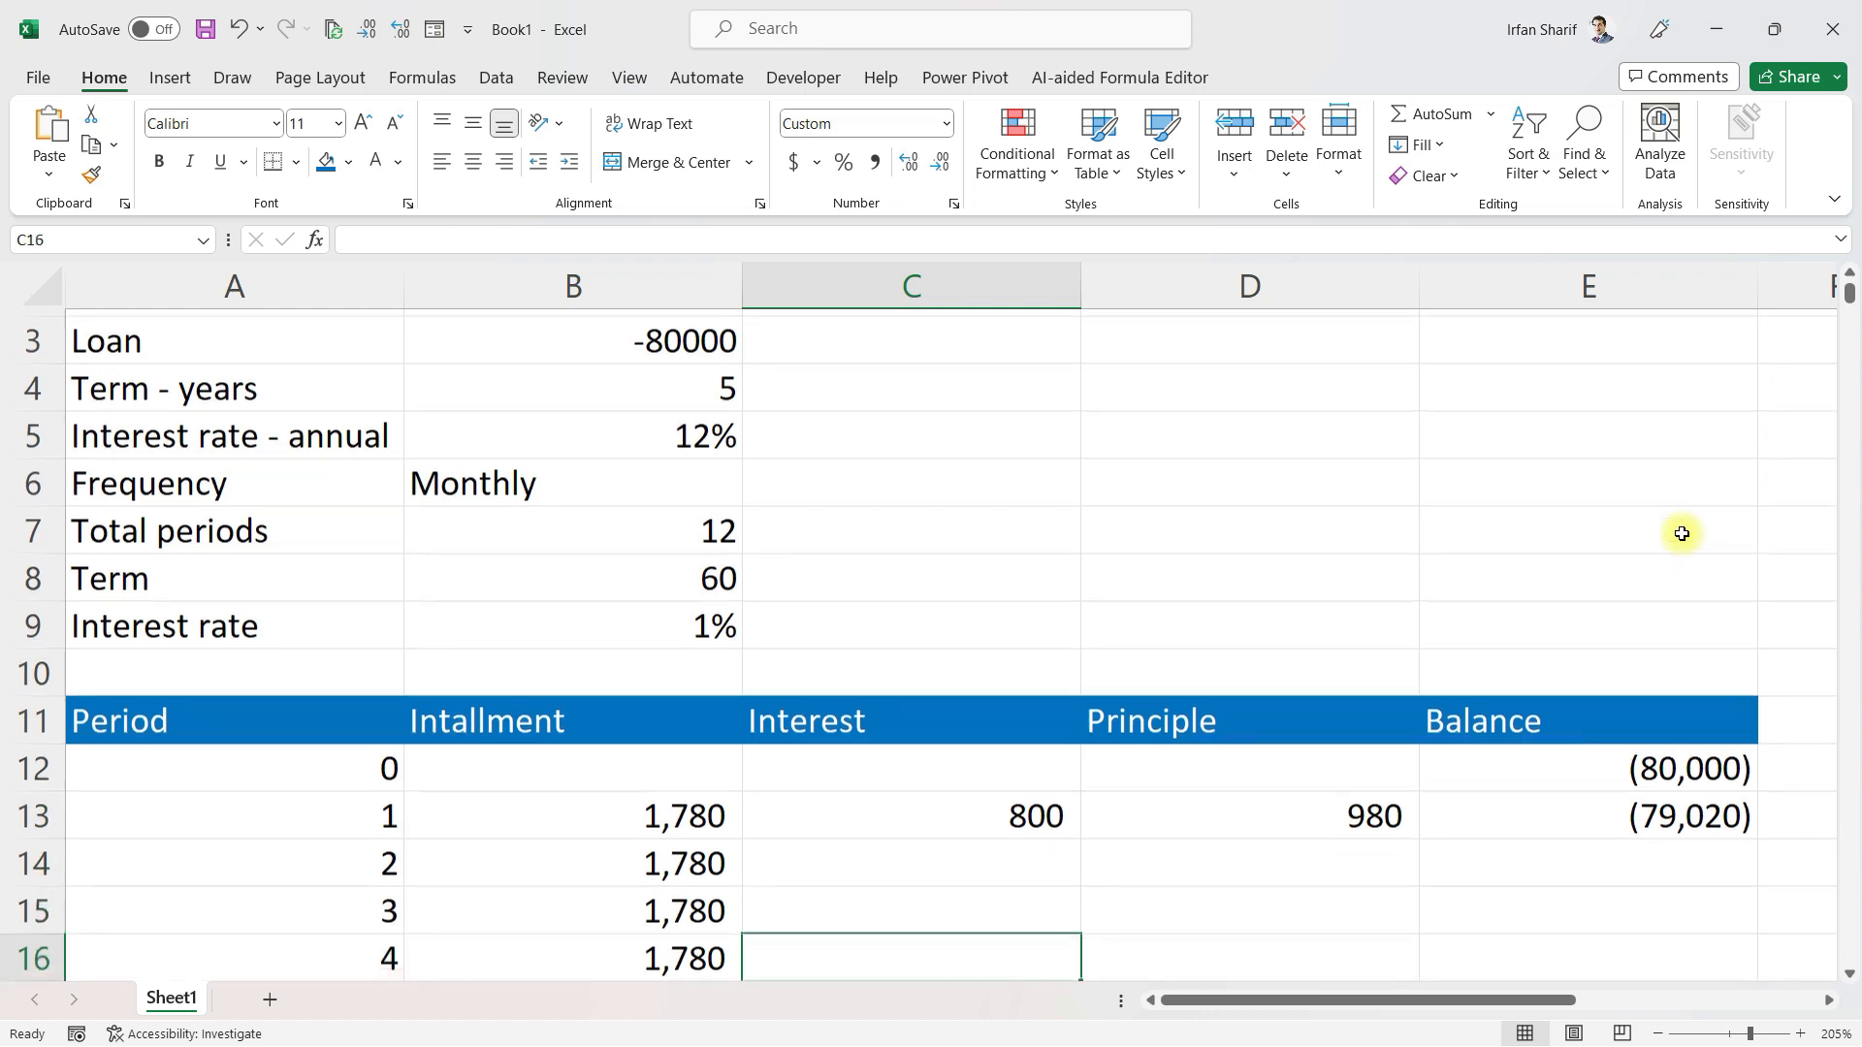
key(Up)
key(Up)
key(Up)
key(Up)
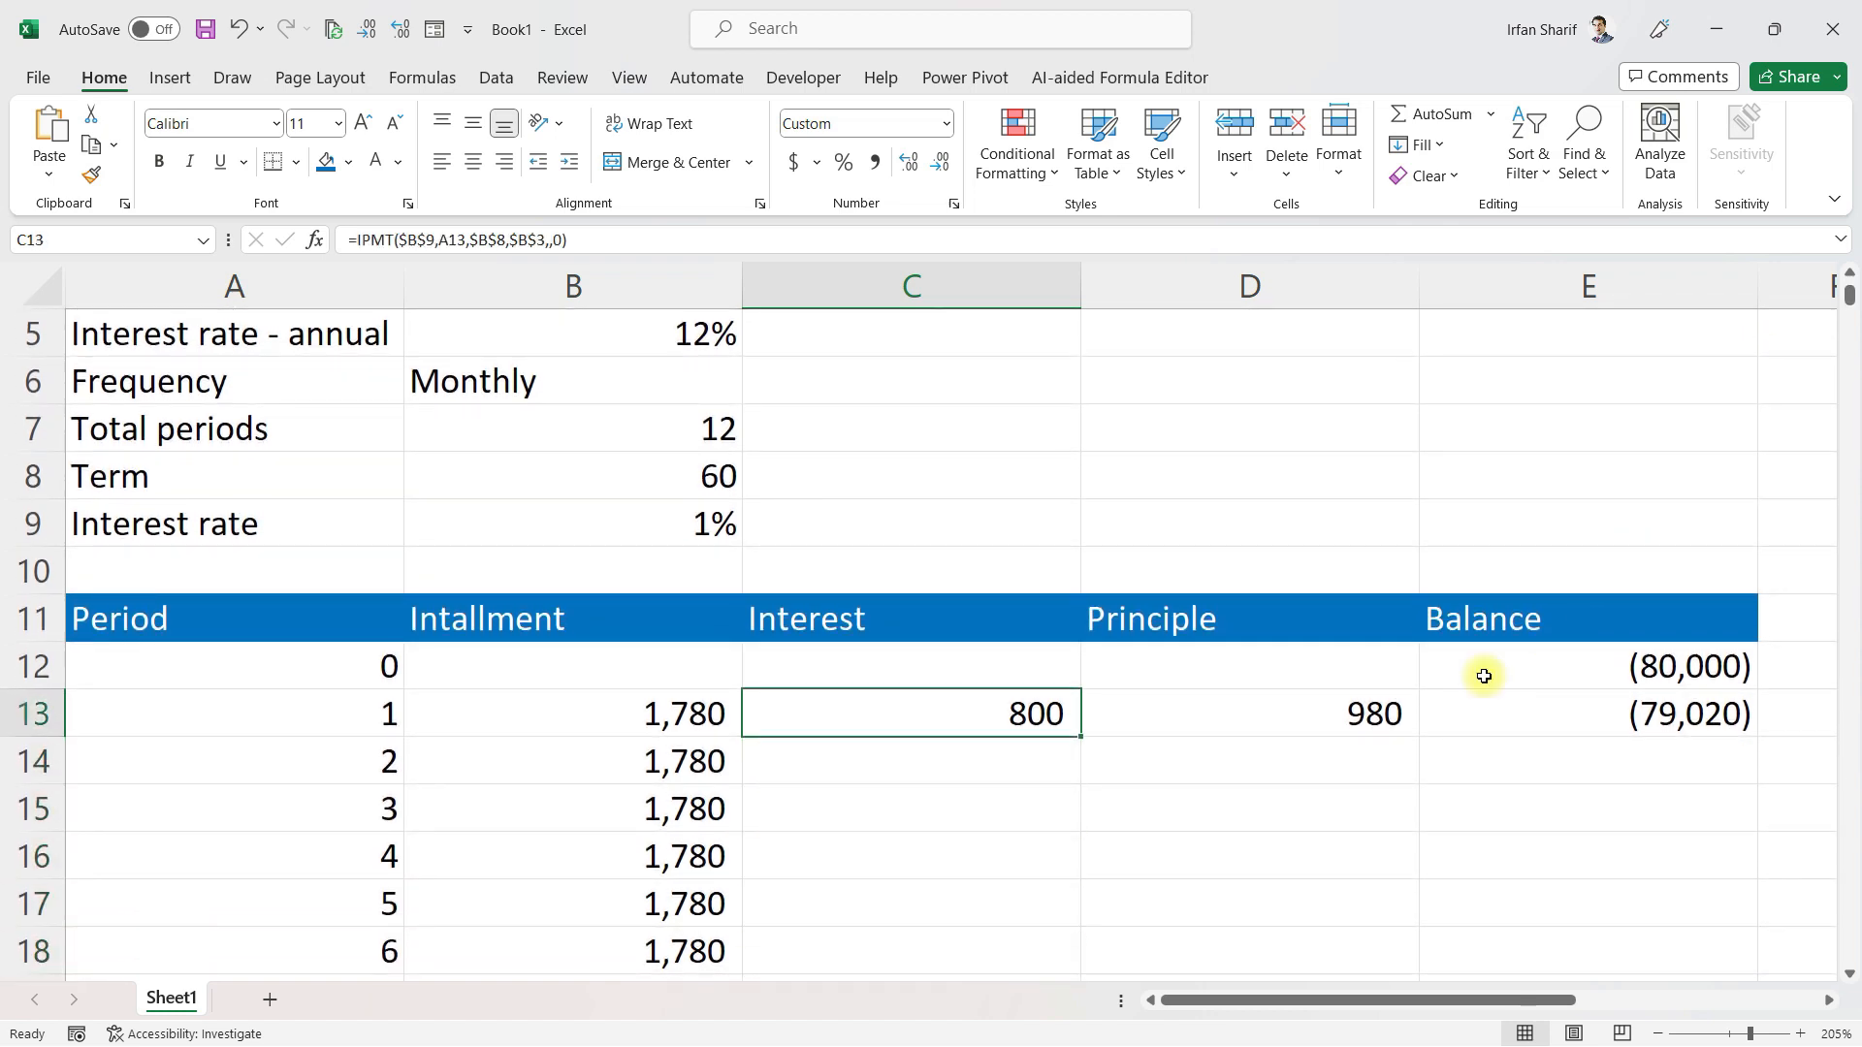
double_click(1082, 736)
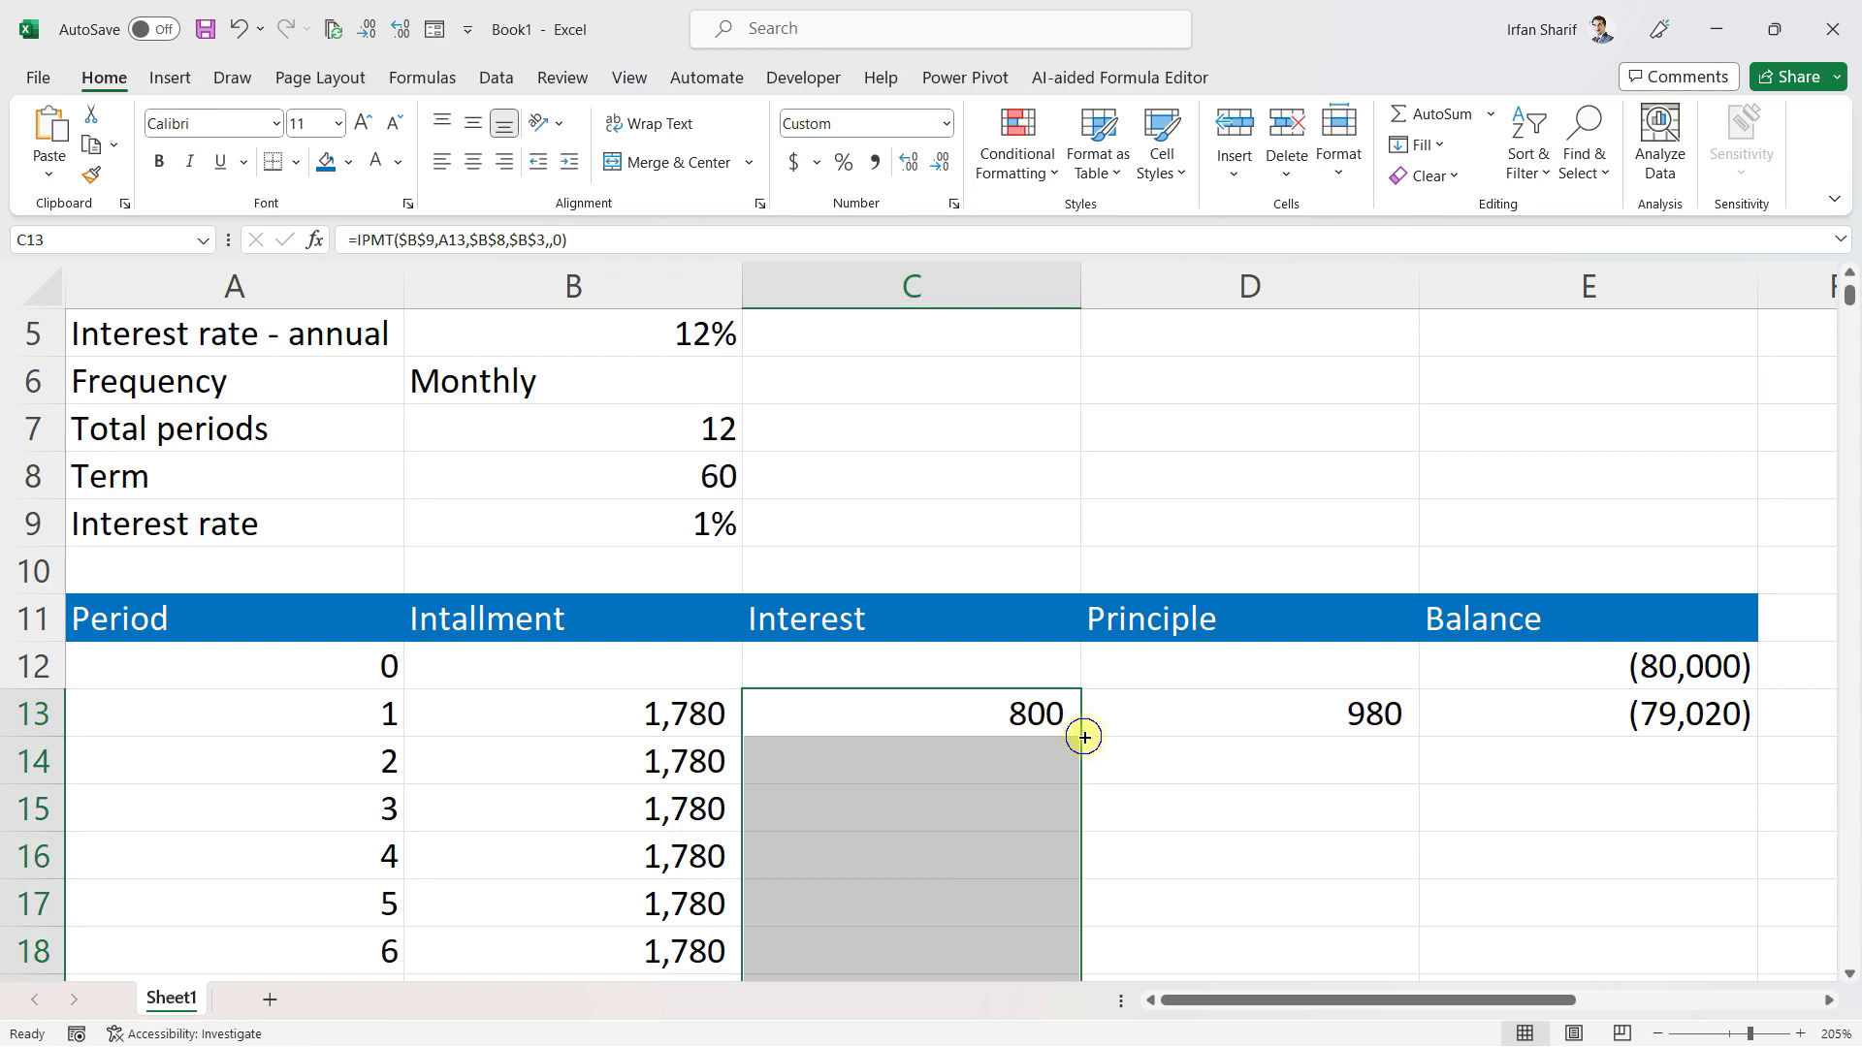
Examine the filled interest values down column C from the first periods to beyond period 60
click(1023, 804)
key(Down)
key(Down)
key(Down)
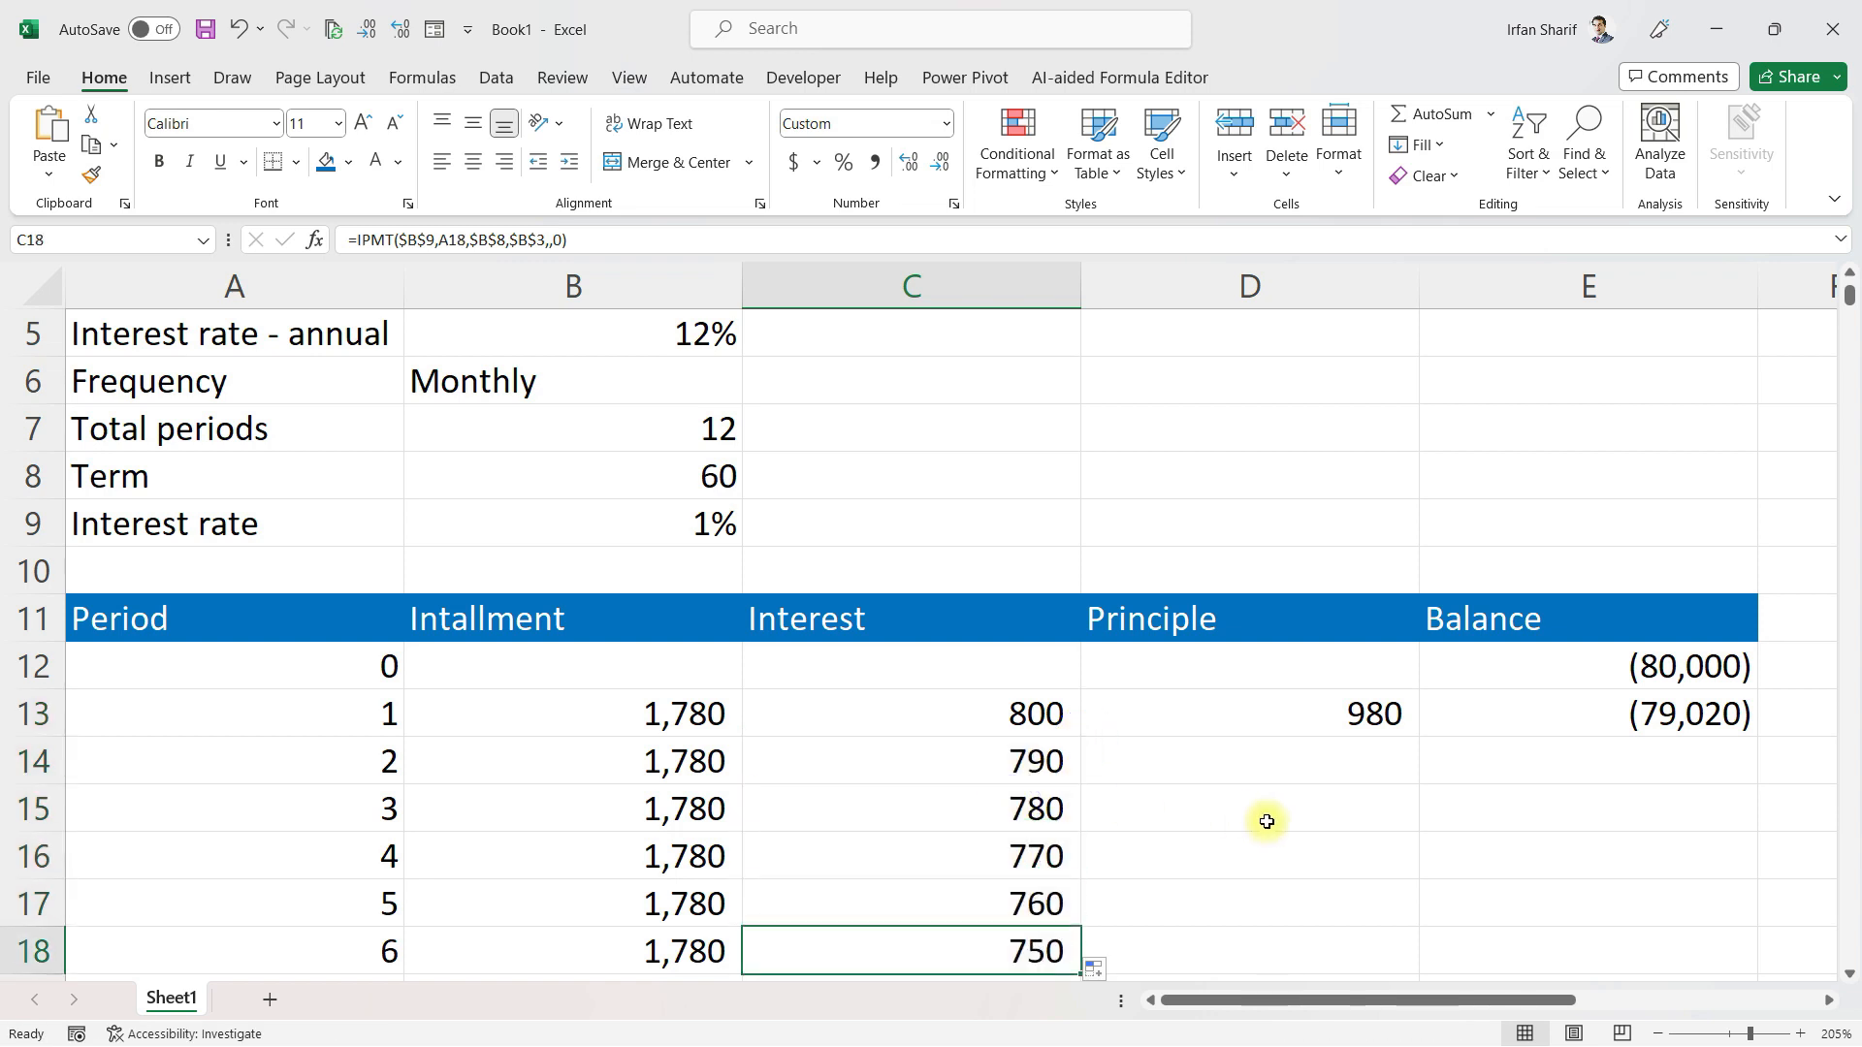
key(Down)
key(Down)
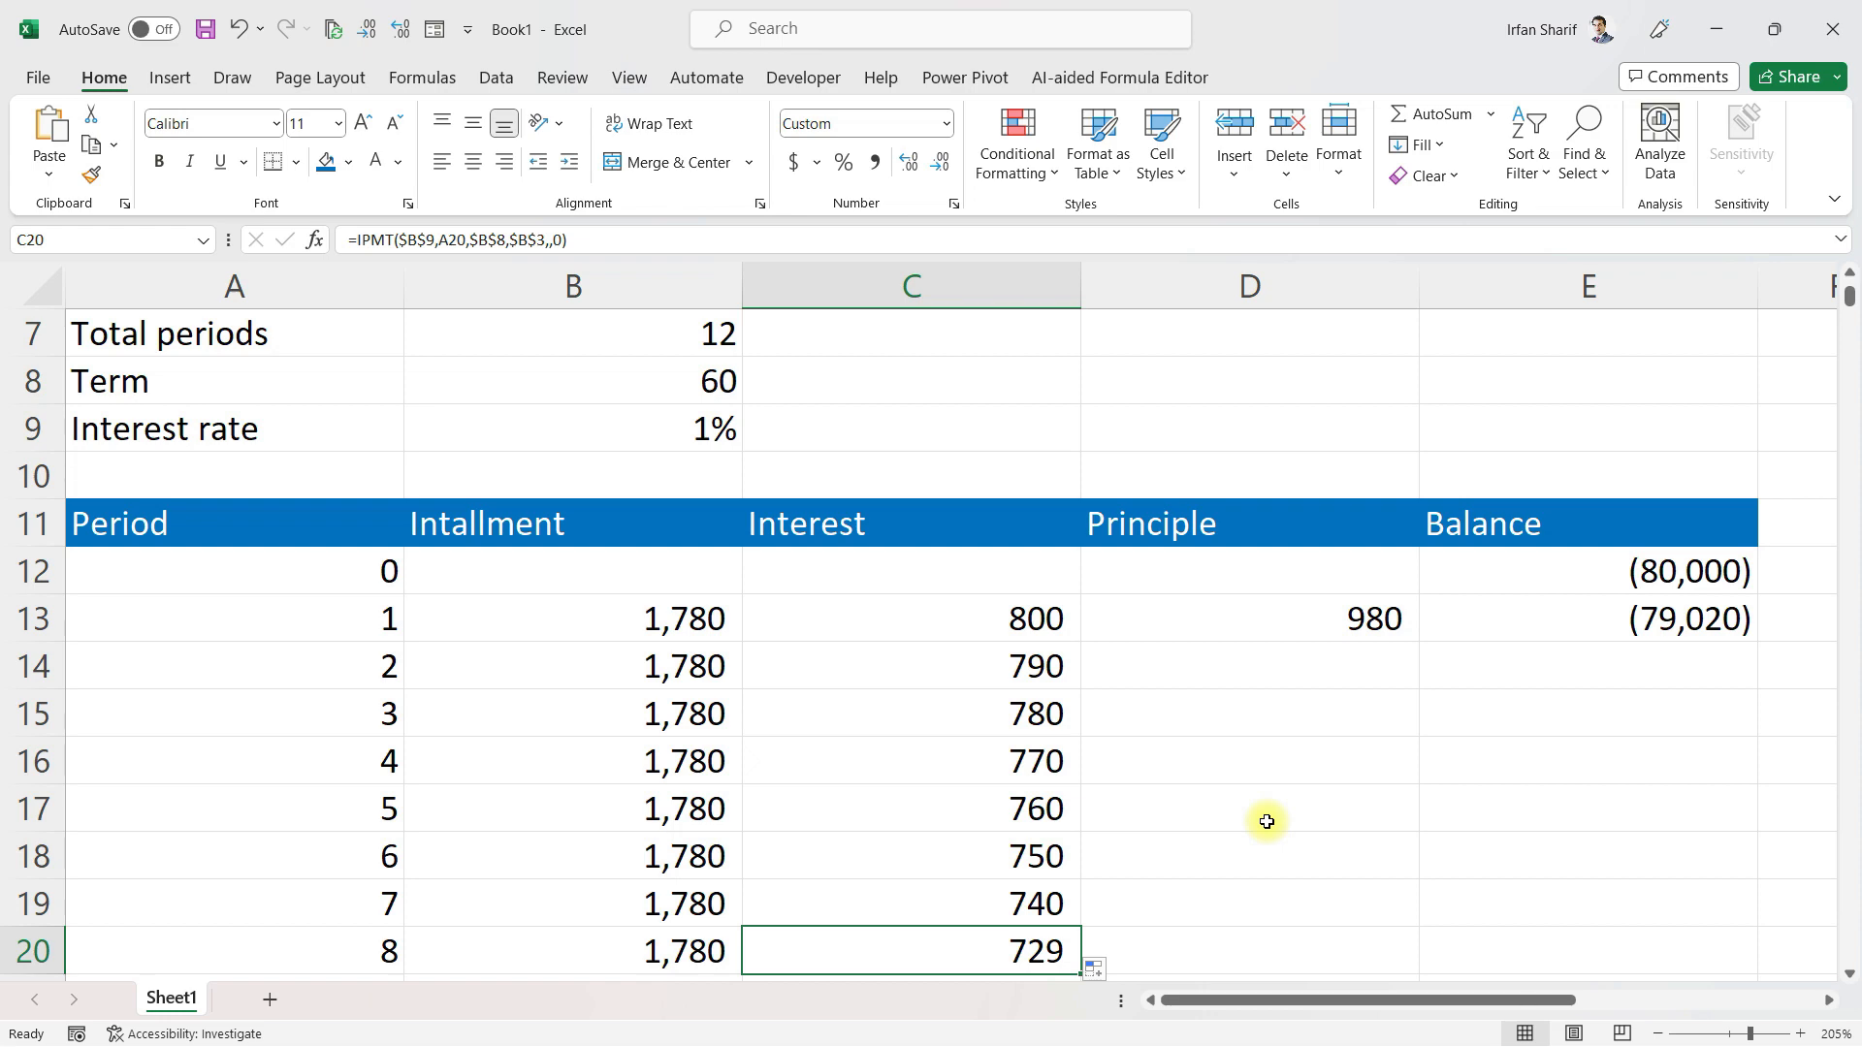
key(Down)
key(Down)
key(Down)
key(Down)
key(Down)
key(Down)
key(Down)
key(Down)
key(Down)
key(Down)
key(Down)
key(Down)
key(Down)
key(Down)
key(Down)
key(Down)
key(Down)
key(Down)
key(Down)
key(Down)
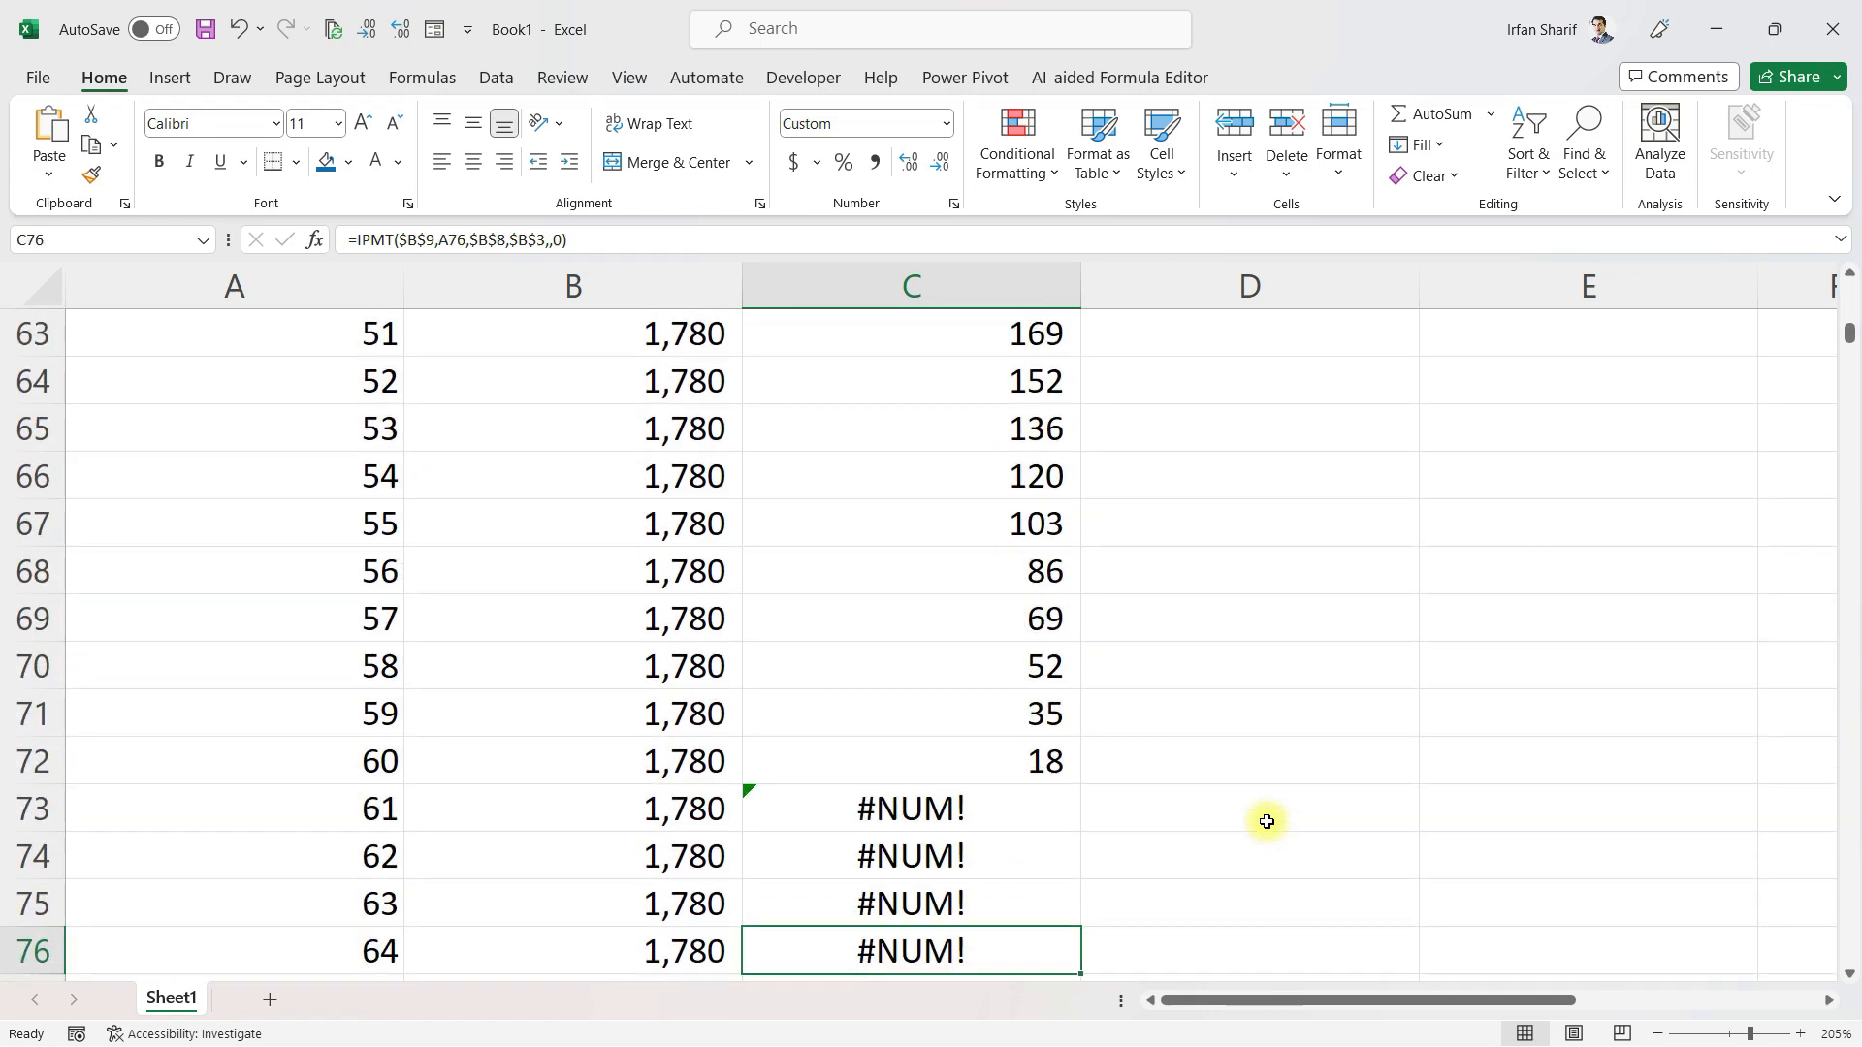
Compare the period 60 interest cell and its period number with the interest cells for periods 61 and 62
key(Up)
key(Up)
key(Up)
key(Up)
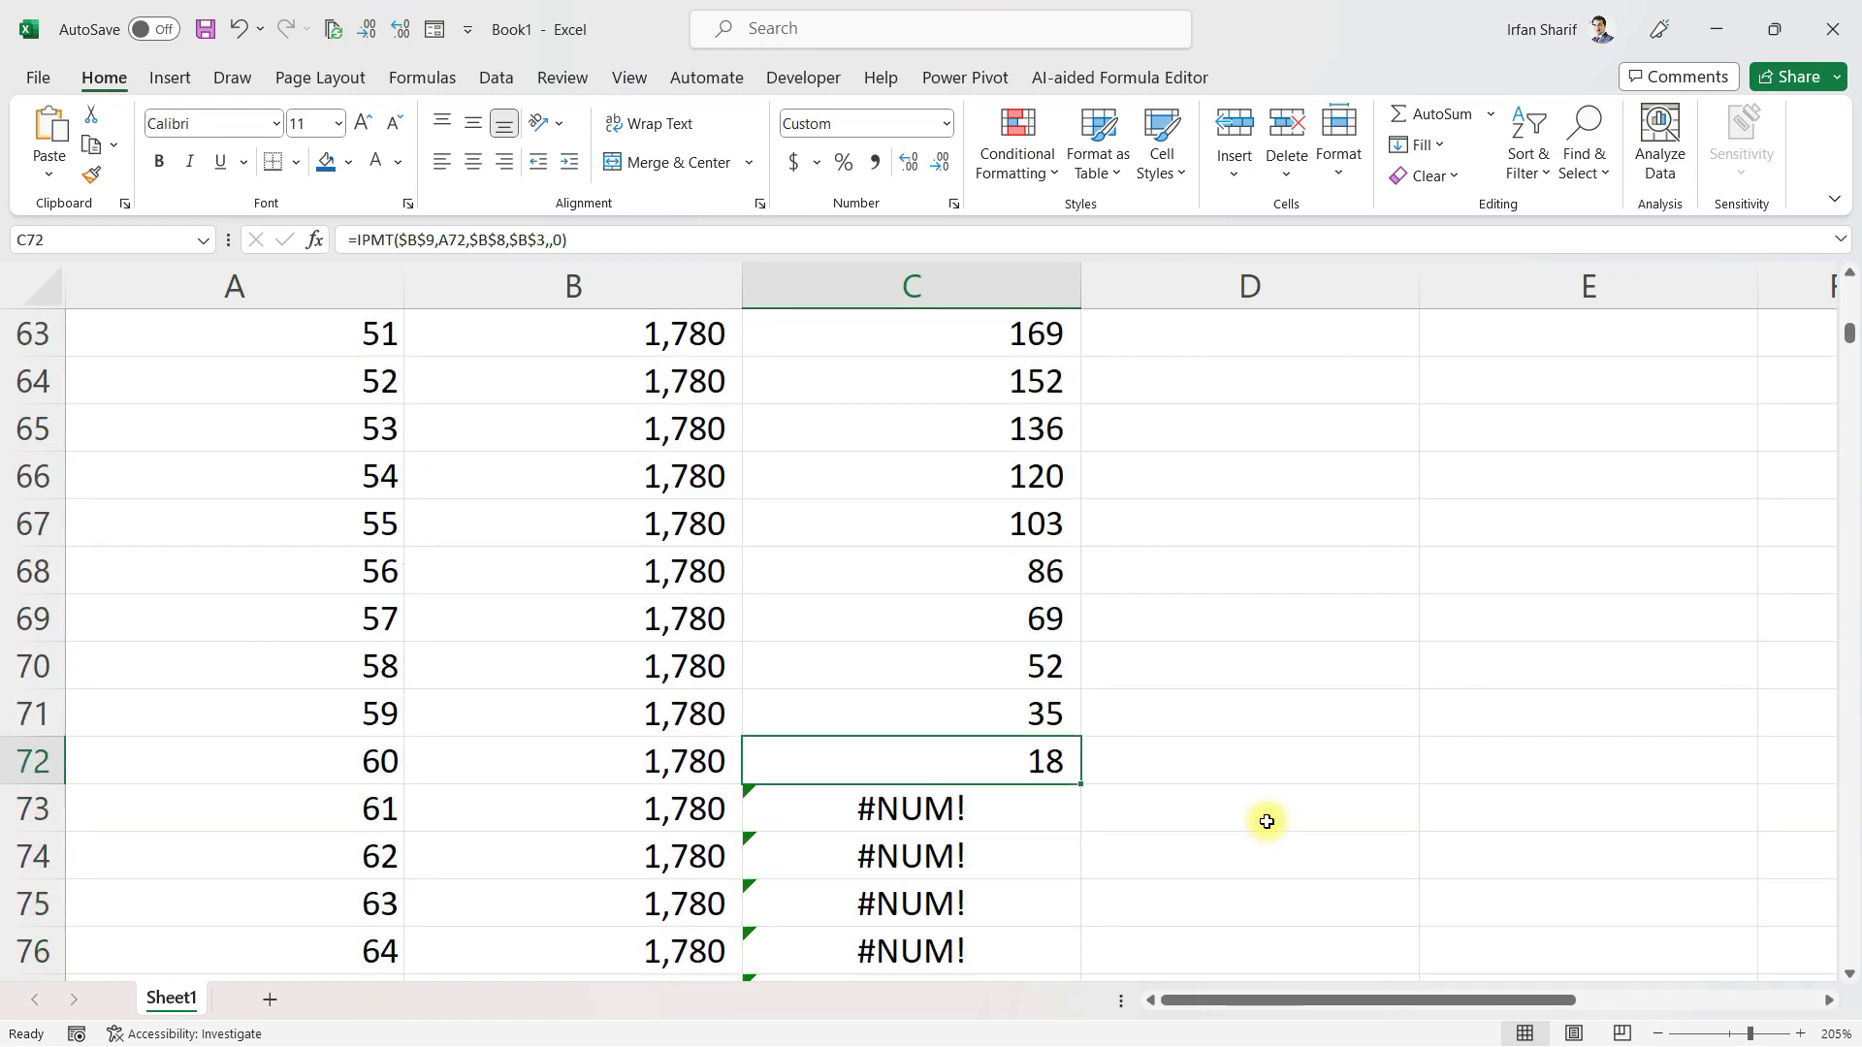
key(Left)
key(Left)
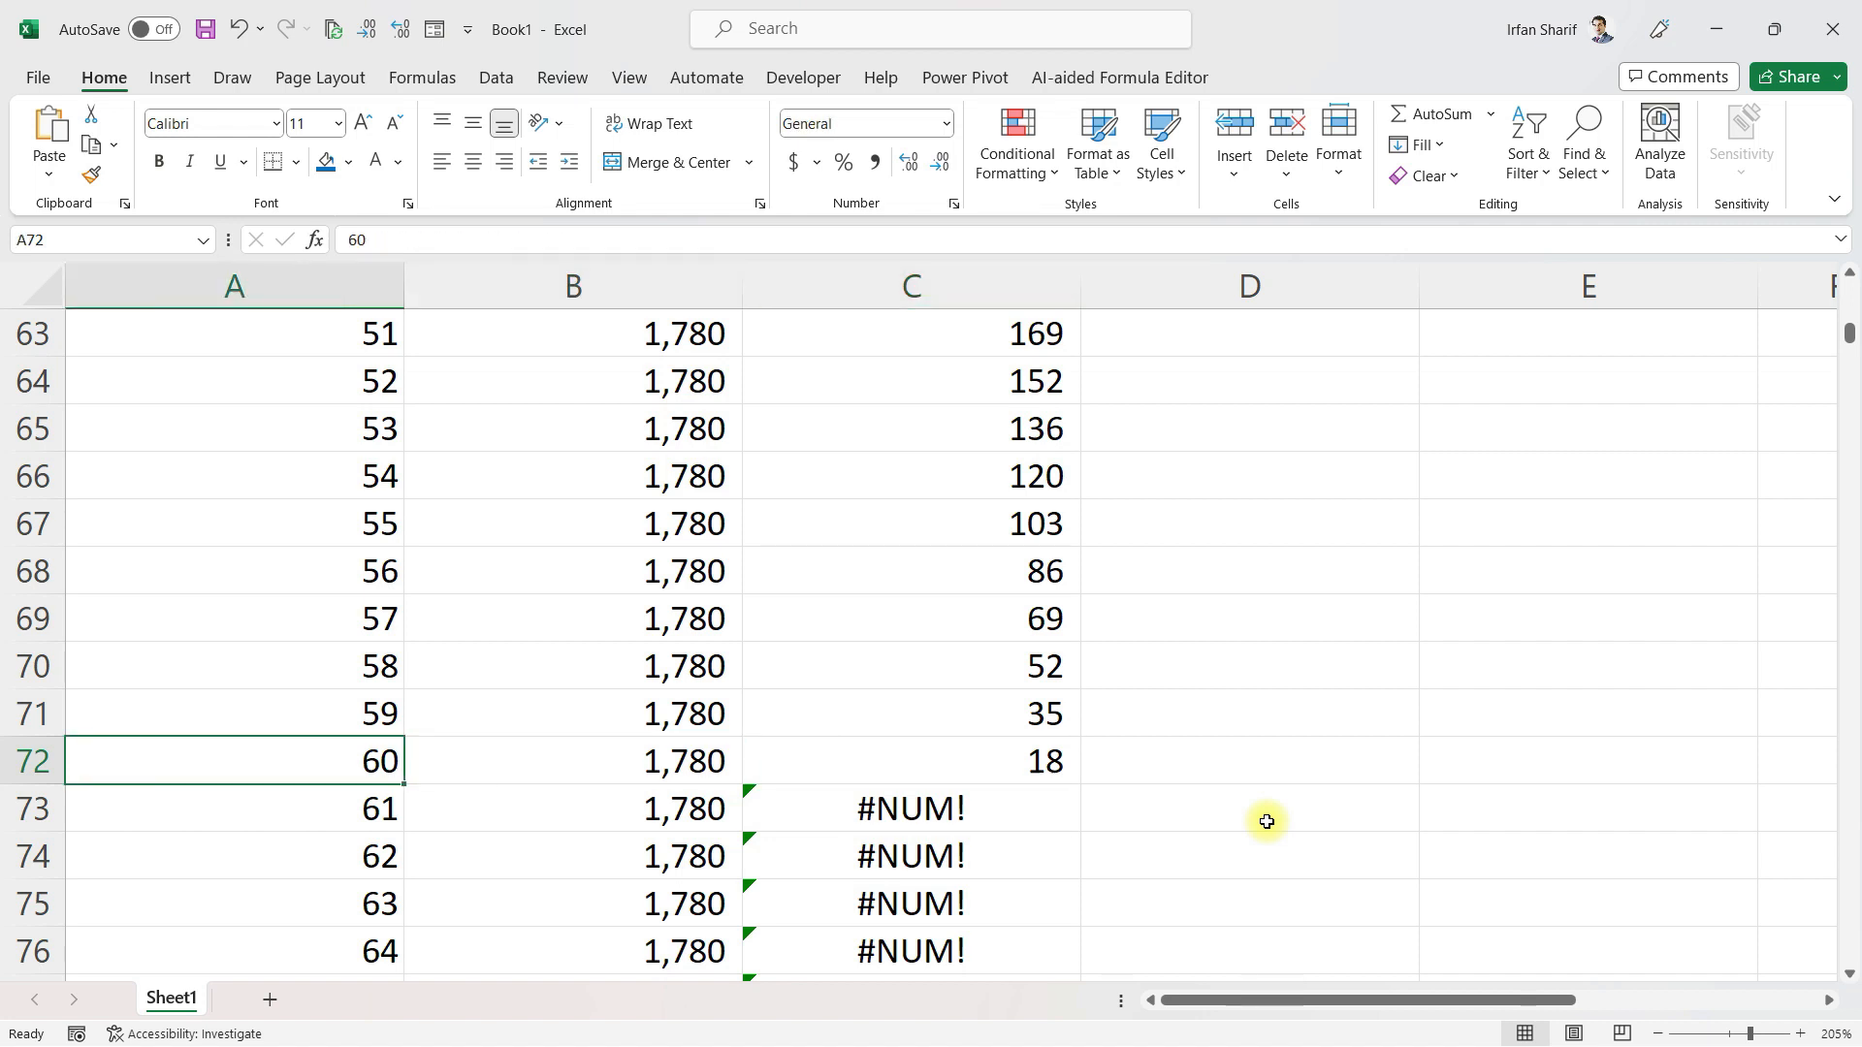
key(Right)
key(Right)
key(Left)
key(Left)
key(Right)
key(Right)
key(Down)
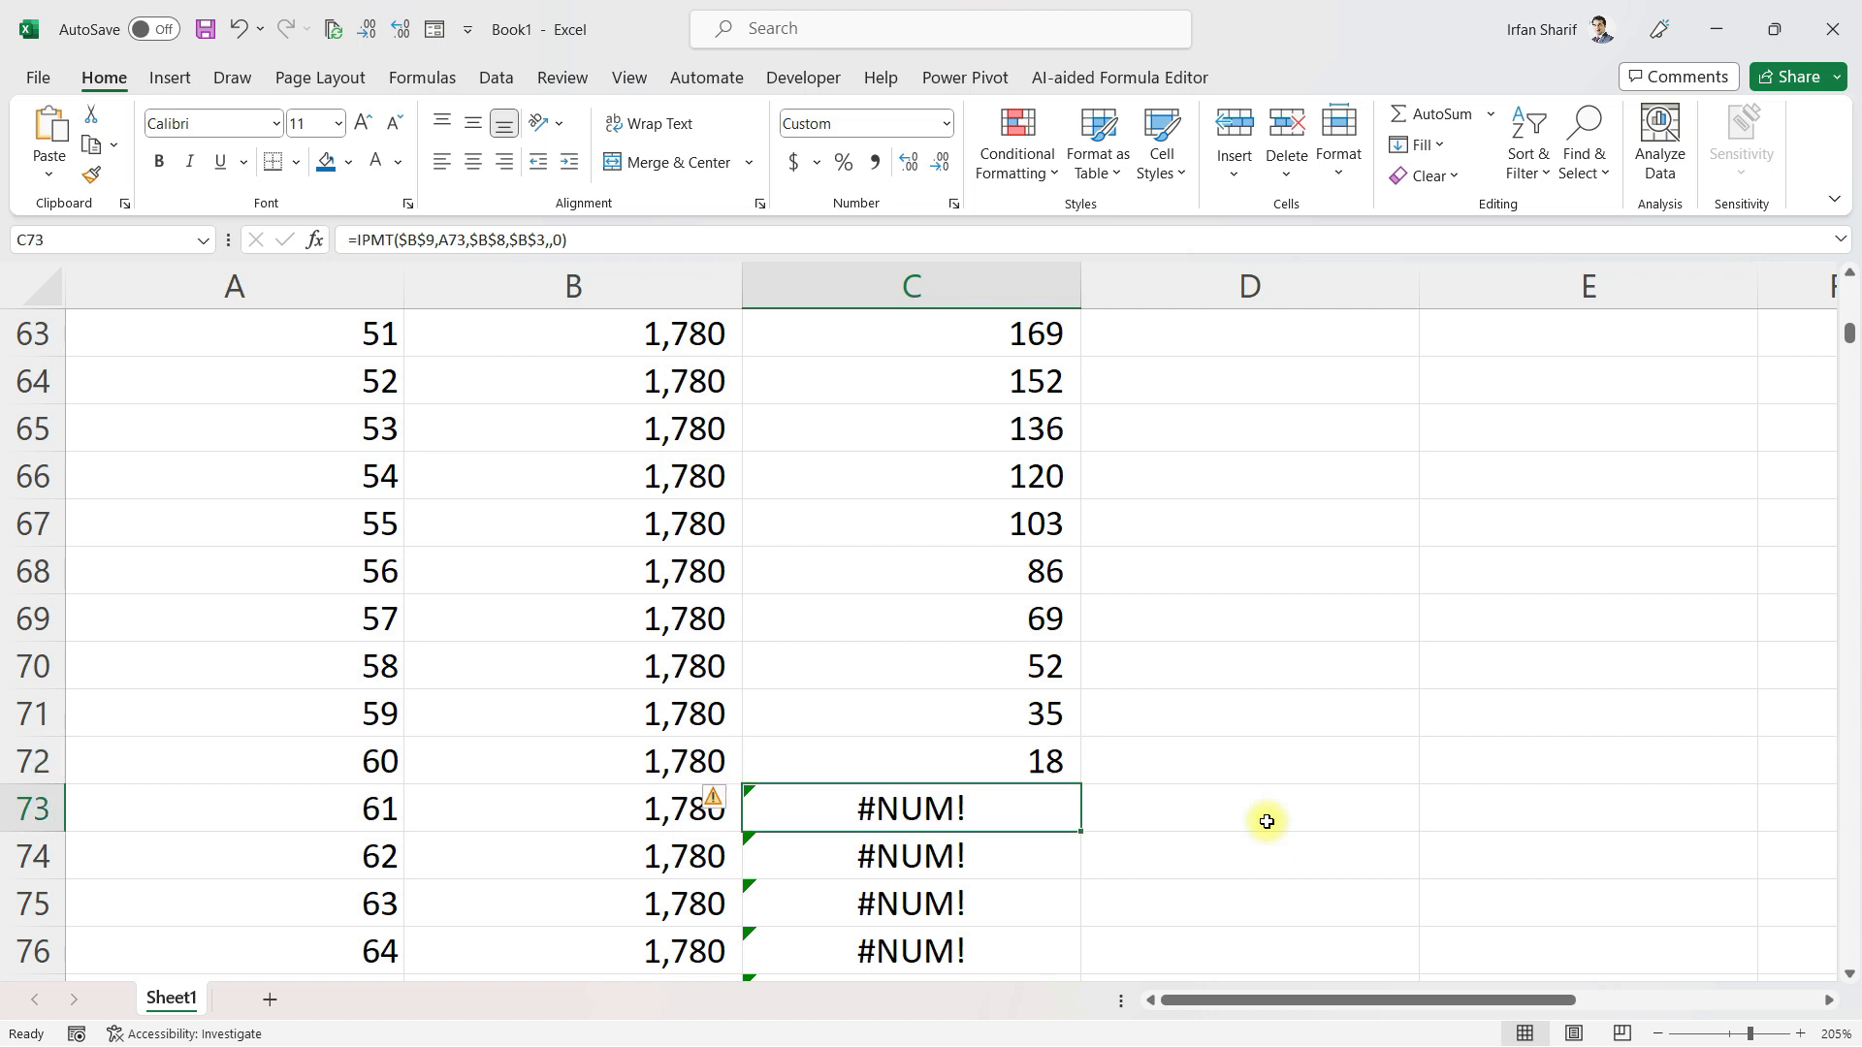
key(Down)
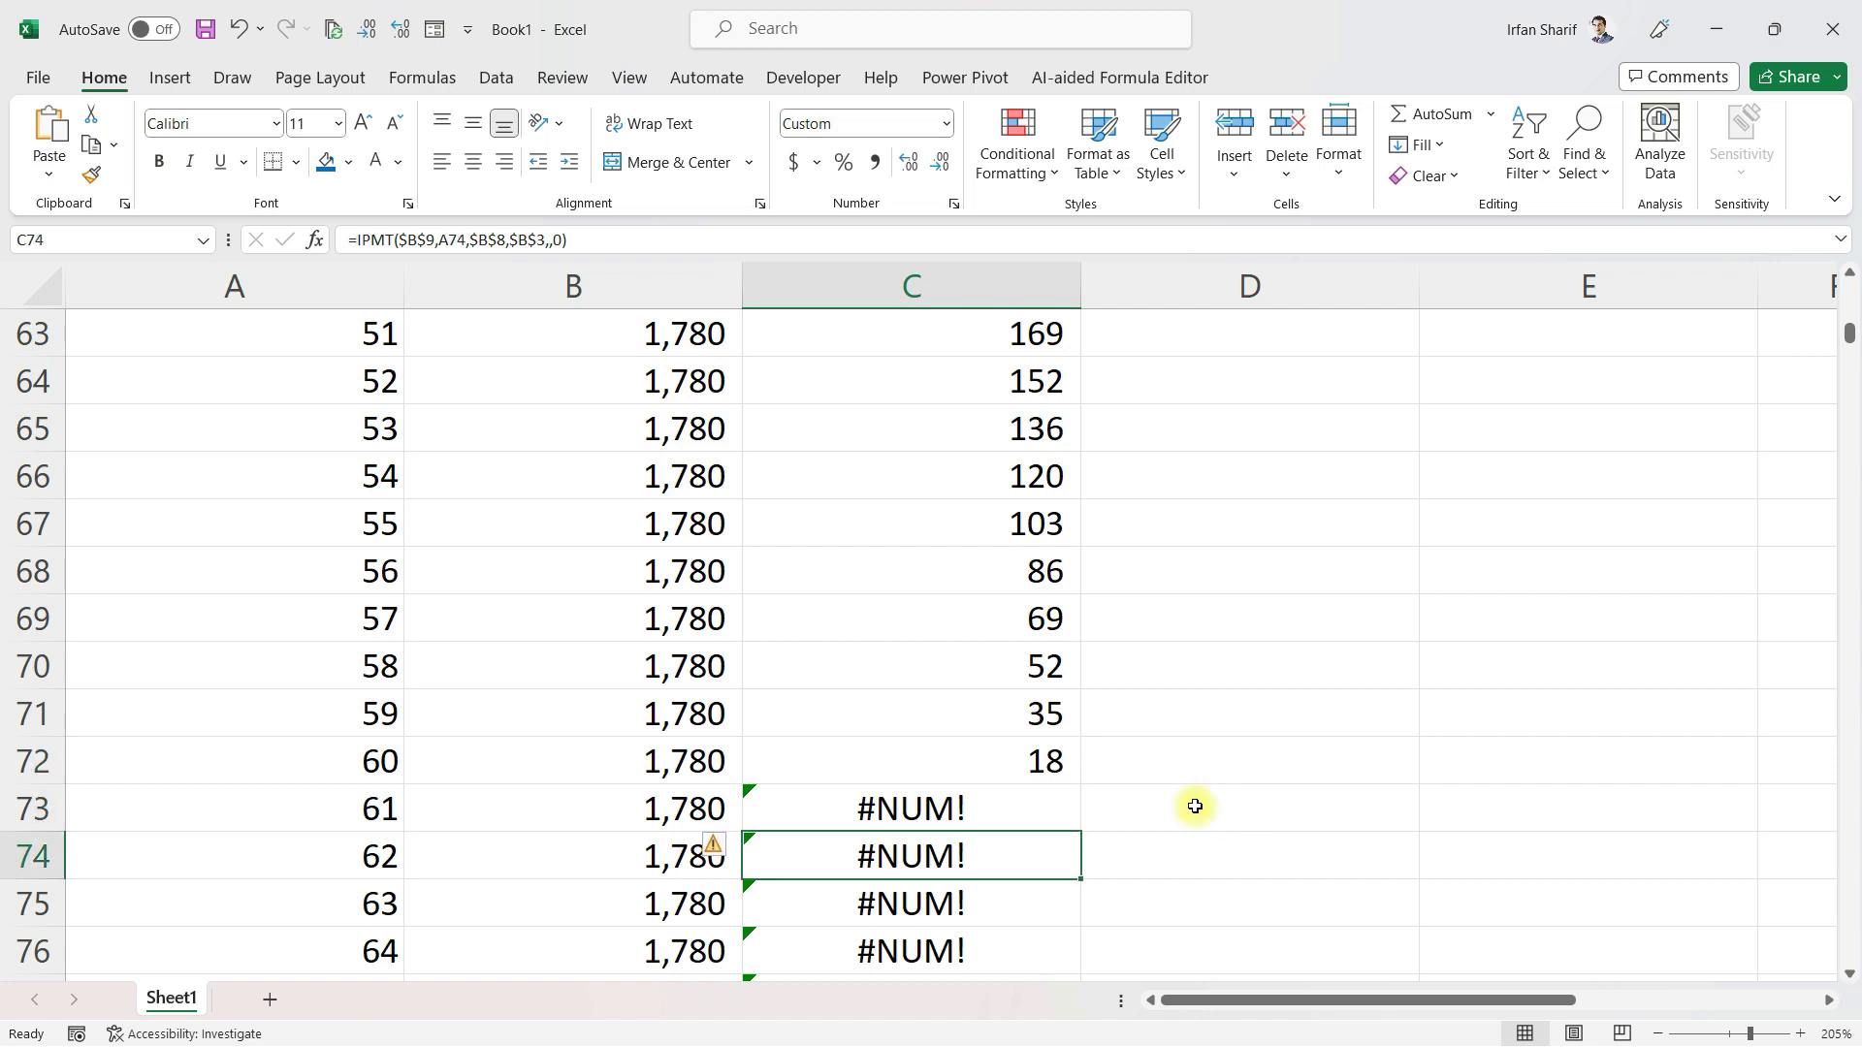
click(1026, 801)
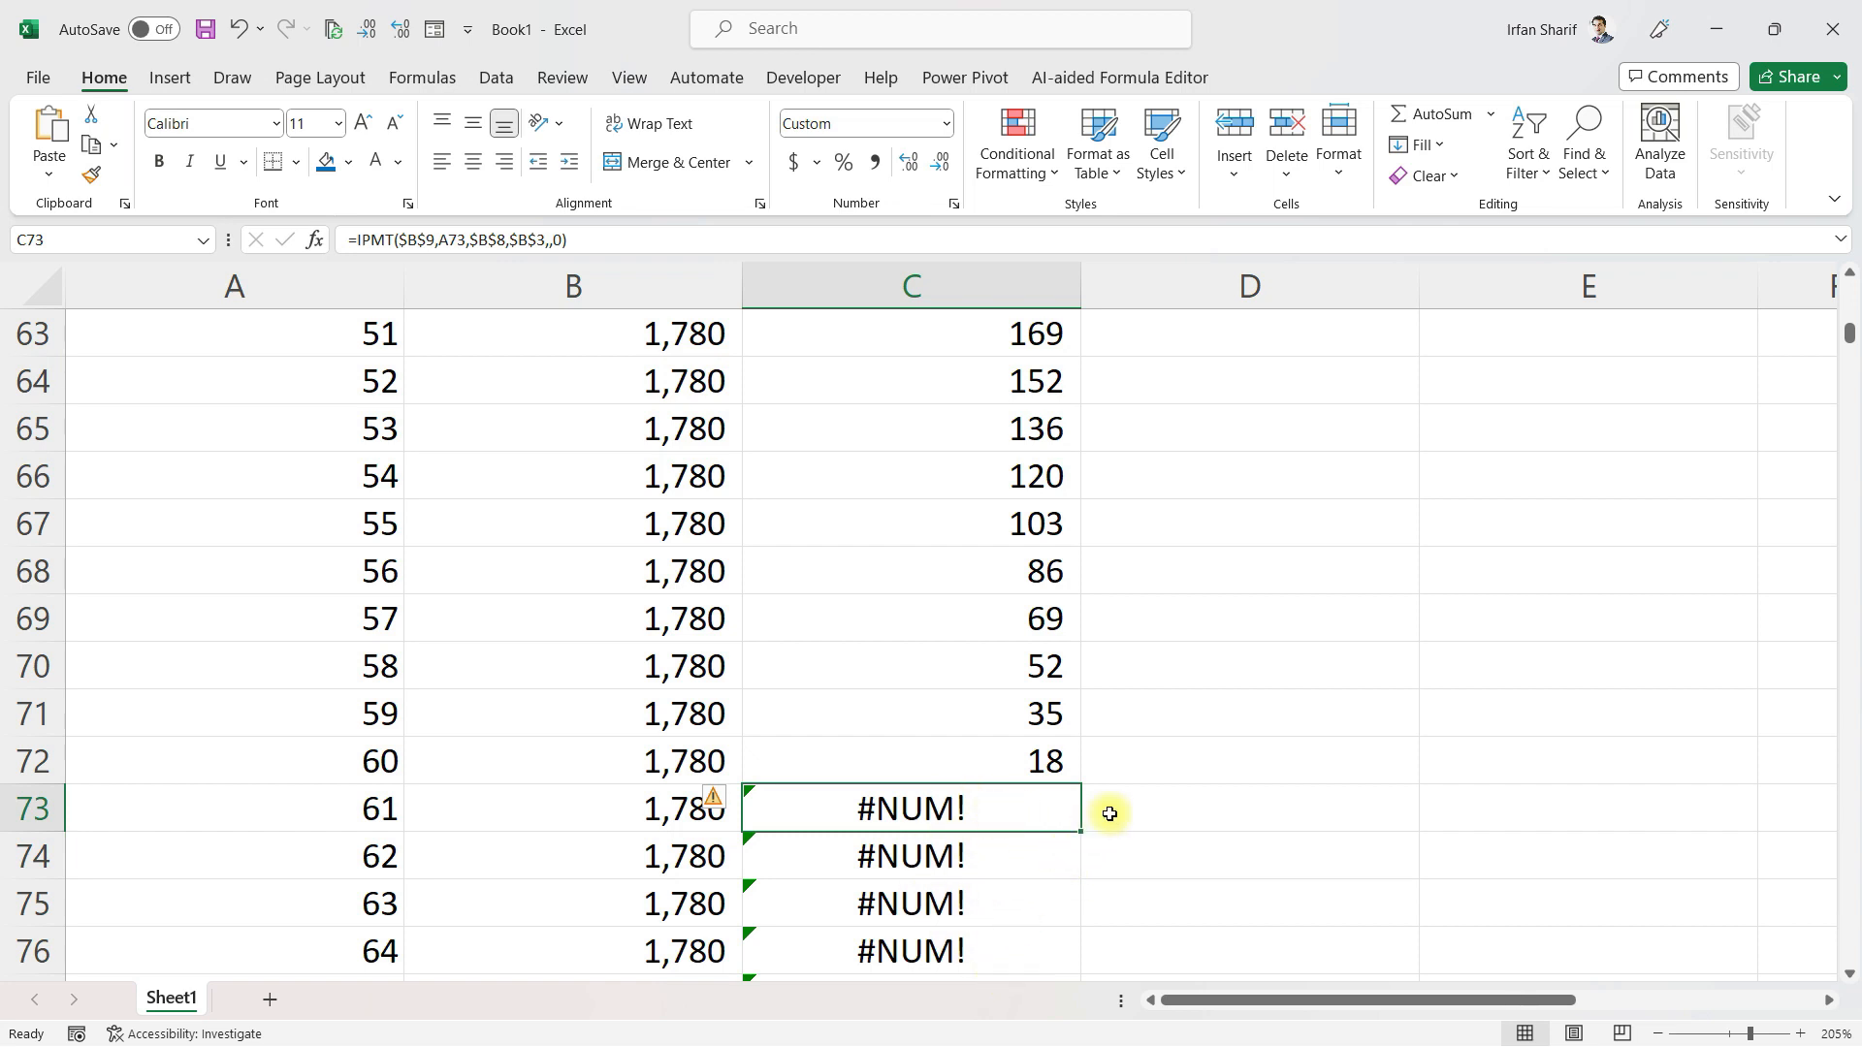
Make the rate, term and loan references in D13 absolute, giving =PPMT($B$9,A13,$B$8,$B$3,,0), and fill the formula down the Principle column
key(Page_Up)
key(Page_Up)
key(Page_Up)
key(Page_Up)
key(Page_Up)
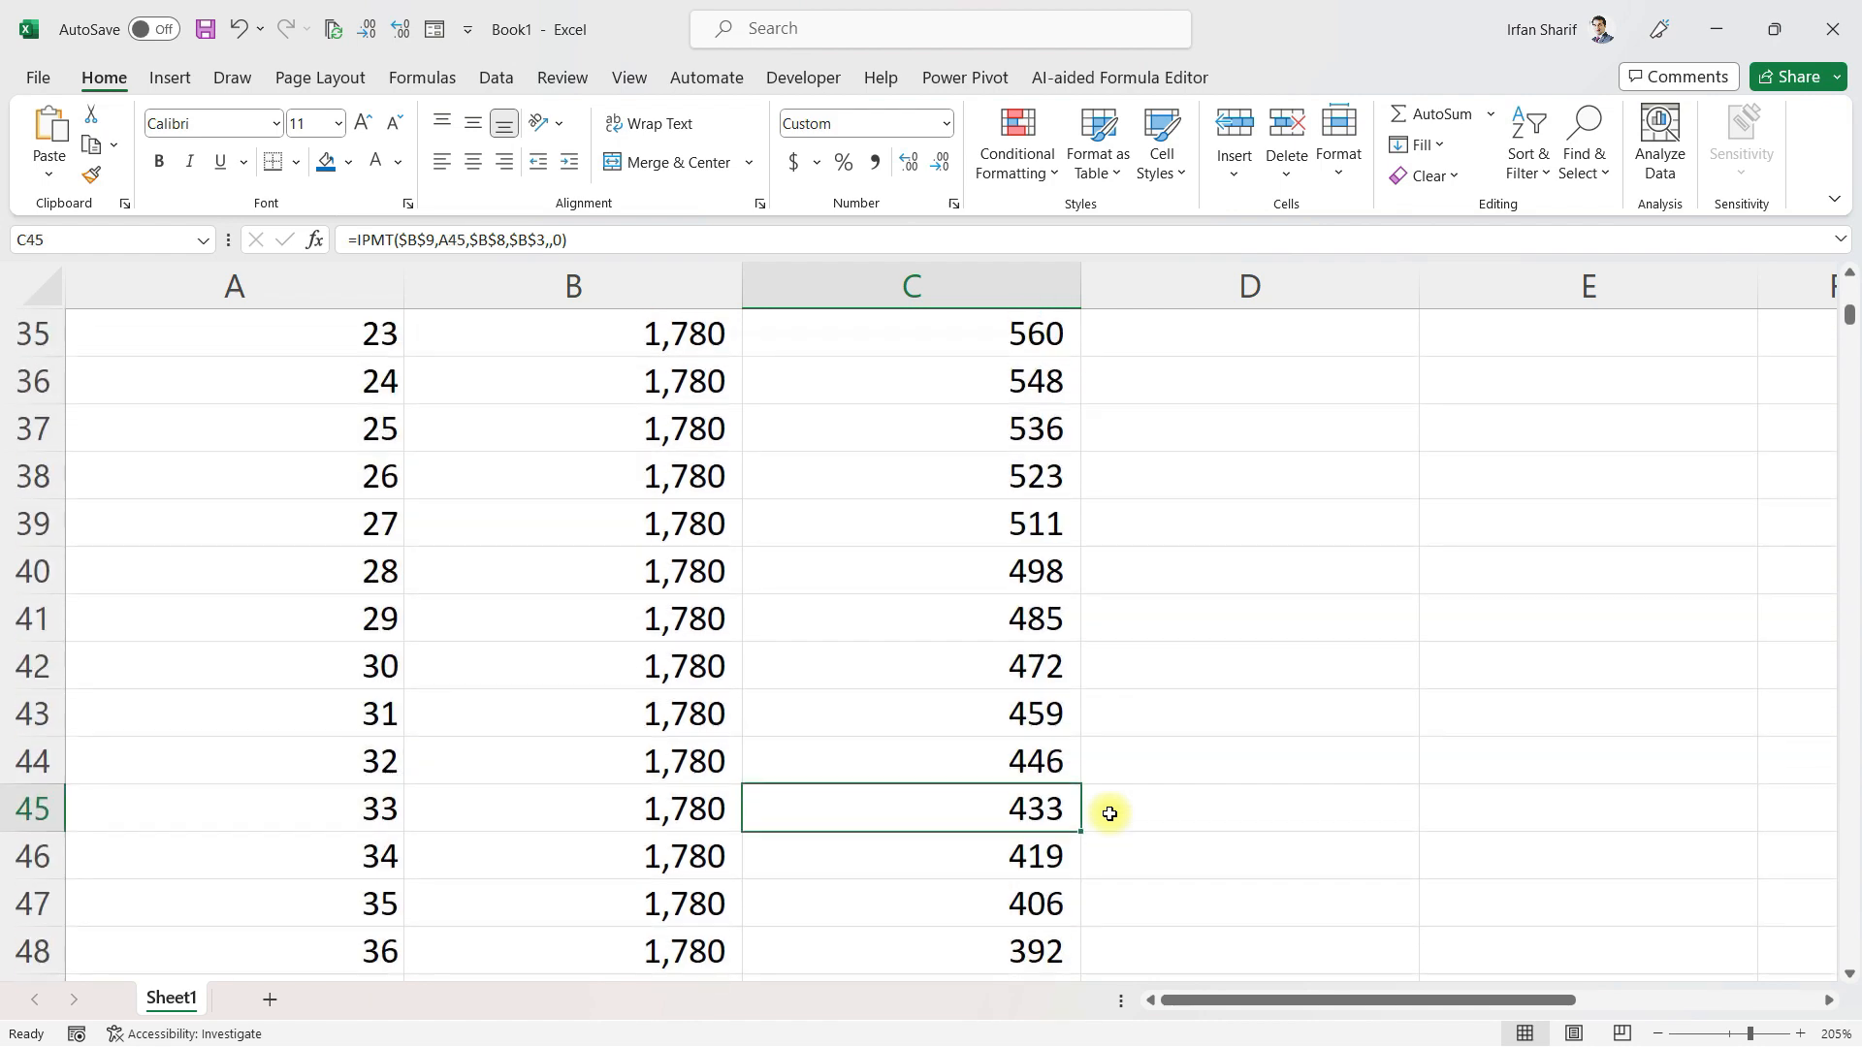
key(Down)
key(Down)
key(Down)
key(Down)
key(Down)
key(Down)
key(Down)
key(Down)
key(Down)
key(Down)
key(Down)
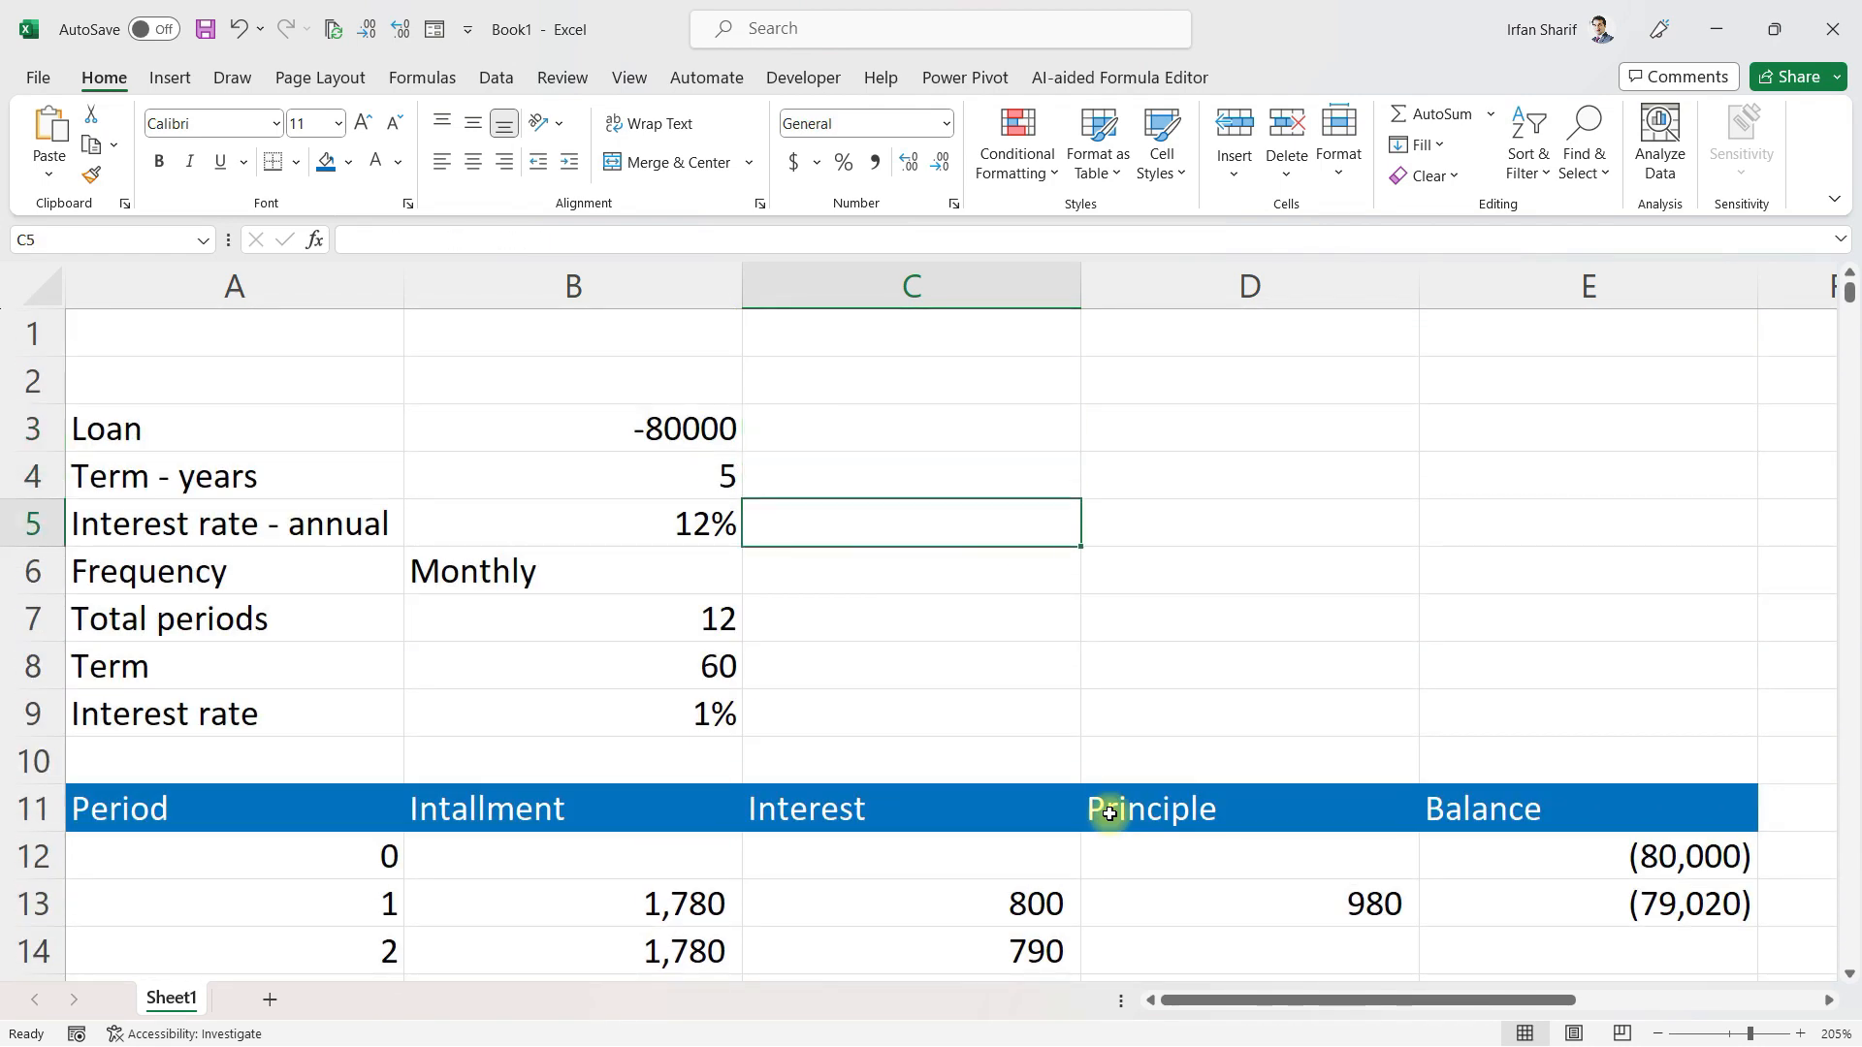
key(Up)
key(Right)
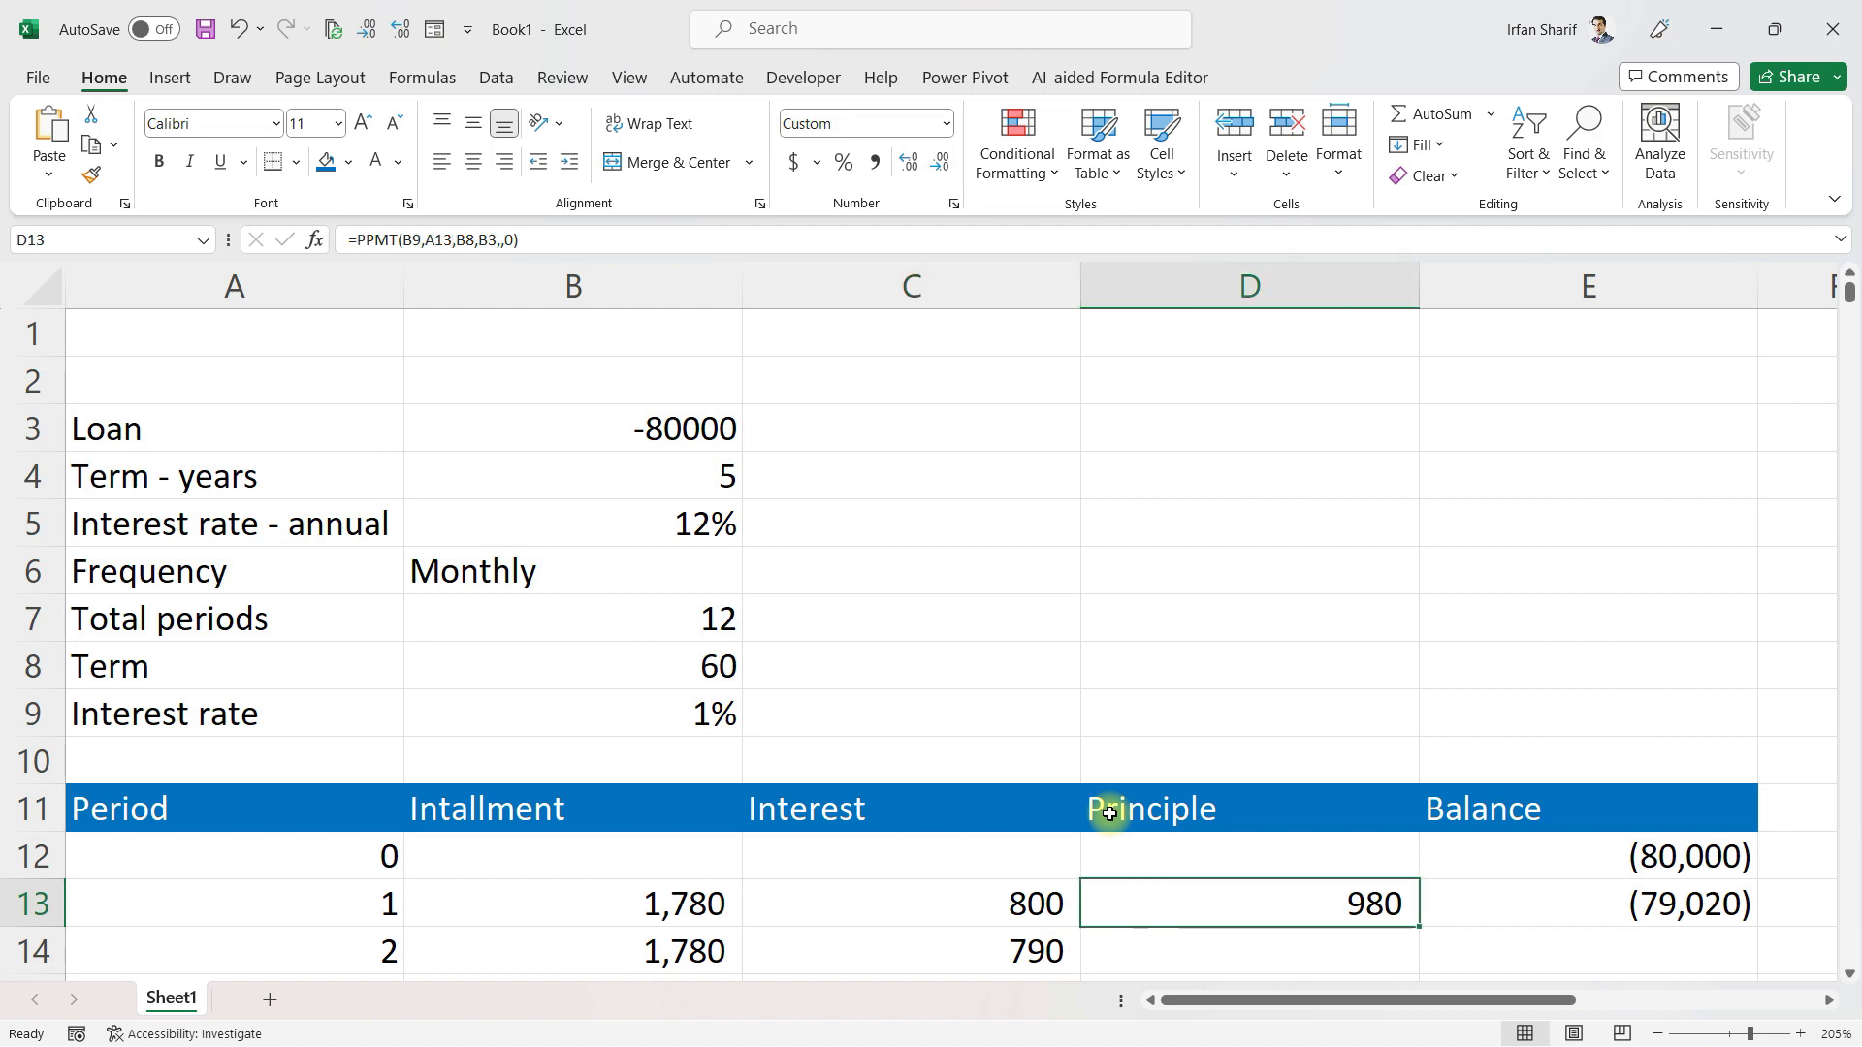
key(F2)
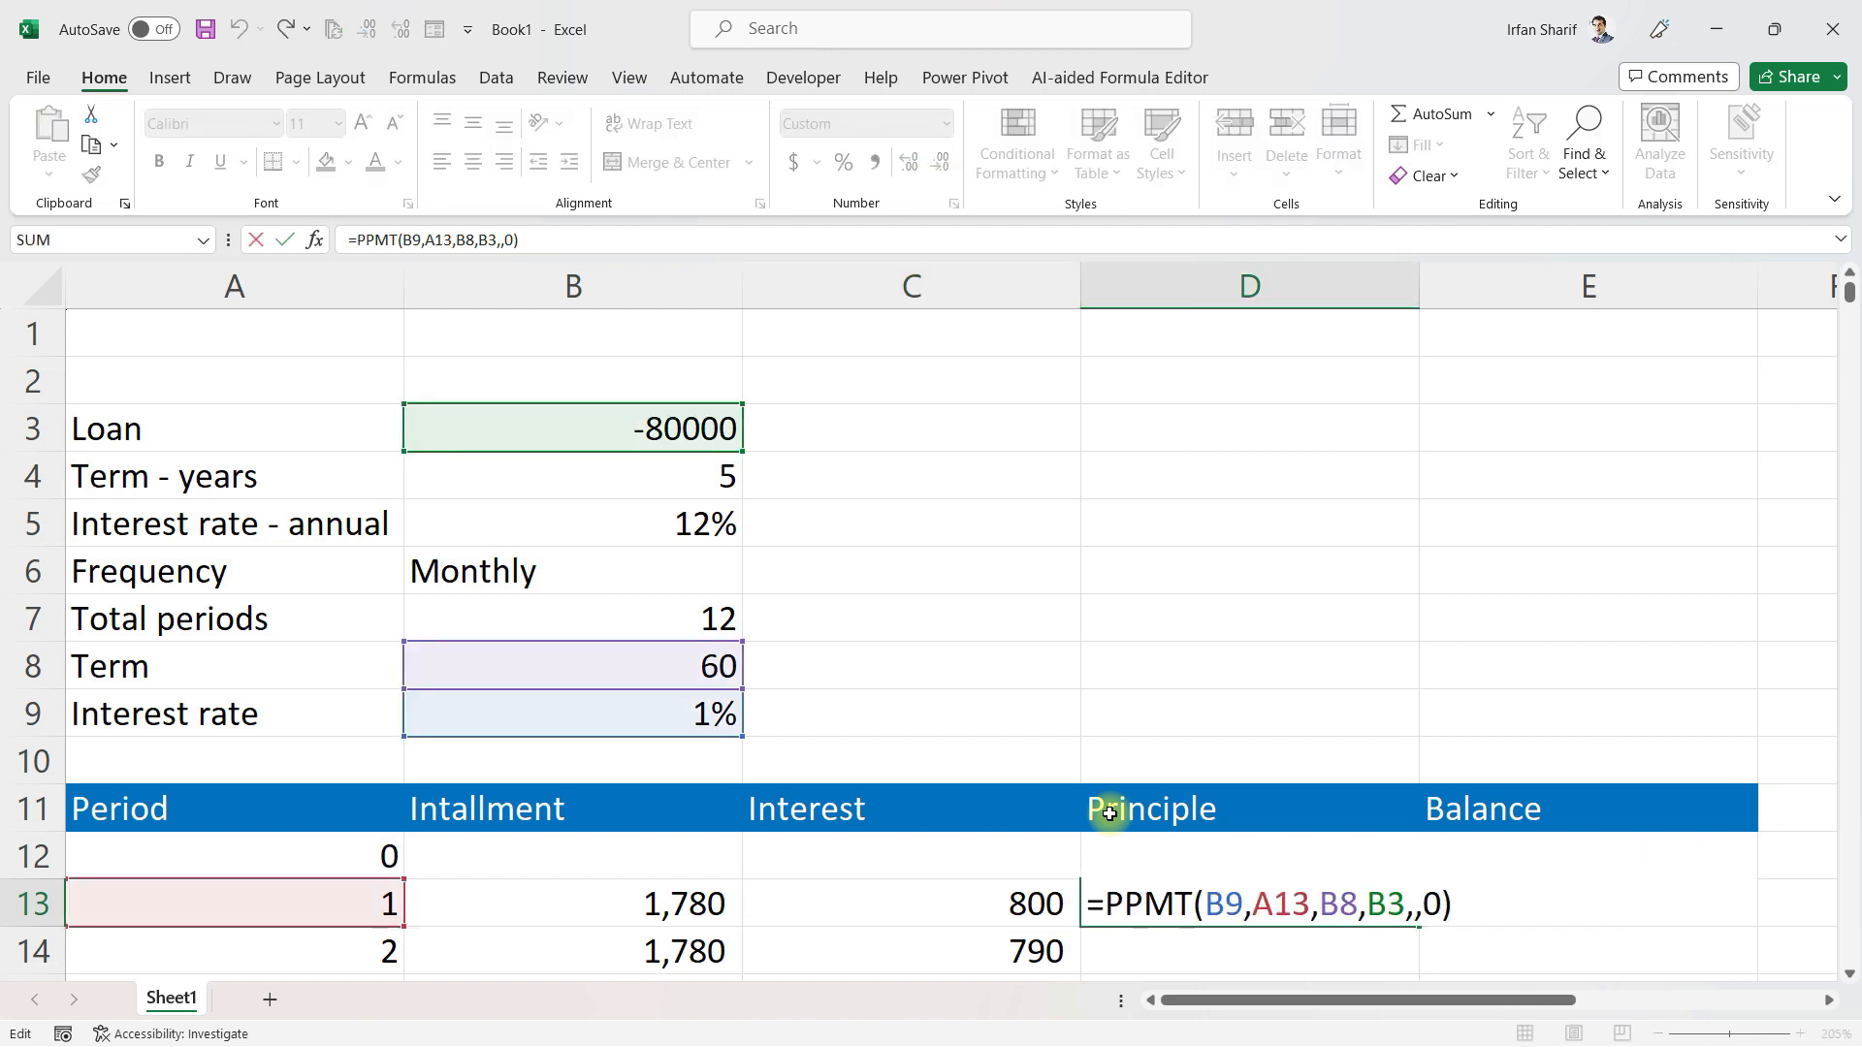
click(1225, 897)
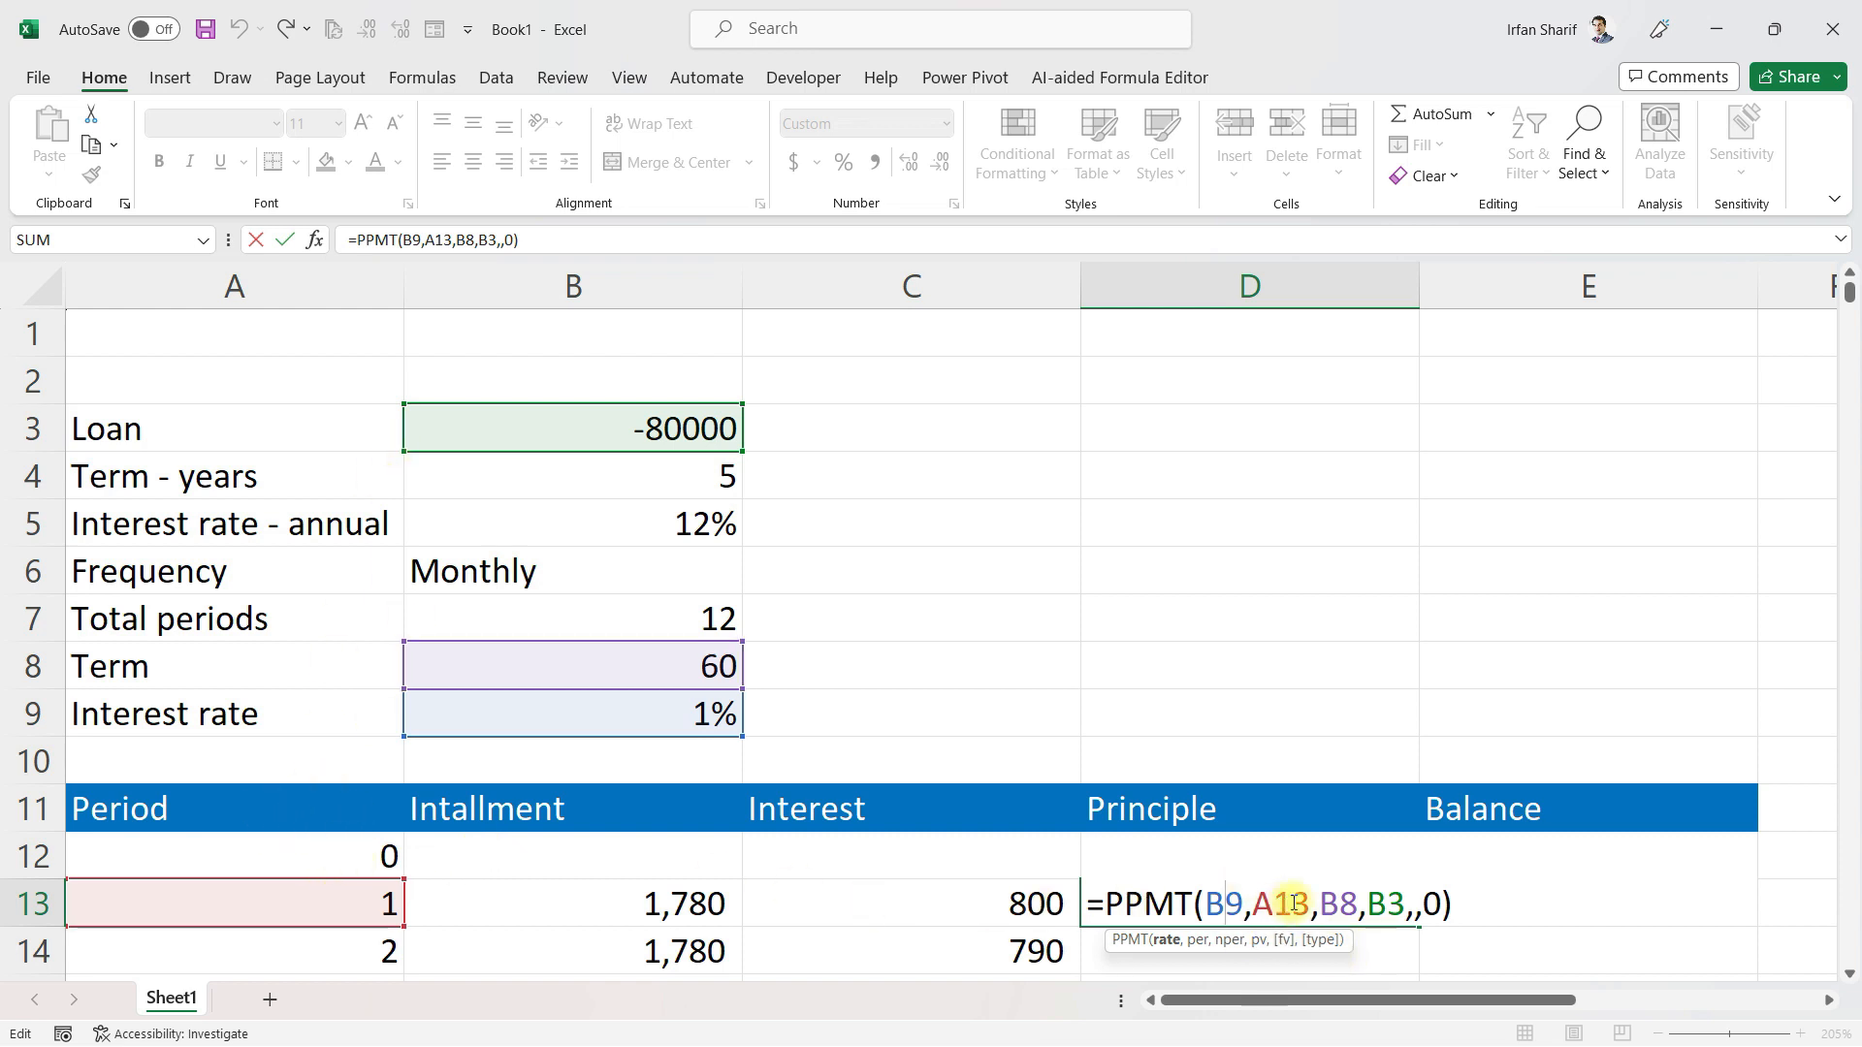
key(F4)
click(1376, 903)
key(F4)
click(1459, 902)
key(F4)
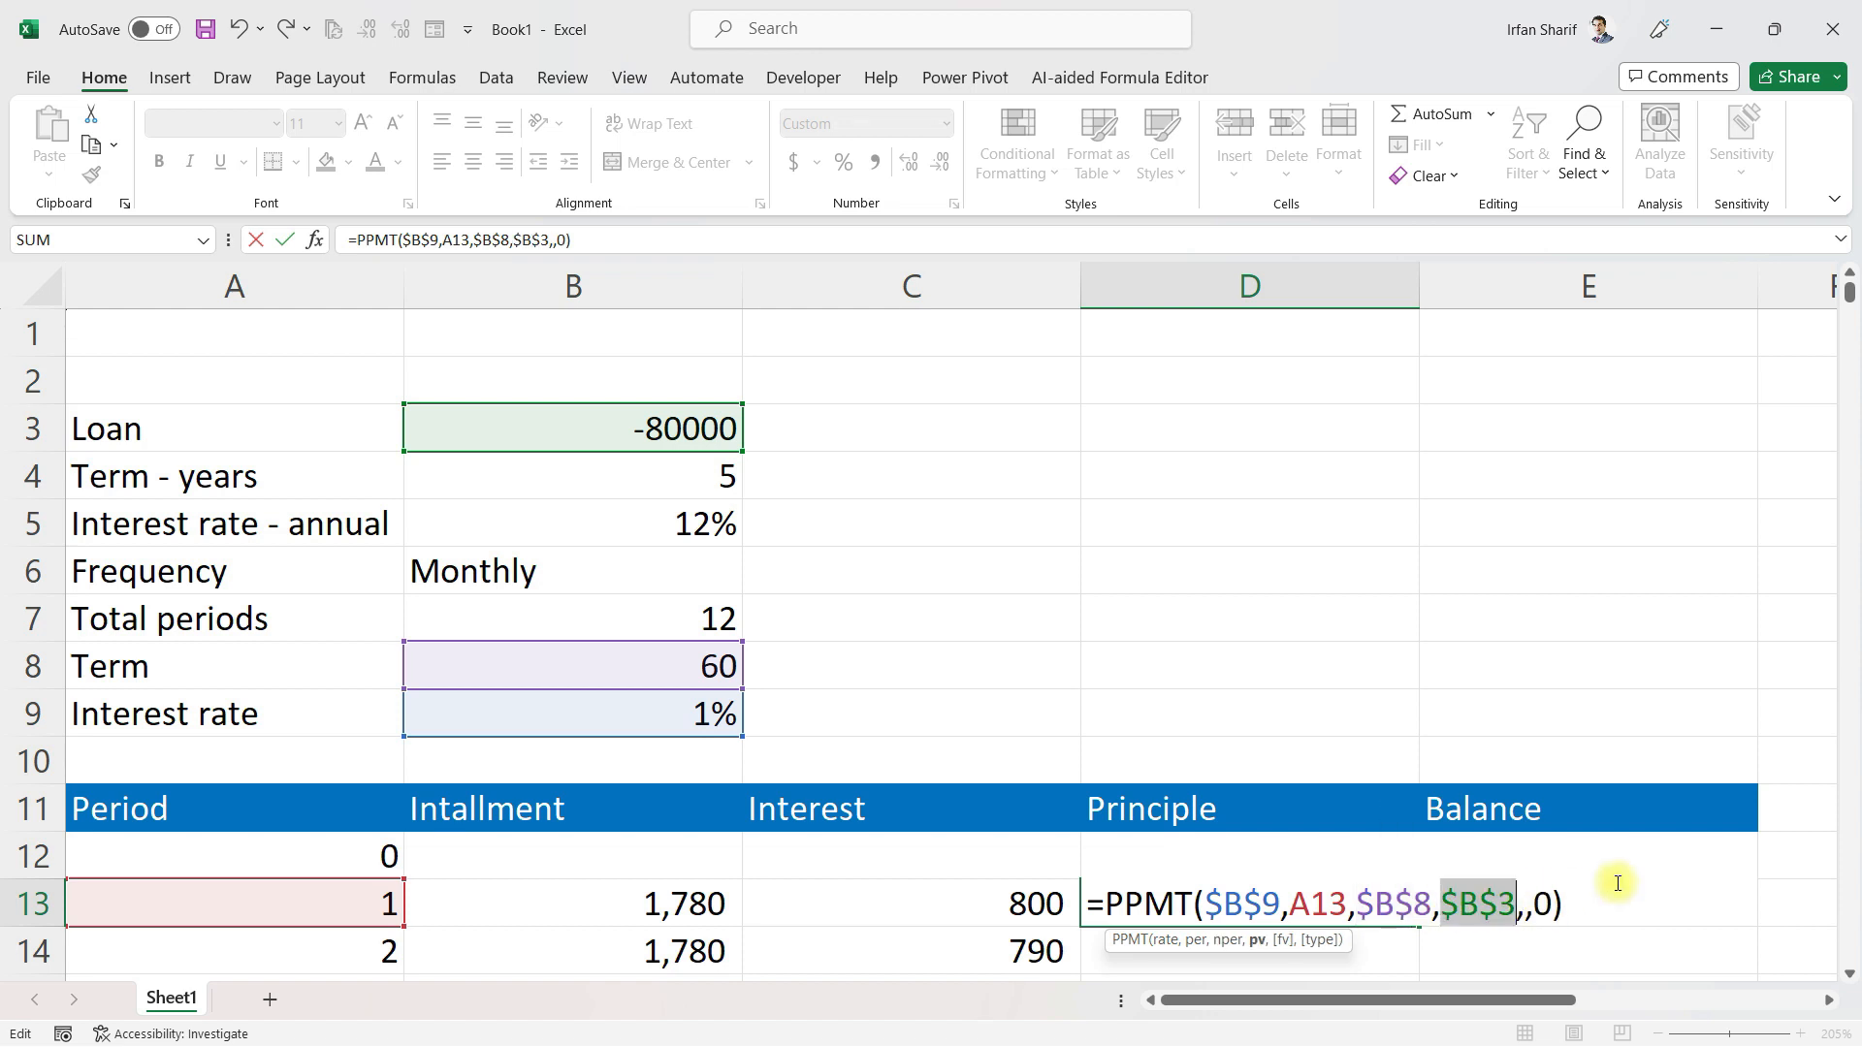
key(ctrl+Return)
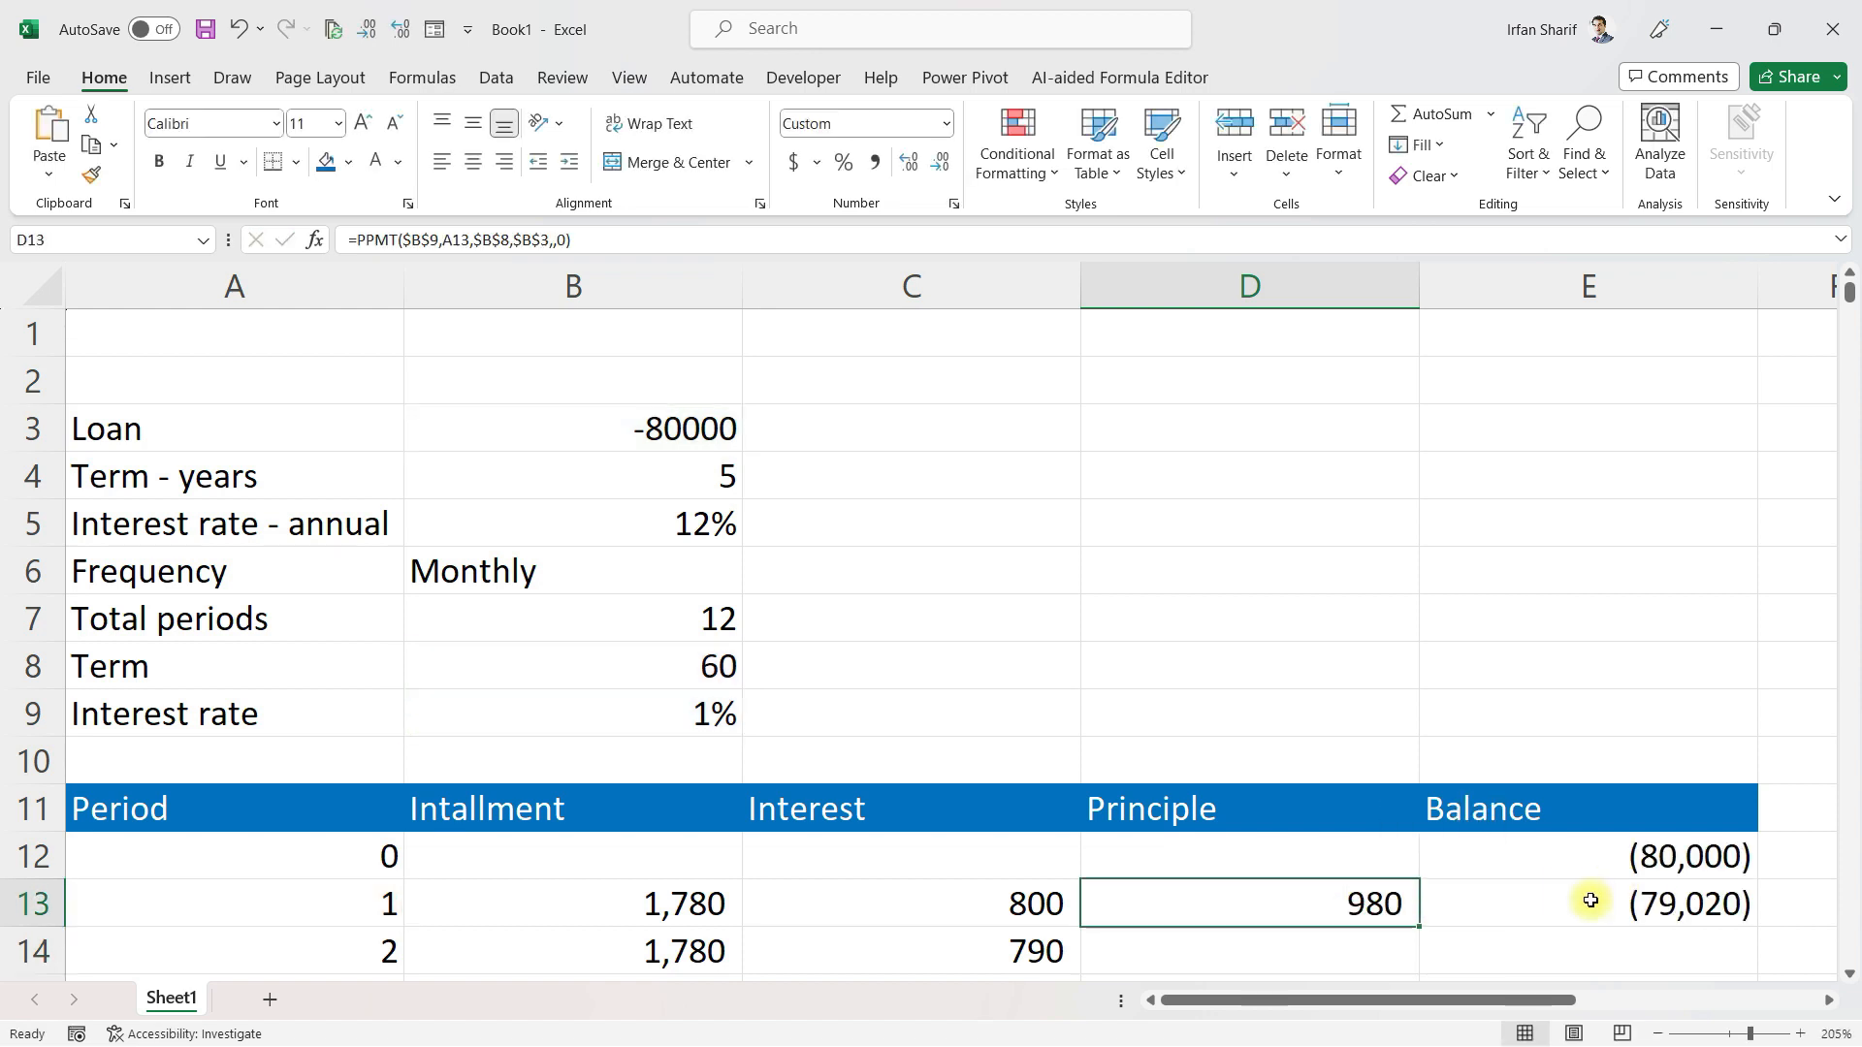
drag(1430, 935, 1397, 904)
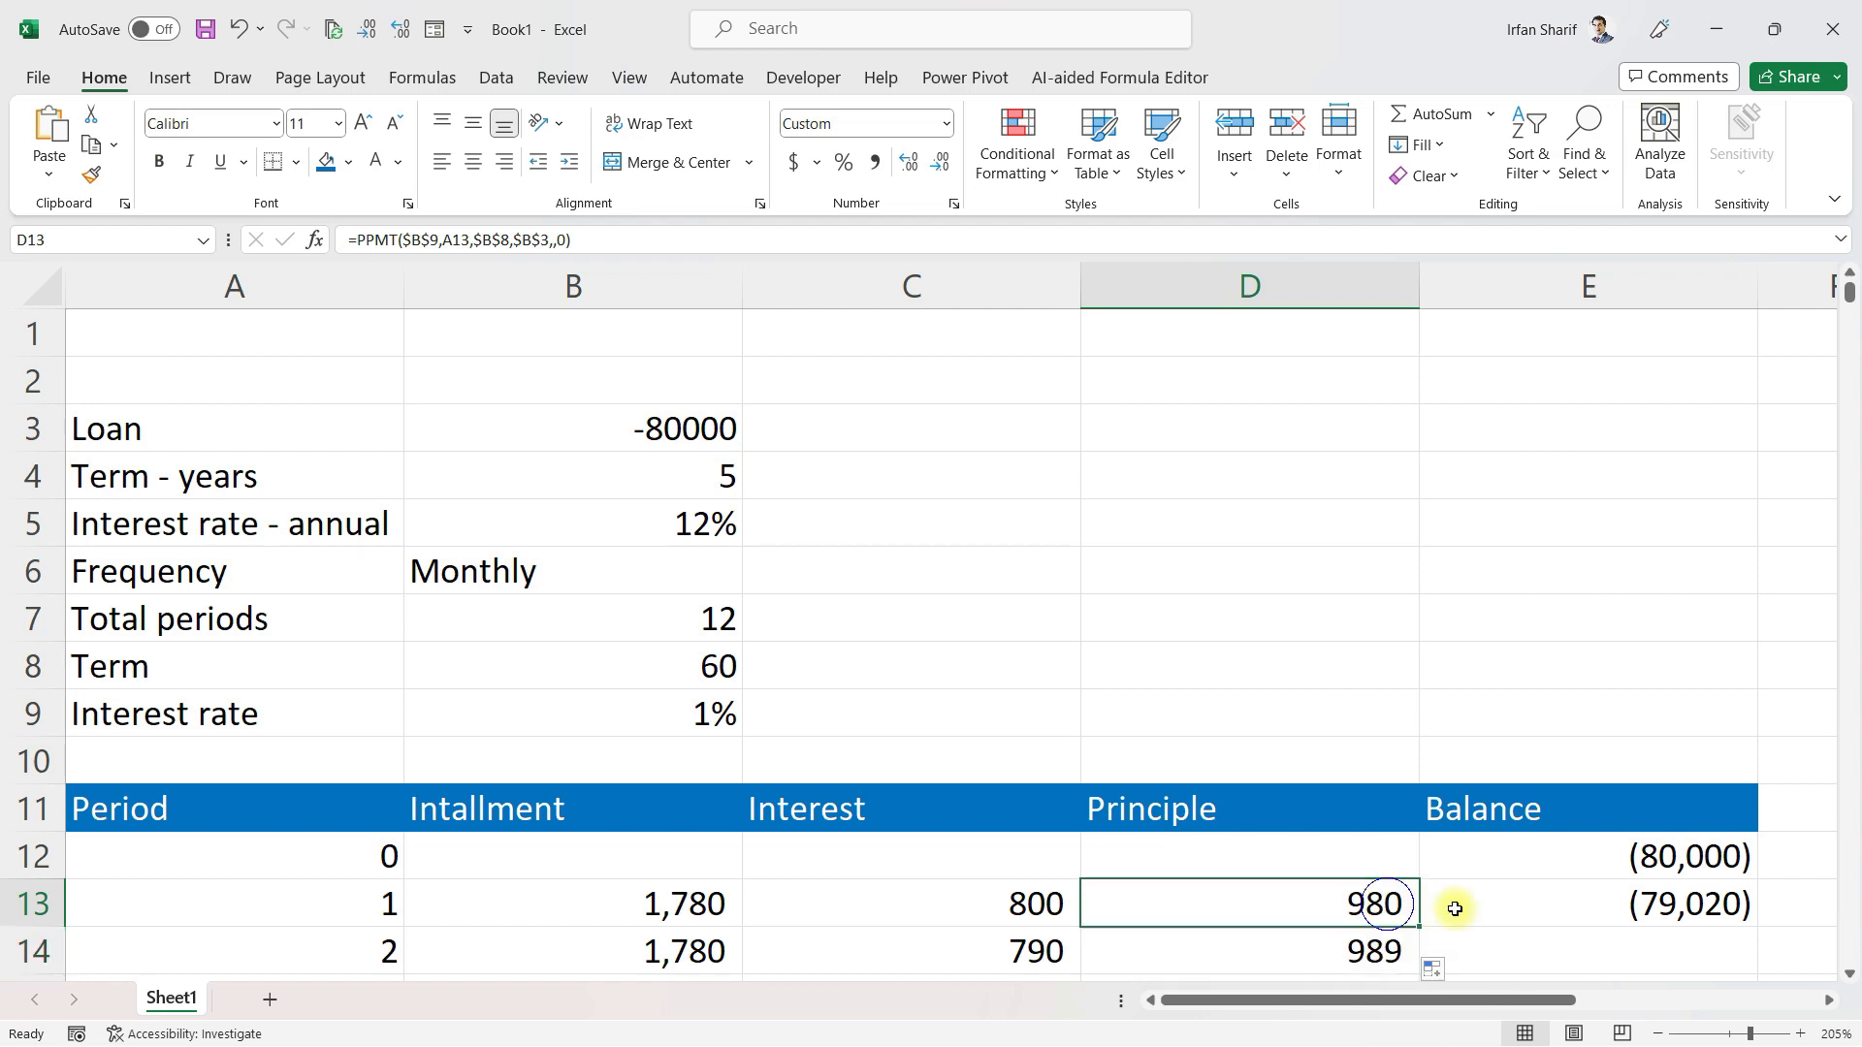
Examine the filled values down the Principle column past period 60, and check the period 60 principal against its period number
key(Down)
key(Down)
key(Down)
key(Down)
key(Down)
key(Down)
key(Down)
key(Down)
key(Down)
key(Down)
key(Down)
key(Down)
key(Down)
key(Down)
key(Down)
key(Down)
key(Down)
key(Down)
key(Down)
key(Down)
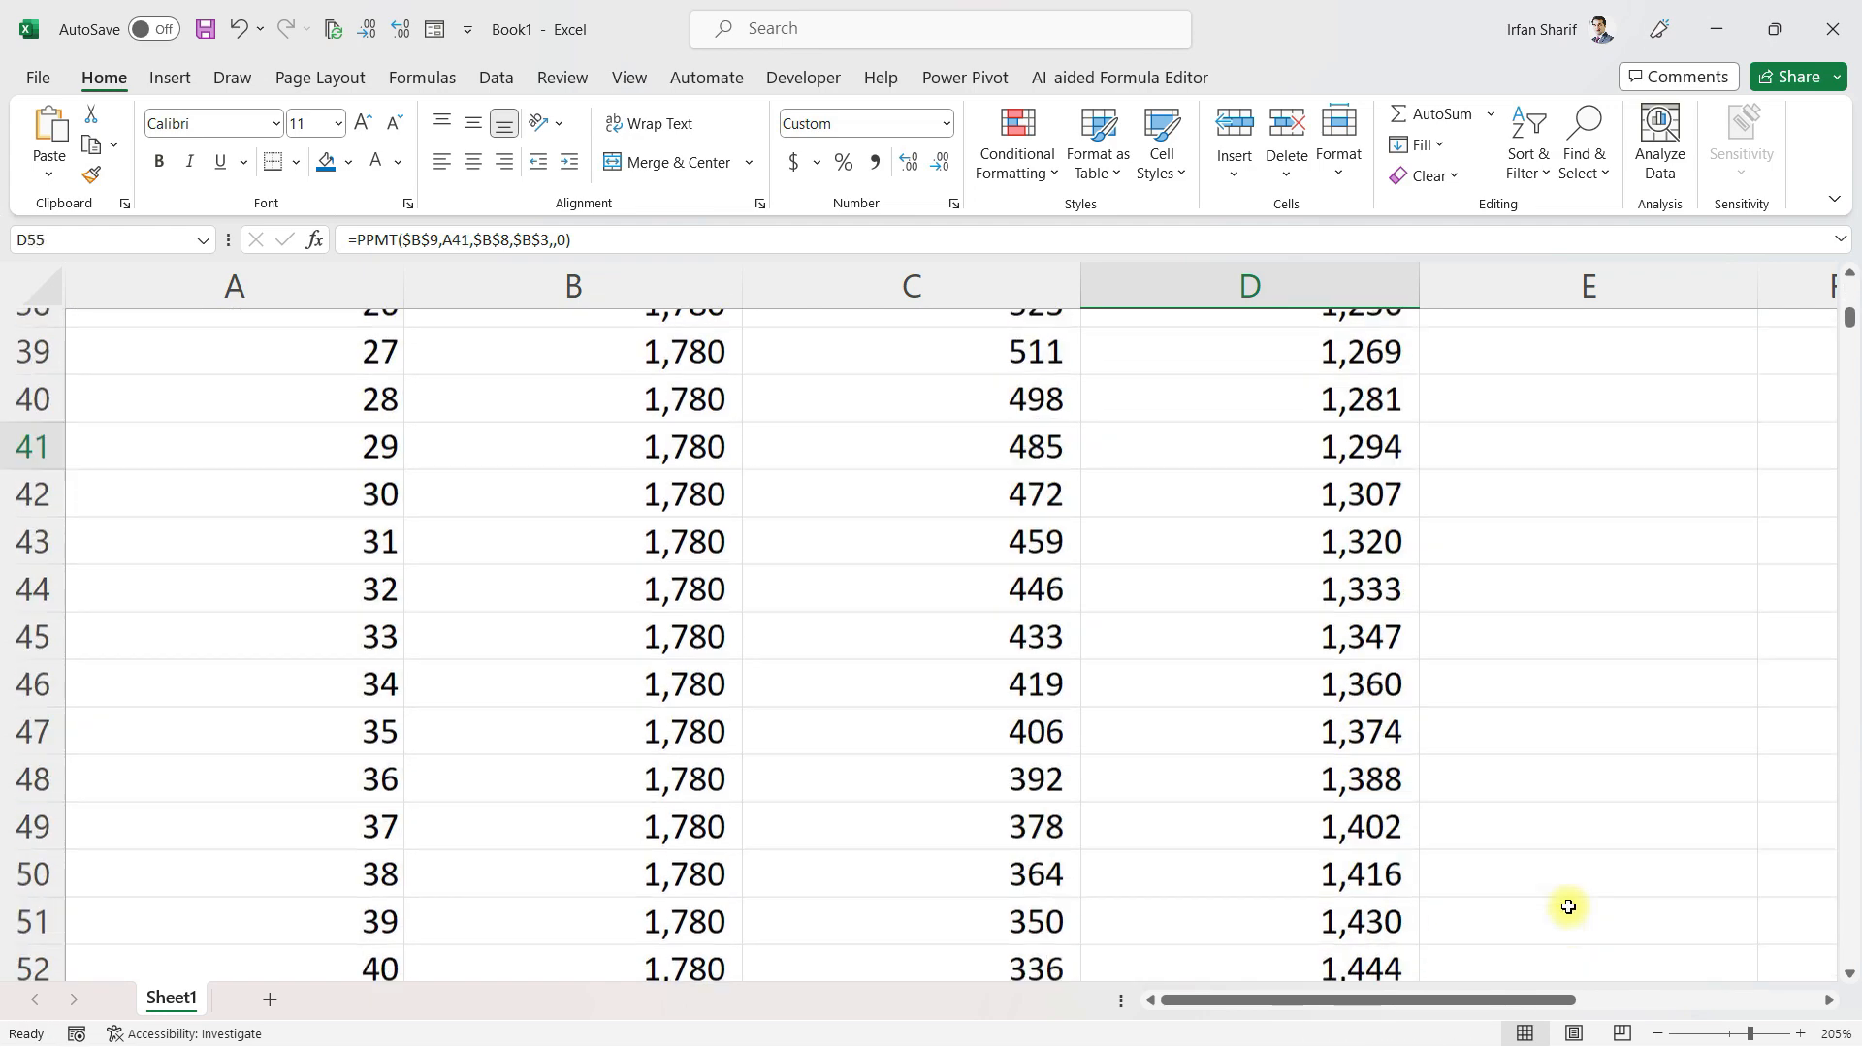
key(Down)
key(Down)
key(Down)
key(Down)
key(Down)
key(Down)
key(Down)
key(Down)
key(Down)
key(Down)
key(Down)
key(Down)
key(Down)
key(Down)
key(Down)
key(Down)
key(Down)
key(Down)
key(Down)
key(Down)
key(Up)
key(Up)
key(Up)
key(Up)
key(Up)
key(Up)
key(Up)
key(Up)
key(Up)
key(Up)
key(Up)
key(Up)
key(Up)
key(Down)
key(Down)
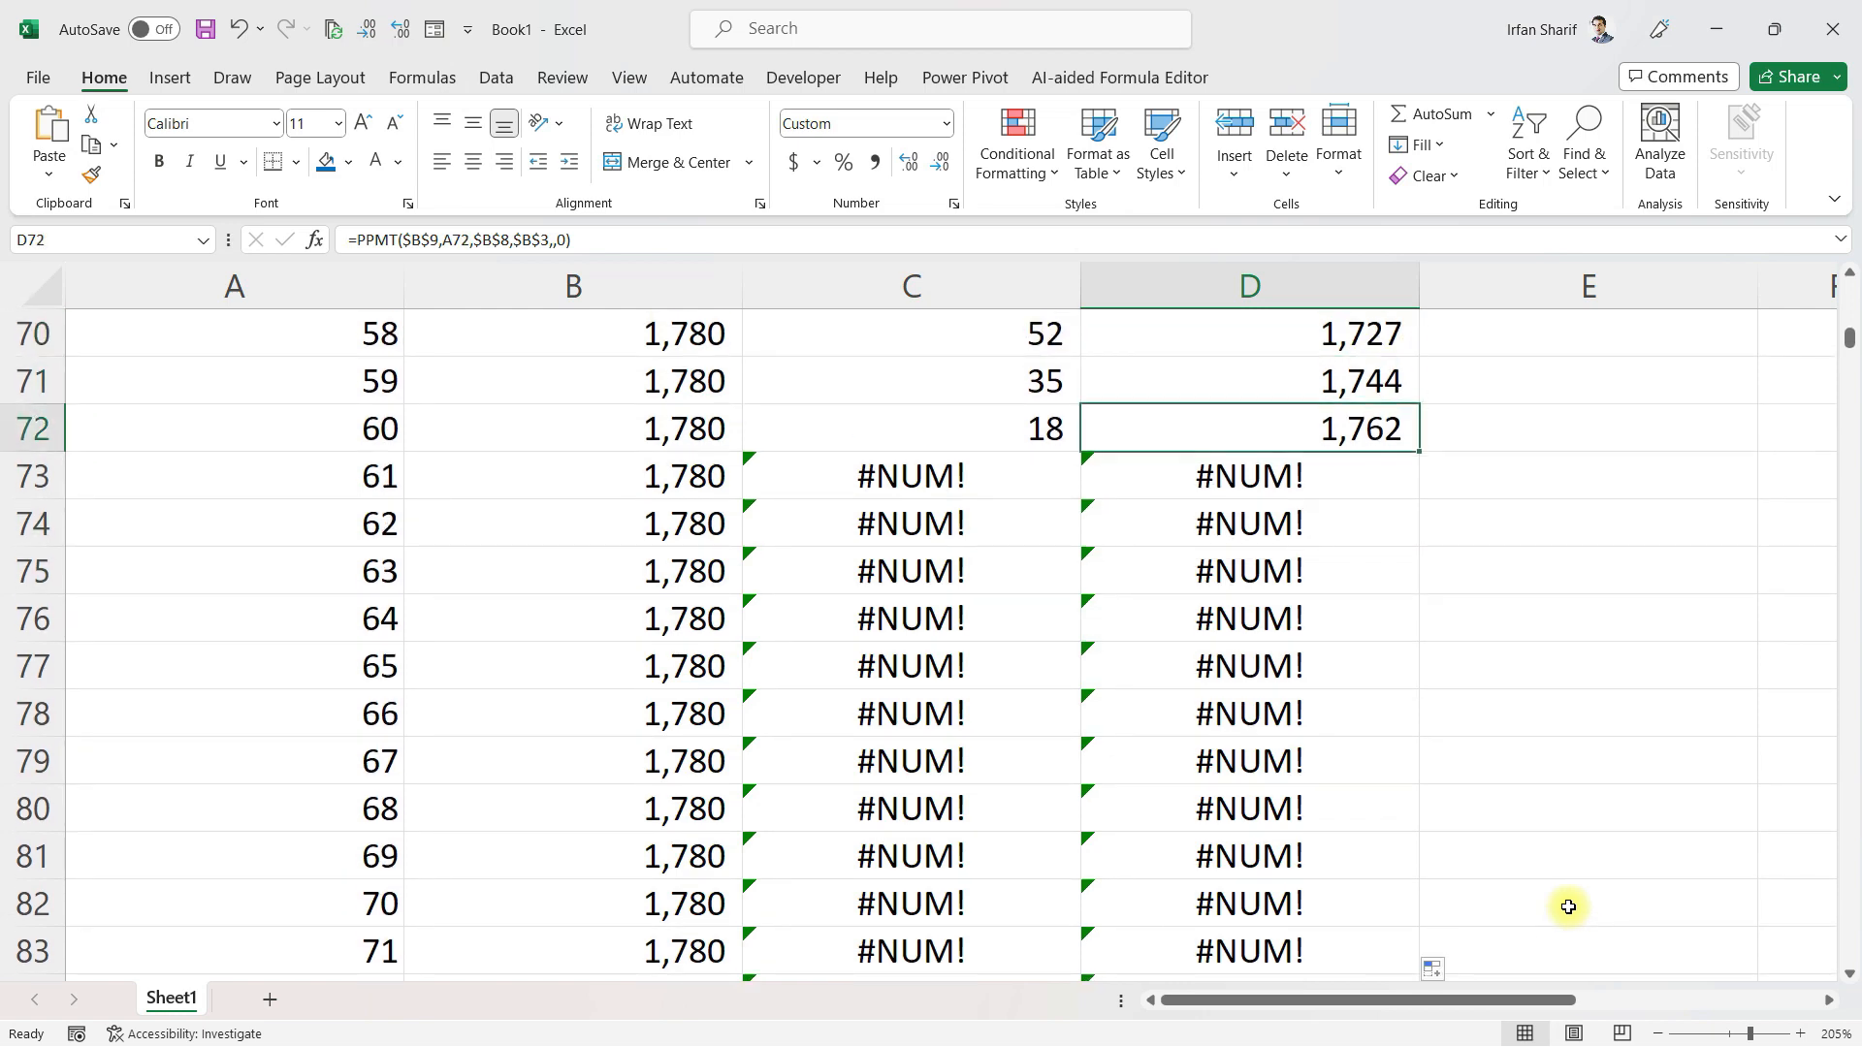
key(Left)
key(Left)
key(Left)
key(Right)
key(Right)
key(Right)
Fill the period 1 balance formula from E13 down the Balance column for all listed periods
key(Up)
key(Up)
key(Up)
key(Up)
key(Up)
key(Up)
key(Up)
key(Up)
key(Up)
key(Up)
key(Up)
key(Up)
key(Up)
key(Up)
key(Up)
key(Up)
key(Up)
key(Up)
key(Up)
key(Up)
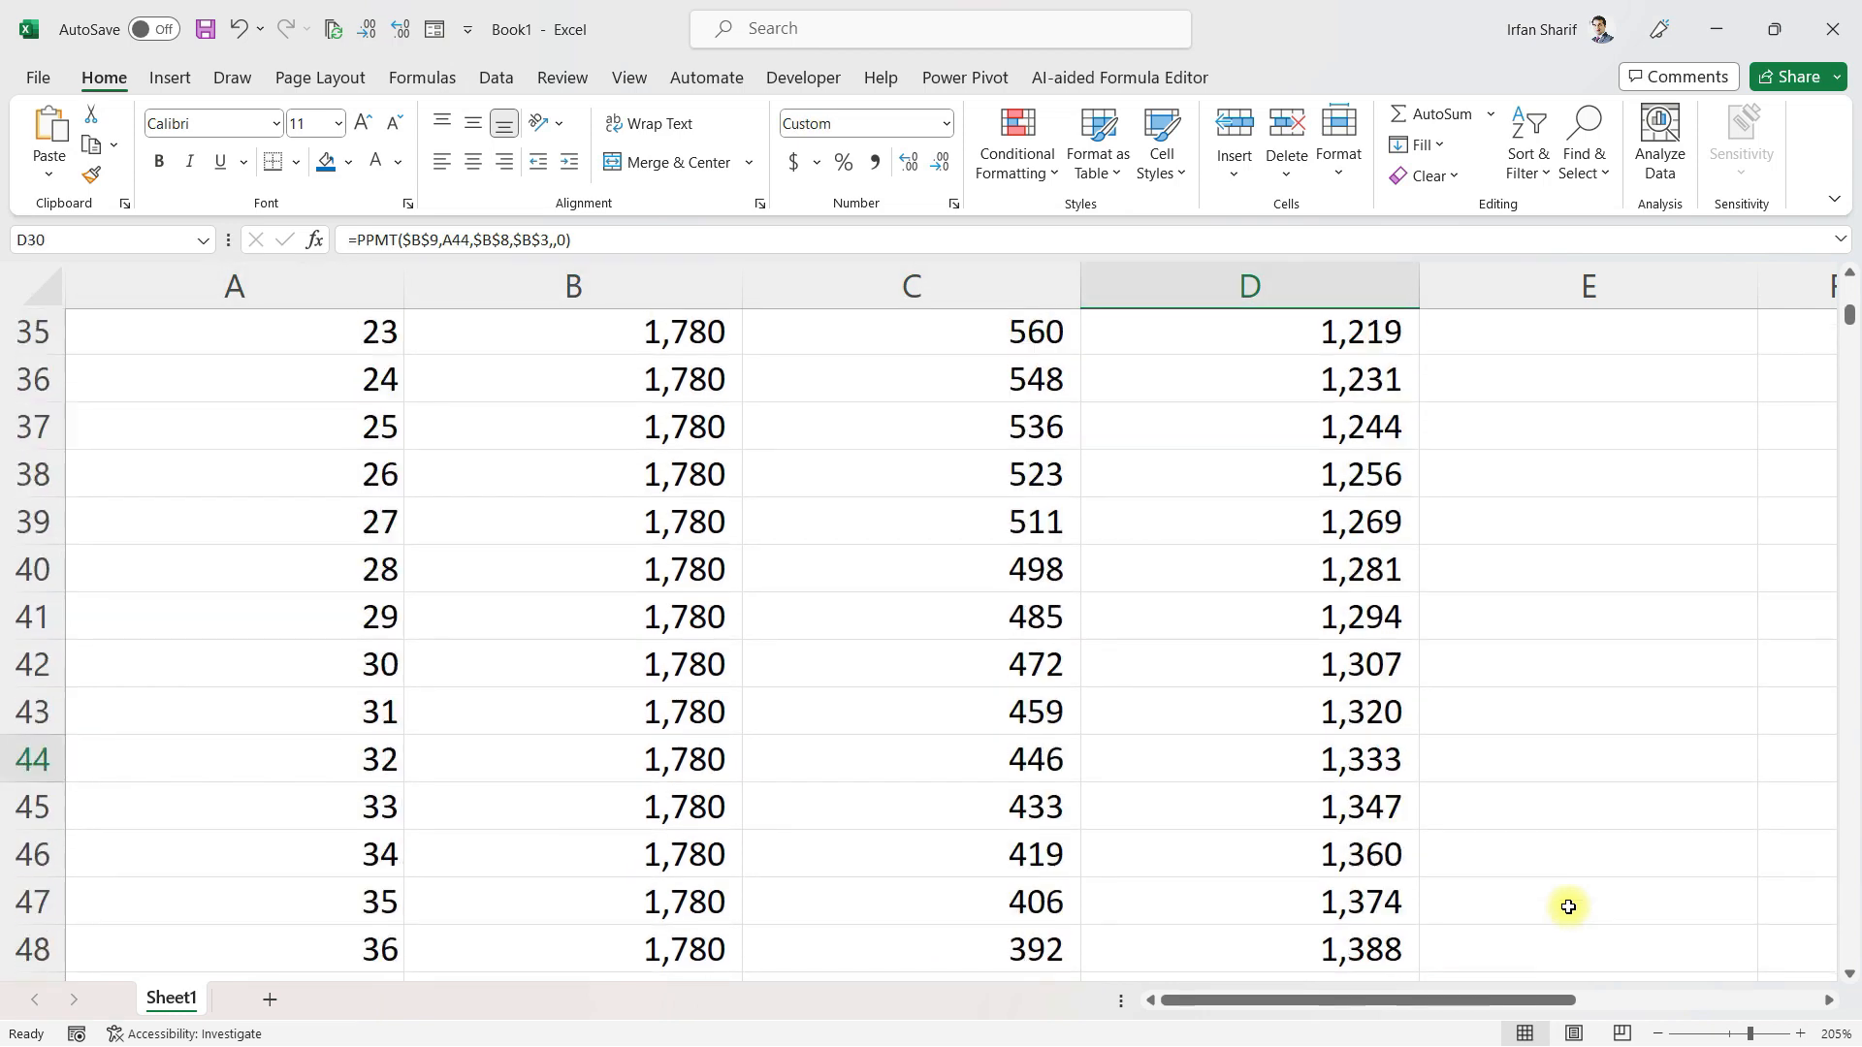
key(Up)
key(Up)
key(Up)
key(Up)
key(Up)
key(Up)
key(Up)
key(Up)
key(Up)
key(Up)
key(Up)
key(Up)
key(Up)
key(Up)
key(Up)
key(Down)
key(Down)
key(Down)
key(Down)
key(Down)
key(Down)
key(Down)
key(Down)
key(Down)
key(Down)
key(Down)
key(Down)
key(Right)
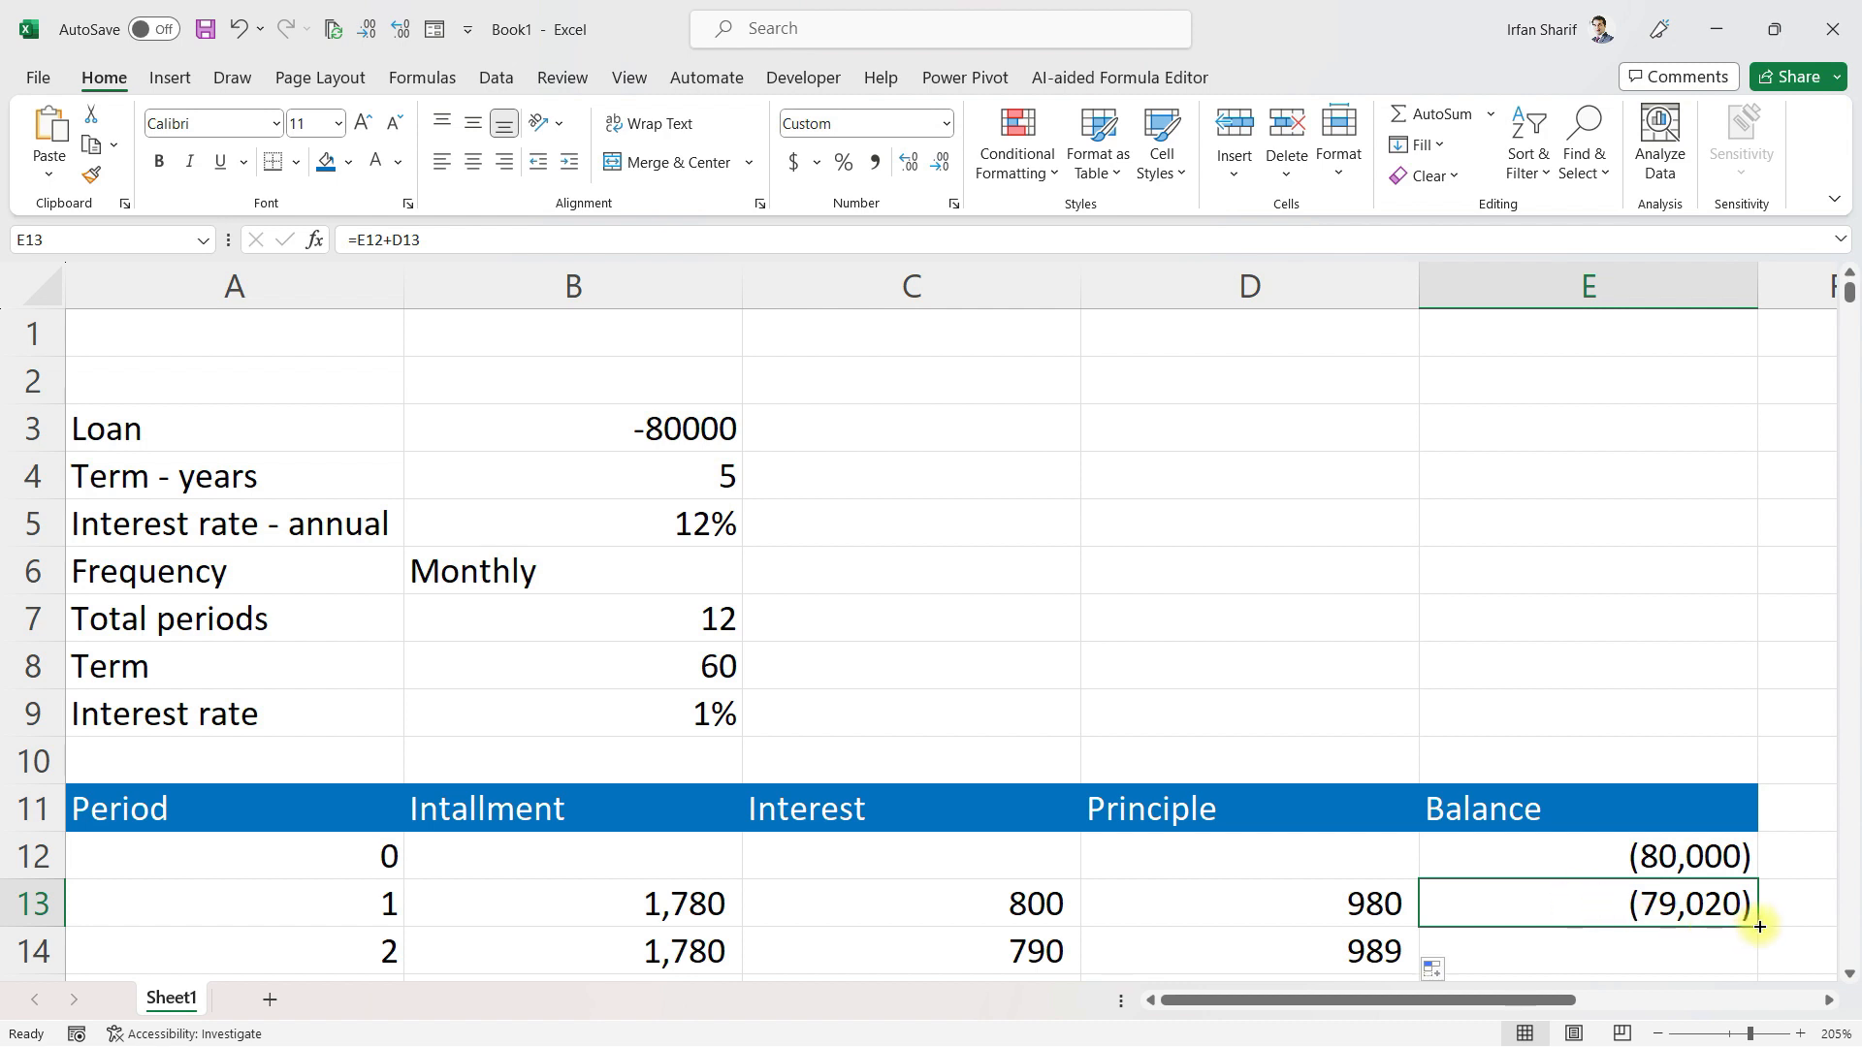
drag(1756, 927, 1757, 946)
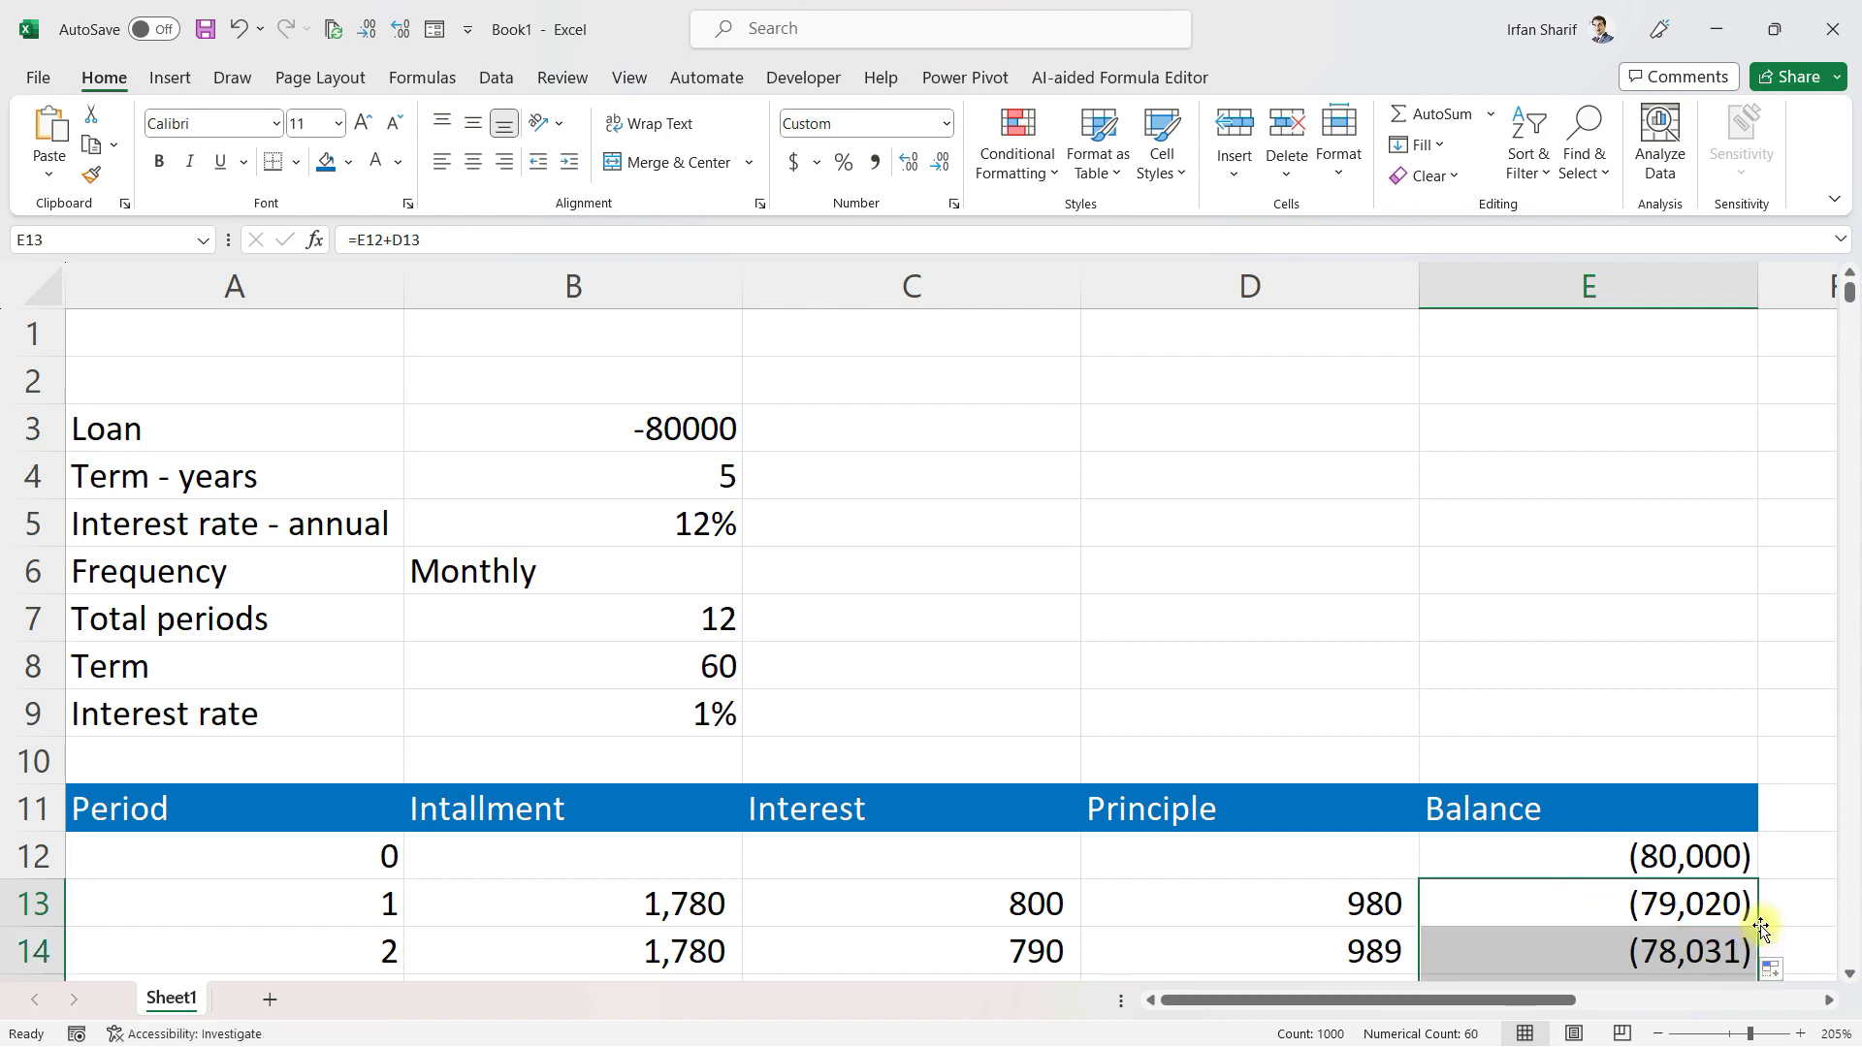
Examine the filled values down the Balance column from period 2 to beyond period 60
click(1750, 943)
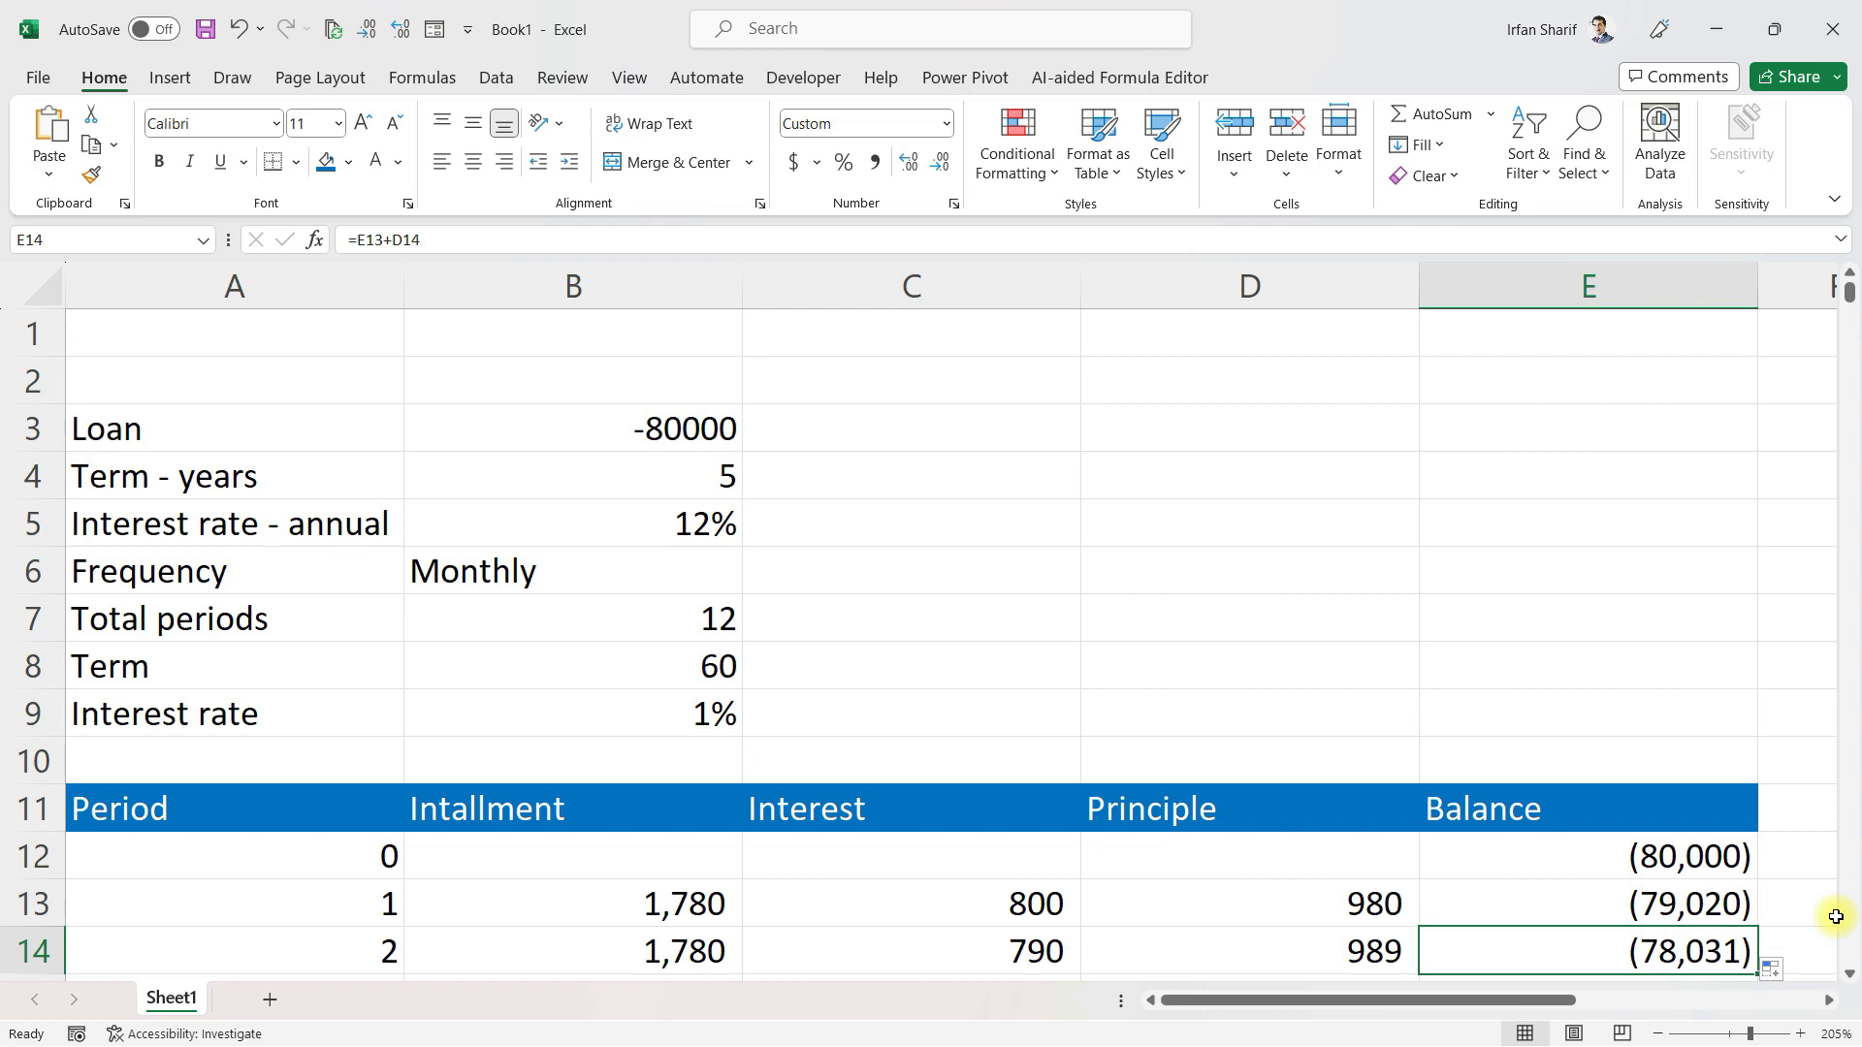
key(Page_Down)
key(Page_Down)
key(Page_Down)
key(Page_Down)
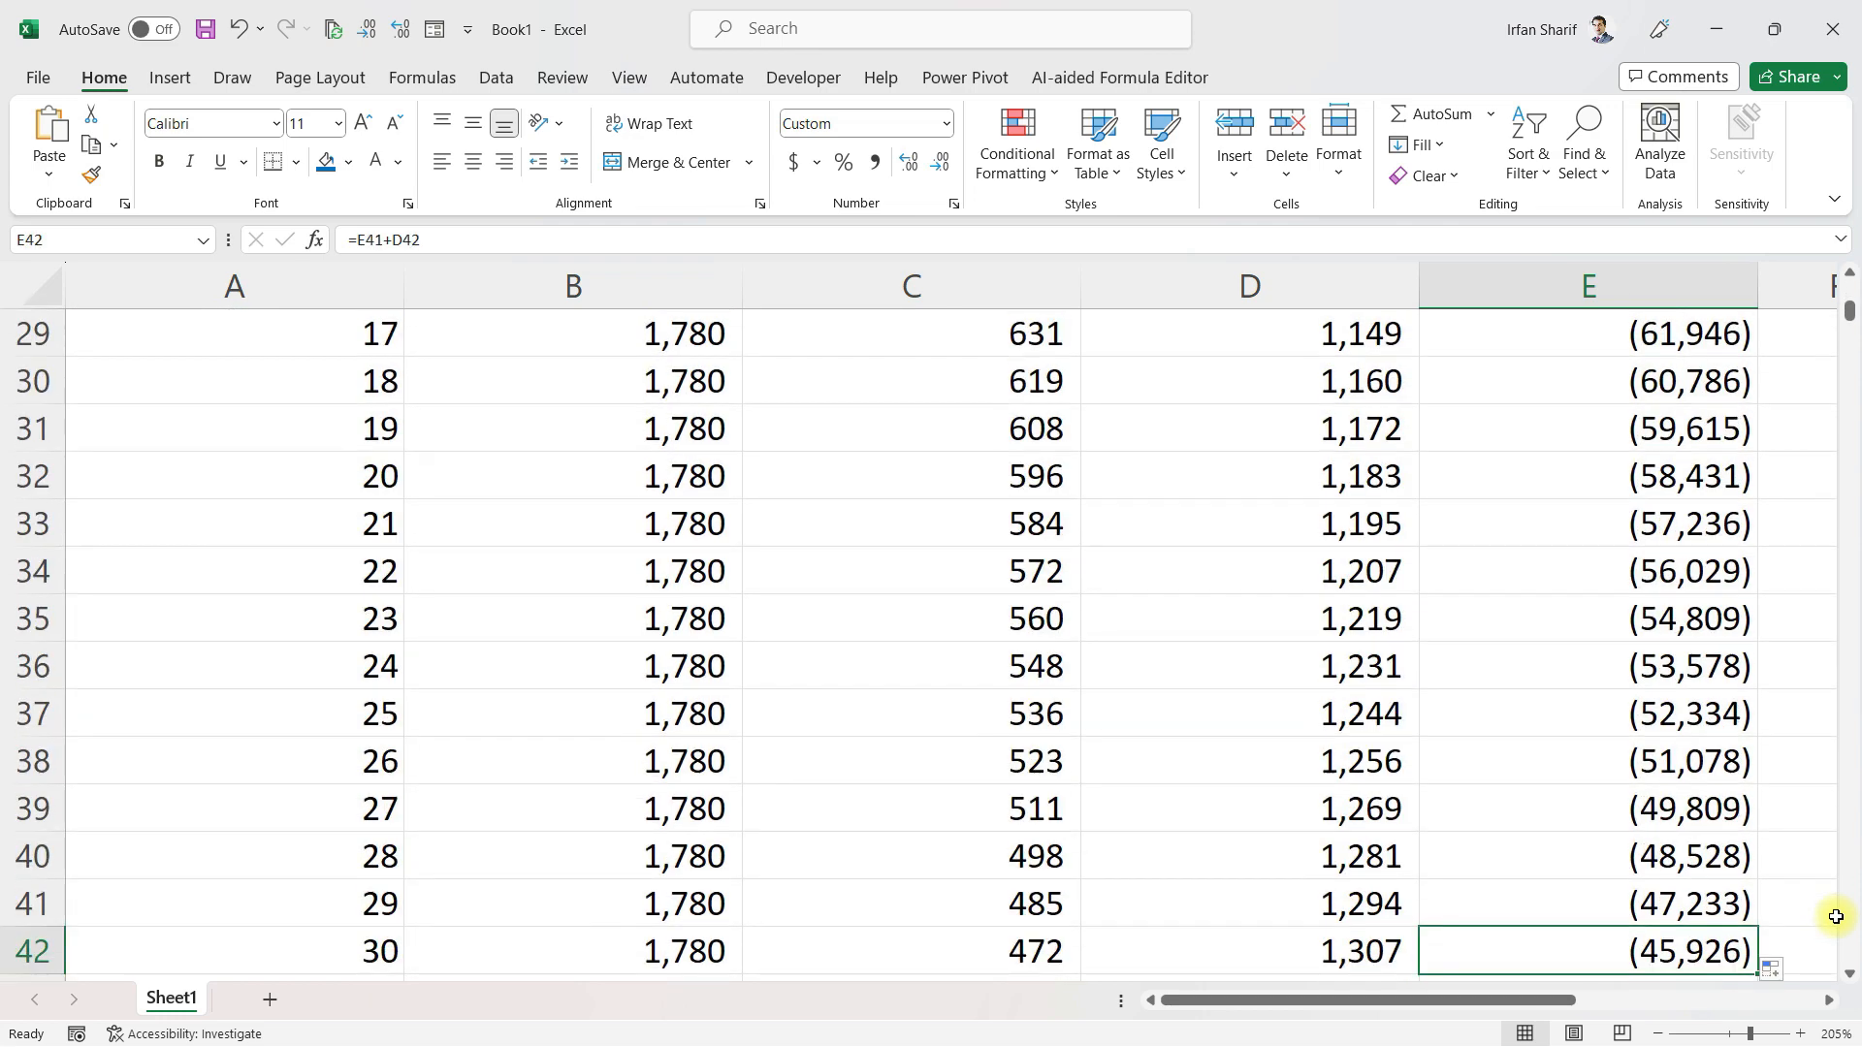
key(Down)
key(Down)
key(Down)
key(Down)
key(Down)
key(Down)
key(Down)
key(Down)
key(Down)
key(Down)
key(Down)
key(Down)
key(Down)
key(Down)
key(Up)
key(Up)
key(Up)
key(Up)
key(Up)
key(Up)
key(Up)
key(Up)
key(Up)
key(Up)
key(Up)
key(Up)
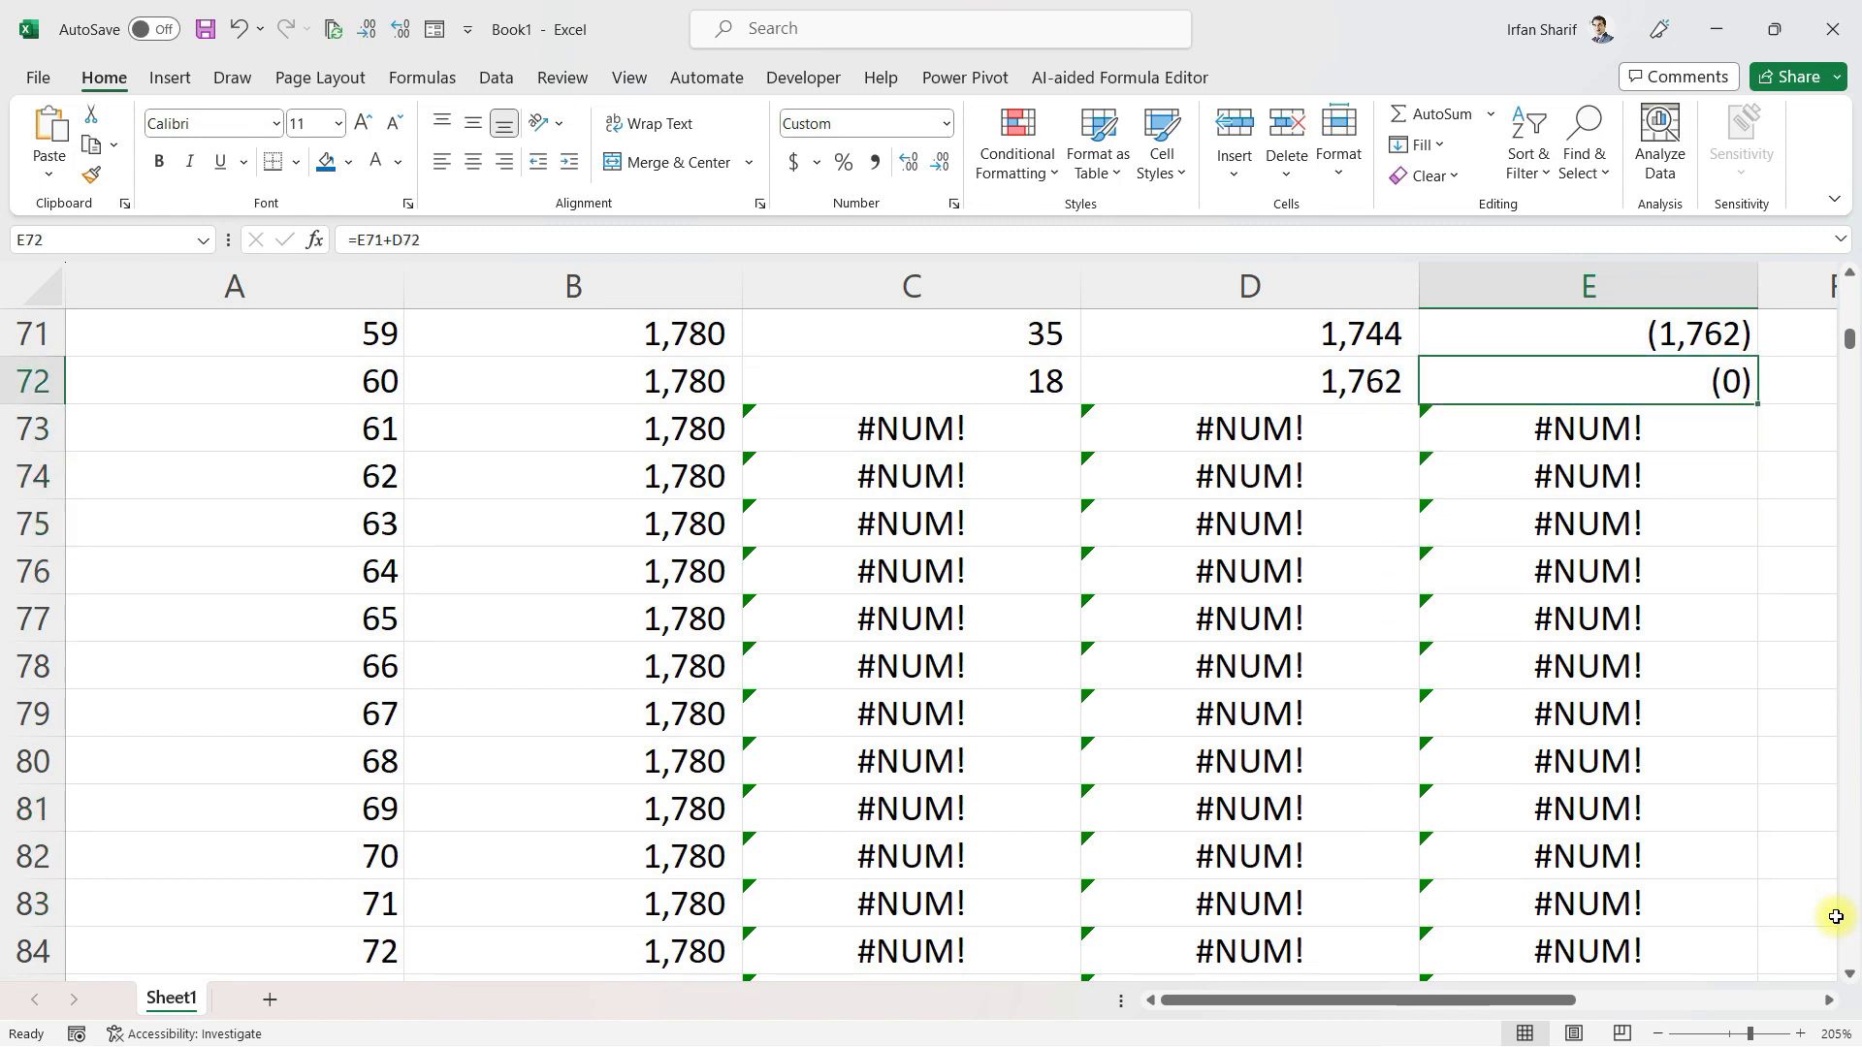
Compare the period 60 balance in E72 with its period number and with the balances of periods 57 to 59
key(Left)
key(Left)
key(Left)
key(Left)
key(Right)
key(Right)
key(Right)
key(Right)
key(Up)
key(Up)
key(Up)
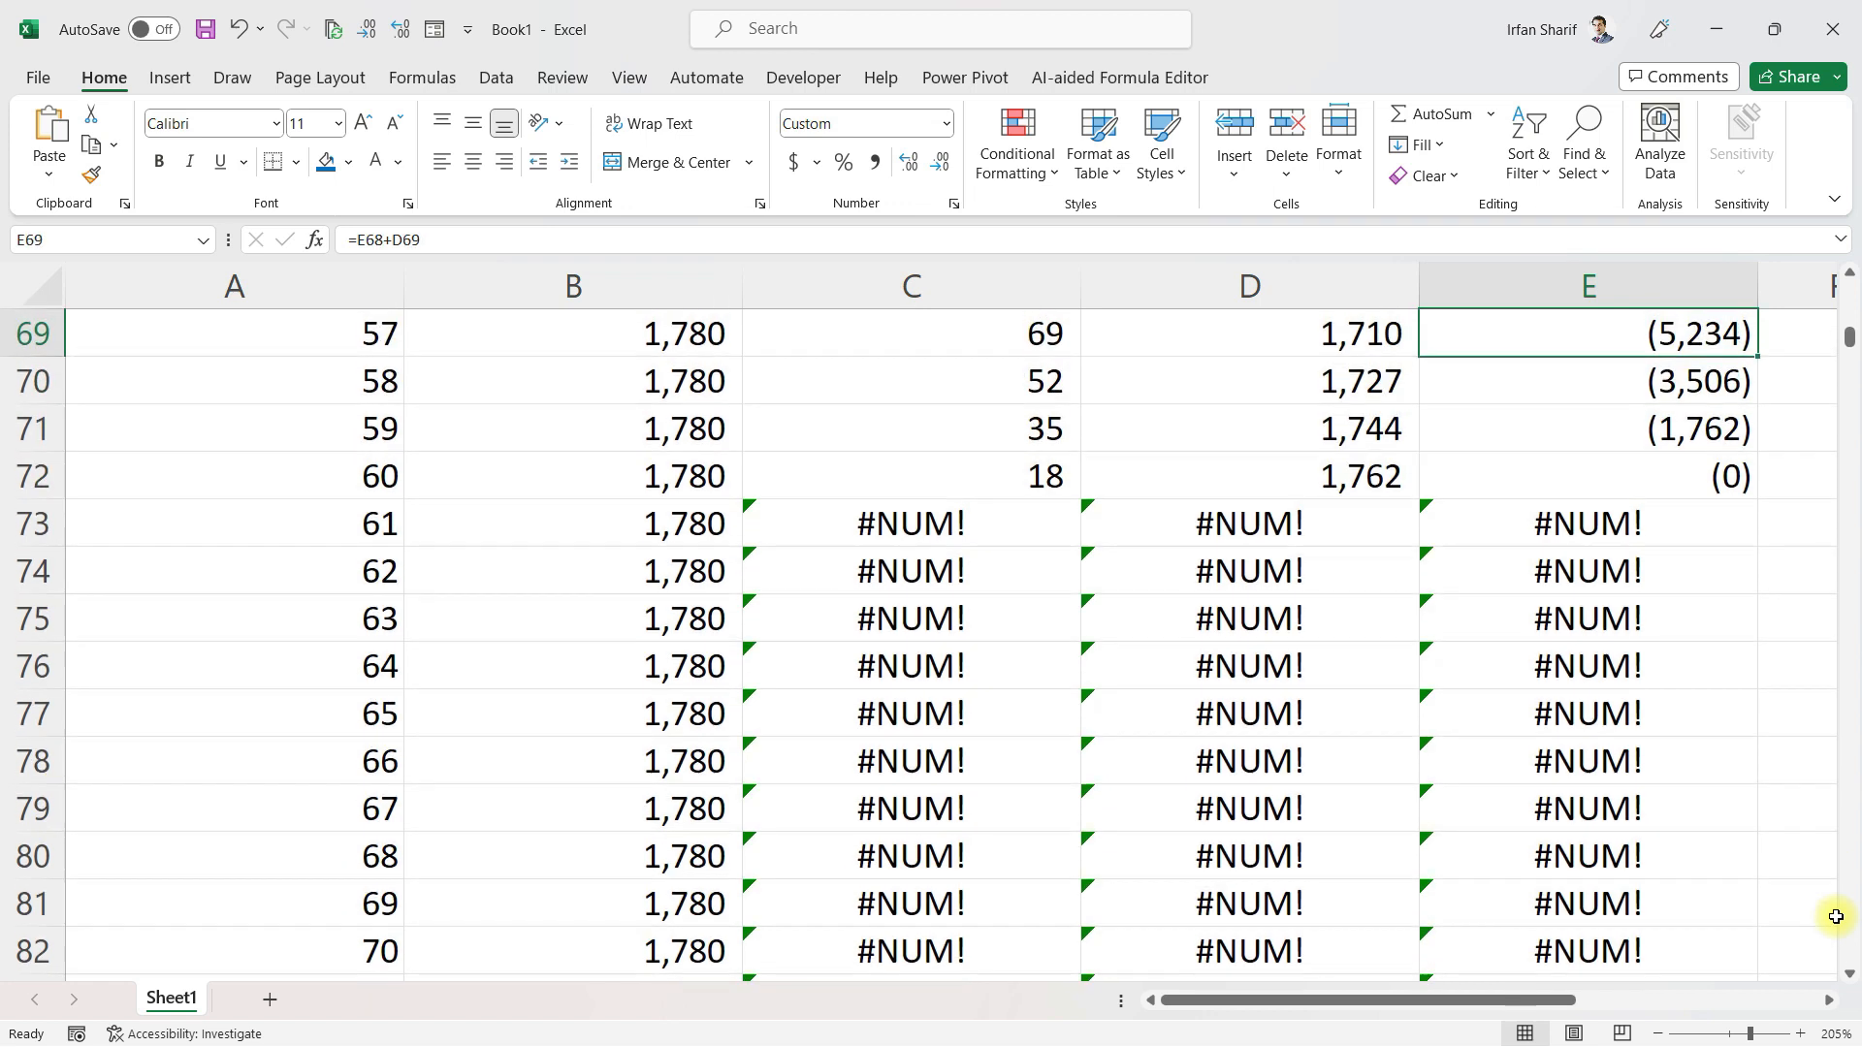
key(Down)
key(Down)
key(Down)
key(Left)
key(Left)
key(Left)
key(Left)
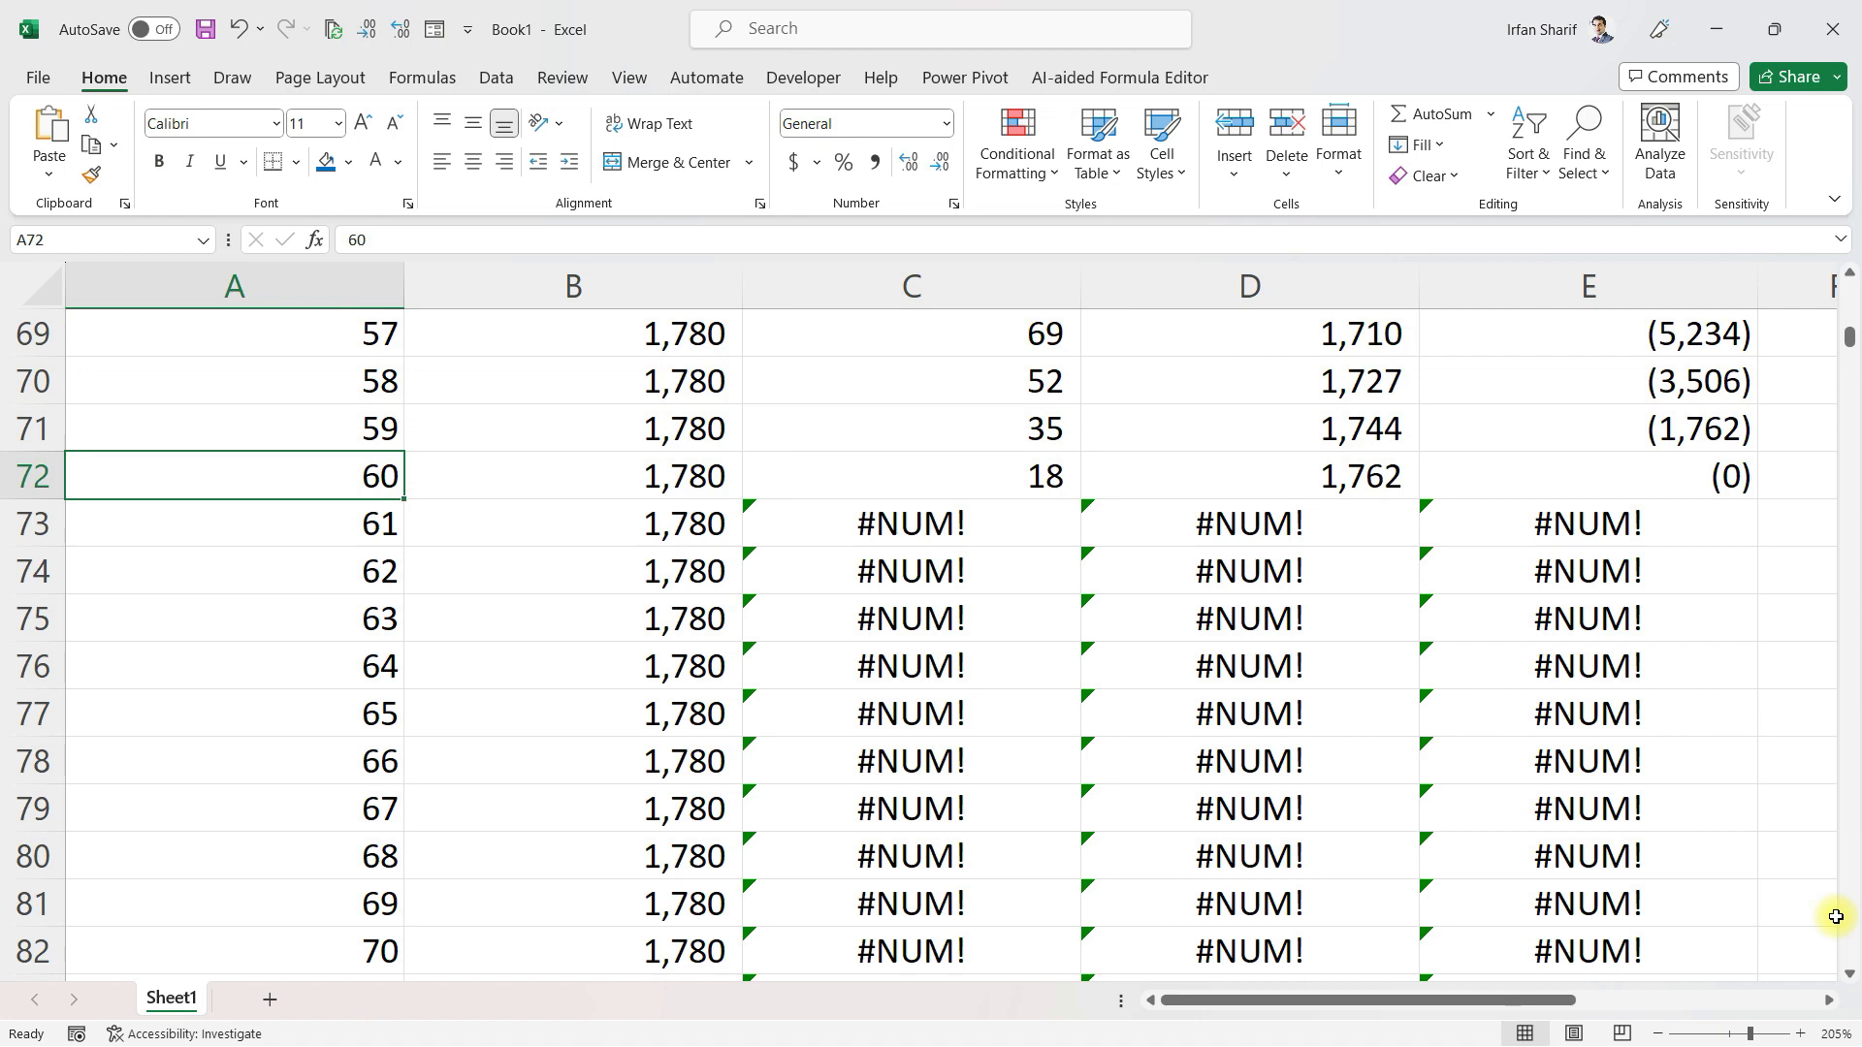
Compare the period 60 balance in E72 with the original loan amount in B3
key(Right)
key(Right)
key(Right)
key(Right)
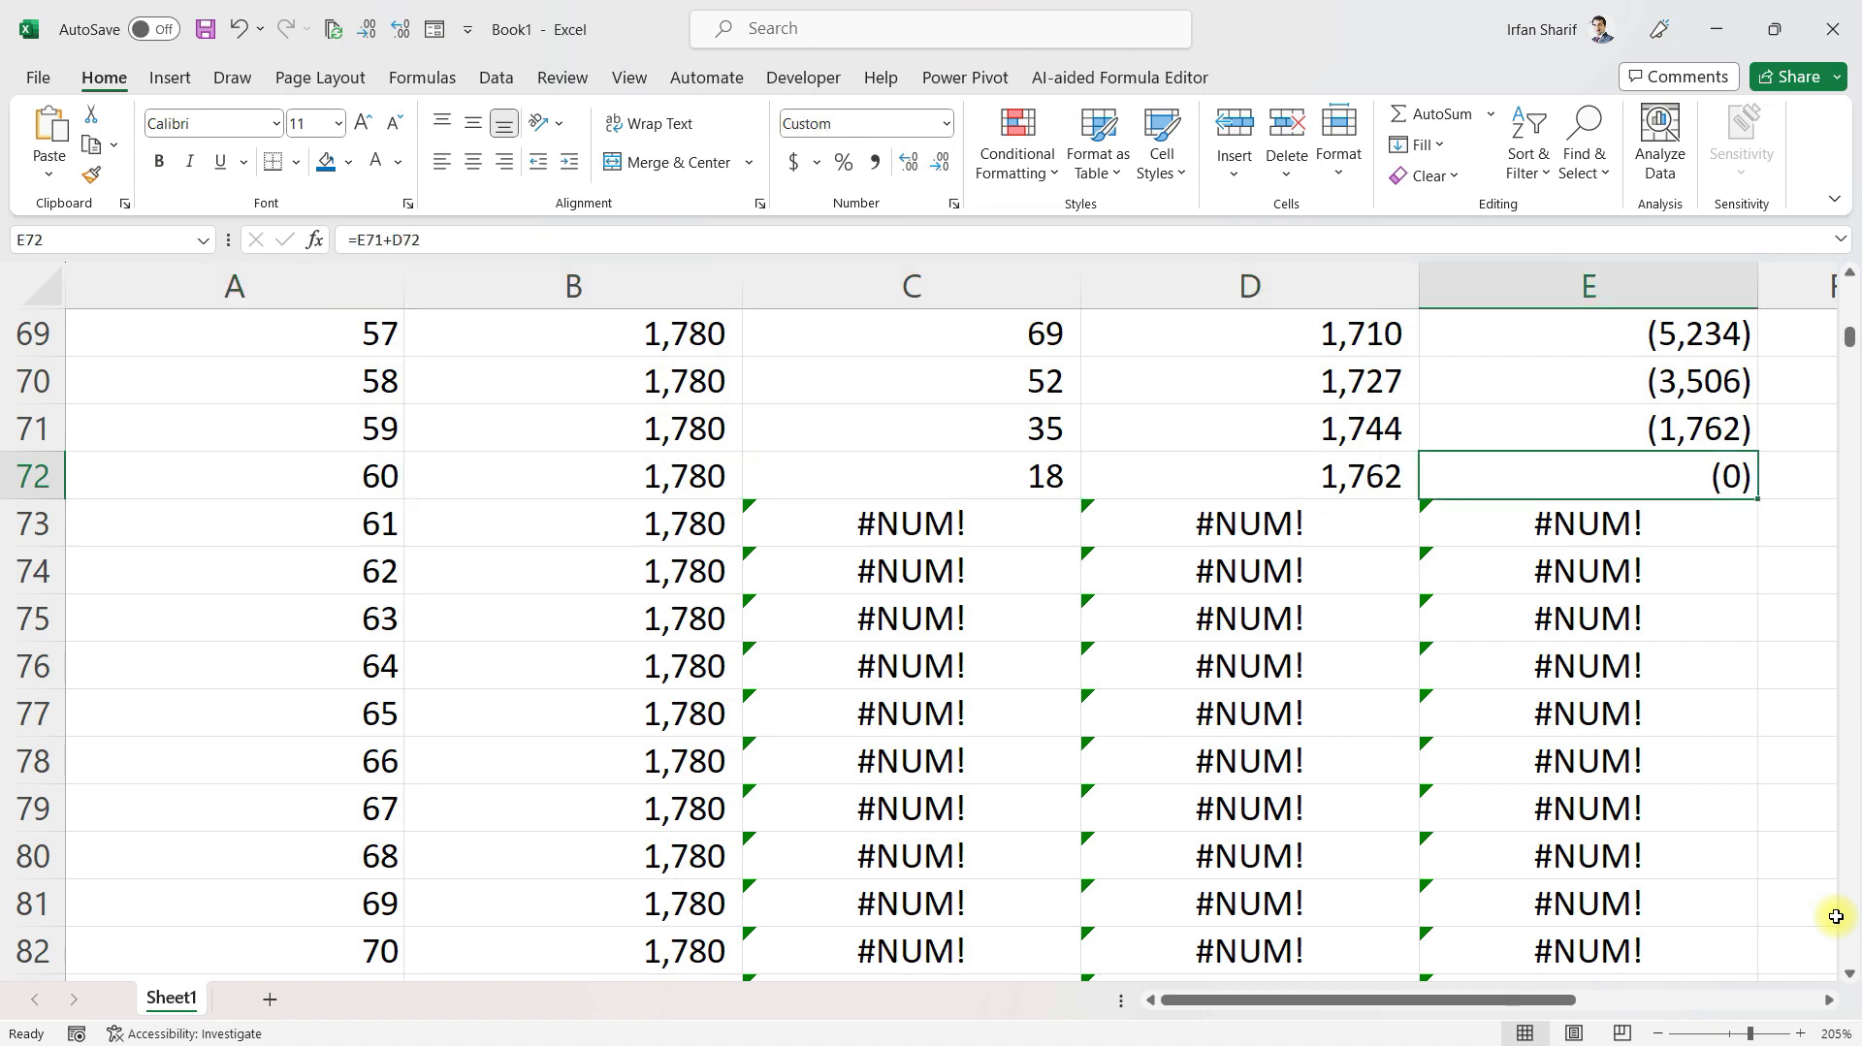
key(Page_Up)
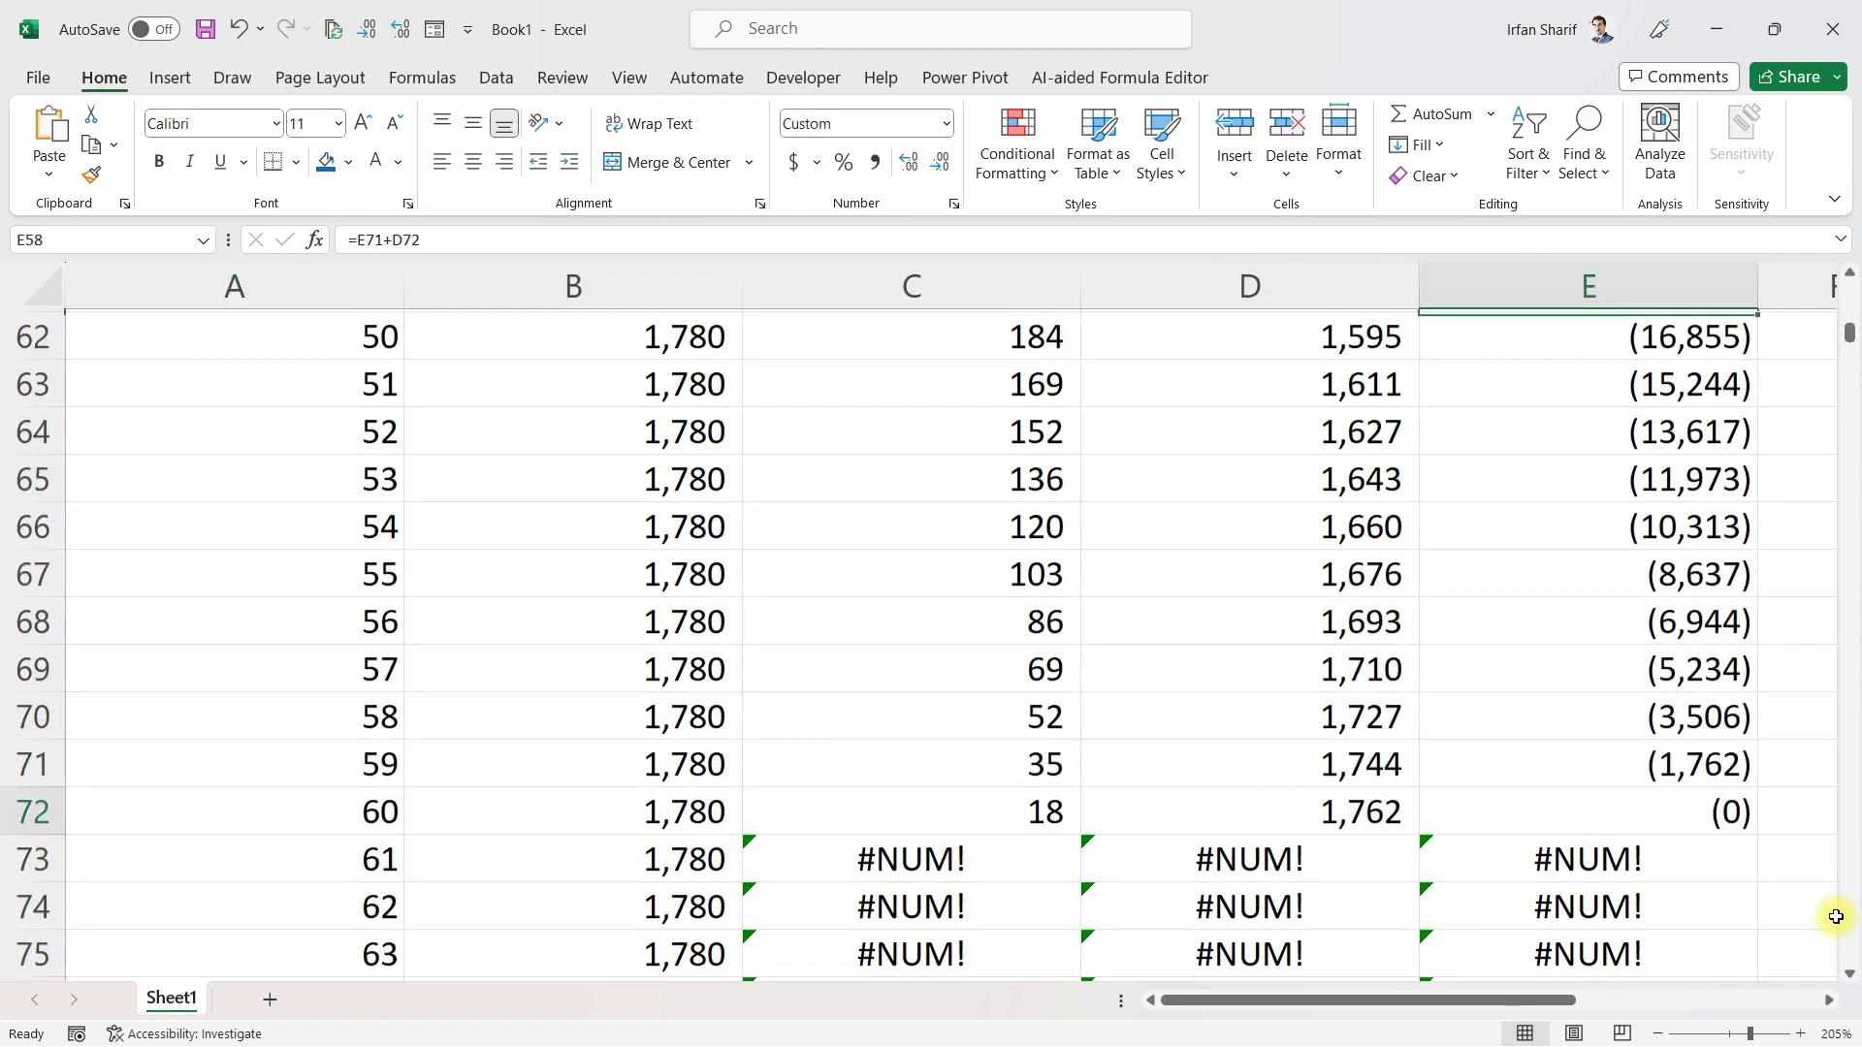
key(Page_Up)
key(Page_Up)
key(Page_Up)
key(Page_Up)
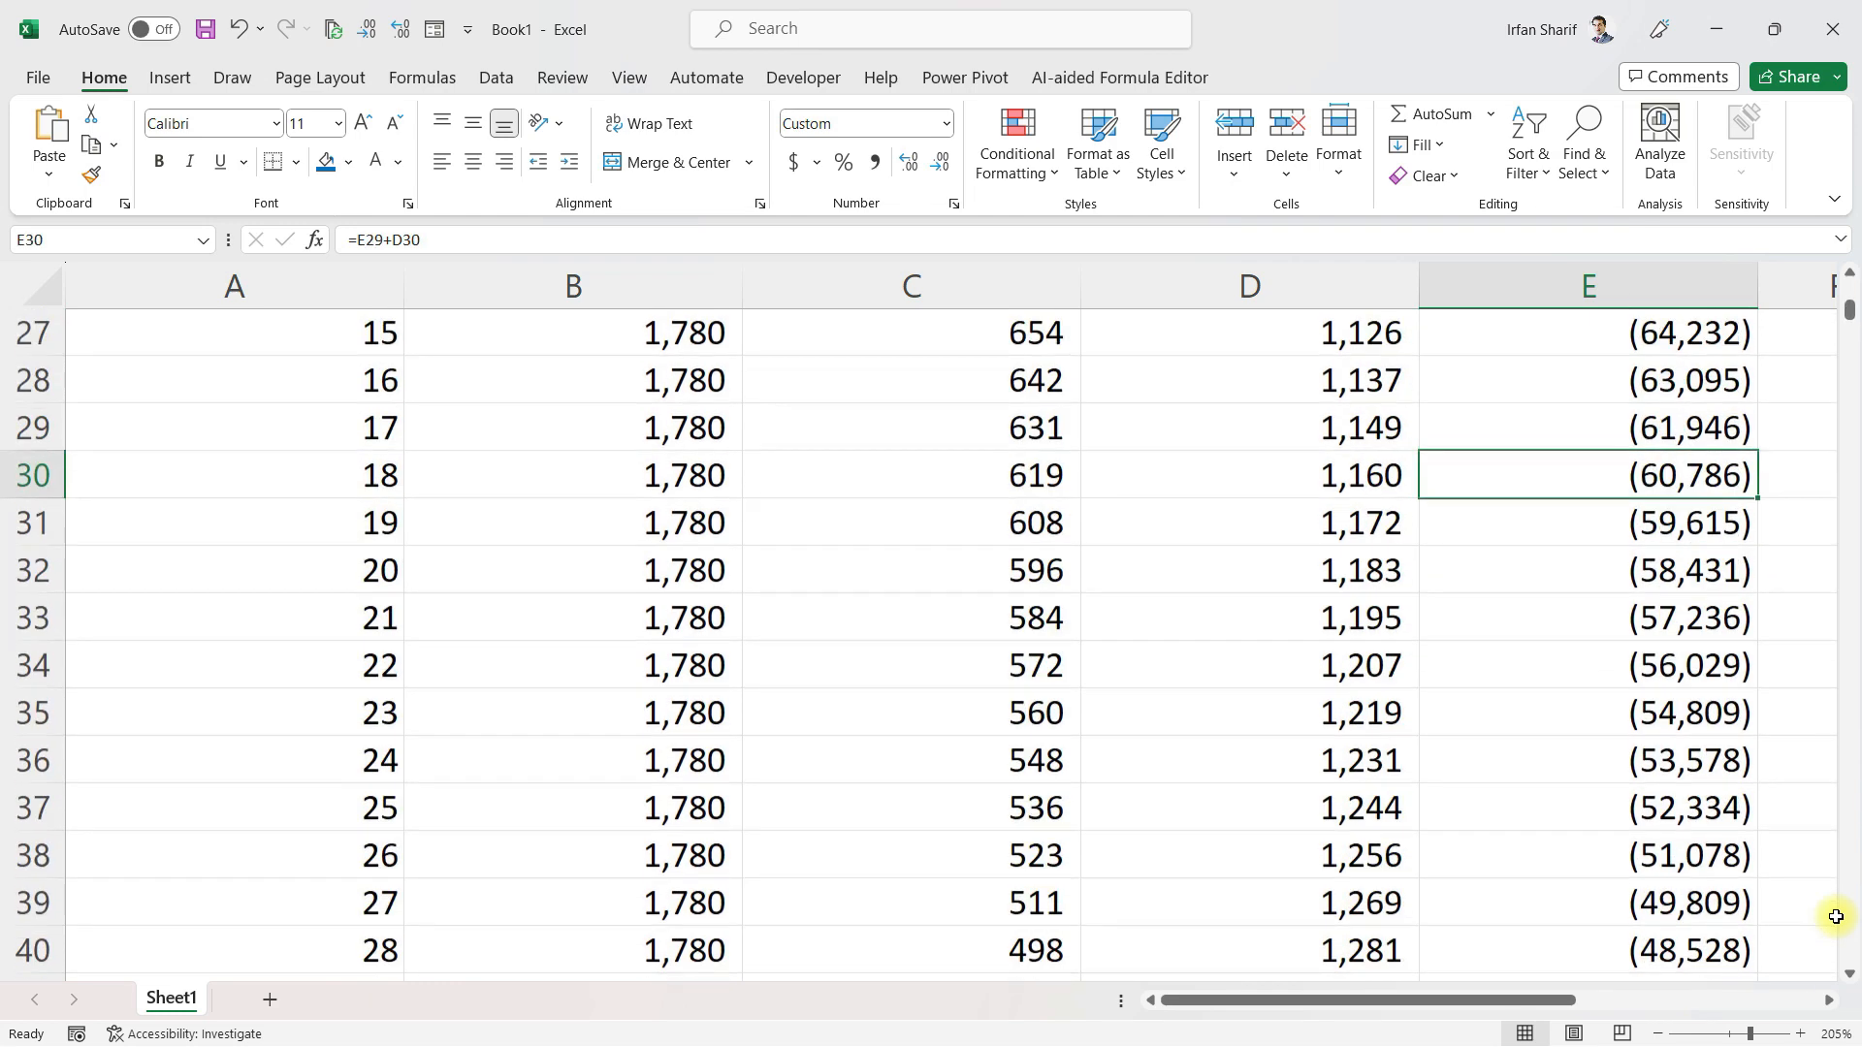
key(Left)
key(Left)
key(Left)
key(Left)
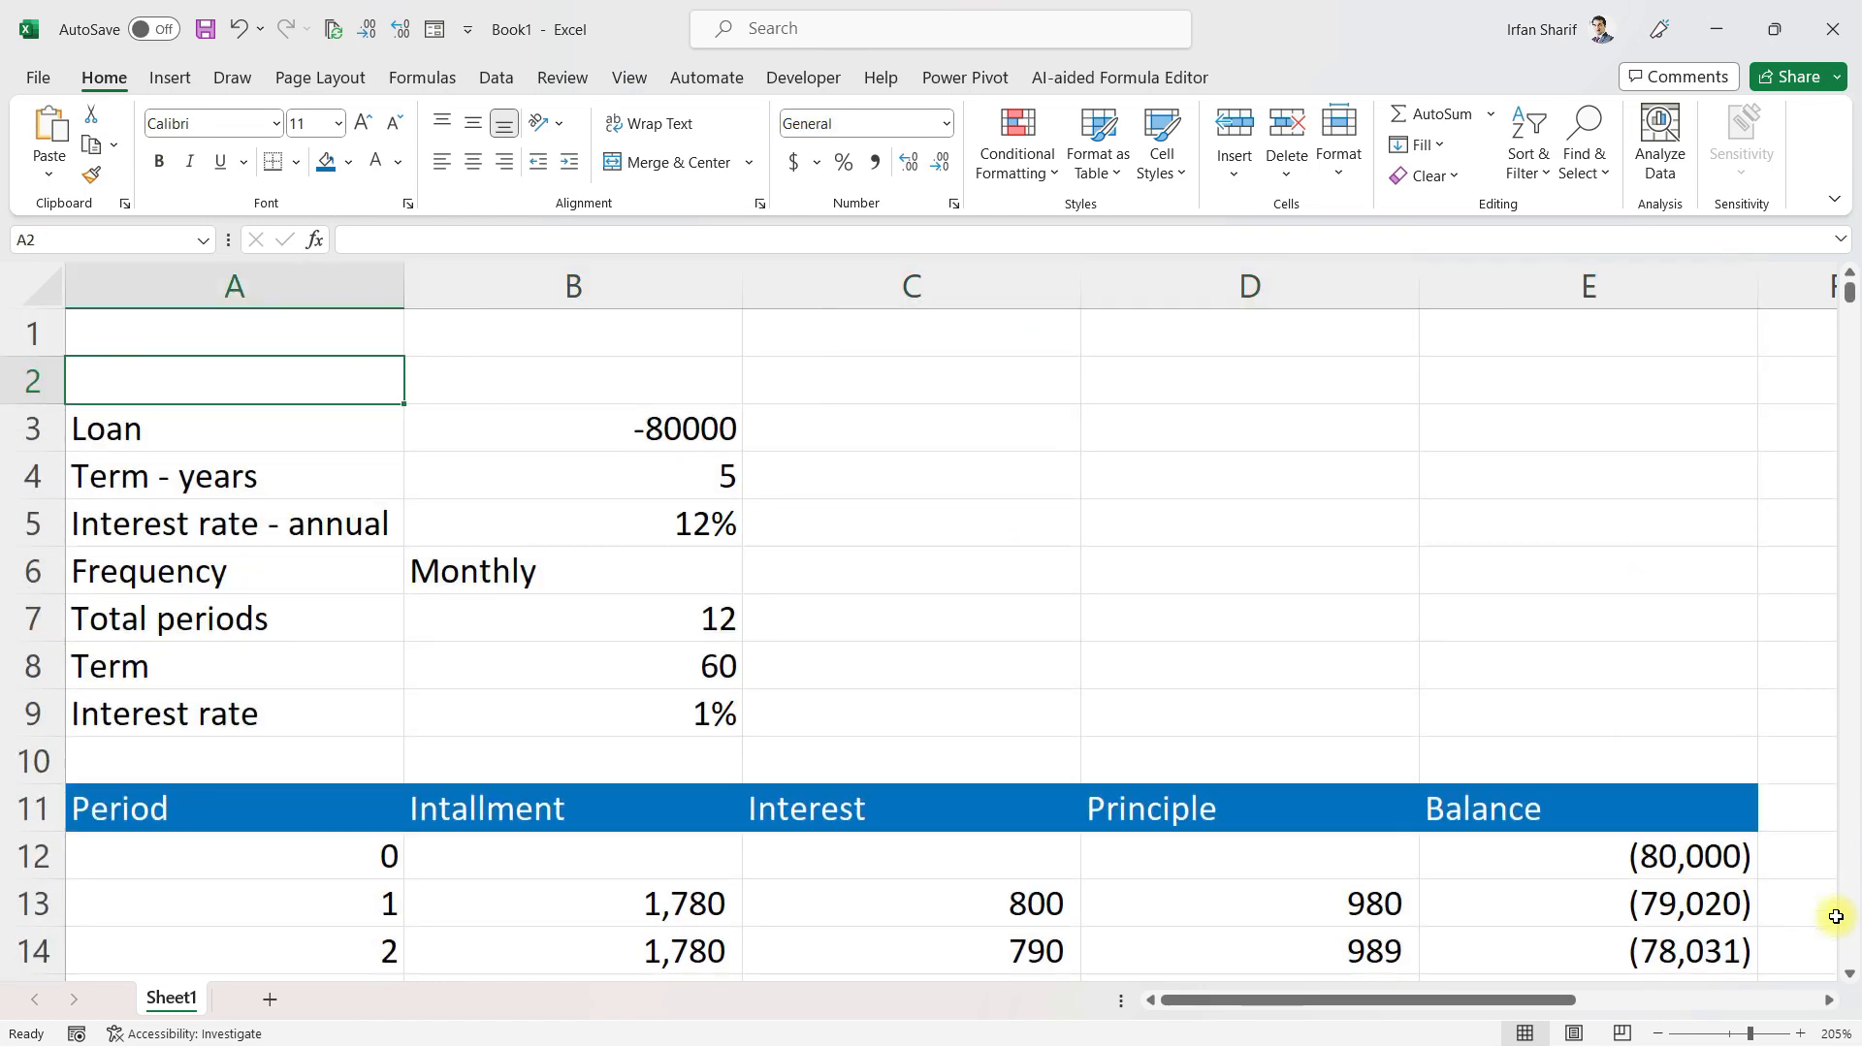
key(Right)
key(Down)
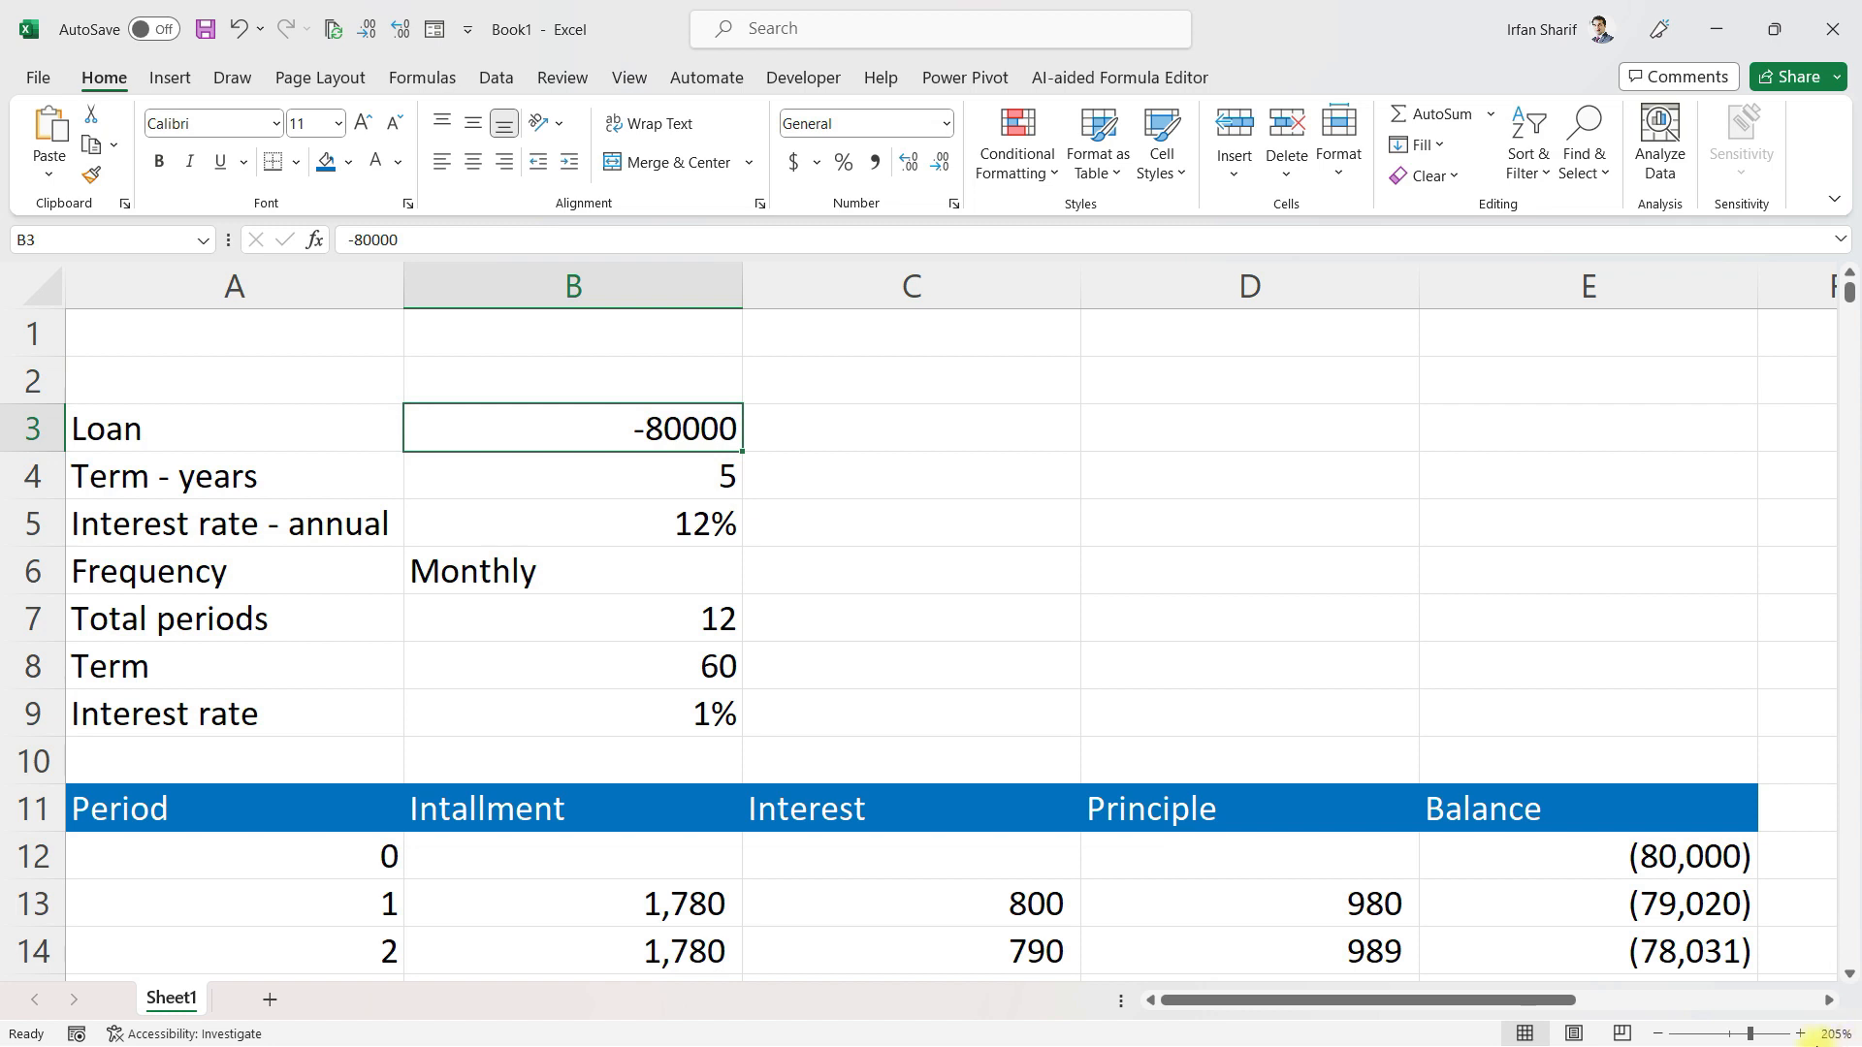
Review the period 1 interest and principal formulas in C13 and D13
click(1014, 907)
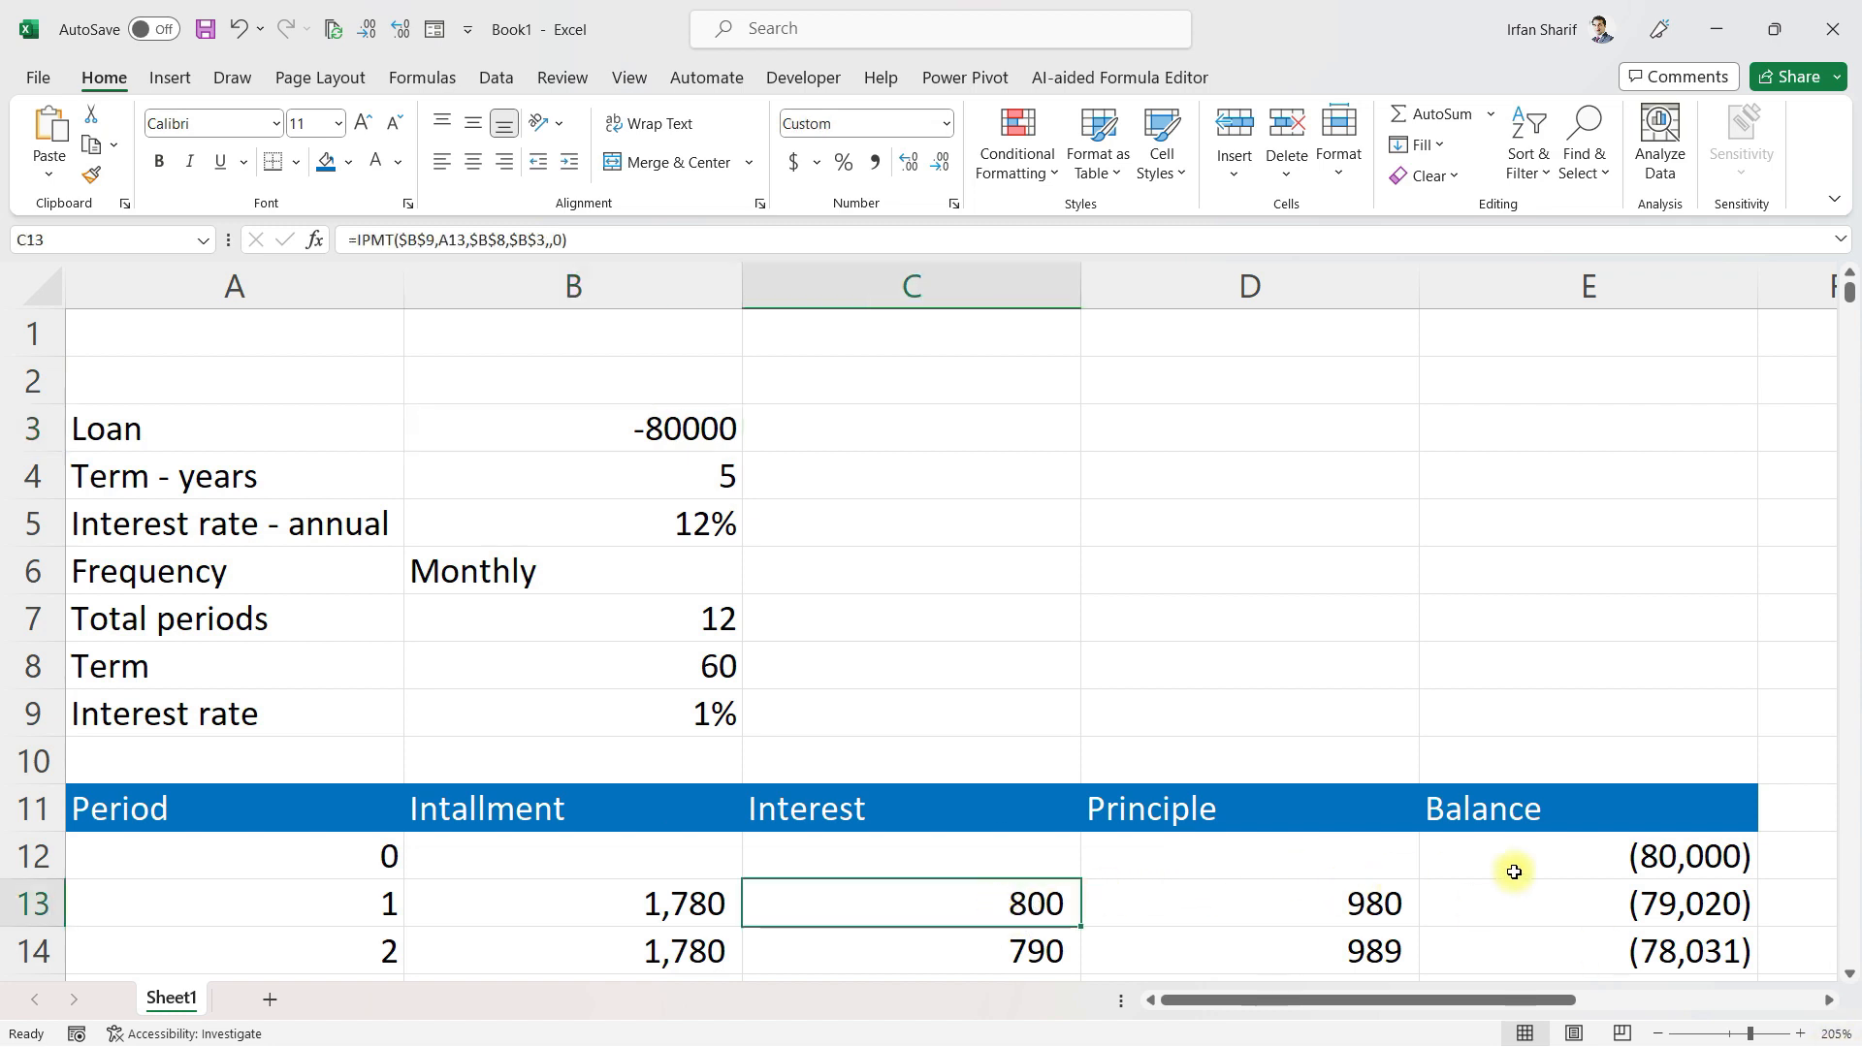
click(1294, 903)
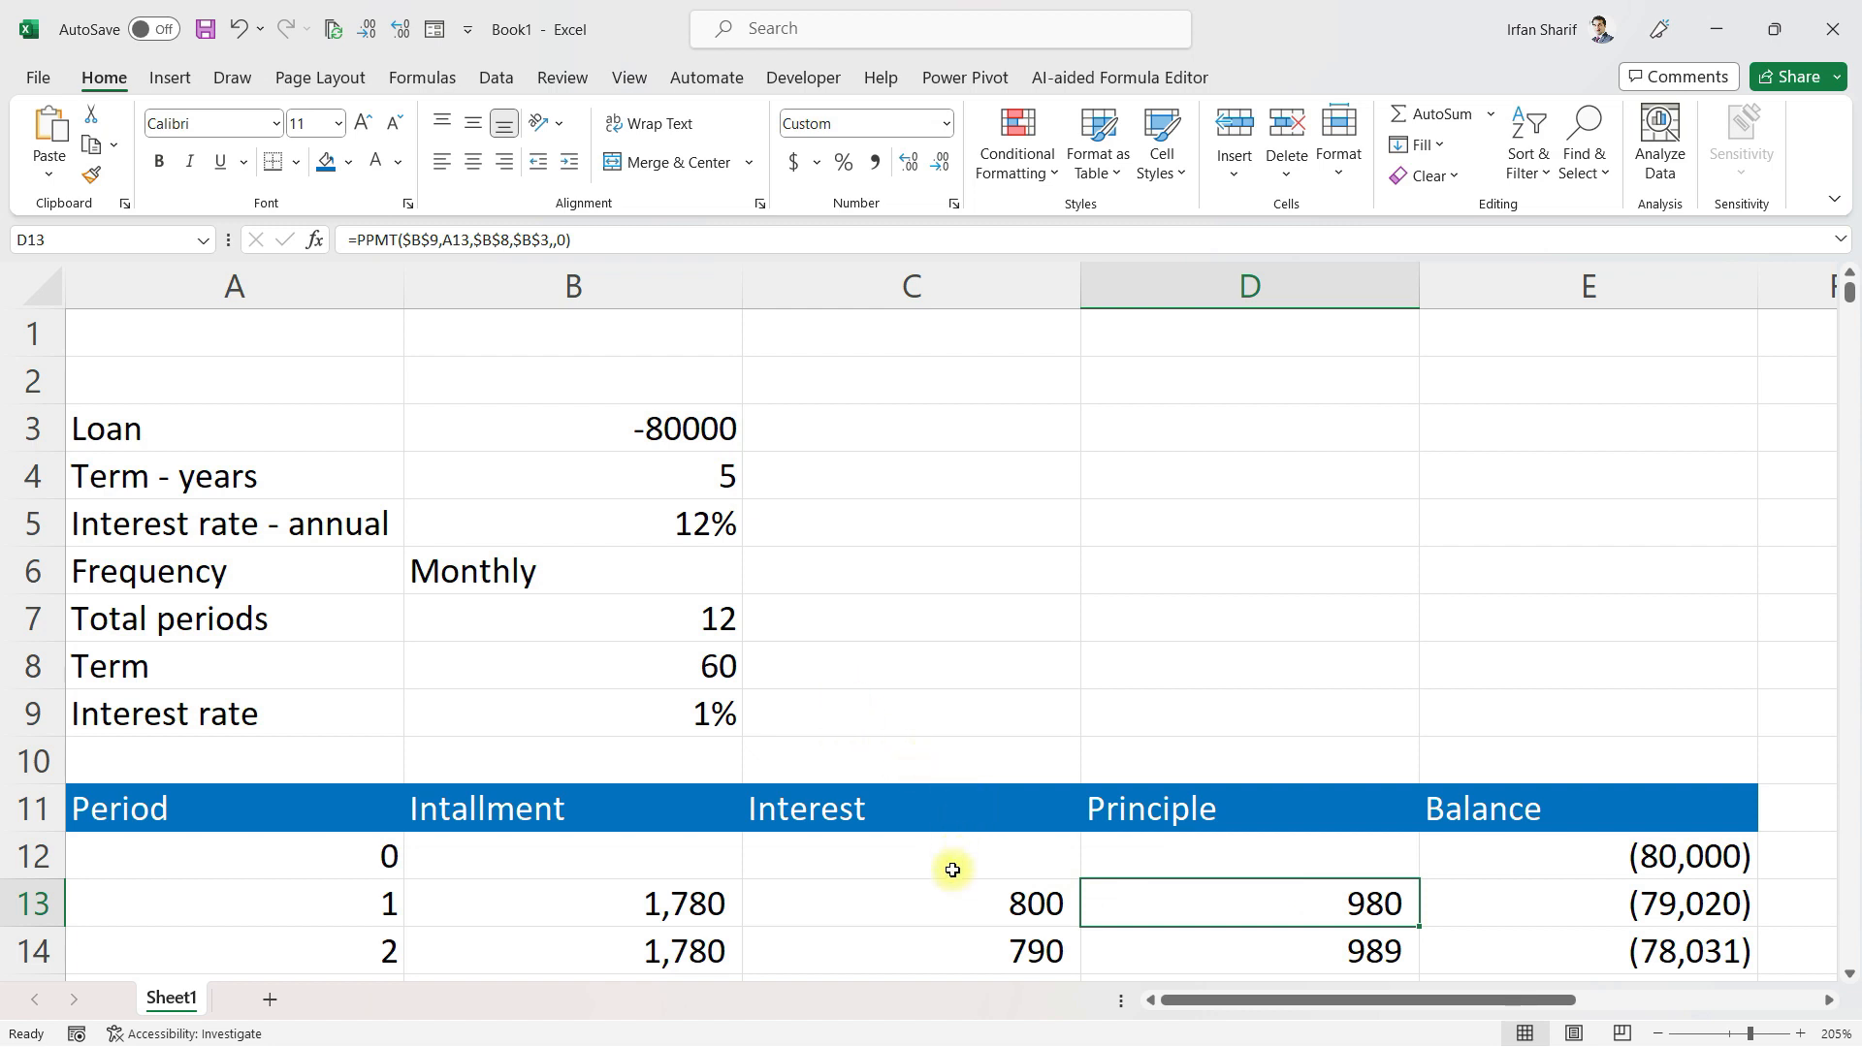
click(963, 907)
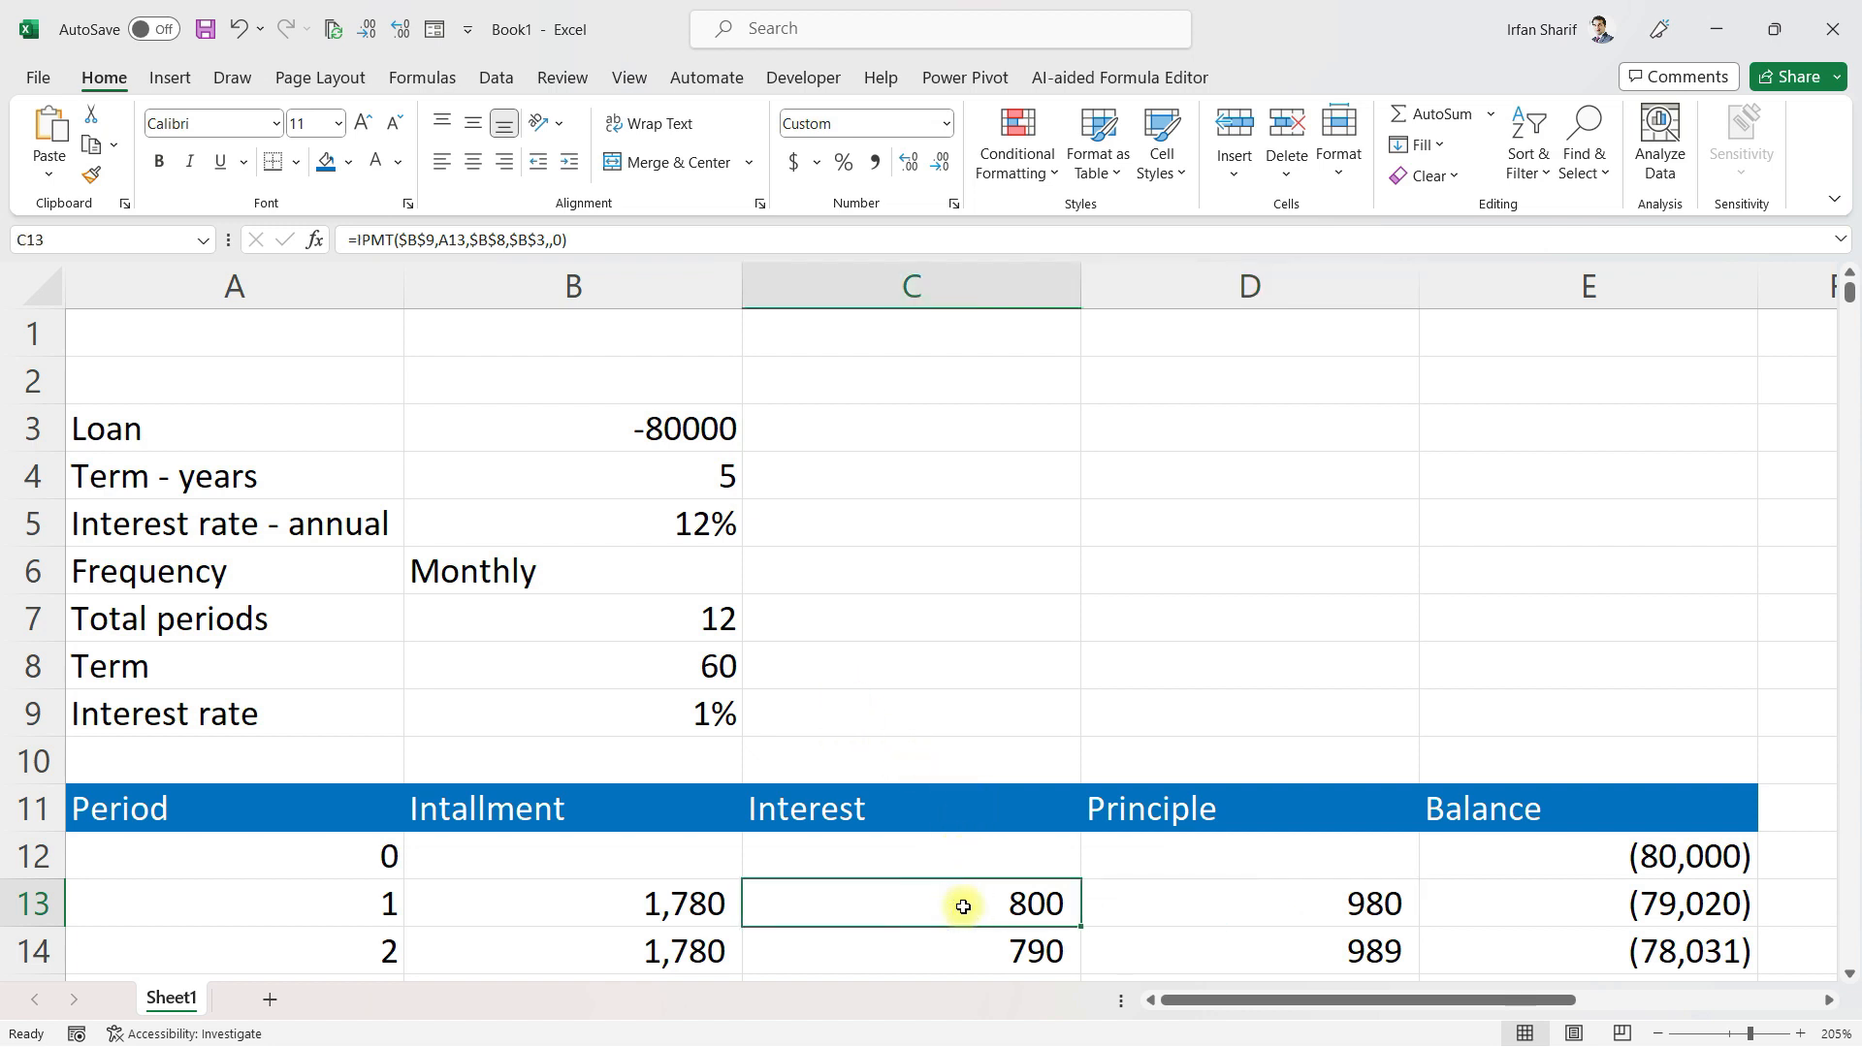
Wrap the IPMT formula in C13 in IFERROR with an empty string "" as the error value, and fill it down the Interest column
scroll(965, 873, down, 1)
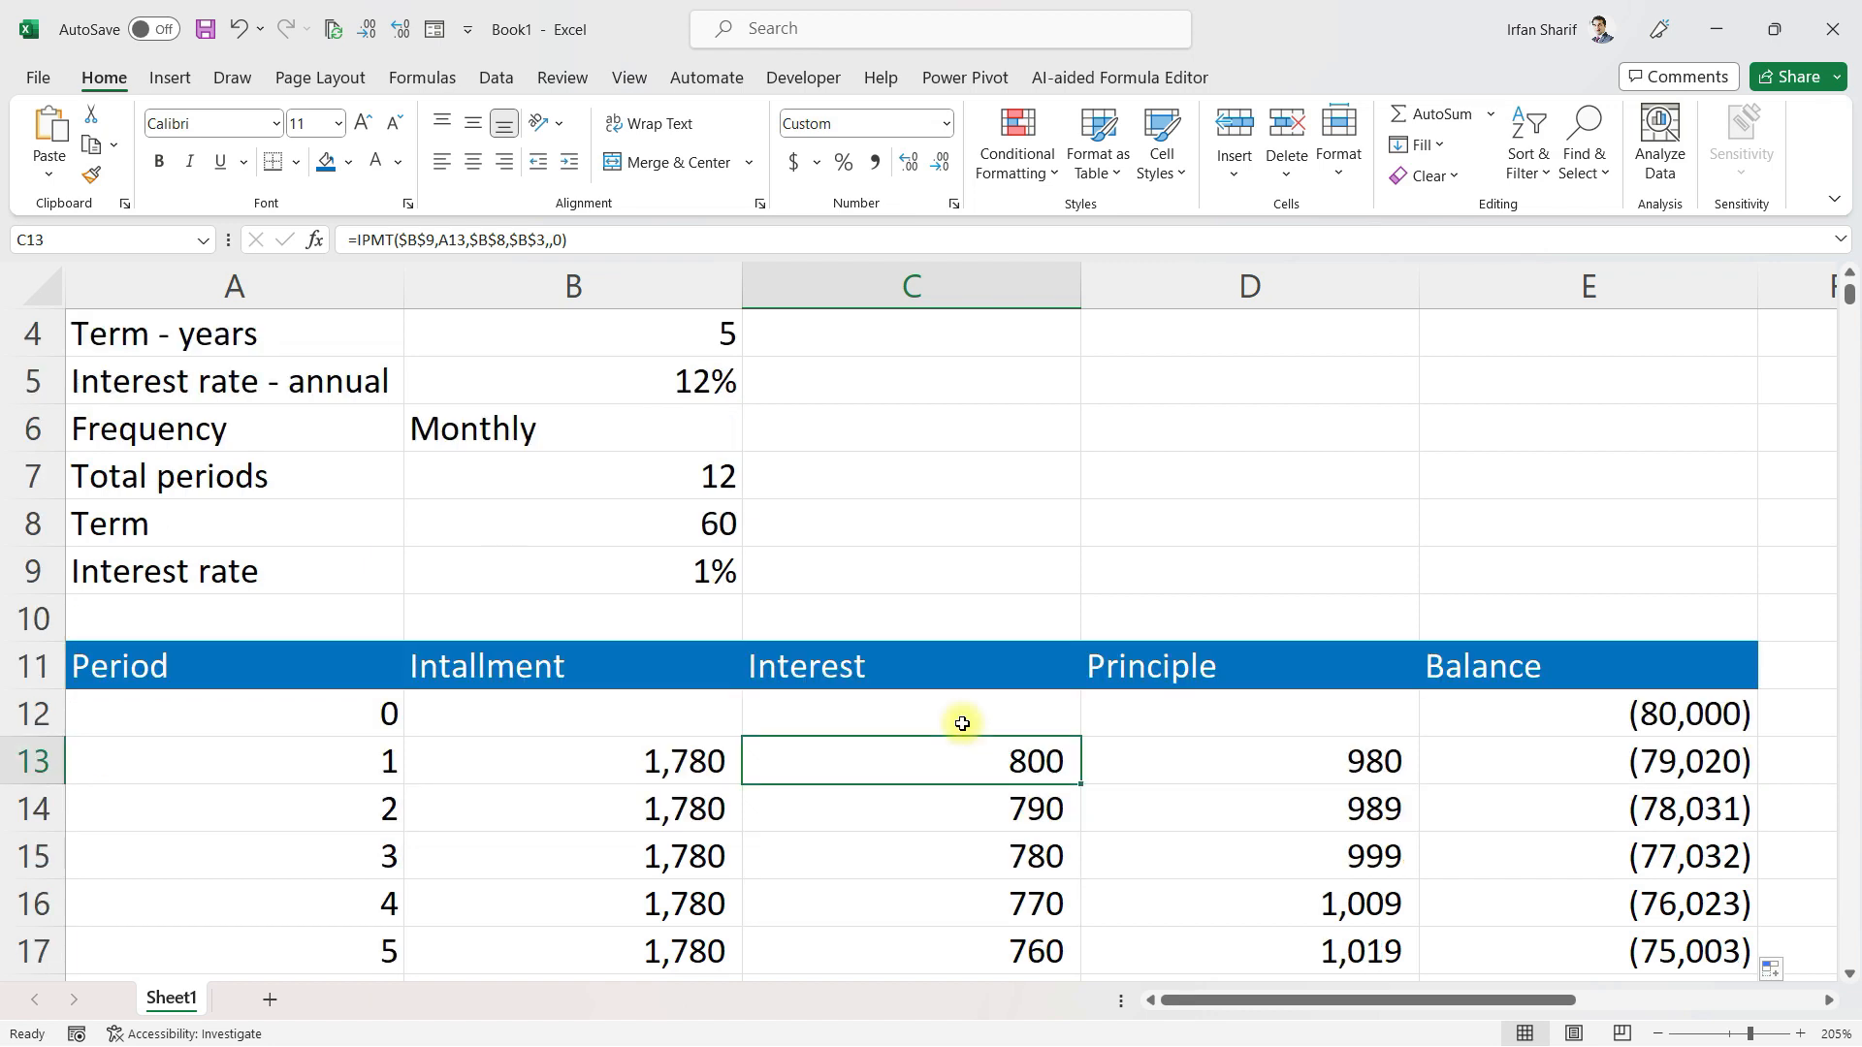
double_click(987, 773)
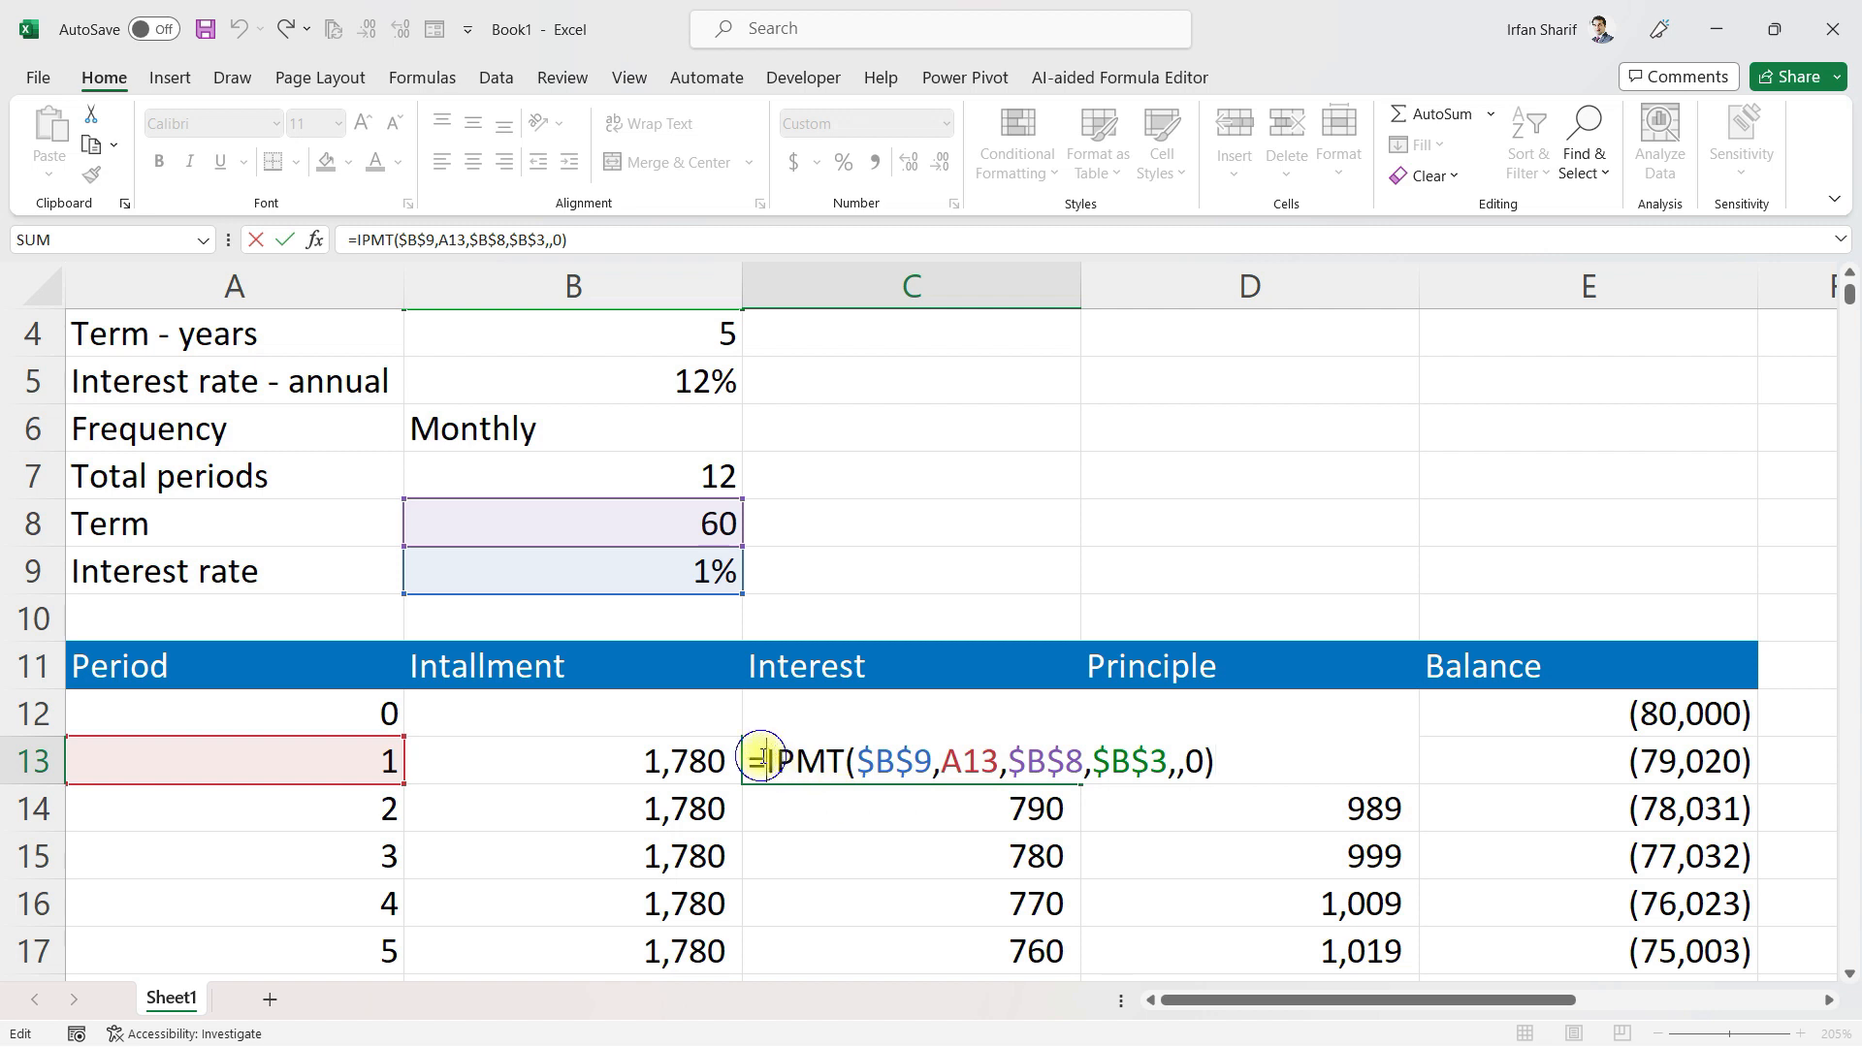
text(iferr)
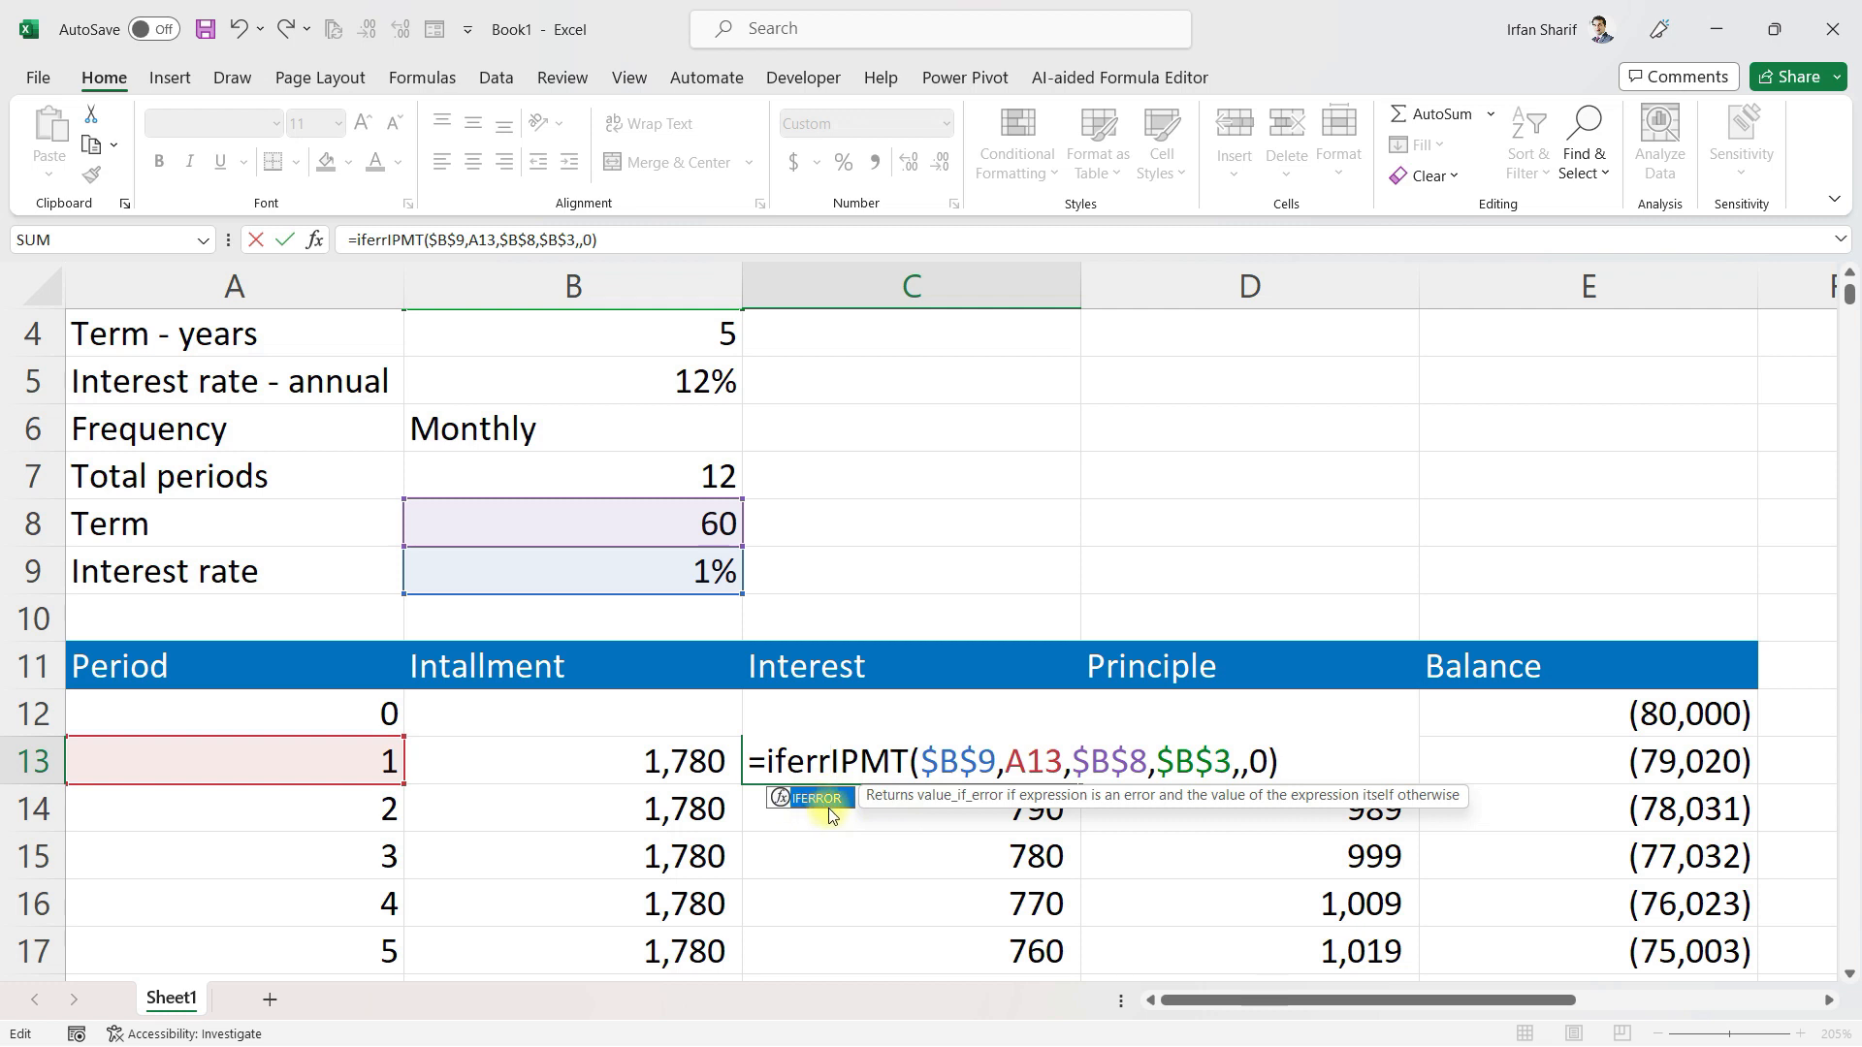
double_click(829, 807)
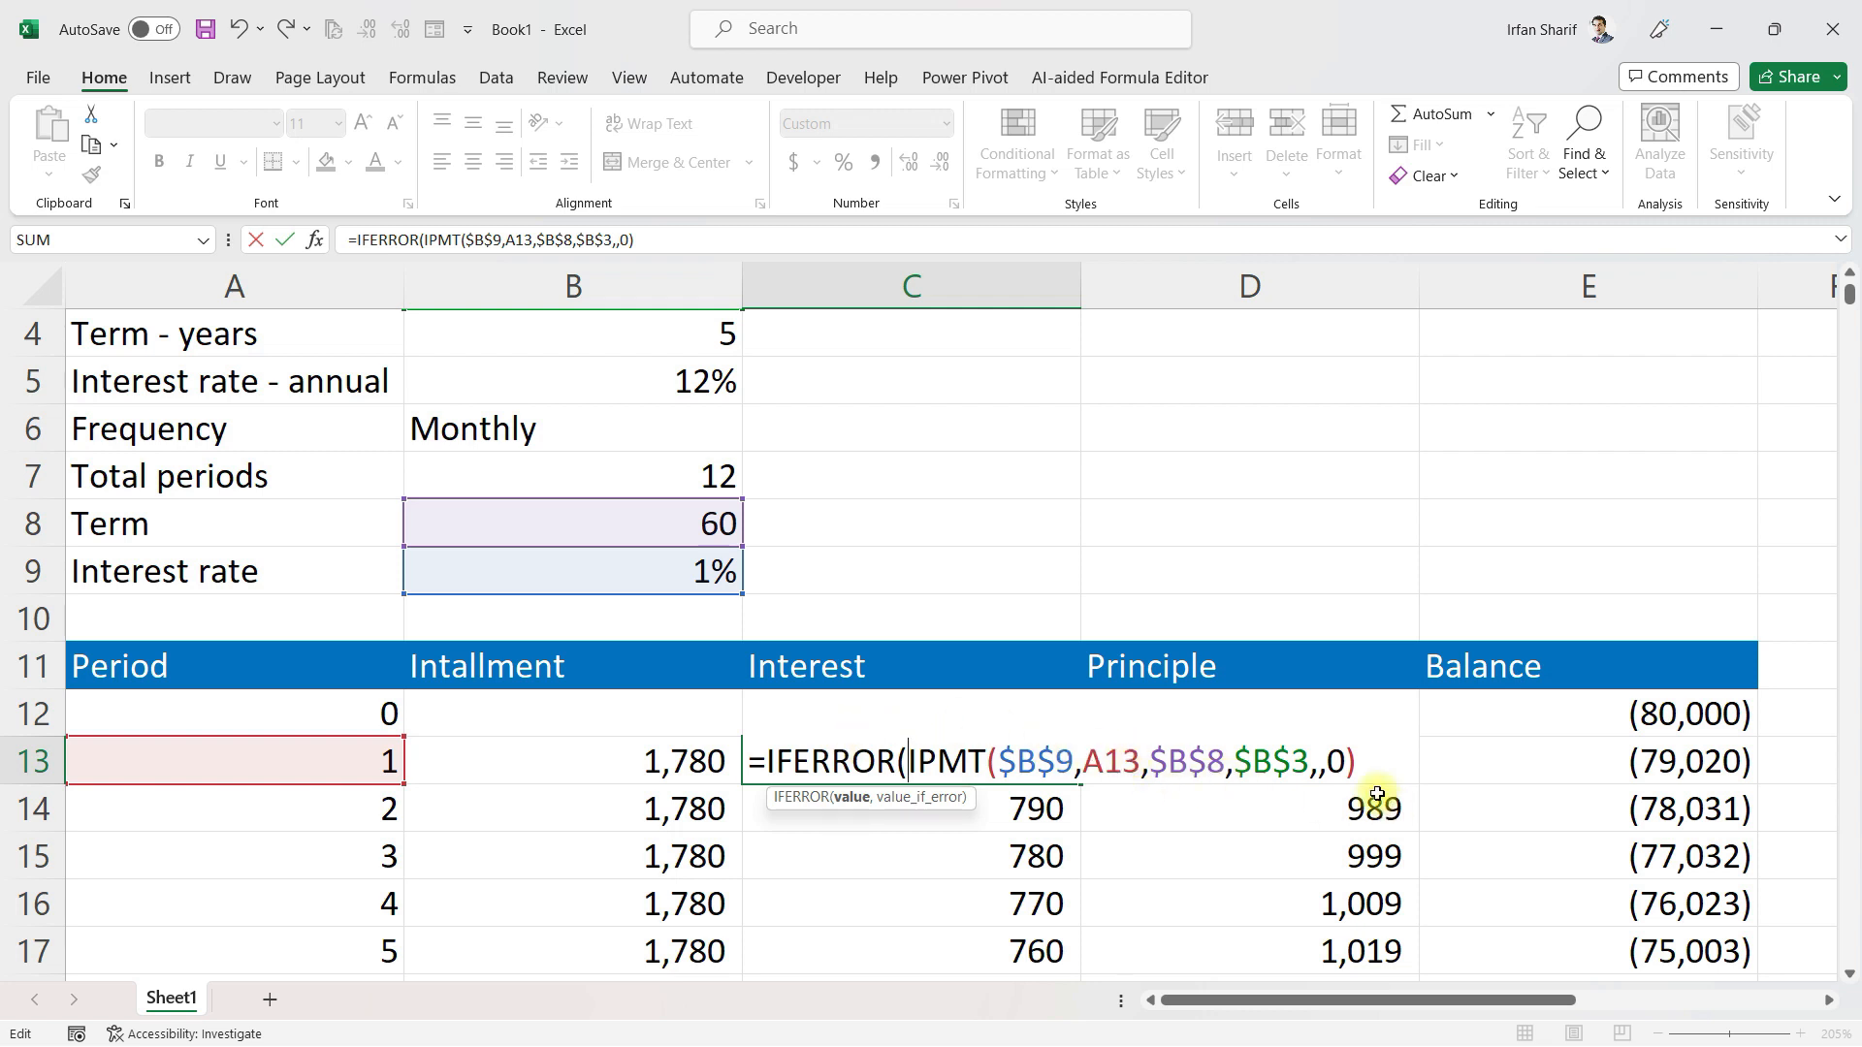
text(,)
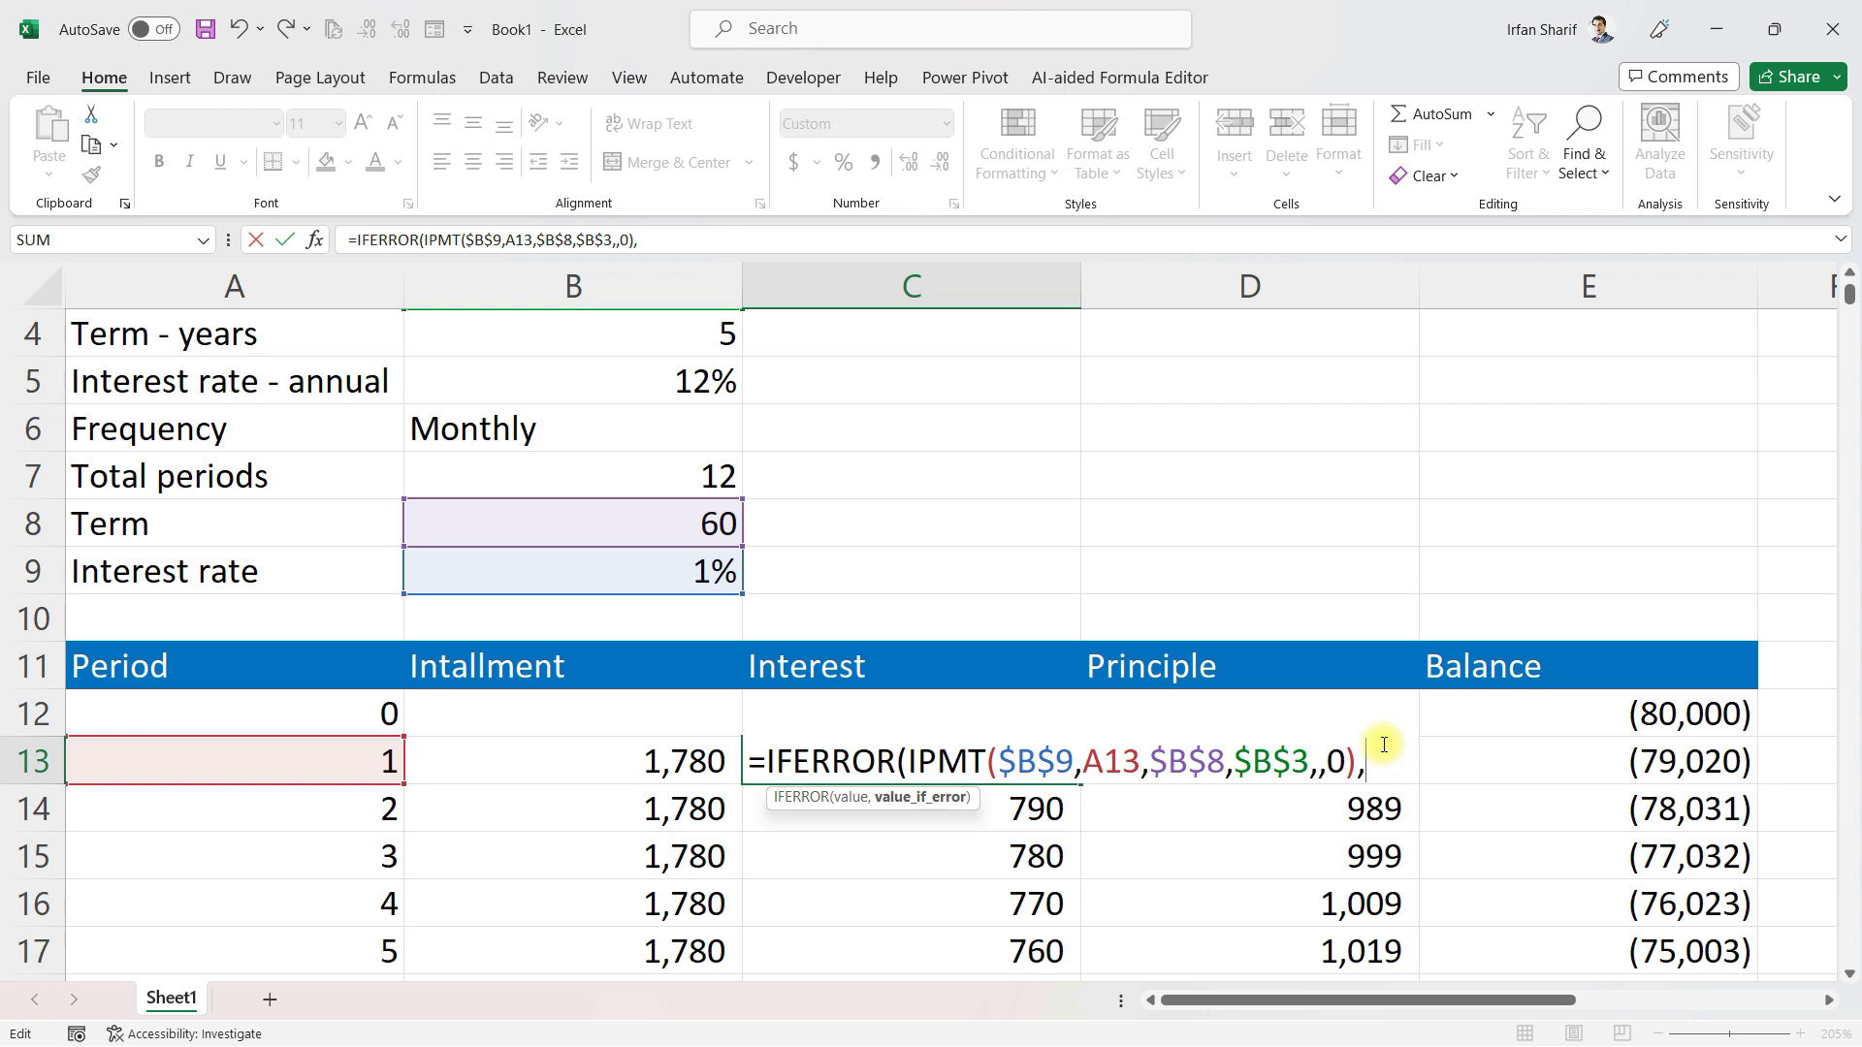
text("")
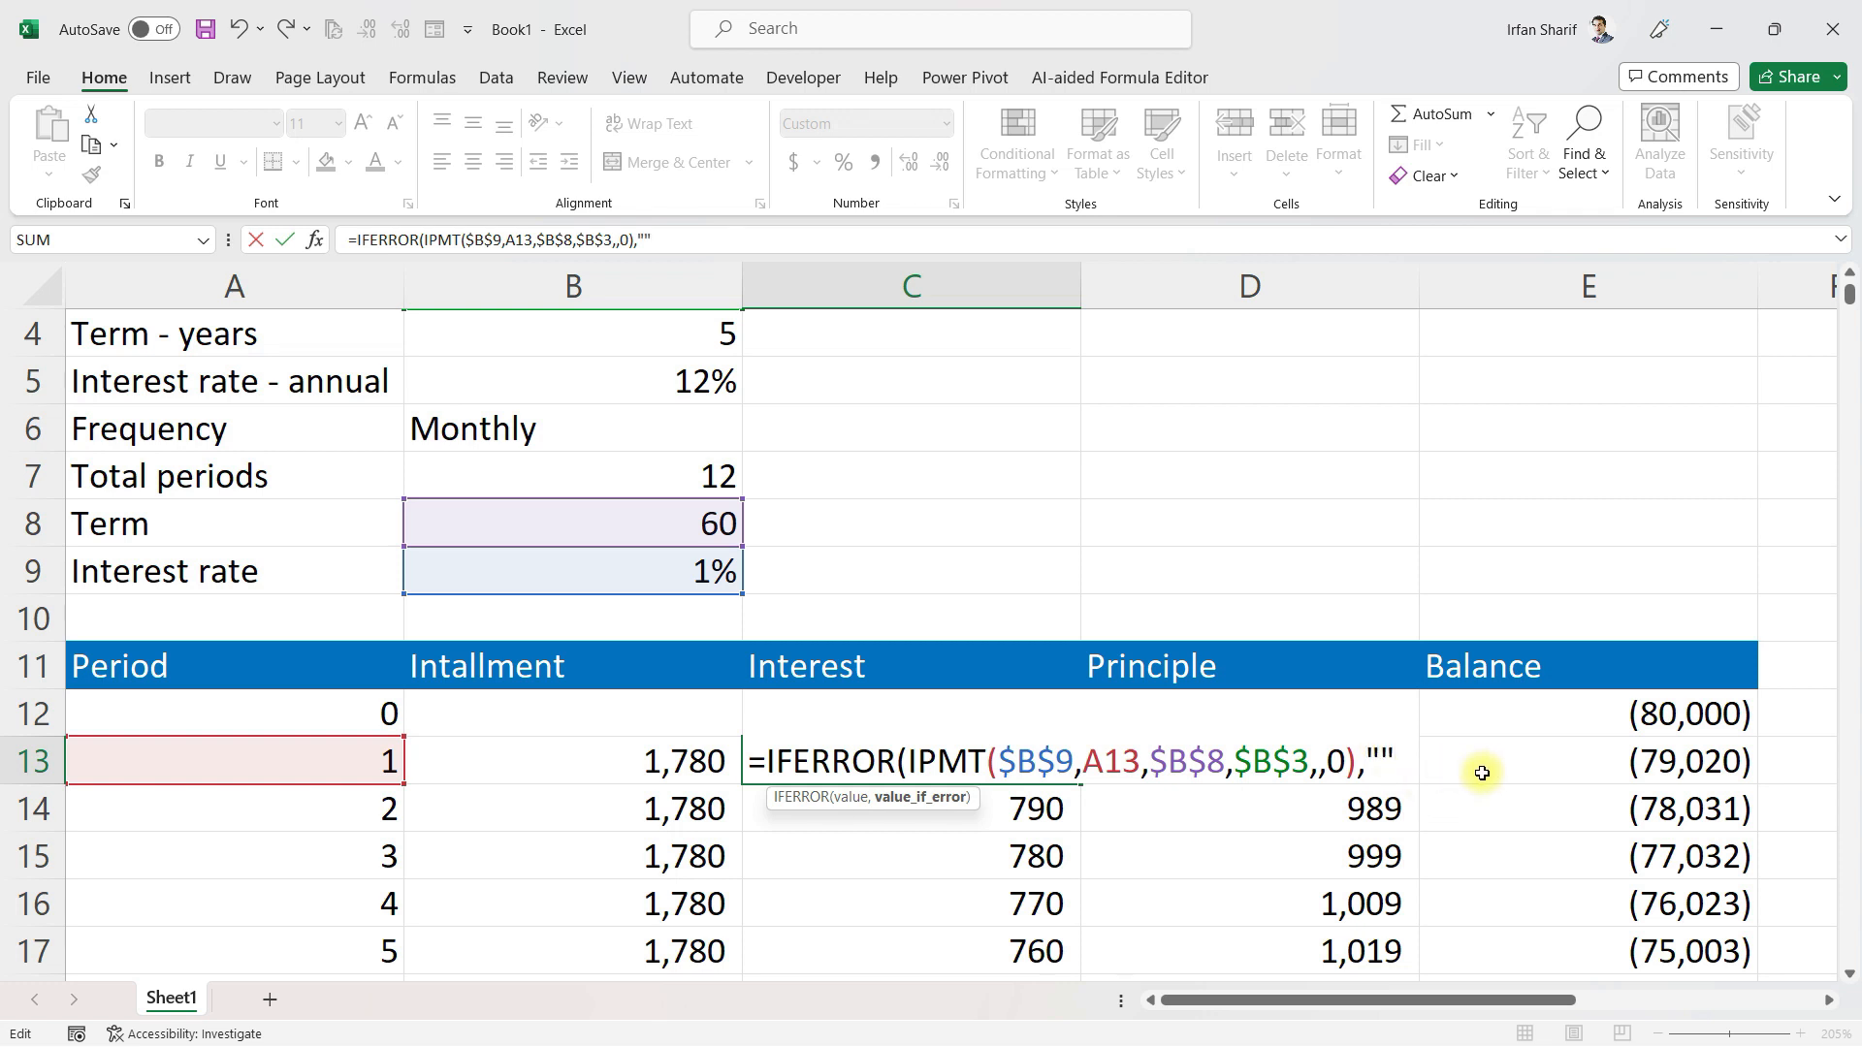
text())
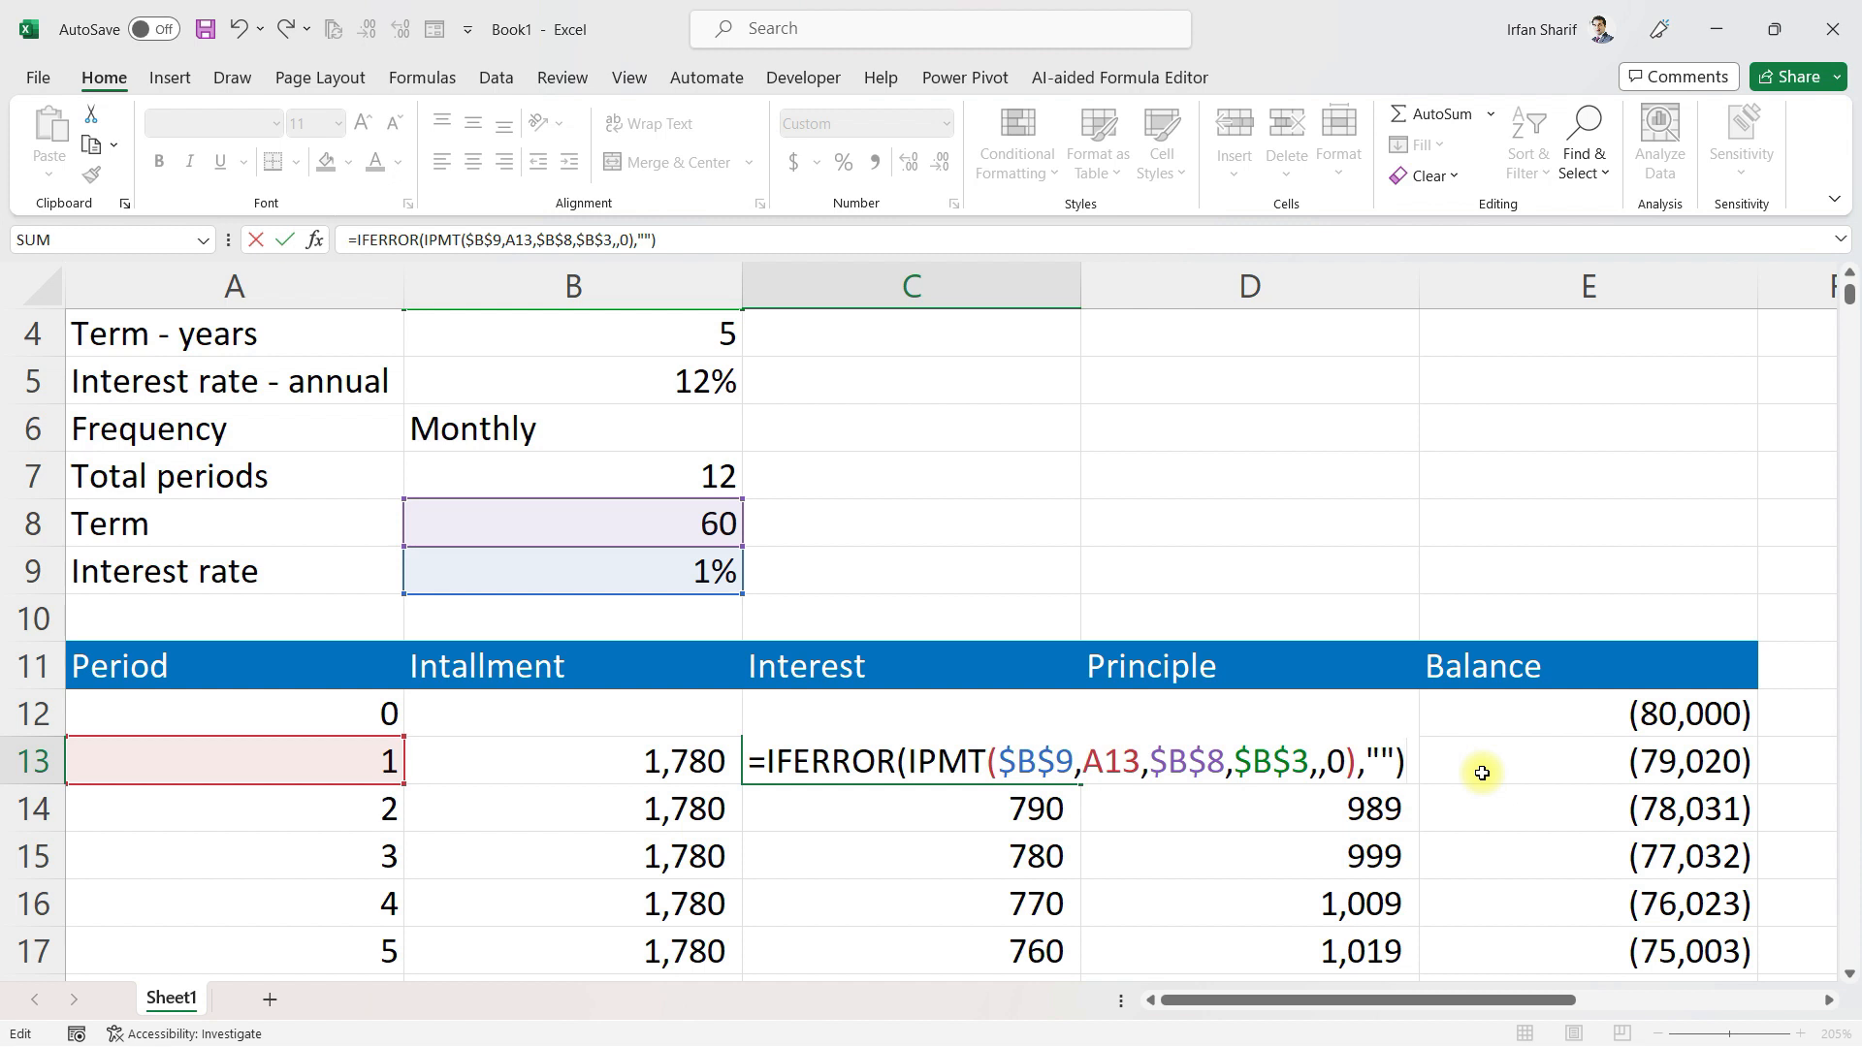
key(Return)
key(Up)
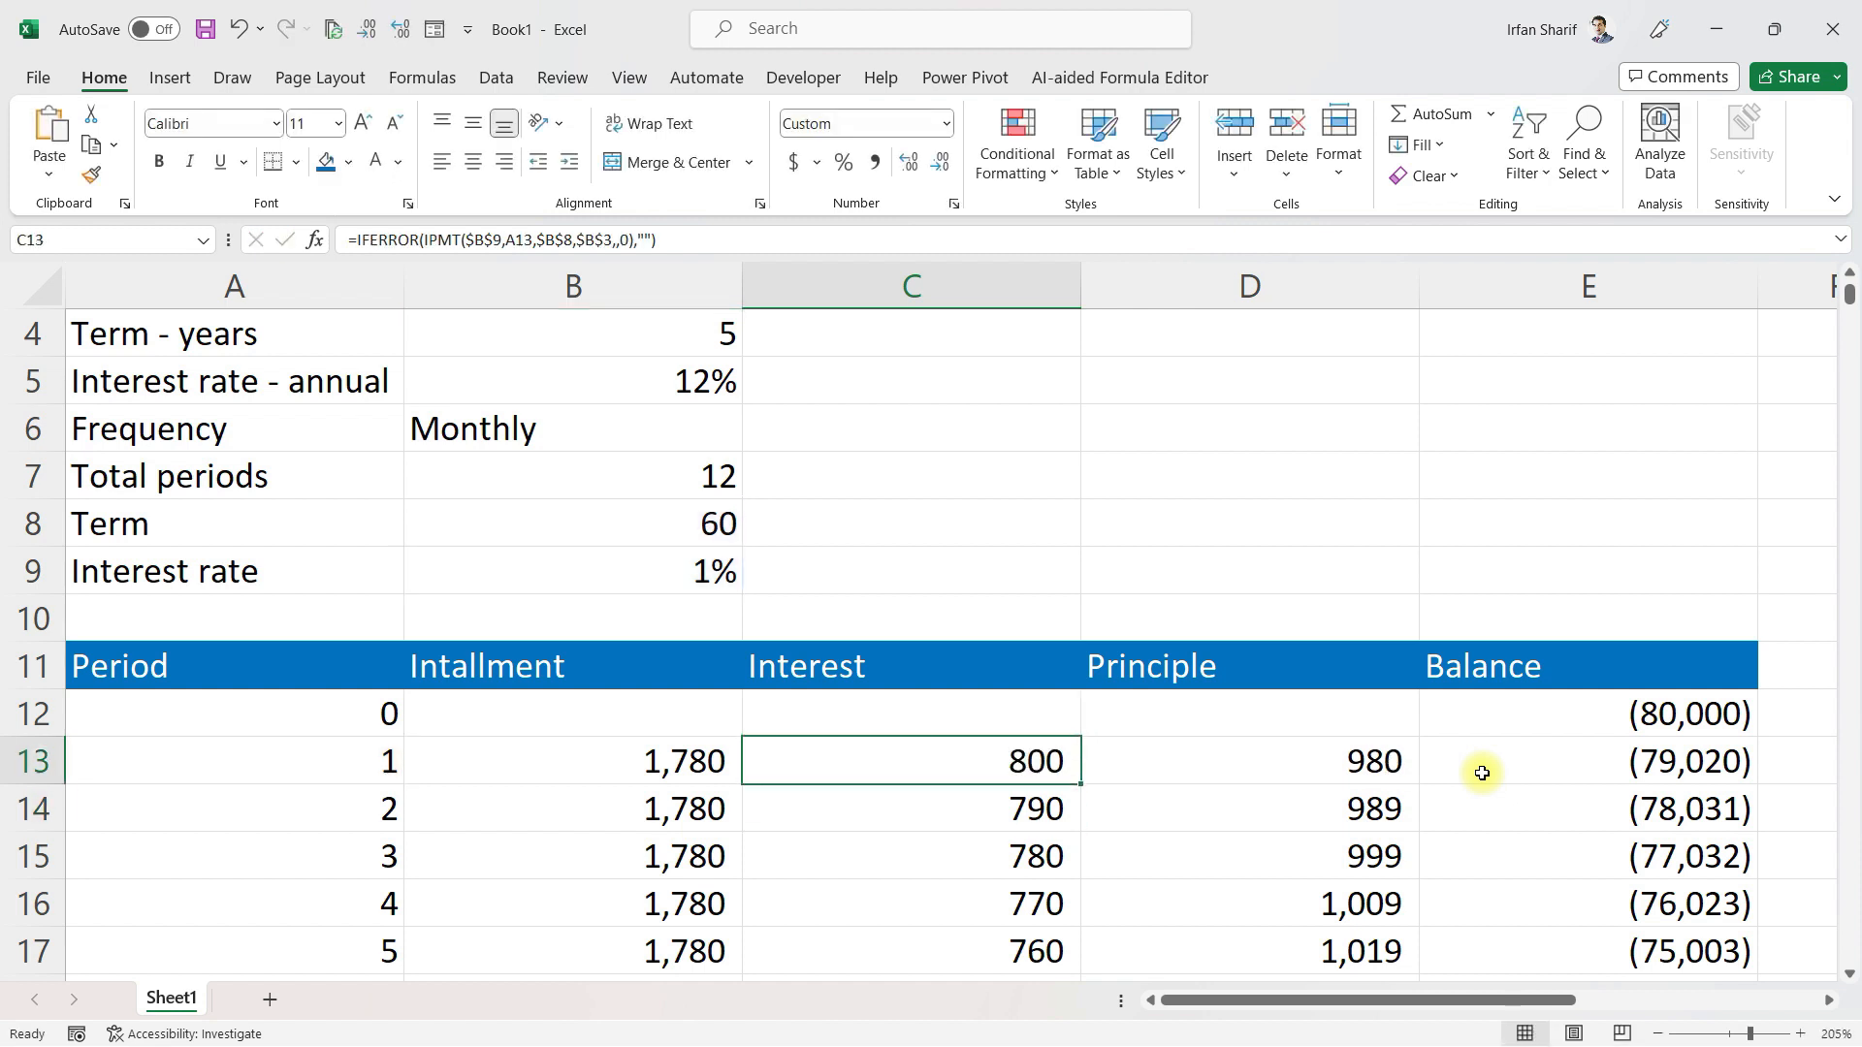
double_click(1080, 784)
Examine the refilled Interest column around and beyond period 60, including the period 60 interest in C72
key(Down)
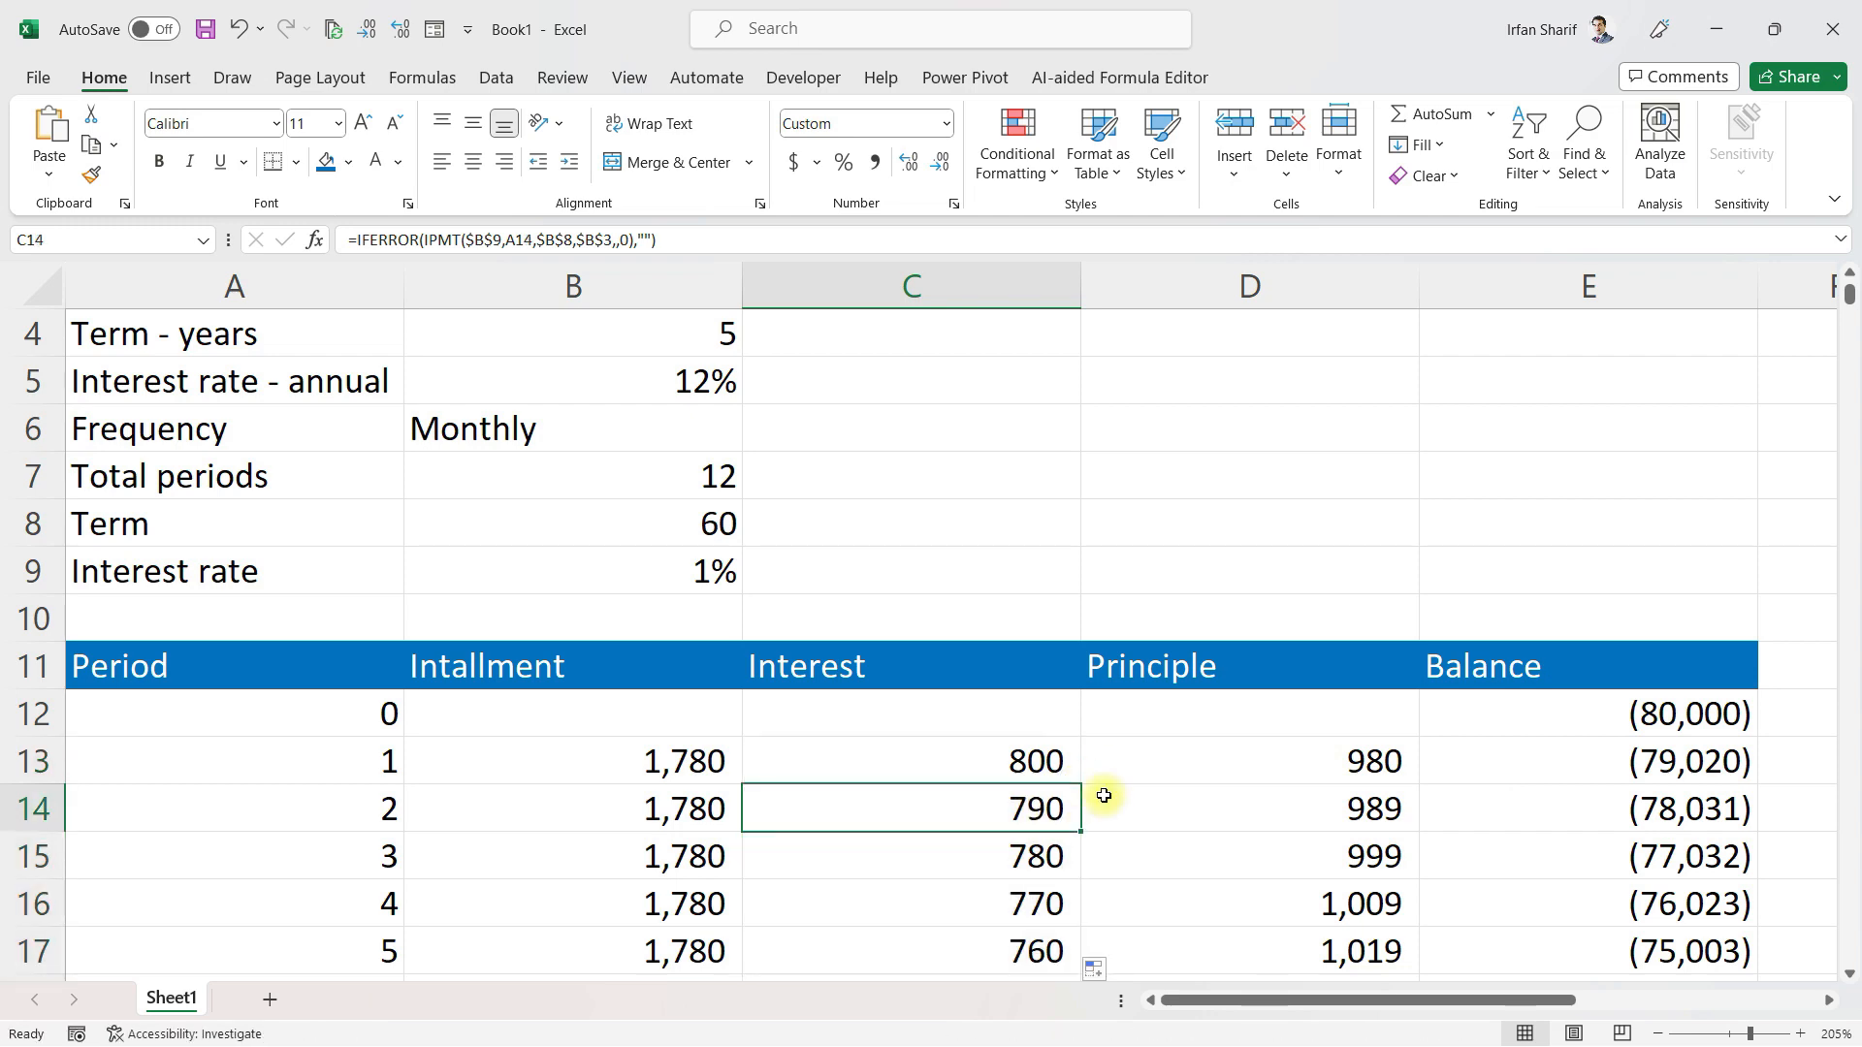
key(Down)
key(Down)
key(Down)
key(Down)
key(Down)
key(Down)
key(Down)
key(Down)
key(Down)
key(Down)
key(Down)
key(Down)
key(Down)
key(Down)
key(Down)
key(Down)
key(Down)
key(Down)
key(Down)
key(Down)
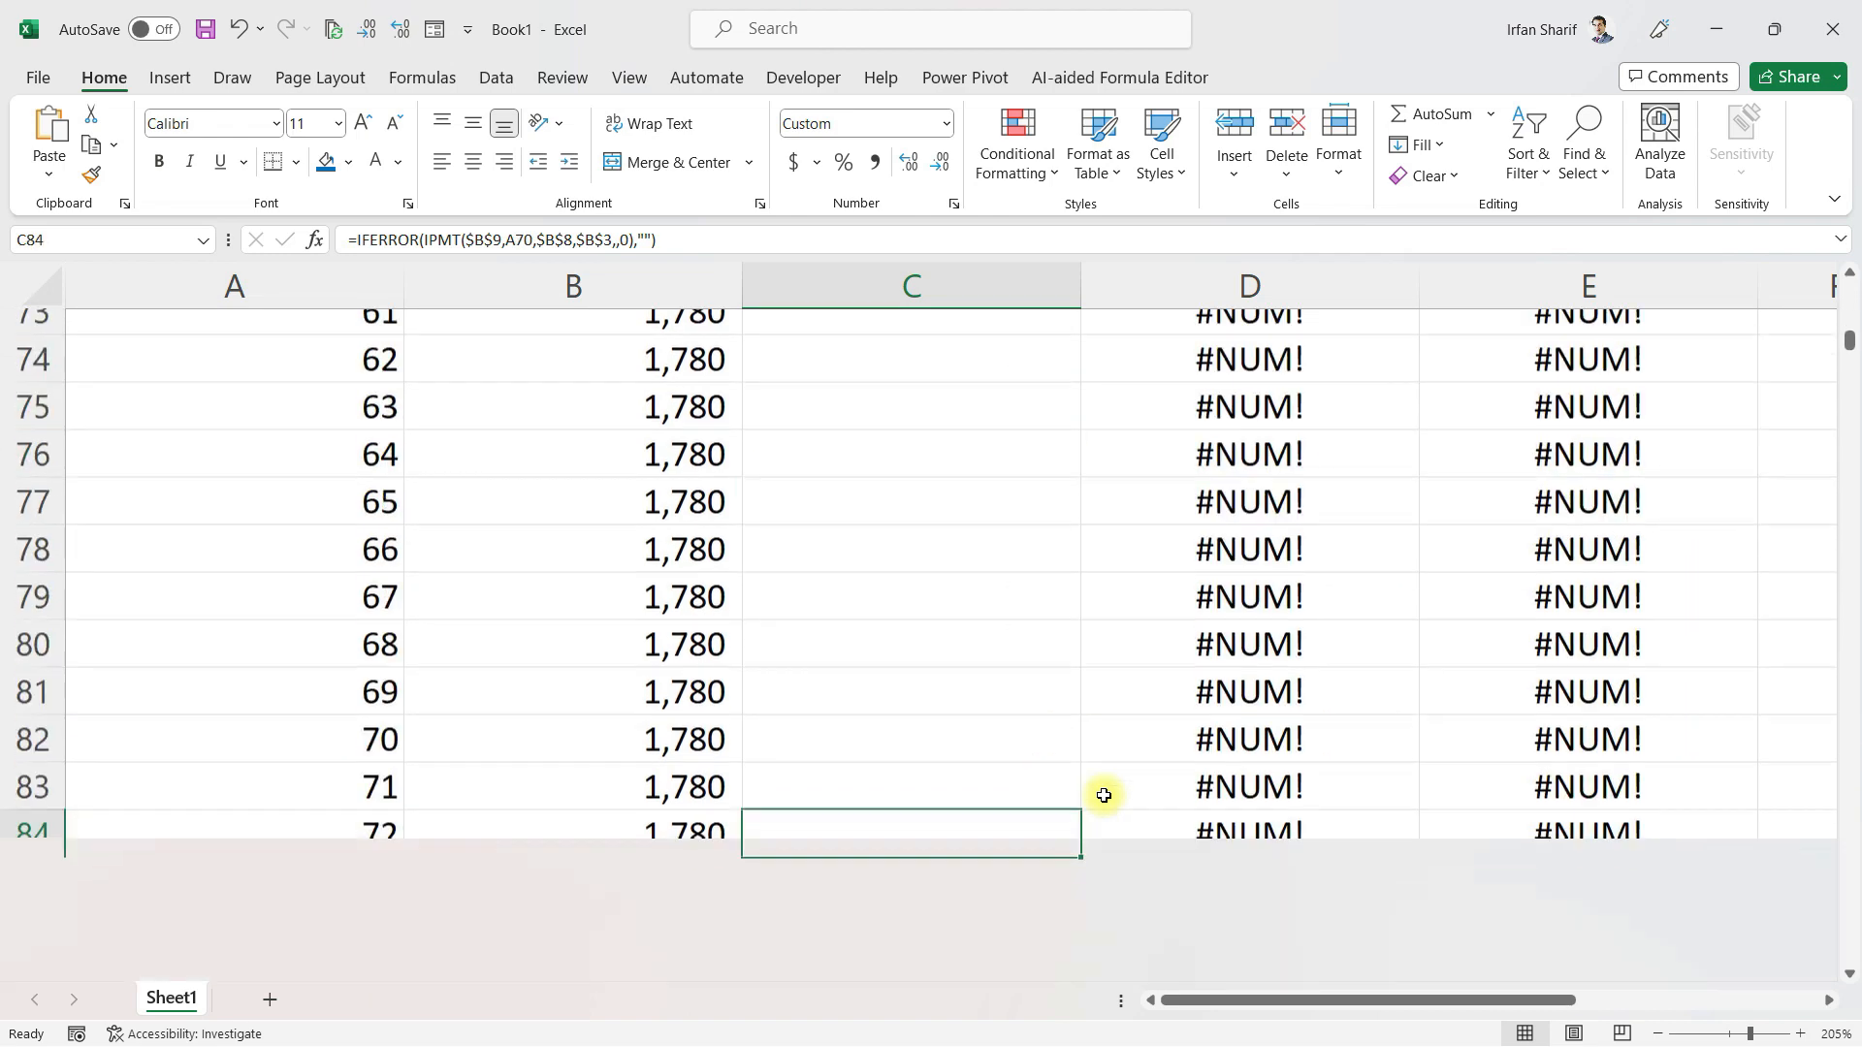
key(Up)
key(Up)
key(Up)
key(Up)
key(Up)
key(Up)
key(Up)
key(Up)
key(Up)
key(Up)
key(Up)
key(Up)
key(Up)
key(Up)
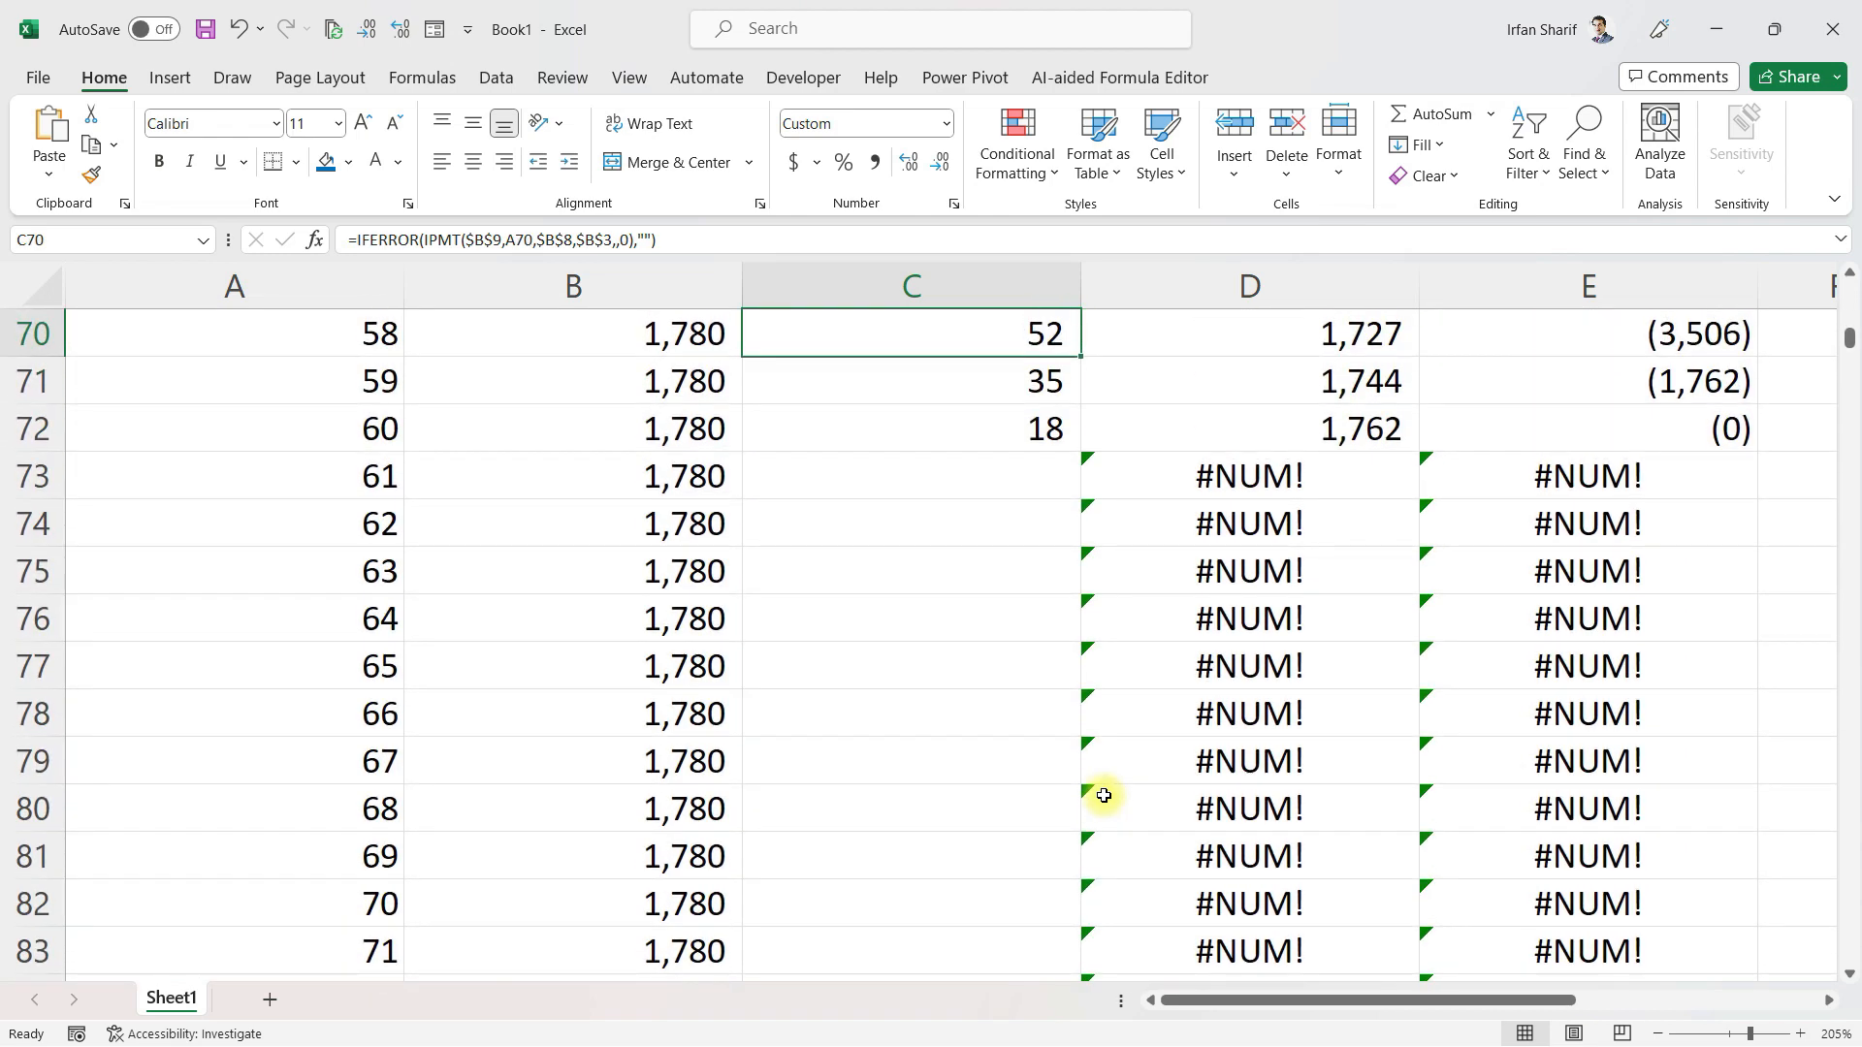
key(Down)
key(Down)
key(Down)
key(Down)
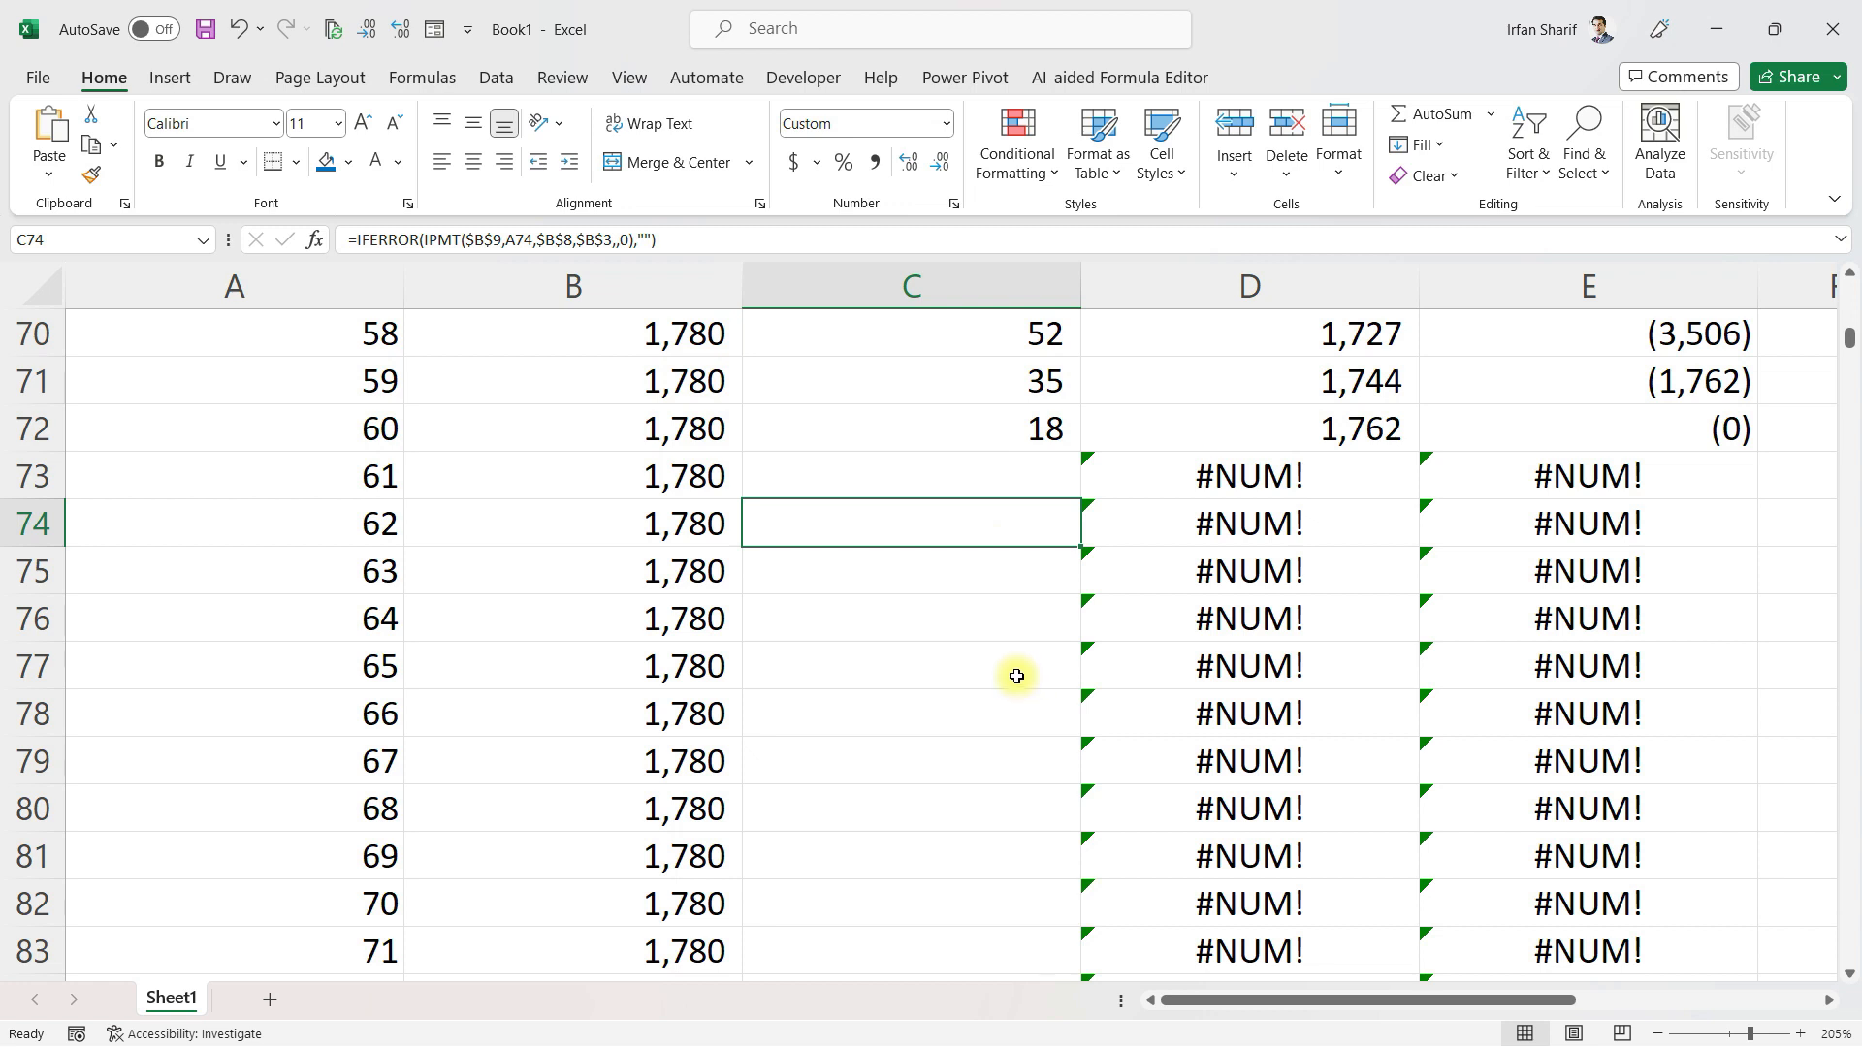
click(890, 426)
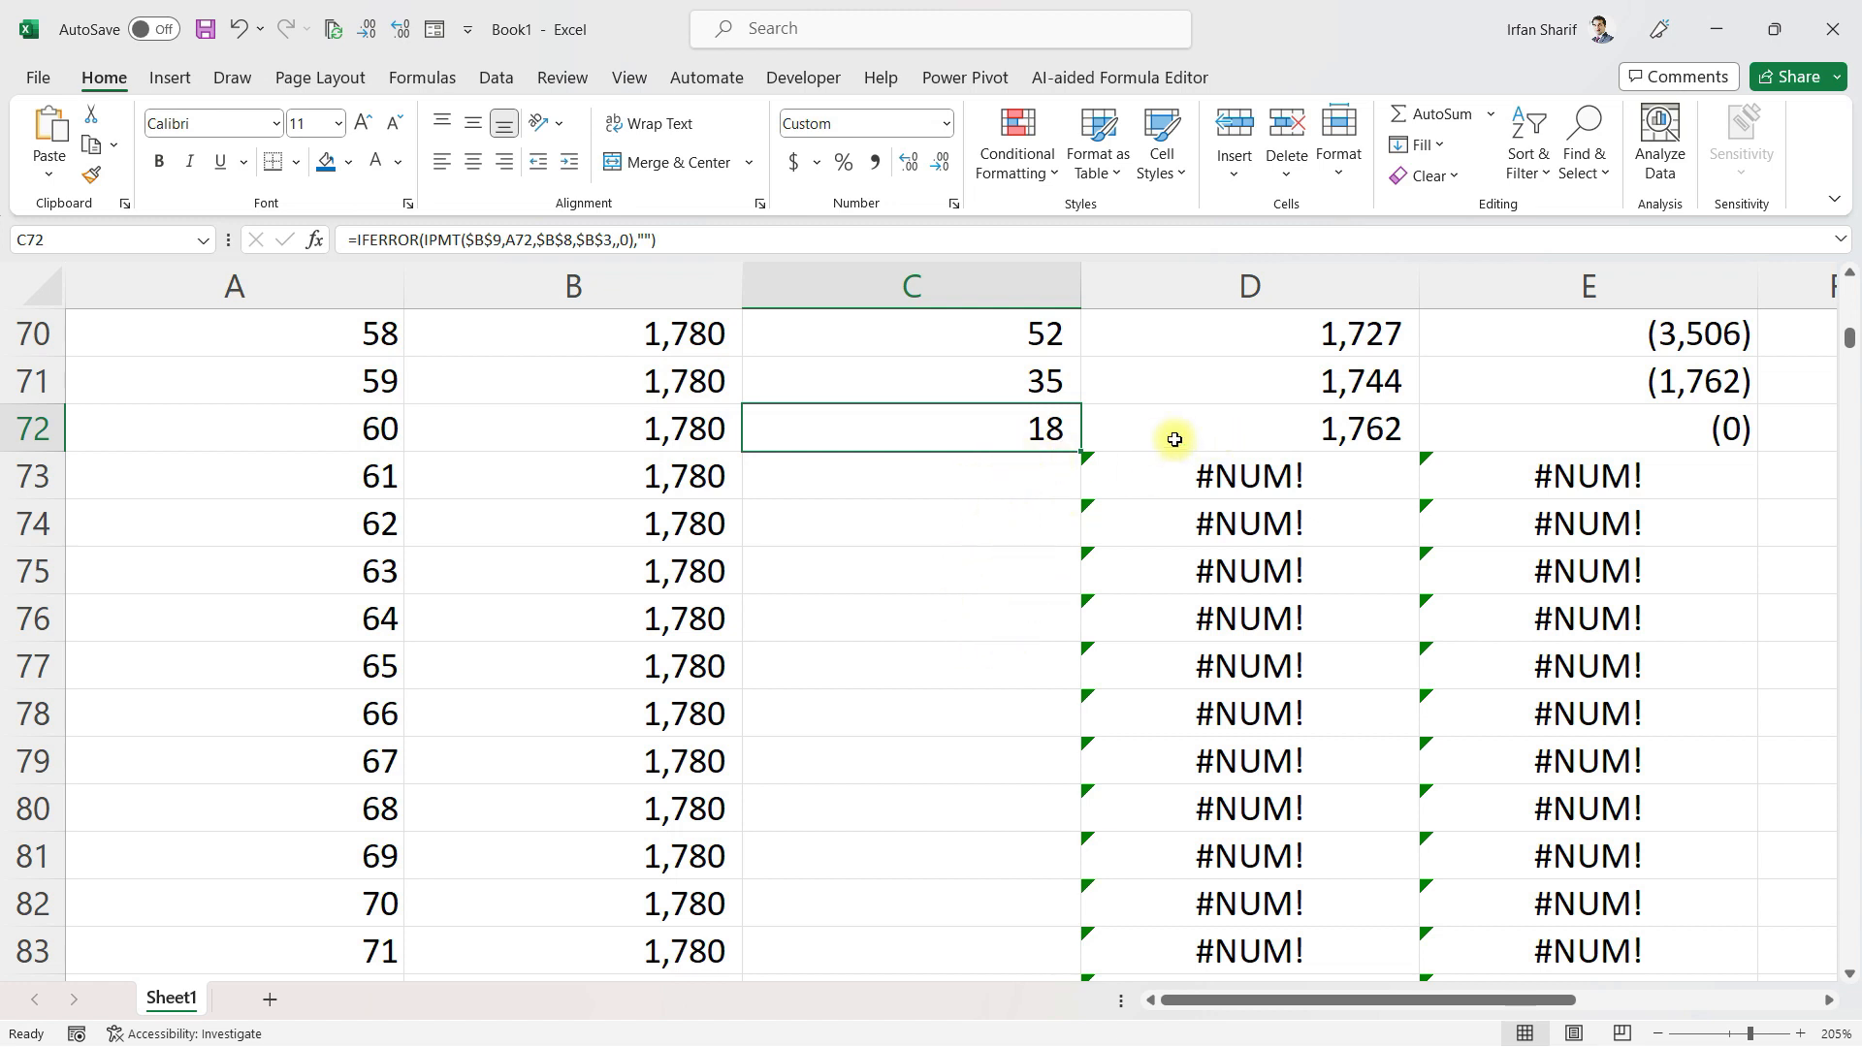
Wrap the PPMT formula in D13 in IFERROR with an empty string "" as the error value, and fill it down the Principle column
key(ctrl+Up)
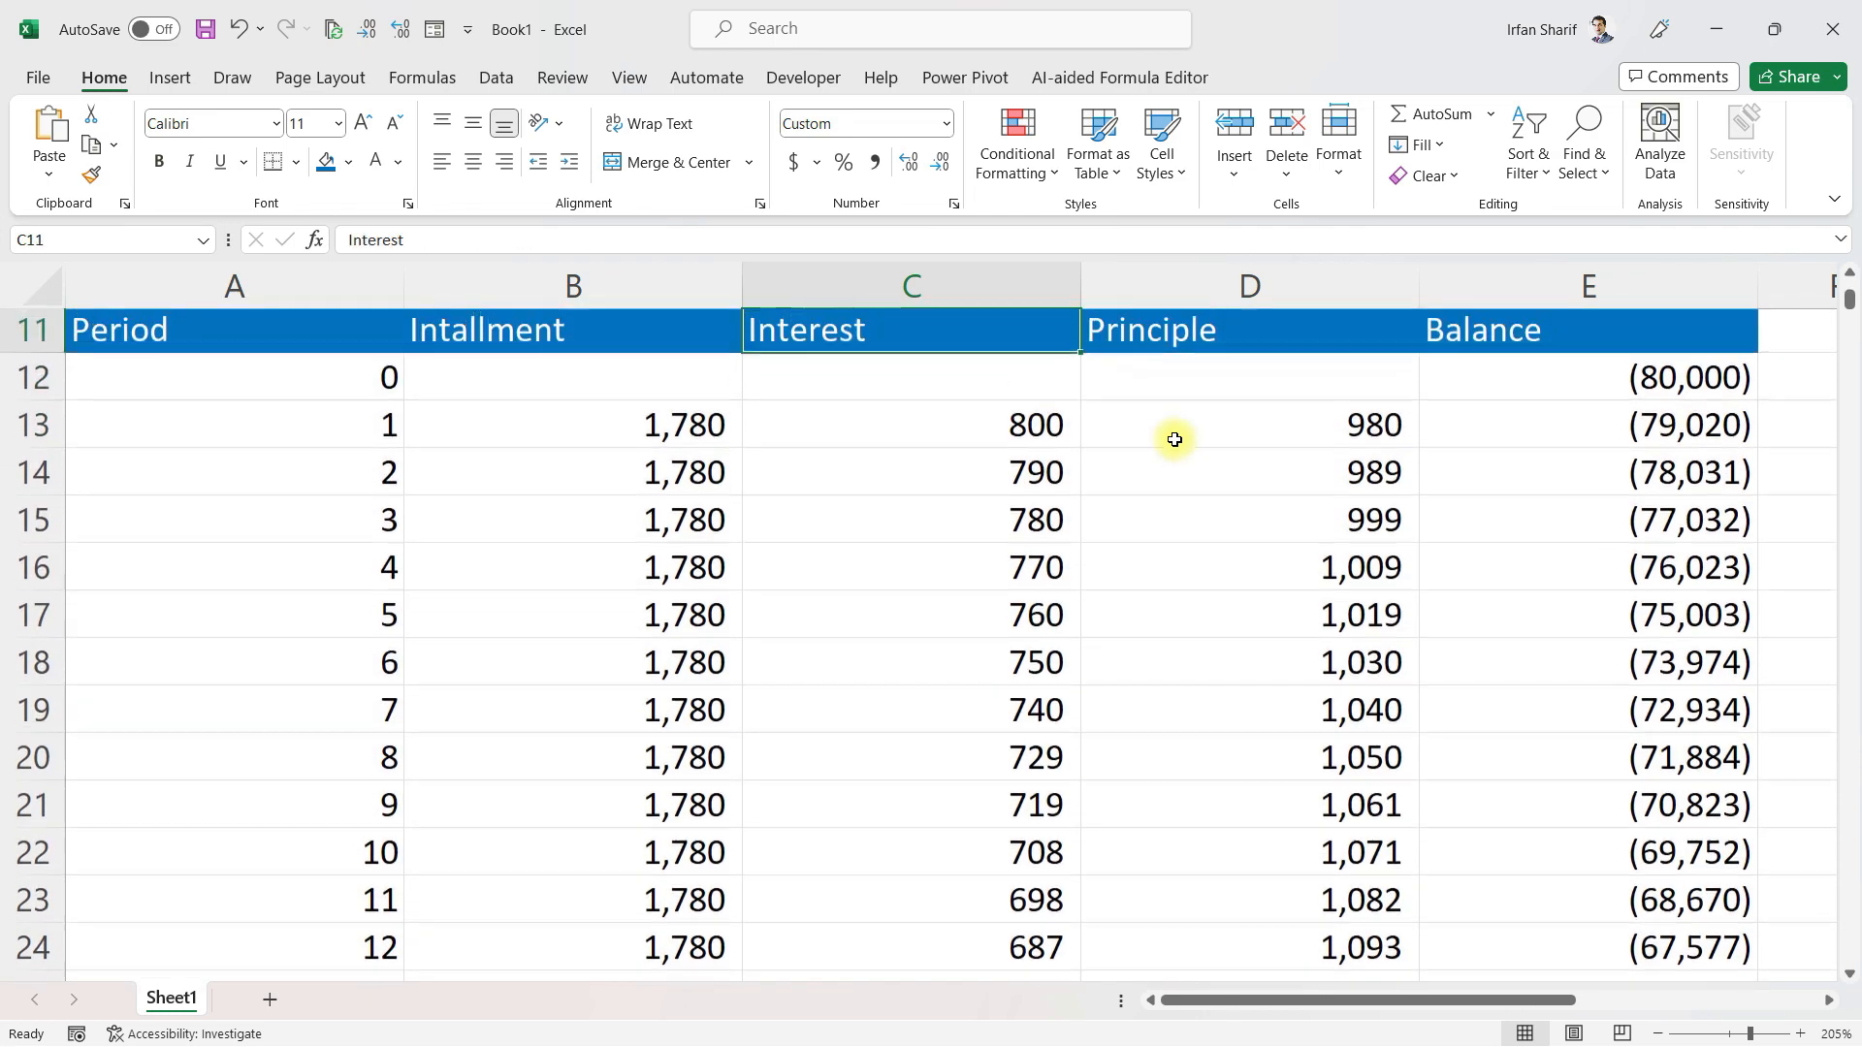
click(1175, 440)
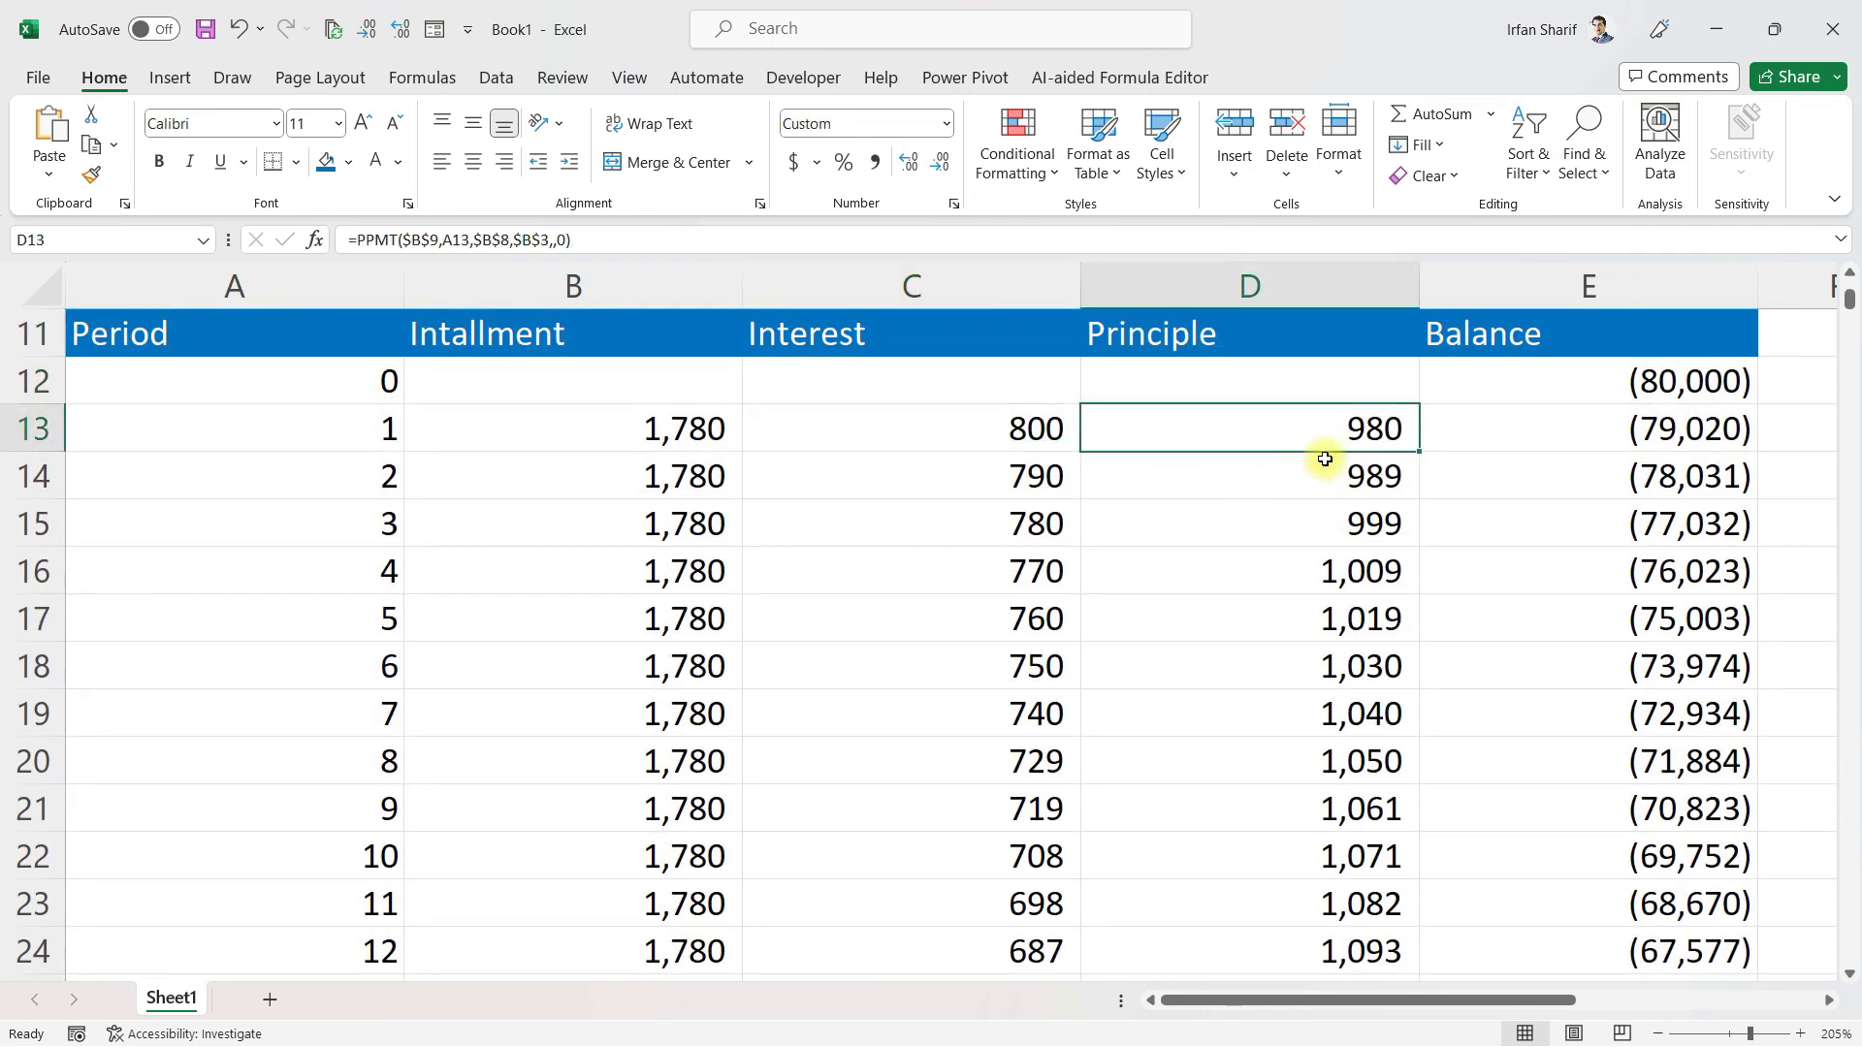
key(F2)
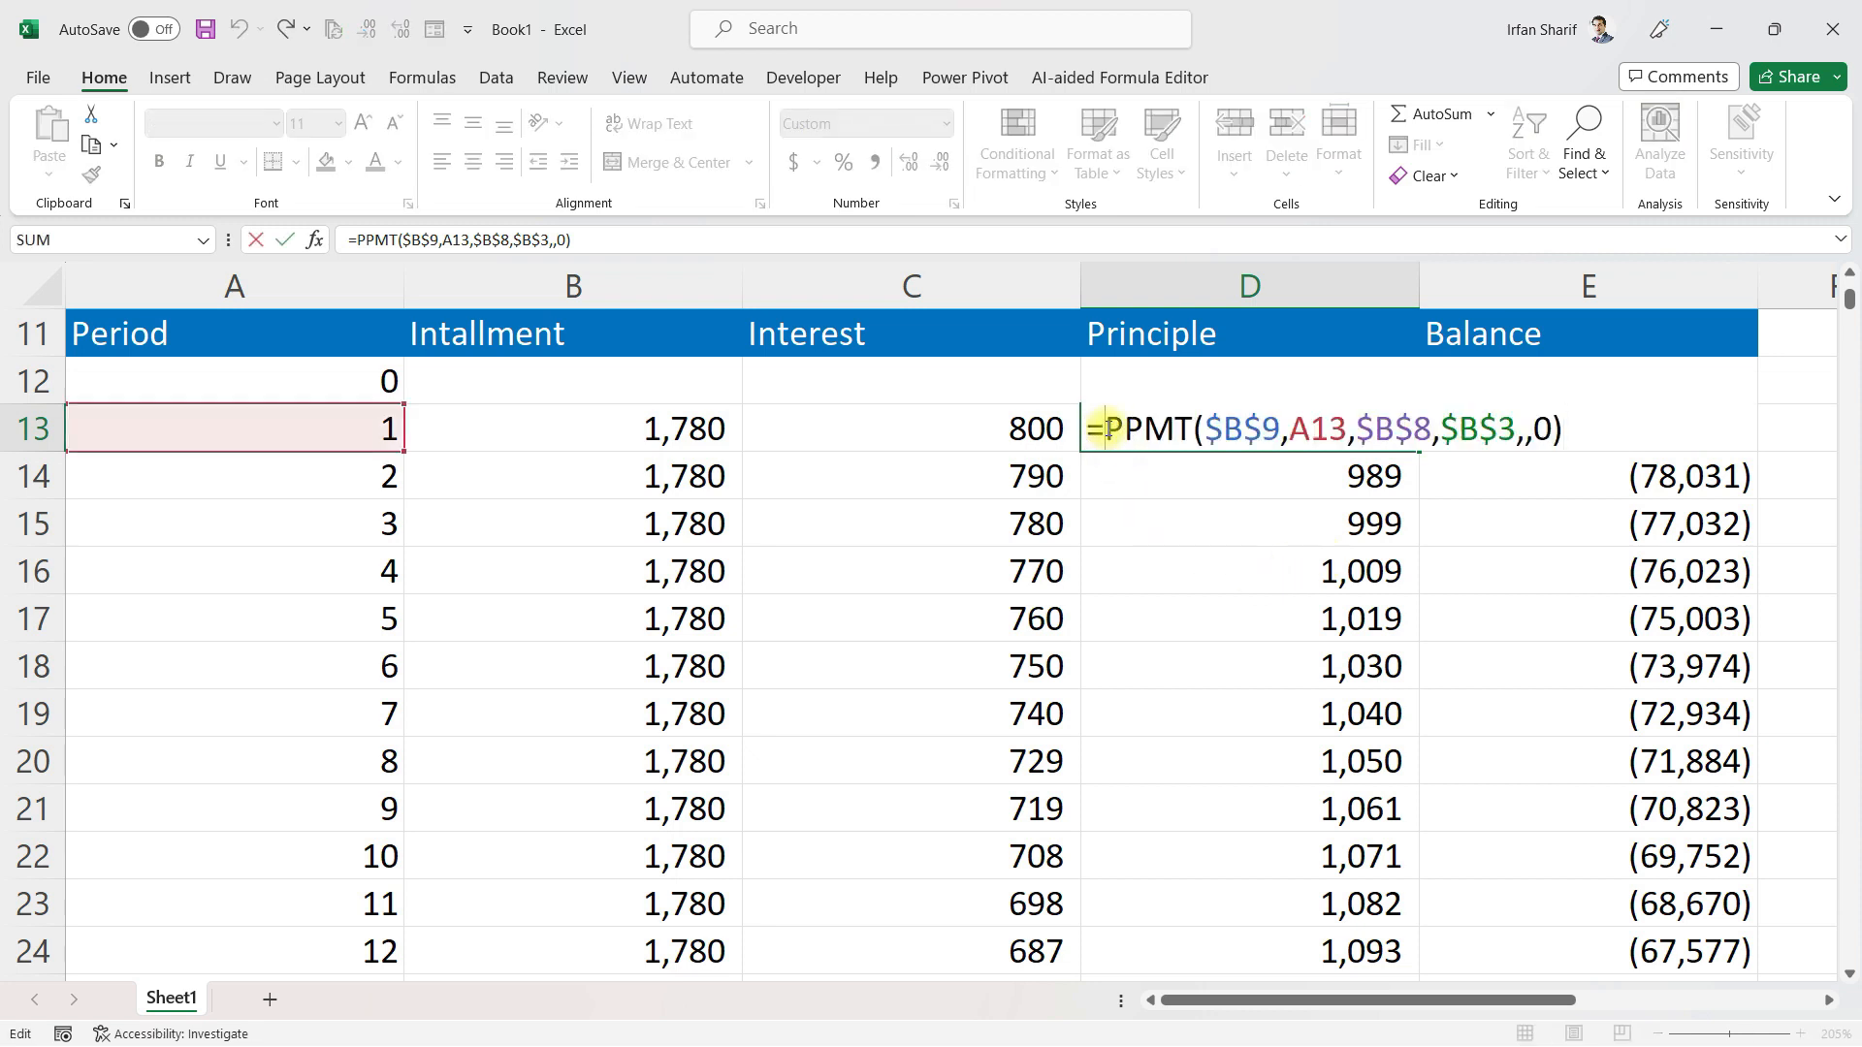
text(Ifer)
key(Tab)
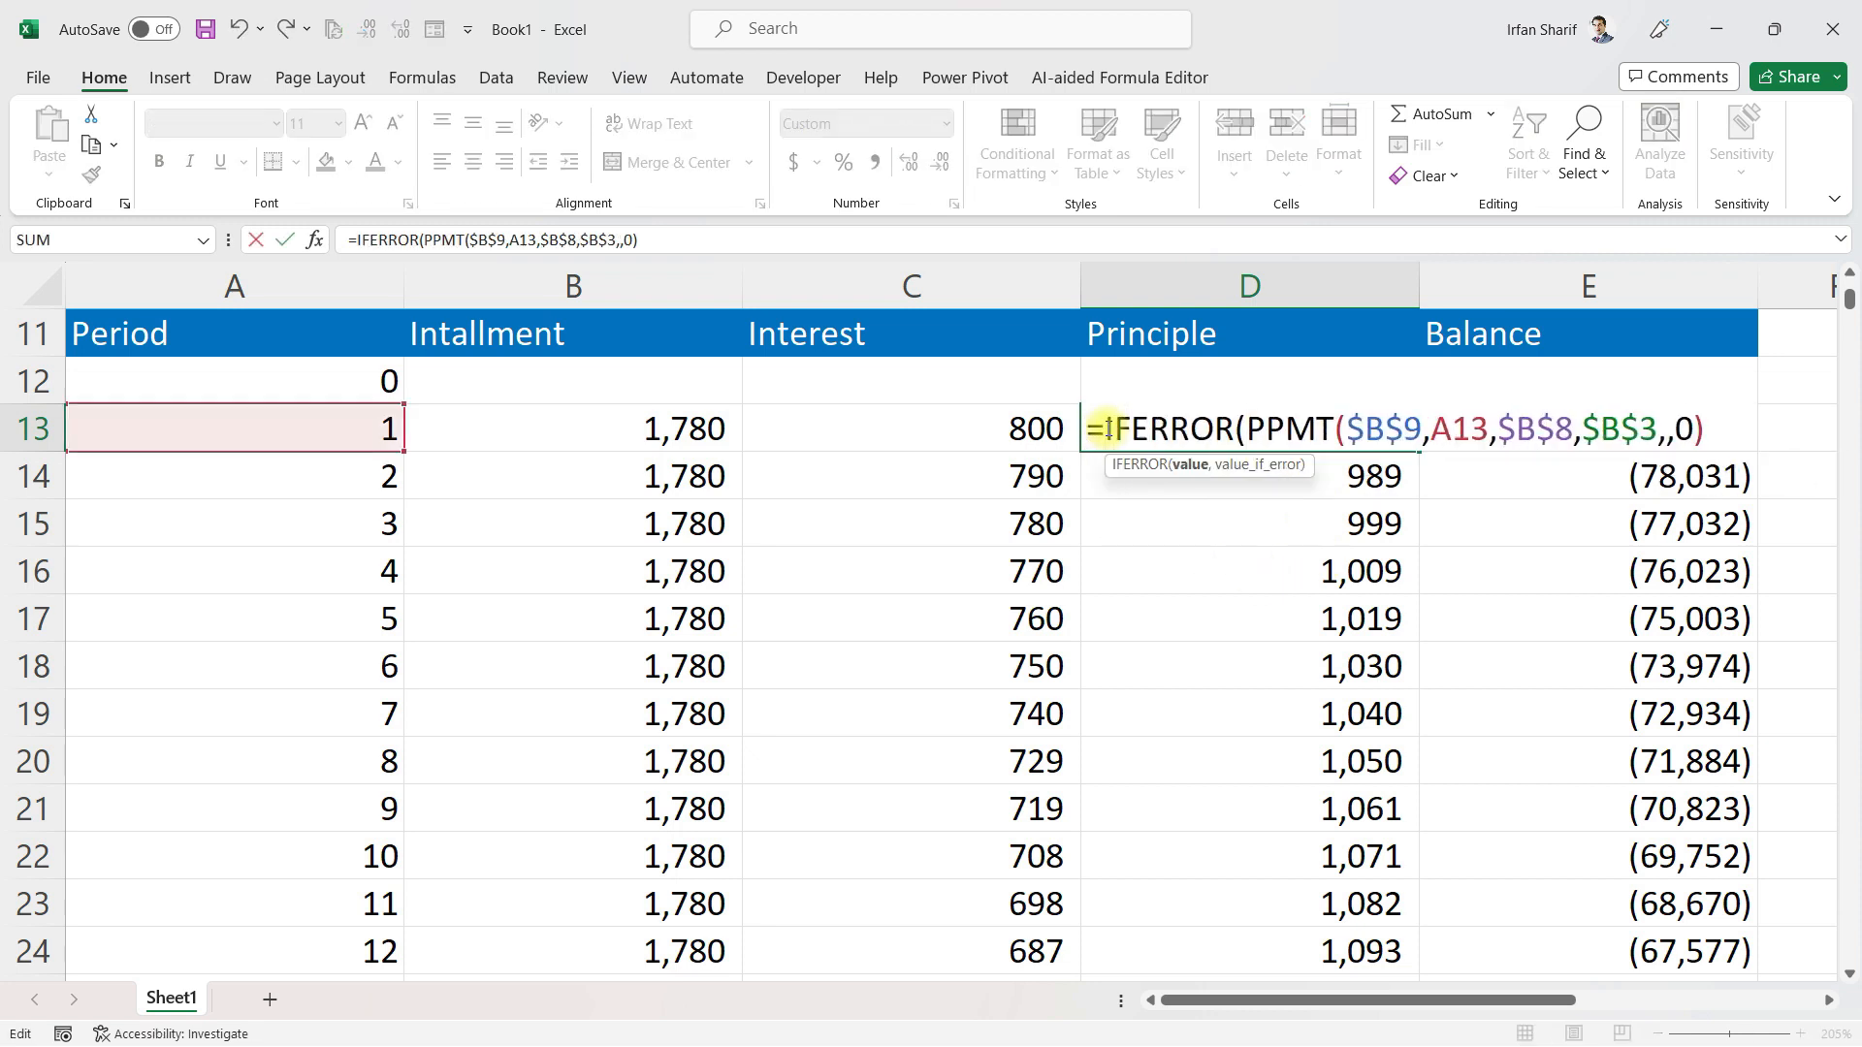
click(1744, 429)
text(,)
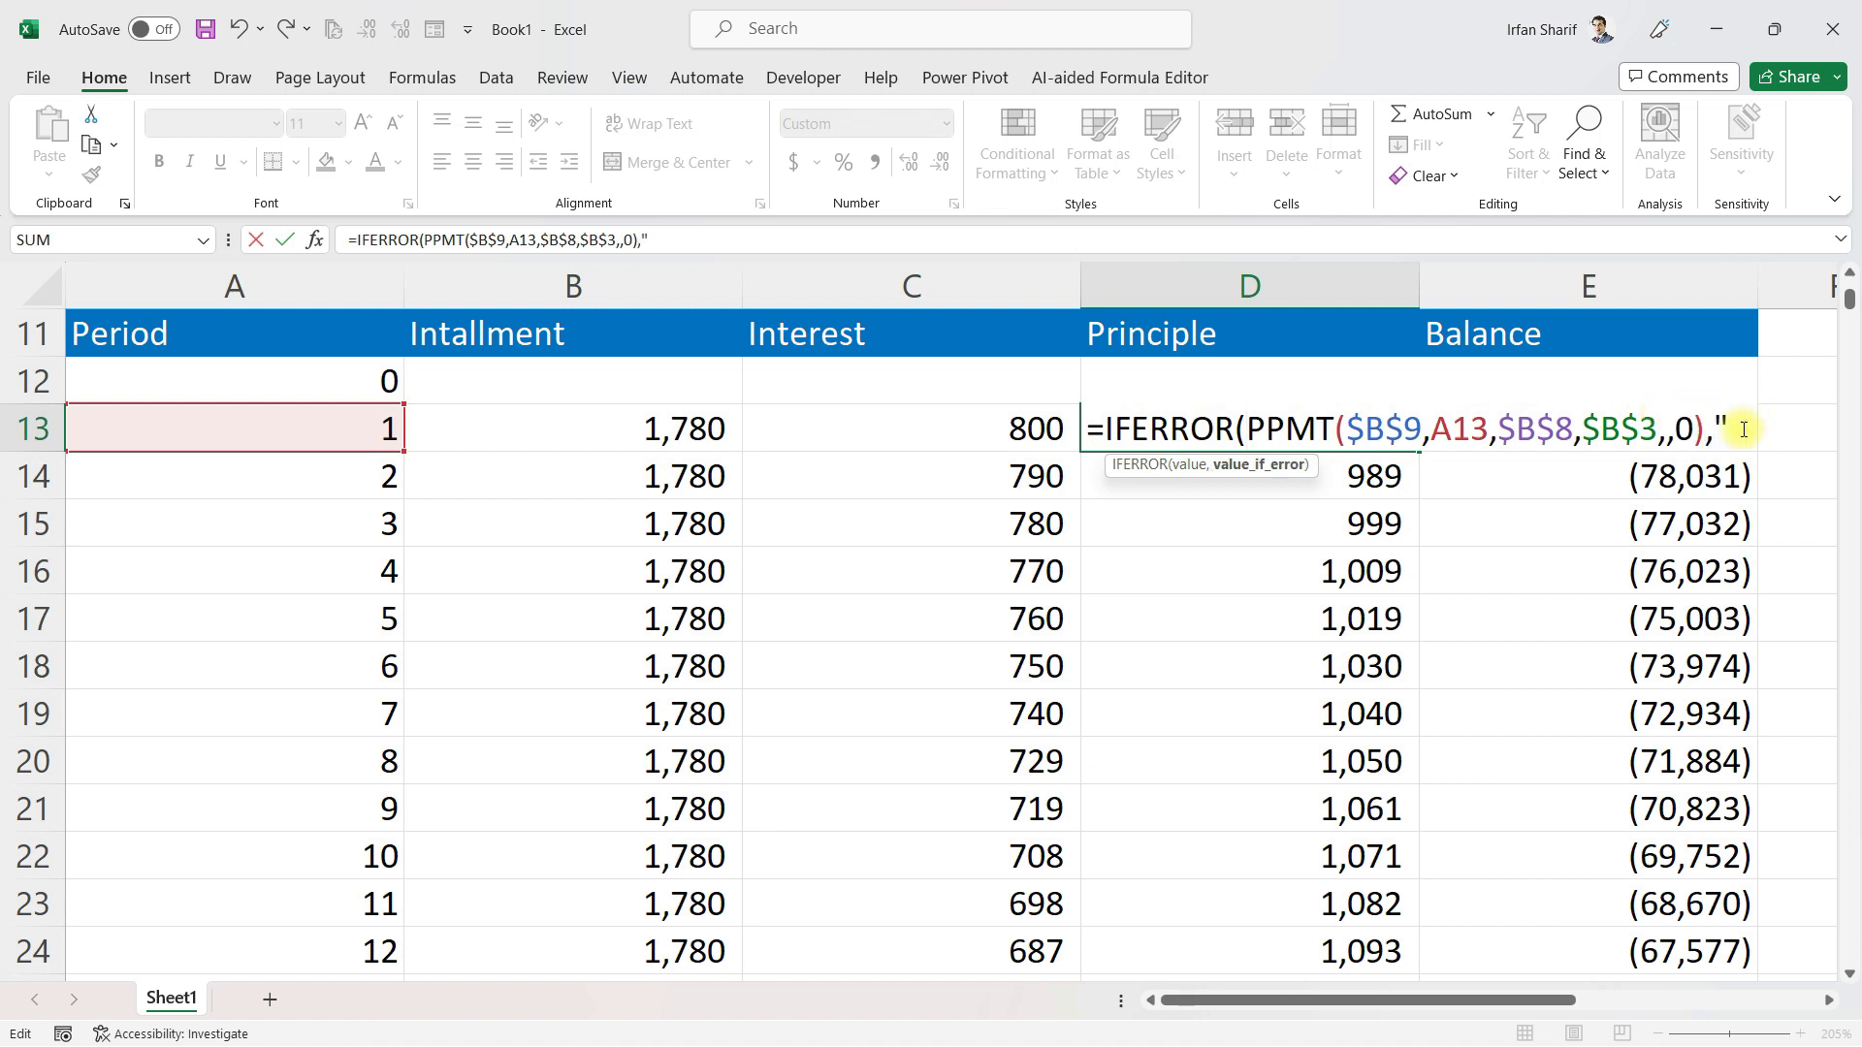
text(""))
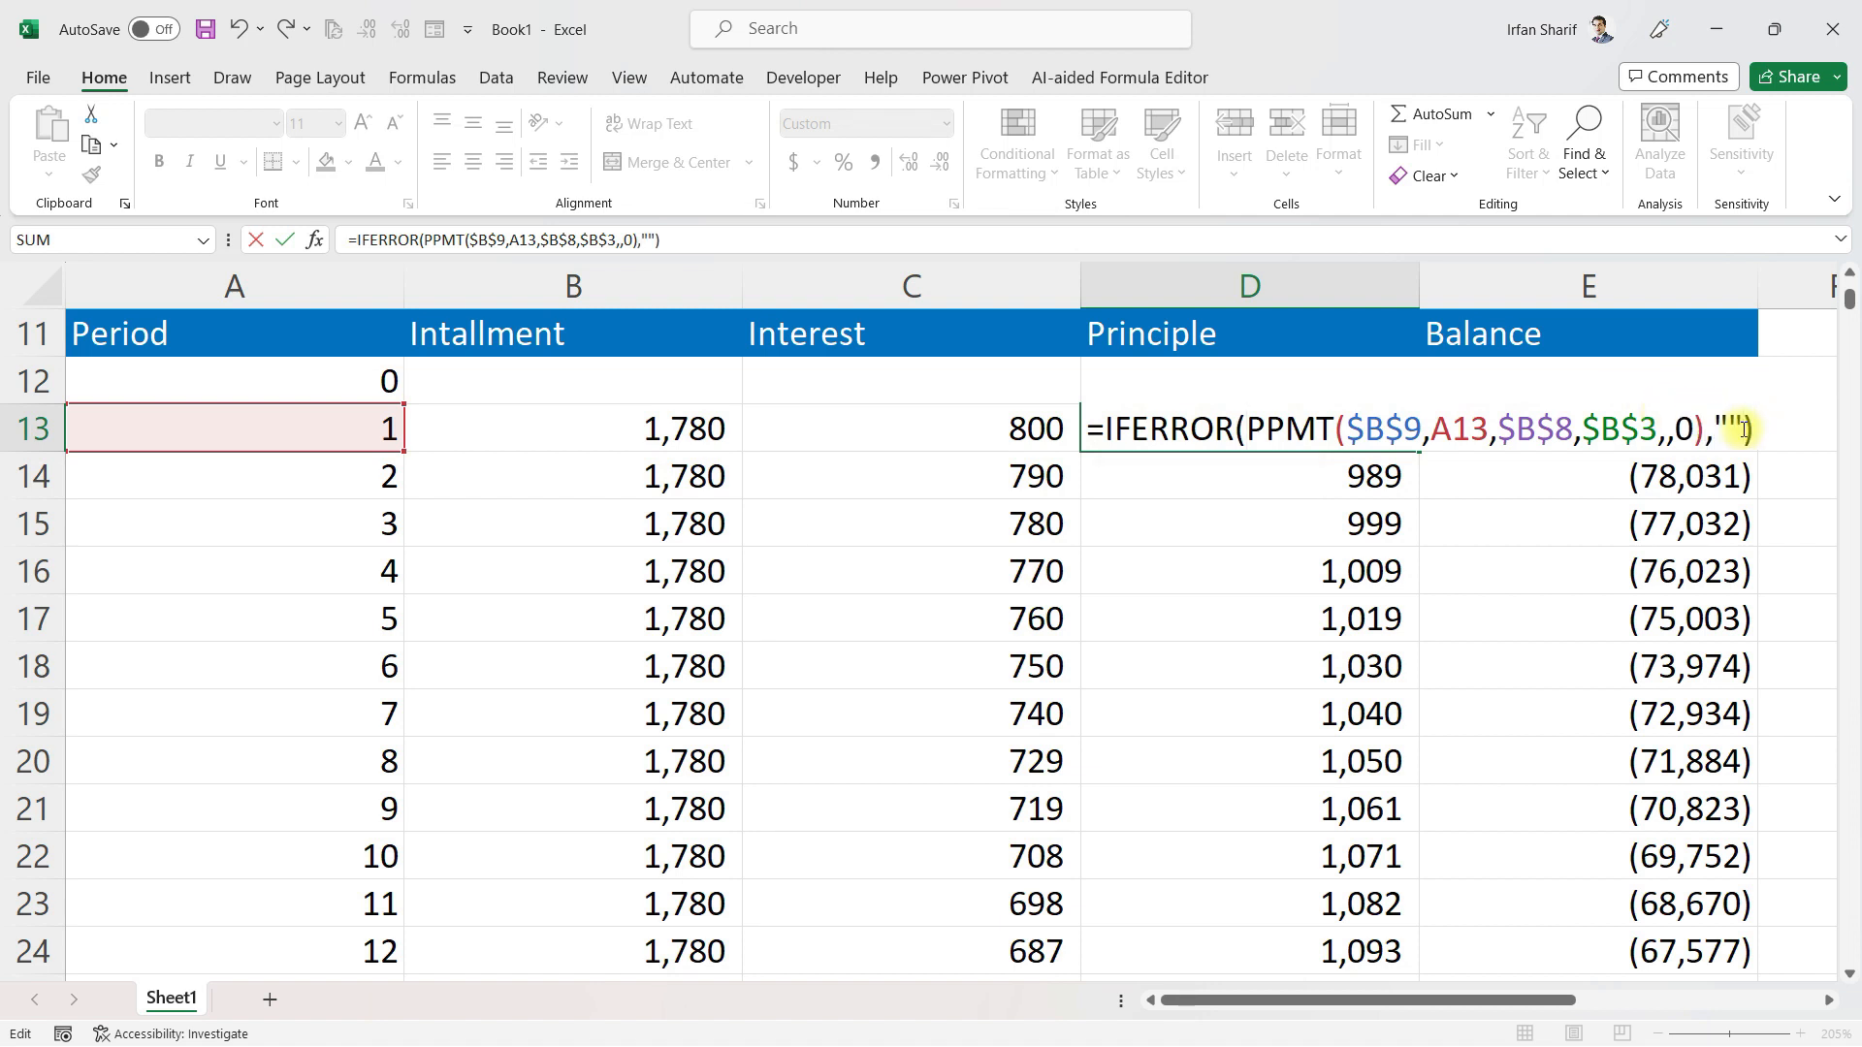
key(Return)
click(1300, 430)
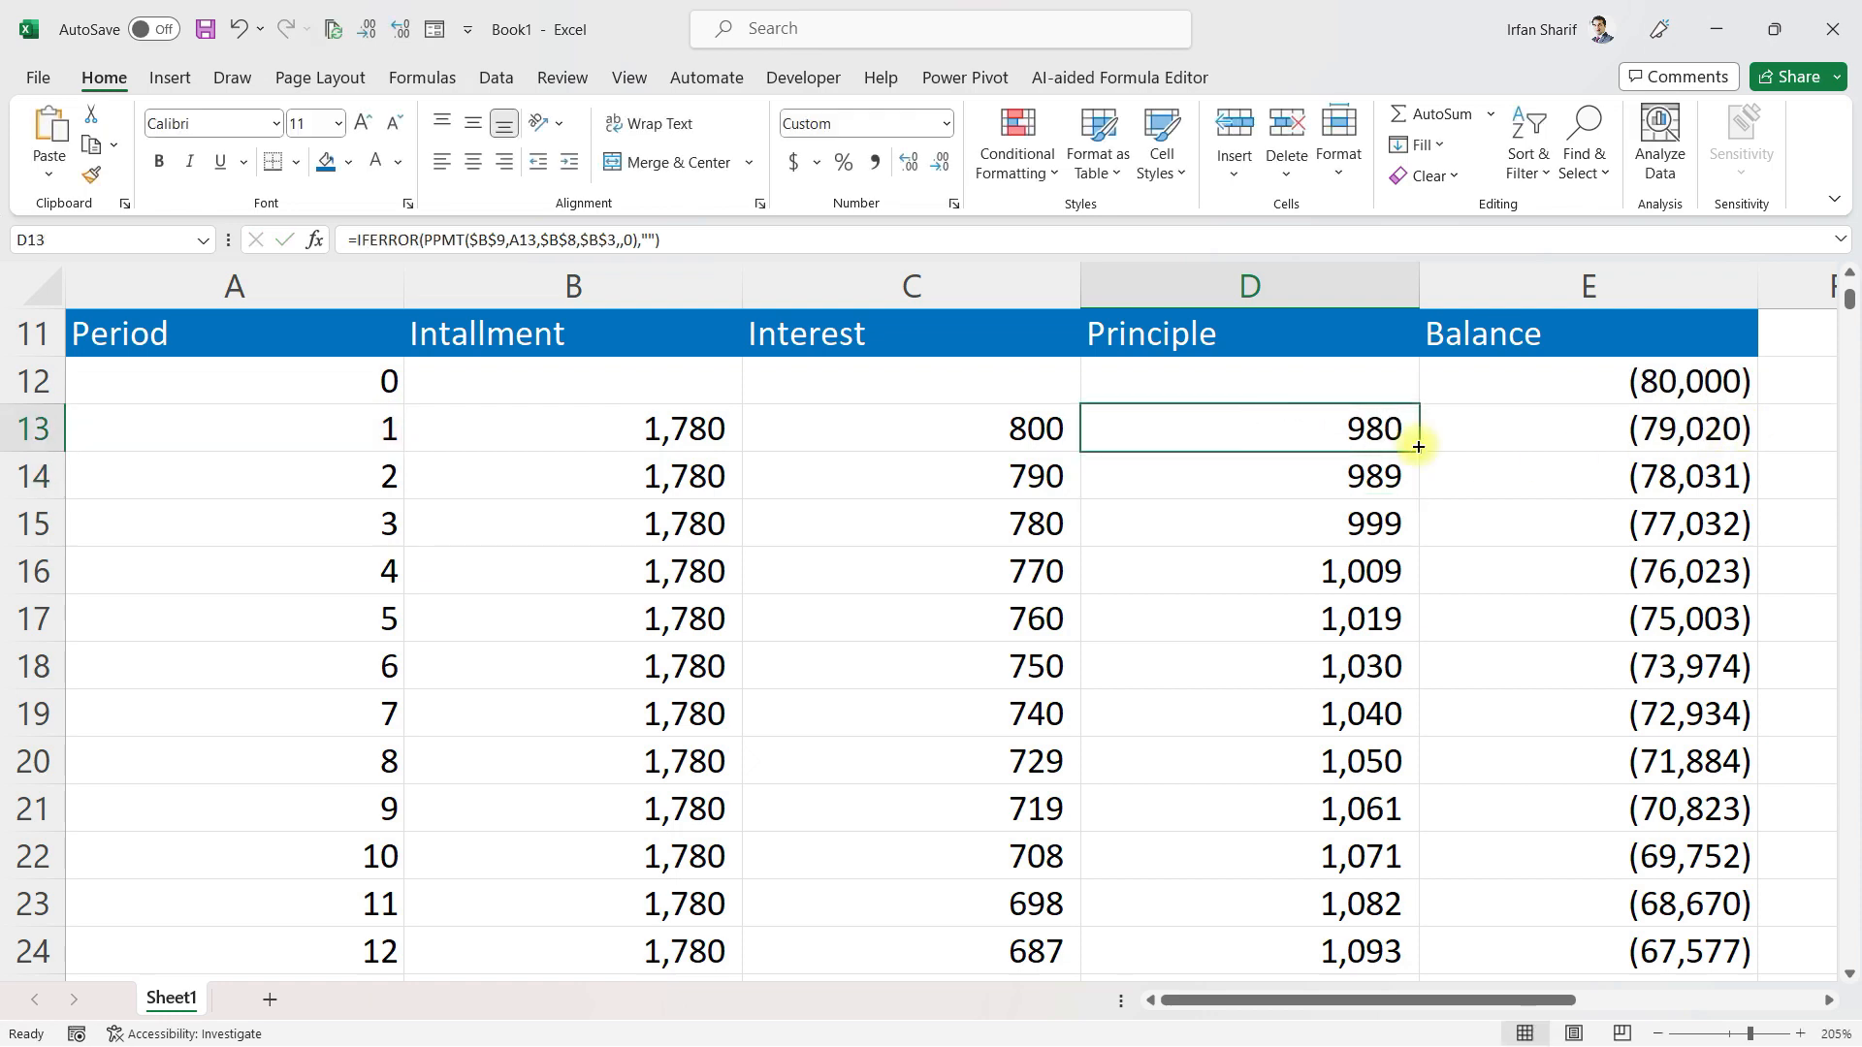
double_click(1418, 452)
Examine the refilled Principle column from period 3 to just past period 60, including the cell for period 61
click(1318, 515)
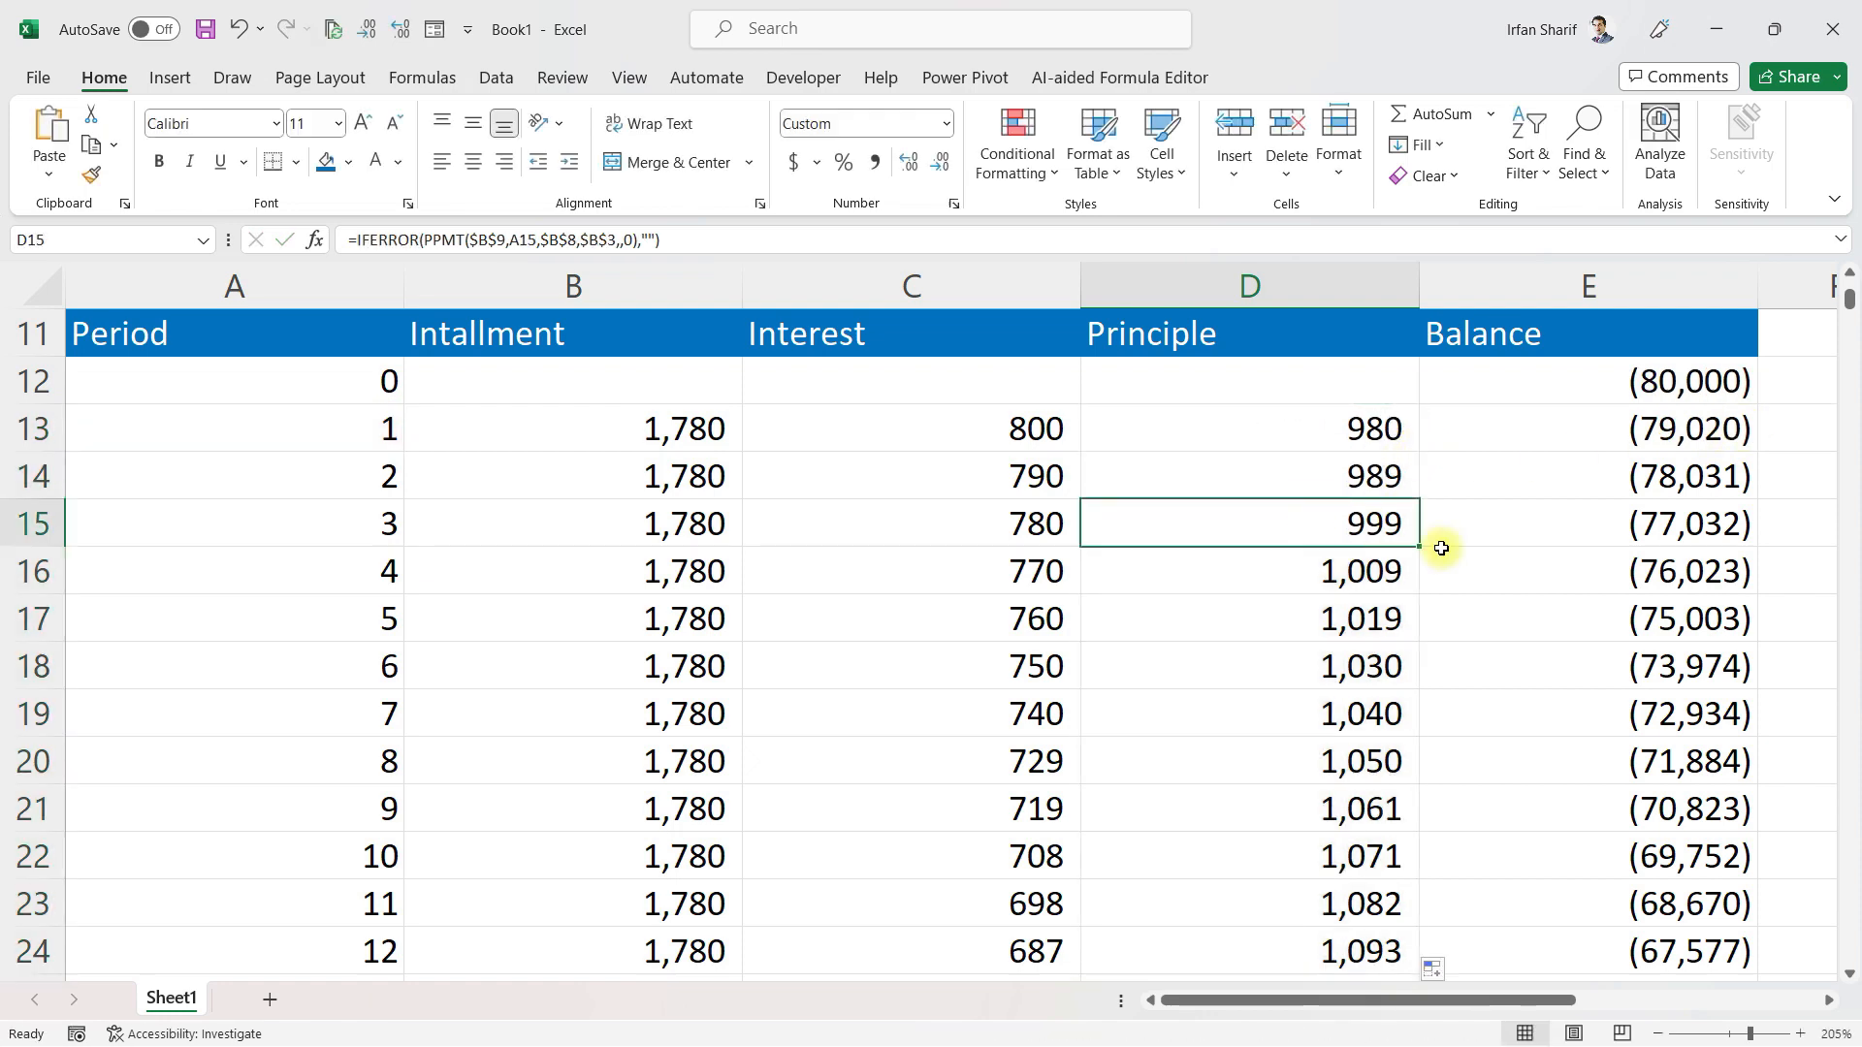
key(Page_Down)
key(Page_Down)
key(Page_Down)
key(Page_Down)
key(Page_Down)
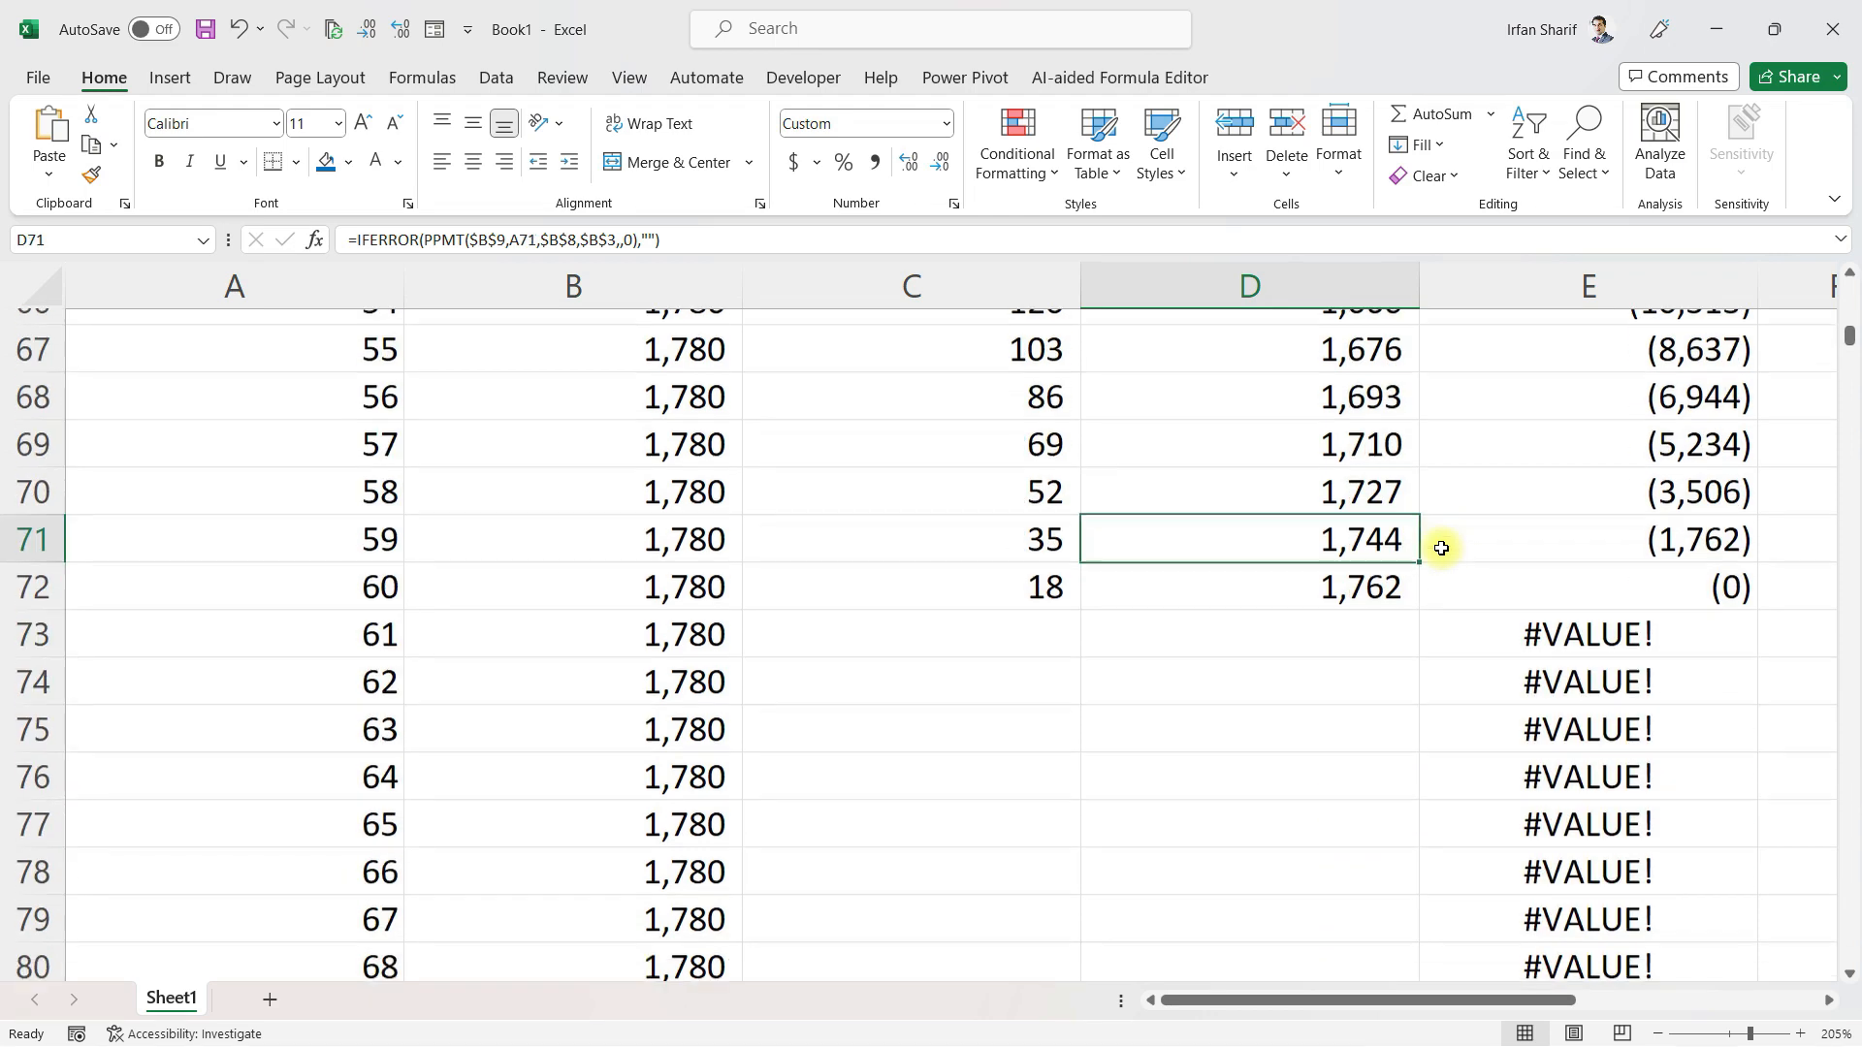
key(Page_Up)
key(Down)
key(Down)
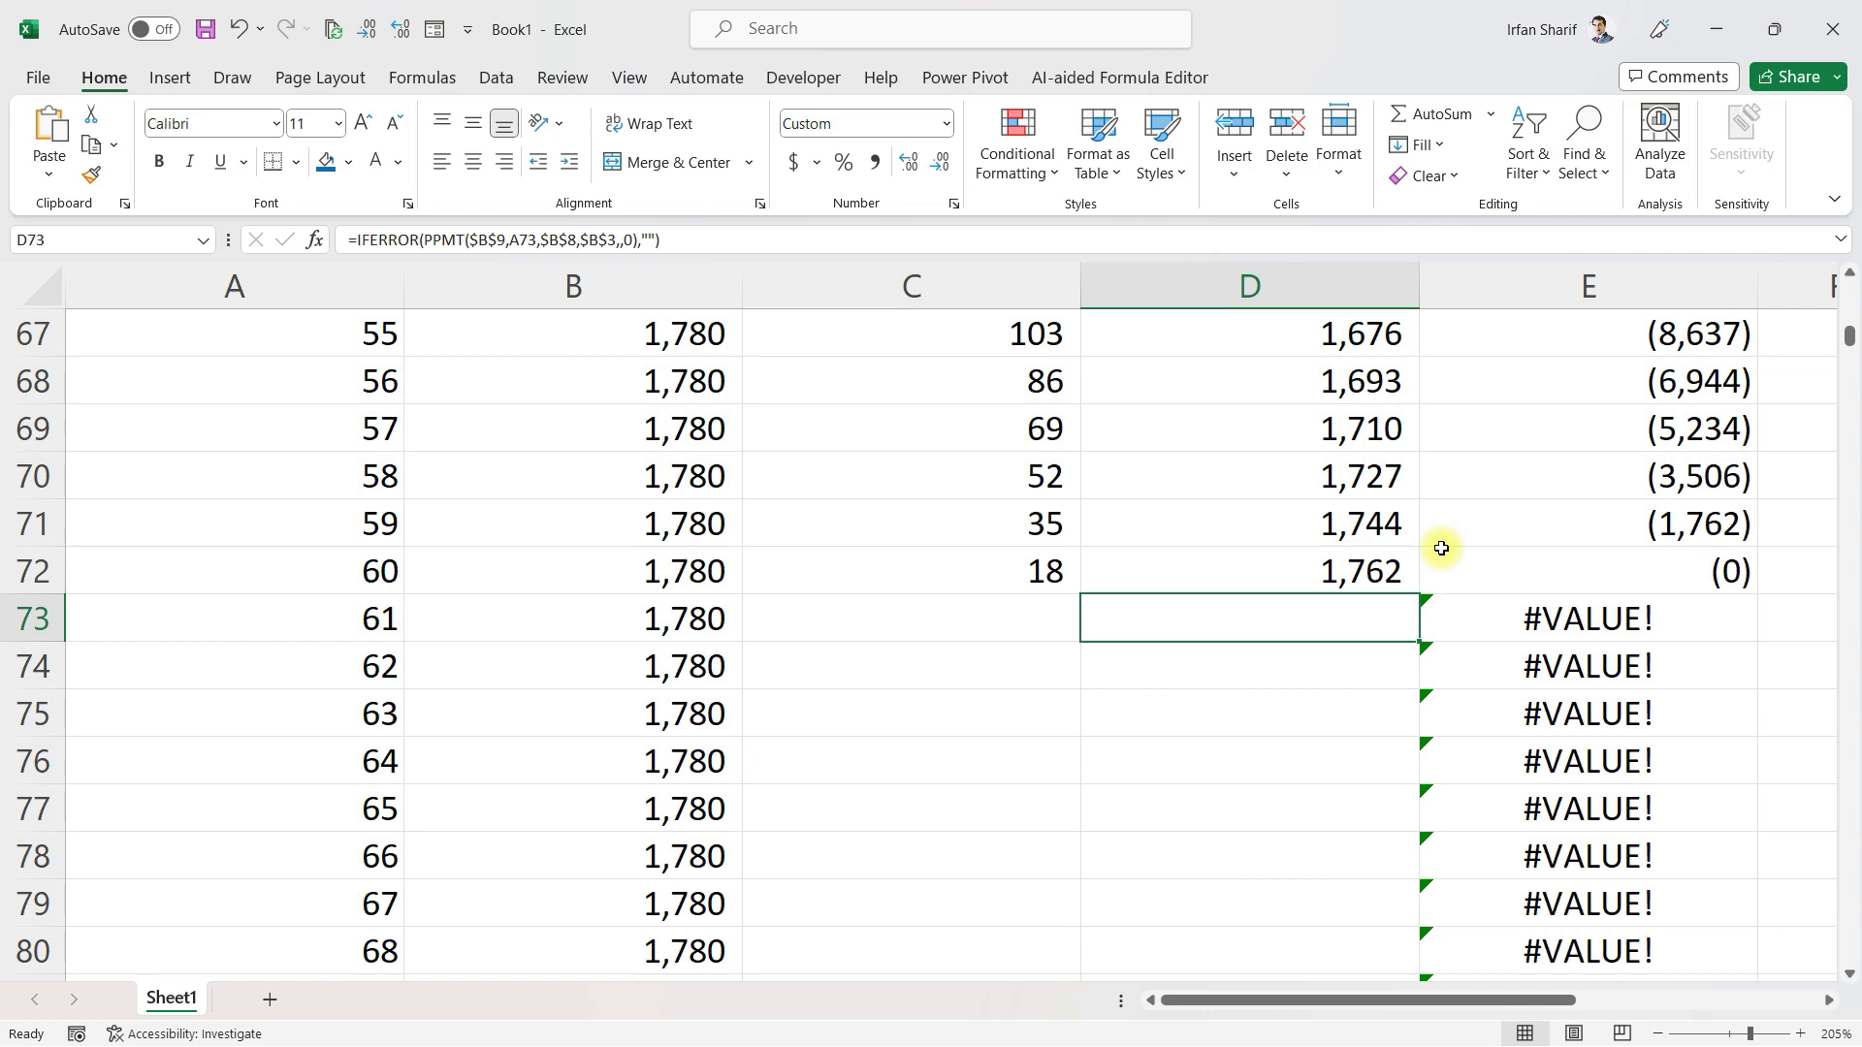
Inspect the opening balance formula for period 0 in E12
key(Page_Up)
key(Page_Up)
key(Page_Up)
key(Up)
key(Up)
key(Up)
key(Up)
key(Up)
key(Up)
key(Up)
key(Up)
key(Up)
key(Up)
key(Up)
key(Up)
key(Up)
key(Up)
key(Up)
key(Up)
key(Up)
key(Up)
key(Up)
key(Up)
key(Down)
key(Right)
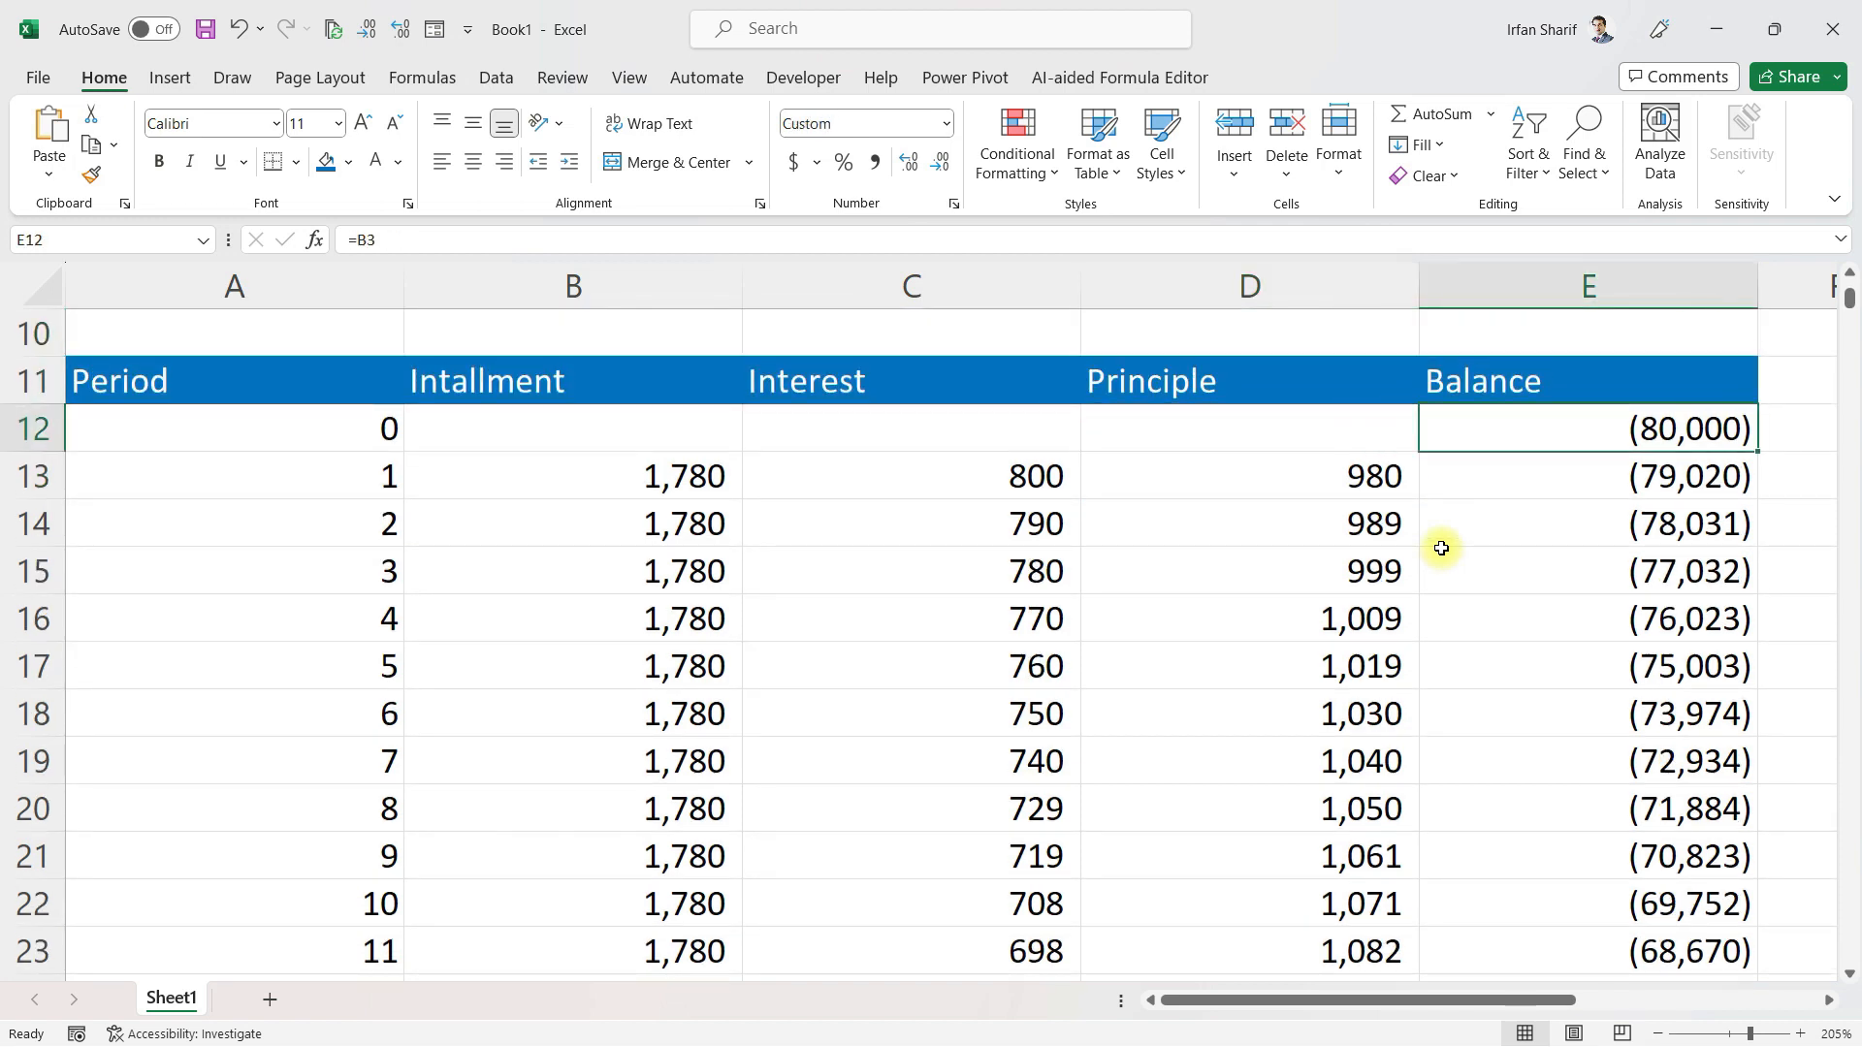
key(F2)
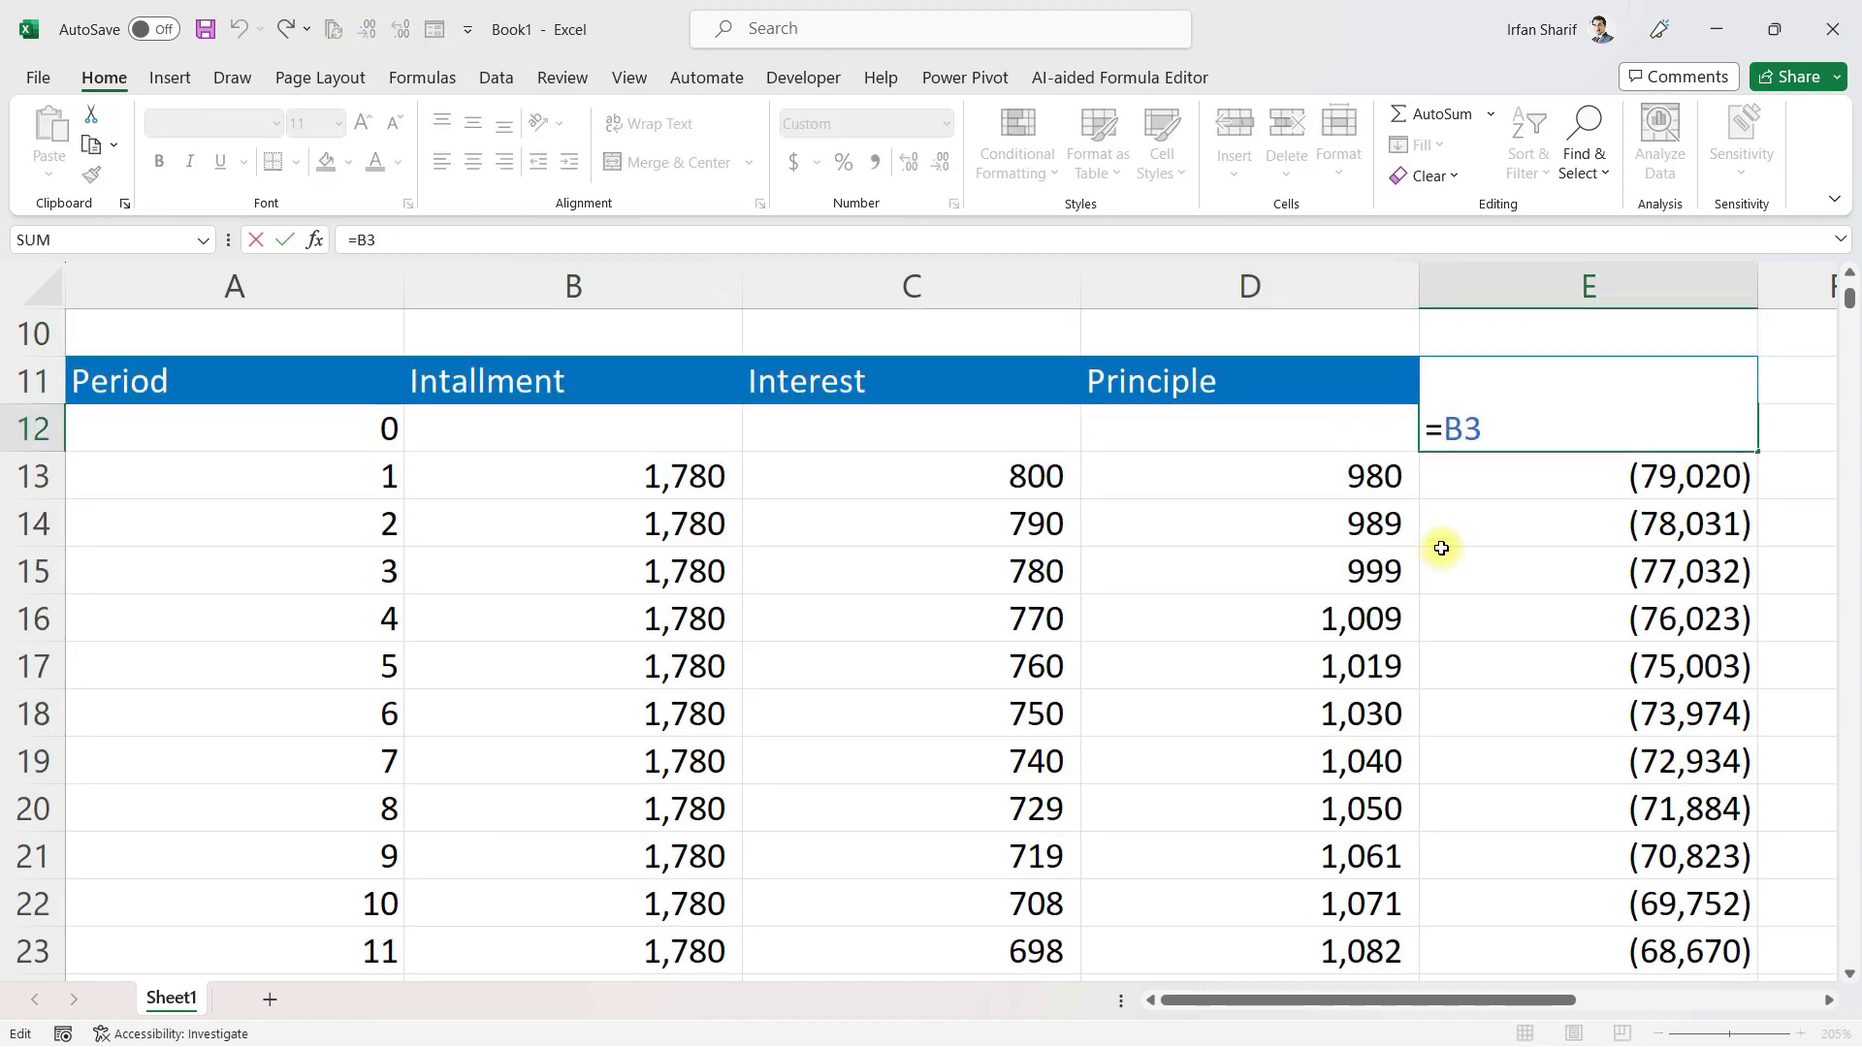
key(Return)
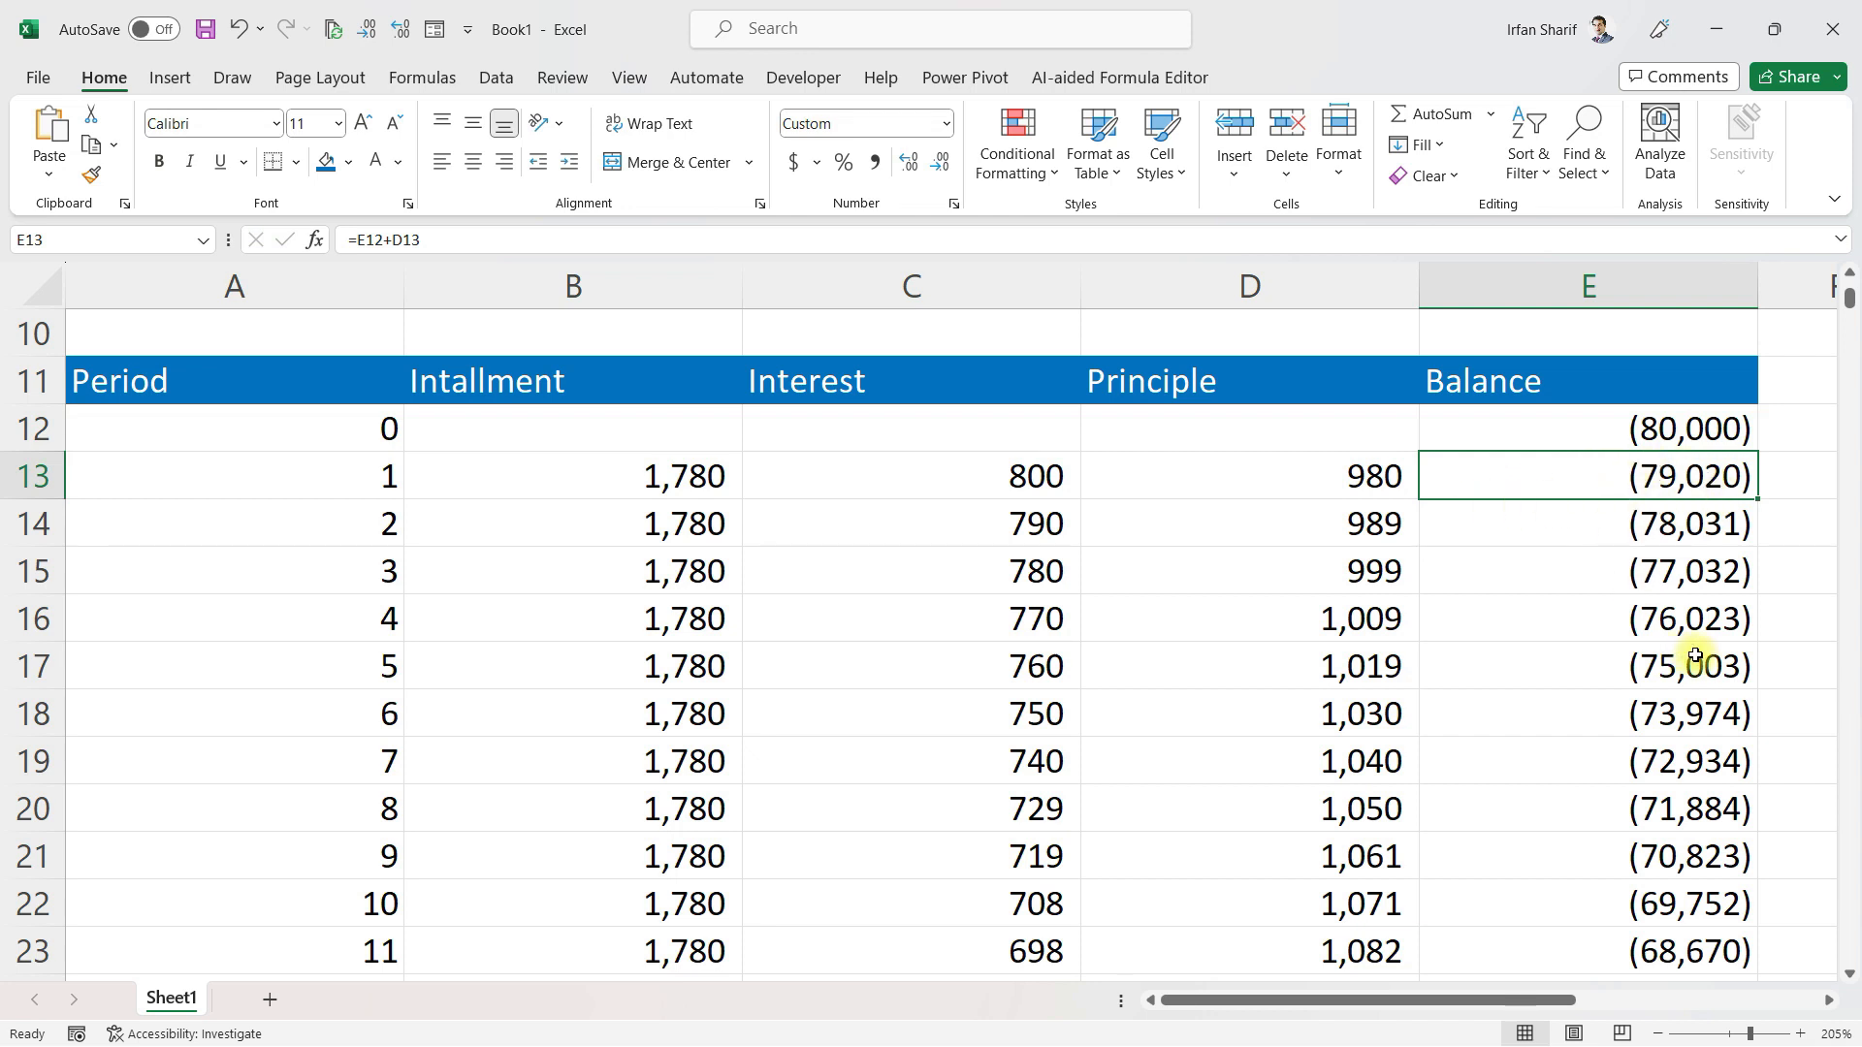
Wrap the balance formula in E13 in IFERROR with an empty string "" as the error value, and fill it down the Balance column
key(F2)
click(1439, 475)
text(ifer)
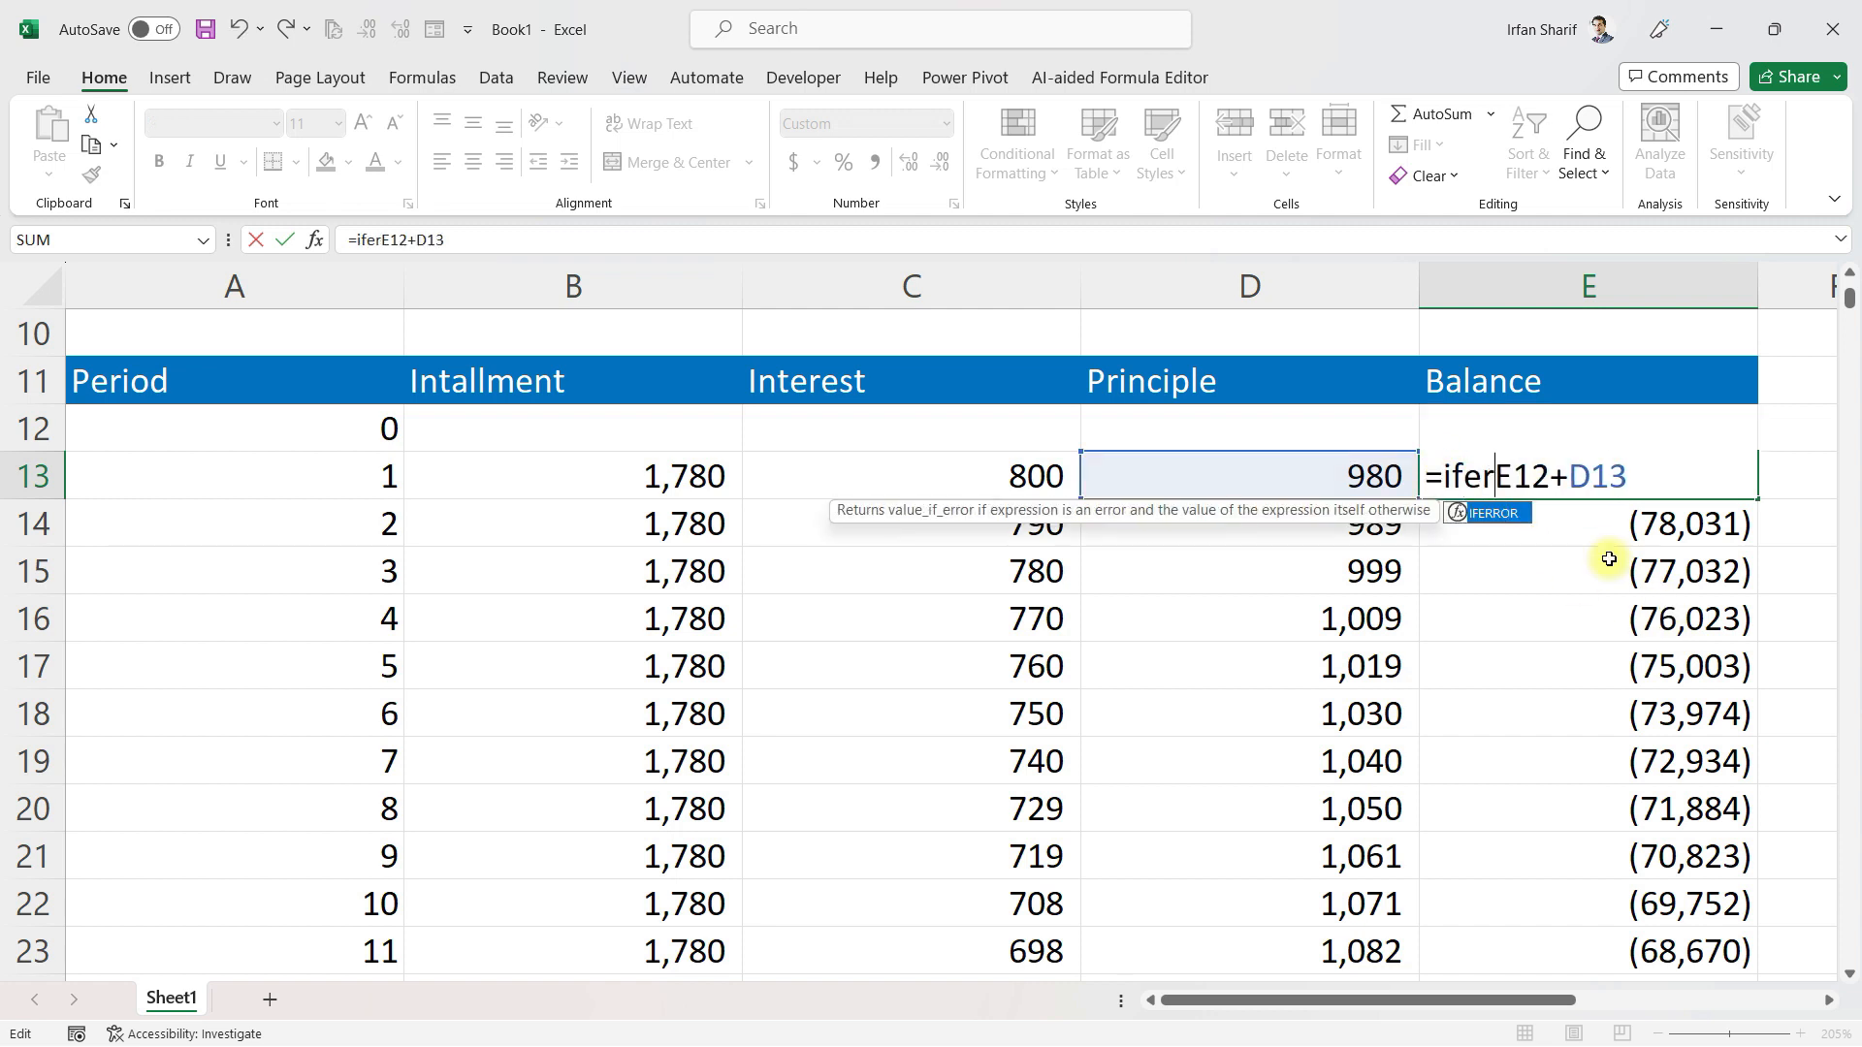
key(Tab)
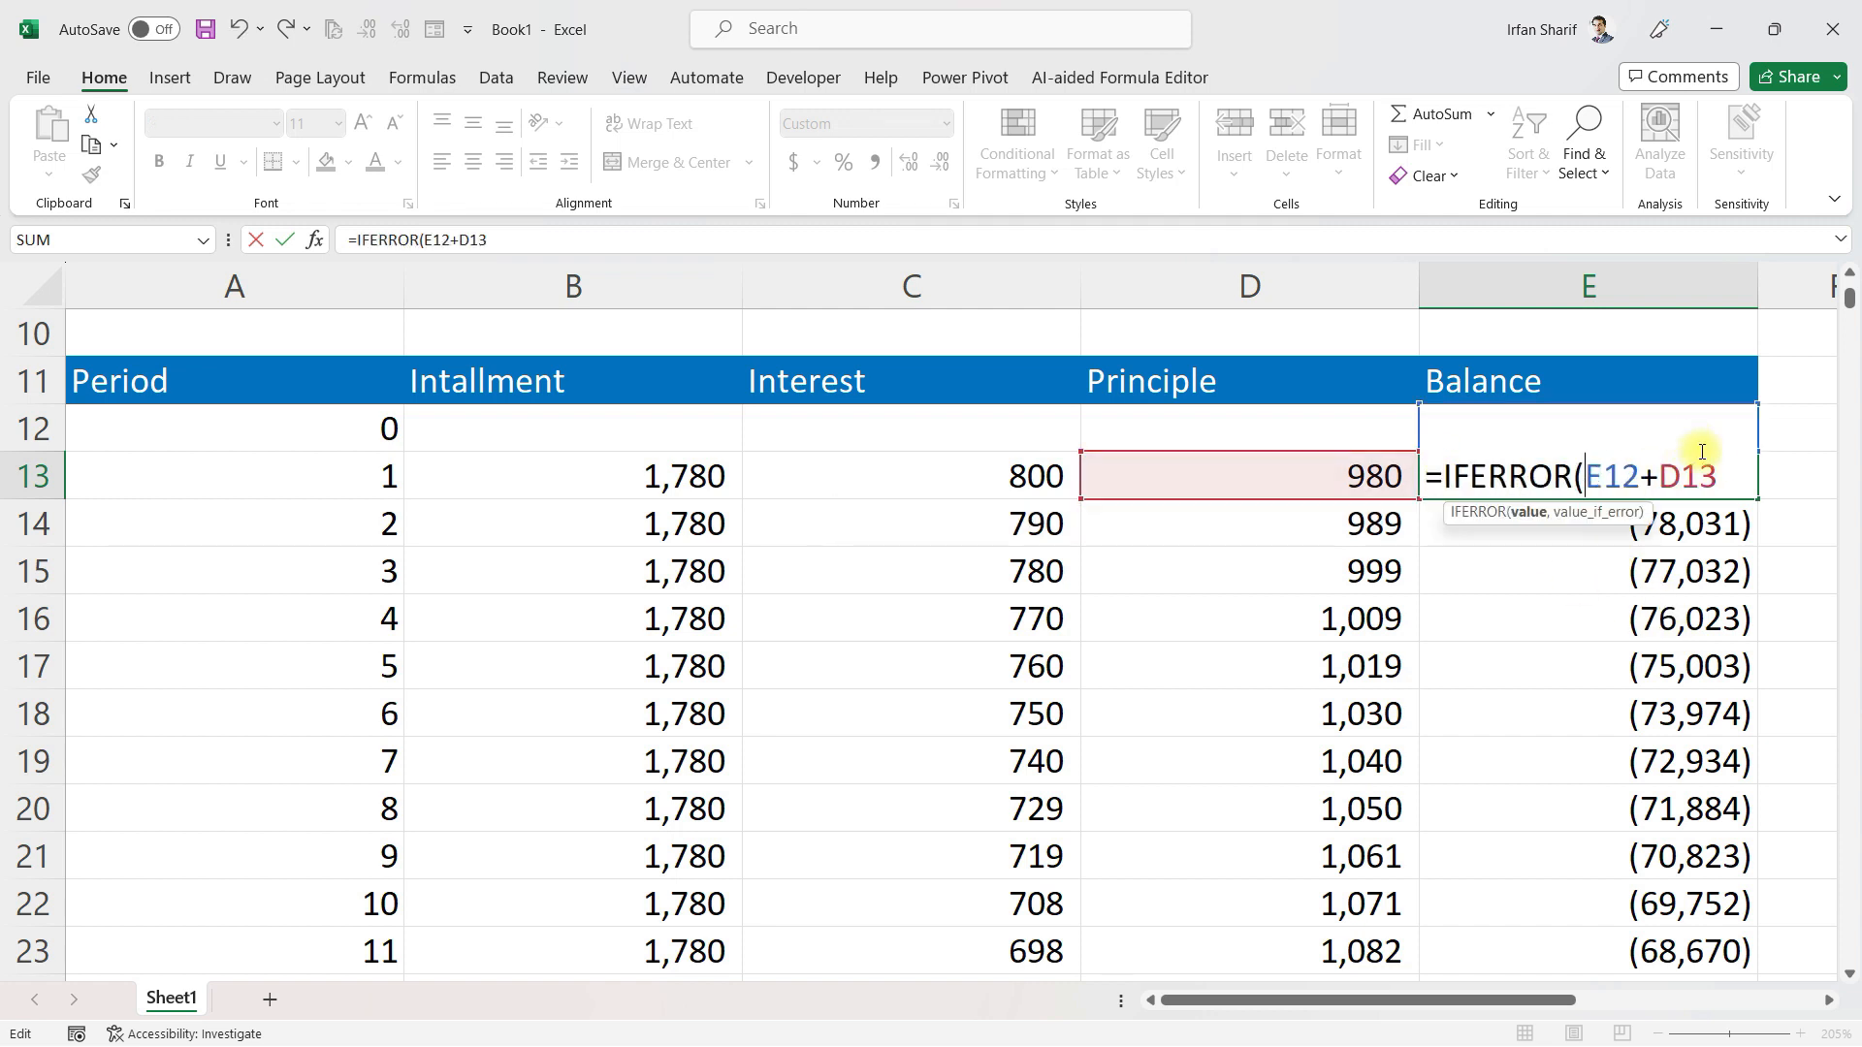
click(1721, 475)
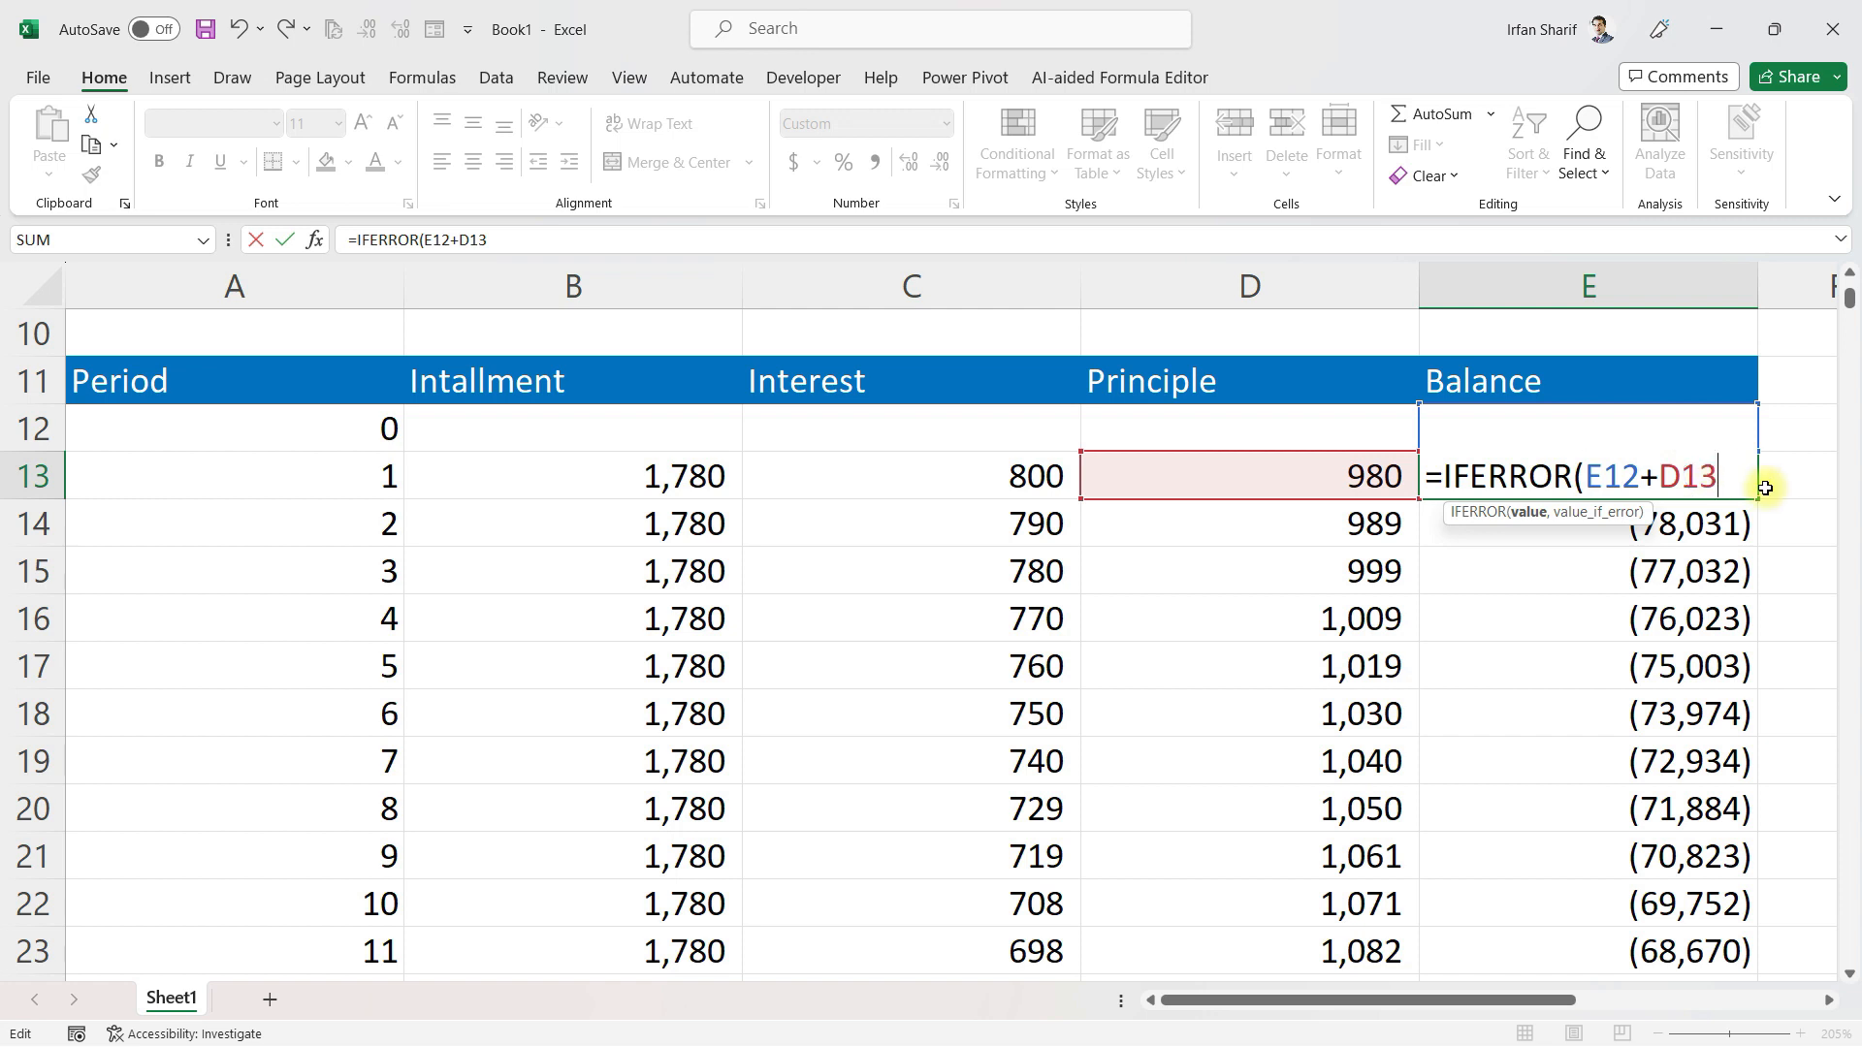
text(,"")
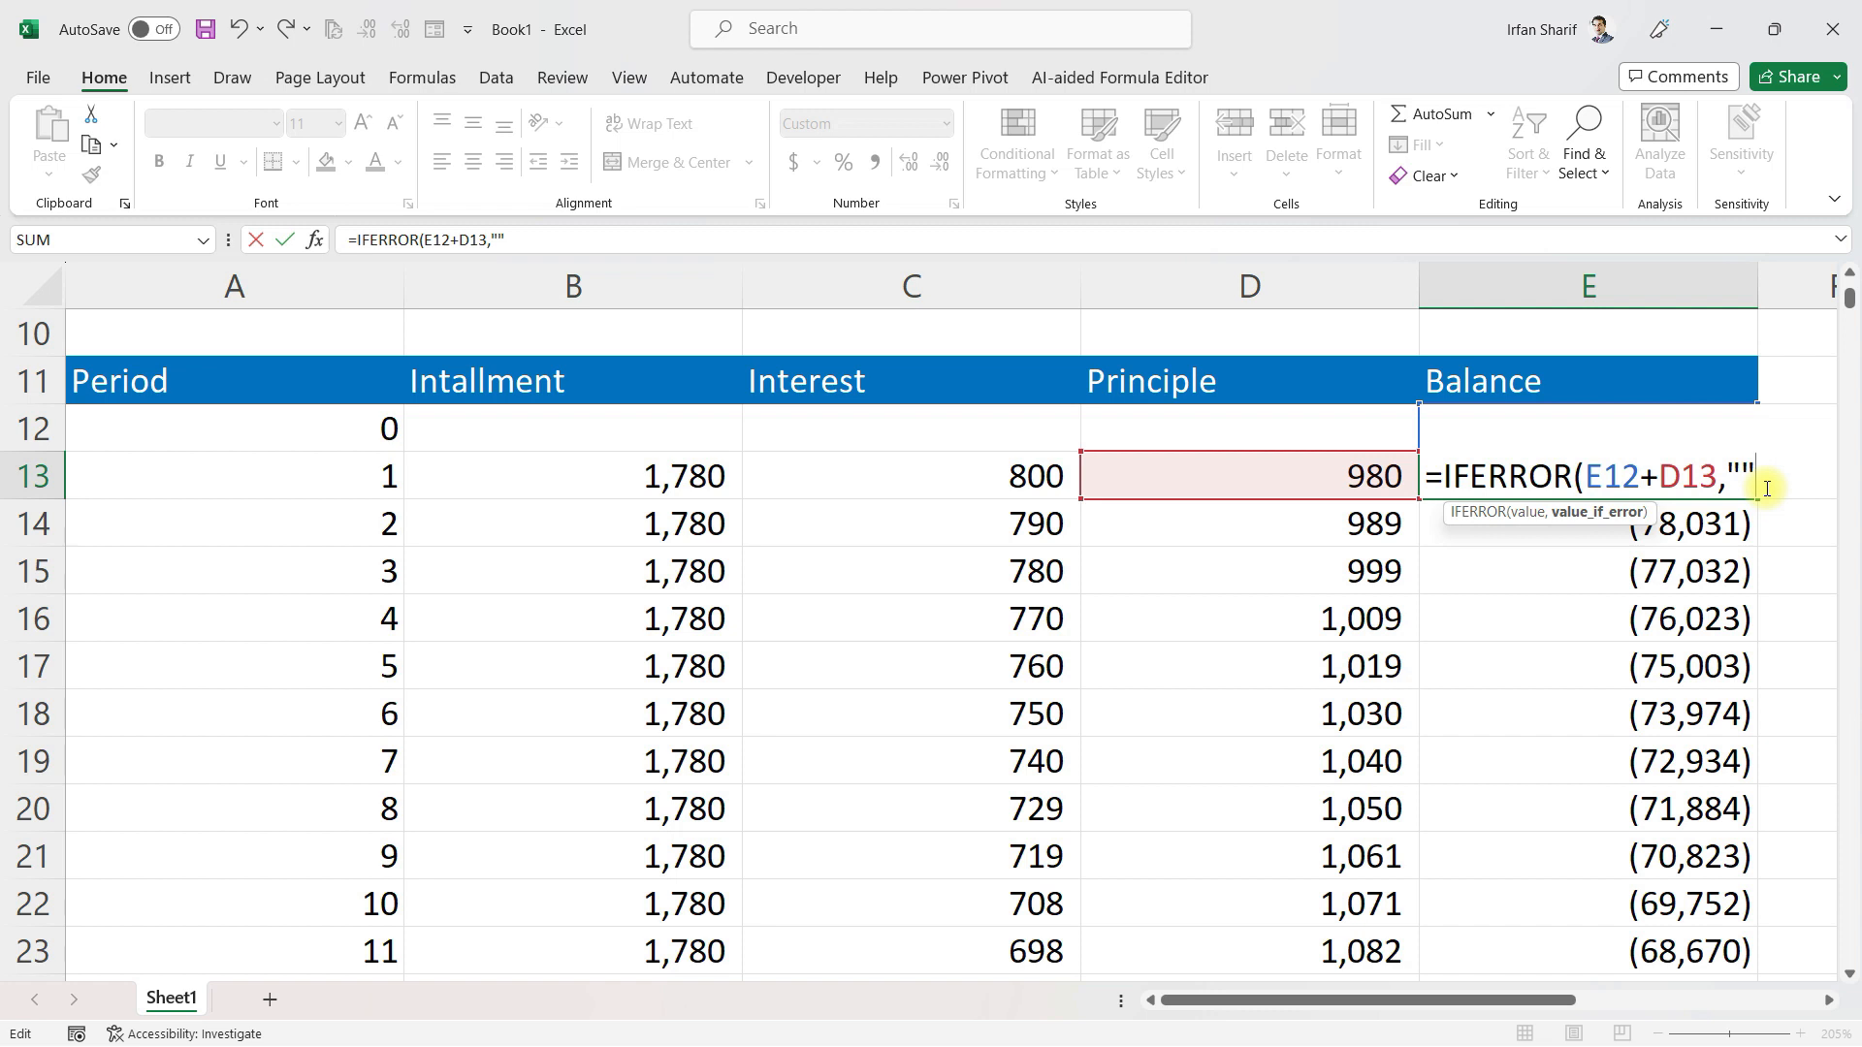
text())
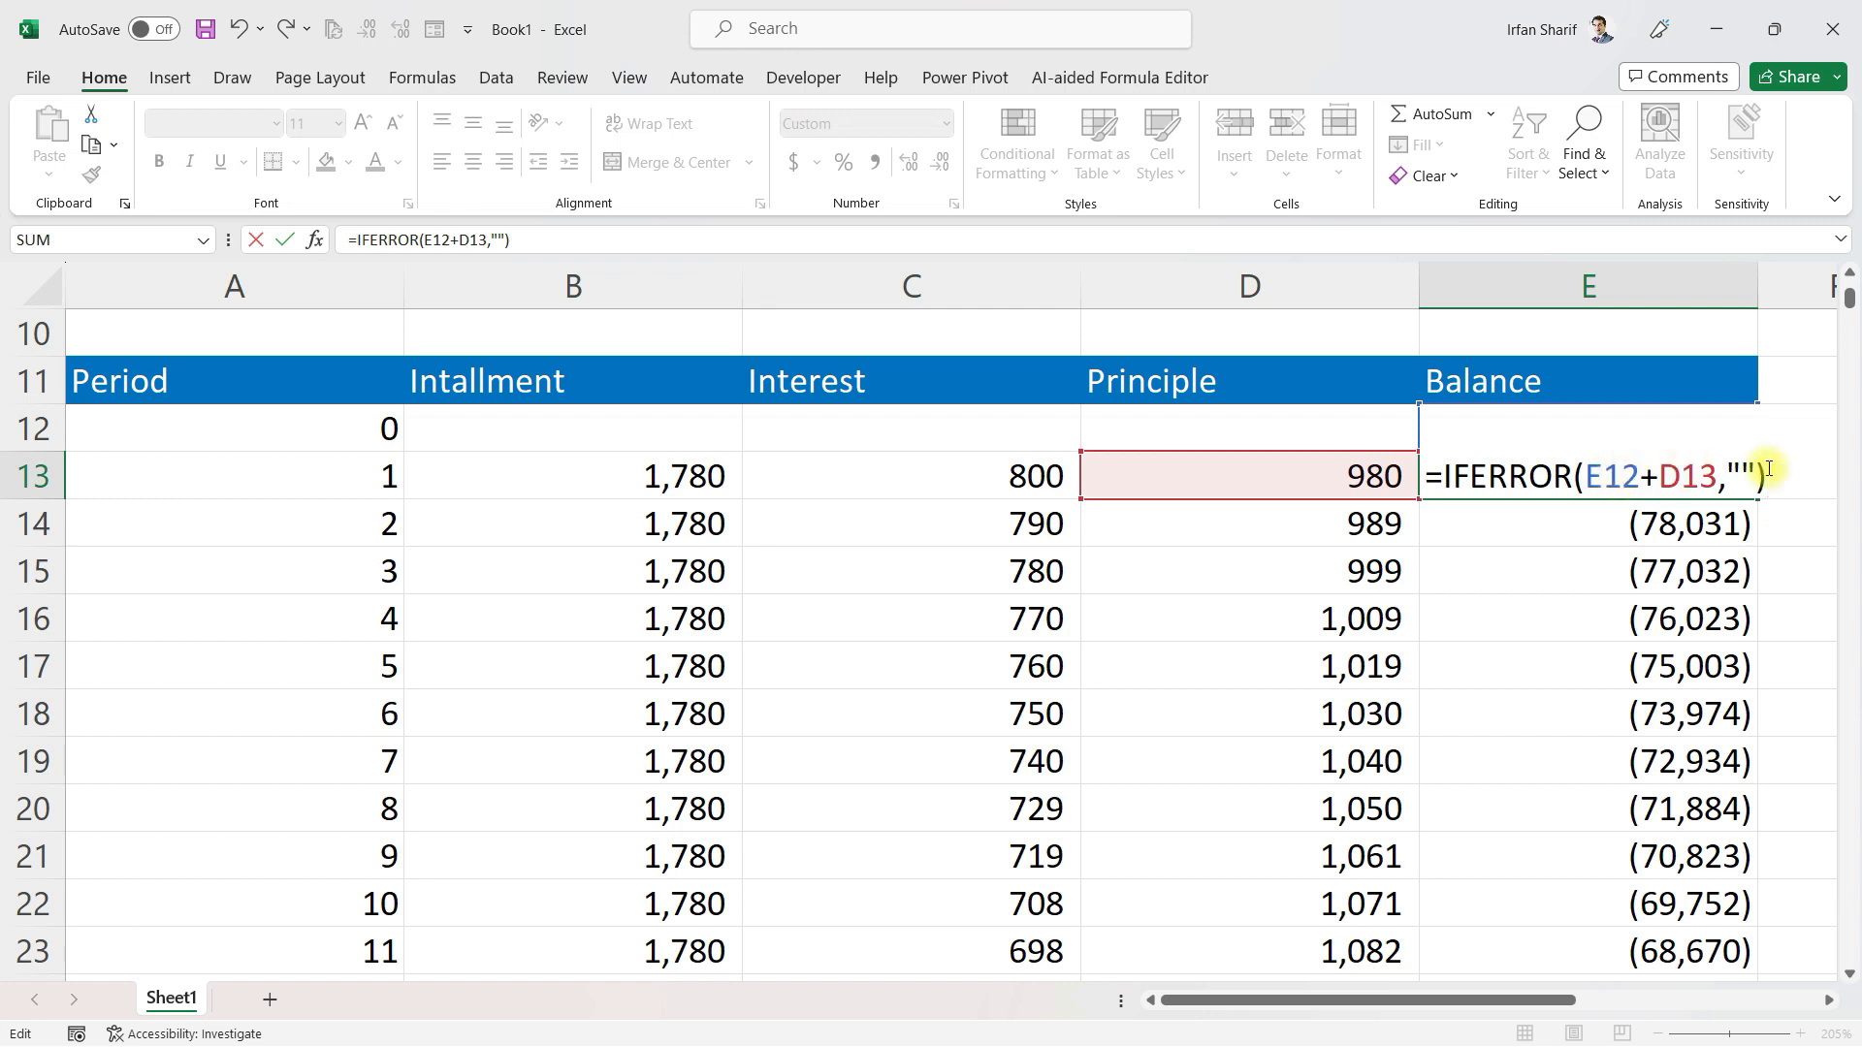
key(Return)
key(Up)
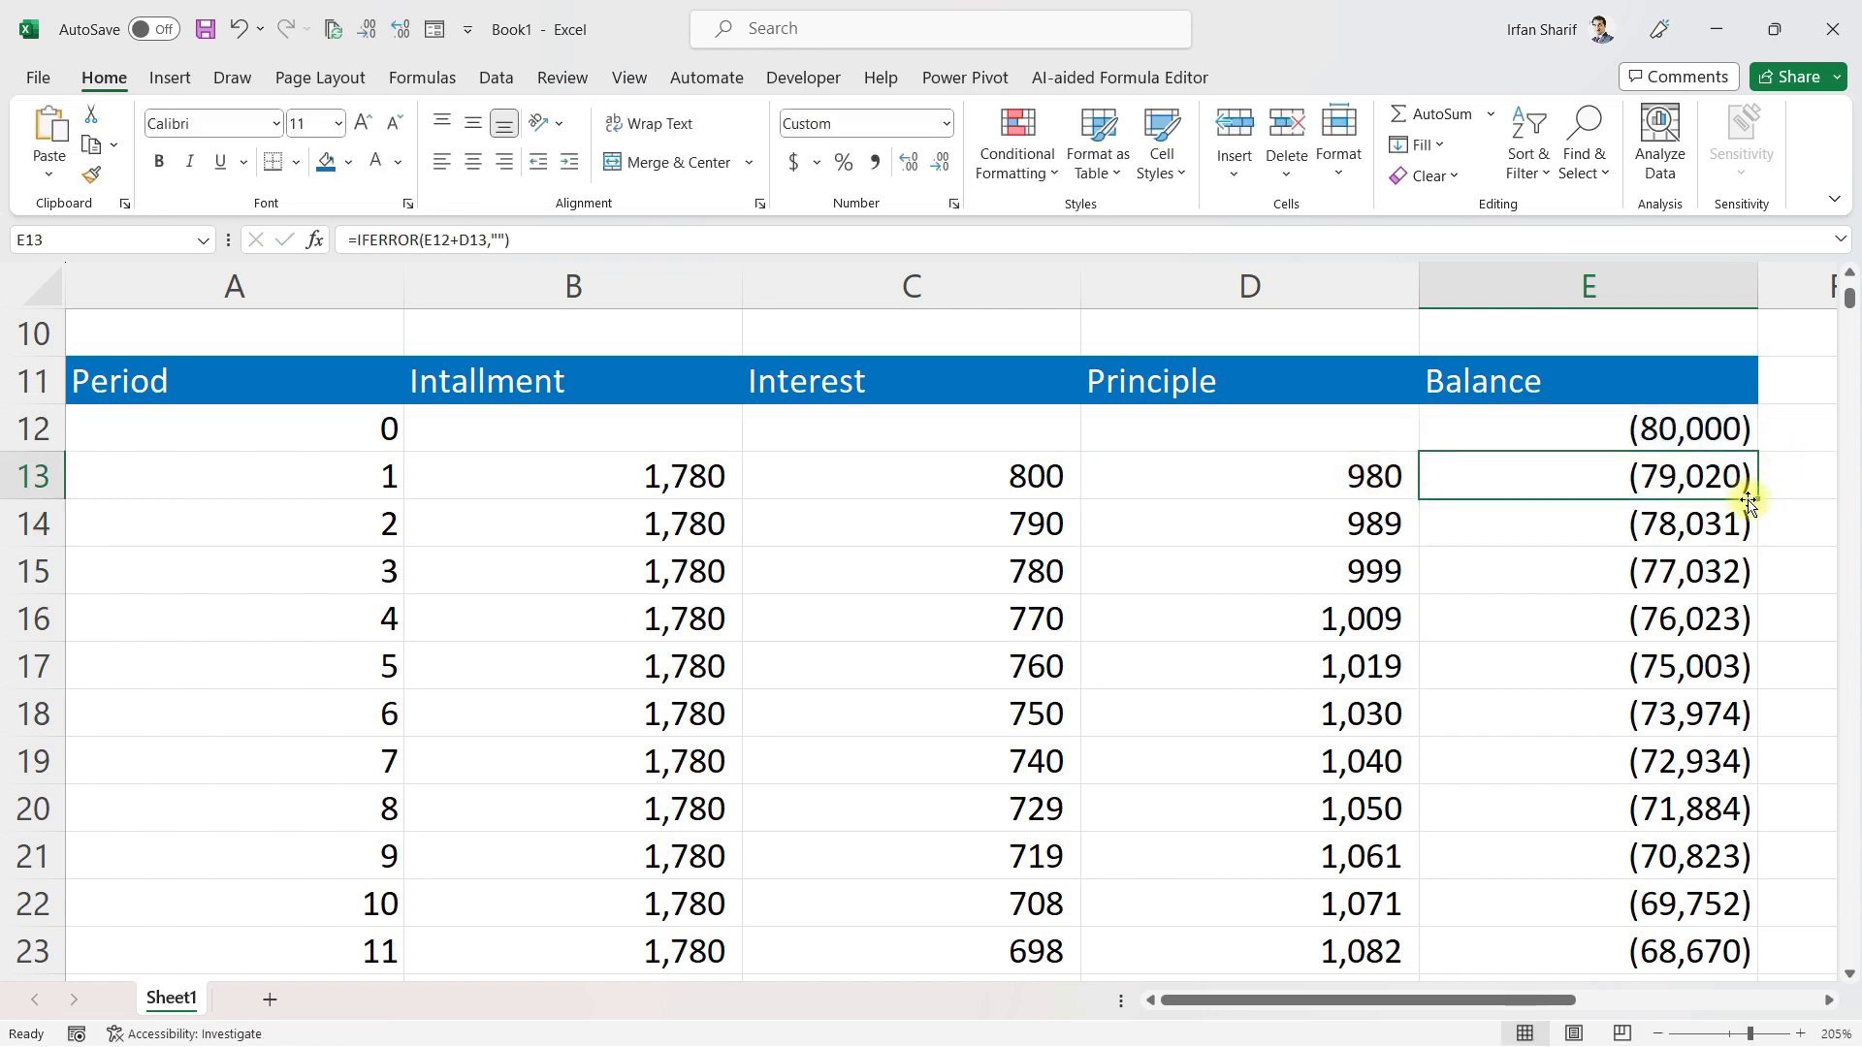
double_click(1757, 499)
Examine the refilled Balance column from period 2 down to the cell for period 61
click(1693, 526)
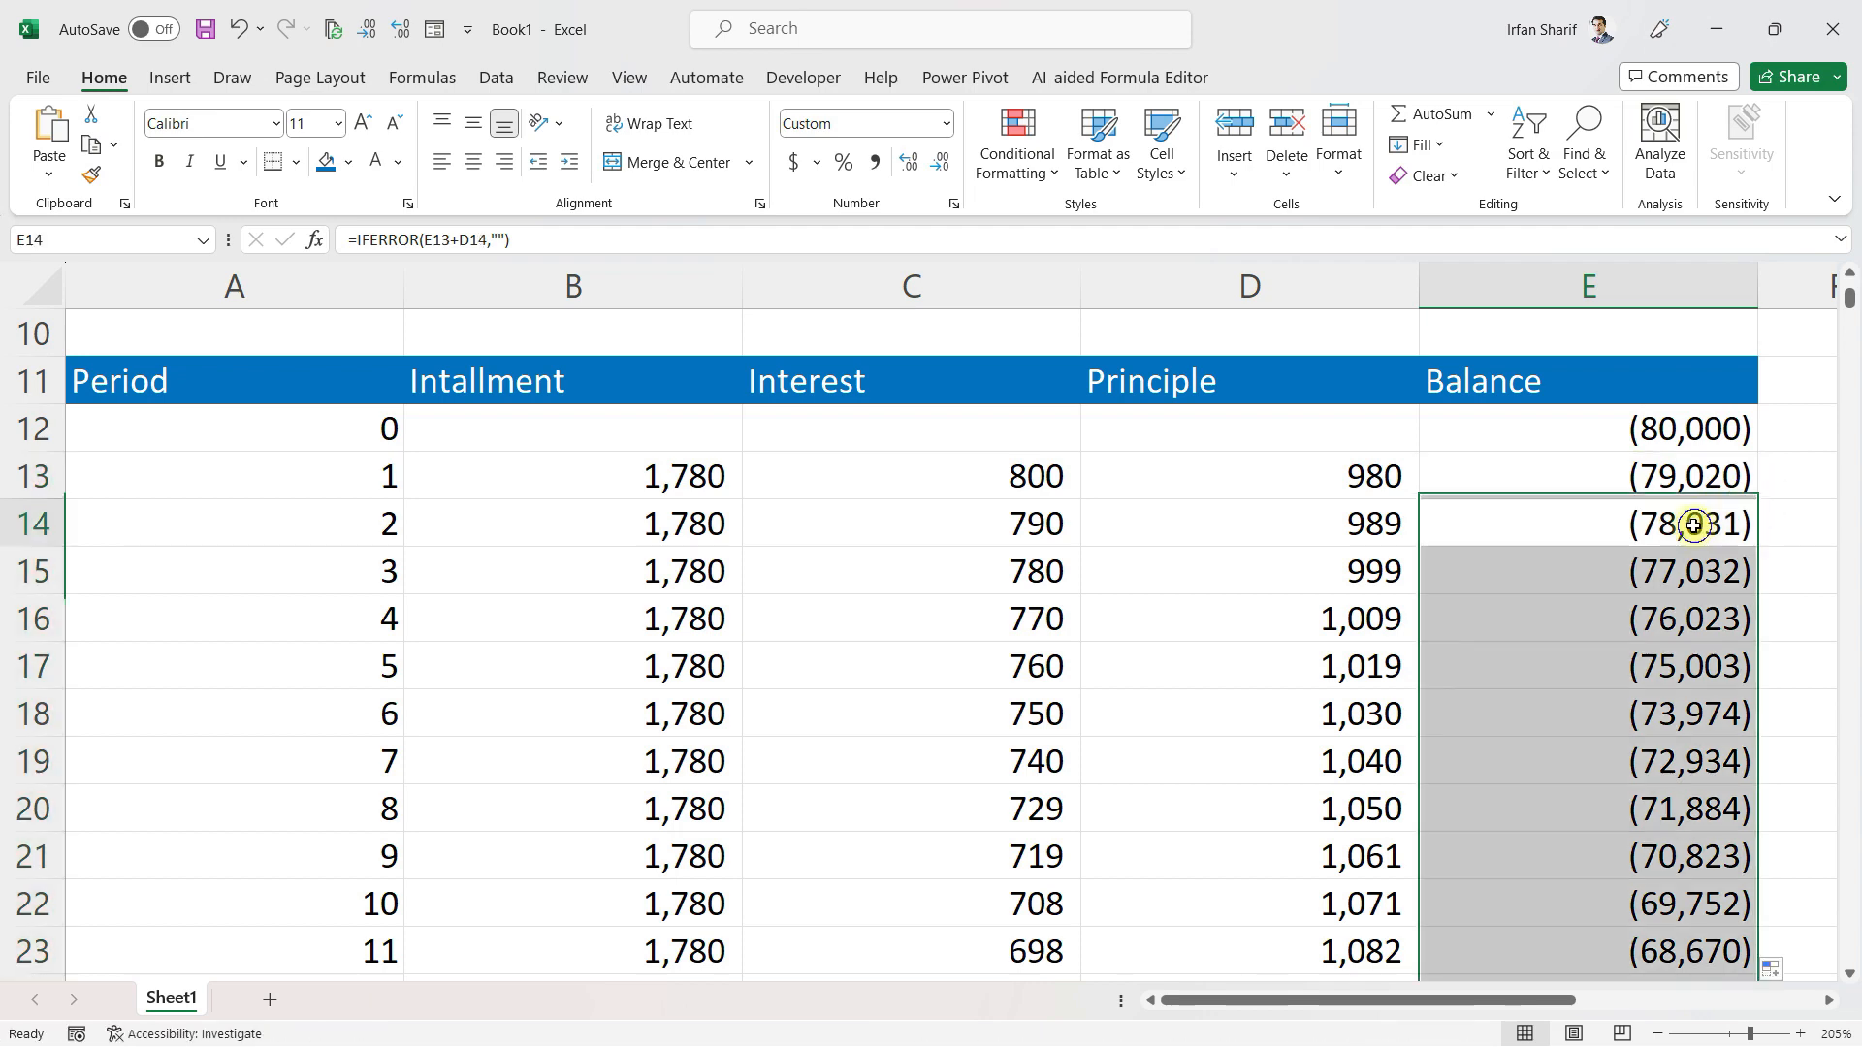
key(Page_Down)
key(Page_Down)
key(Page_Down)
key(Page_Down)
key(Down)
key(Down)
key(Down)
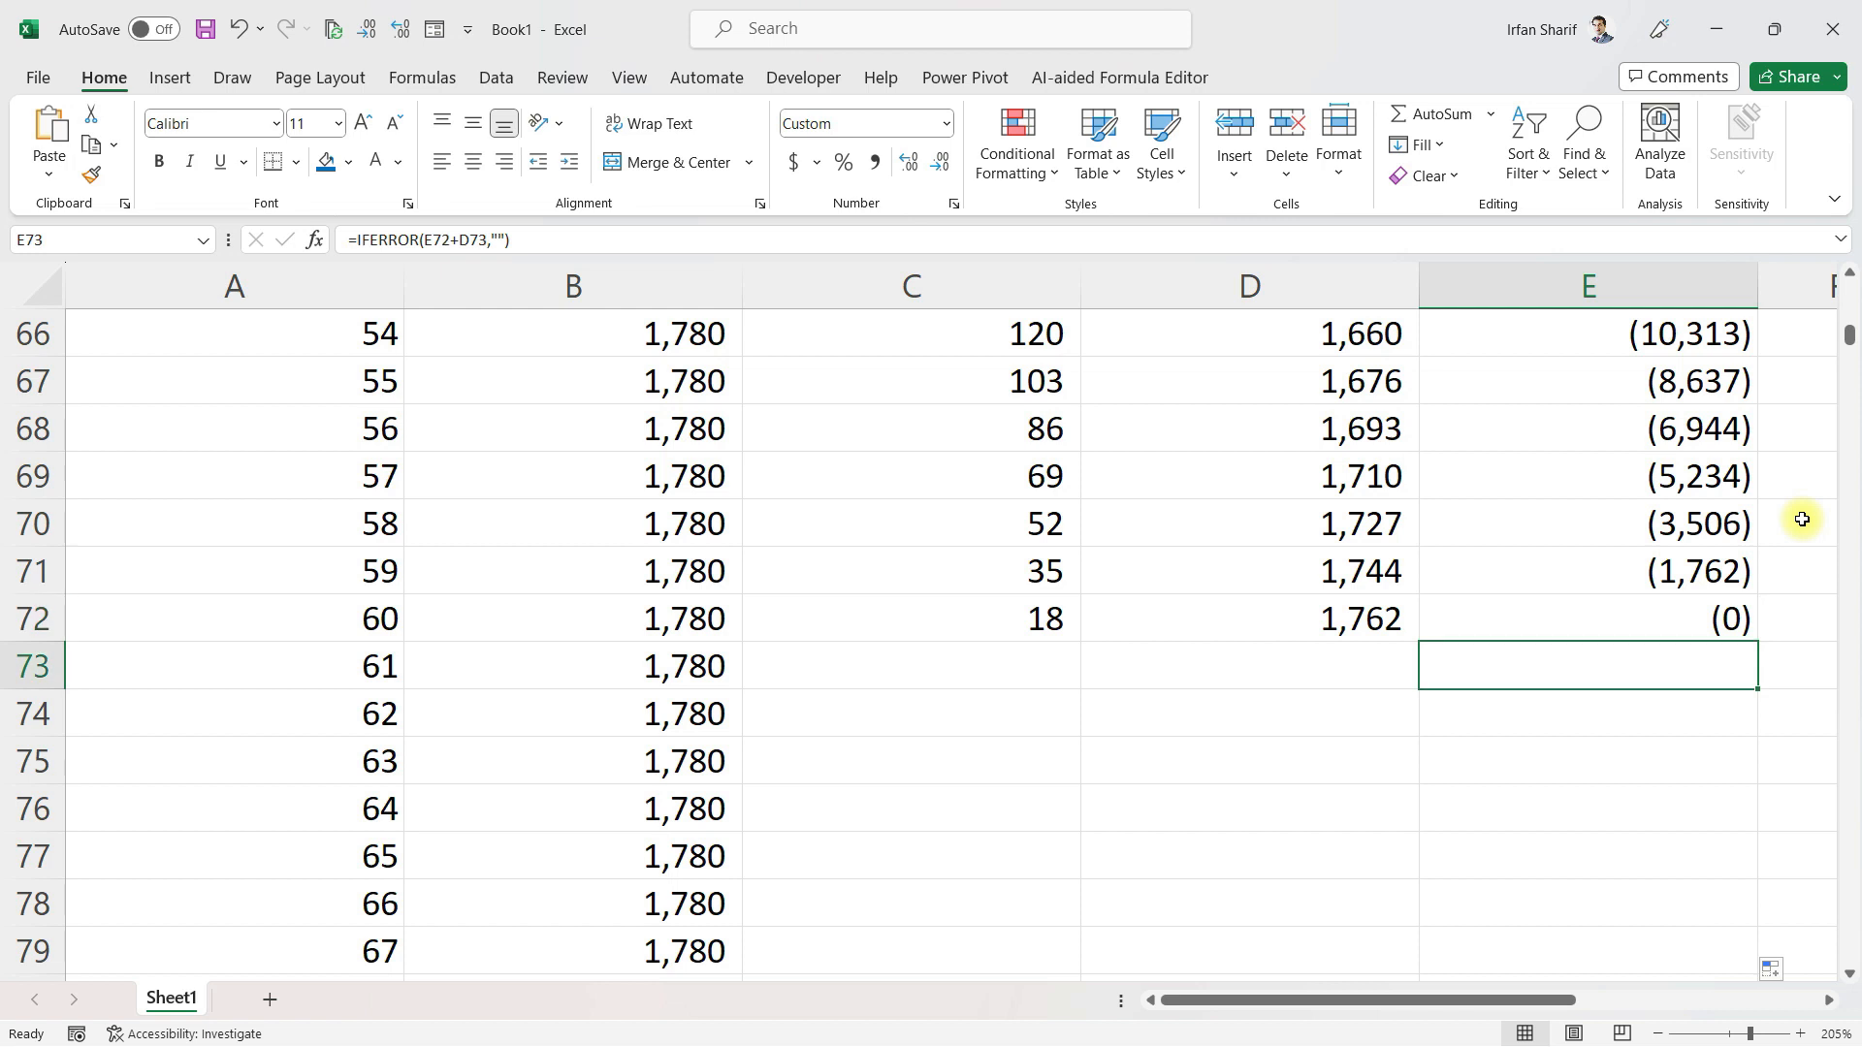
Review the period 60 row across the schedule and the Intallment formulas for the periods just after it
key(Up)
key(Left)
key(Left)
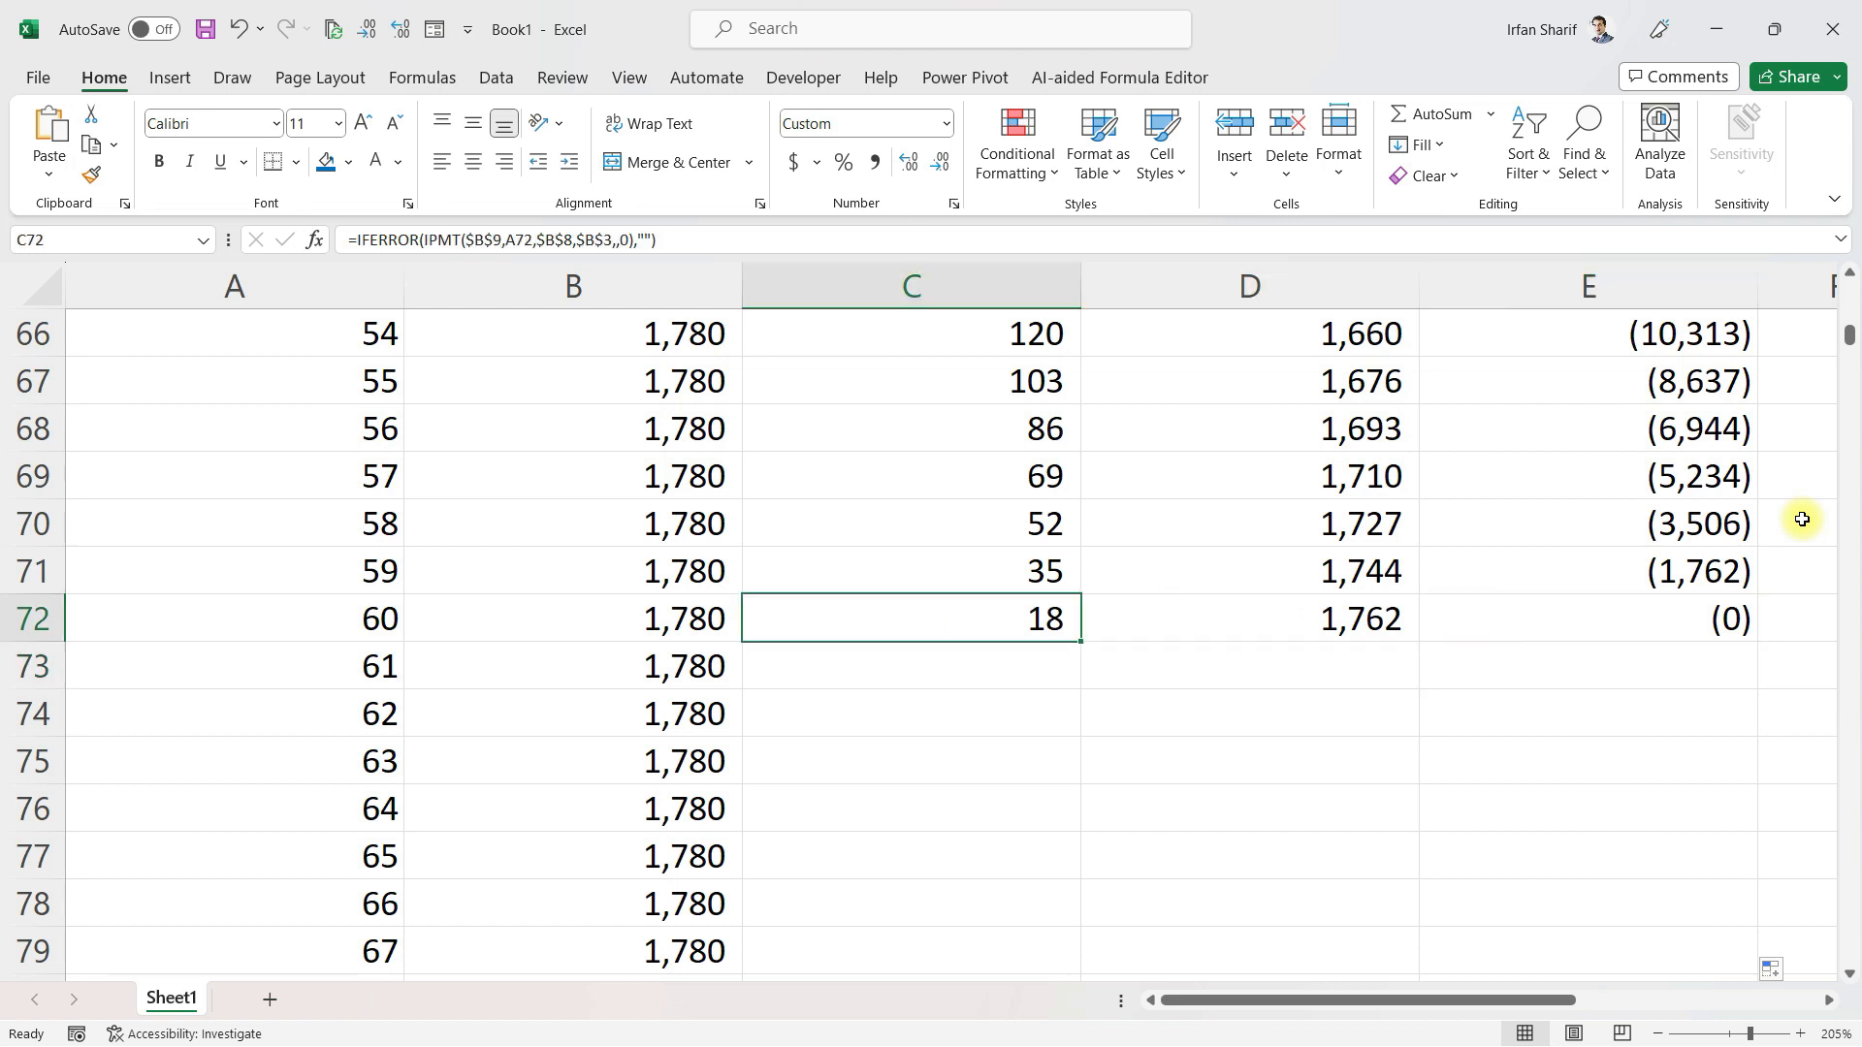
key(Left)
key(Left)
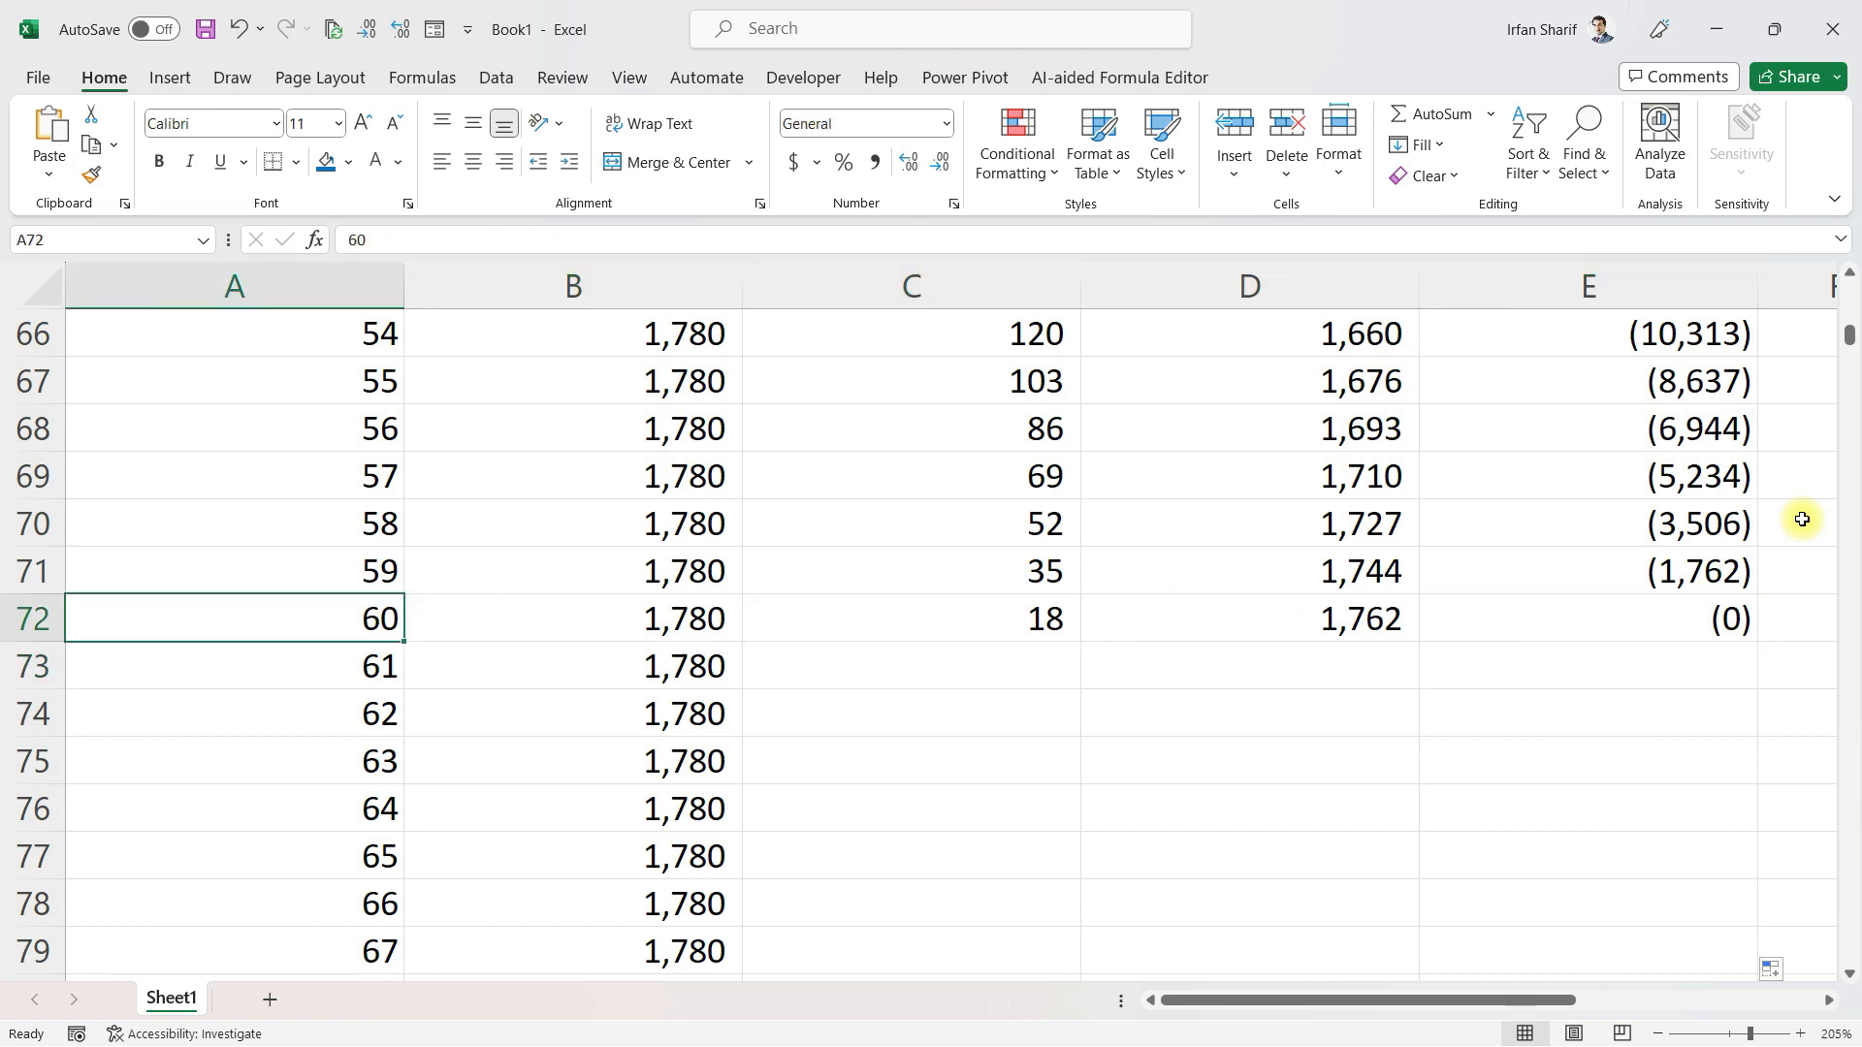
key(Right)
key(Left)
key(Right)
key(Down)
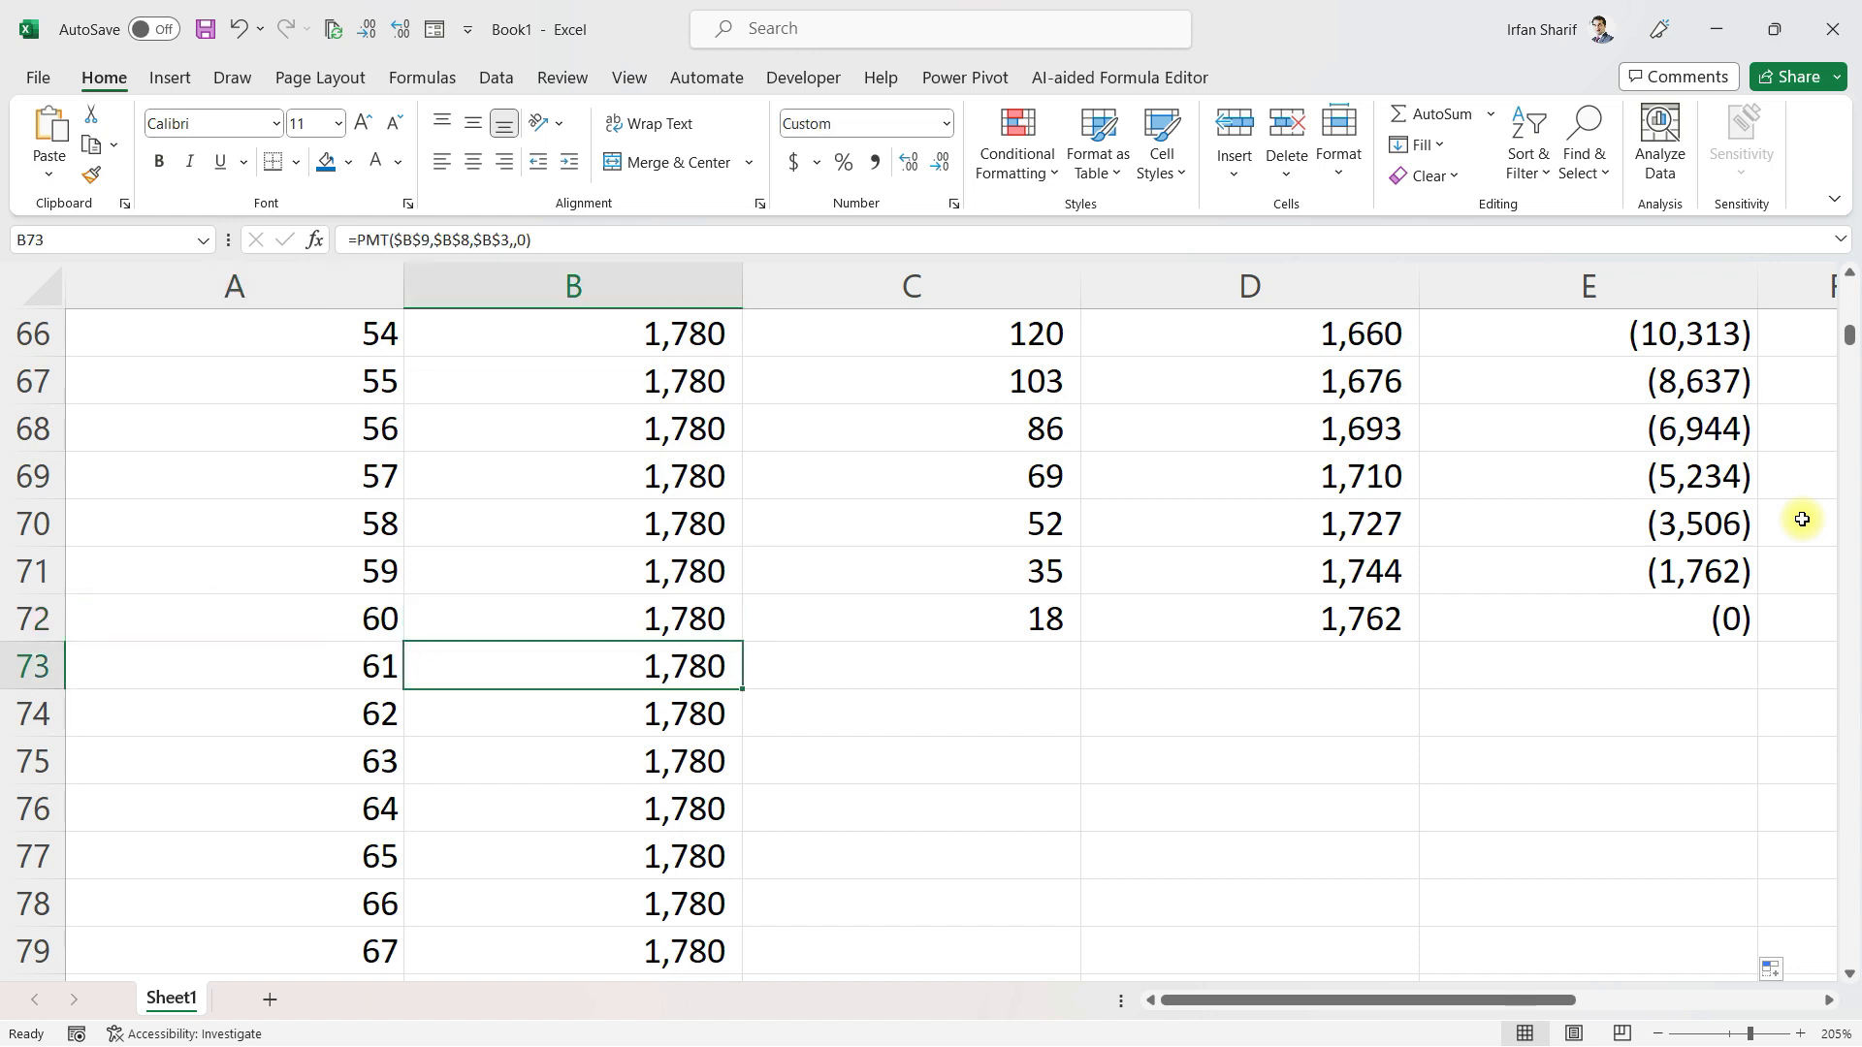
key(Up)
key(Down)
key(Down)
key(Down)
key(Up)
key(Up)
key(Up)
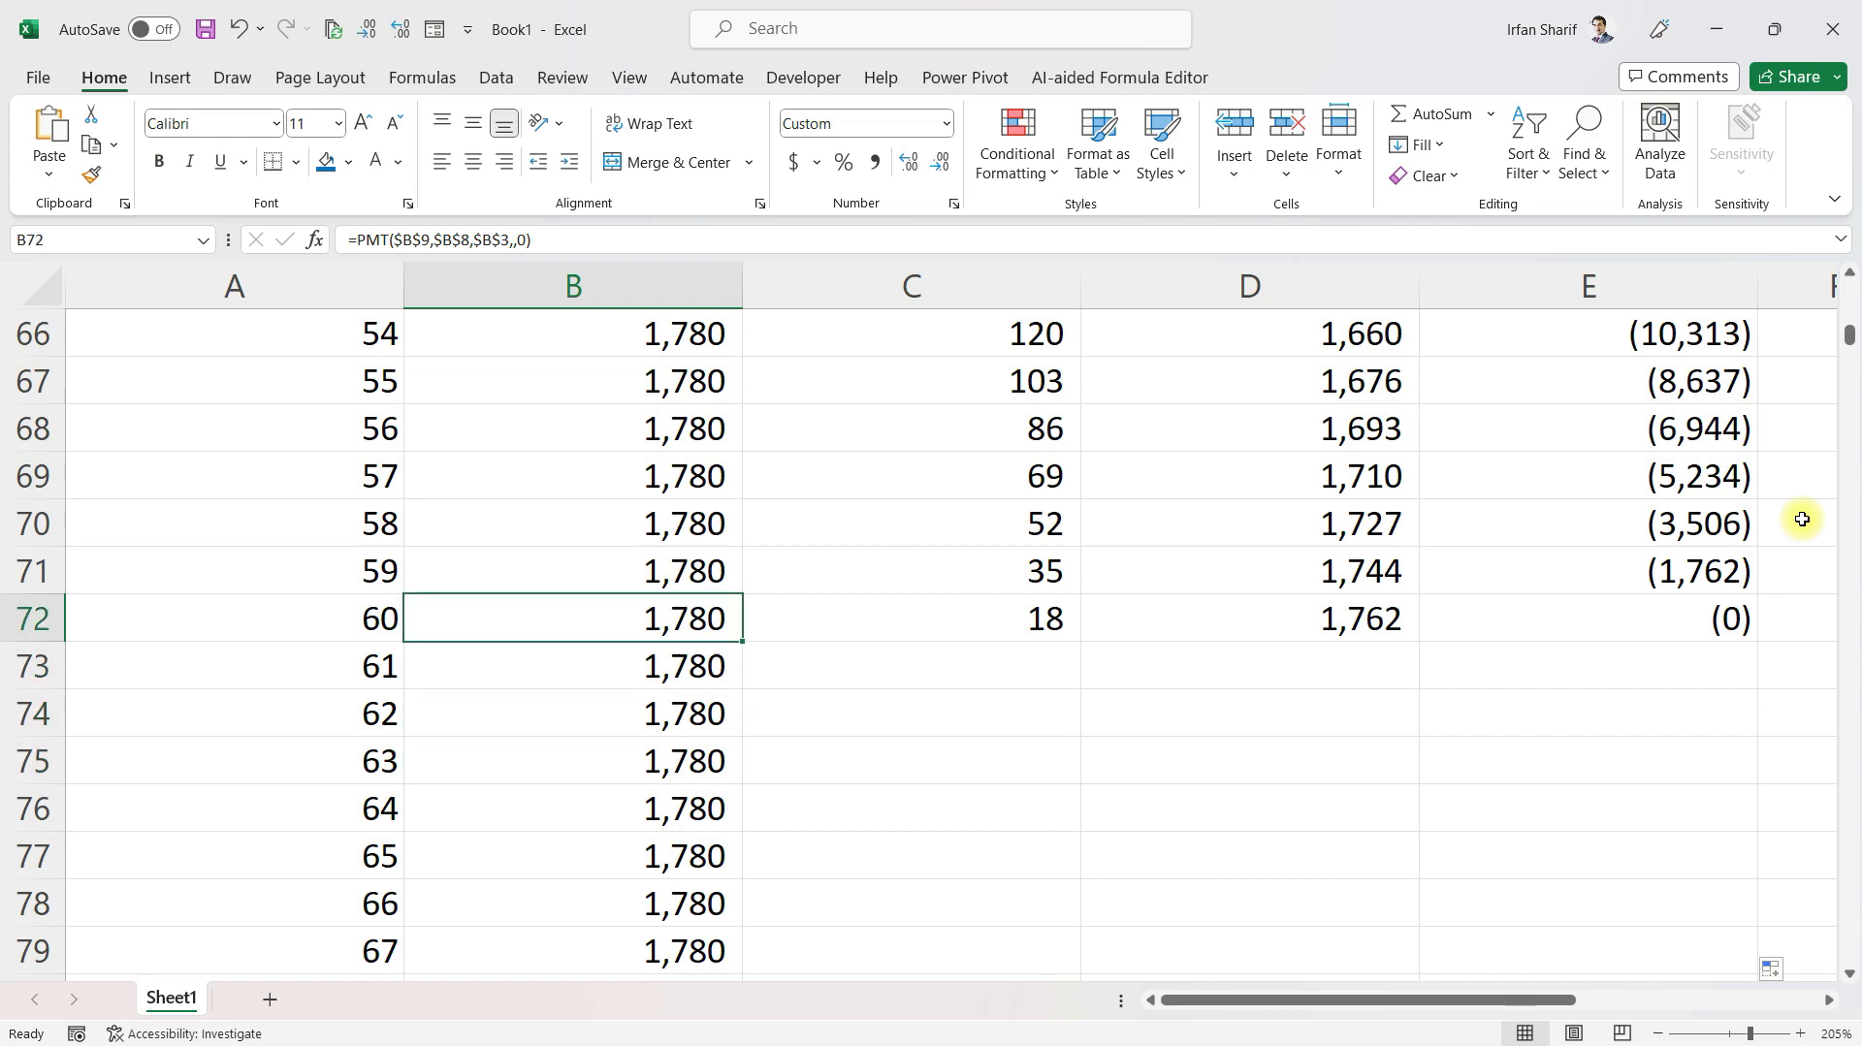
key(Left)
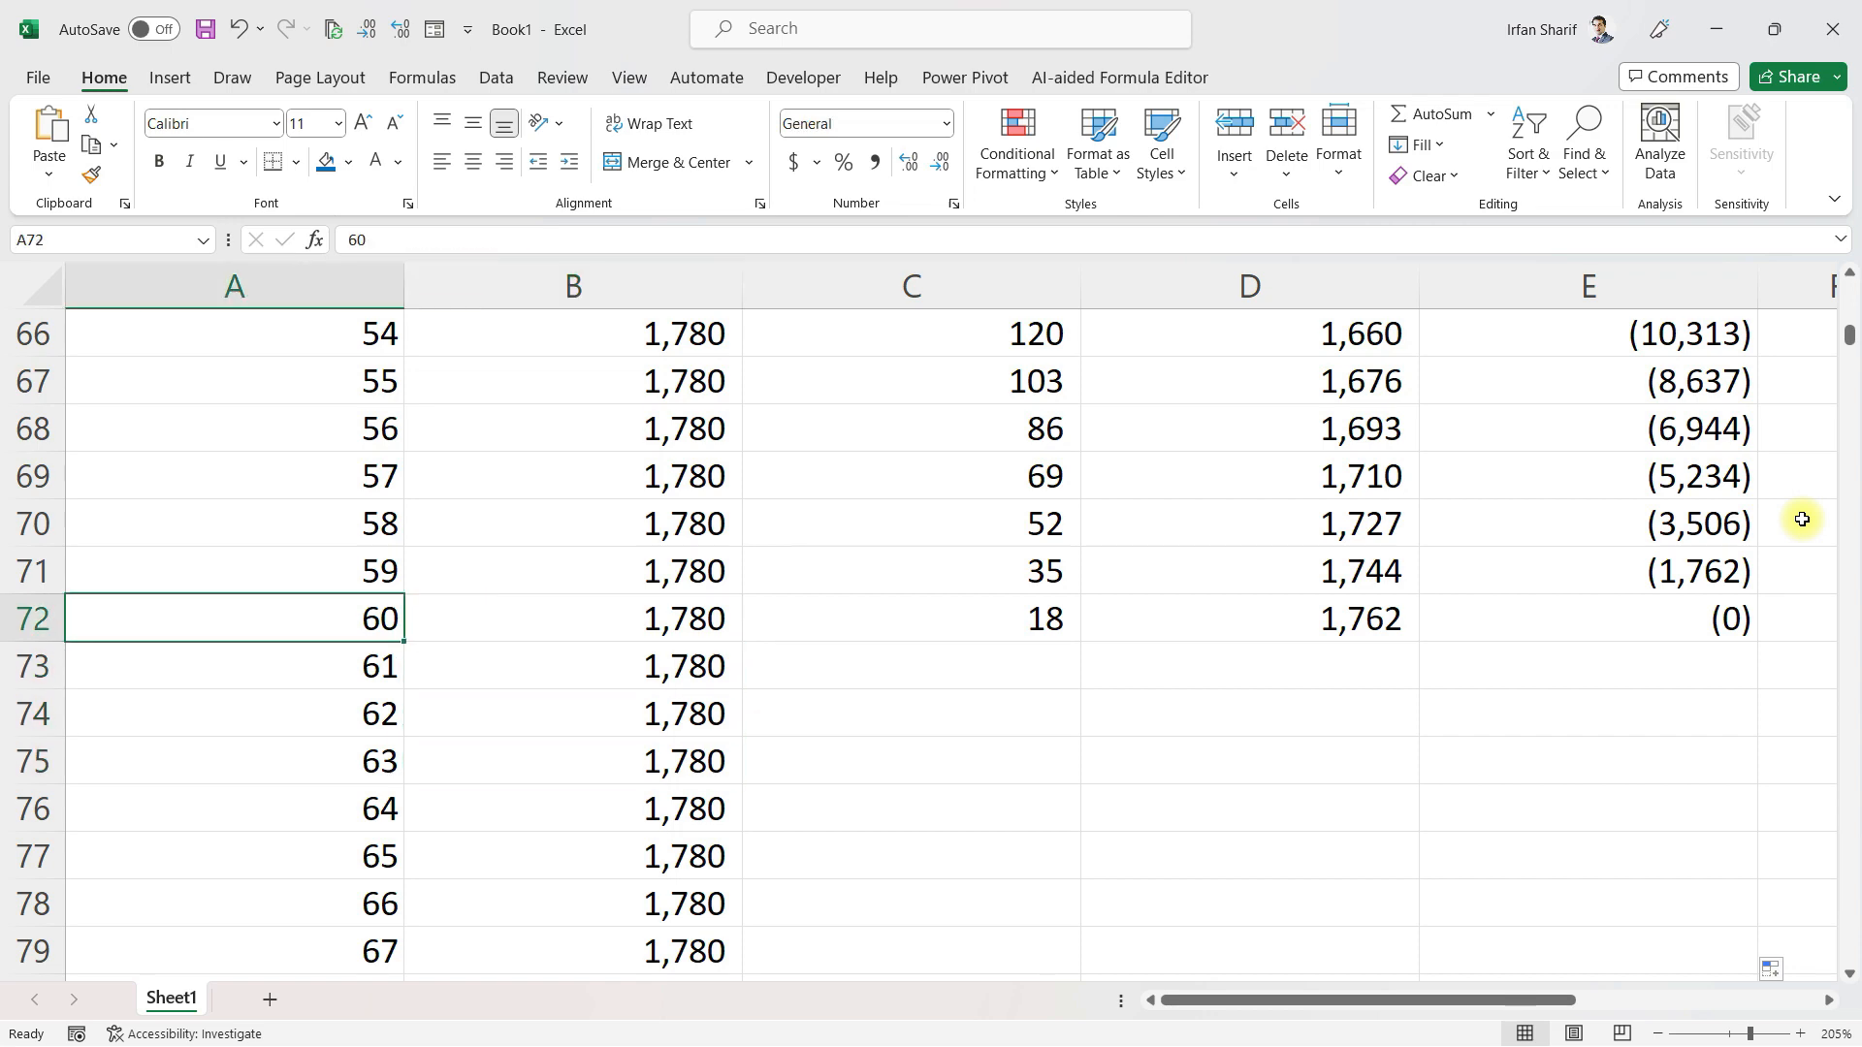
Wrap the PMT formula in B13 in IF with the test A13<=B8 and "" as the false value, keeping PMT on its own line
key(Right)
key(Up)
key(Up)
key(Up)
key(Up)
key(Up)
key(Up)
key(Up)
key(Up)
key(Up)
key(Up)
key(Up)
key(Up)
key(Up)
key(Up)
key(Up)
key(Up)
key(Up)
key(Up)
key(Up)
key(Up)
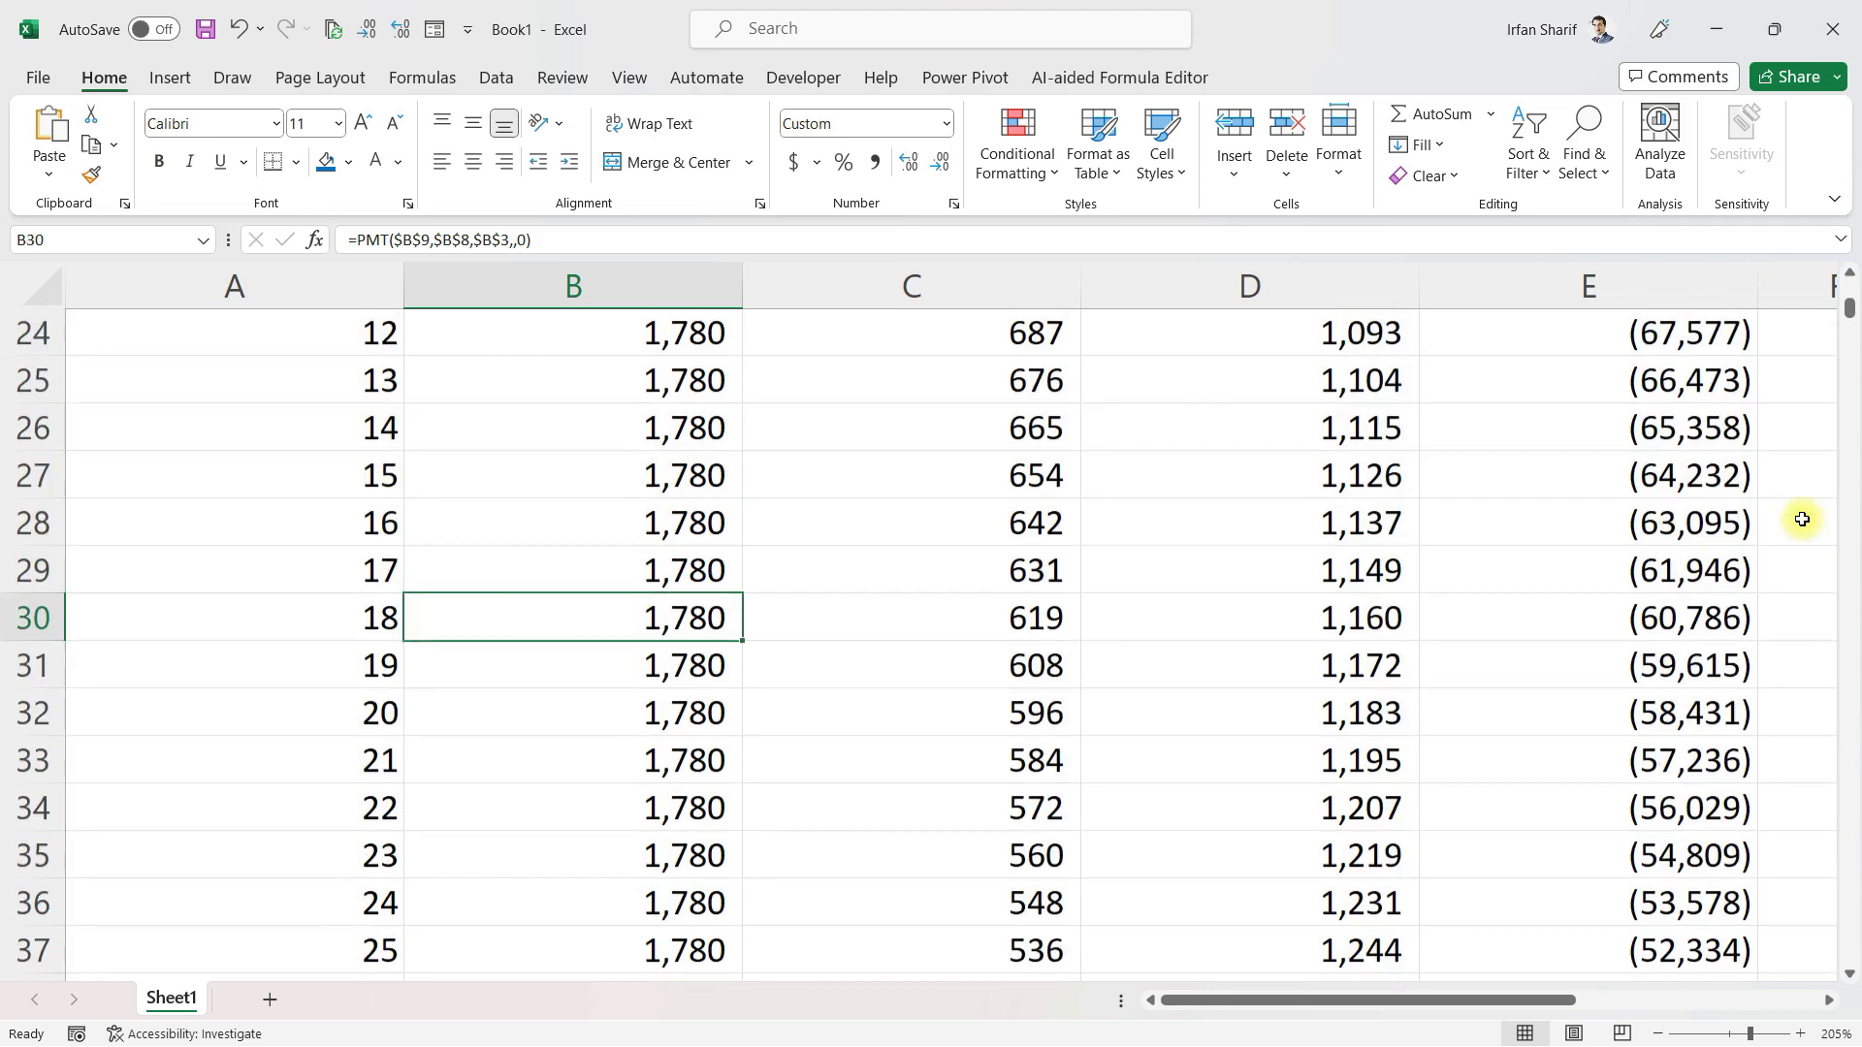
key(Up)
key(Up)
key(Up)
key(Up)
key(Up)
key(Up)
key(Up)
key(Up)
key(Up)
key(Up)
key(Up)
key(Up)
key(Up)
key(Up)
key(Up)
key(Up)
key(Up)
key(Up)
key(Up)
key(Up)
key(Down)
key(Down)
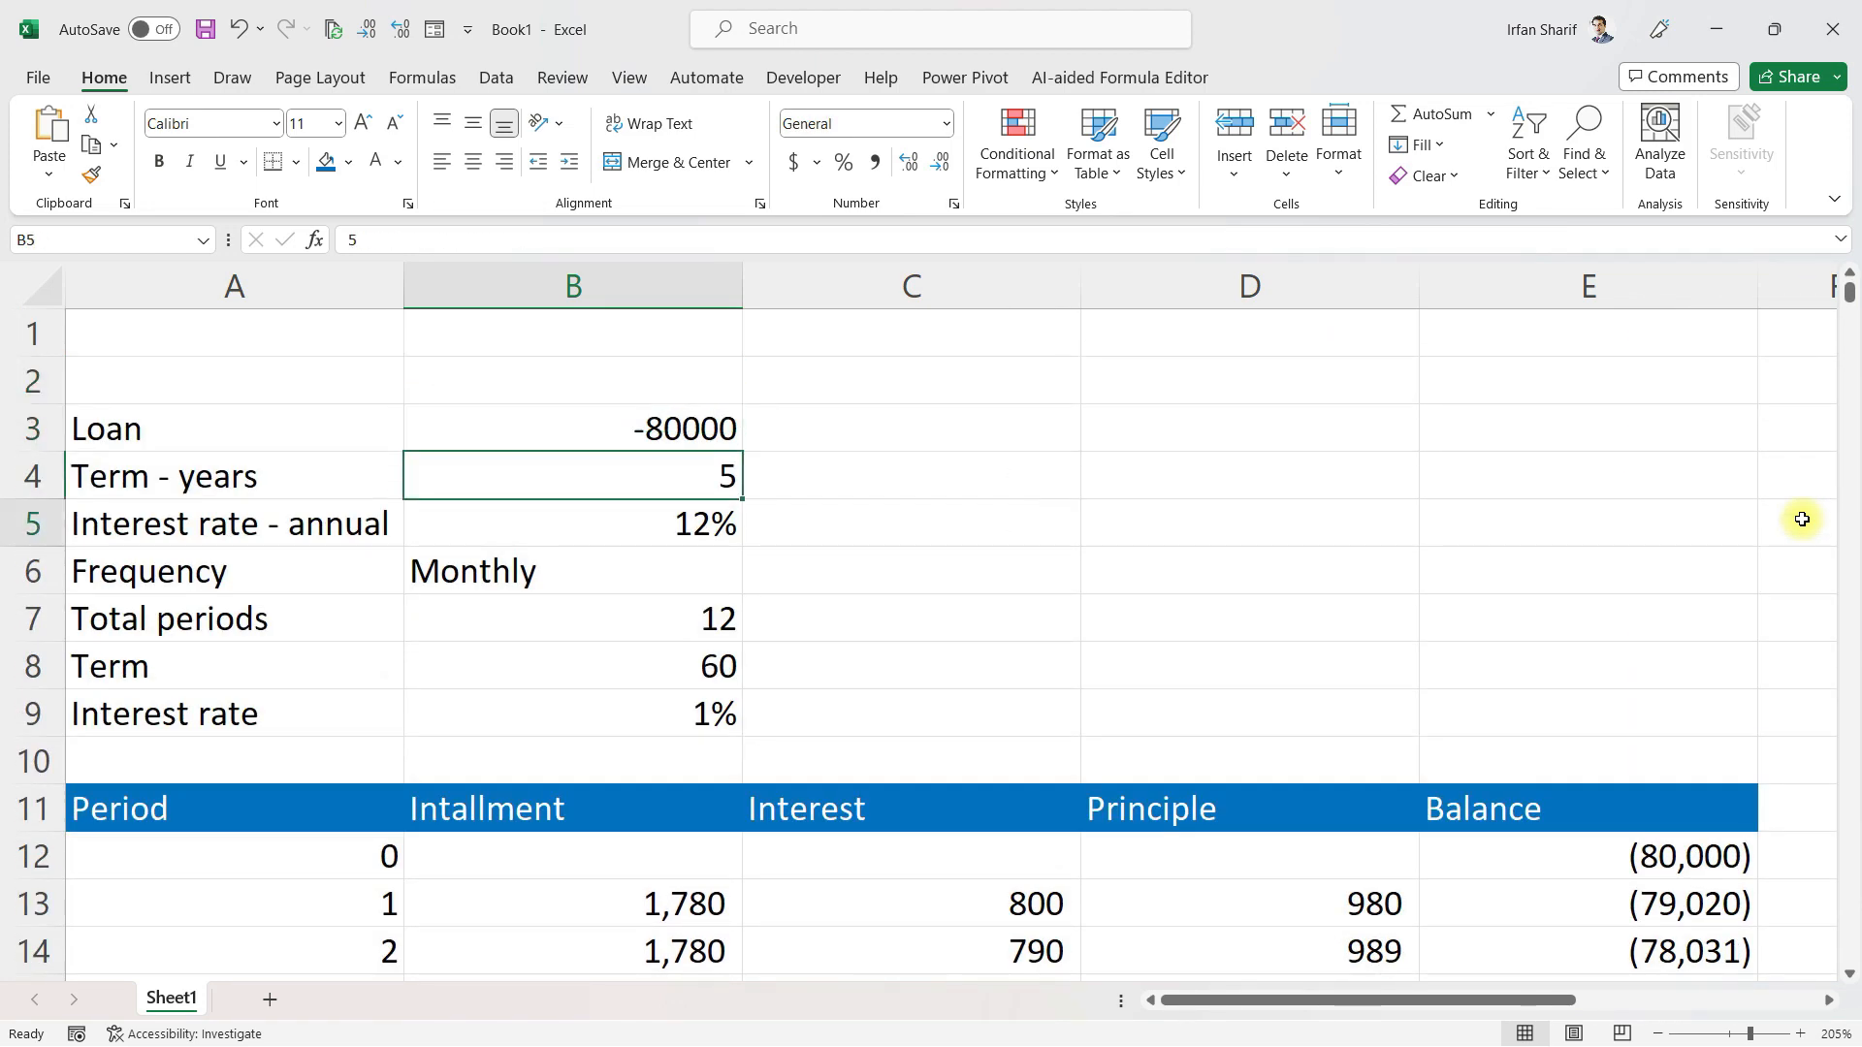
key(Down)
key(Down)
key(Down)
key(Down)
key(Down)
key(Down)
key(Down)
key(Down)
key(Down)
key(Down)
key(Down)
key(Down)
key(Up)
key(Up)
key(Up)
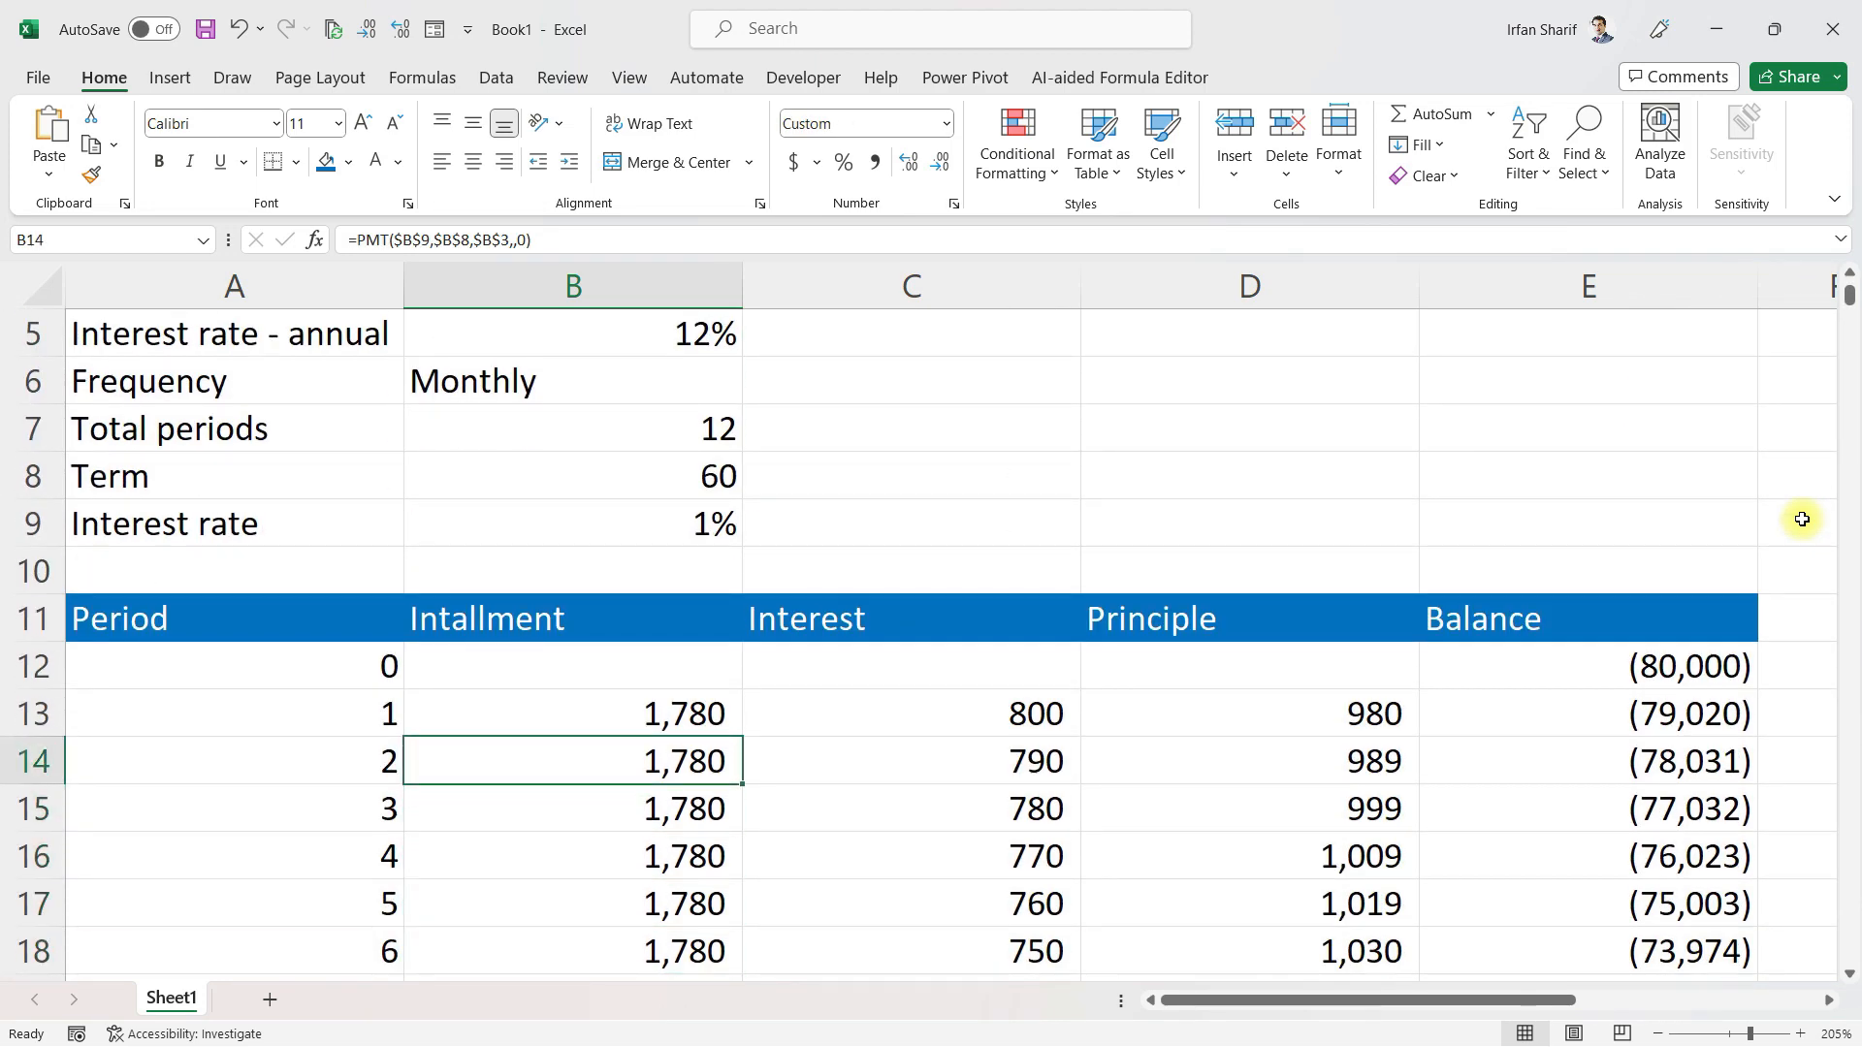
key(Up)
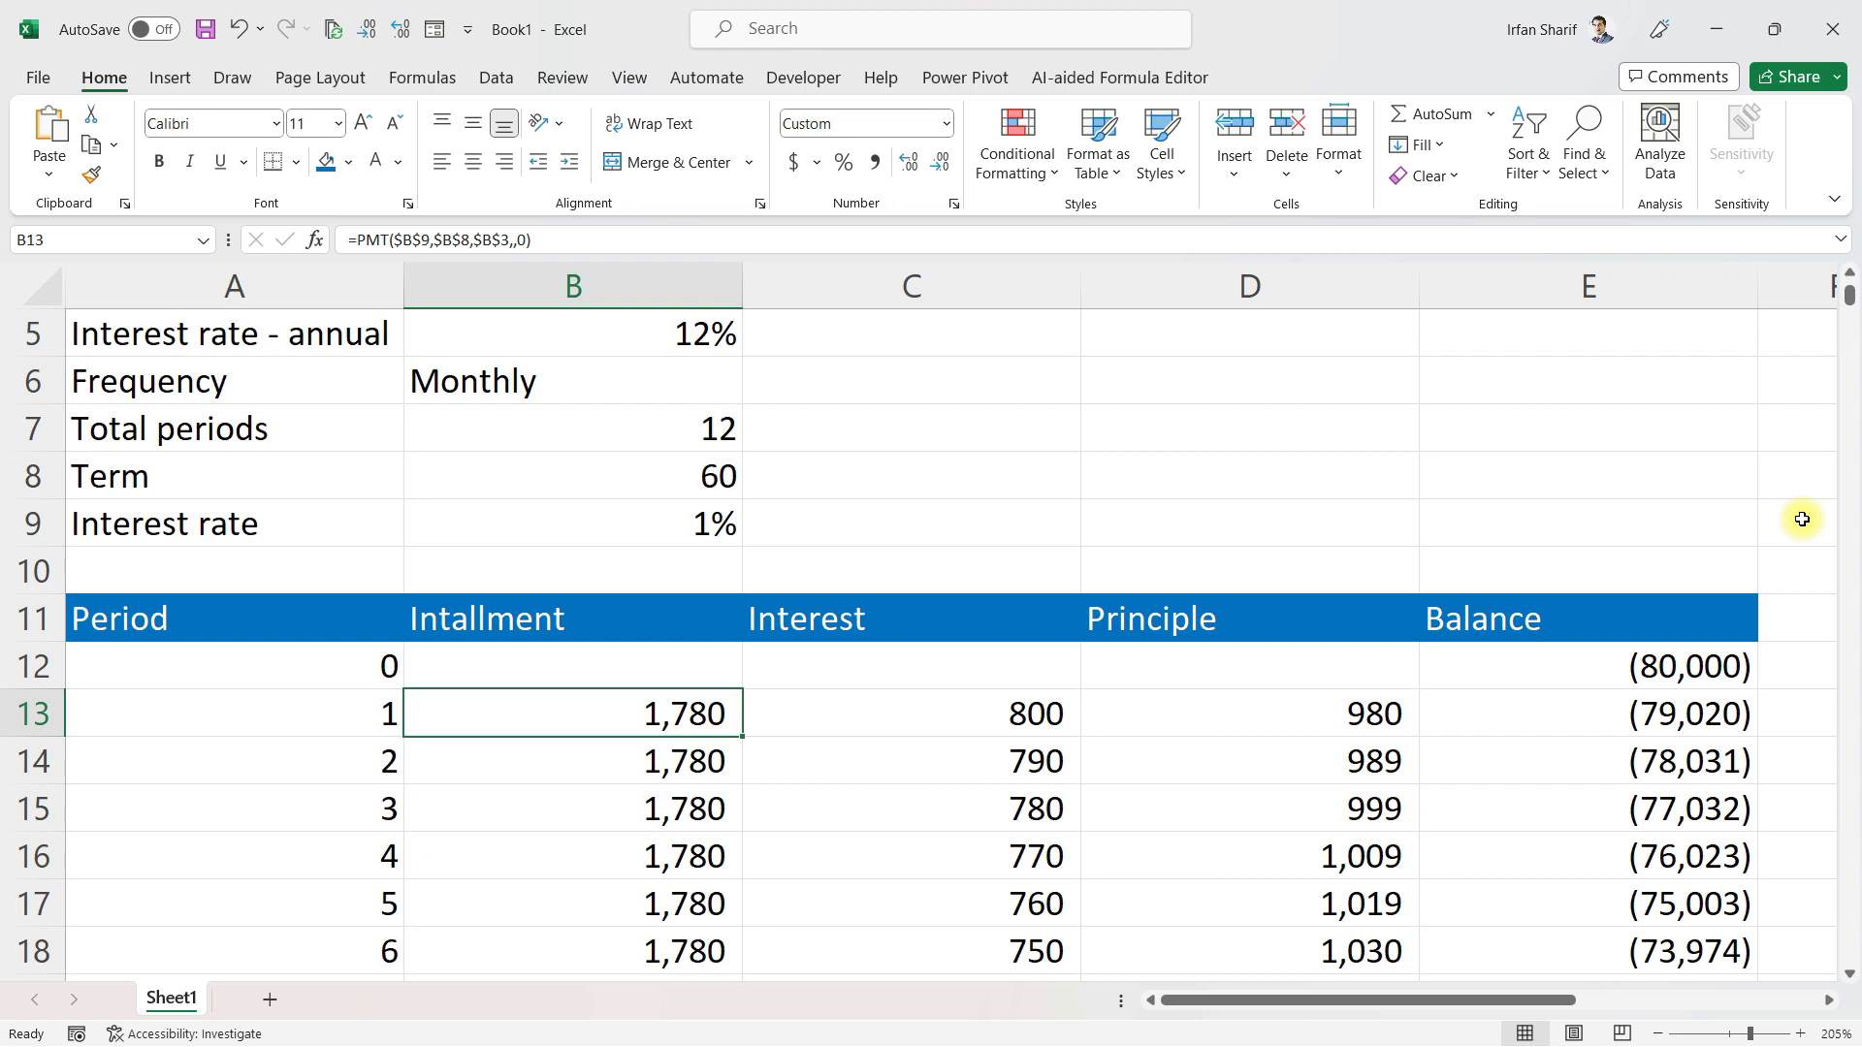
key(F2)
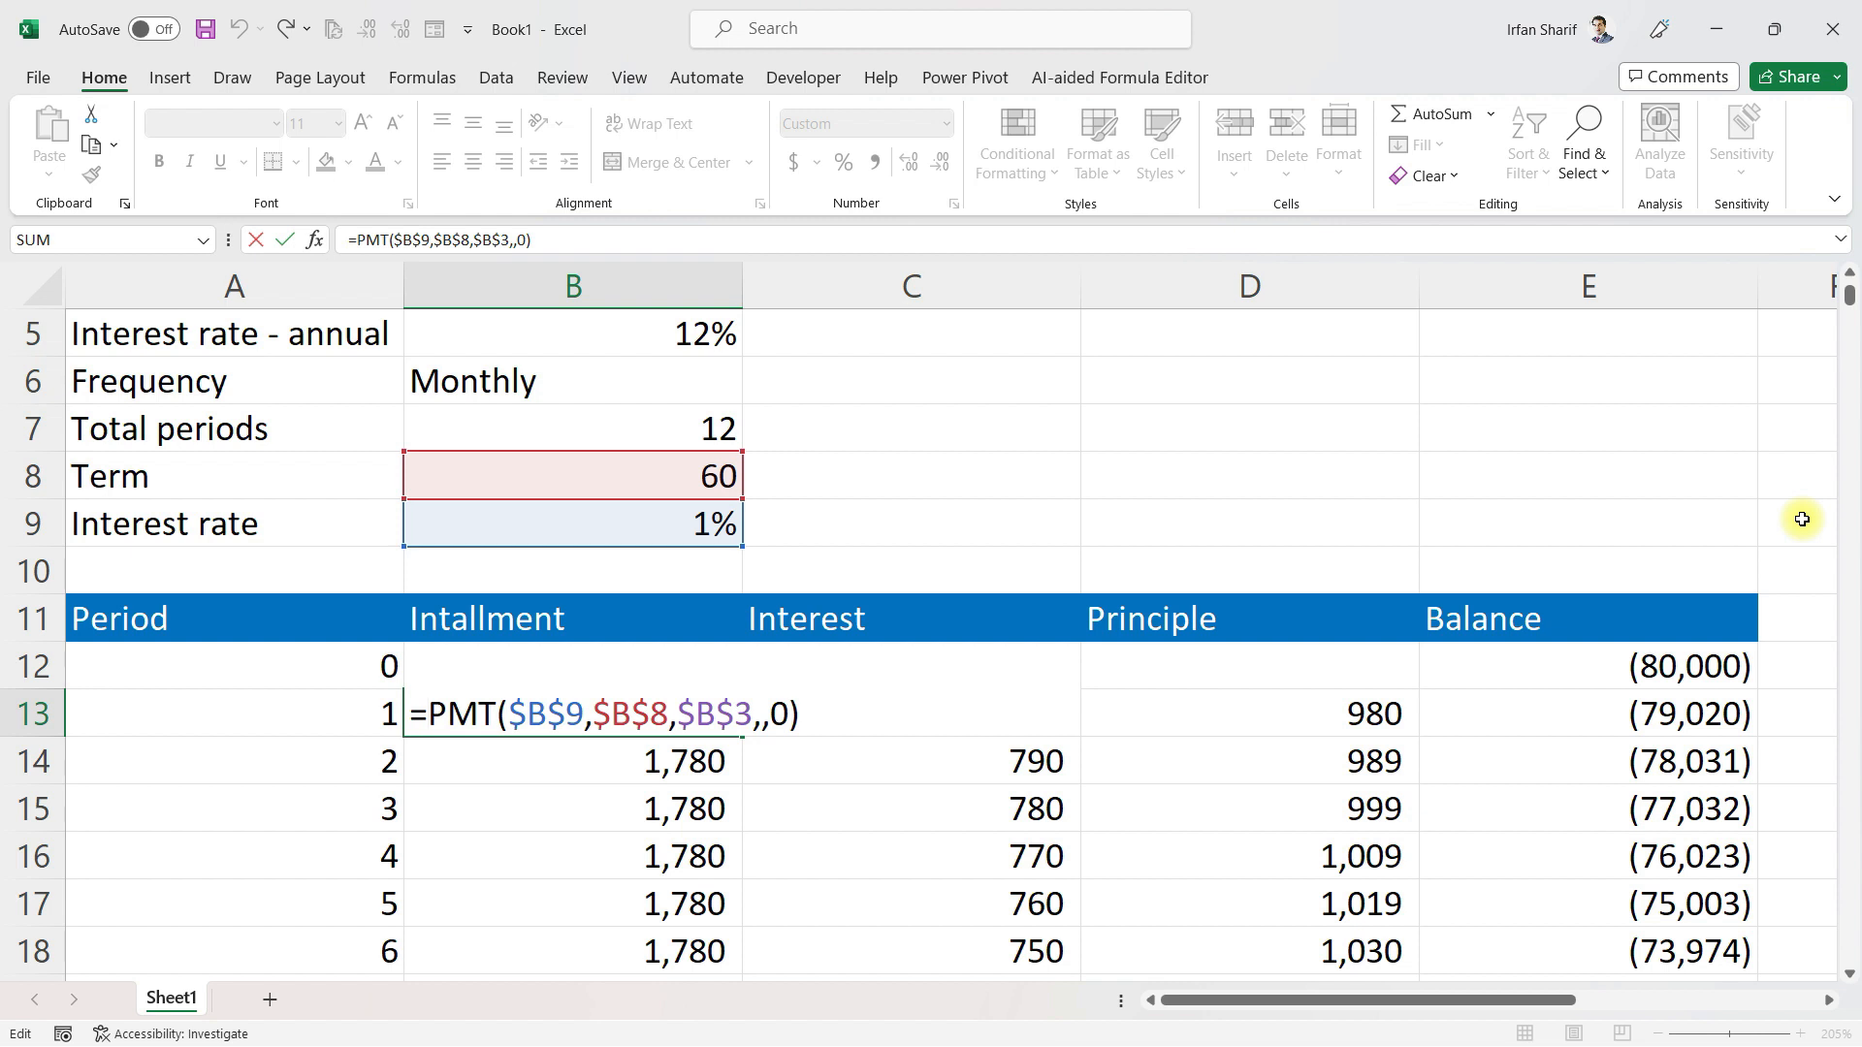
key(alt+Return)
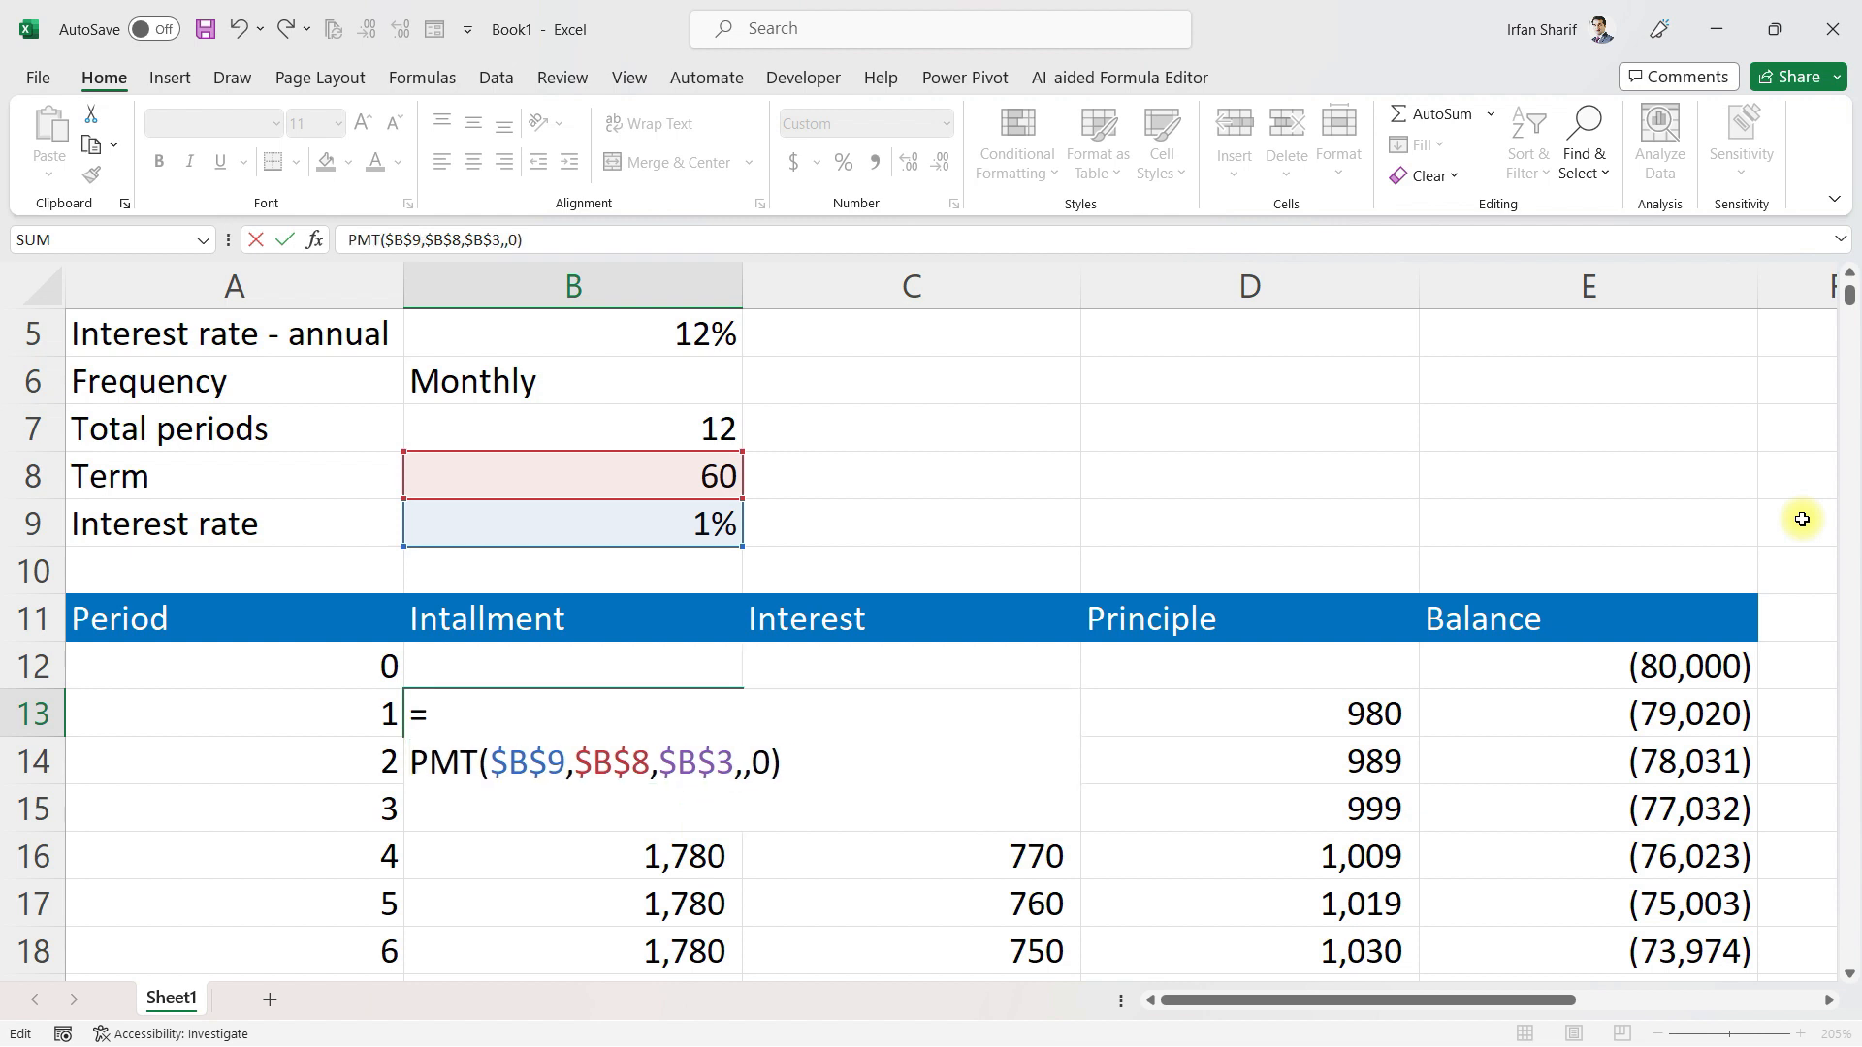
key(Left)
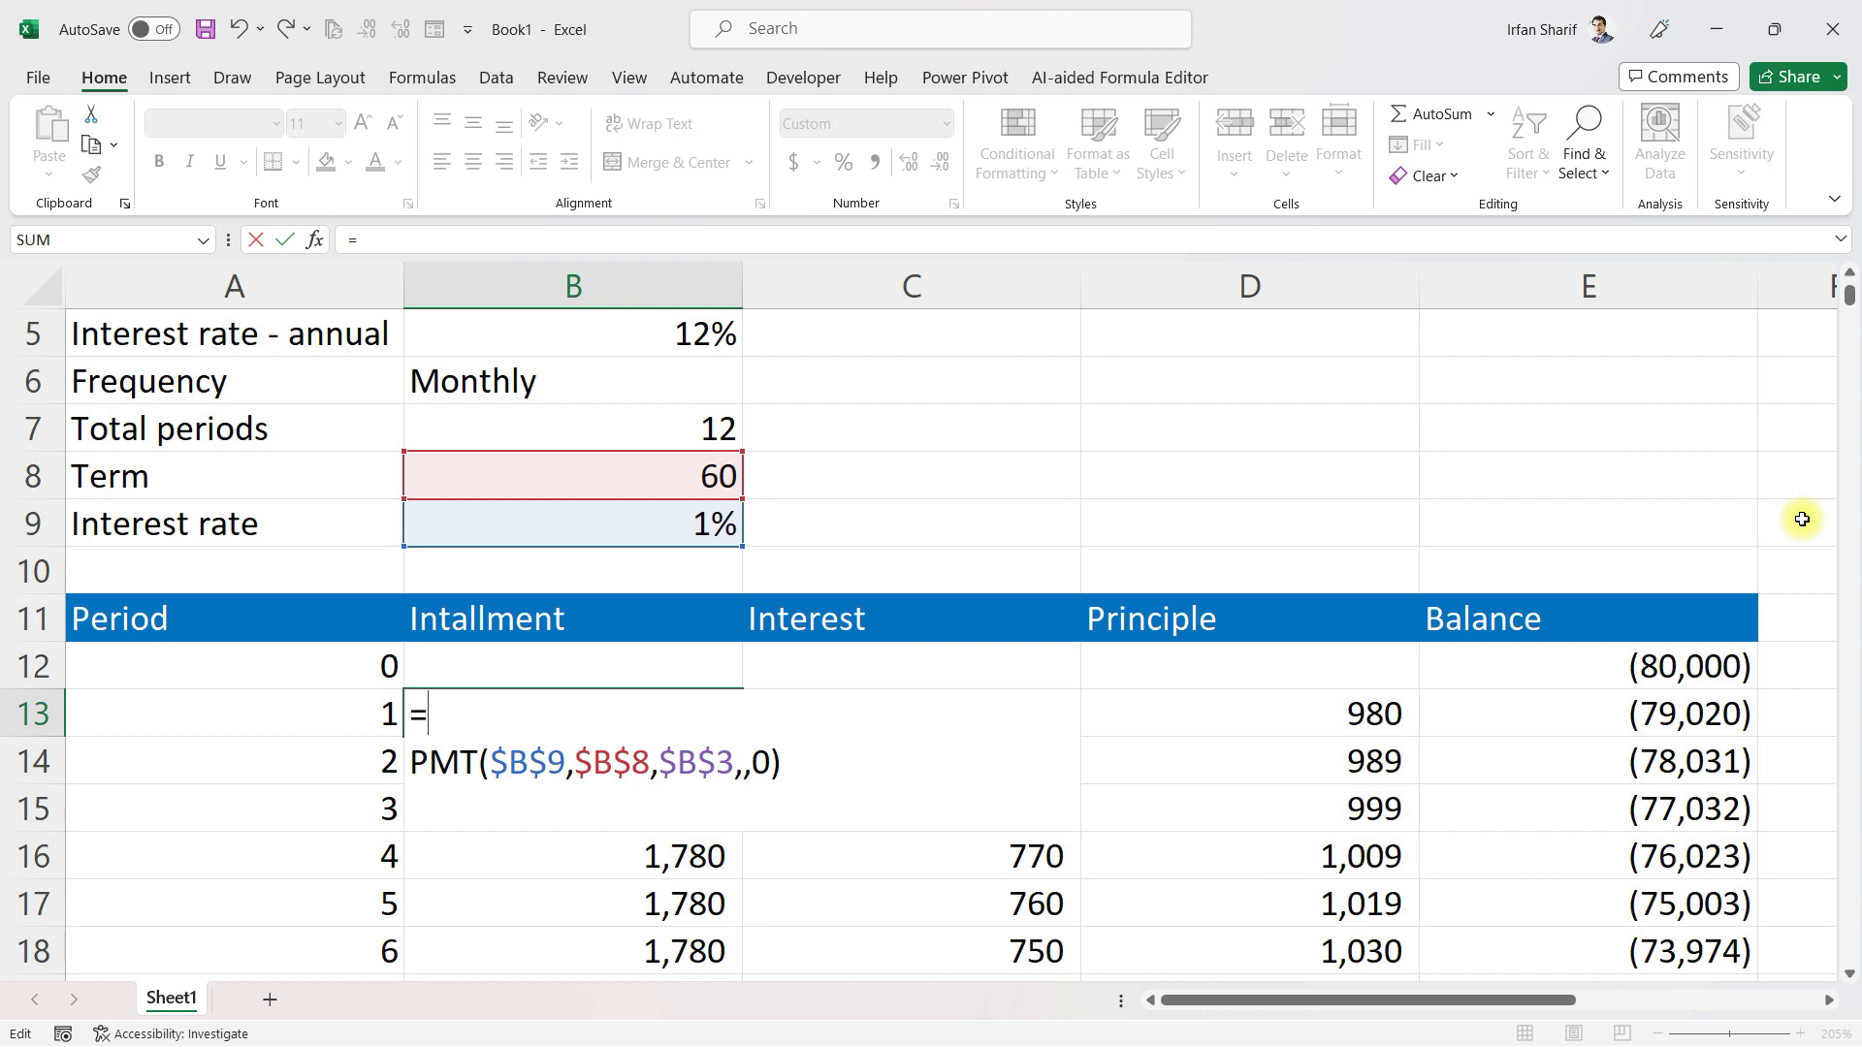
text(if)
key(Tab)
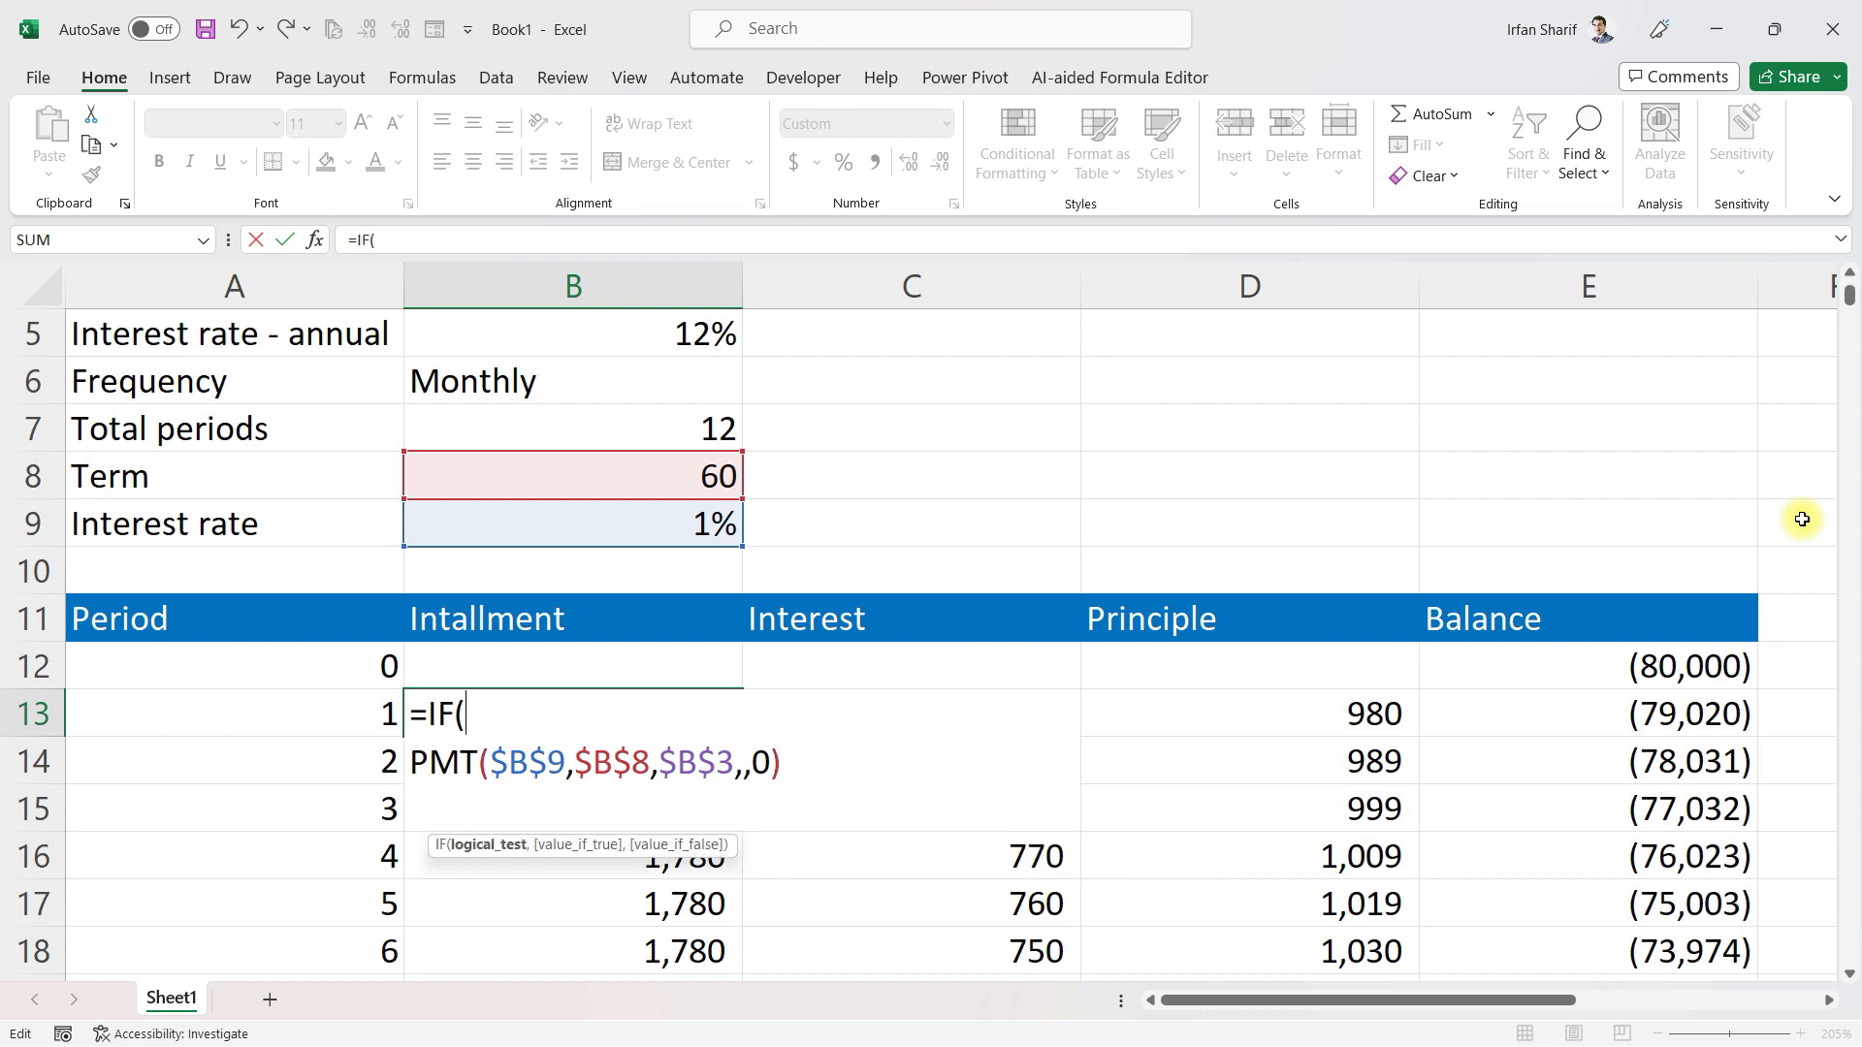
click(316, 706)
text(<=)
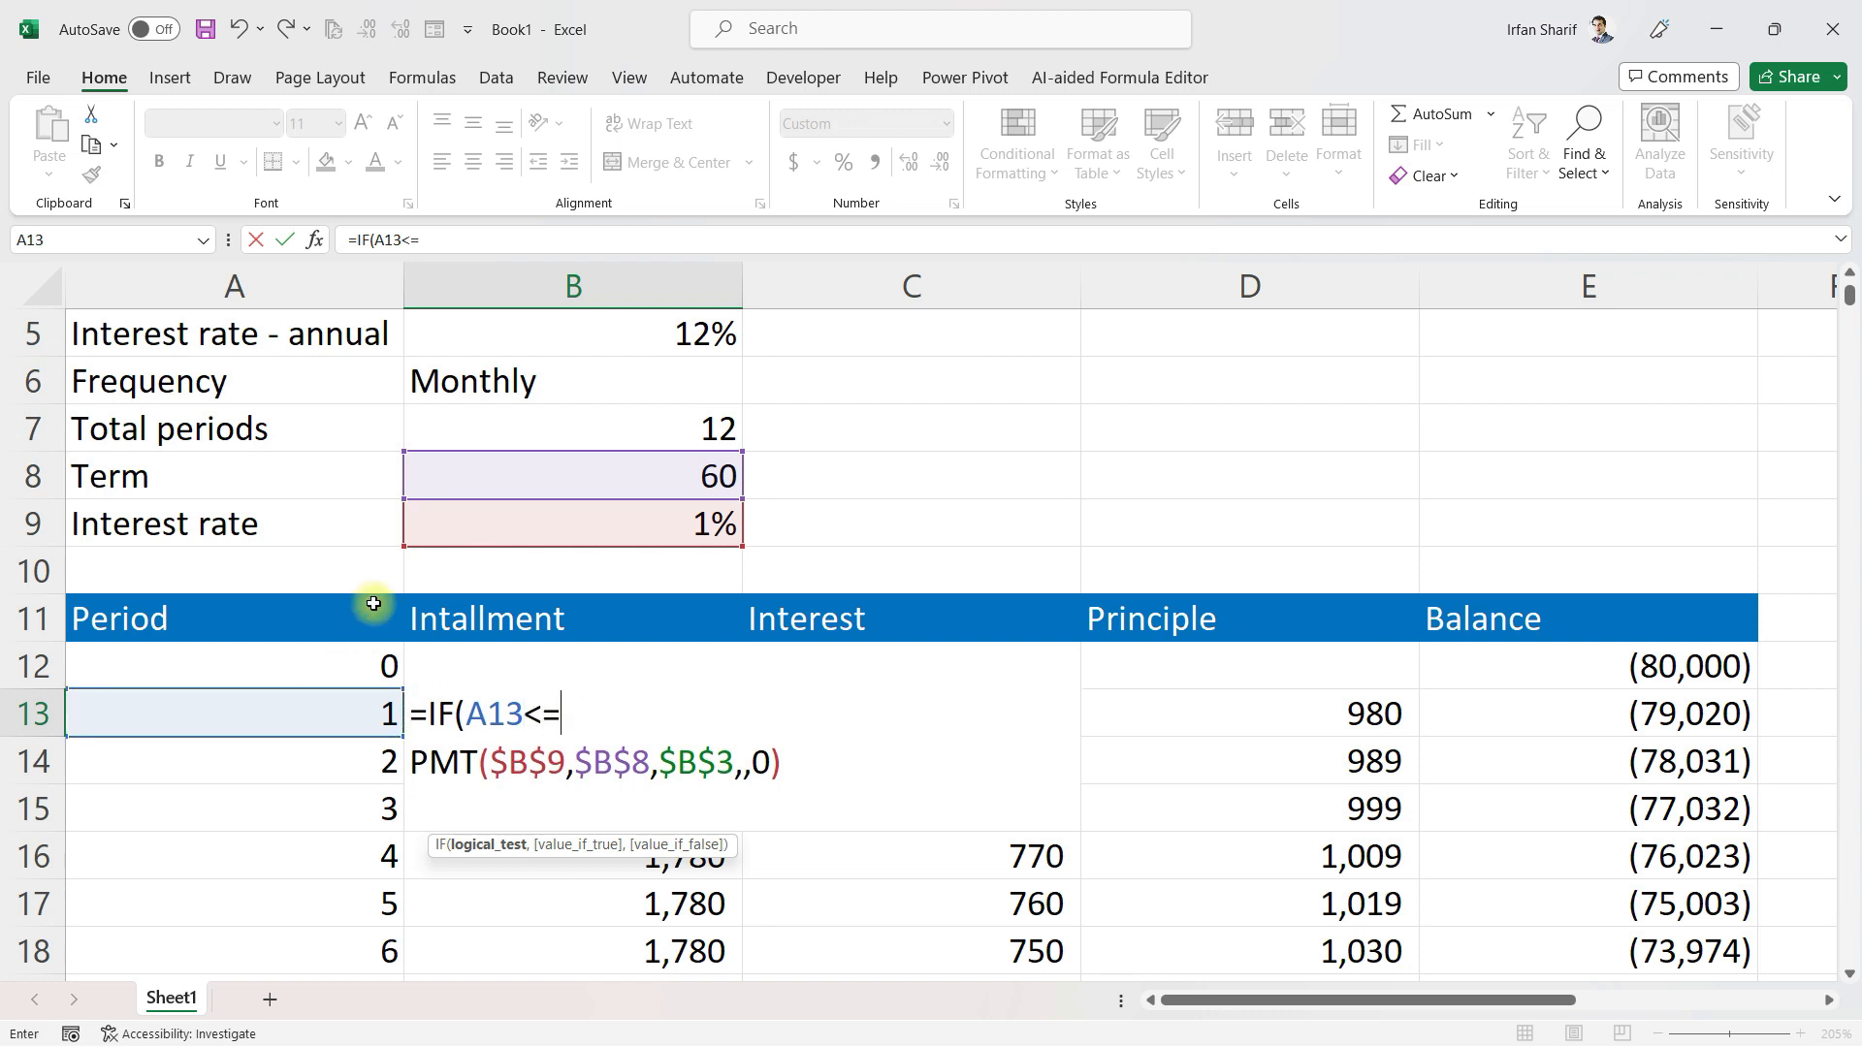
click(537, 479)
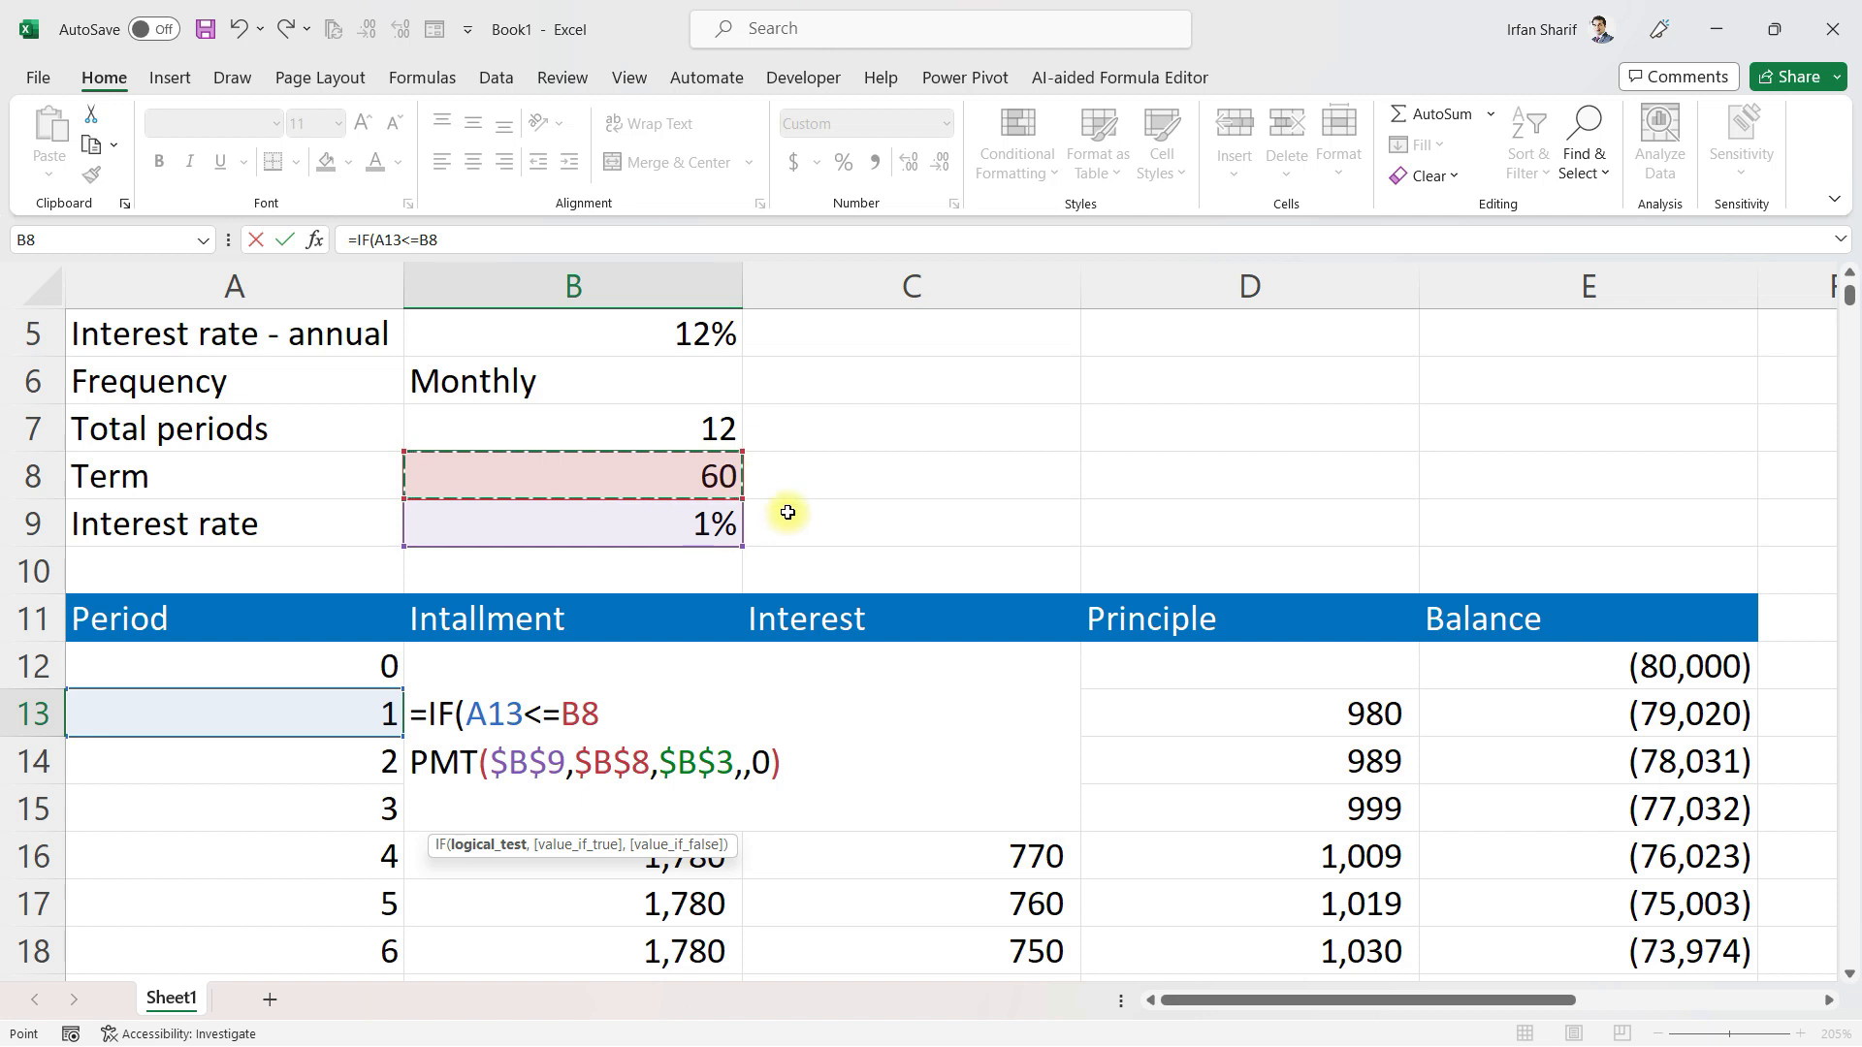
text(,)
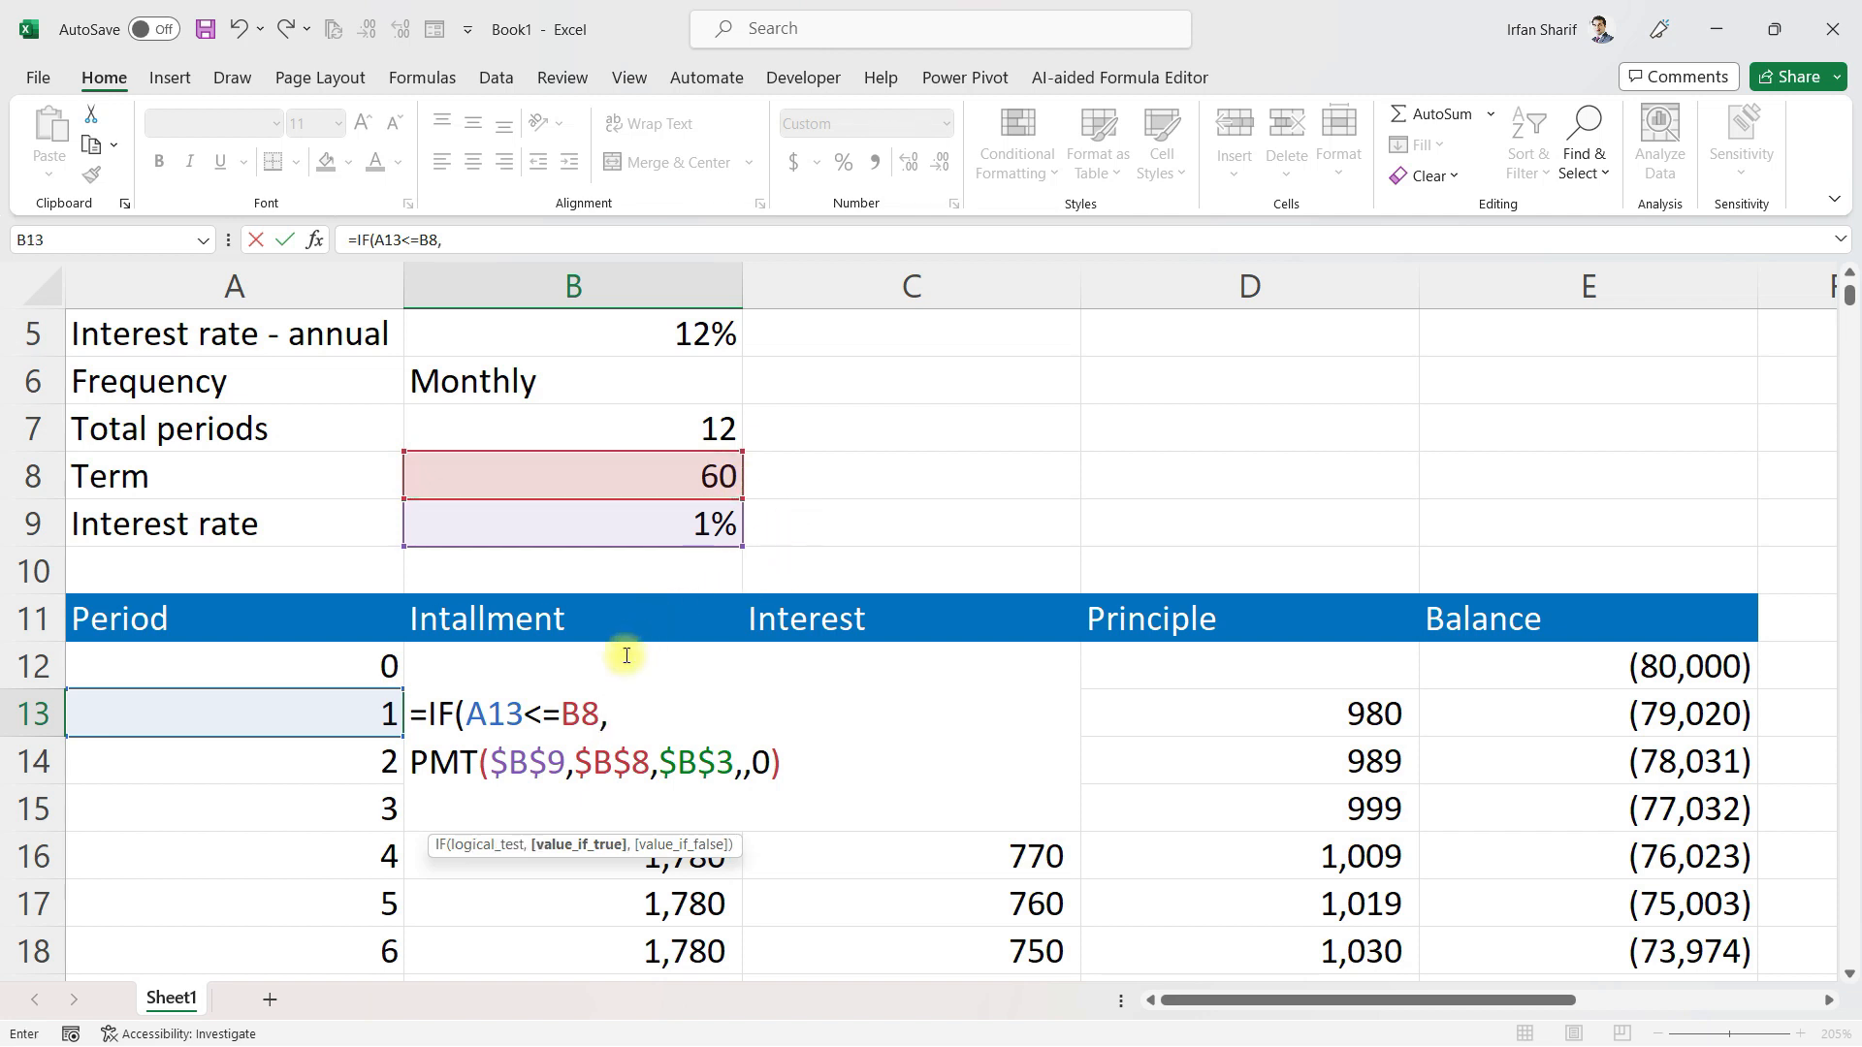
click(786, 762)
text(,)
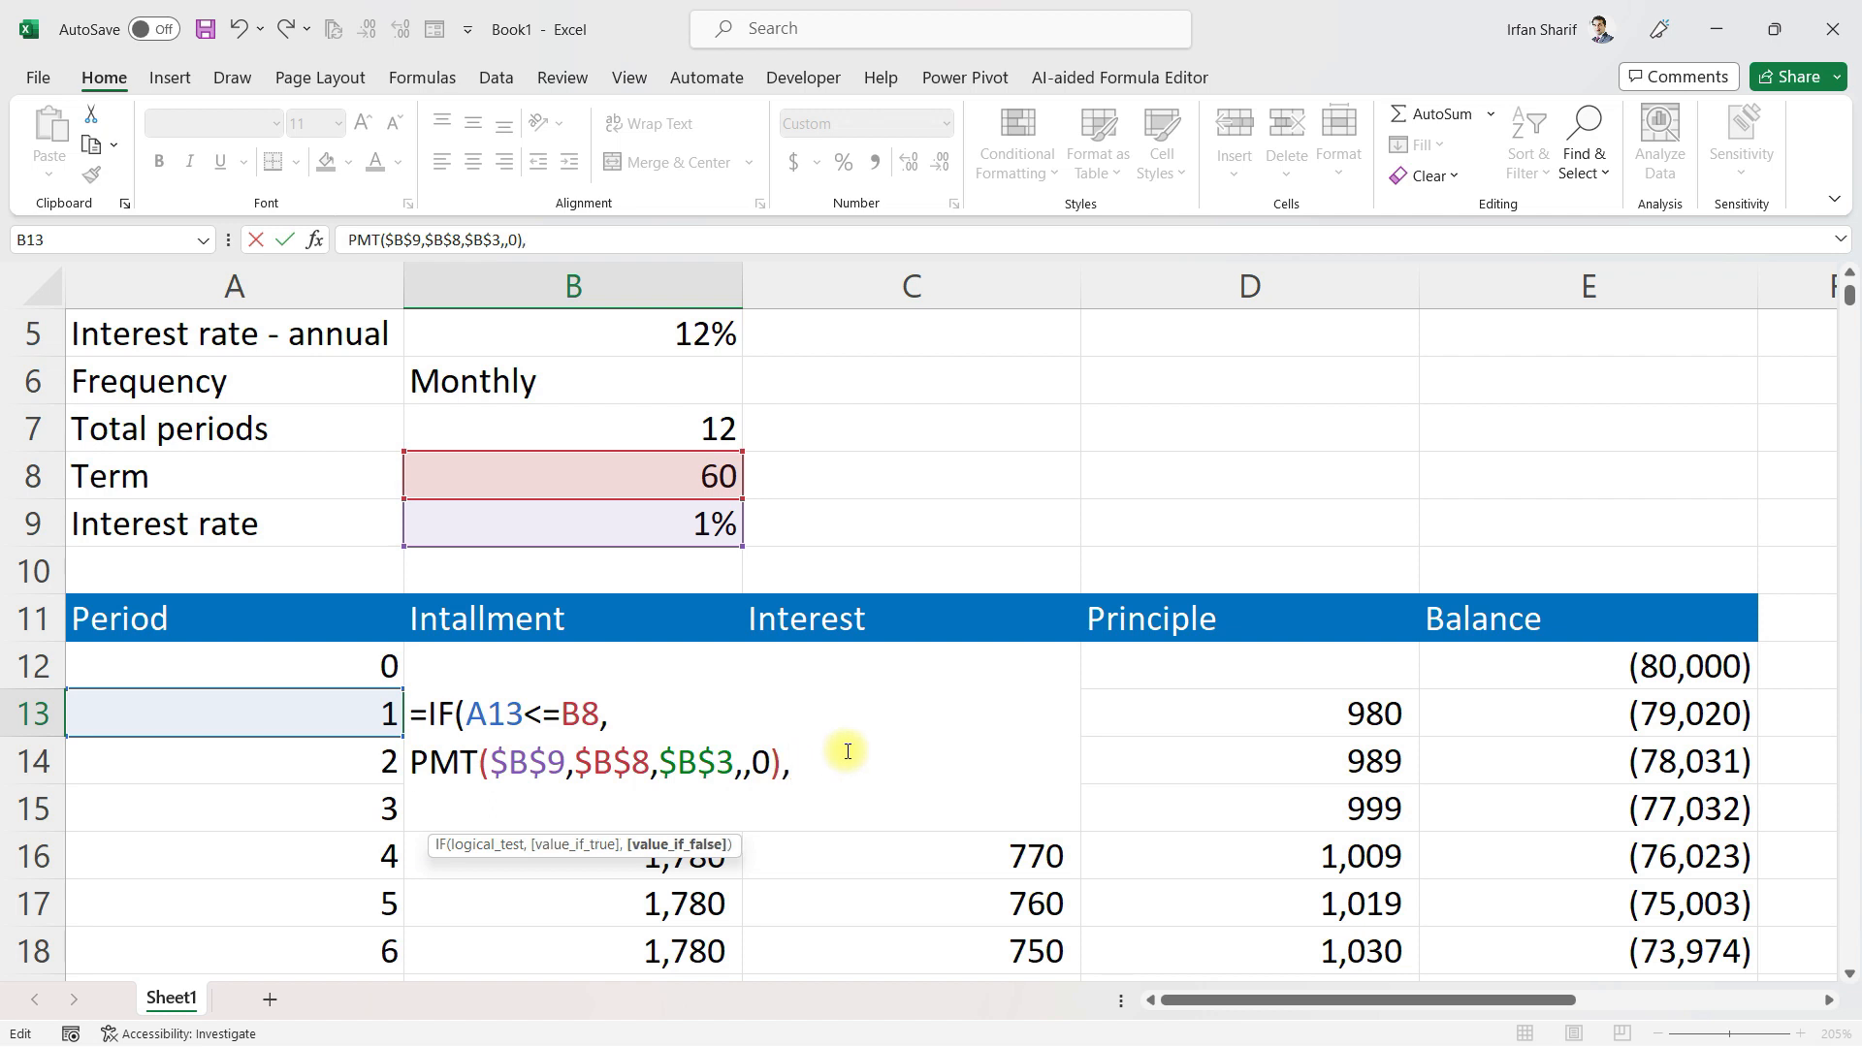
text(""))
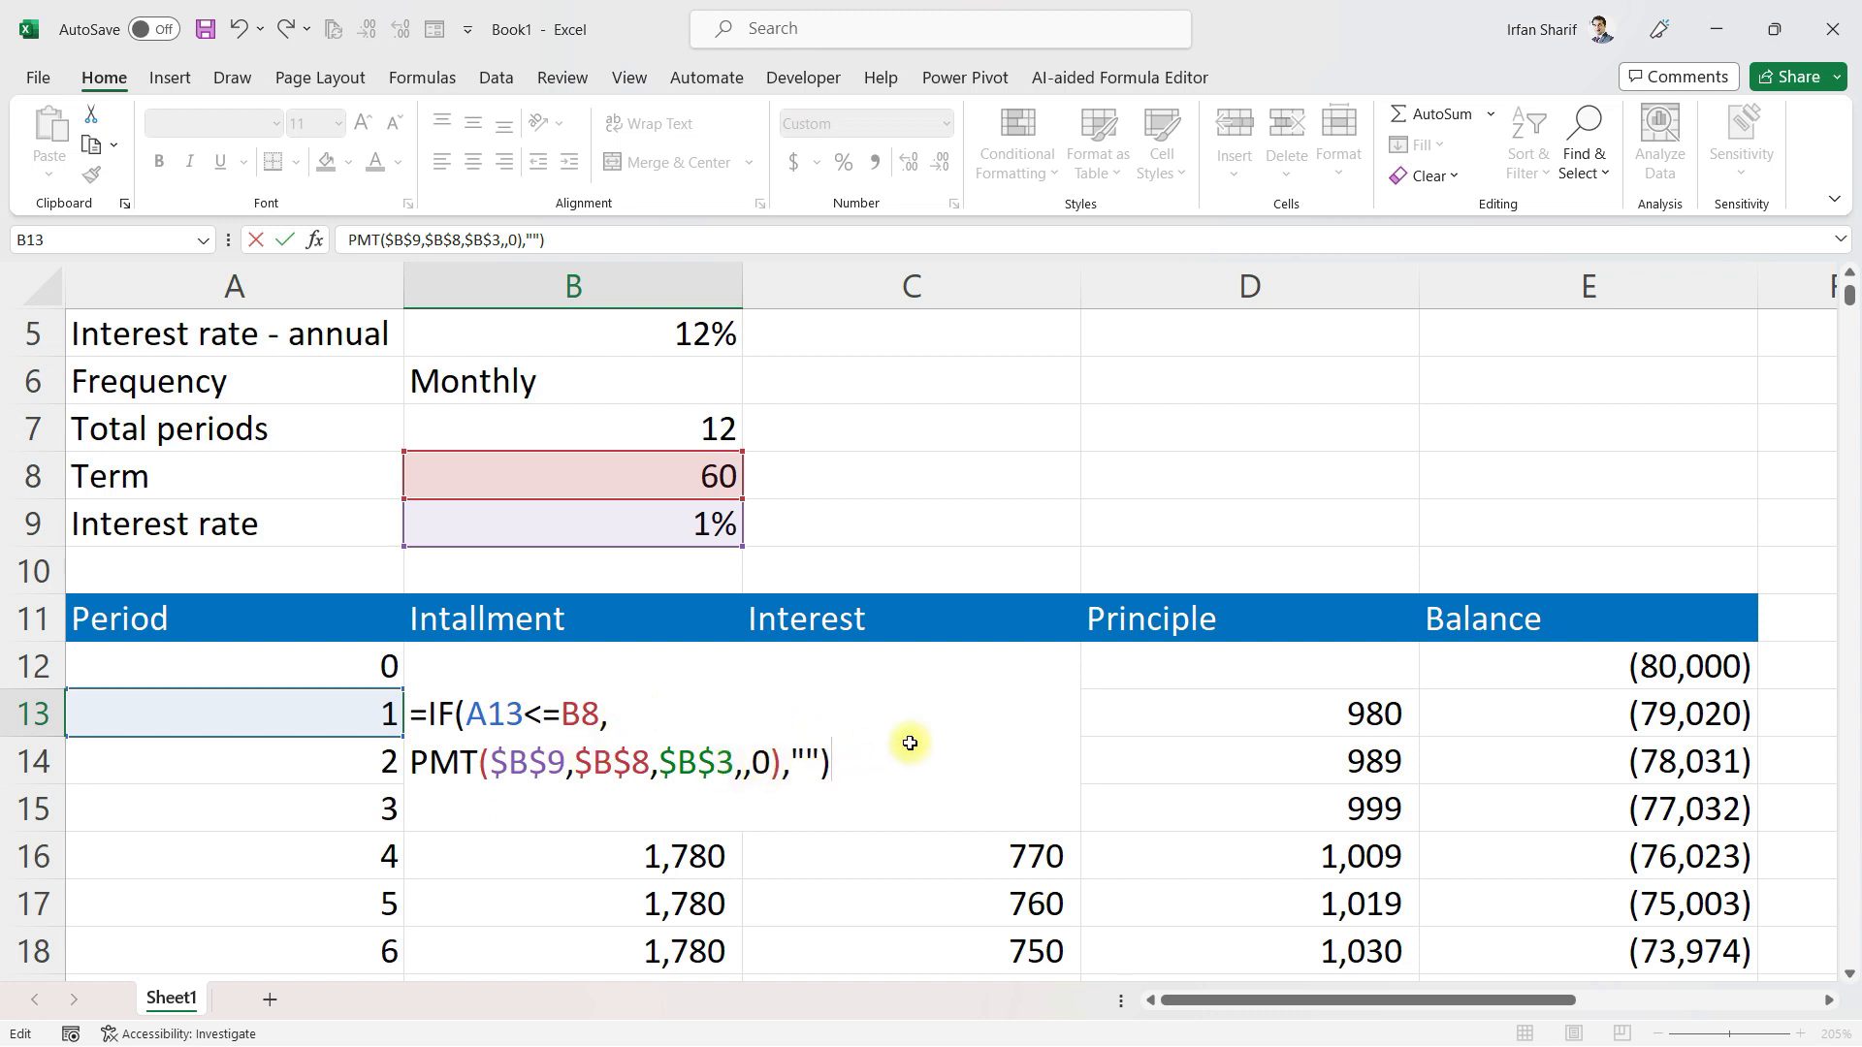
key(Return)
key(Up)
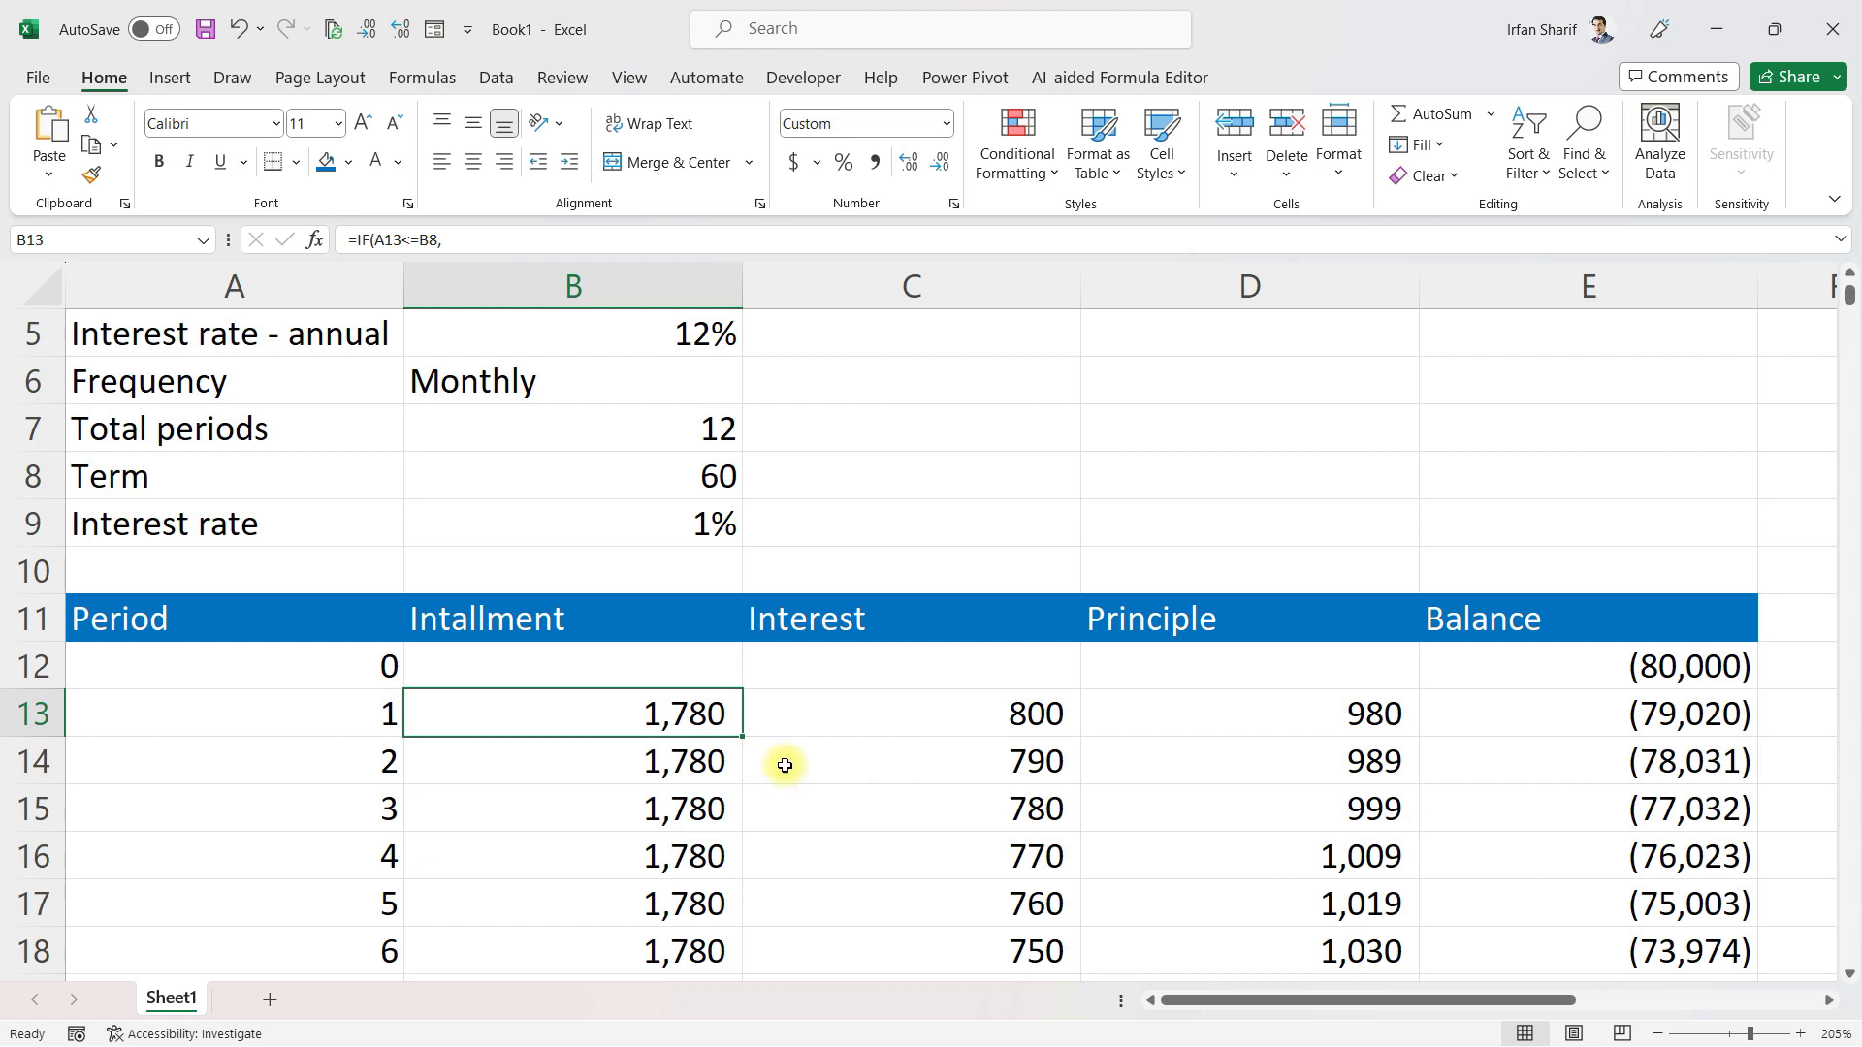
Make the B8 reference in B13's IF test absolute as $B$8 and fill the formula down the Intallment column
key(F2)
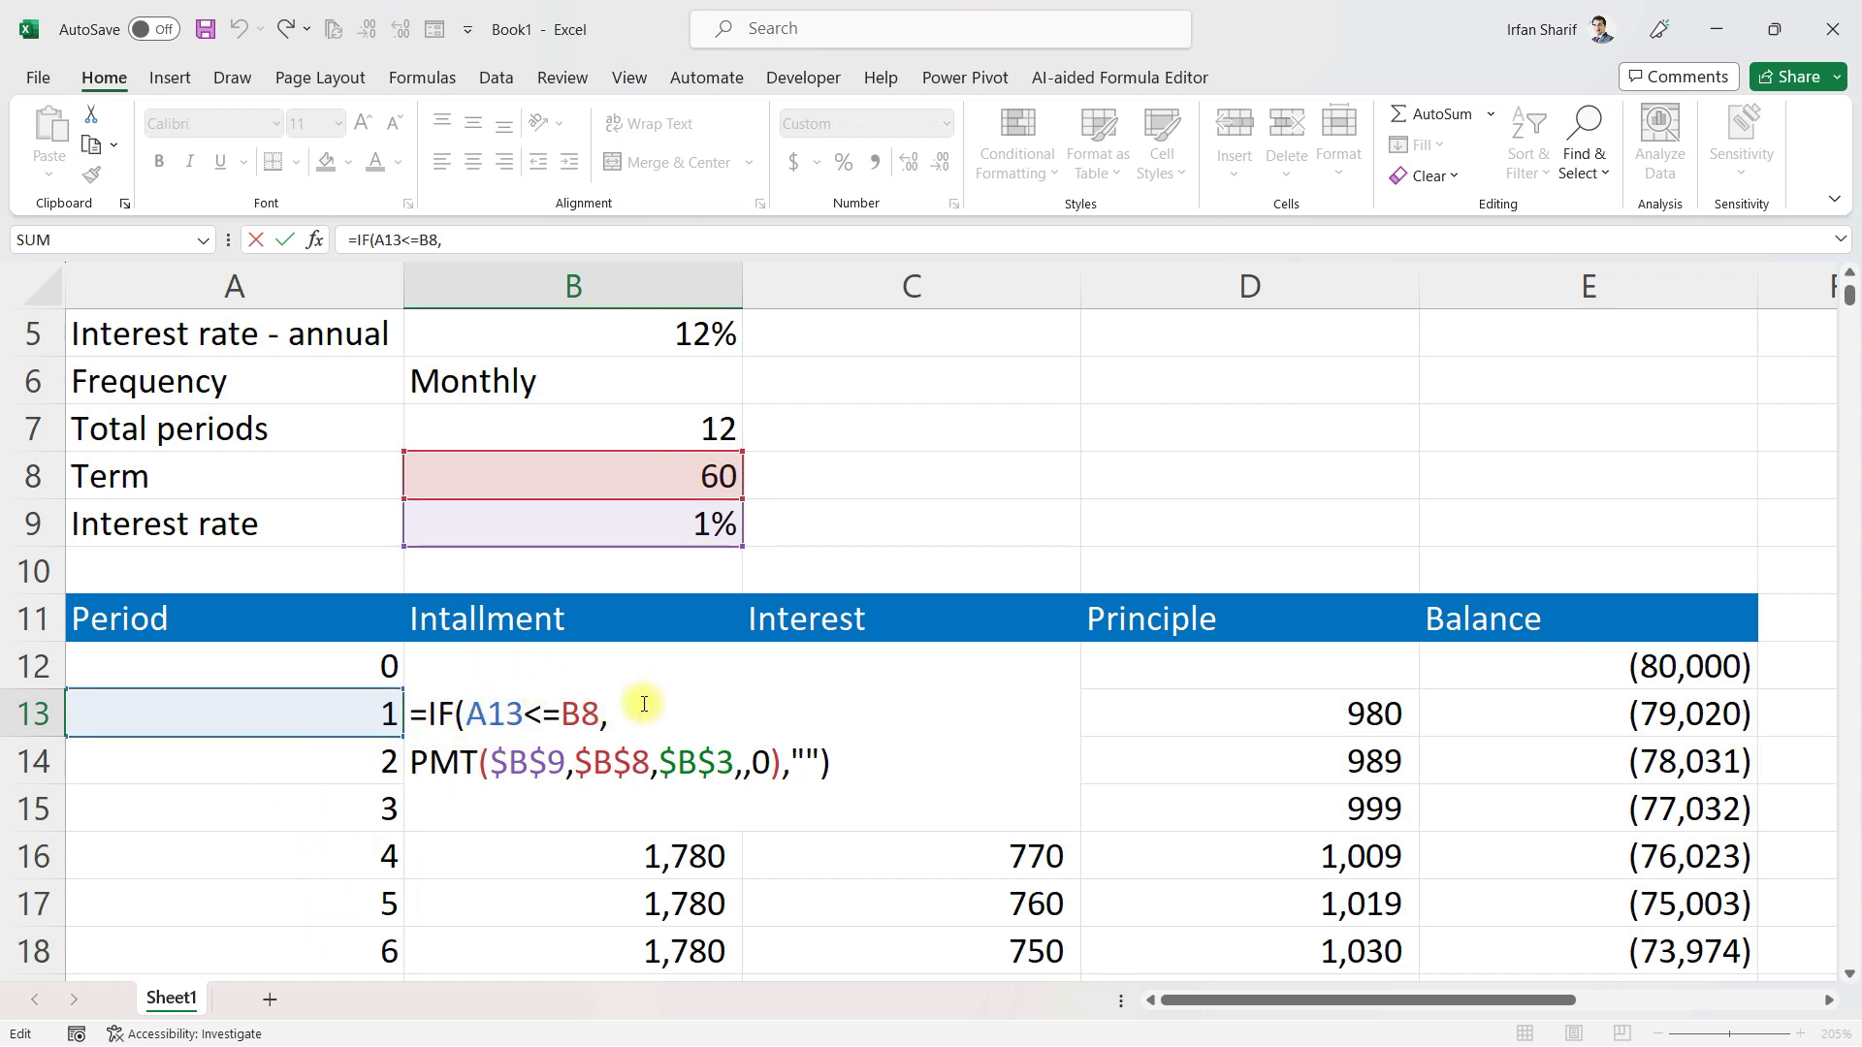
click(588, 713)
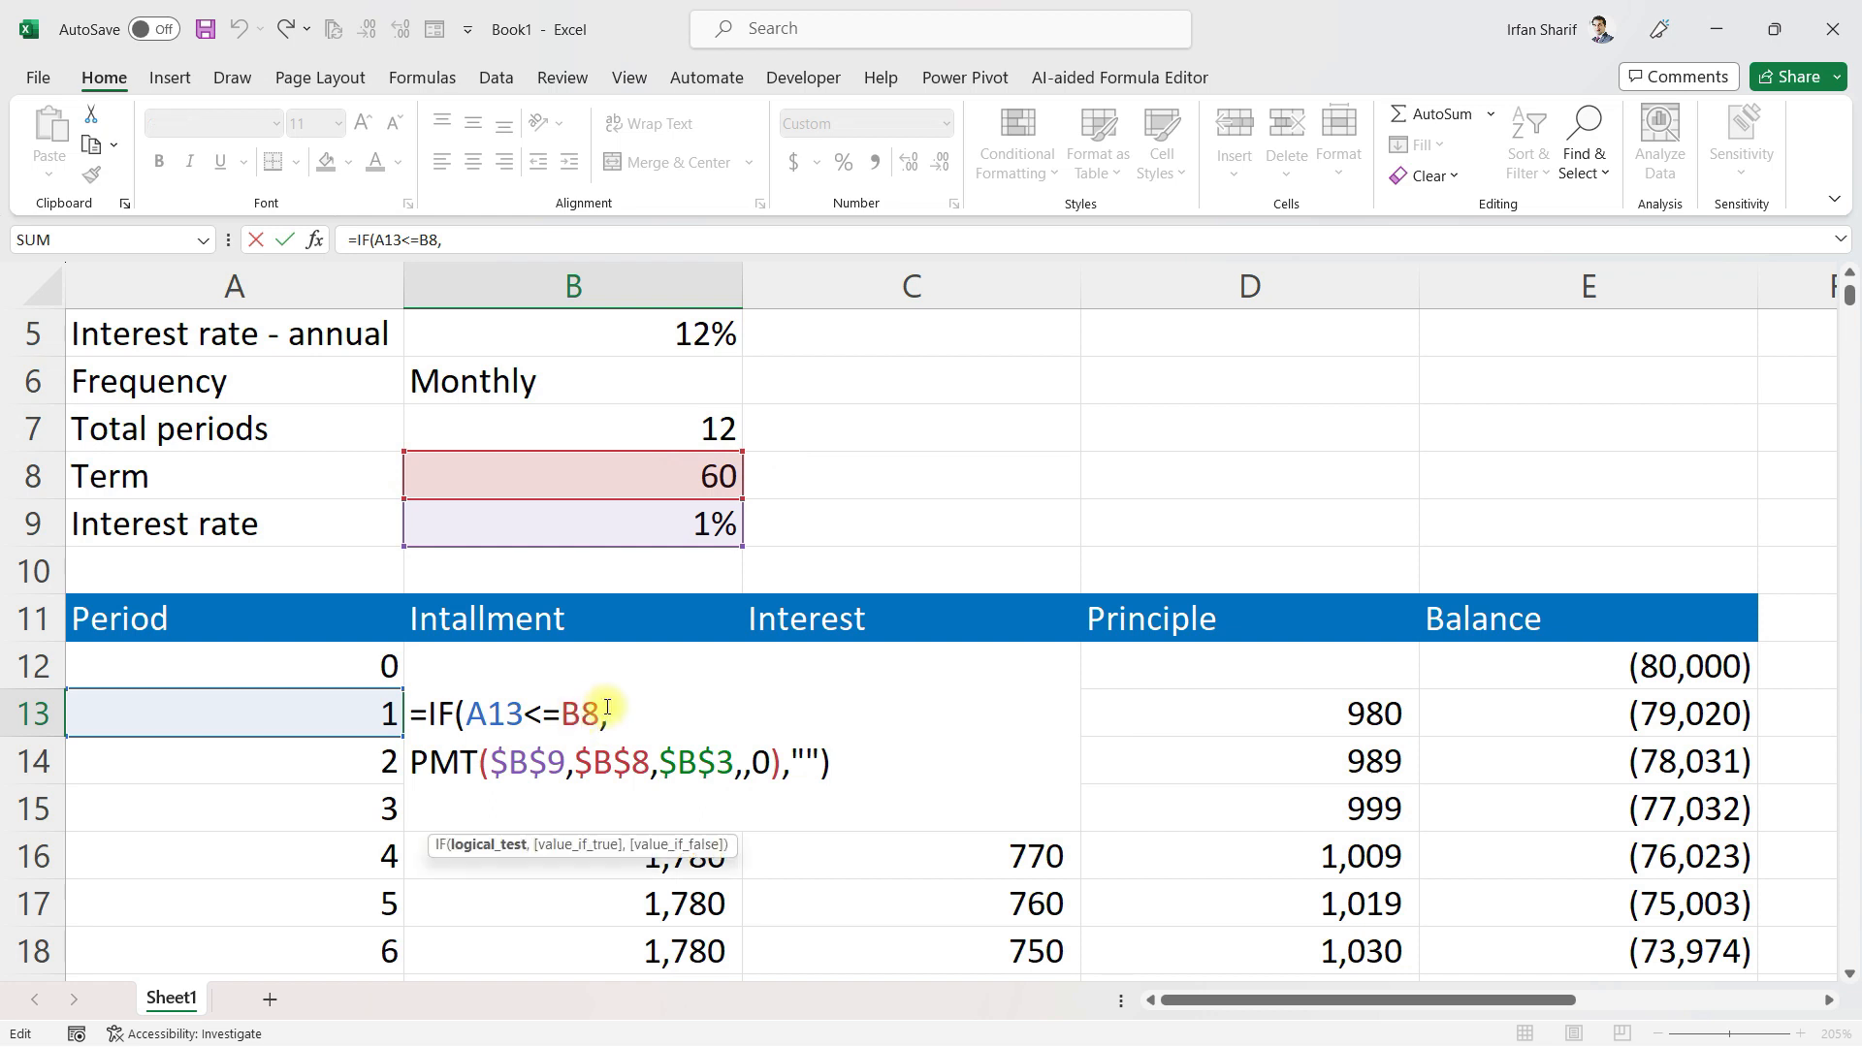
key(F4)
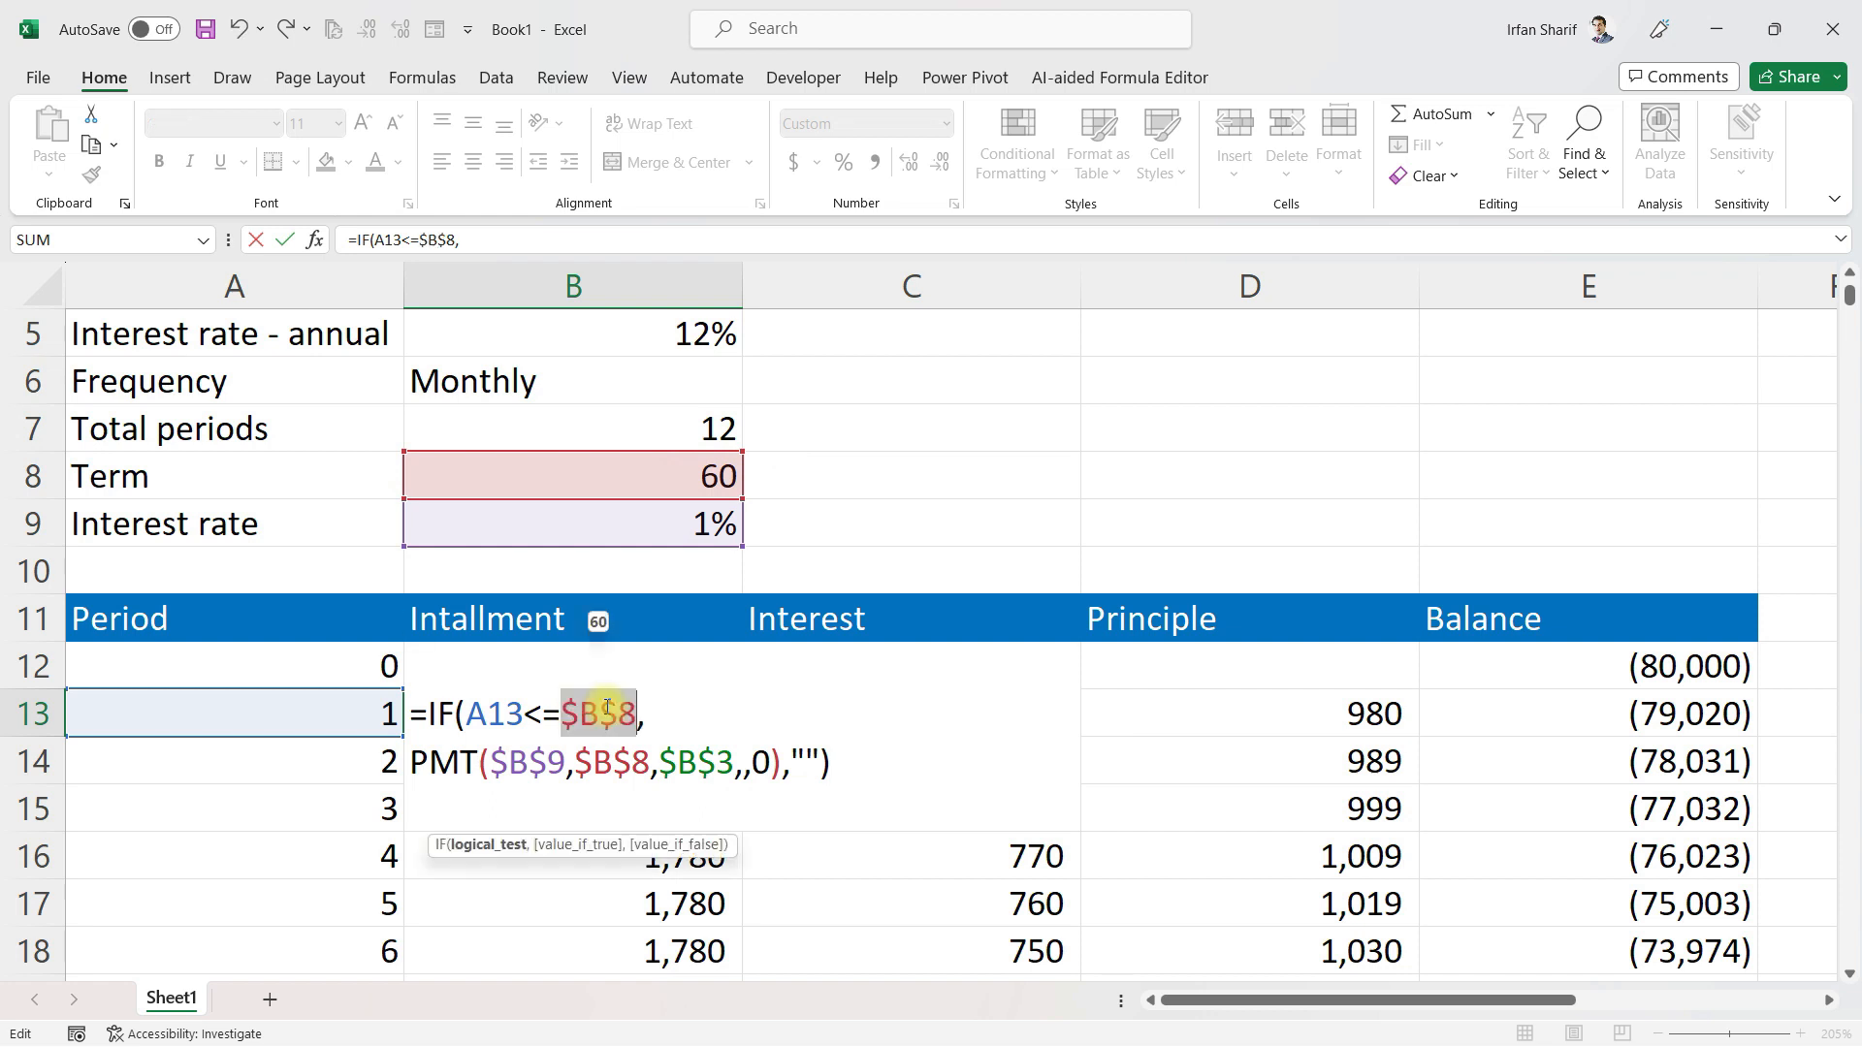
key(Return)
click(611, 708)
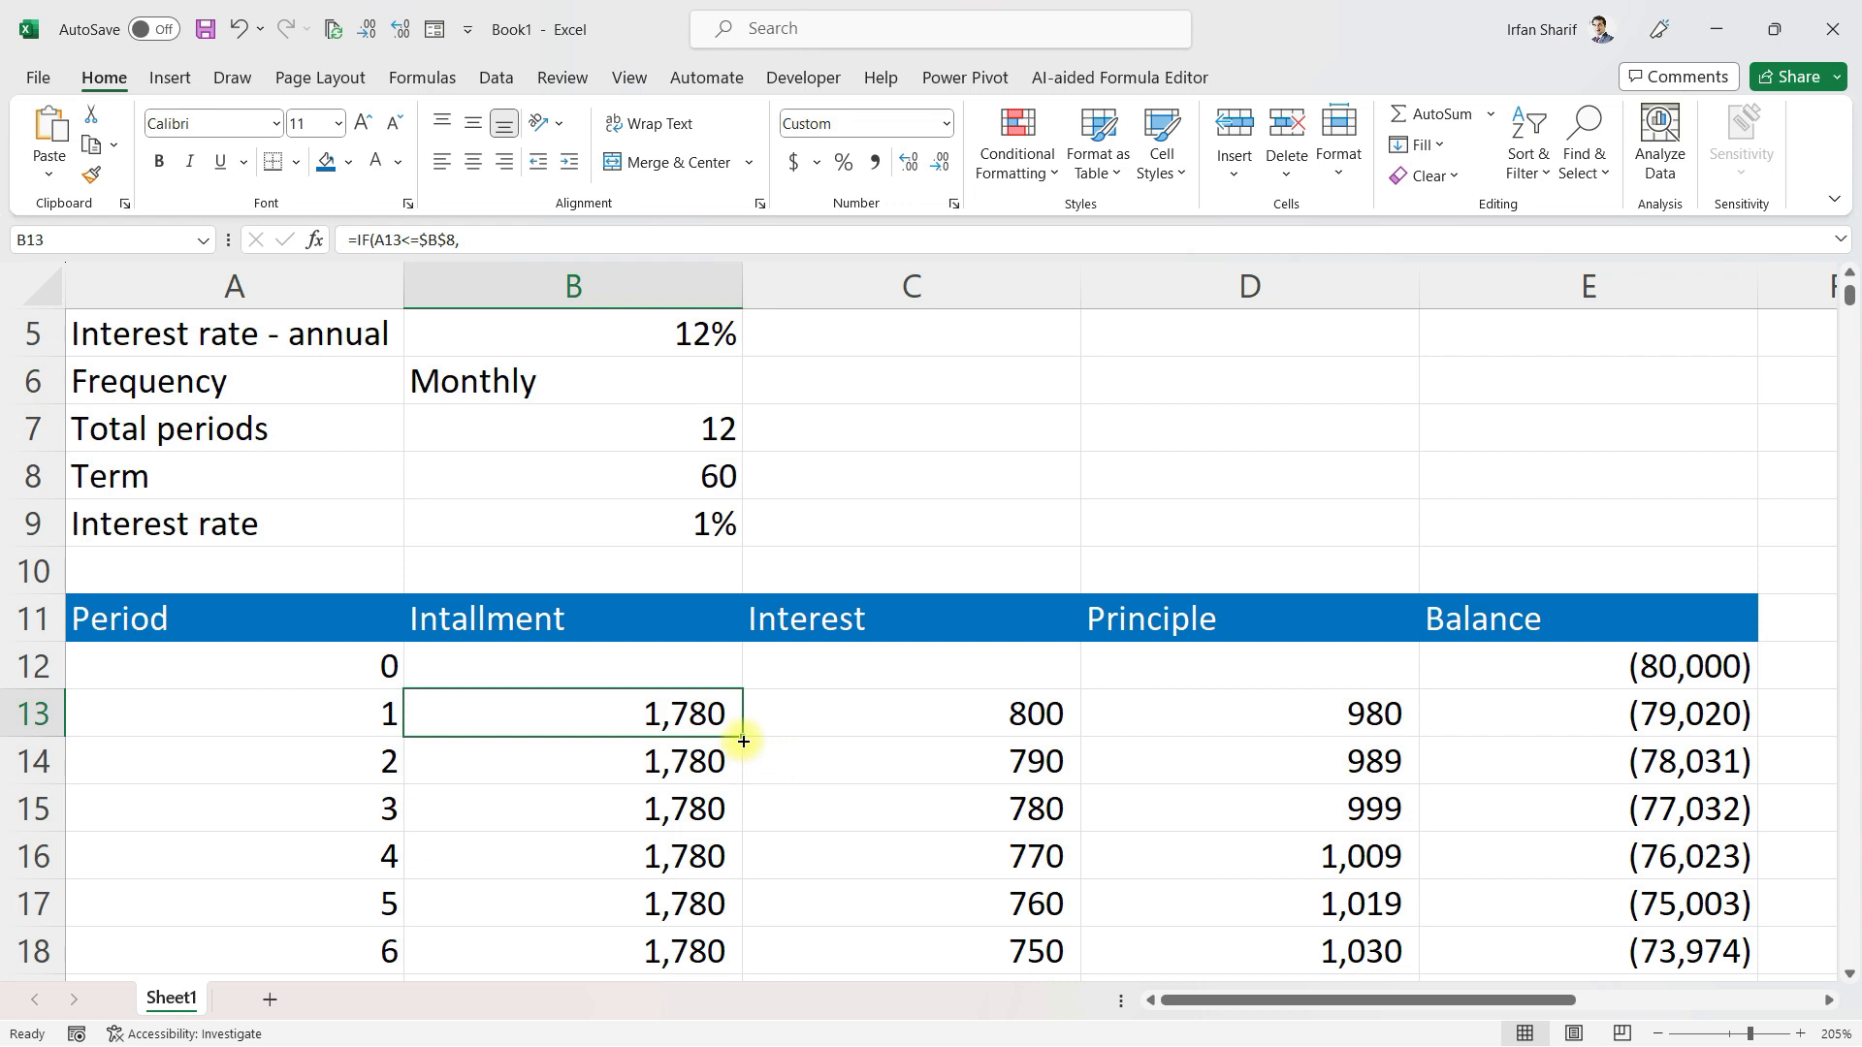
double_click(743, 734)
Examine the refilled Intallment column from period 2 to just past period 60, and the period number in A73
click(698, 769)
click(702, 862)
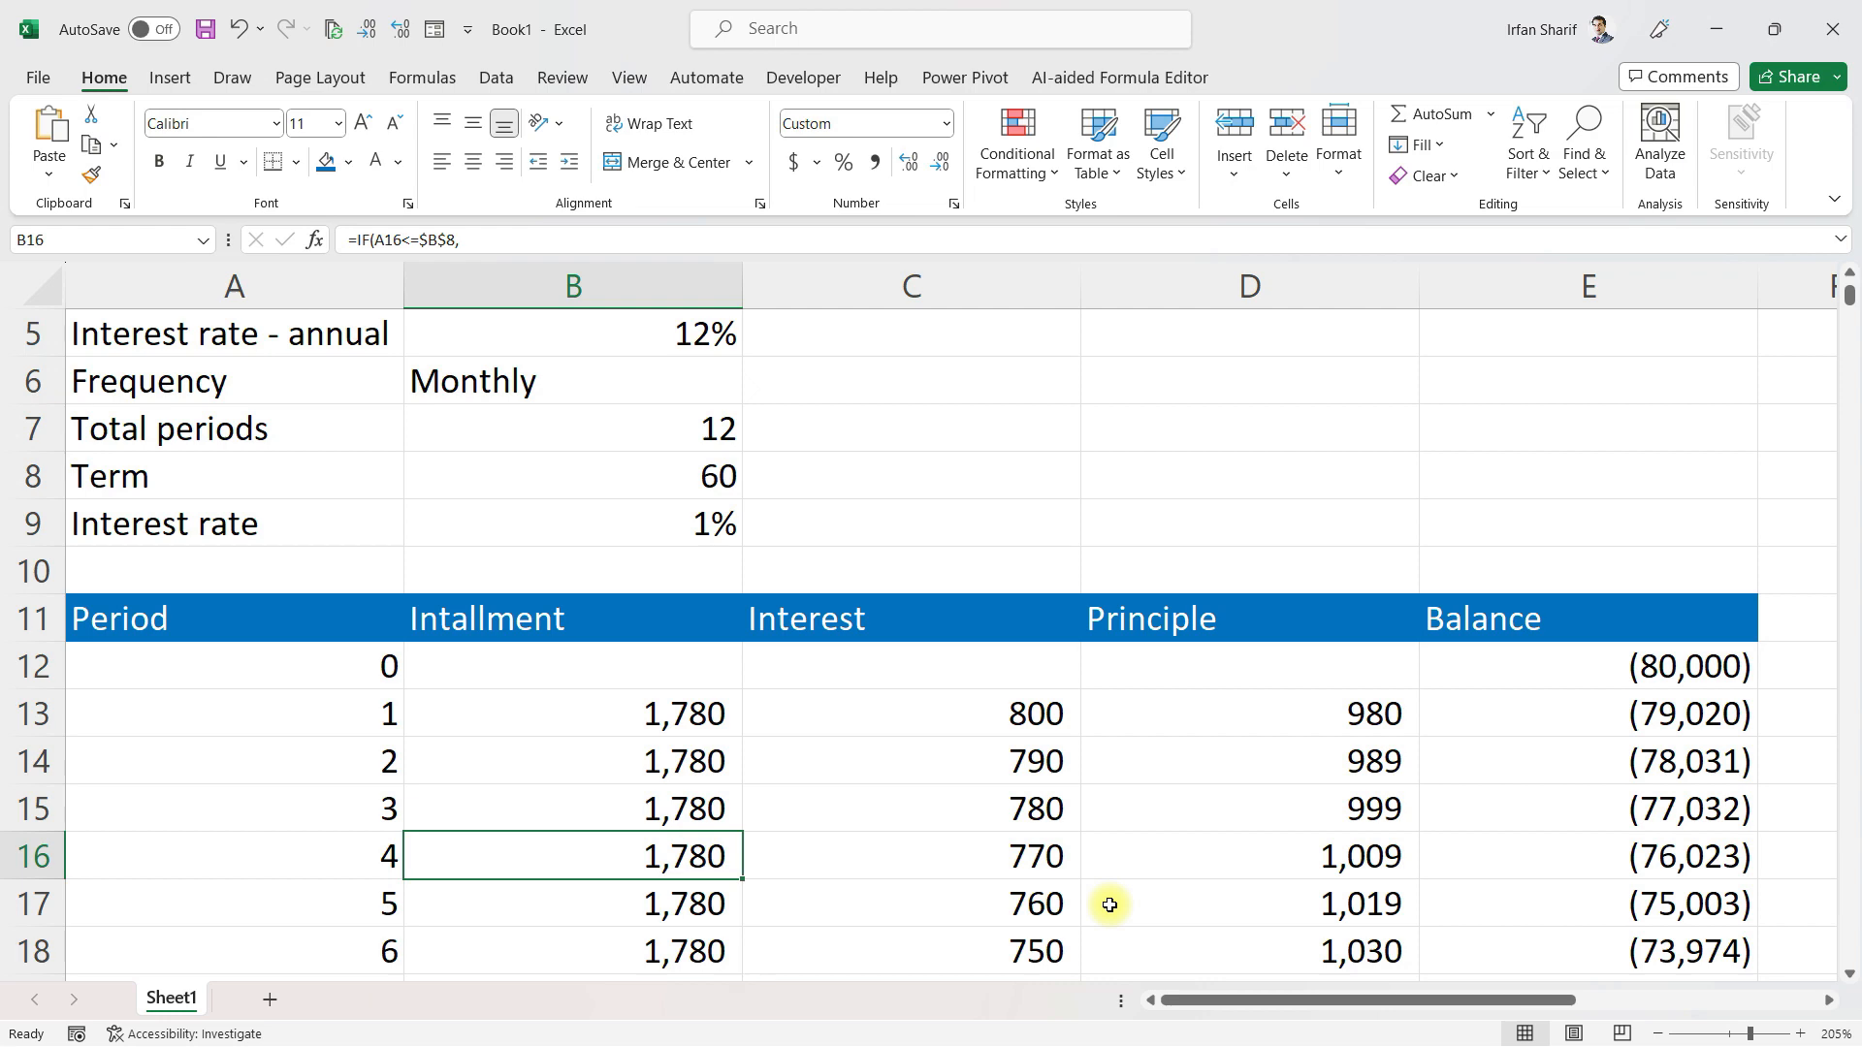
key(Down)
key(Down)
key(Down)
key(Down)
key(Down)
key(Down)
key(Down)
key(Down)
key(Down)
key(Down)
key(Down)
key(Down)
key(Down)
key(Down)
key(Down)
key(Down)
key(Down)
key(Down)
key(Down)
key(Down)
key(Down)
key(Down)
key(Up)
key(Up)
key(Down)
key(Down)
key(Down)
key(Up)
key(Up)
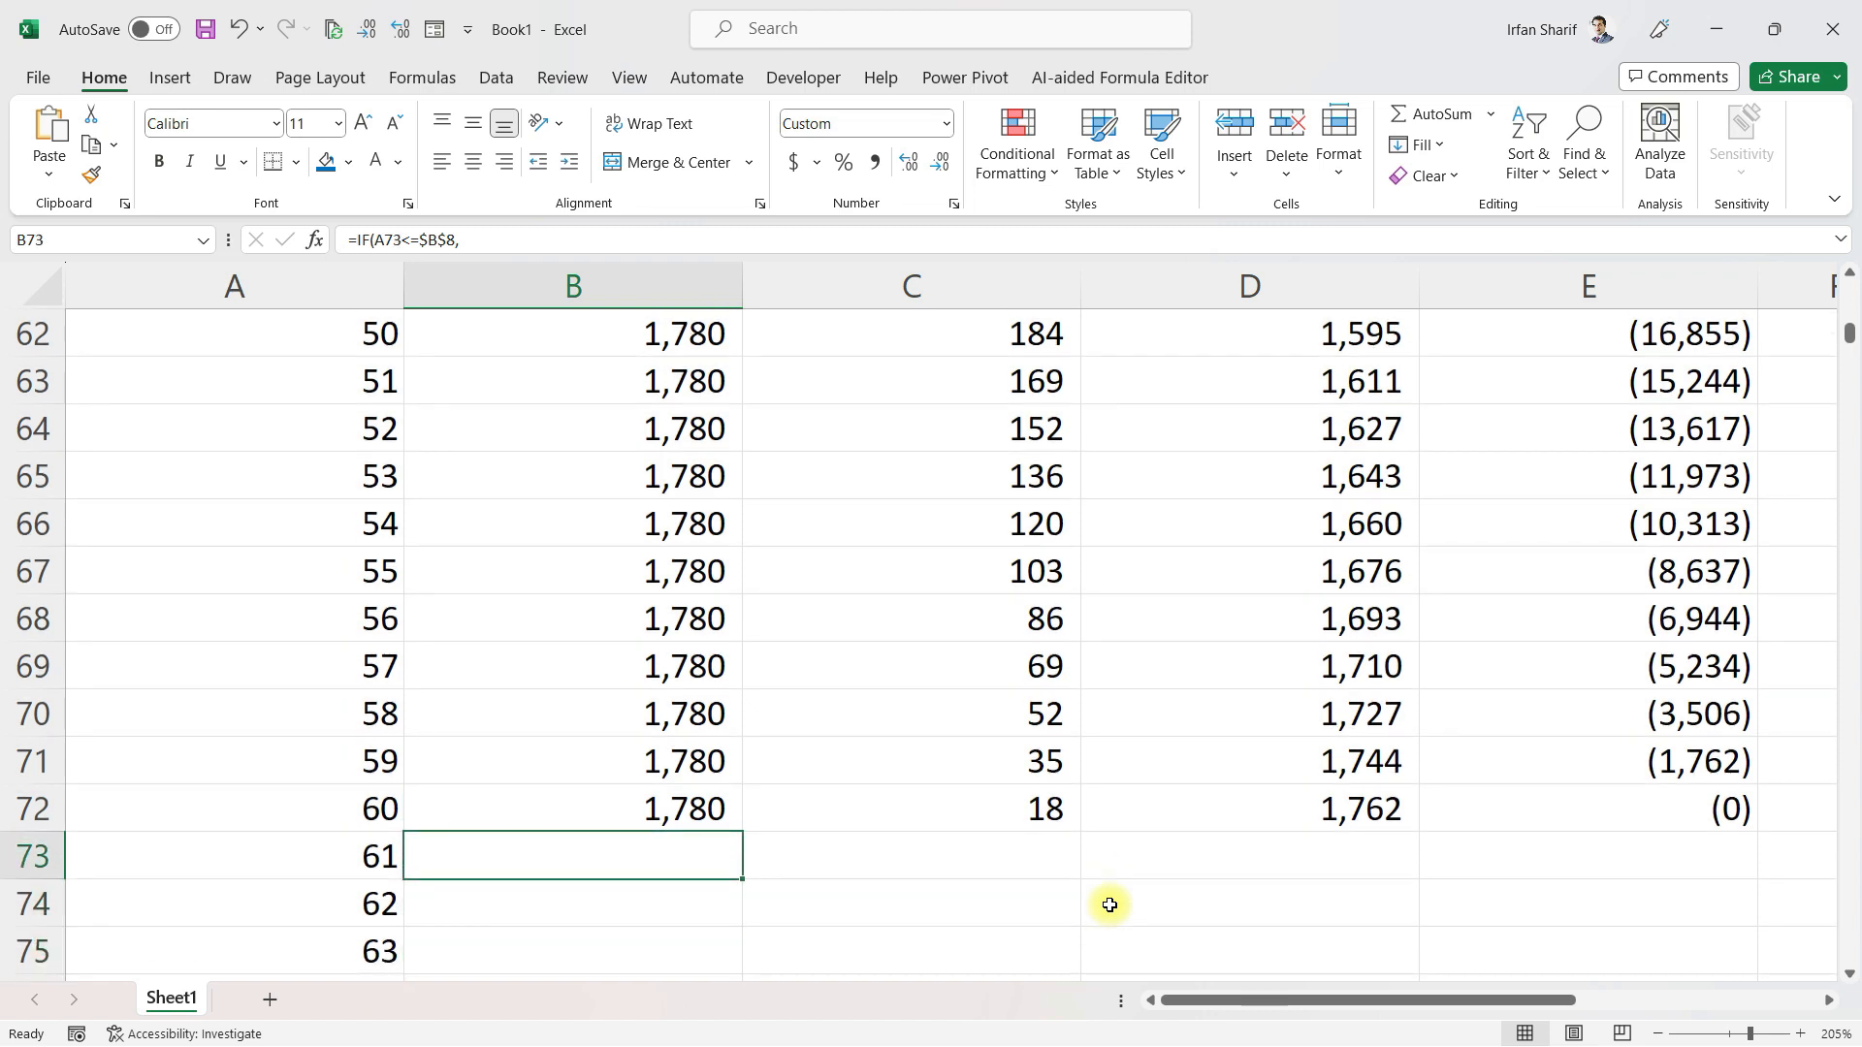
key(Up)
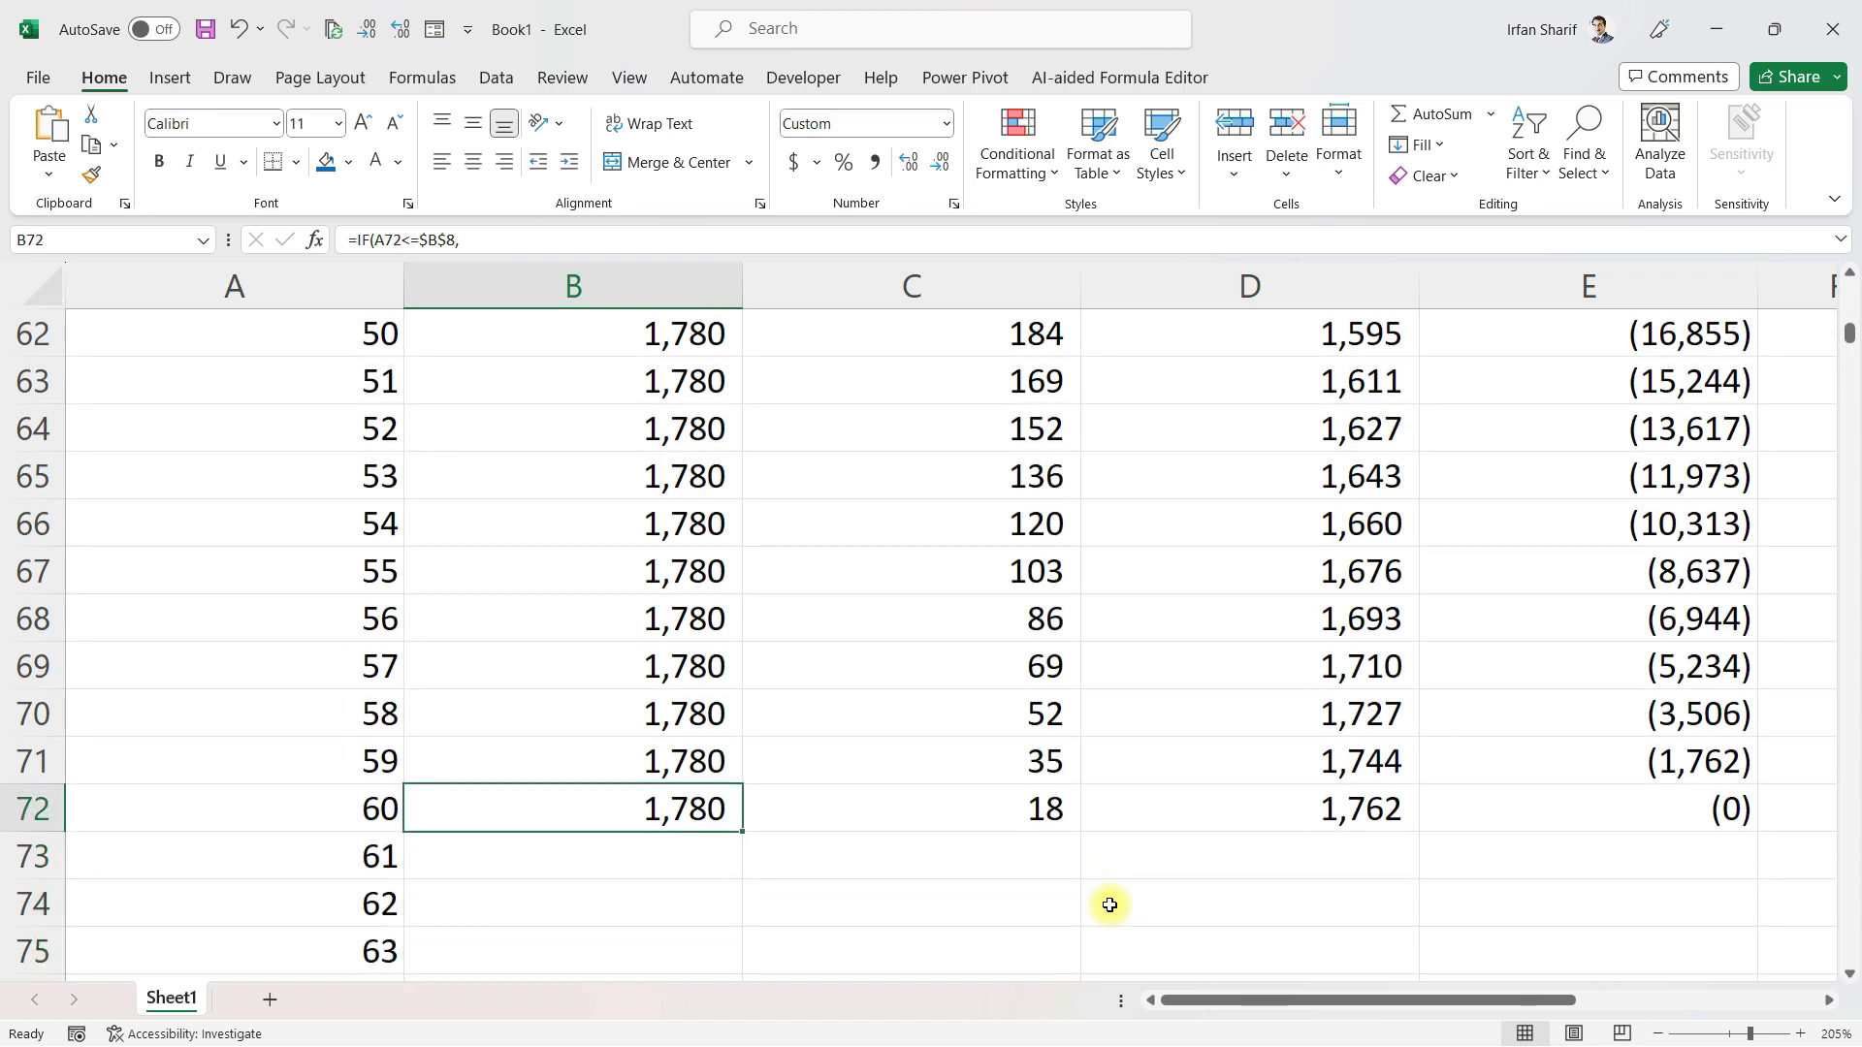
key(Left)
key(Down)
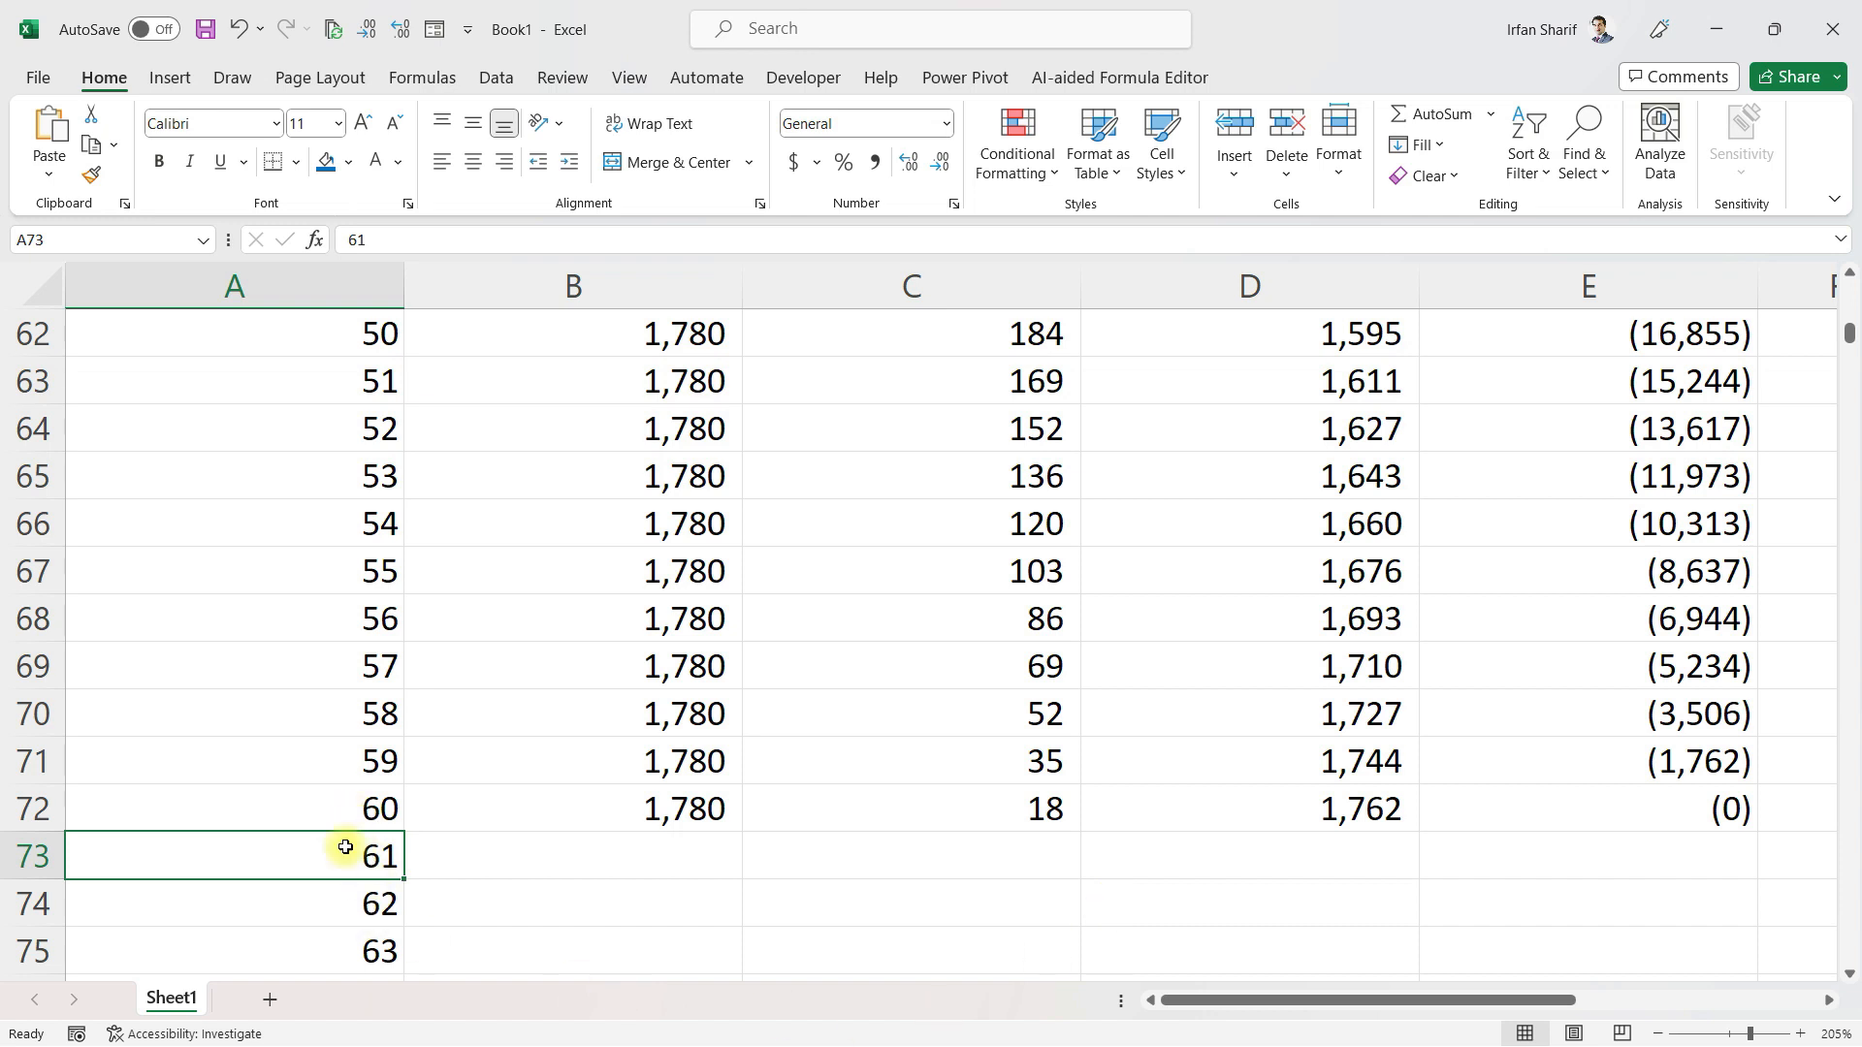
Format the loan amount in B3 with comma style and no decimal places
click(346, 804)
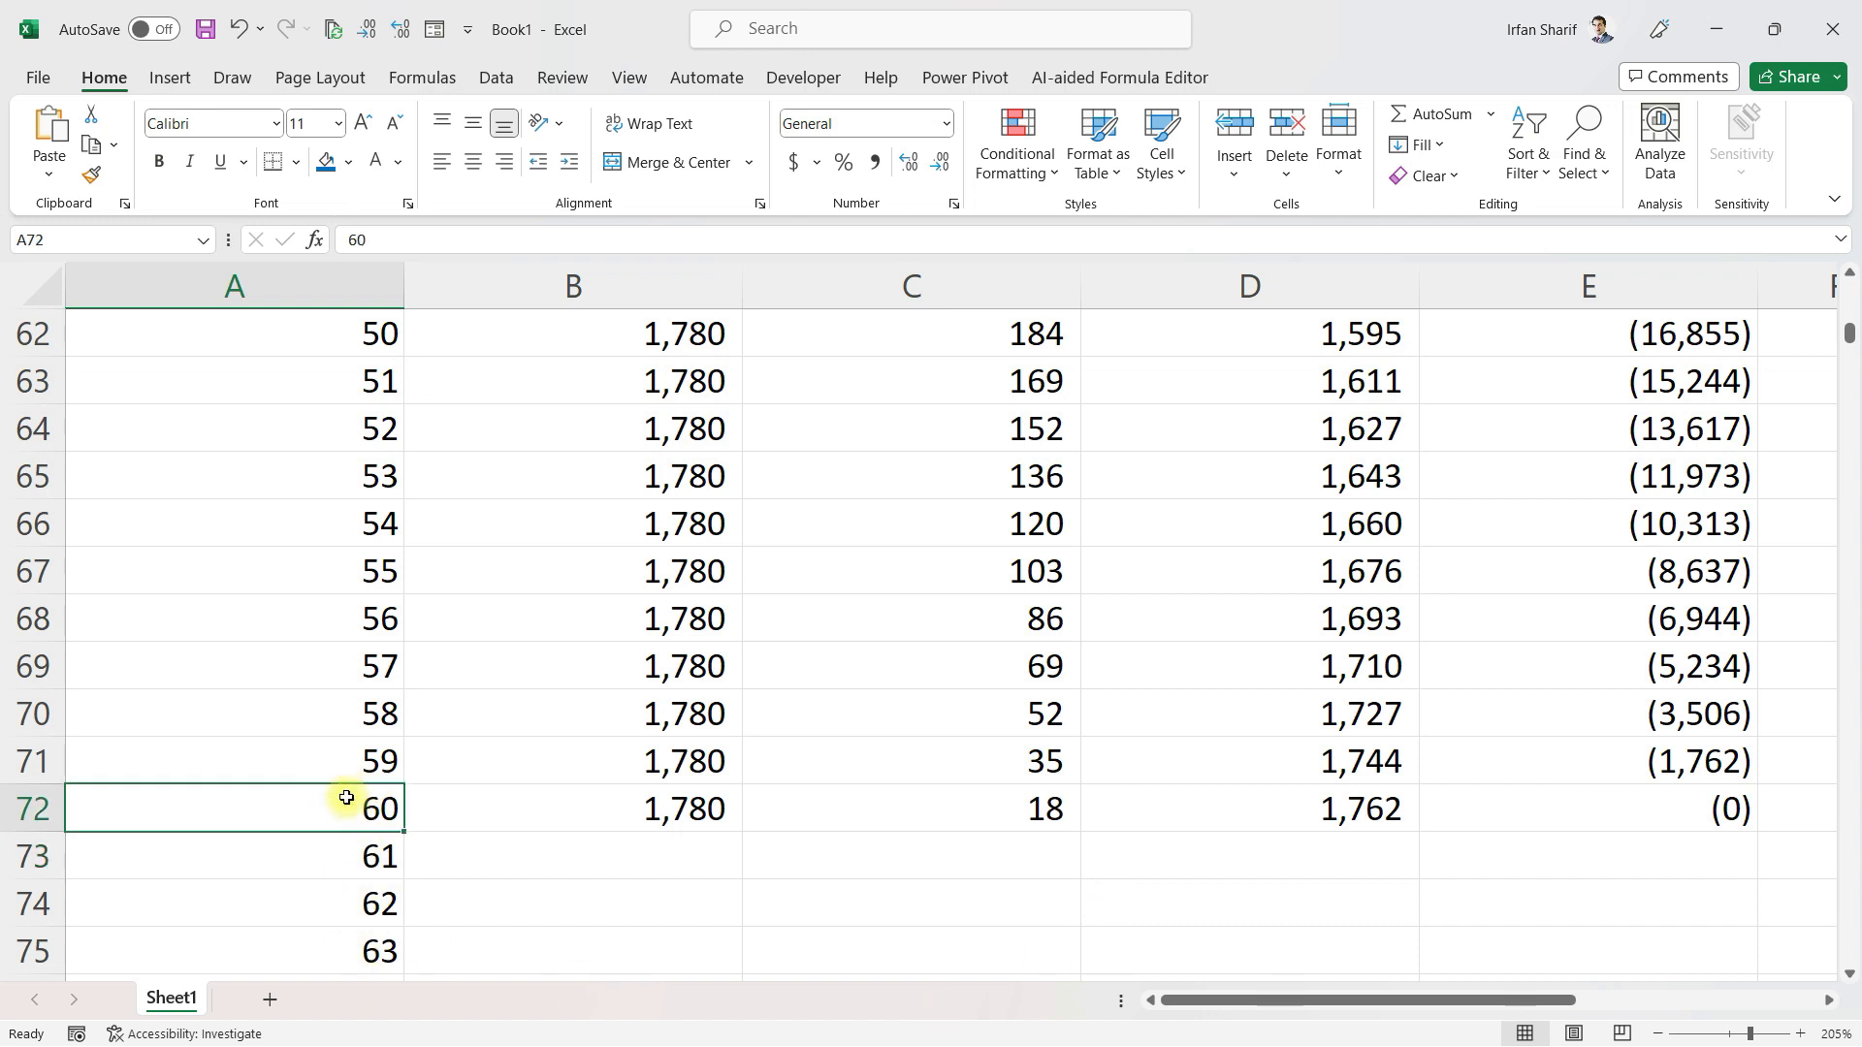
key(Page_Up)
key(Page_Up)
key(Page_Up)
key(Page_Up)
key(Page_Up)
scroll(582, 848, up, 1)
key(Right)
key(Down)
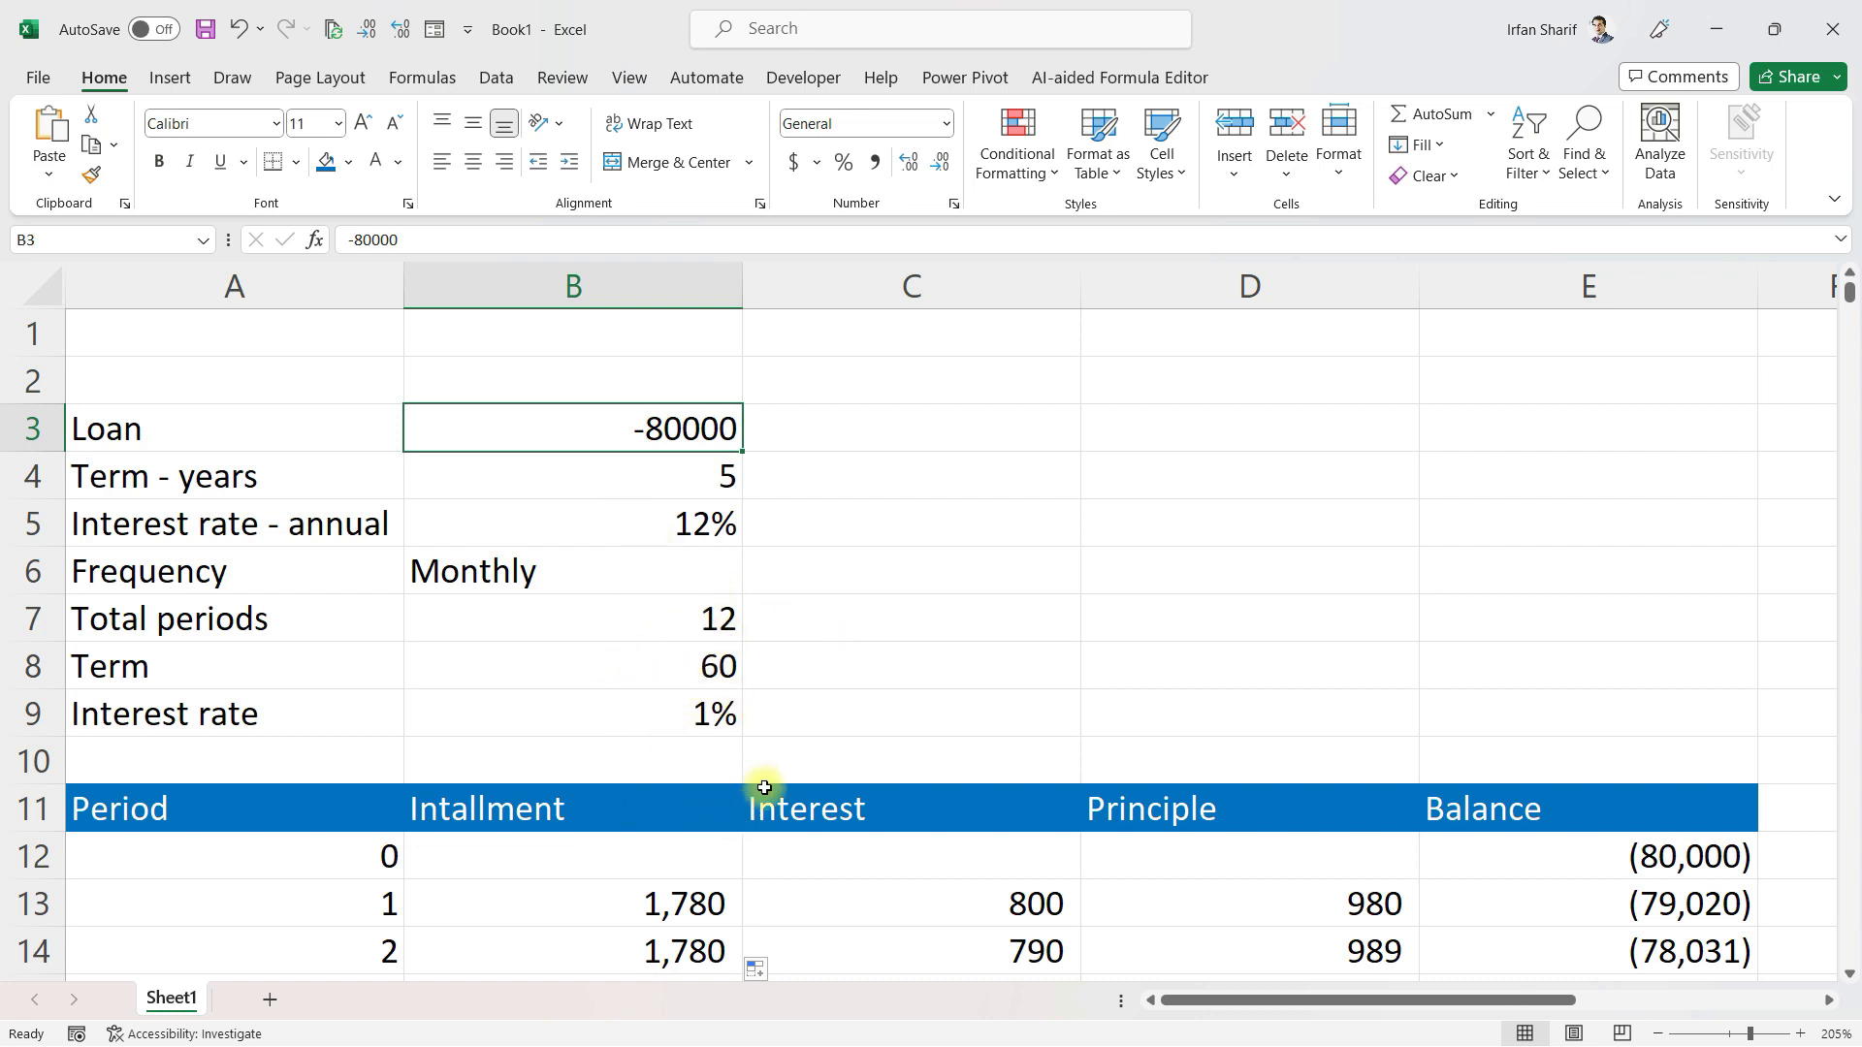
click(876, 165)
click(939, 162)
click(939, 162)
click(724, 488)
Set the loan amount in B3 to 150000 and the term to 4 years
click(665, 422)
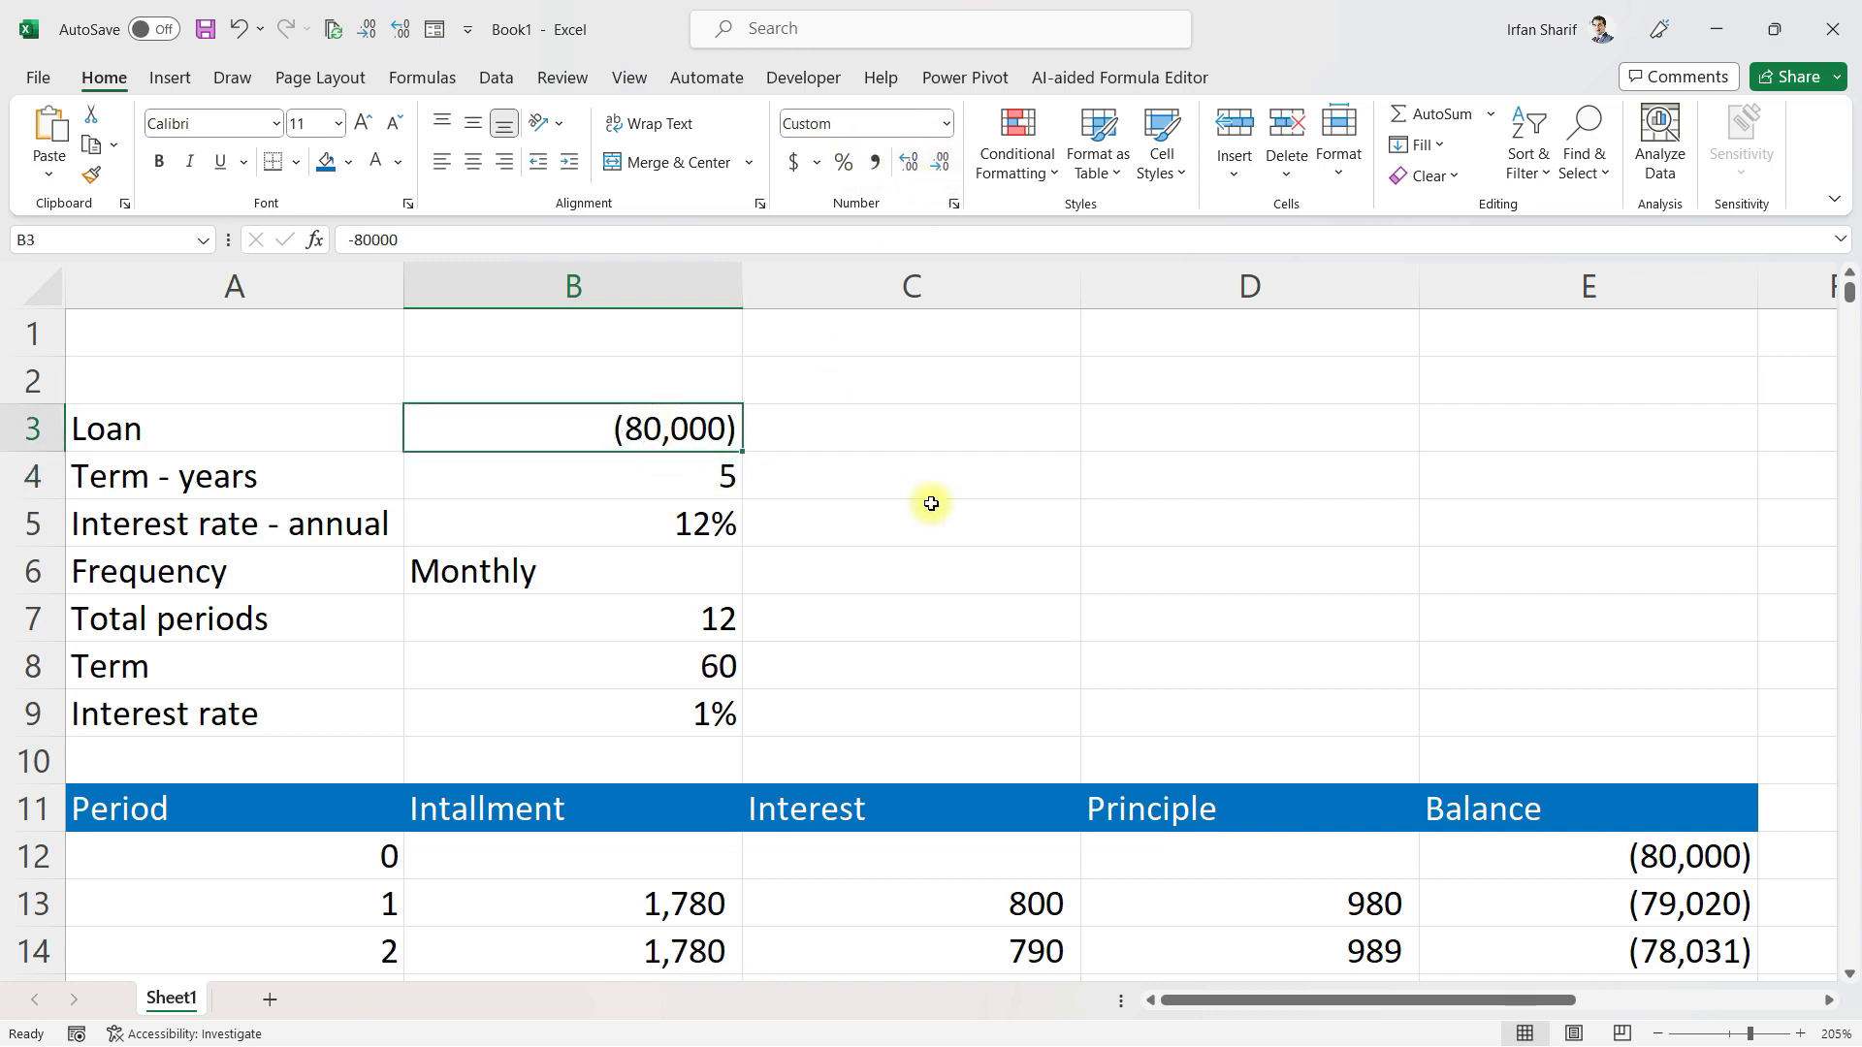
text(150000)
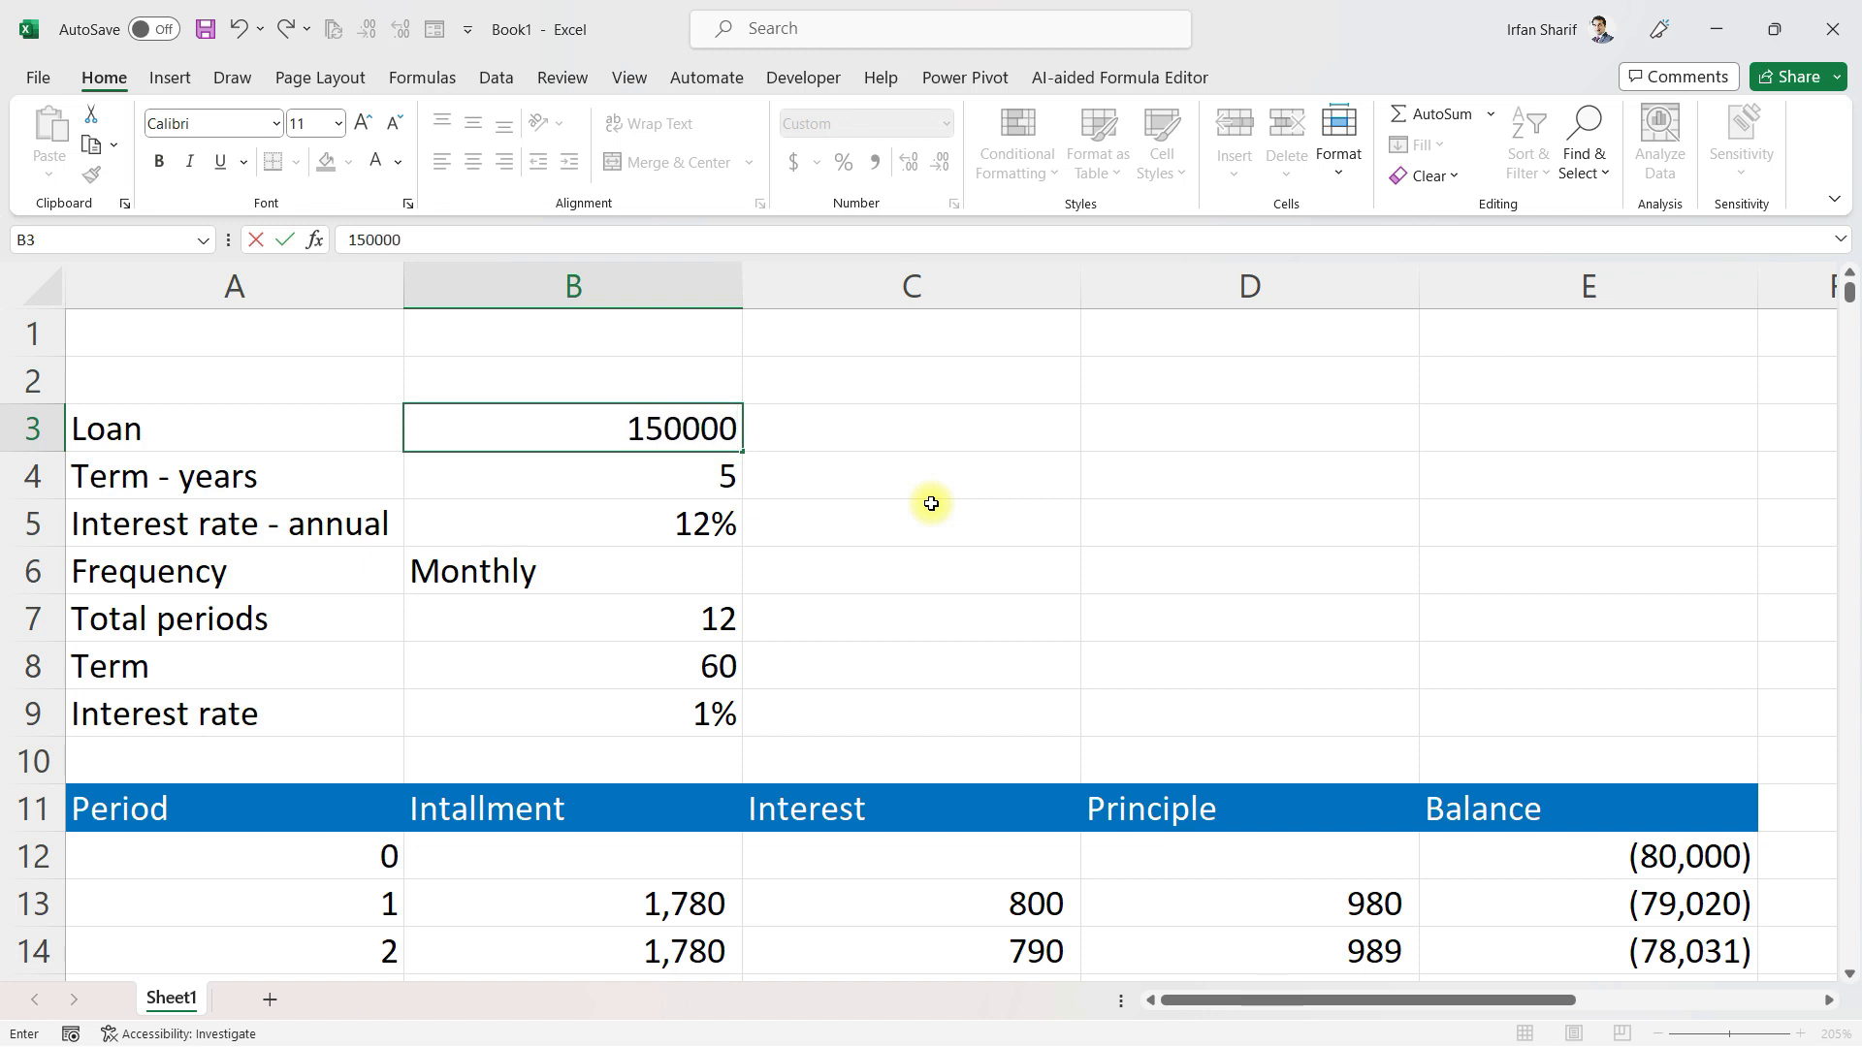
key(Return)
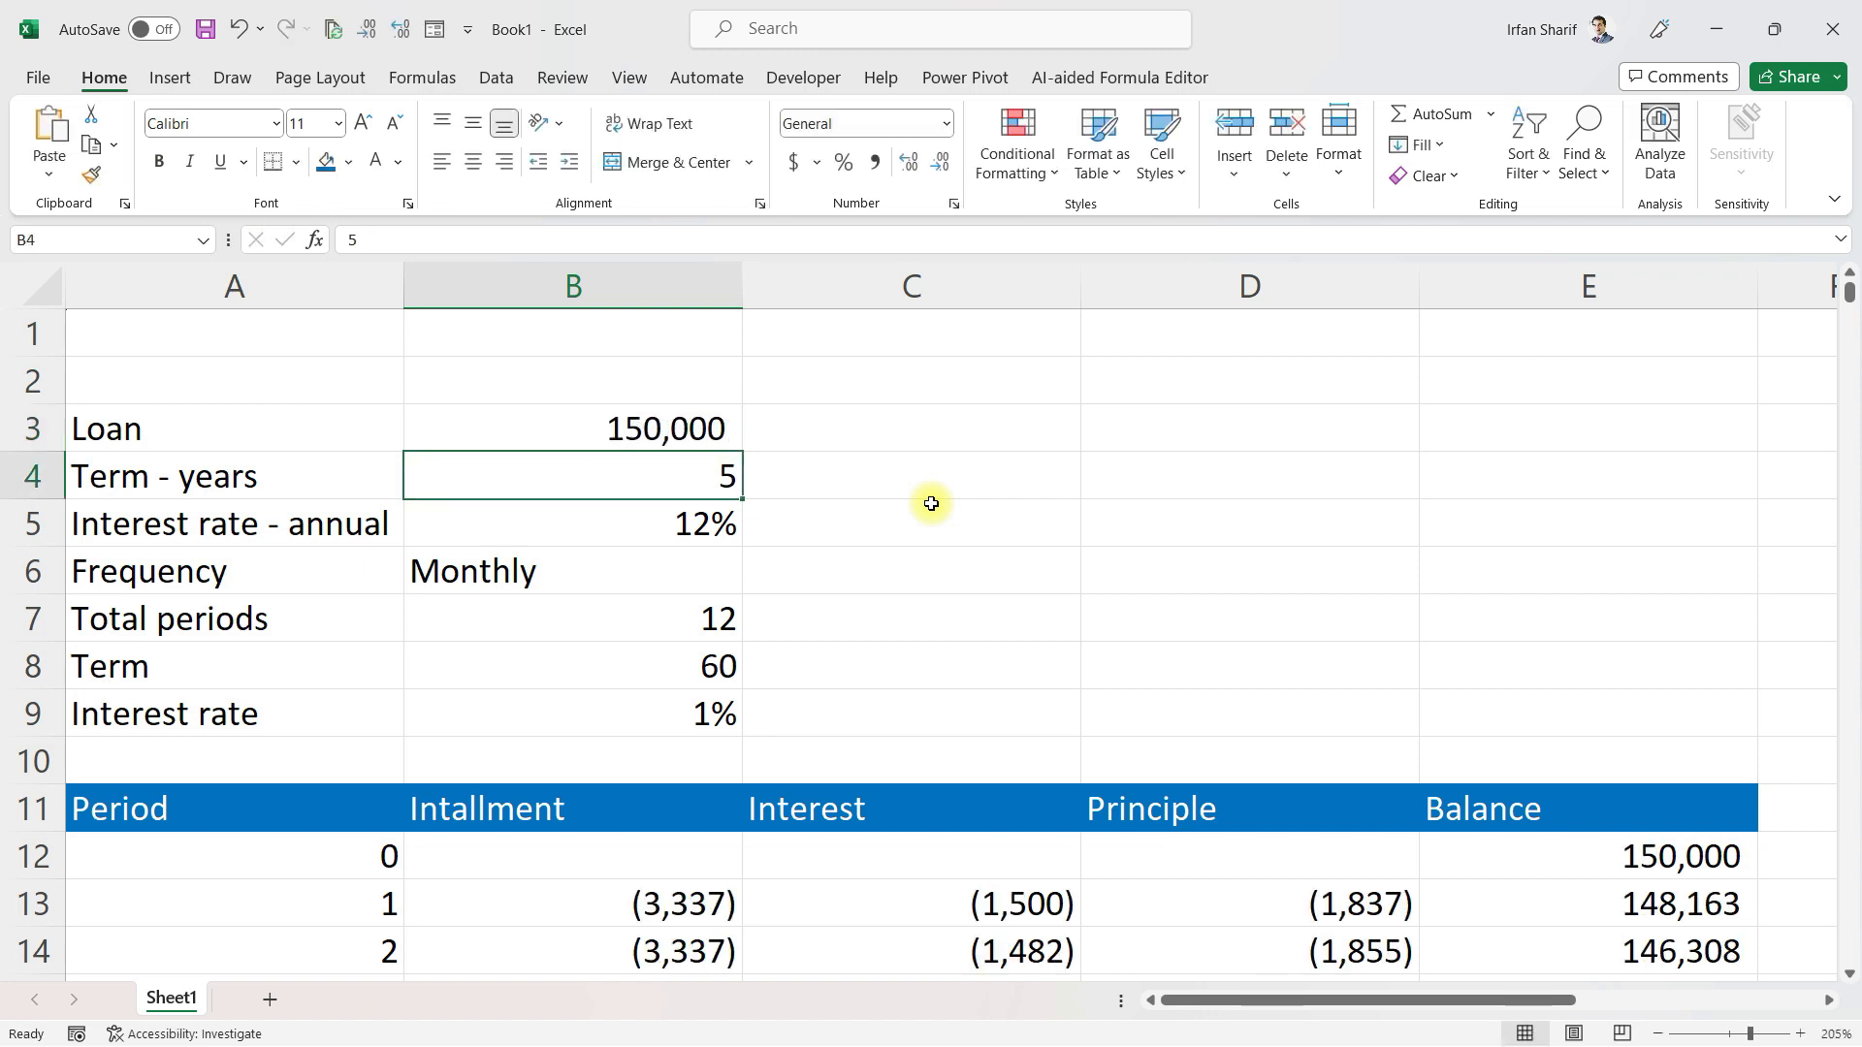
text(4)
key(Return)
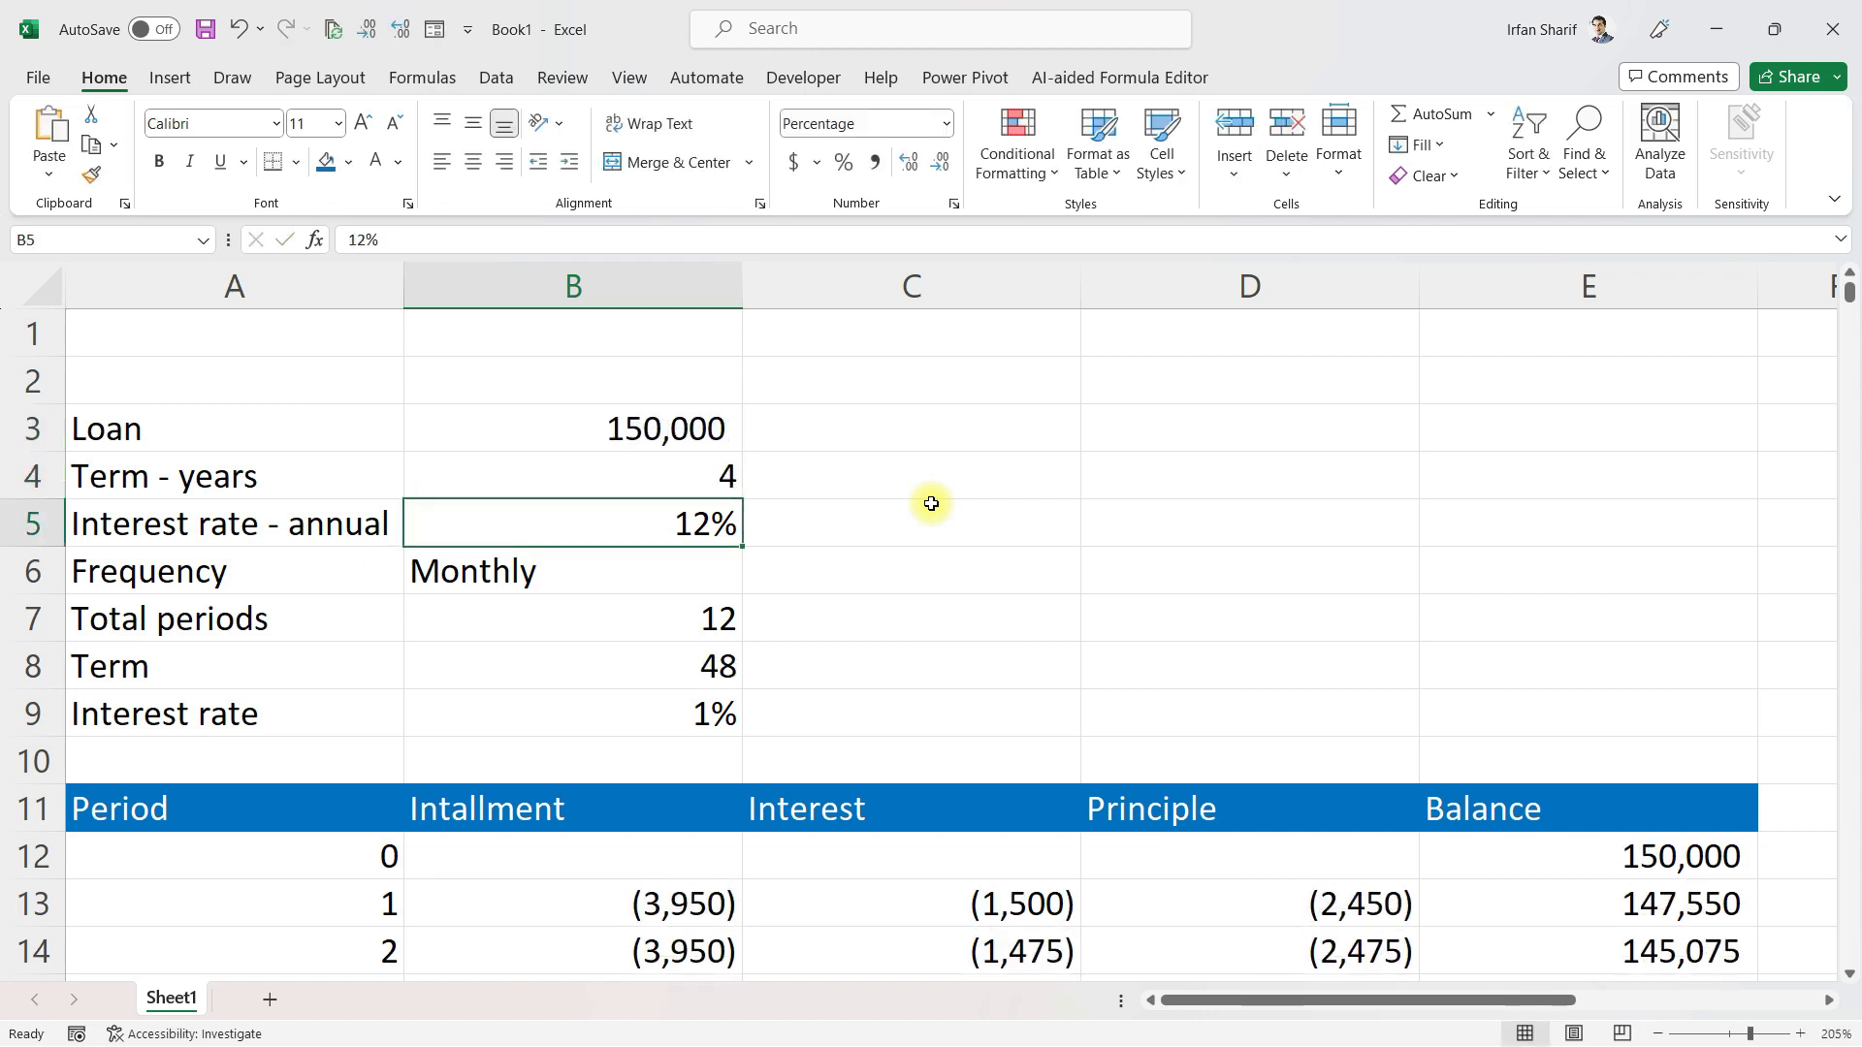
Set the payment frequency to Annually and the annual interest rate to 15%
click(603, 575)
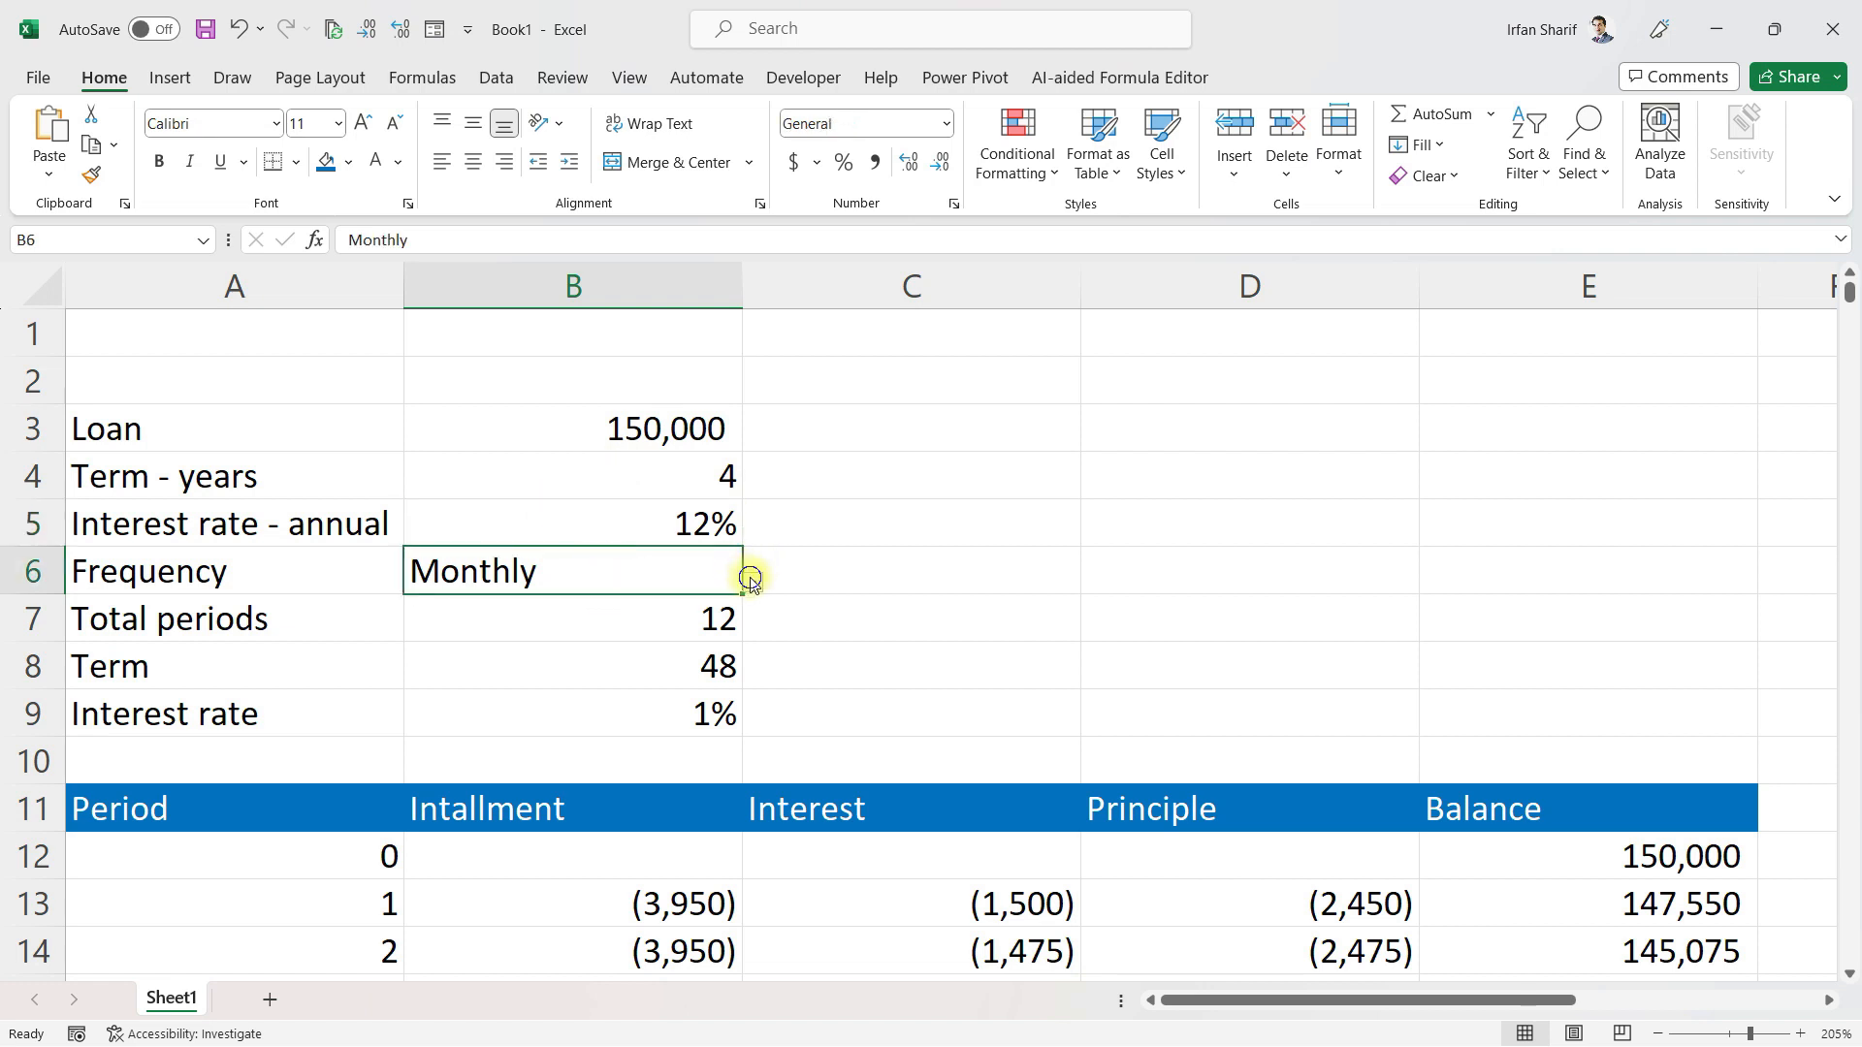
click(751, 581)
click(520, 711)
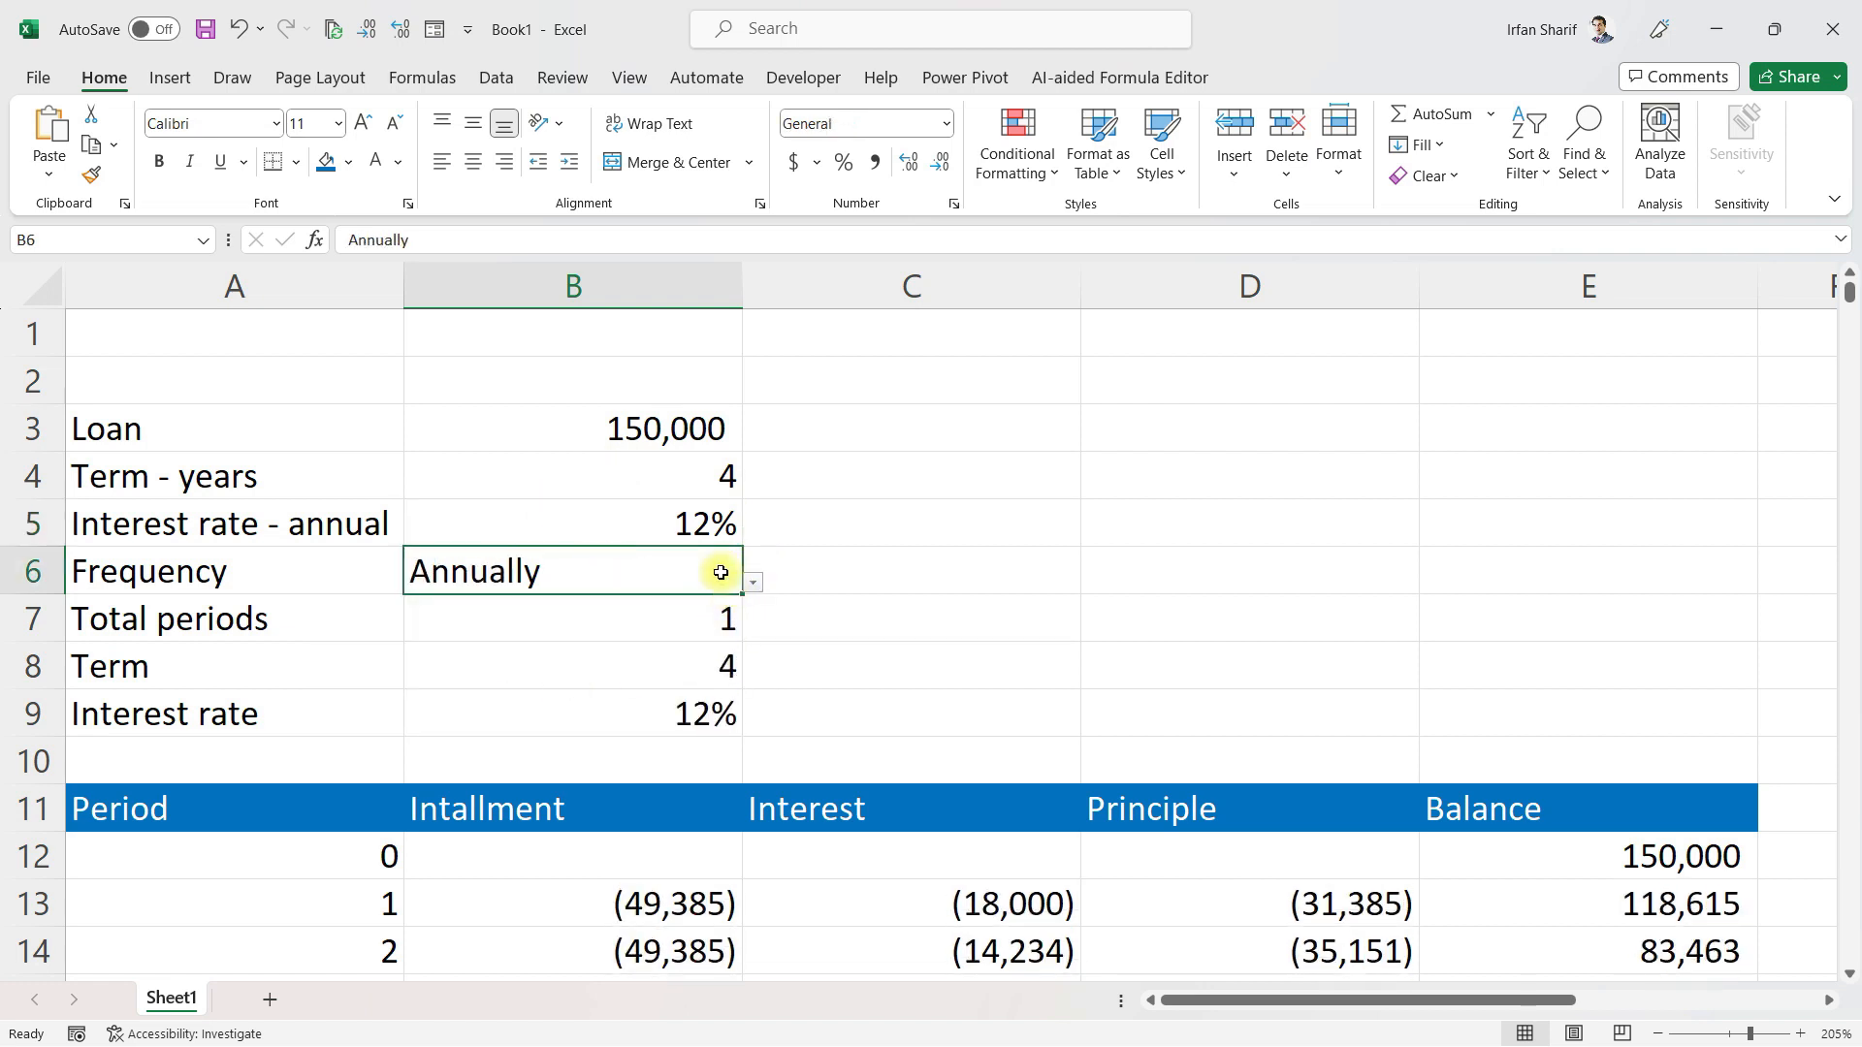
click(636, 523)
text(15)
key(Return)
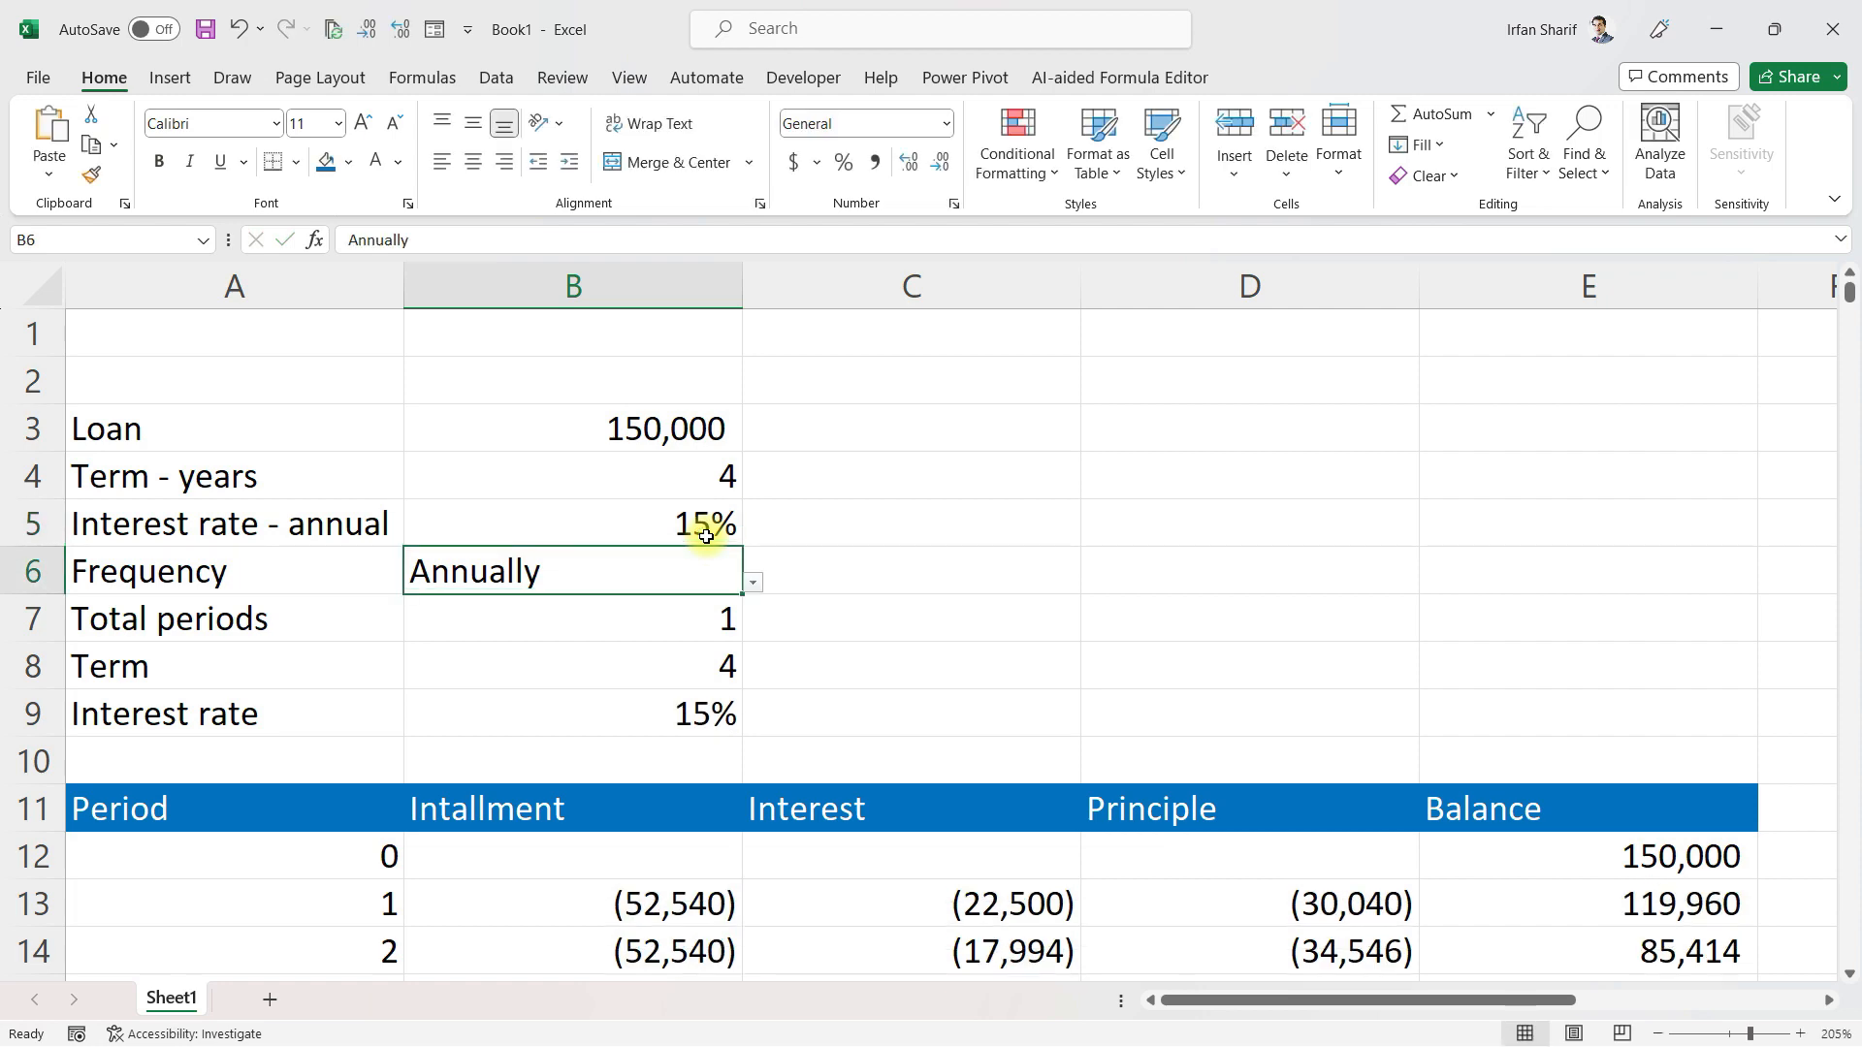
Examine the Intallment and Balance columns of the schedule from the opening balance through period 4
ctrl+scroll(706, 537, down, 2)
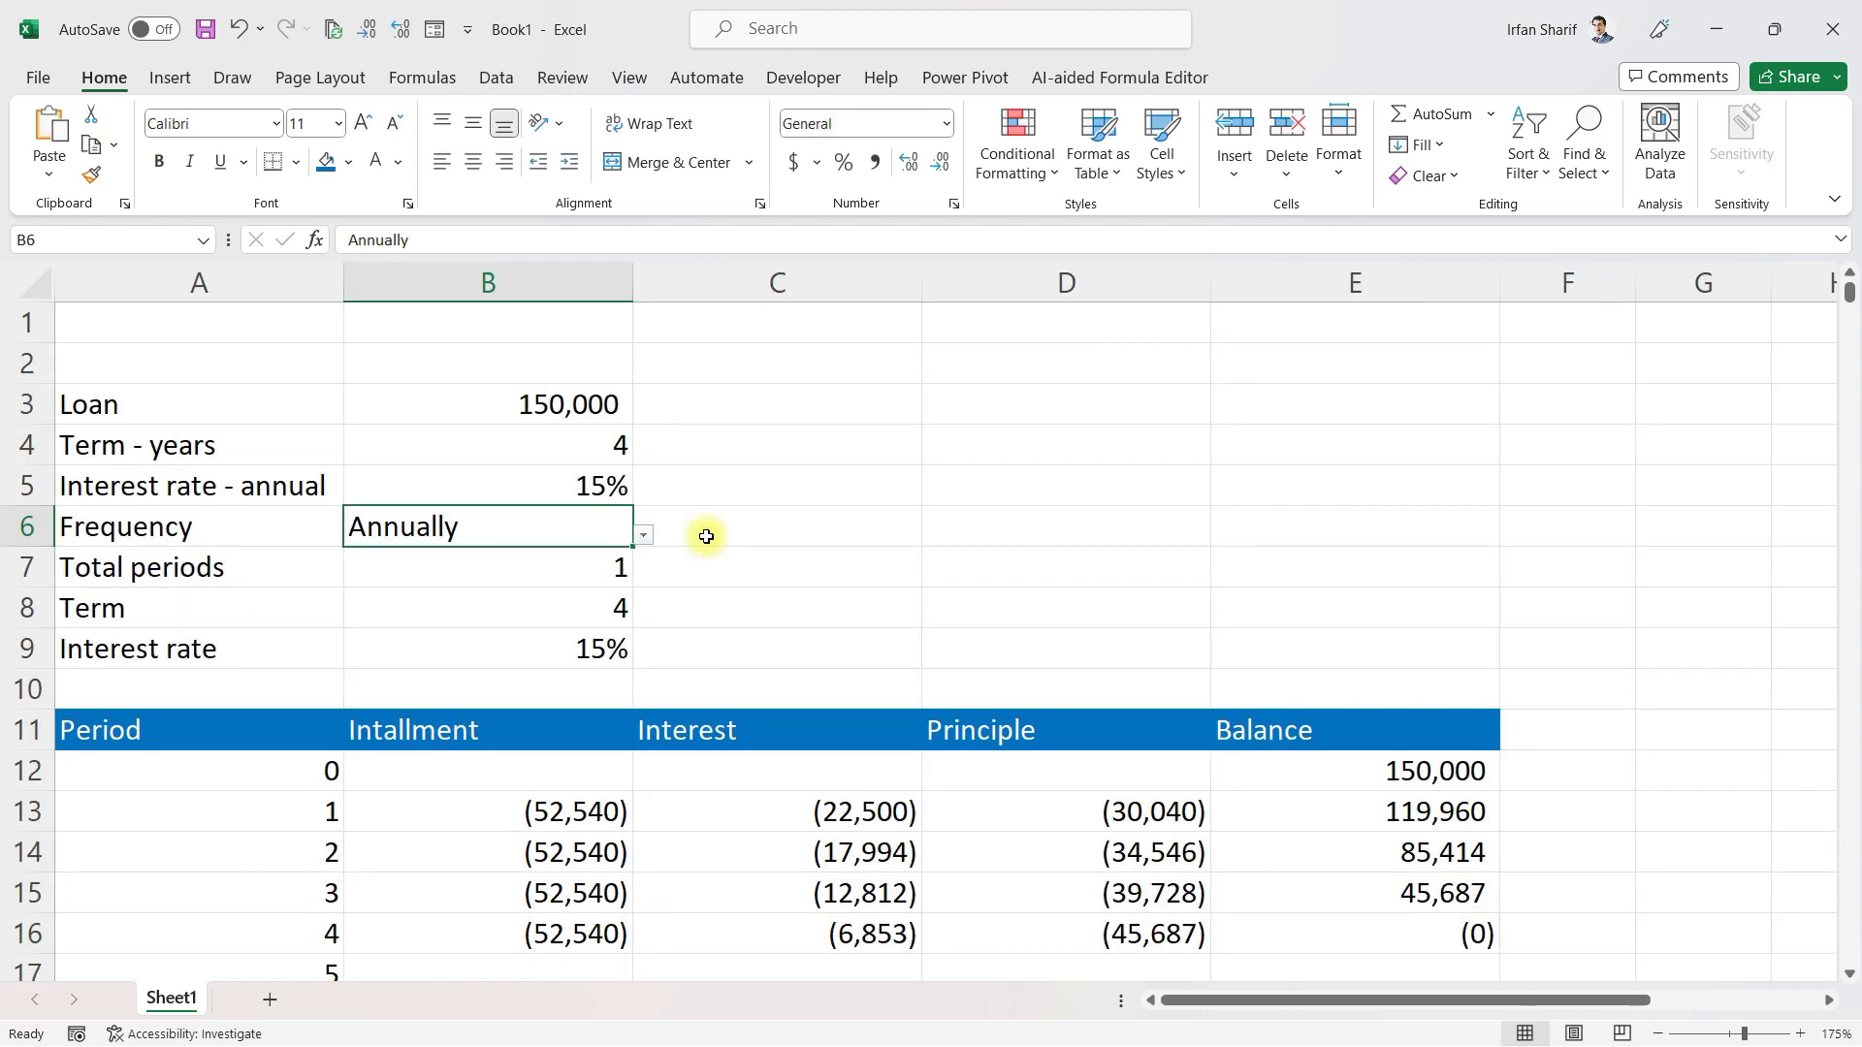
ctrl+scroll(706, 536, down, 1)
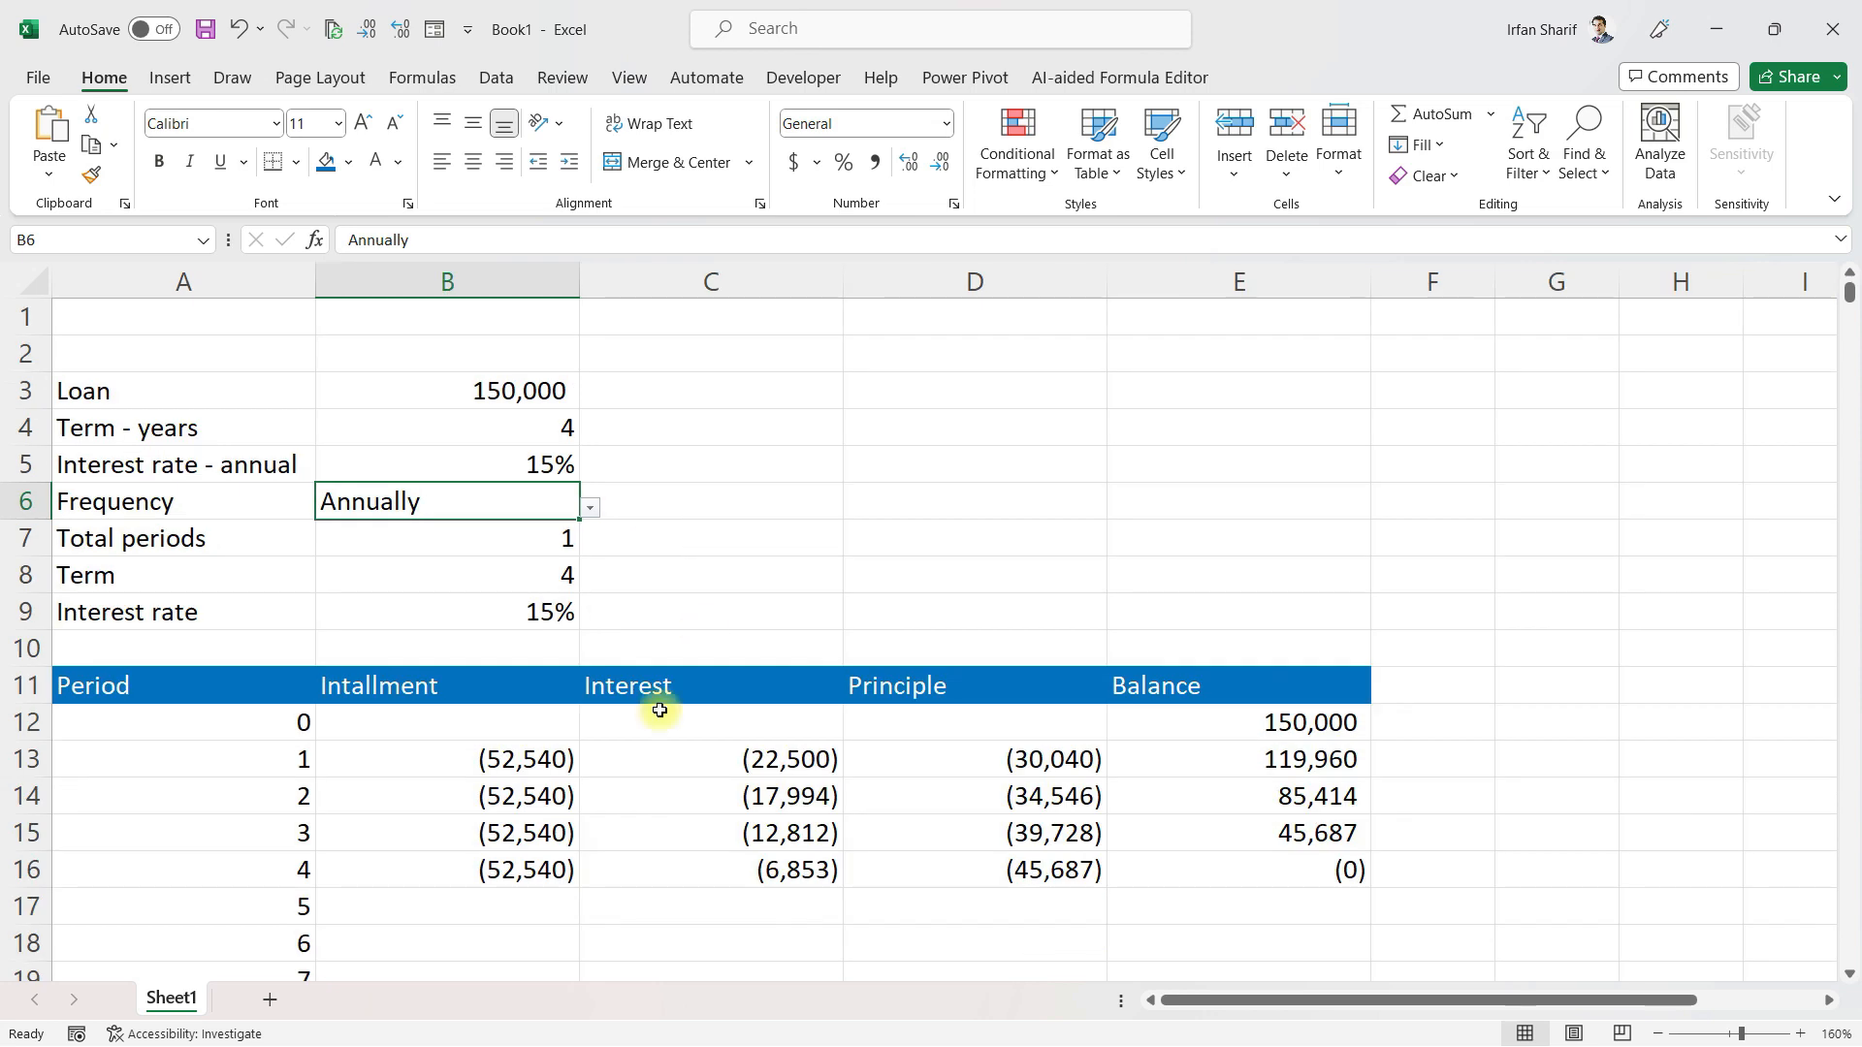
click(548, 761)
click(540, 831)
click(500, 886)
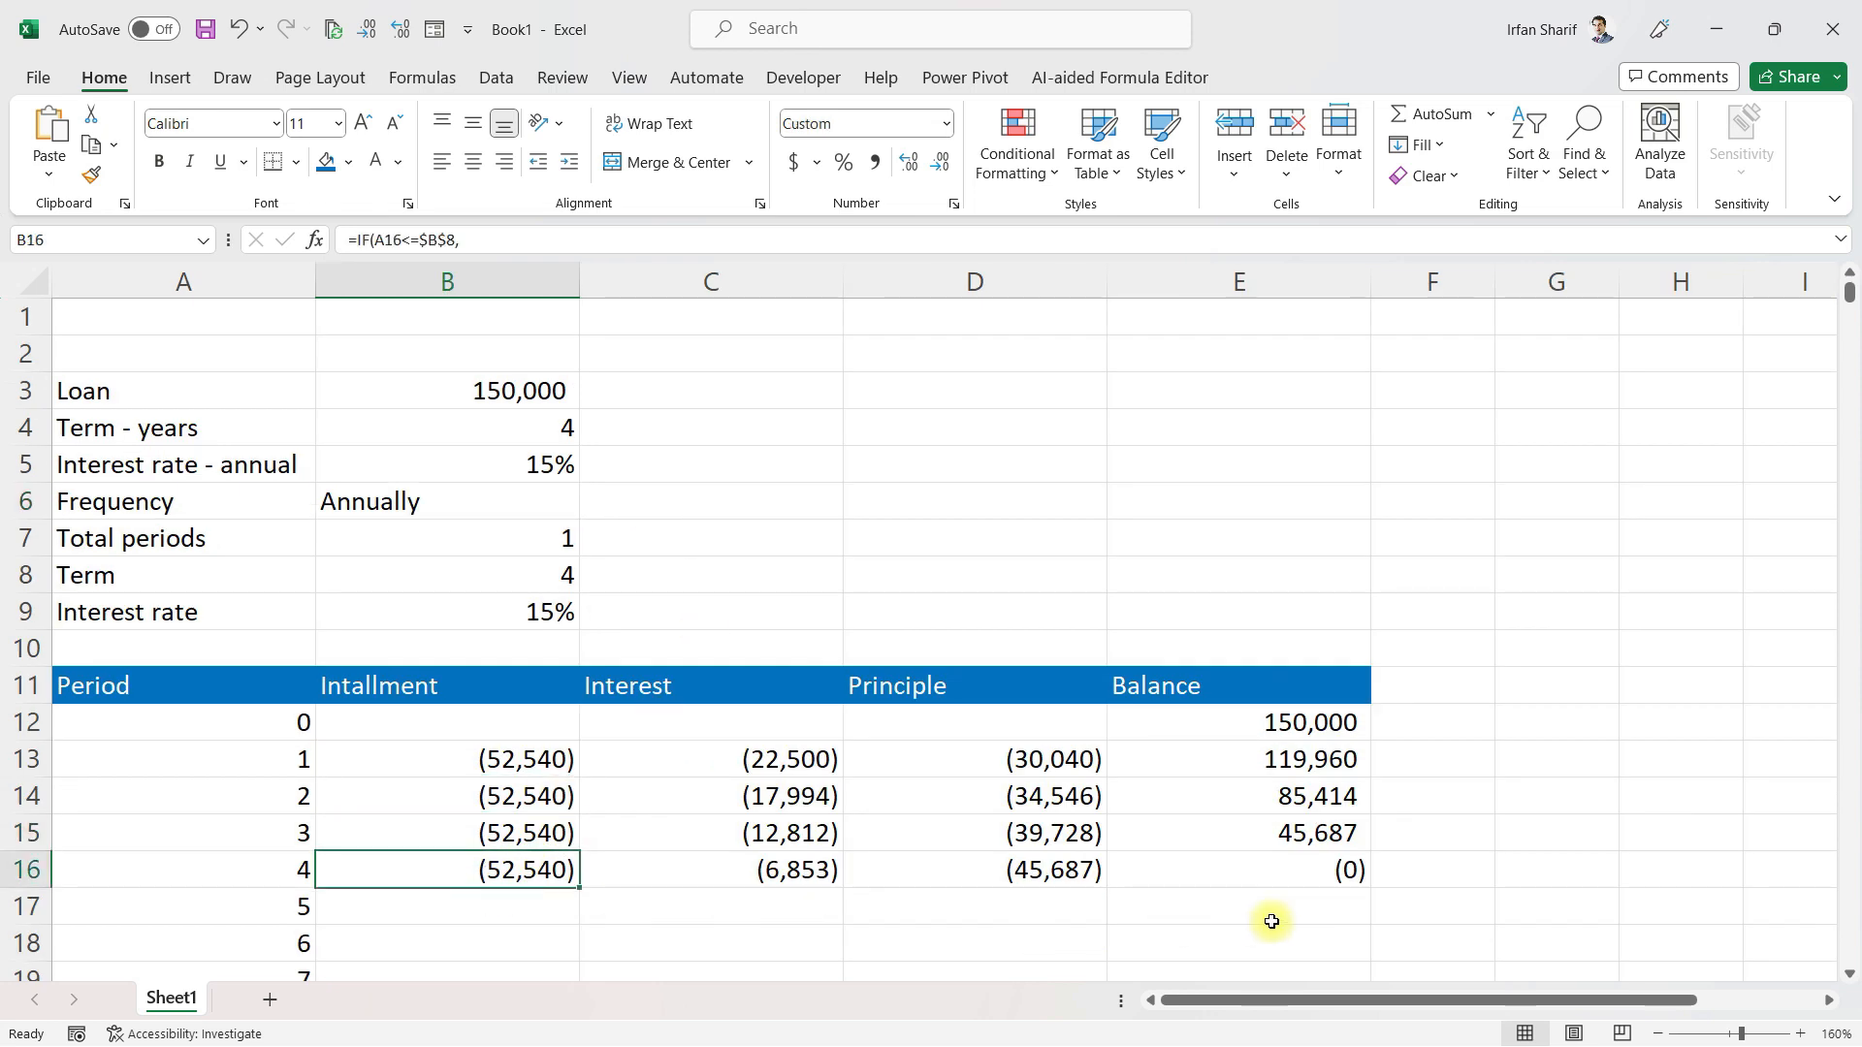
click(1293, 877)
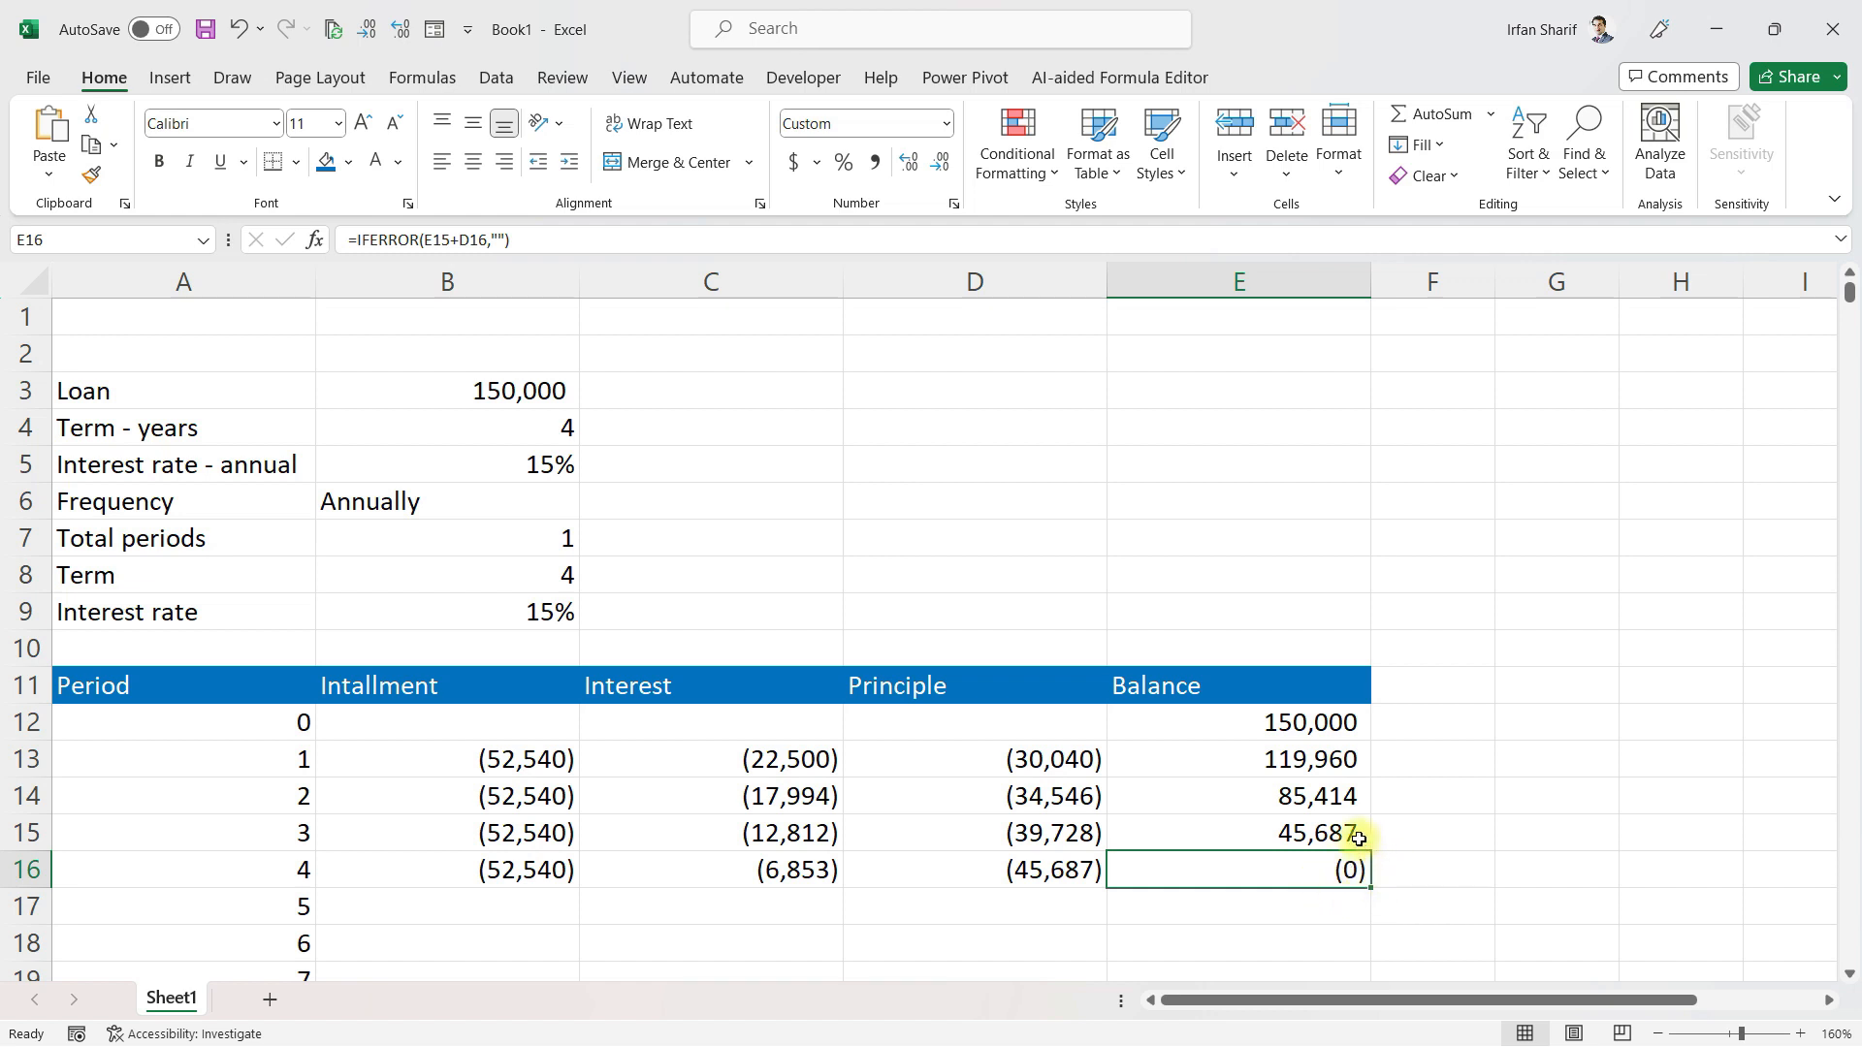
click(1313, 723)
click(1336, 880)
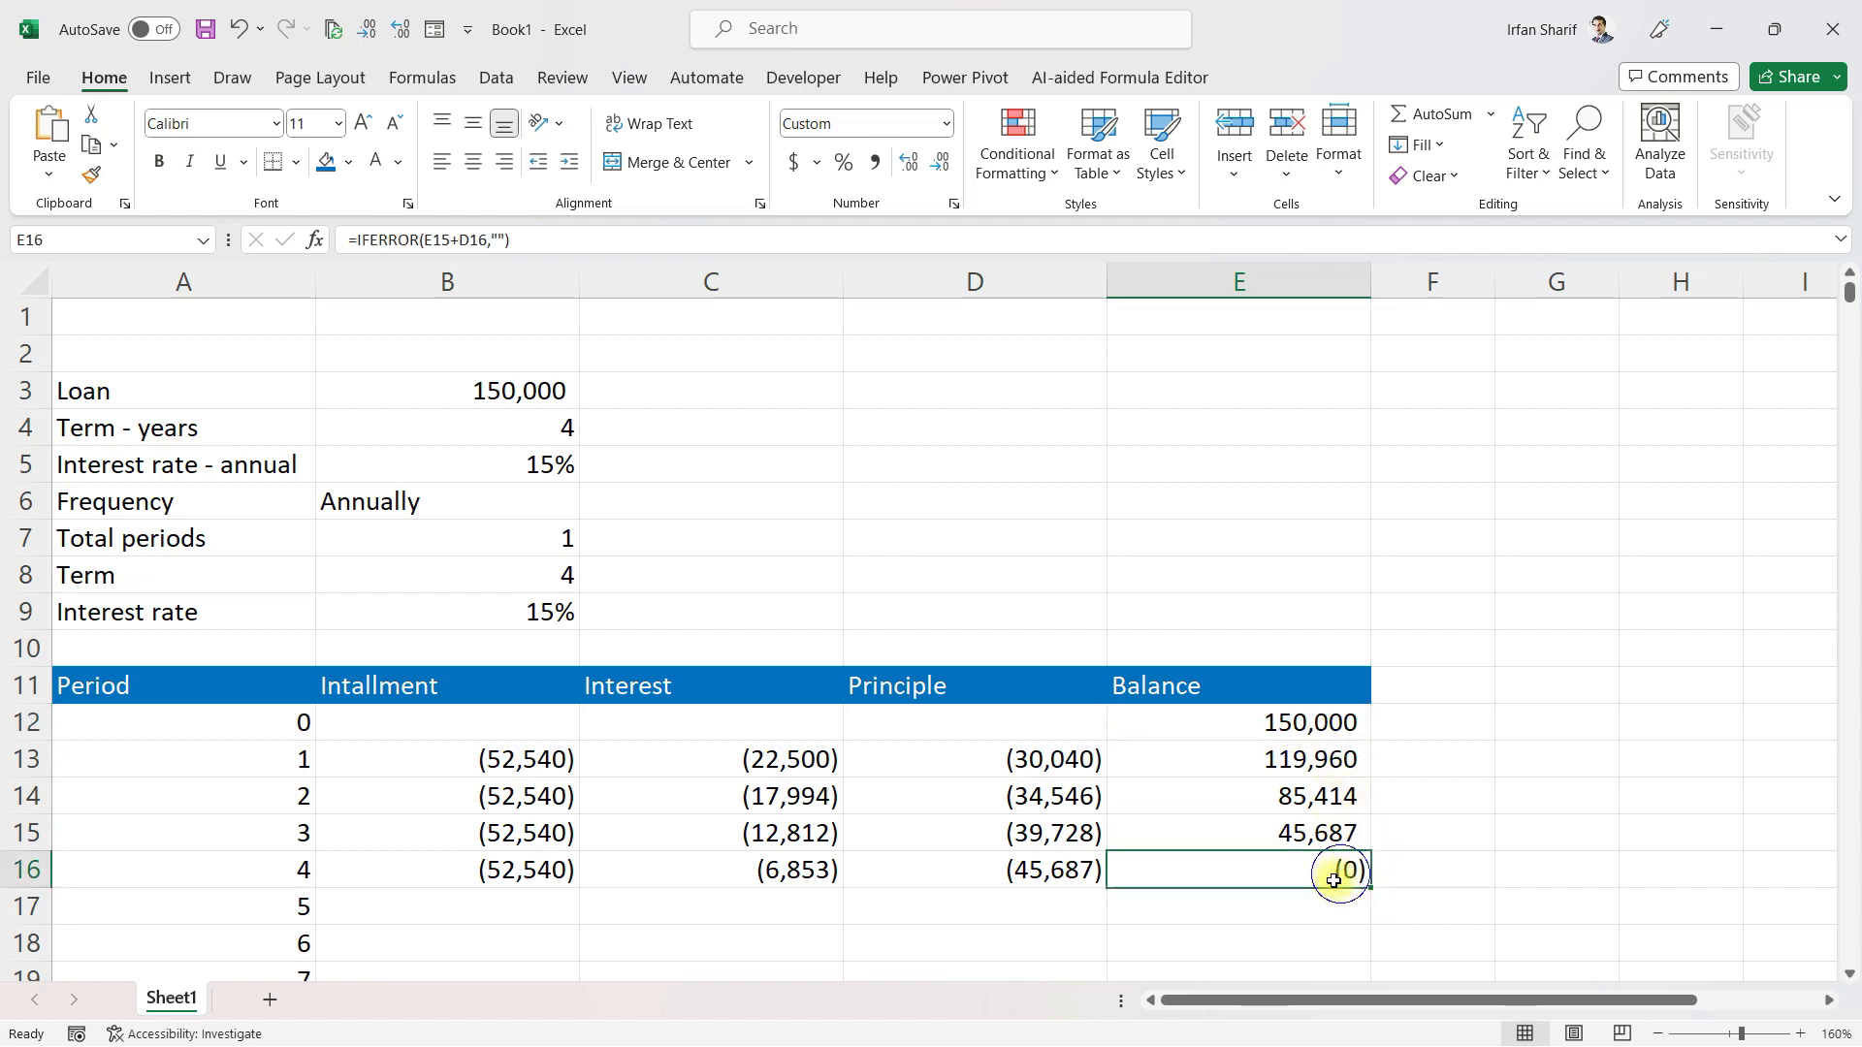
click(489, 756)
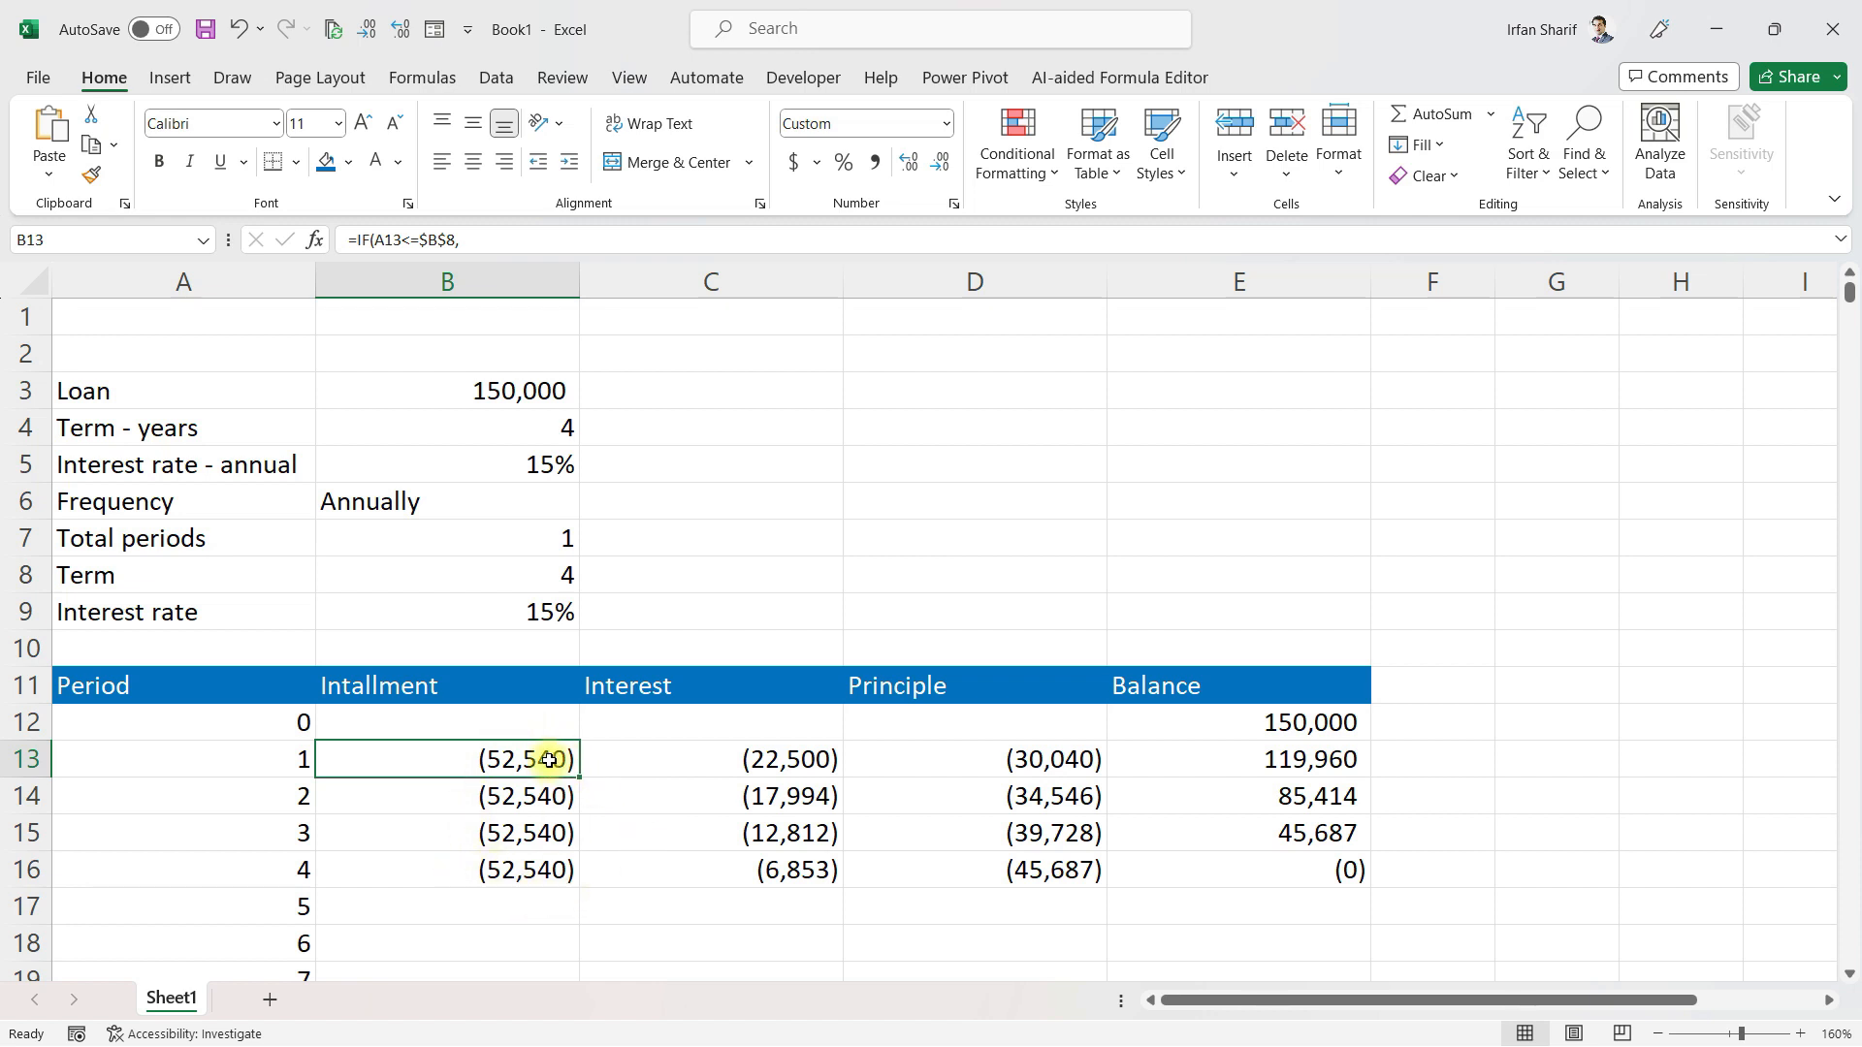
Examine the Interest amounts and then the Principle amounts for periods 1 to 4, selecting each column's values
click(691, 757)
click(728, 913)
text(=)
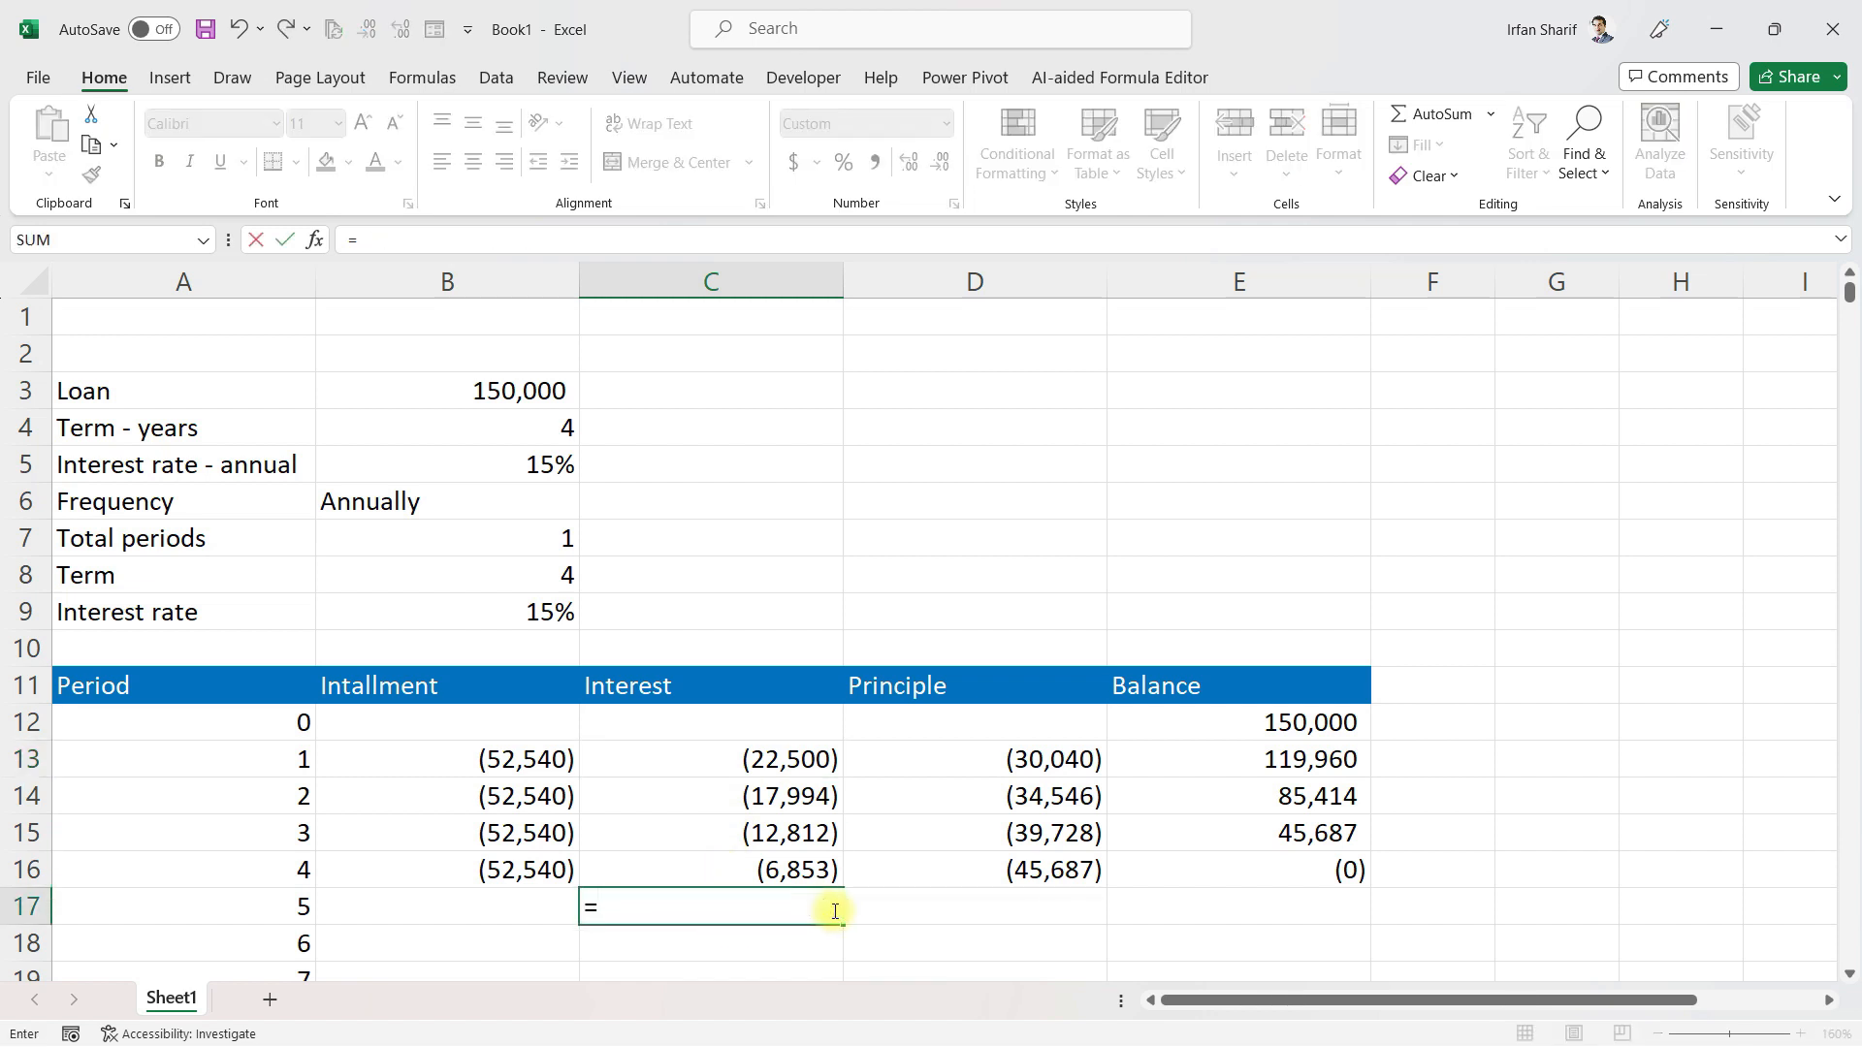
key(Escape)
key(Up)
key(shift+Up)
key(shift+Up)
key(shift+Up)
key(shift+Up)
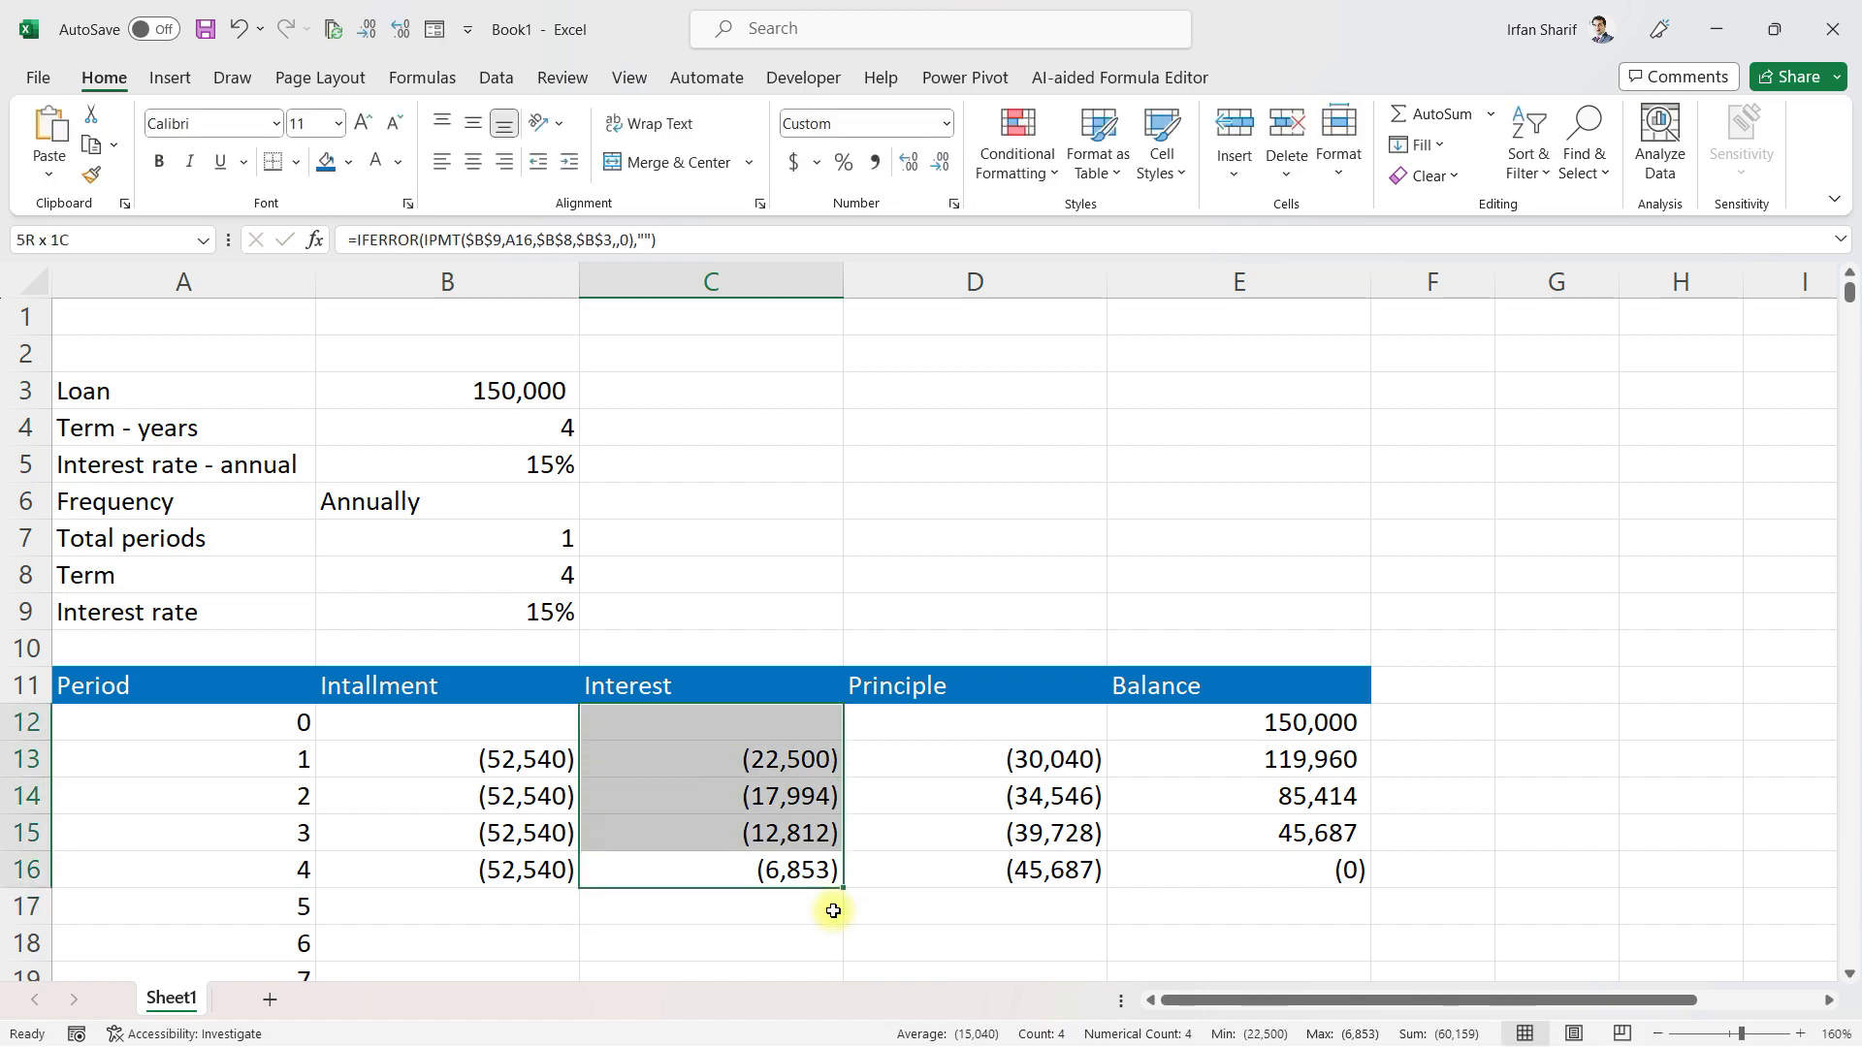
click(833, 911)
key(Right)
key(Up)
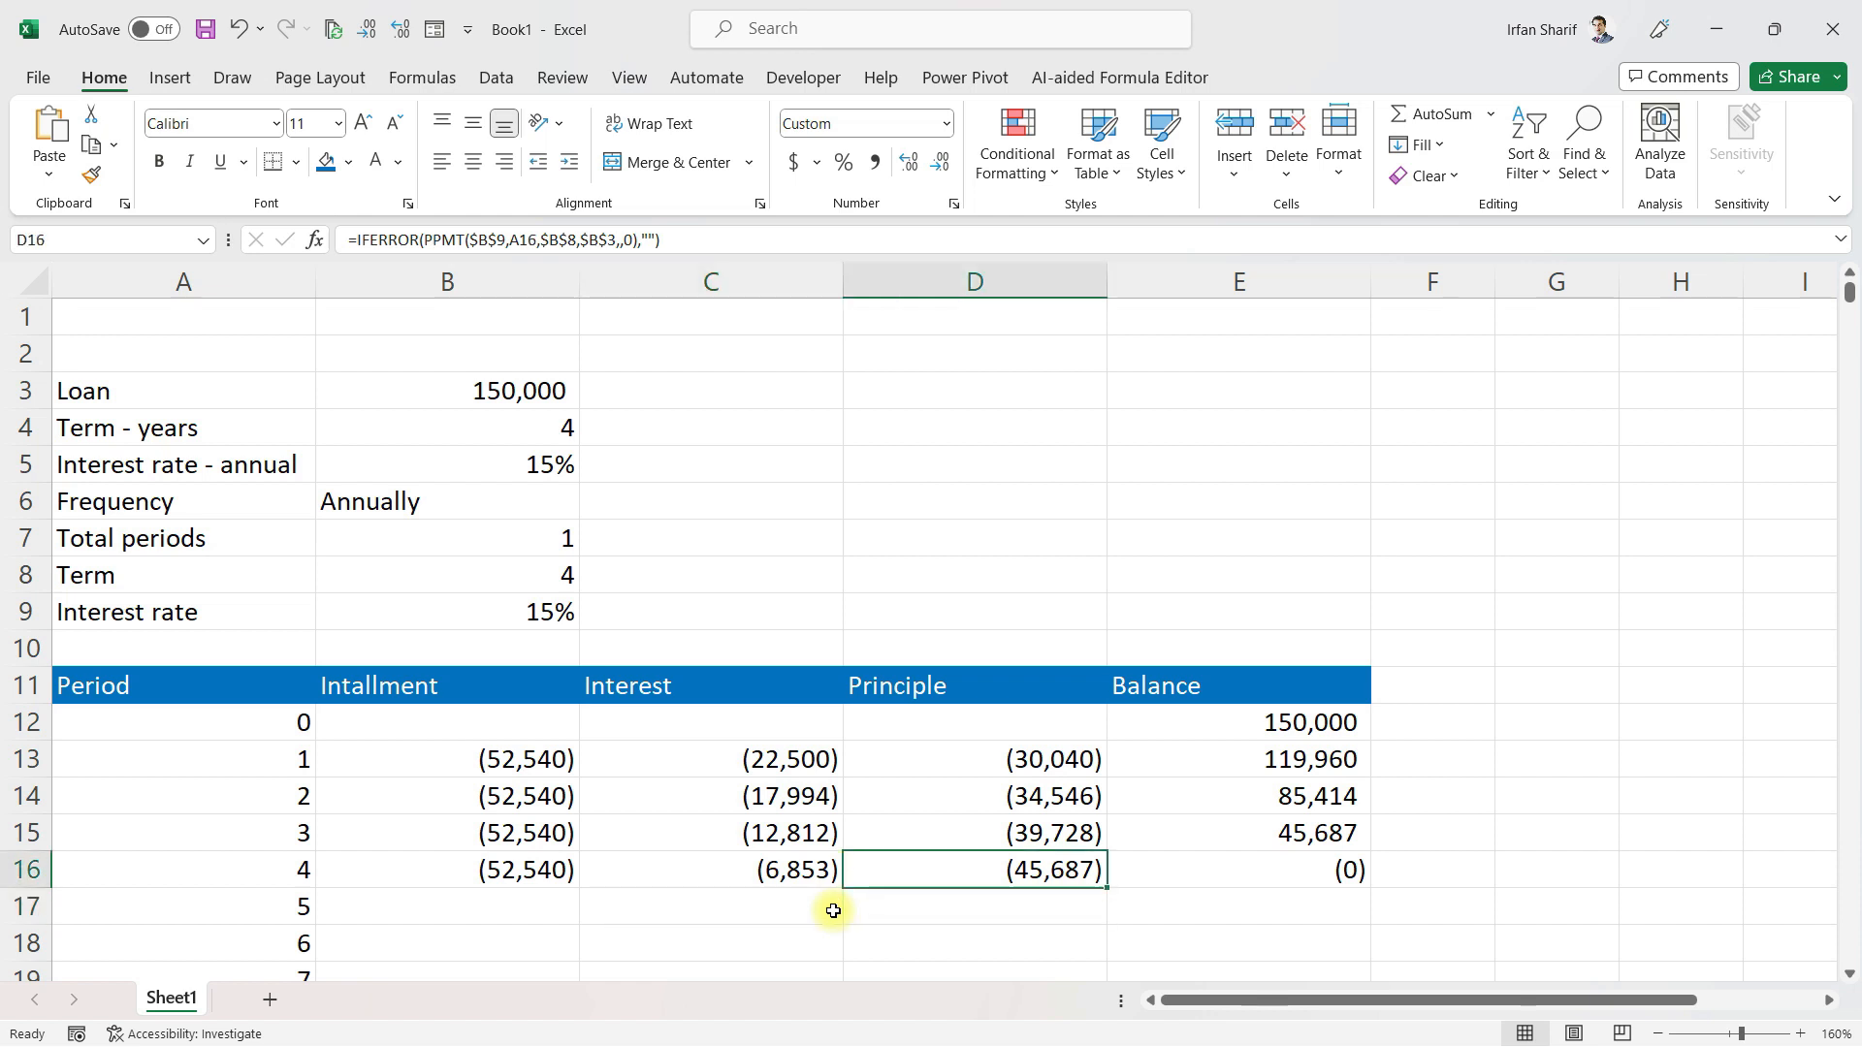
key(shift+Up)
key(shift+Up)
key(shift+Up)
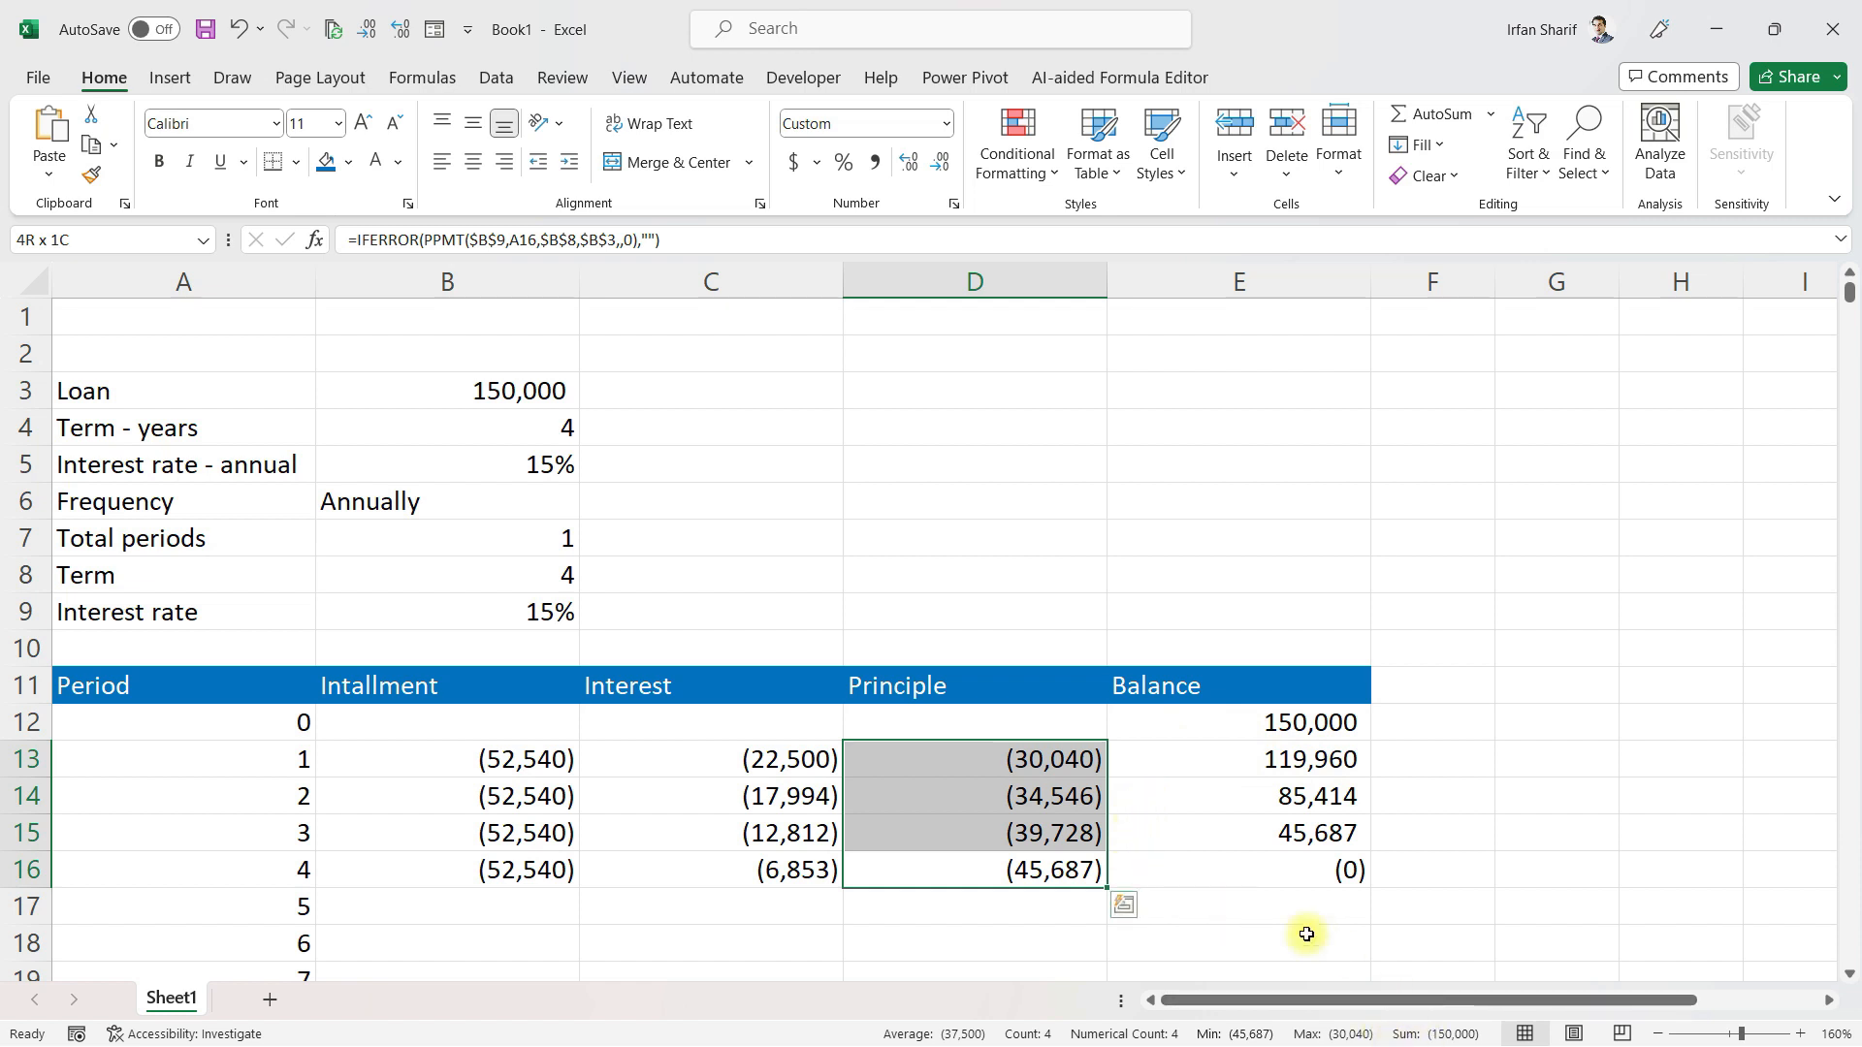
Set the loan term to 5 years and check the installment and balance in the period 5 row
click(511, 776)
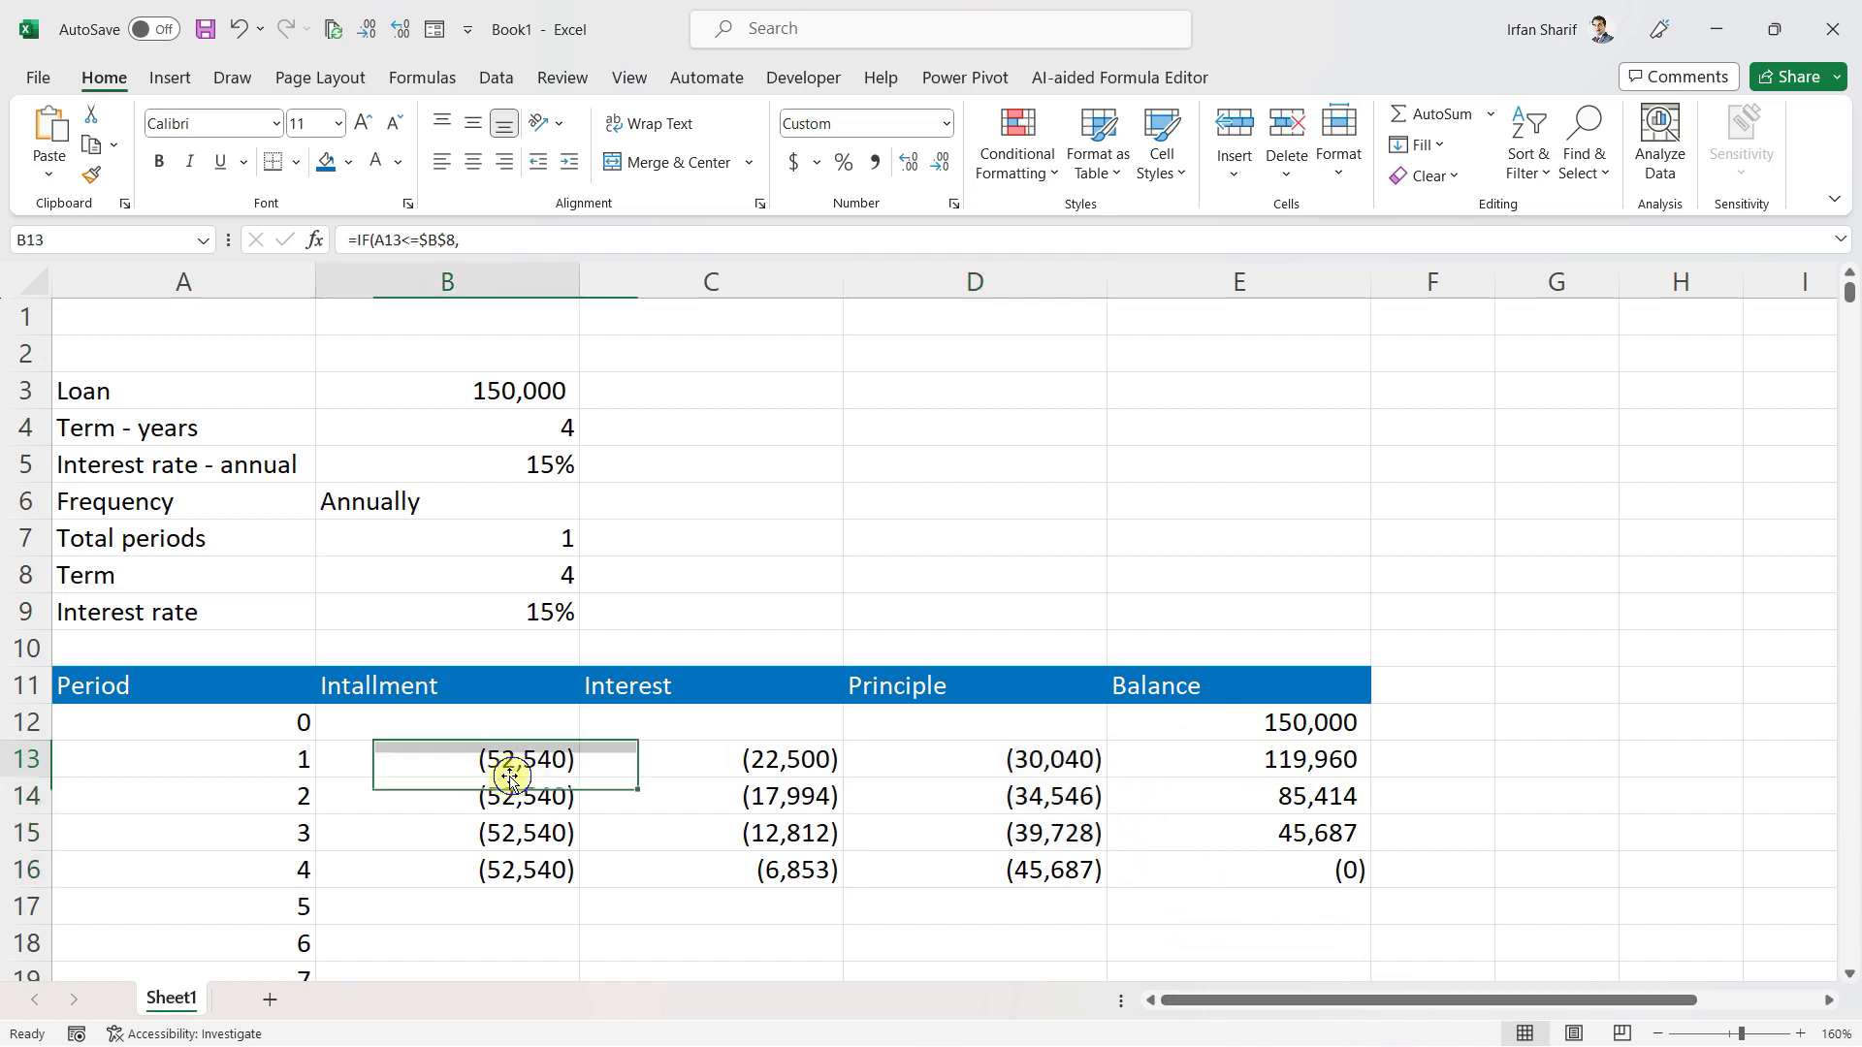
click(494, 541)
key(Up)
key(Up)
key(Up)
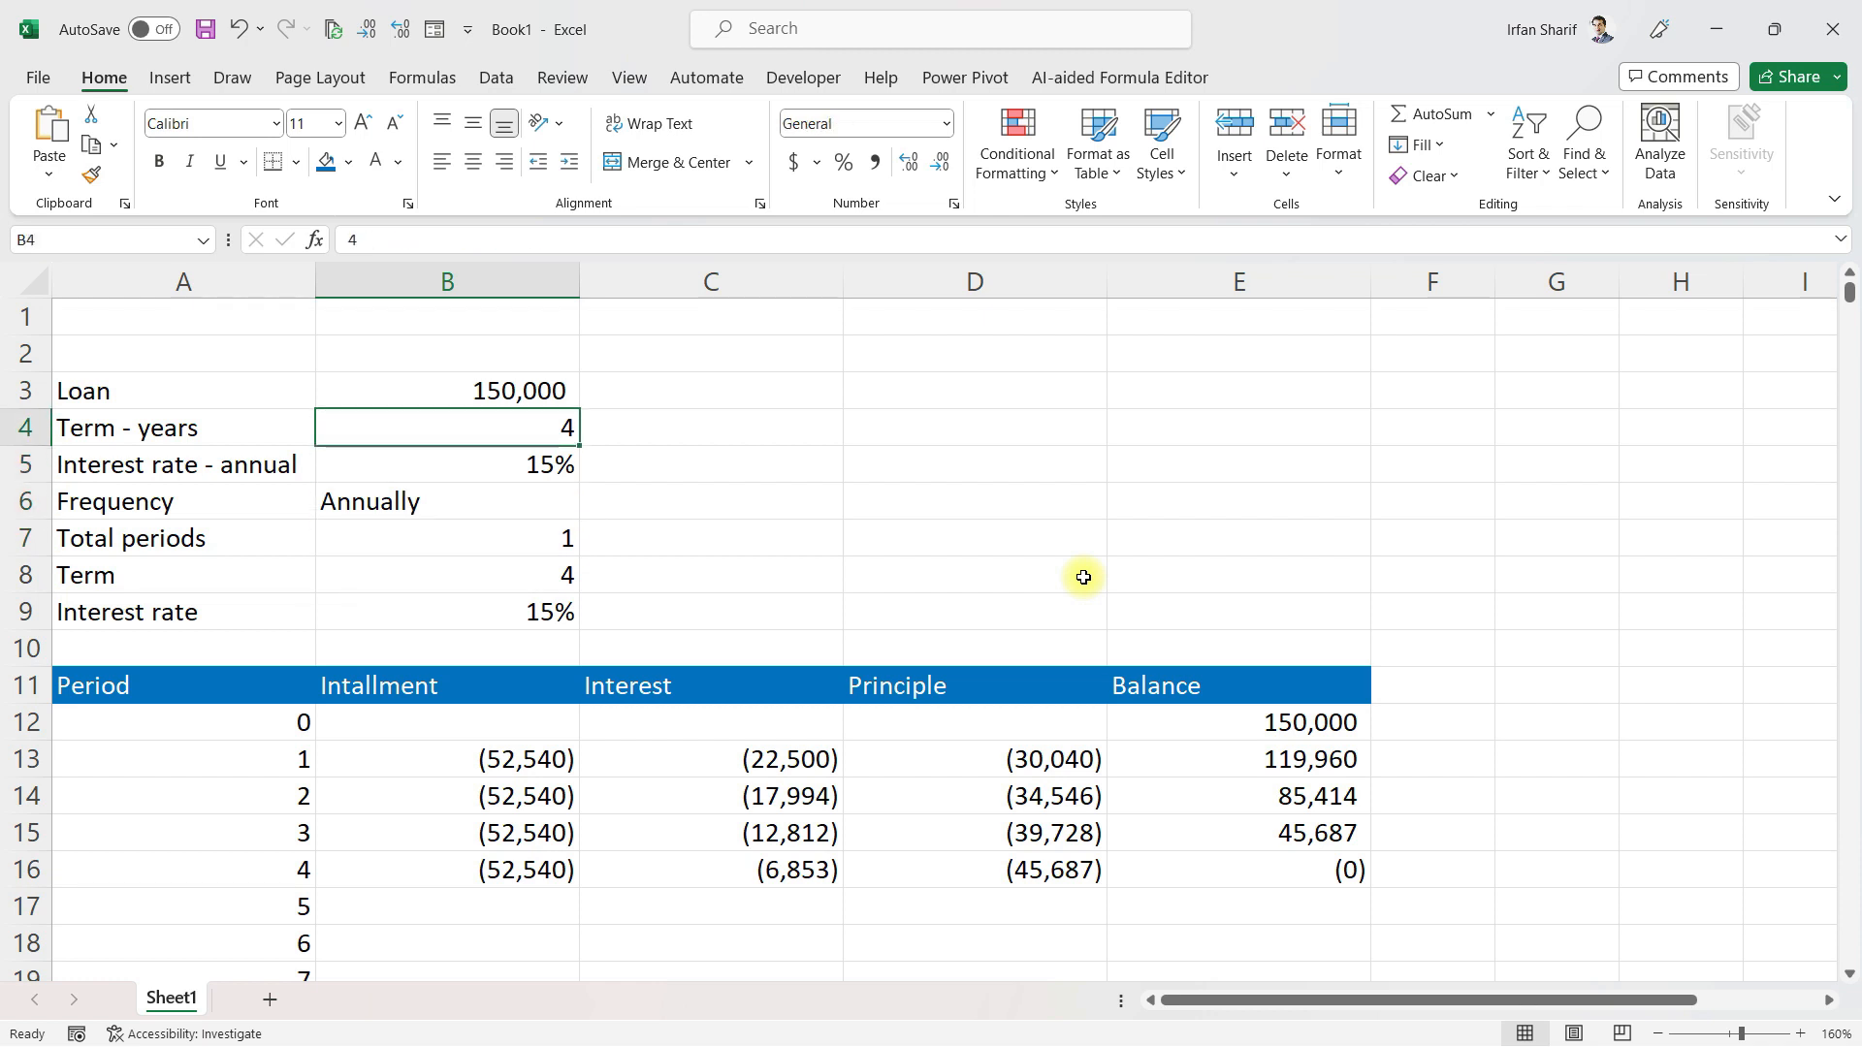
text(5)
key(Return)
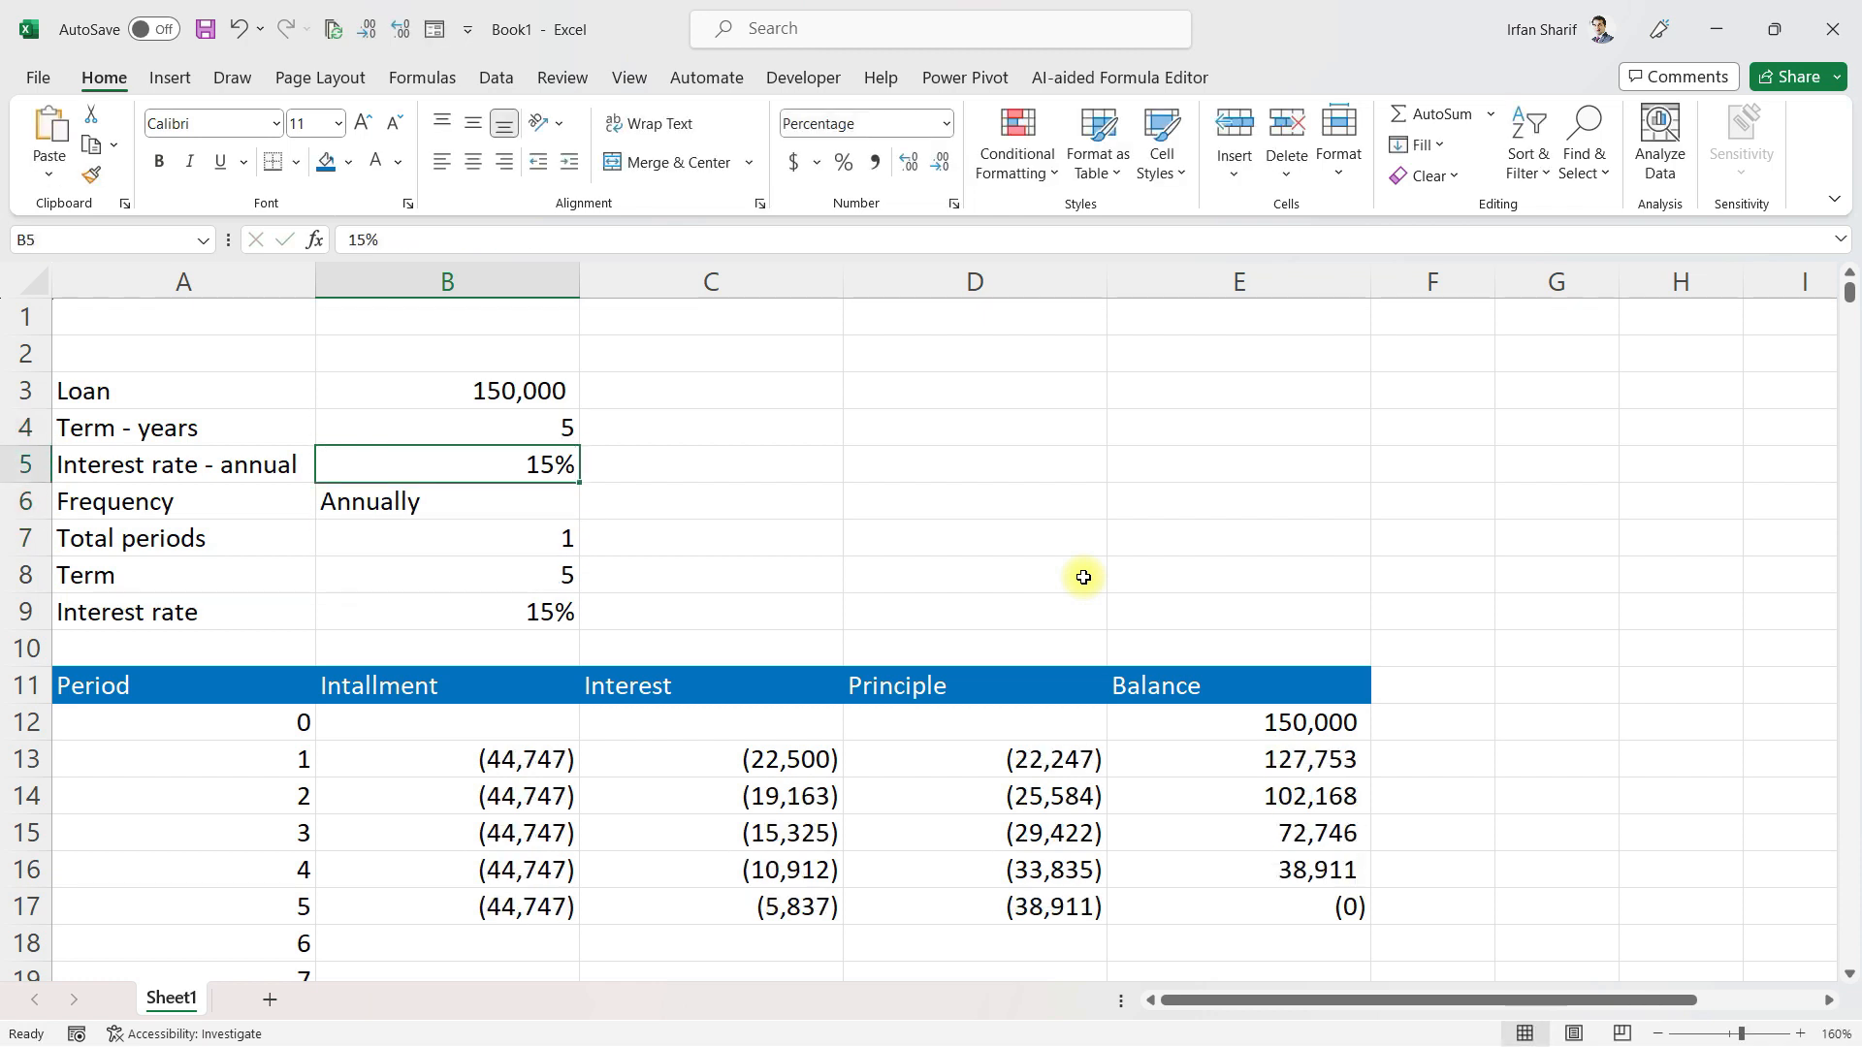
click(540, 905)
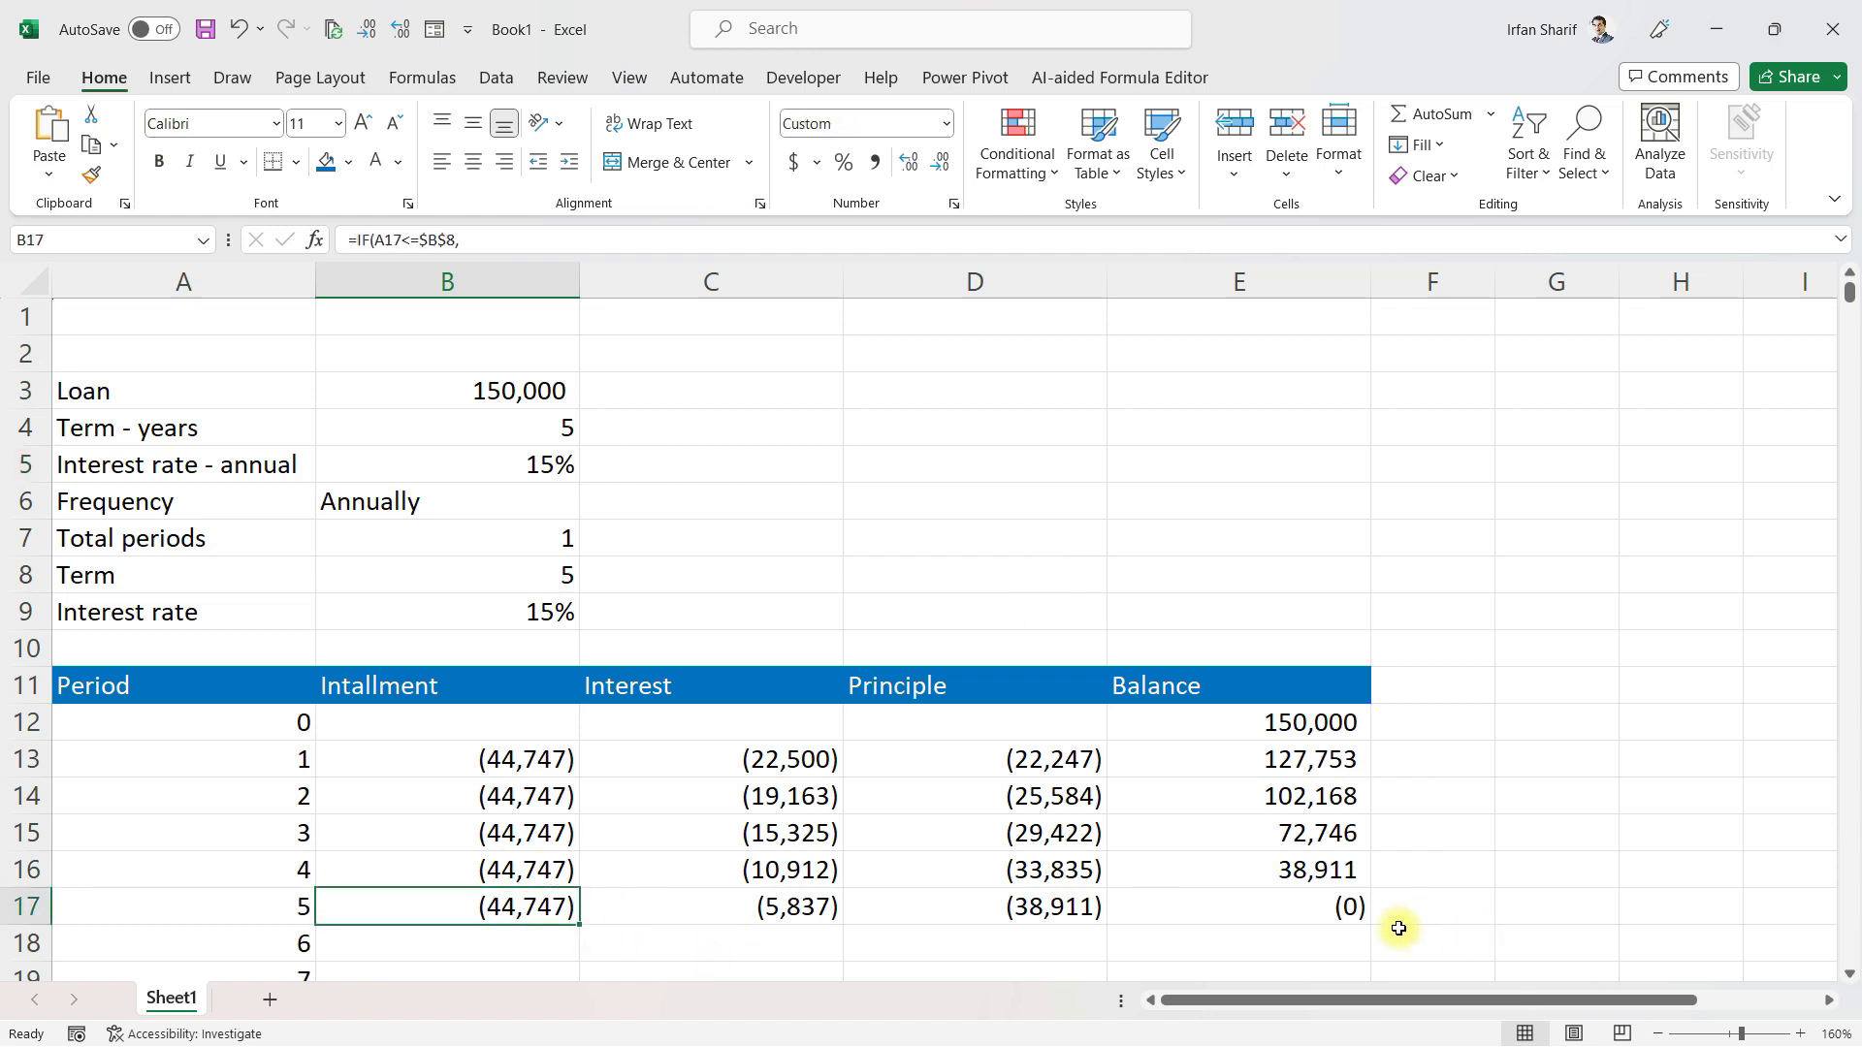
click(1317, 911)
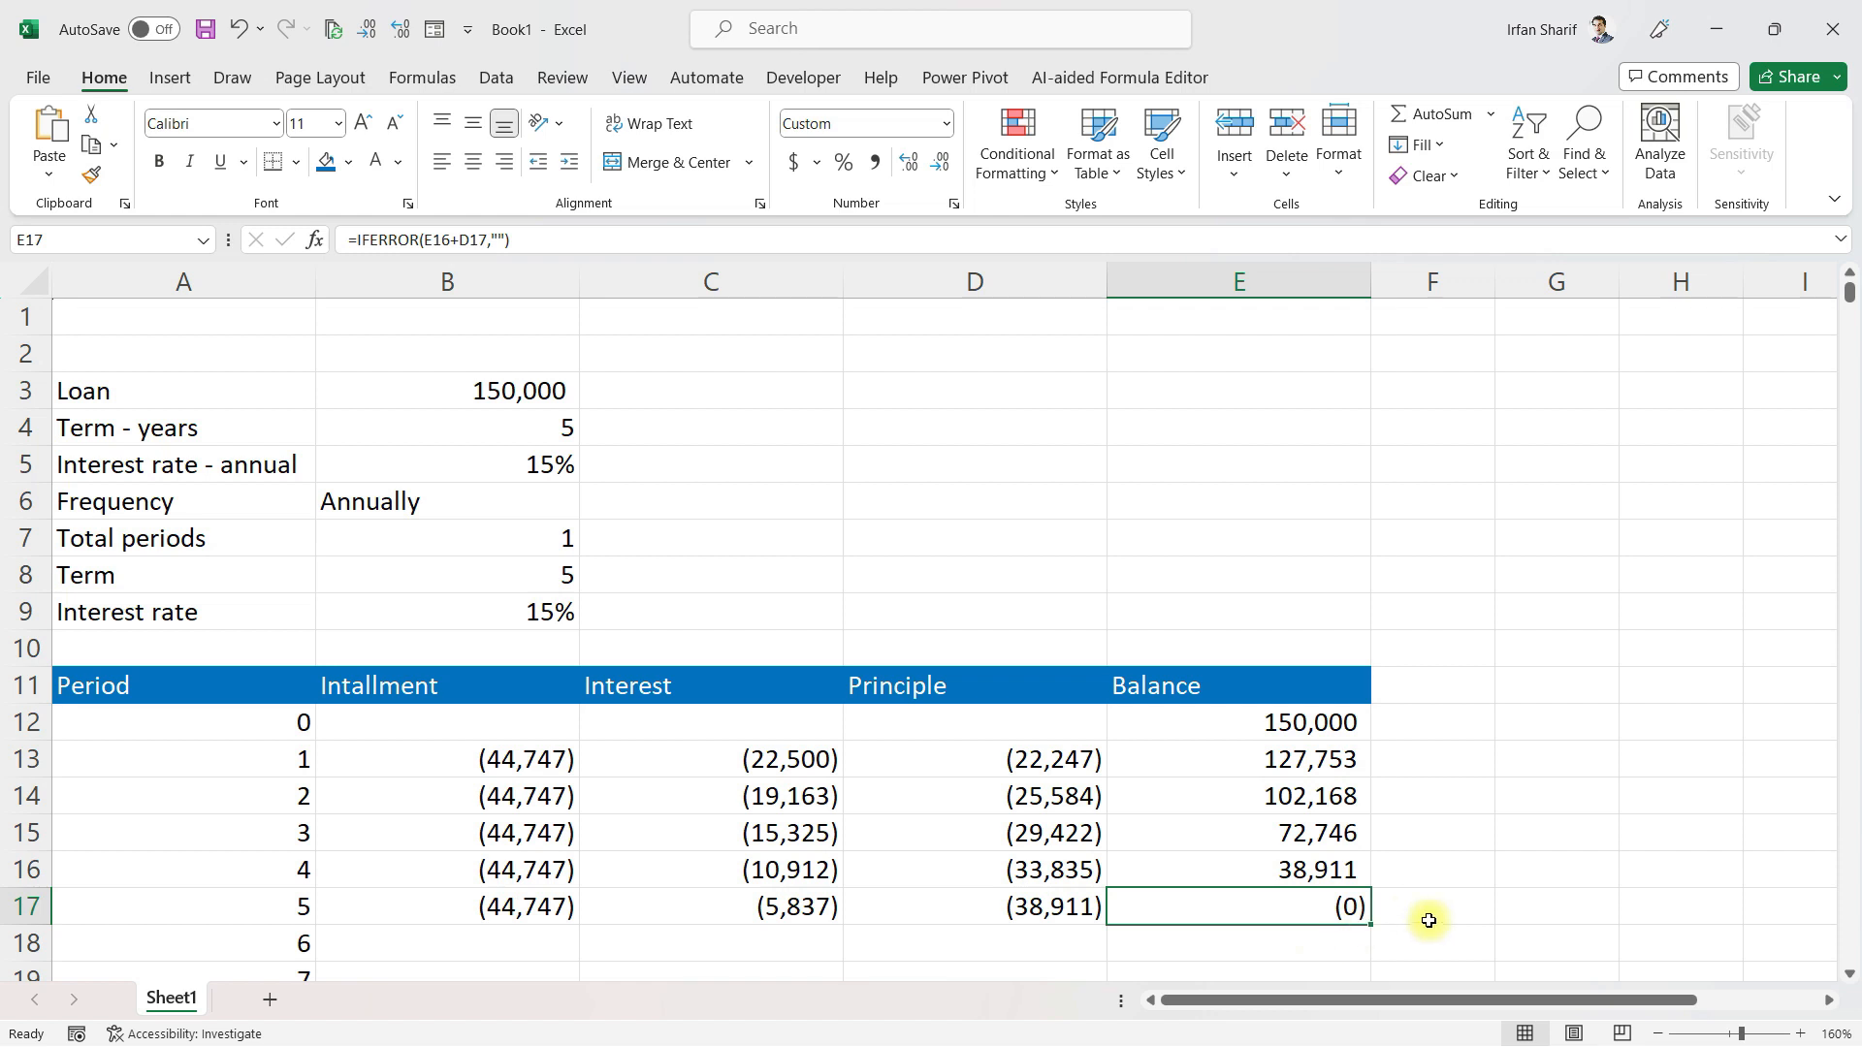
Set the payment frequency to Bi-annually and check the Term formula in B8 against the term in years
click(490, 502)
click(590, 509)
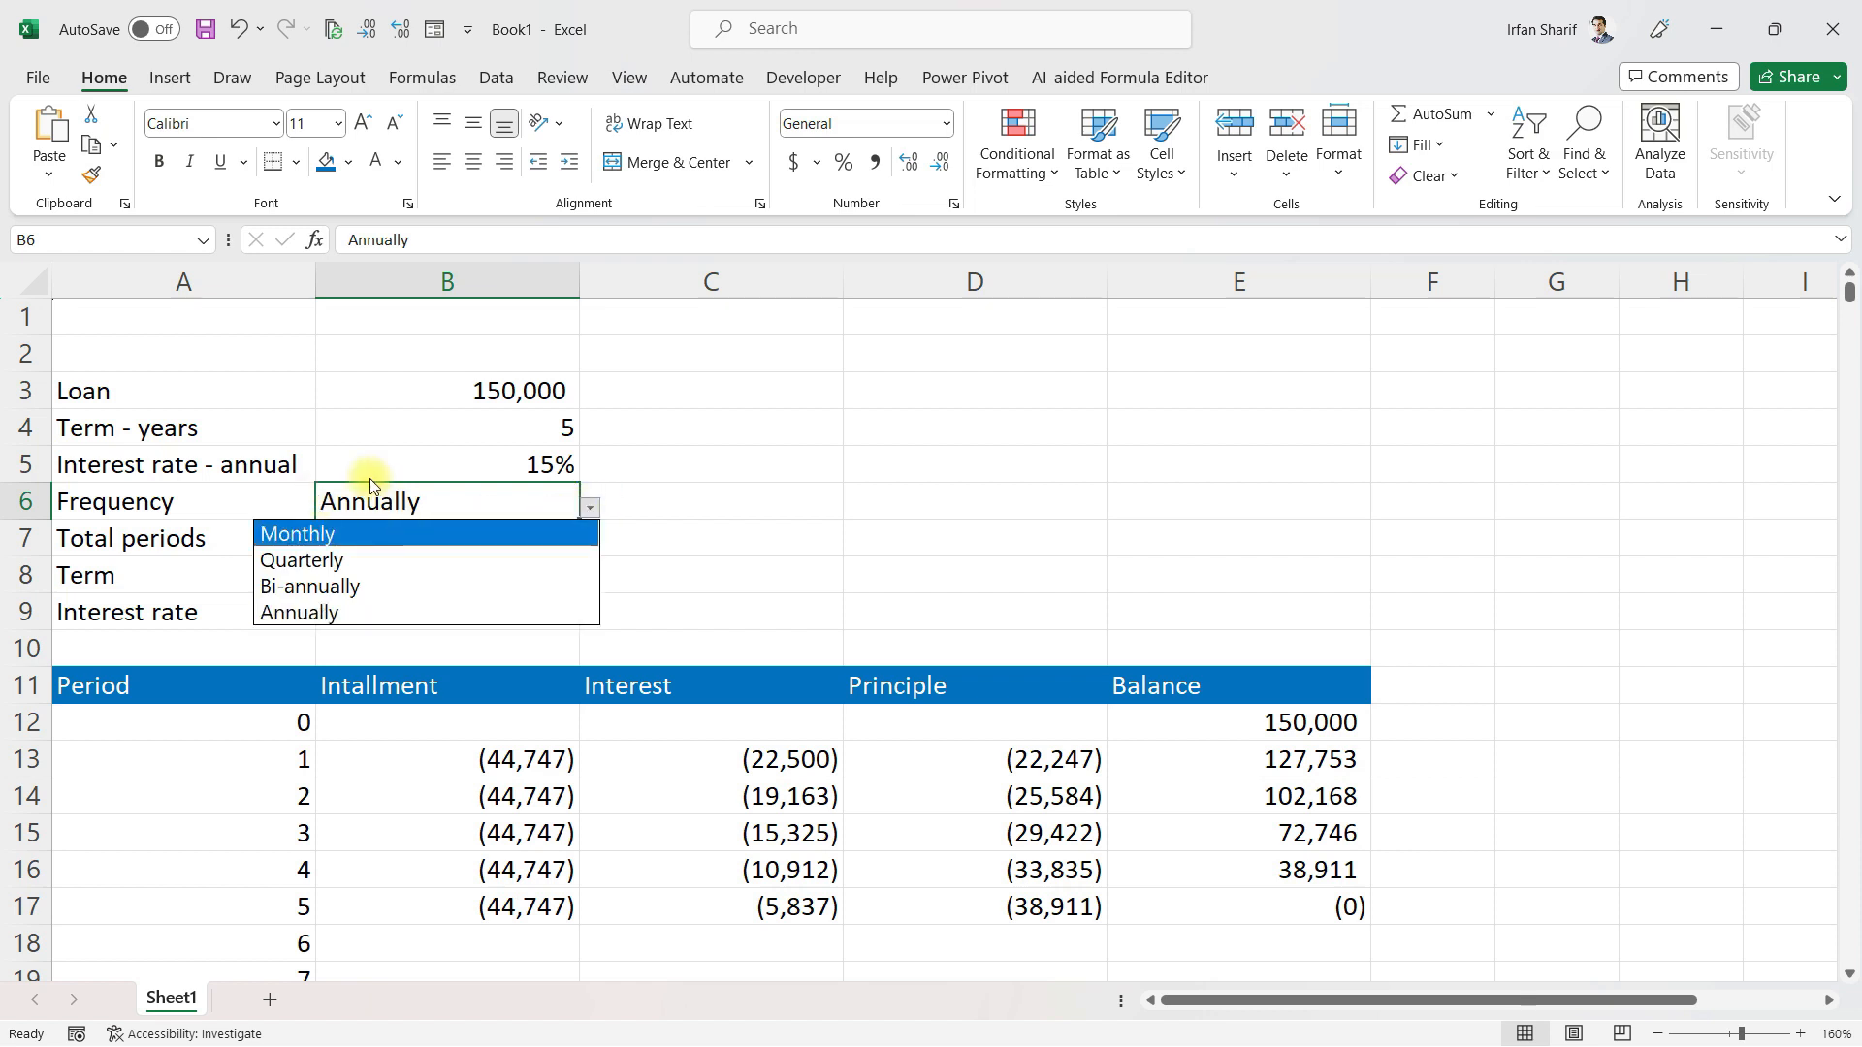
click(318, 587)
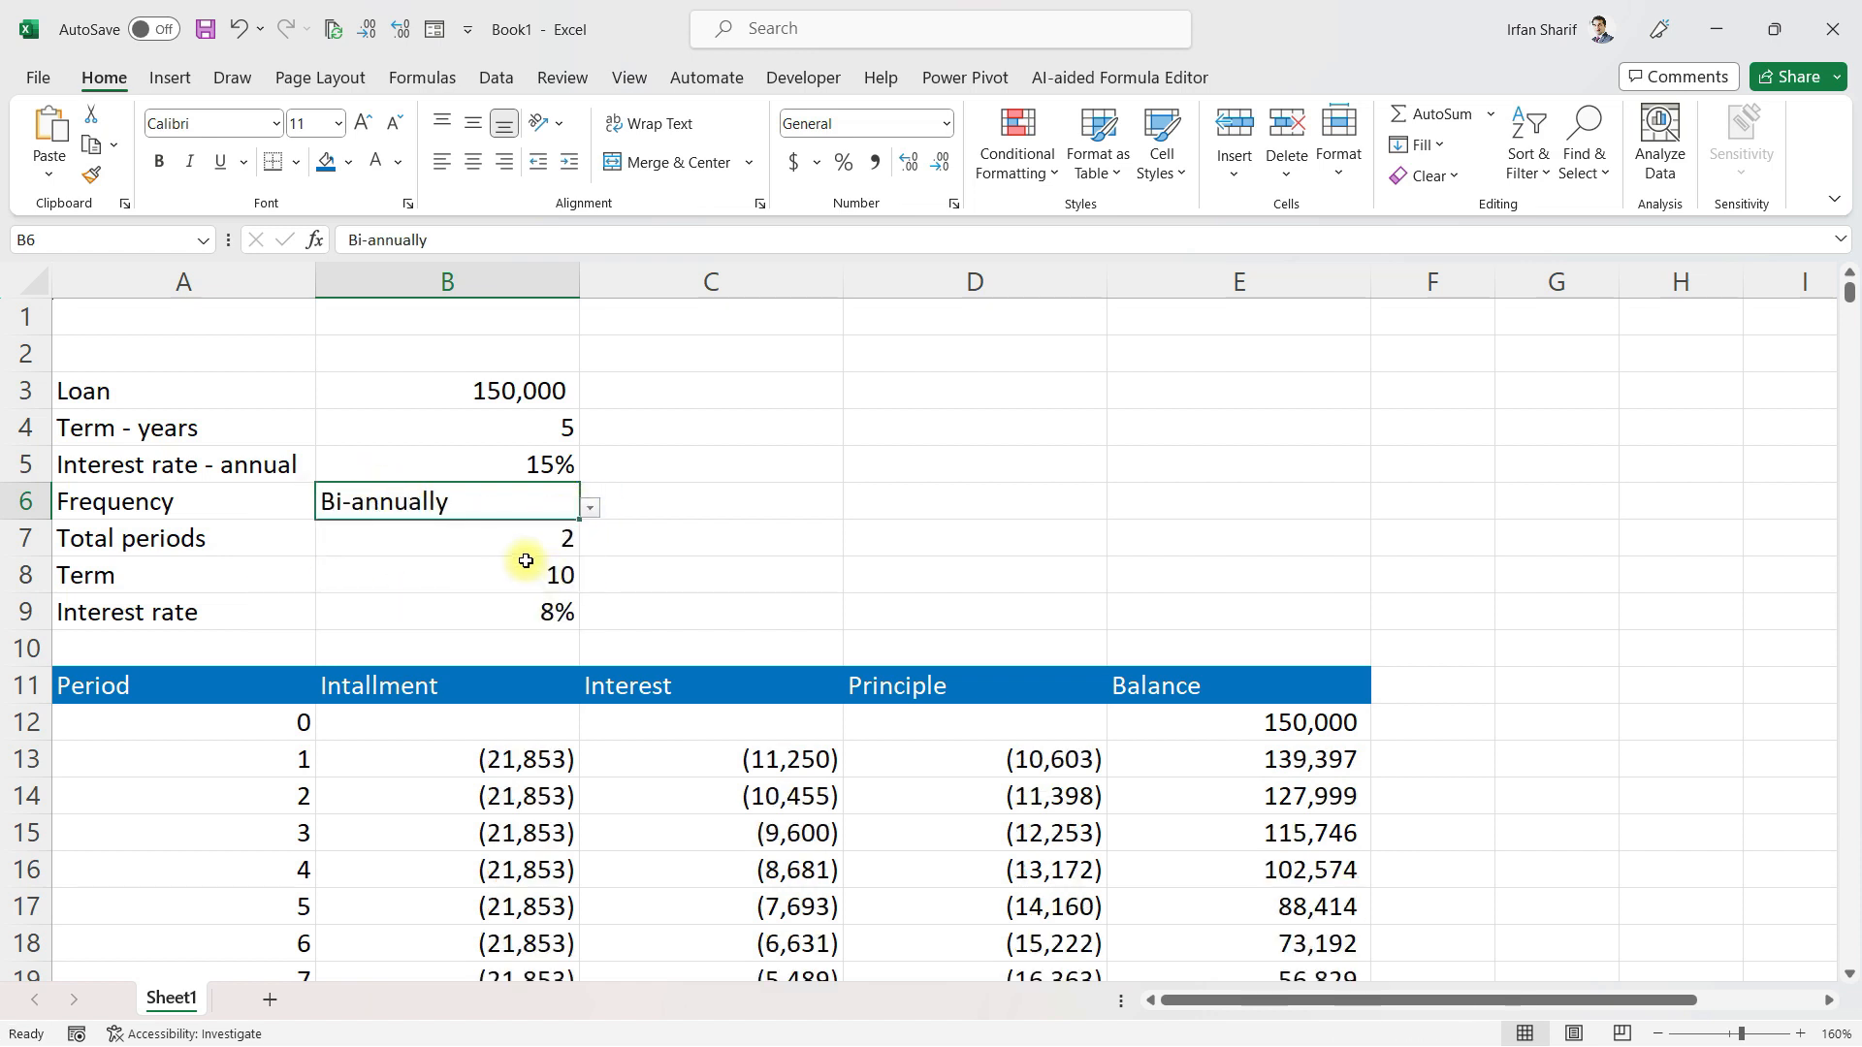
click(513, 576)
click(531, 428)
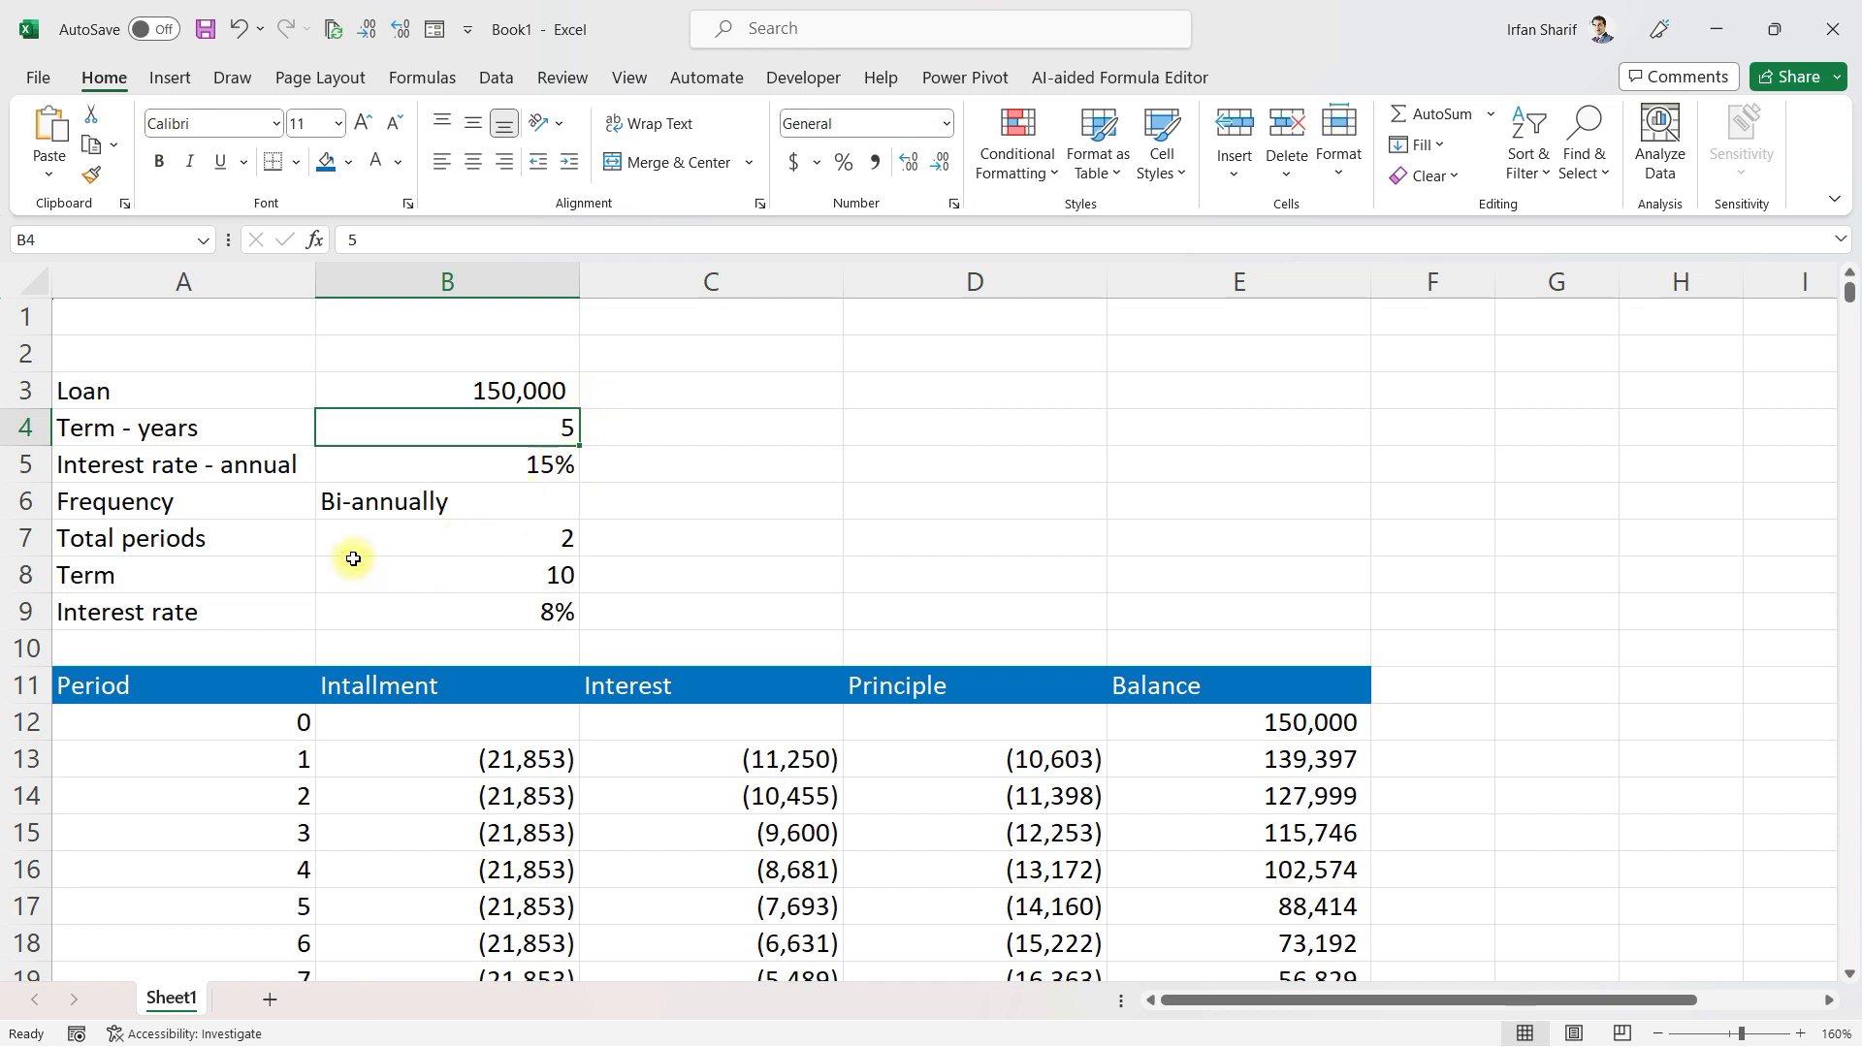
click(495, 577)
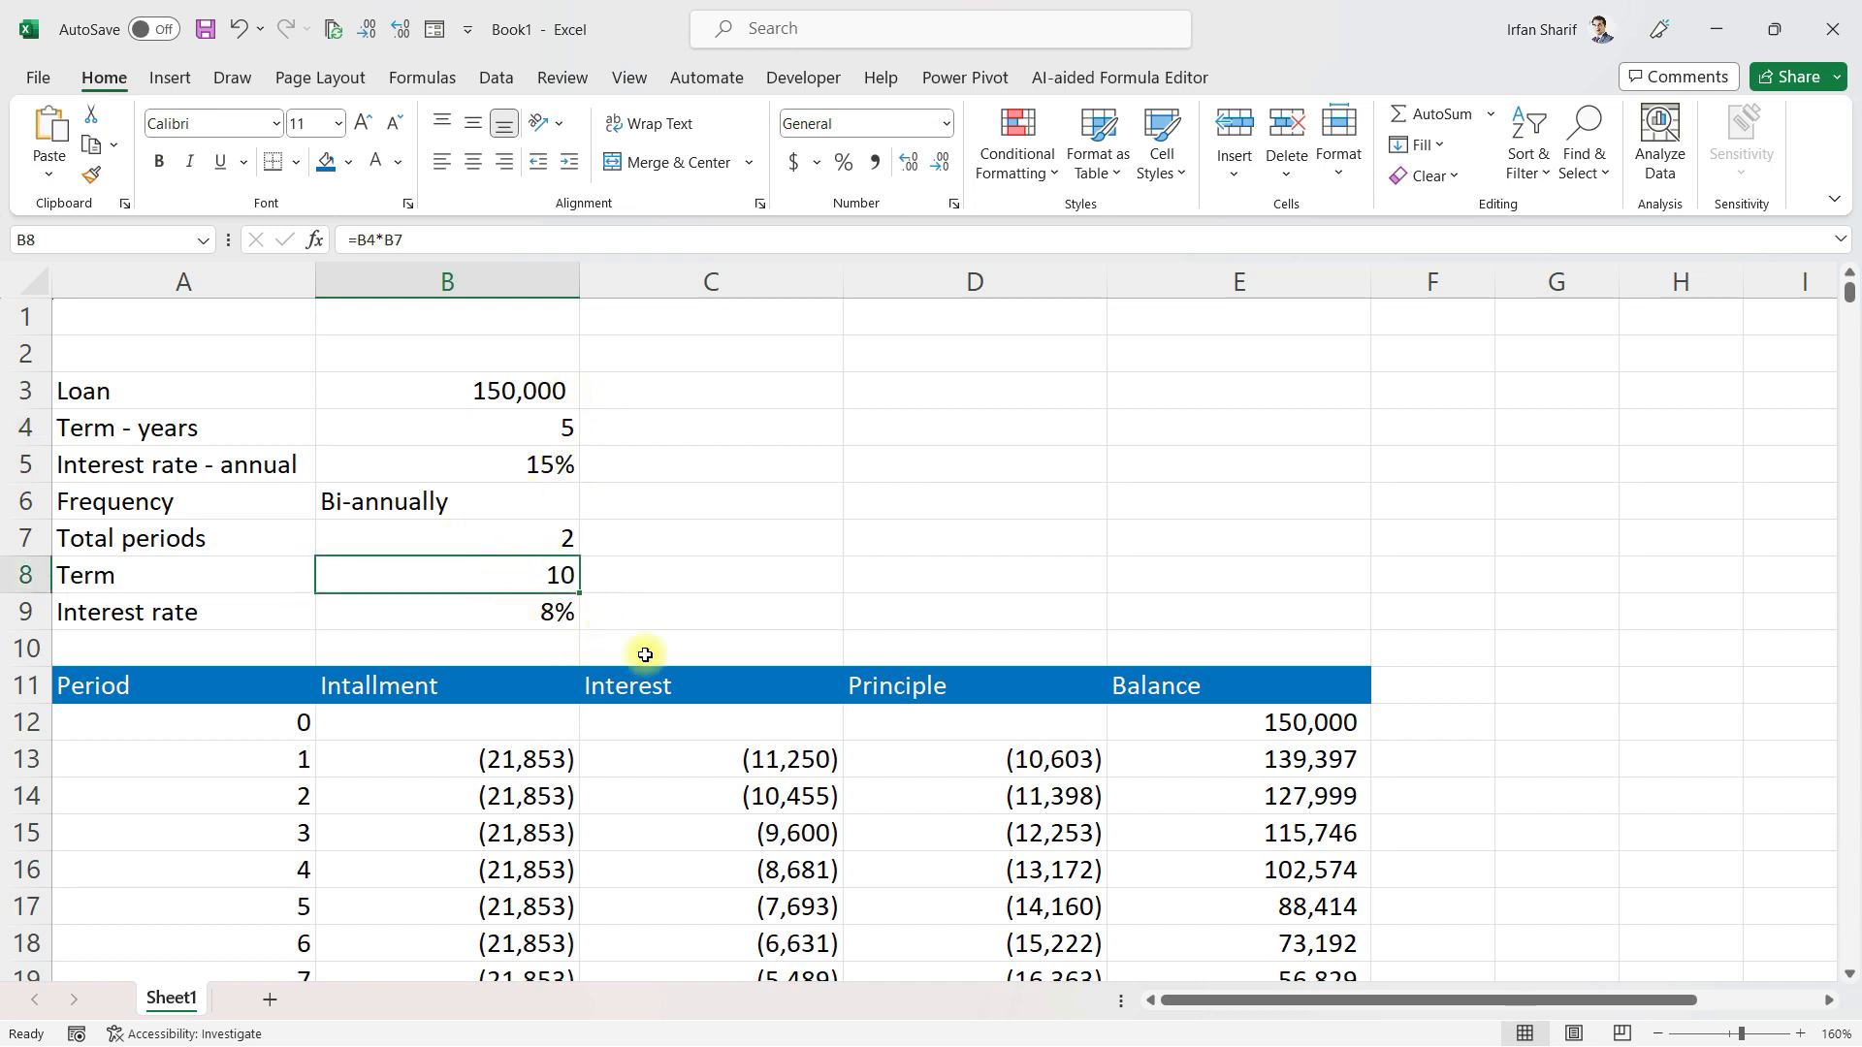
Review the bi-annual schedule down to period 10 and across that row's installment, interest, principle and balance
click(549, 873)
key(Down)
key(Down)
key(Down)
key(Down)
key(Down)
key(Down)
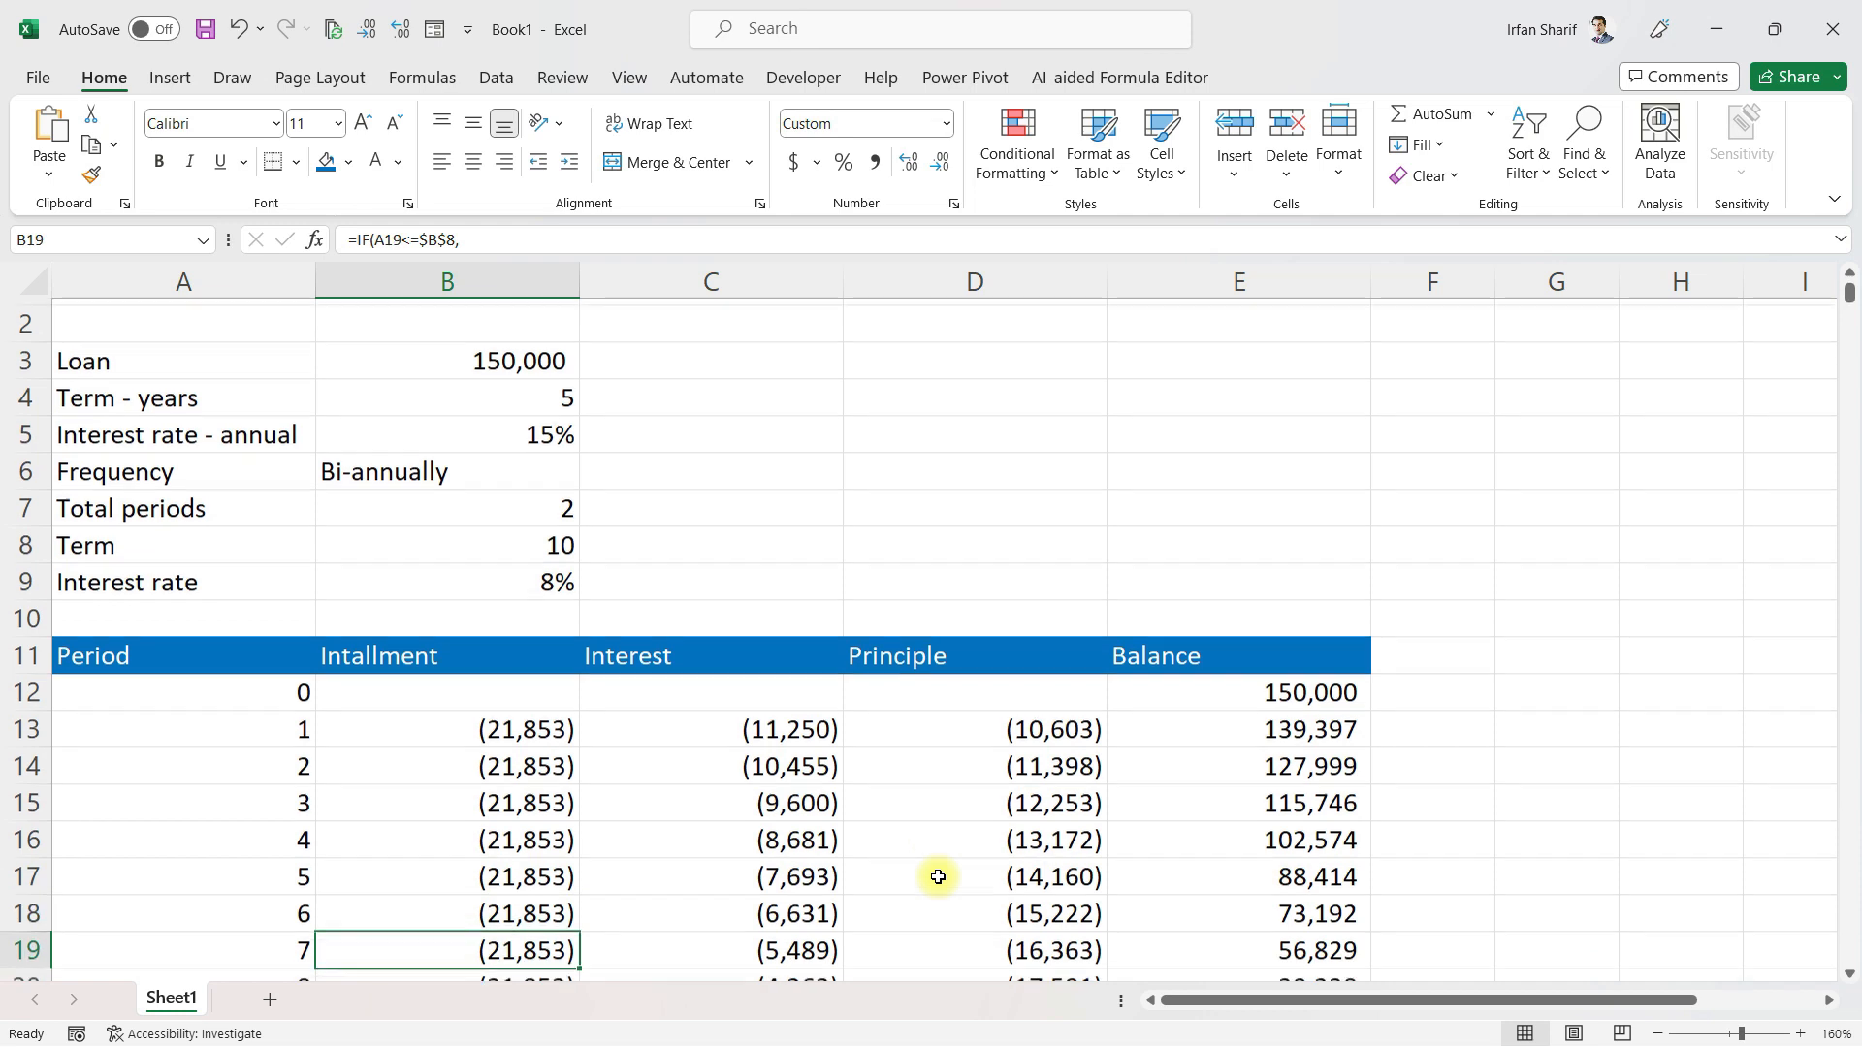
key(Up)
key(Right)
key(Right)
key(Right)
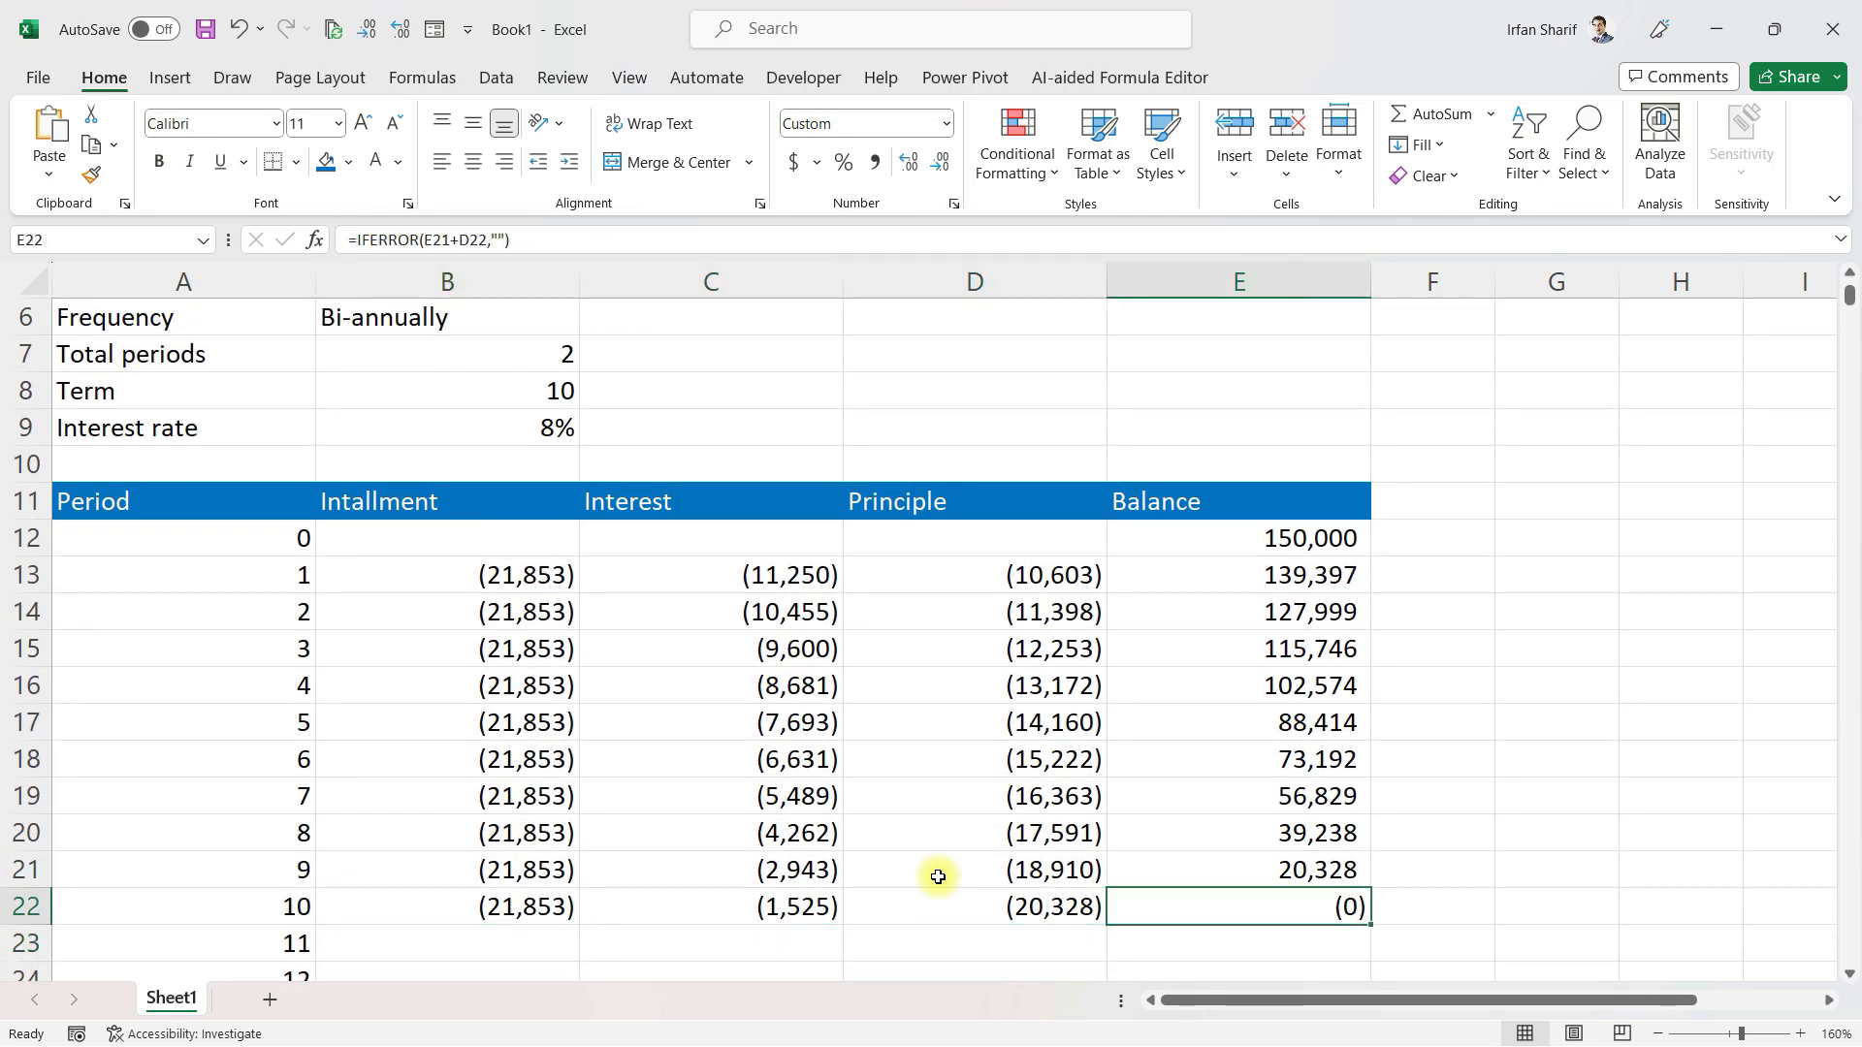
key(Left)
key(Left)
key(Left)
key(Right)
key(Right)
key(Right)
key(Down)
key(Up)
key(Left)
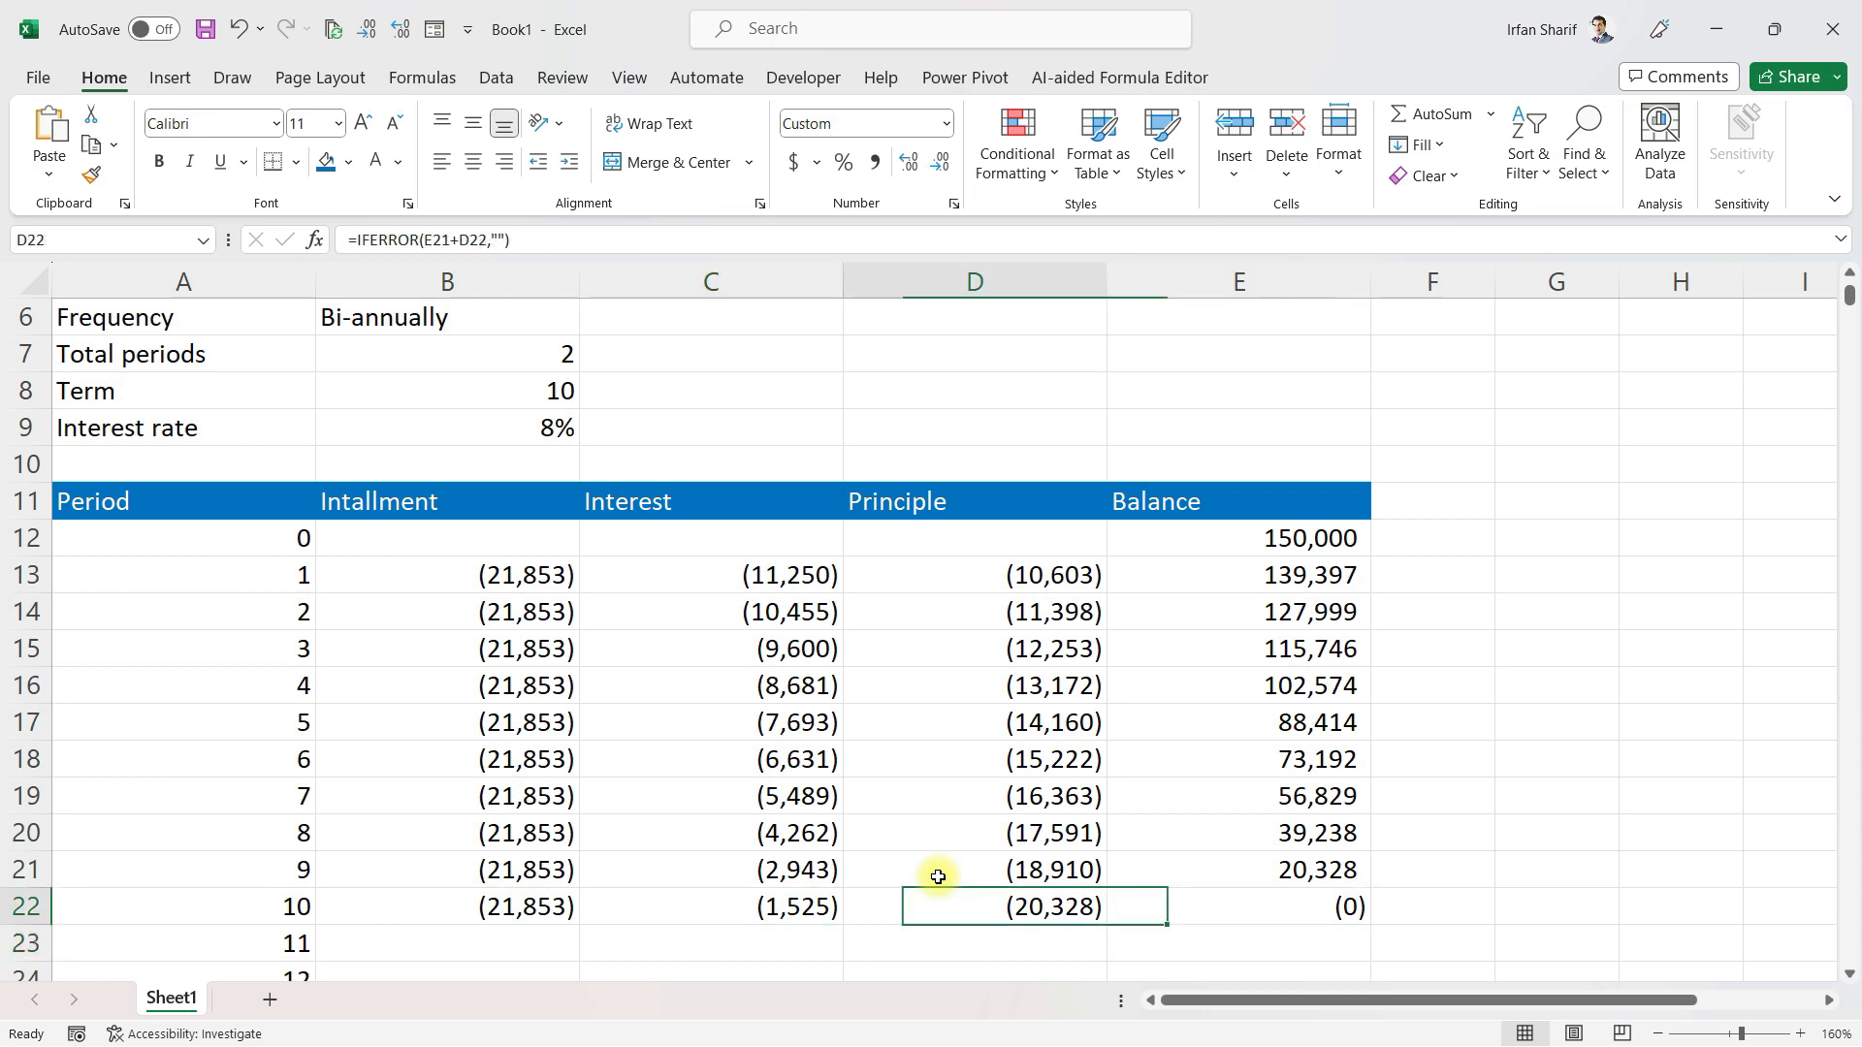
Fill the loan input cells B3:B6 with Blue, Accent 1, Lighter 40%
key(Left)
key(Up)
key(Up)
key(Up)
key(Up)
key(Up)
key(Up)
key(Up)
key(Up)
key(Up)
key(Up)
key(Up)
key(Up)
key(Up)
key(Up)
key(Up)
key(Up)
key(Up)
key(Up)
key(Left)
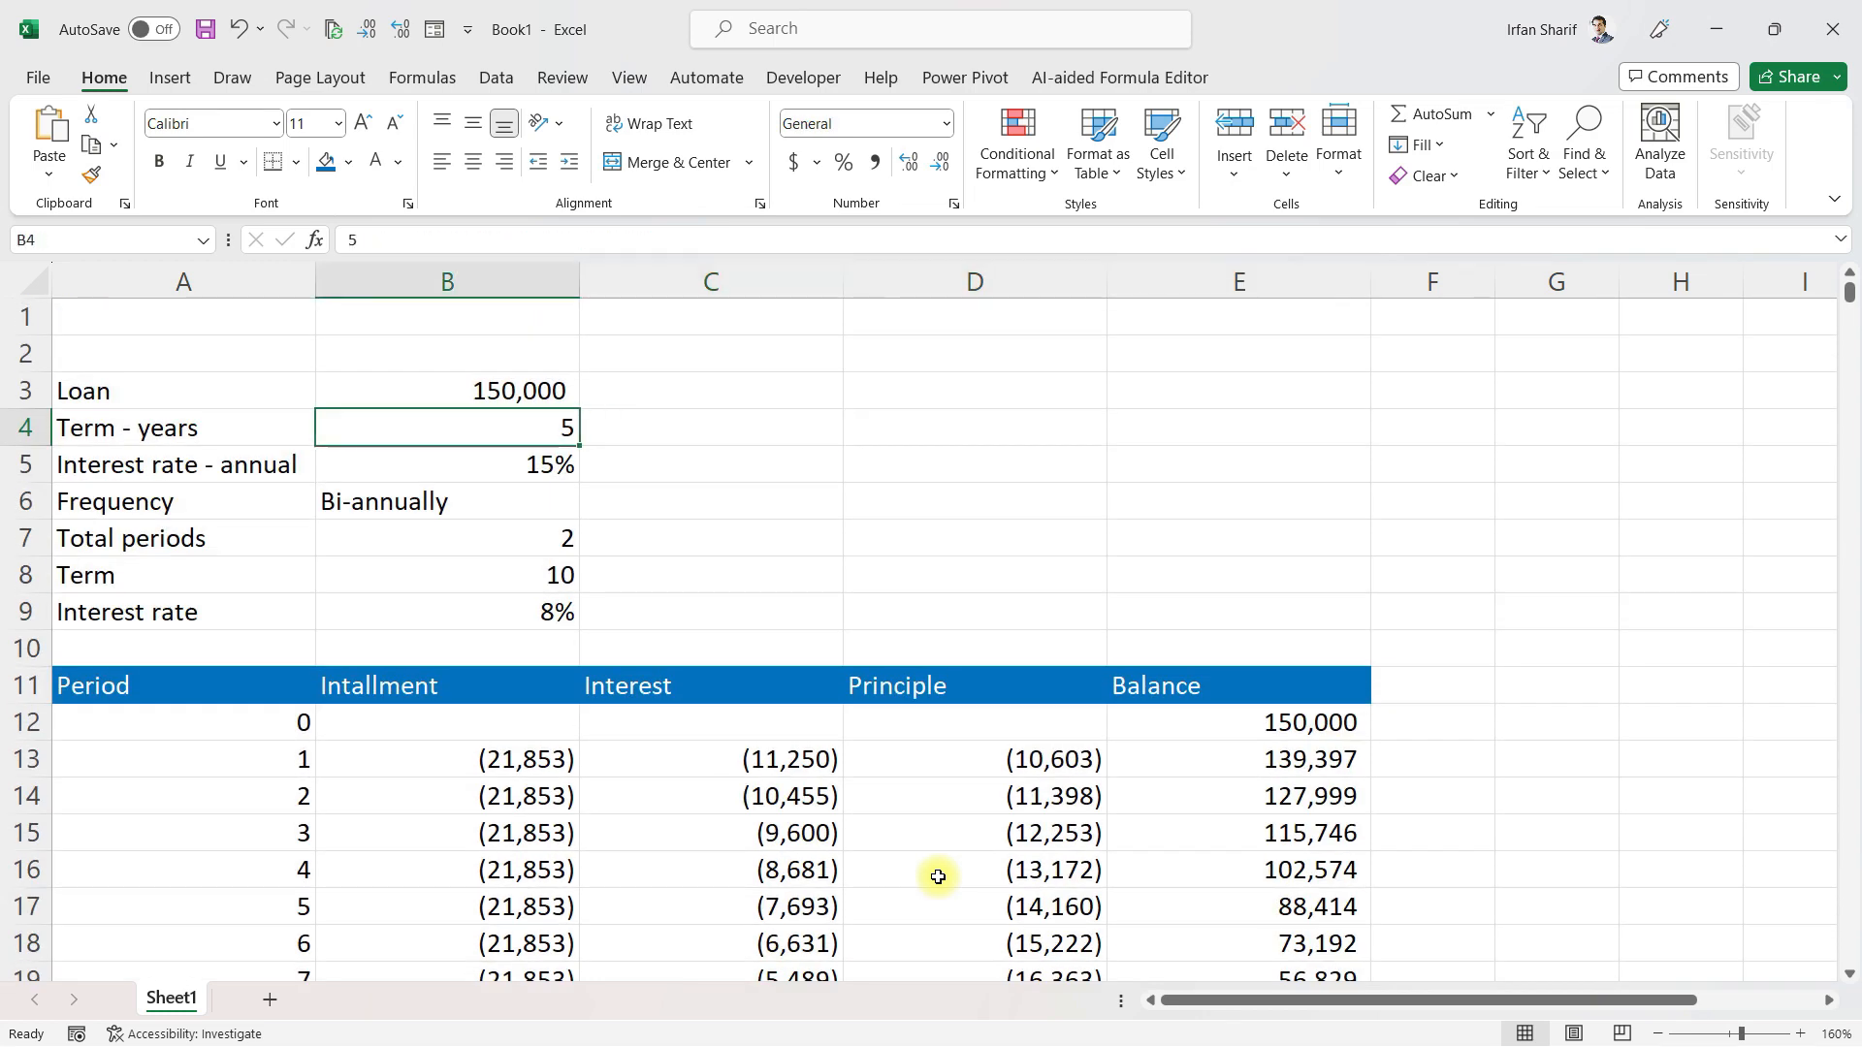
key(Up)
key(shift+Down)
key(shift+Down)
key(shift+Down)
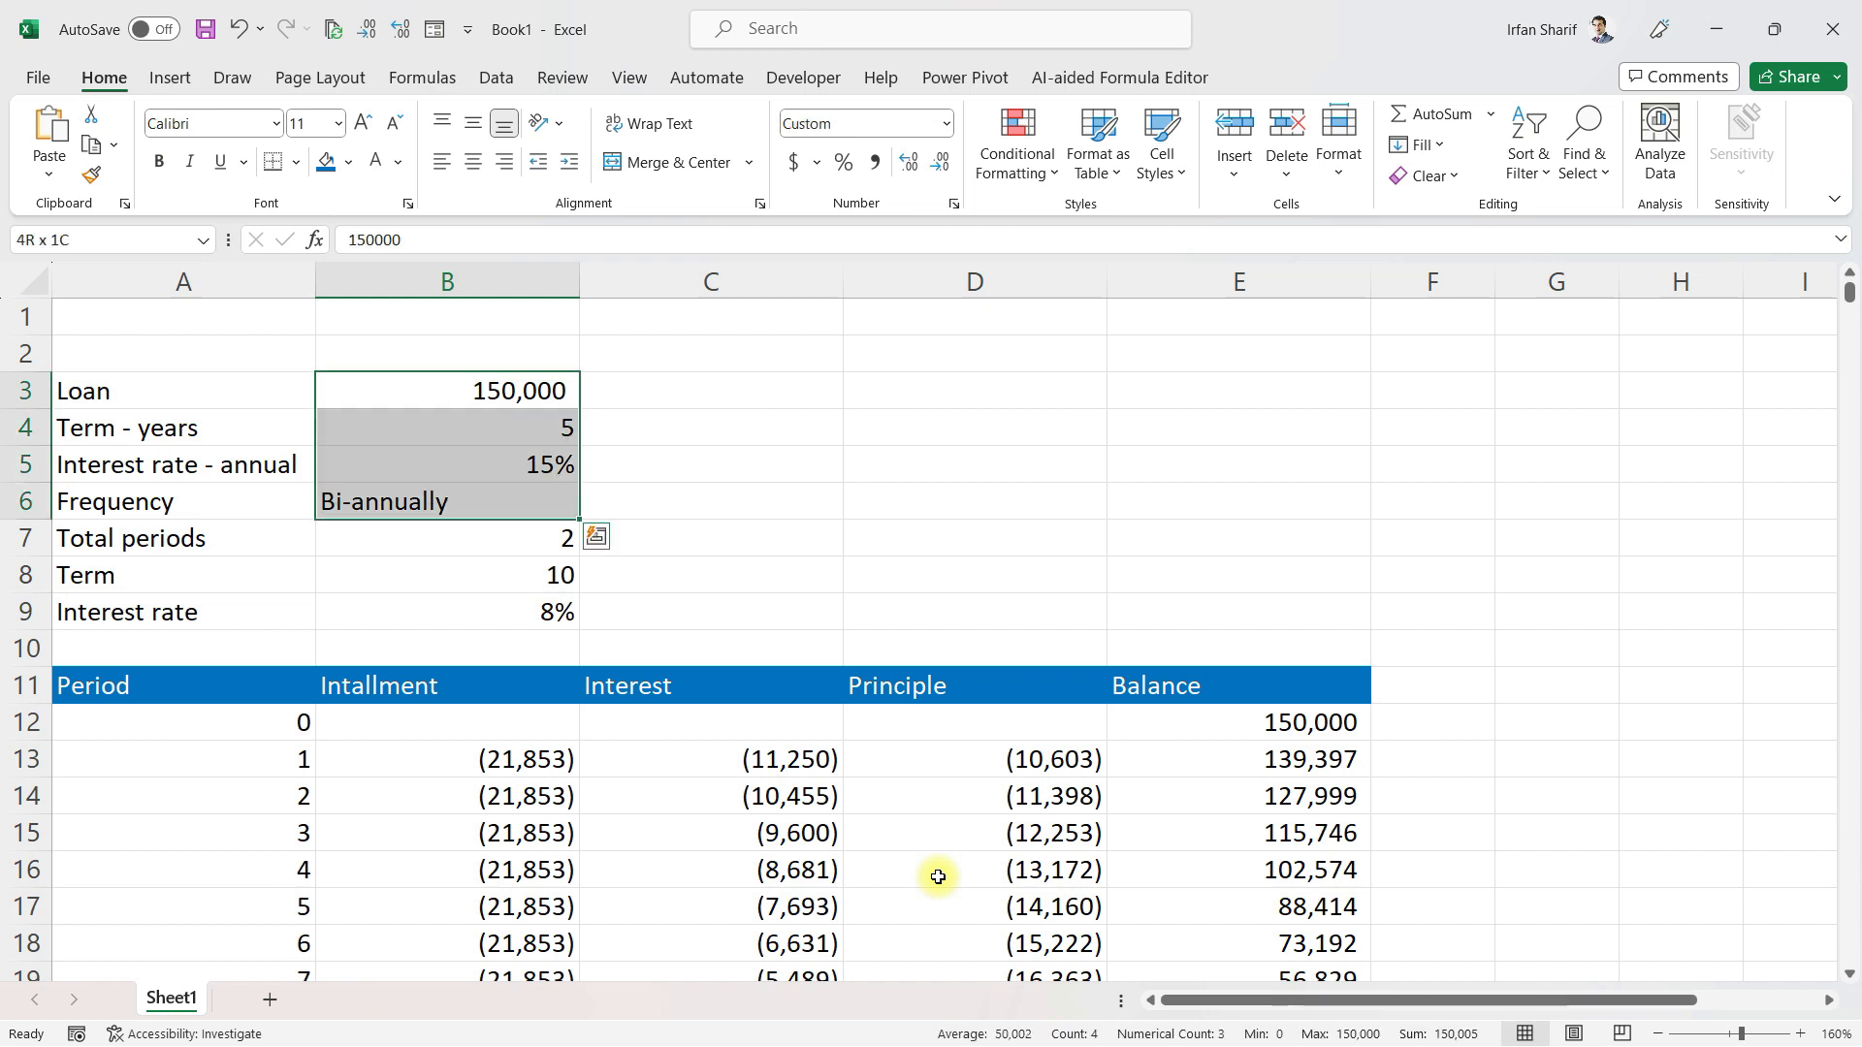
click(349, 164)
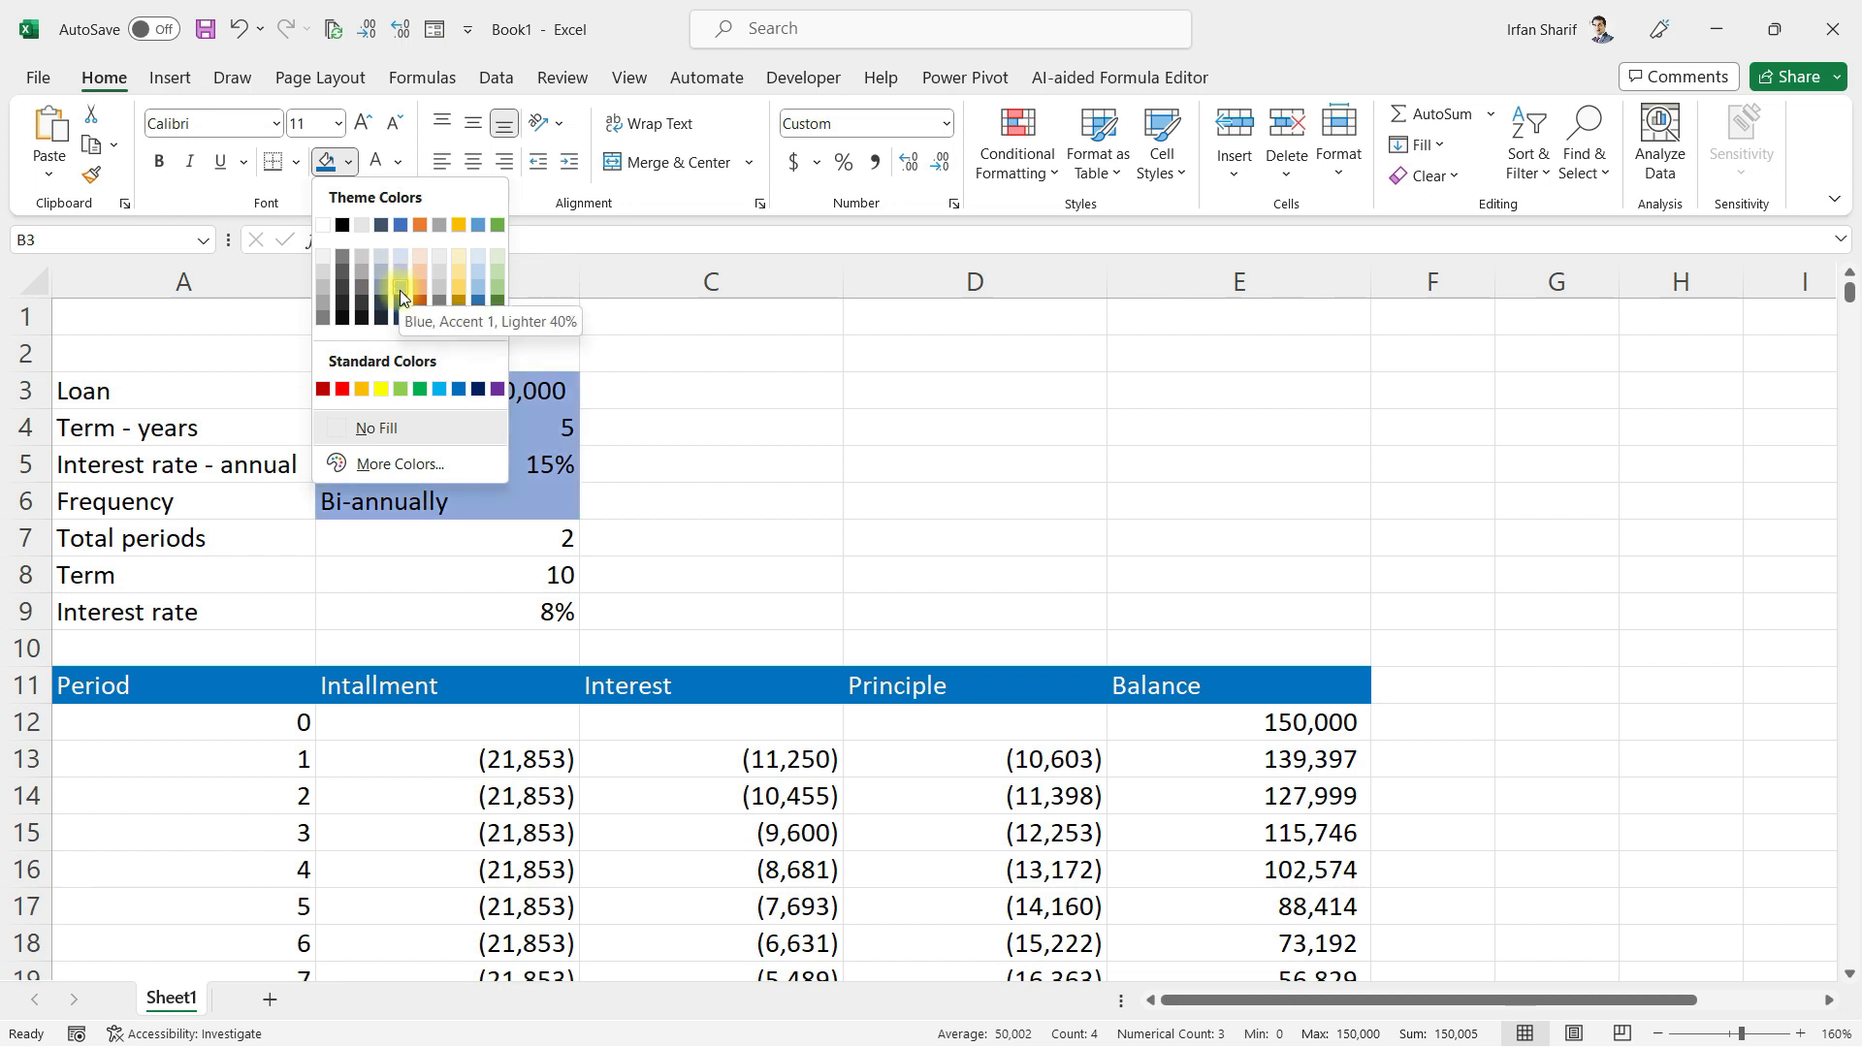
click(399, 289)
click(499, 490)
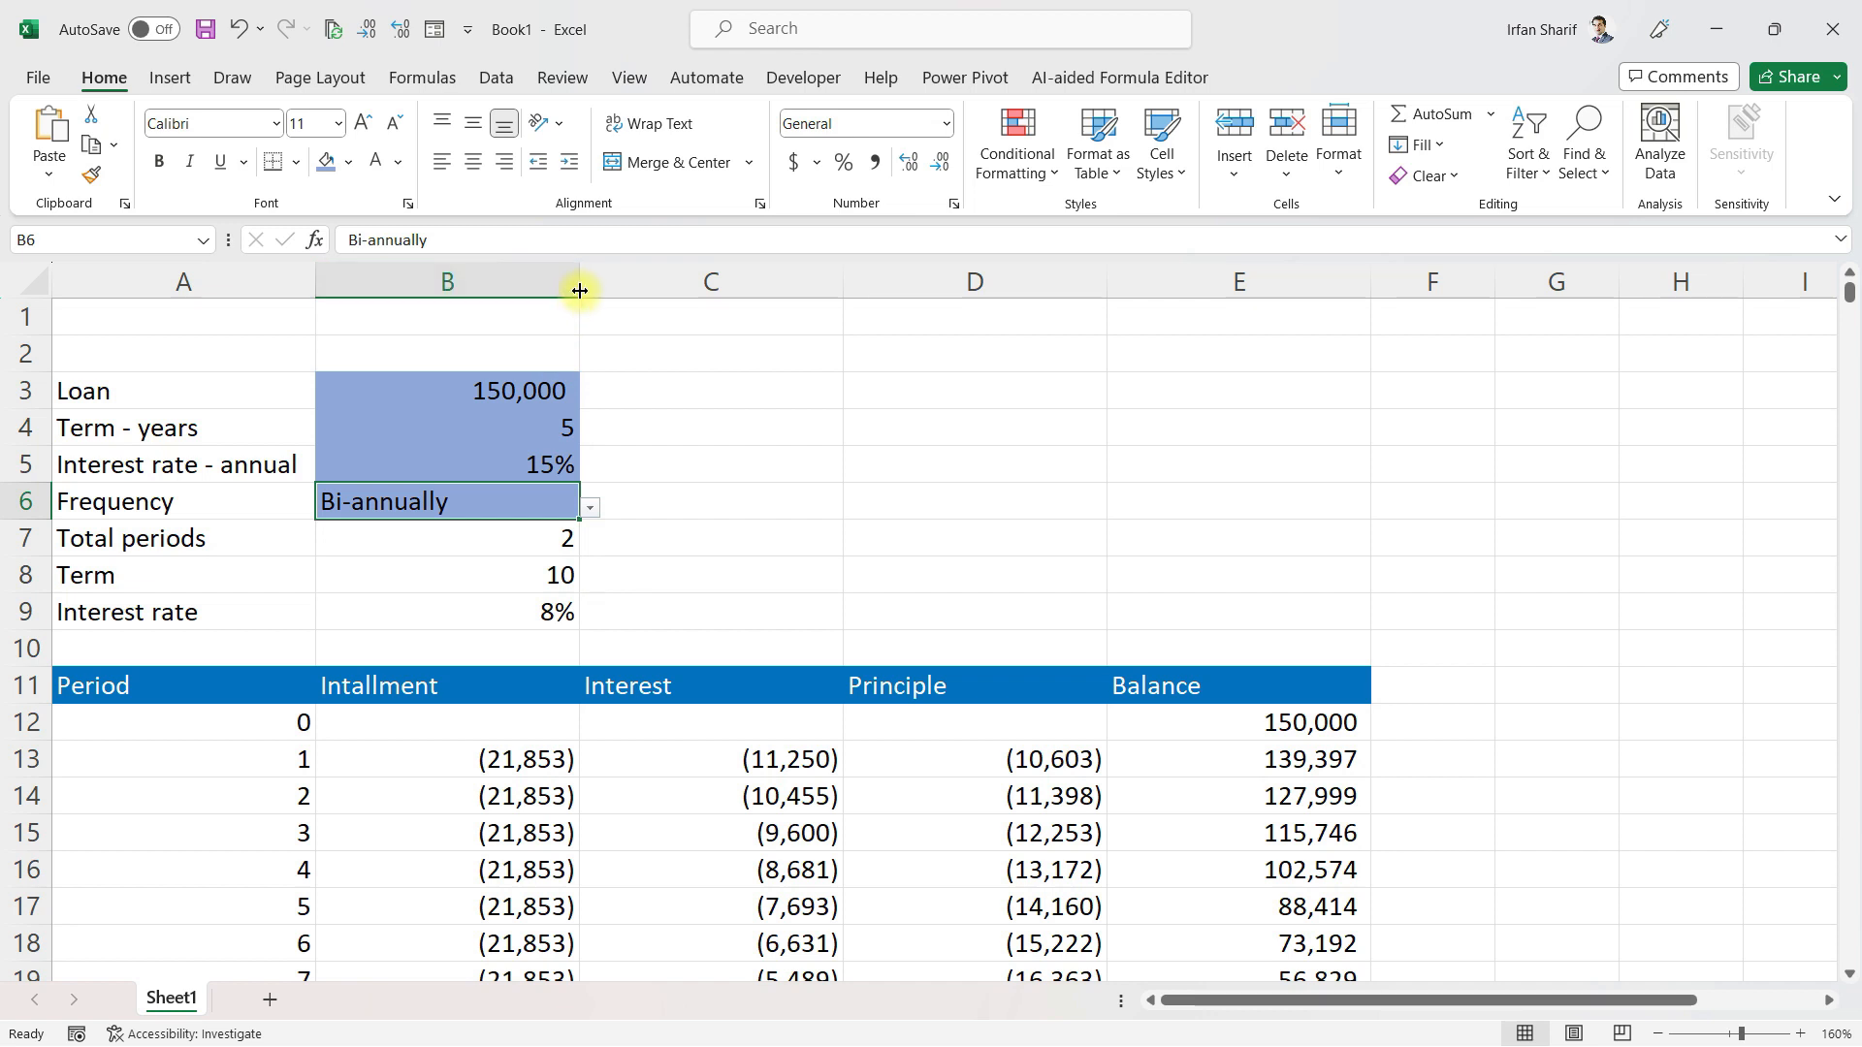
Narrow columns B through E to one equal smaller width, and make column A slightly narrower
drag(527, 282, 1367, 282)
drag(579, 282, 533, 282)
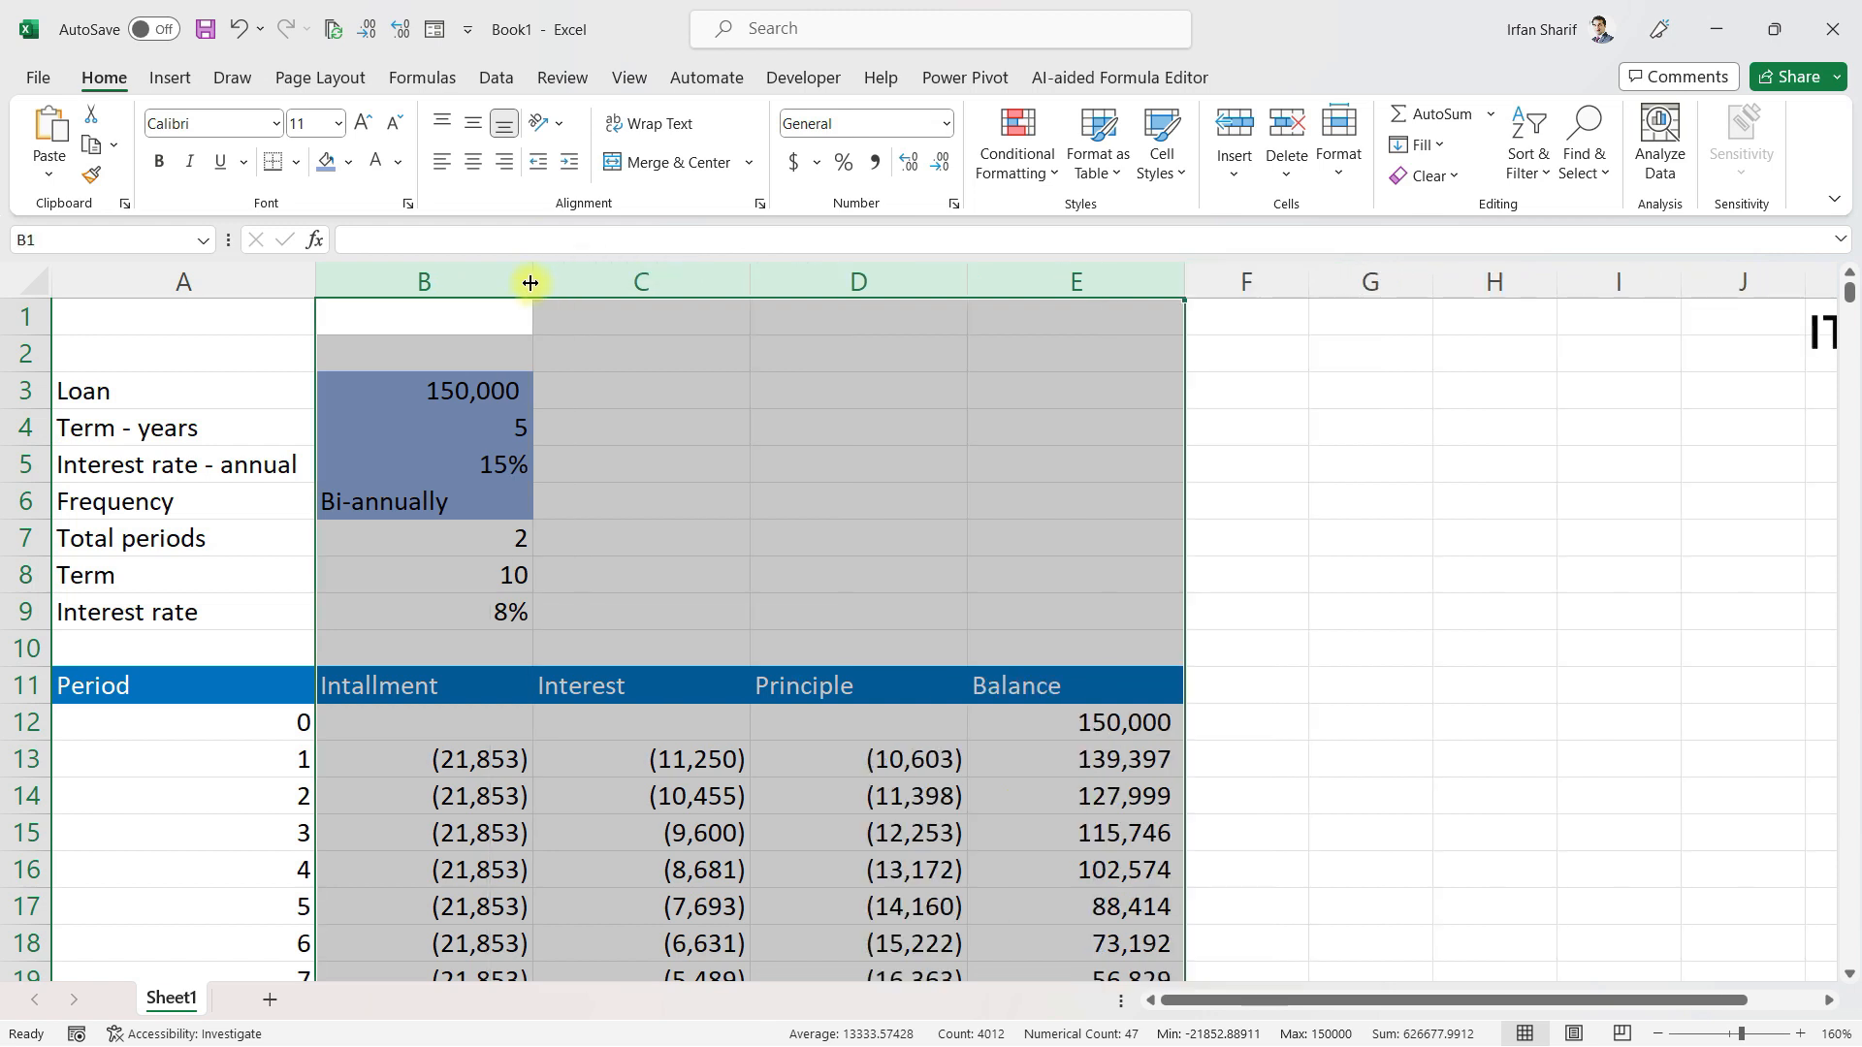
click(456, 723)
mouse_move(313, 282)
mouse_down()
mouse_move(291, 282)
mouse_move(309, 283)
mouse_up()
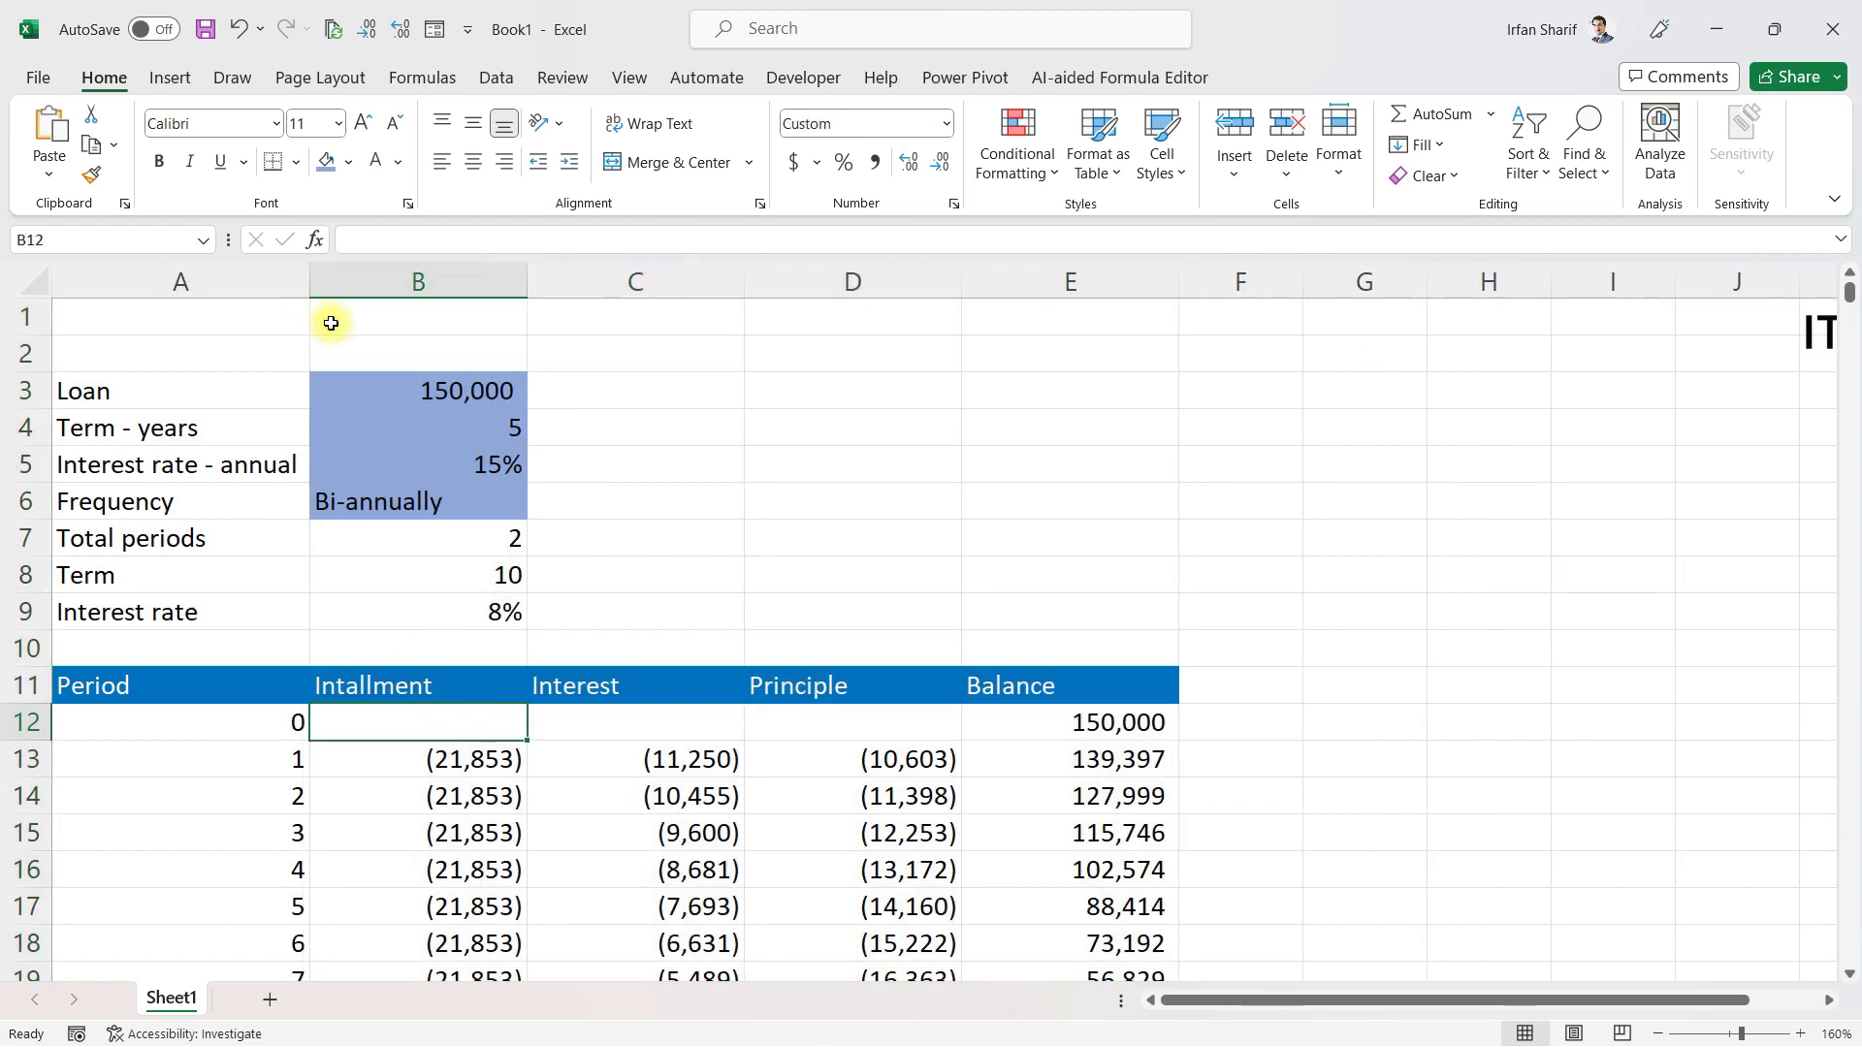
click(287, 684)
Enter the title "Loan & Mortage Calculator" in cell A1
click(237, 353)
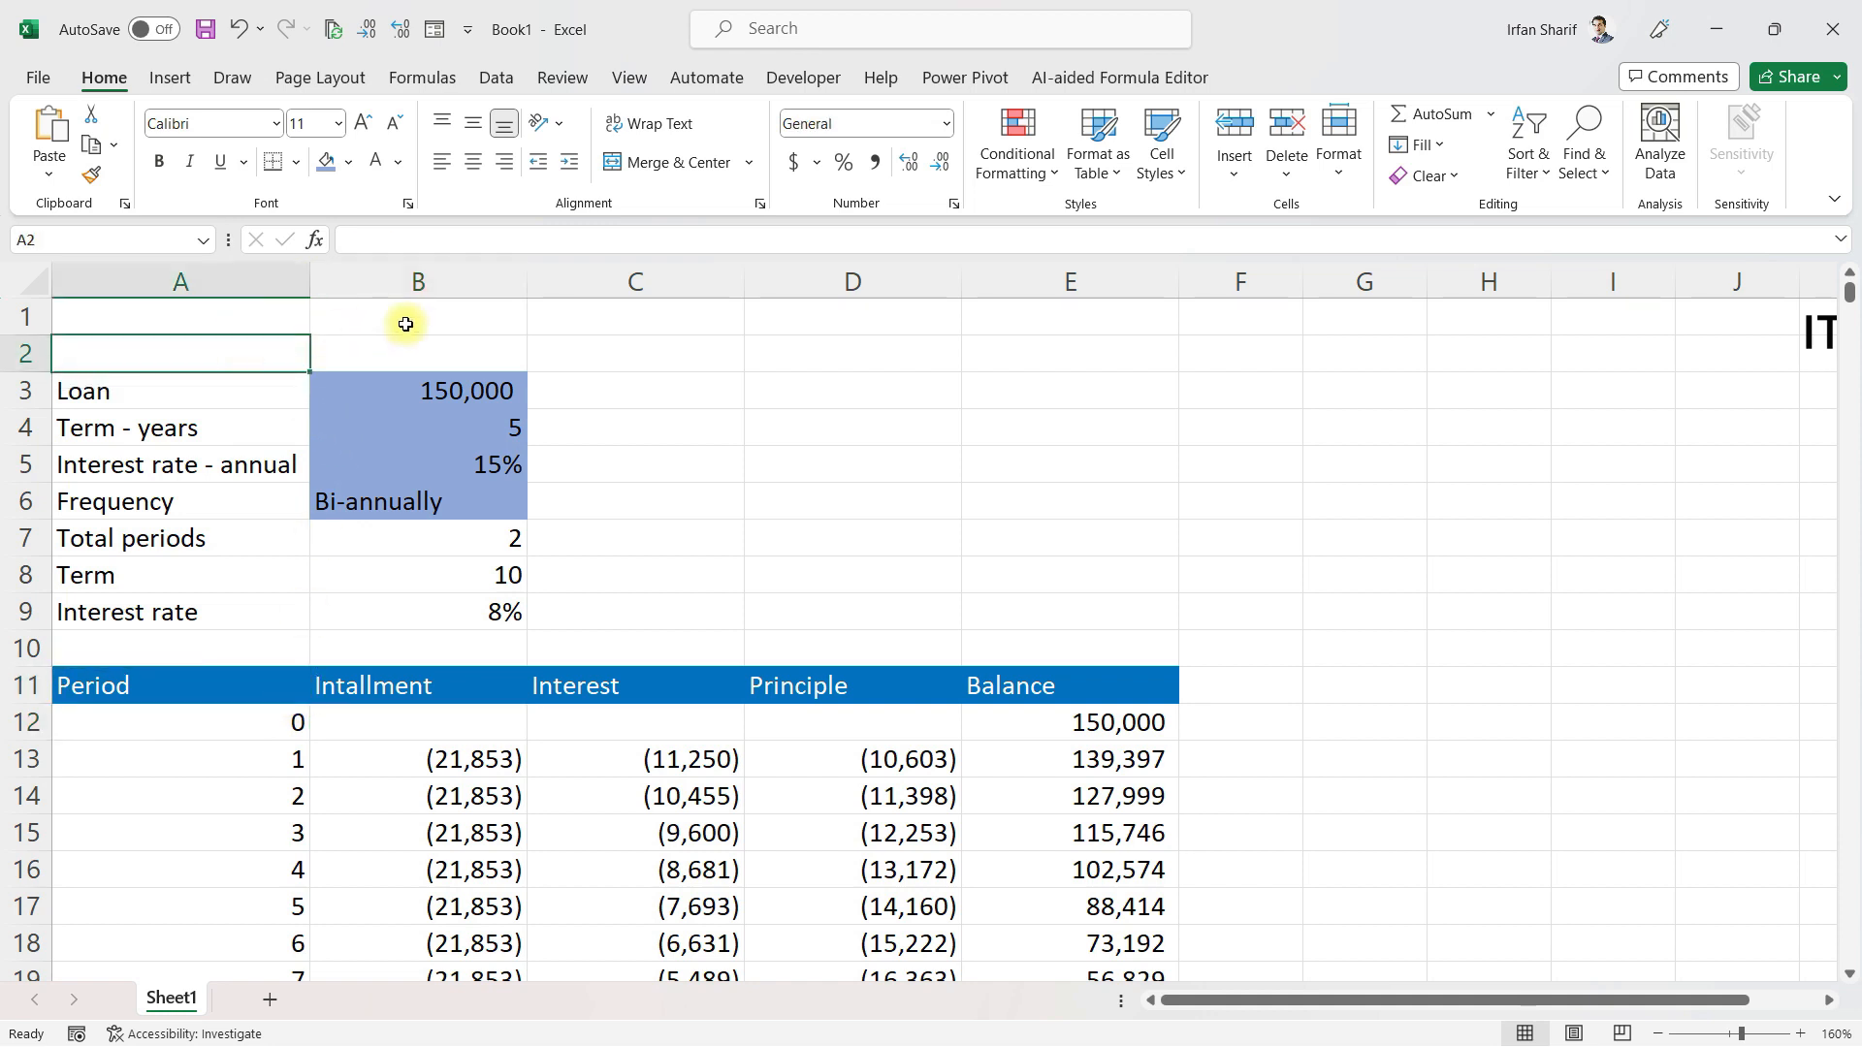
key(Up)
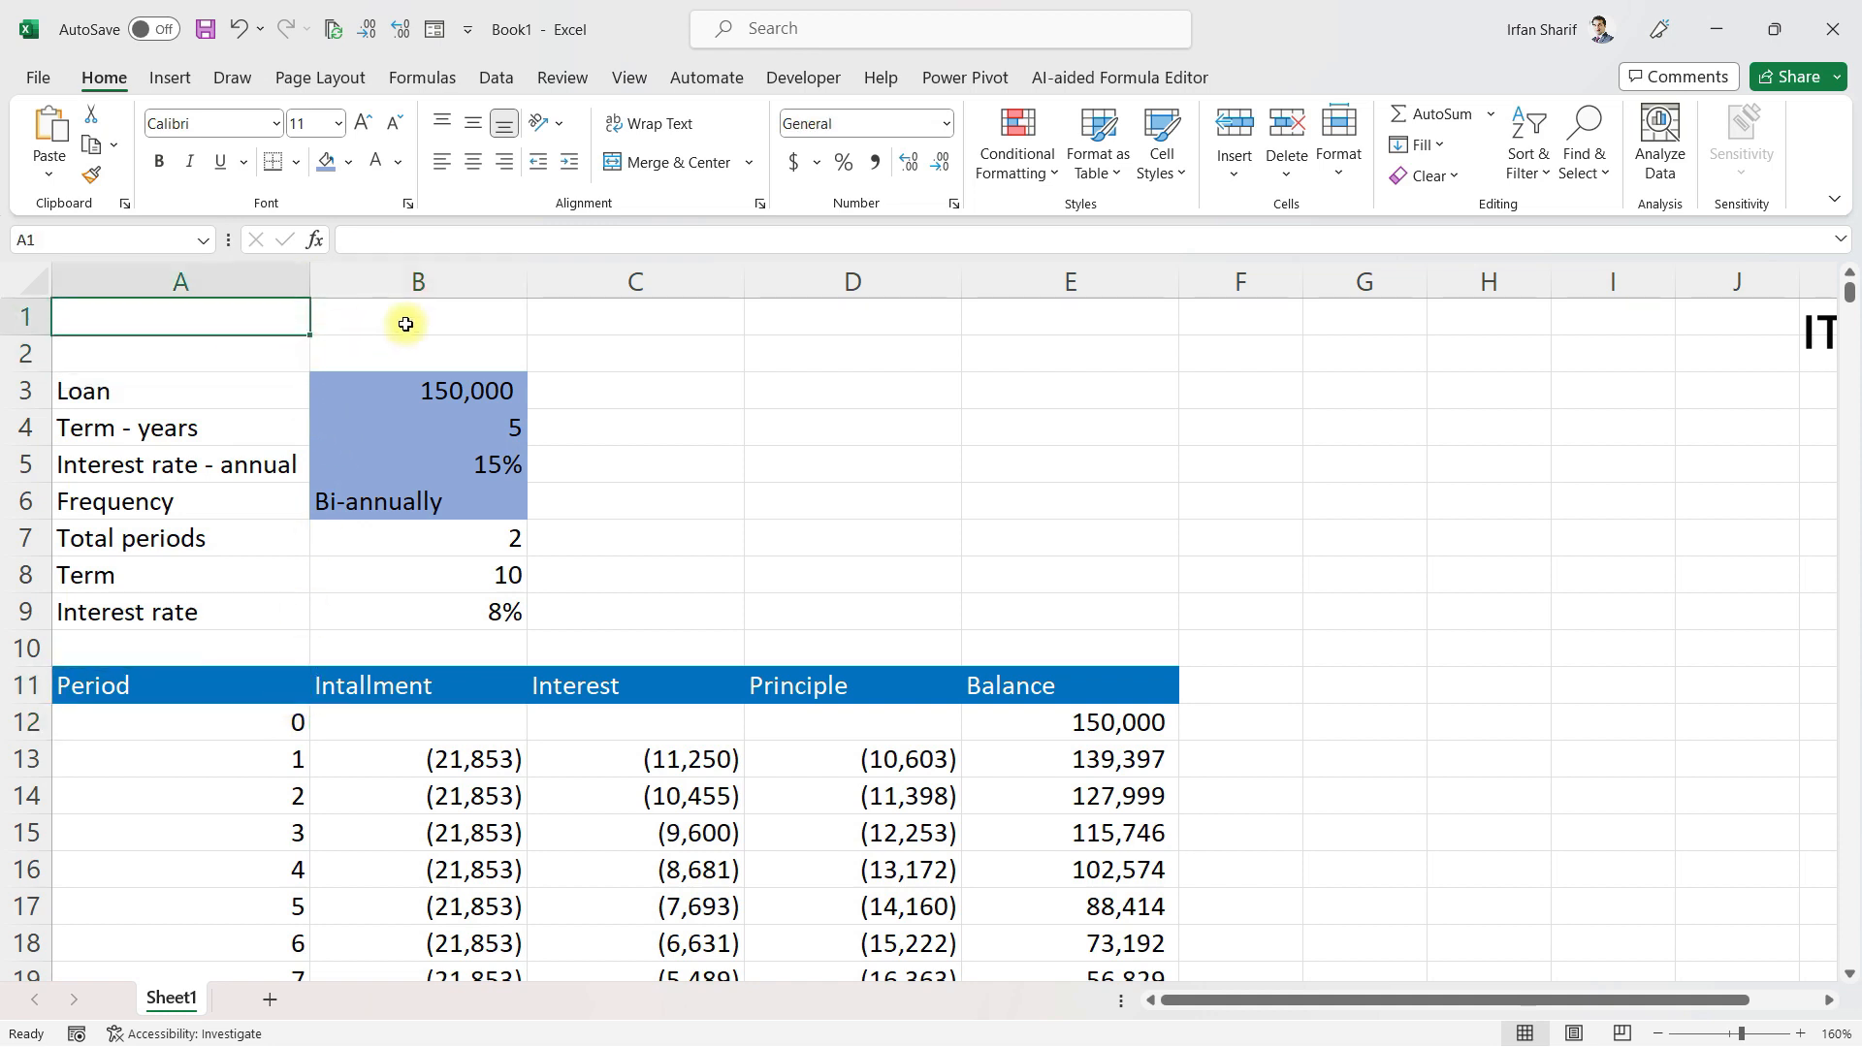
text(Loan & Mortage Calculator)
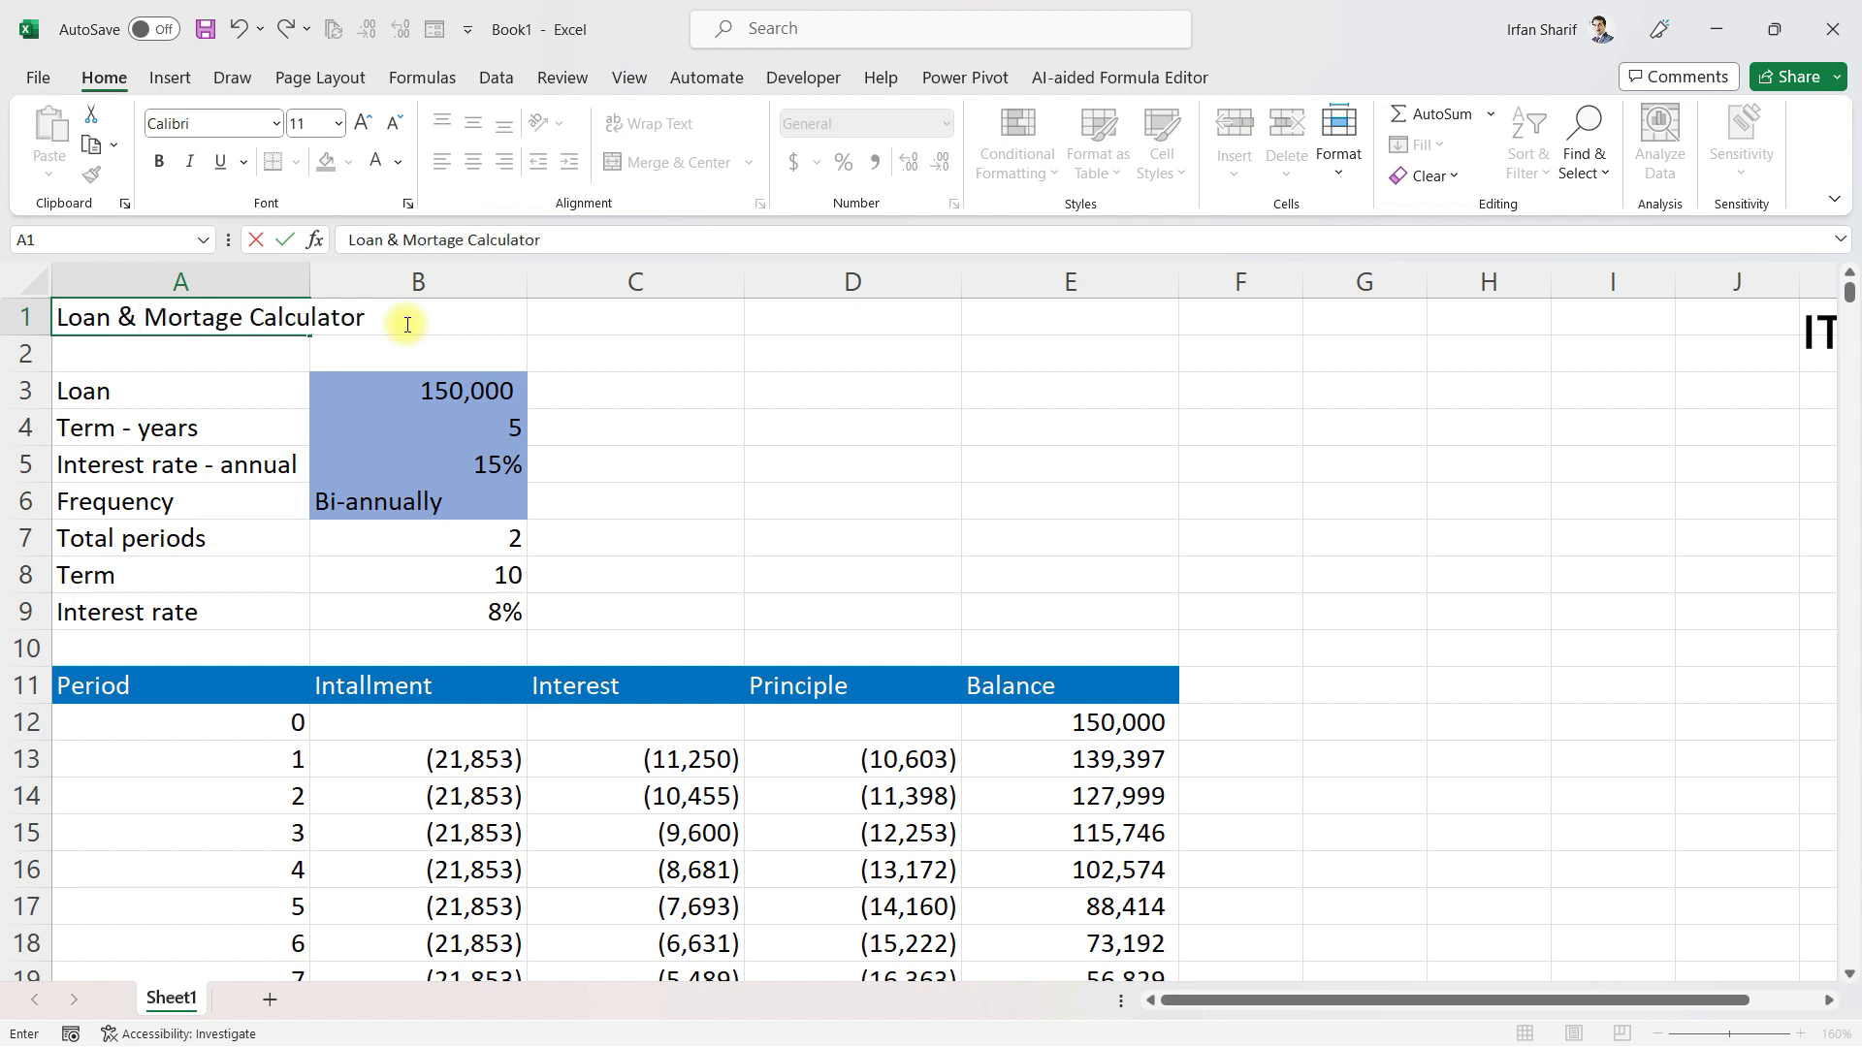
key(Return)
key(Up)
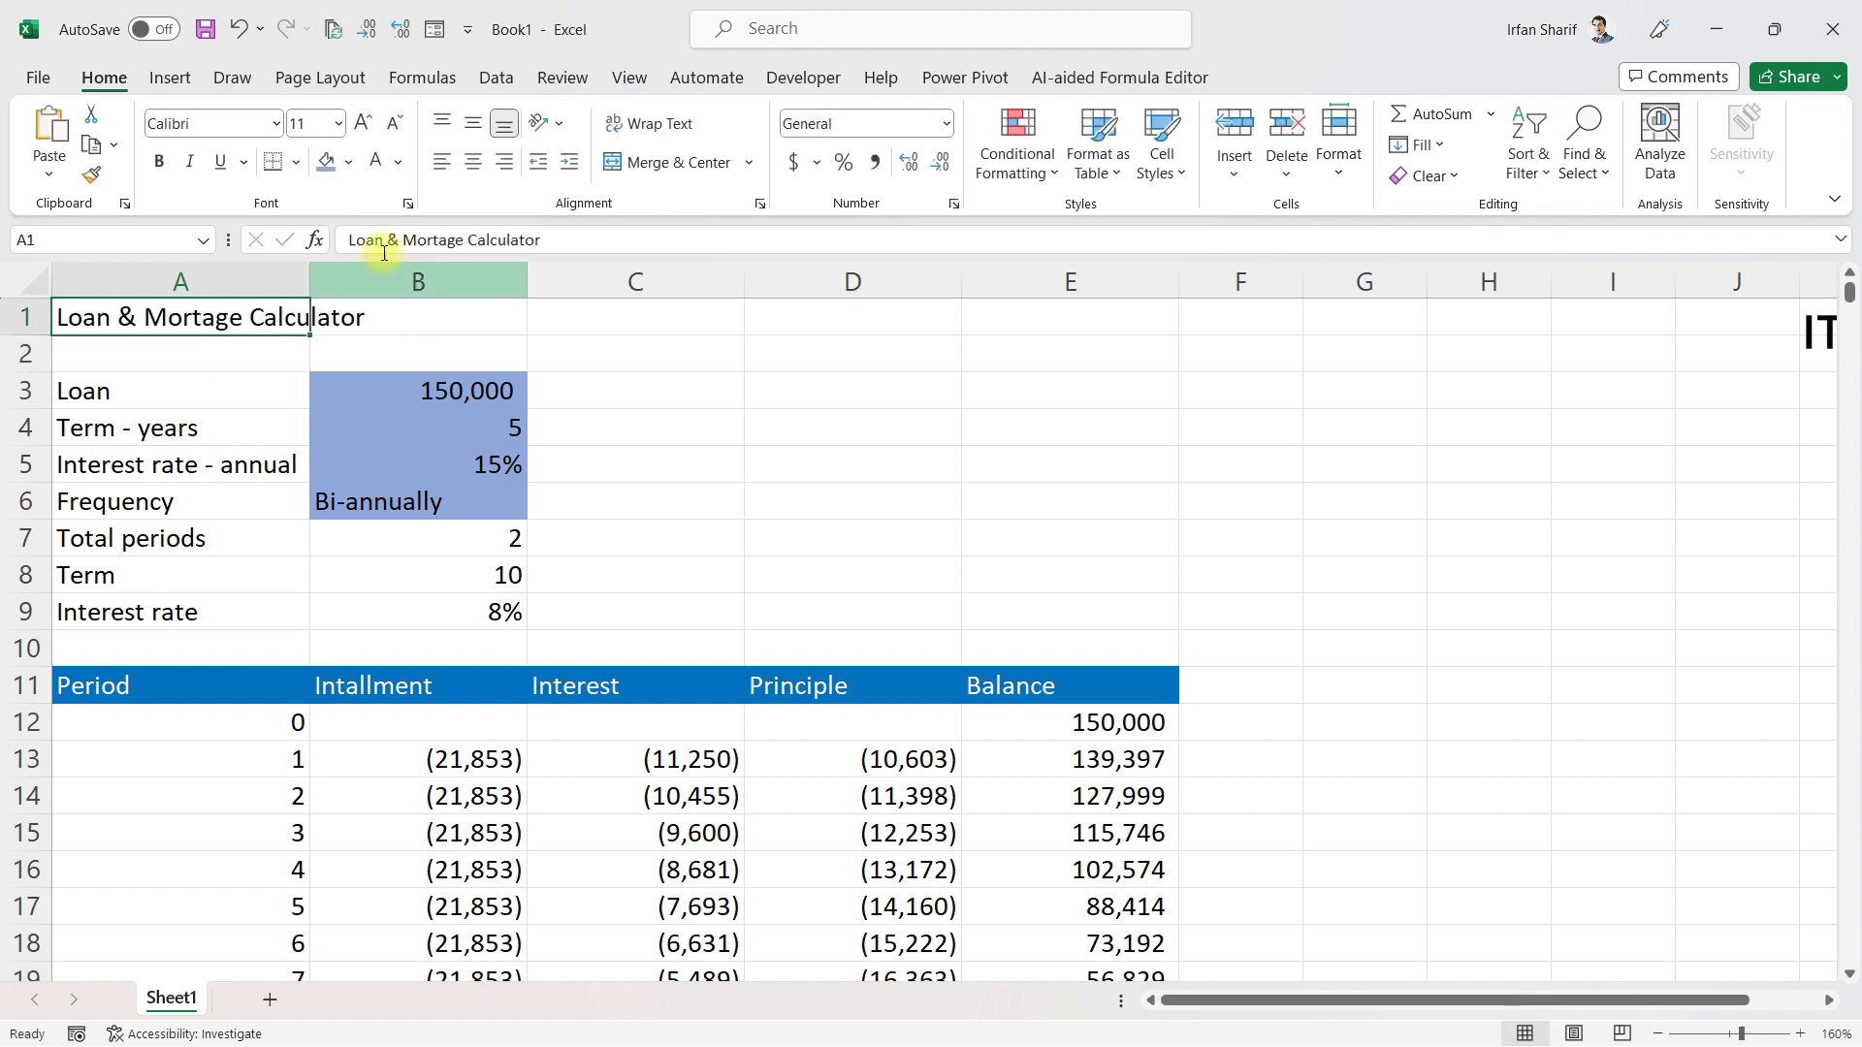
Enlarge the title in A1 to font size 22
click(338, 124)
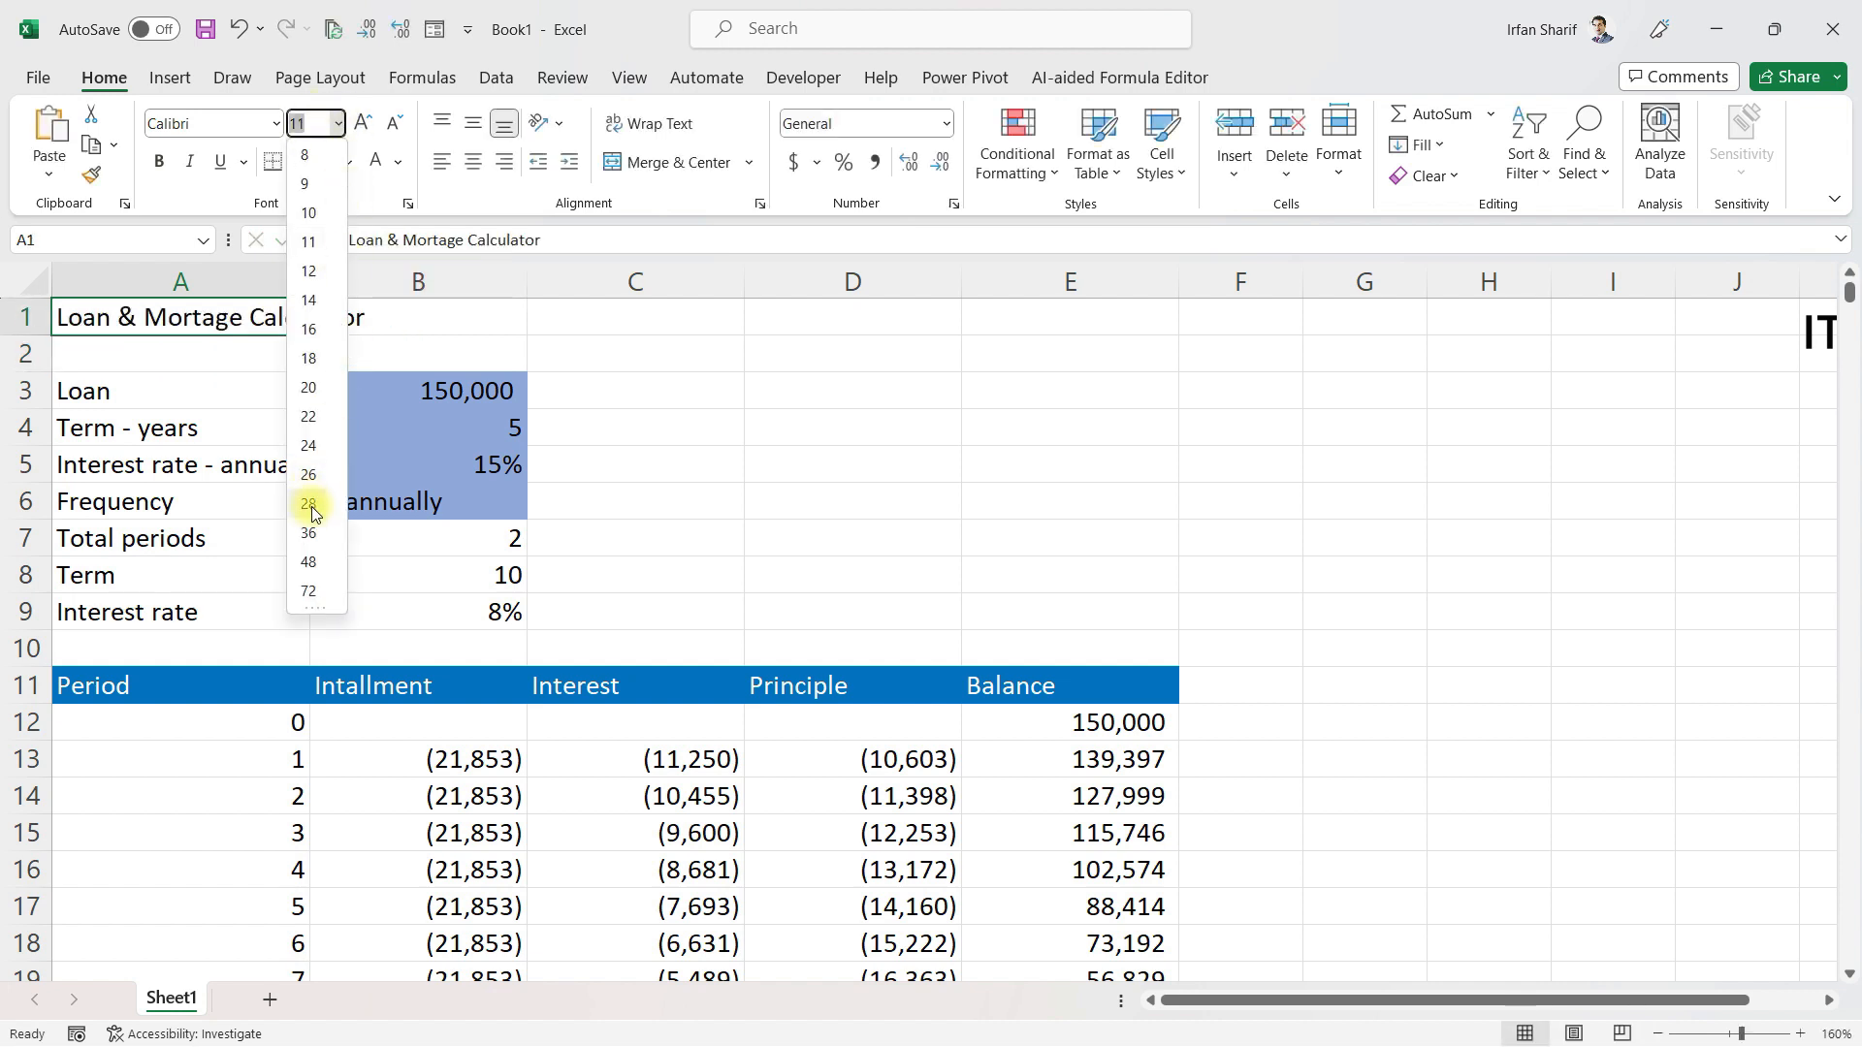
click(308, 532)
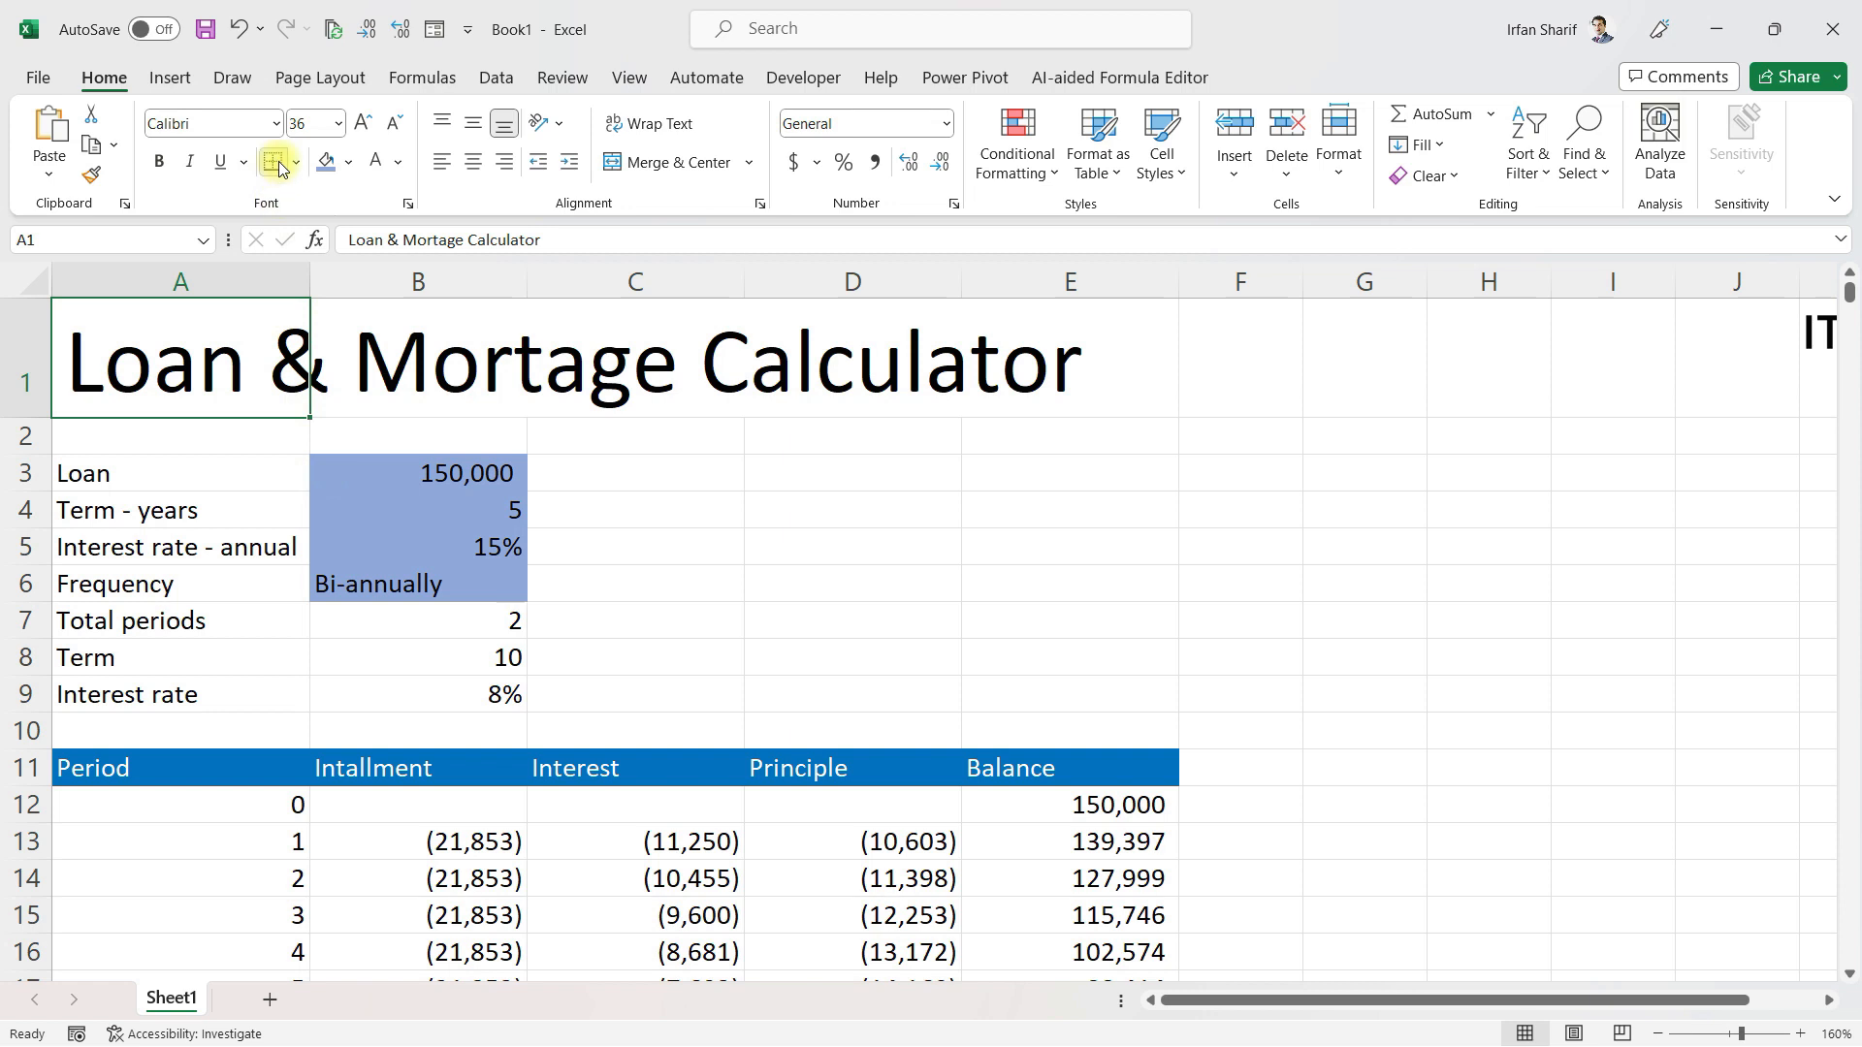
click(341, 126)
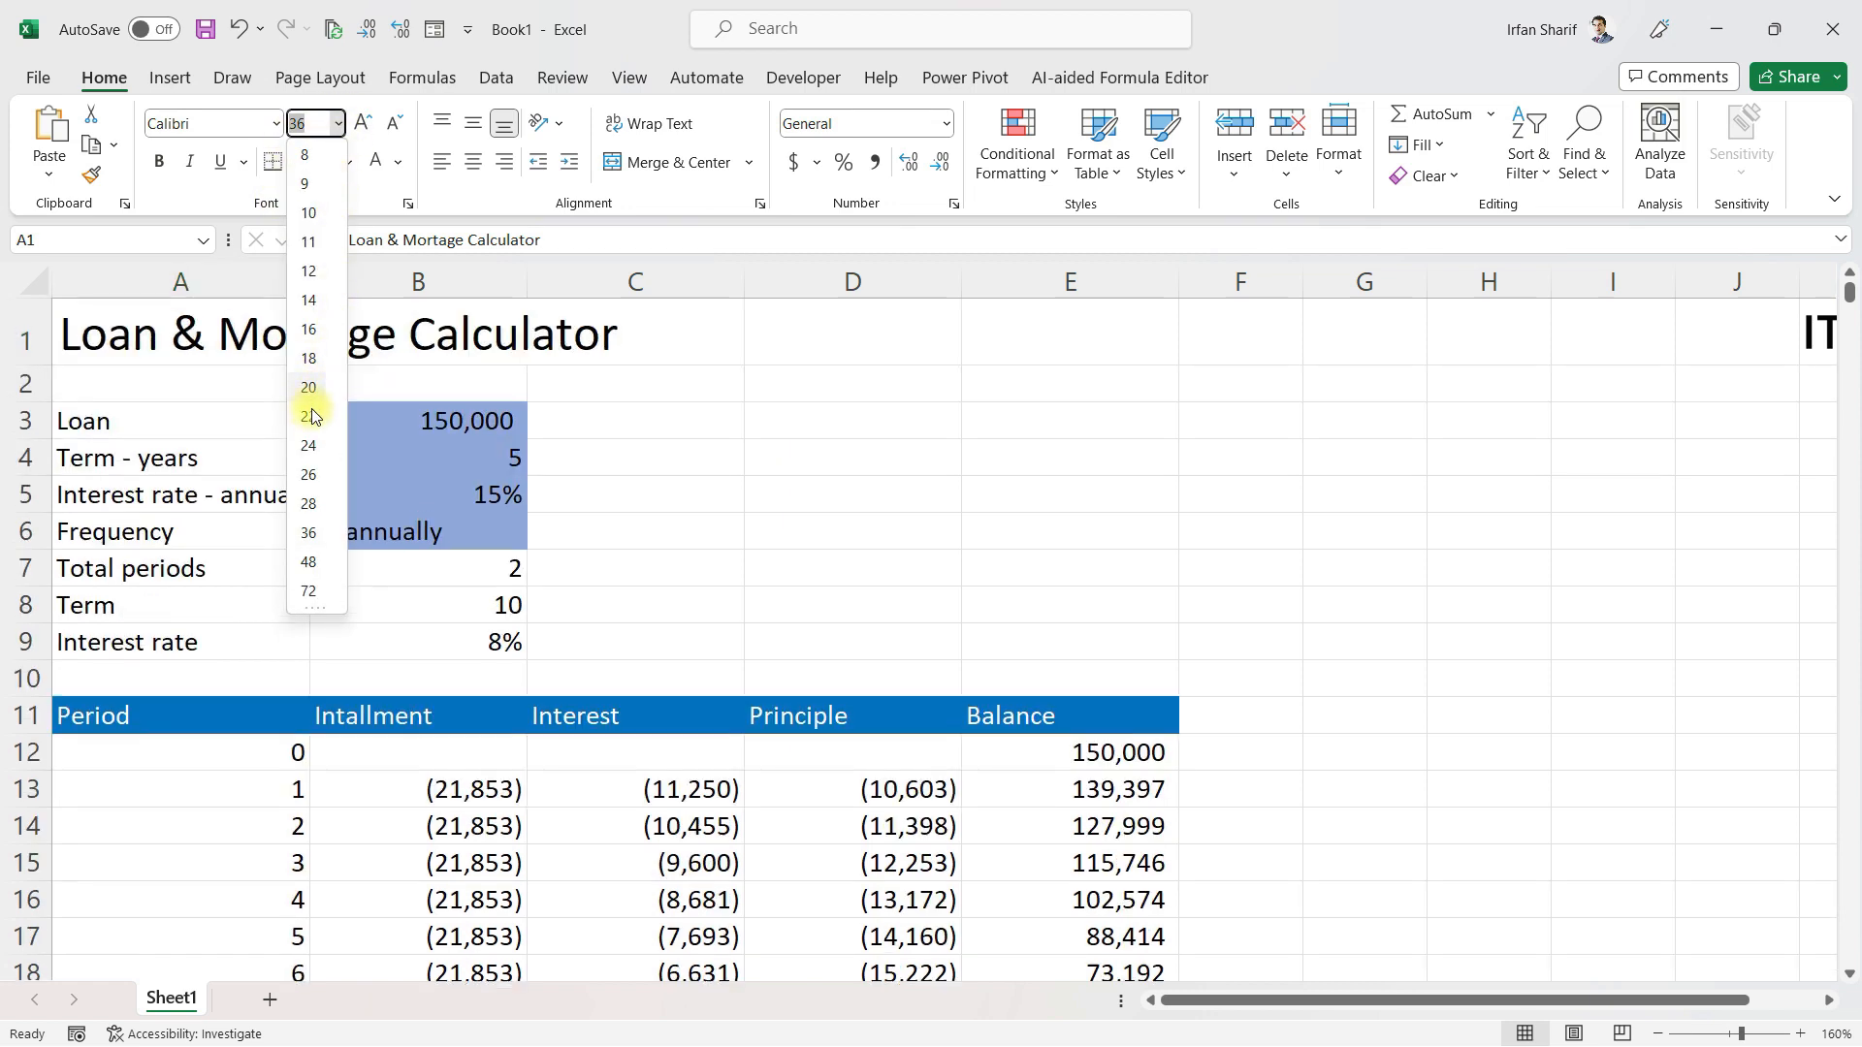
click(309, 416)
Fill the whole of row 1 with standard Dark Blue and set the title's font color to white
key(shift+space)
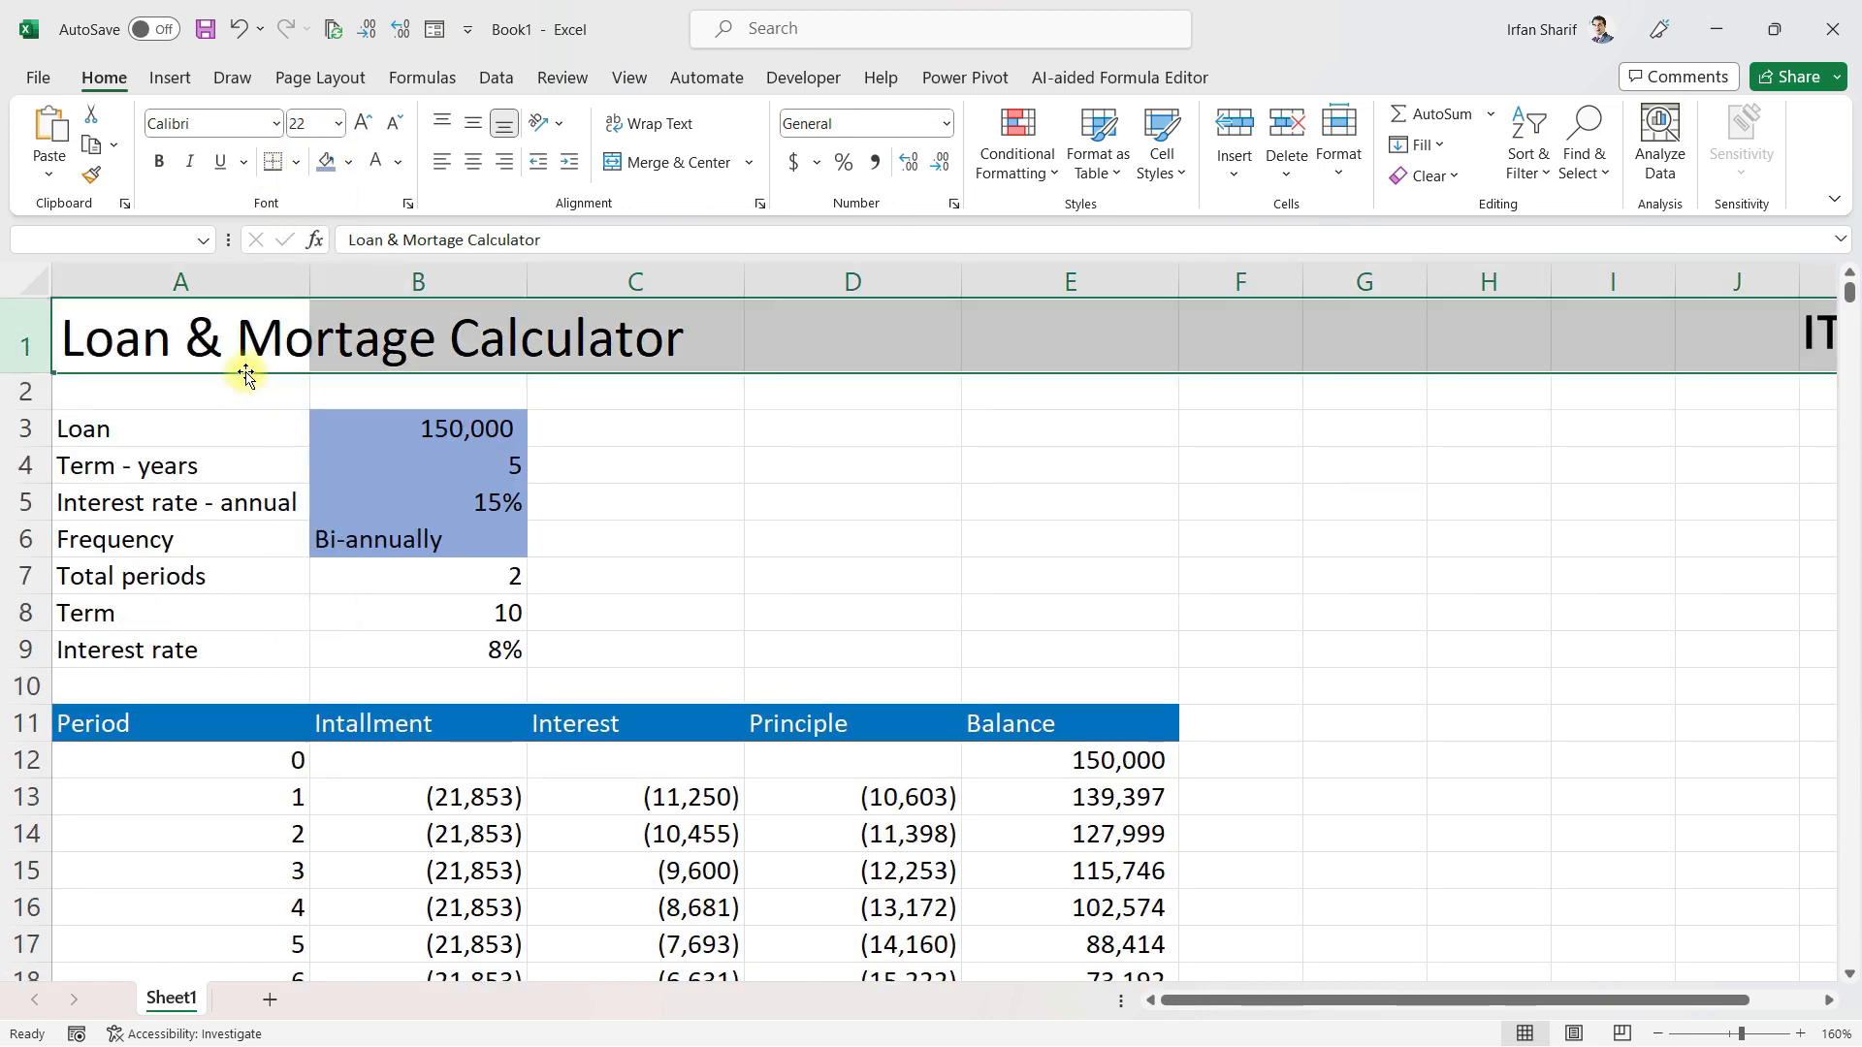
click(348, 162)
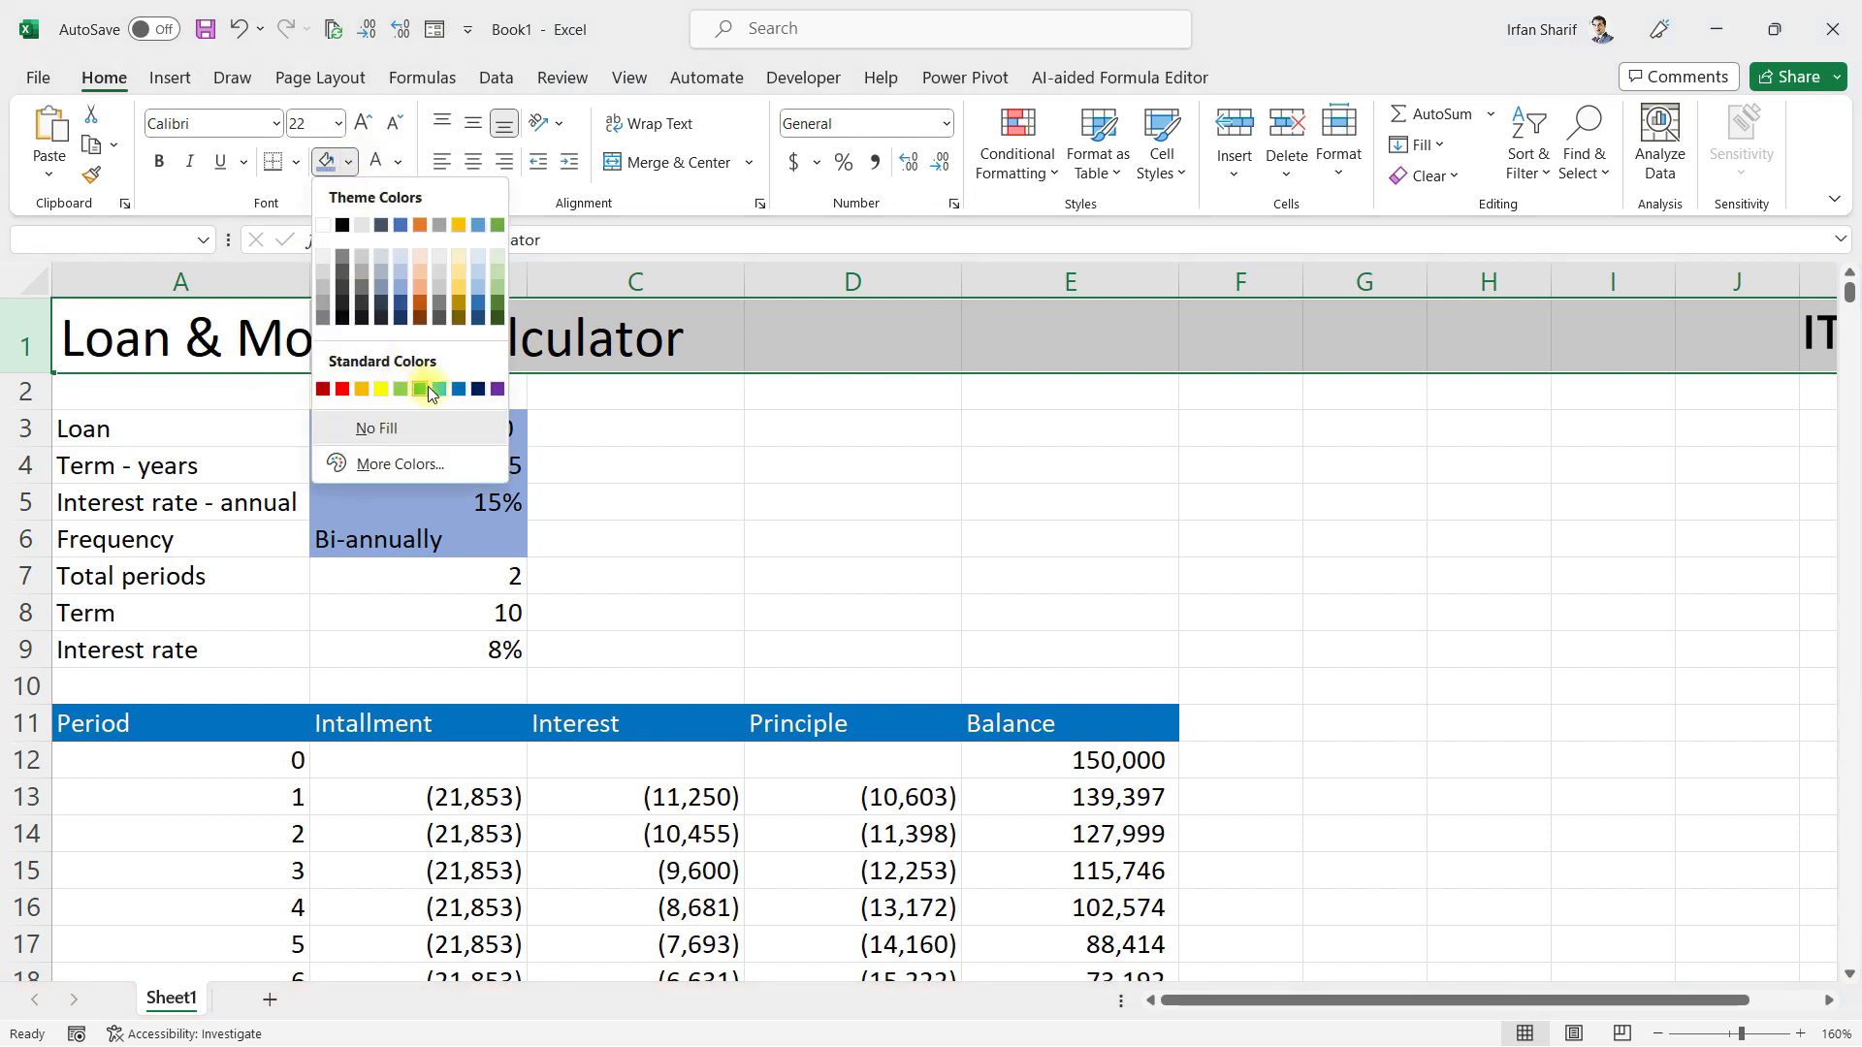
click(478, 389)
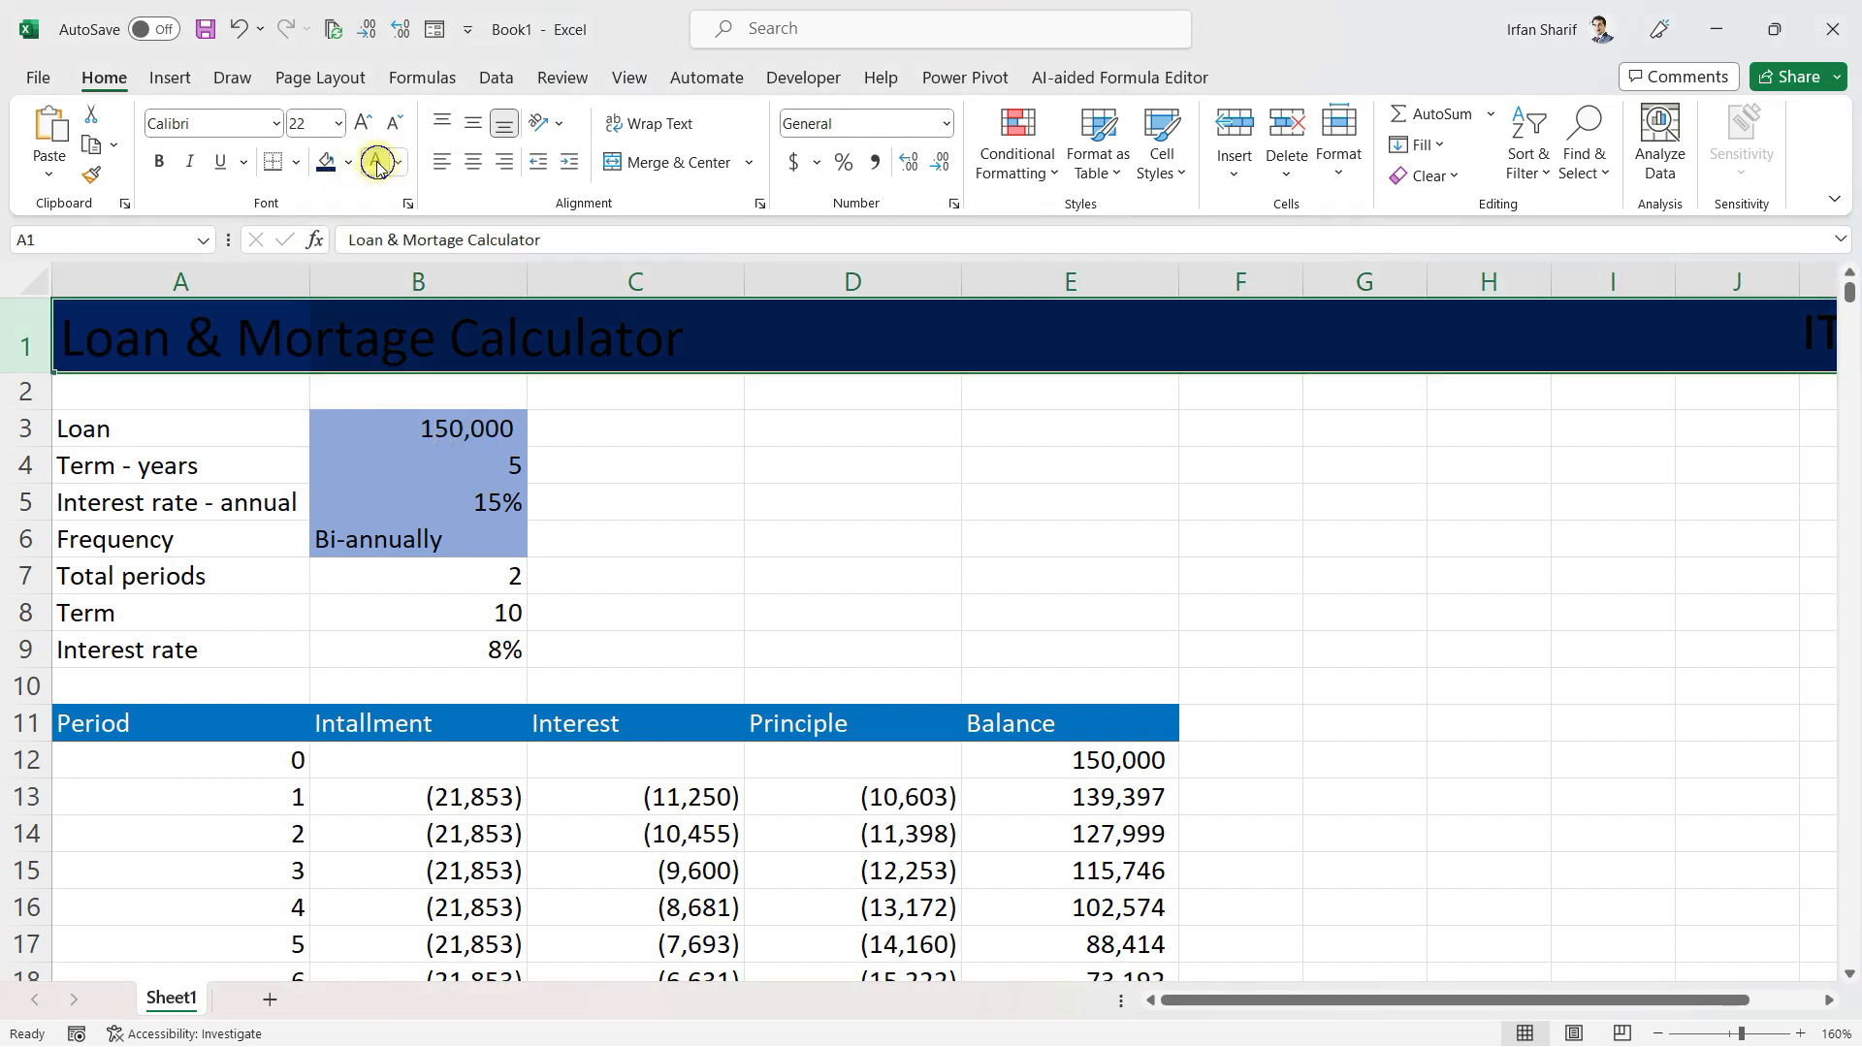
click(230, 420)
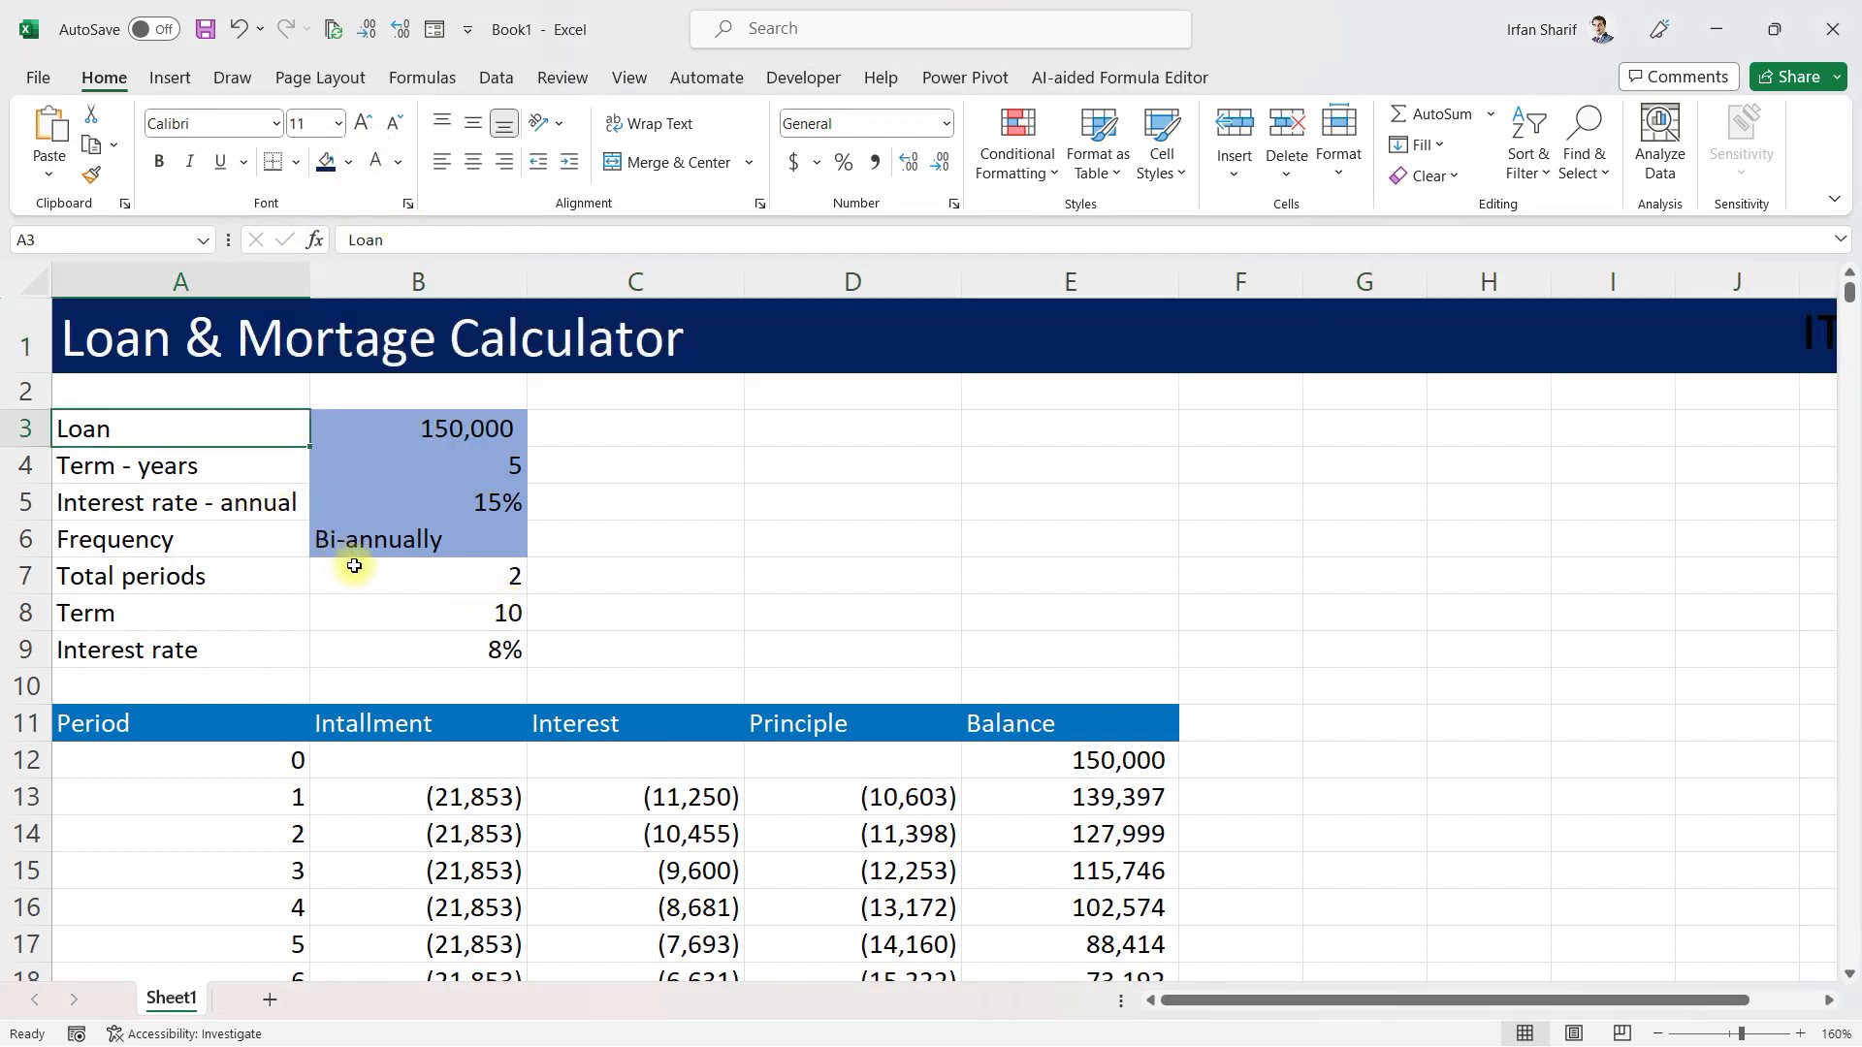
click(291, 512)
click(477, 540)
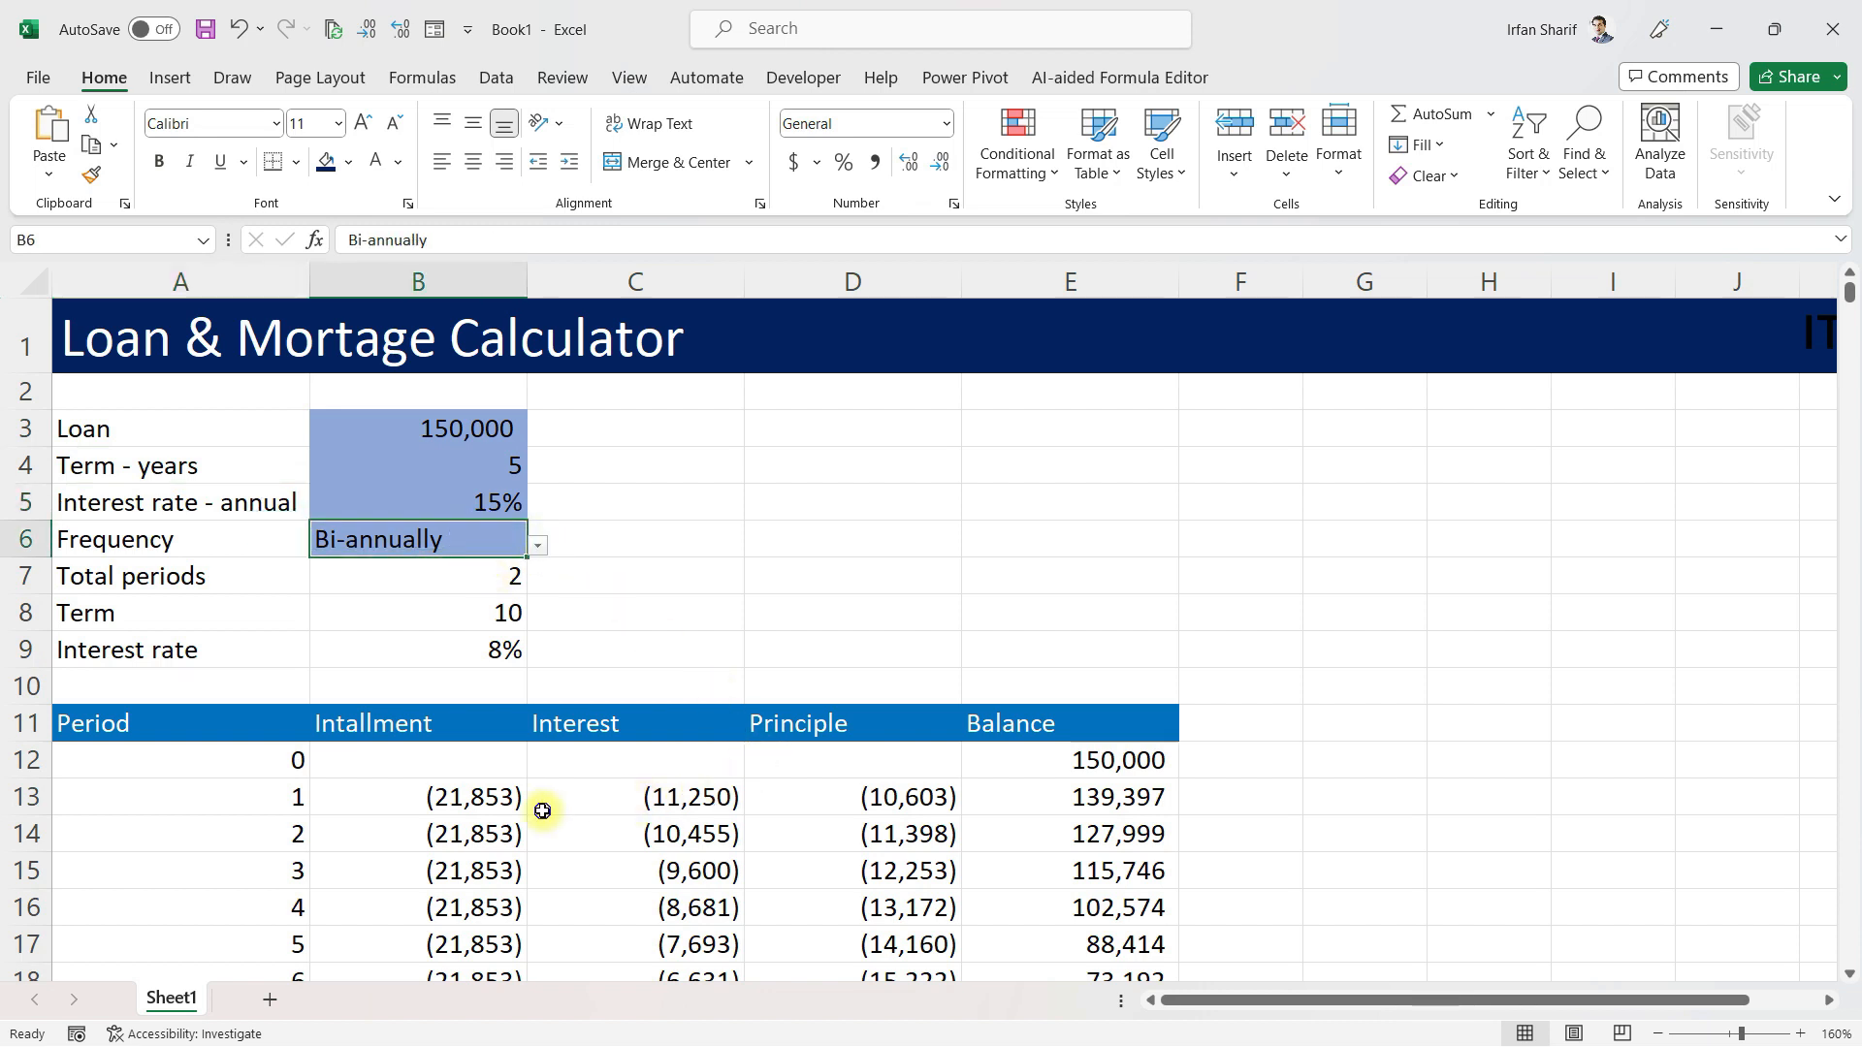
click(730, 797)
key(Left)
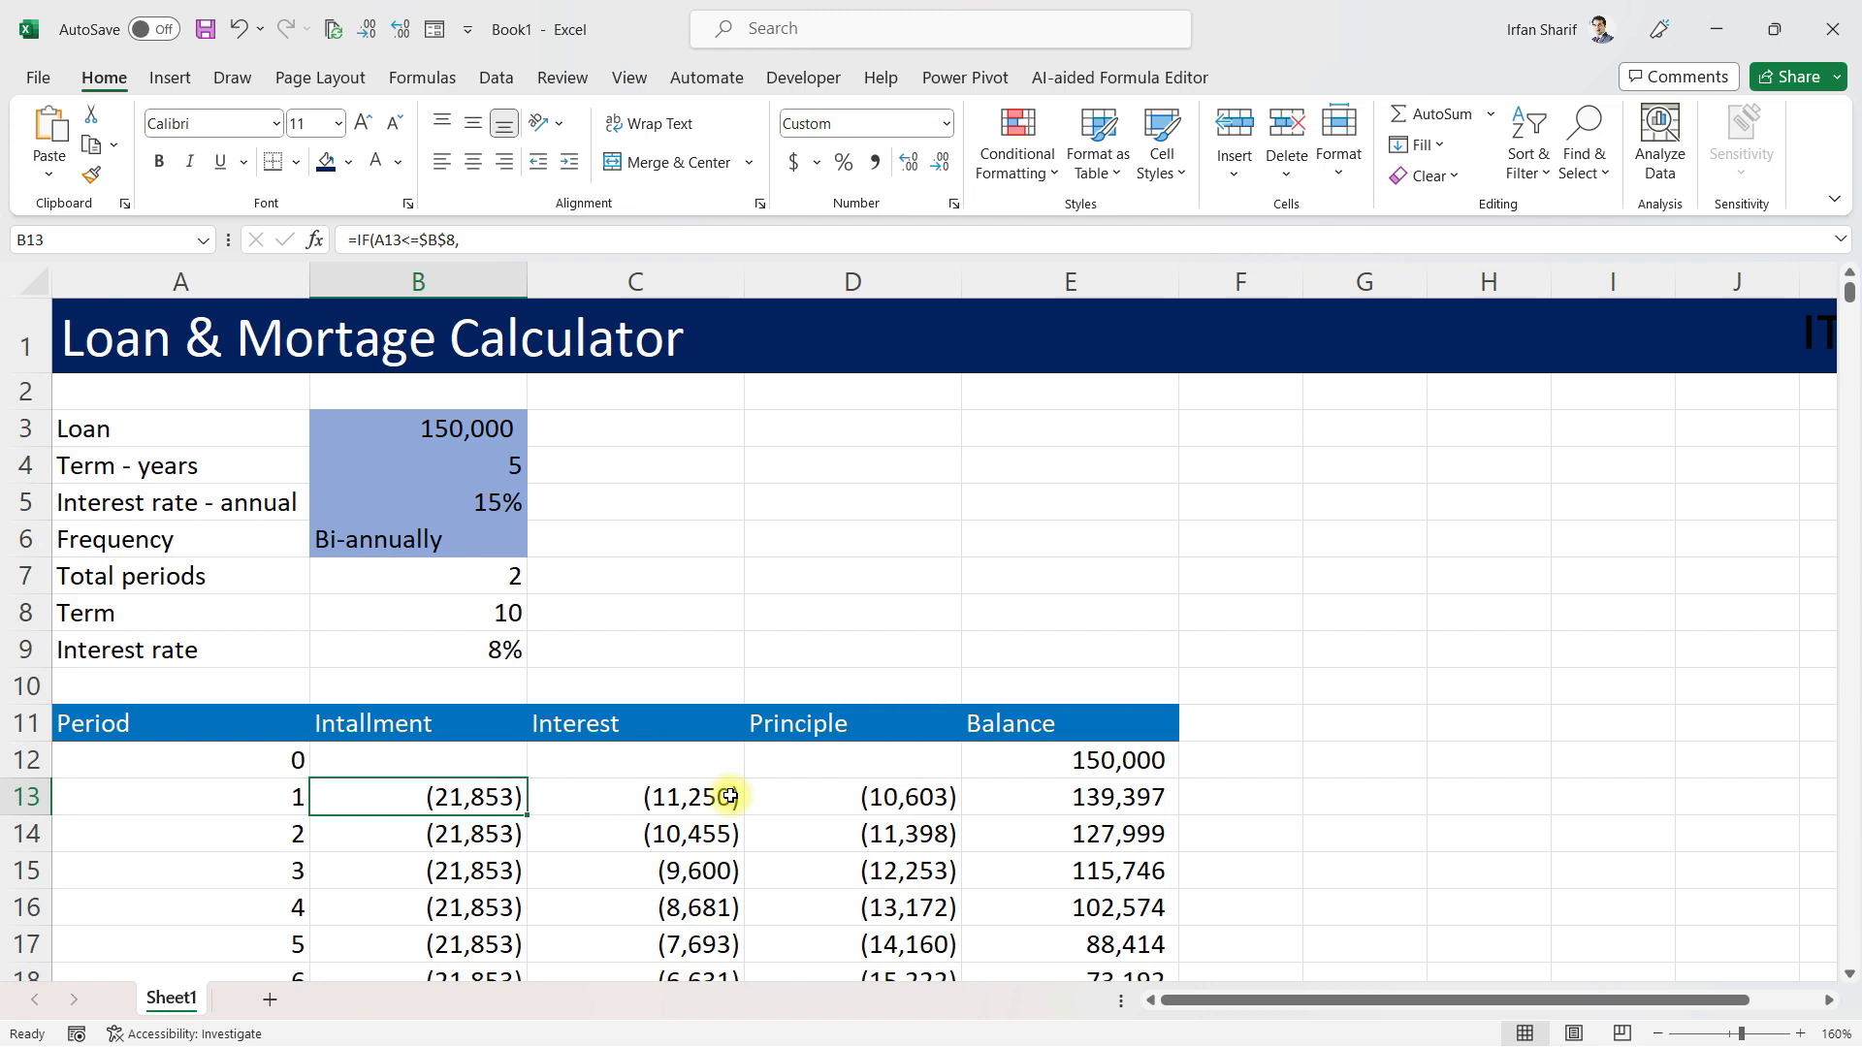